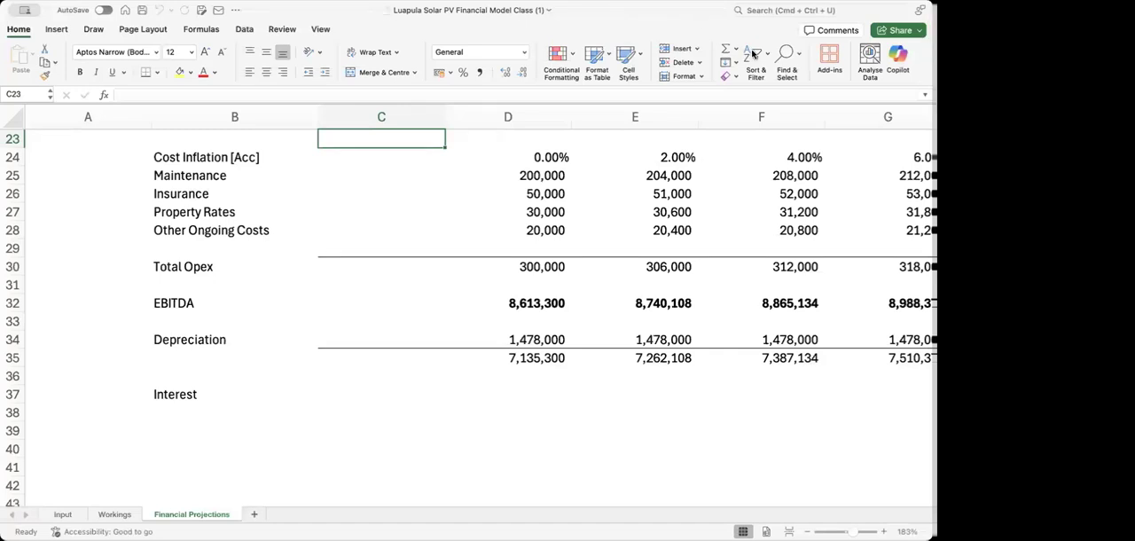
# Add a new worksheet after Financial Projections and rename it Debt Schedule
pyautogui.click(402, 248)
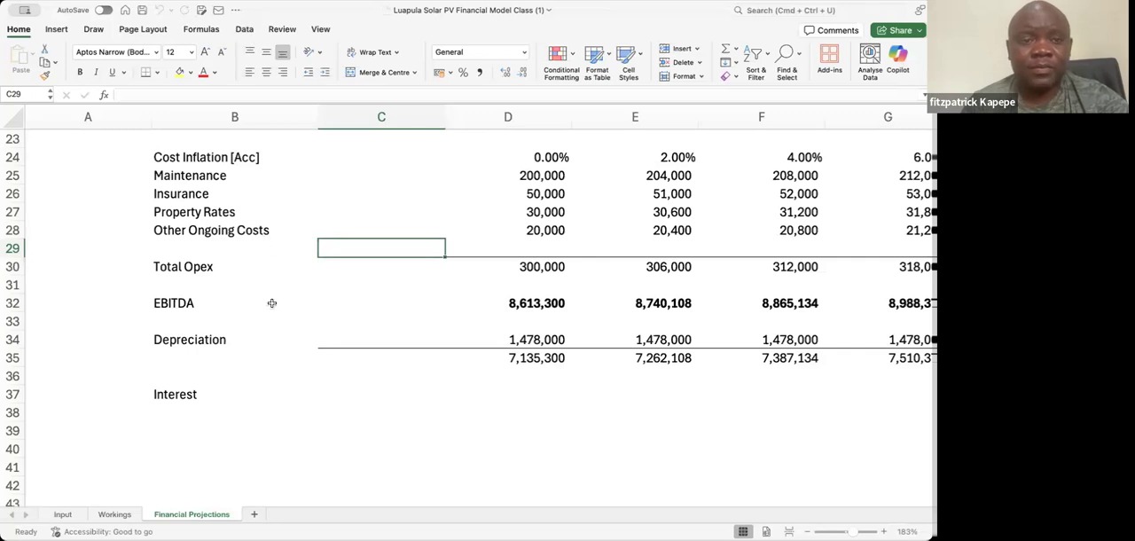
pyautogui.click(253, 515)
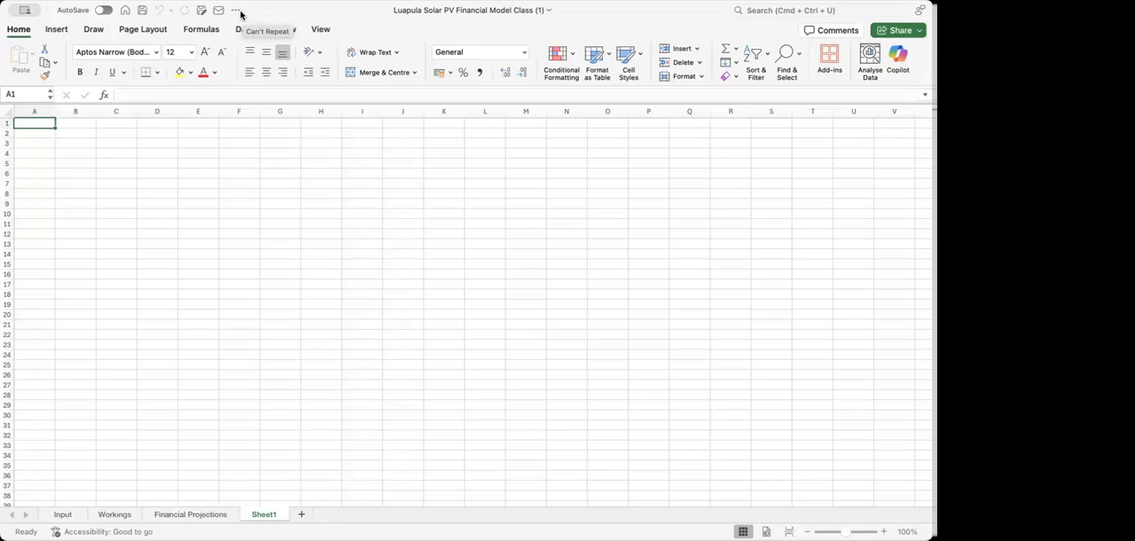
pyautogui.click(245, 155)
pyautogui.click(146, 159)
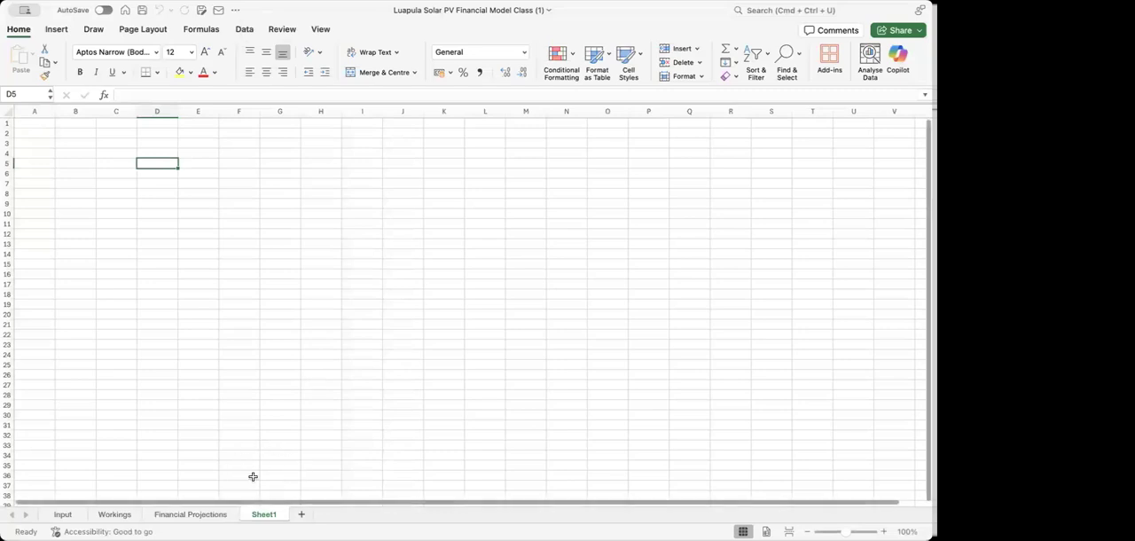
pyautogui.doubleClick(261, 514)
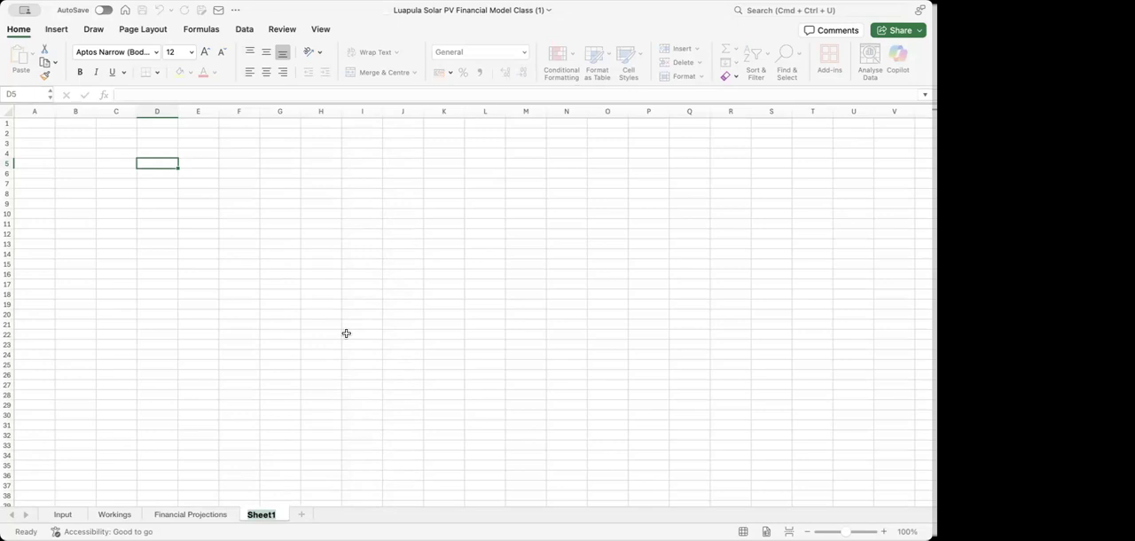
pyautogui.write('D')
pyautogui.write('ebt Schedule')
pyautogui.click(158, 154)
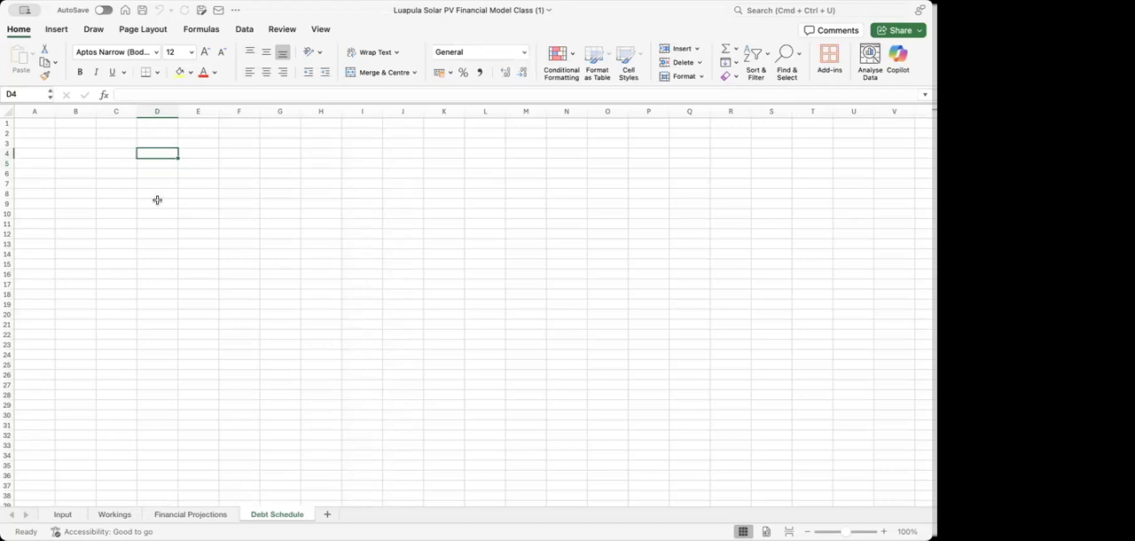
# Enter the label Loan Amount in cell D4 and widen column D slightly
pyautogui.press('Down')
pyautogui.press('Down')
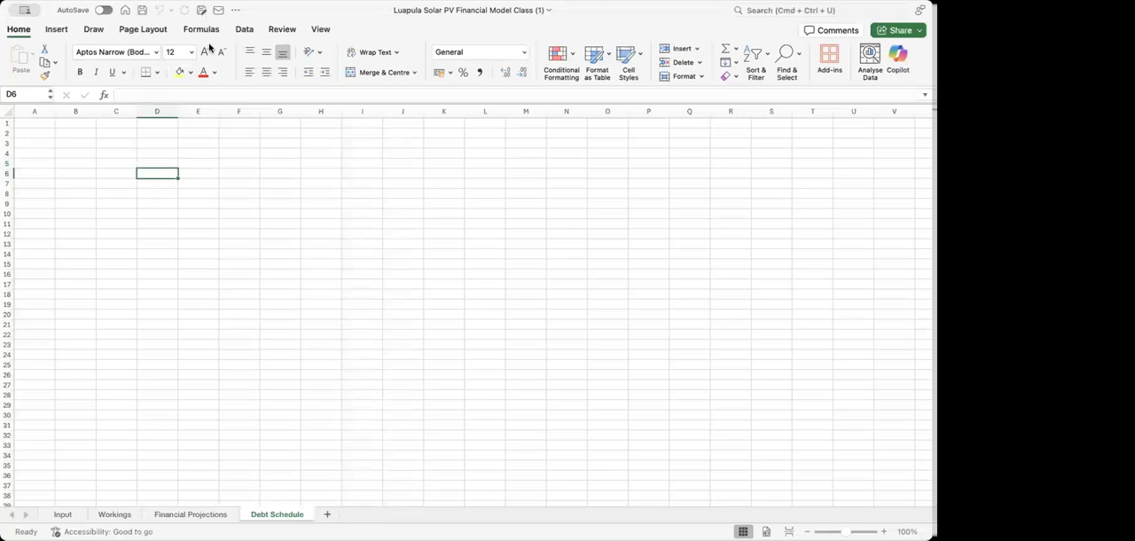
pyautogui.click(156, 154)
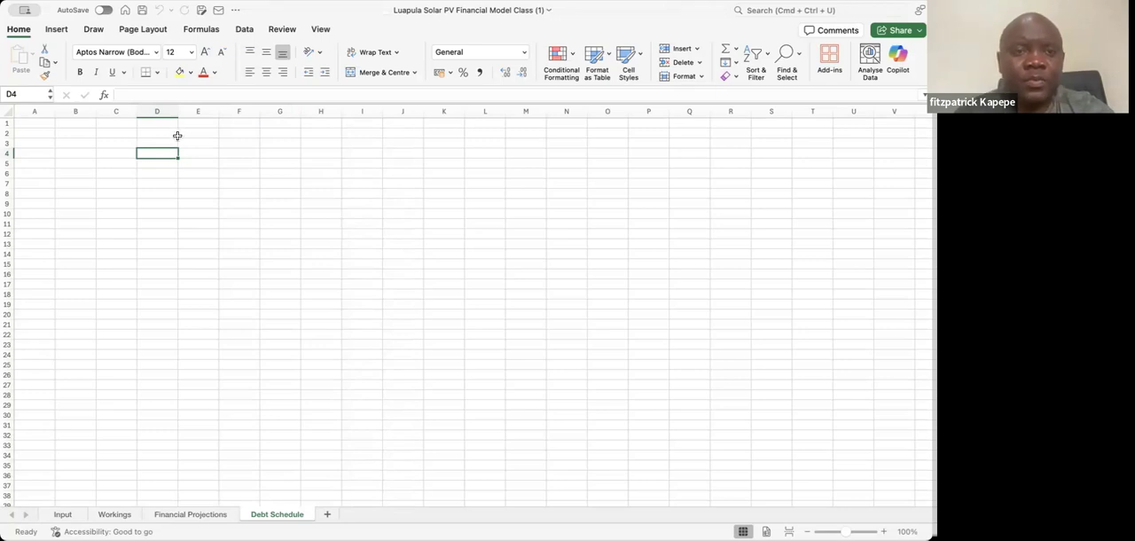
pyautogui.write('Lo')
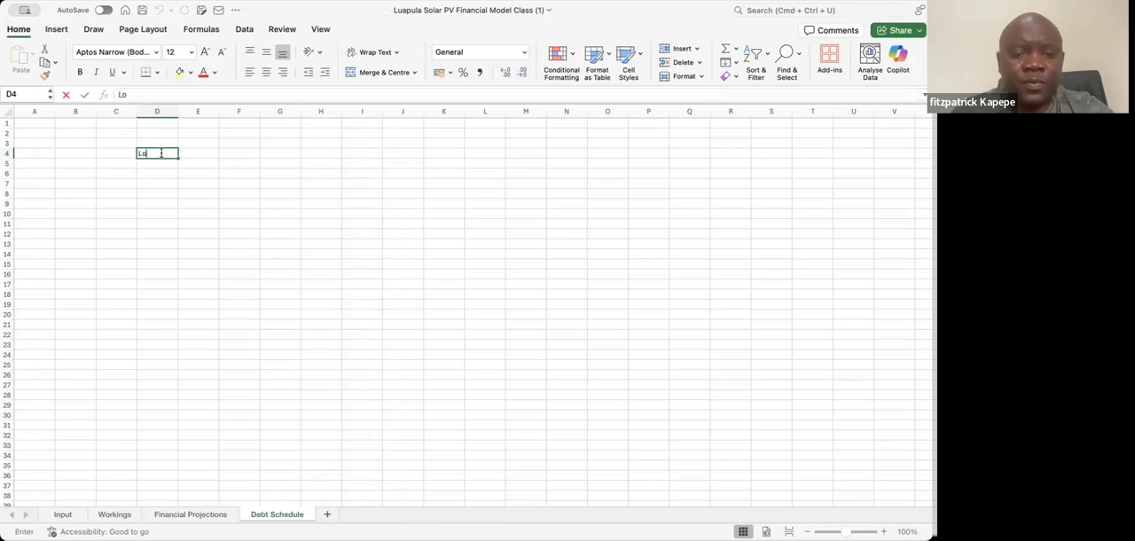
pyautogui.write('an Amount')
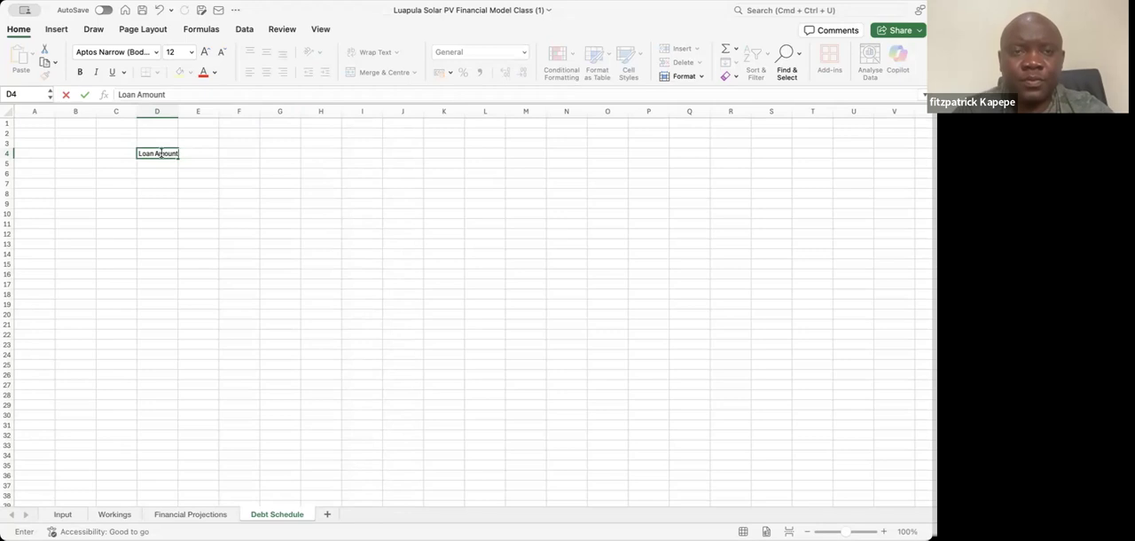
pyautogui.press('Return')
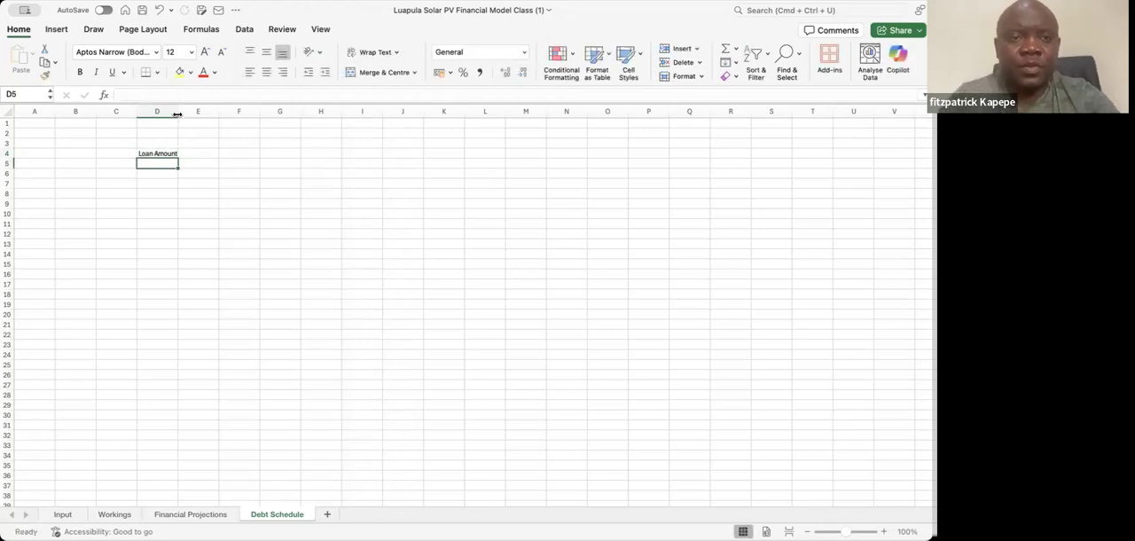
pyautogui.moveTo(178, 115); pyautogui.dragTo(181, 115)
# Enter the labels Interest % in D5 and Tenor in D6 below the loan amount label
pyautogui.write('Intere')
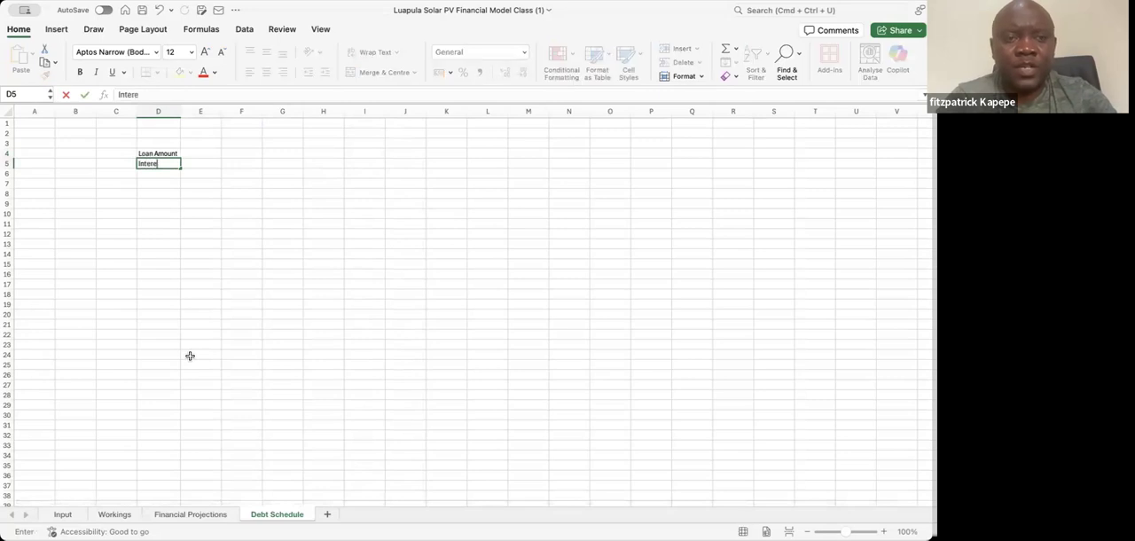
pyautogui.write('st %')
pyautogui.press('Return')
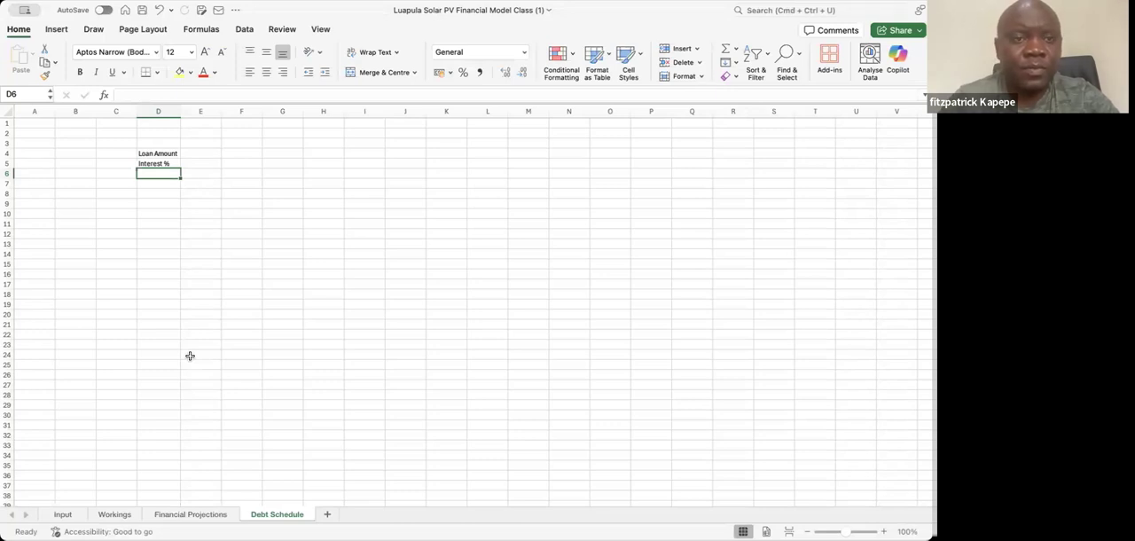
pyautogui.write('L')
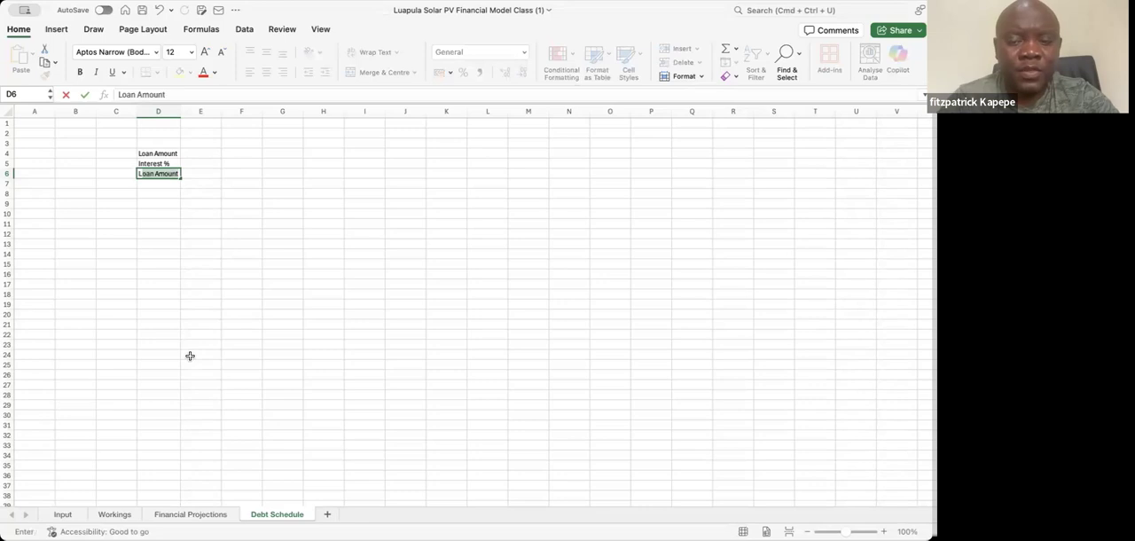
pyautogui.press('BackSpace')
pyautogui.press('BackSpace')
pyautogui.write('Tenor')
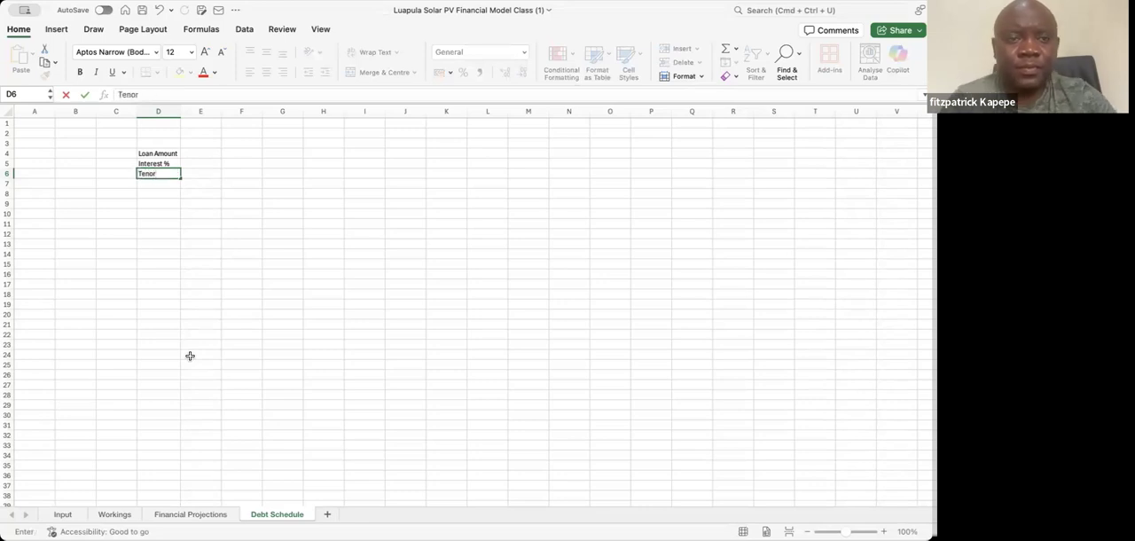
pyautogui.press('Return')
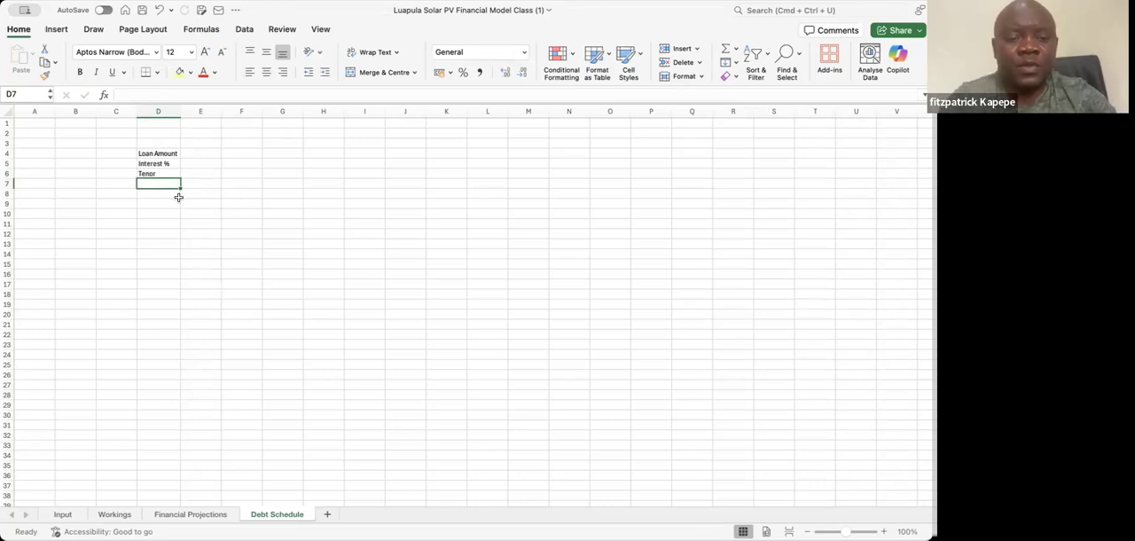
# Enter the label Debt Service Coverage Ratio (DSCR) Target in D7 and widen column D to fit it
pyautogui.write('De')
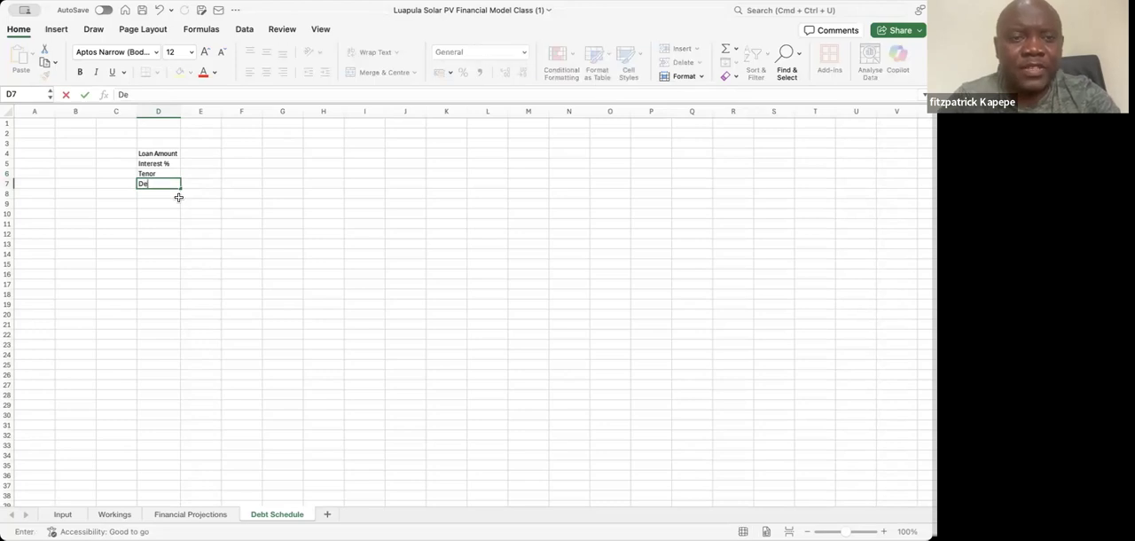
pyautogui.write('bts')
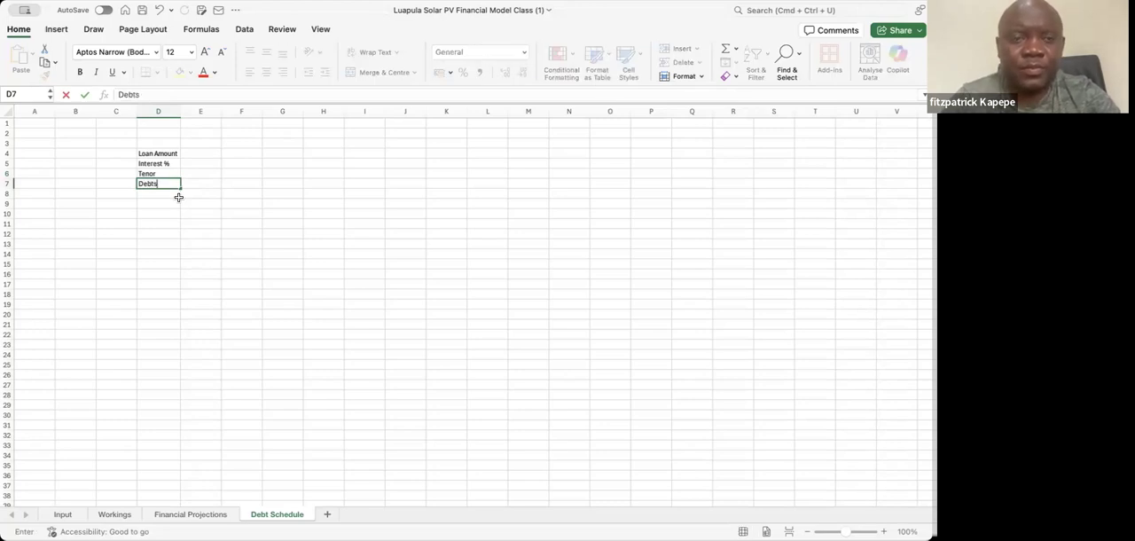
pyautogui.press('BackSpace')
pyautogui.write('Servcie')
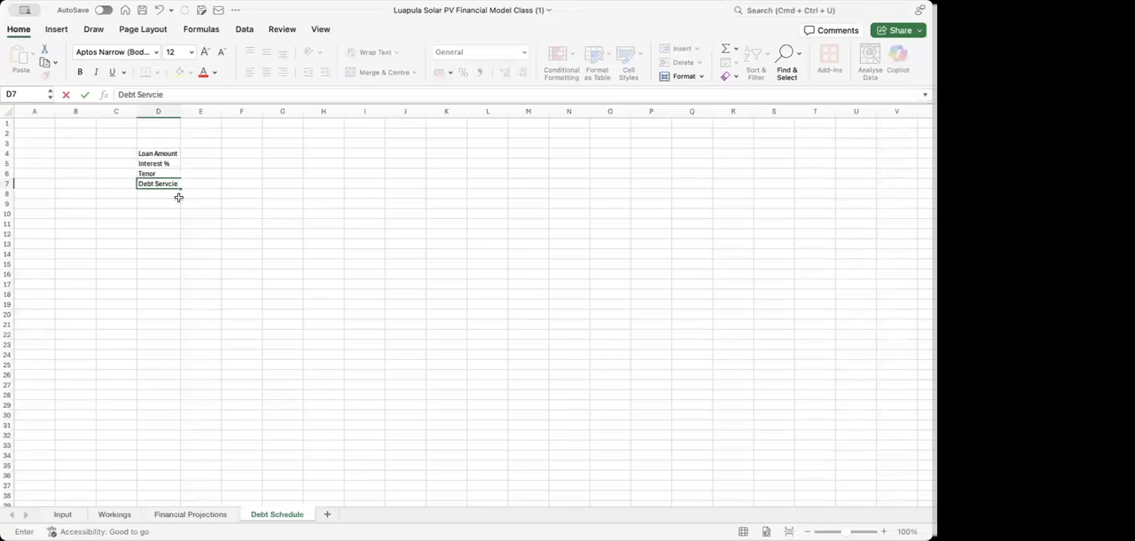
pyautogui.write('ice Coverage Ratio')
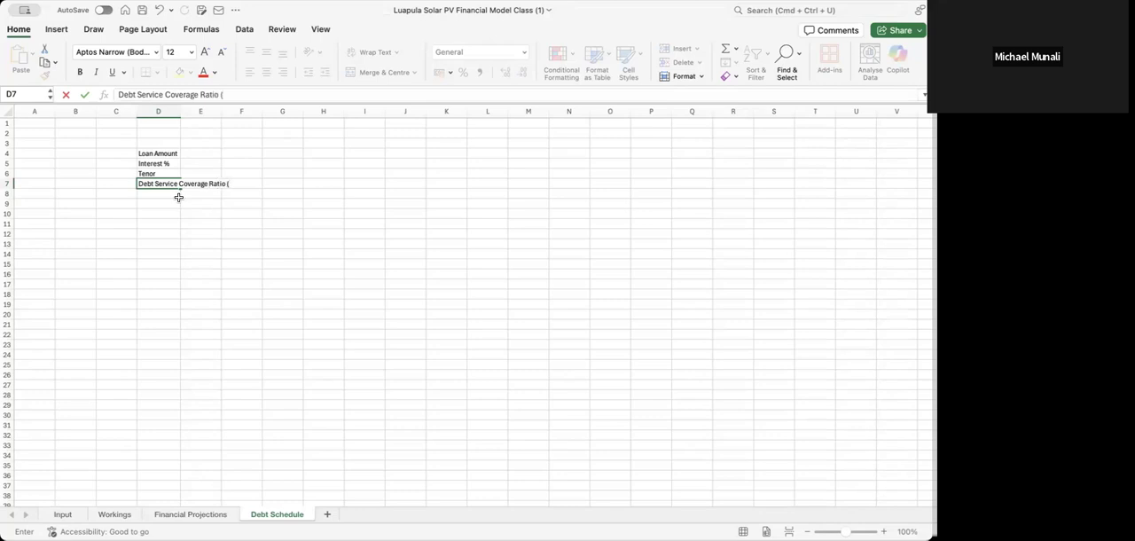
pyautogui.write(' (DS')
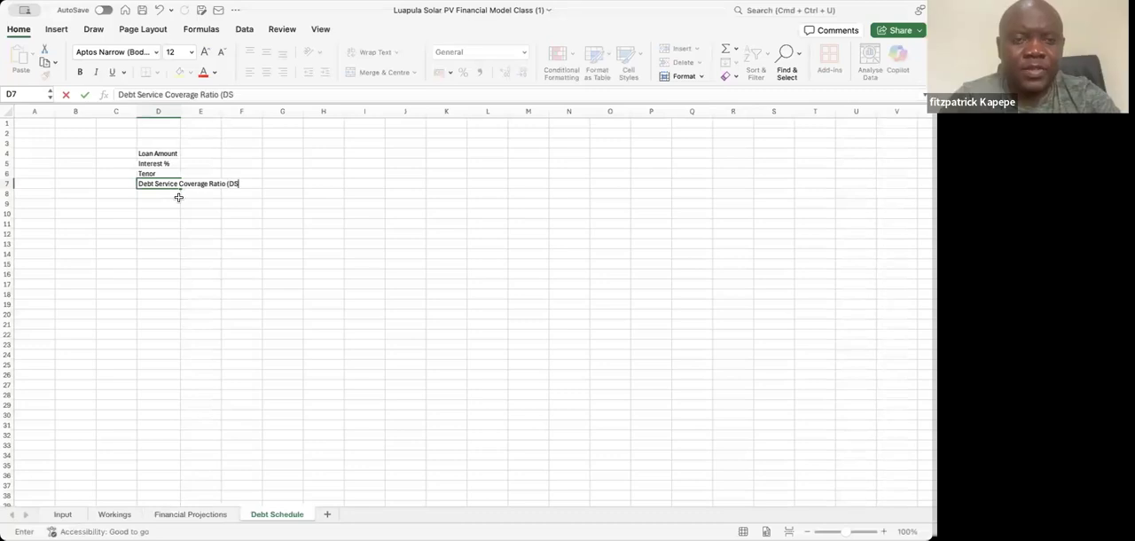
pyautogui.write('CR) Target')
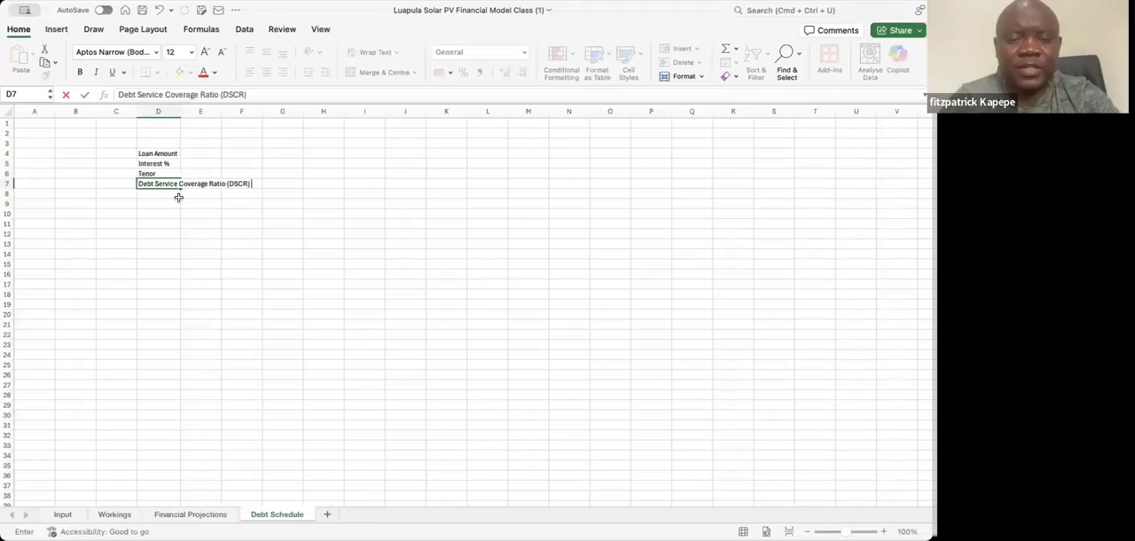
pyautogui.press('Return')
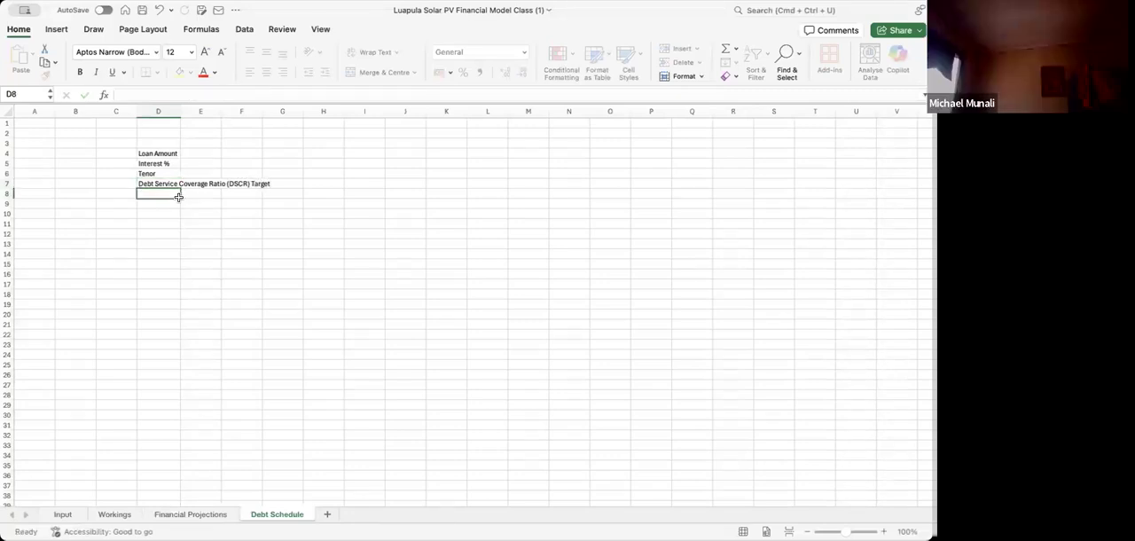
pyautogui.moveTo(179, 111); pyautogui.dragTo(276, 111)
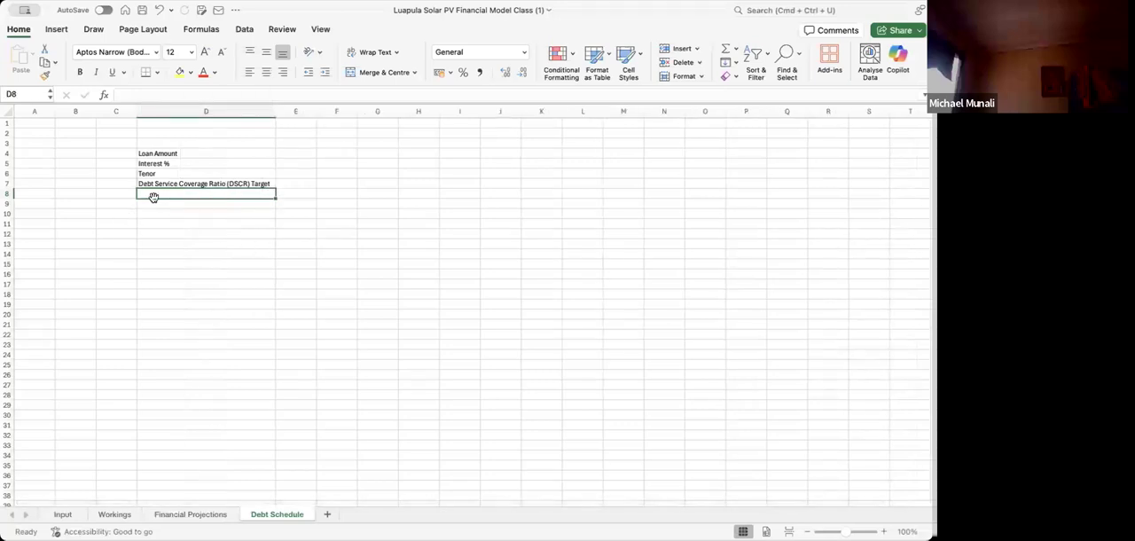
# Widen column E to about twice its default width for the loan values
pyautogui.press('Down')
pyautogui.press('Down')
pyautogui.press('Up')
pyautogui.press('Up')
pyautogui.press('Up')
pyautogui.press('Up')
pyautogui.press('Up')
pyautogui.press('Up')
pyautogui.press('Right')
pyautogui.moveTo(315, 118); pyautogui.dragTo(360, 119)
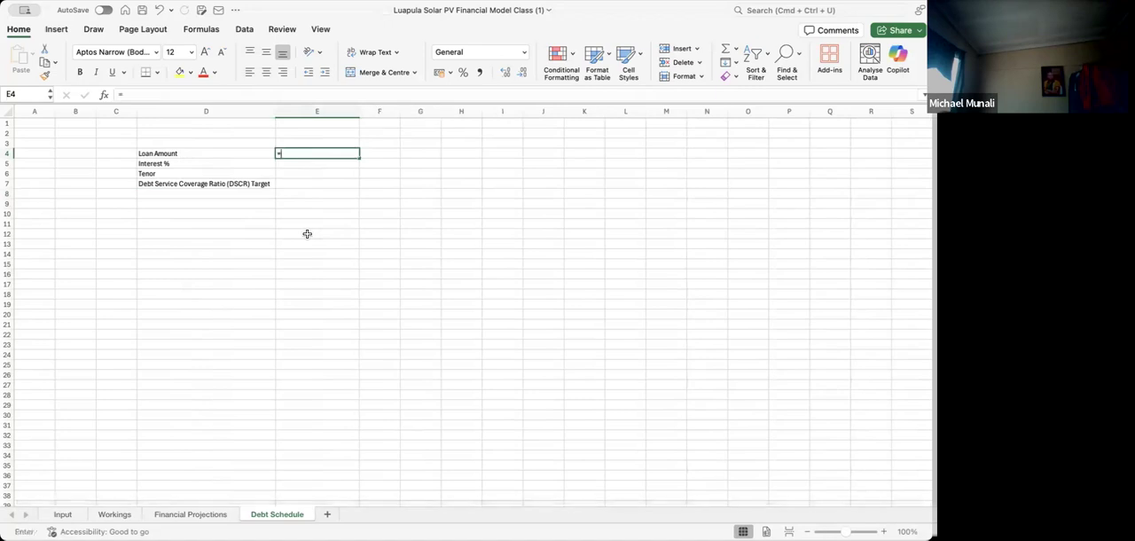
# Calculate the loan amount in E4 as total CapEx times debt portion, using =Input!E29*Input!D53
pyautogui.write('=')
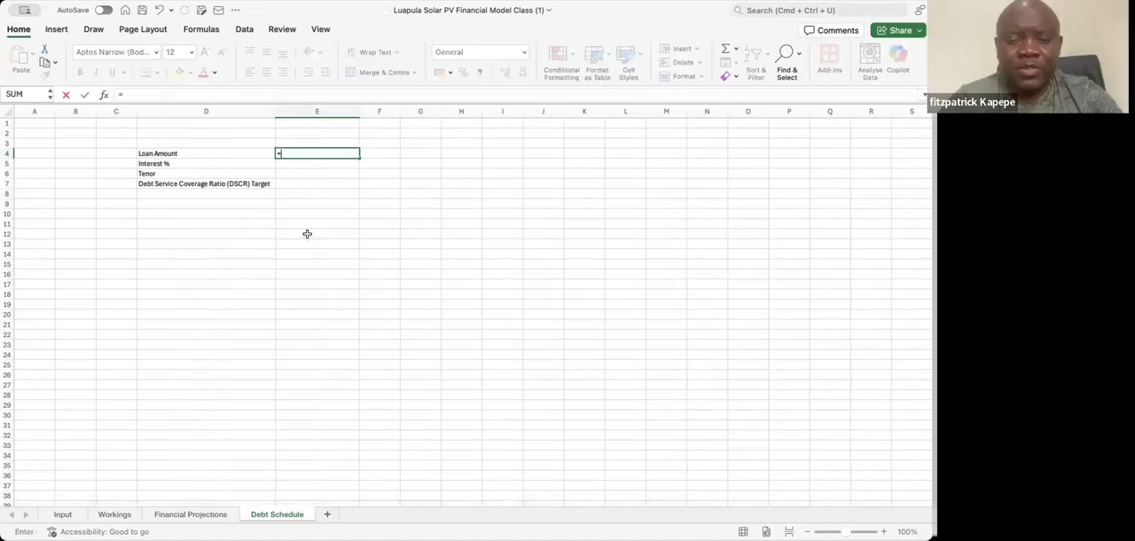
pyautogui.click(76, 516)
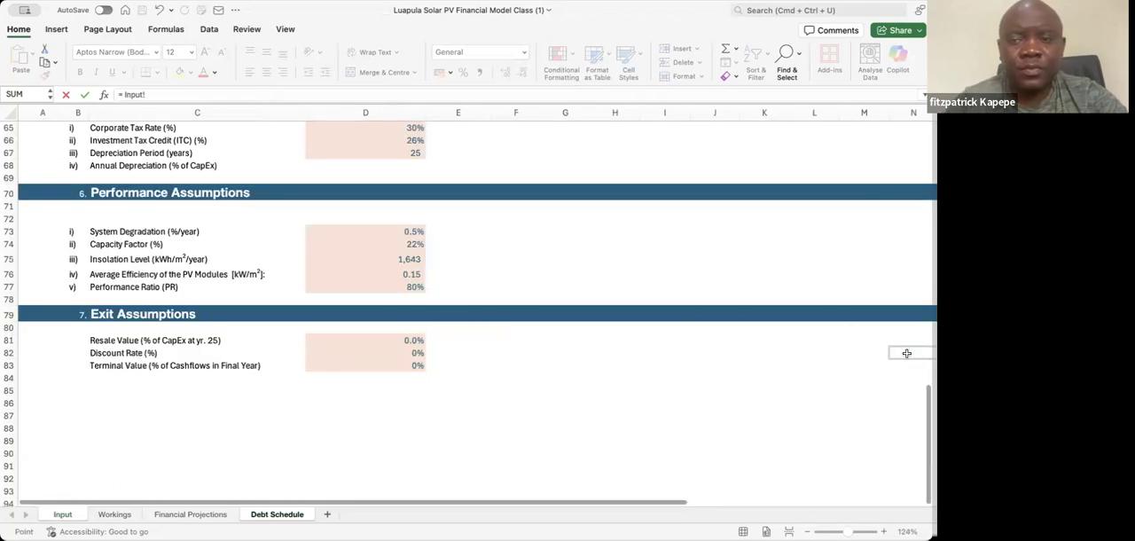
pyautogui.scroll(3, 914, 351)
pyautogui.scroll(15, 904, 266)
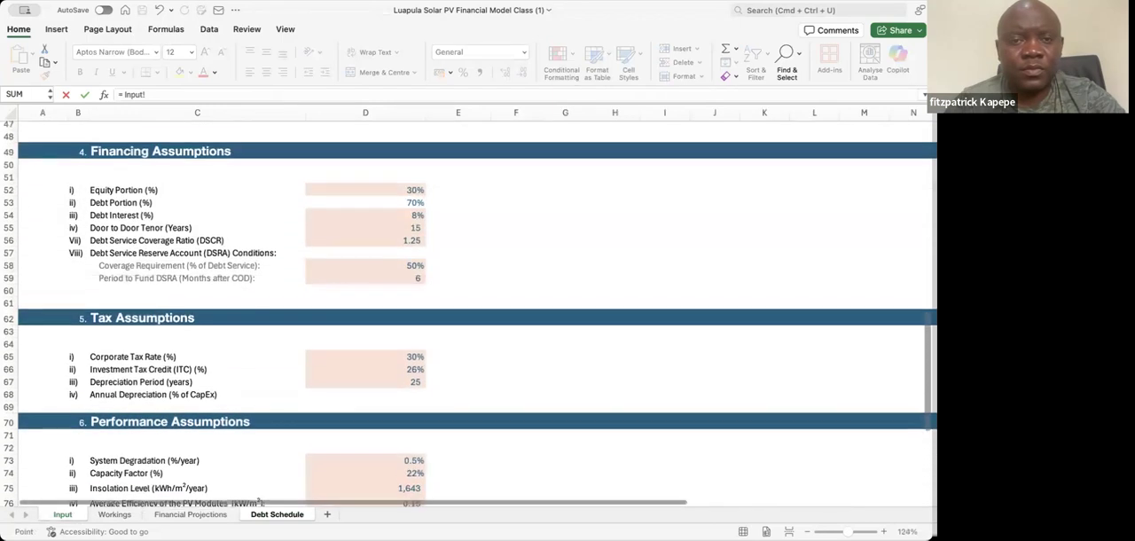
pyautogui.scroll(5, 900, 213)
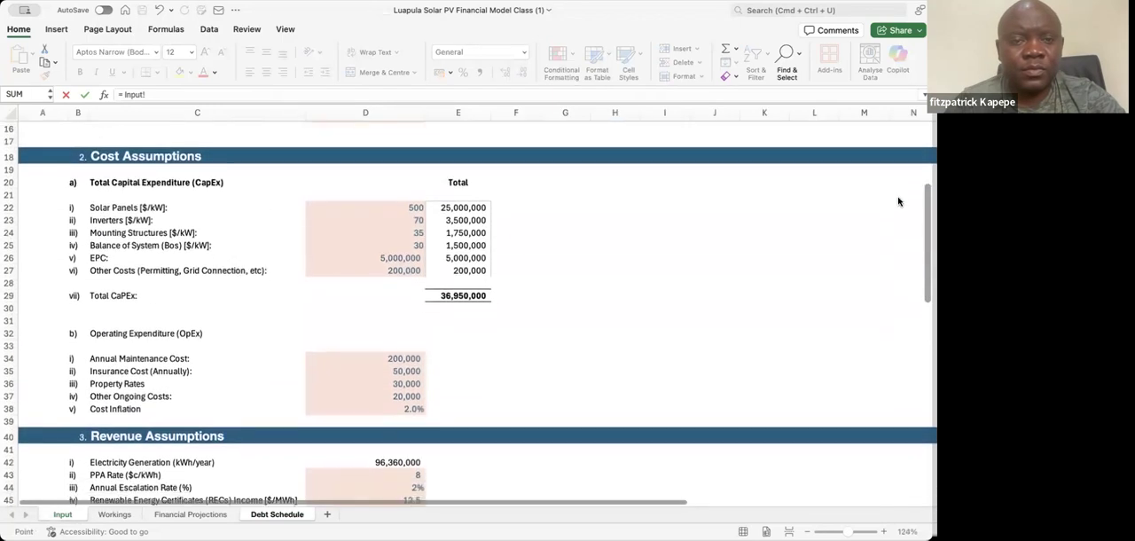
pyautogui.click(455, 303)
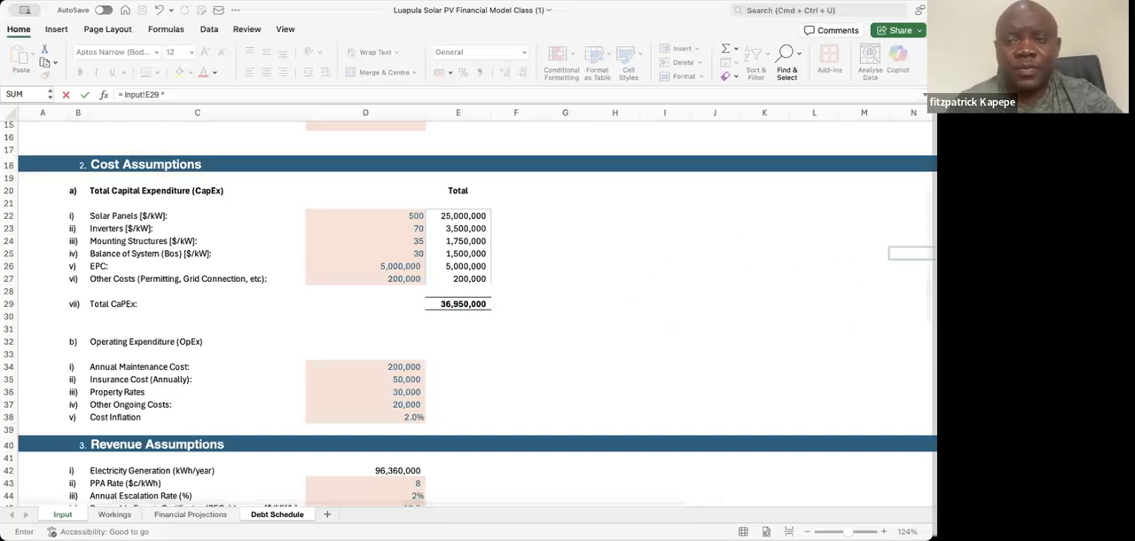
pyautogui.scroll(-7, 477, 314)
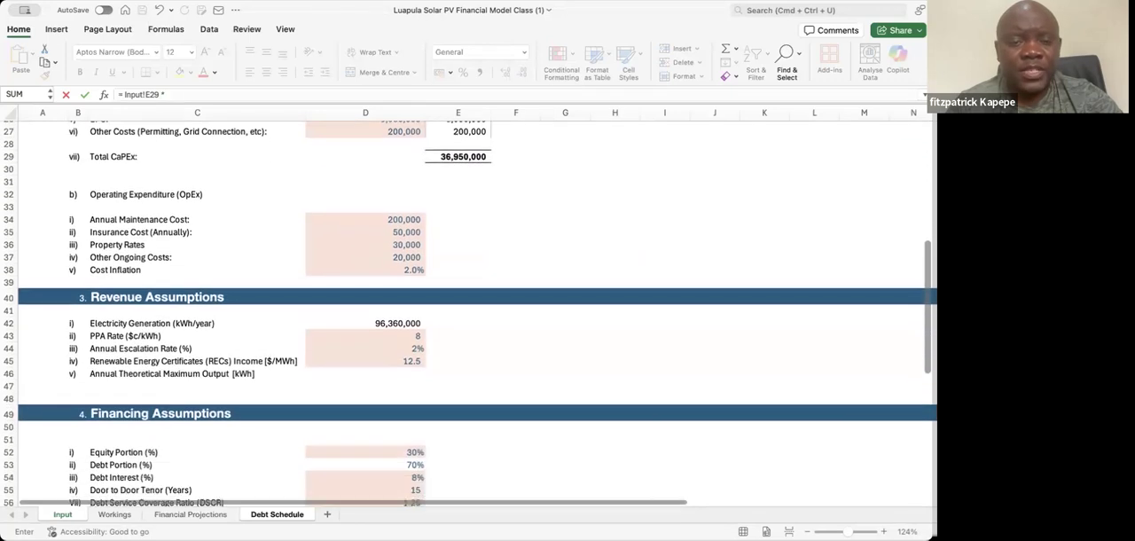
pyautogui.click(394, 349)
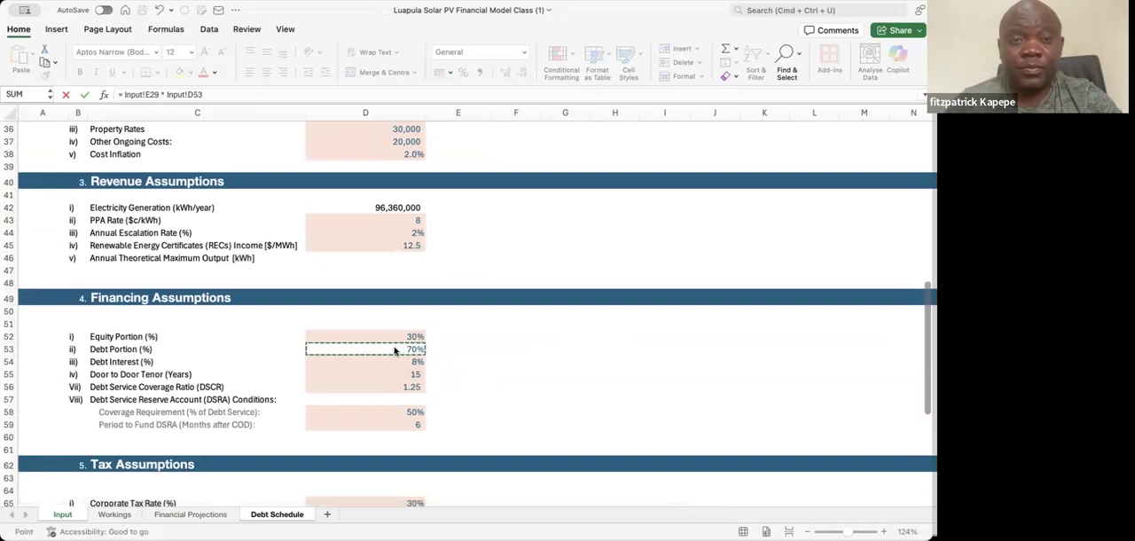
pyautogui.press('Return')
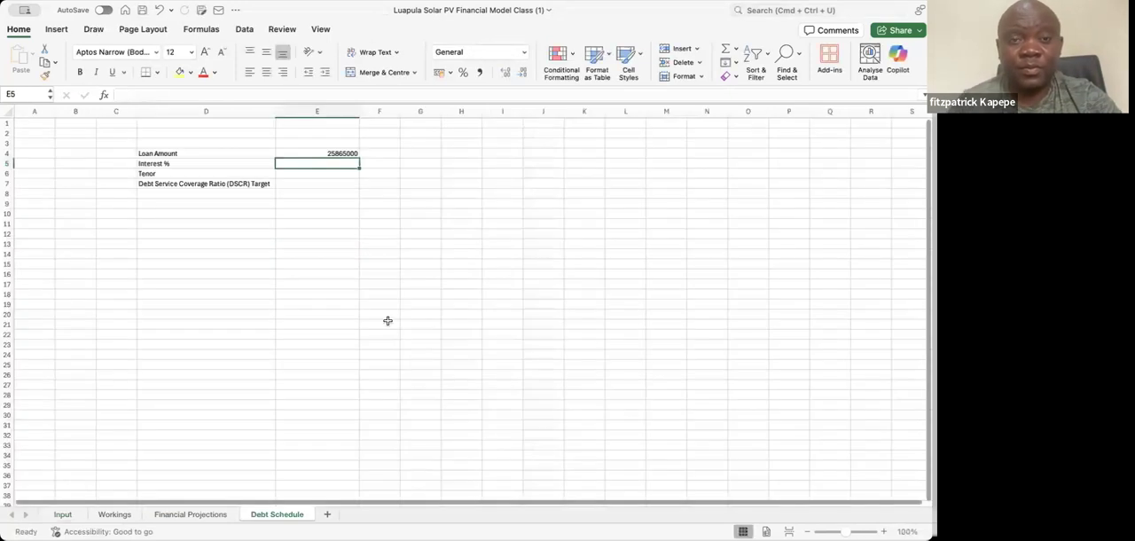
# Format column E with thousands separators and no decimal places
pyautogui.click(319, 113)
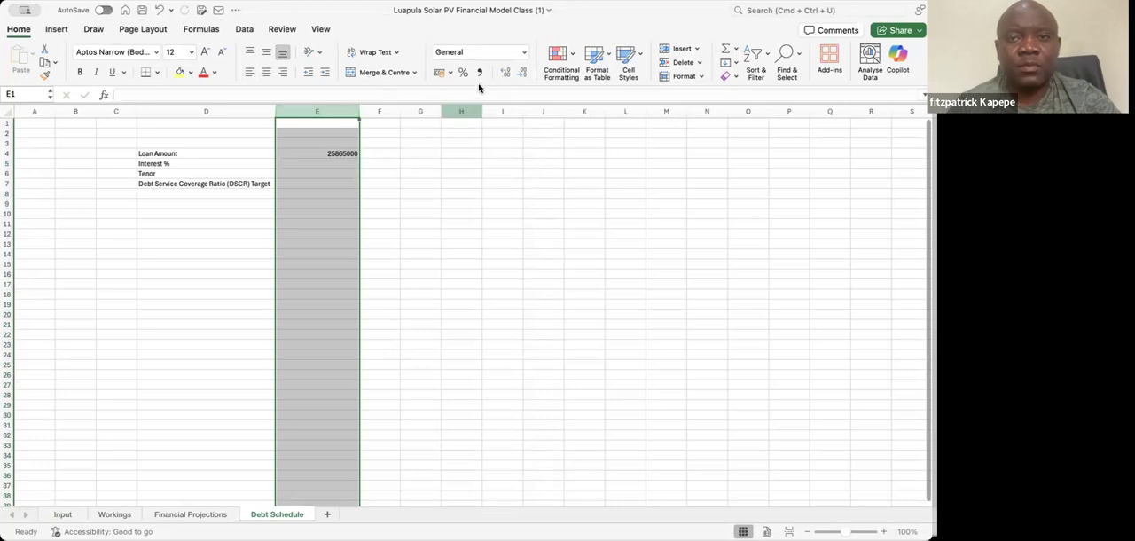
pyautogui.rightClick(315, 171)
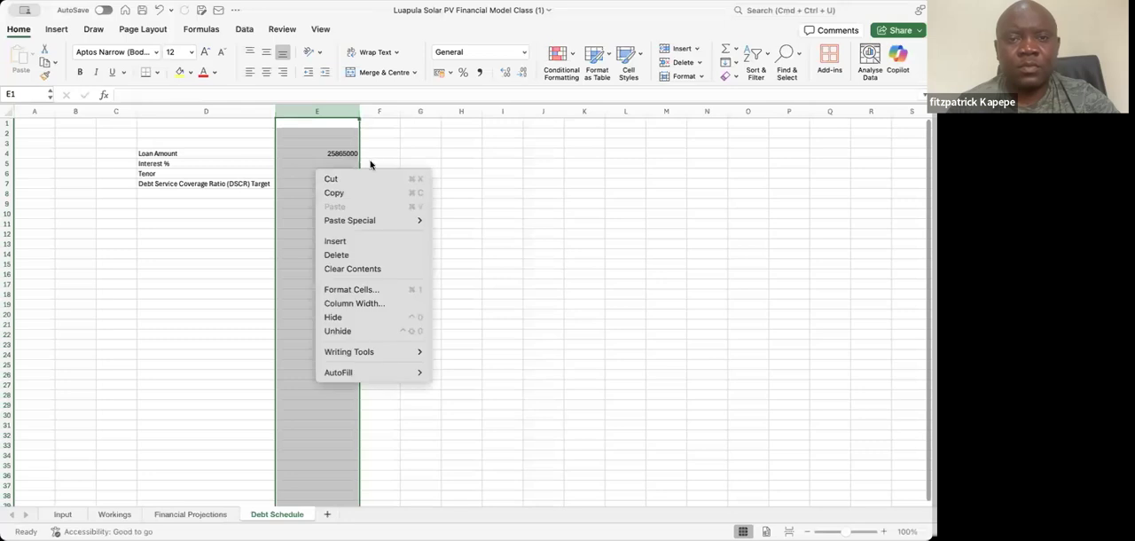
pyautogui.click(334, 145)
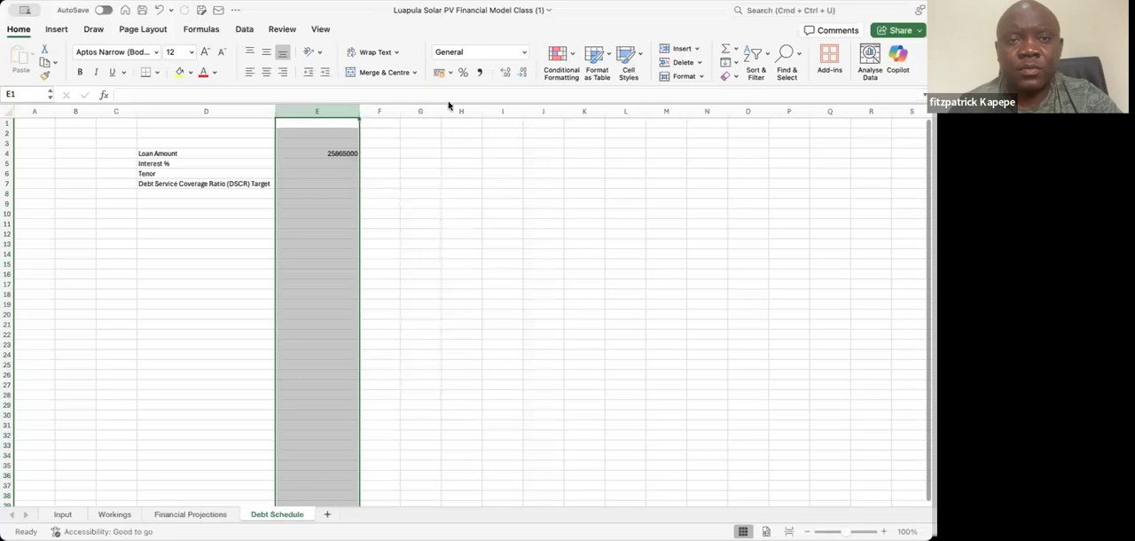
pyautogui.click(481, 75)
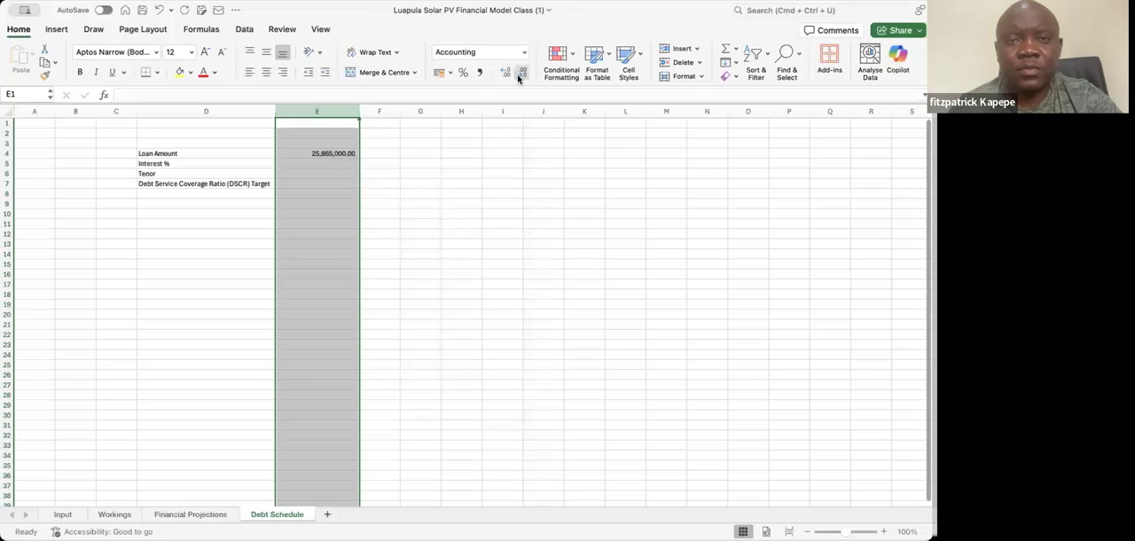
pyautogui.click(520, 75)
pyautogui.click(521, 74)
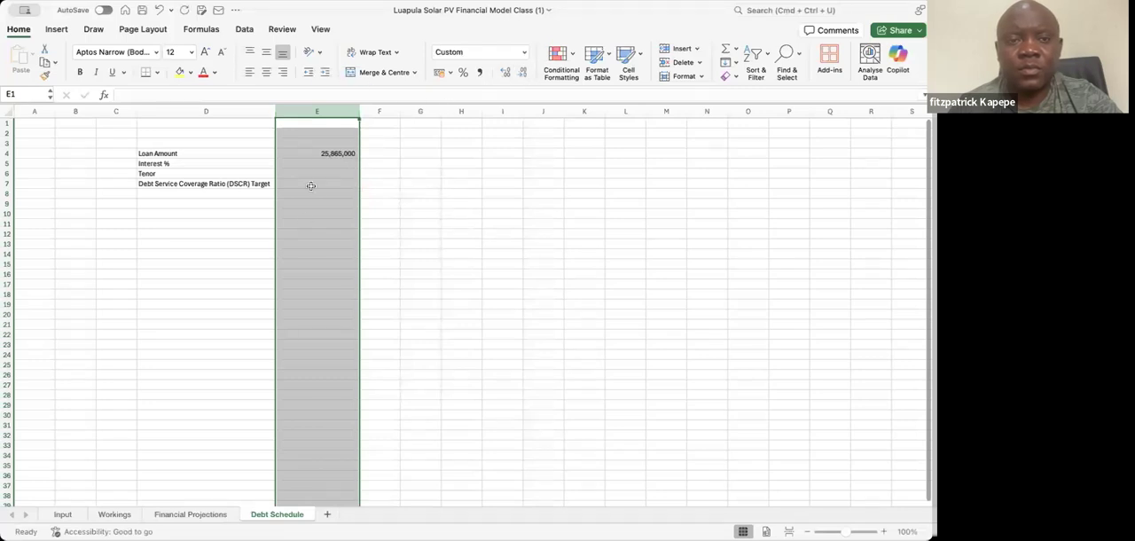
# Link the interest rate in E5 to the debt interest input with =Input!D54 and format it as a percentage
pyautogui.click(312, 165)
pyautogui.write('=')
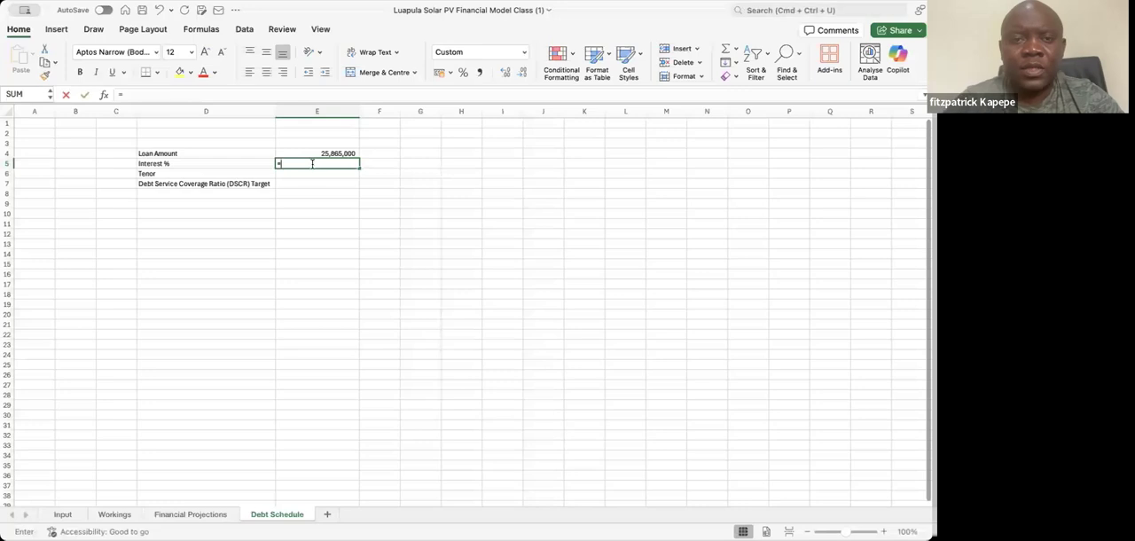
pyautogui.click(64, 514)
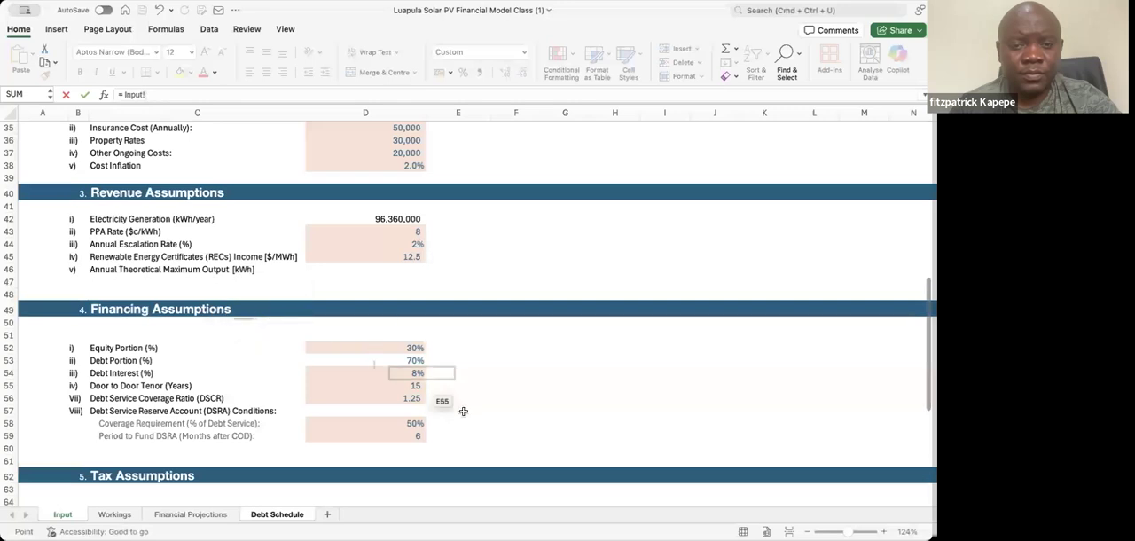
pyautogui.click(418, 373)
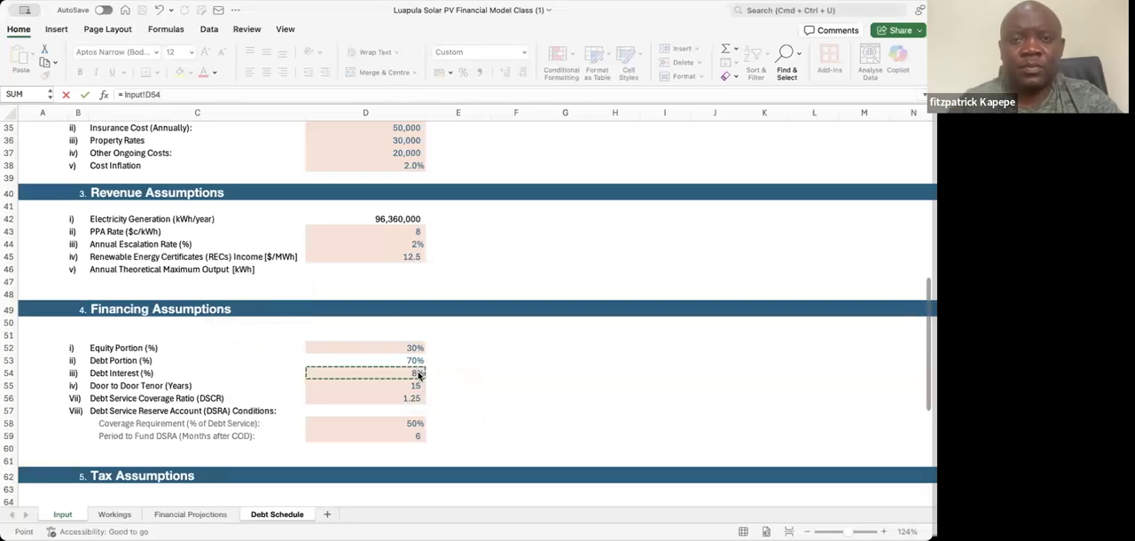
pyautogui.press('Return')
pyautogui.click(336, 163)
pyautogui.click(463, 72)
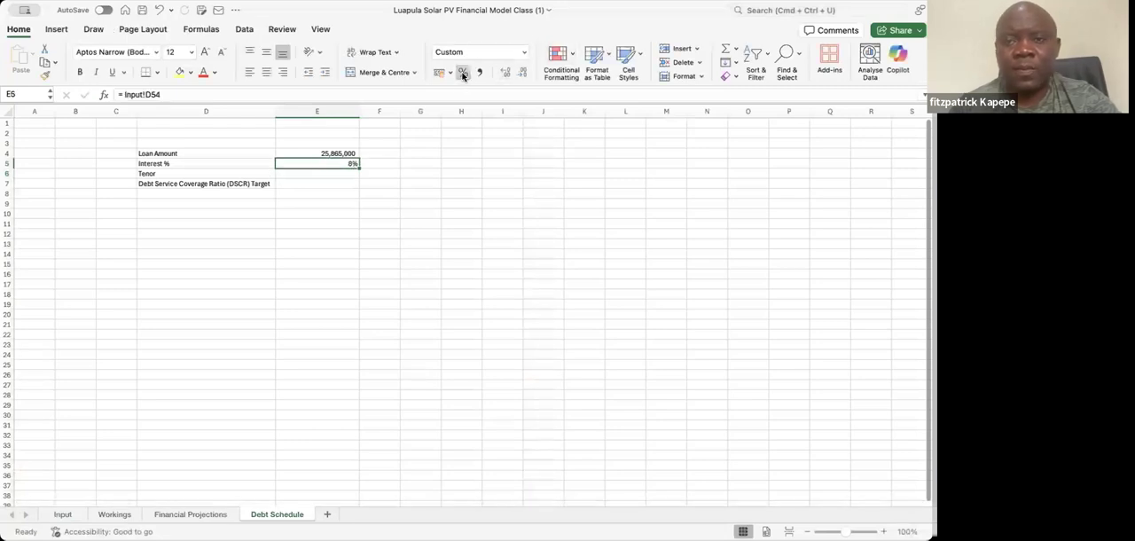
# Link the tenor in E6 to the door to door tenor on the Input sheet with =Input!D55
pyautogui.click(331, 174)
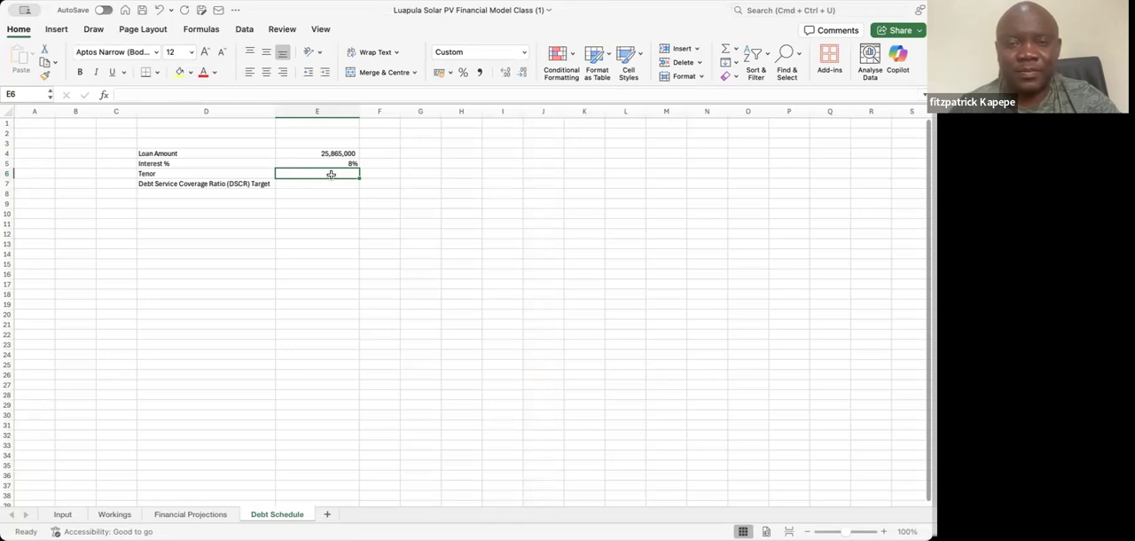
pyautogui.write('=')
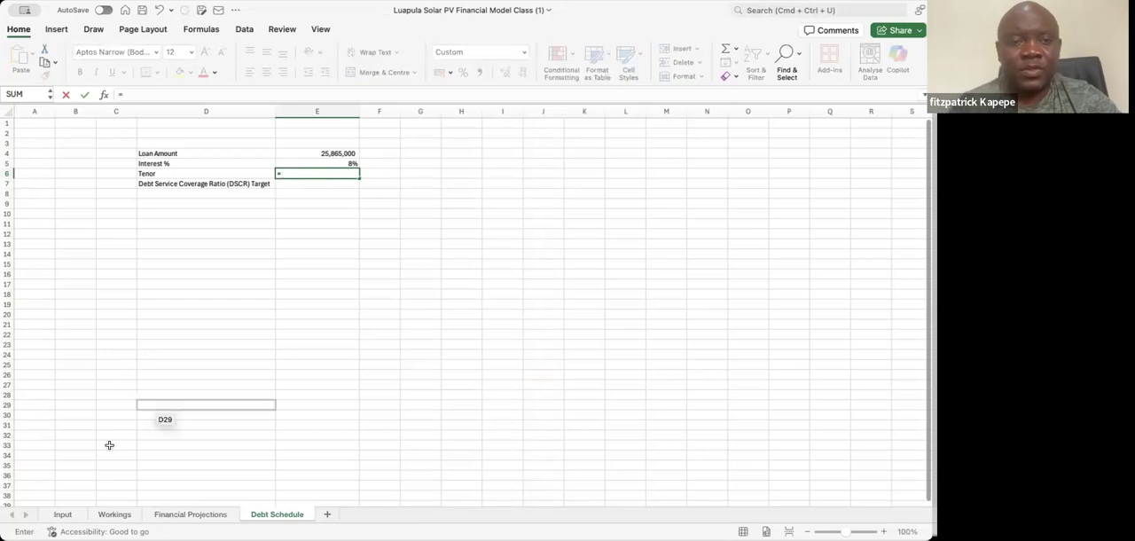
pyautogui.click(62, 514)
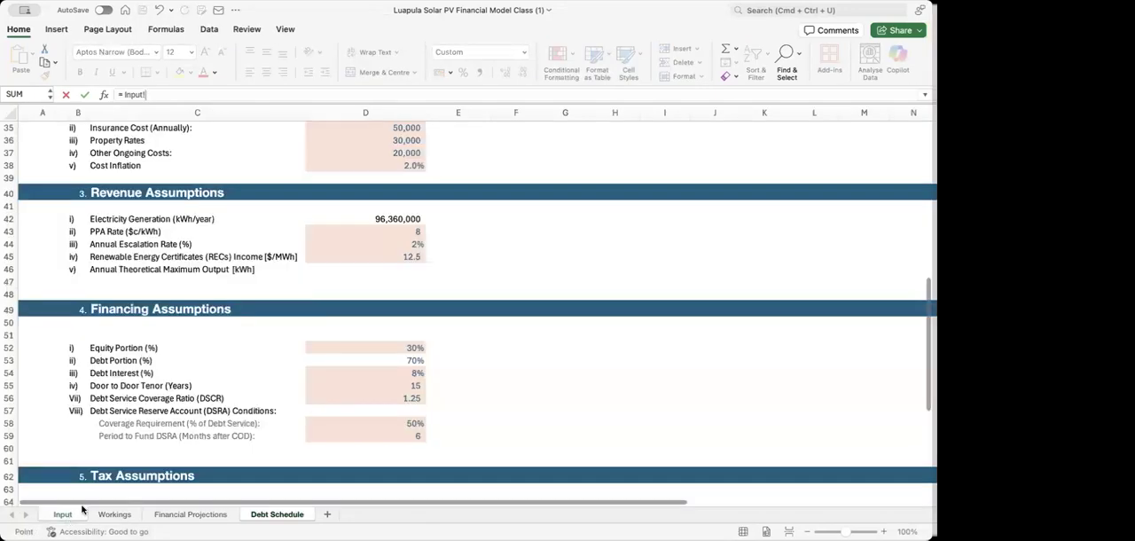
pyautogui.click(395, 387)
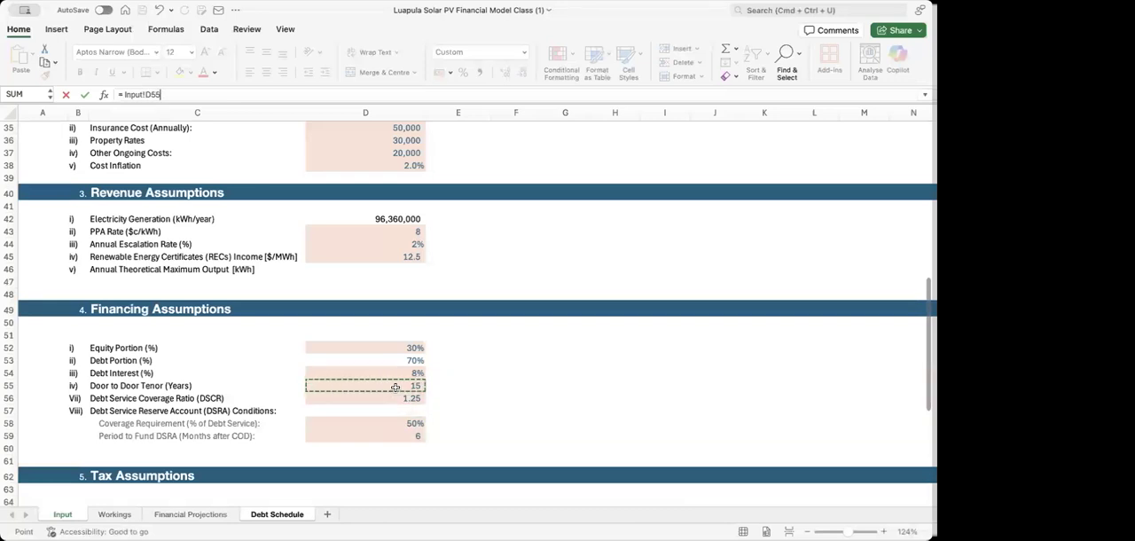
pyautogui.press('Return')
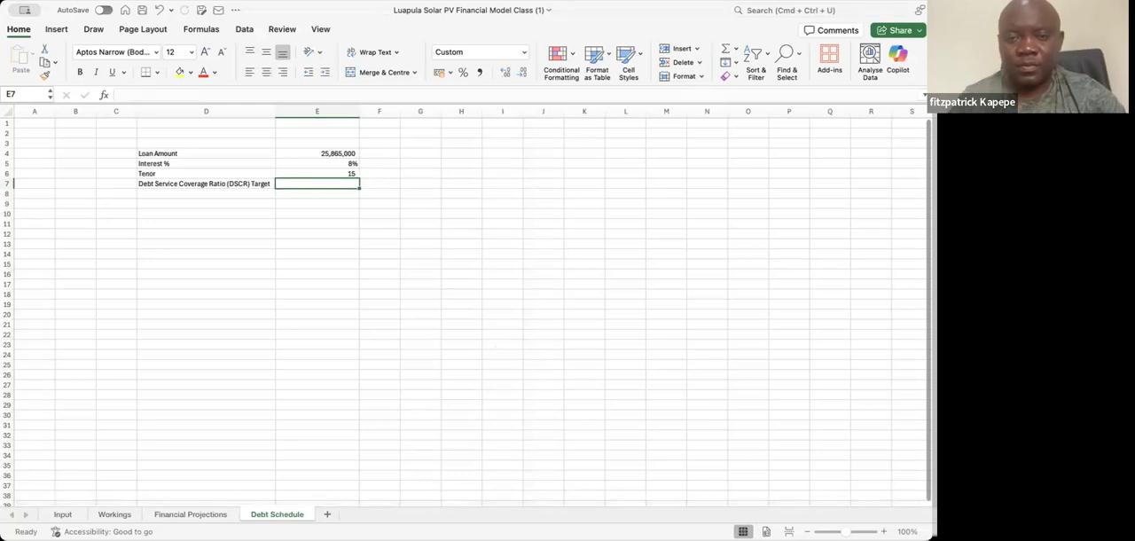
pyautogui.scroll(5, 469, 305)
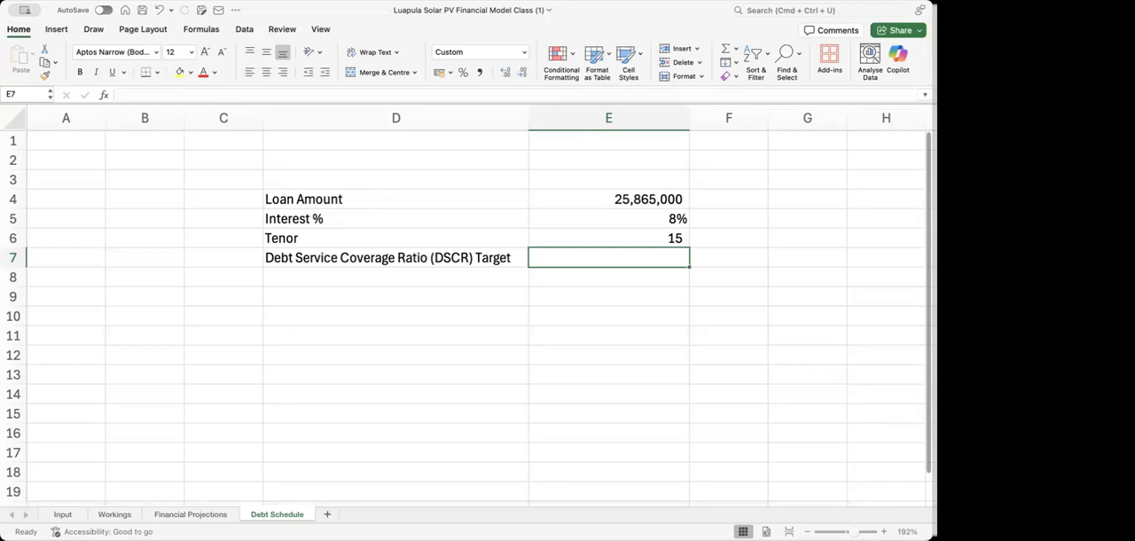
pyautogui.click(397, 310)
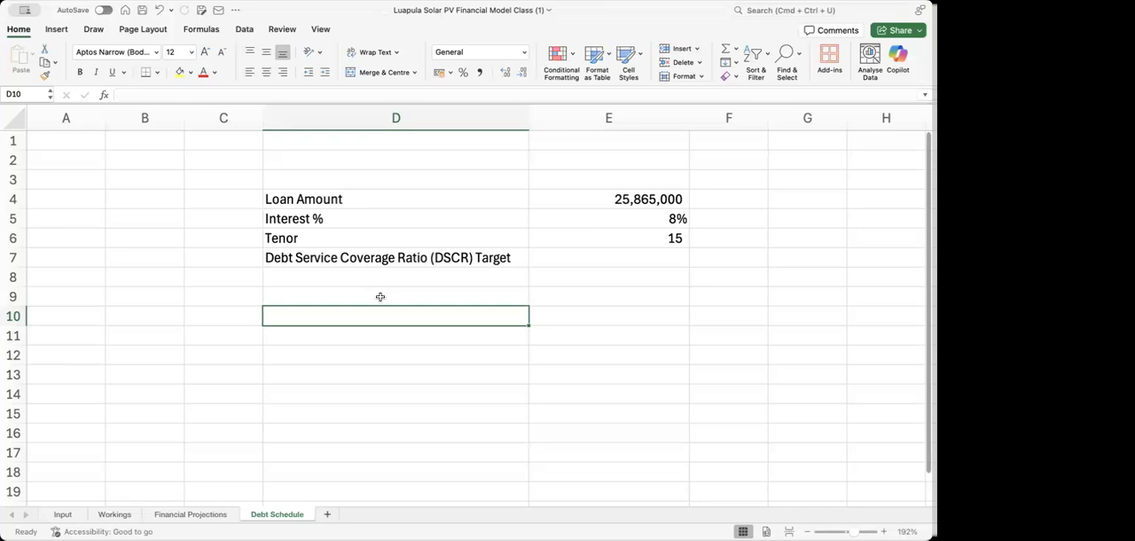
pyautogui.click(649, 202)
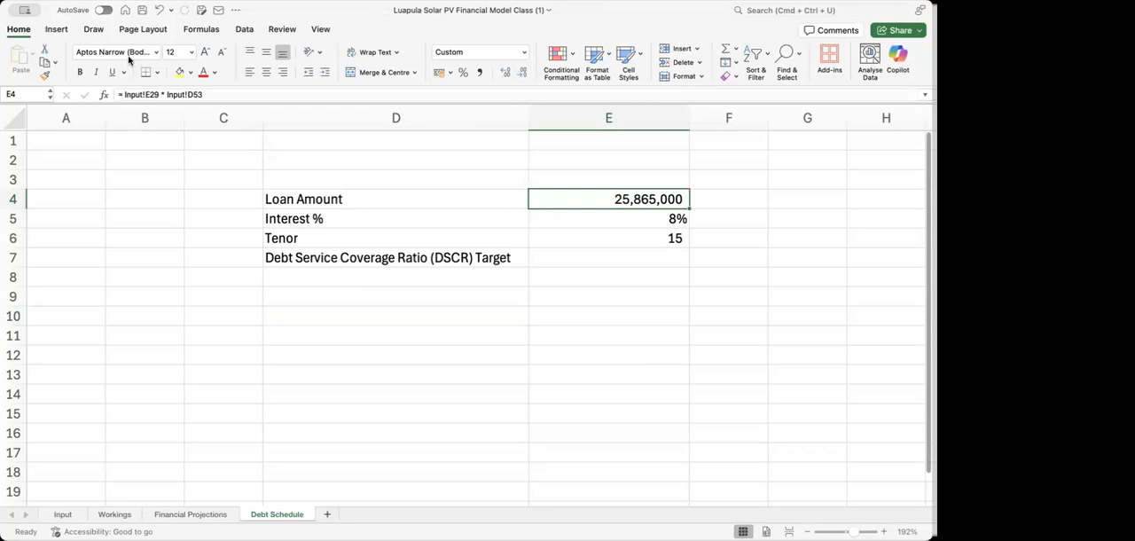
# Link the DSCR target in E7 to the Input sheet with =Input!D56 and format it to two decimal places
pyautogui.click(586, 260)
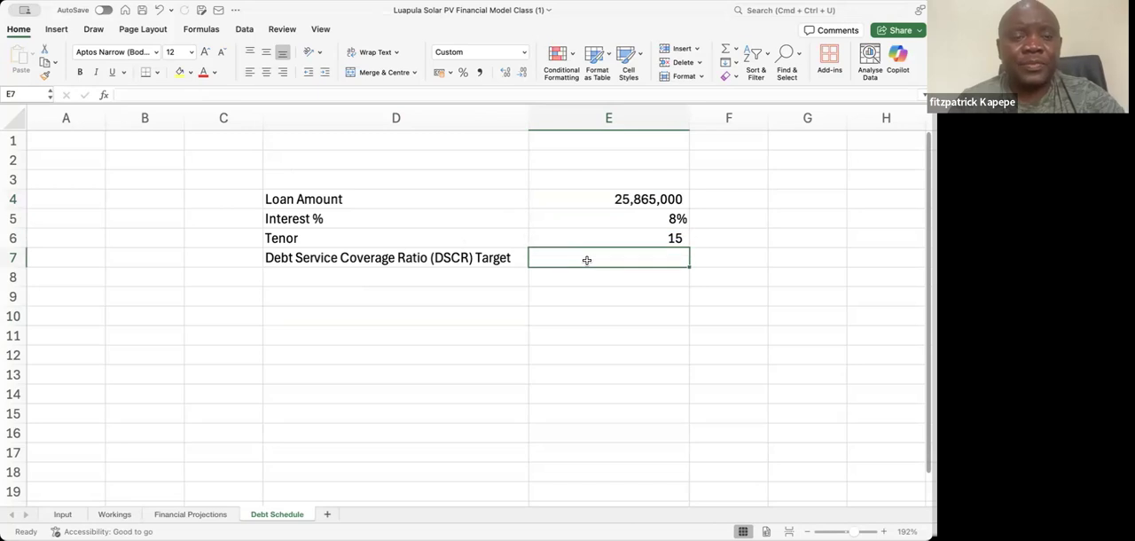
pyautogui.write('=')
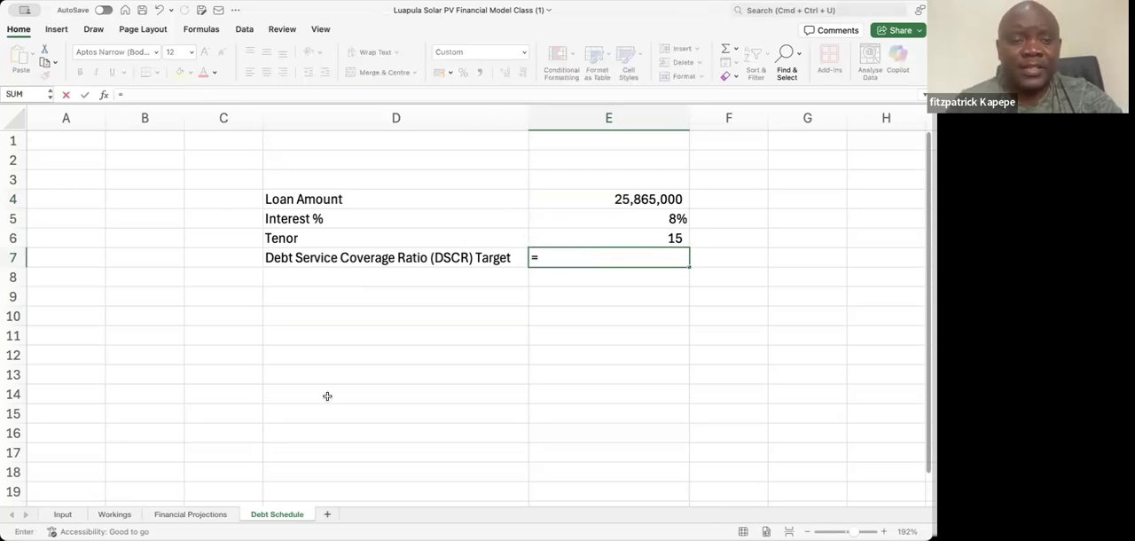
pyautogui.click(62, 514)
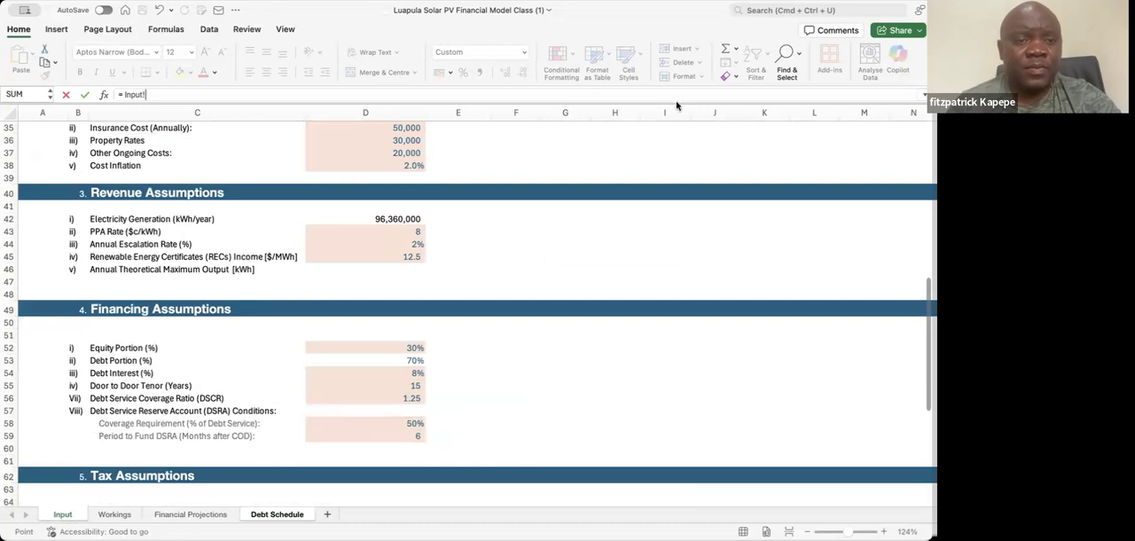
pyautogui.click(406, 396)
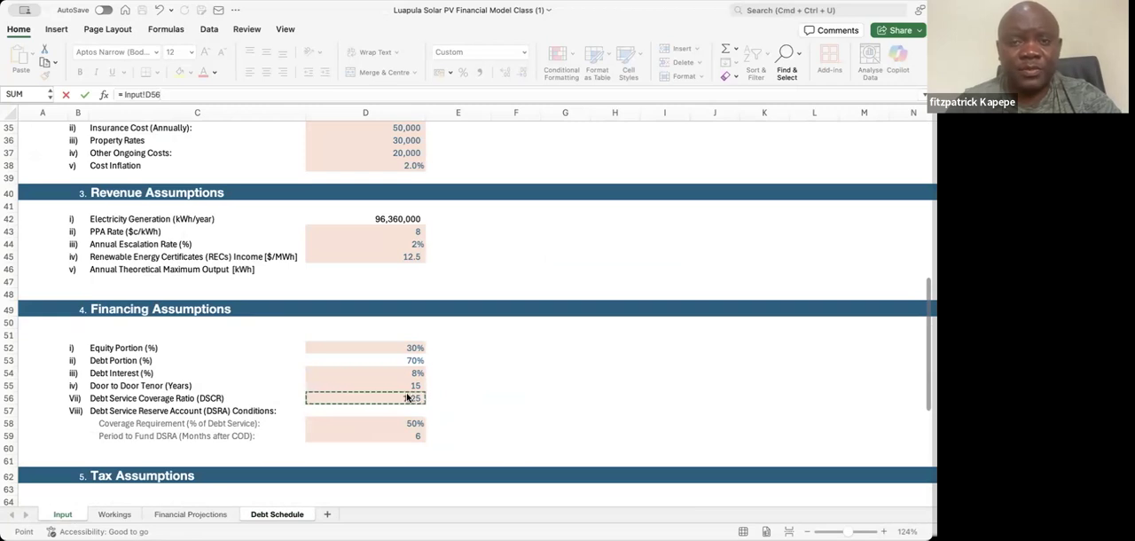
pyautogui.press('Return')
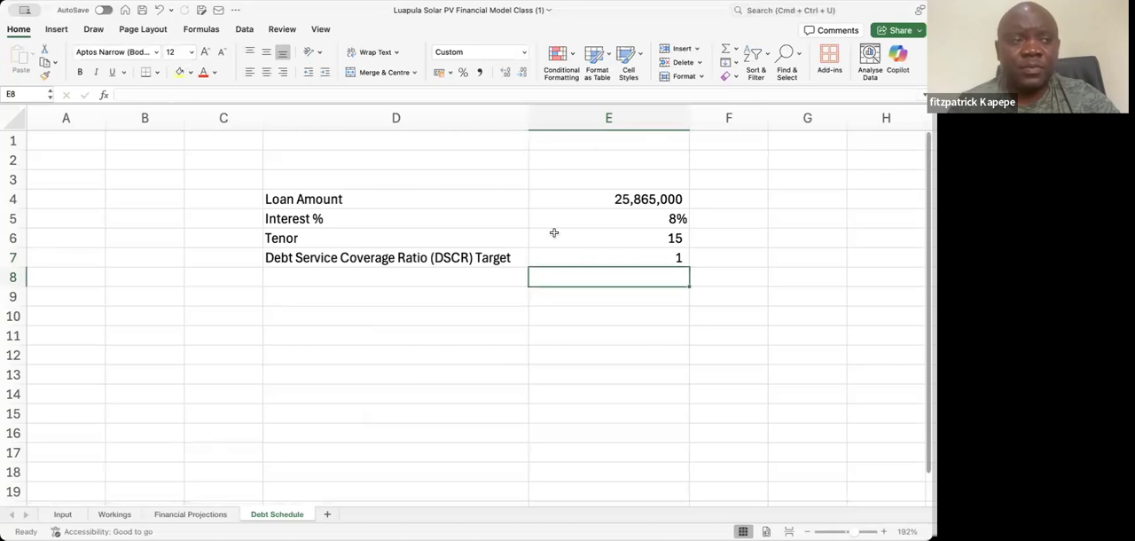
pyautogui.click(615, 257)
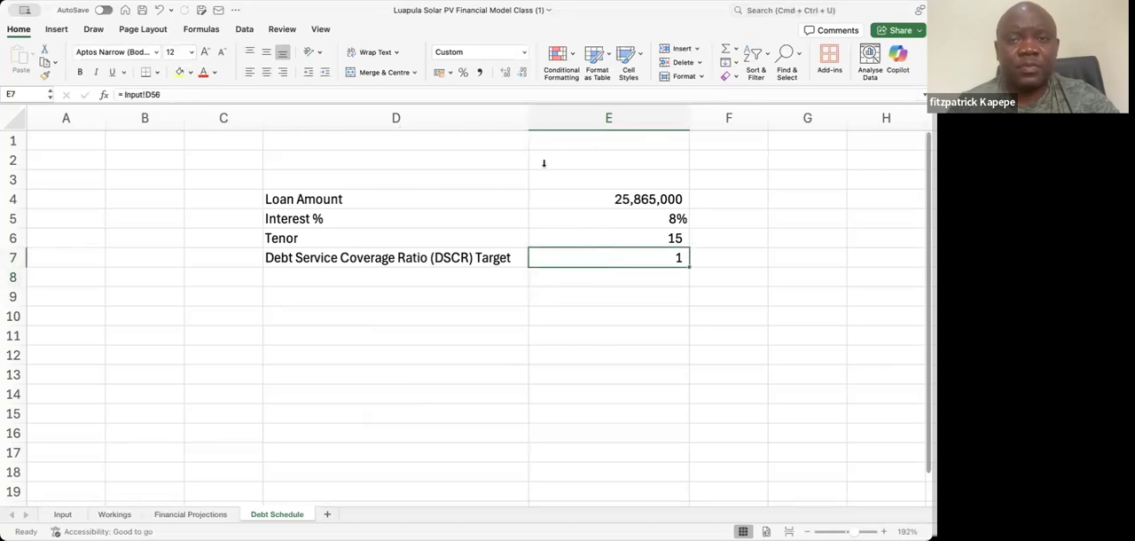
pyautogui.click(503, 75)
pyautogui.click(503, 74)
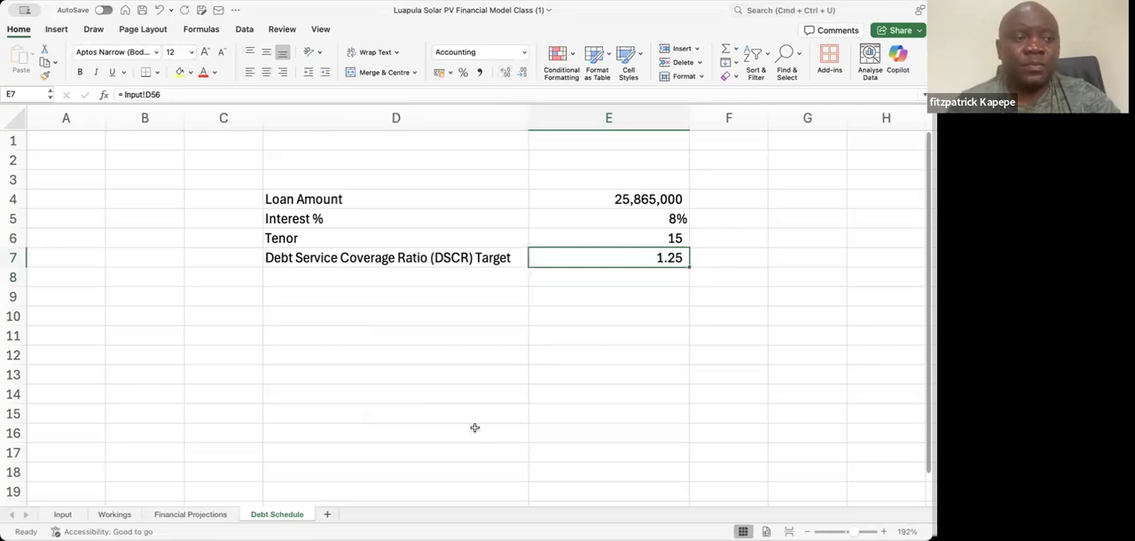
# Enter the note % of CAPEX in F4 beside the loan amount
pyautogui.click(339, 198)
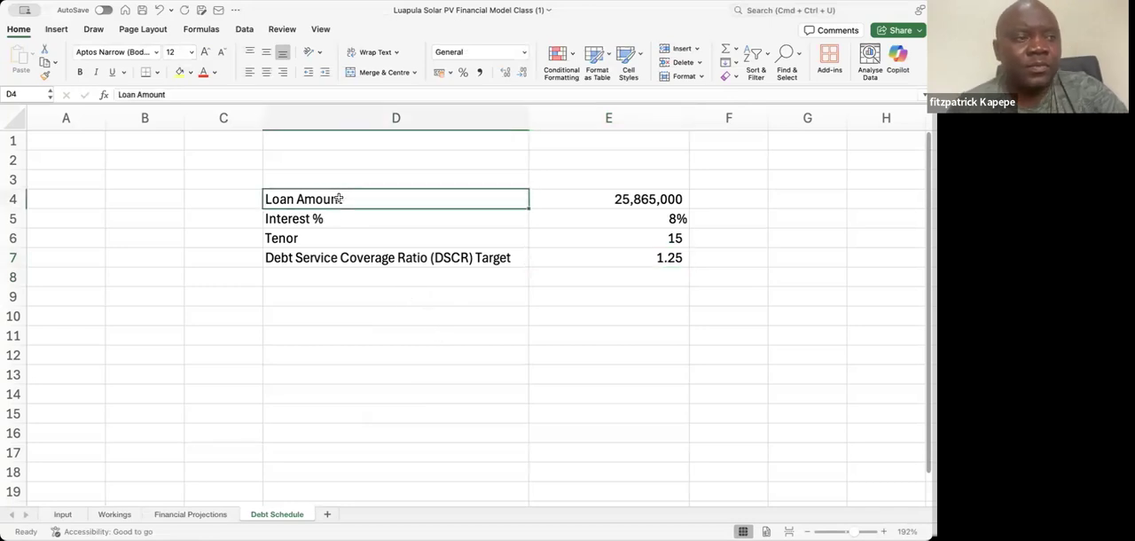
pyautogui.press('Right')
pyautogui.press('Right')
pyautogui.press('Right')
pyautogui.press('Left')
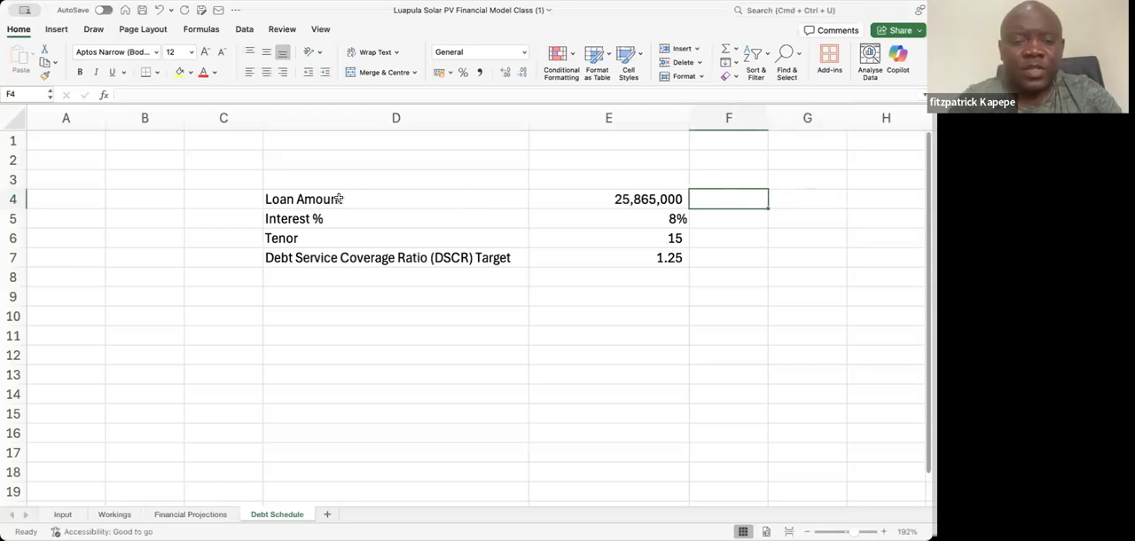
pyautogui.write('% of')
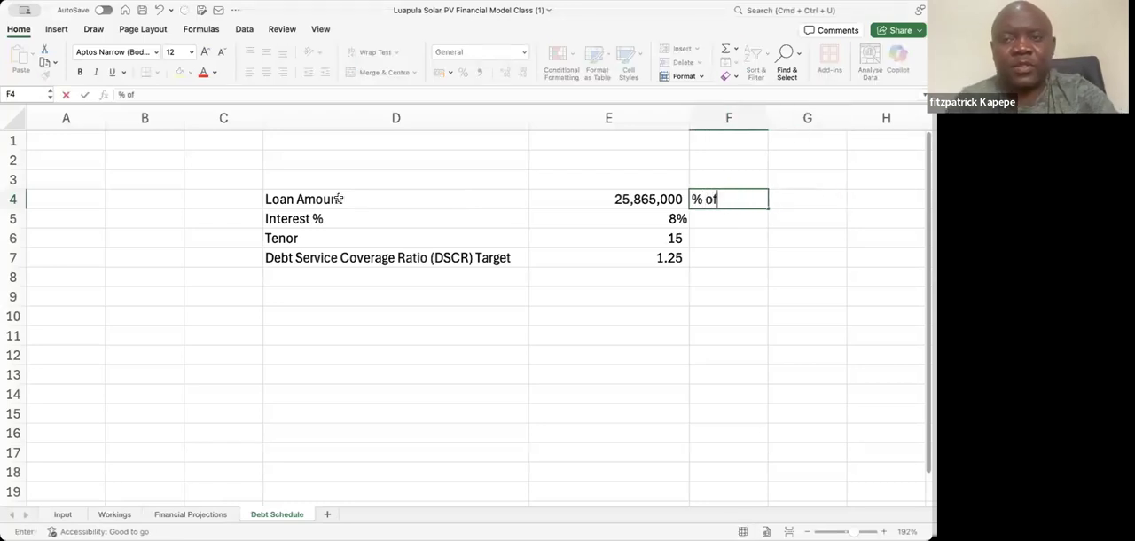
pyautogui.write(' CAPEX')
pyautogui.press('Return')
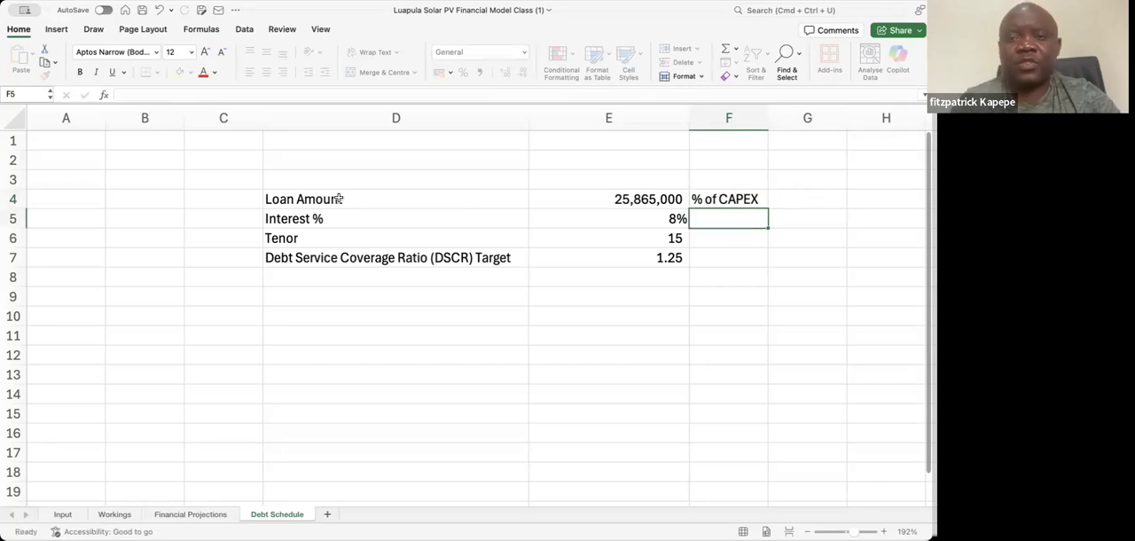
pyautogui.press('Left')
pyautogui.press('Left')
pyautogui.press('Left')
pyautogui.press('Left')
pyautogui.press('Right')
pyautogui.press('Right')
pyautogui.press('Down')
pyautogui.press('Down')
pyautogui.press('Down')
pyautogui.press('Down')
pyautogui.press('Down')
pyautogui.press('Down')
pyautogui.press('Down')
pyautogui.press('Right')
pyautogui.press('Right')
pyautogui.press('Left')
pyautogui.press('Left')
pyautogui.press('Right')
pyautogui.press('Right')
pyautogui.press('Right')
pyautogui.press('Right')
pyautogui.press('Right')
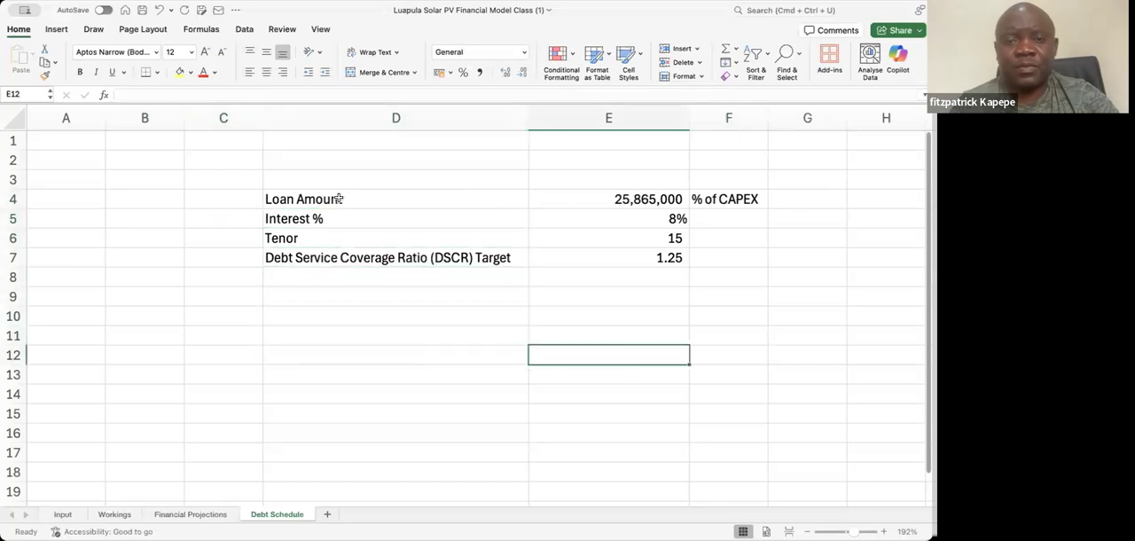
pyautogui.press('Left')
pyautogui.press('Left')
pyautogui.press('Left')
pyautogui.press('Left')
pyautogui.press('Left')
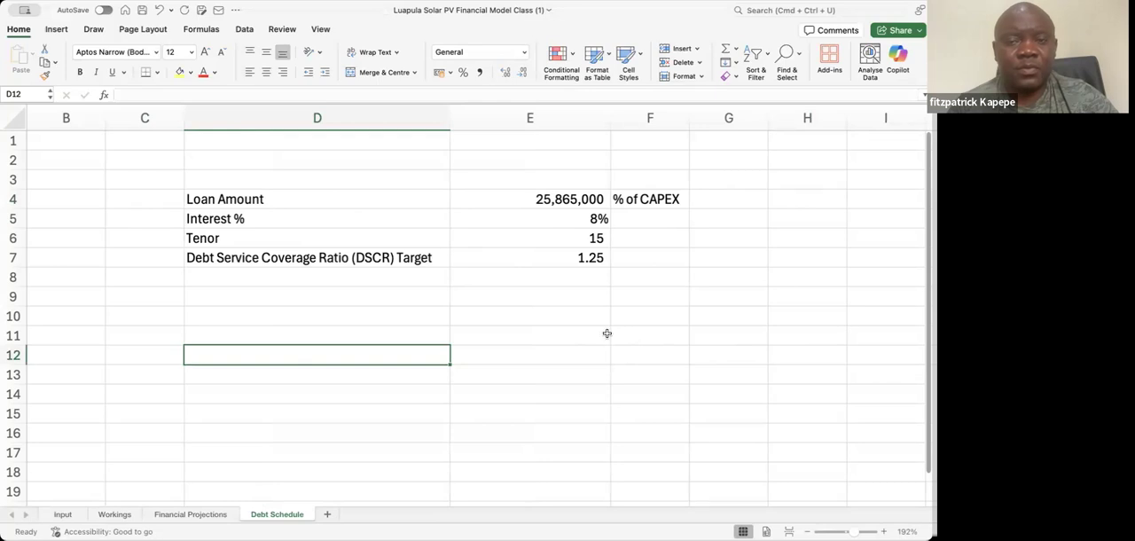
pyautogui.click(498, 313)
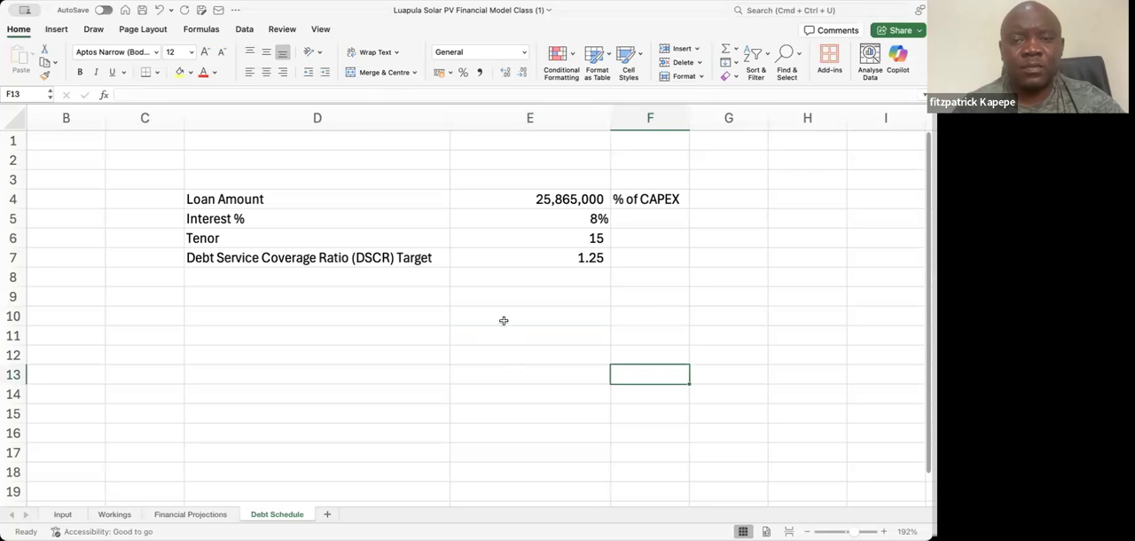
# Enter the section title Debt Schedule Structure in E10 below the loan terms
pyautogui.click(476, 316)
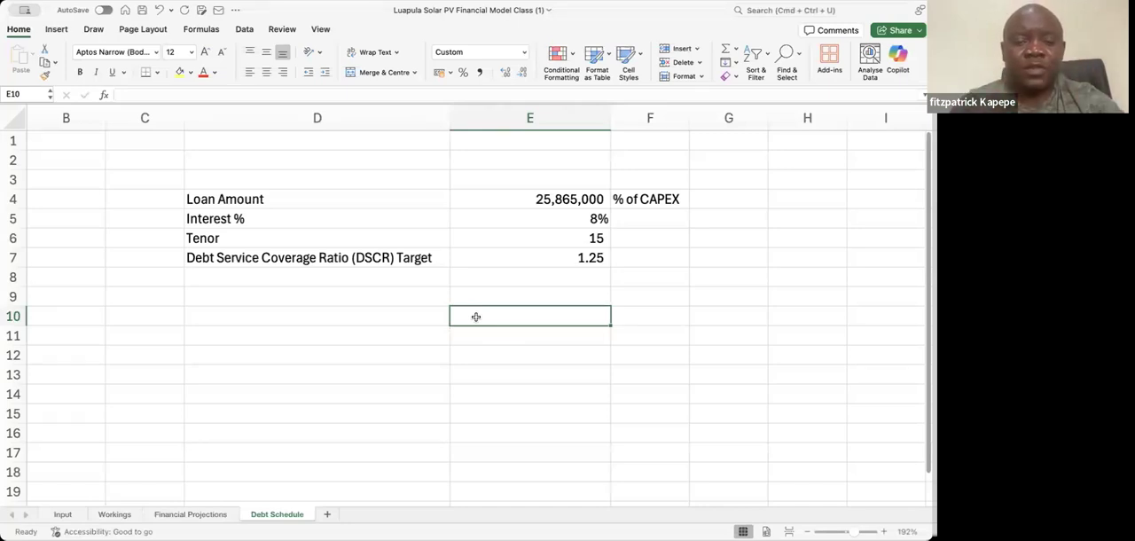
pyautogui.write('De')
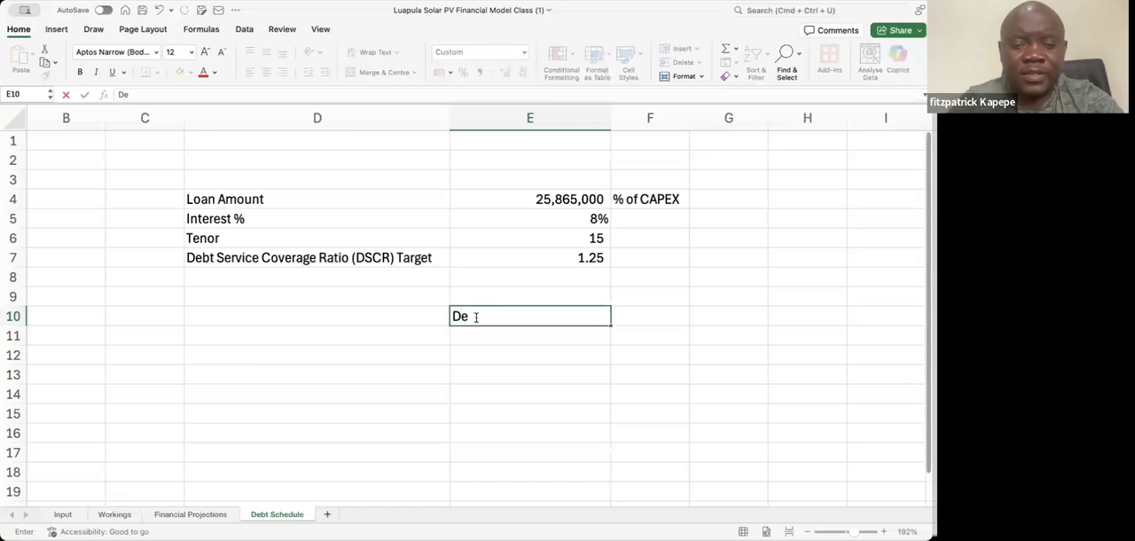
pyautogui.write('bt Sc')
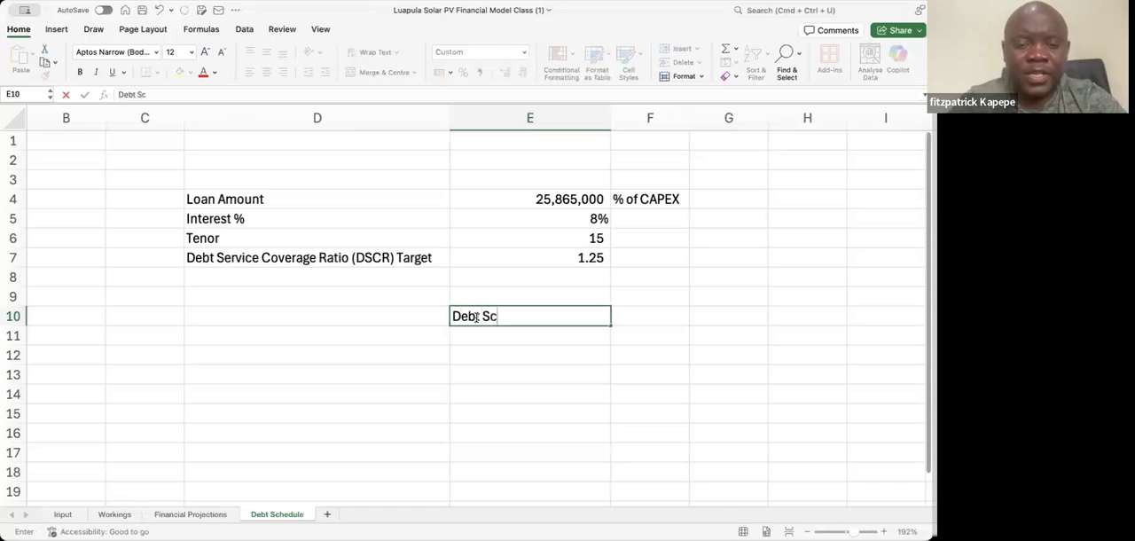
pyautogui.write('hedule ')
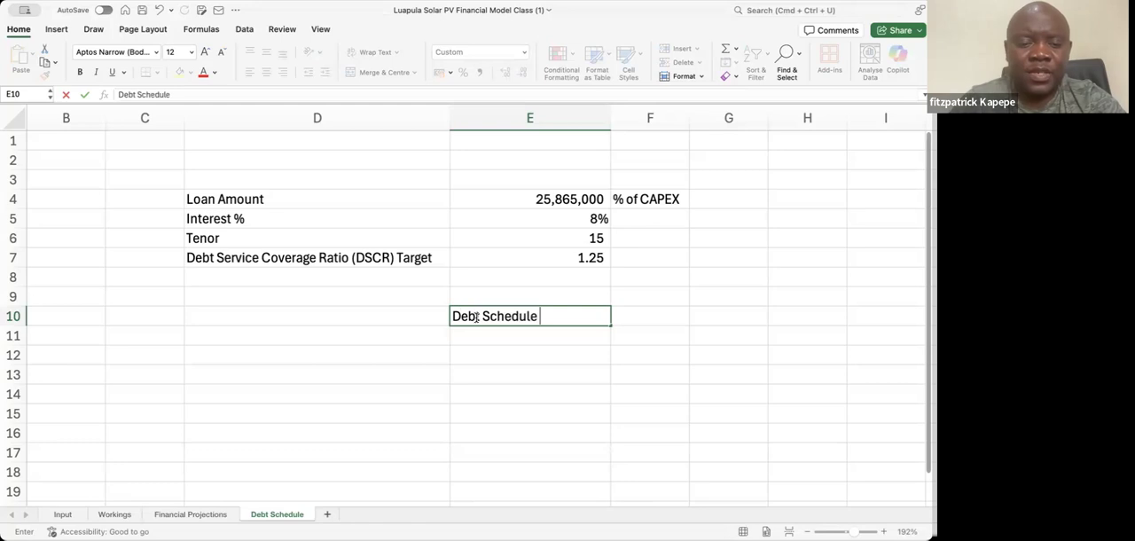
pyautogui.write('Structure')
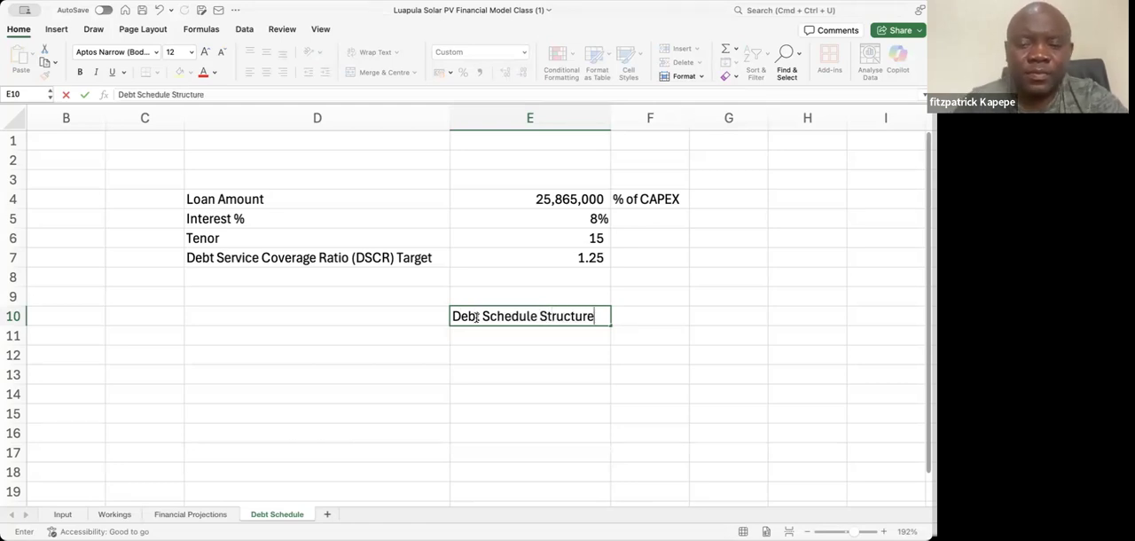
pyautogui.press('Return')
pyautogui.press('Return')
pyautogui.press('Return')
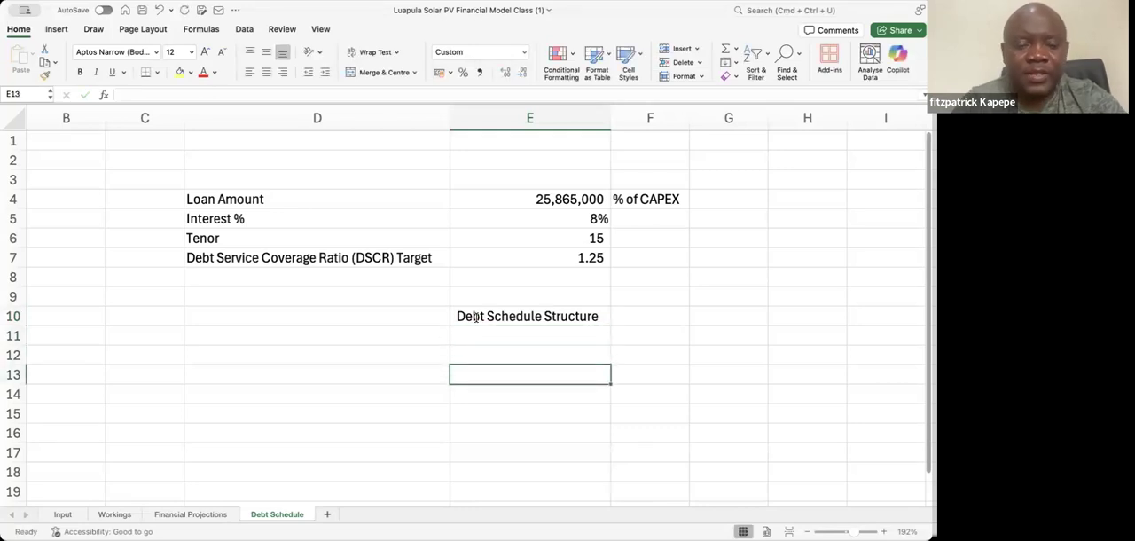
# Enter the headers Year in E13 and Beginning Balance in F13, and widen column F to fit its header
pyautogui.write('Year')
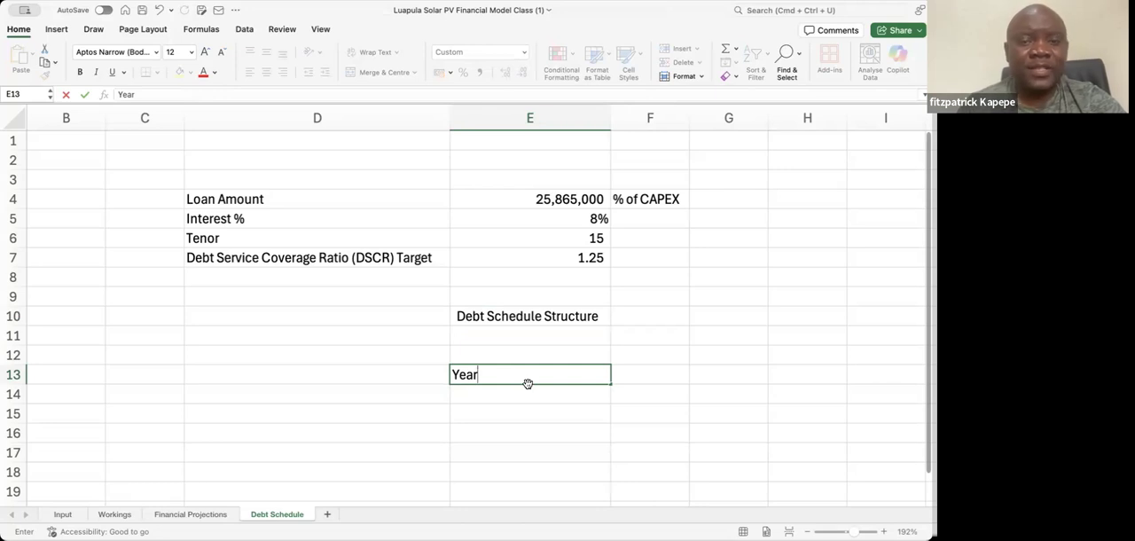
pyautogui.press('Tab')
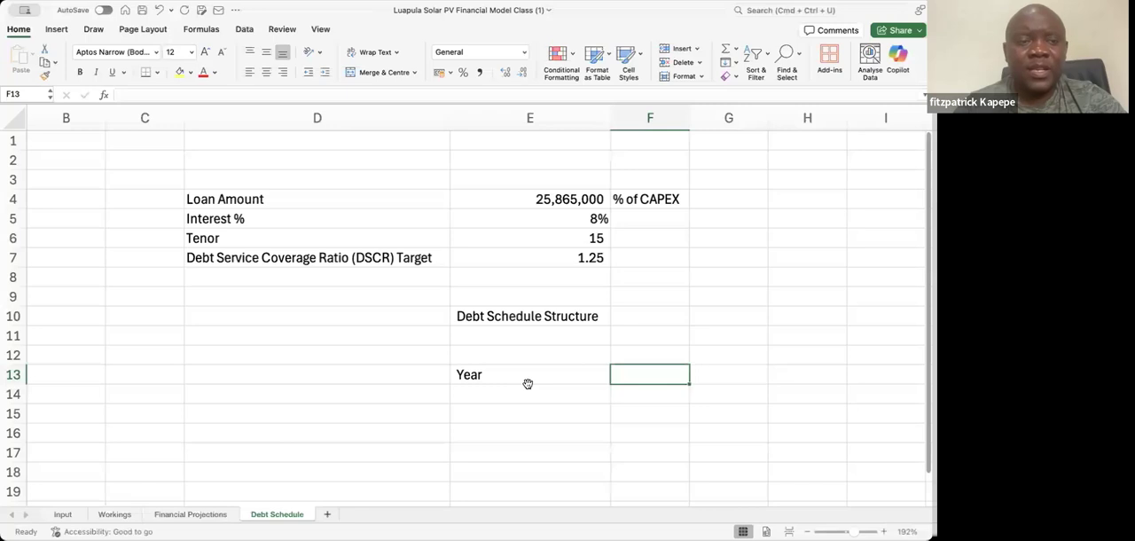
pyautogui.write('Beg')
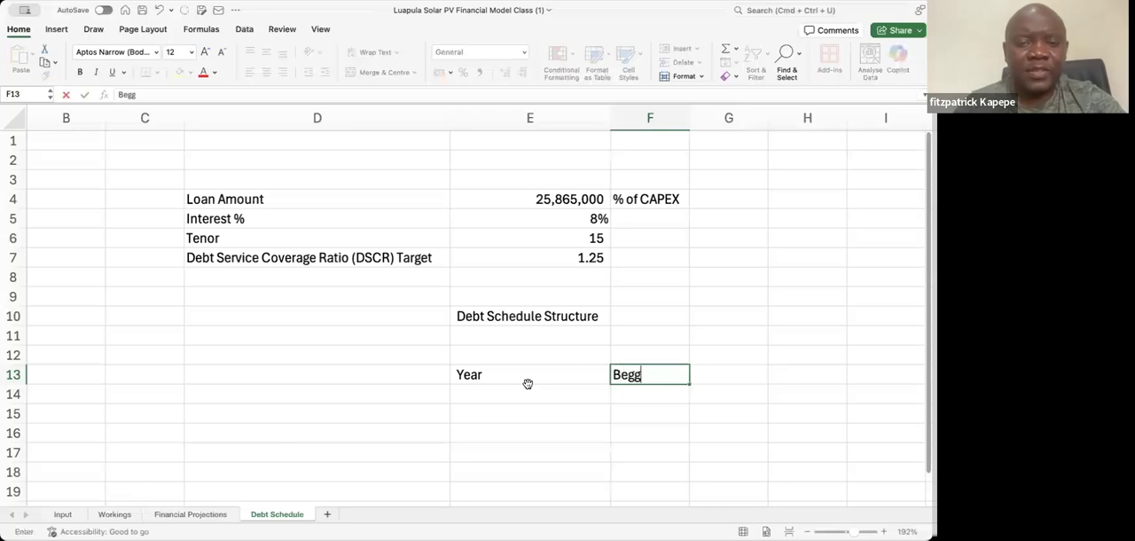
pyautogui.write('inni')
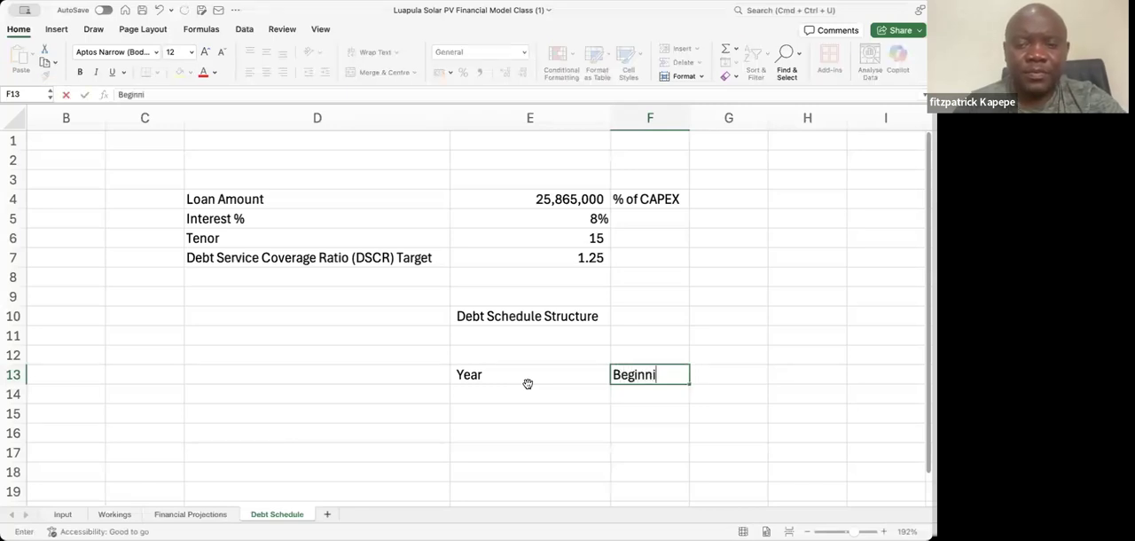
pyautogui.write('ng Bala')
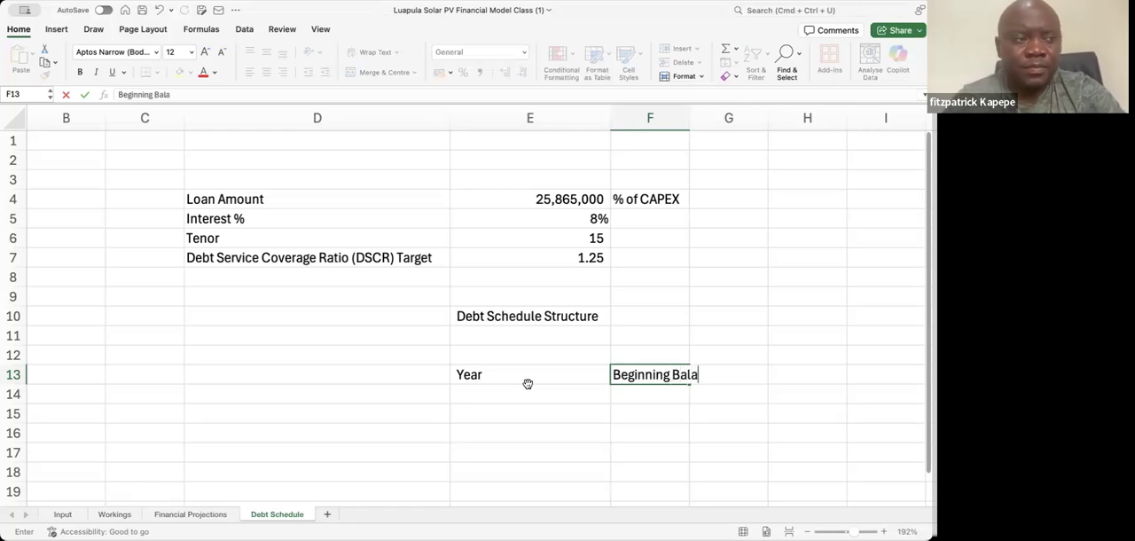
pyautogui.write('nce')
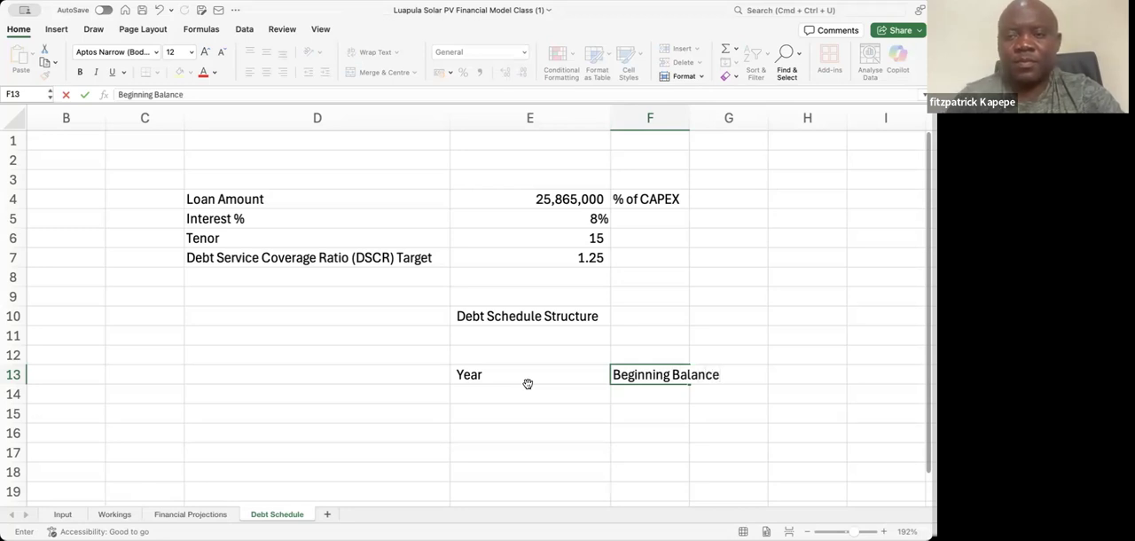
pyautogui.press('Return')
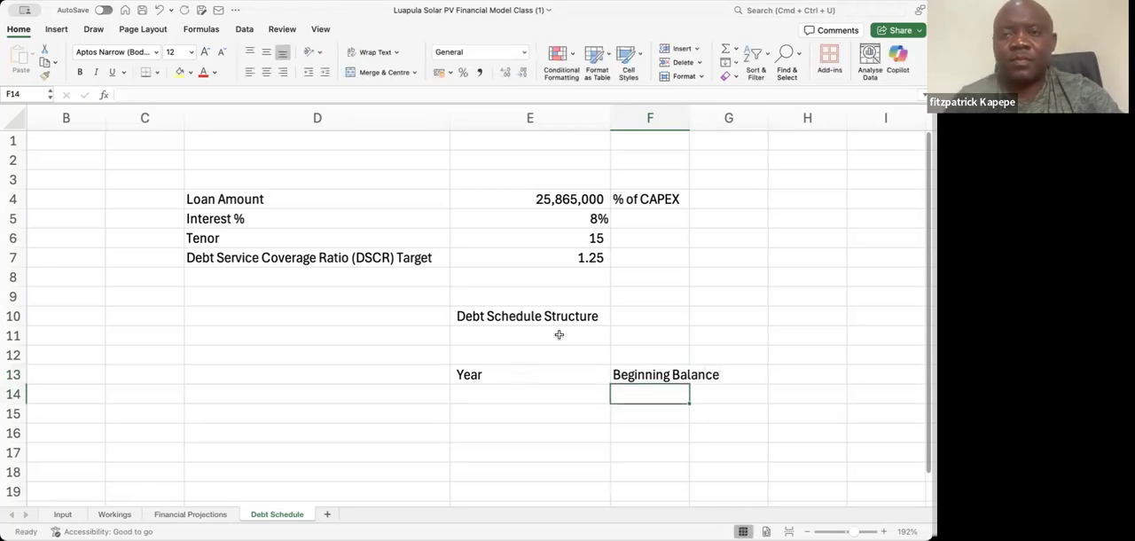
pyautogui.moveTo(689, 121); pyautogui.dragTo(726, 120)
# Enter the header Annual Debt Service in G13 and widen column G to fit it
pyautogui.click(755, 370)
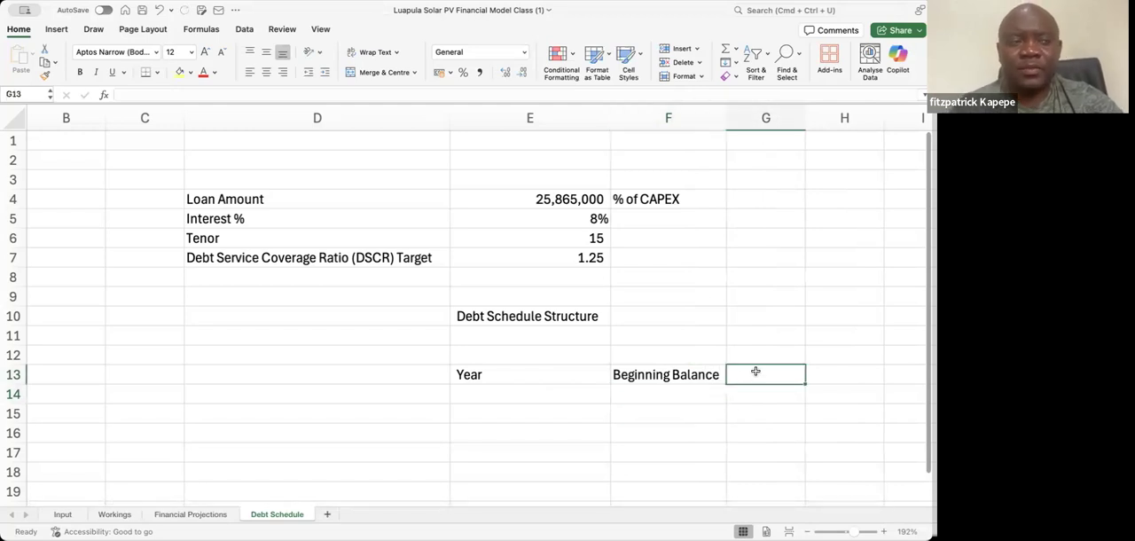
pyautogui.write('A')
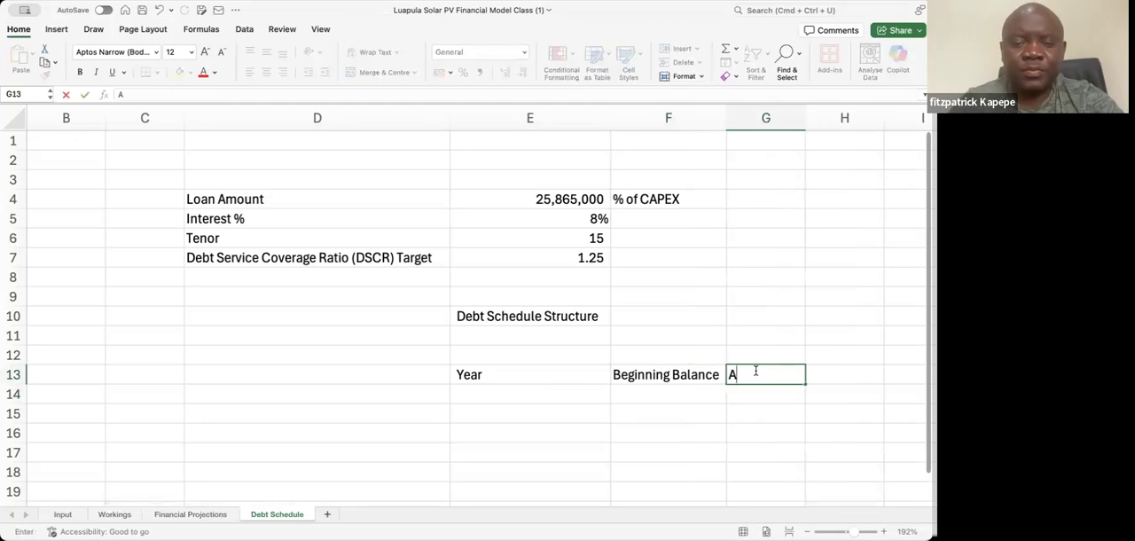
pyautogui.write('nnual D')
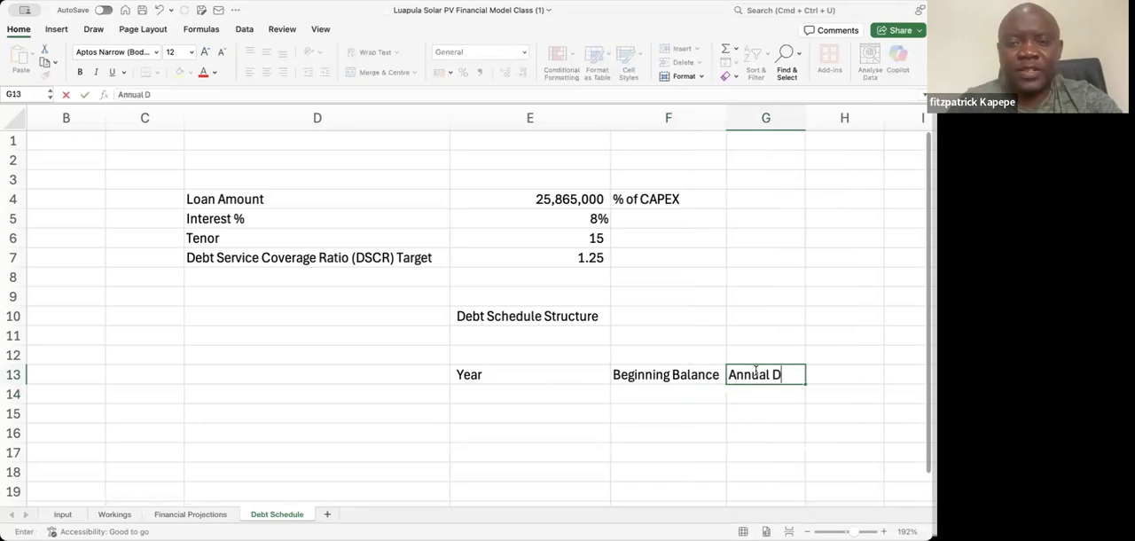
pyautogui.write('ebt S')
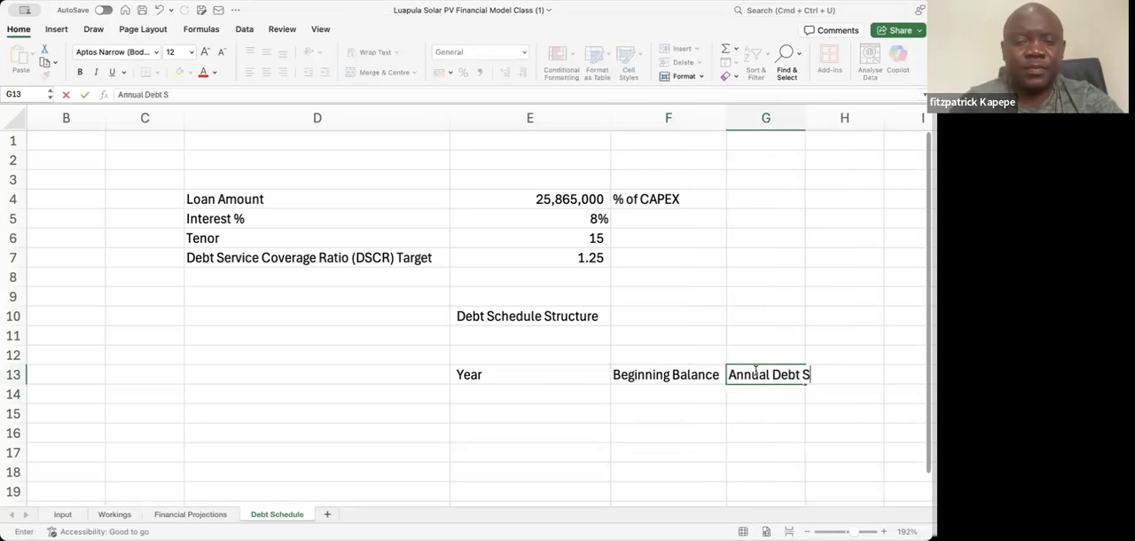
pyautogui.write('ervice')
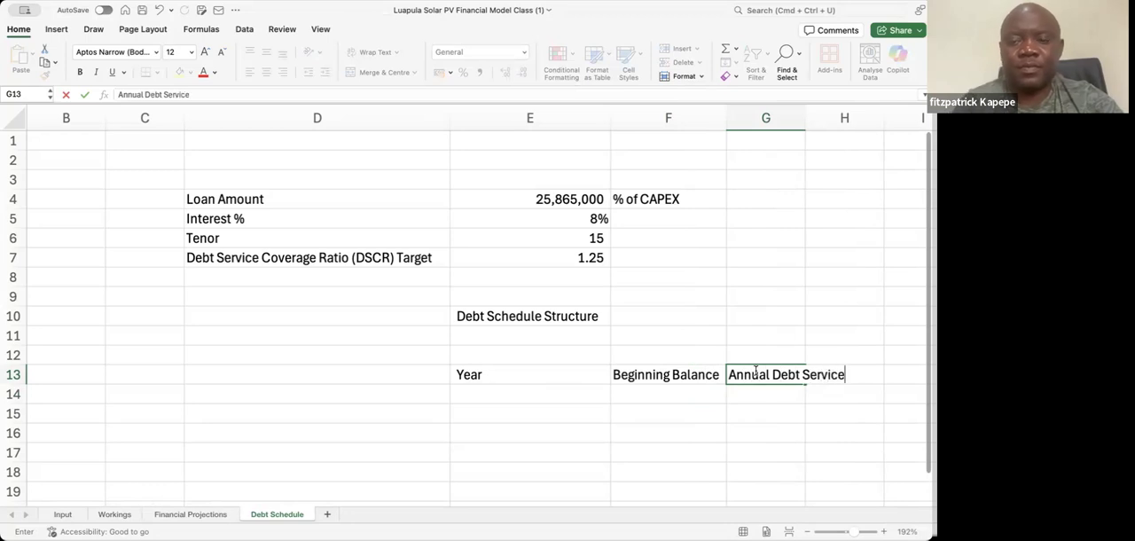
pyautogui.press('Return')
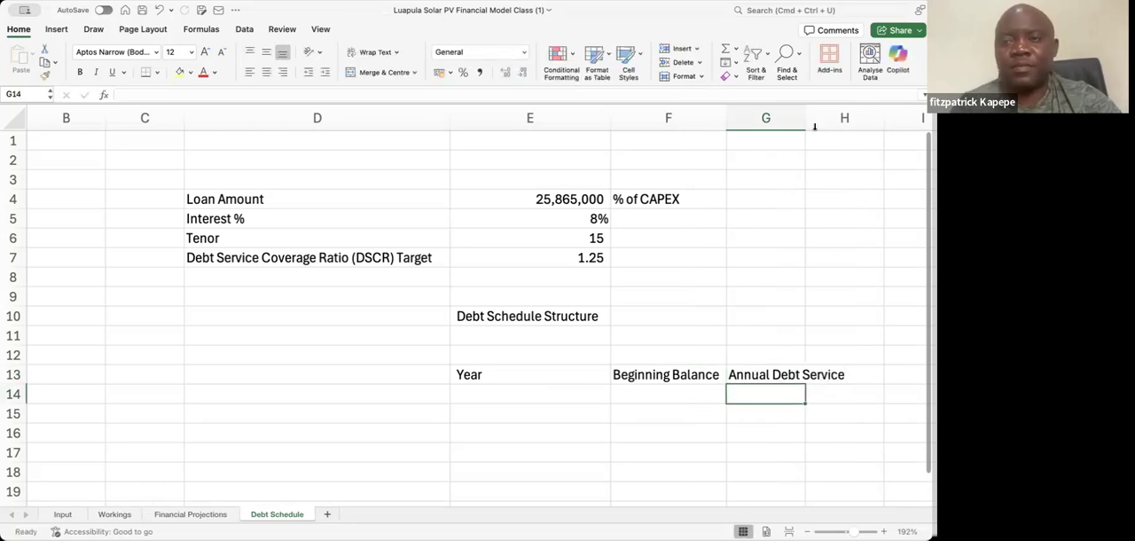
pyautogui.moveTo(807, 117); pyautogui.dragTo(854, 117)
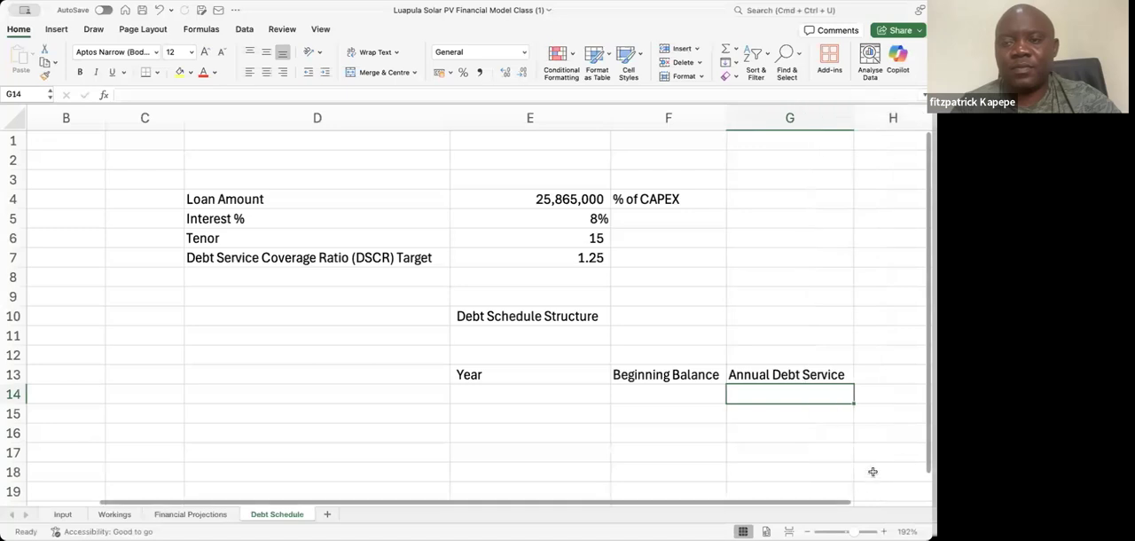
# Enter the header Interest Payment in H13 and fit column H to its width
pyautogui.hscroll(3, 842, 503)
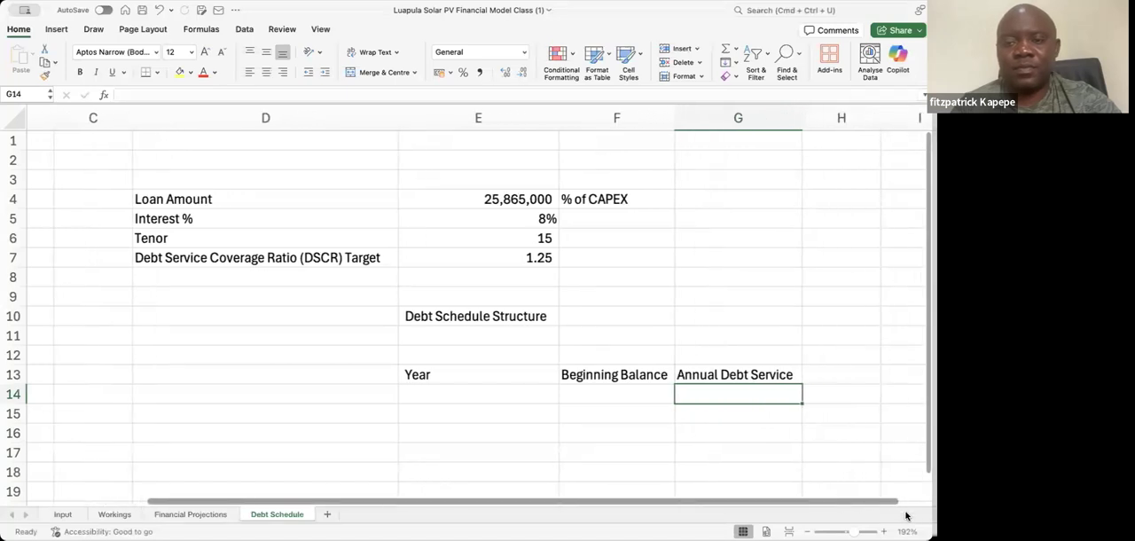
pyautogui.click(810, 370)
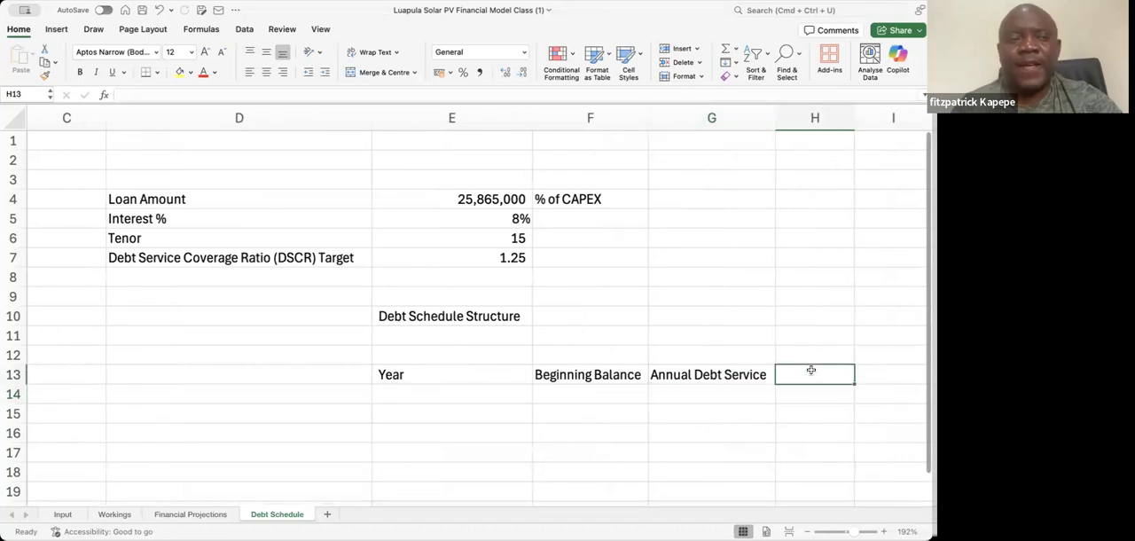
pyautogui.write('In')
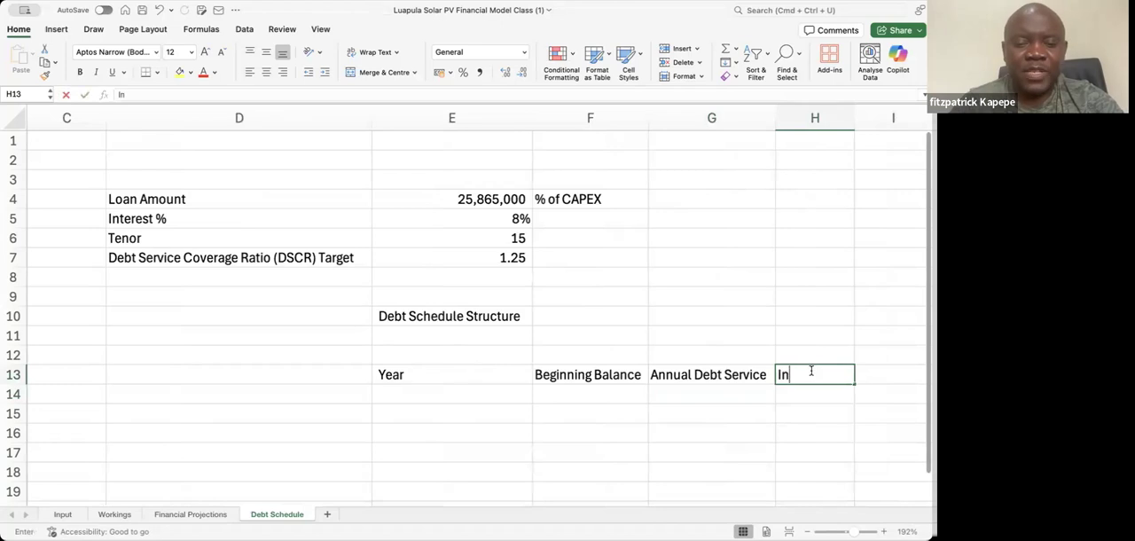
pyautogui.write('terest Payment')
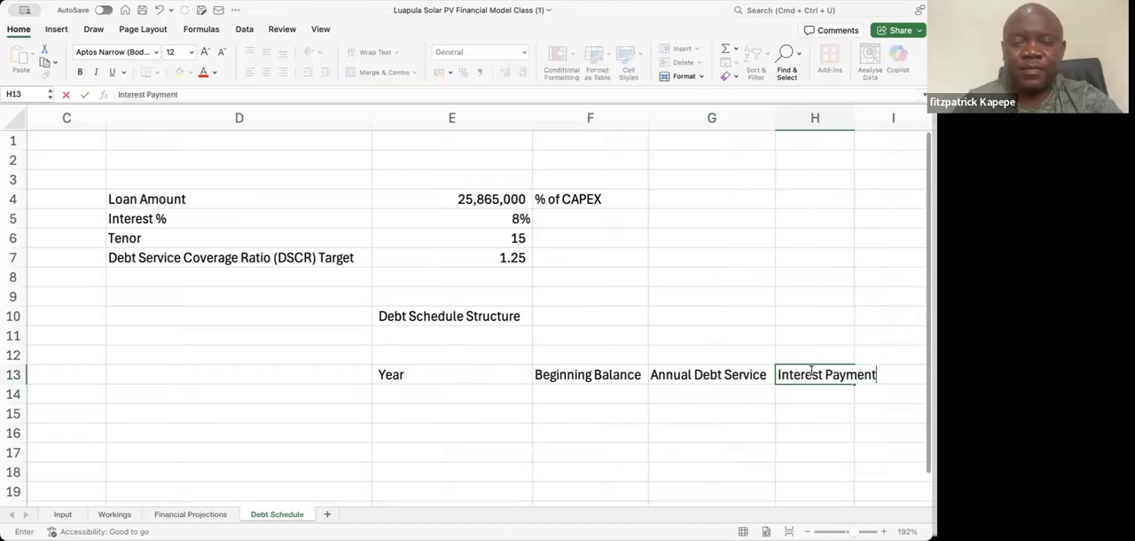
pyautogui.press('Return')
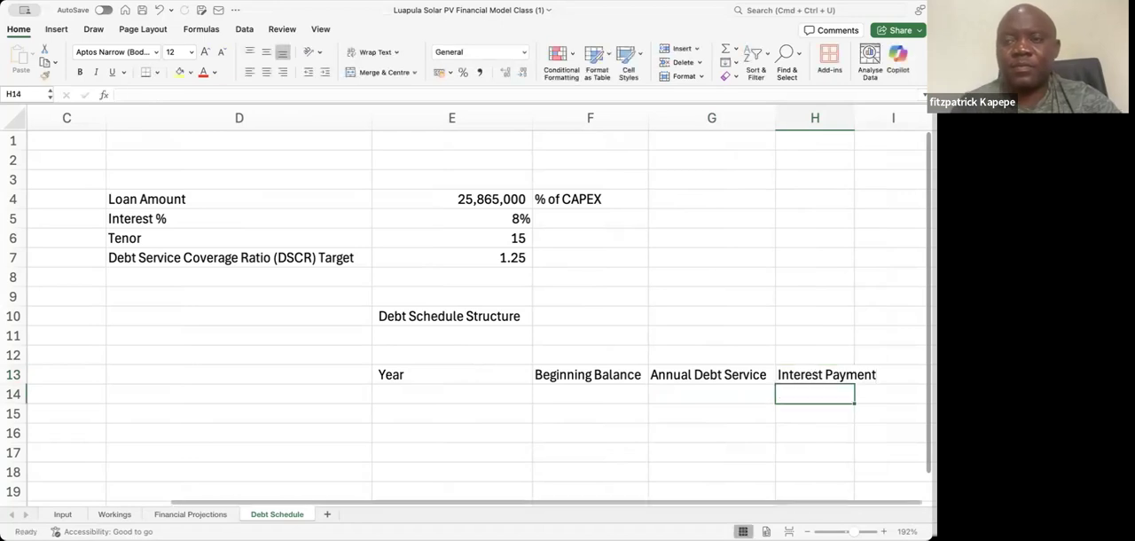
pyautogui.doubleClick(855, 111)
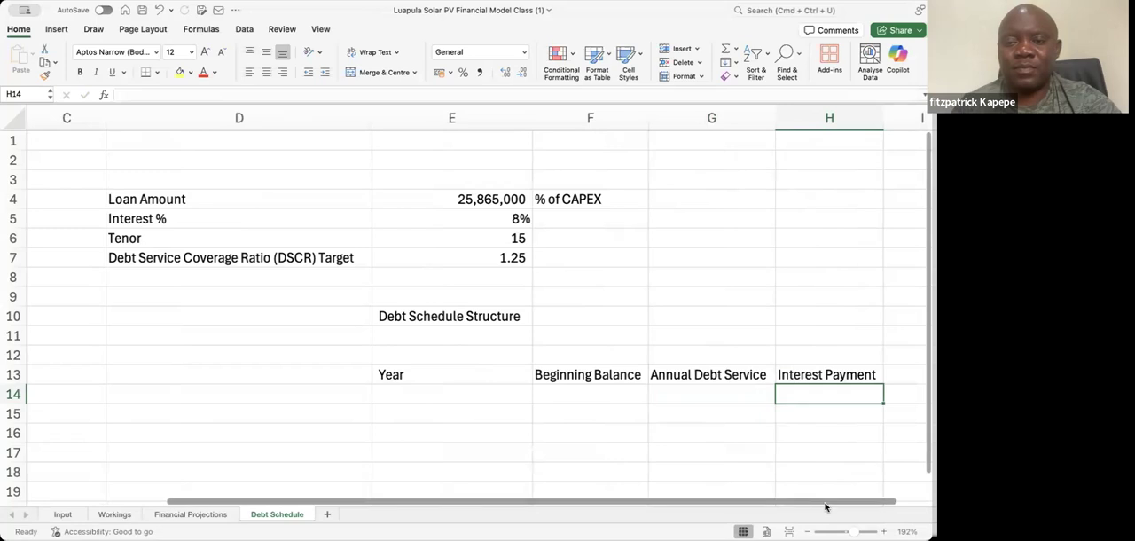
# Enter the header Principal Payment in I13 and fit column I to its width
pyautogui.moveTo(824, 506); pyautogui.dragTo(878, 507)
pyautogui.click(876, 377)
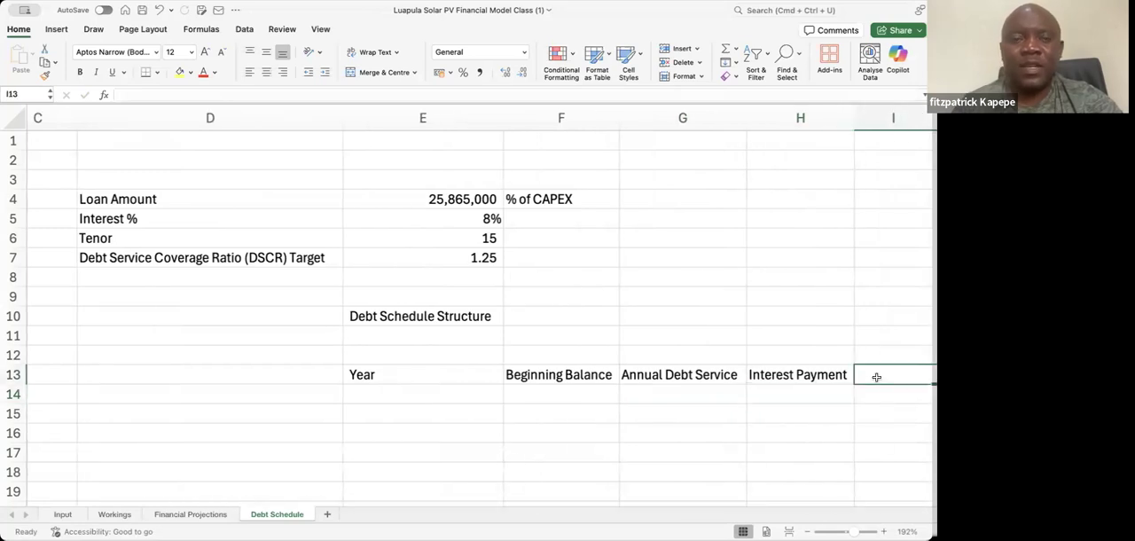
pyautogui.write('Princi')
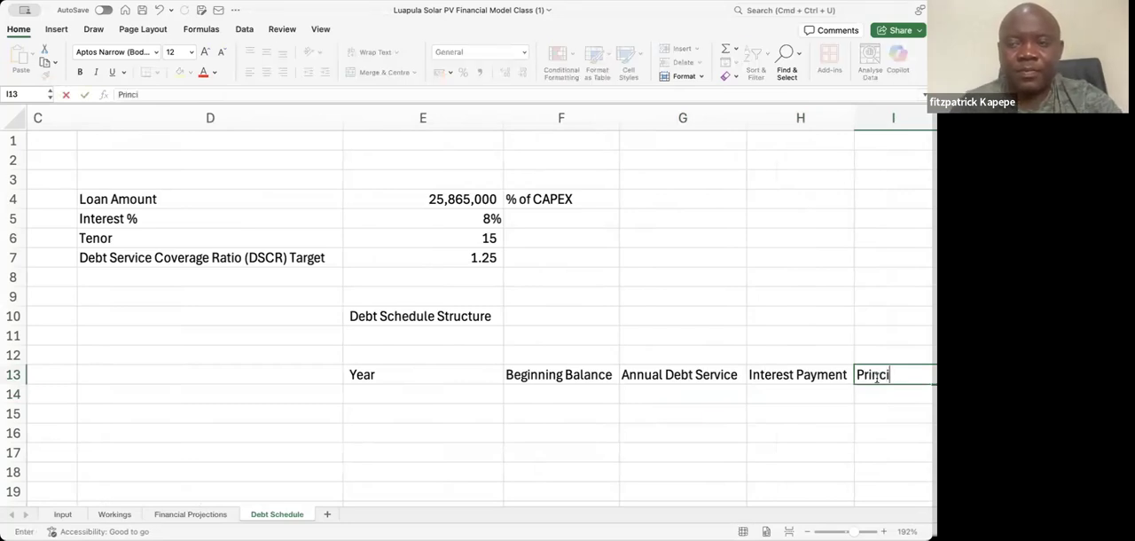
pyautogui.write('pal P')
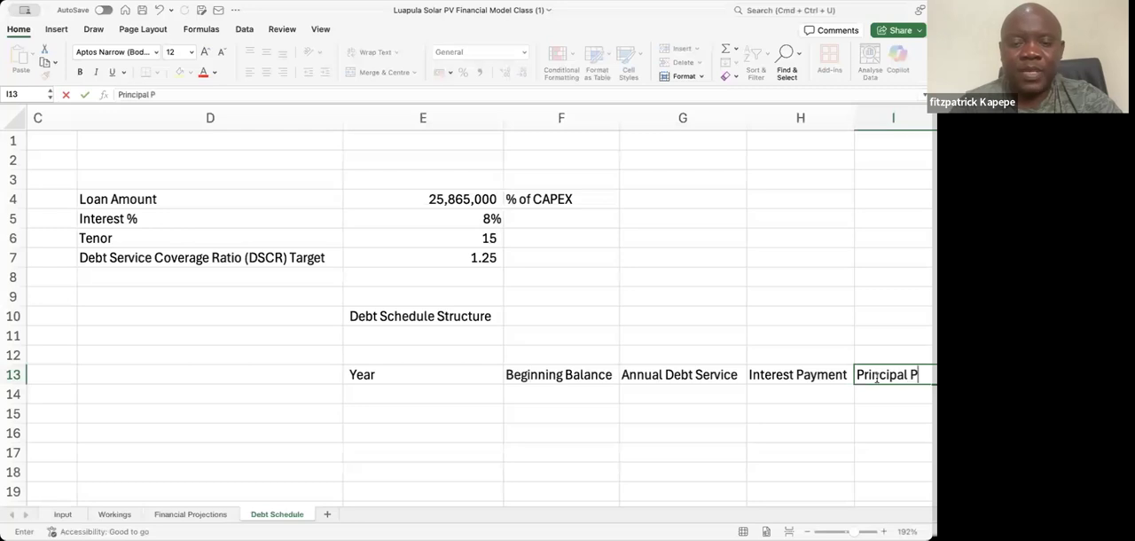
pyautogui.write('ayment')
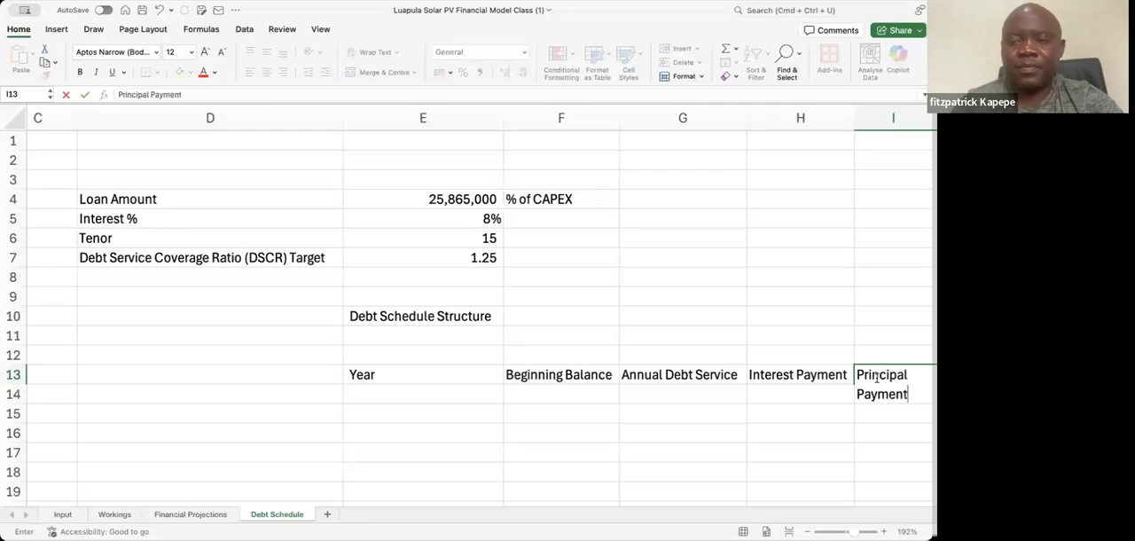
pyautogui.press('Return')
pyautogui.press('Right')
pyautogui.press('Right')
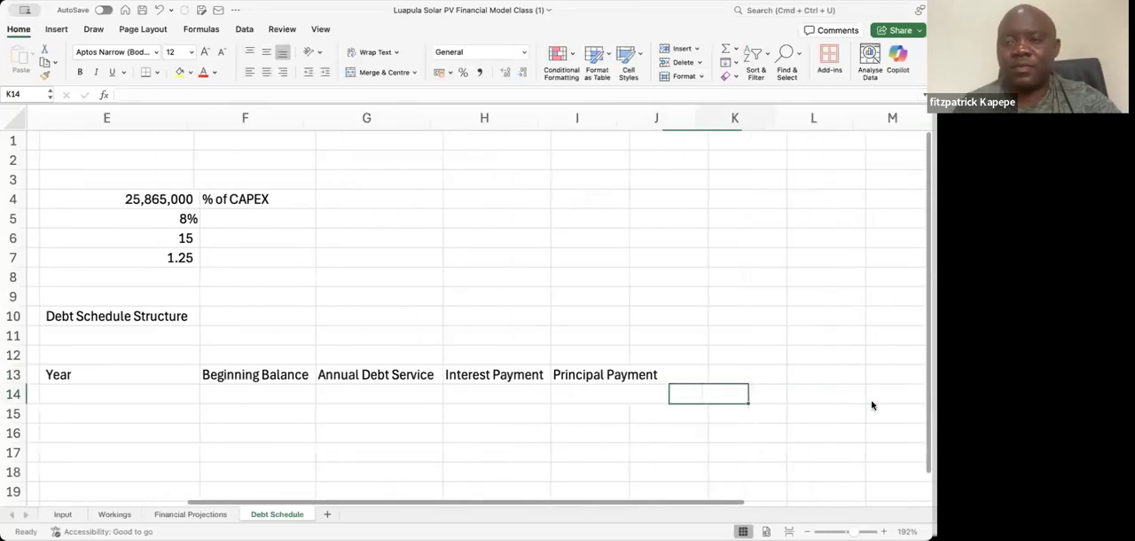
pyautogui.doubleClick(617, 114)
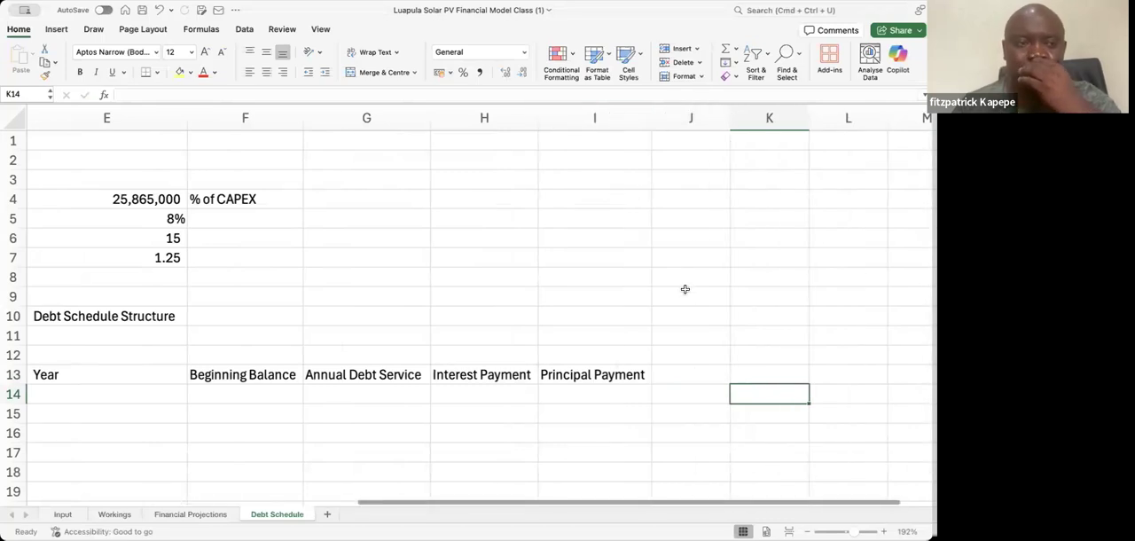
# Enter the header Ending Balance in J13 and widen column J to fit it
pyautogui.click(679, 368)
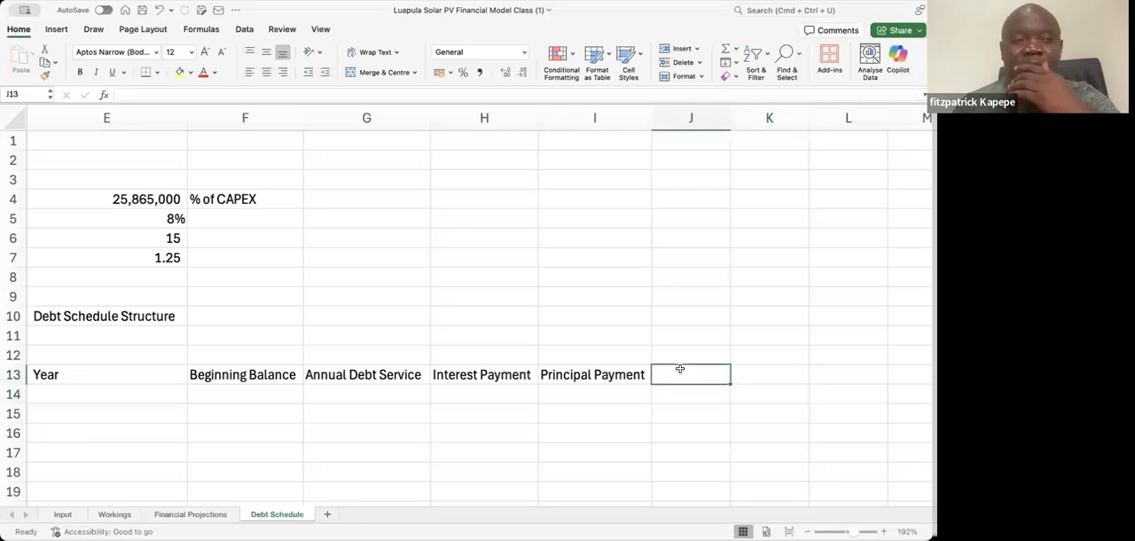
pyautogui.write('E')
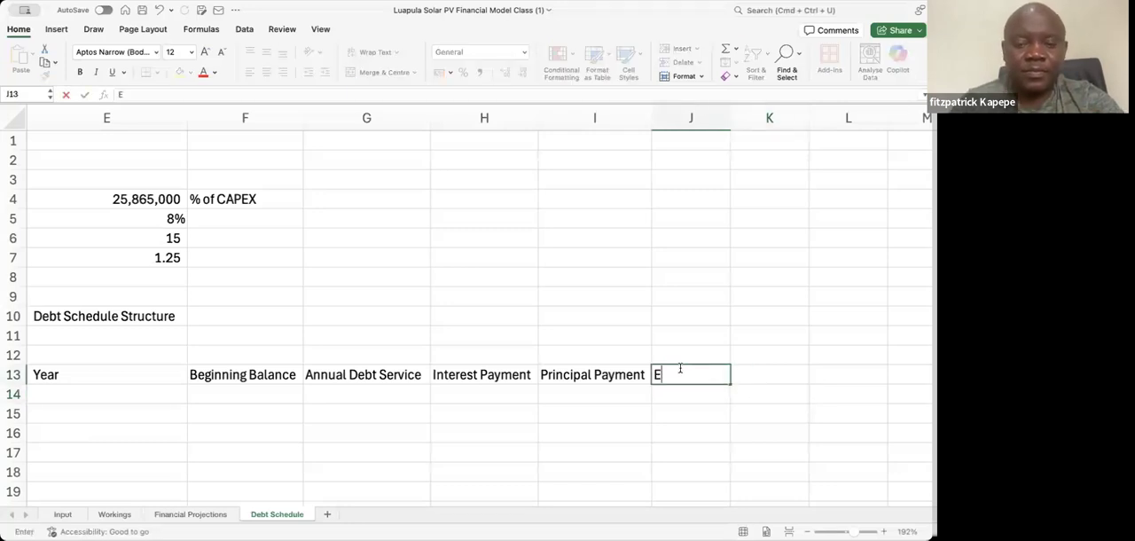
pyautogui.write('nding ')
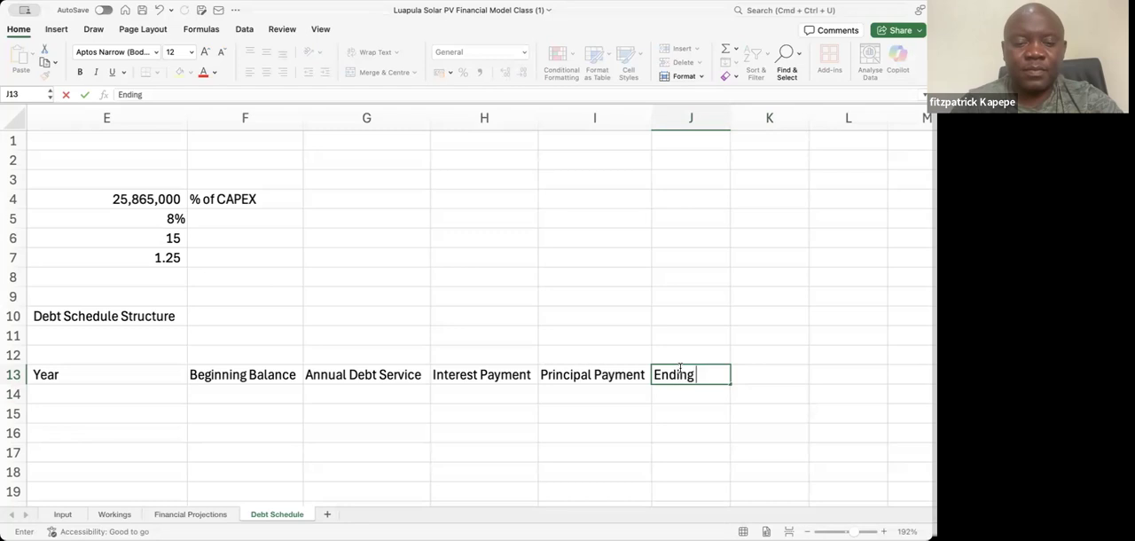
pyautogui.write('Balance')
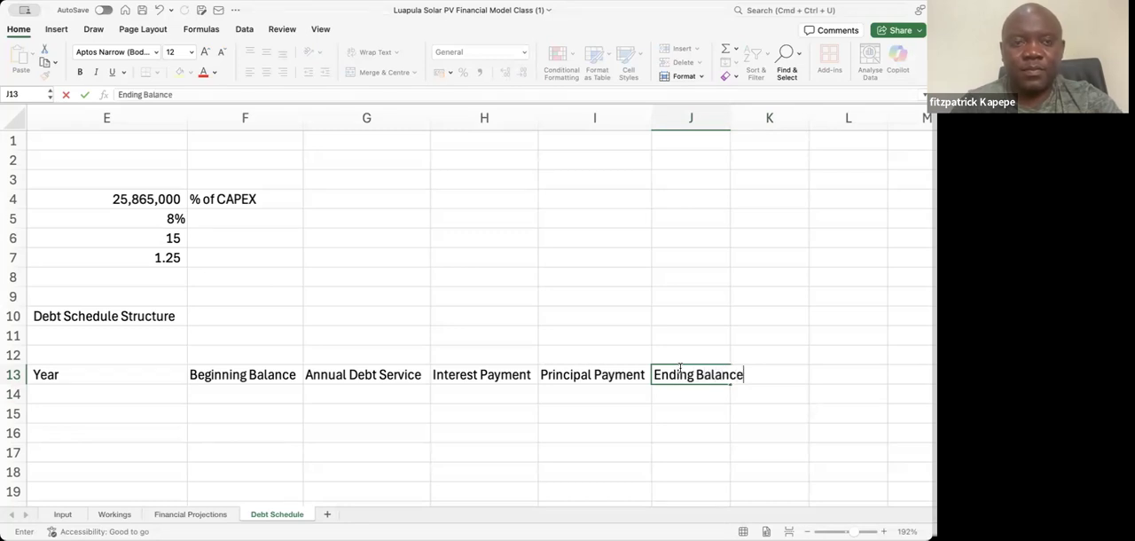
pyautogui.press('Return')
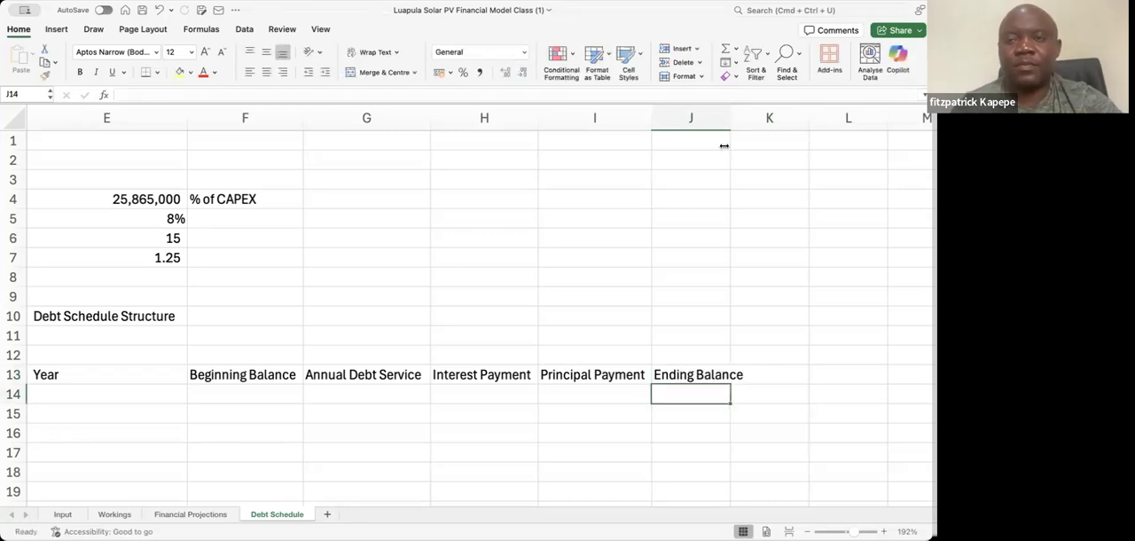
pyautogui.moveTo(733, 116); pyautogui.dragTo(751, 116)
# Narrow column E of the debt schedule so the table's columns sit closer together
pyautogui.click(703, 370)
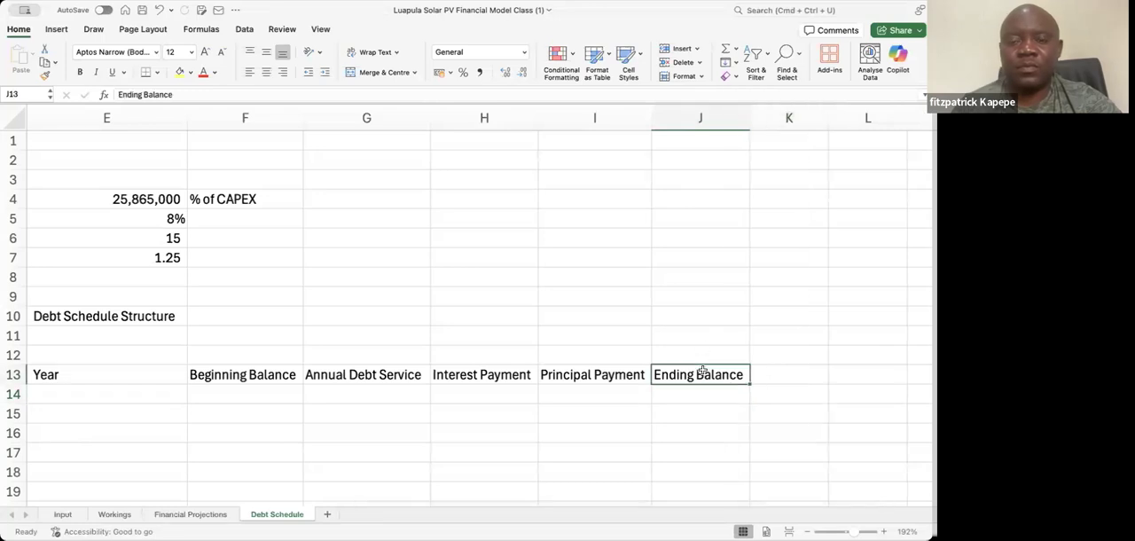
pyautogui.press('Left')
pyautogui.press('Left')
pyautogui.press('Left')
pyautogui.press('Left')
pyautogui.press('Left')
pyautogui.press('Left')
pyautogui.press('Left')
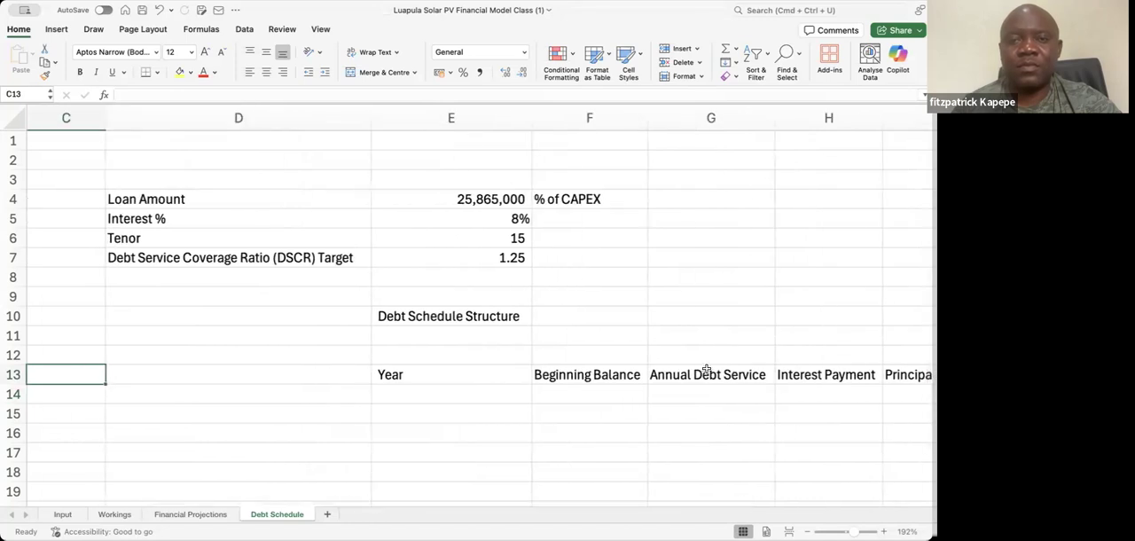
pyautogui.moveTo(527, 120); pyautogui.dragTo(470, 124)
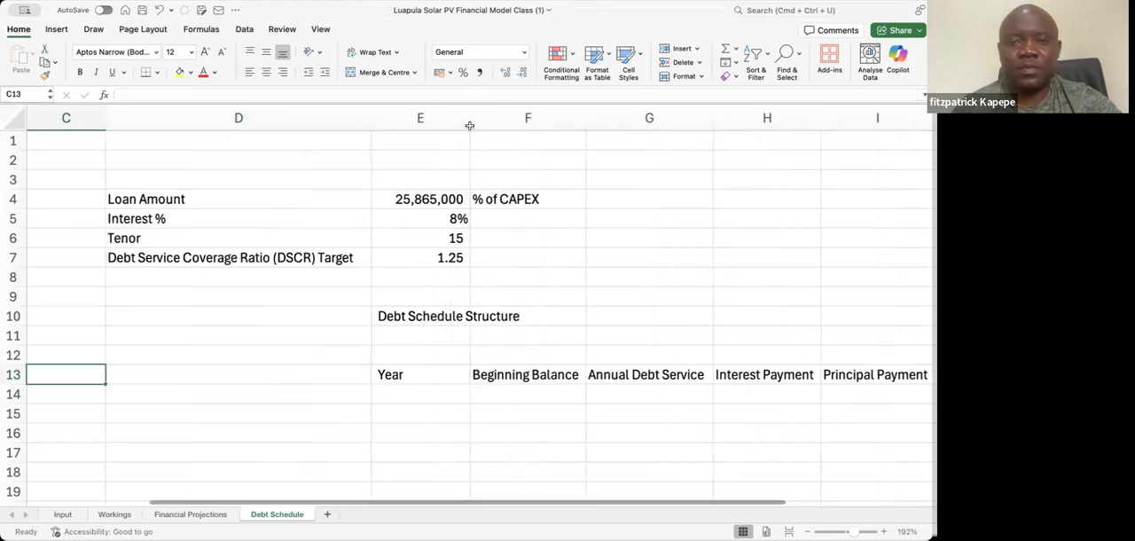
# Enter a formula in E15 that adds 1 to the Commercial Operation Date in D13 of the Input sheet
pyautogui.click(393, 411)
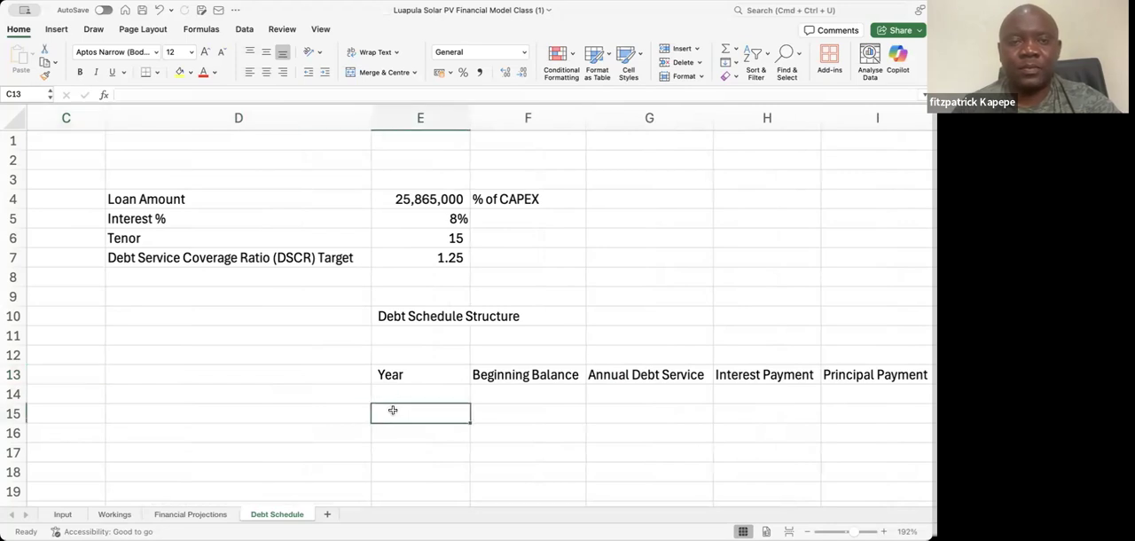
pyautogui.press('Up')
pyautogui.press('Down')
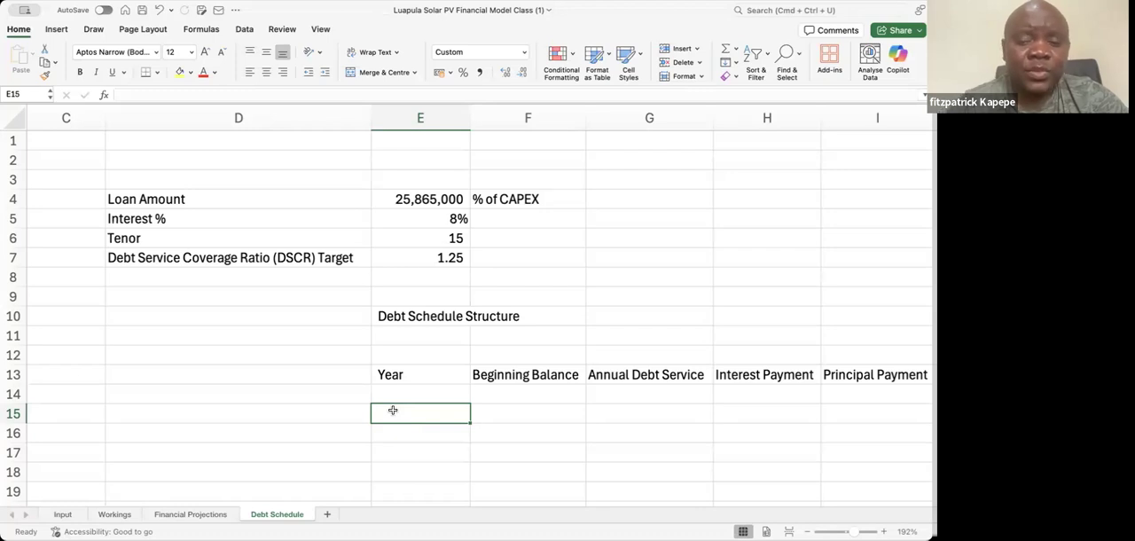
pyautogui.write('=')
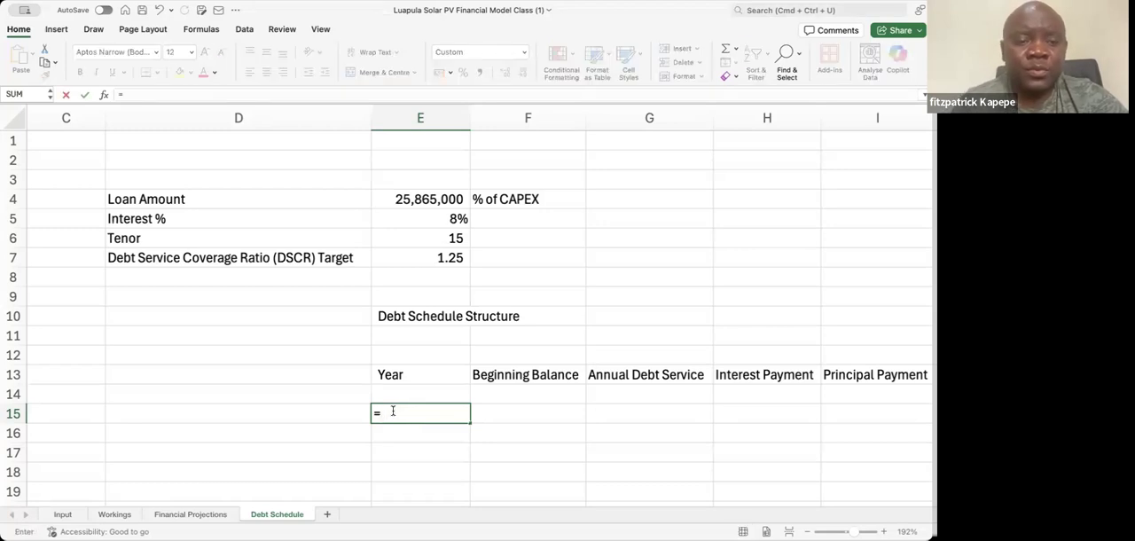
pyautogui.click(62, 514)
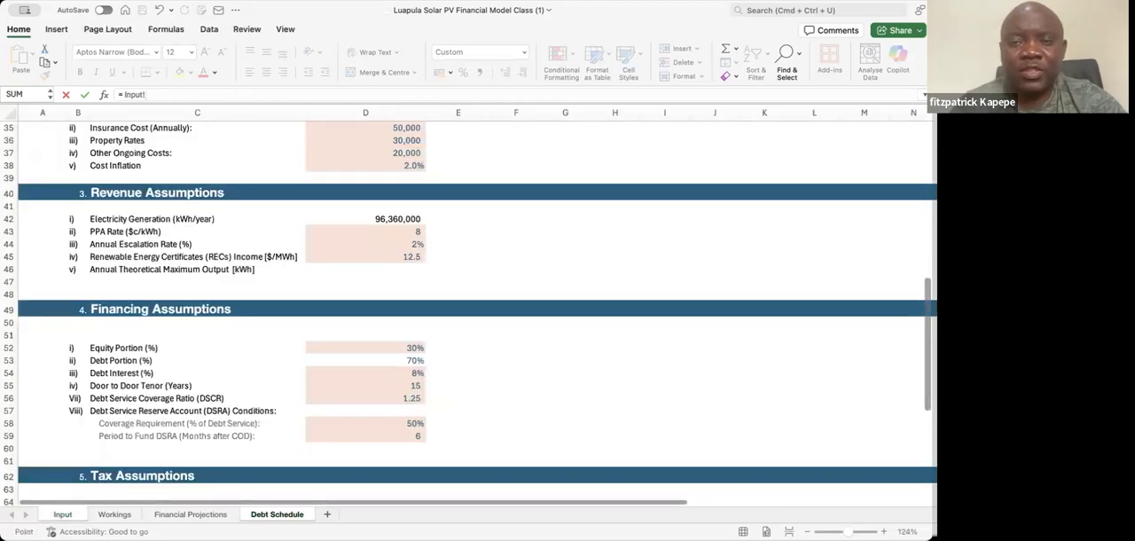
pyautogui.scroll(15, 479, 314)
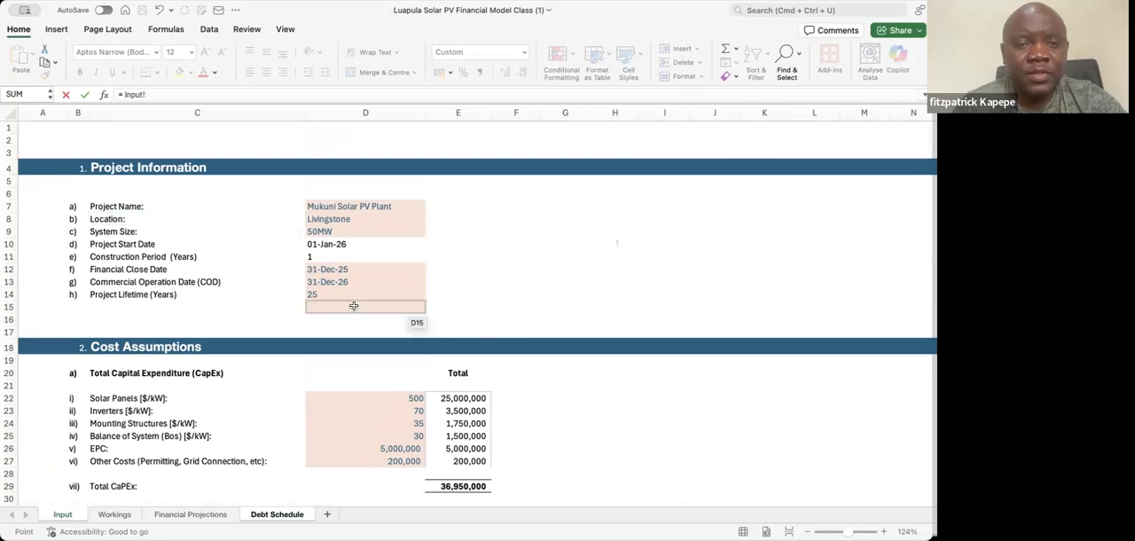
pyautogui.click(329, 281)
pyautogui.write('+')
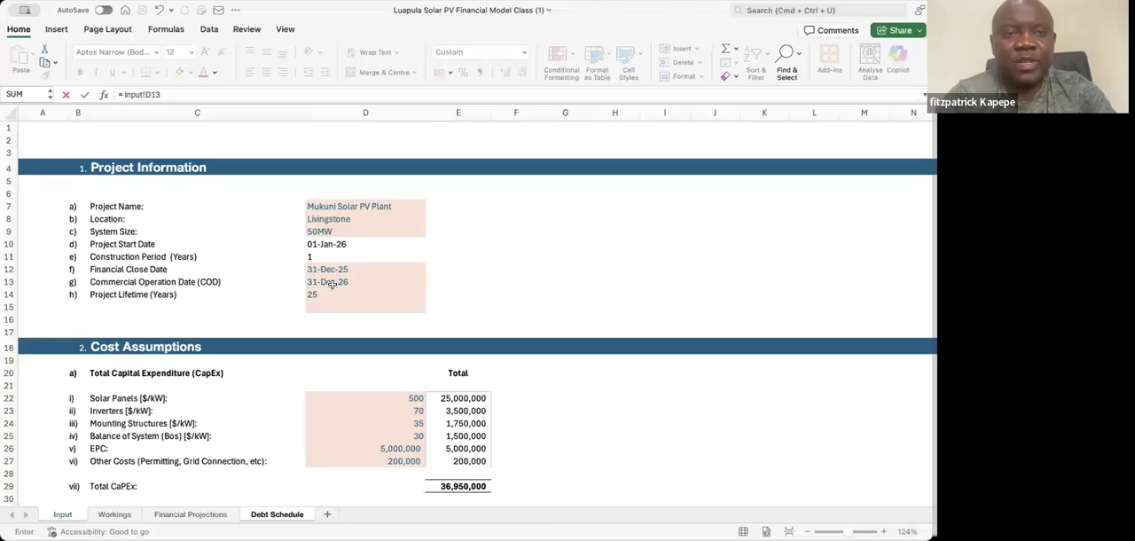
pyautogui.write('1')
pyautogui.press('Return')
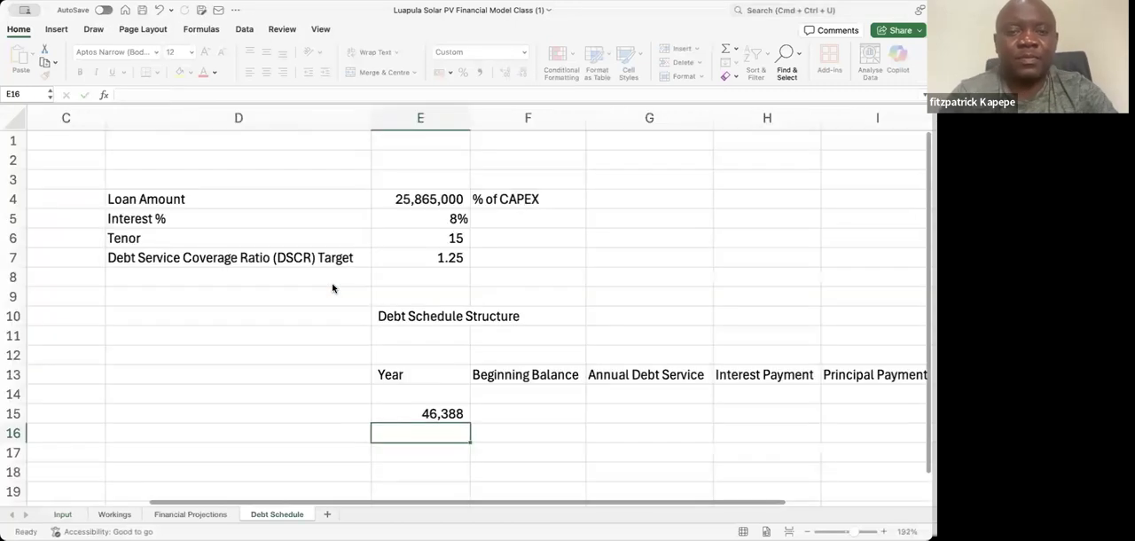
pyautogui.click(430, 411)
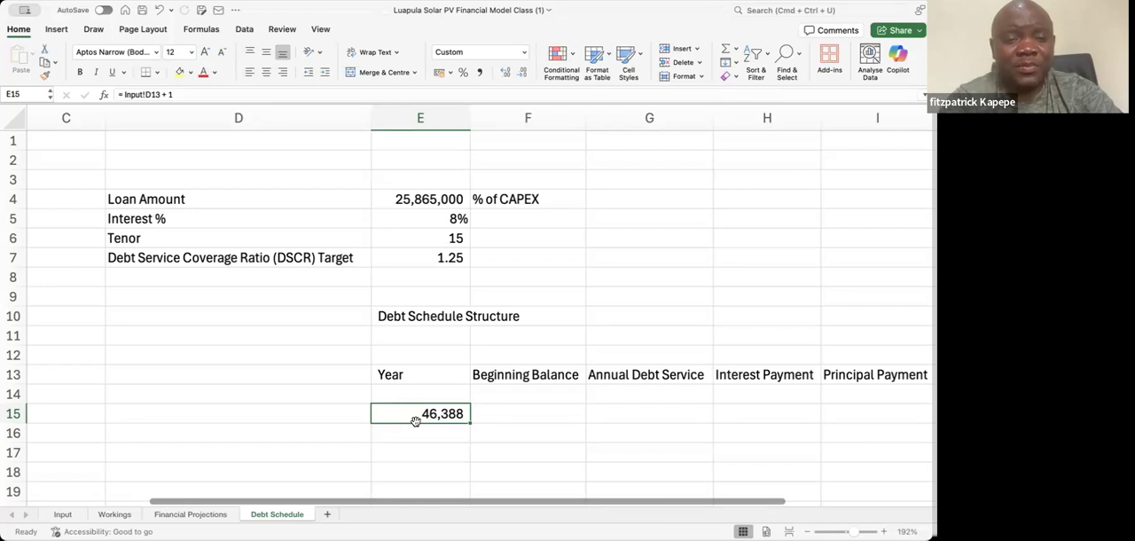
# Enter the sample date format dd mm YY as text in D11
pyautogui.click(175, 335)
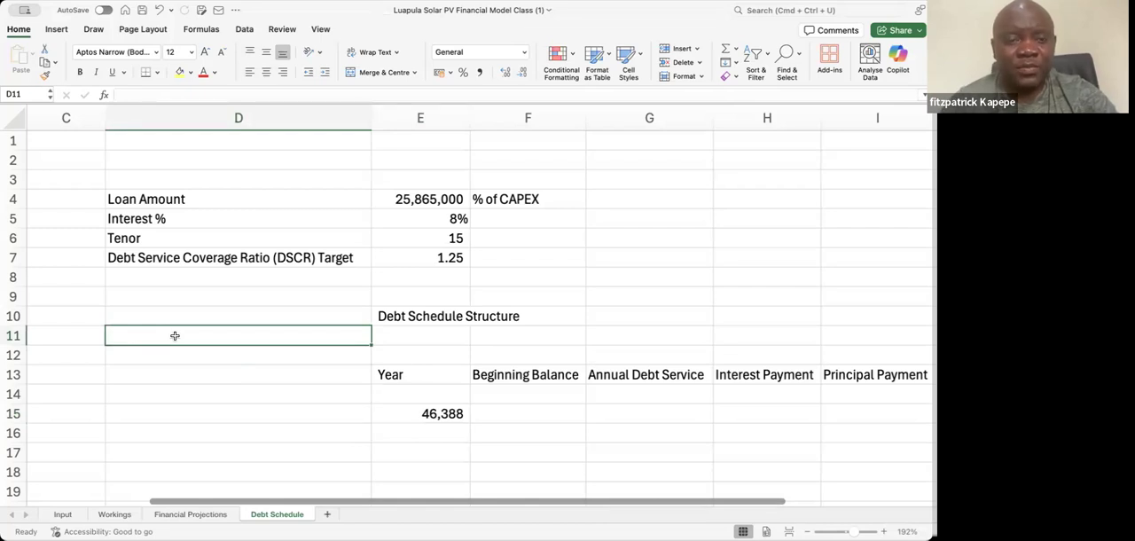
pyautogui.write('dd')
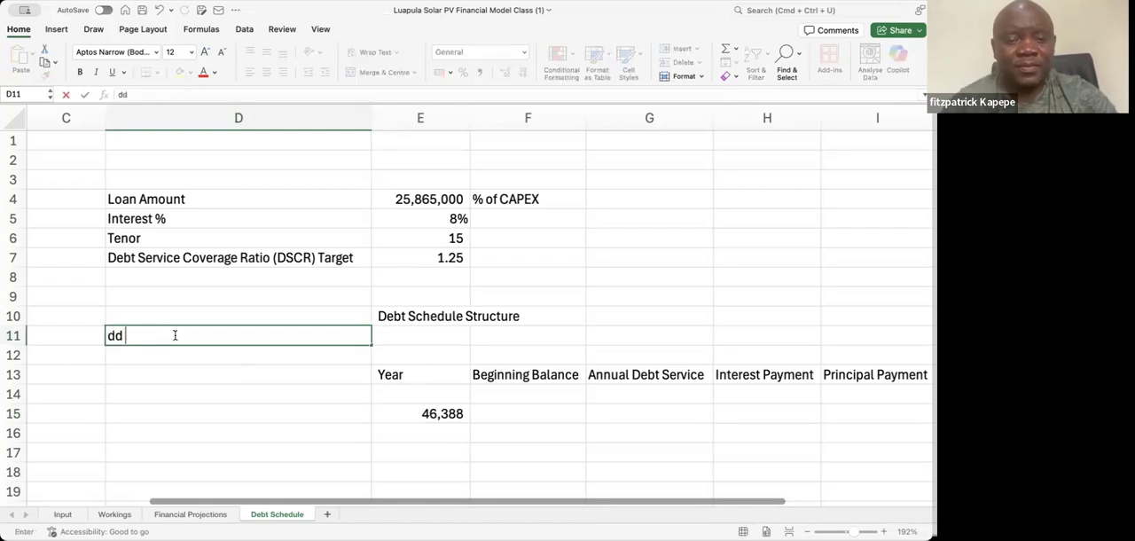
pyautogui.write(' mm YY')
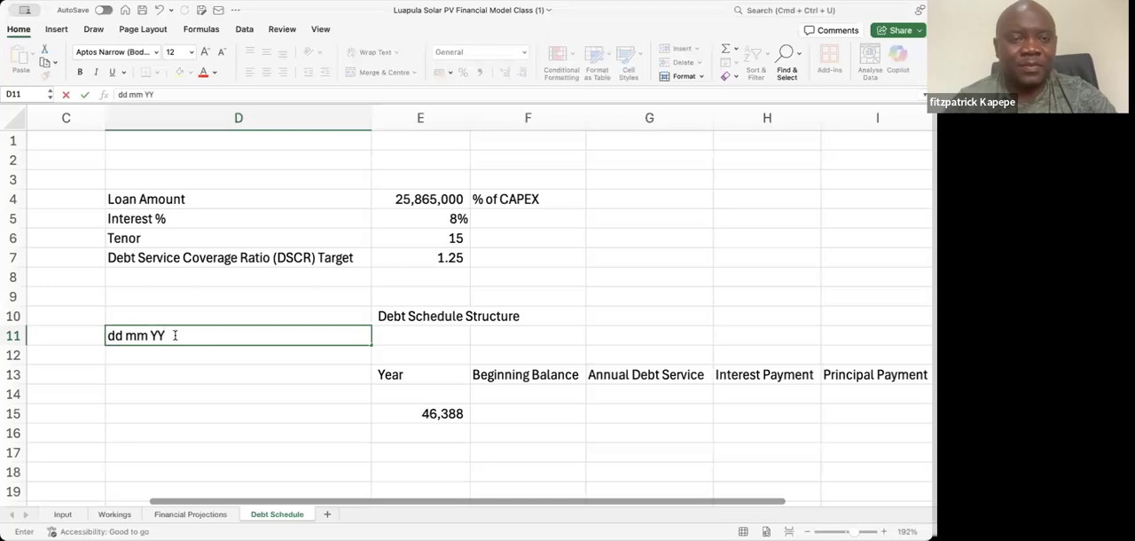
# Enter the example date 01 01 25 in D12 beneath the dd mm YY format
pyautogui.click(122, 354)
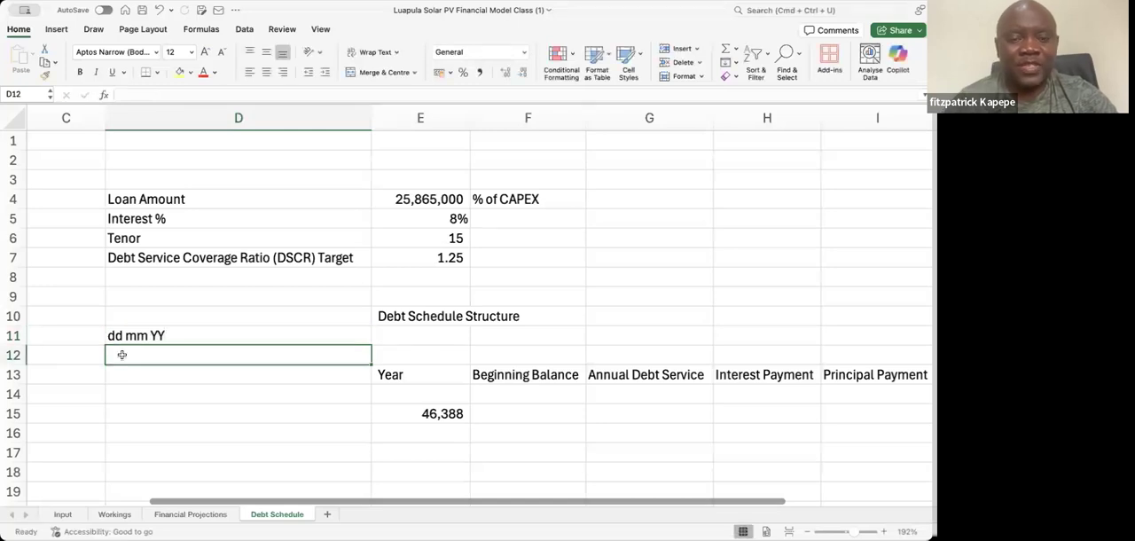
pyautogui.write('01')
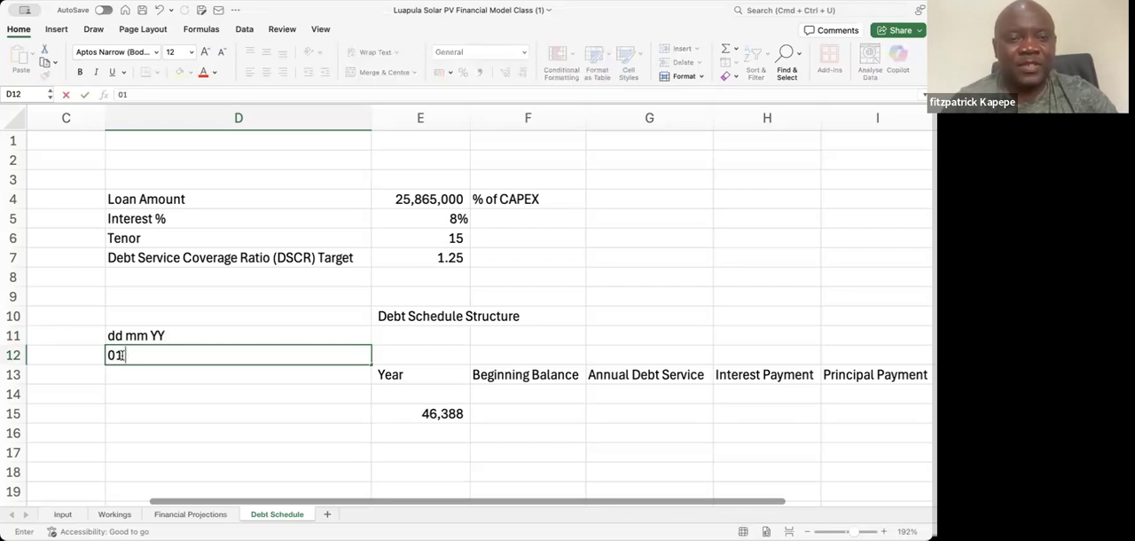
pyautogui.write(' 01')
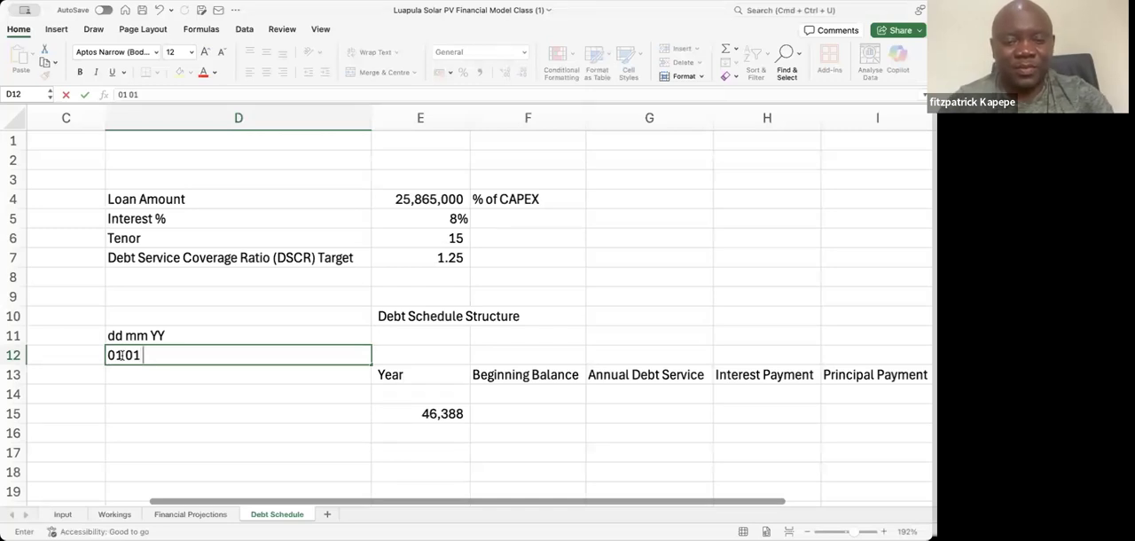
pyautogui.write('25')
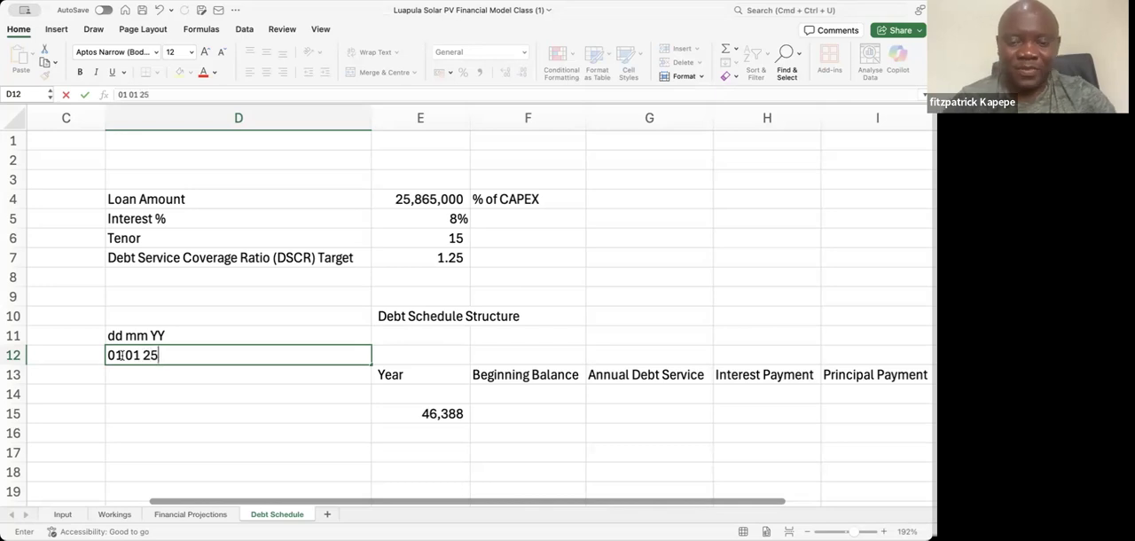
pyautogui.press('Return')
pyautogui.press('Down')
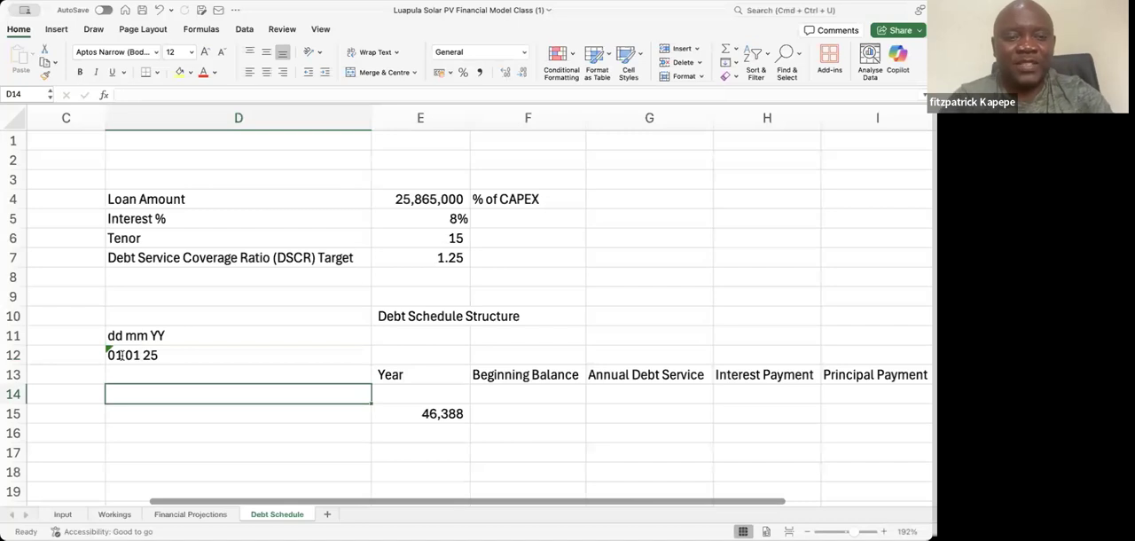
# Enter a second sample date format, dd mmm yyy, as text in D14
pyautogui.write('dd')
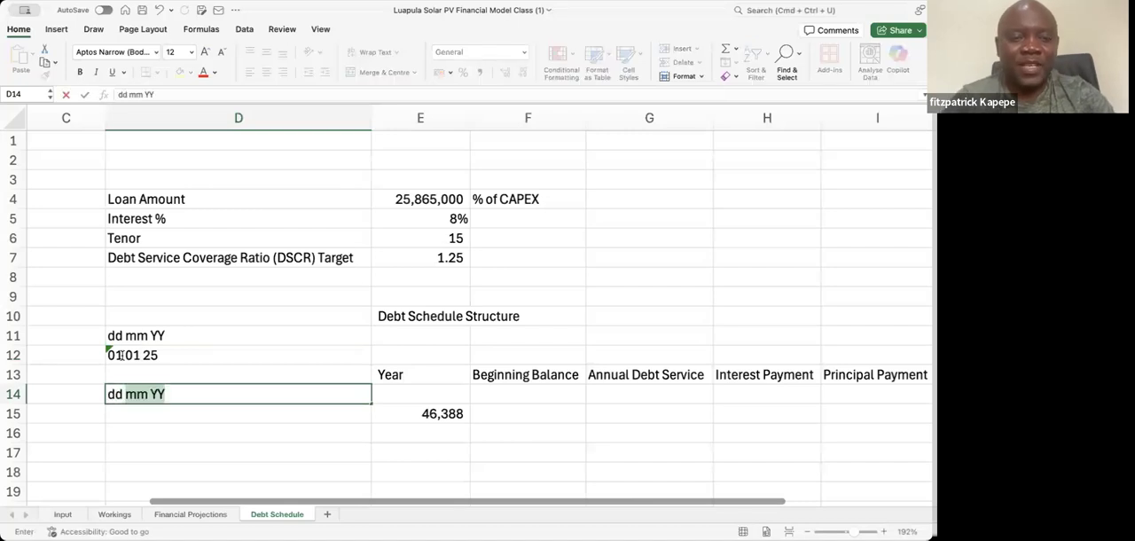
pyautogui.write(' mmm yyy')
pyautogui.press('Return')
pyautogui.press('Return')
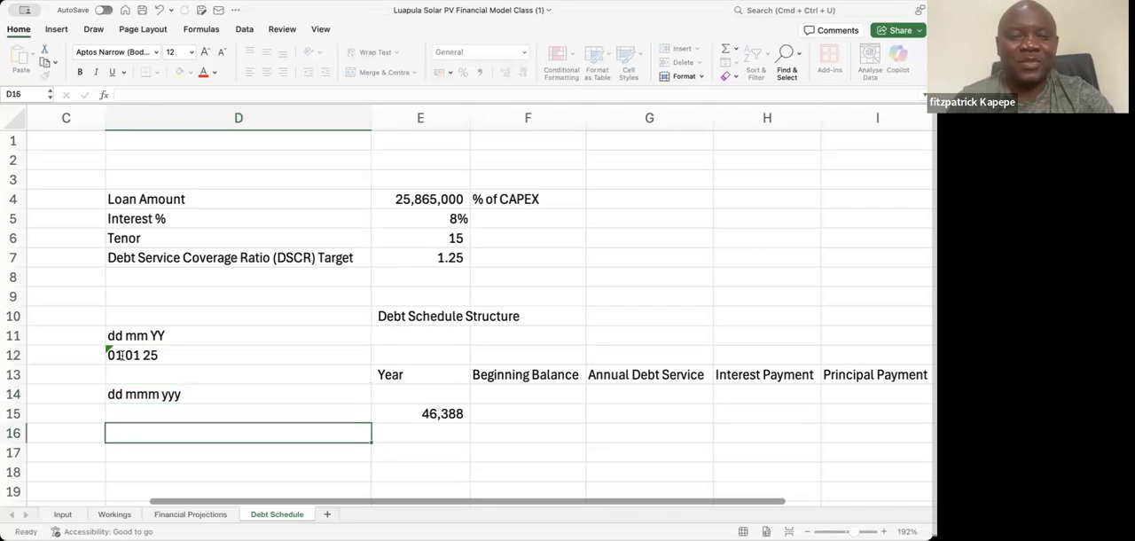
# Enter 01 Jan in D16 and extend the sample format in D14 to dd mmm yyyy
pyautogui.write('01')
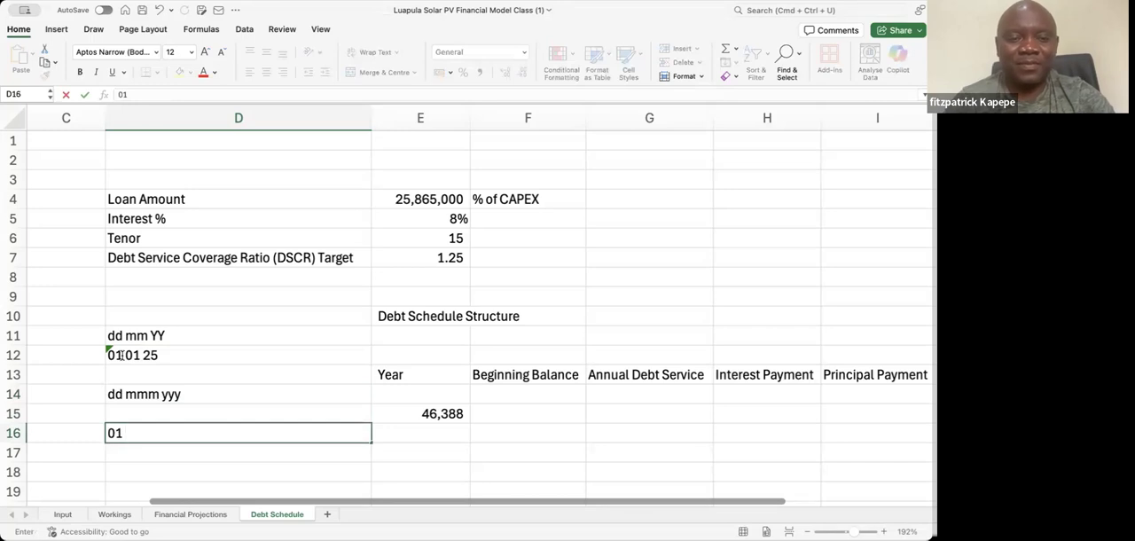
pyautogui.write(' Jan')
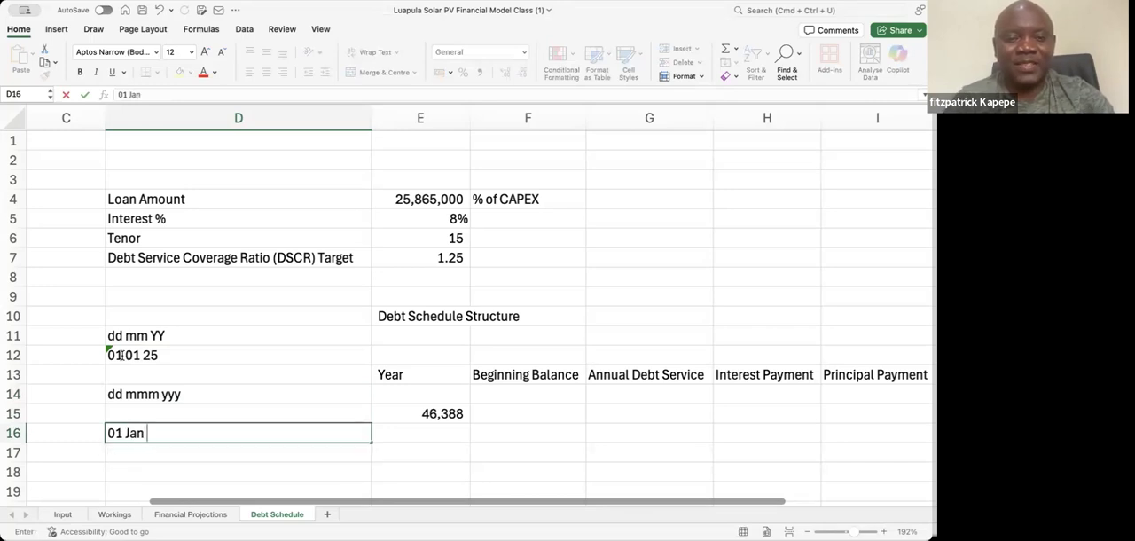
pyautogui.click(178, 392)
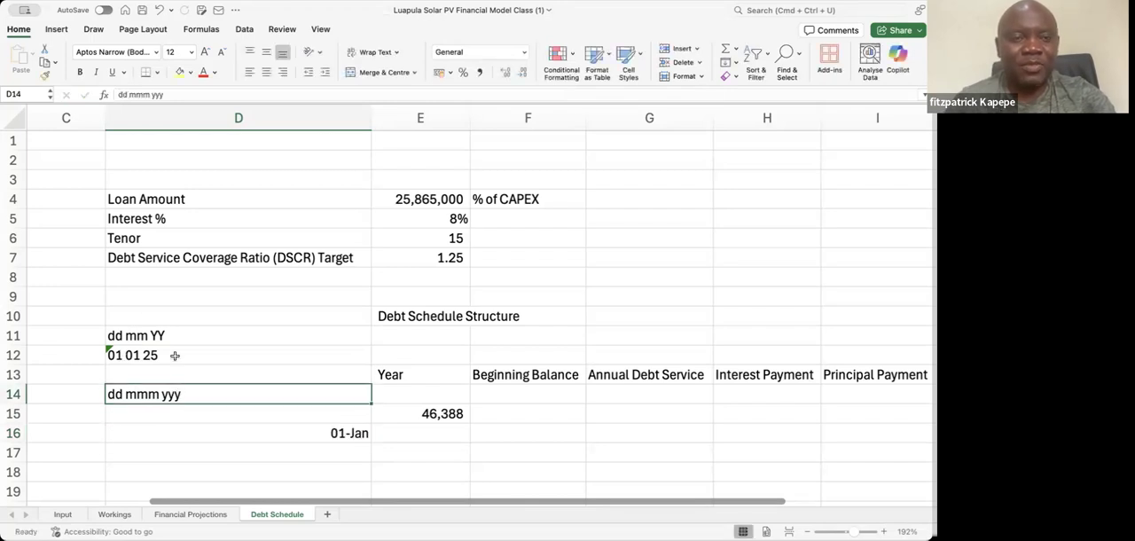
pyautogui.click(163, 95)
pyautogui.write('y')
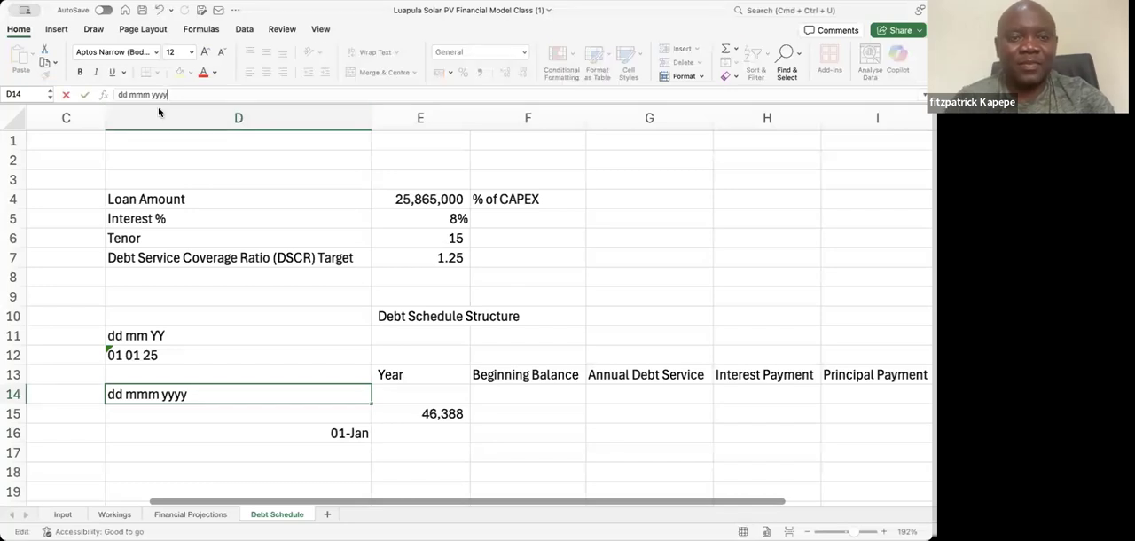
# Try to enter the full date 01 Jan 2025 in D16 beneath the dd mmm yyyy sample format
pyautogui.click(209, 432)
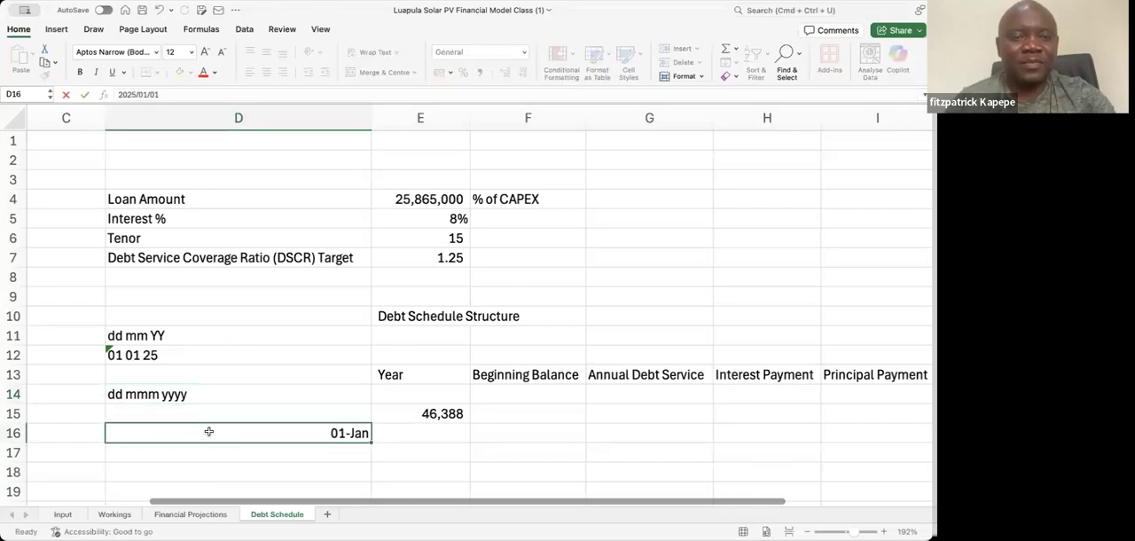
pyautogui.write('01')
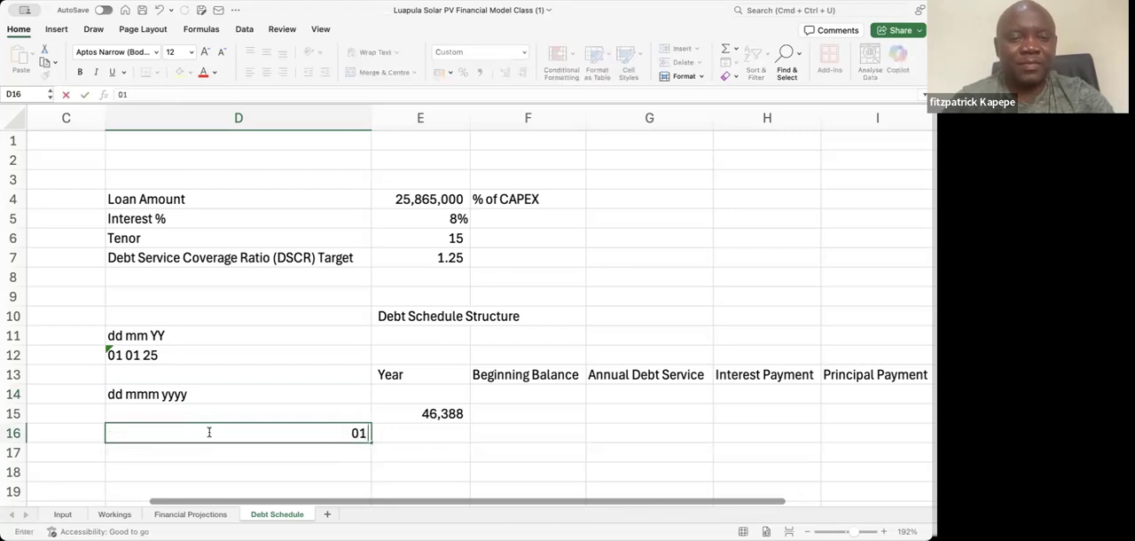
pyautogui.write(' J')
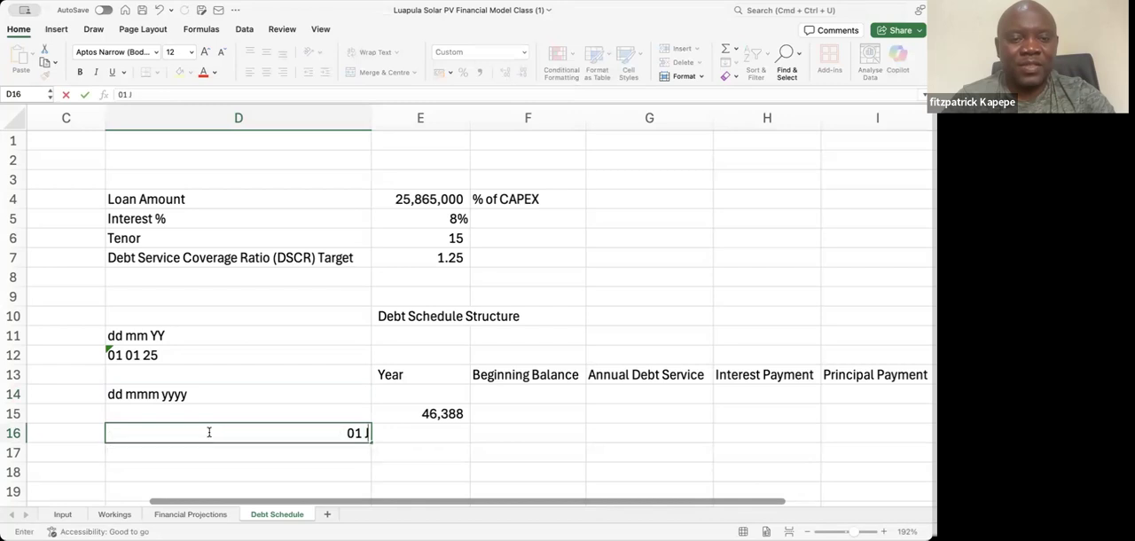
pyautogui.write('an 20')
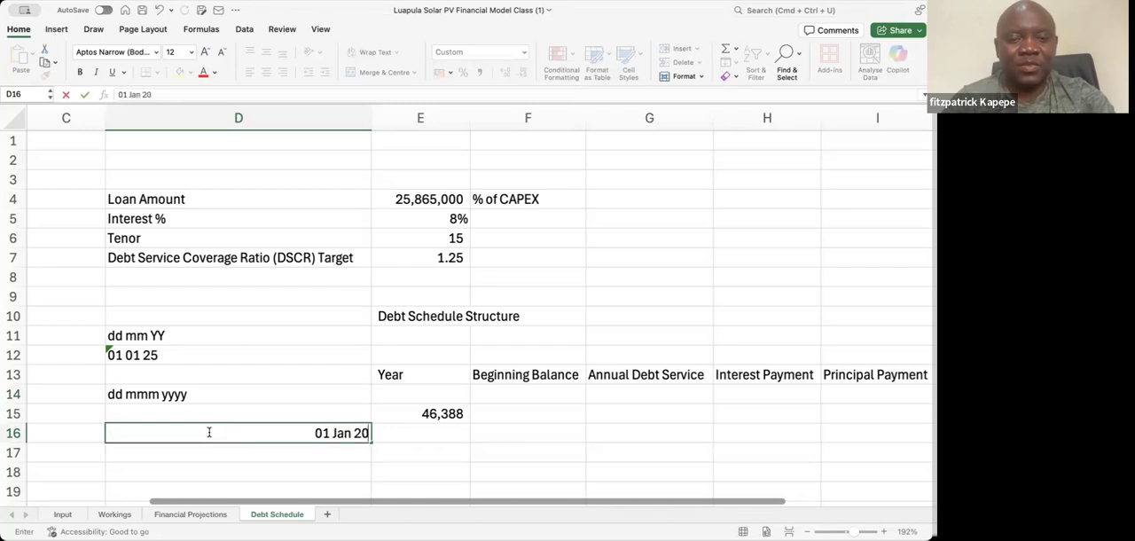
pyautogui.write('24')
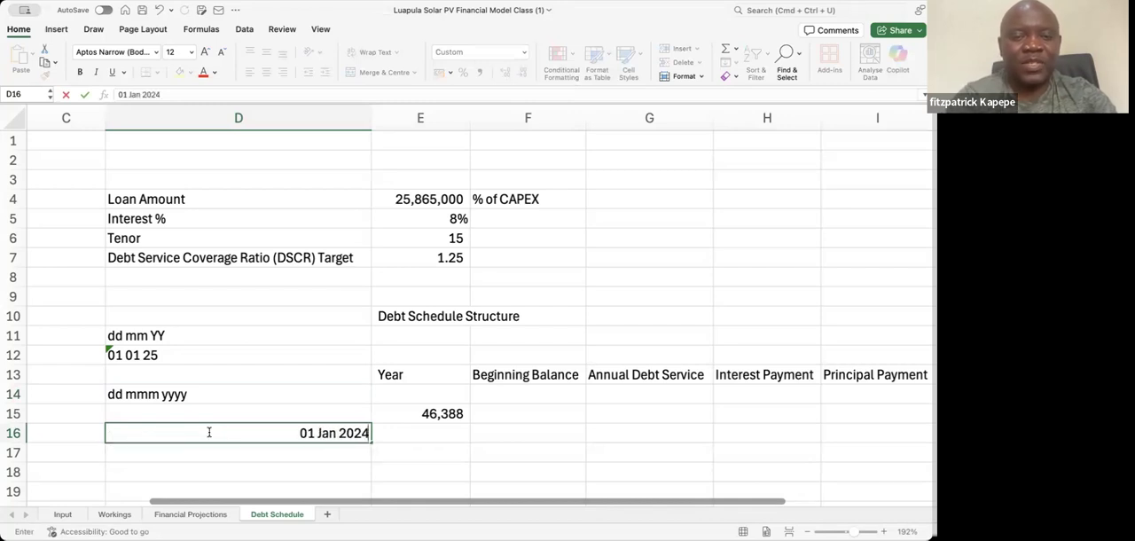
pyautogui.press('BackSpace')
pyautogui.write('5')
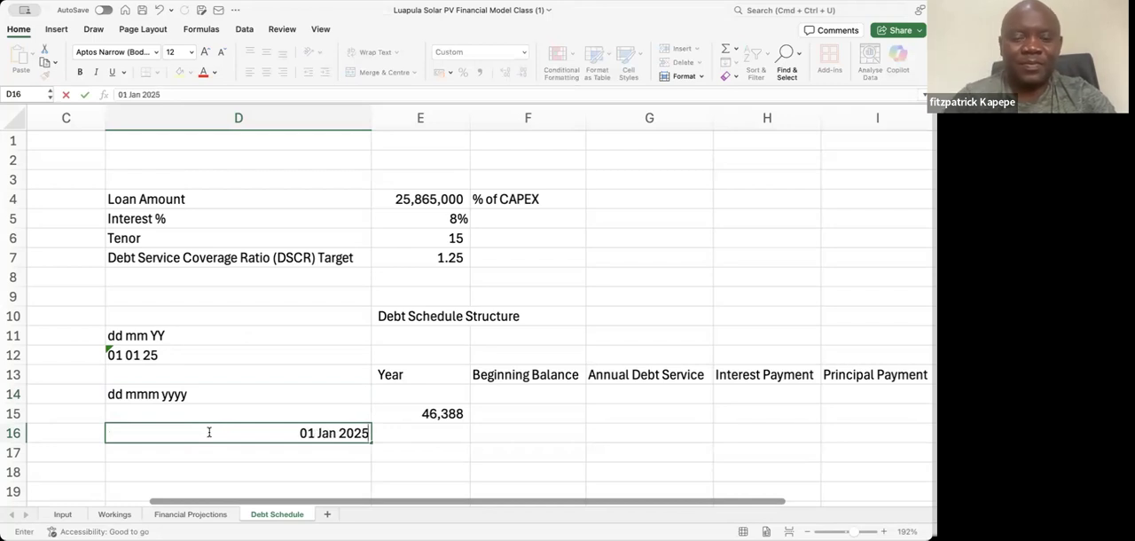
pyautogui.press('Return')
# Turn the date in D16 into text with a leading apostrophe, and enter mmm in D18
pyautogui.click(209, 435)
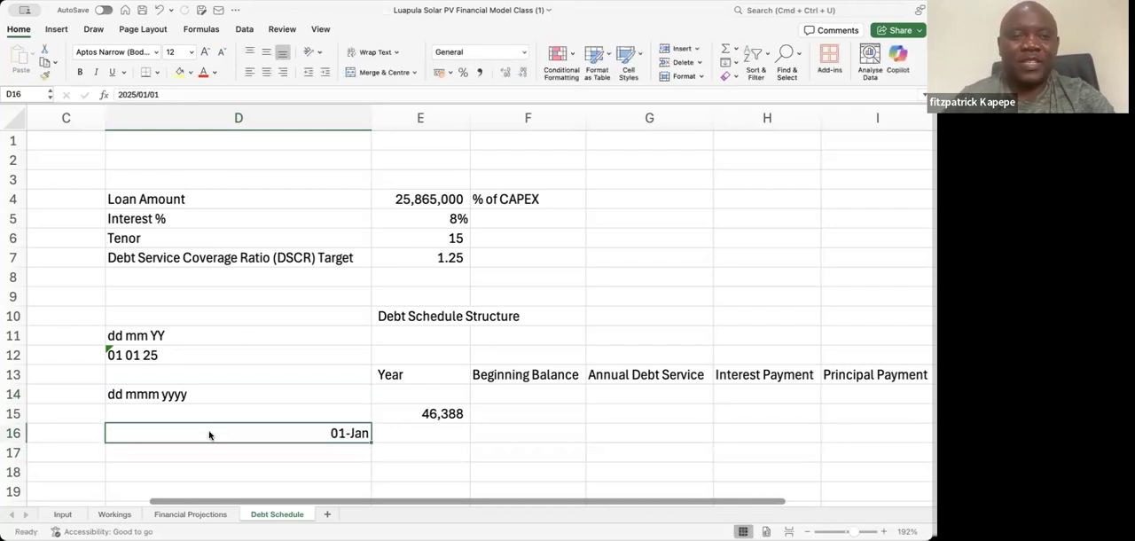
pyautogui.click(120, 94)
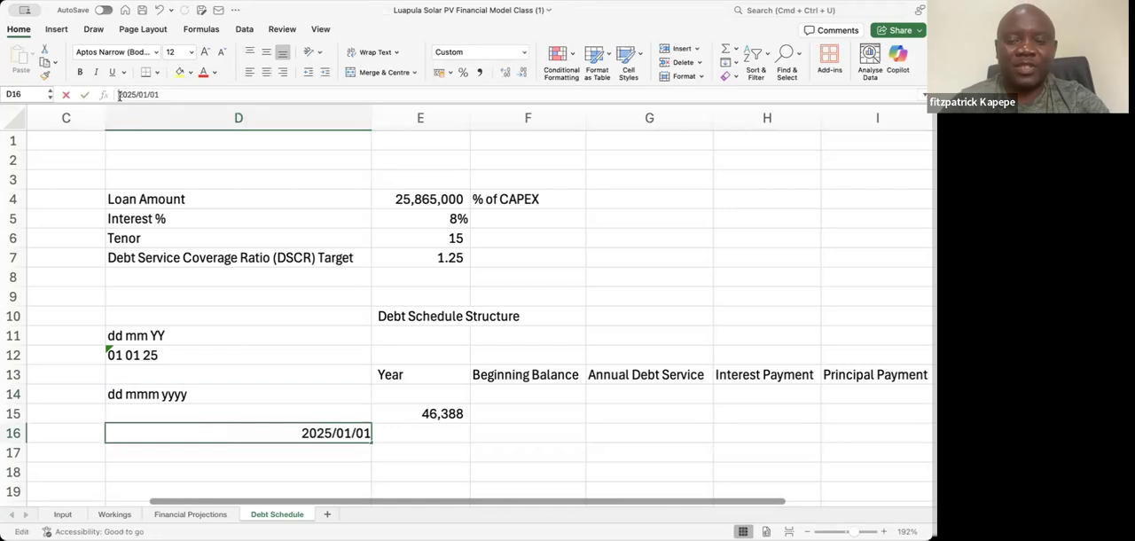
pyautogui.write("'")
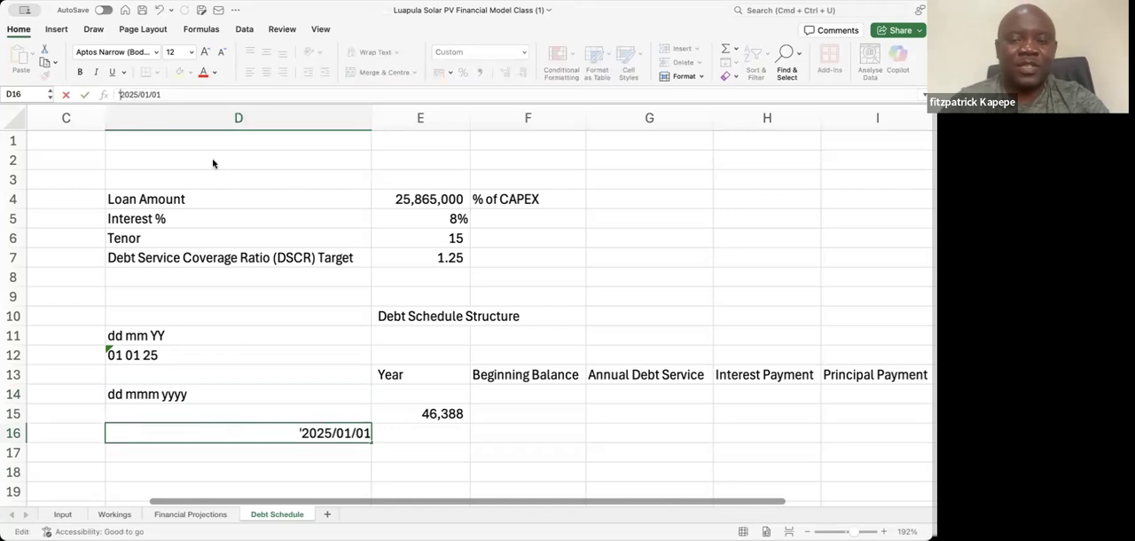
pyautogui.press('Return')
pyautogui.press('Down')
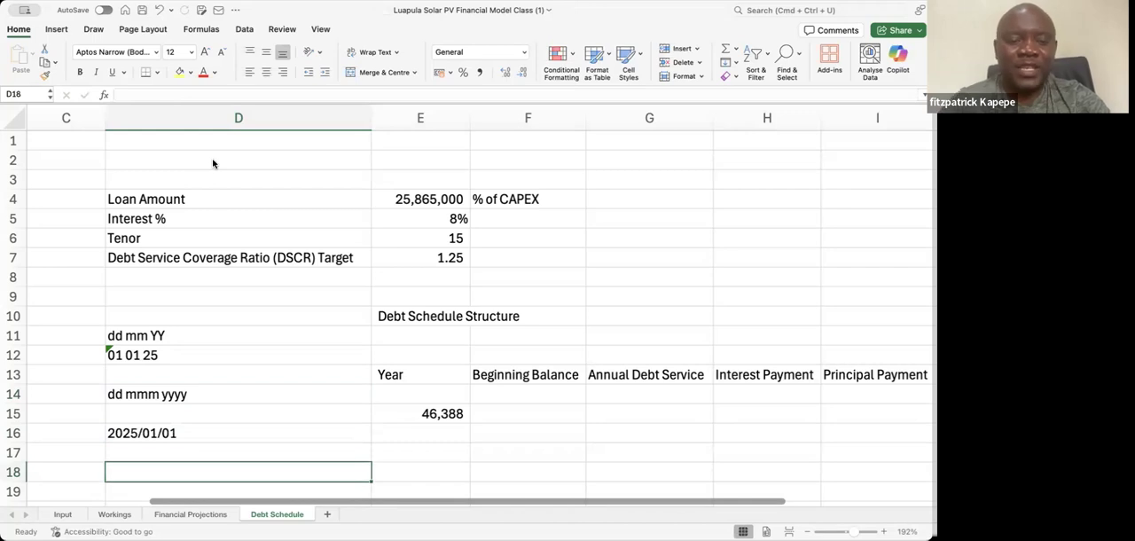
pyautogui.write('mmm')
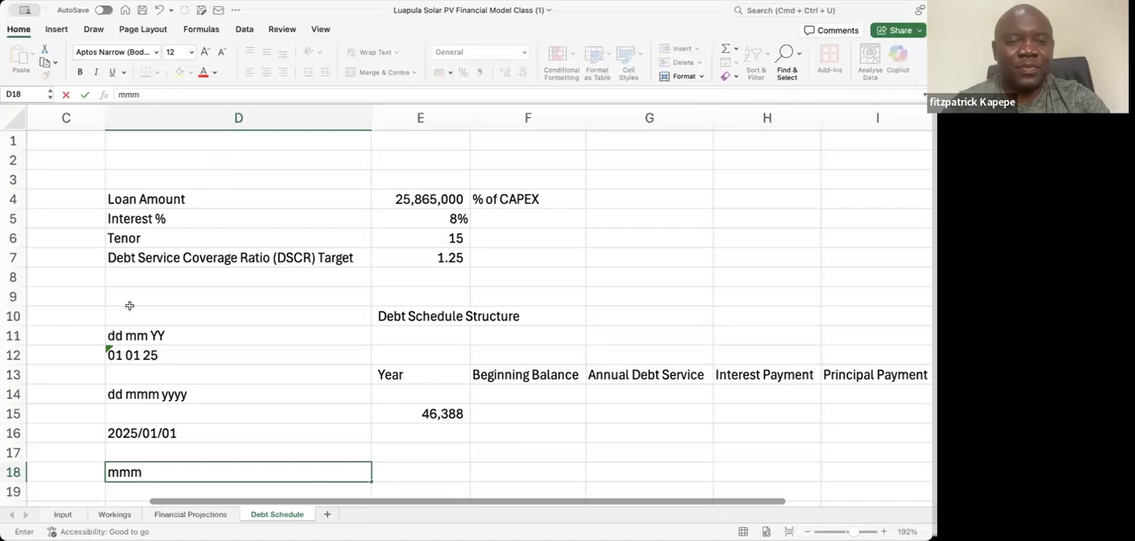
# Replace the text in D16 with 01 Jan 2025, keeping the leading apostrophe
pyautogui.click(146, 433)
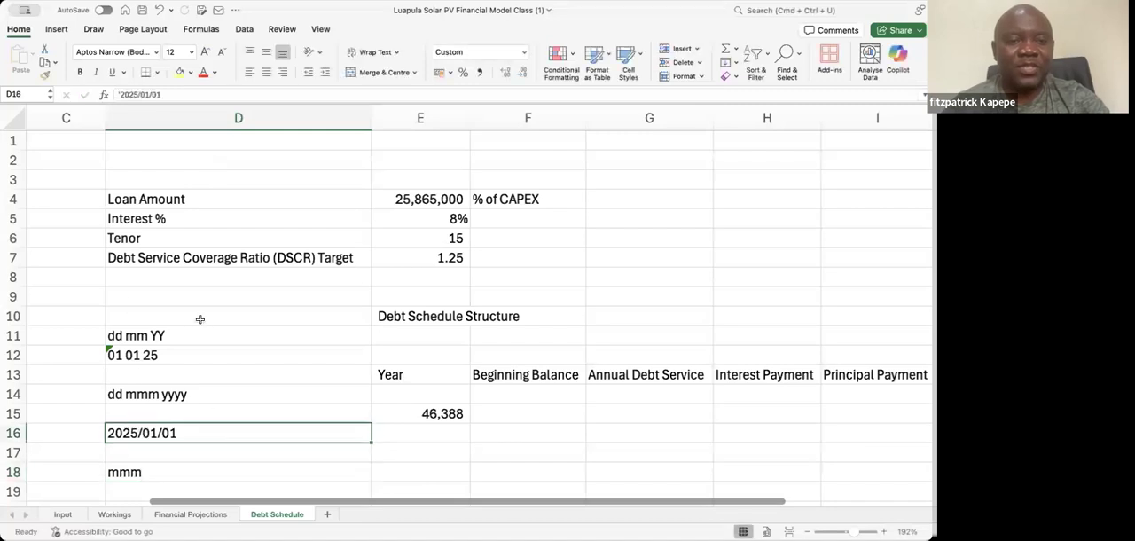
pyautogui.click(149, 94)
pyautogui.press('Delete')
pyautogui.press('Delete')
pyautogui.press('Delete')
pyautogui.press('Left')
pyautogui.press('Left')
pyautogui.press('Left')
pyautogui.press('BackSpace')
pyautogui.press('BackSpace')
pyautogui.press('BackSpace')
pyautogui.press('BackSpace')
pyautogui.press('BackSpace')
pyautogui.press('BackSpace')
pyautogui.press('BackSpace')
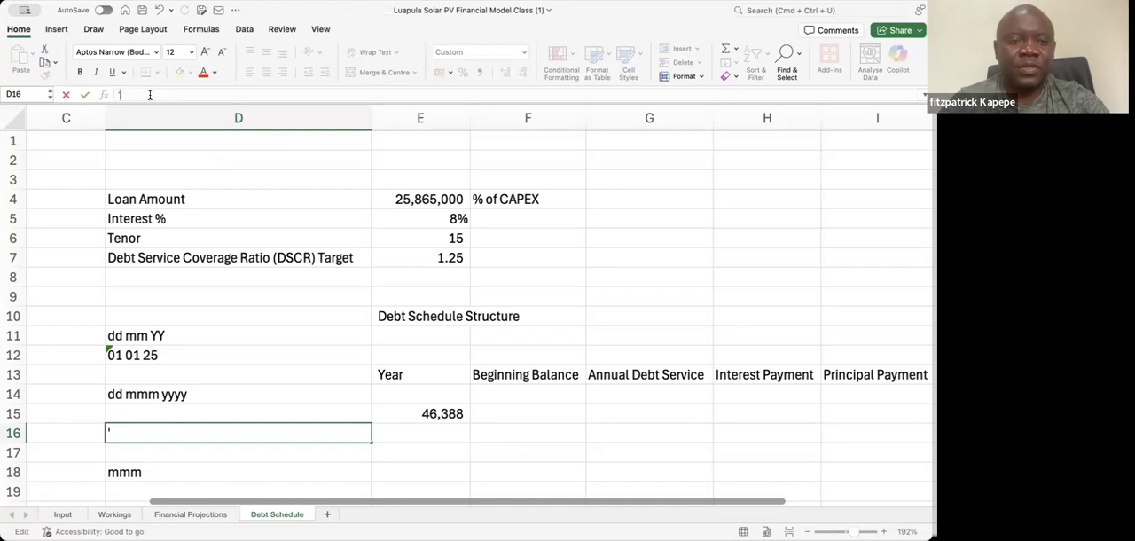
pyautogui.write('01')
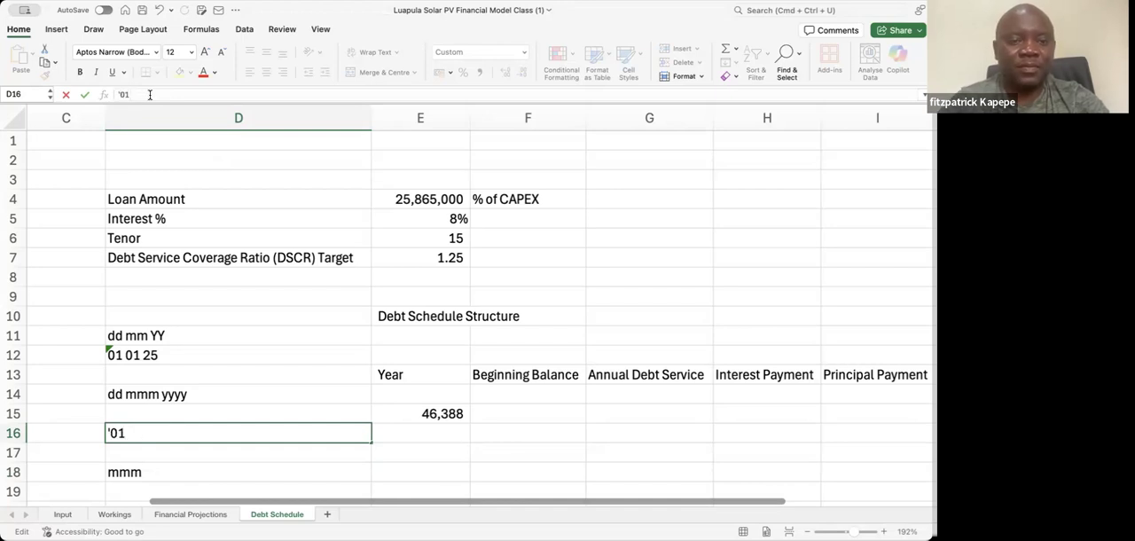
pyautogui.write(' Jan')
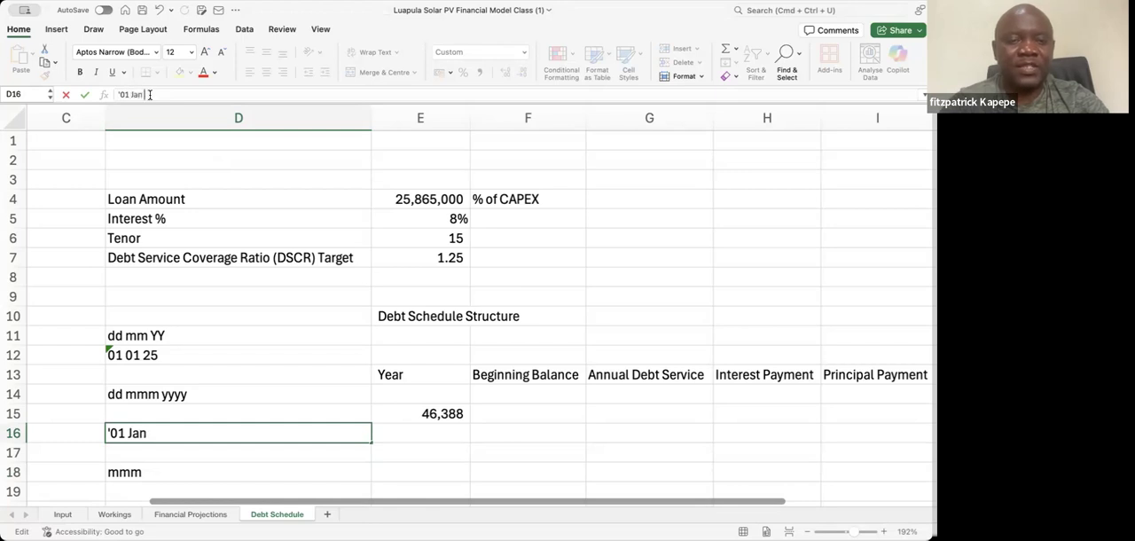
pyautogui.write(' 2025')
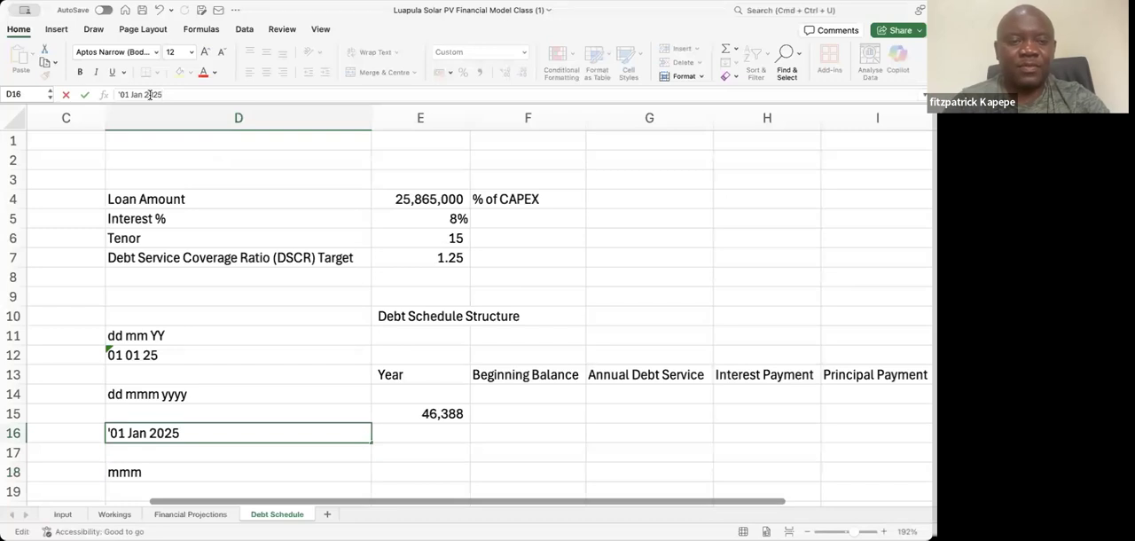
pyautogui.press('Return')
# Extend the sample date format in D18 to mmm yyyy
pyautogui.press('Down')
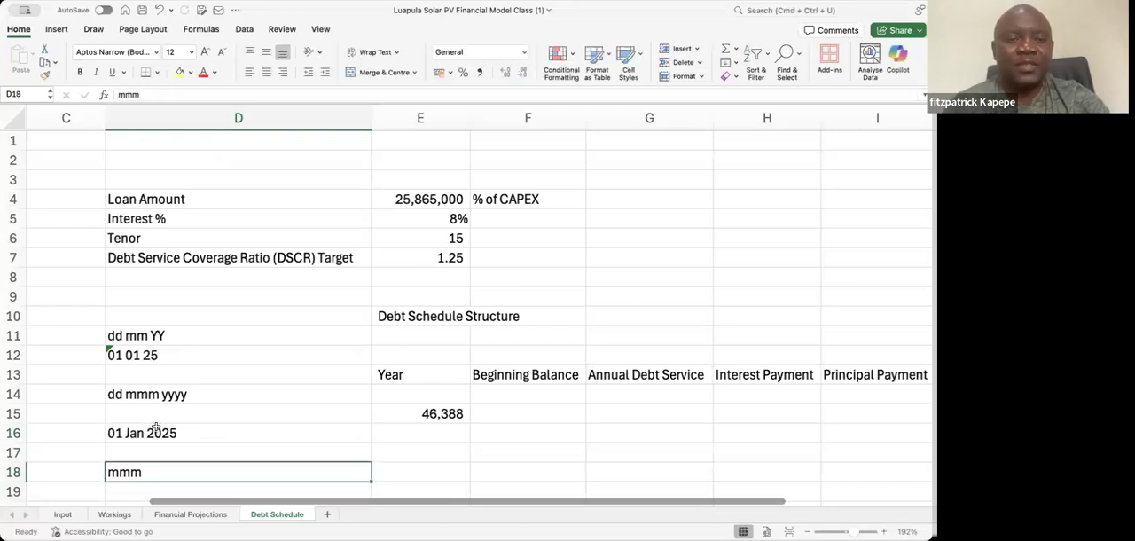
pyautogui.click(142, 94)
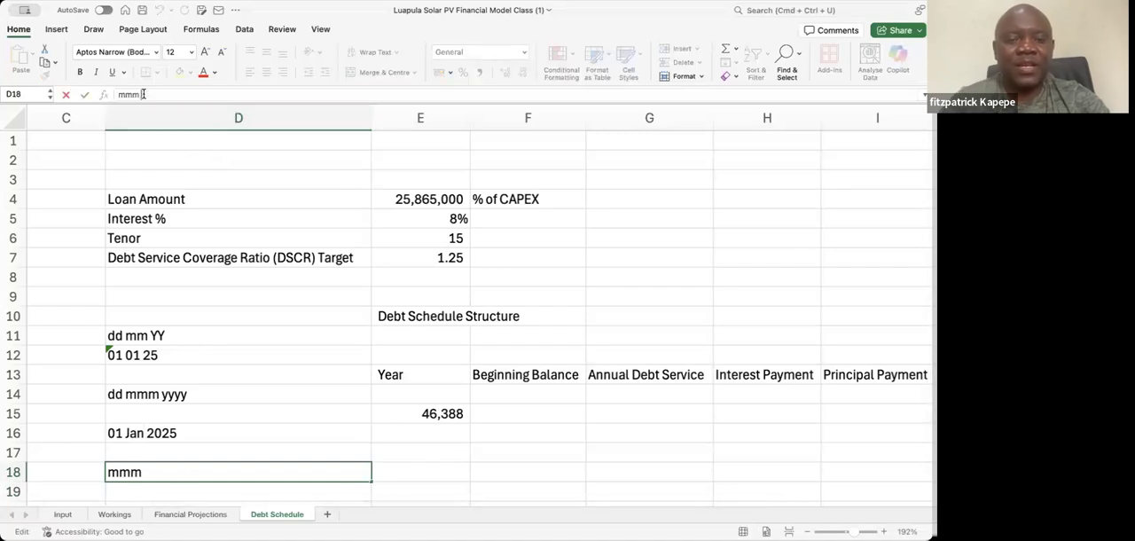
pyautogui.write('yy')
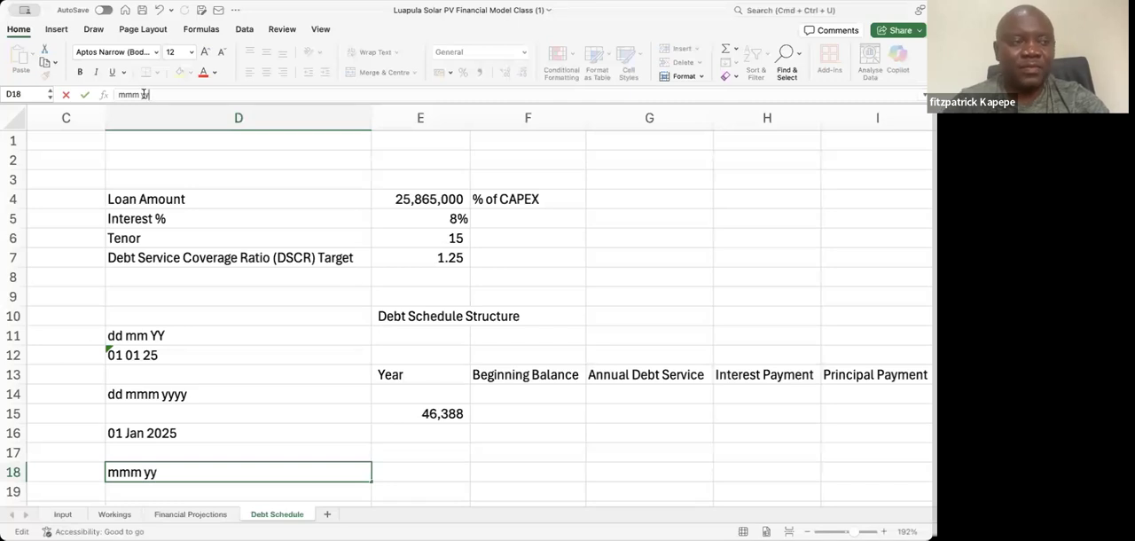
pyautogui.write('yy')
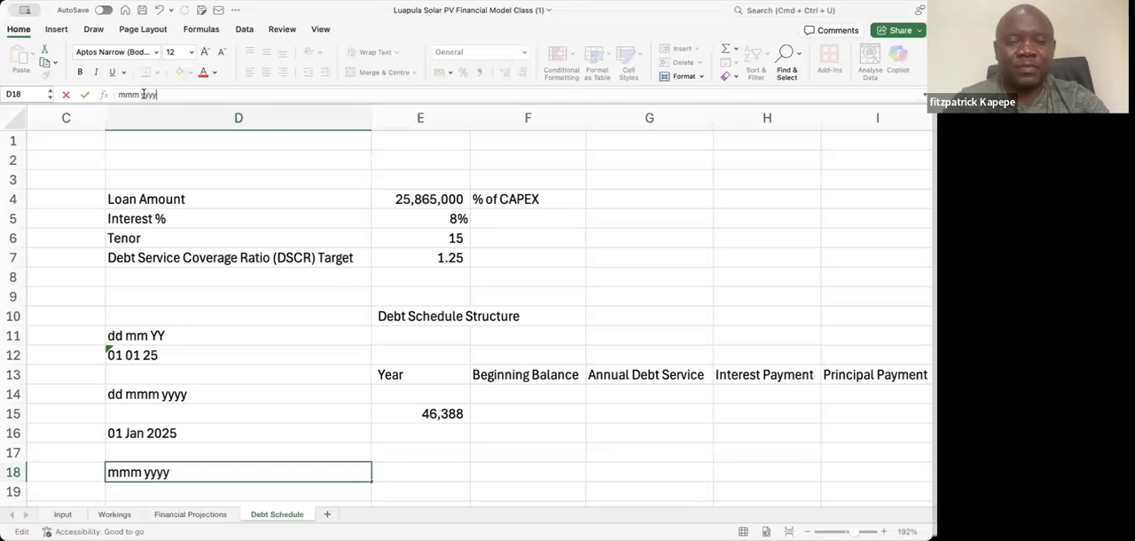
pyautogui.press('Return')
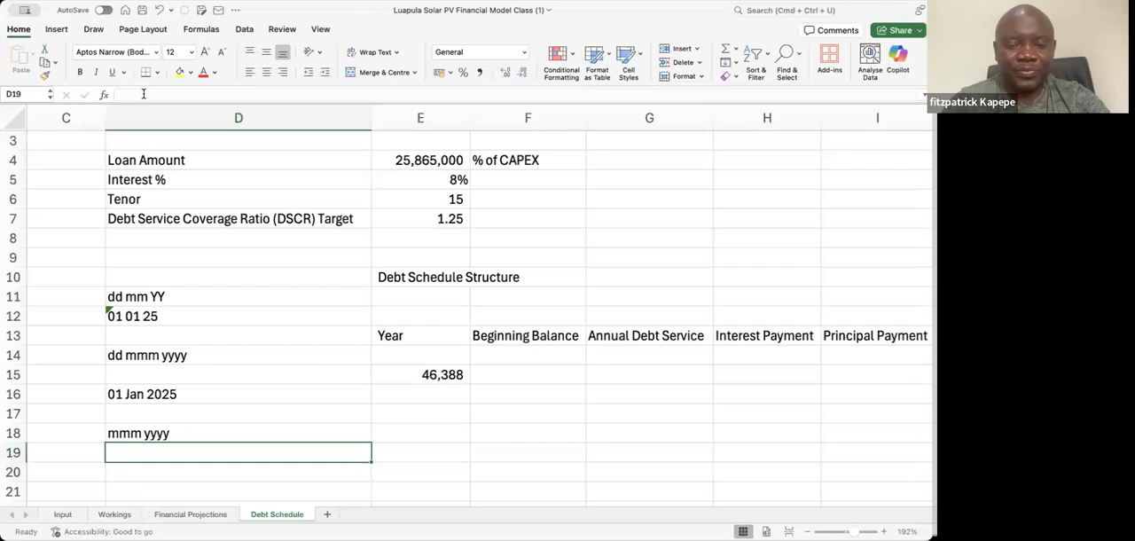
# Enter the example date Jan 2025 as text in D19 beneath the mmm yyyy format
pyautogui.write("'Ja")
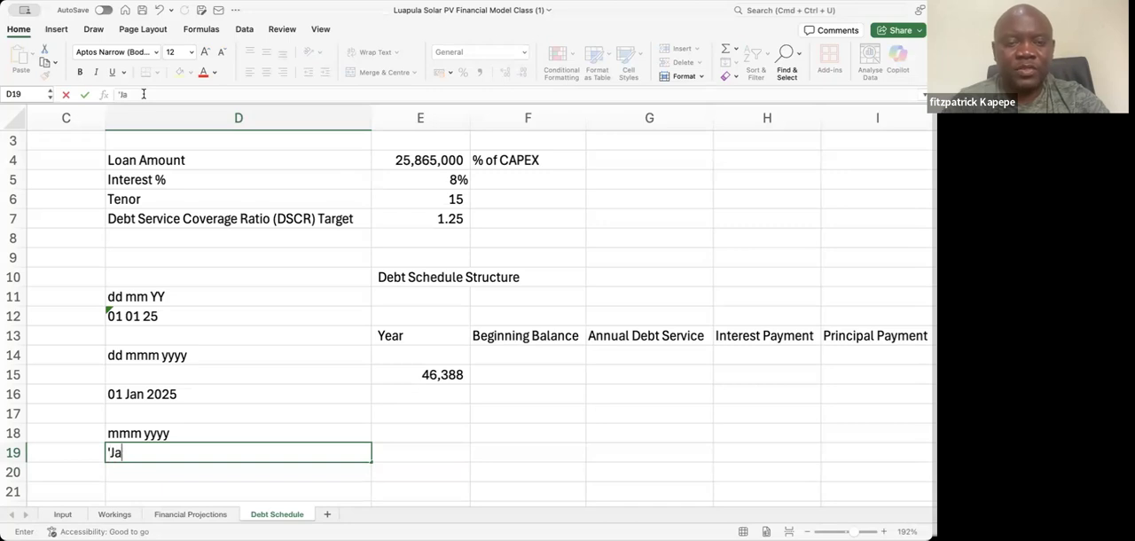
pyautogui.write('n 20')
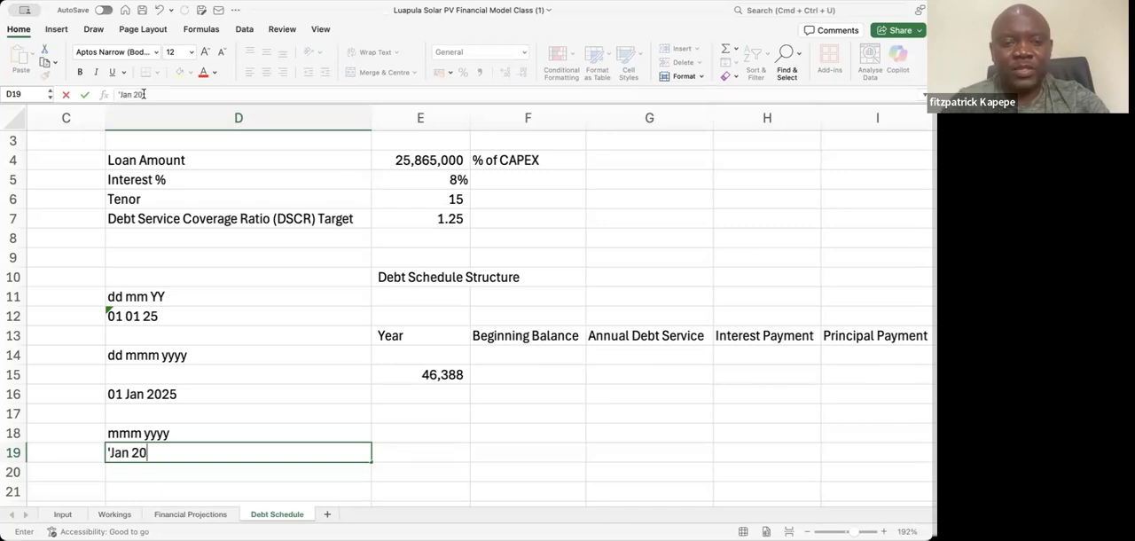
pyautogui.write('25')
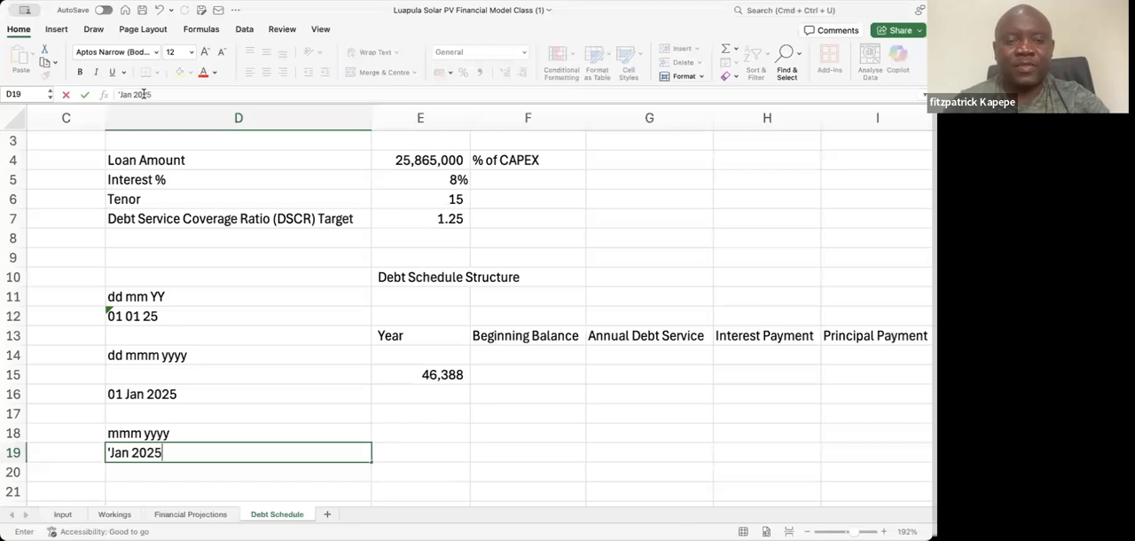
pyautogui.press('Return')
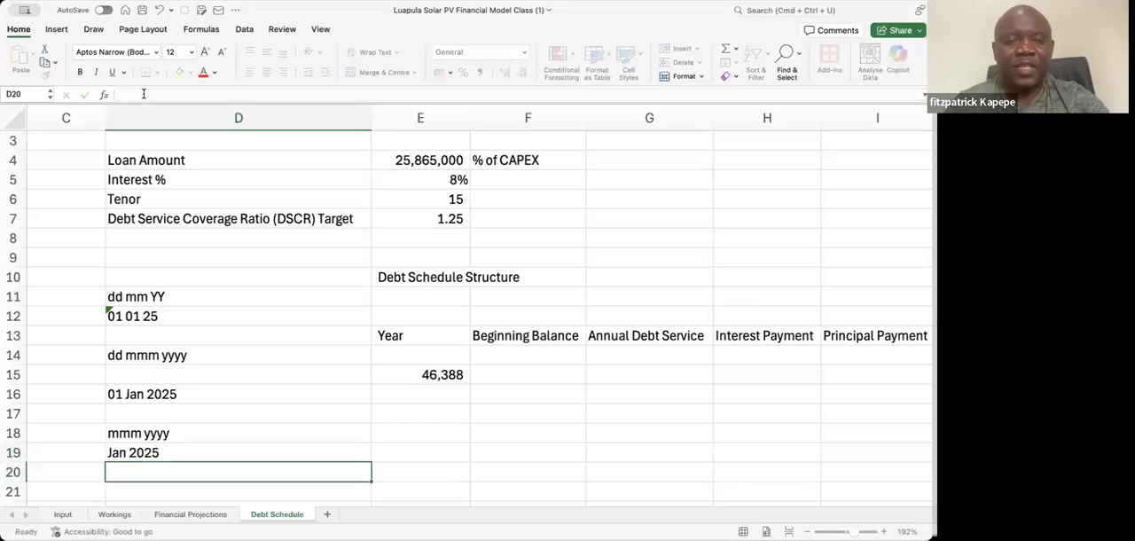
# Enter the sample format yyyy in D21 and its example 2025 in D22
pyautogui.press('Return')
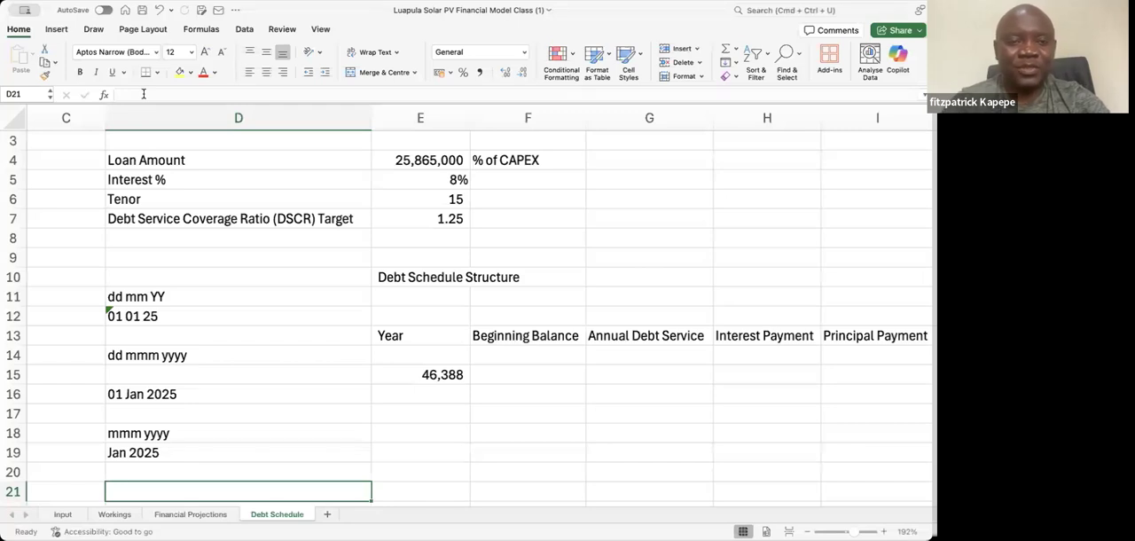
pyautogui.write('yyyy')
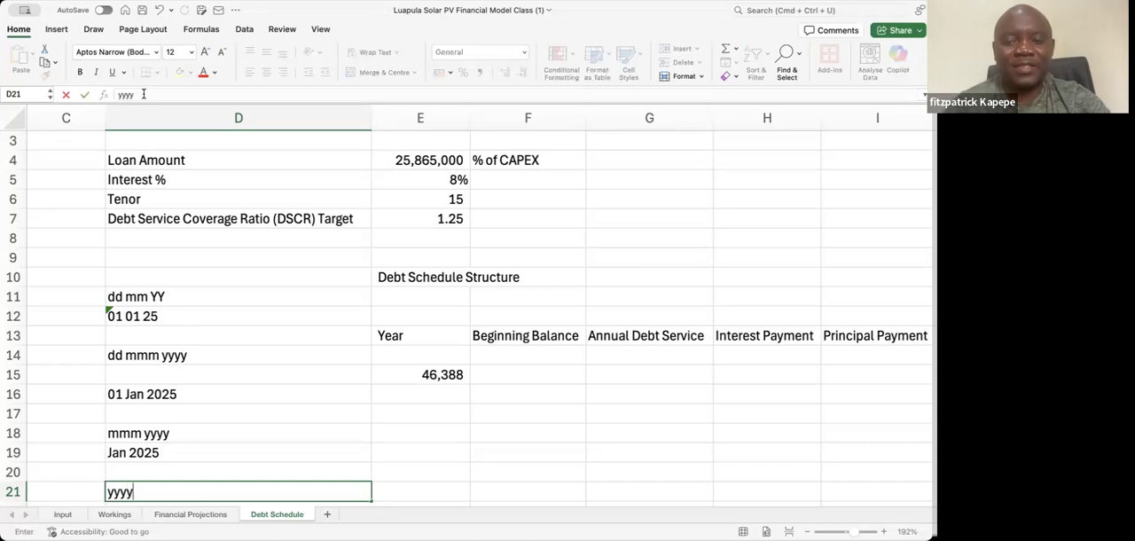
pyautogui.press('Return')
pyautogui.write('2025')
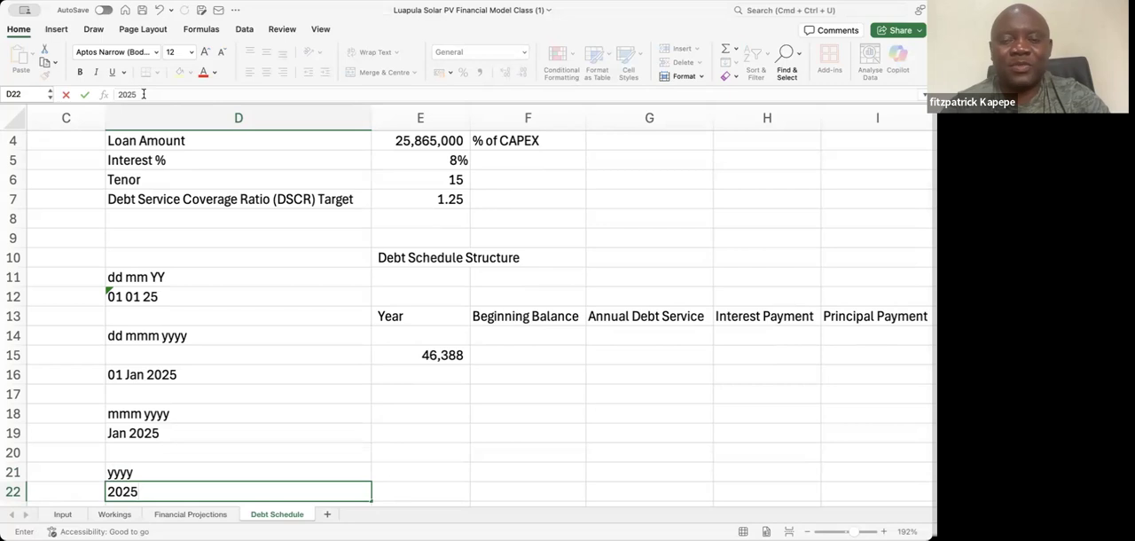
pyautogui.press('Return')
pyautogui.press('Return')
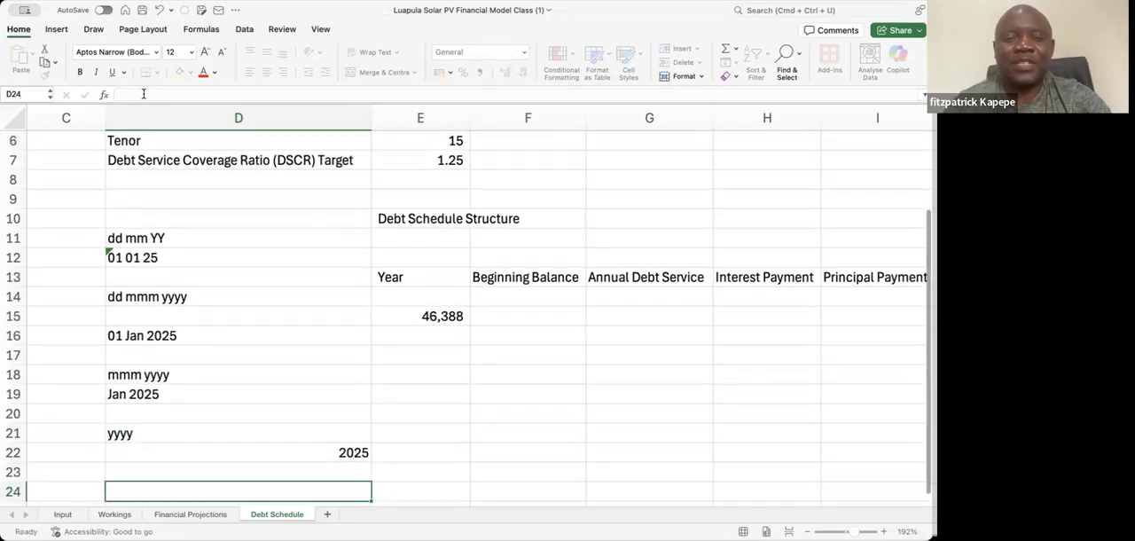
# Open the cell format settings for the first value of the Year column in E15
pyautogui.press('Up')
pyautogui.press('Up')
pyautogui.press('Up')
pyautogui.press('Up')
pyautogui.press('Up')
pyautogui.press('Up')
pyautogui.press('Up')
pyautogui.press('Up')
pyautogui.press('Up')
pyautogui.press('Right')
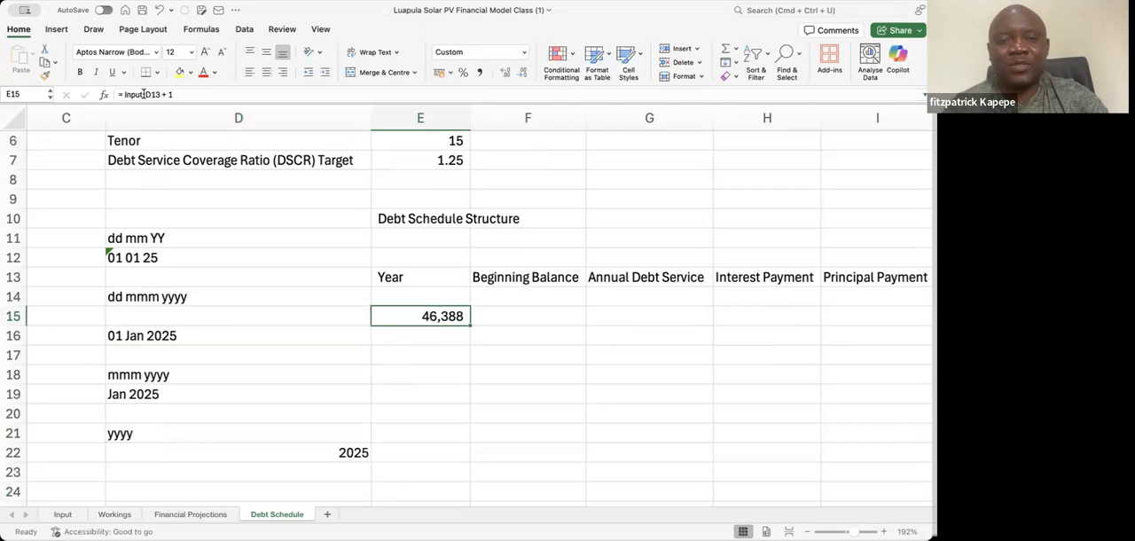
pyautogui.hotkey('shift', 'Down')
pyautogui.hotkey('shift', 'Down')
pyautogui.hotkey('shift', 'Down')
pyautogui.hotkey('shift', 'Down')
pyautogui.press('Up')
pyautogui.press('Up')
pyautogui.press('Down')
pyautogui.press('Down')
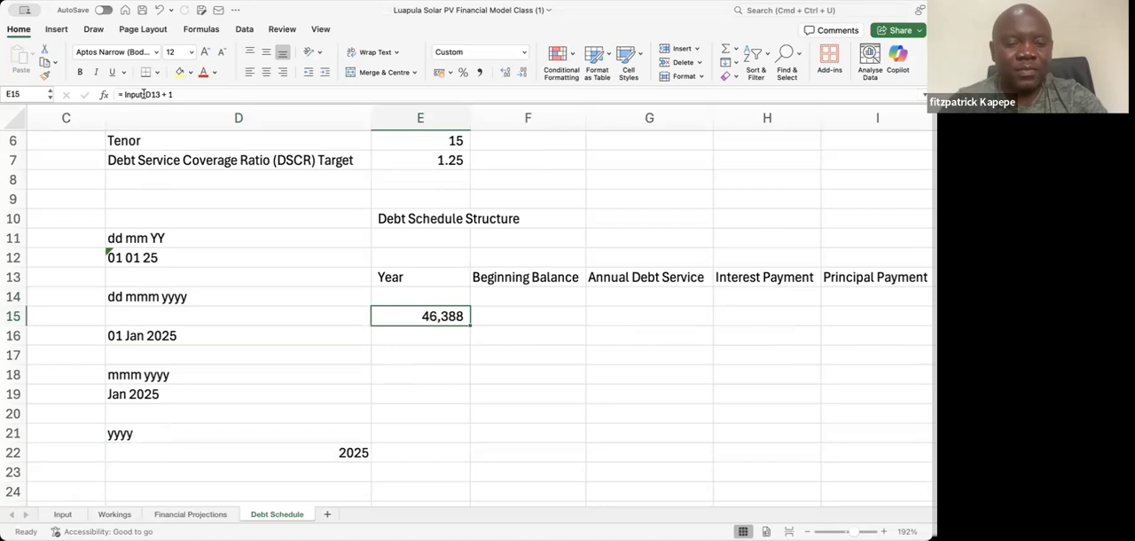
pyautogui.press('super+1')
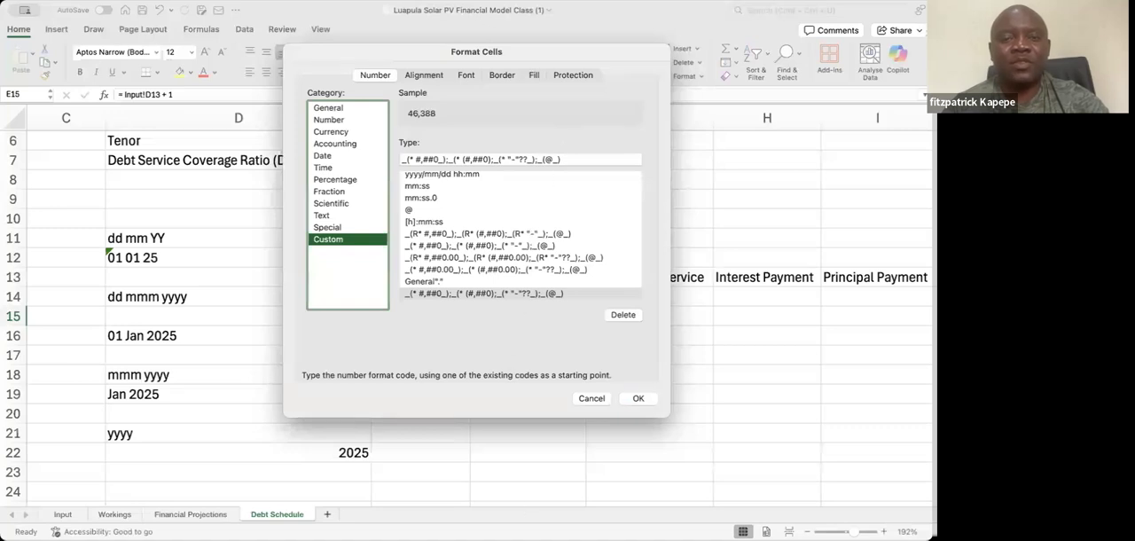
# Replace the custom number format of E15 with the year format code yyy and apply it
pyautogui.click(562, 162)
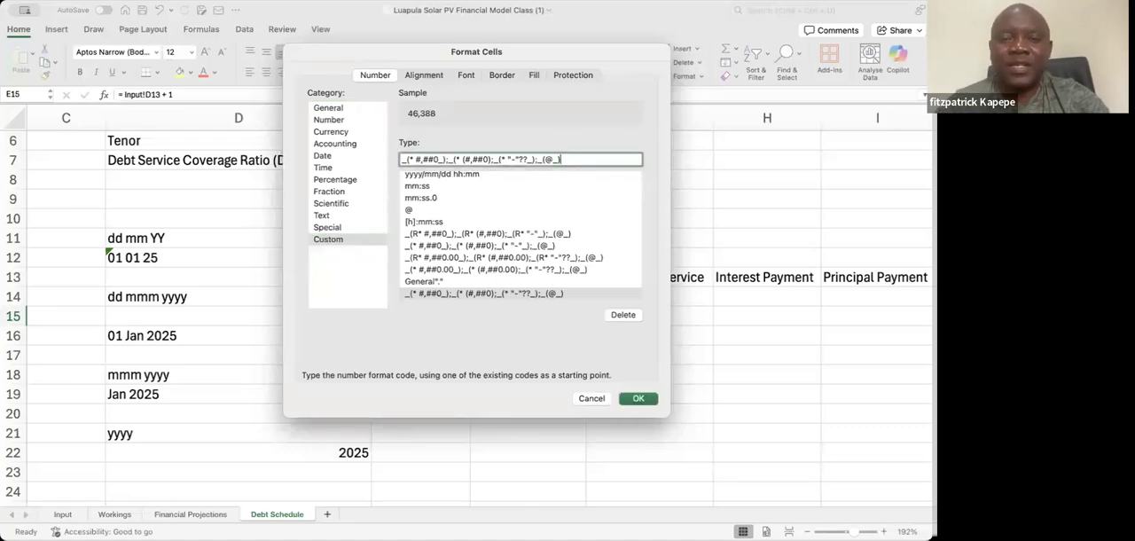
pyautogui.press('BackSpace')
pyautogui.press('BackSpace')
pyautogui.press('BackSpace')
pyautogui.press('BackSpace')
pyautogui.press('BackSpace')
pyautogui.press('BackSpace')
pyautogui.press('BackSpace')
pyautogui.press('BackSpace')
pyautogui.press('BackSpace')
pyautogui.press('BackSpace')
pyautogui.press('BackSpace')
pyautogui.press('BackSpace')
pyautogui.press('BackSpace')
pyautogui.press('BackSpace')
pyautogui.press('BackSpace')
pyautogui.press('BackSpace')
pyautogui.press('BackSpace')
pyautogui.press('BackSpace')
pyautogui.press('BackSpace')
pyautogui.press('BackSpace')
pyautogui.press('BackSpace')
pyautogui.press('BackSpace')
pyautogui.press('BackSpace')
pyautogui.press('BackSpace')
pyautogui.press('BackSpace')
pyautogui.press('BackSpace')
pyautogui.press('BackSpace')
pyautogui.press('BackSpace')
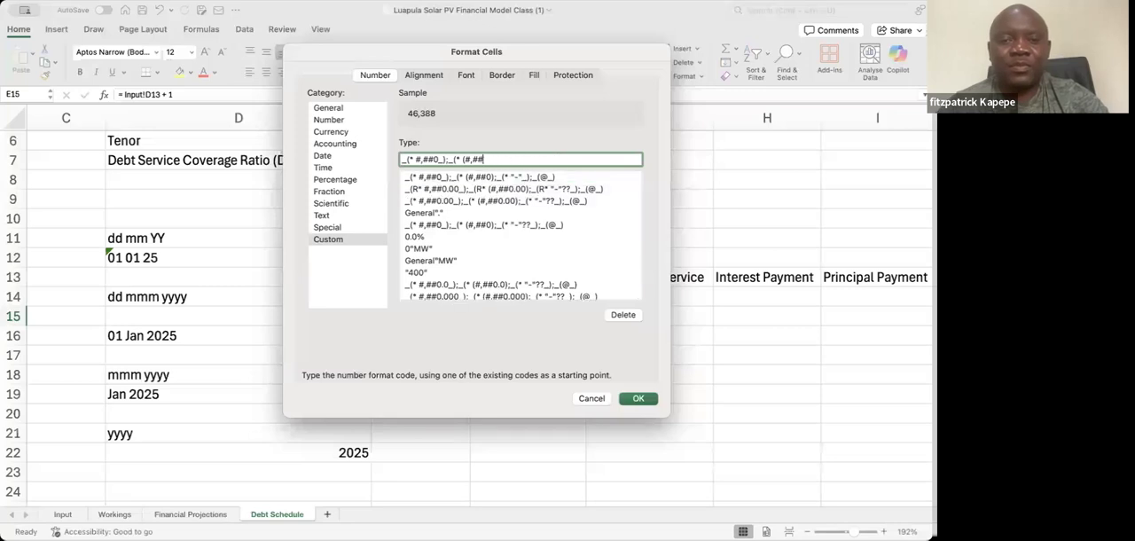
pyautogui.press('BackSpace')
pyautogui.press('BackSpace')
pyautogui.press('BackSpace')
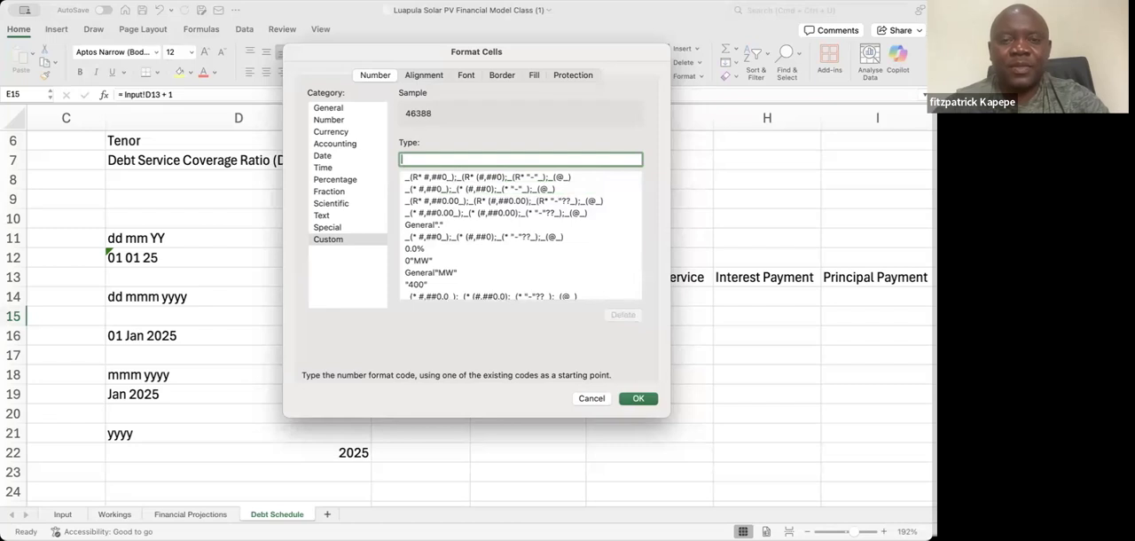
pyautogui.write('yyyy')
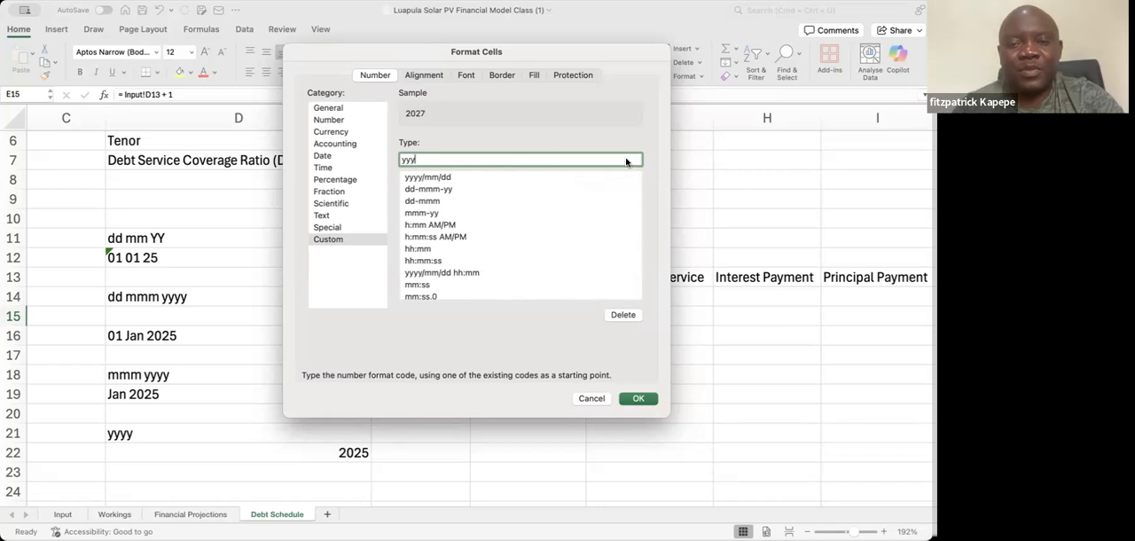
pyautogui.click(639, 399)
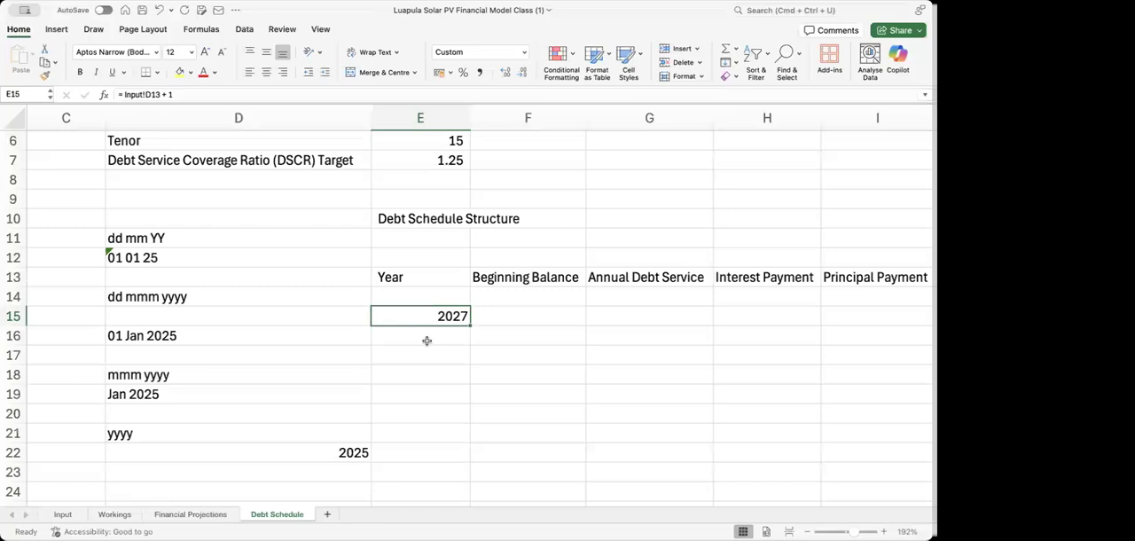
# Clear the sample date formats and example dates from D11:D22
pyautogui.click(141, 233)
pyautogui.moveTo(147, 280); pyautogui.dragTo(148, 455)
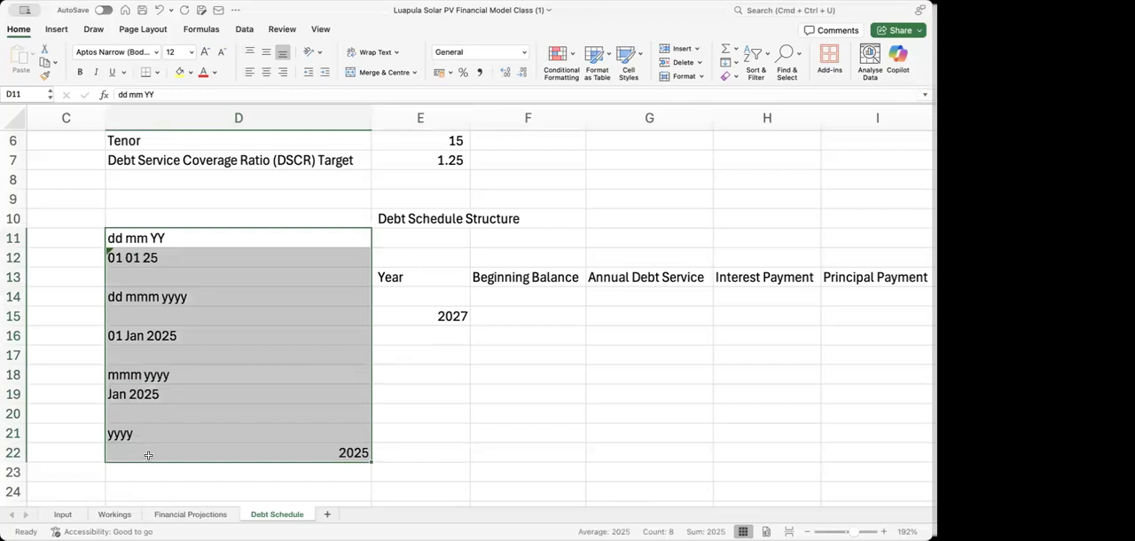
pyautogui.press('Delete')
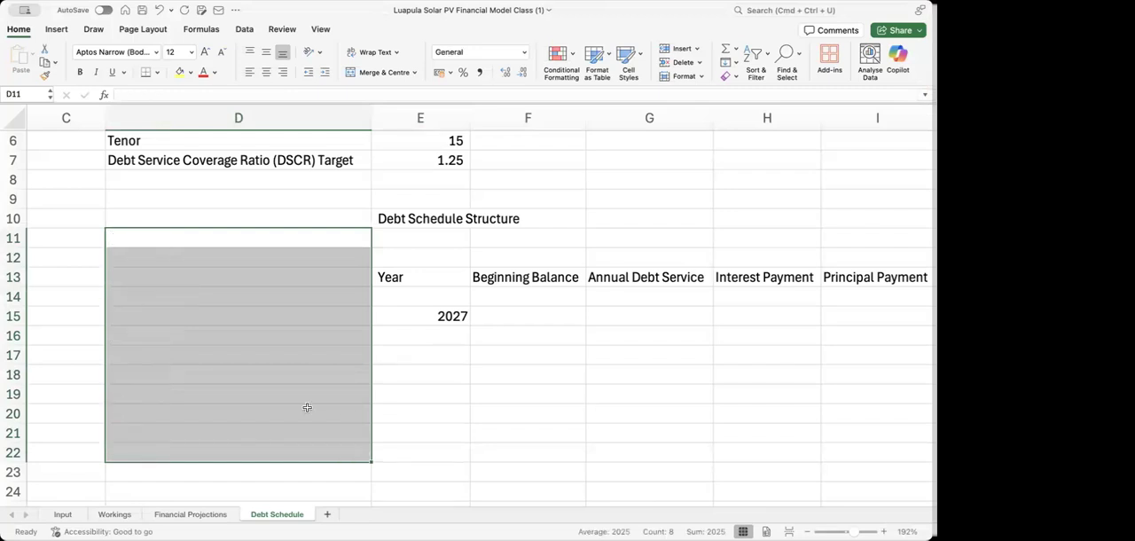
# Enter the formula = YEAR(E15) + 1 in E16 for the second year
pyautogui.click(406, 337)
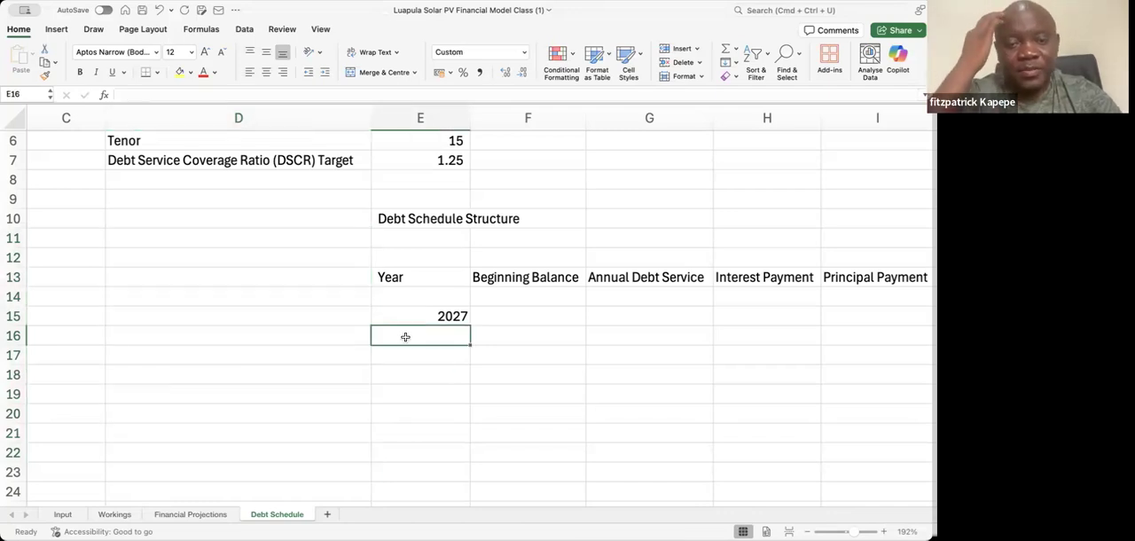
pyautogui.write('=')
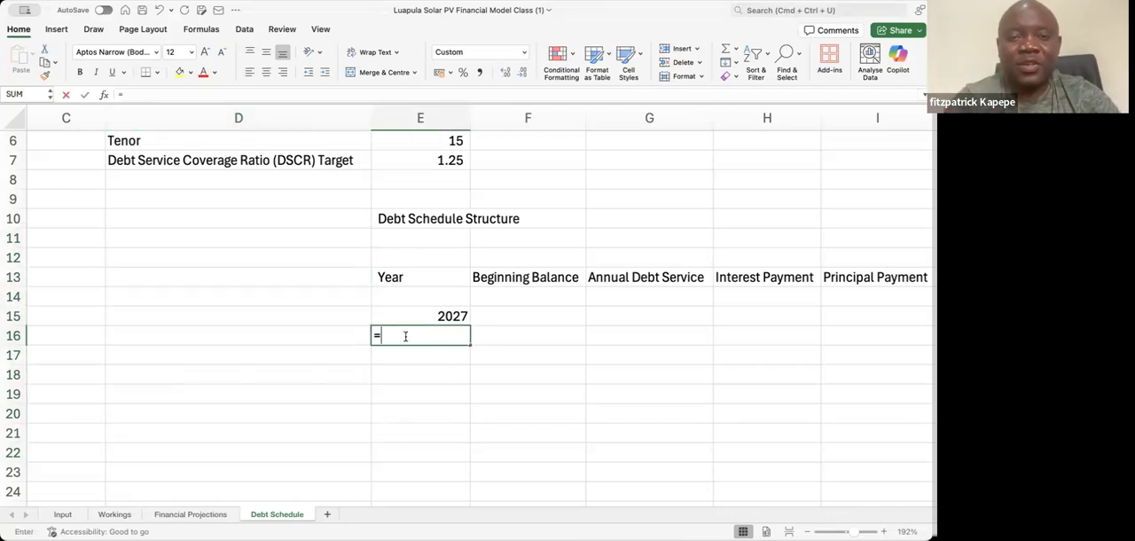
pyautogui.write(' year')
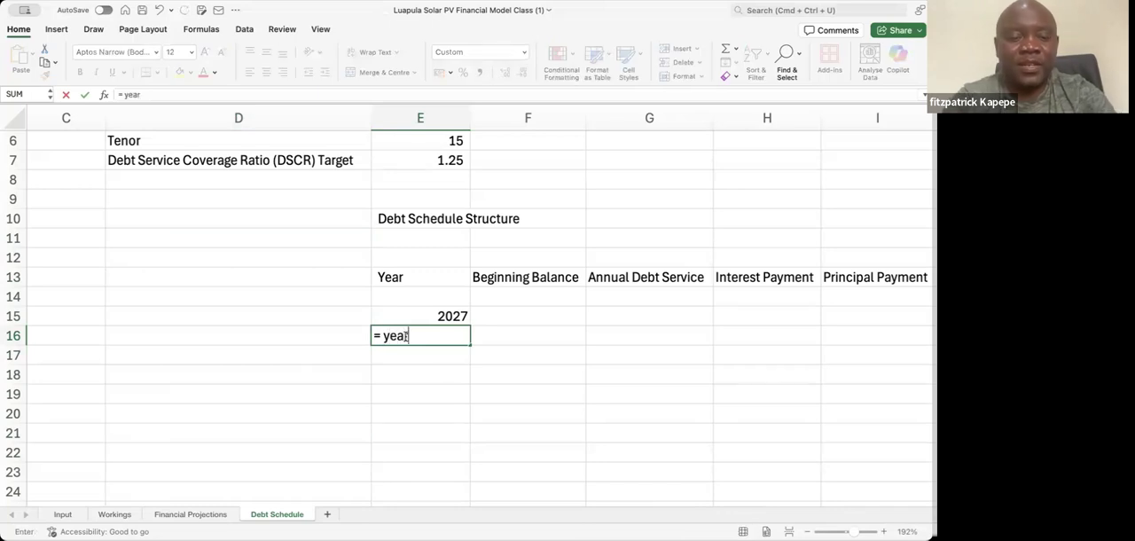
pyautogui.press('Tab')
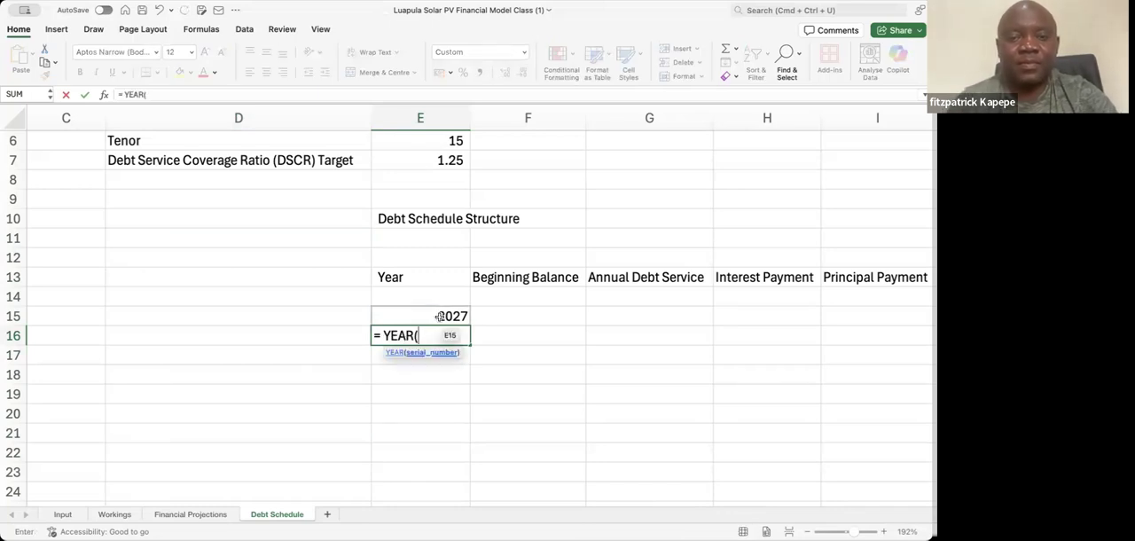
pyautogui.click(439, 317)
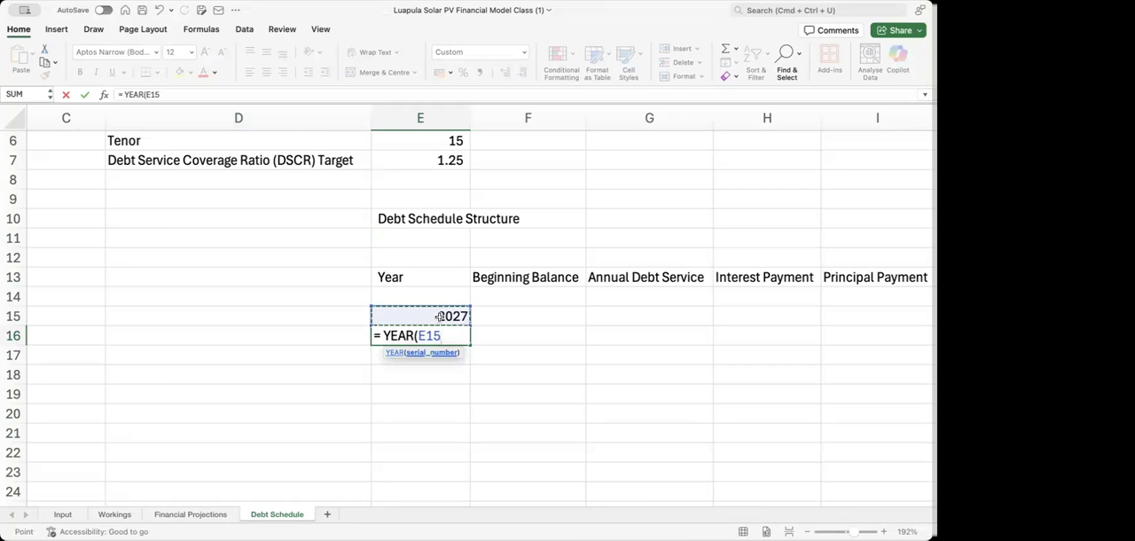
pyautogui.write(')')
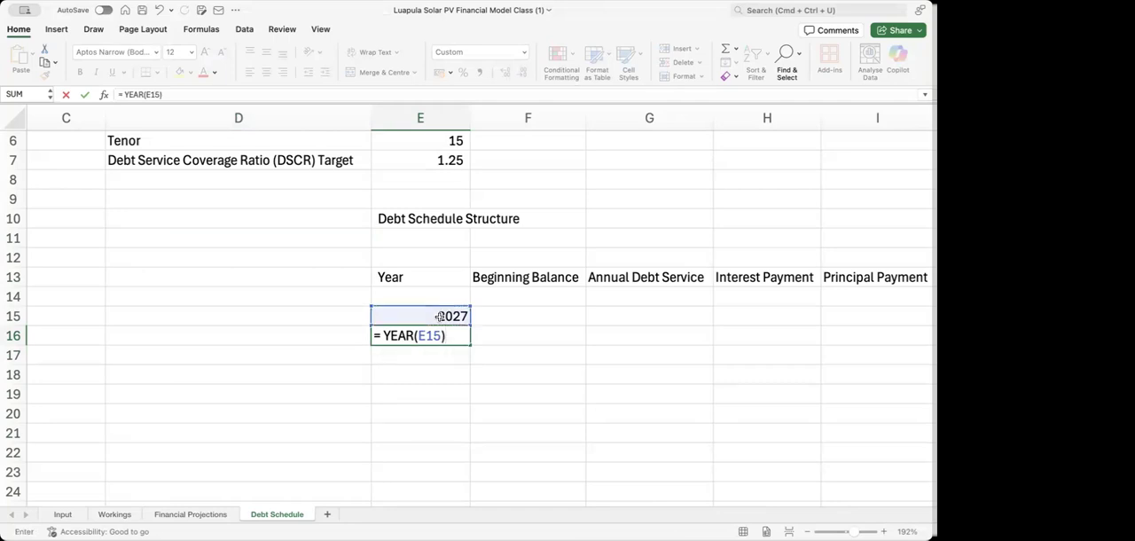
pyautogui.write(' +1')
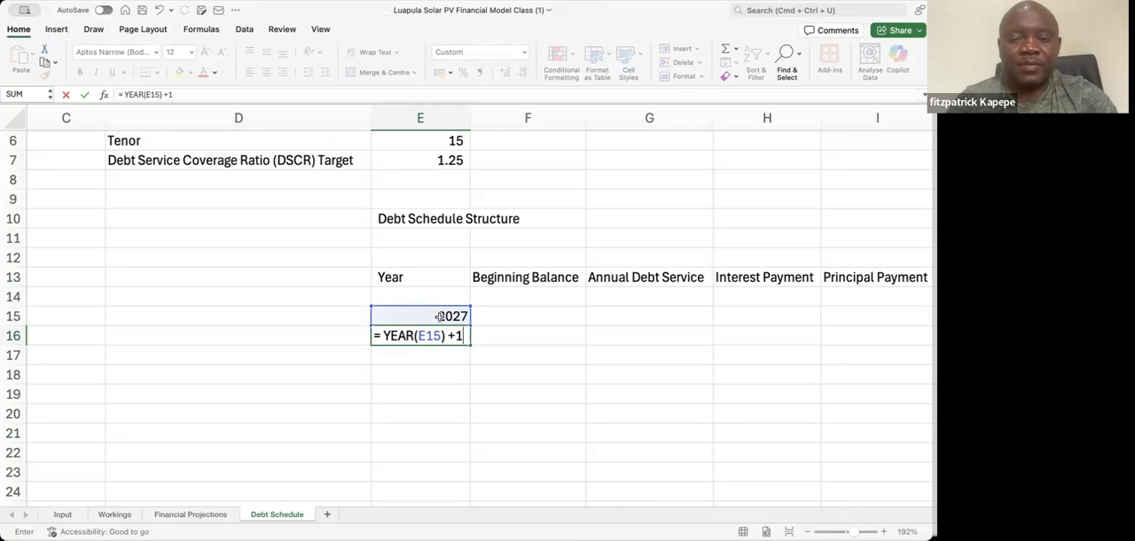
pyautogui.press('BackSpace')
pyautogui.write('1')
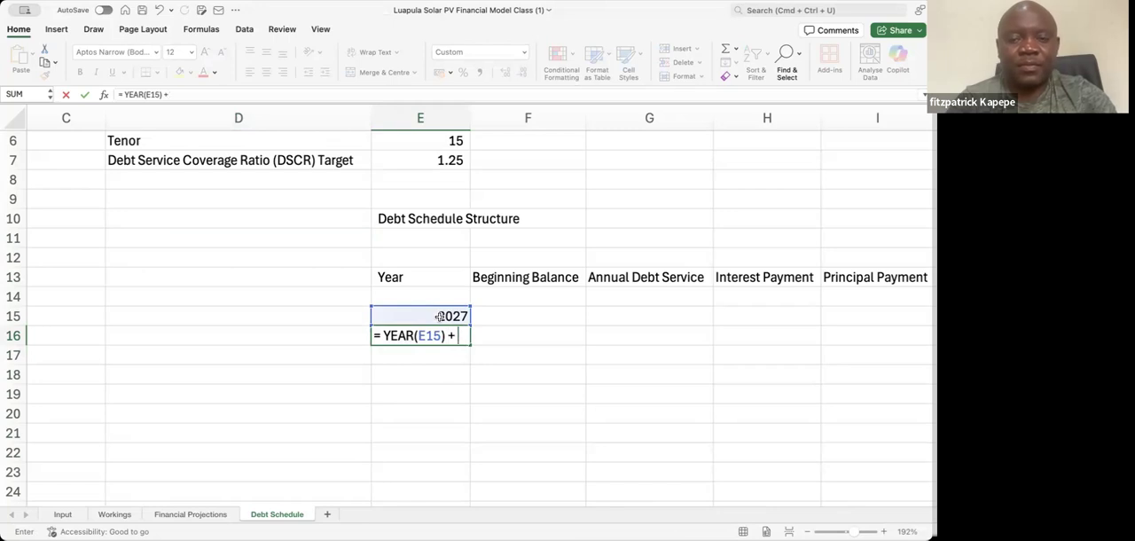
pyautogui.press('Return')
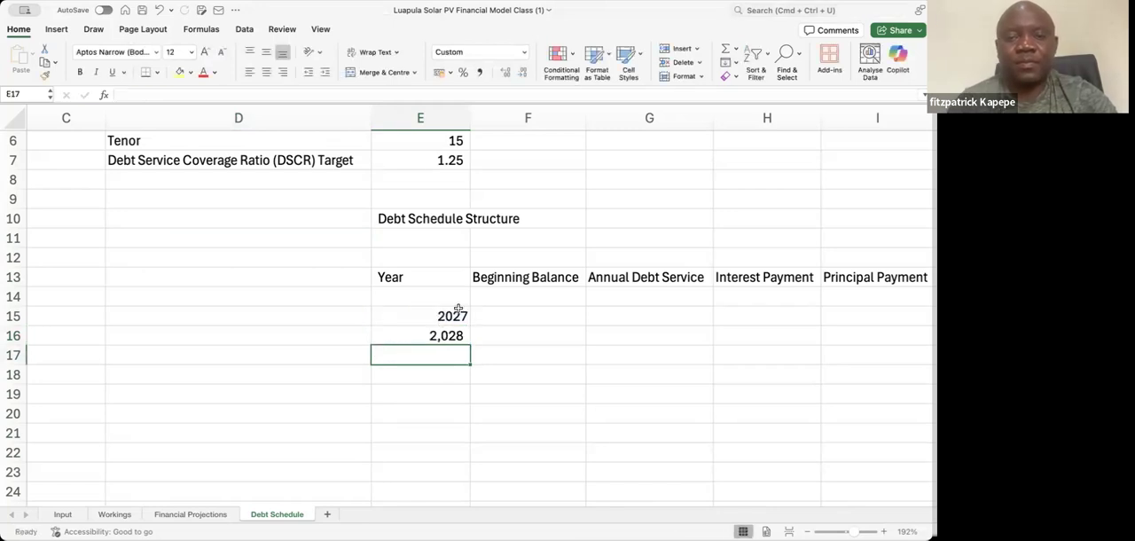
# Copy the year format of E15 onto E16 with Format Painter
pyautogui.click(447, 316)
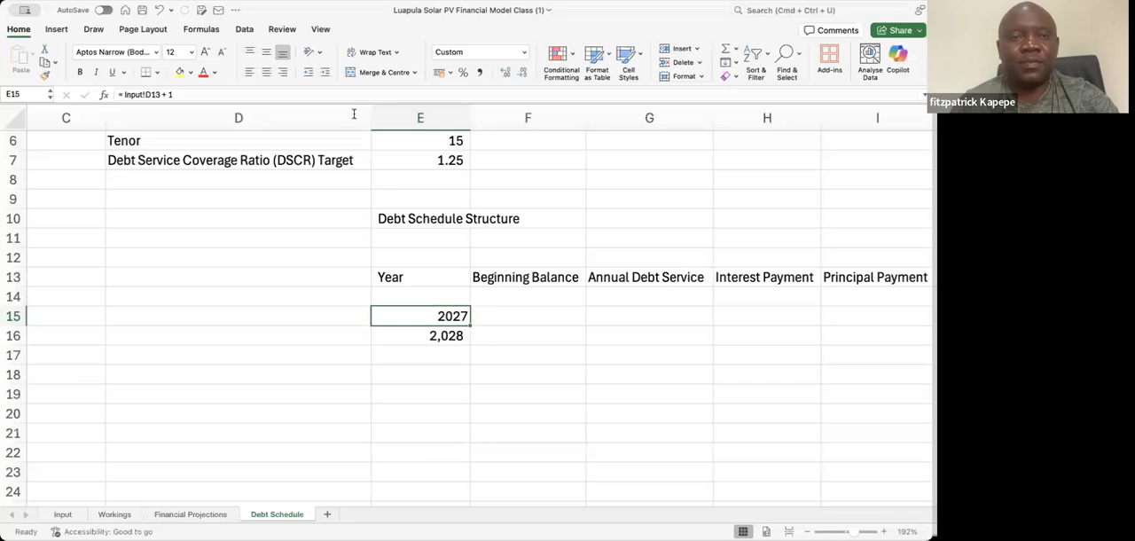
pyautogui.click(46, 77)
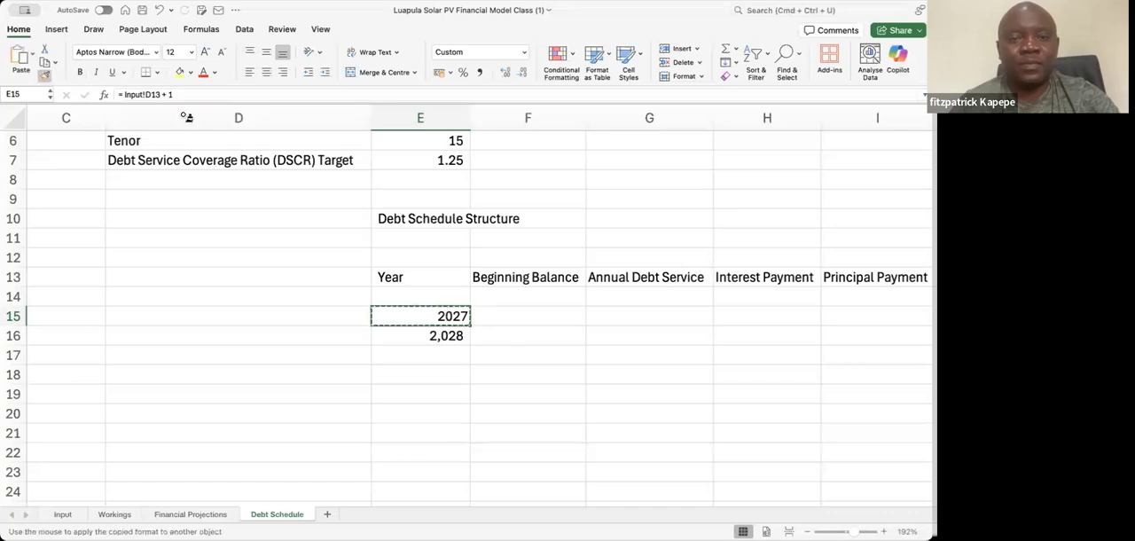
pyautogui.click(418, 333)
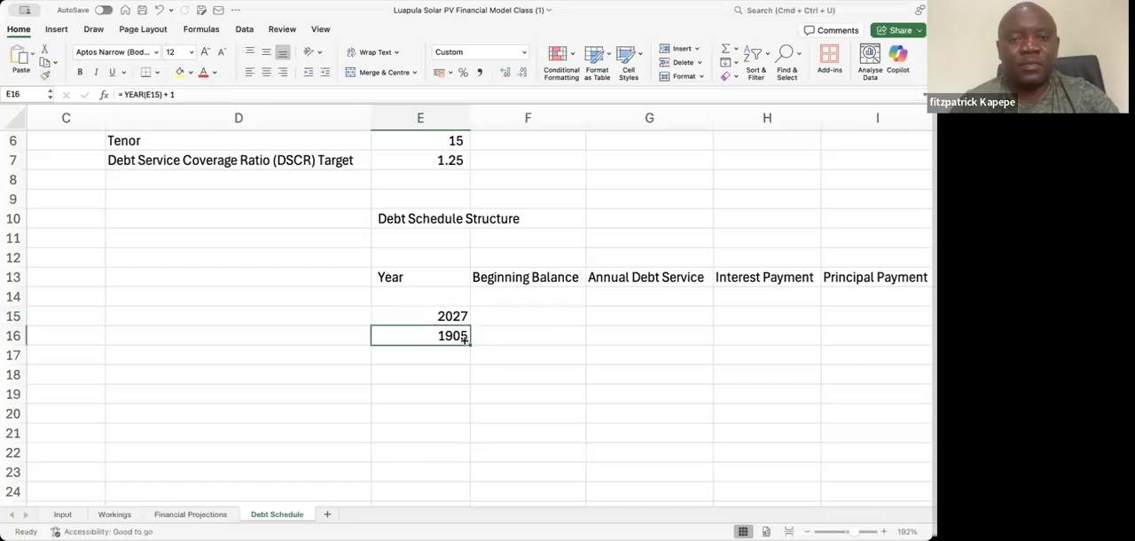
pyautogui.click(376, 316)
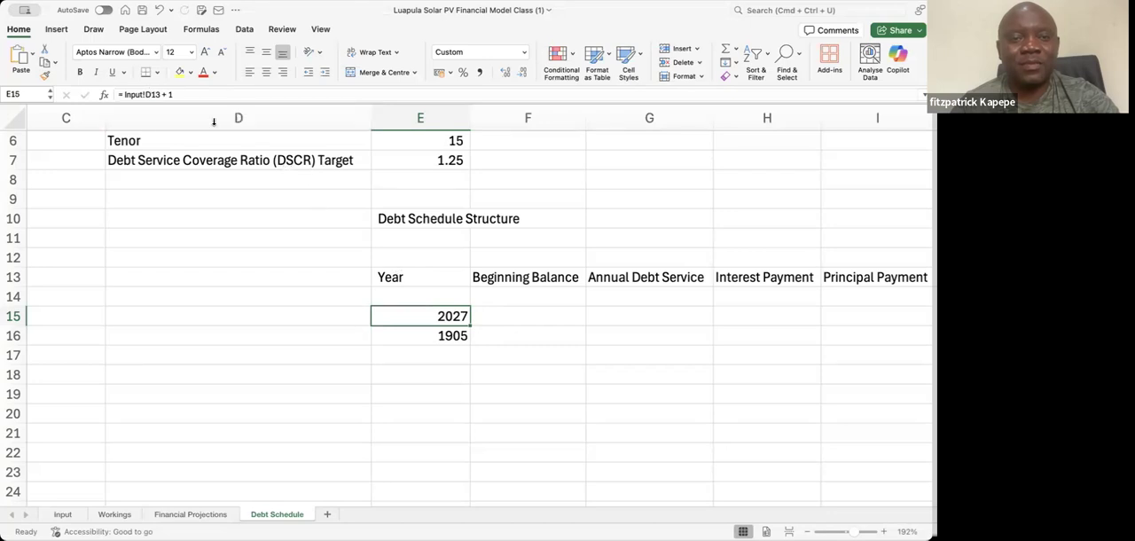
# Replace the formula in E16 with = EOMONTH(E15, 11)
pyautogui.click(434, 336)
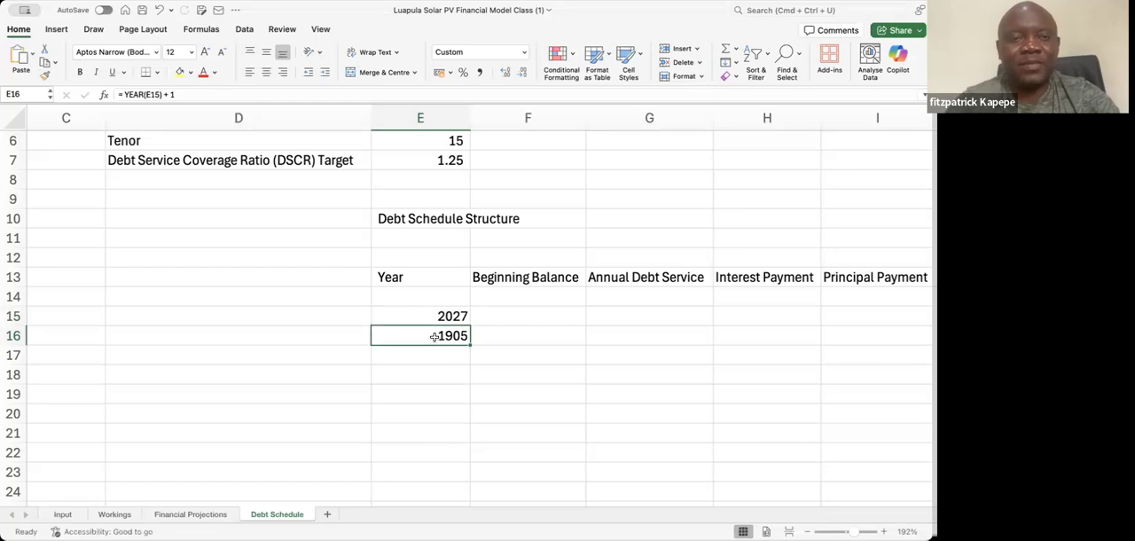
pyautogui.write('= ')
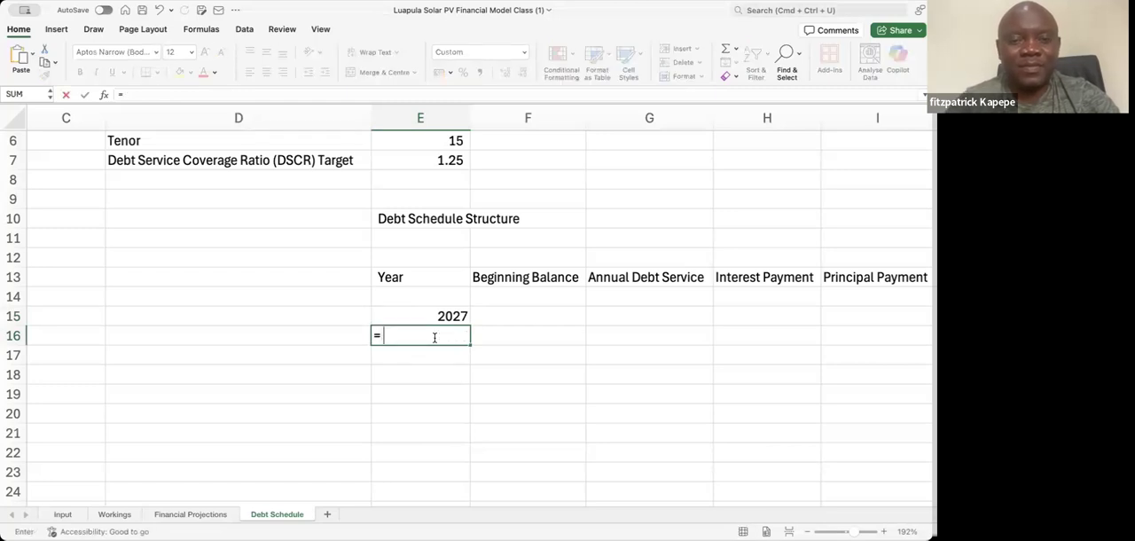
pyautogui.write('date')
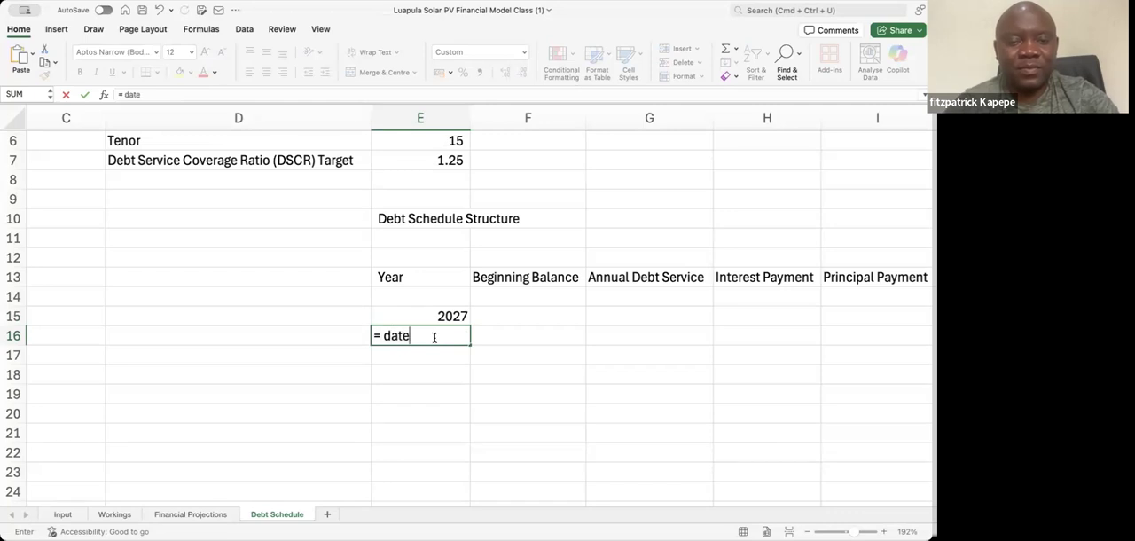
pyautogui.press('BackSpace')
pyautogui.press('BackSpace')
pyautogui.press('BackSpace')
pyautogui.press('BackSpace')
pyautogui.write('eo')
pyautogui.press('Tab')
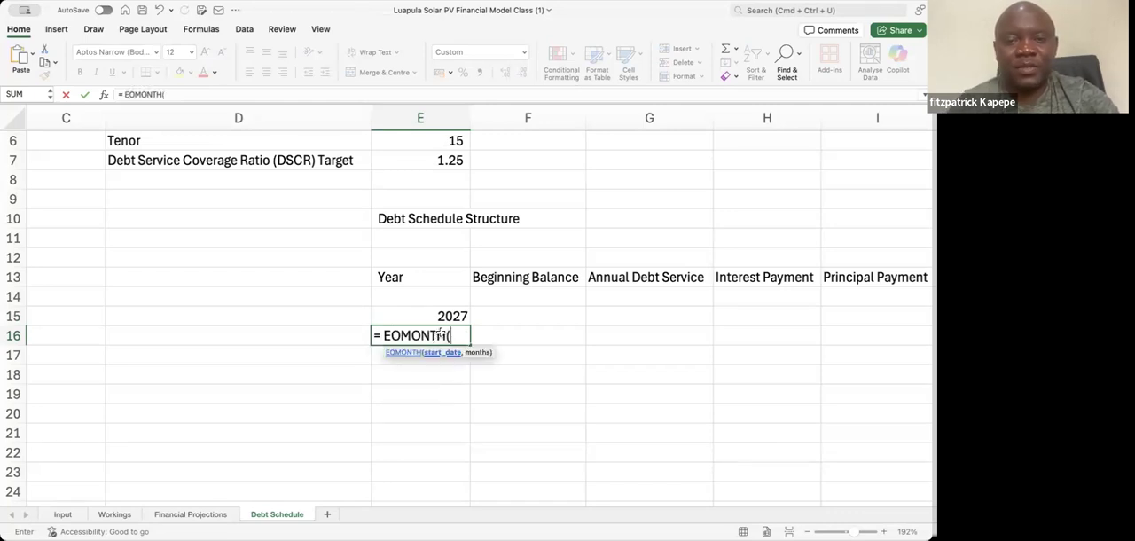
pyautogui.click(454, 316)
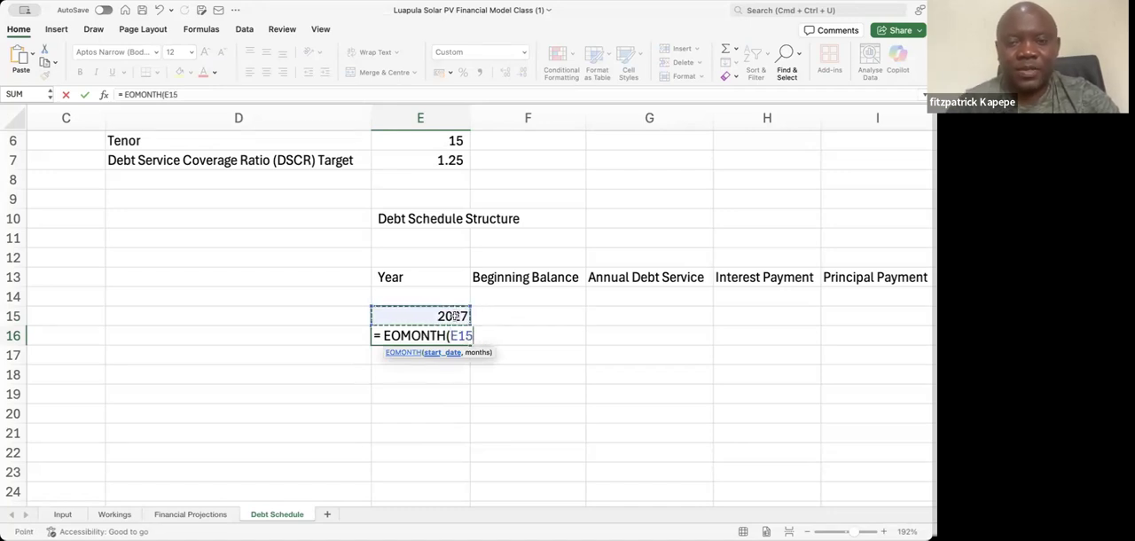
pyautogui.write(',')
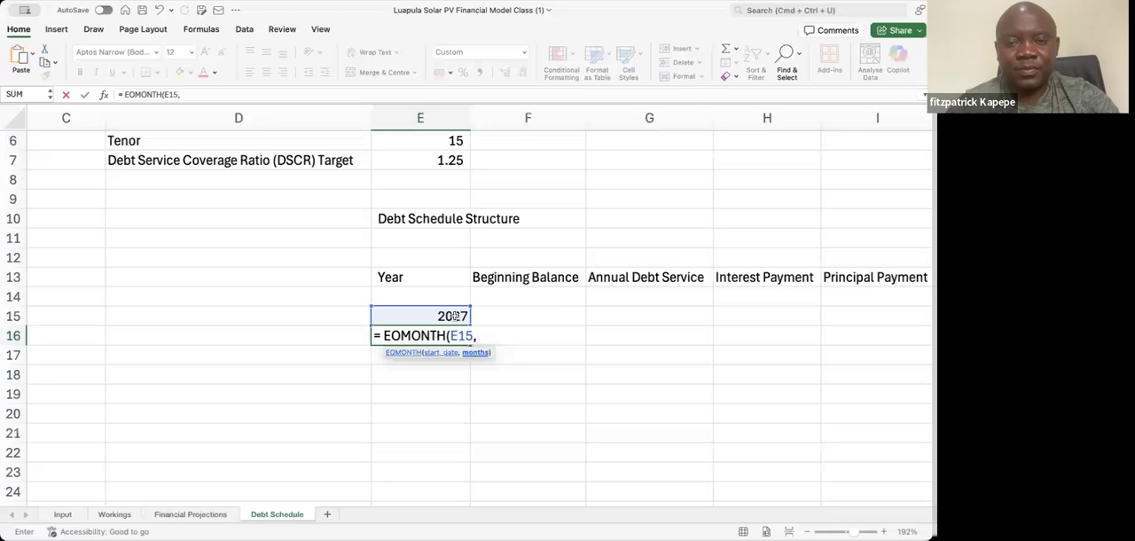
pyautogui.write(' 11)')
pyautogui.press('Return')
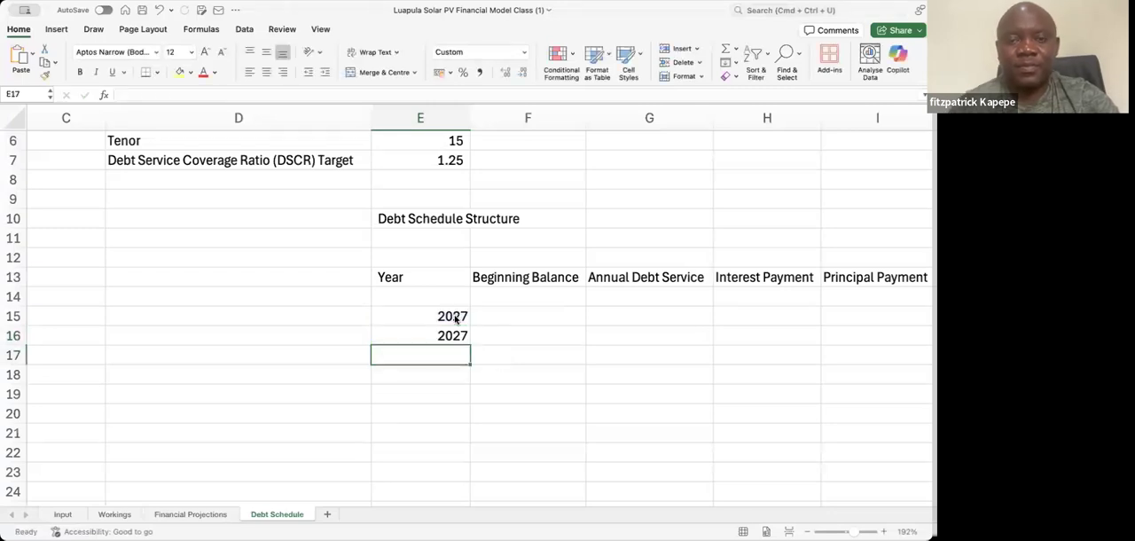
# Change the months argument of the EOMONTH formula in E16 to 12 and compare it with the formula in E15
pyautogui.click(452, 334)
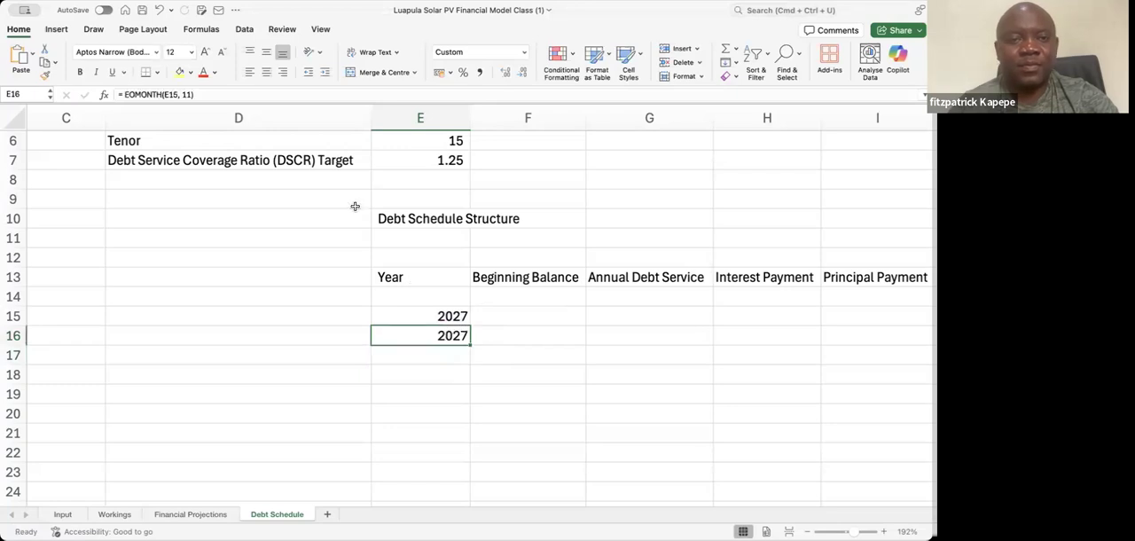
pyautogui.click(189, 94)
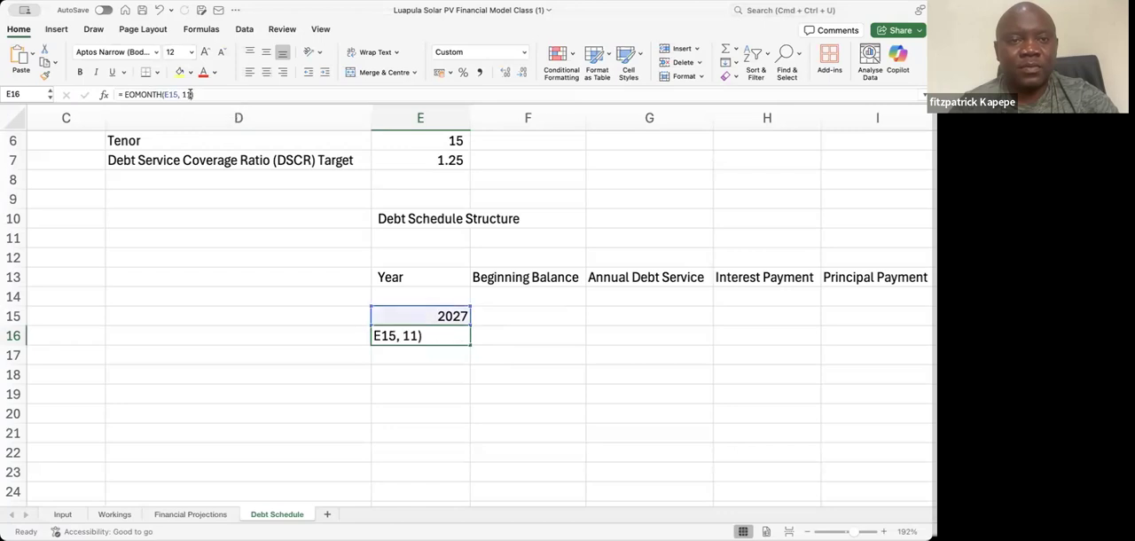
pyautogui.press('BackSpace')
pyautogui.write('2')
pyautogui.press('Return')
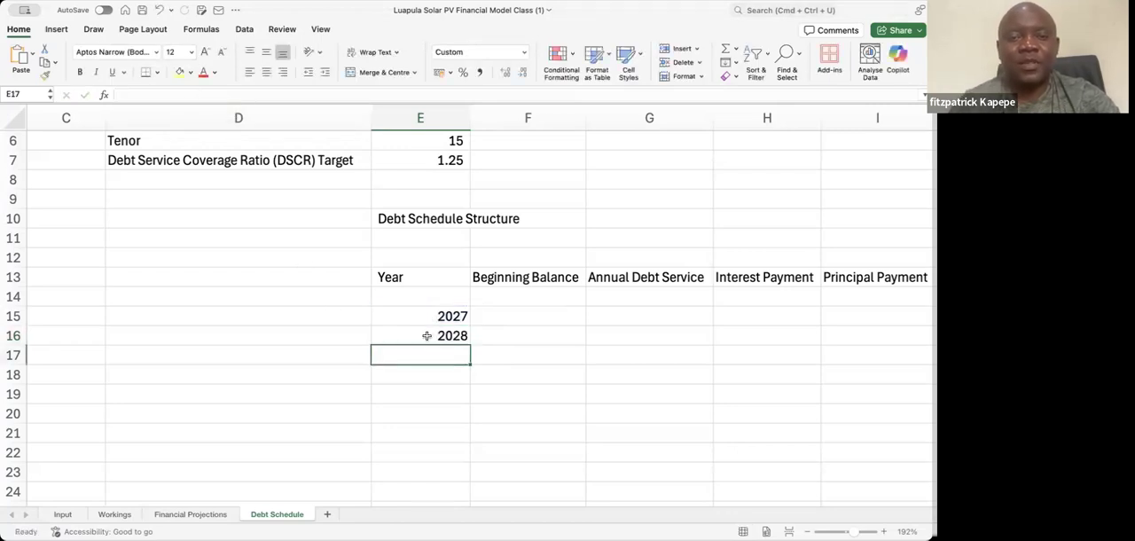
pyautogui.click(390, 335)
pyautogui.click(450, 314)
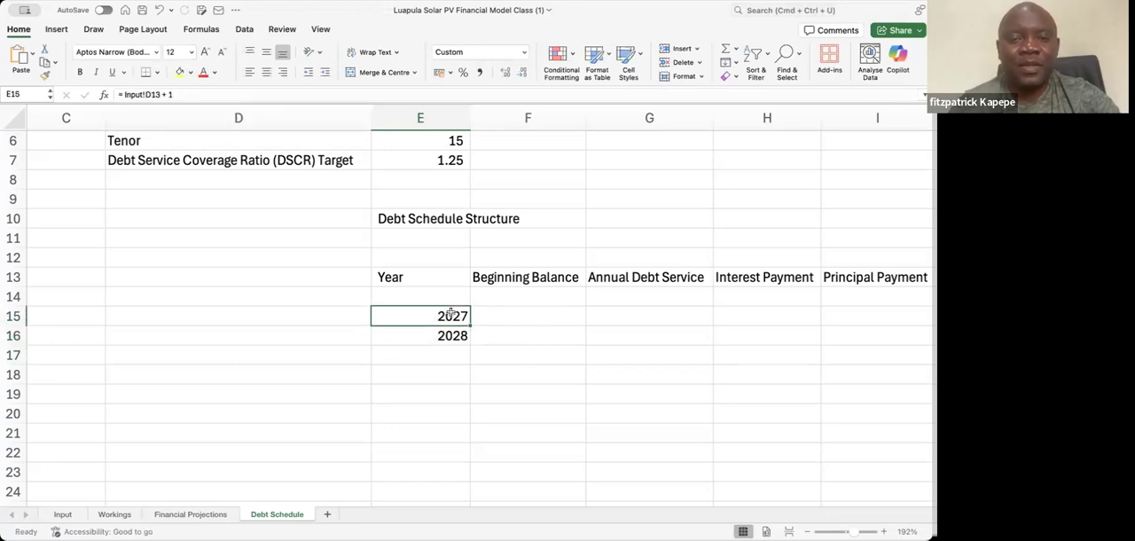
pyautogui.click(435, 333)
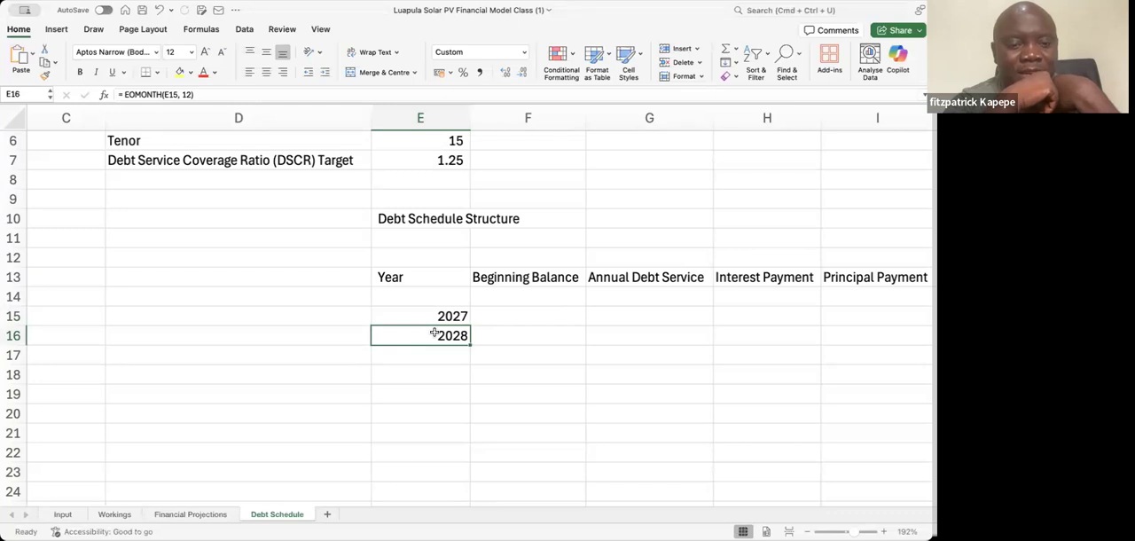
# Replace the formula in E15 with = YEAR('Financial Projections'!C3), referencing the COD date on the Financial Projections sheet
pyautogui.press('Up')
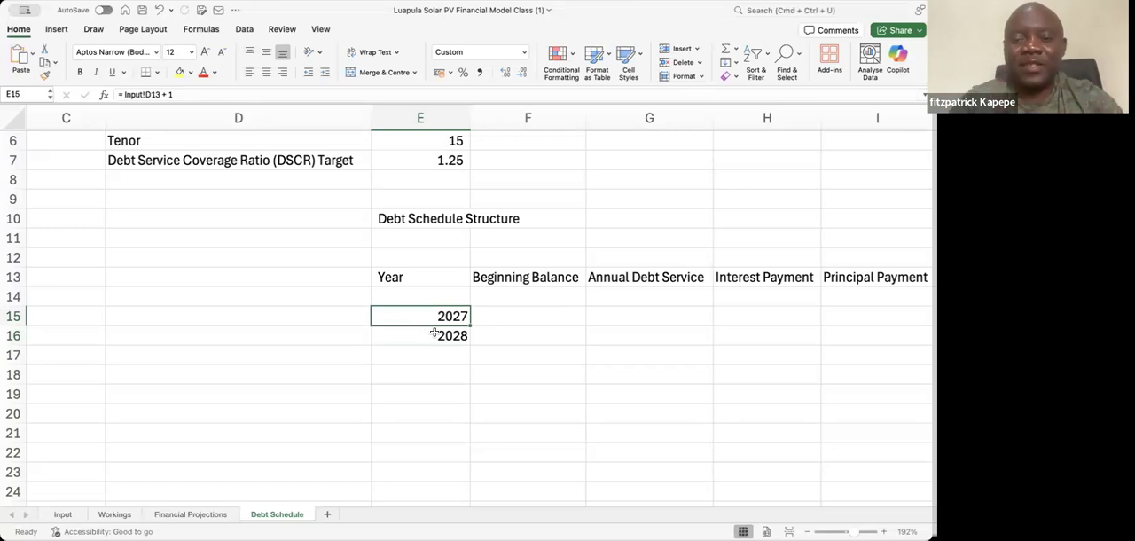
pyautogui.write('= yea')
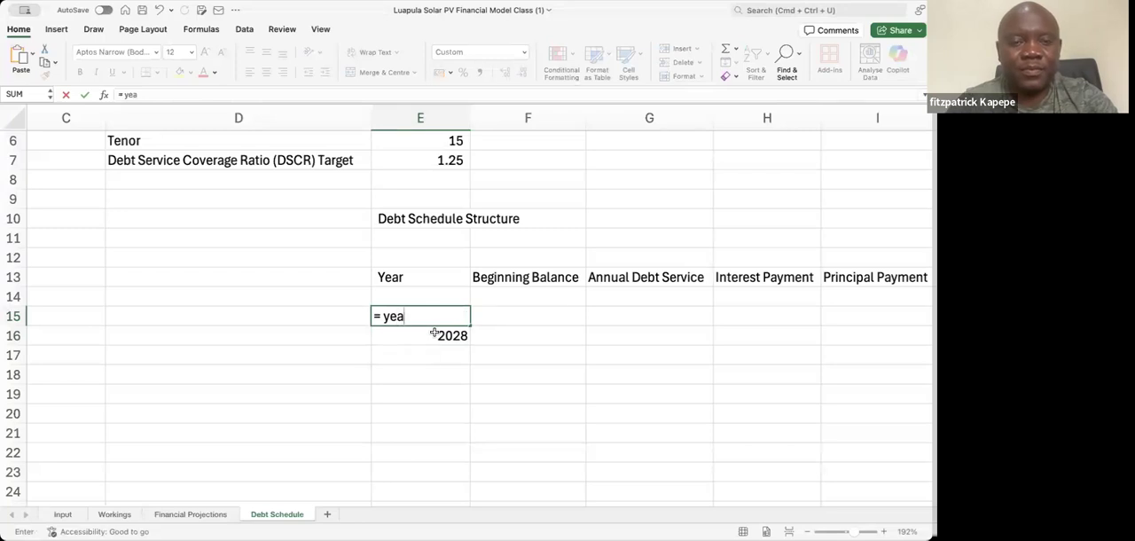
pyautogui.press('Tab')
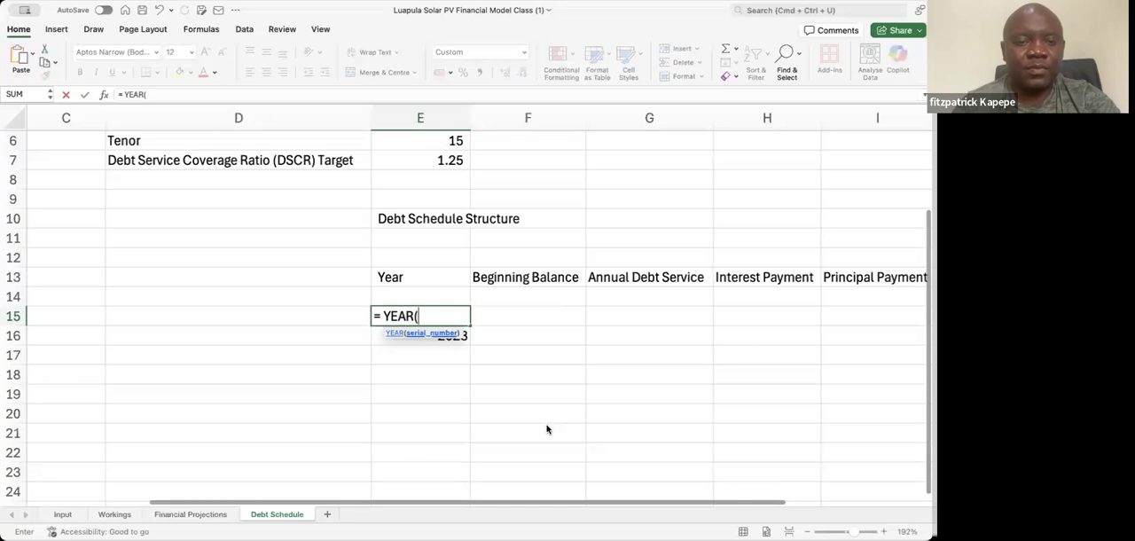
pyautogui.click(181, 514)
pyautogui.click(311, 313)
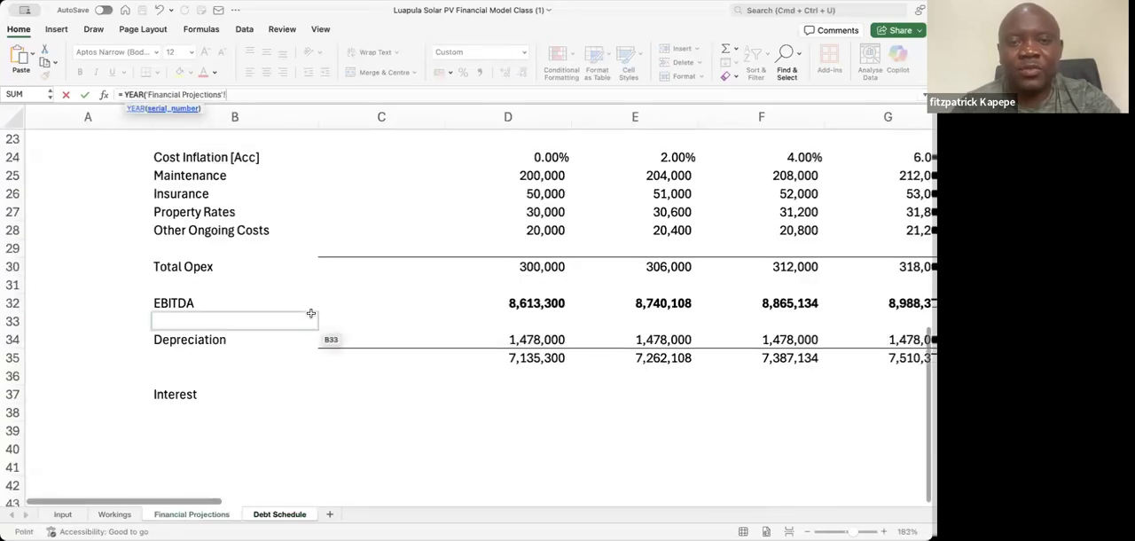
pyautogui.press('Up')
pyautogui.press('Up')
pyautogui.press('Up')
pyautogui.press('Up')
pyautogui.press('Up')
pyautogui.press('Up')
pyautogui.press('Up')
pyautogui.press('Up')
pyautogui.press('Up')
pyautogui.press('Up')
pyautogui.press('Up')
pyautogui.press('Up')
pyautogui.press('Up')
pyautogui.press('Up')
pyautogui.press('Up')
pyautogui.press('Up')
pyautogui.press('Up')
pyautogui.press('Up')
pyautogui.press('Up')
pyautogui.press('Up')
pyautogui.press('Up')
pyautogui.press('Up')
pyautogui.press('Up')
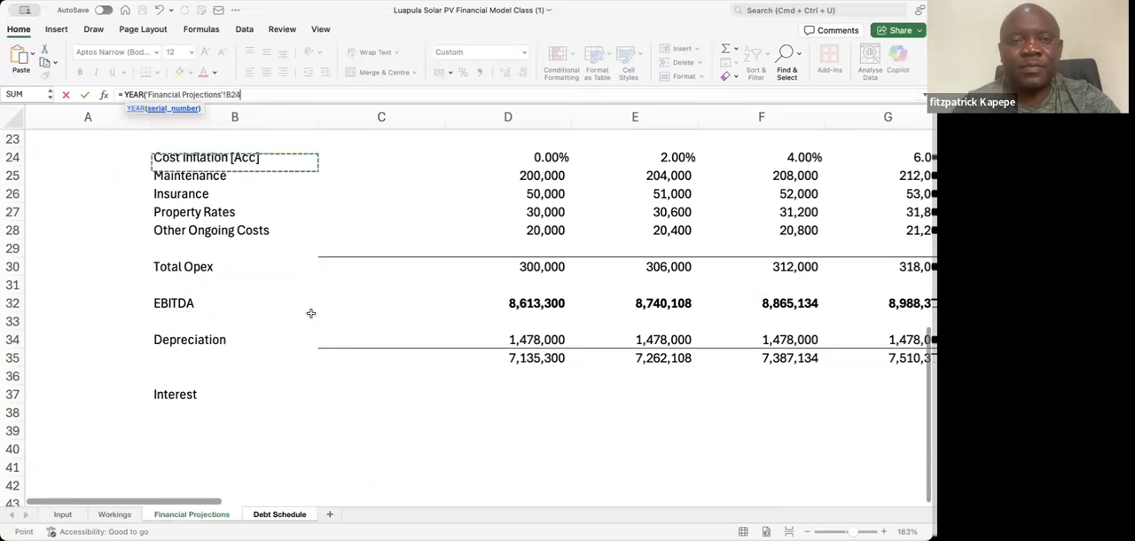
pyautogui.press('Up')
pyautogui.press('Up')
pyautogui.press('Up')
pyautogui.press('Up')
pyautogui.press('Up')
pyautogui.press('Up')
pyautogui.press('Up')
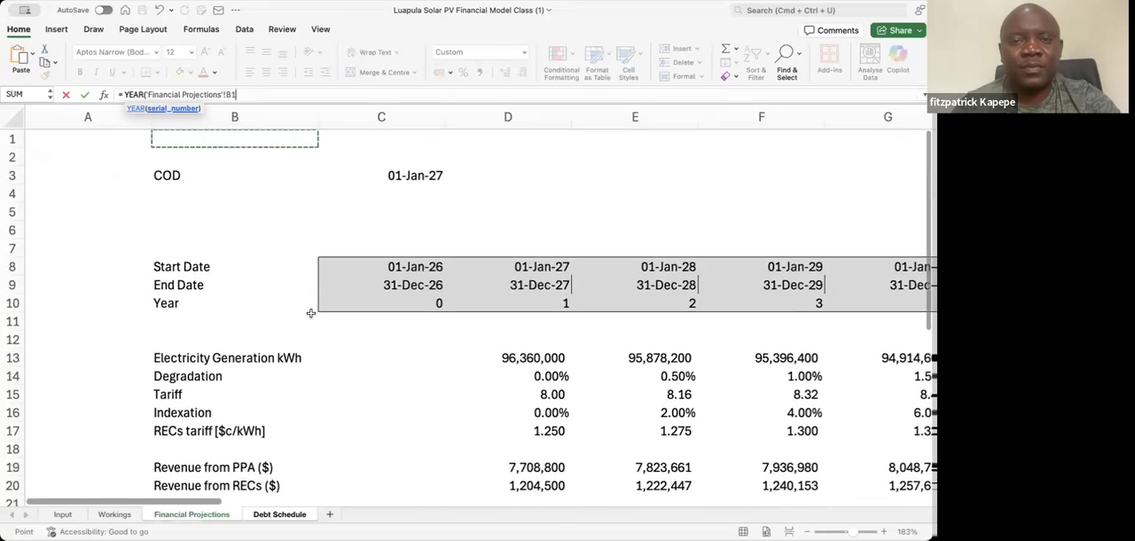
pyautogui.press('Down')
pyautogui.press('Down')
pyautogui.press('Right')
pyautogui.press('Right')
pyautogui.press('Left')
pyautogui.write(')')
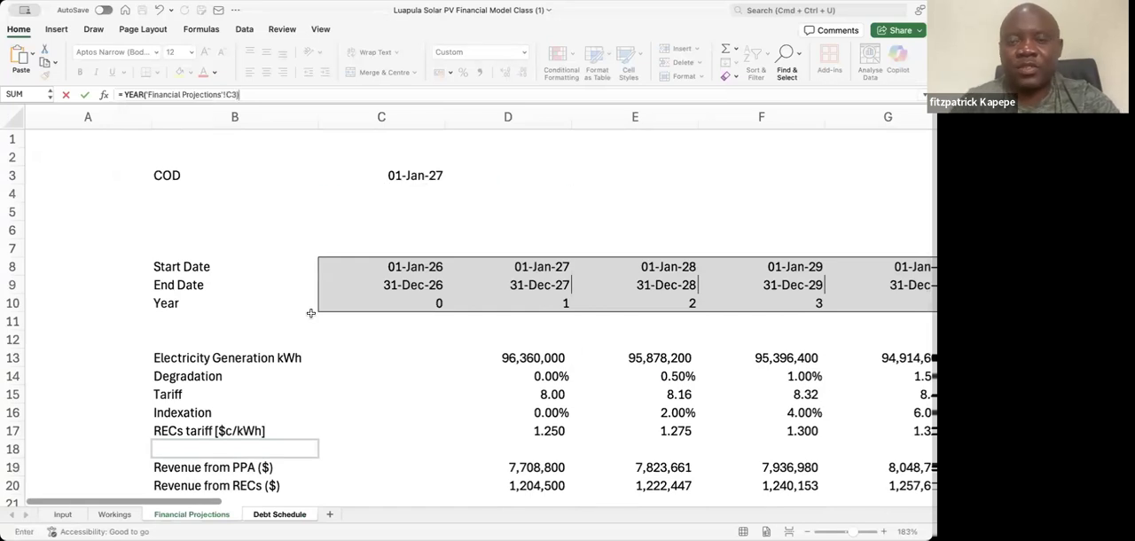
pyautogui.press('Return')
pyautogui.write('\\')
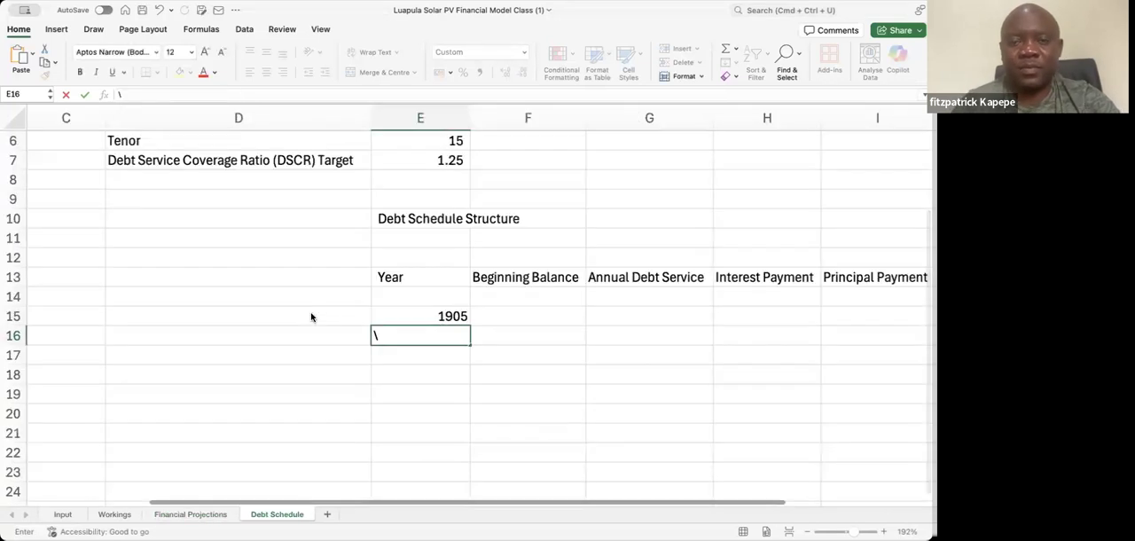
pyautogui.press('Up')
pyautogui.press('Down')
pyautogui.press('Up')
pyautogui.press('Up')
pyautogui.press('Down')
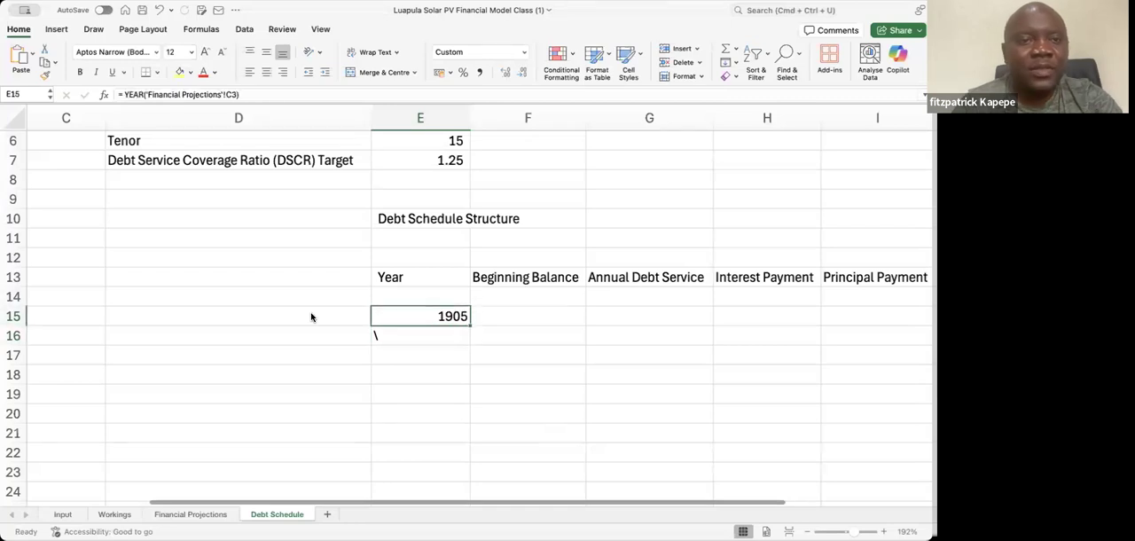
pyautogui.press('Down')
pyautogui.press('Up')
pyautogui.press('Up')
pyautogui.press('Down')
pyautogui.press('Down')
pyautogui.press('Up')
pyautogui.press('Down')
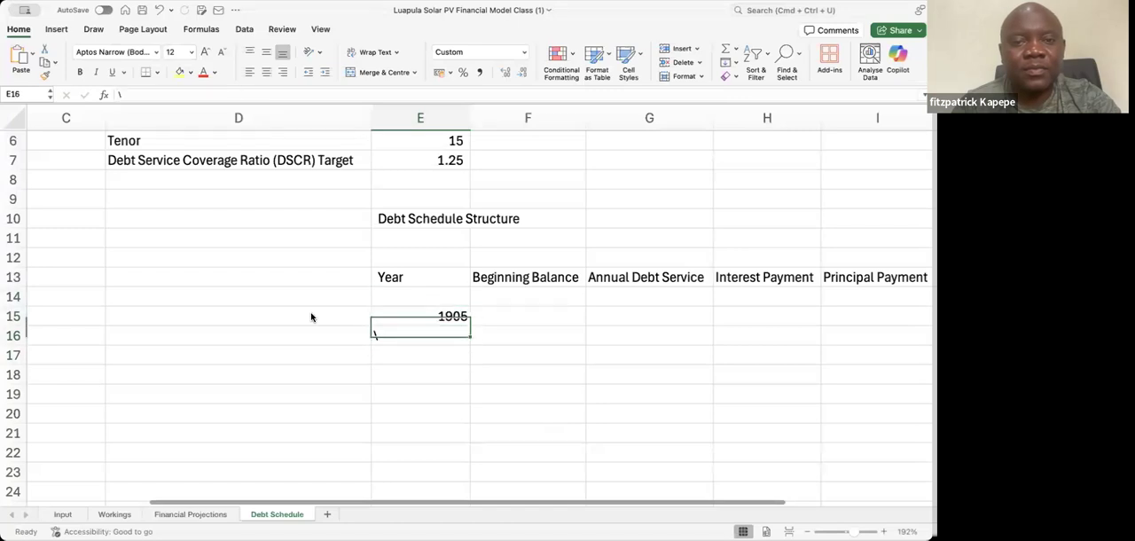
# Copy the format of the empty cell E14 onto E15 with Format Painter and clear the stray backslash from E16
pyautogui.click(404, 291)
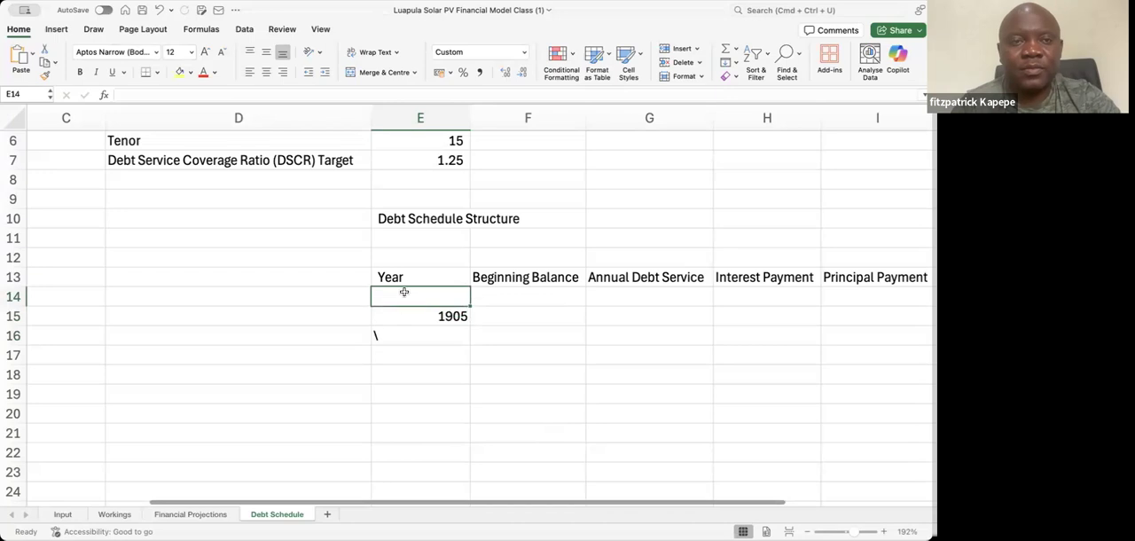
pyautogui.click(46, 77)
pyautogui.click(450, 315)
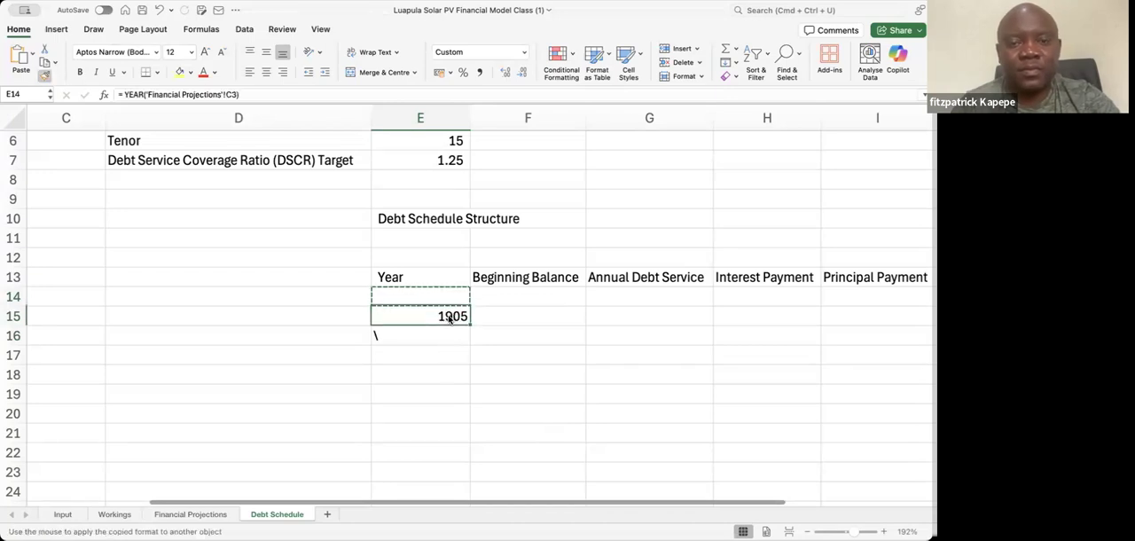
pyautogui.click(380, 336)
pyautogui.press('Escape')
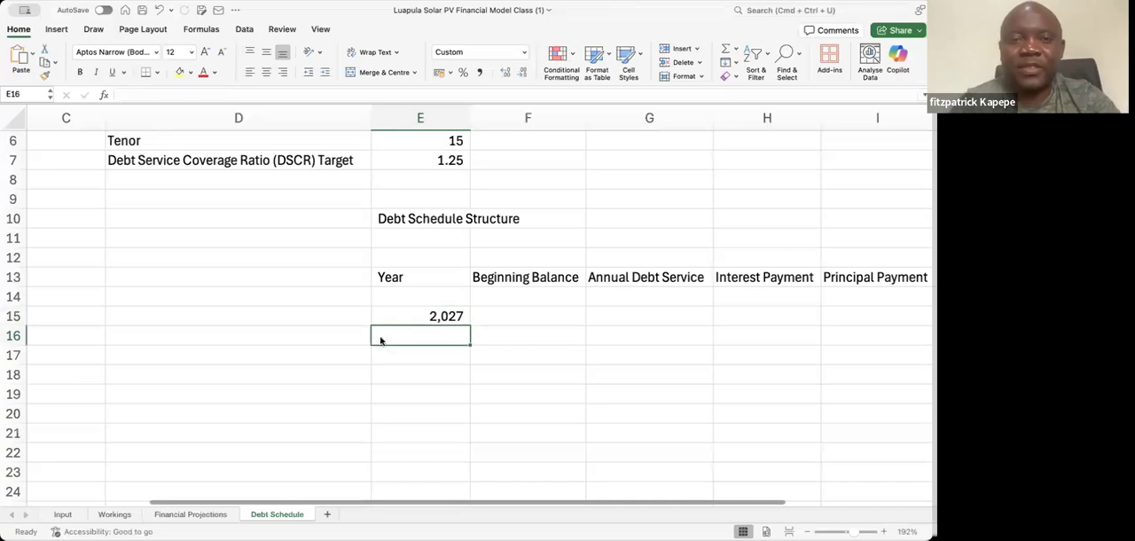
# Apply the comma style to E15, and replace it with the General format of the empty cell D14 using Format Painter
pyautogui.click(437, 316)
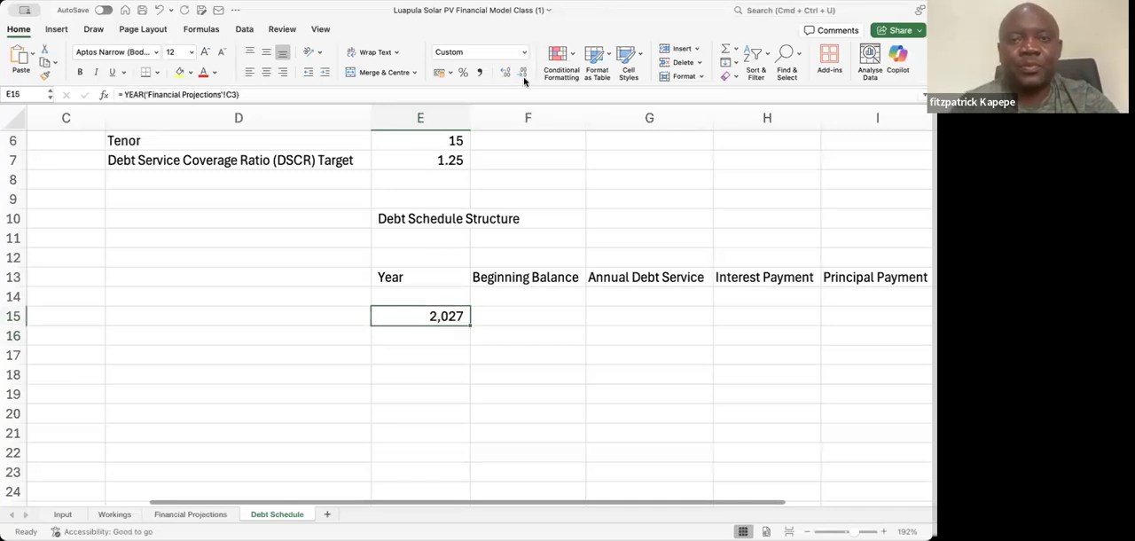
pyautogui.click(480, 74)
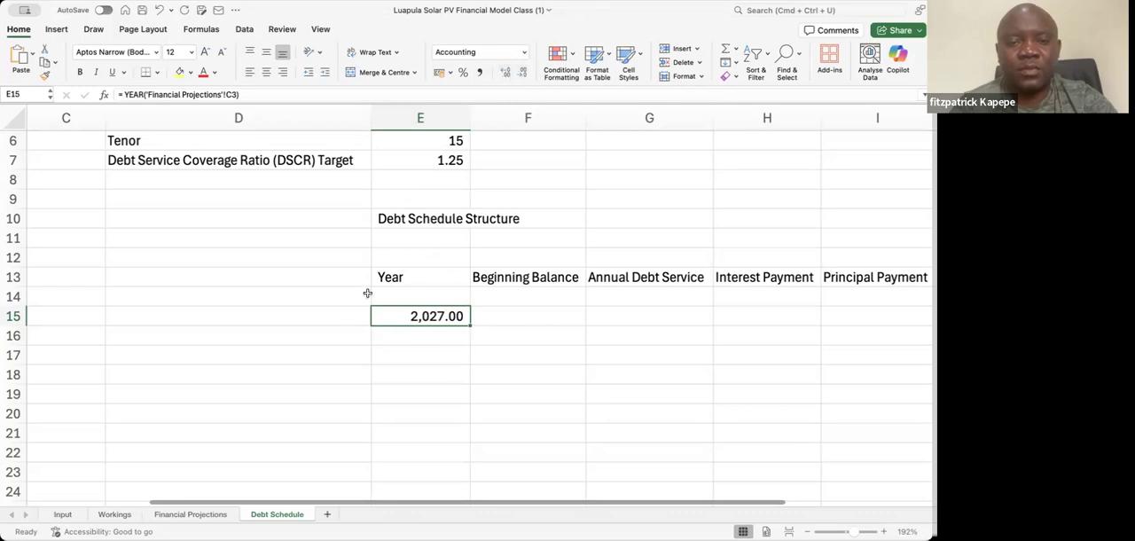
pyautogui.click(303, 298)
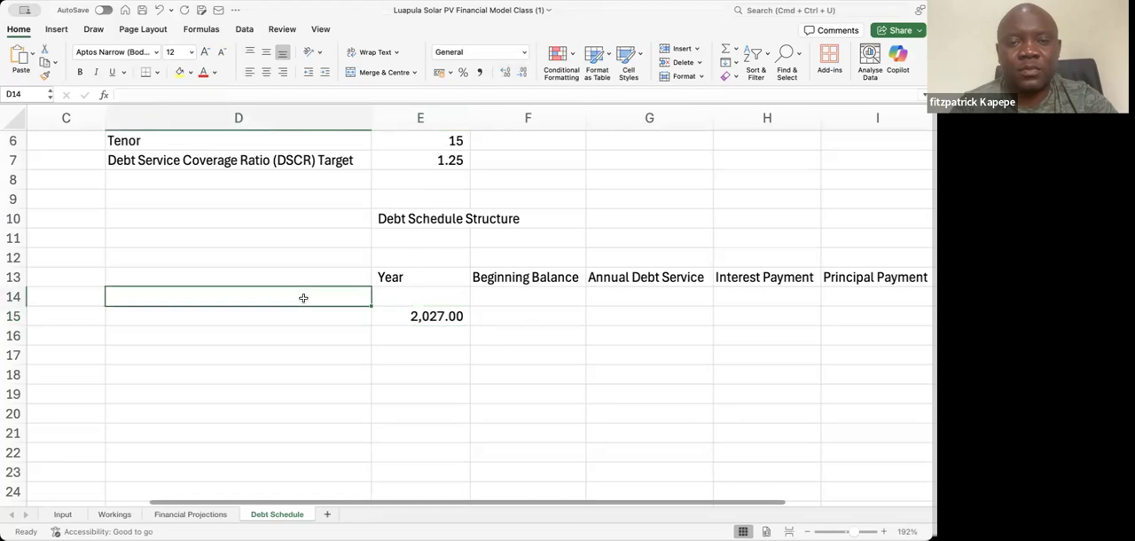
pyautogui.click(44, 76)
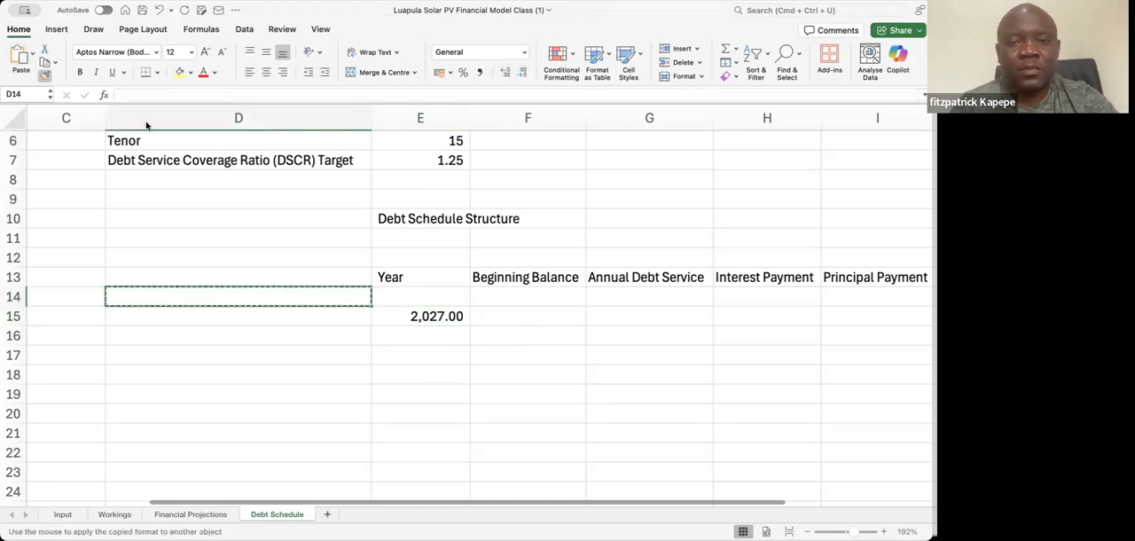
pyautogui.click(451, 319)
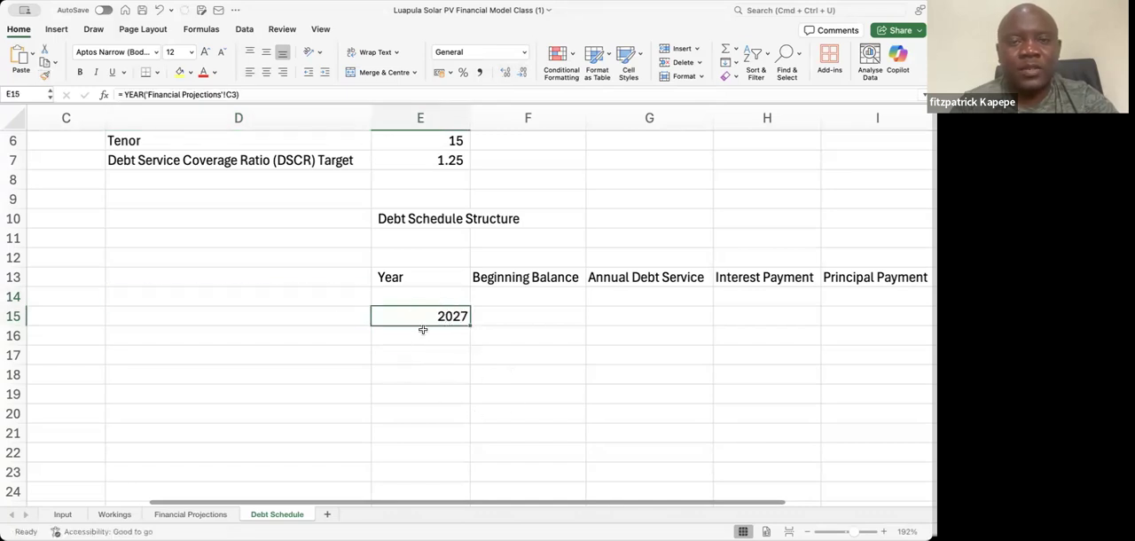
# Enter the formula =E15 + 1 in E16 for the second year
pyautogui.click(423, 332)
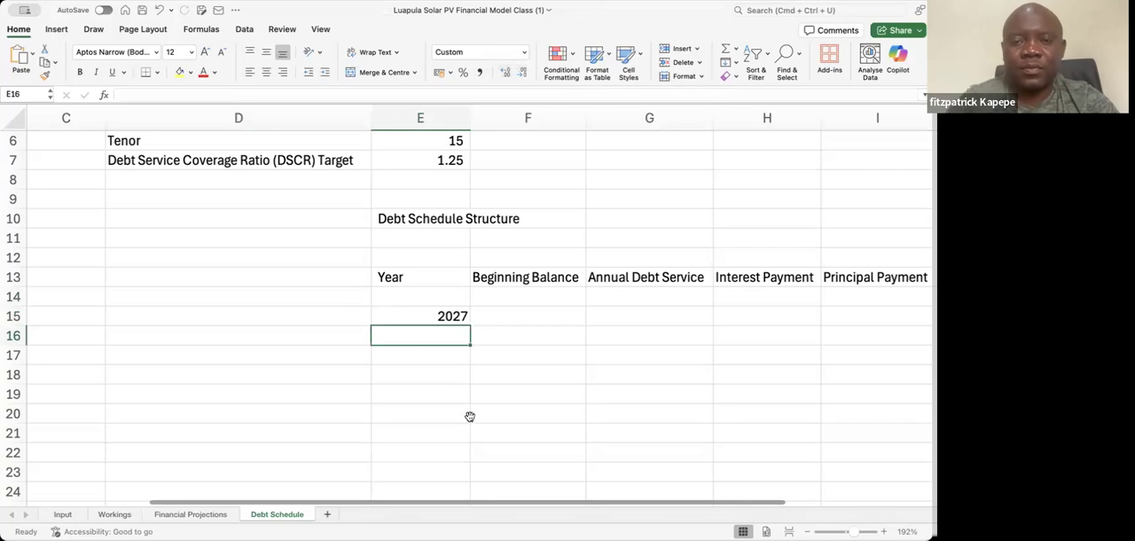
pyautogui.write('=')
pyautogui.click(457, 315)
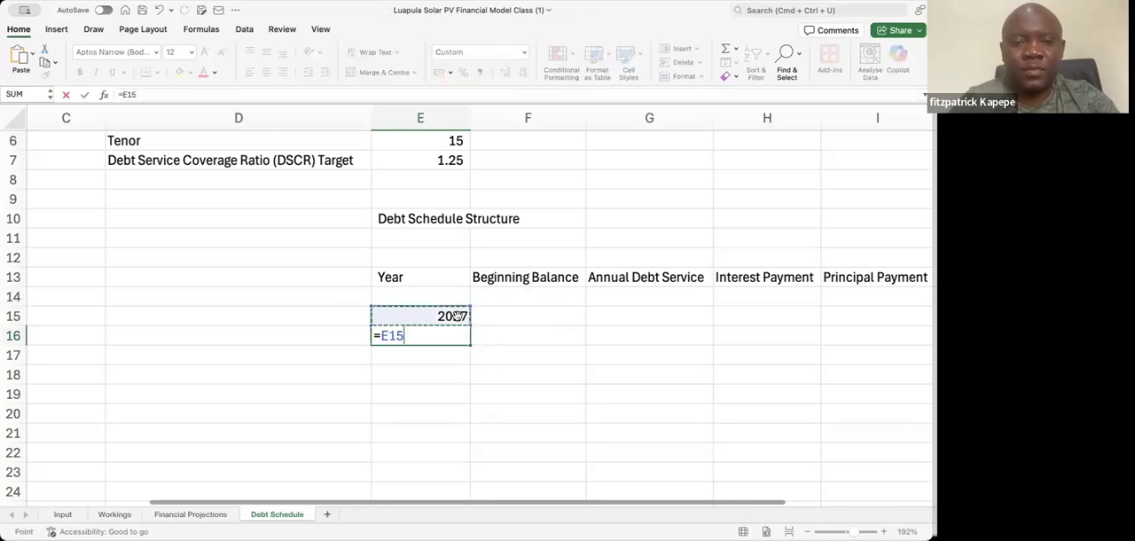
pyautogui.write('+ 1')
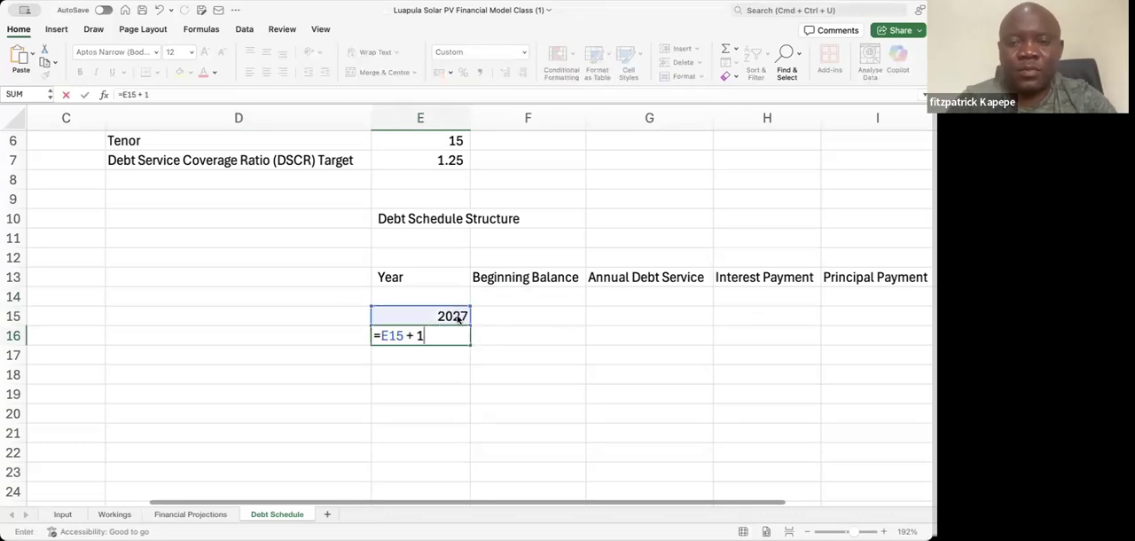
pyautogui.press('Return')
# Copy the General format of D15 onto E16 with Format Painter and fill E16 down through E29
pyautogui.click(313, 319)
pyautogui.click(42, 74)
pyautogui.click(417, 336)
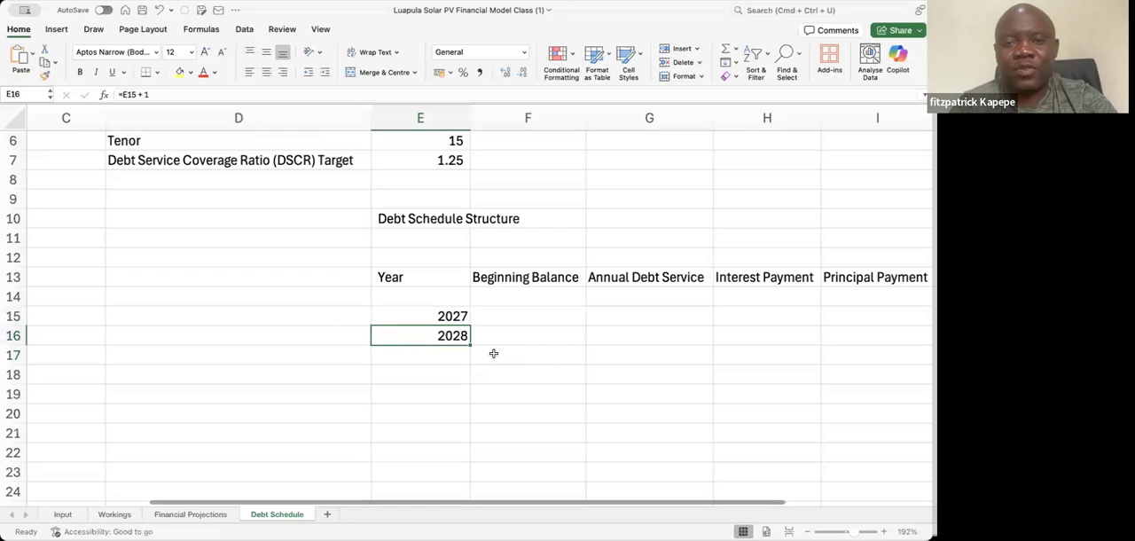
pyautogui.moveTo(470, 344); pyautogui.dragTo(467, 480)
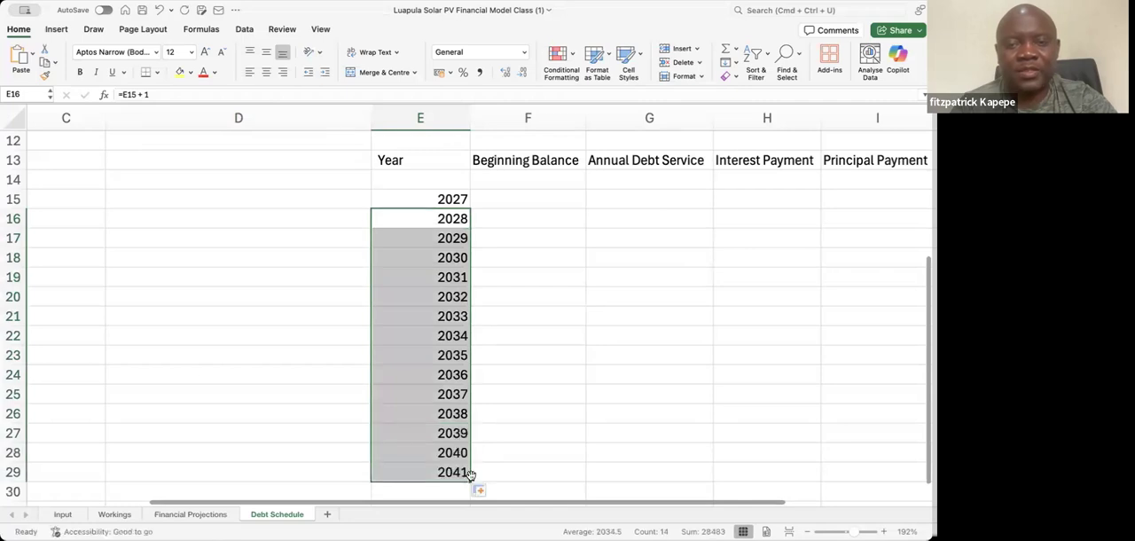
# Centre the years in E15:E29 horizontally
pyautogui.moveTo(448, 202); pyautogui.dragTo(447, 315)
pyautogui.hotkey('shift', 'Down')
pyautogui.hotkey('shift', 'Down')
pyautogui.hotkey('shift', 'Down')
pyautogui.hotkey('shift', 'Down')
pyautogui.hotkey('shift', 'Down')
pyautogui.hotkey('shift', 'Down')
pyautogui.hotkey('shift', 'Down')
pyautogui.hotkey('shift', 'Down')
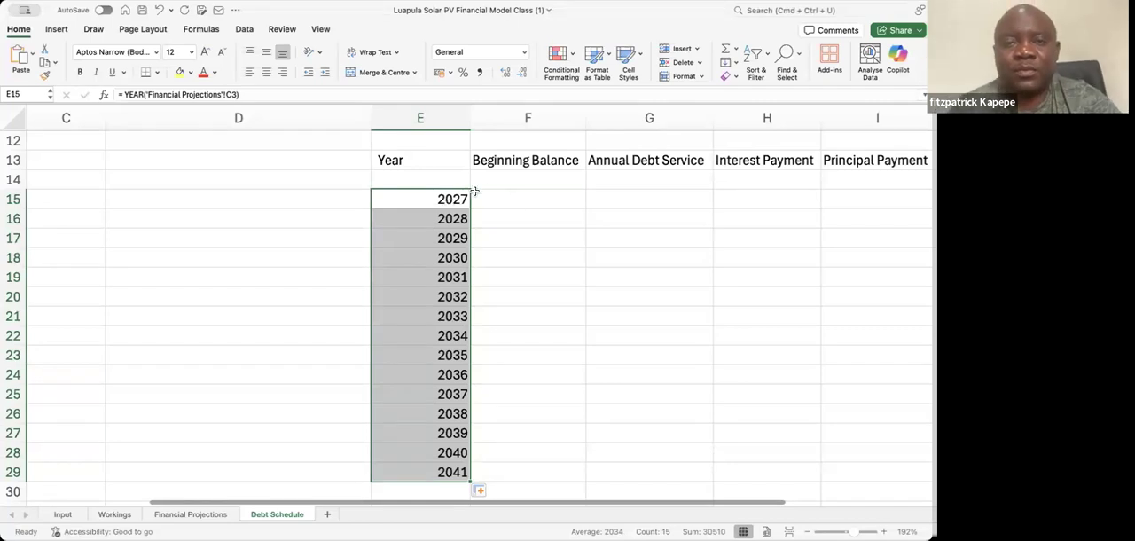
pyautogui.click(266, 74)
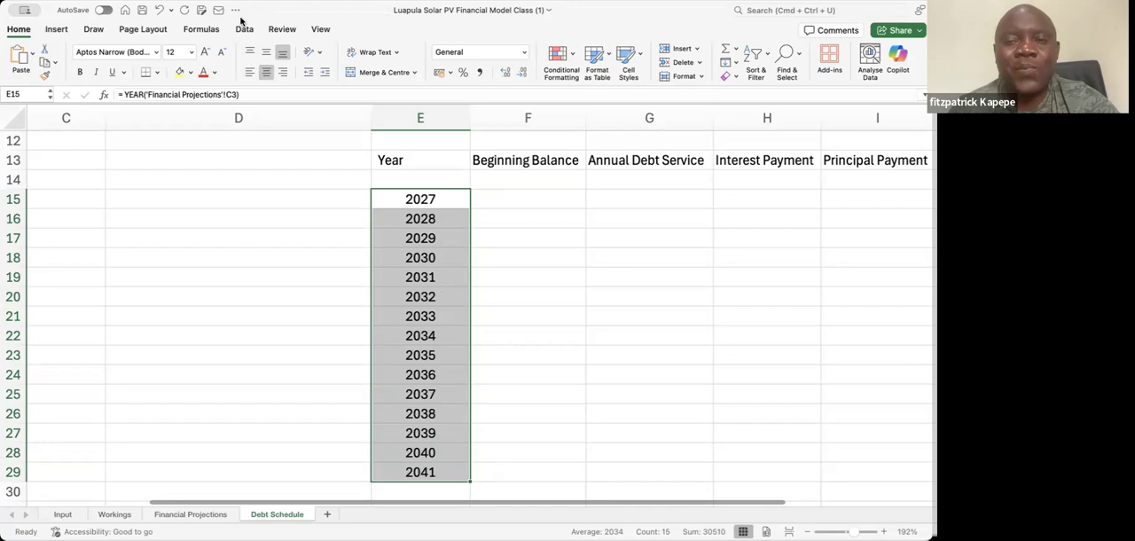
# Copy the format of the empty cell C14 onto E15 with Format Painter and centre E15 again
pyautogui.click(79, 180)
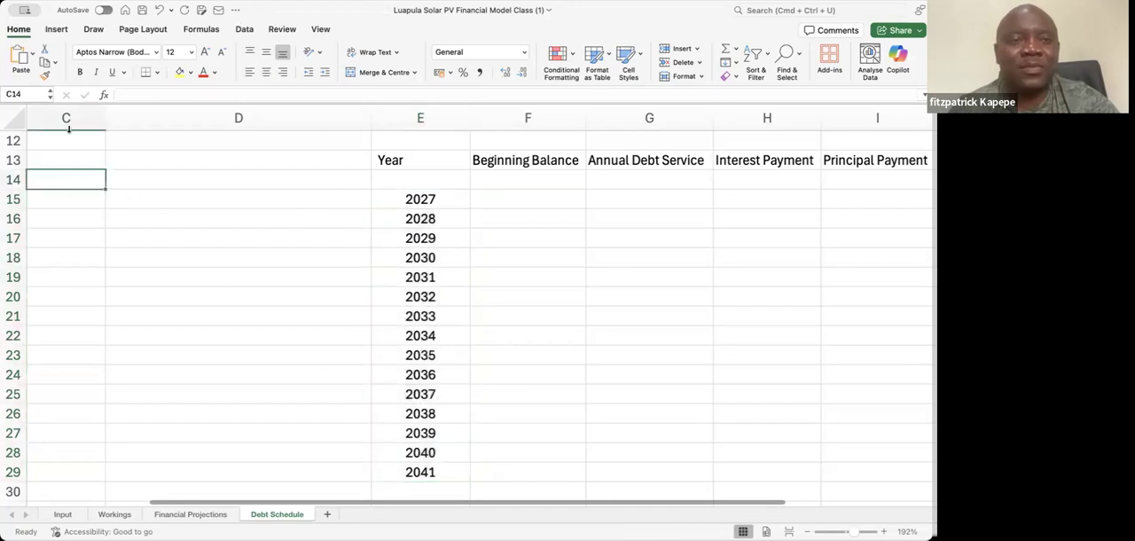
pyautogui.click(45, 78)
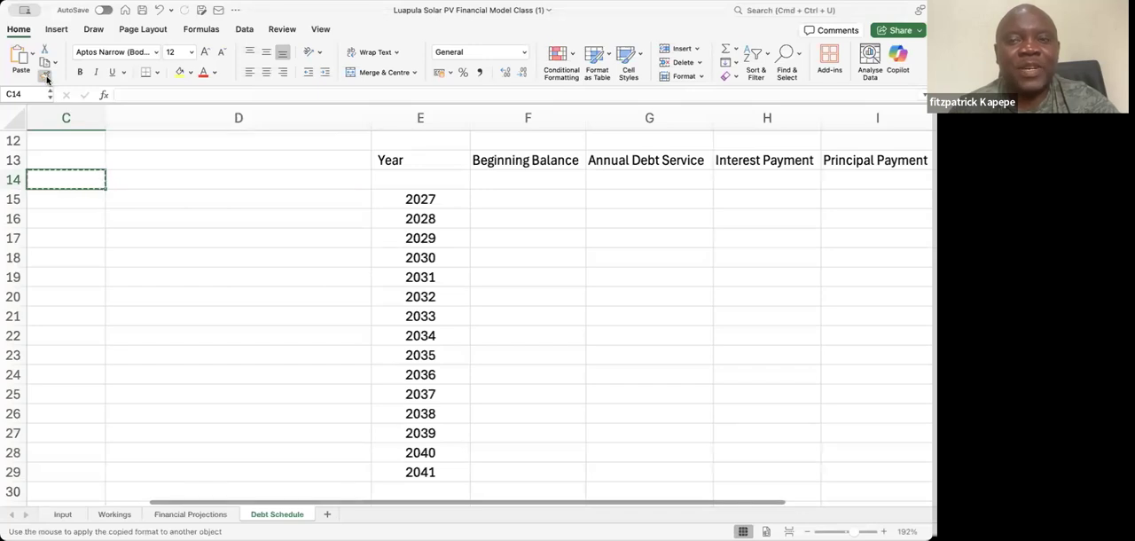
pyautogui.click(420, 198)
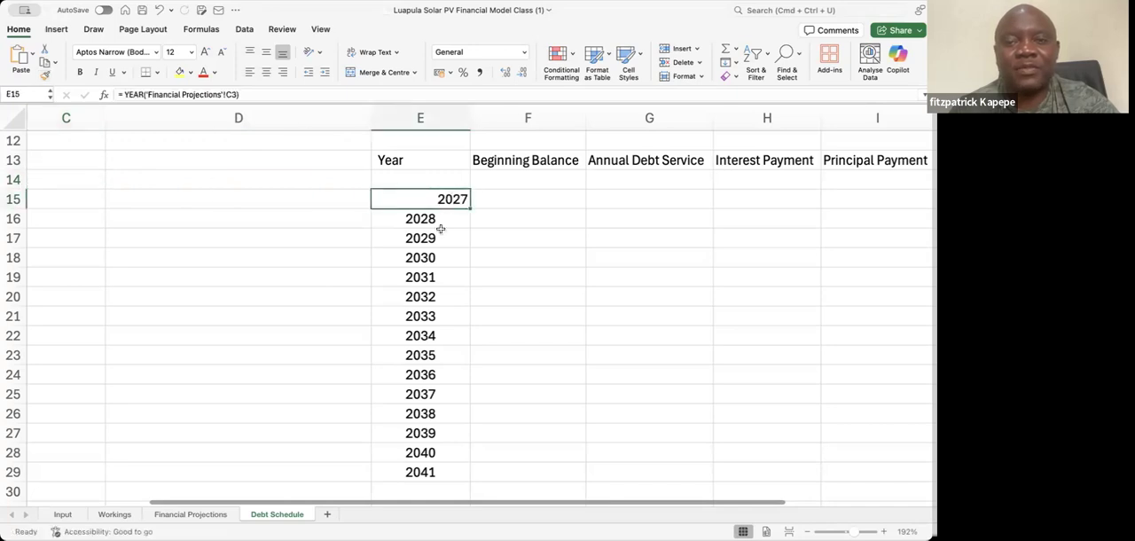
pyautogui.click(266, 73)
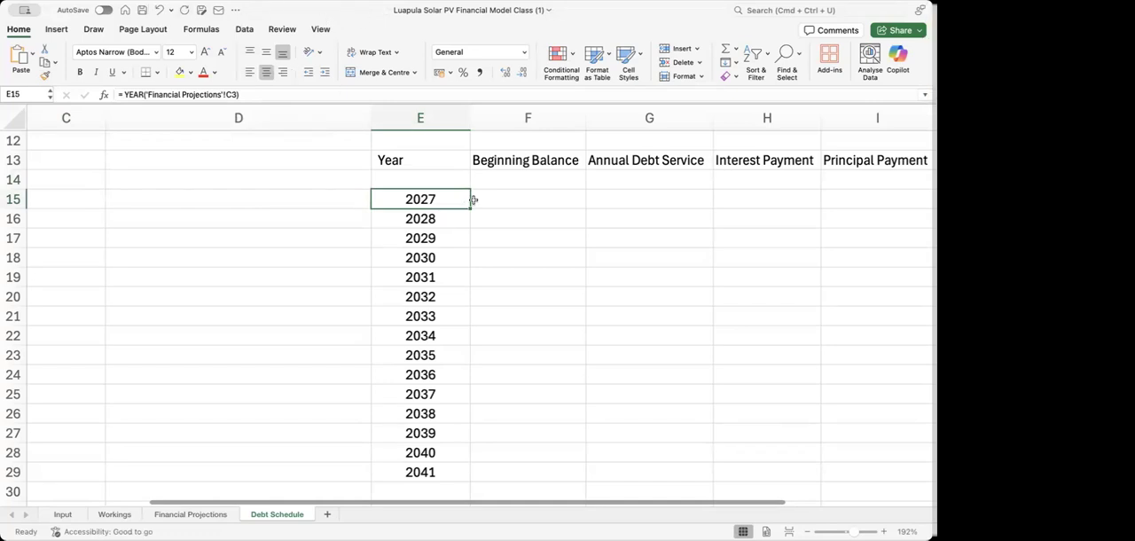
# Narrow the Year column E slightly and select the Annual Debt Service heading in G13
pyautogui.click(214, 184)
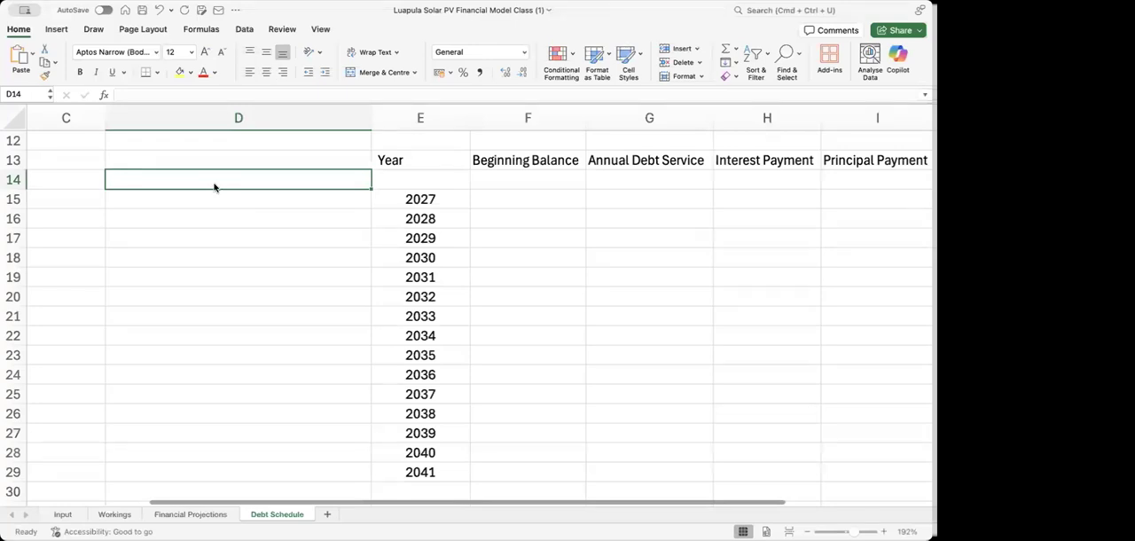
pyautogui.click(252, 164)
pyautogui.press('Right')
pyautogui.press('Right')
pyautogui.press('Right')
pyautogui.press('Right')
pyautogui.press('Right')
pyautogui.press('Right')
pyautogui.press('Right')
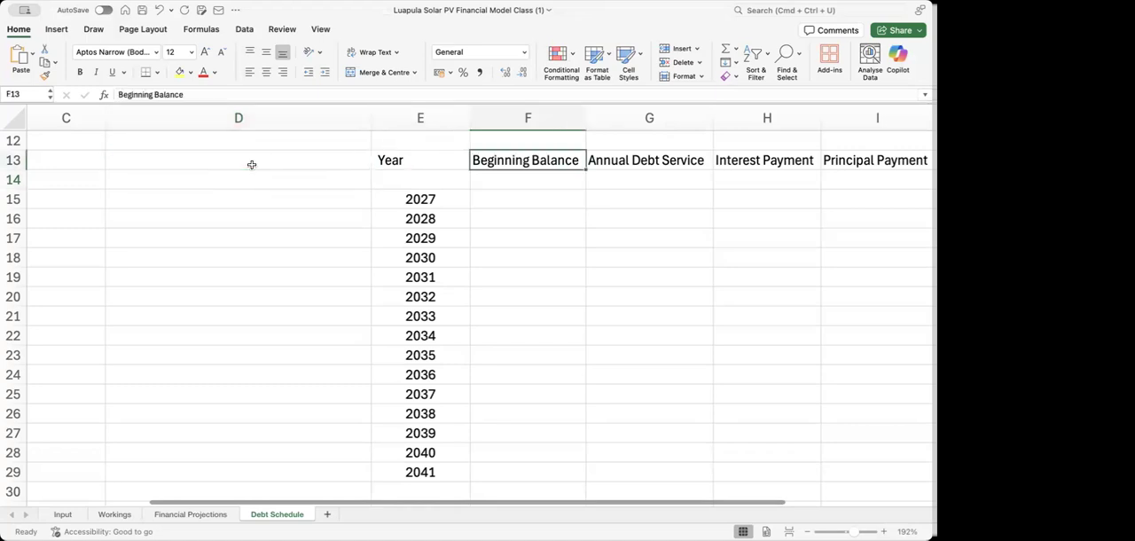
pyautogui.press('Left')
pyautogui.press('Left')
pyautogui.press('Left')
pyautogui.press('Left')
pyautogui.press('Left')
pyautogui.press('Left')
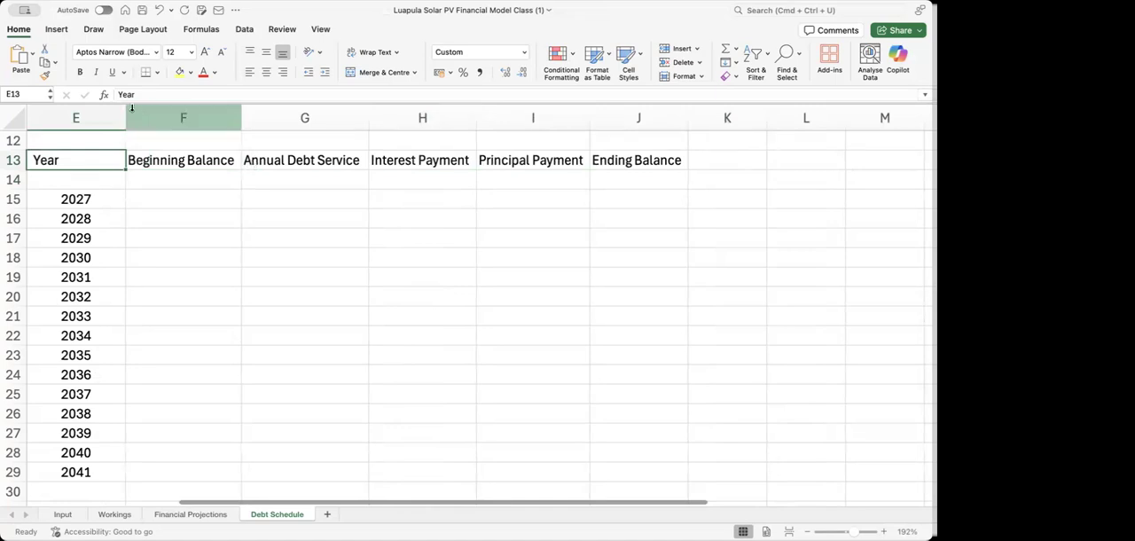
pyautogui.moveTo(128, 108); pyautogui.dragTo(119, 108)
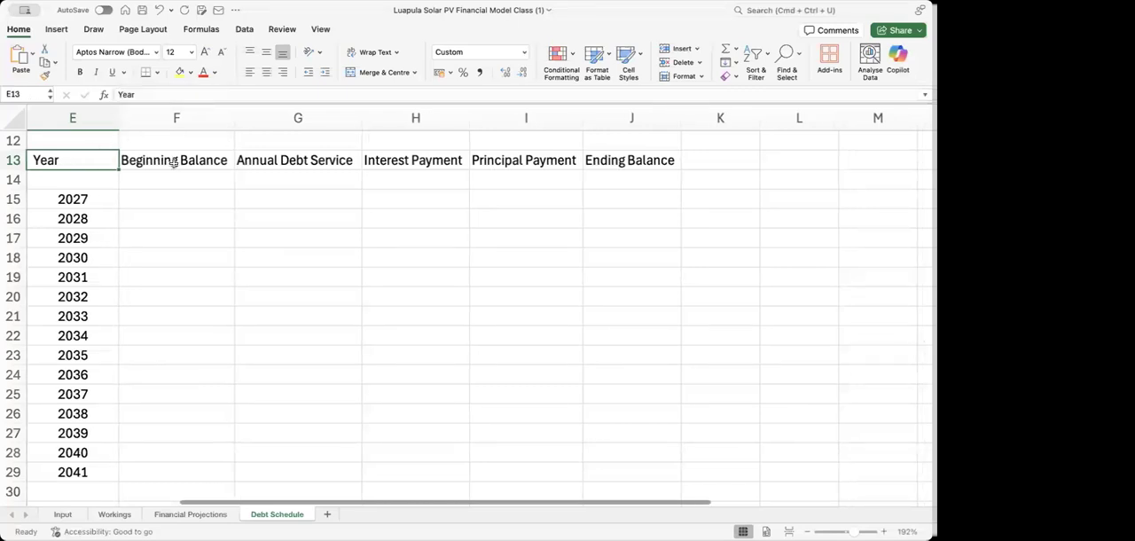
pyautogui.click(300, 156)
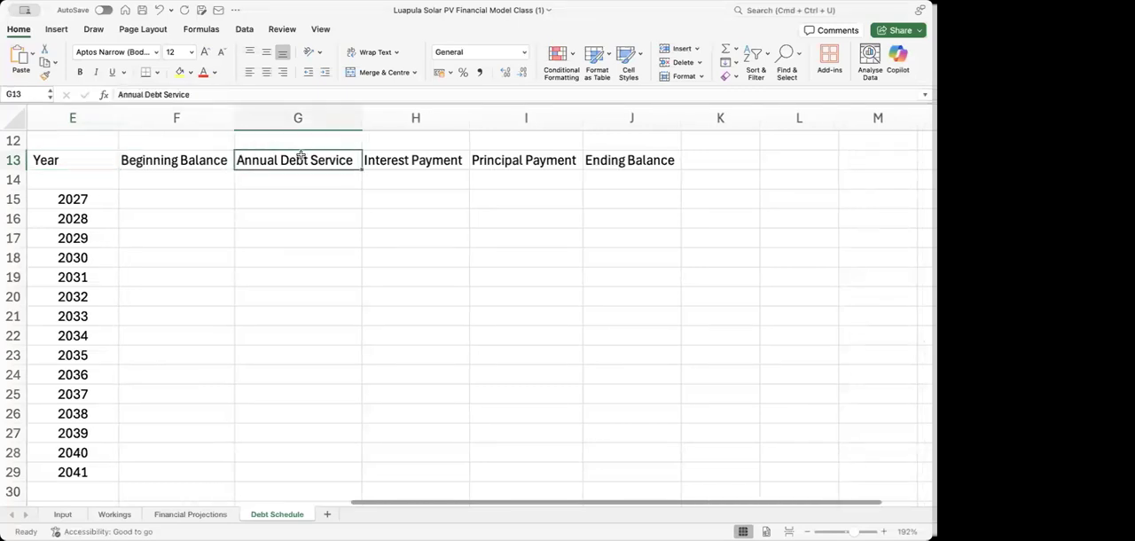
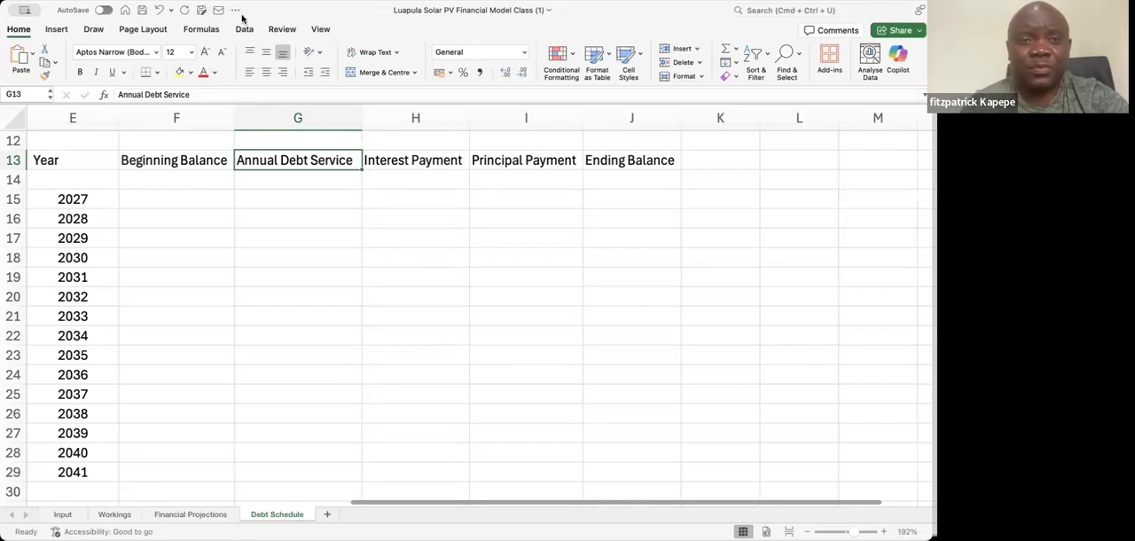
# Enter the symbol P in F31 and r in F32, below the yearly rows of the debt schedule
pyautogui.click(166, 135)
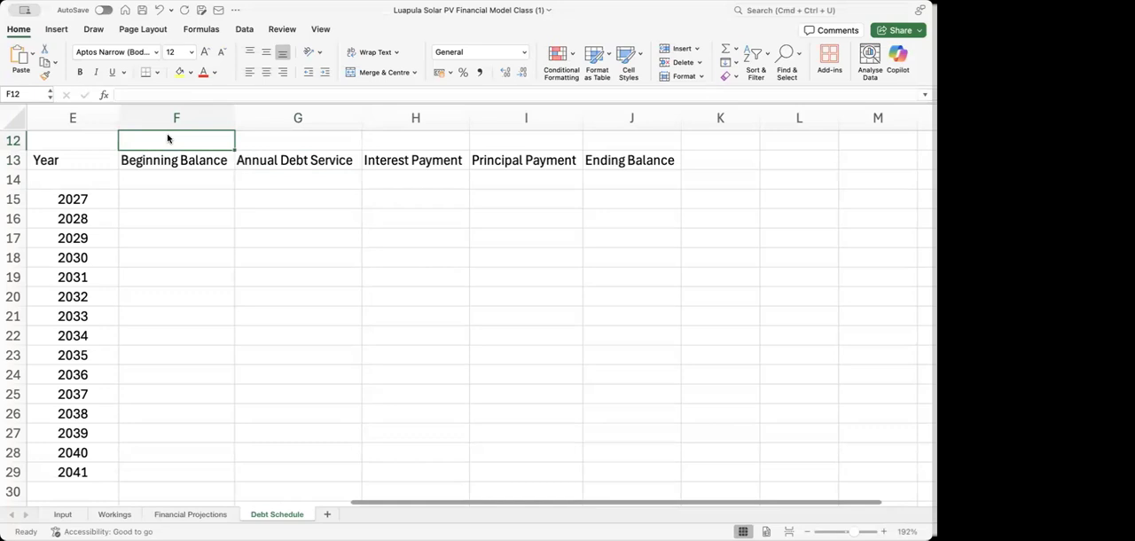
pyautogui.click(184, 206)
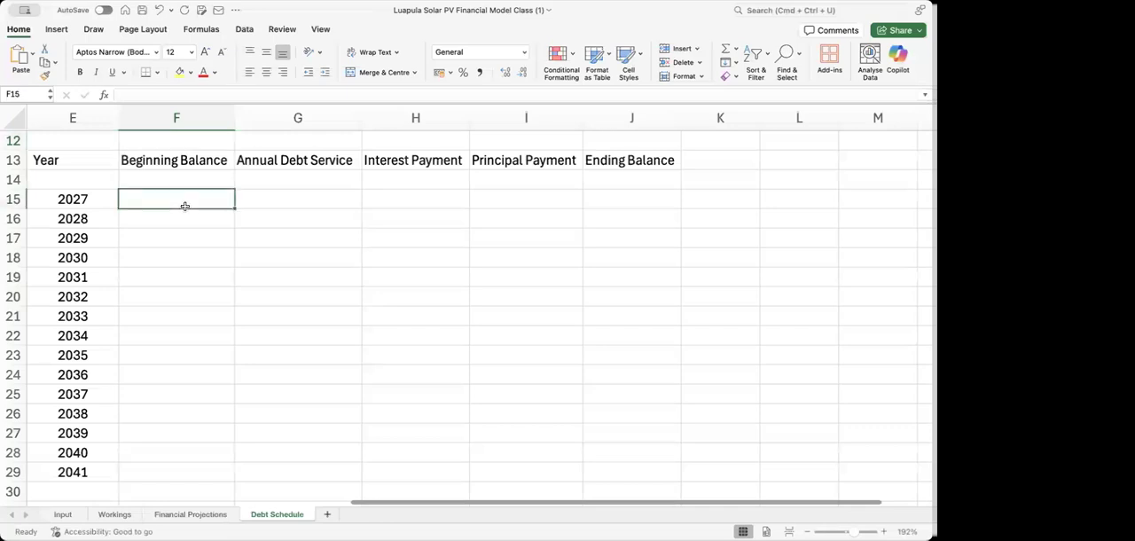
pyautogui.press('Down')
pyautogui.press('Down')
pyautogui.press('Down')
pyautogui.press('Down')
pyautogui.press('Down')
pyautogui.press('Down')
pyautogui.press('Down')
pyautogui.press('Down')
pyautogui.press('Down')
pyautogui.press('Down')
pyautogui.press('Down')
pyautogui.press('Down')
pyautogui.press('Down')
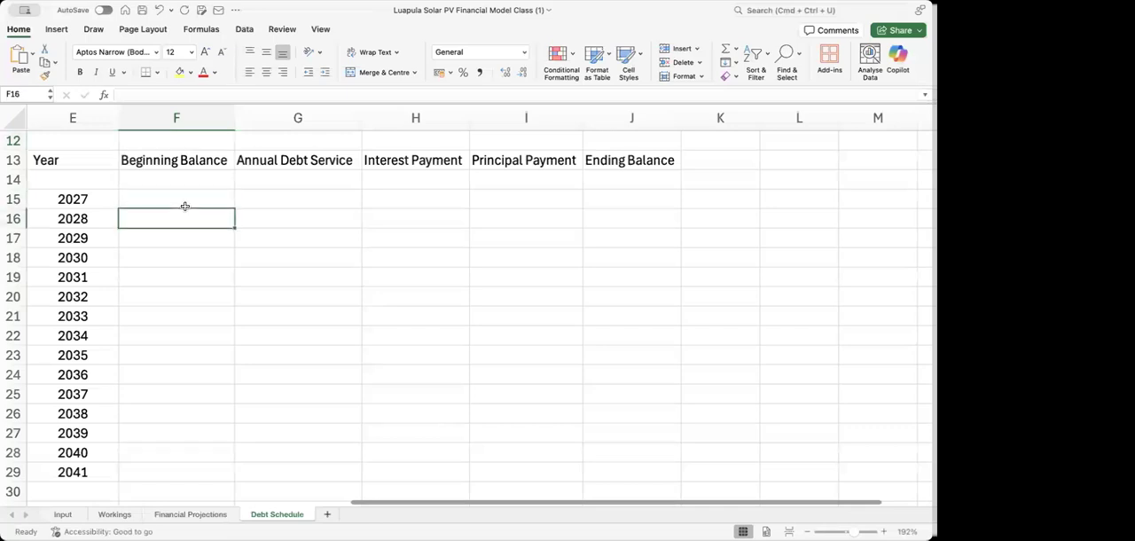
pyautogui.press('Down')
pyautogui.press('Down')
pyautogui.press('Down')
pyautogui.press('Down')
pyautogui.press('Down')
pyautogui.press('Down')
pyautogui.press('Down')
pyautogui.press('Down')
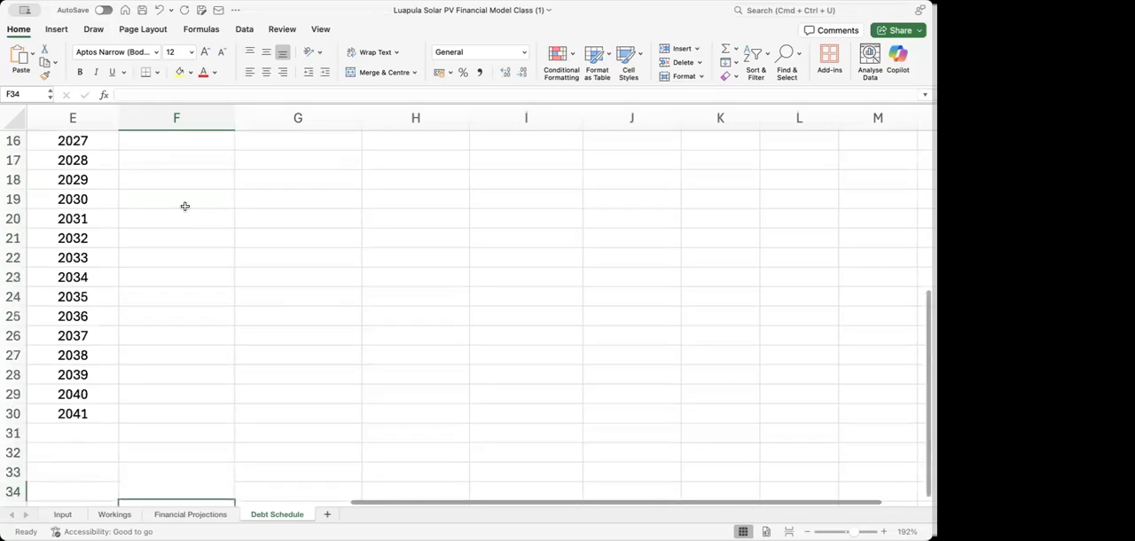
pyautogui.press('Up')
pyautogui.press('Up')
pyautogui.press('Up')
pyautogui.press('Up')
pyautogui.press('Up')
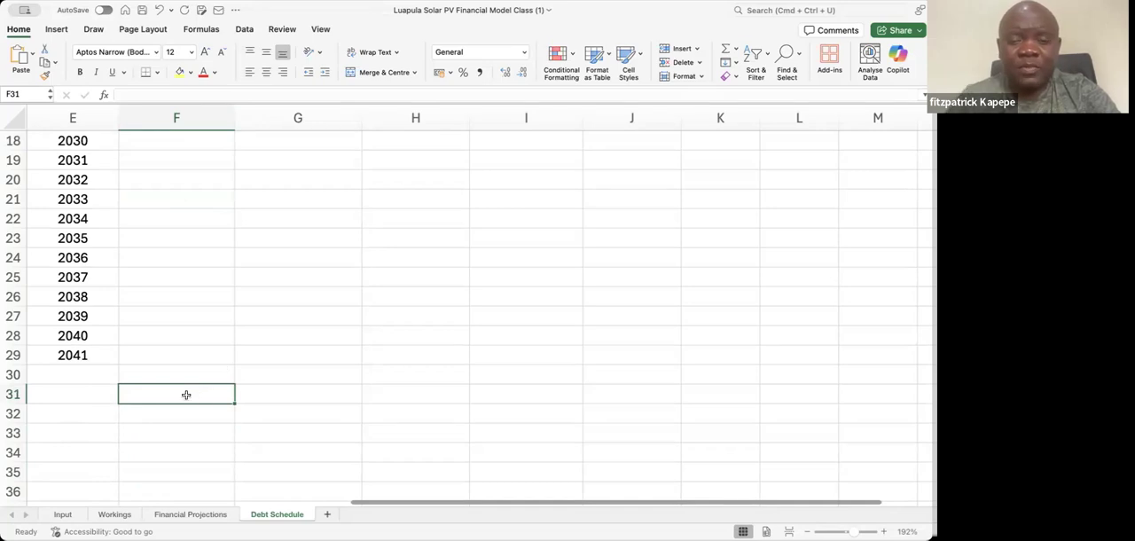
pyautogui.write('P')
pyautogui.press('Return')
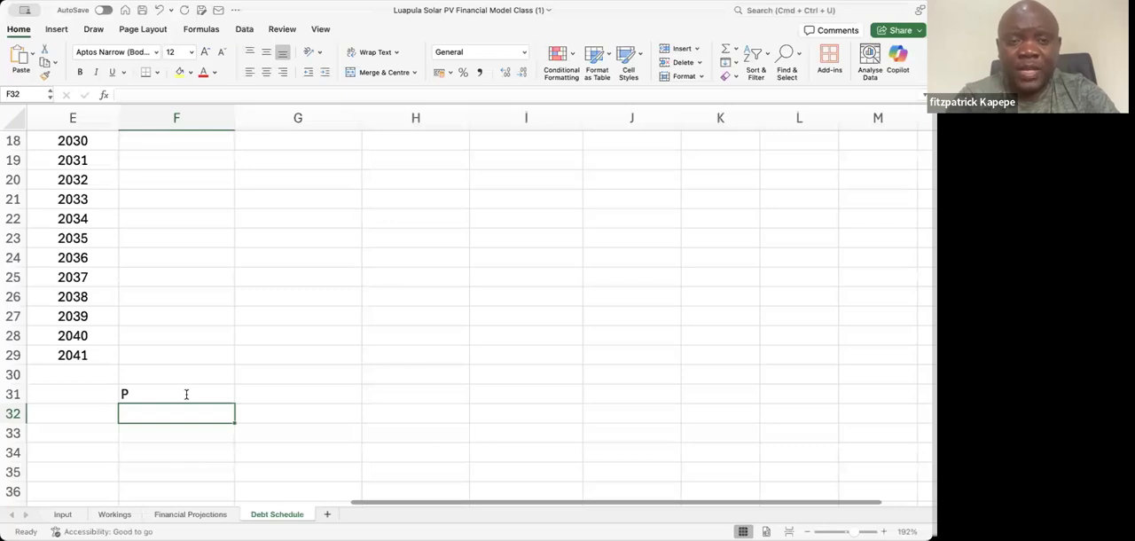
pyautogui.write('r')
# Describe the two symbols by entering Principal in G31 and Rate in G32
pyautogui.press('Up')
pyautogui.press('Right')
pyautogui.write('Principal')
pyautogui.press('Return')
pyautogui.write('Rate')
pyautogui.press('Left')
pyautogui.press('Left')
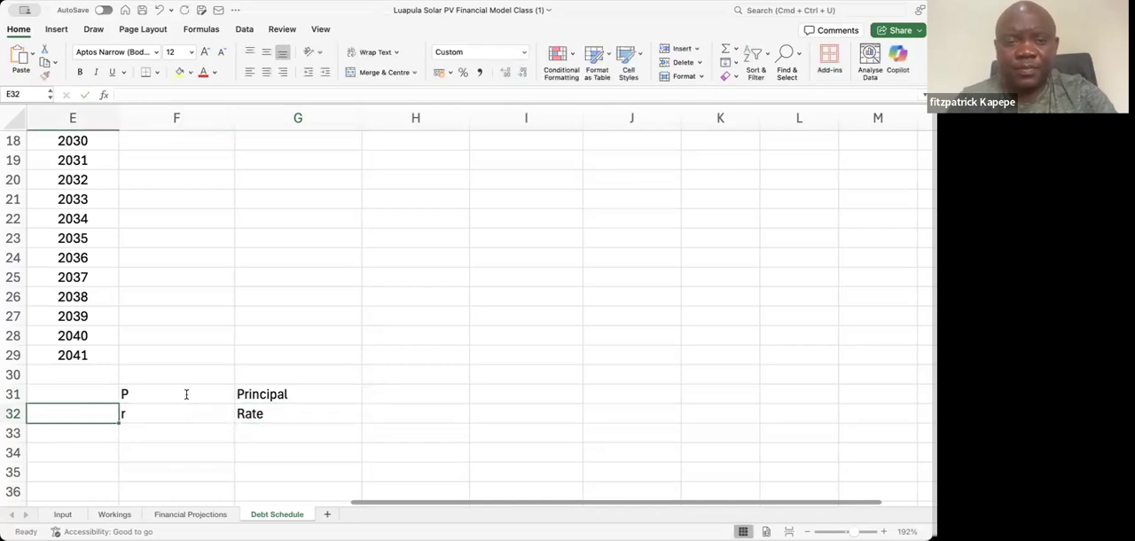
# Add the symbol n in F33 with the description Loan Tenor in G33
pyautogui.press('Right')
pyautogui.press('Down')
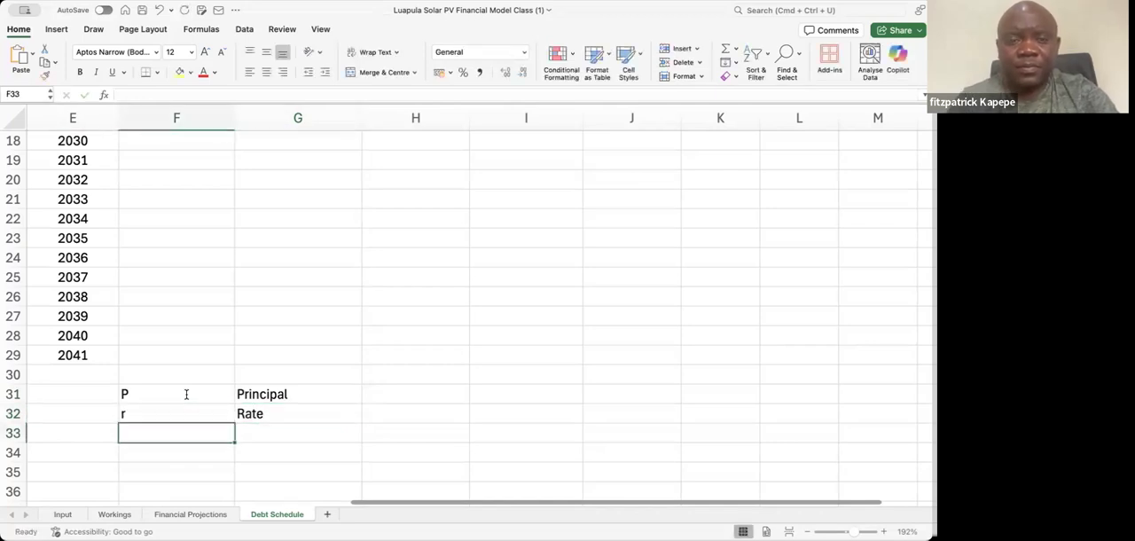
pyautogui.write('n')
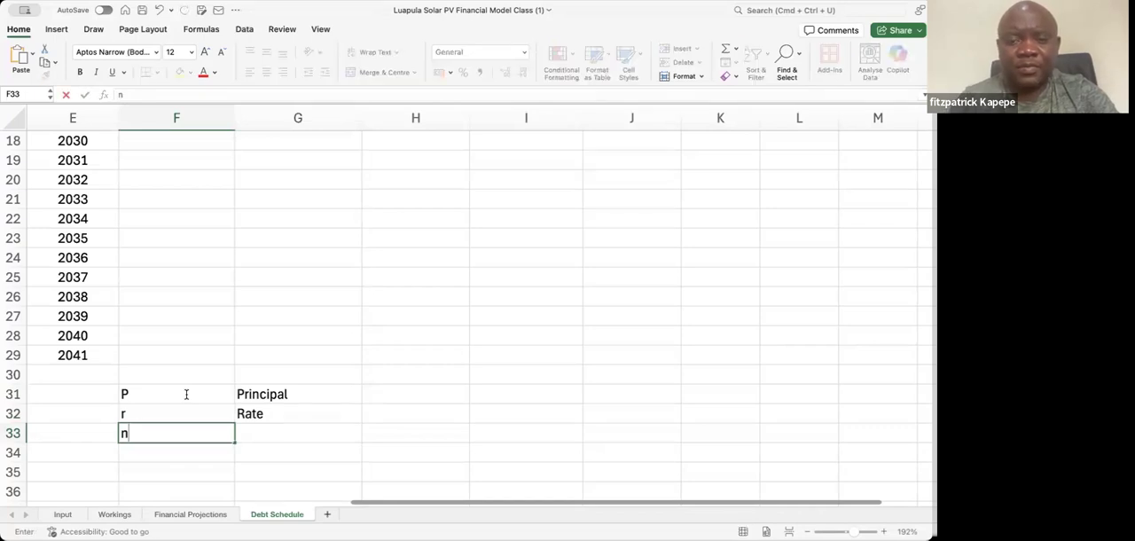
pyautogui.press('Tab')
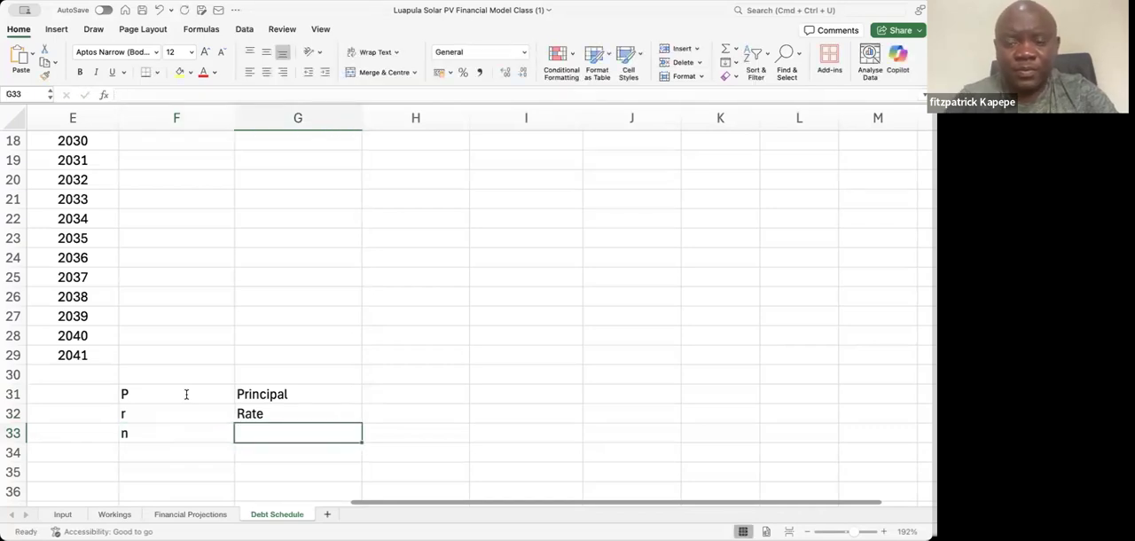
pyautogui.write('Loan')
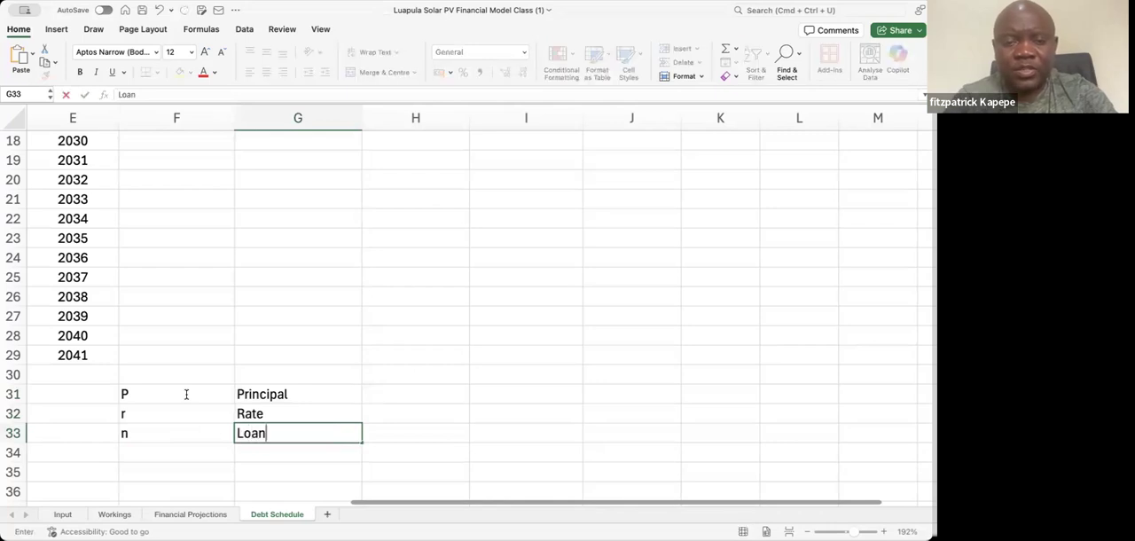
pyautogui.write(' Tenor')
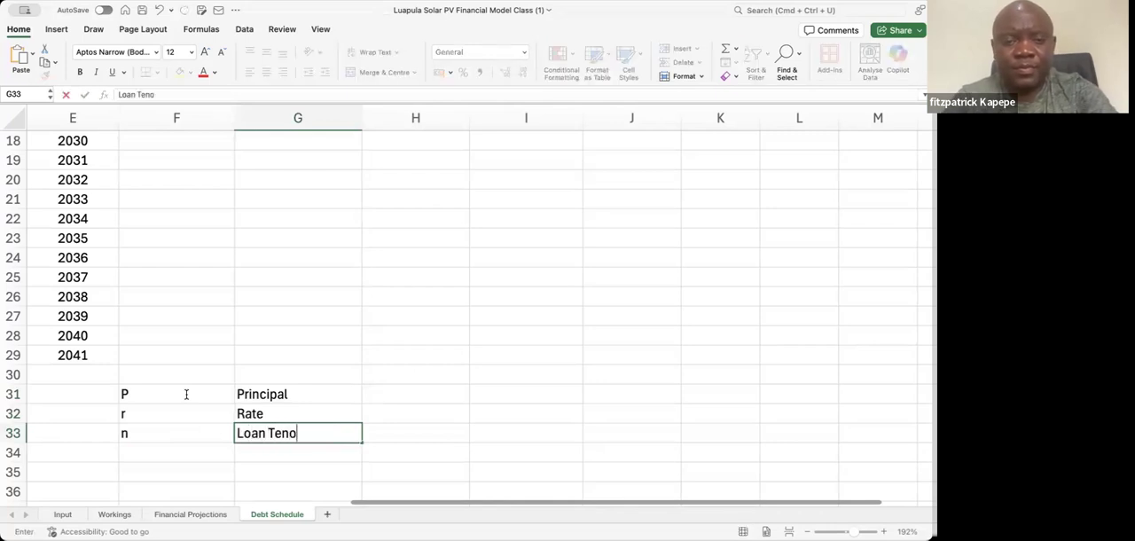
pyautogui.press('Up')
pyautogui.press('Up')
pyautogui.press('Right')
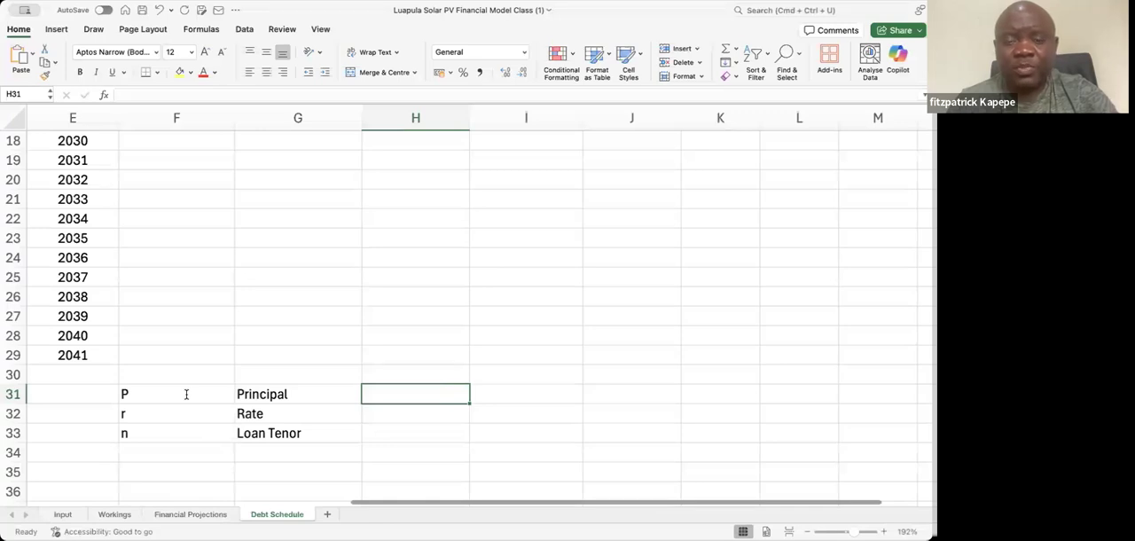
pyautogui.press('Down')
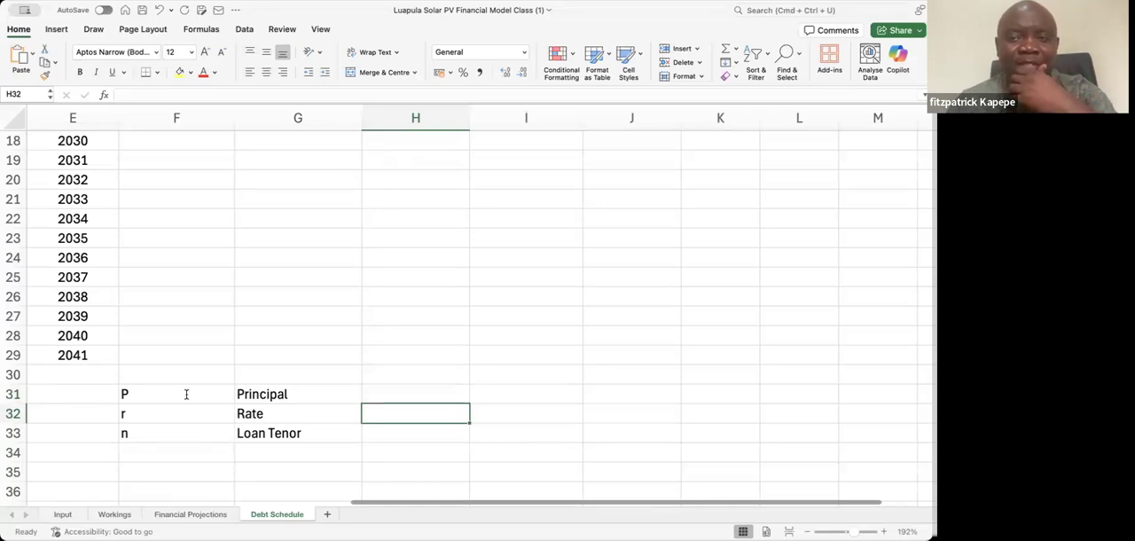
pyautogui.press('Down')
pyautogui.press('Down')
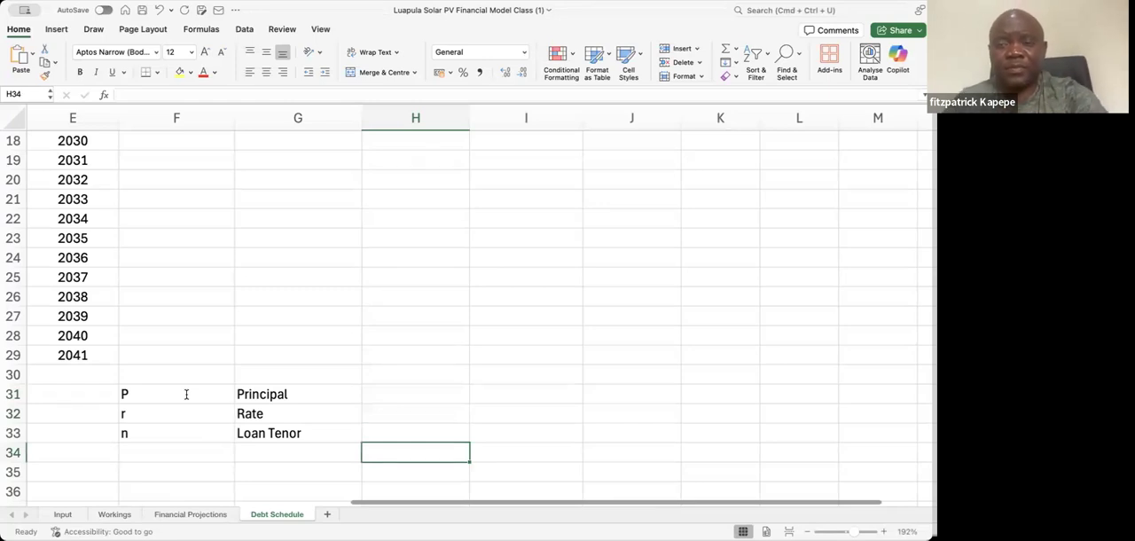
pyautogui.press('Down')
pyautogui.press('Down')
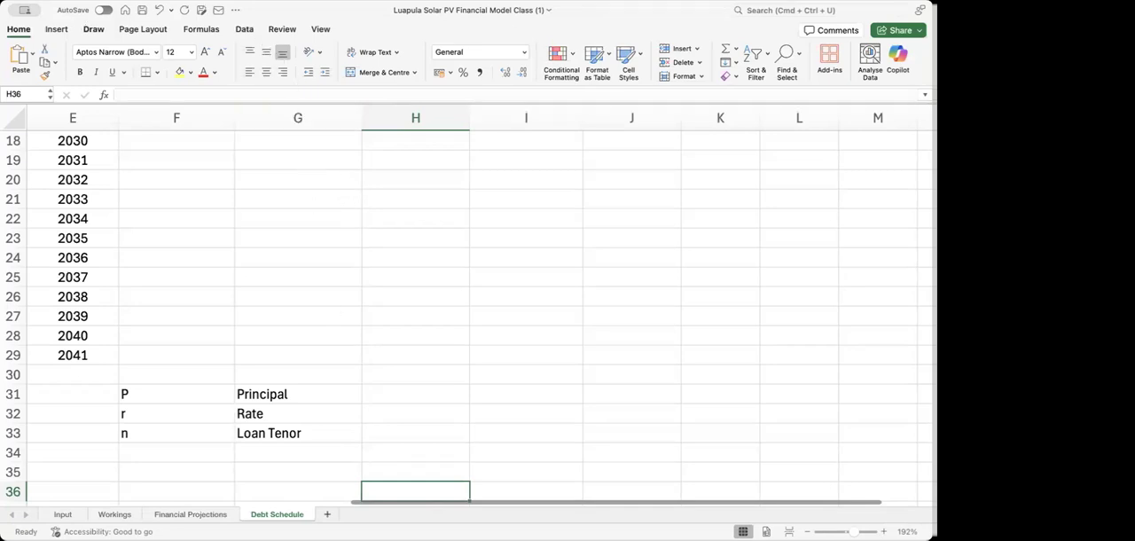
pyautogui.click(327, 392)
pyautogui.press('Return')
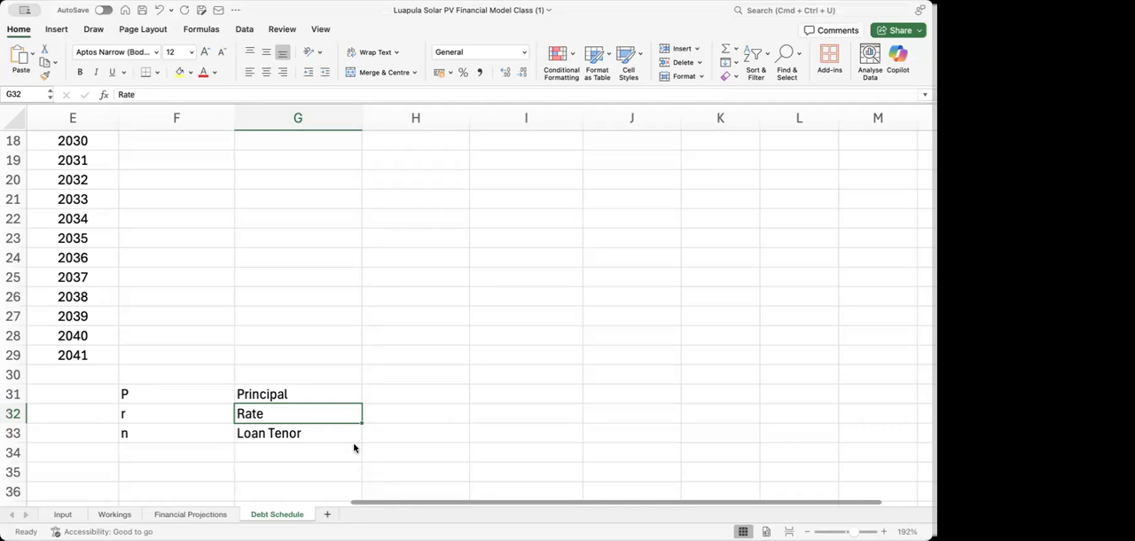
pyautogui.click(421, 391)
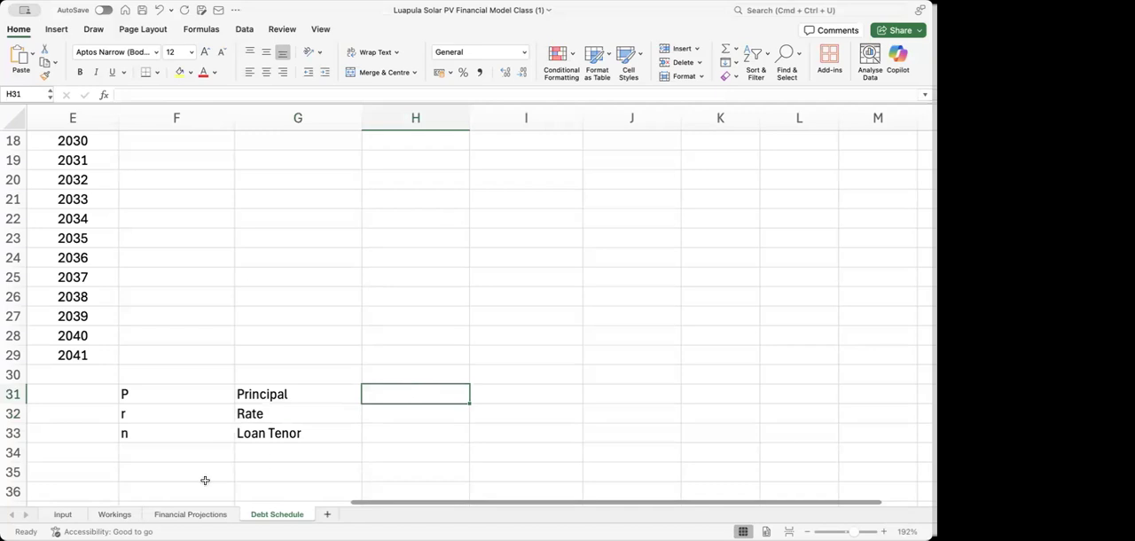
# Enter the label Debt Service in F35, below the symbol definitions
pyautogui.click(165, 470)
pyautogui.write('D')
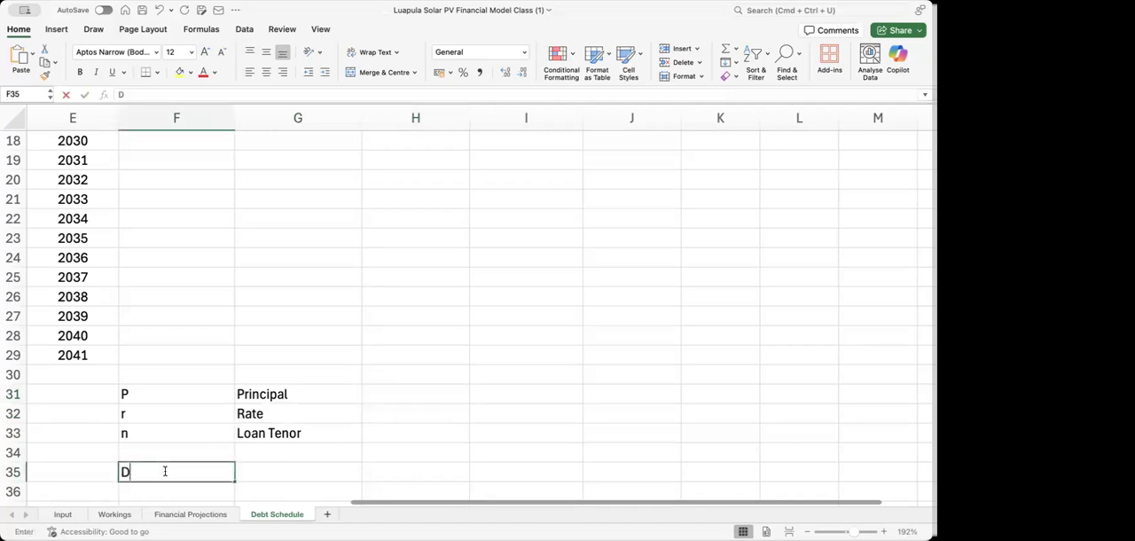
pyautogui.write('ebt Service')
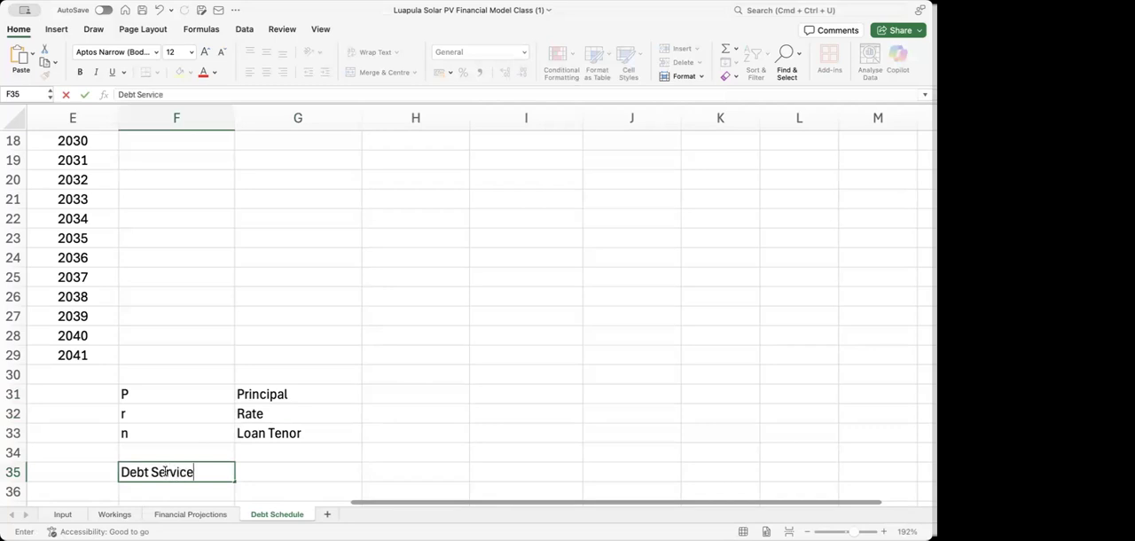
pyautogui.press('Tab')
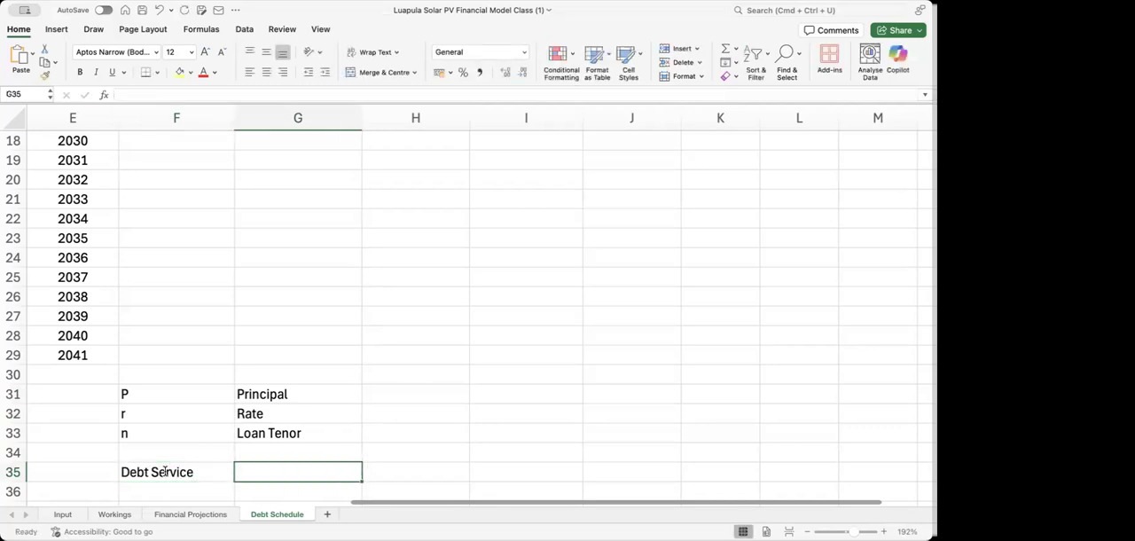
# Write the debt service formula's numerator as literal text in G35: "= Principal X (rate X ( 1 + Rate)^n"
pyautogui.write("'= Principal")
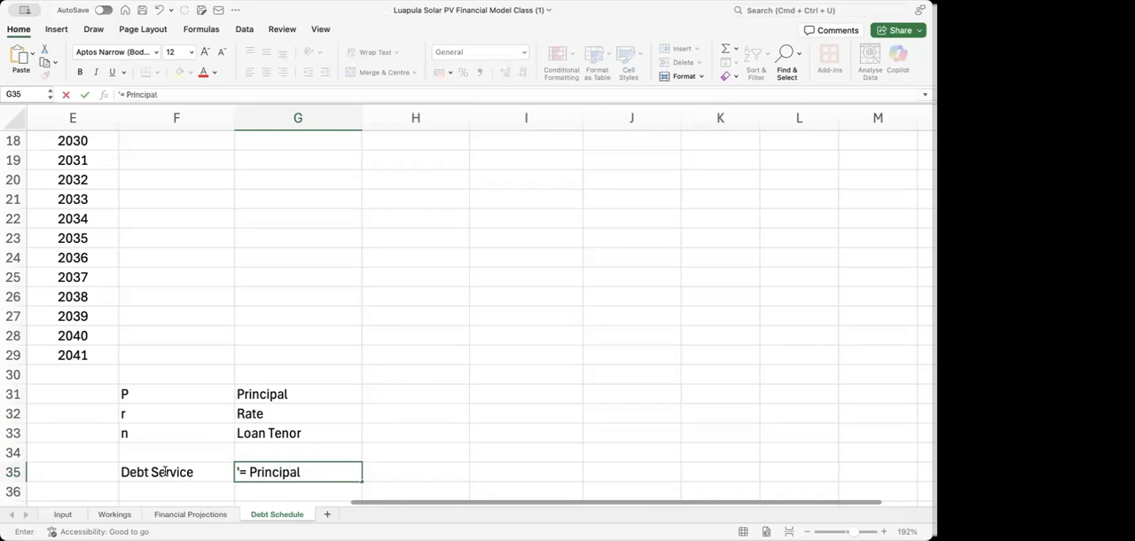
pyautogui.write(' X (rate')
pyautogui.write('X ( 1 +')
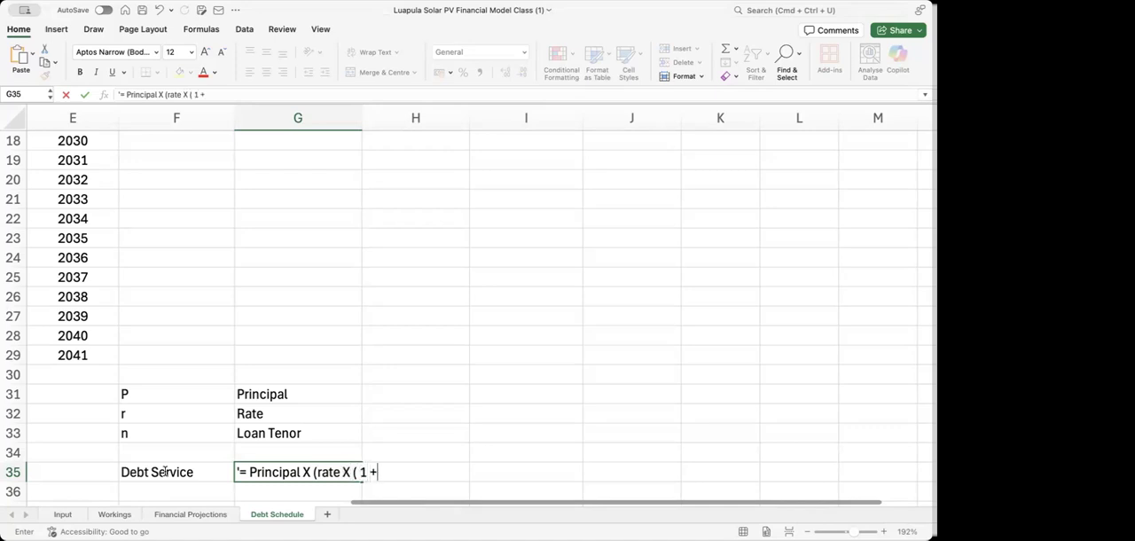
pyautogui.write(' Rate)^n')
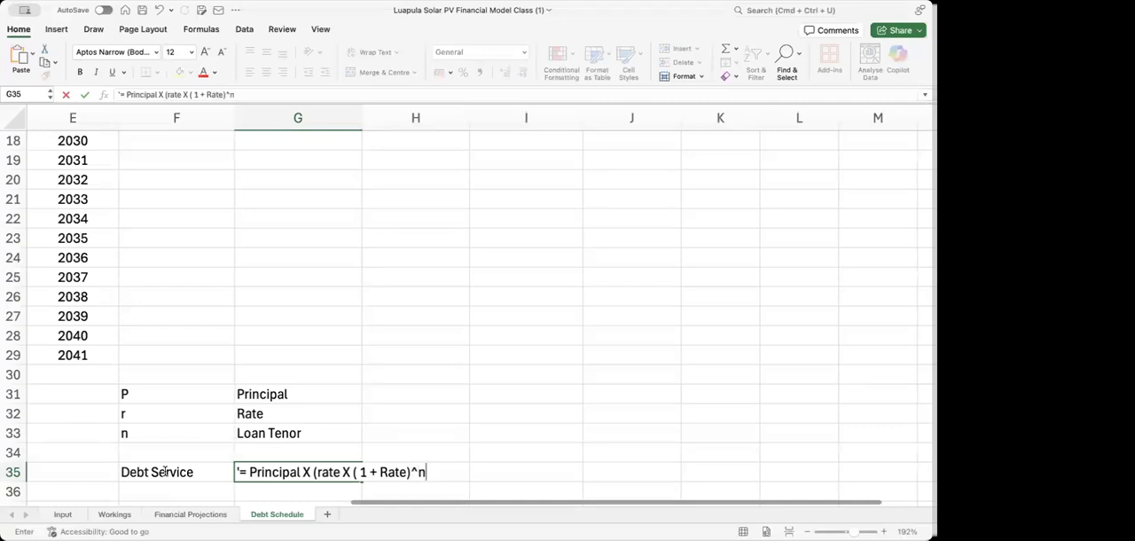
# Format the exponent n at the end of the G35 formula text as superscript
pyautogui.moveTo(419, 472); pyautogui.dragTo(429, 473)
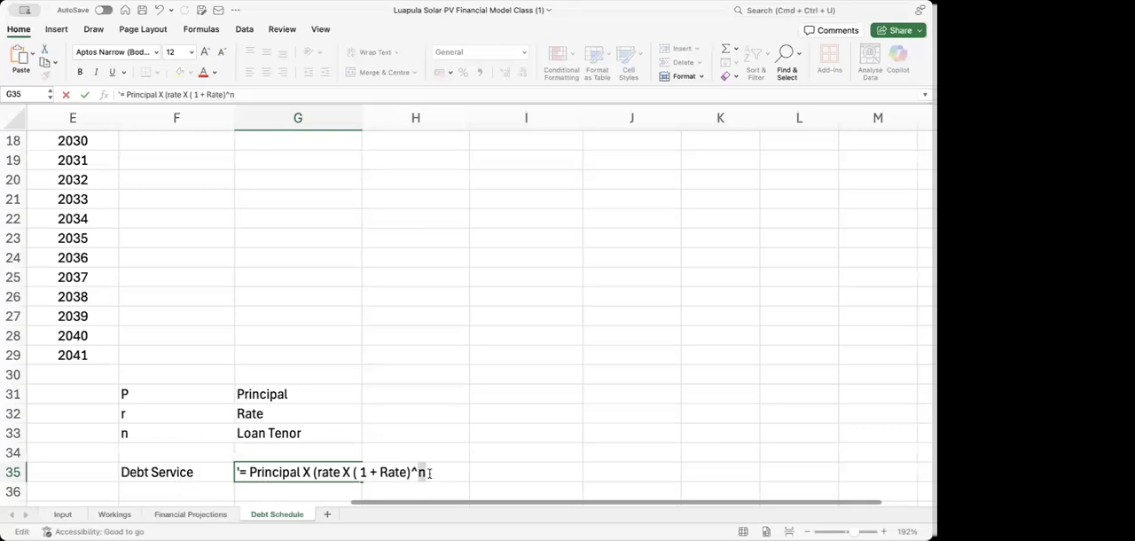
pyautogui.press('super+1')
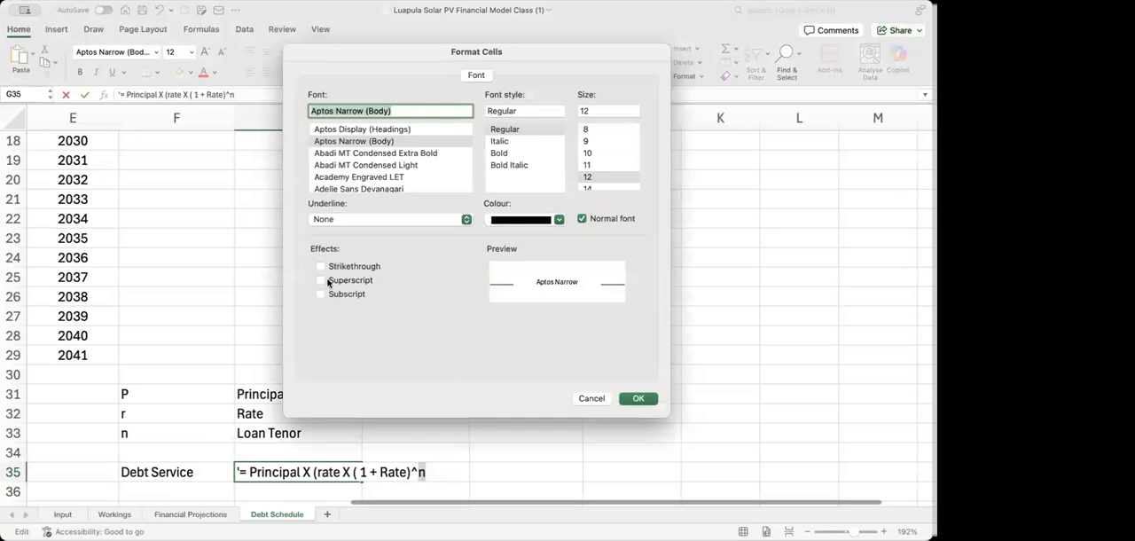
pyautogui.click(321, 280)
pyautogui.click(638, 399)
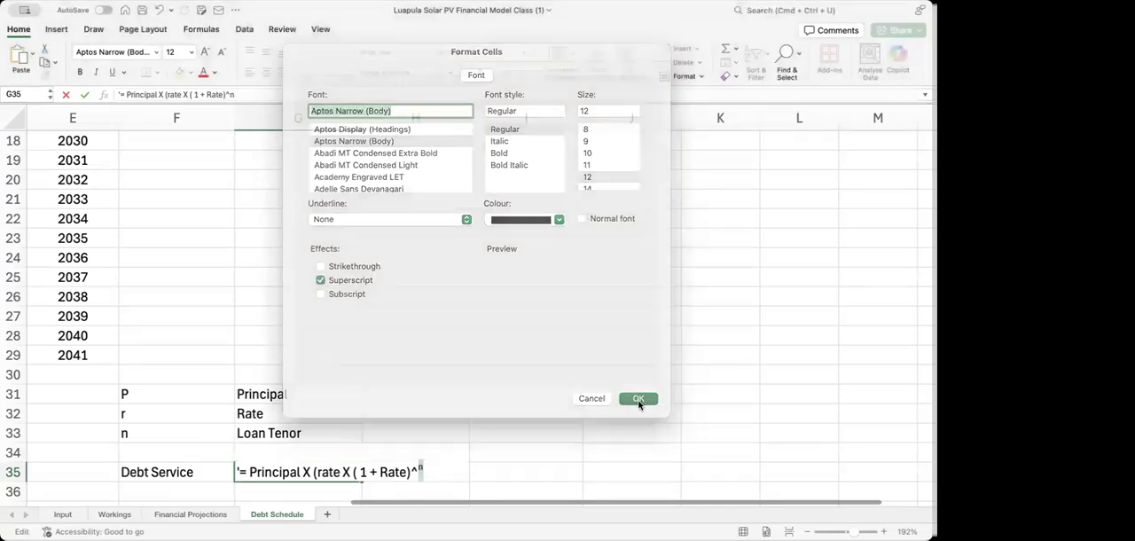
pyautogui.click(480, 473)
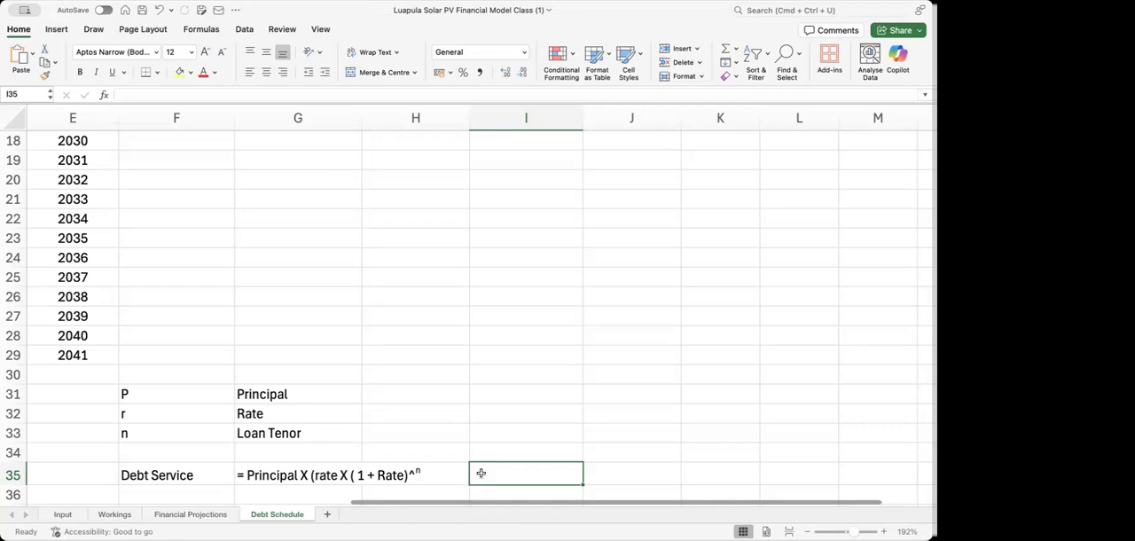
# Write the formula's remaining part as text in I35: "[1 + rate)^n - 1]"
pyautogui.write('(')
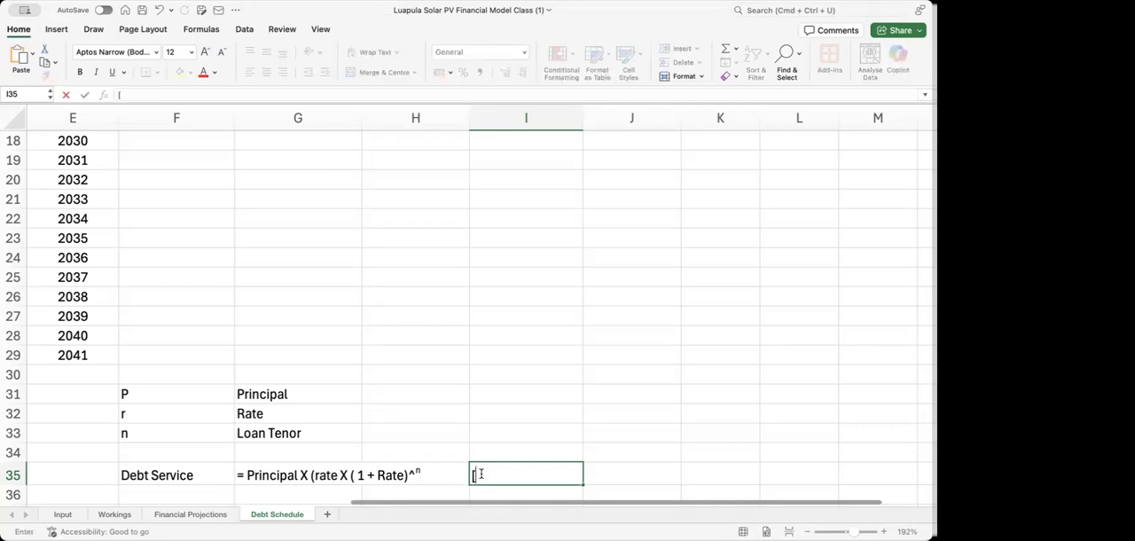
pyautogui.write('1 + rate)^n')
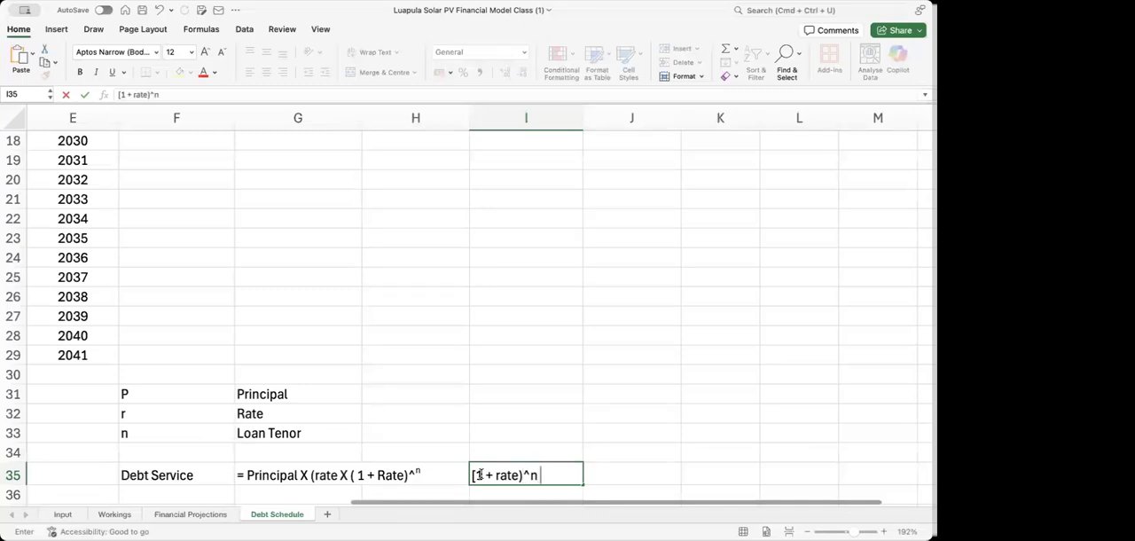
pyautogui.write(' - 1]')
# Format only the exponent n in the I35 text as superscript and commit the cell
pyautogui.click(536, 477)
pyautogui.doubleClick(534, 476)
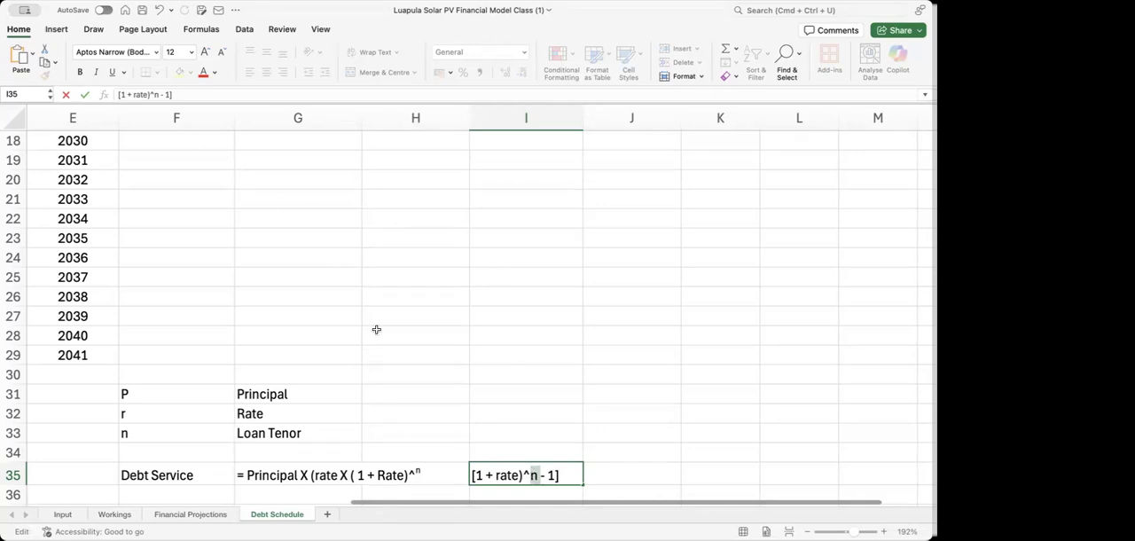
pyautogui.press('super+1')
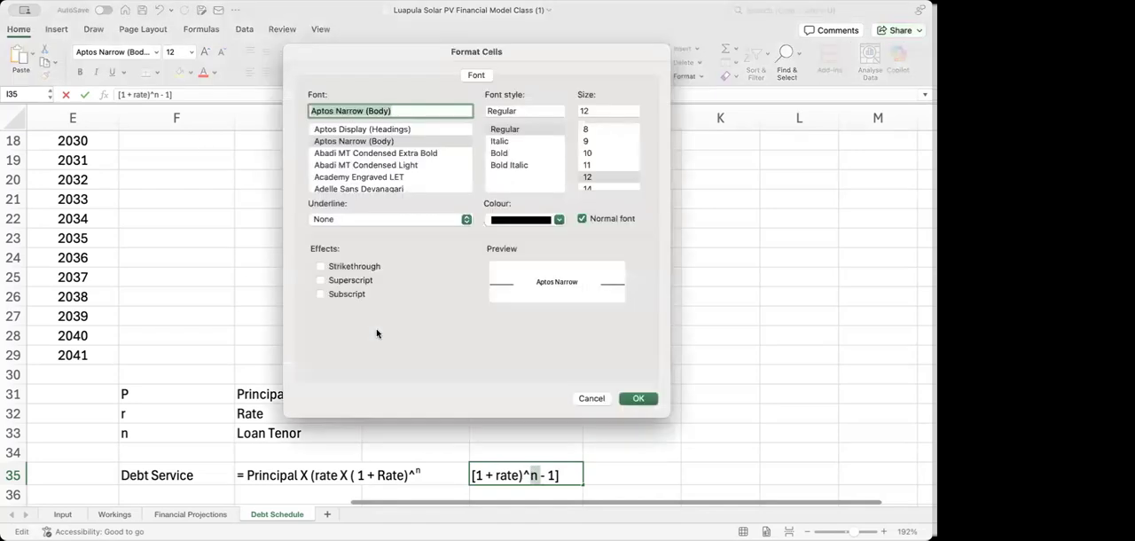
pyautogui.click(321, 280)
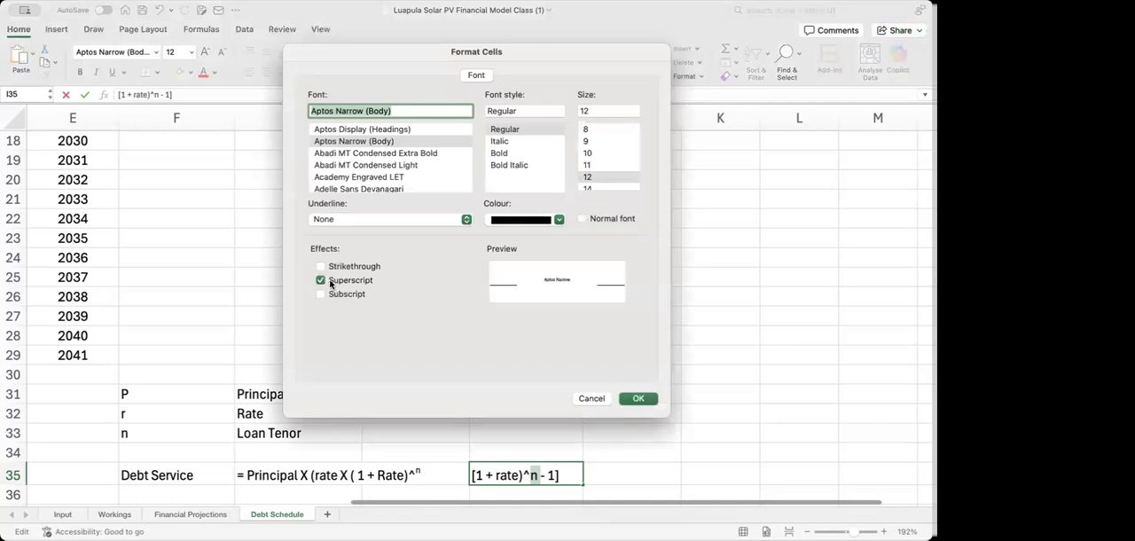
pyautogui.click(637, 400)
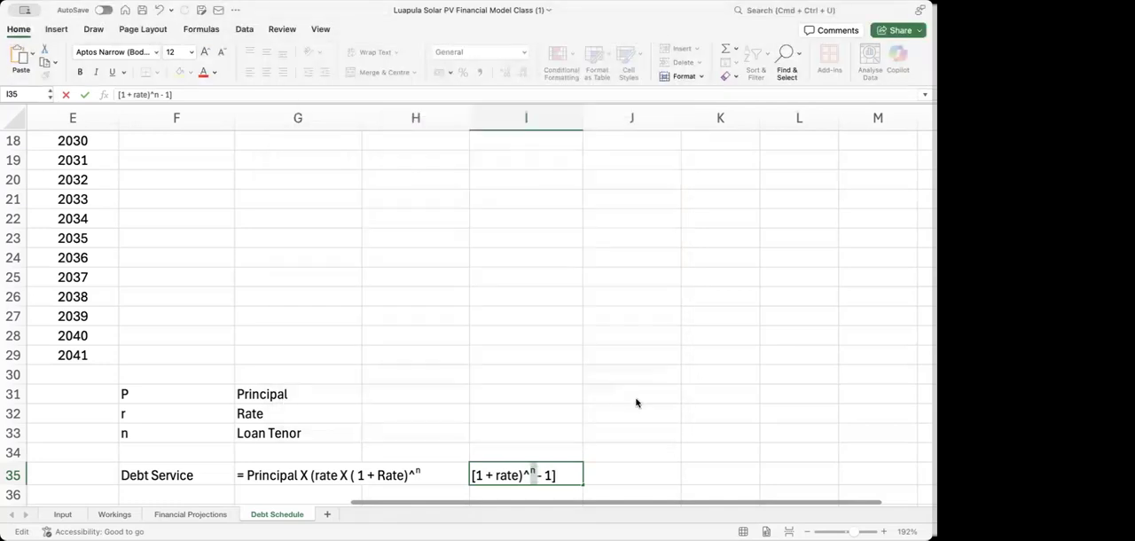
pyautogui.click(476, 400)
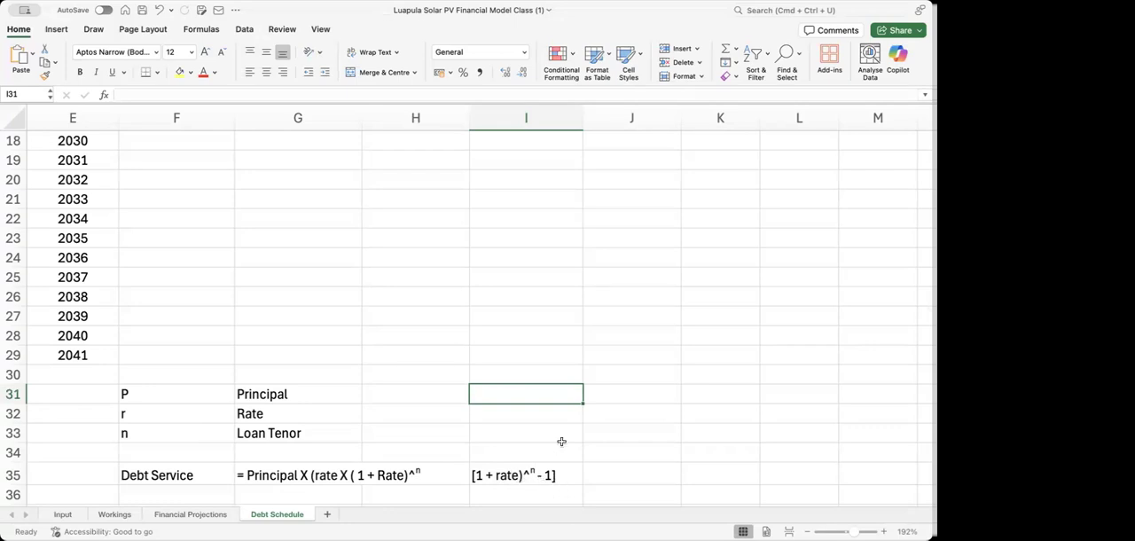
pyautogui.click(197, 349)
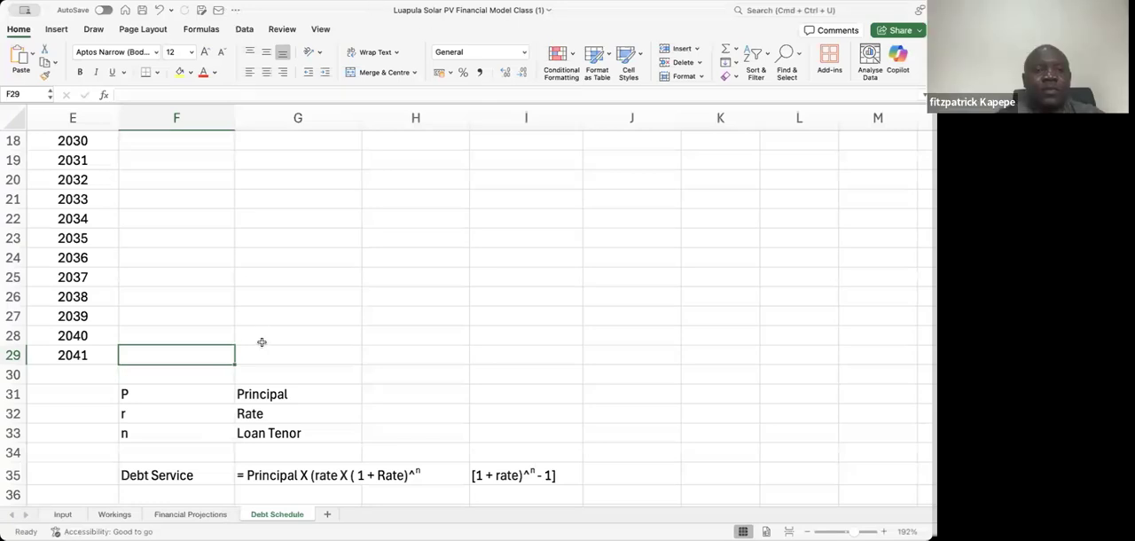
pyautogui.click(58, 392)
pyautogui.click(12, 393)
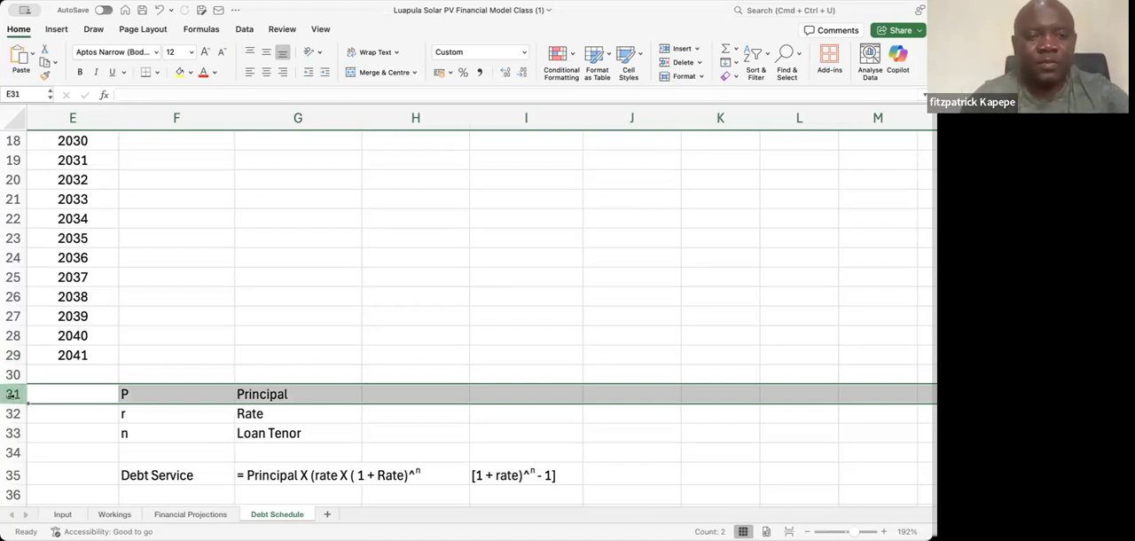
# Label cell F38, below the debt service formula, as "Step 1"
pyautogui.click(184, 380)
pyautogui.press('Down')
pyautogui.press('Down')
pyautogui.press('Down')
pyautogui.press('Down')
pyautogui.press('Down')
pyautogui.press('Down')
pyautogui.press('Down')
pyautogui.press('Down')
pyautogui.press('Down')
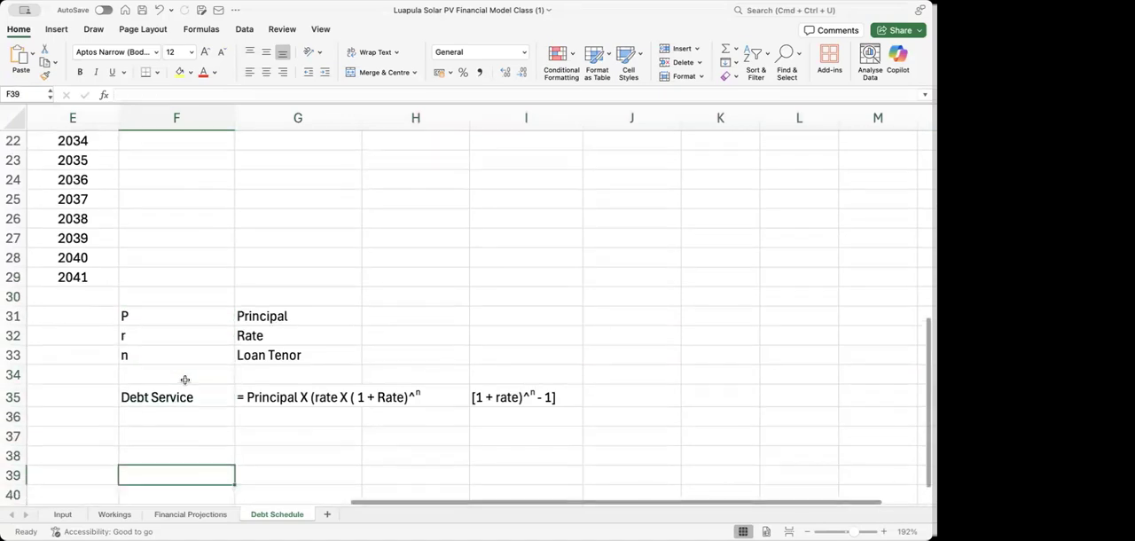
pyautogui.press('Up')
pyautogui.press('Up')
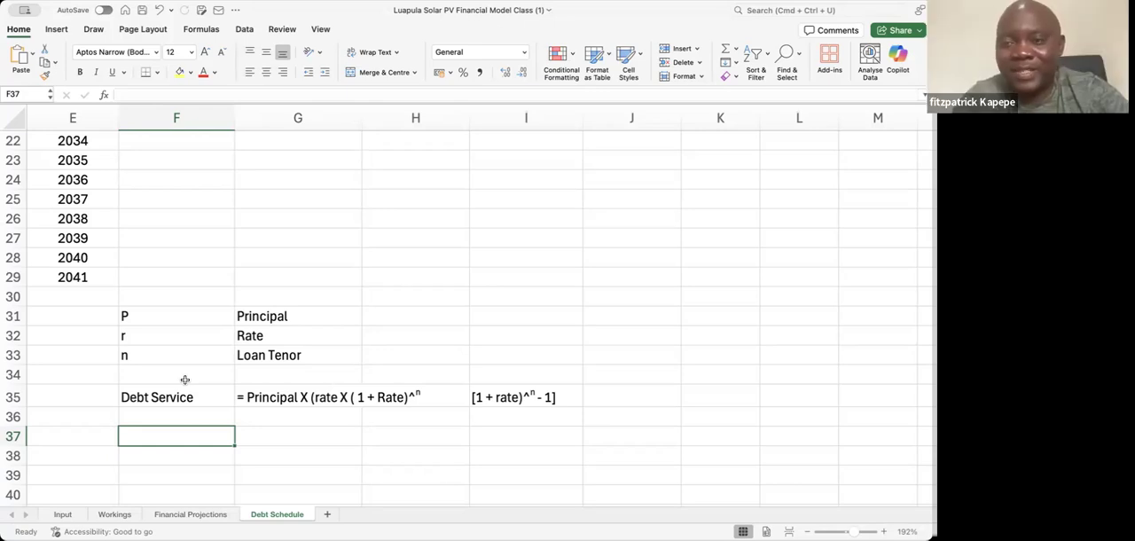
pyautogui.press('Down')
pyautogui.write('St')
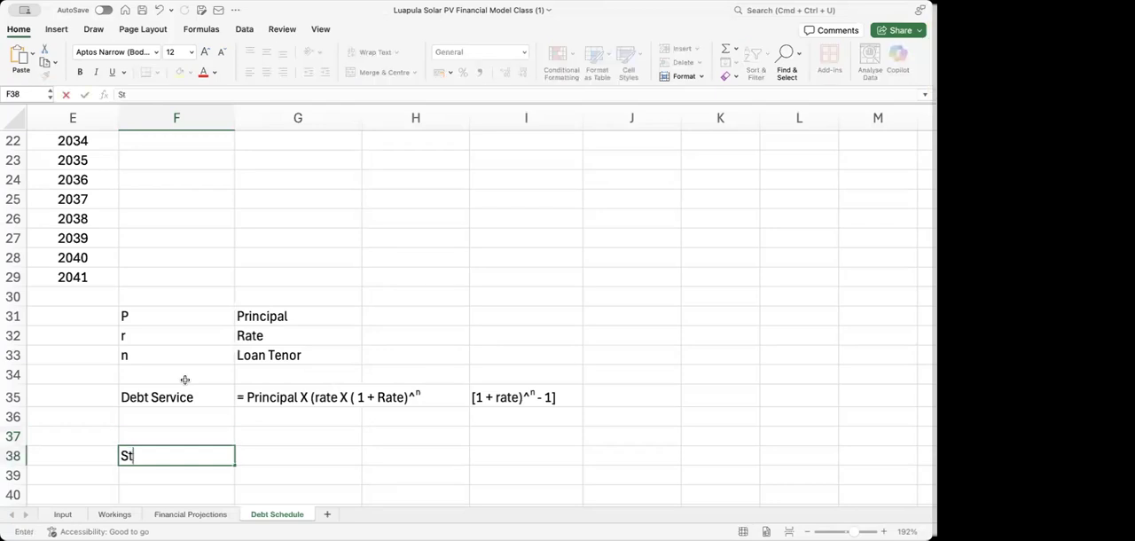
pyautogui.write('ep 1')
pyautogui.press('Tab')
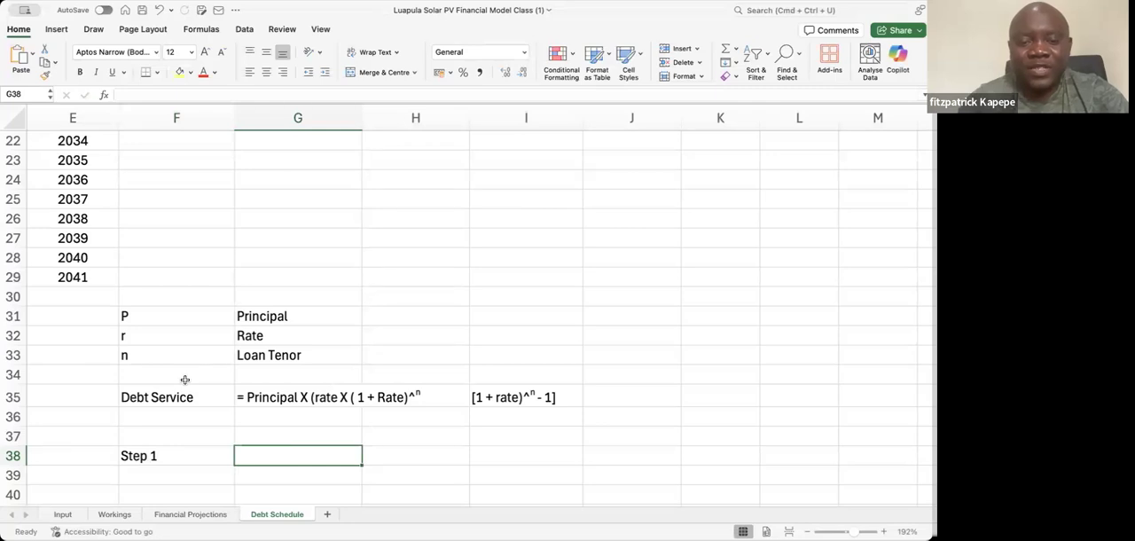
# Write the first step's expression as text in G38: "Rate (1+ Rate)^n"
pyautogui.write('(')
pyautogui.press('BackSpace')
pyautogui.write('Rate')
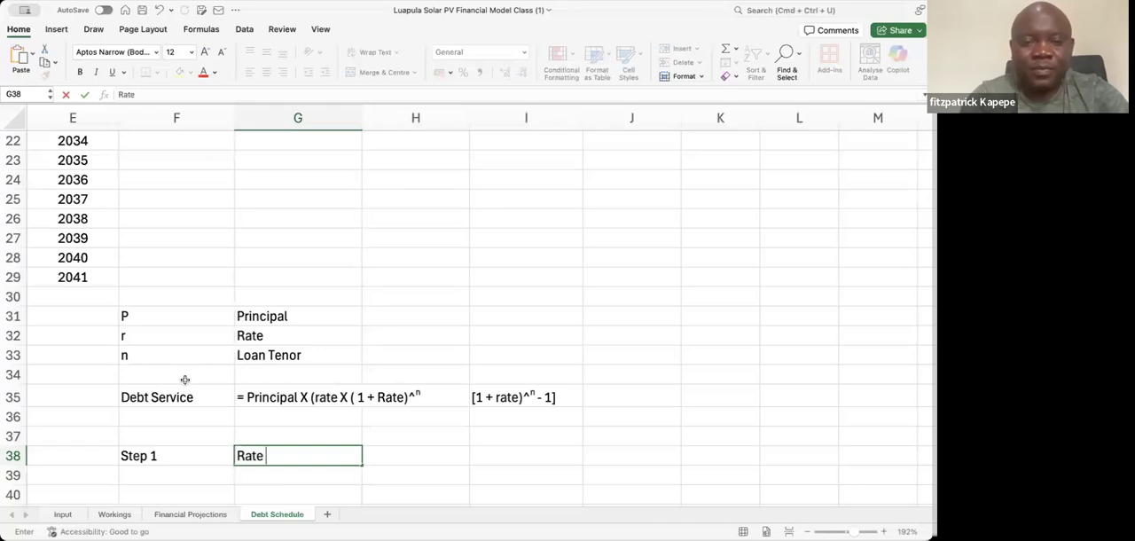
pyautogui.write(' (1+ ')
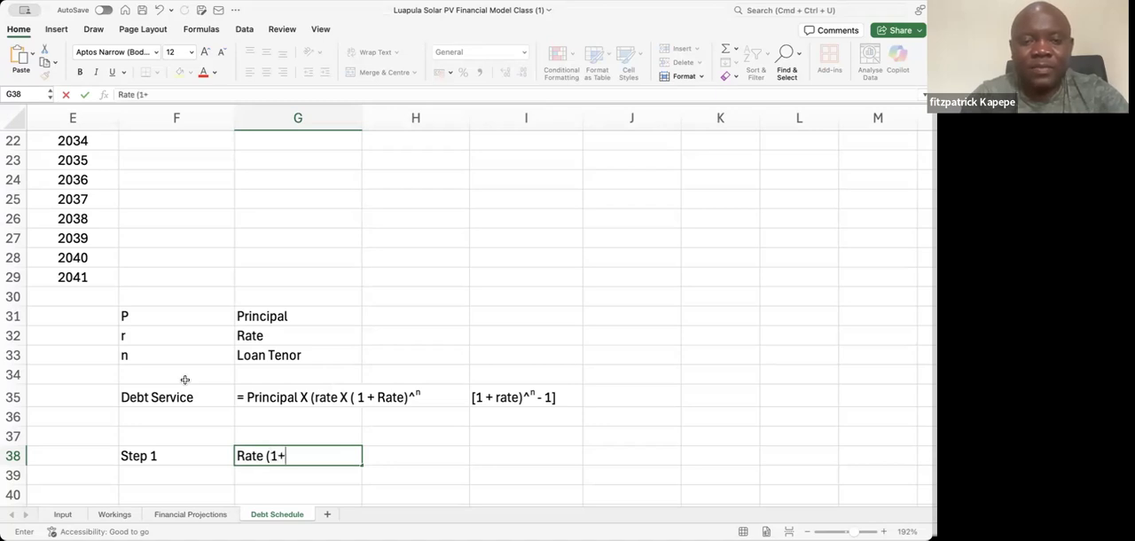
pyautogui.write('Rate')
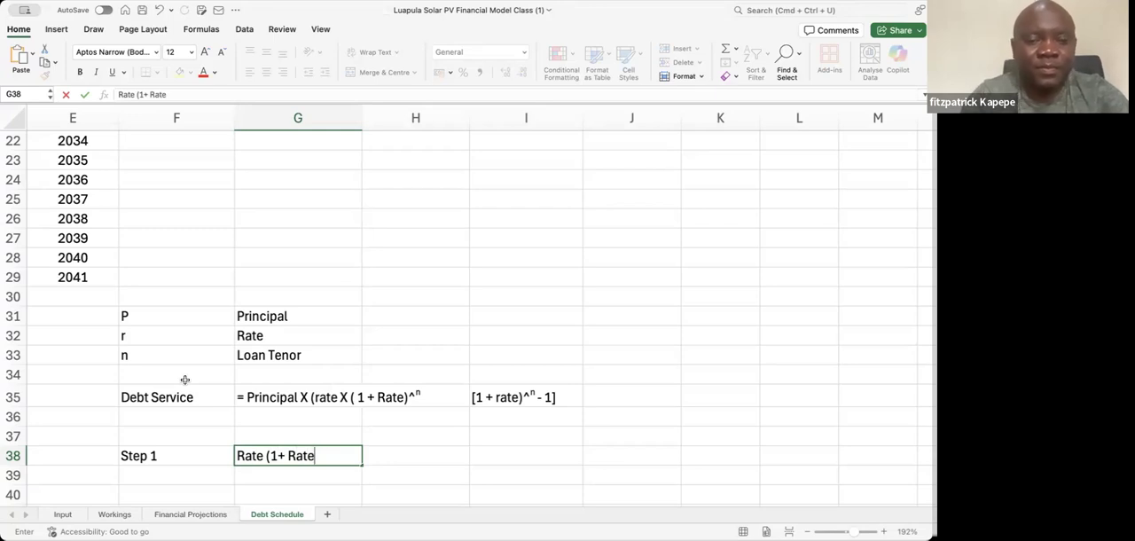
pyautogui.write(')')
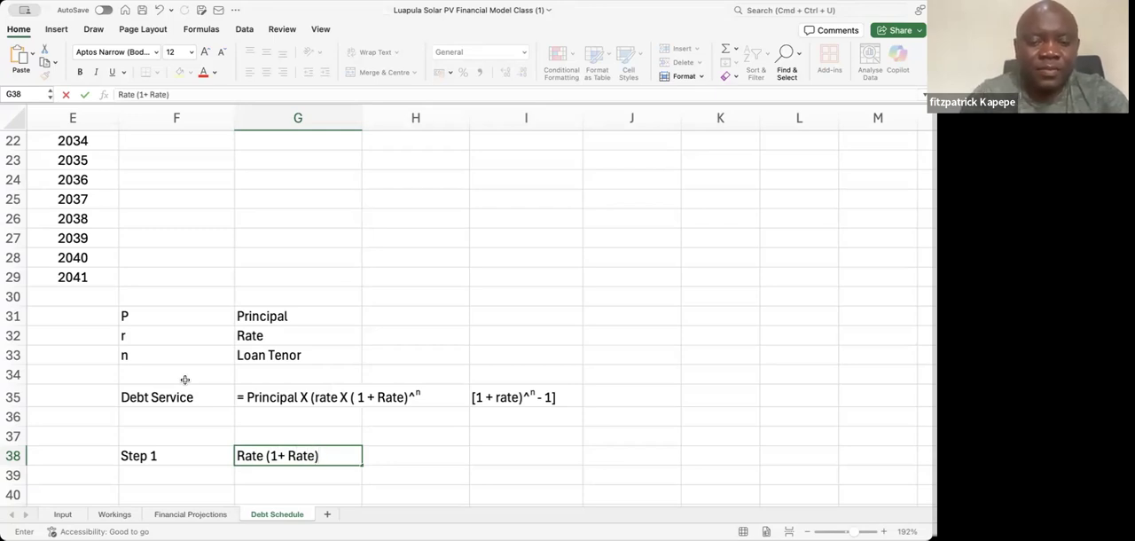
pyautogui.write('^6')
pyautogui.press('BackSpace')
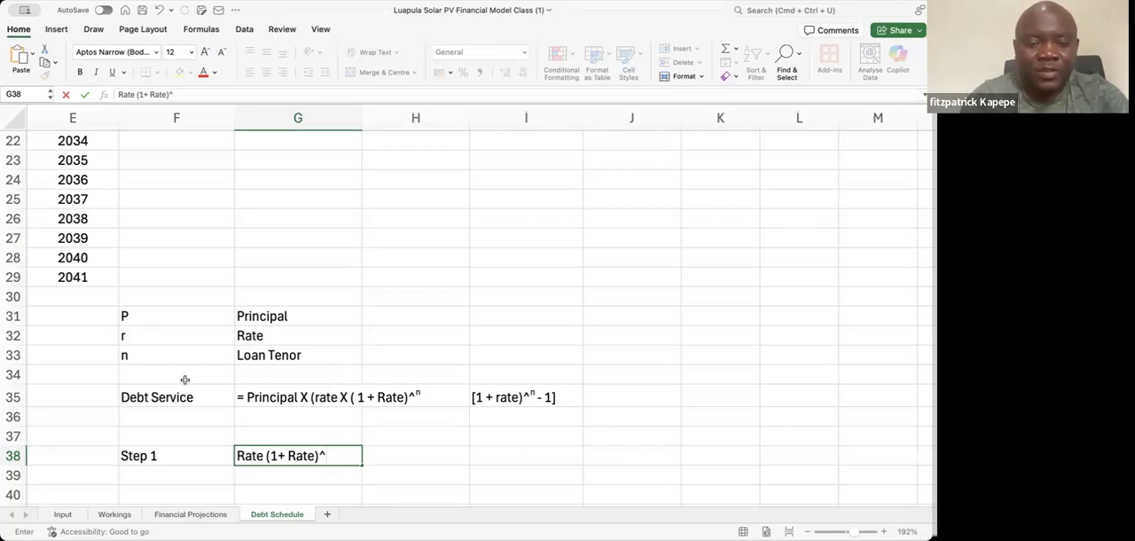
pyautogui.write('n')
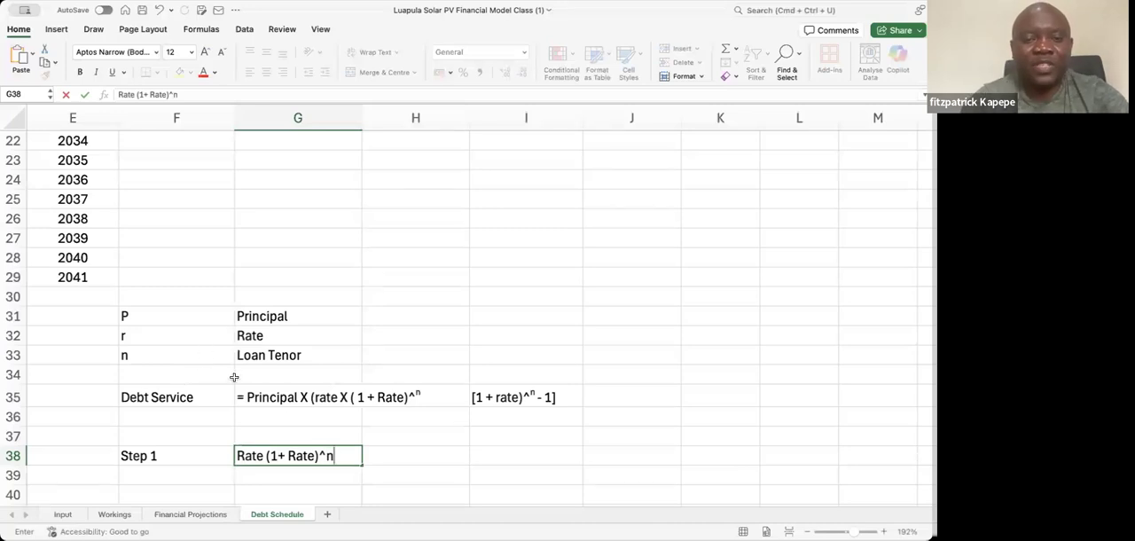
pyautogui.click(302, 397)
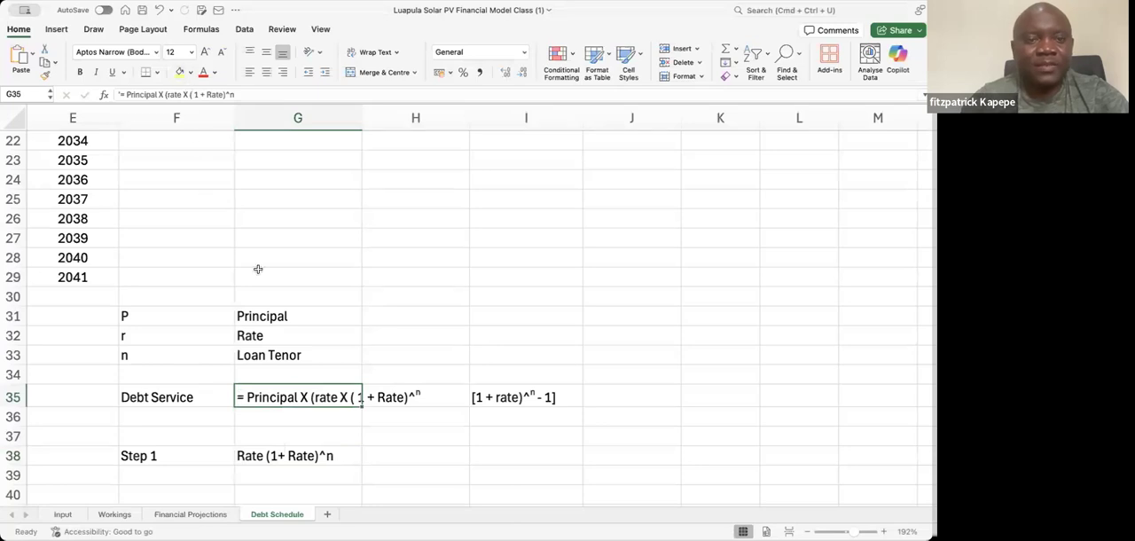
# Enter a formula in G40 that references the interest rate in cell E5
pyautogui.click(252, 488)
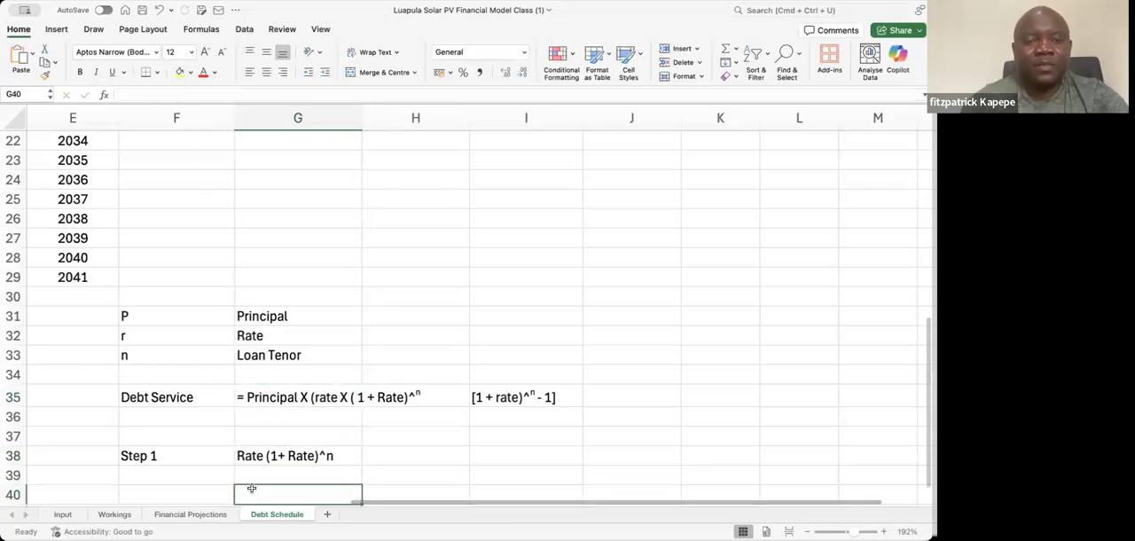
pyautogui.scroll(-2, 252, 488)
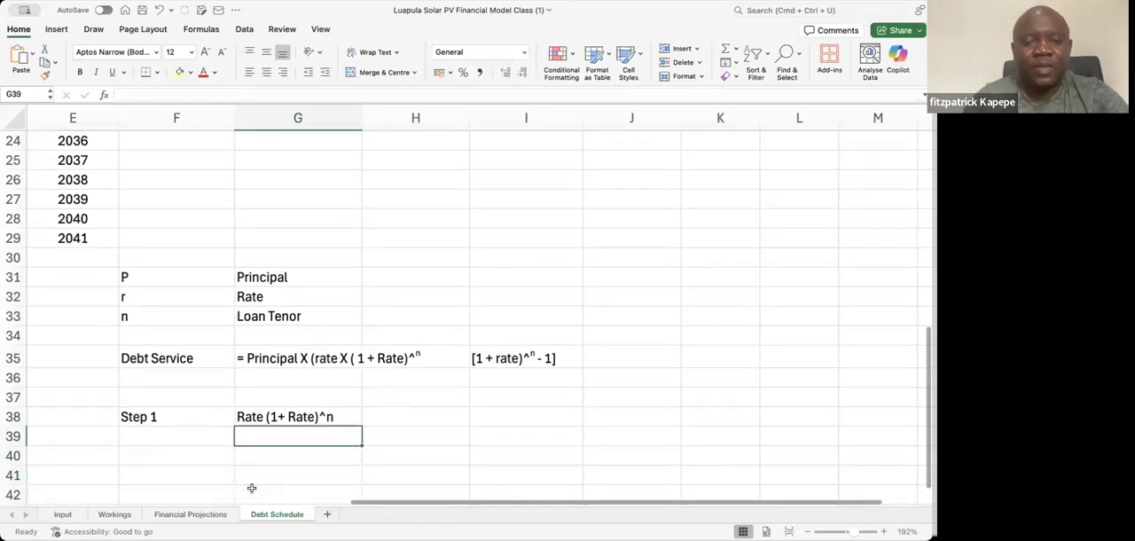
pyautogui.write('=')
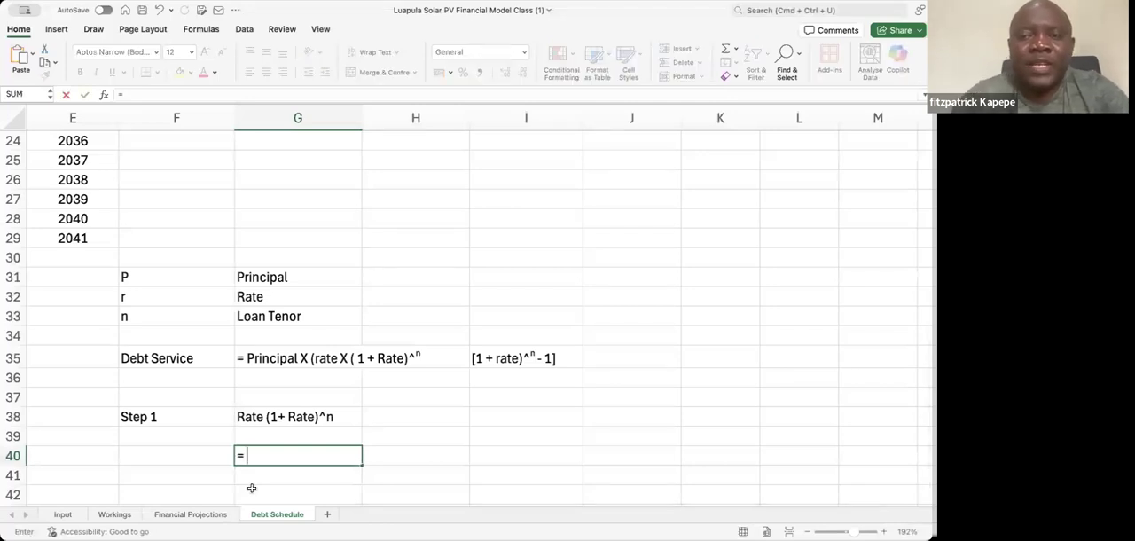
pyautogui.click(274, 216)
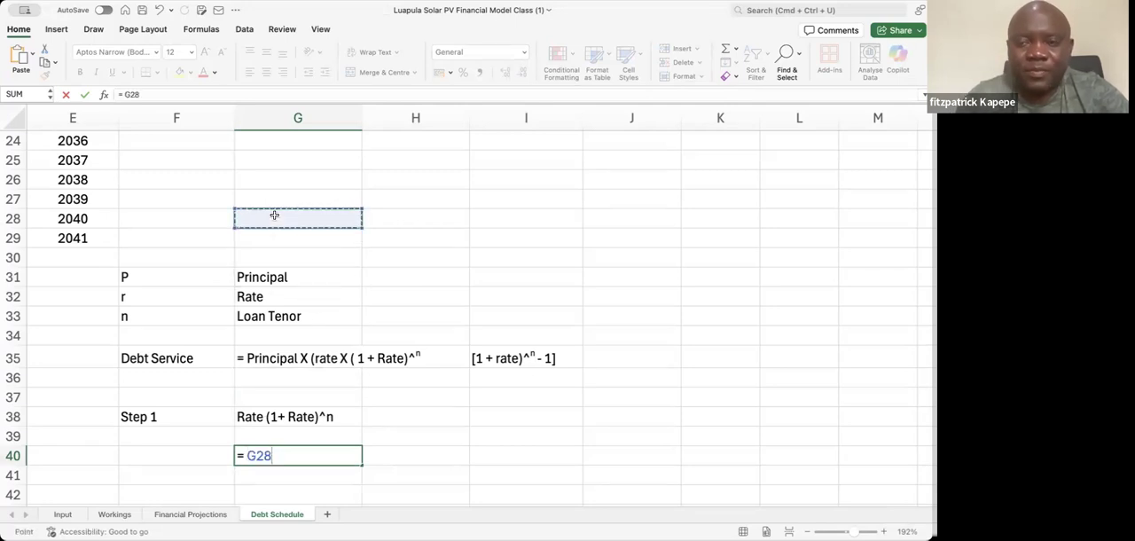
pyautogui.press('Up')
pyautogui.press('Up')
pyautogui.press('Up')
pyautogui.press('Up')
pyautogui.press('Up')
pyautogui.press('Up')
pyautogui.press('Up')
pyautogui.press('Up')
pyautogui.press('Up')
pyautogui.press('Up')
pyautogui.press('Up')
pyautogui.press('Up')
pyautogui.press('Up')
pyautogui.press('Up')
pyautogui.press('Up')
pyautogui.press('Up')
pyautogui.press('Up')
pyautogui.press('Up')
pyautogui.press('Up')
pyautogui.press('Up')
pyautogui.press('Up')
pyautogui.press('Up')
pyautogui.press('Up')
pyautogui.press('Up')
pyautogui.press('Up')
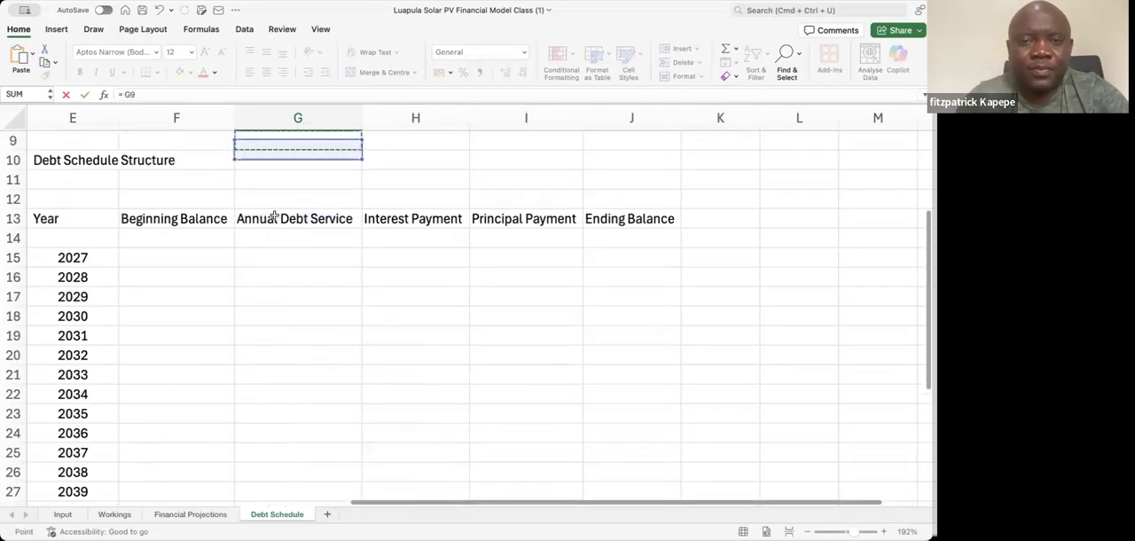
pyautogui.press('Left')
pyautogui.press('Left')
pyautogui.press('Down')
pyautogui.press('Down')
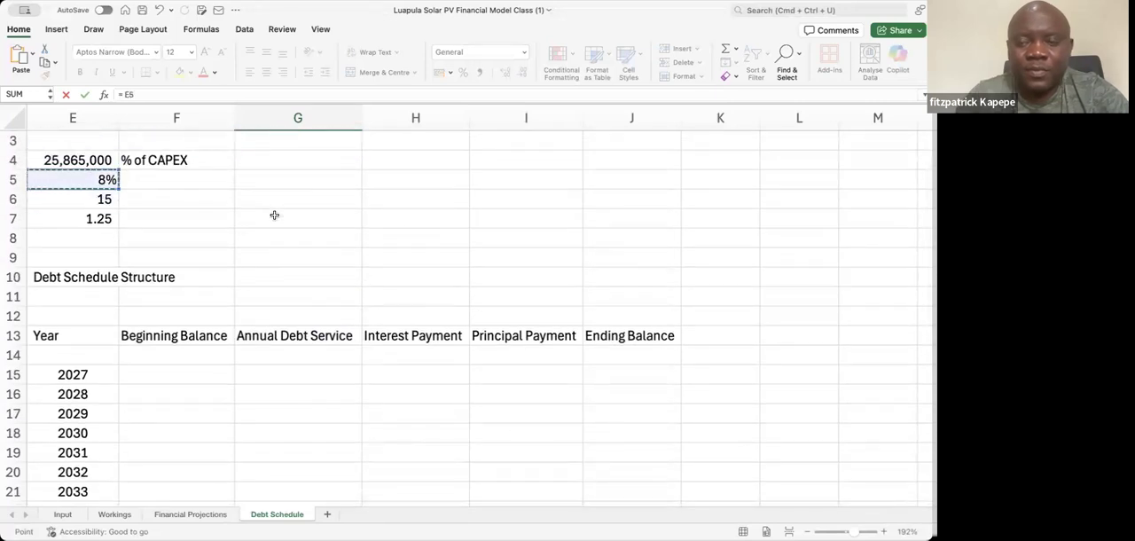
pyautogui.press('Return')
# Extend the G40 formula to "= E5 * (1 + E5)^15" and show its result in comma style
pyautogui.press('Up')
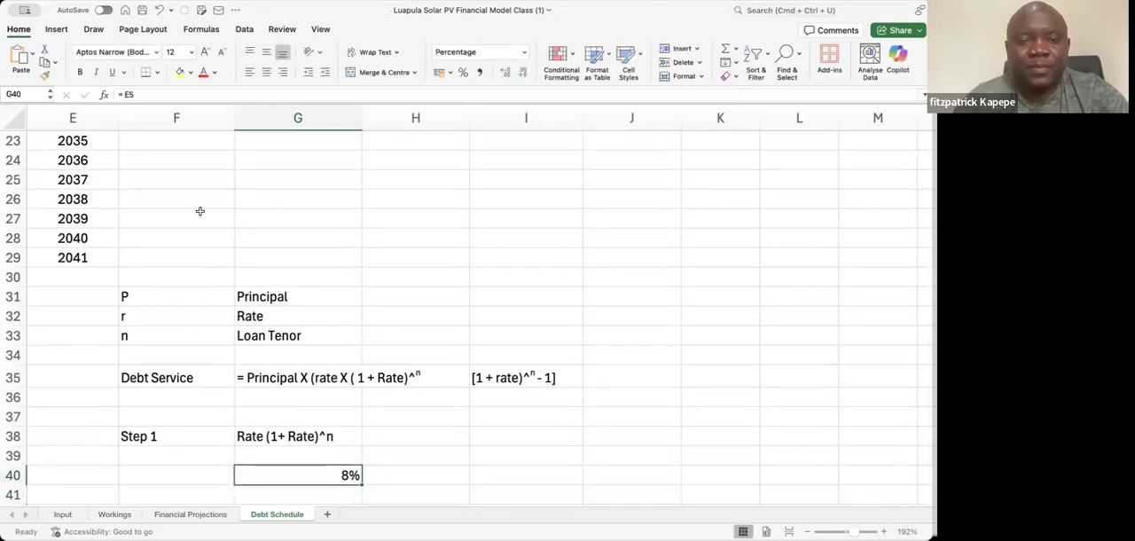
pyautogui.click(147, 93)
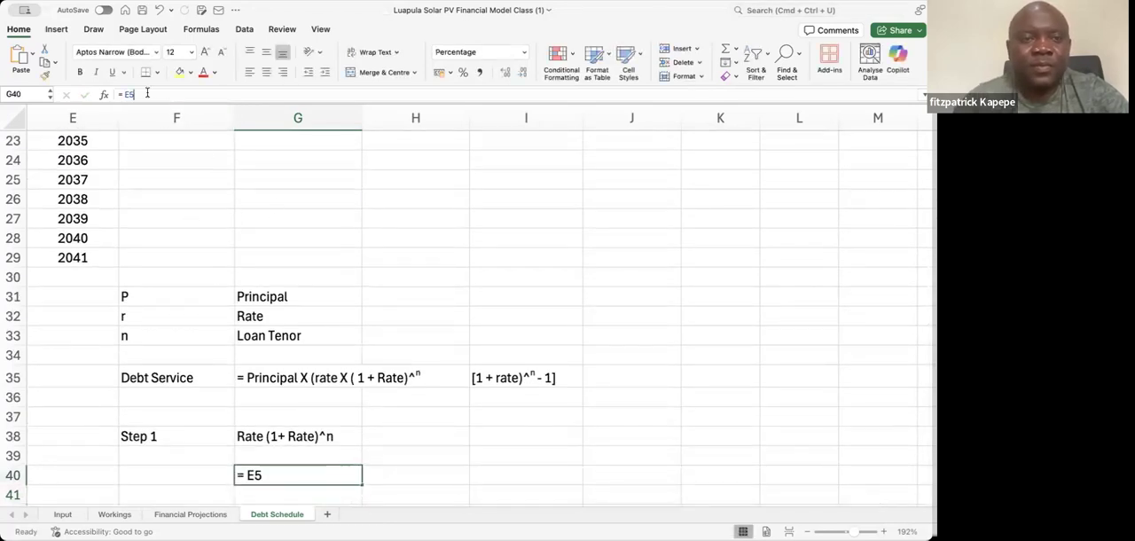
pyautogui.write('*')
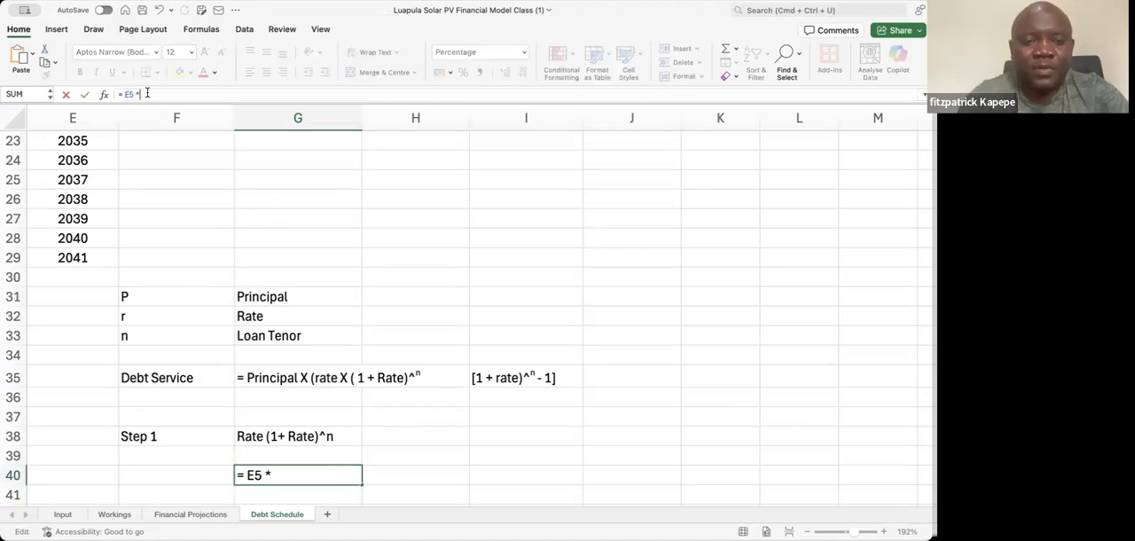
pyautogui.write(' (1')
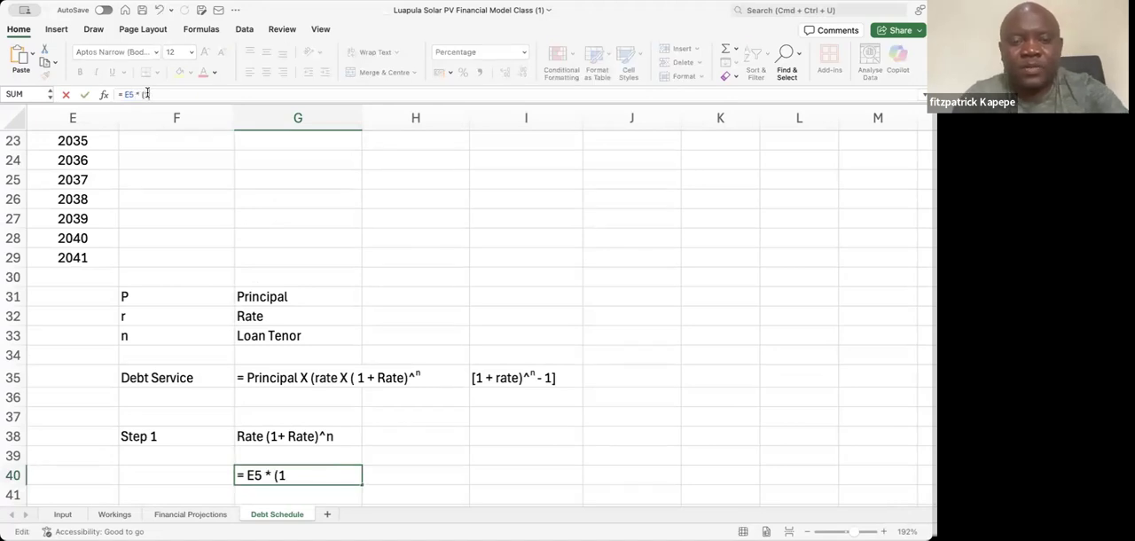
pyautogui.write(' +')
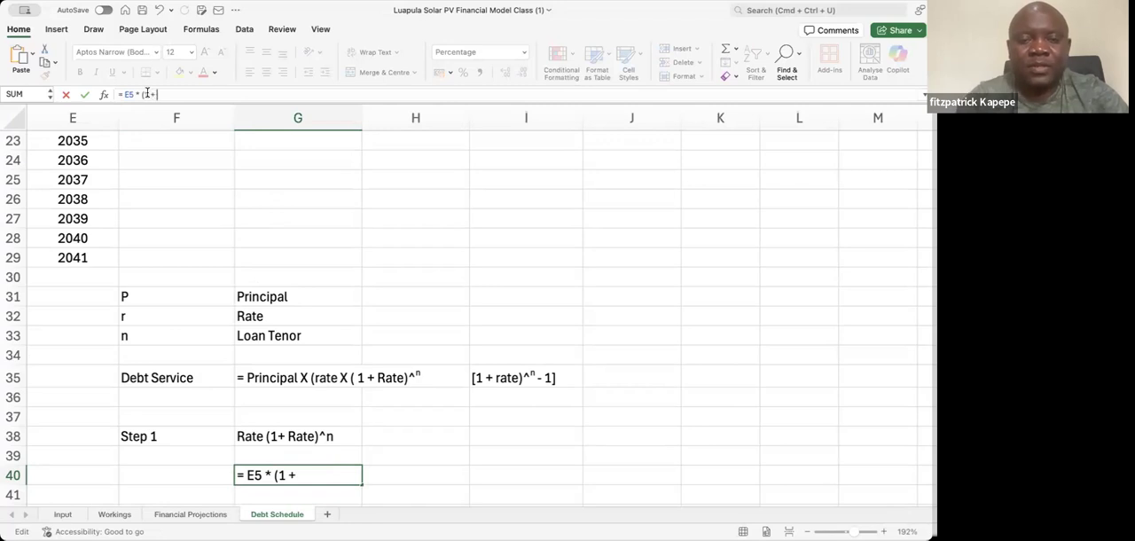
pyautogui.write(' e5')
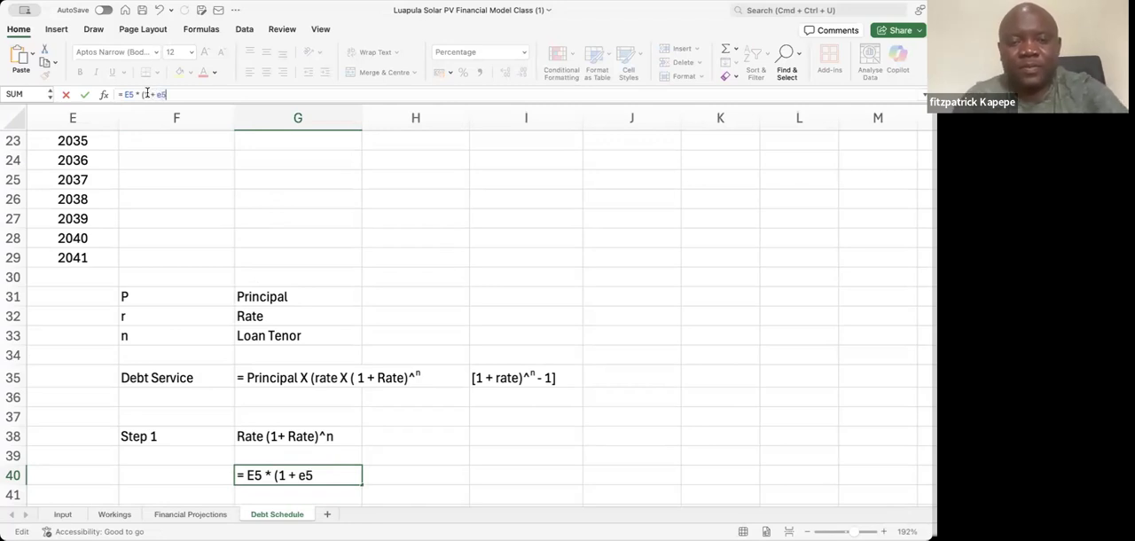
pyautogui.write(')')
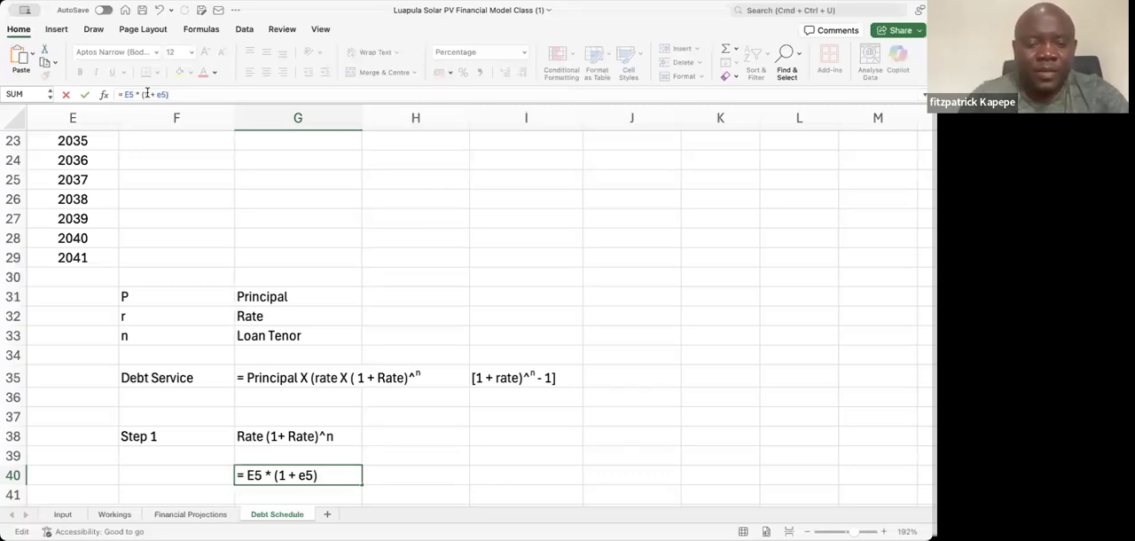
pyautogui.write('^')
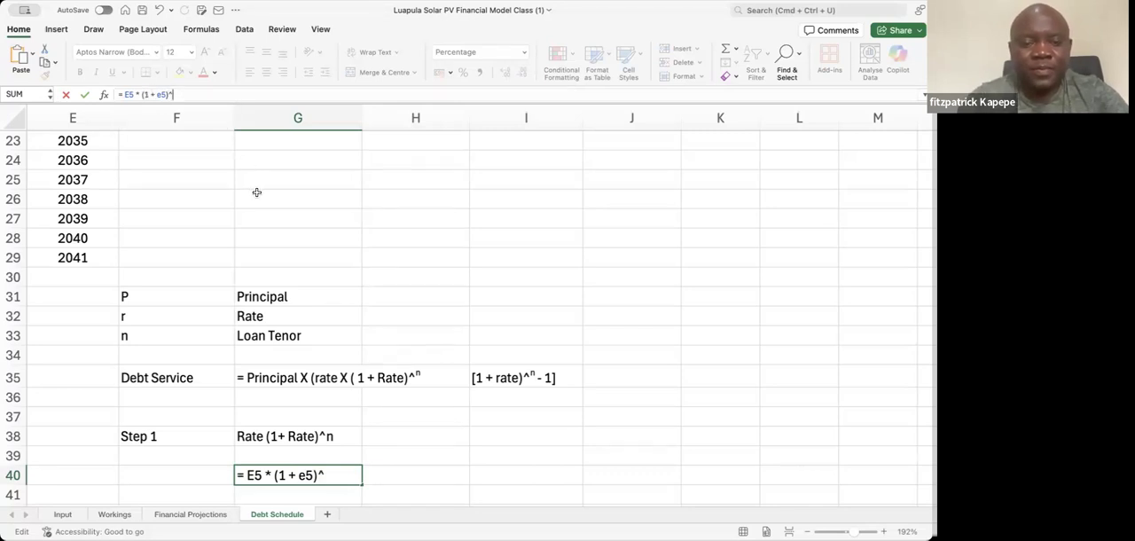
pyautogui.write('15')
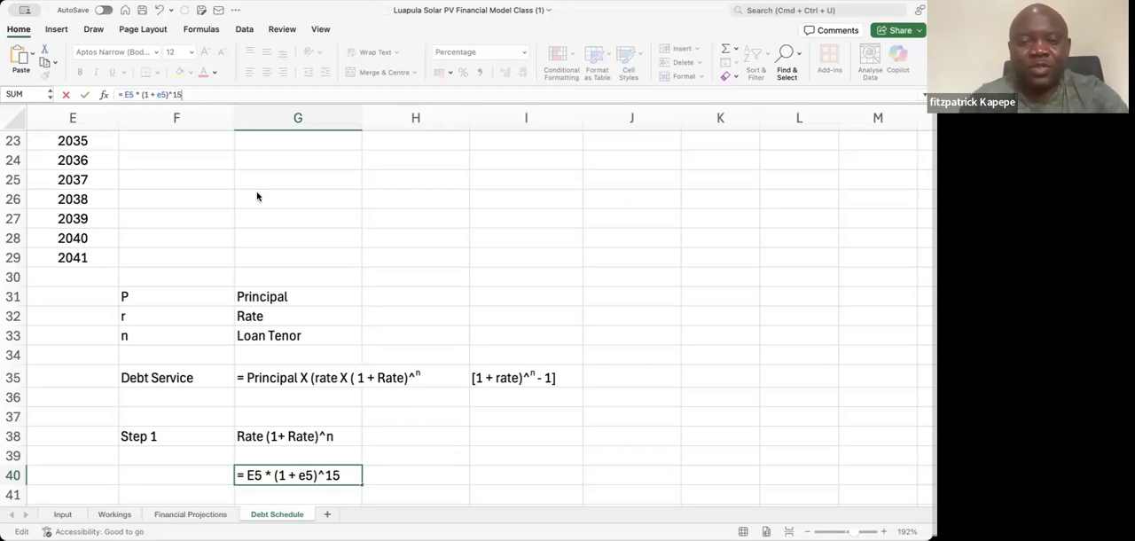
pyautogui.press('Return')
pyautogui.press('Up')
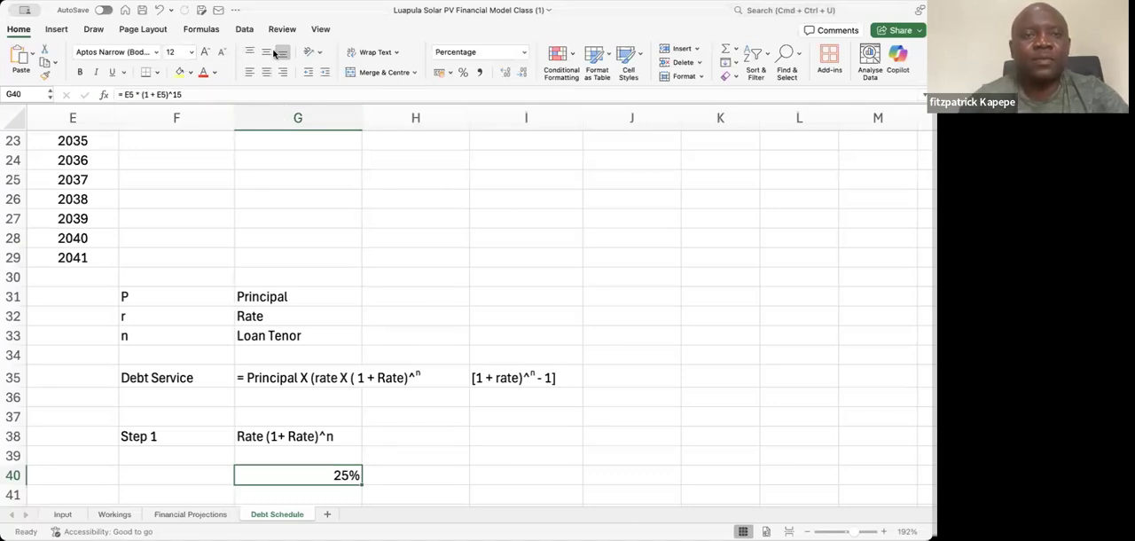
pyautogui.click(481, 73)
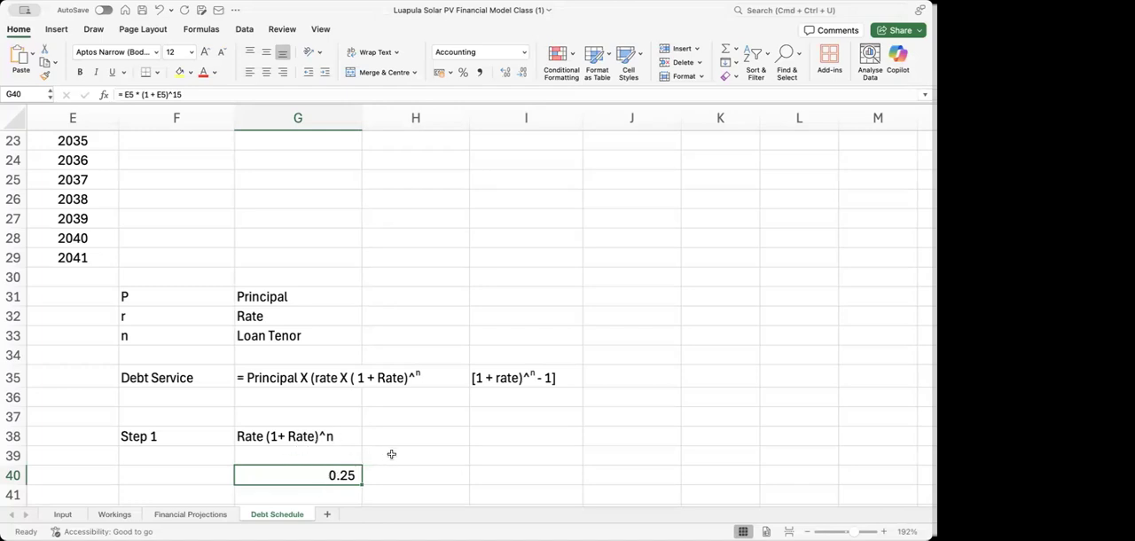
# Remove the leading "Rate" from the G38 text so it reads "(1+ Rate)^n"
pyautogui.click(275, 436)
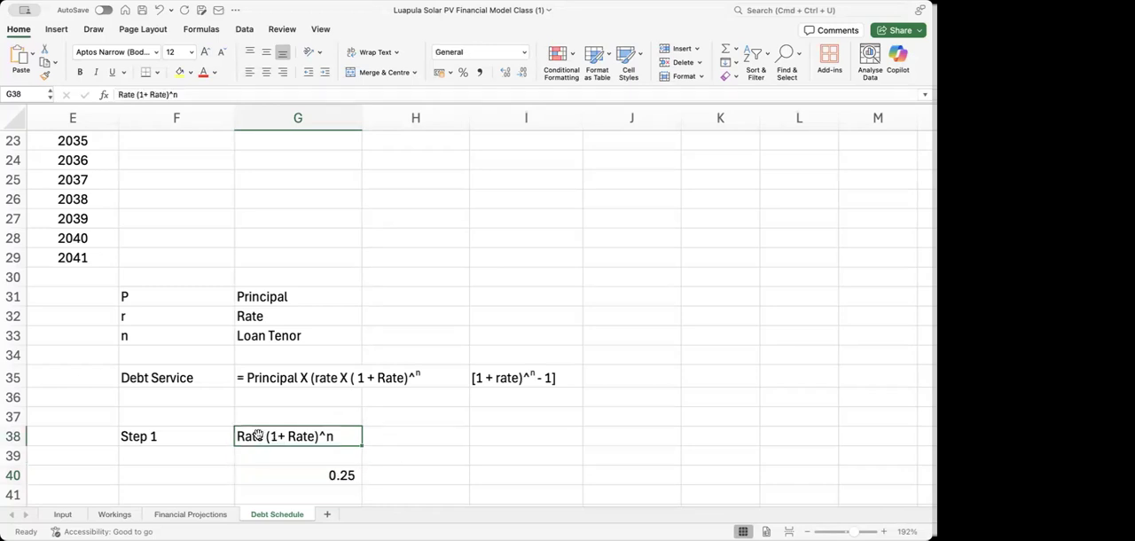
pyautogui.click(138, 94)
pyautogui.press('BackSpace')
pyautogui.press('BackSpace')
pyautogui.press('BackSpace')
pyautogui.press('BackSpace')
pyautogui.press('BackSpace')
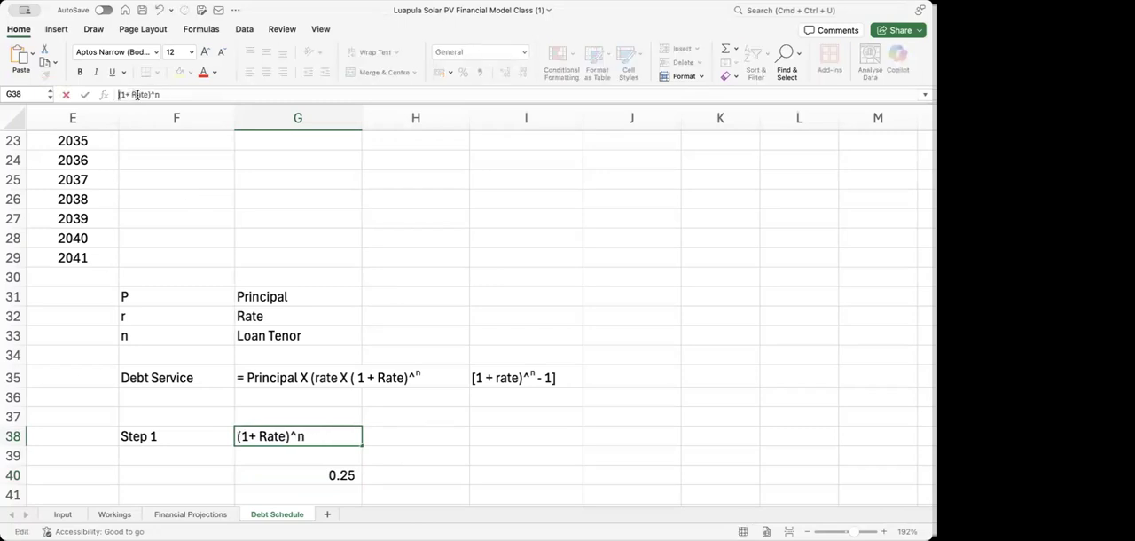
pyautogui.press('Return')
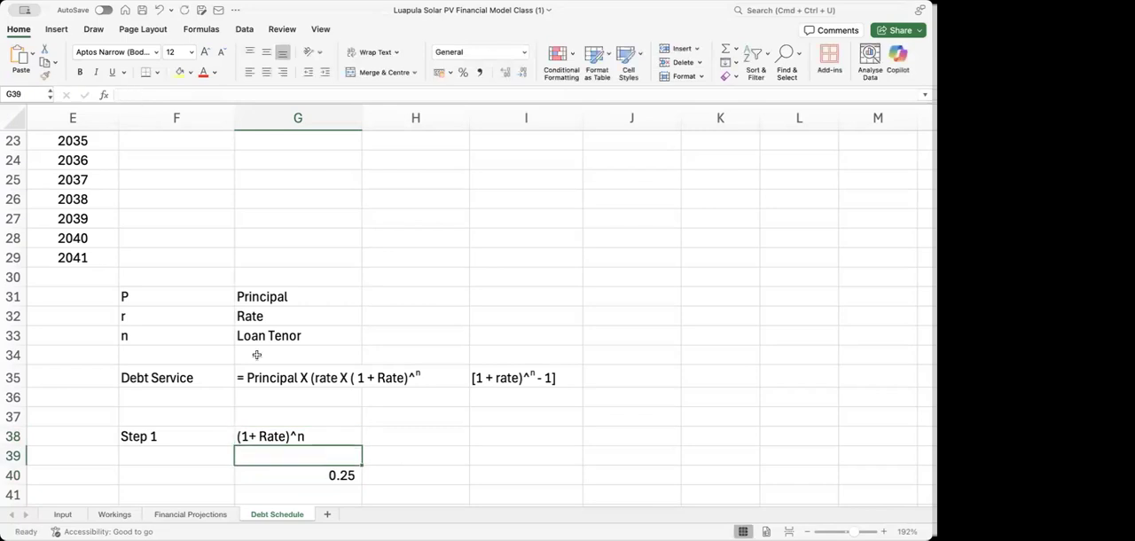
# Abbreviate the rate in the G38 text to lowercase r so it reads "(1+ r)^n"
pyautogui.click(266, 436)
pyautogui.click(147, 95)
pyautogui.press('BackSpace')
pyautogui.press('BackSpace')
pyautogui.press('BackSpace')
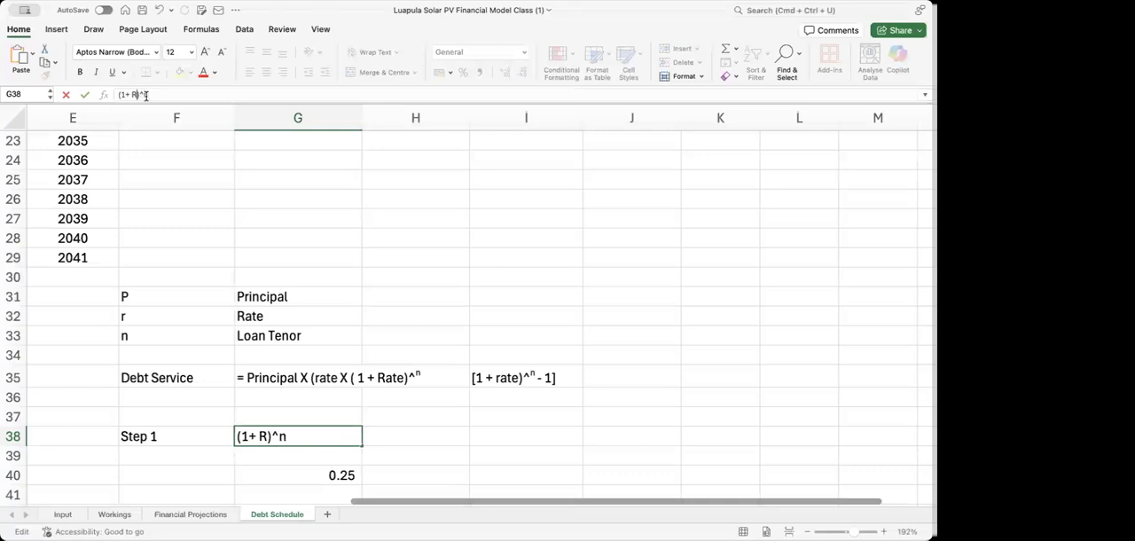
pyautogui.press('BackSpace')
pyautogui.write('r')
pyautogui.press('Return')
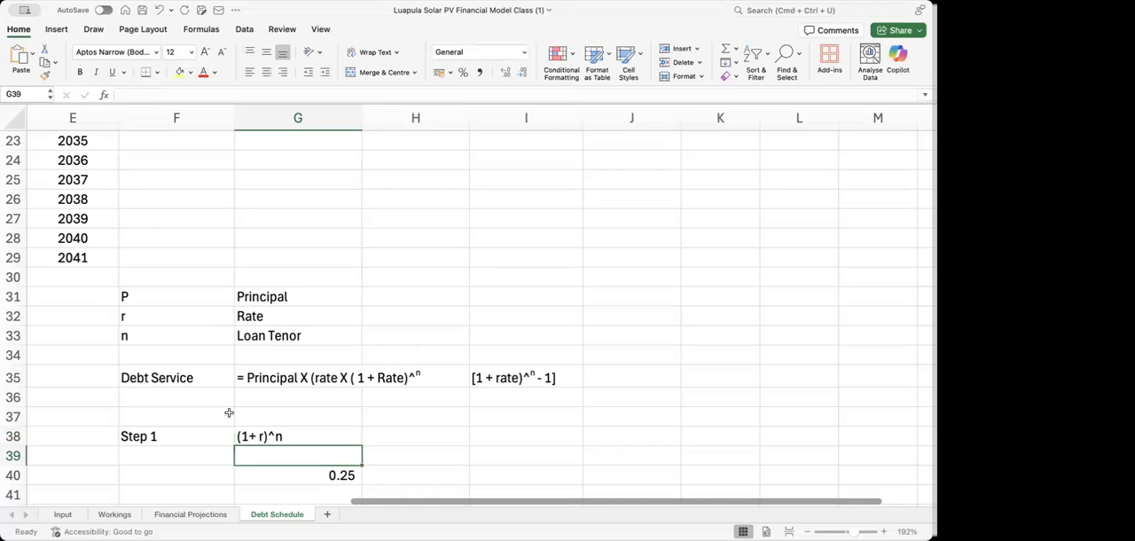
# Replace the formula in G40 with "= (1 + 0.08)^15" to calculate the Step 1 expression
pyautogui.click(286, 474)
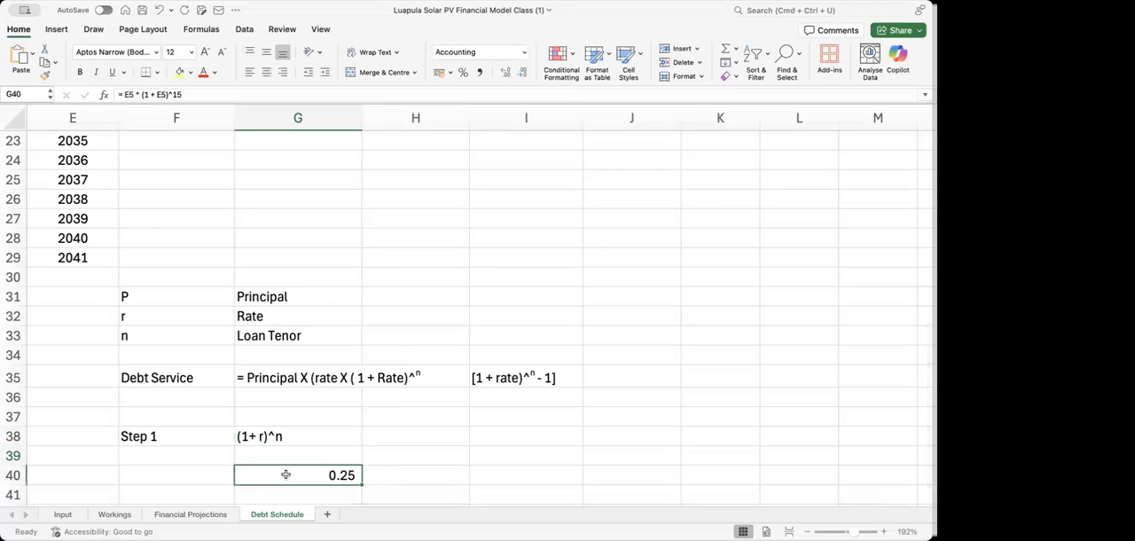
pyautogui.write('=')
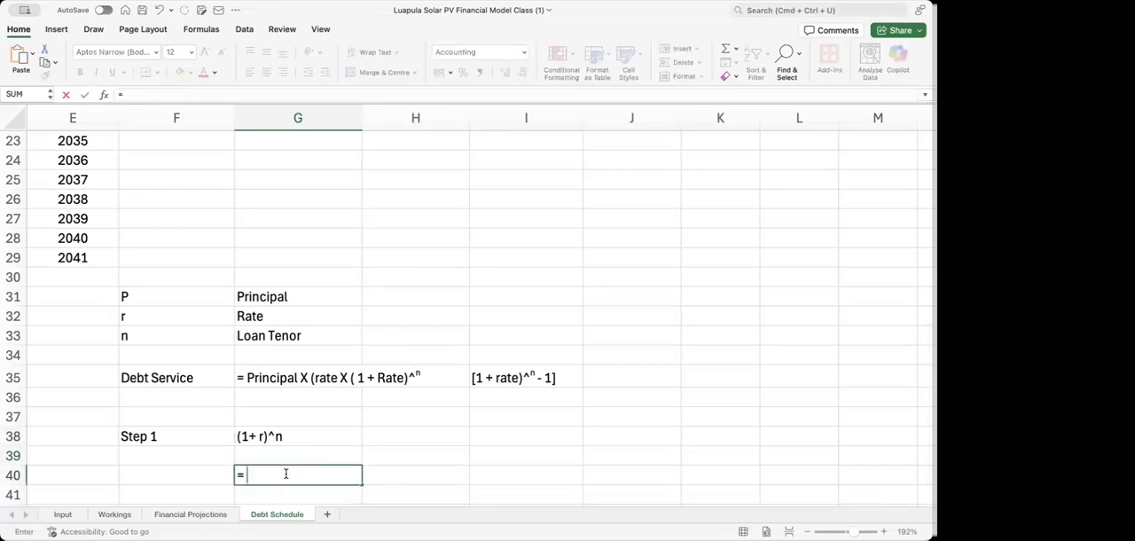
pyautogui.write(' (1 + 0.08)^15')
pyautogui.press('Return')
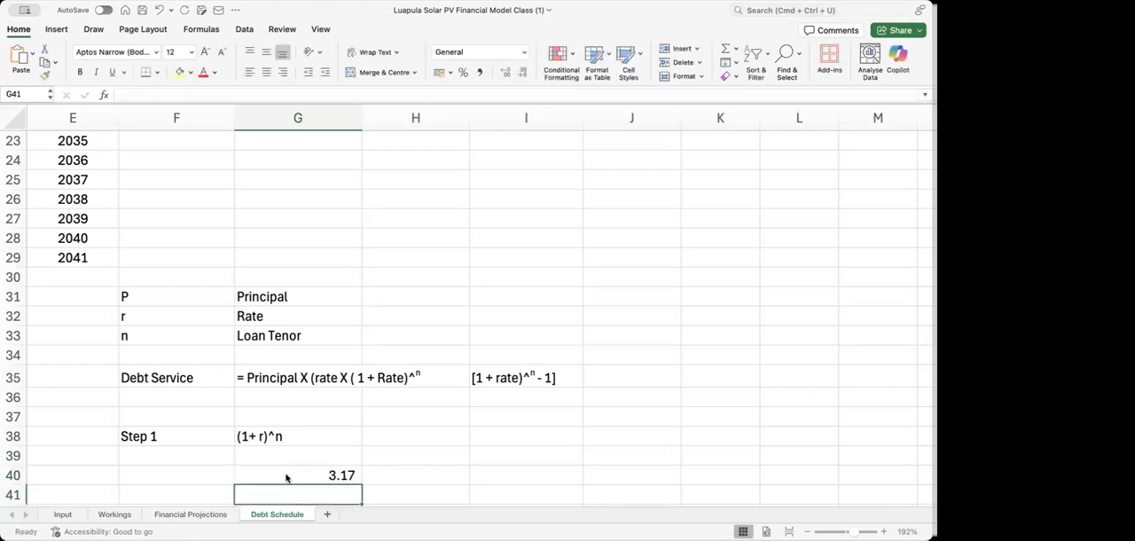
pyautogui.click(335, 475)
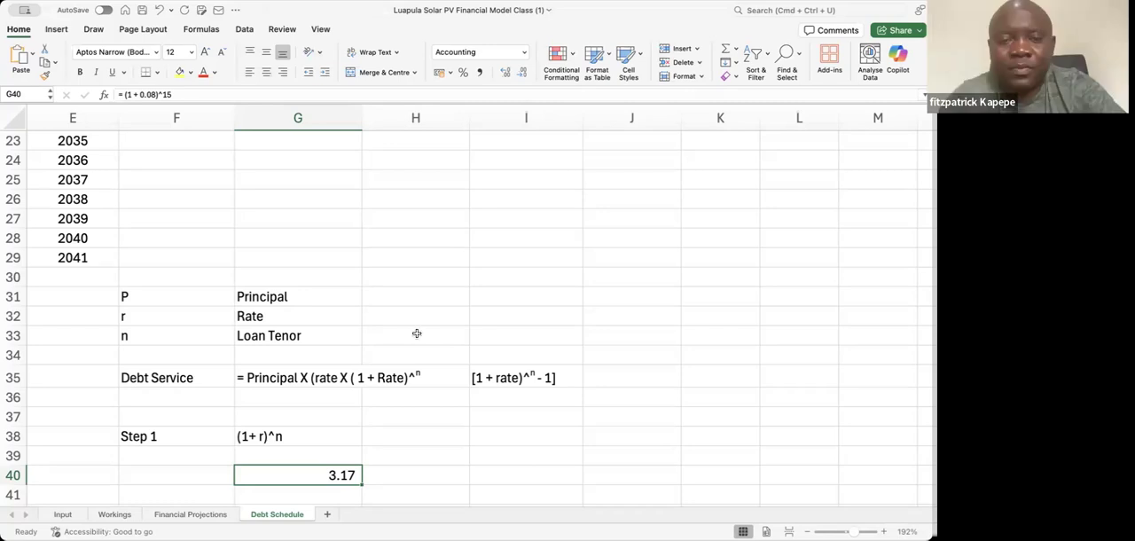
# Begin an abbreviated debt service formula as text in G36 with "P (r(1+r)^n"
pyautogui.click(253, 400)
pyautogui.write('P')
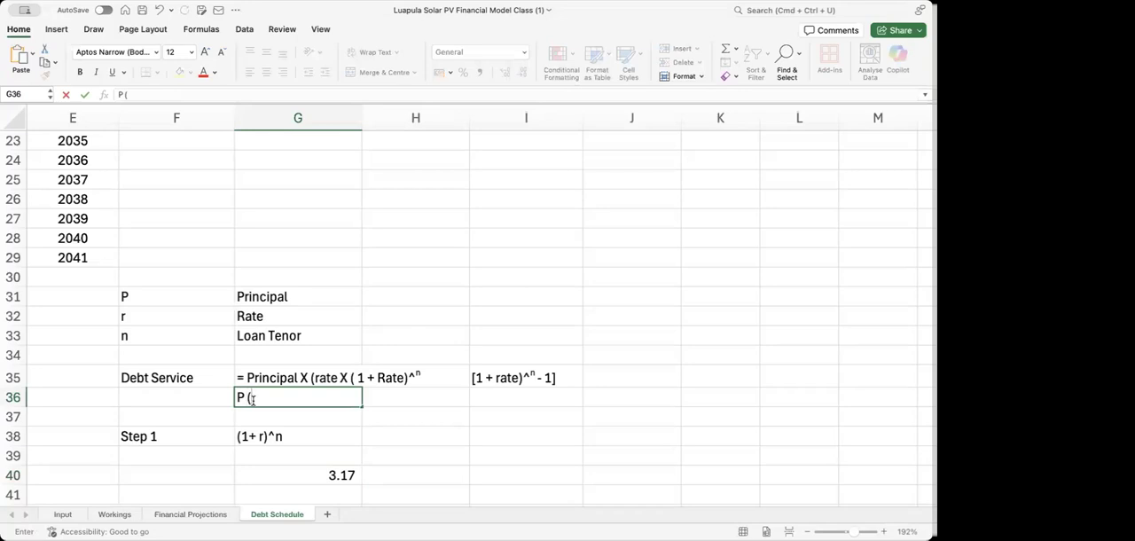
pyautogui.write(' (r')
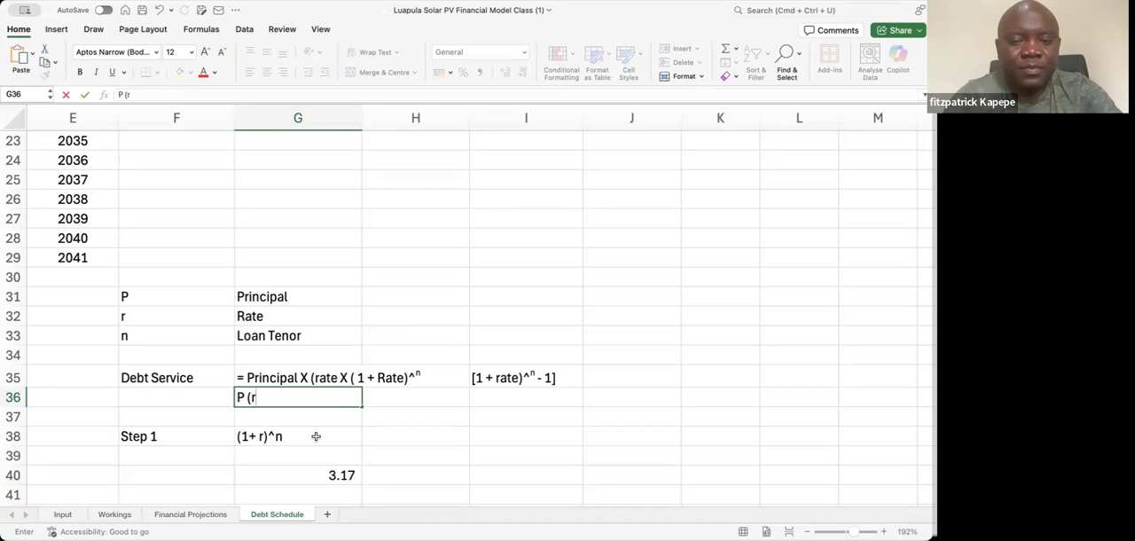
pyautogui.write('(1+')
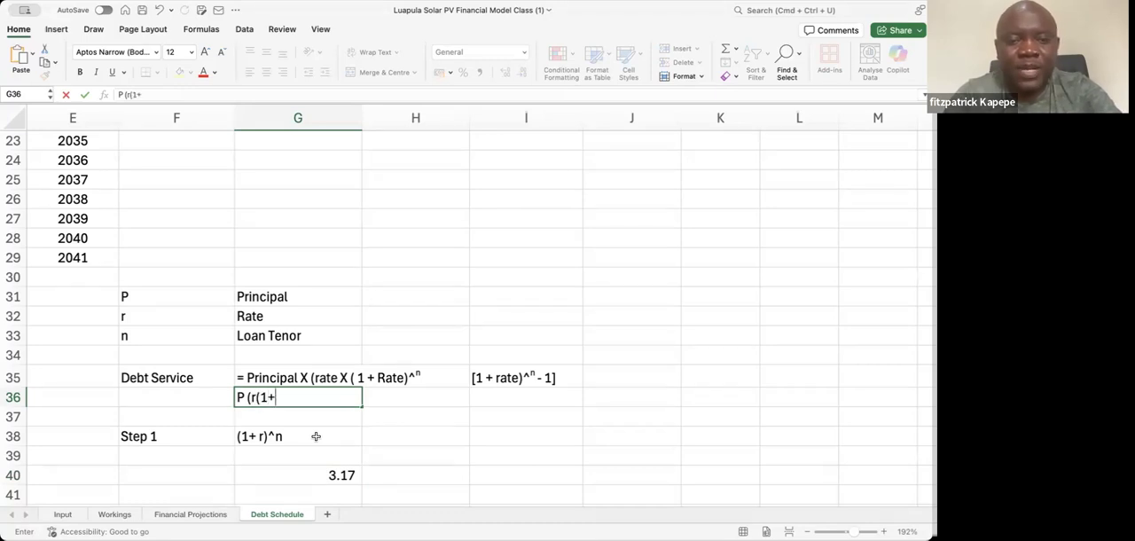
pyautogui.write('r)')
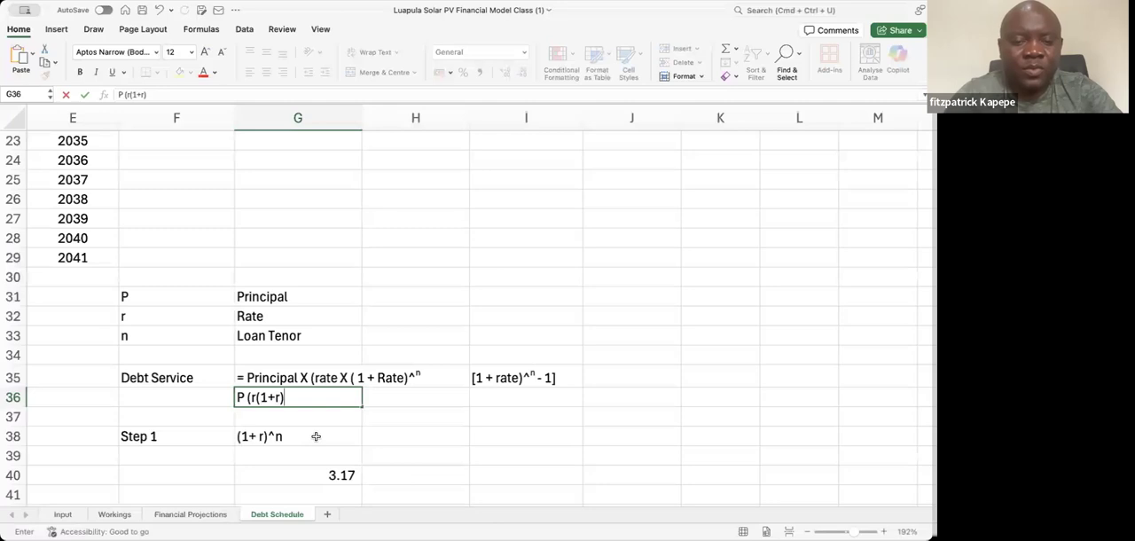
pyautogui.write('^')
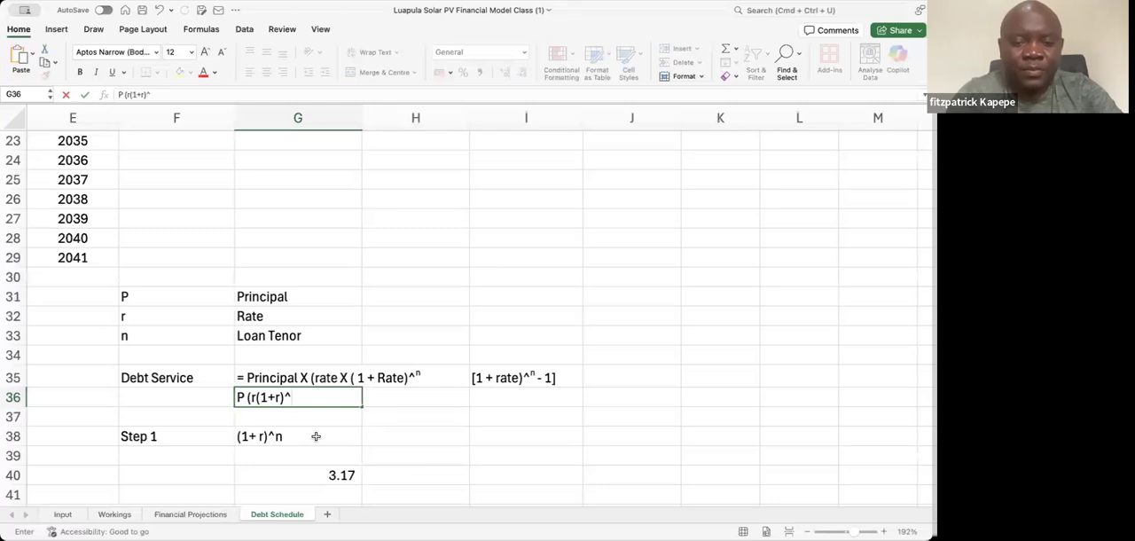
pyautogui.write('n')
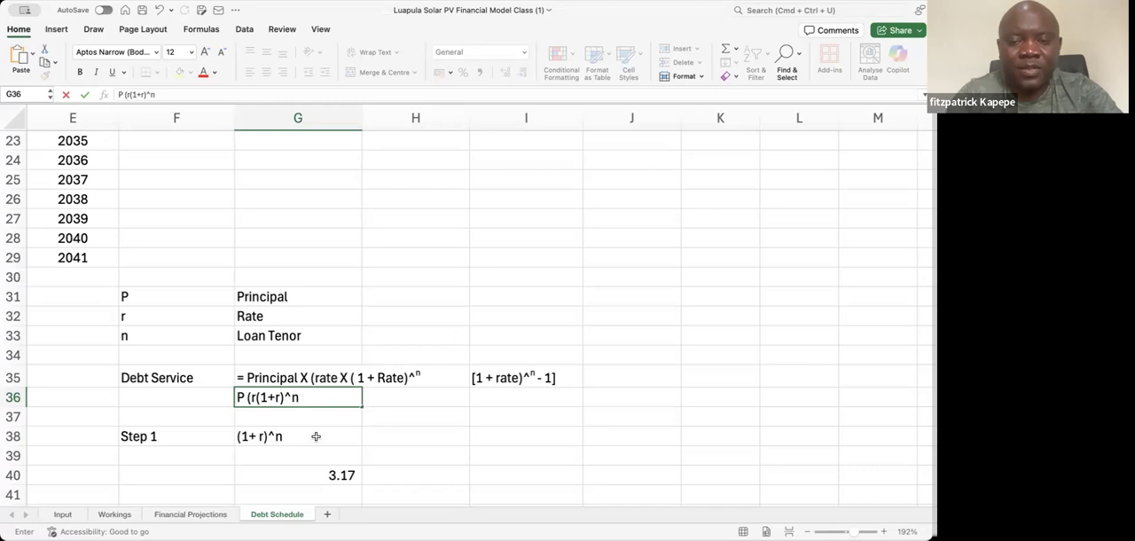
pyautogui.write(' [1')
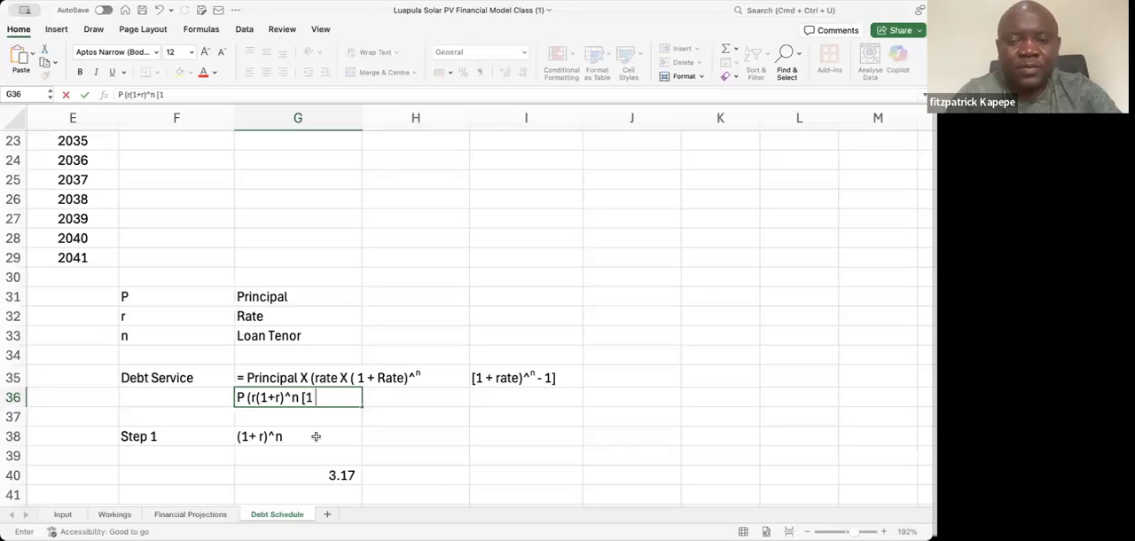
pyautogui.write(' + r')
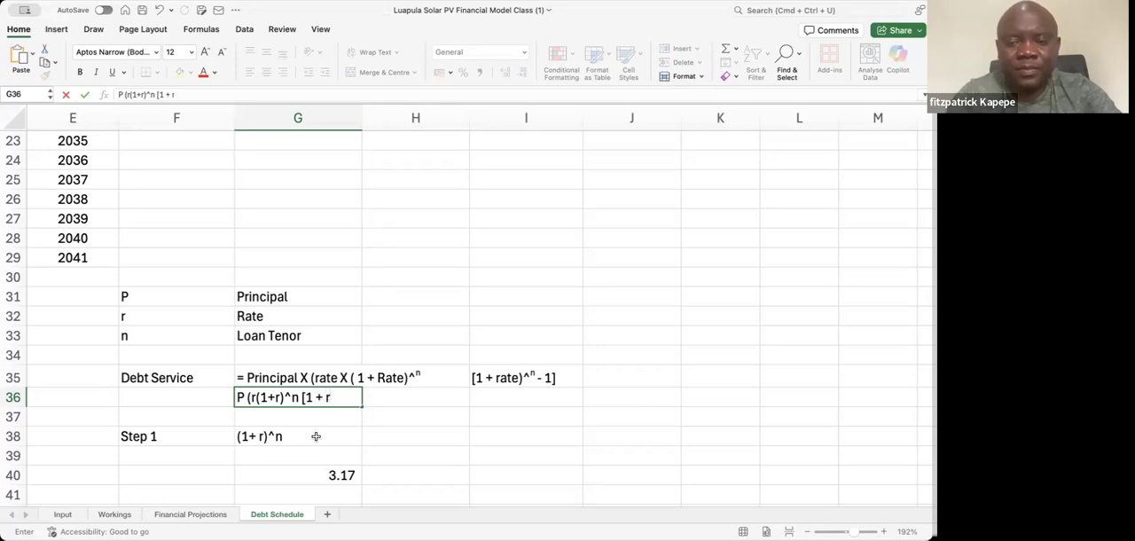
pyautogui.write(')')
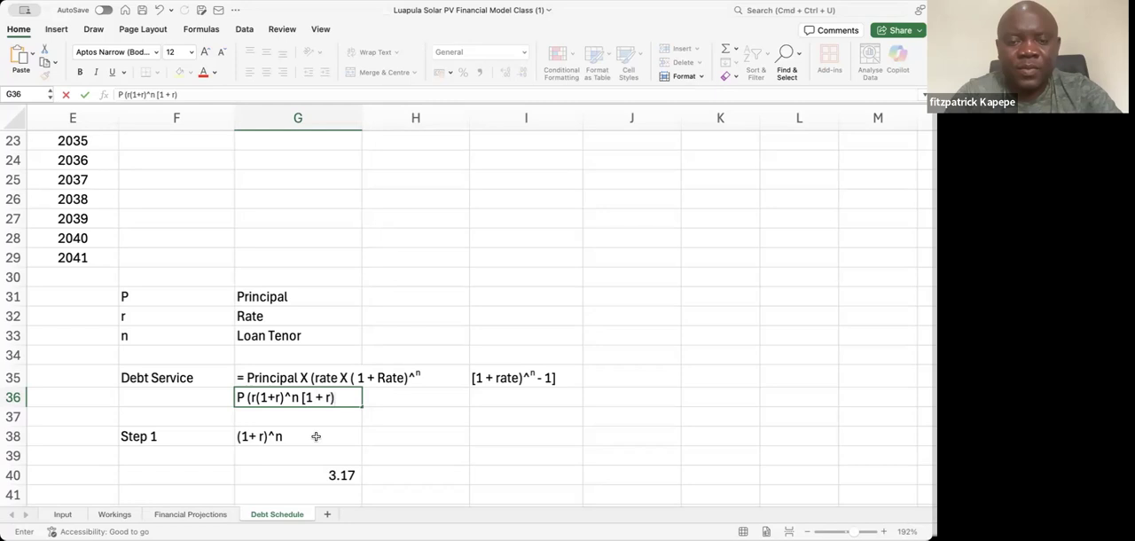
pyautogui.write('^')
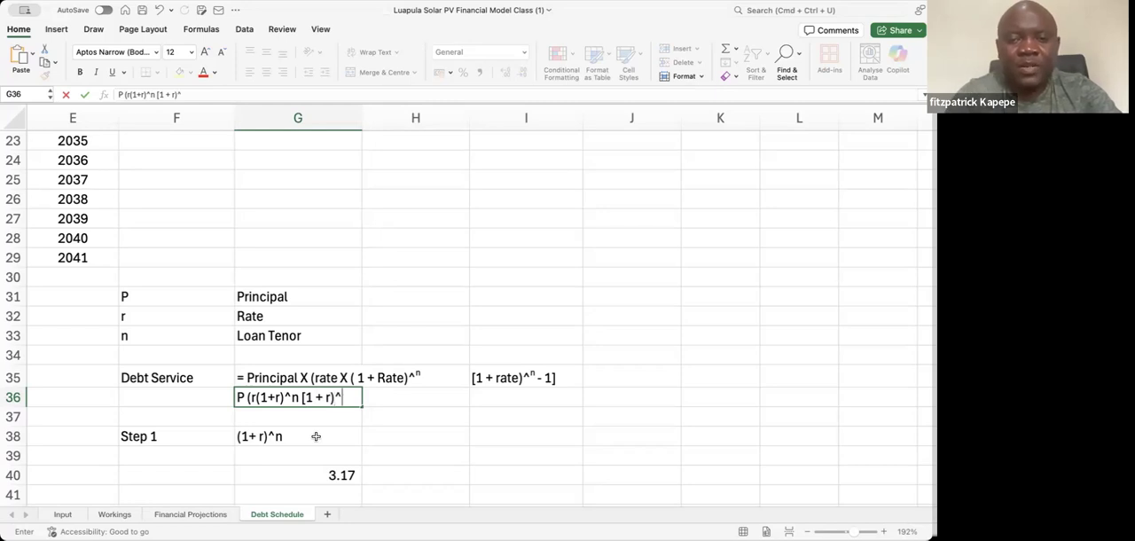
pyautogui.write('n')
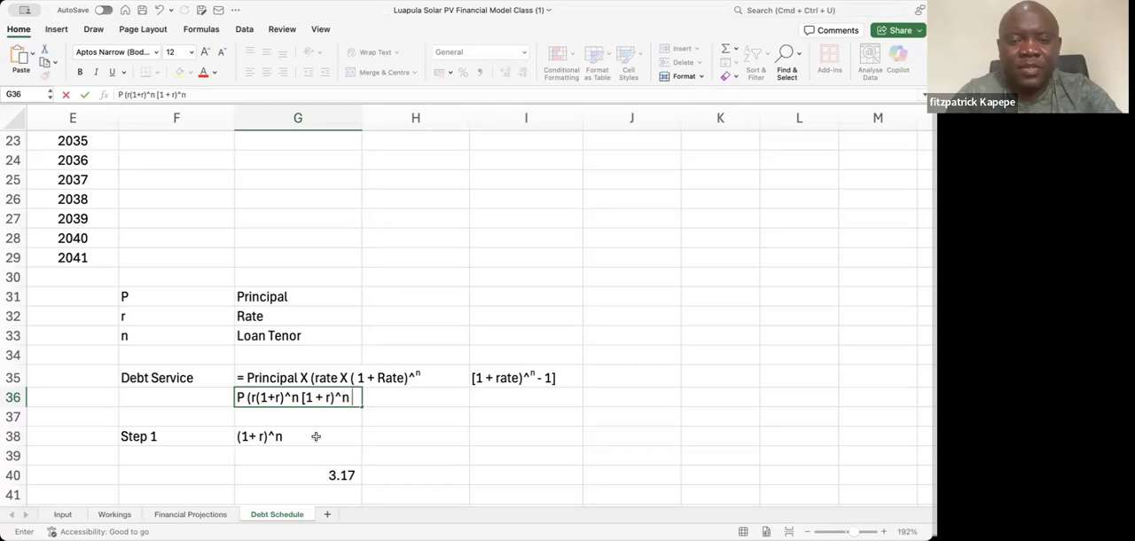
pyautogui.write(' - 1')
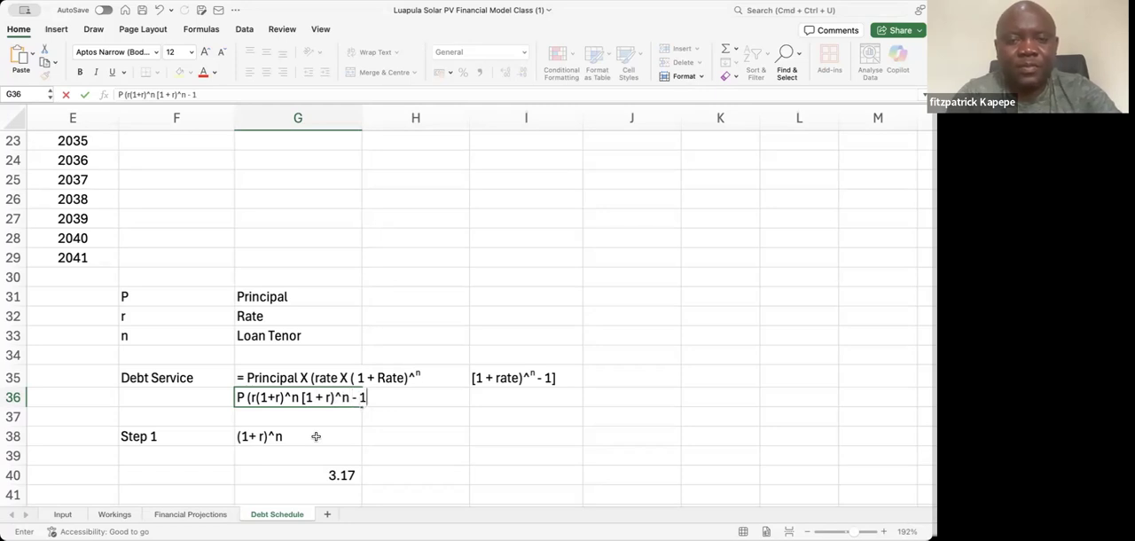
pyautogui.write(']')
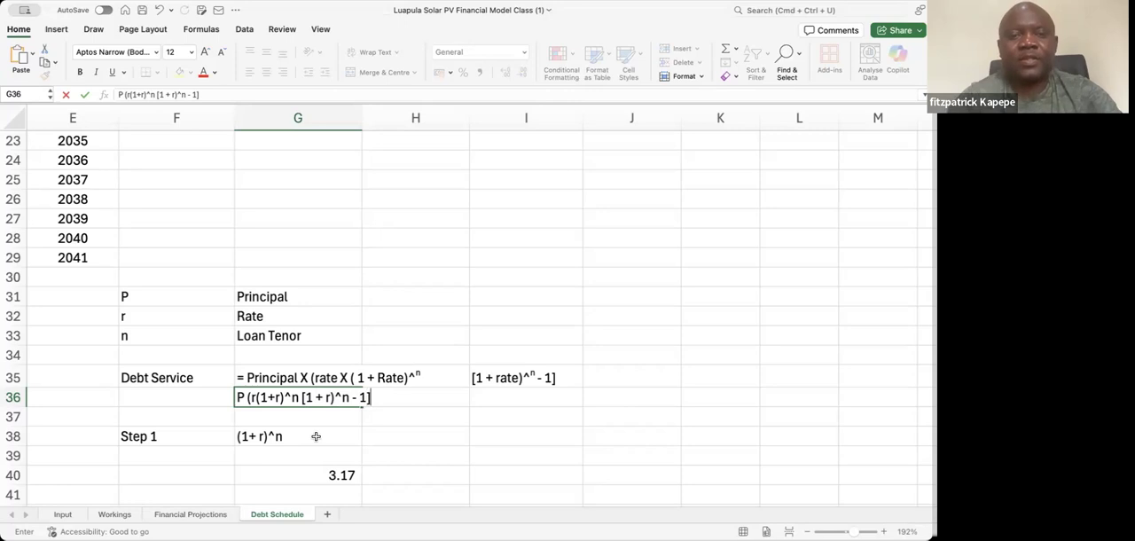
# Complete the abbreviated formula text in G36 by appending "[1 + r)^n - 1]"
pyautogui.press('Return')
# Compare the first (1+r)^n term of the abbreviated formula in G36 with the Step 1 expression and its result in G40
pyautogui.click(257, 439)
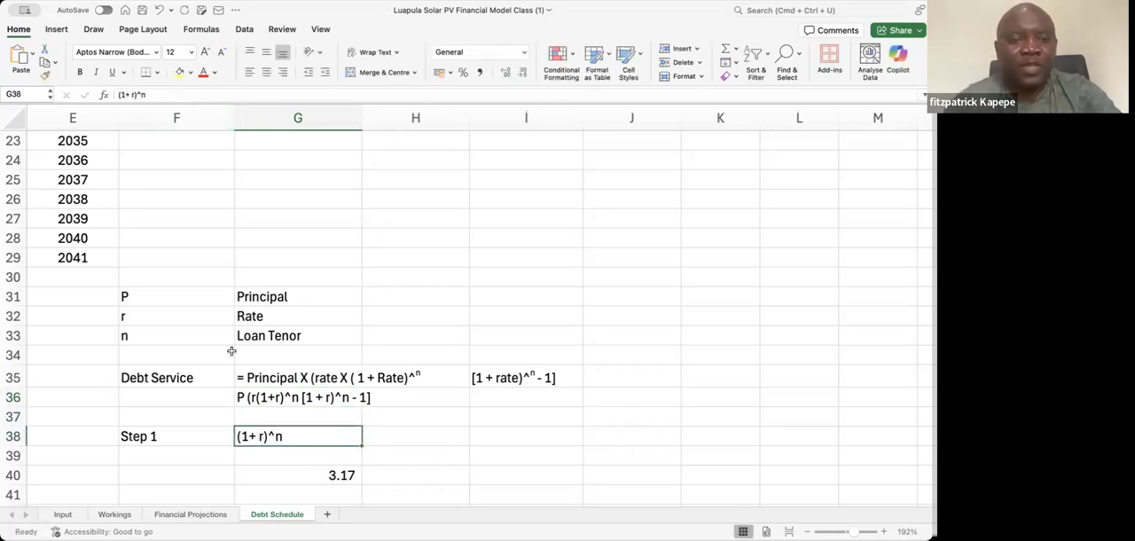
pyautogui.click(271, 396)
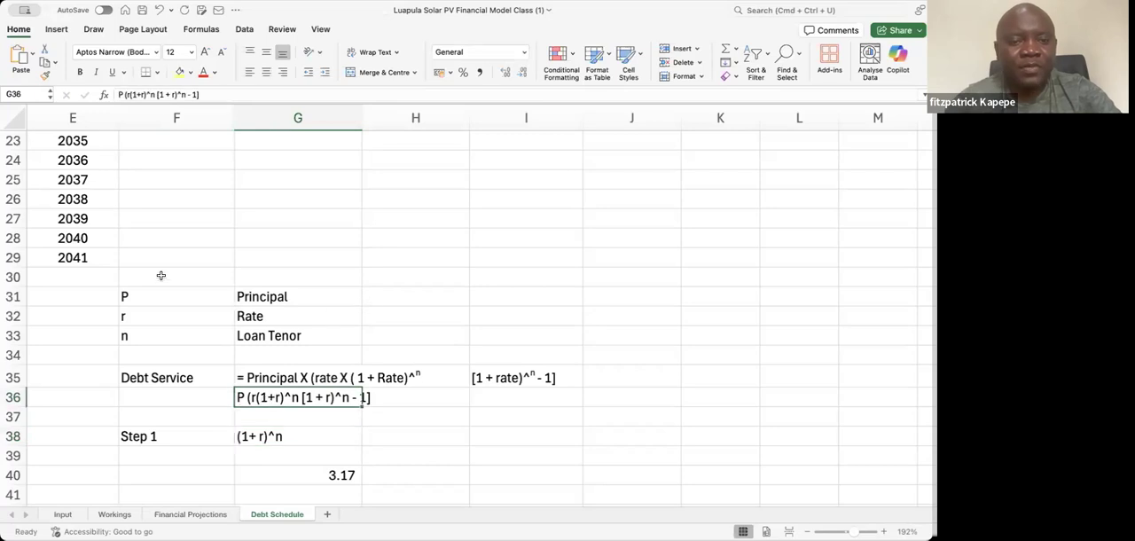
pyautogui.click(133, 95)
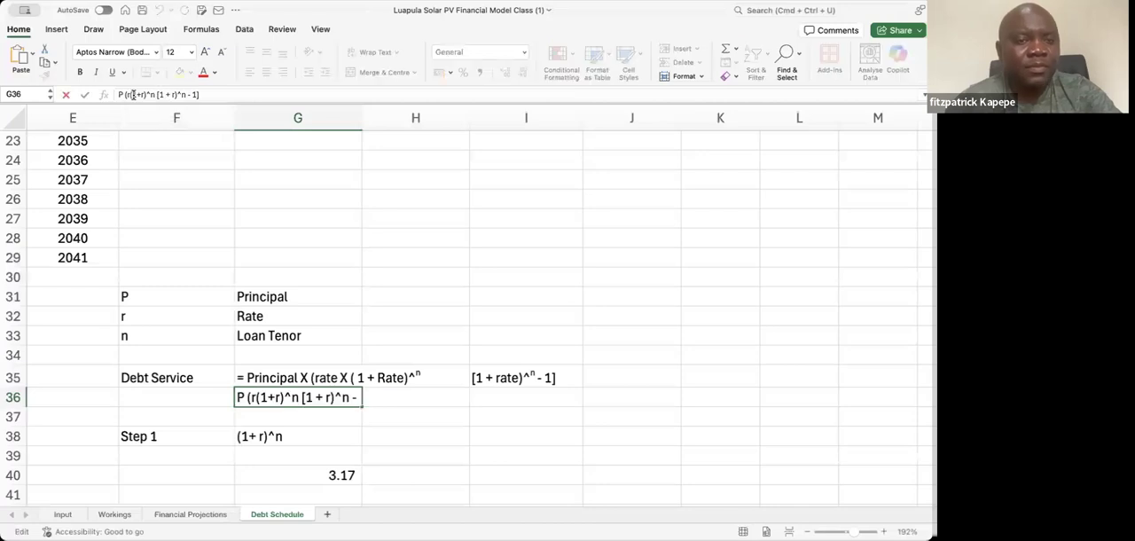
pyautogui.press('Escape')
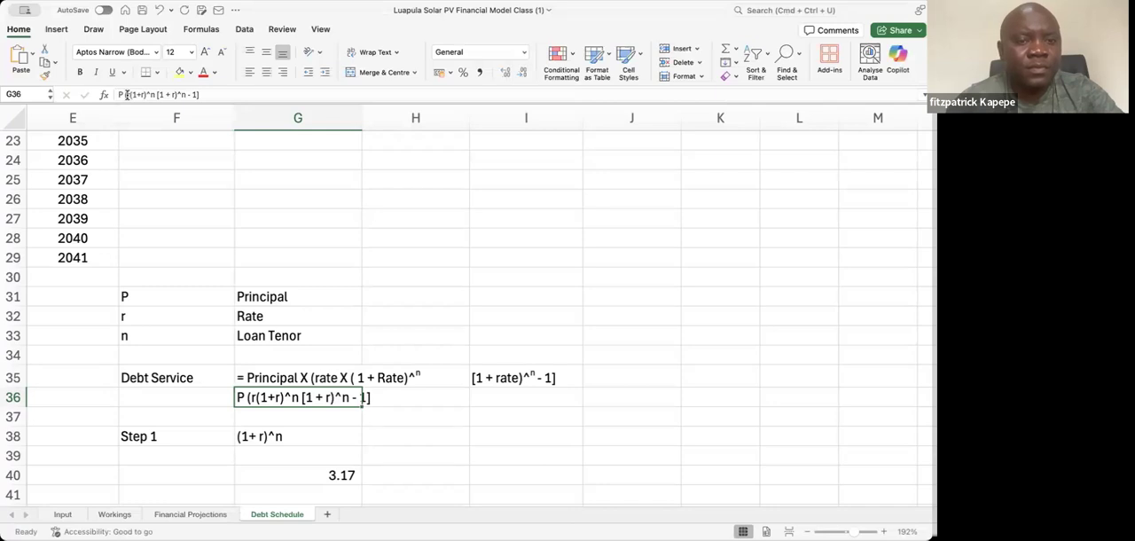
pyautogui.moveTo(130, 94); pyautogui.dragTo(153, 95)
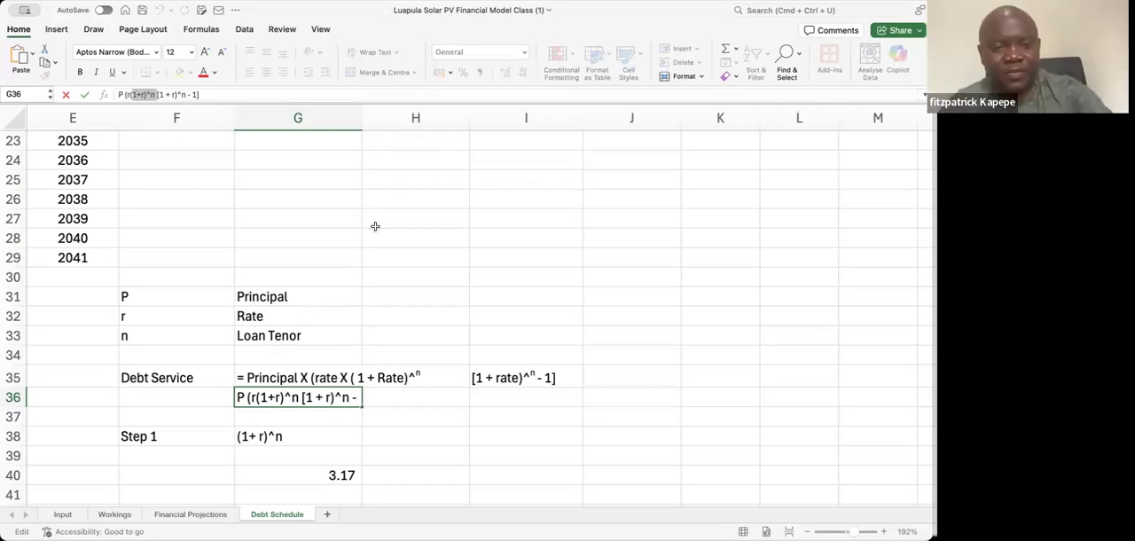
pyautogui.click(328, 470)
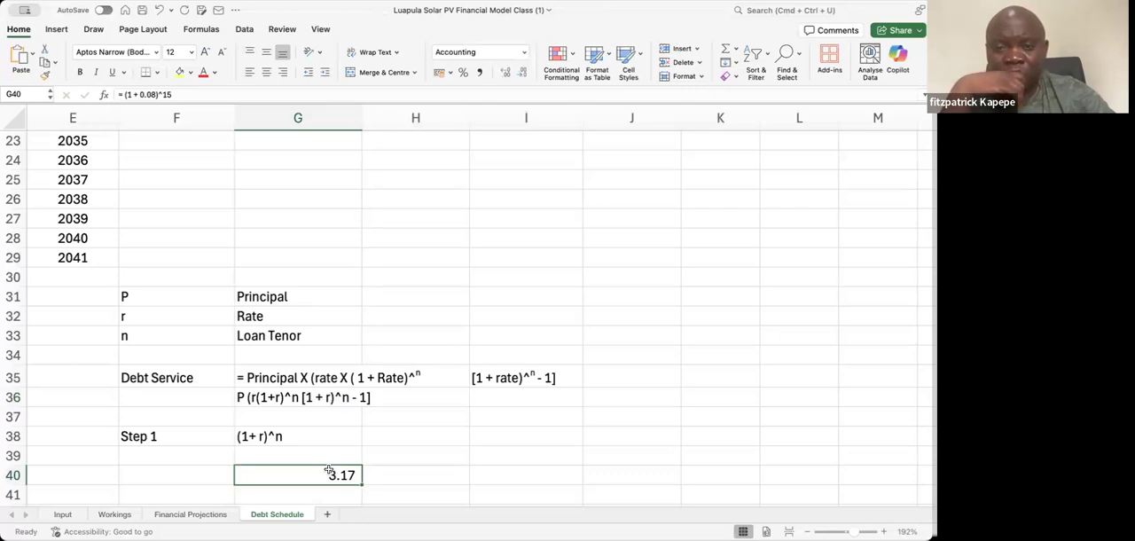
# Enter the label "Step 2" in F42, below the Step 1 calculation
pyautogui.press('Left')
pyautogui.press('Left')
pyautogui.press('Right')
pyautogui.press('Down')
pyautogui.press('Down')
pyautogui.press('Down')
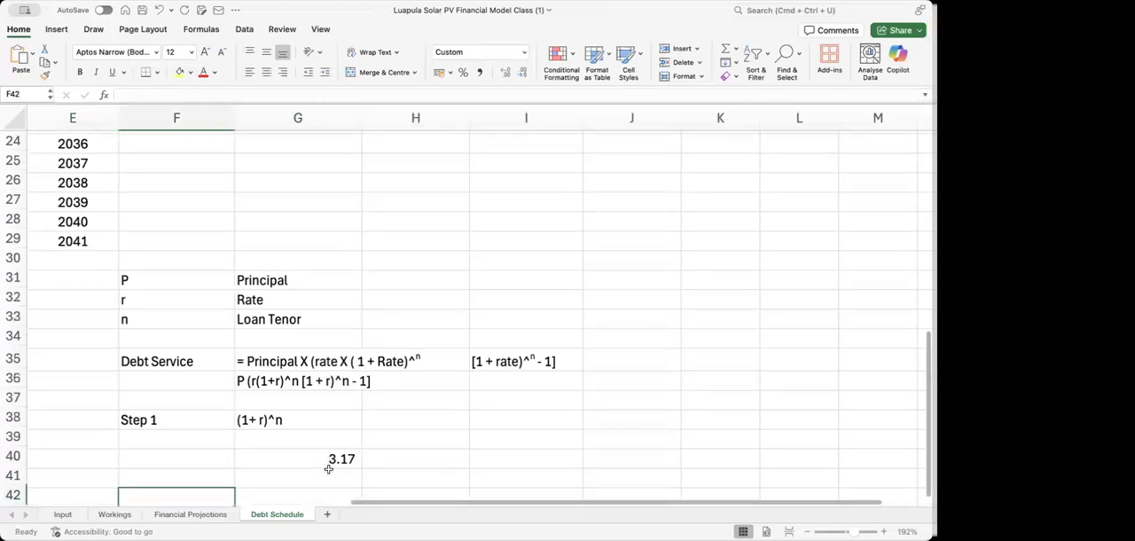
pyautogui.press('Up')
pyautogui.press('Up')
pyautogui.press('Down')
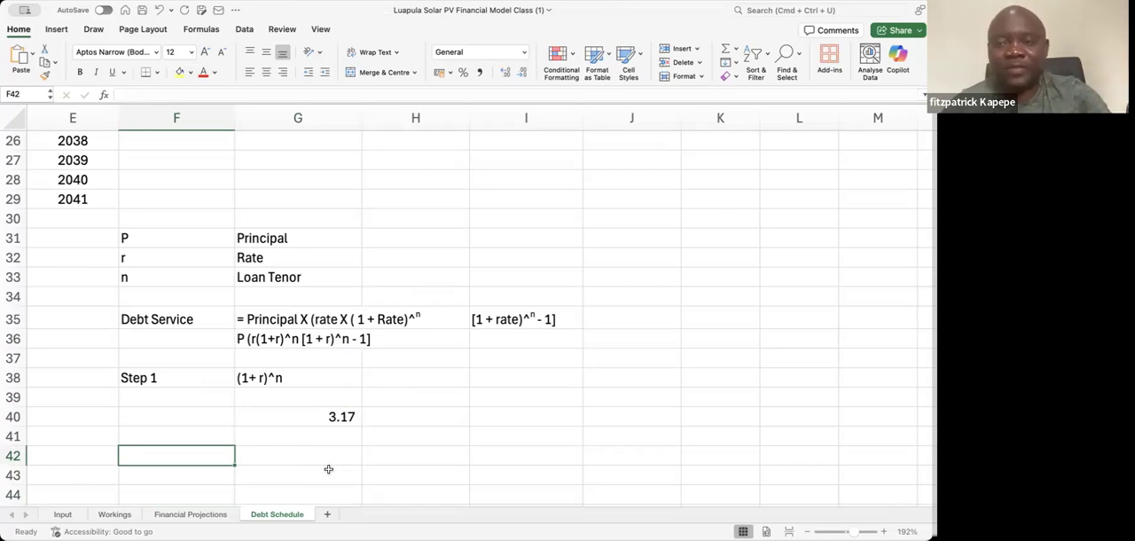
pyautogui.write('Step ')
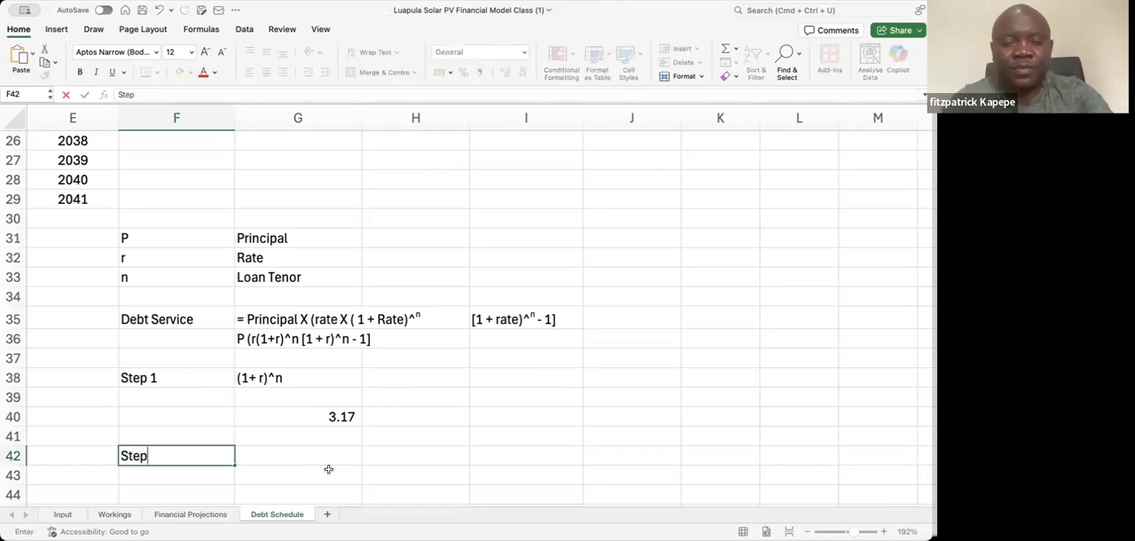
pyautogui.write('2')
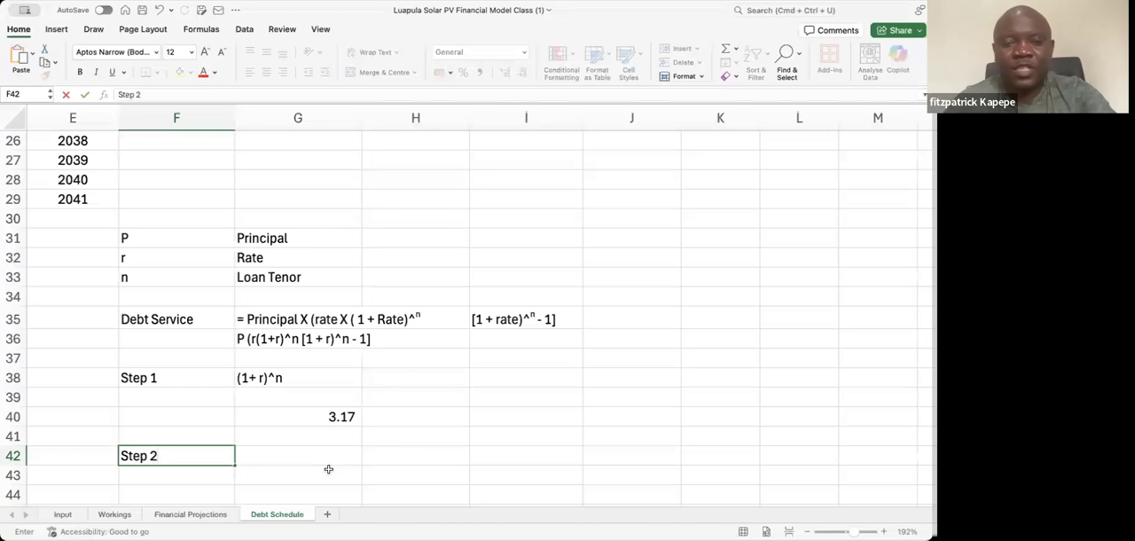
pyautogui.press('Return')
# Enter the description "Calculate r(1 + r)^n)" in G42, beside the Step 2 label
pyautogui.press('Up')
pyautogui.press('Right')
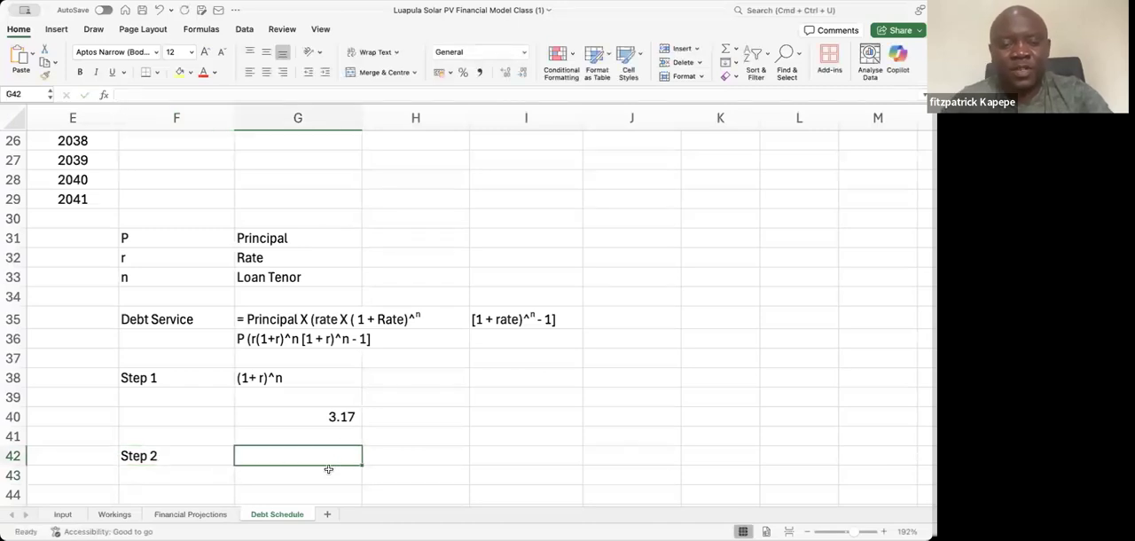
pyautogui.write('Calcl')
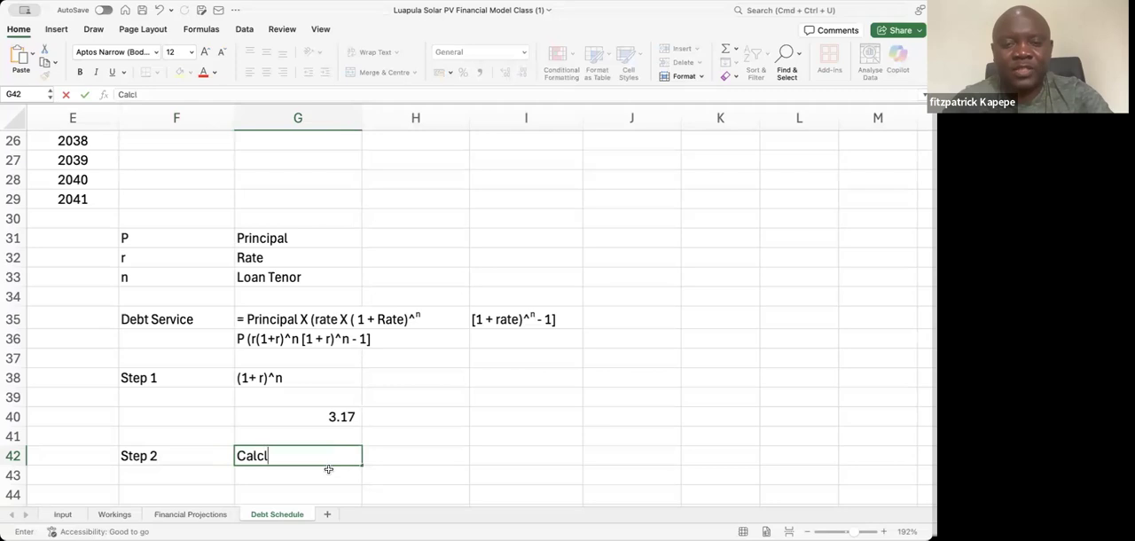
pyautogui.press('BackSpace')
pyautogui.write('ulate')
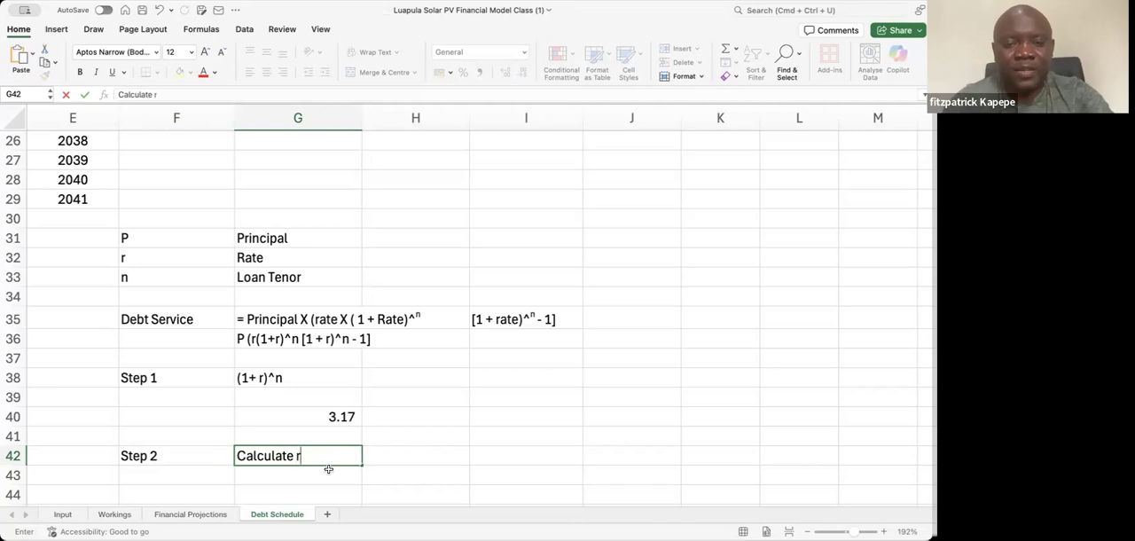
pyautogui.write(' r(')
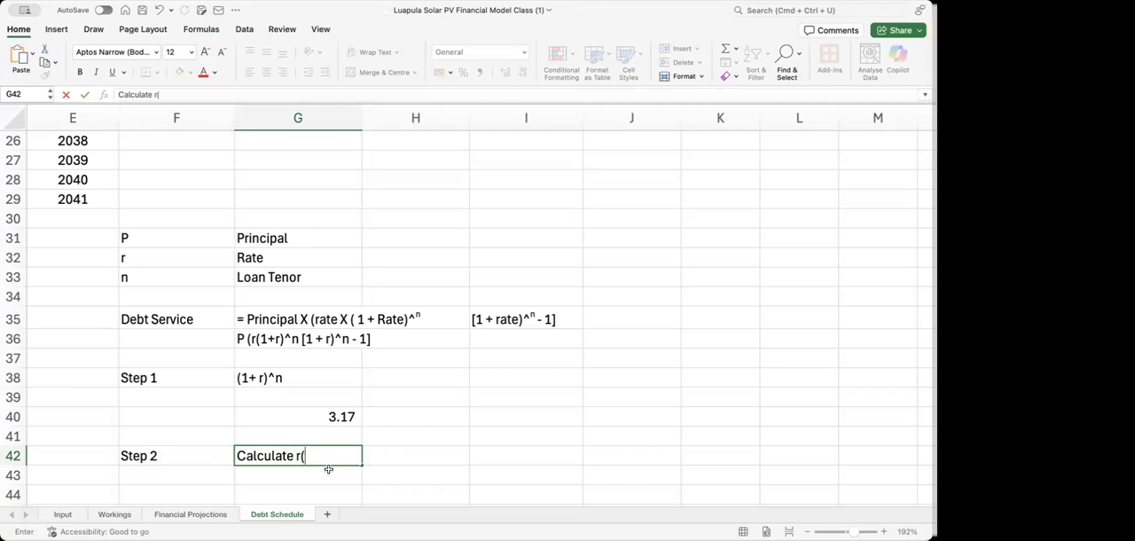
pyautogui.write('1 + r')
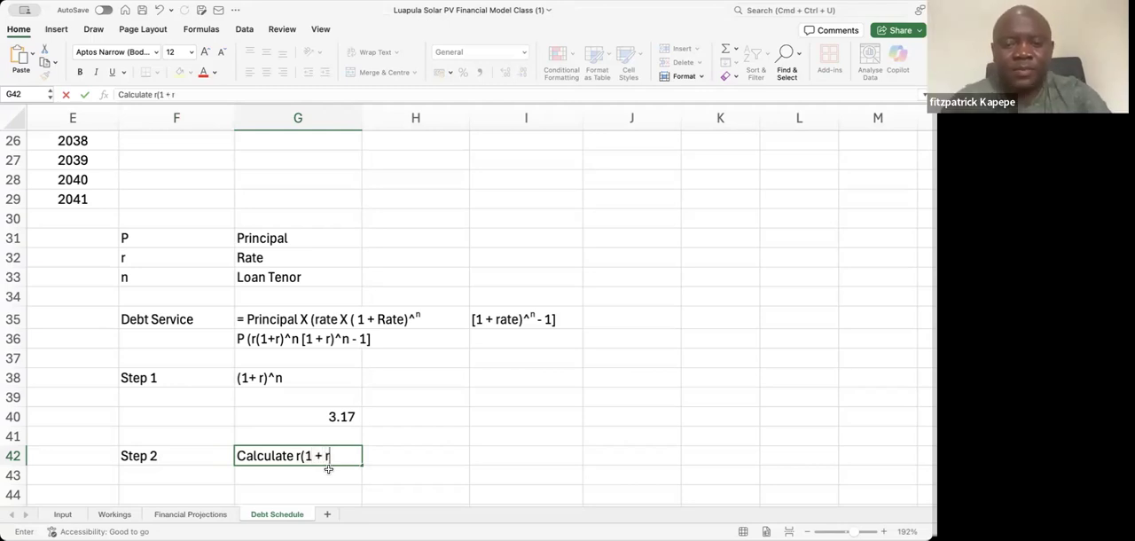
pyautogui.write(')')
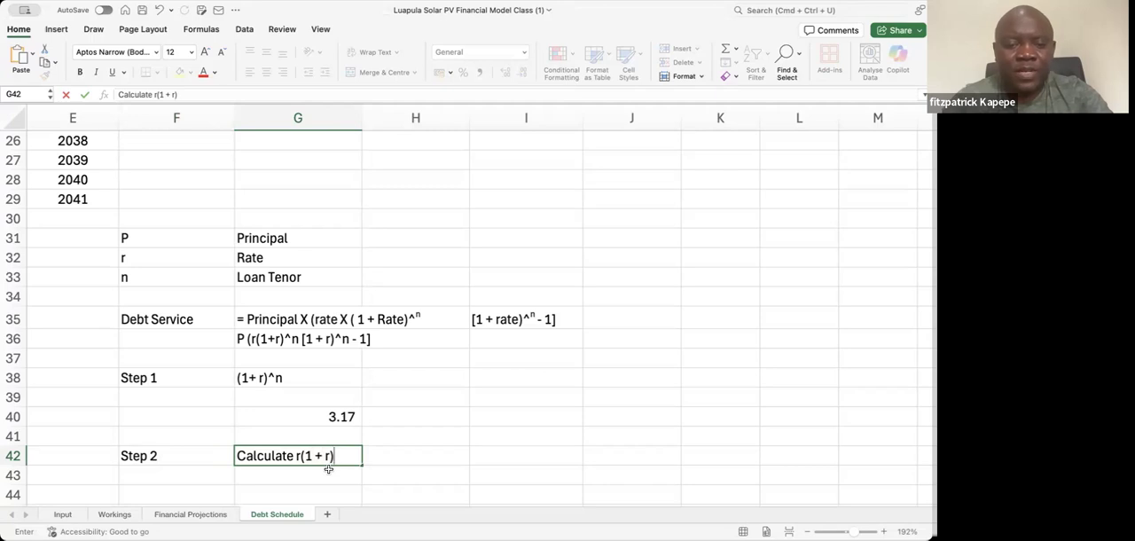
pyautogui.write('^n')
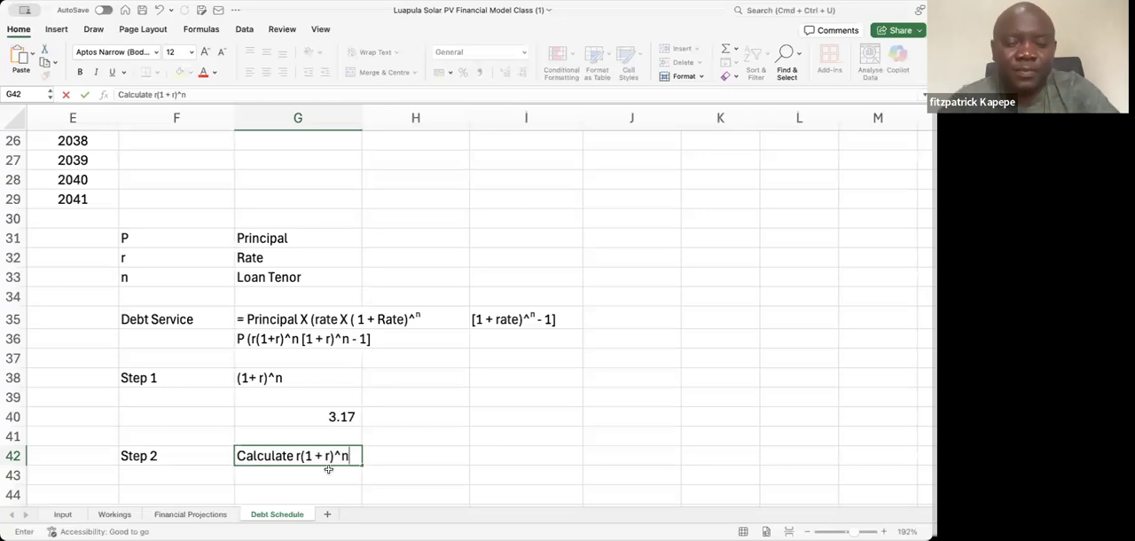
pyautogui.write(')')
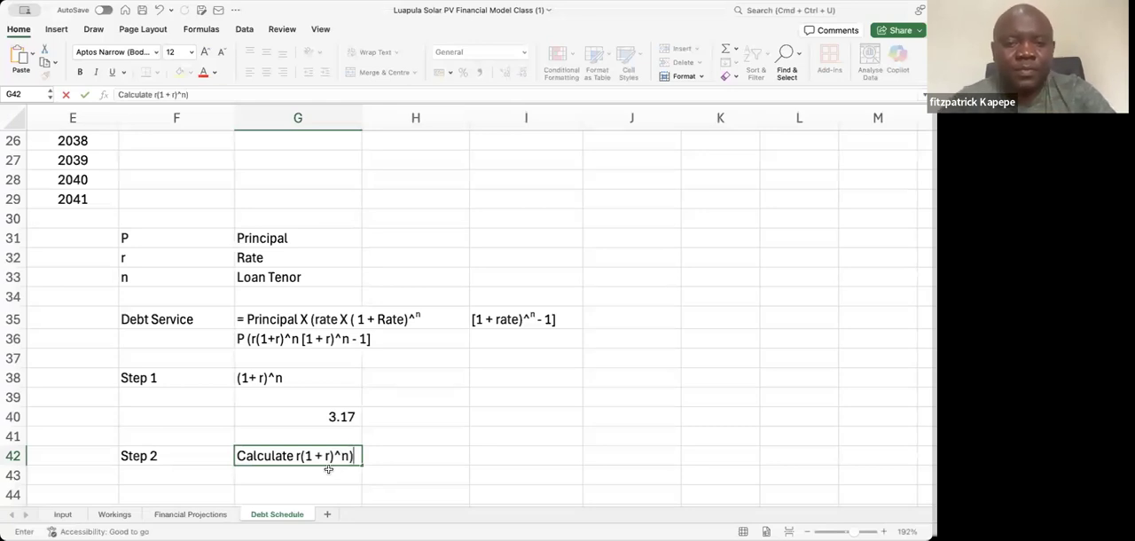
# Insert the missing opening parenthesis before the r in G42 so the text reads "Calculate (r(1 + r)^n)"
pyautogui.click(155, 94)
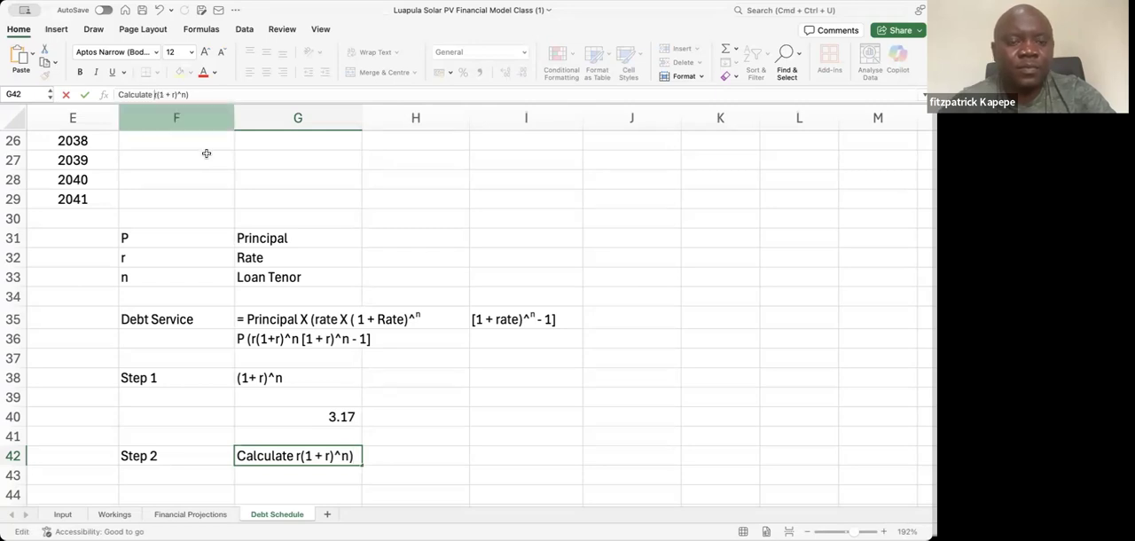
pyautogui.write('(')
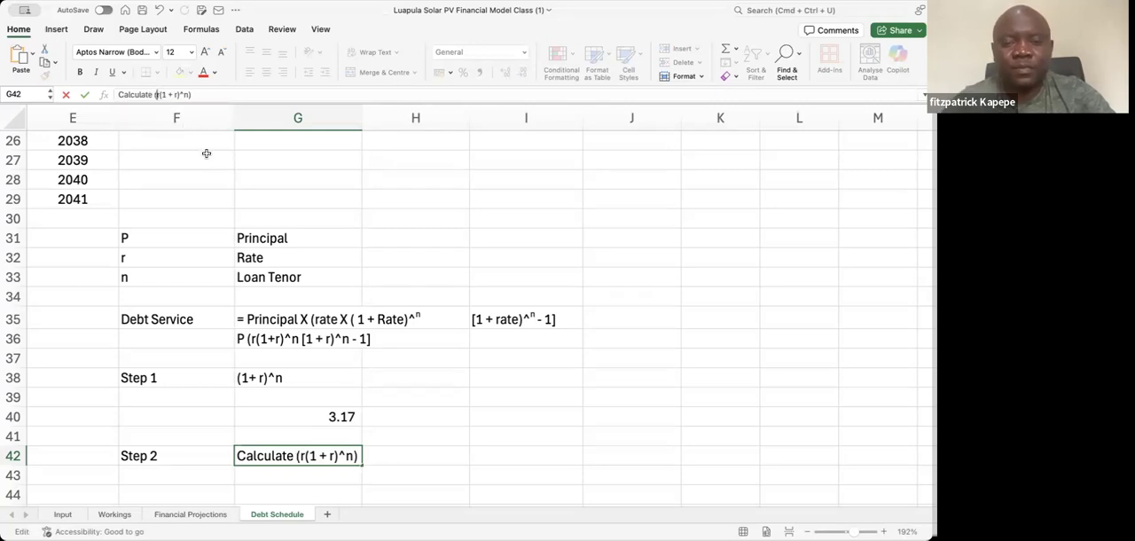
pyautogui.press('Return')
pyautogui.press('Return')
pyautogui.press('Return')
pyautogui.press('Return')
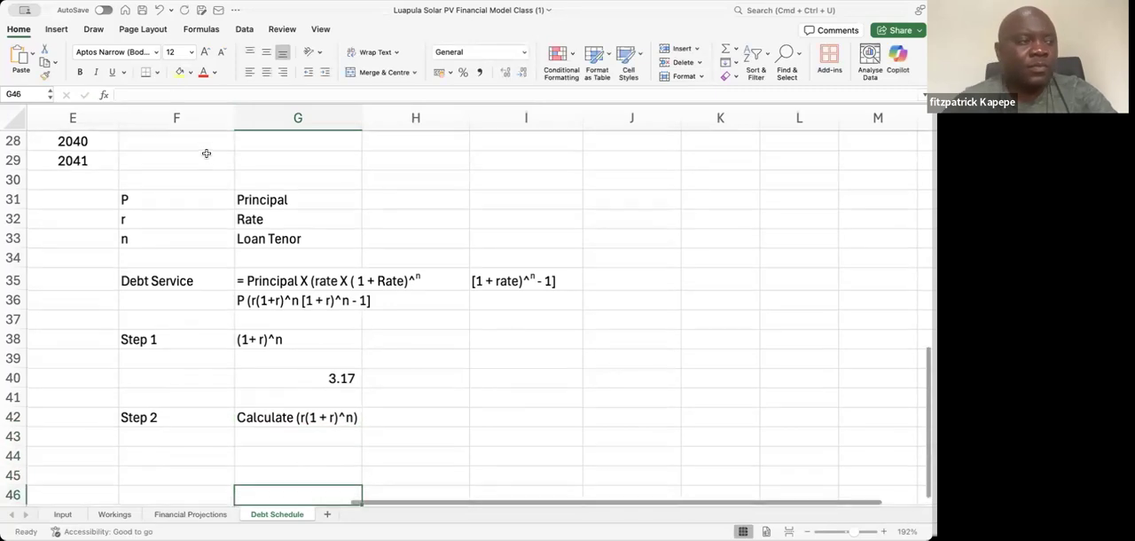
# Calculate Step 2 in G44 by multiplying the rate by the Step 1 result, using the formula = 0.08 * G40
pyautogui.press('Up')
pyautogui.press('Up')
pyautogui.press('Up')
pyautogui.press('Up')
pyautogui.press('Up')
pyautogui.press('Down')
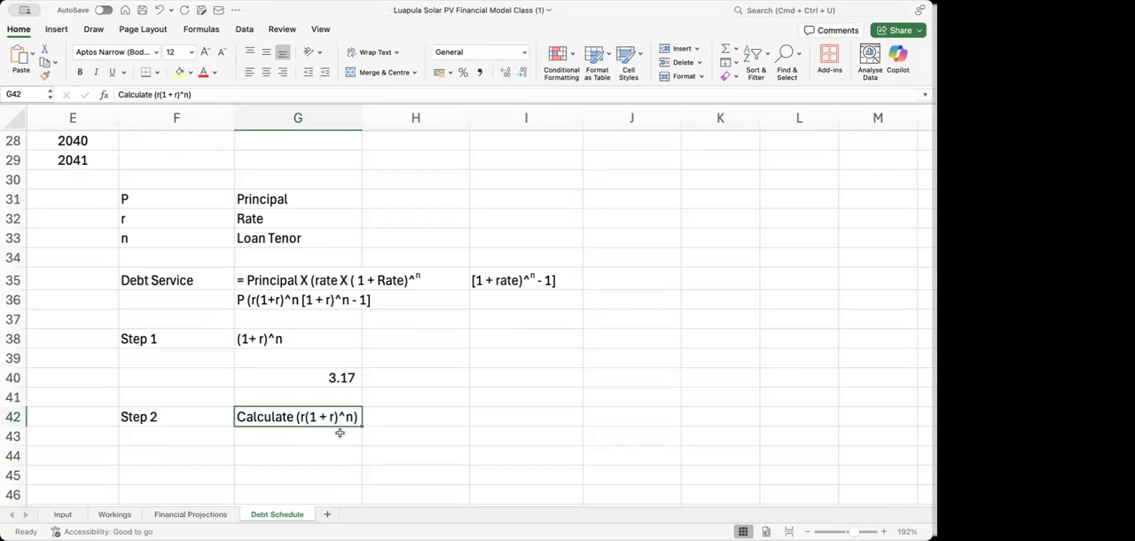
pyautogui.click(326, 376)
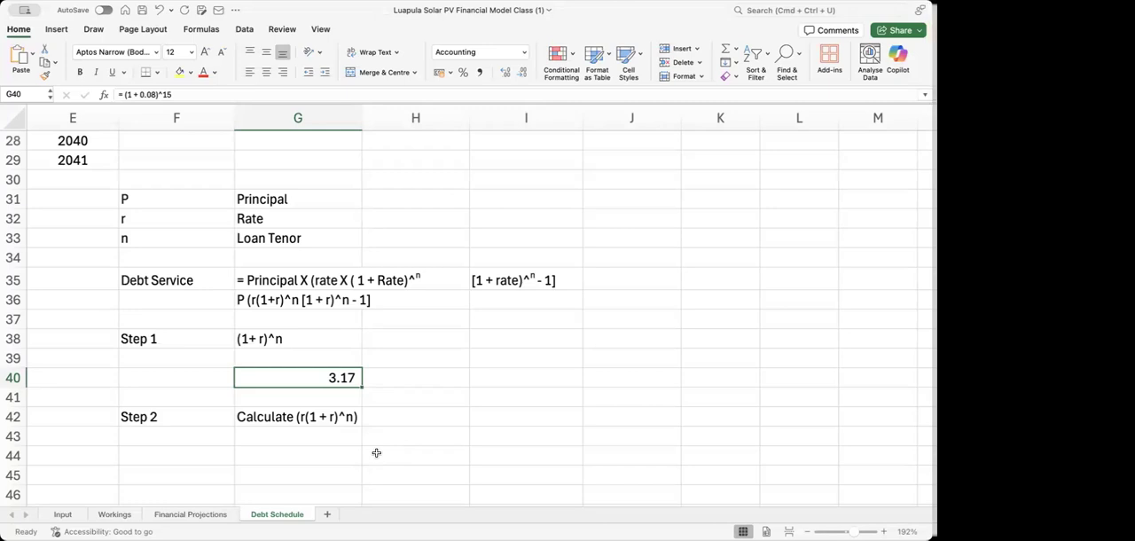
pyautogui.press('Down')
pyautogui.press('Down')
pyautogui.press('Down')
pyautogui.press('Down')
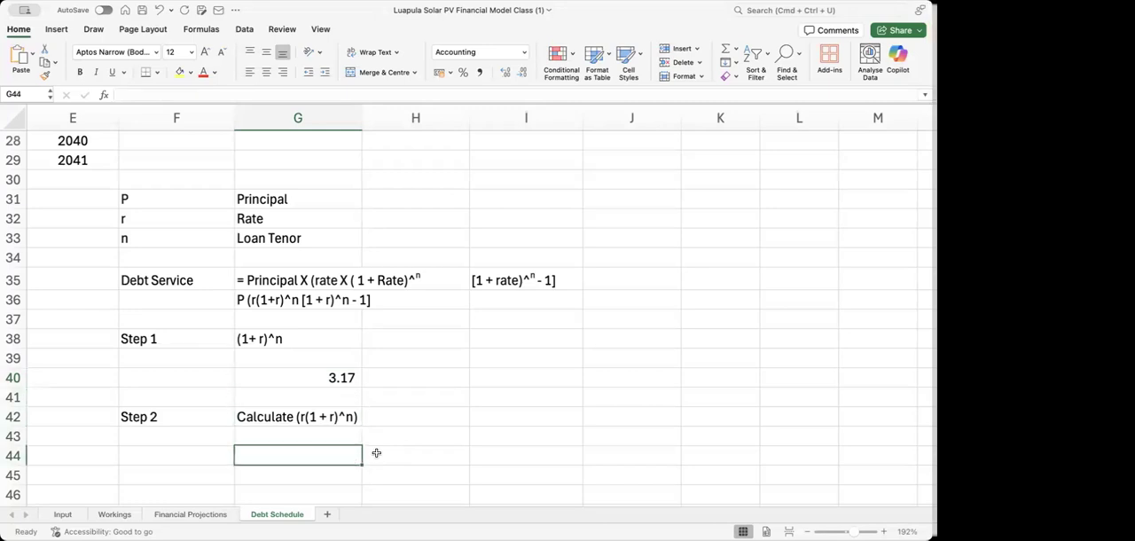
pyautogui.write('=')
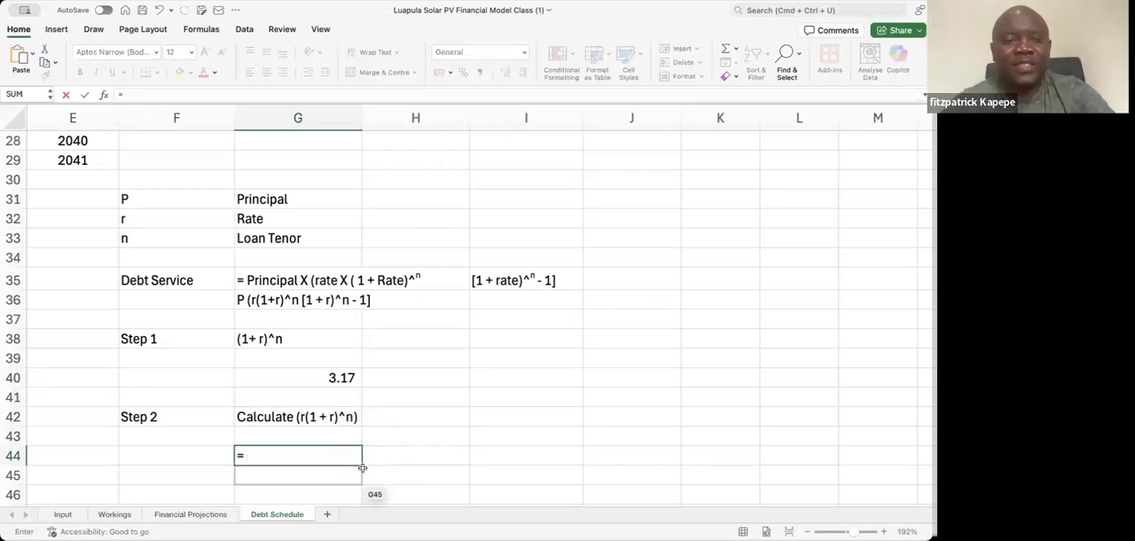
pyautogui.write(' 0.')
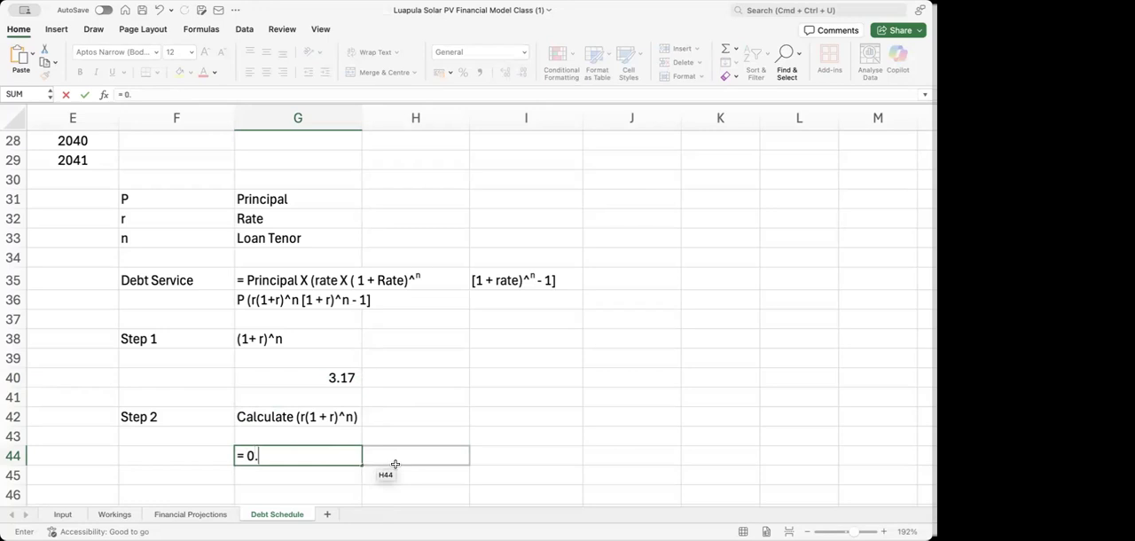
pyautogui.write('08')
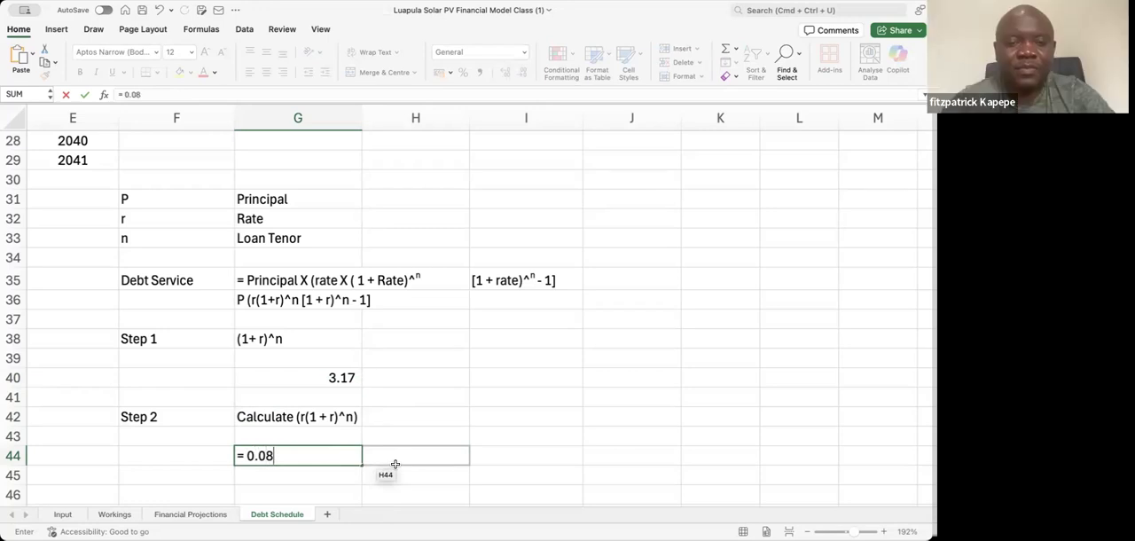
pyautogui.write(' *')
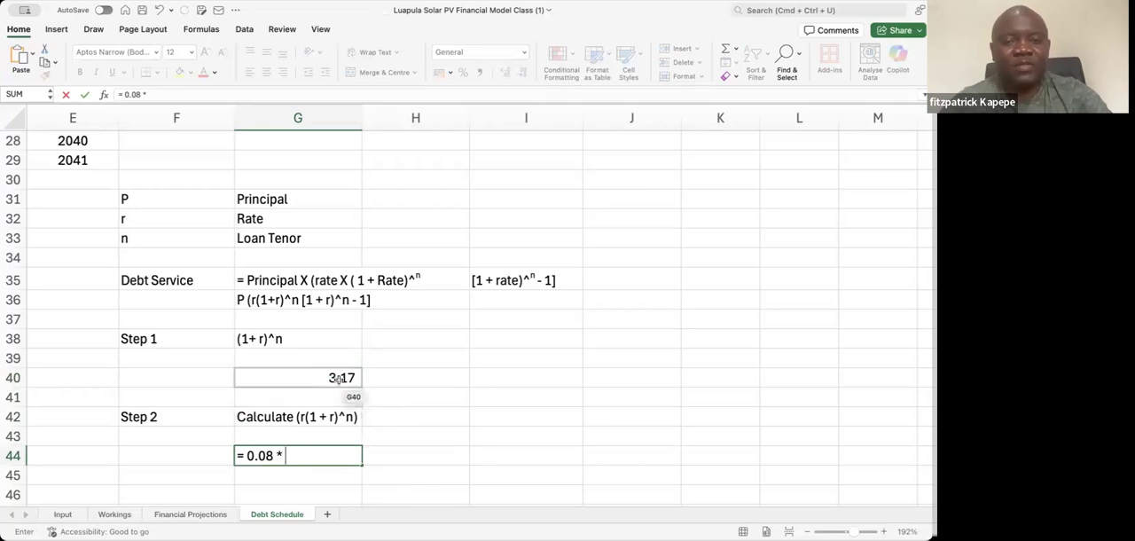
pyautogui.click(340, 379)
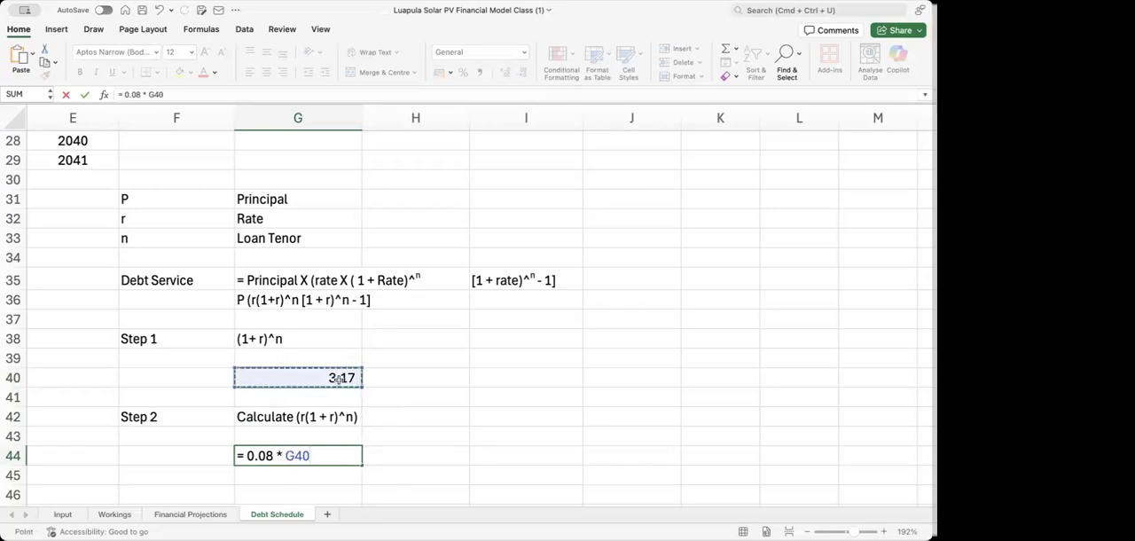
pyautogui.press('Return')
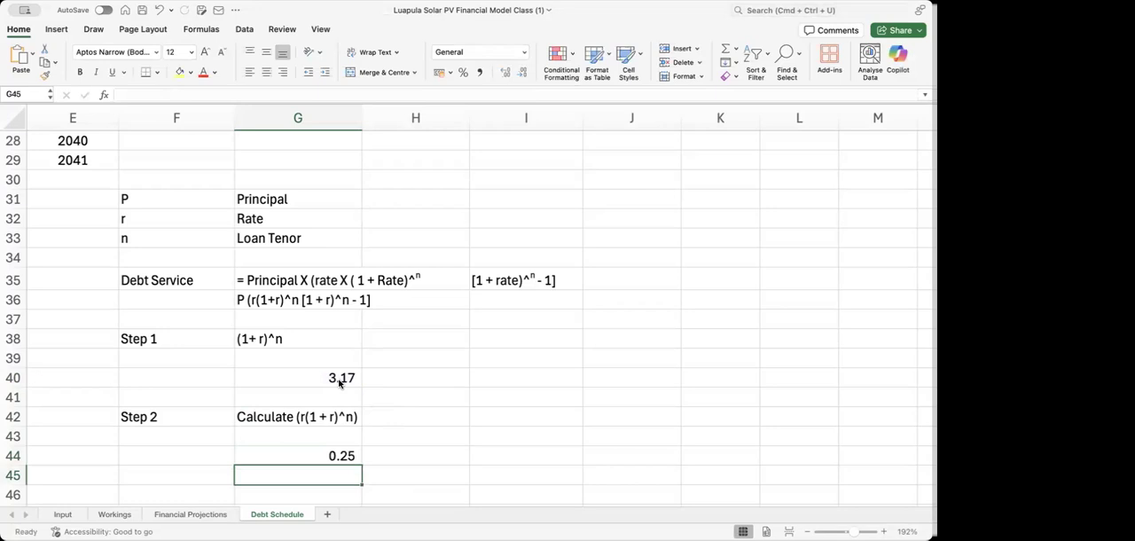
# Change the rate in the Step 1 formula in G40 to 0.05, giving = (1 + 0.05)^15
pyautogui.press('Up')
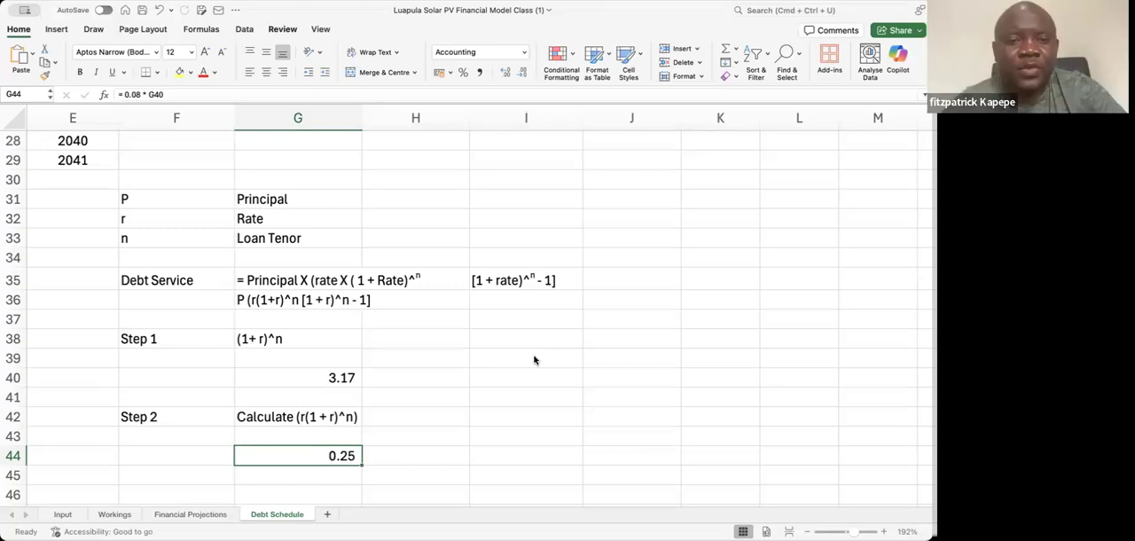
pyautogui.click(319, 374)
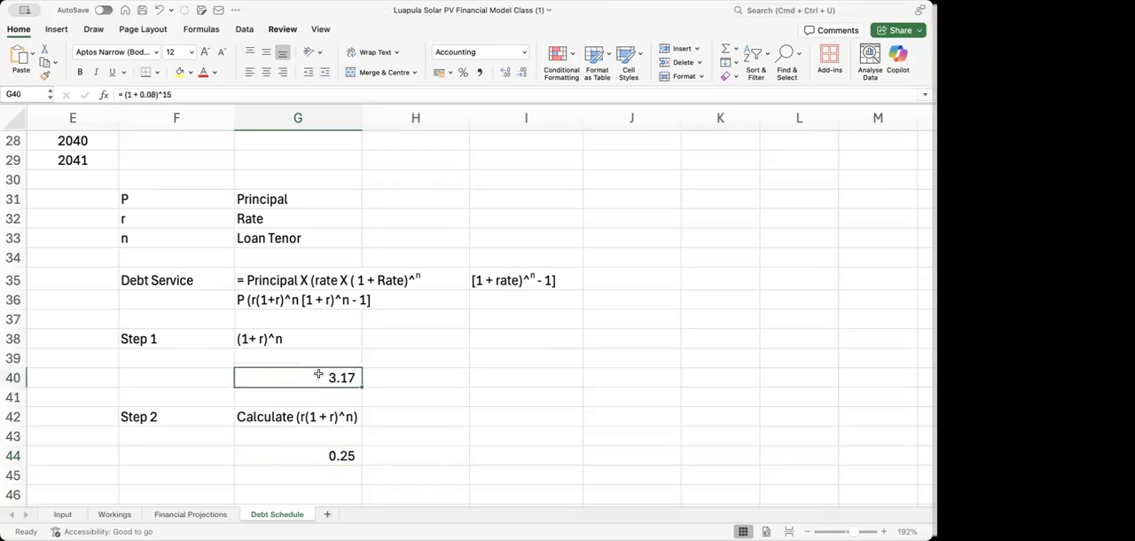
pyautogui.click(154, 95)
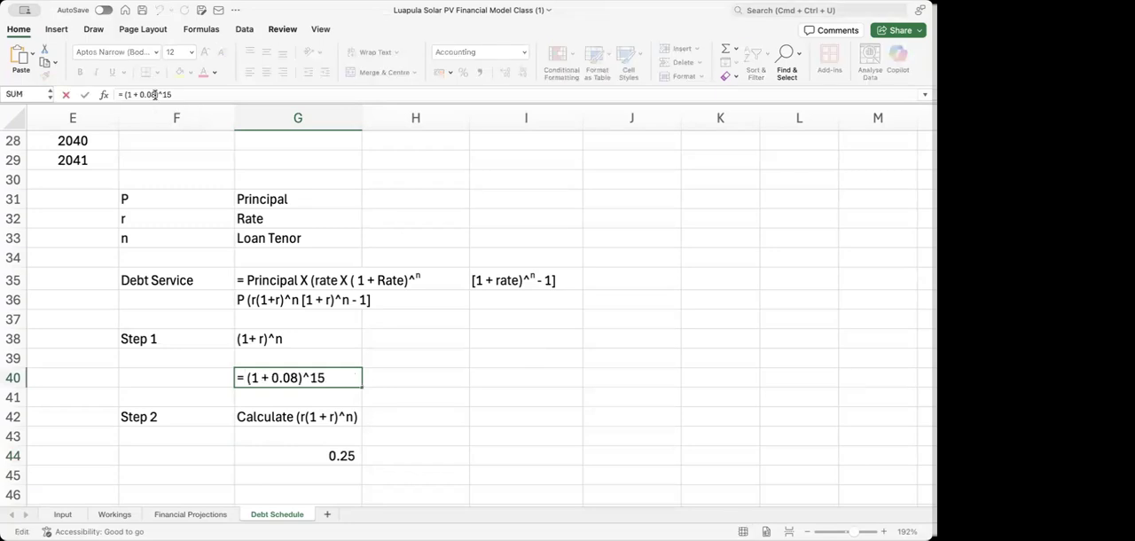
pyautogui.press('BackSpace')
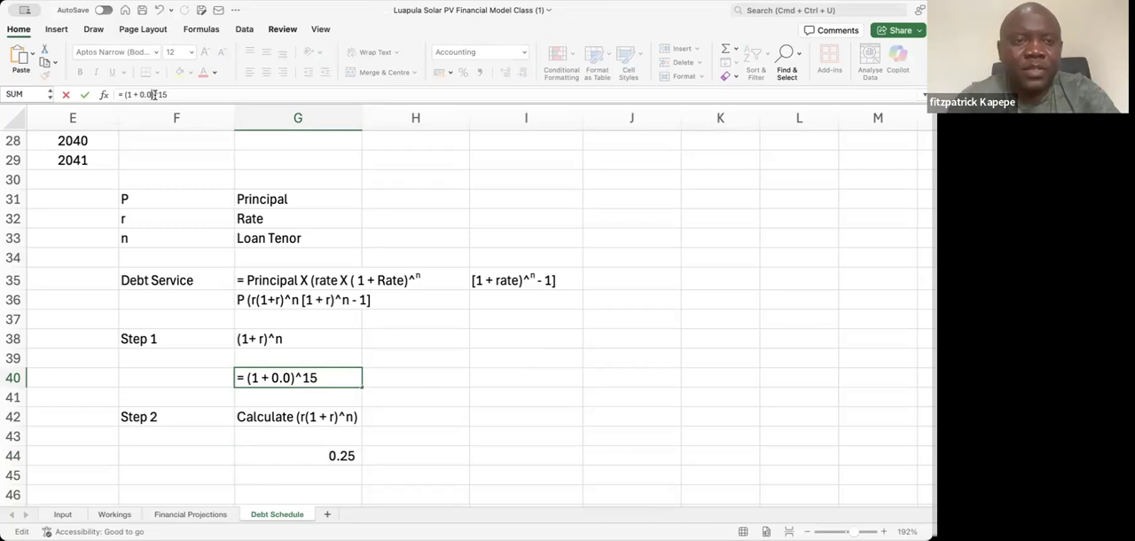
pyautogui.write('5')
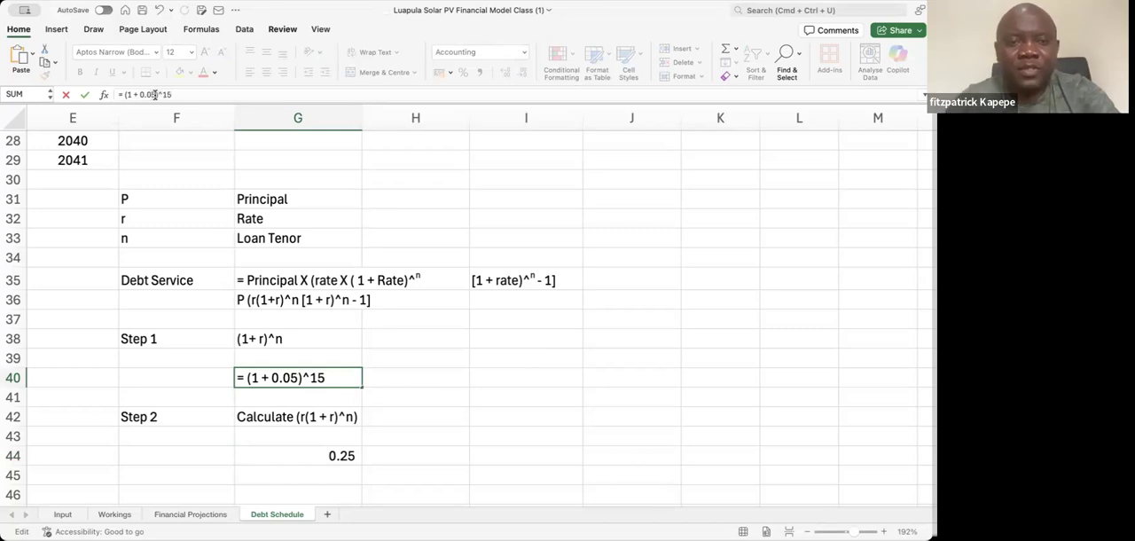
pyautogui.press('Return')
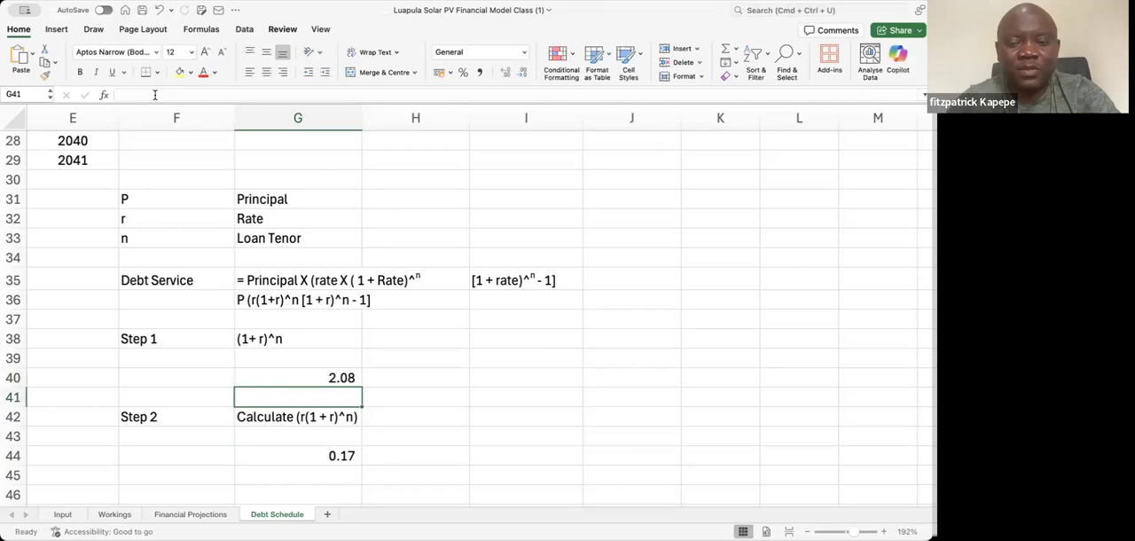
# Increase the Step 2 result in G44 to five decimal places
pyautogui.press('Down')
pyautogui.press('Down')
pyautogui.press('Down')
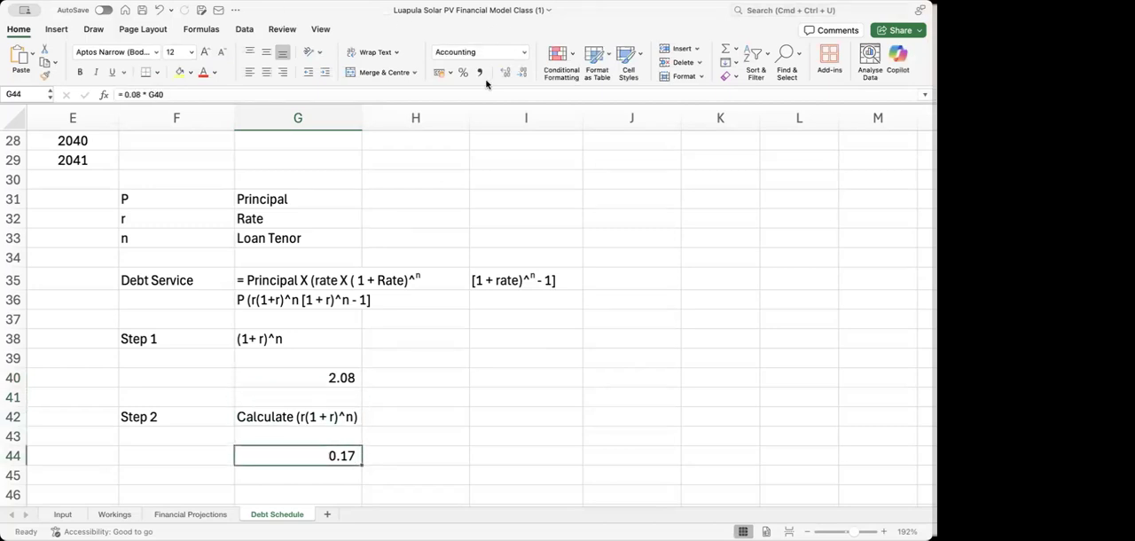
pyautogui.click(505, 72)
pyautogui.click(506, 72)
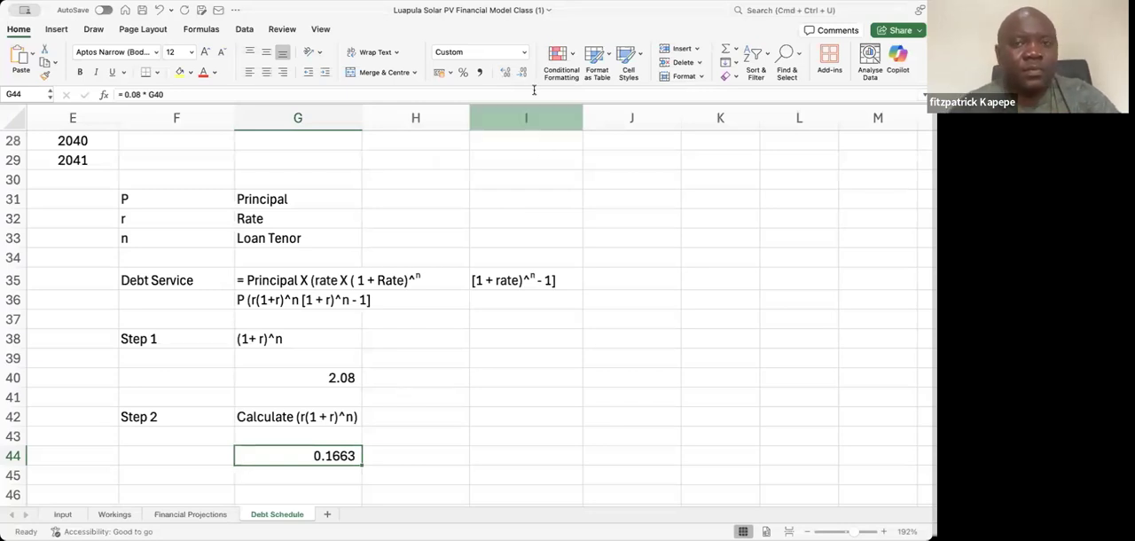
pyautogui.click(505, 72)
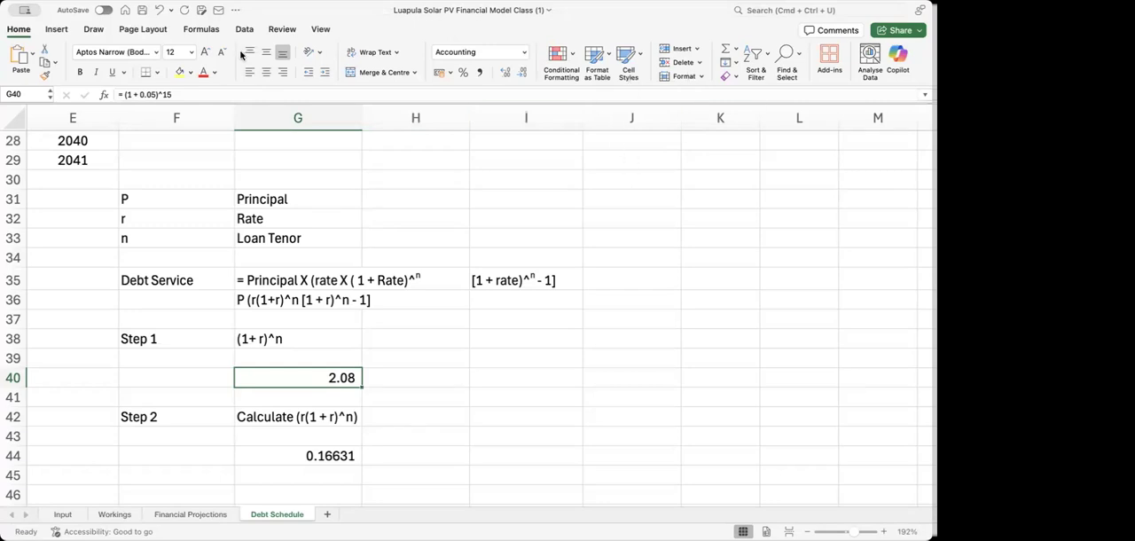
# Copy the five-decimal number format from the Step 2 result in G44 to the Step 1 result in G40
pyautogui.click(52, 30)
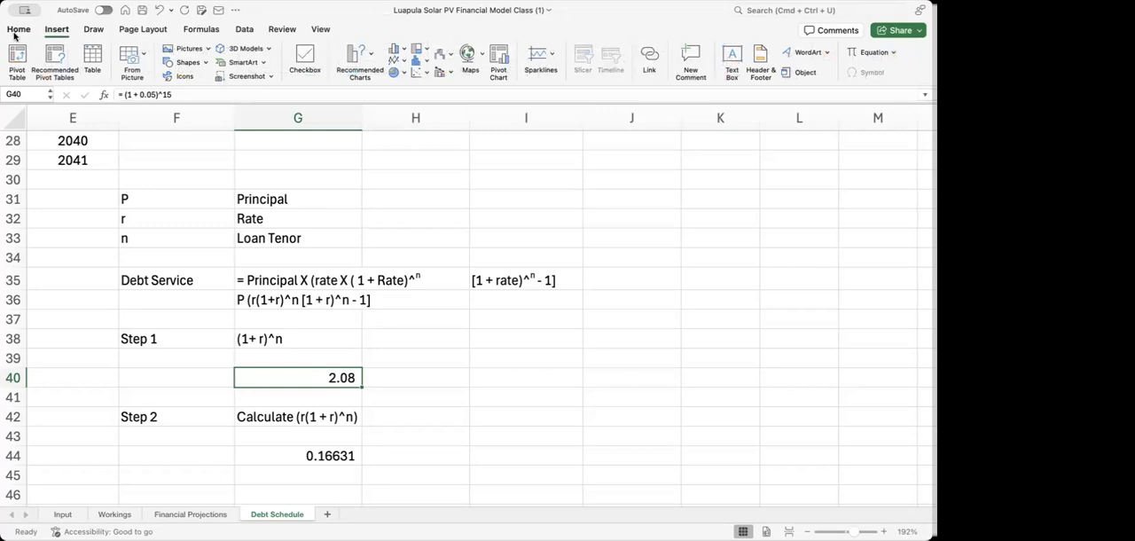
pyautogui.click(17, 30)
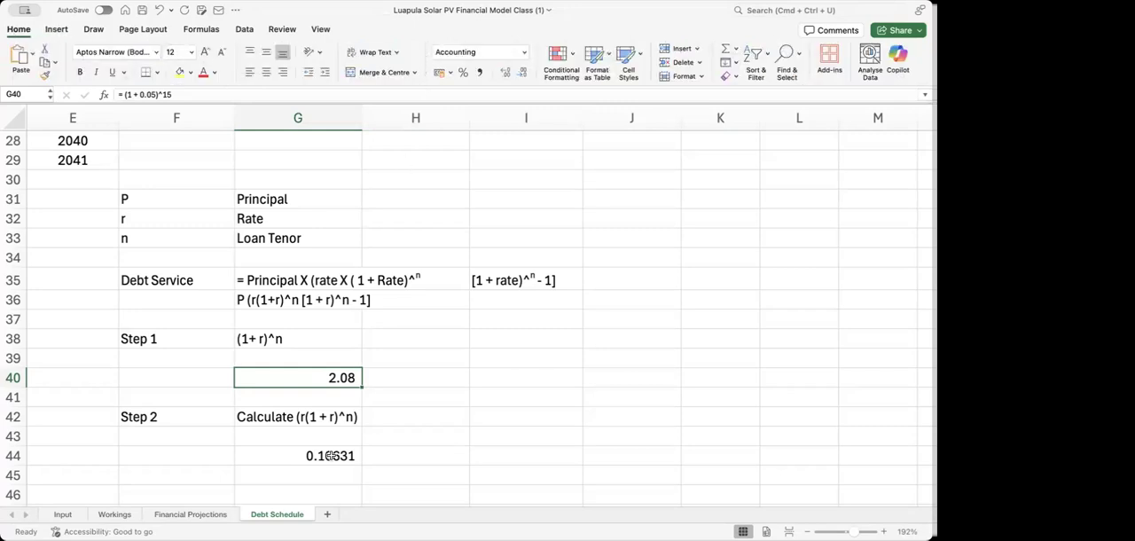
pyautogui.click(326, 454)
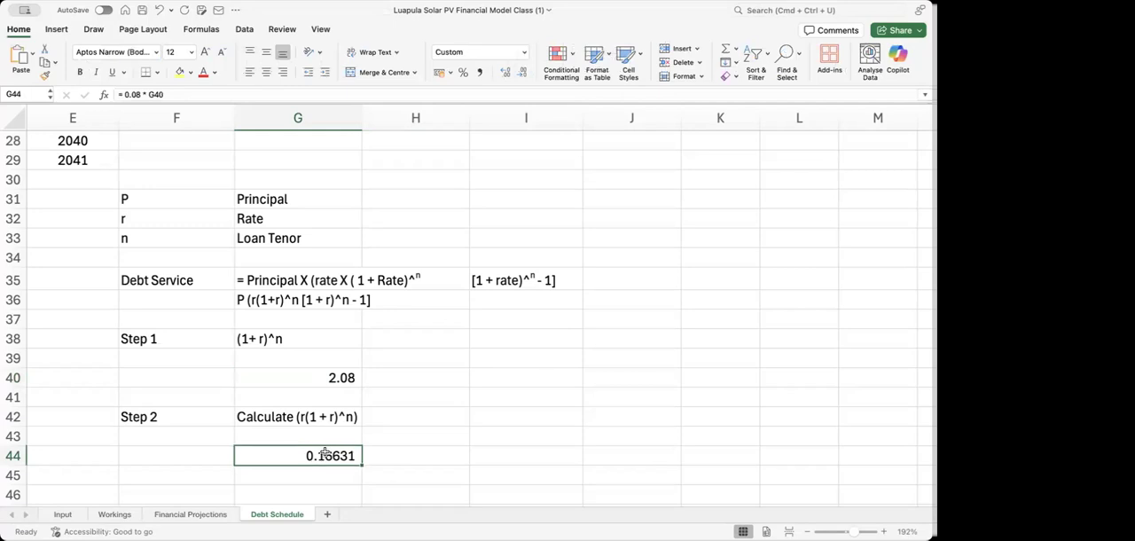
pyautogui.click(44, 75)
pyautogui.click(333, 380)
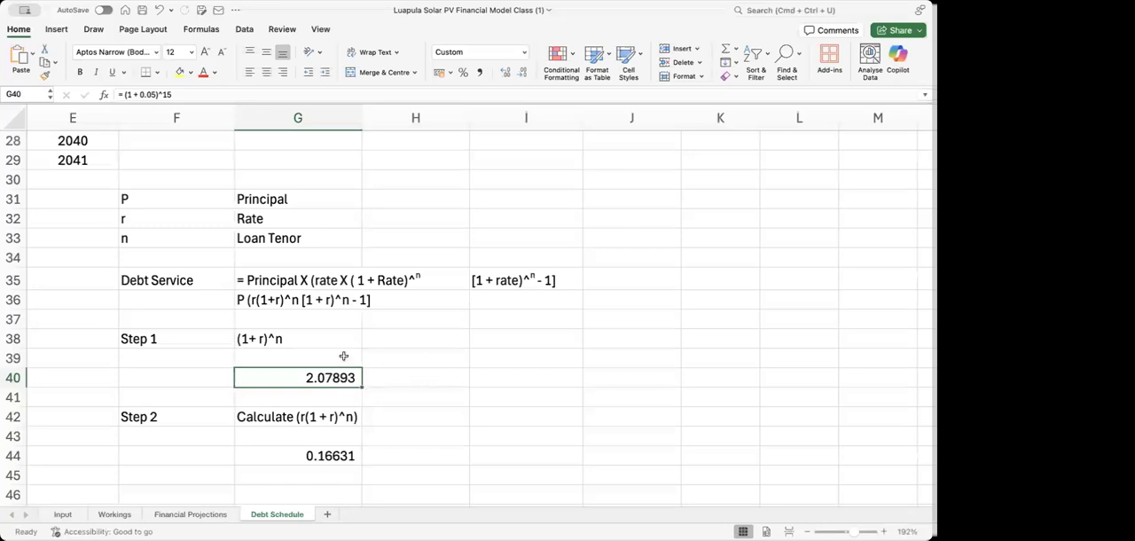
# Change the rate in the Step 2 formula in G44 to 0.05, giving = 0.05 * G40
pyautogui.click(324, 453)
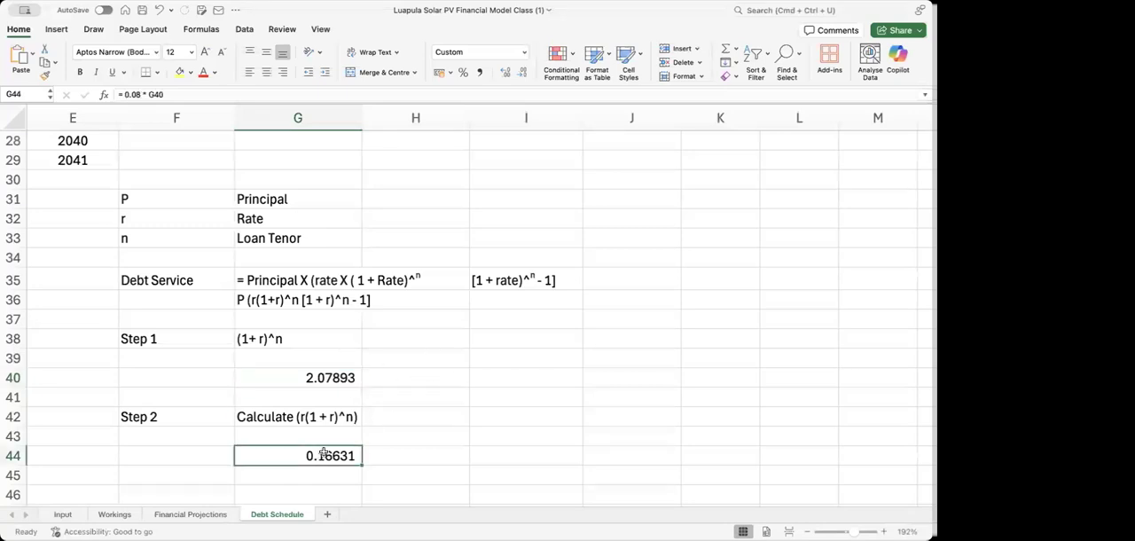
pyautogui.click(141, 97)
pyautogui.press('BackSpace')
pyautogui.write('5')
pyautogui.press('Return')
pyautogui.press('Down')
pyautogui.press('Down')
pyautogui.press('Down')
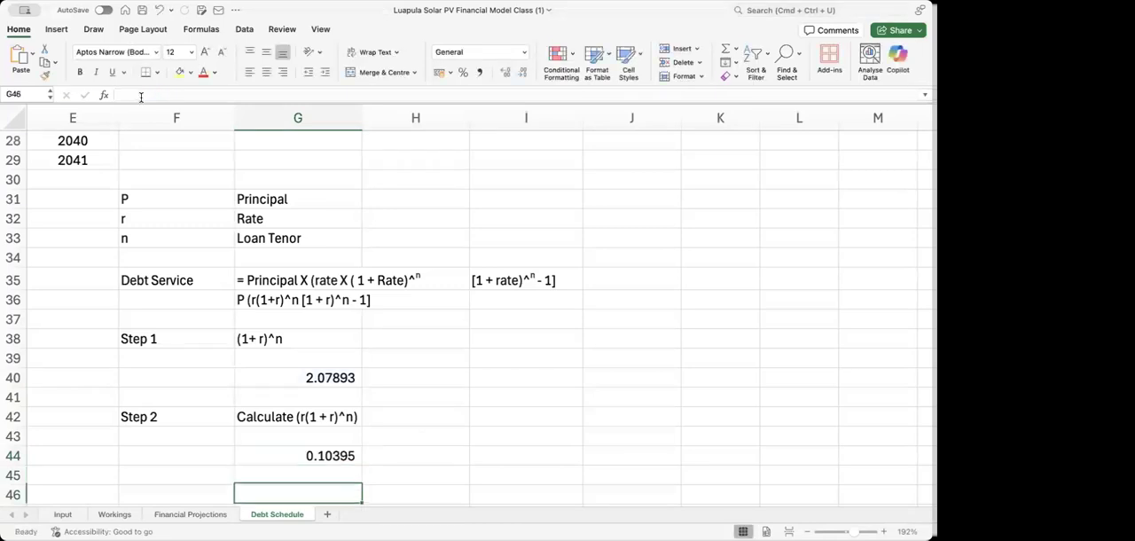
pyautogui.press('Up')
pyautogui.press('Up')
pyautogui.press('Up')
pyautogui.press('Up')
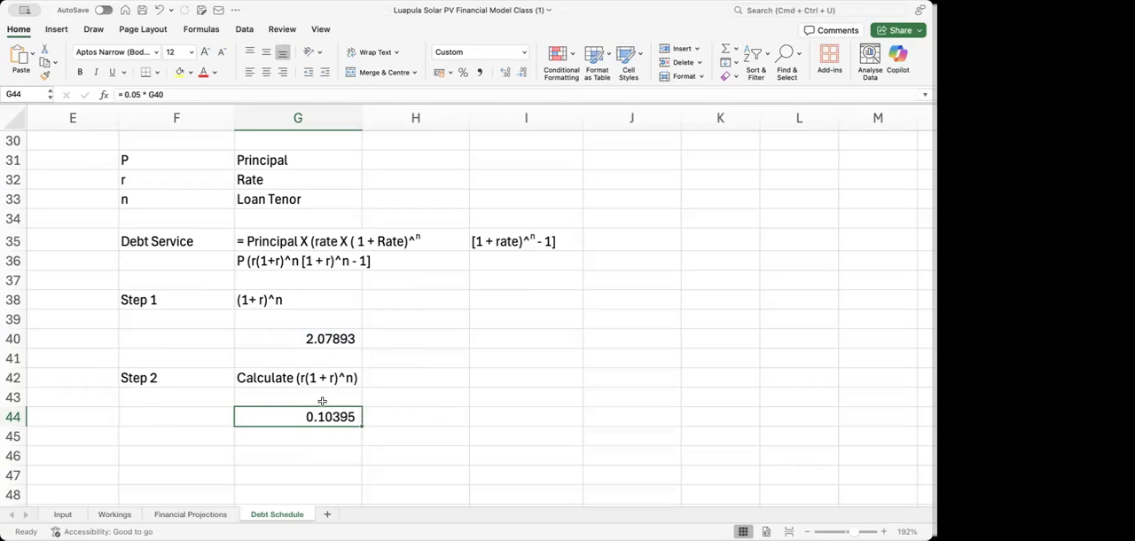
pyautogui.click(328, 336)
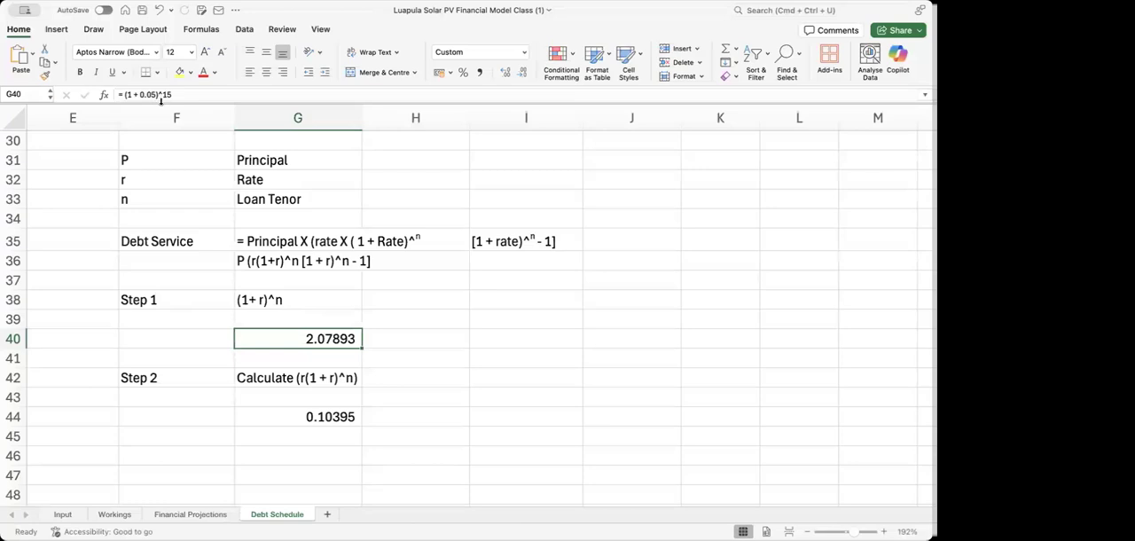
pyautogui.click(316, 416)
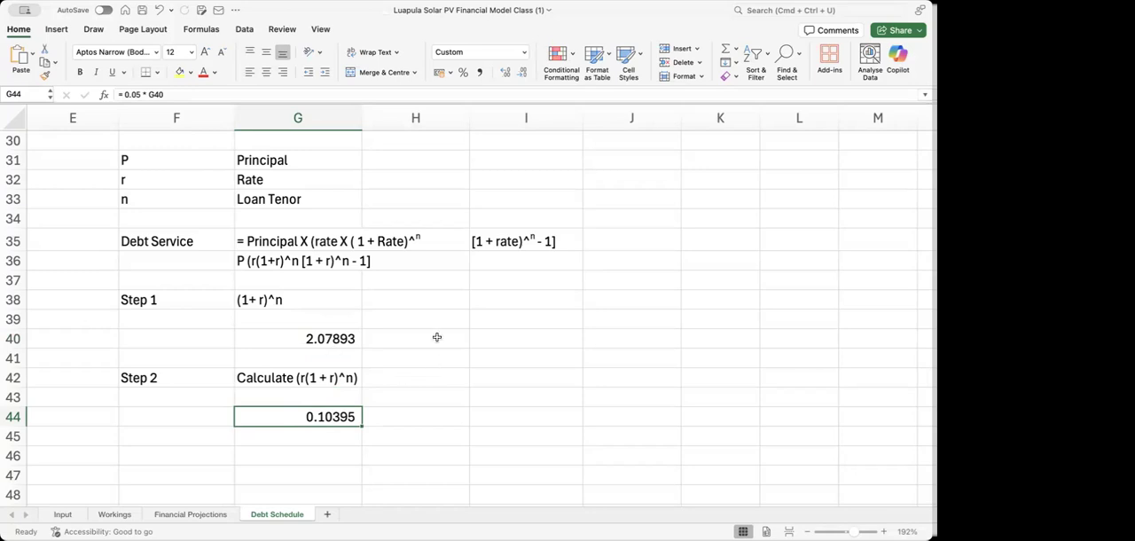
# Change the rate in the Step 1 formula in G40 to 0.08, giving = (1 + 0.08)^15
pyautogui.click(338, 338)
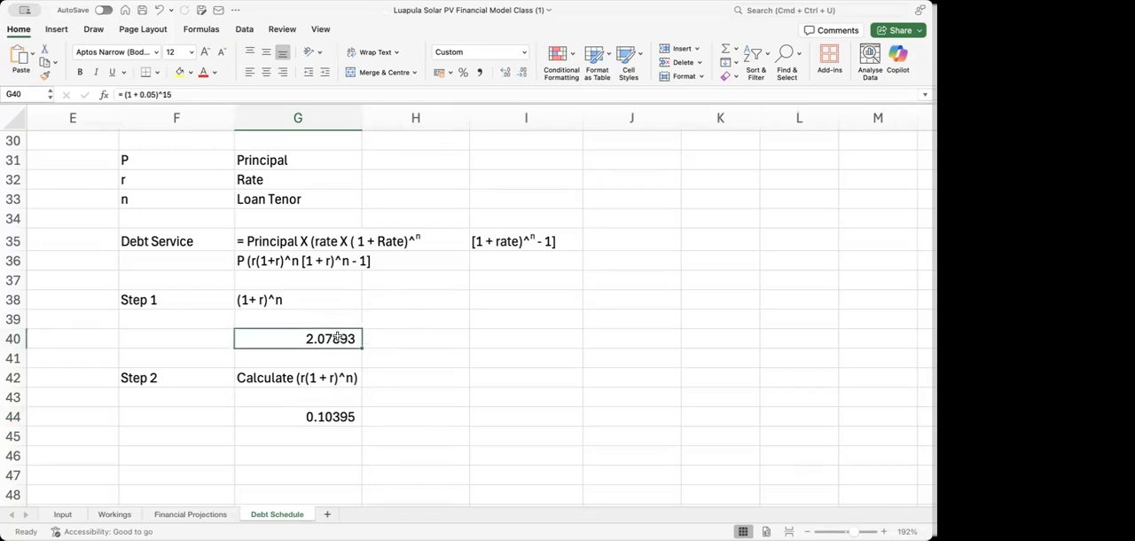
pyautogui.click(156, 94)
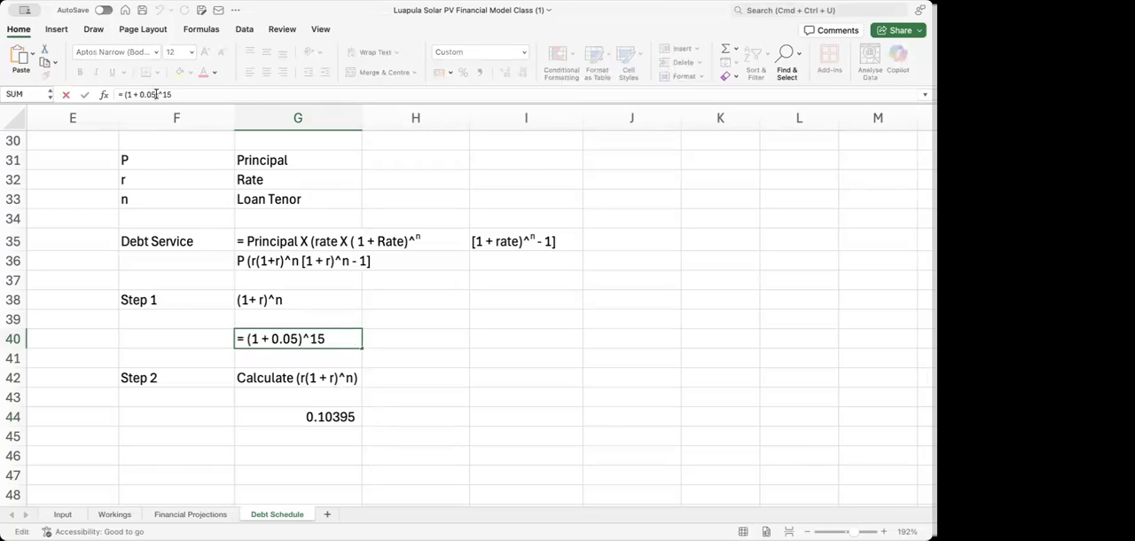
pyautogui.press('BackSpace')
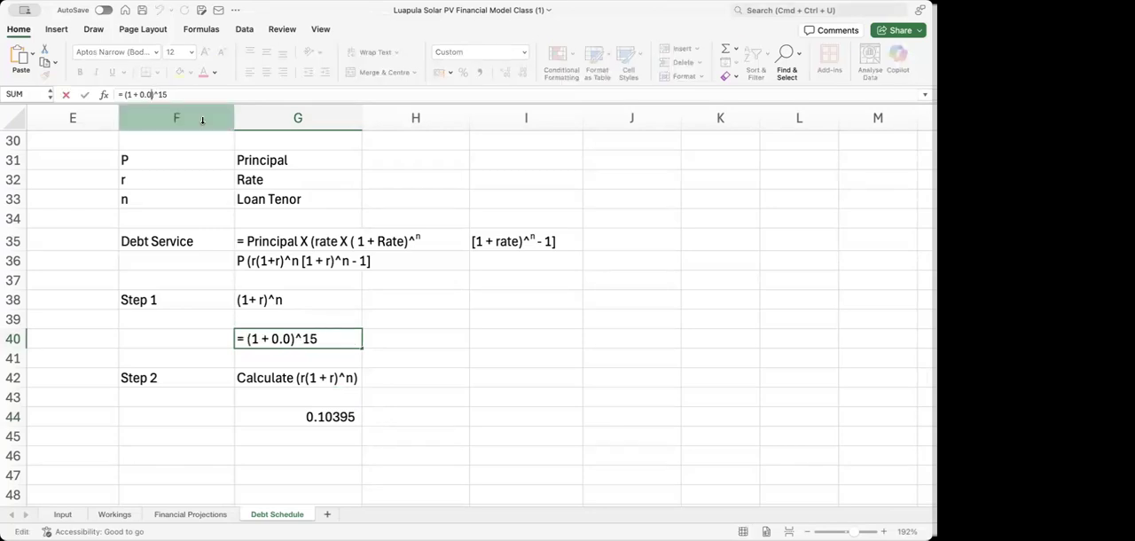
pyautogui.write('8')
pyautogui.press('Return')
# Change the rate in the Step 2 formula in G44 to 0.08, giving = 0.08 * G40
pyautogui.press('Down')
pyautogui.press('Down')
pyautogui.press('Down')
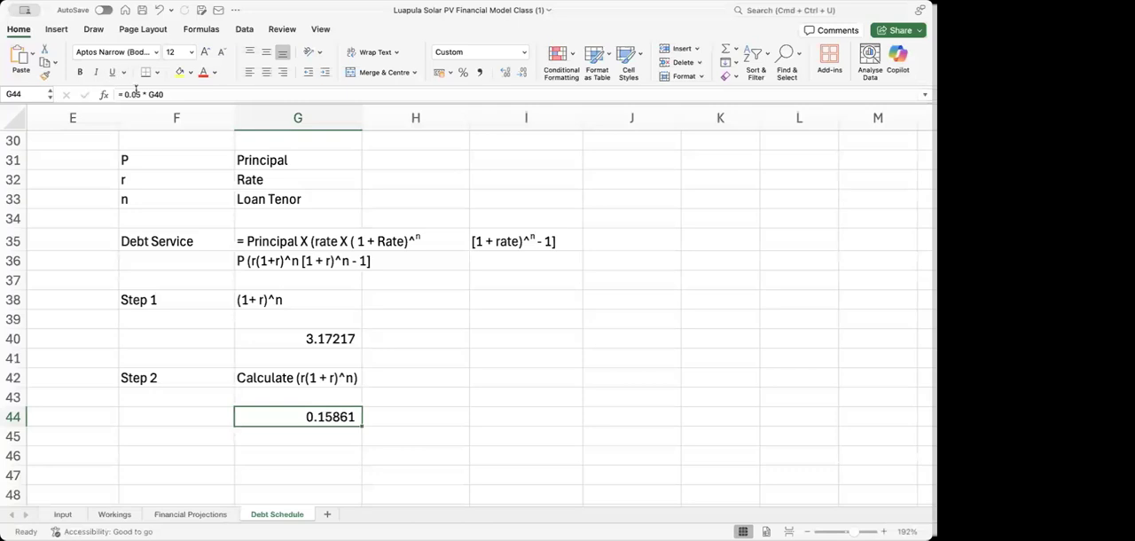
pyautogui.click(139, 93)
pyautogui.press('BackSpace')
pyautogui.write('8')
pyautogui.press('Return')
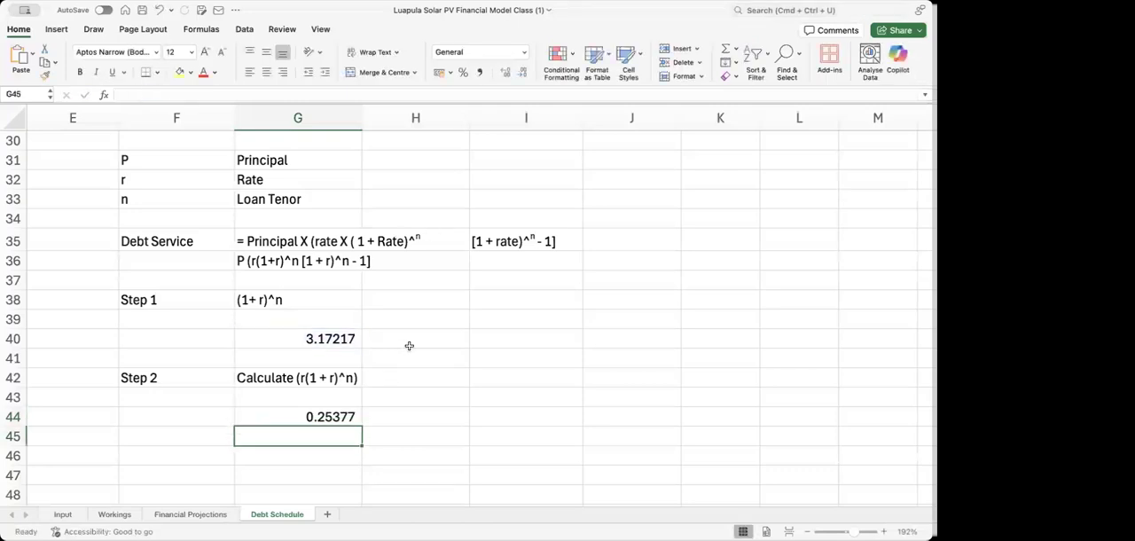
# Add an interest rate input beside Step 1, with the label Interest in I38 and 5% in J38
pyautogui.click(552, 298)
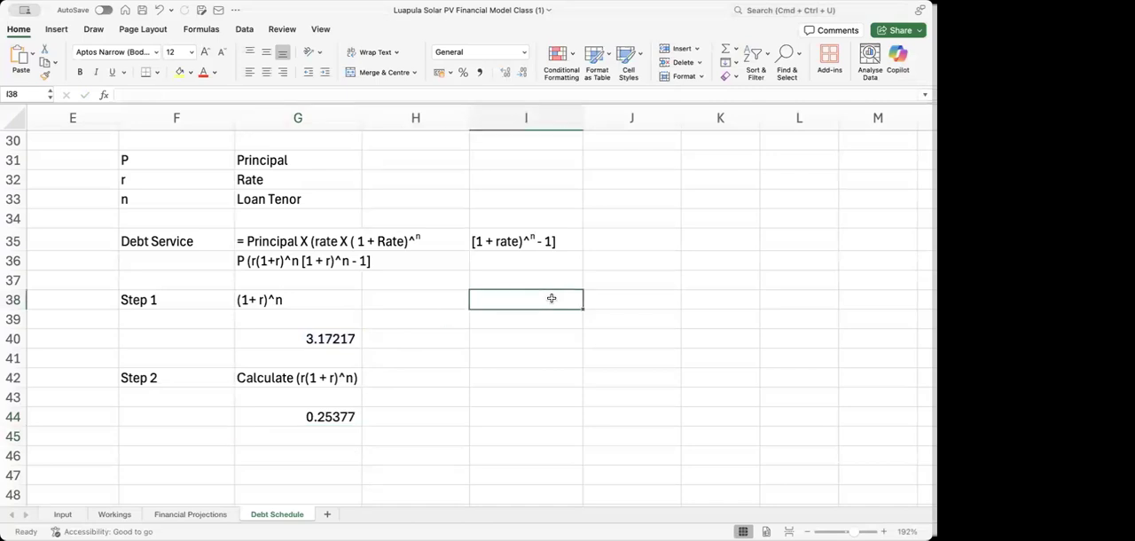
pyautogui.write('Interest')
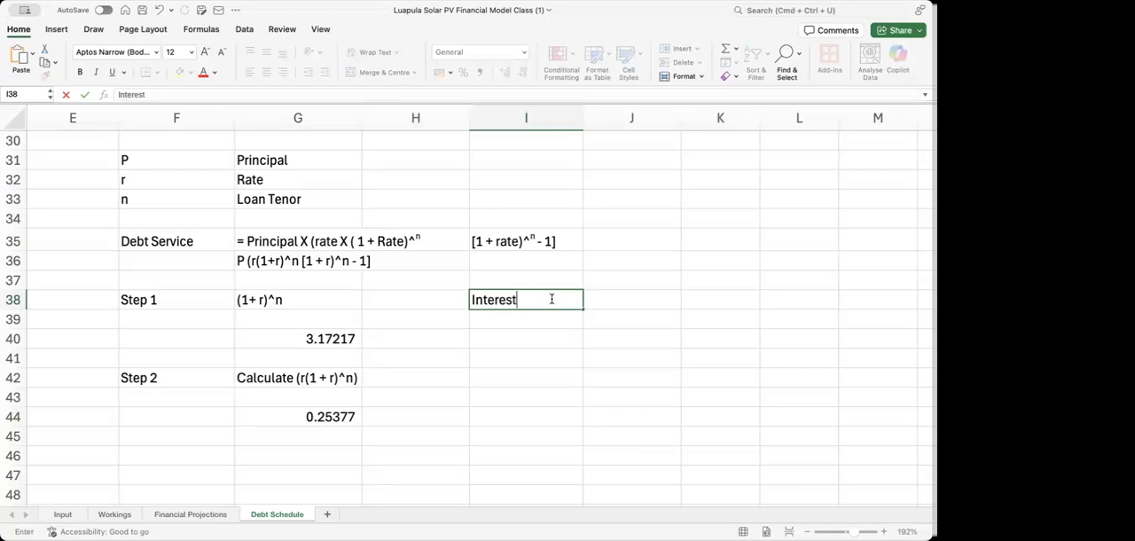
pyautogui.press('Tab')
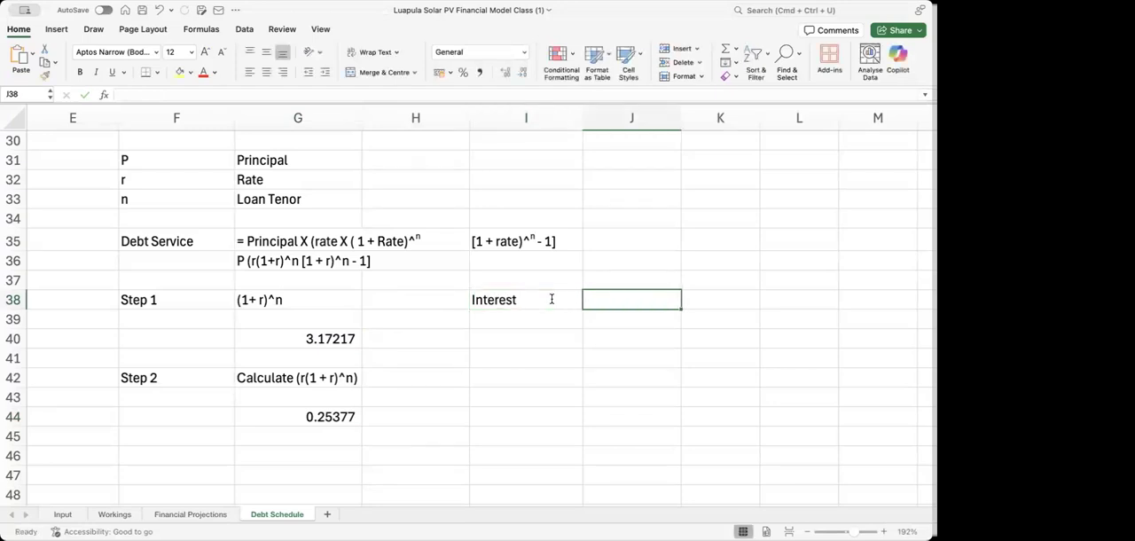
pyautogui.write('5')
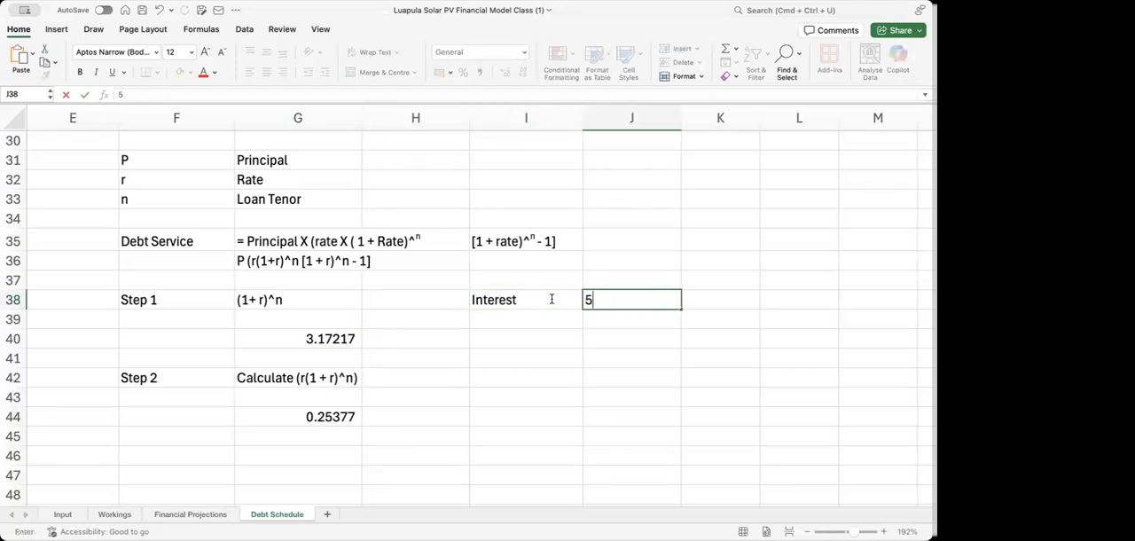
pyautogui.write('%')
pyautogui.press('Return')
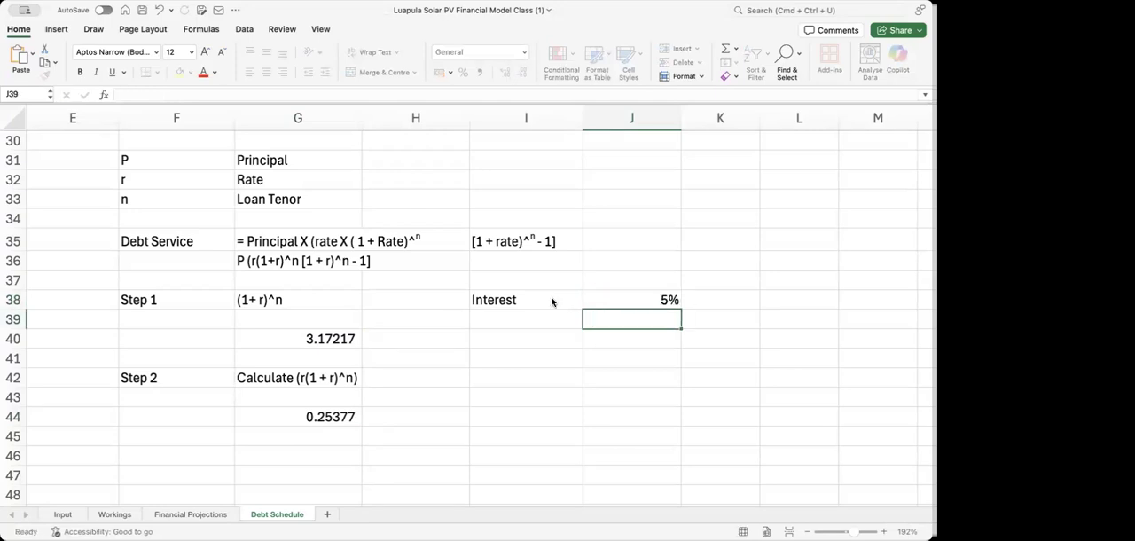
# Replace the hardcoded rate in the Step 1 formula in G40 with a reference to the interest rate in J38
pyautogui.click(327, 337)
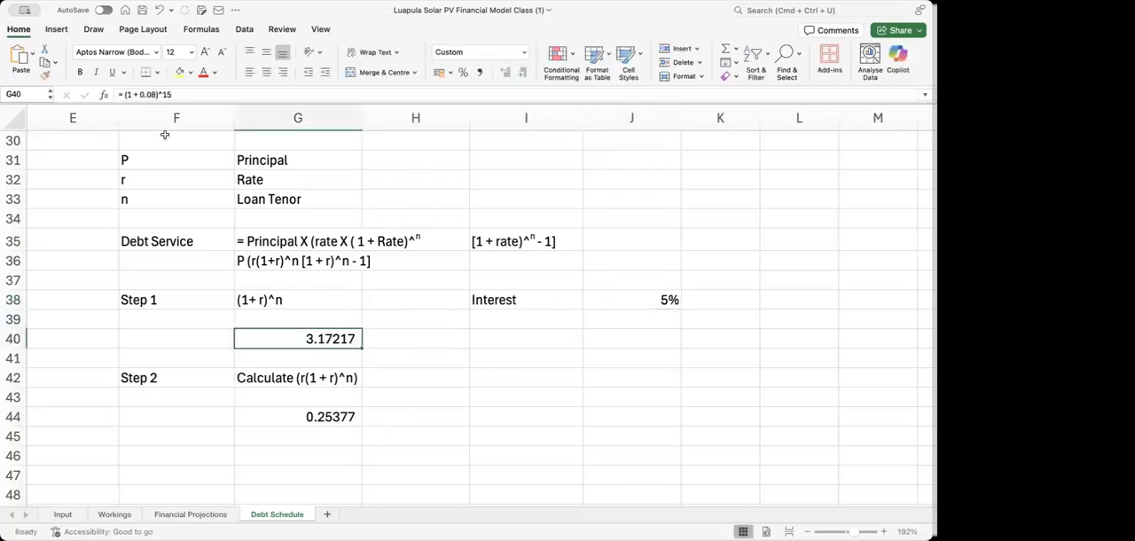
pyautogui.click(155, 95)
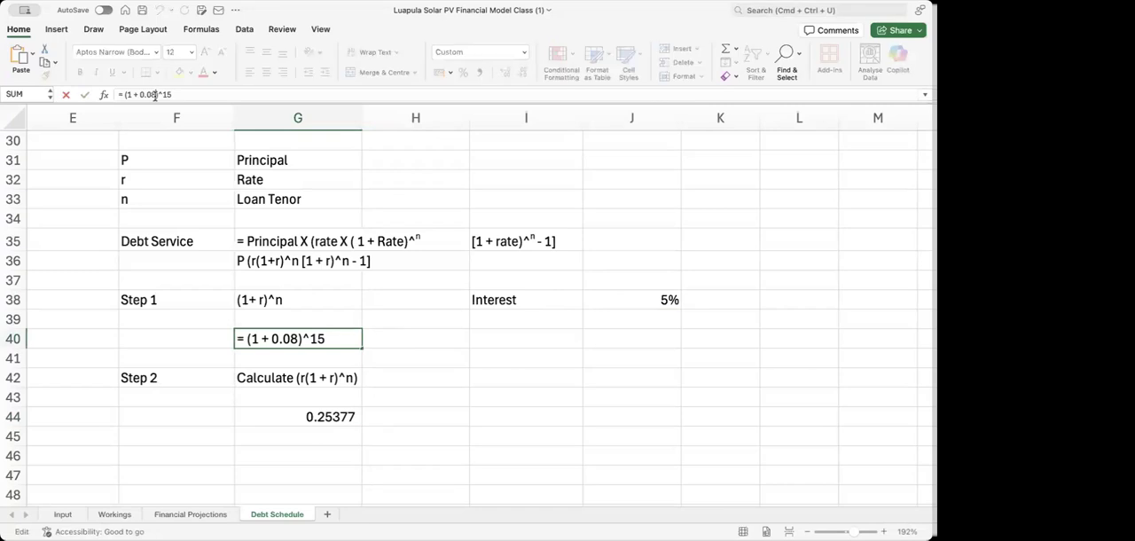
pyautogui.press('BackSpace')
pyautogui.press('BackSpace')
pyautogui.press('BackSpace')
pyautogui.press('BackSpace')
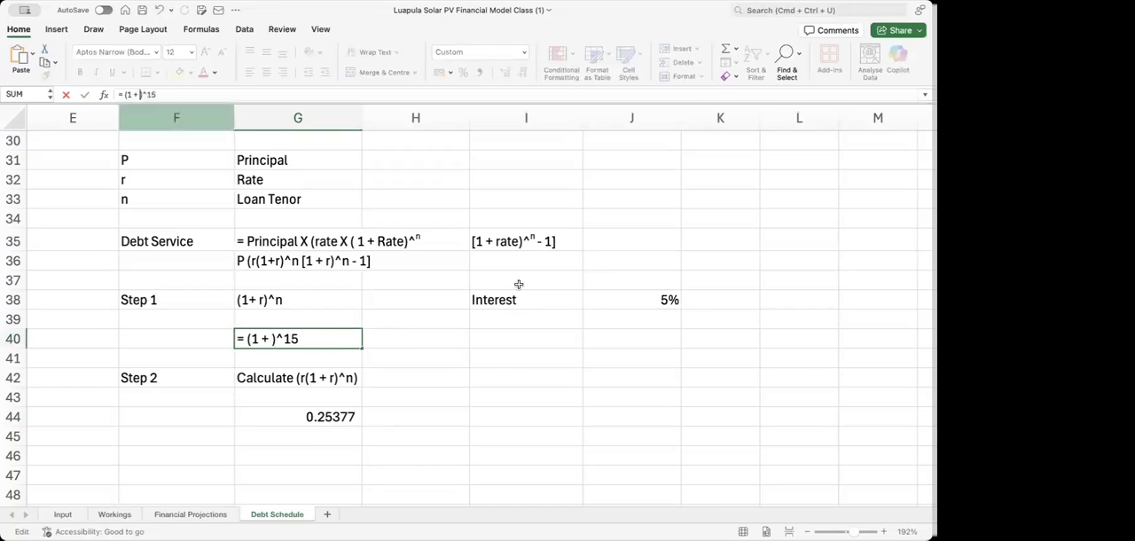
pyautogui.click(653, 305)
pyautogui.press('Return')
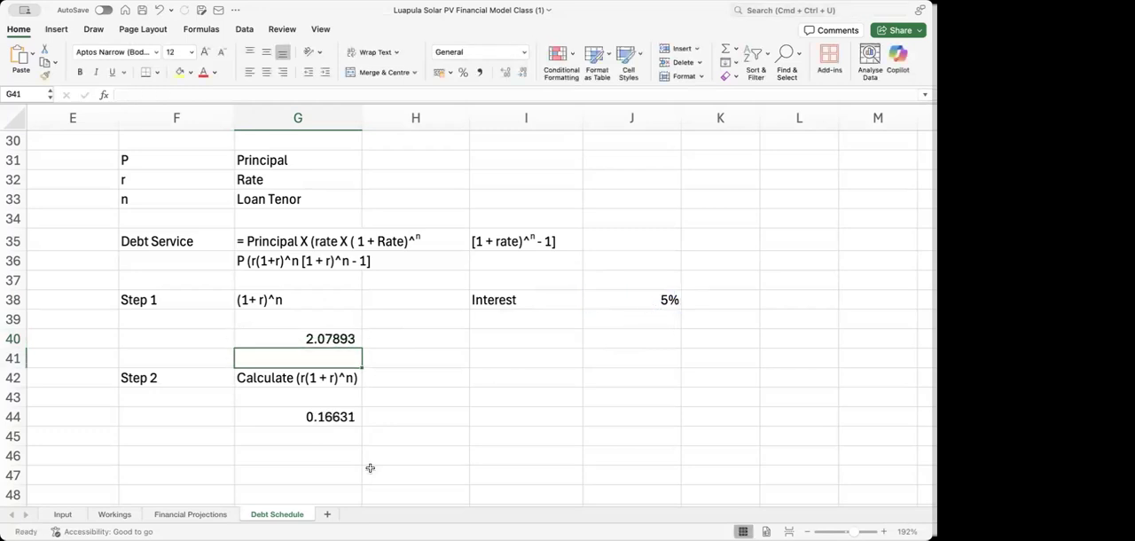
# Replace the hardcoded rate in the Step 2 formula in G44 with a reference to J38, keeping the multiplication by G40
pyautogui.click(333, 414)
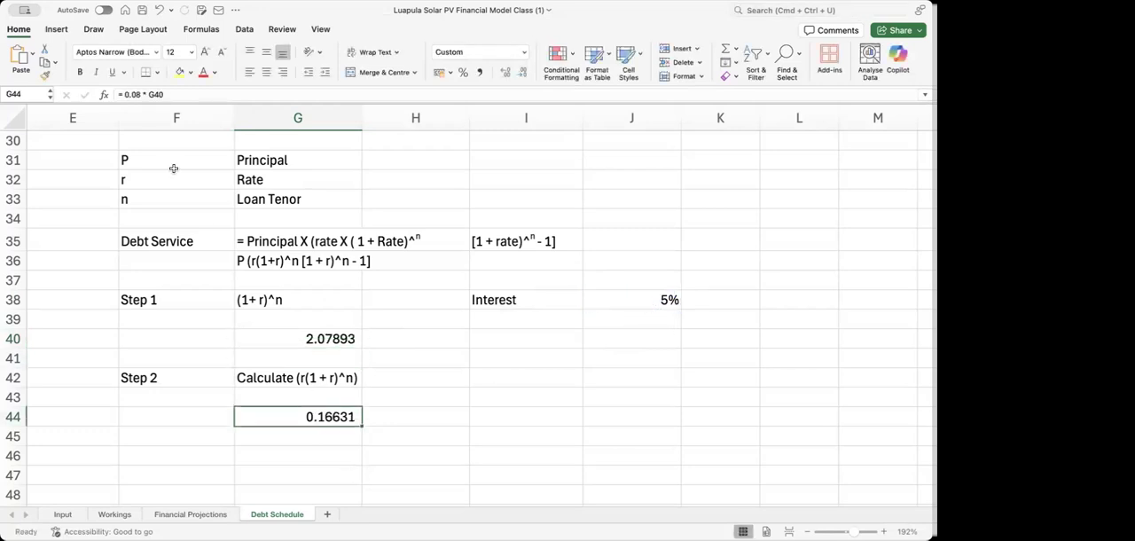
pyautogui.click(139, 94)
pyautogui.press('BackSpace')
pyautogui.press('BackSpace')
pyautogui.press('BackSpace')
pyautogui.press('BackSpace')
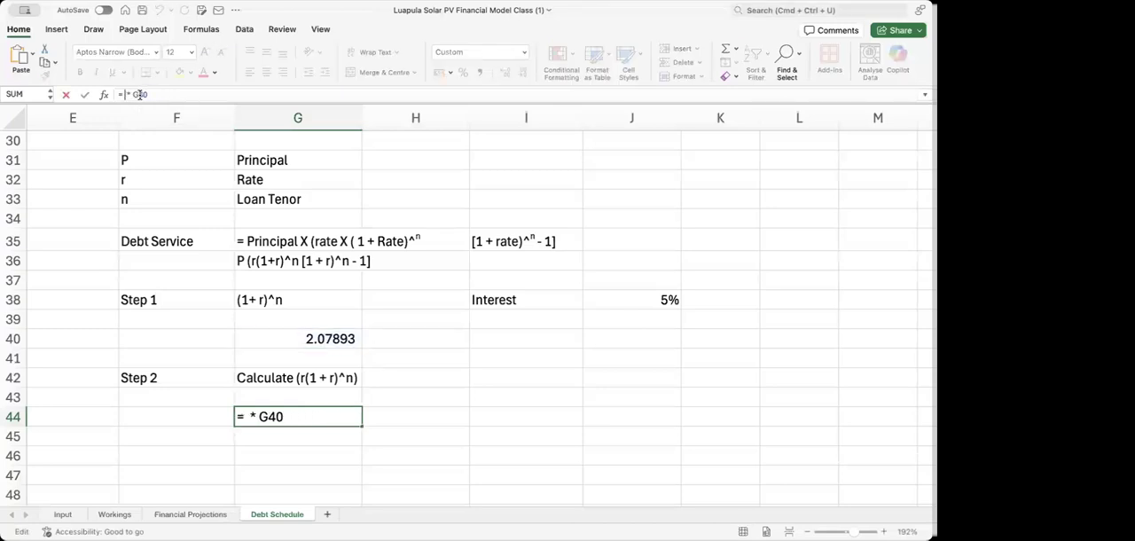
pyautogui.click(603, 299)
pyautogui.press('Return')
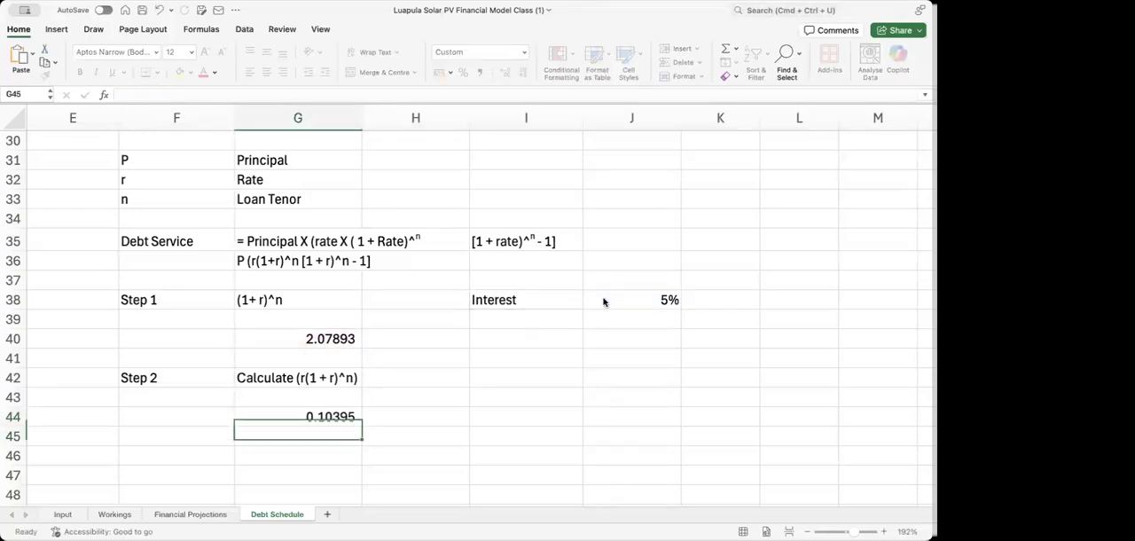
# Set the interest rate in J38 to 8%
pyautogui.click(654, 299)
pyautogui.write('8')
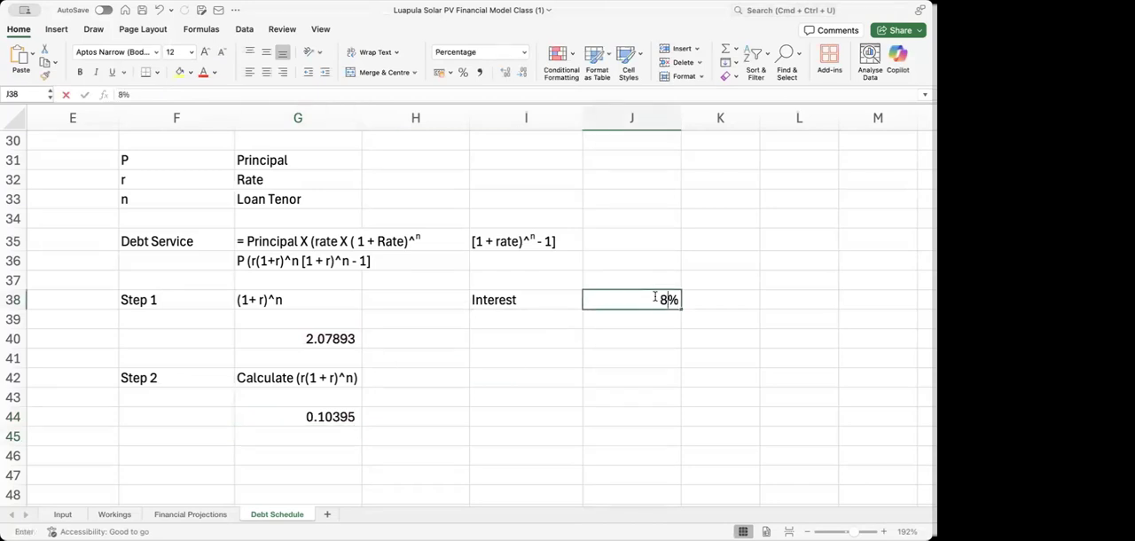
pyautogui.press('Return')
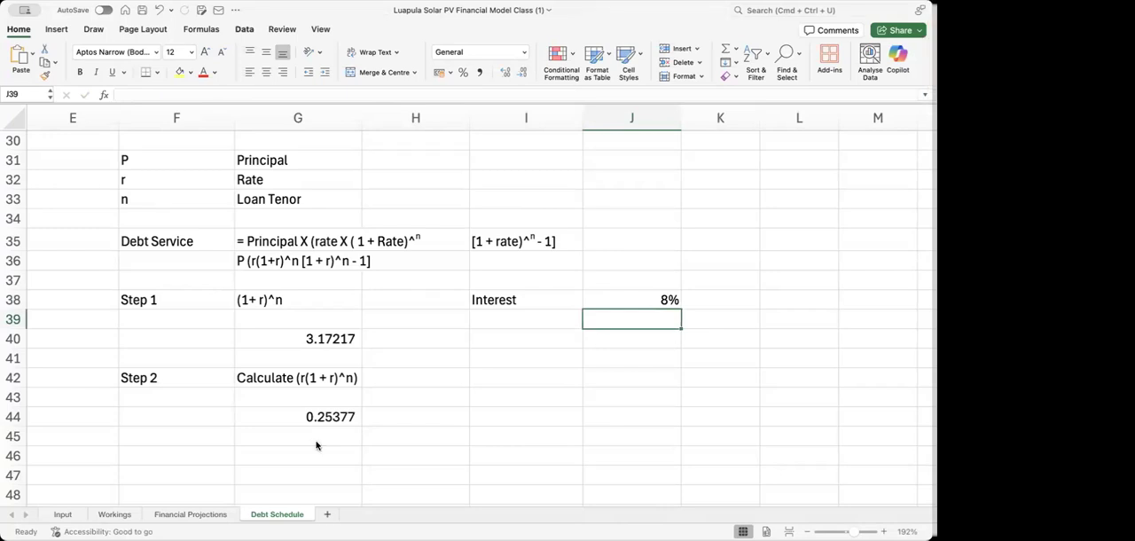
# Switch the interest rate in J38 to 5% and restore it to 8%
pyautogui.click(158, 455)
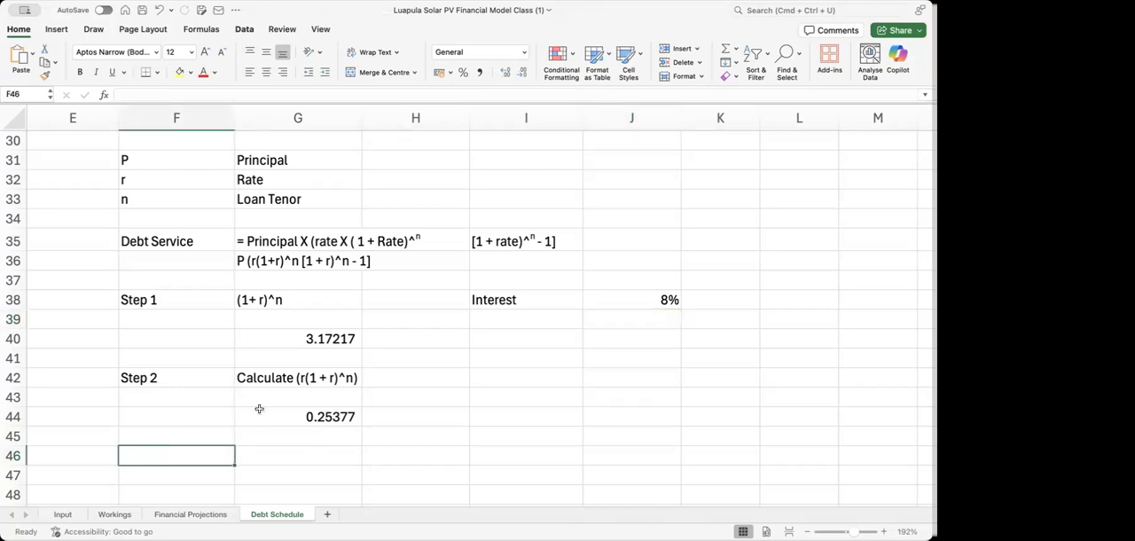
pyautogui.click(667, 300)
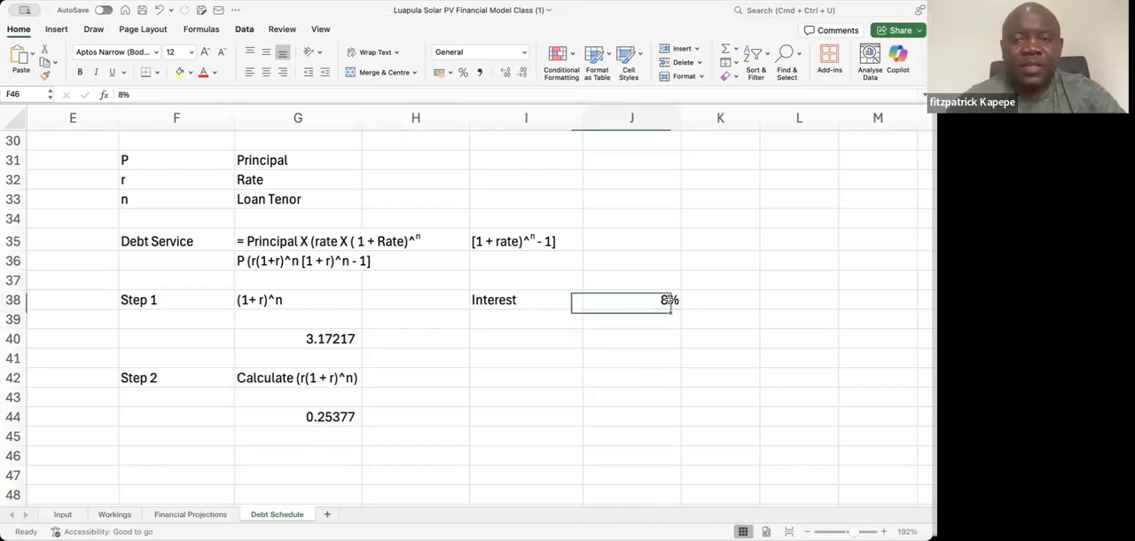
pyautogui.write('5')
pyautogui.press('Return')
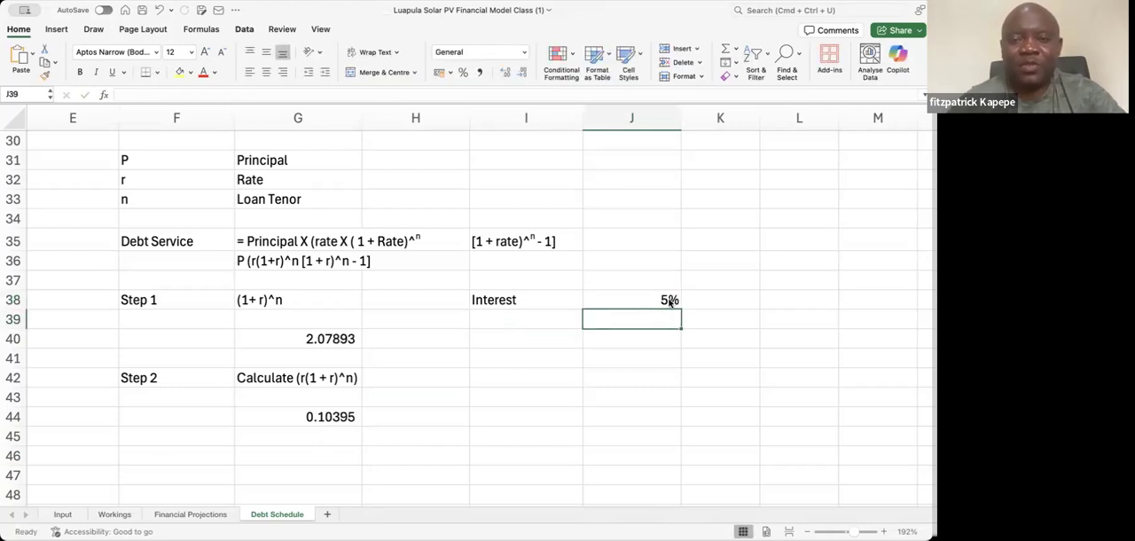
pyautogui.click(670, 301)
pyautogui.write('8')
pyautogui.press('Return')
# Enter the label Step 3 in F46, below the Step 2 calculation
pyautogui.press('Left')
pyautogui.press('Left')
pyautogui.press('Left')
pyautogui.press('Left')
pyautogui.press('Down')
pyautogui.press('Down')
pyautogui.press('Down')
pyautogui.press('Down')
pyautogui.press('Down')
pyautogui.press('Down')
pyautogui.press('Down')
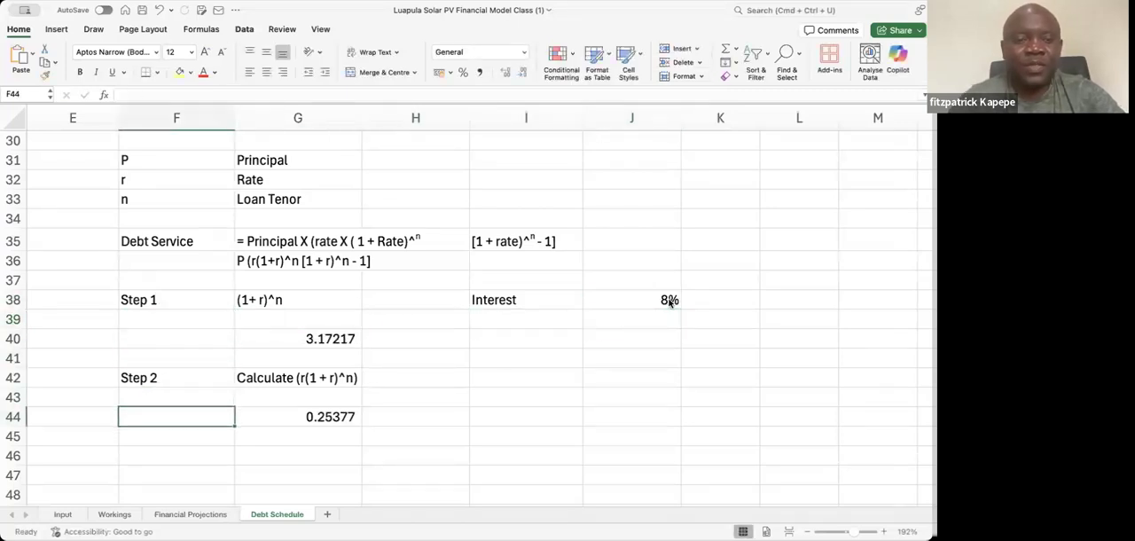
pyautogui.write('Step')
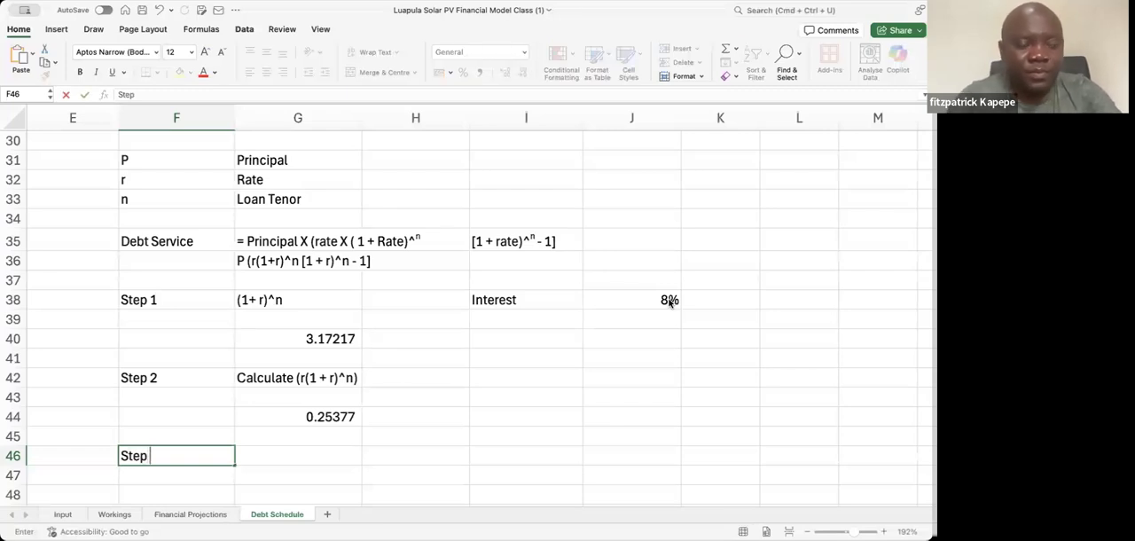
pyautogui.write(' 3')
pyautogui.press('Return')
# Enter the Step 3 description "Calculate ((1 + r) ^ n - 1" in G46
pyautogui.press('Up')
pyautogui.press('Right')
pyautogui.write('Ca')
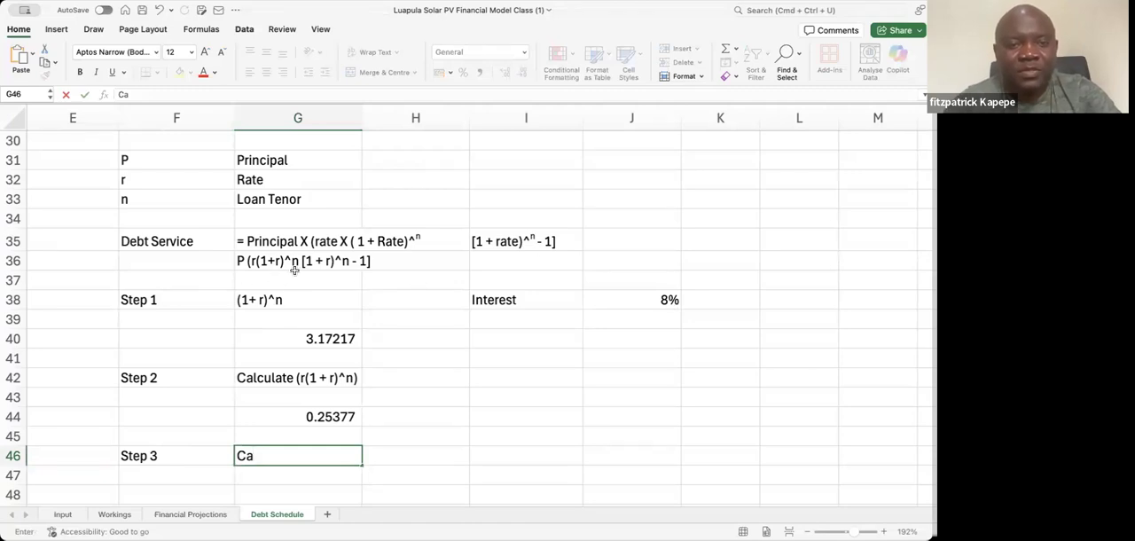
pyautogui.write('lc')
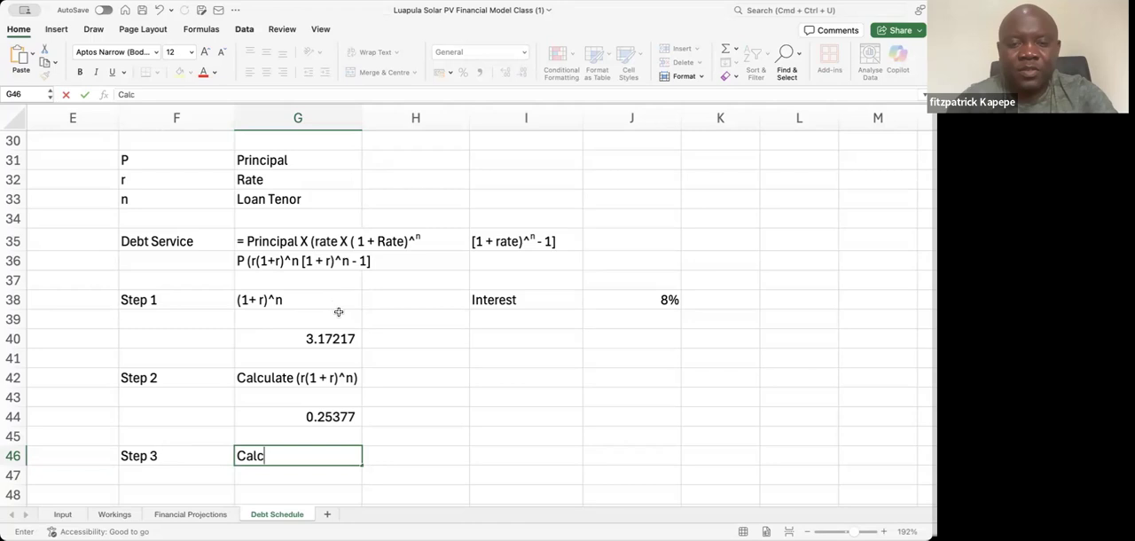
pyautogui.write('ulate')
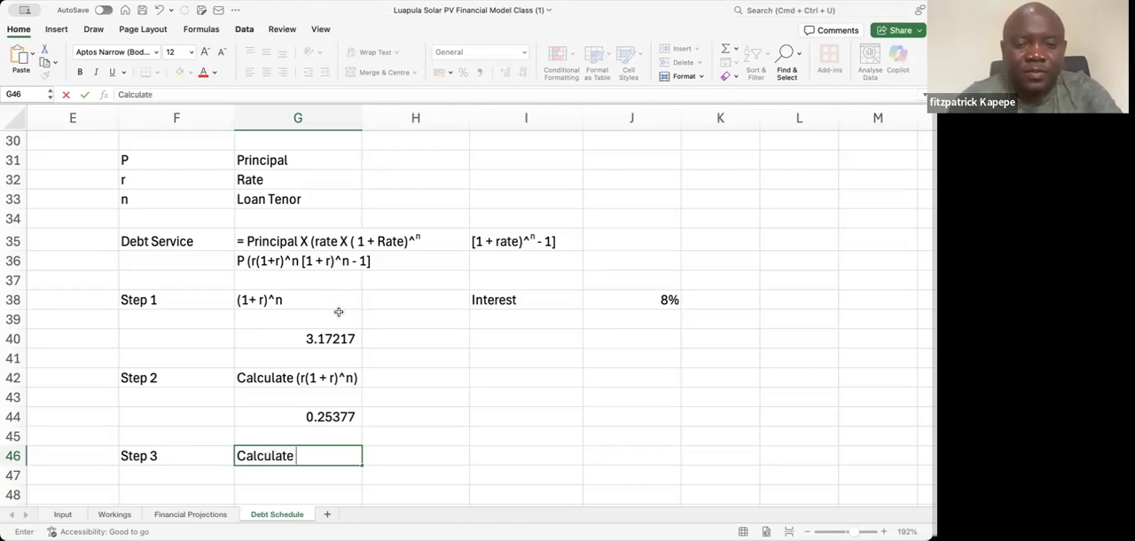
pyautogui.write(' ((1')
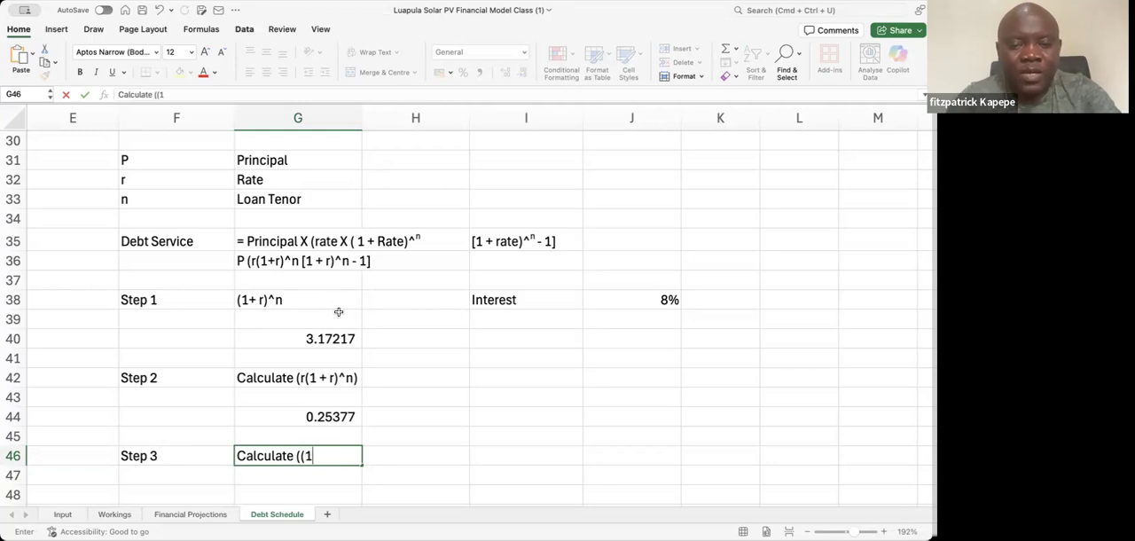
pyautogui.write(' +')
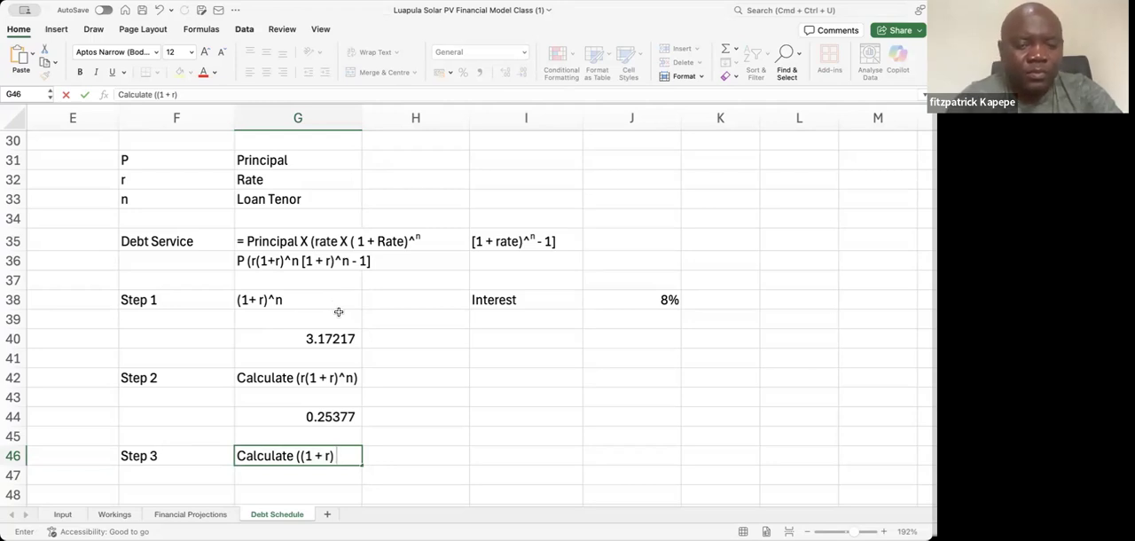
pyautogui.write('r) ^ n -')
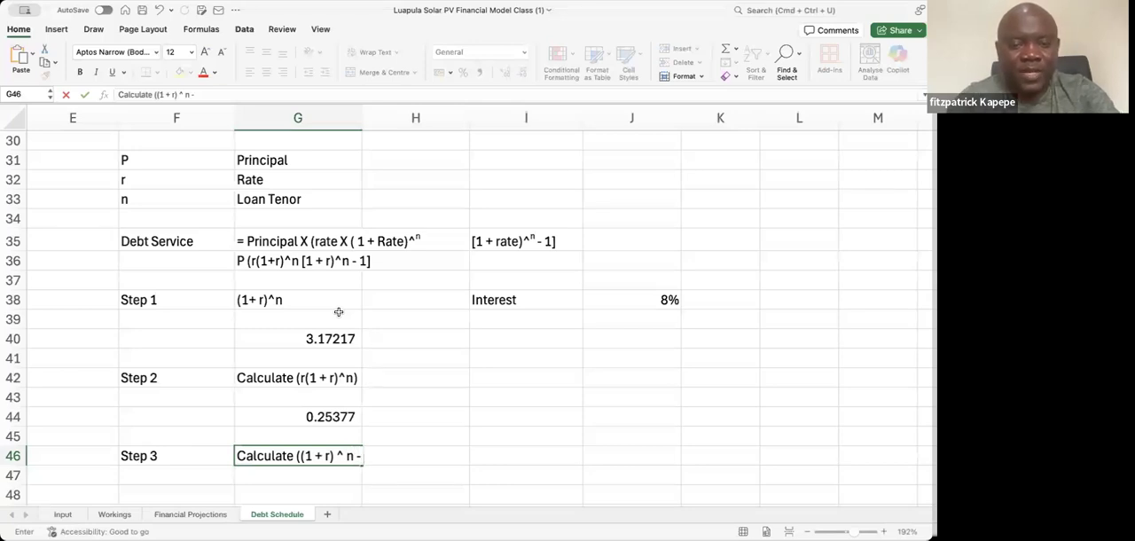
pyautogui.write('1')
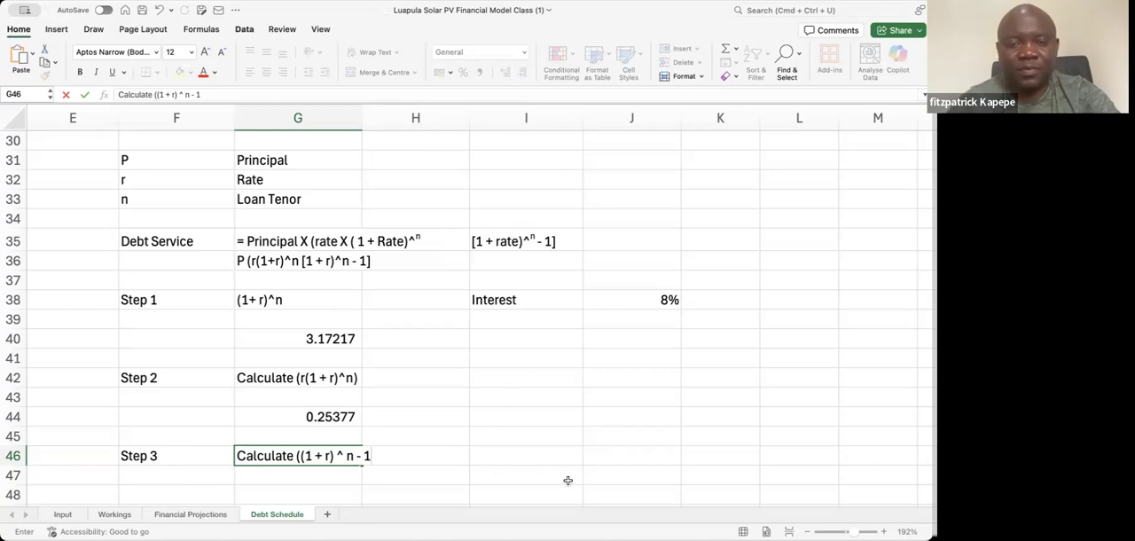
pyautogui.press('Return')
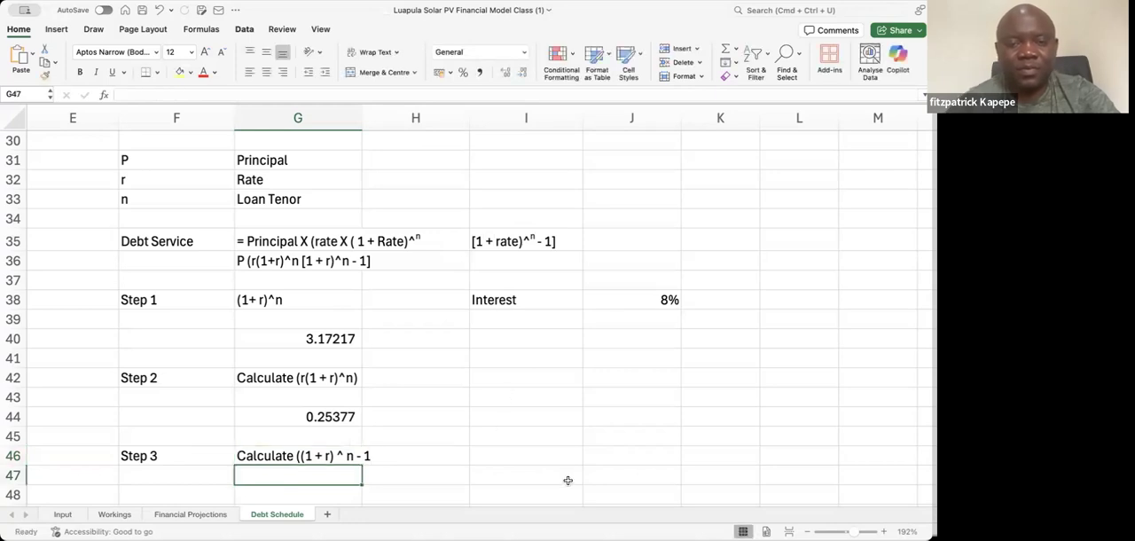
pyautogui.click(306, 457)
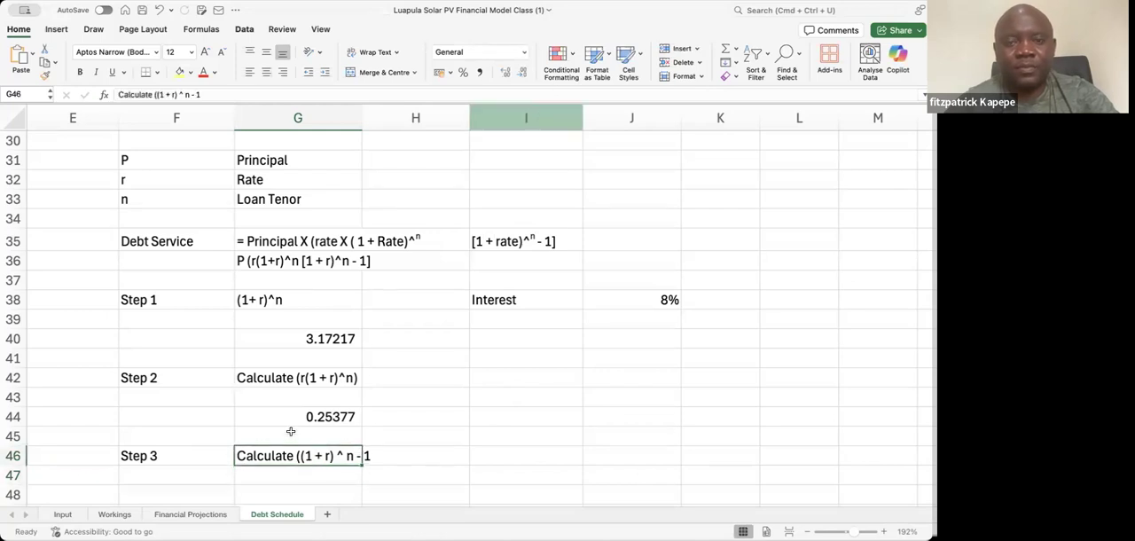
pyautogui.click(274, 490)
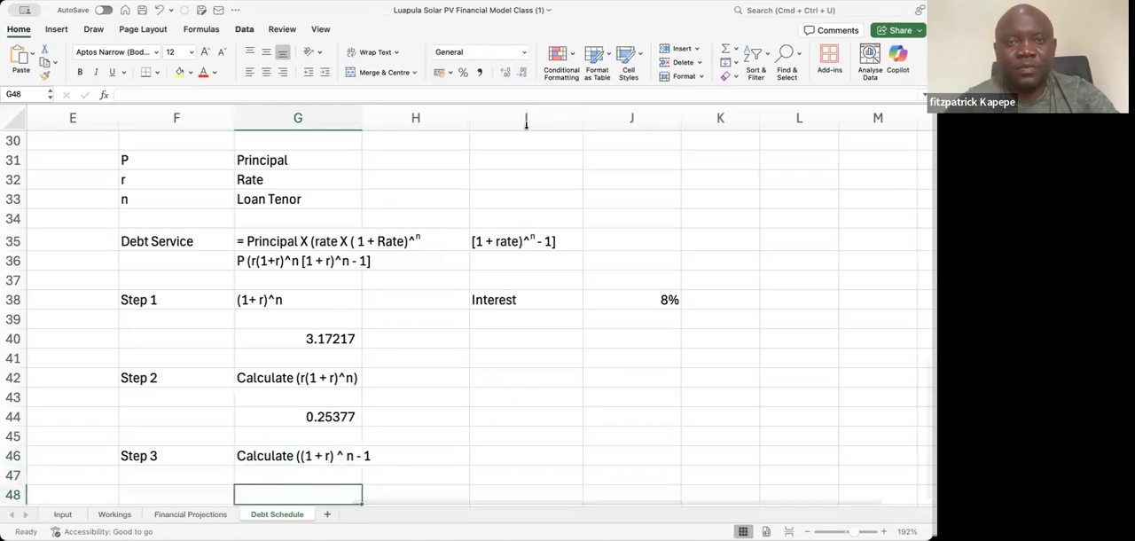
pyautogui.press('Down')
pyautogui.press('Down')
pyautogui.press('Up')
pyautogui.press('Up')
pyautogui.press('Down')
pyautogui.press('Down')
pyautogui.press('Down')
pyautogui.press('Up')
pyautogui.press('Up')
pyautogui.press('Up')
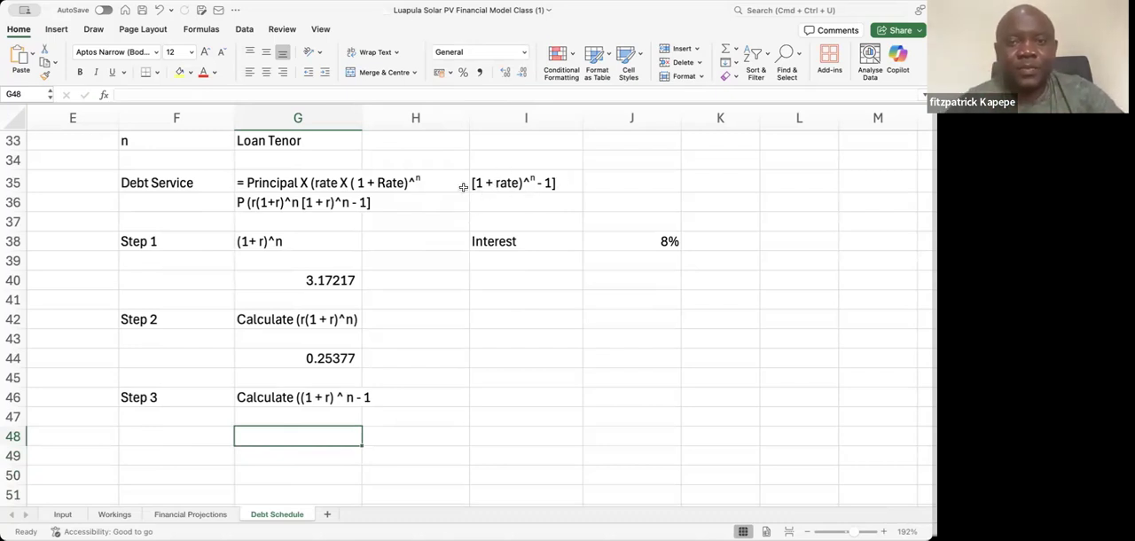
# Calculate Step 3 in G48 with the formula = G40 - 1, subtracting 1 from the Step 1 result
pyautogui.click(477, 182)
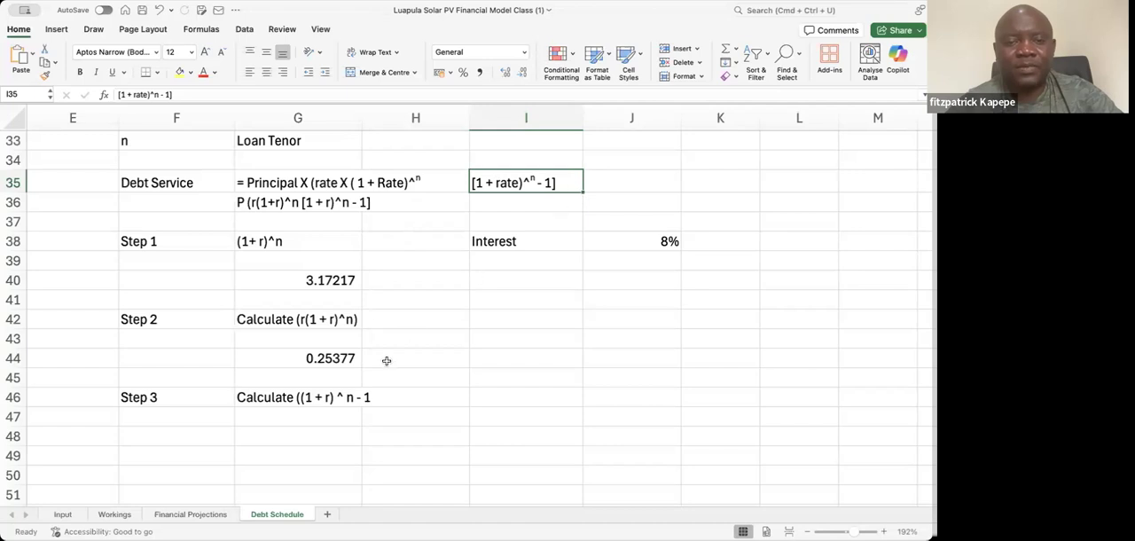
pyautogui.click(289, 399)
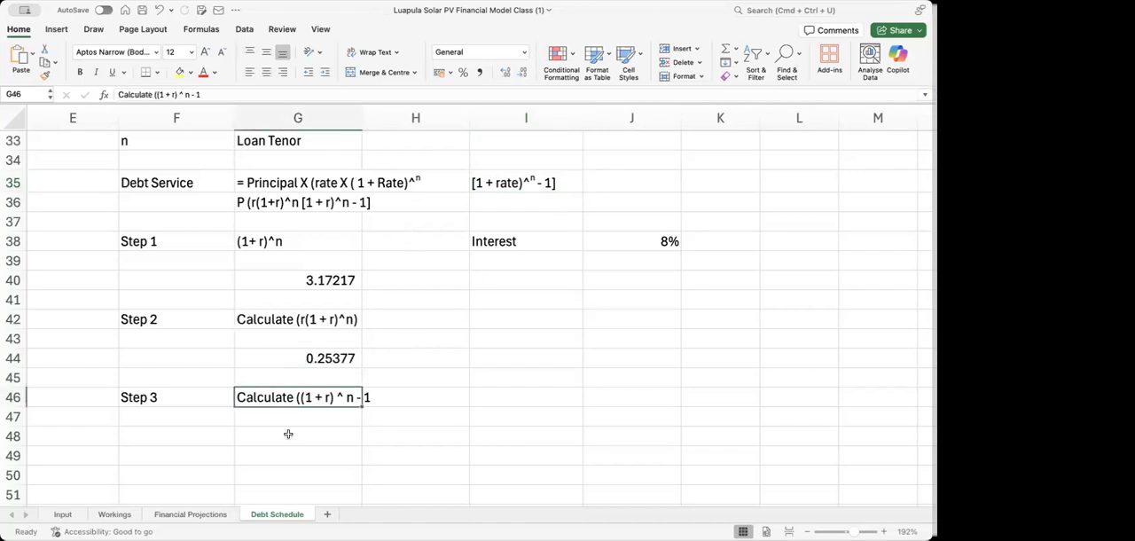
pyautogui.click(288, 434)
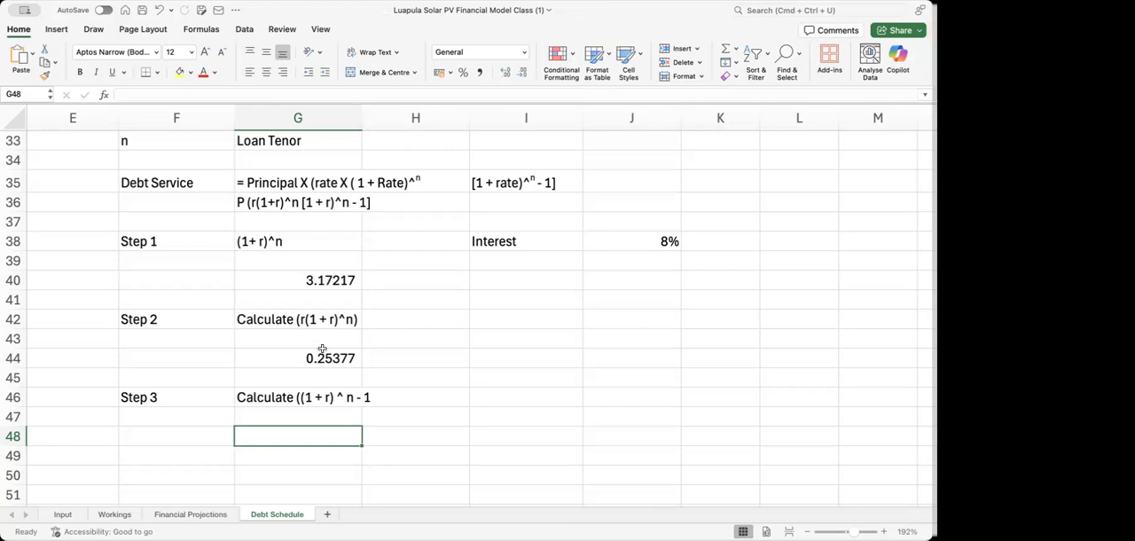
pyautogui.write('=')
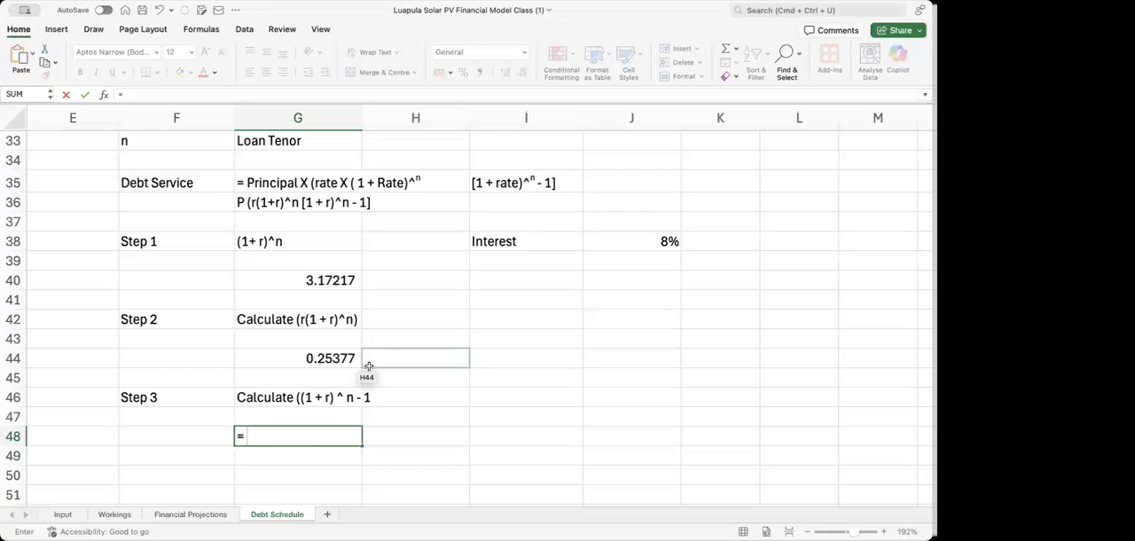
pyautogui.click(336, 278)
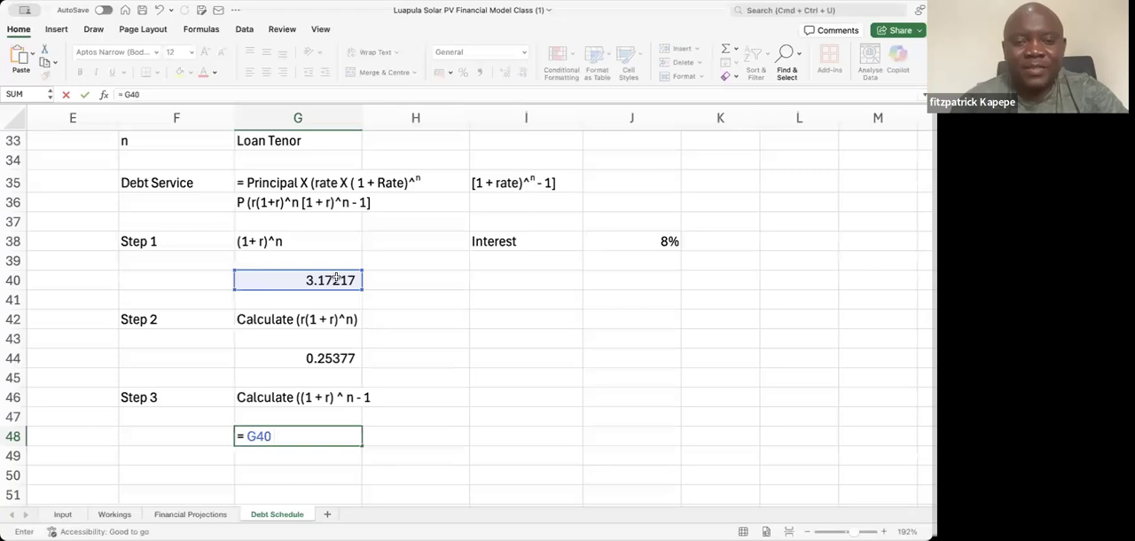
pyautogui.write('-')
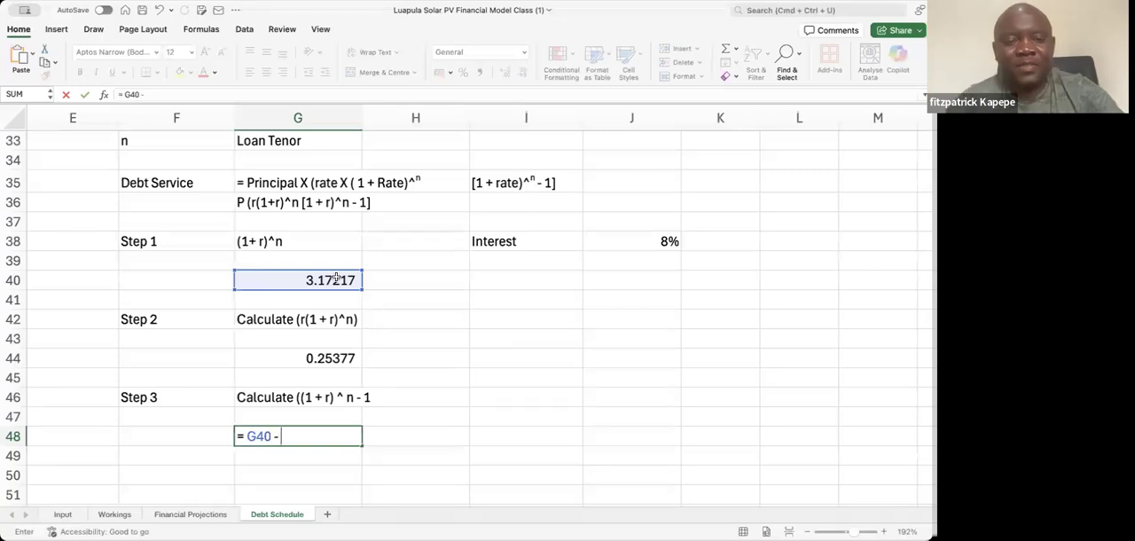
pyautogui.write(' 1')
pyautogui.press('Return')
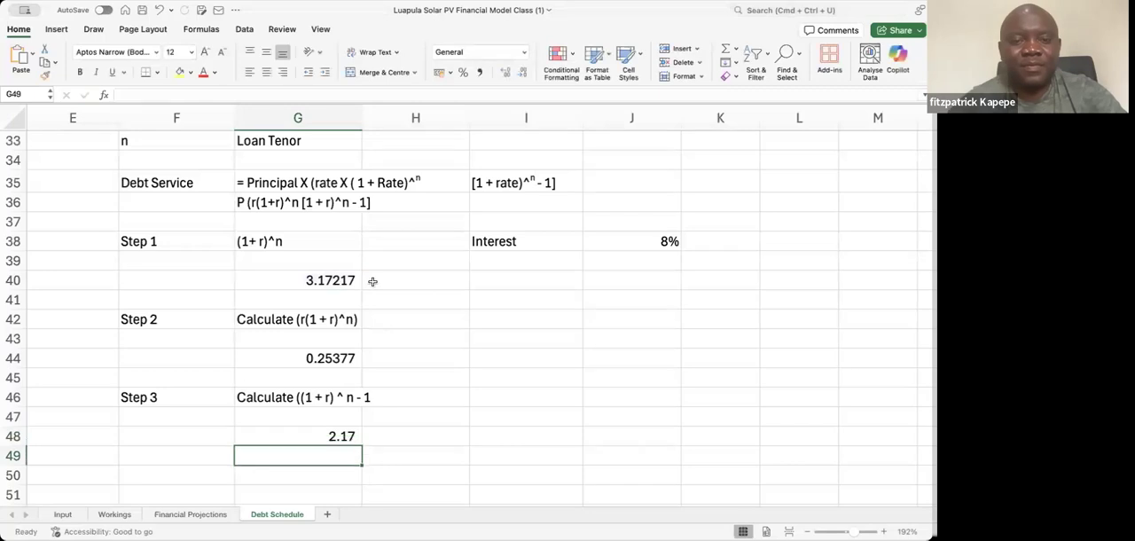
# Copy the number format of the Step 2 result in G44 onto the Step 3 result in G48
pyautogui.click(326, 353)
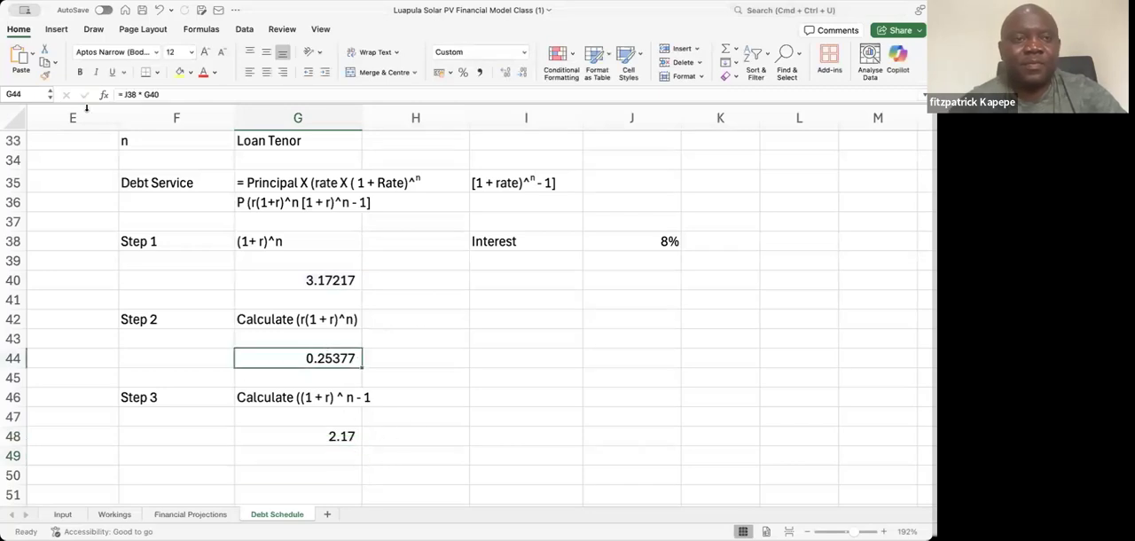
pyautogui.click(44, 76)
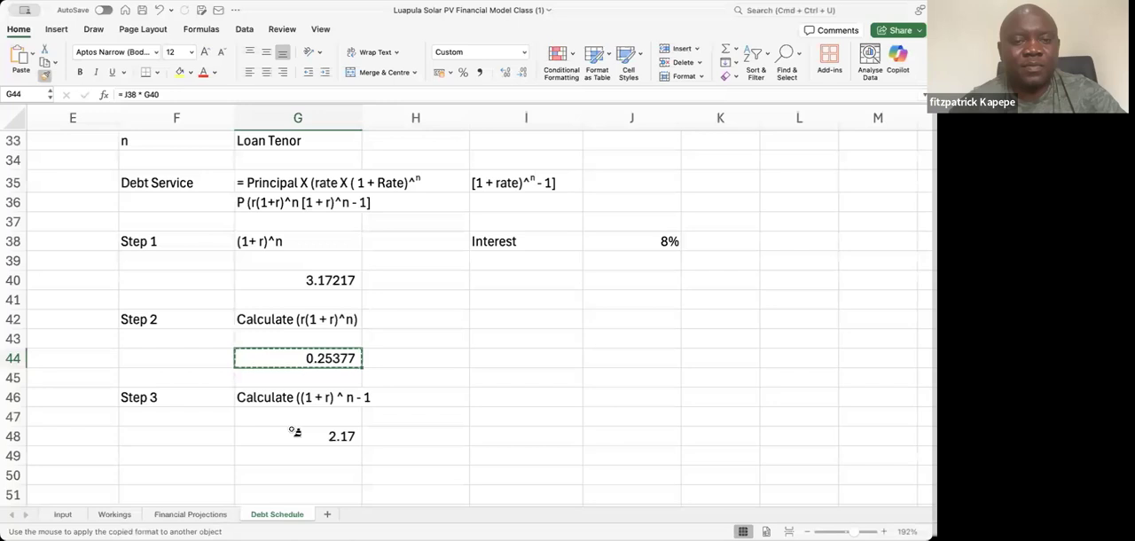
pyautogui.click(292, 434)
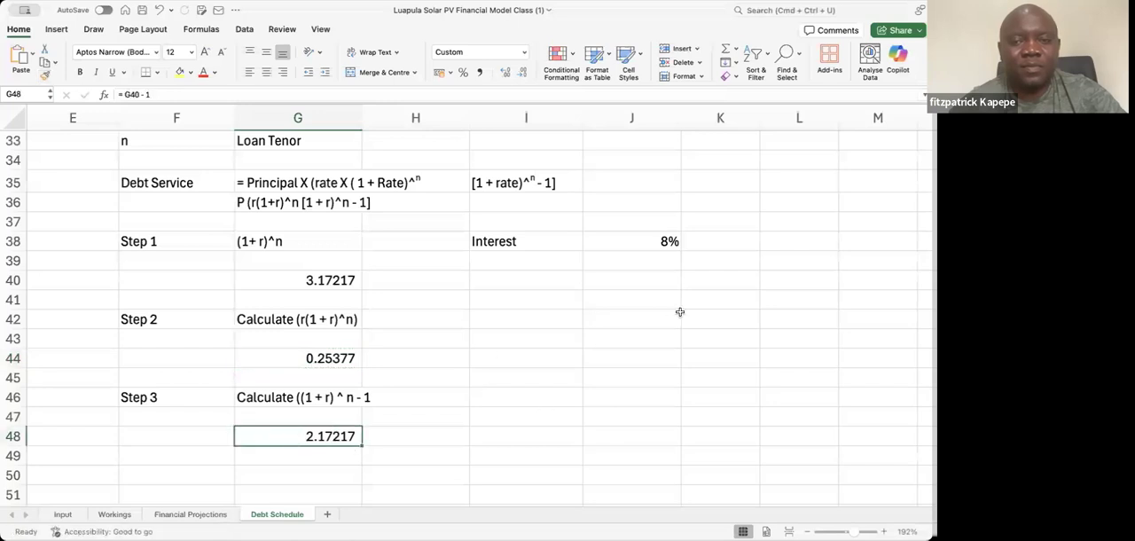
# Test the three step calculations with a 5% interest rate in J38 and restore the rate to 8%
pyautogui.click(669, 243)
pyautogui.write('5')
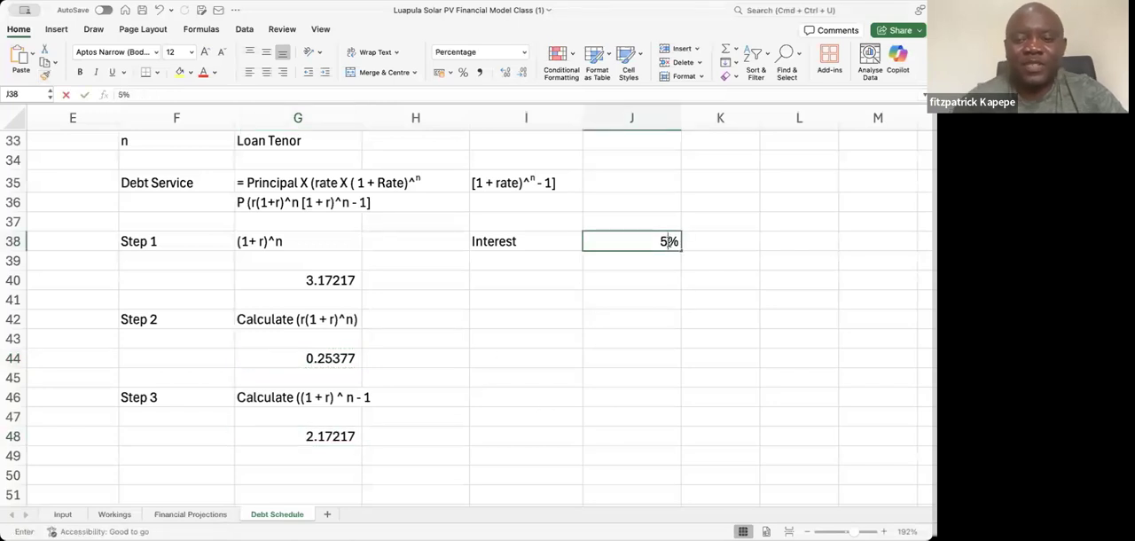
pyautogui.press('Return')
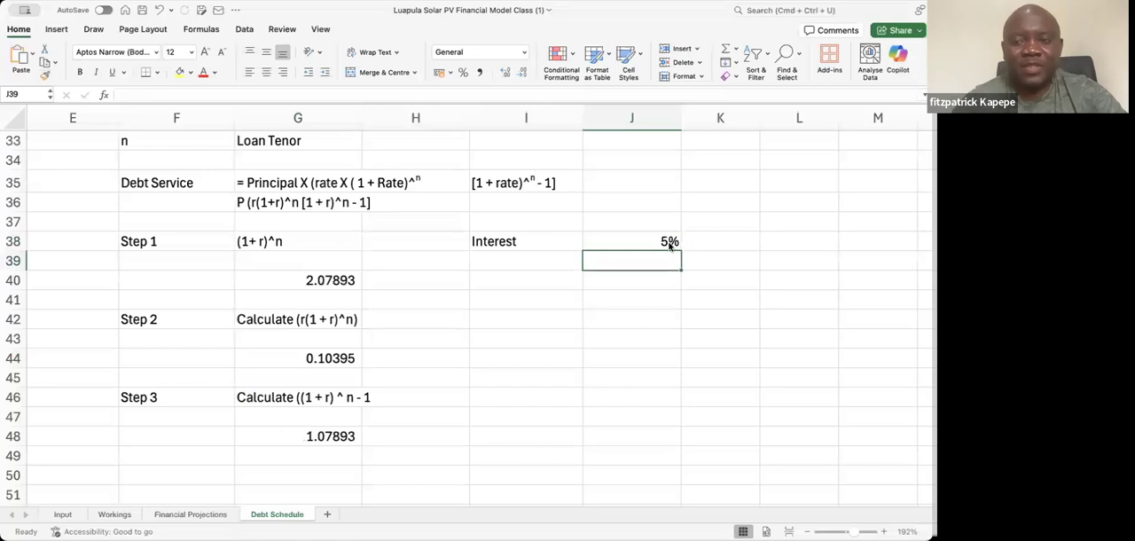
pyautogui.click(669, 243)
pyautogui.write('8')
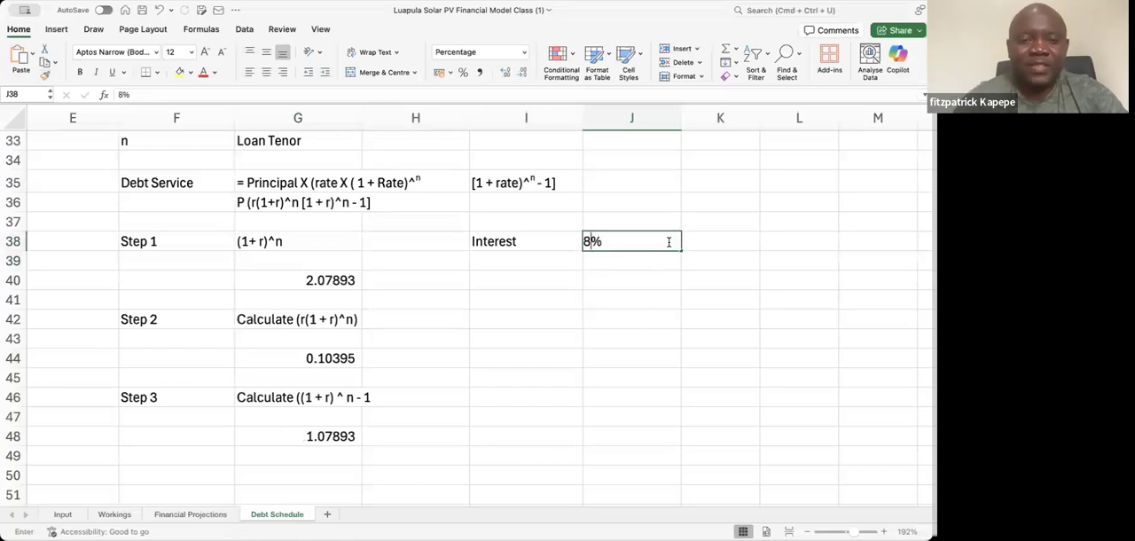
pyautogui.press('Return')
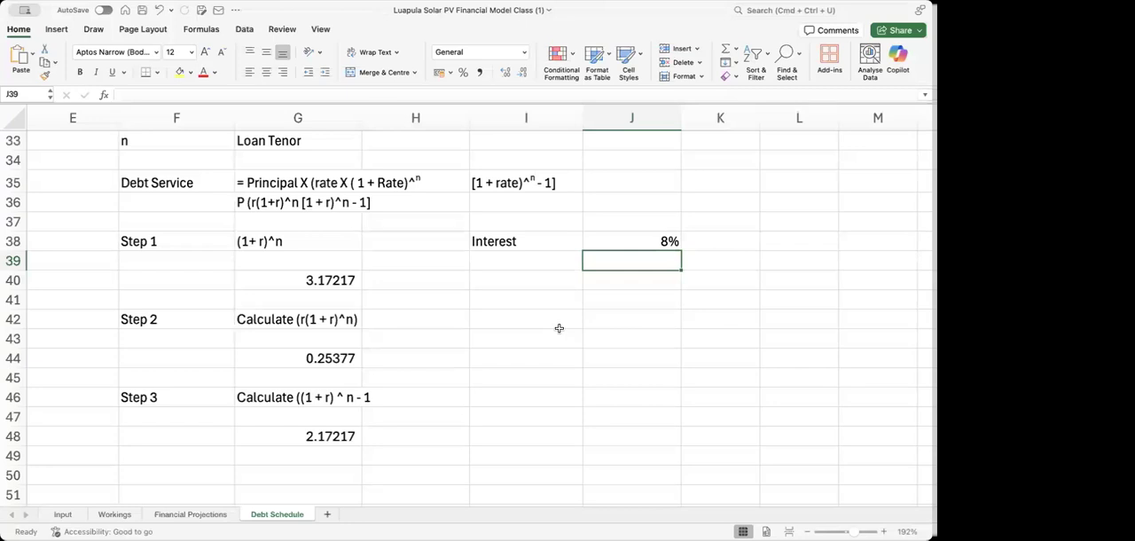
pyautogui.press('Up')
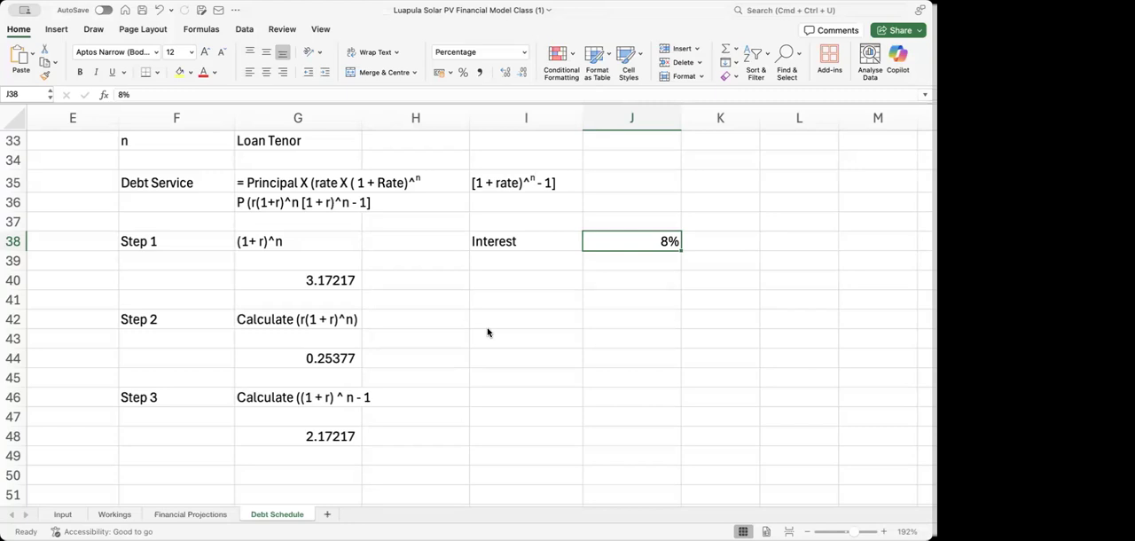
# Format the exponent n in the Step 3 description in G46 as superscript
pyautogui.click(301, 400)
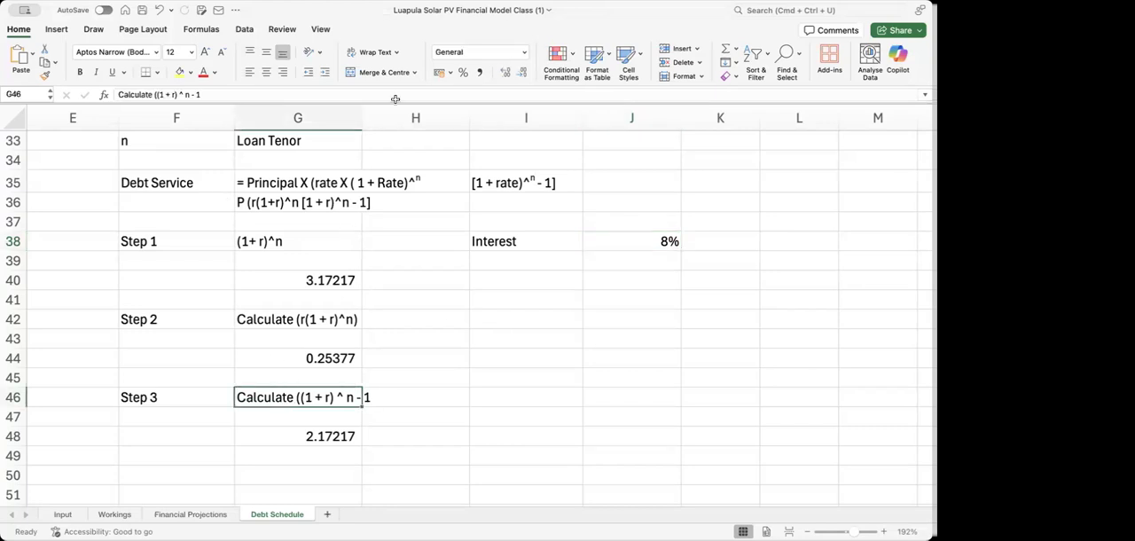
pyautogui.click(187, 94)
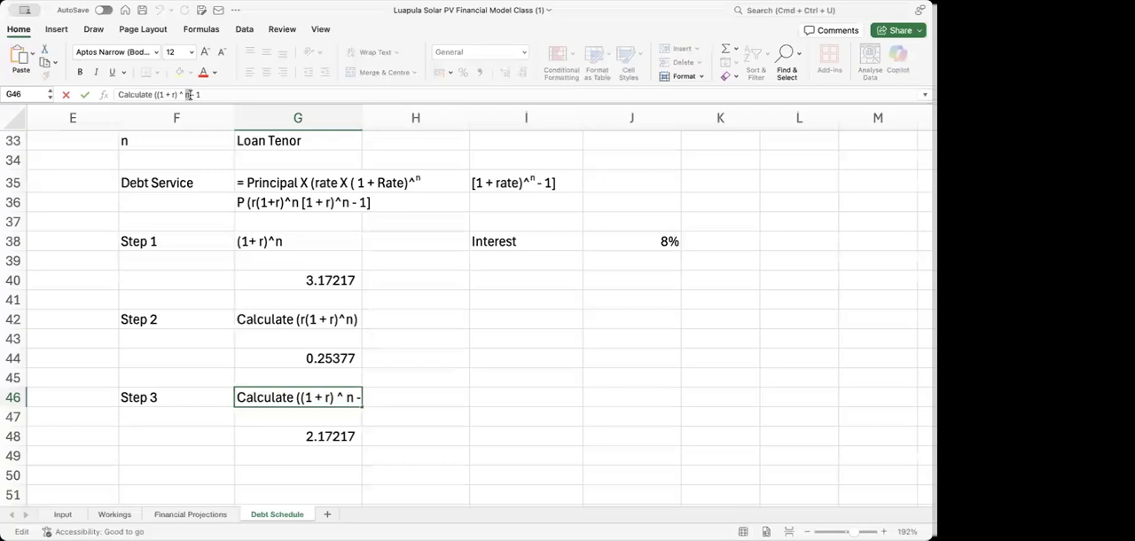
pyautogui.press('super+1')
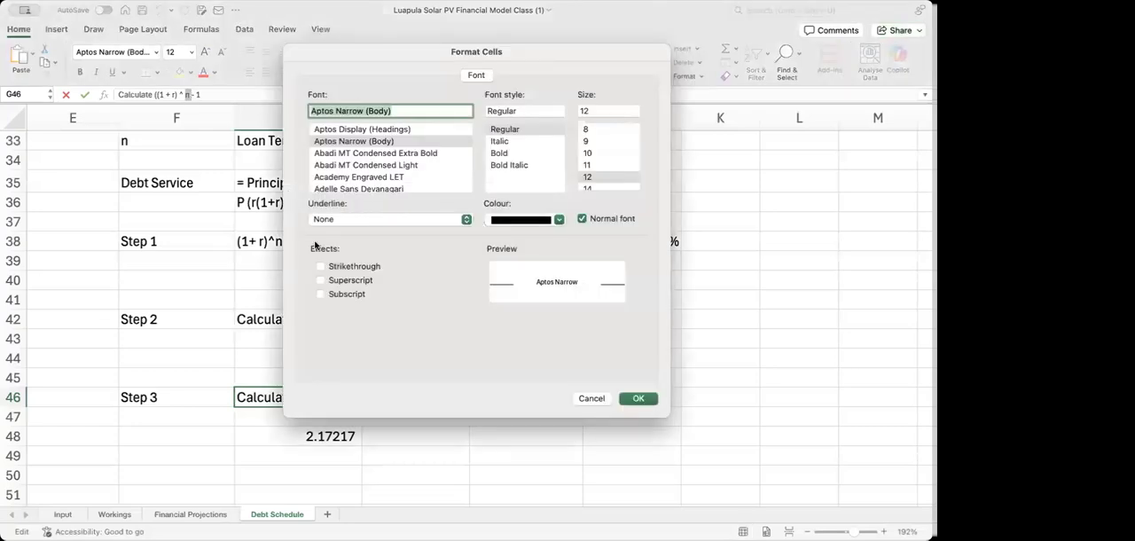
pyautogui.click(321, 280)
pyautogui.click(638, 398)
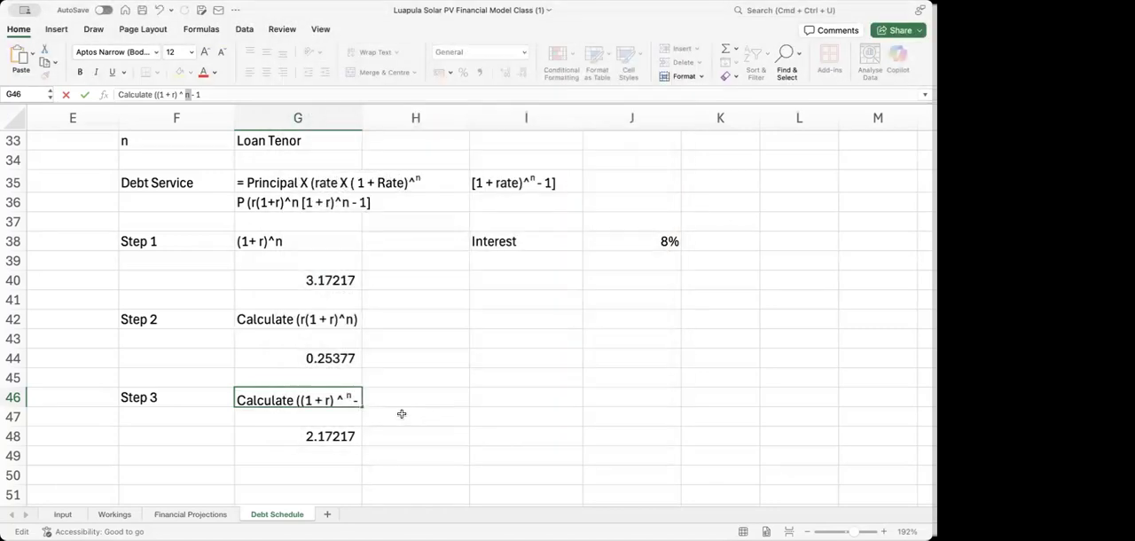
pyautogui.click(489, 401)
# Format the exponent n in the Step 2 description in G42 as superscript
pyautogui.click(297, 321)
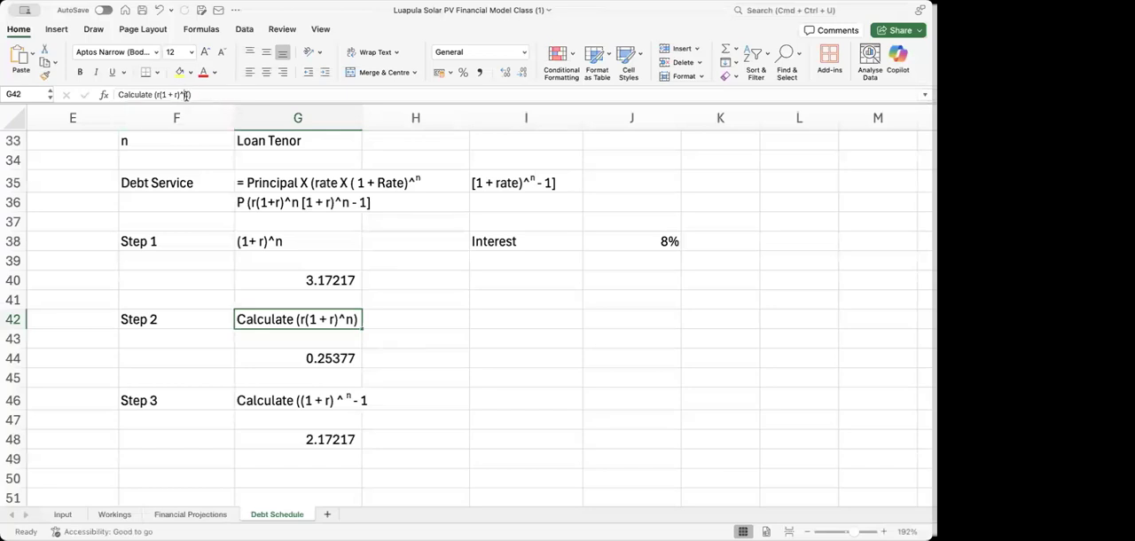
pyautogui.click(188, 95)
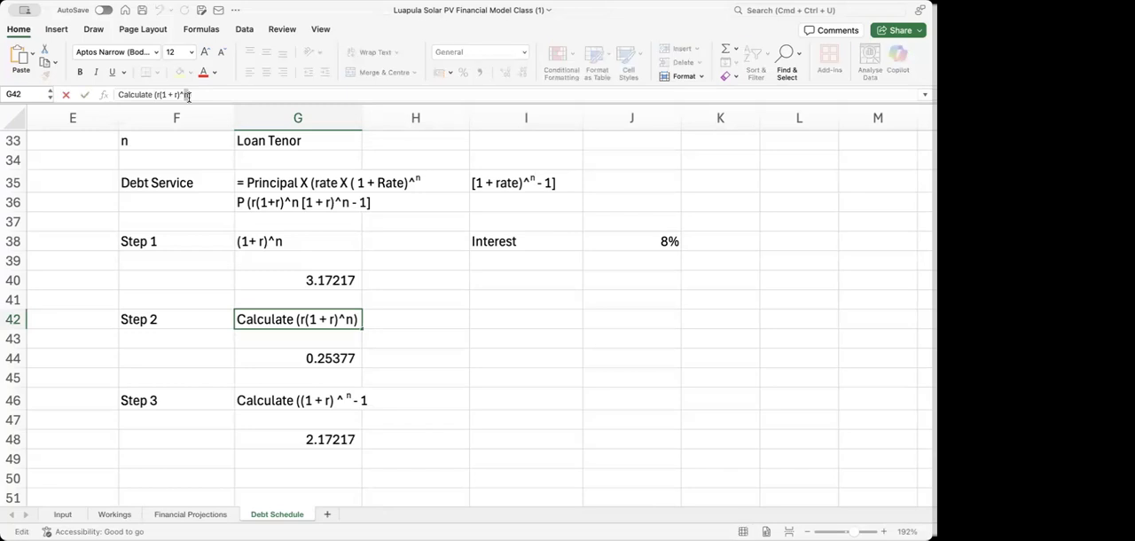
pyautogui.press('super+1')
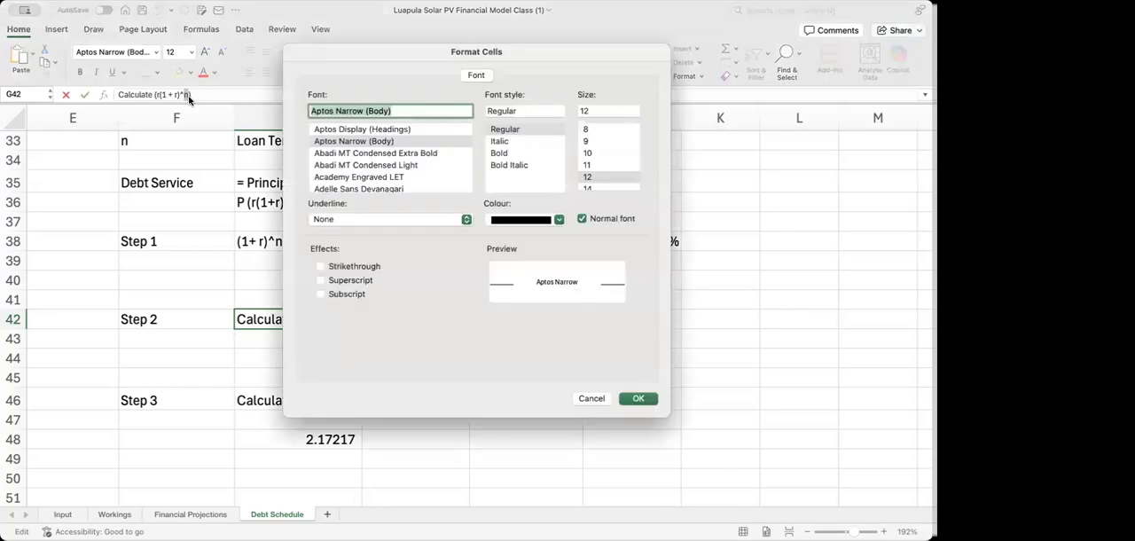
pyautogui.click(321, 281)
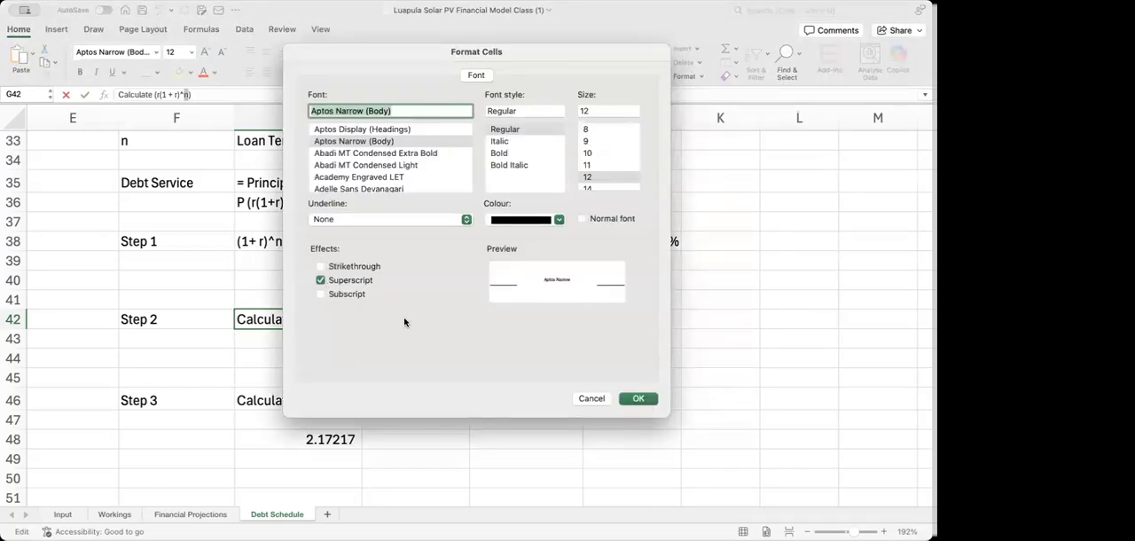
pyautogui.click(649, 403)
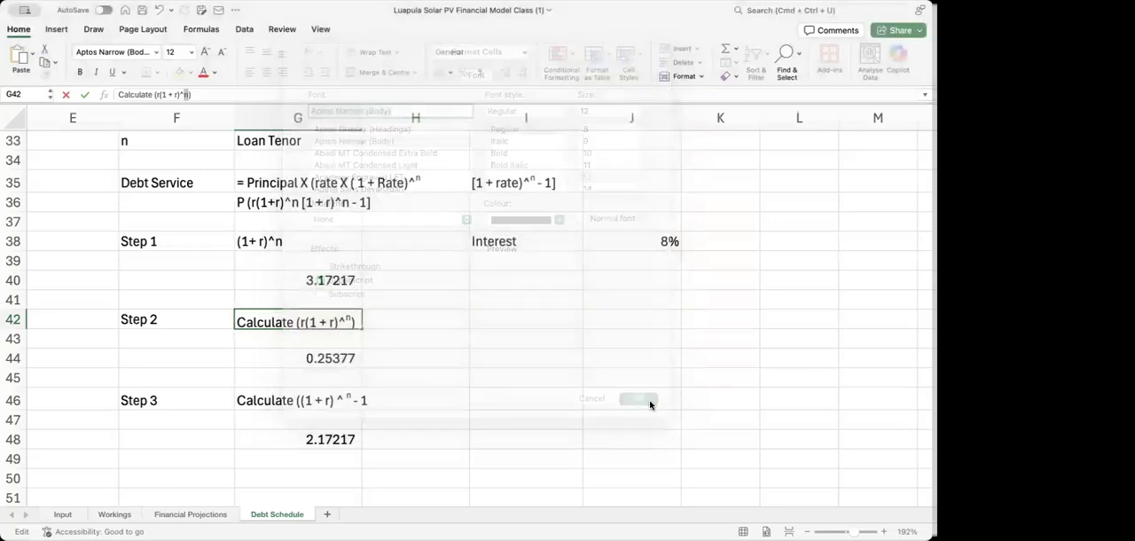
pyautogui.click(444, 378)
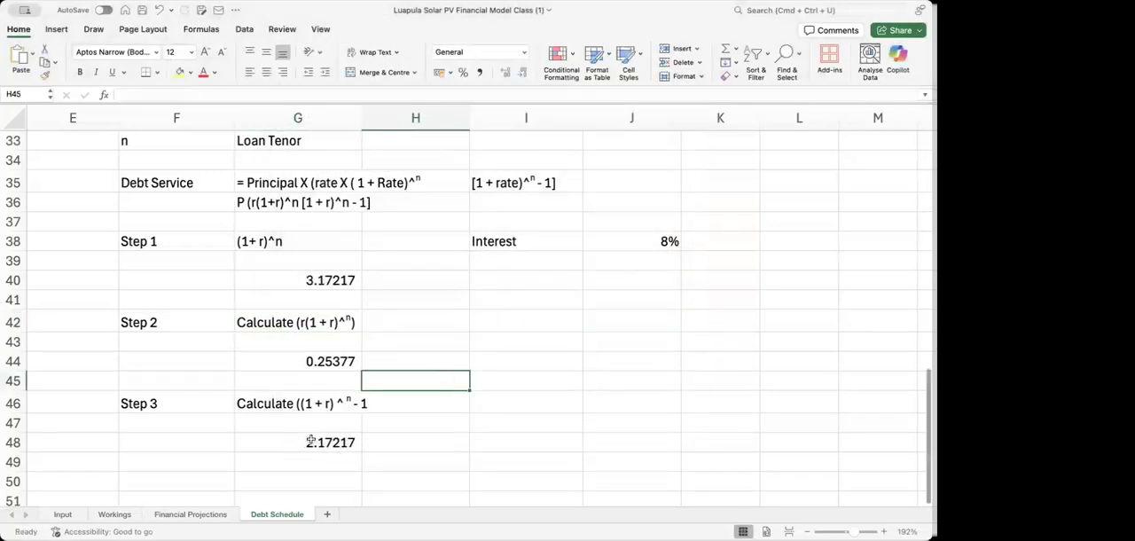
# Set the interest rate in J38 to 5% to test the three step calculations
pyautogui.click(672, 242)
pyautogui.write('5')
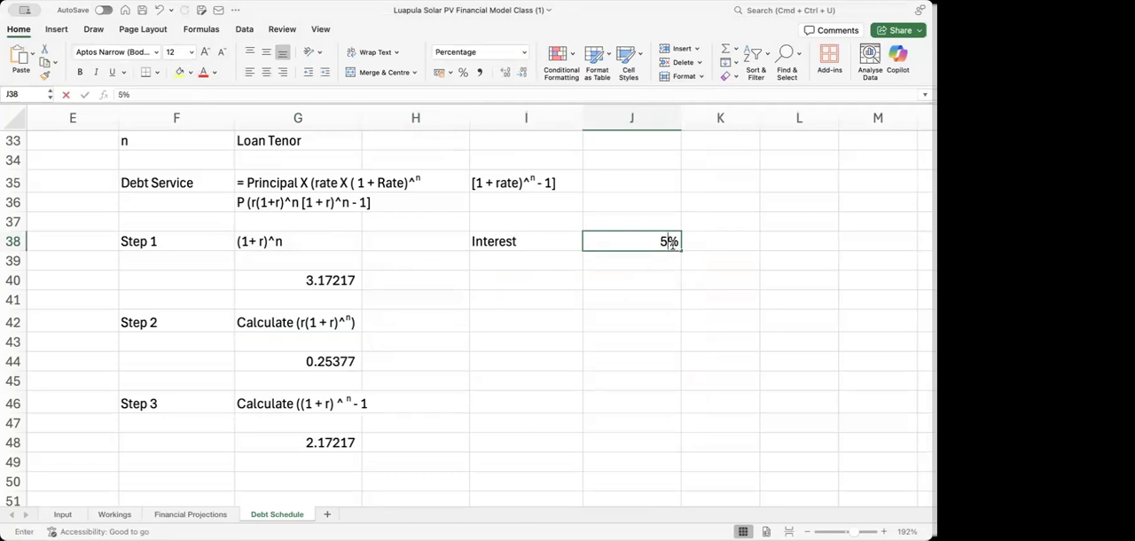
pyautogui.press('Return')
pyautogui.press('Down')
pyautogui.press('Down')
pyautogui.press('Down')
pyautogui.press('Down')
pyautogui.press('Down')
pyautogui.press('Down')
pyautogui.press('Down')
pyautogui.press('Down')
pyautogui.press('Down')
pyautogui.press('Down')
pyautogui.press('Down')
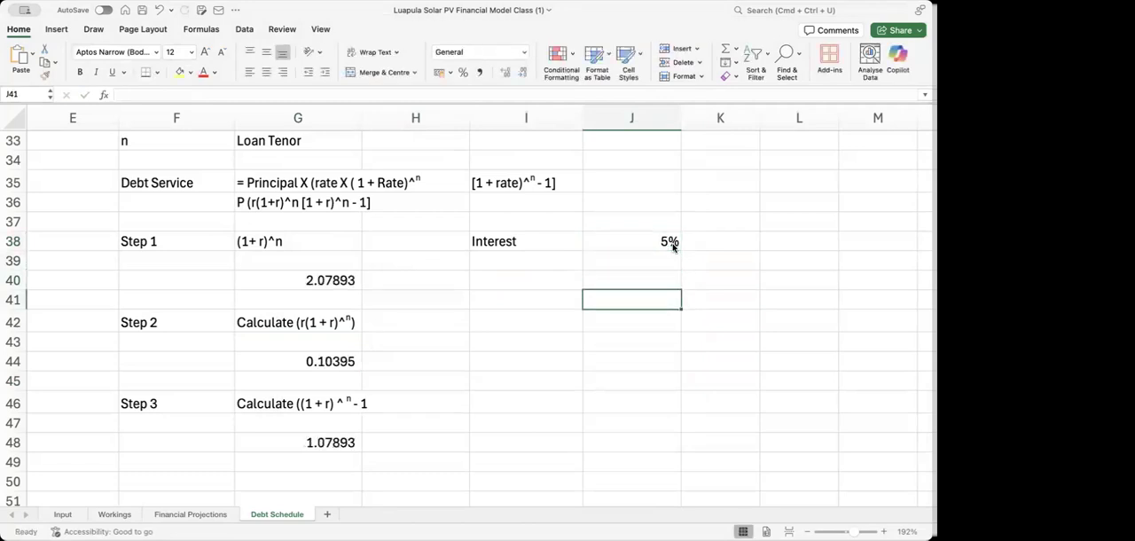
pyautogui.press('Left')
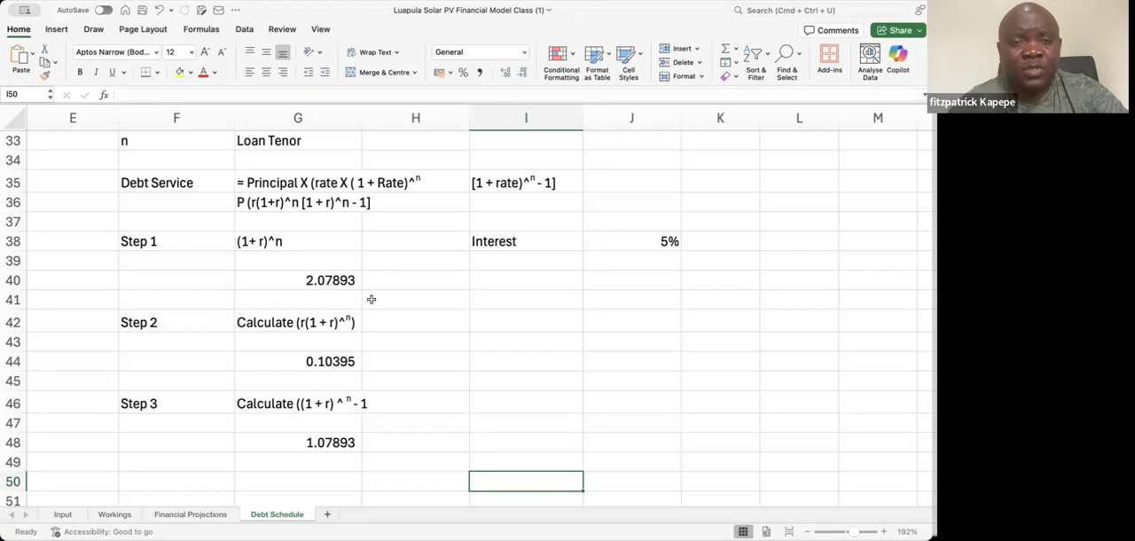
# Restore the interest rate in J38 to 8%
pyautogui.doubleClick(633, 245)
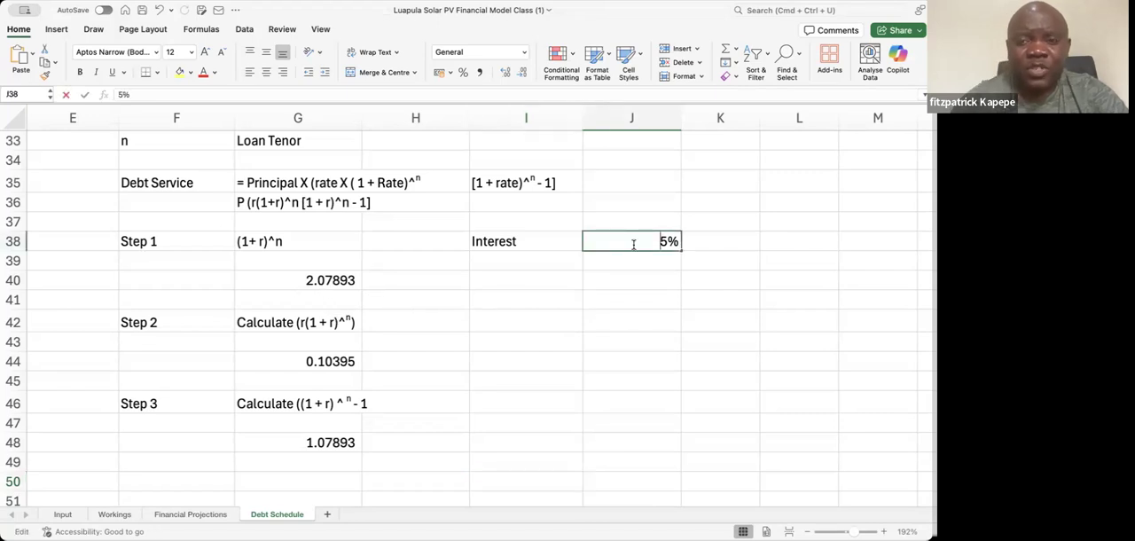
pyautogui.write('8')
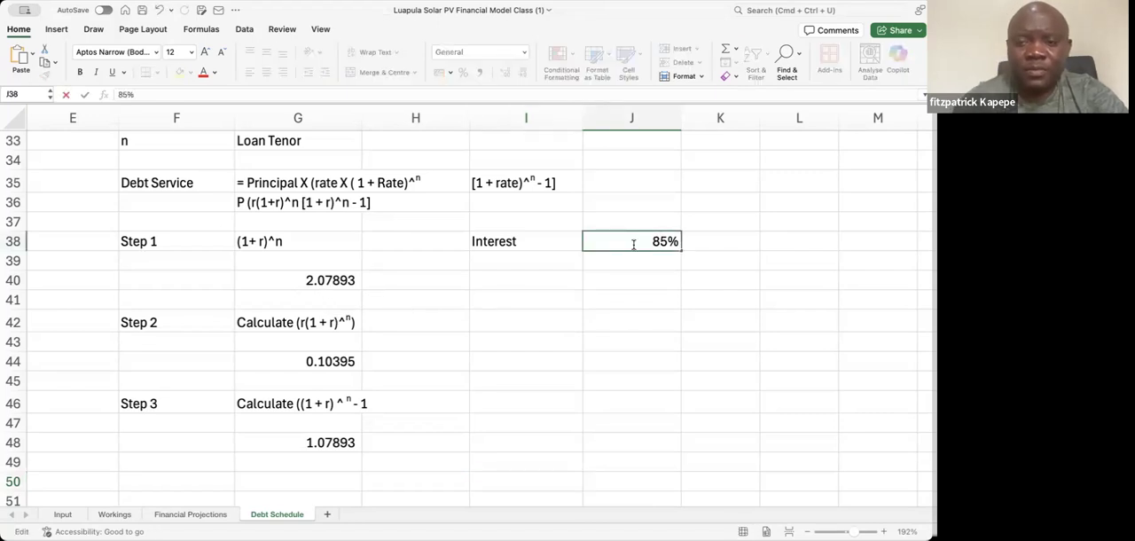
pyautogui.press('BackSpace')
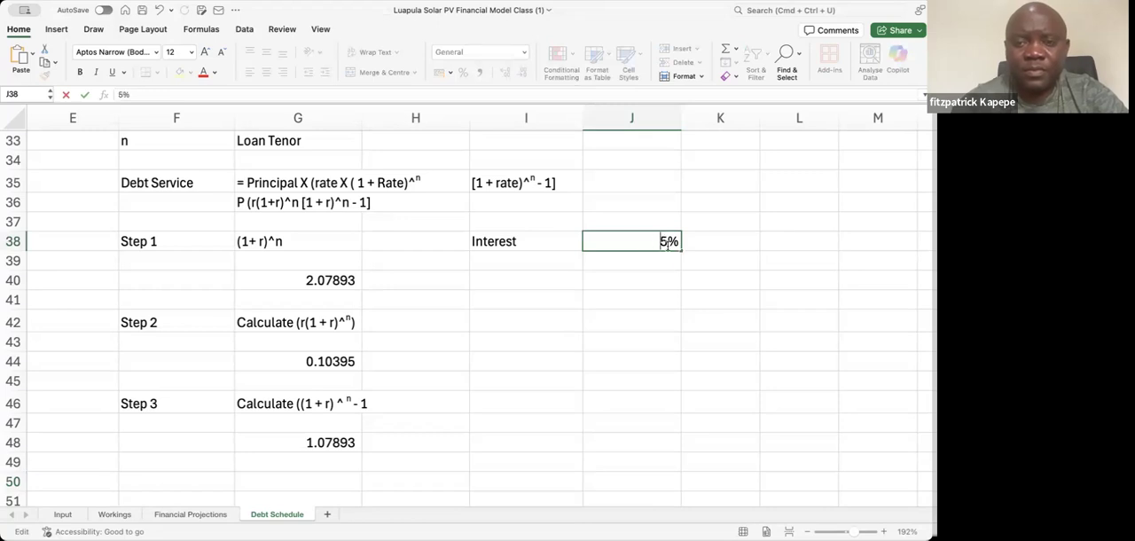
pyautogui.press('BackSpace')
pyautogui.write('8')
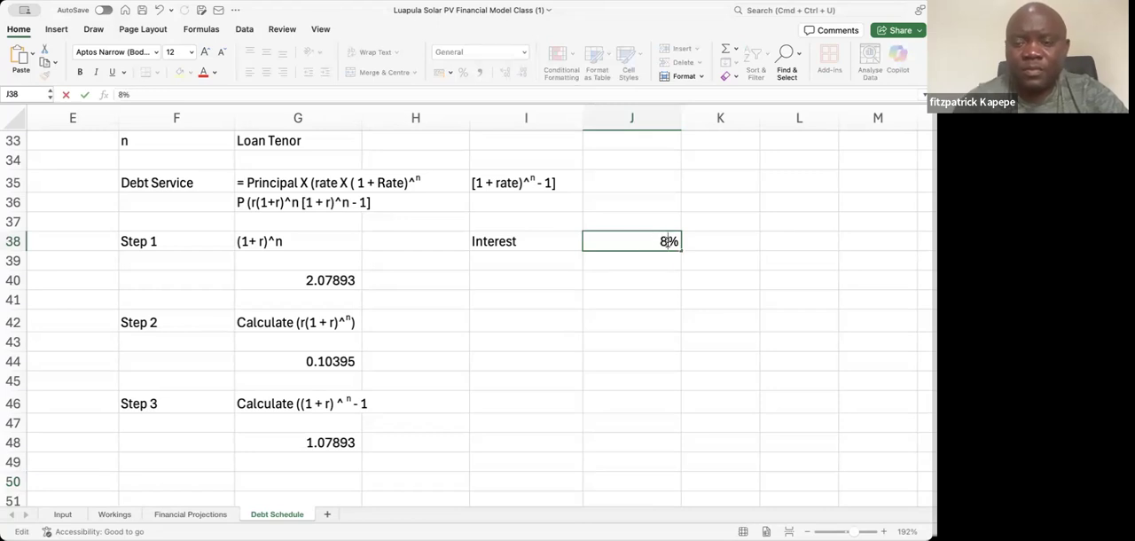
pyautogui.press('Return')
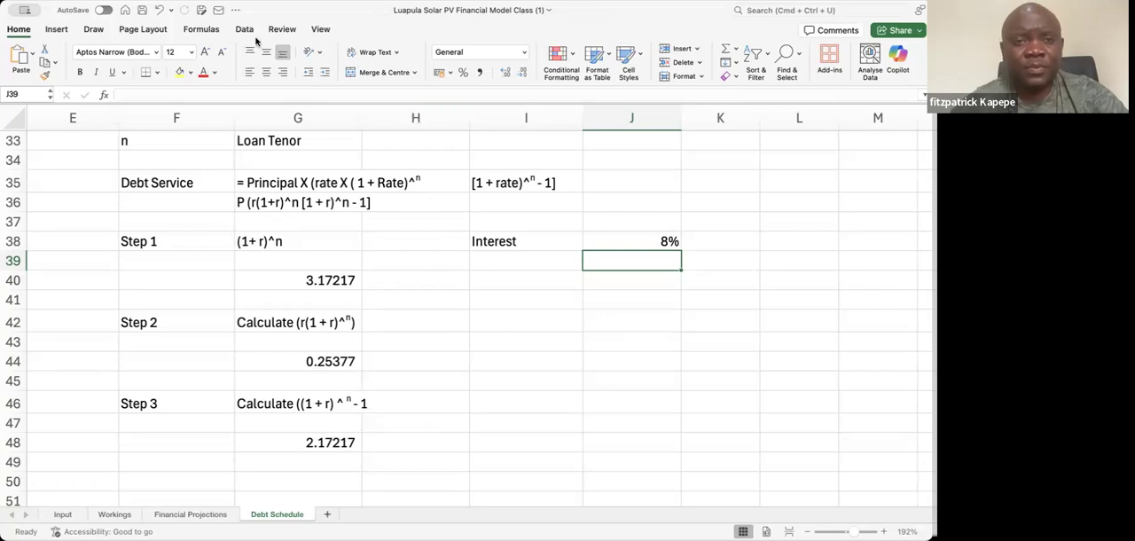
# Add the label "Step 4" in F50, below the Step 3 calculation
pyautogui.click(169, 467)
pyautogui.scroll(-3, 168, 467)
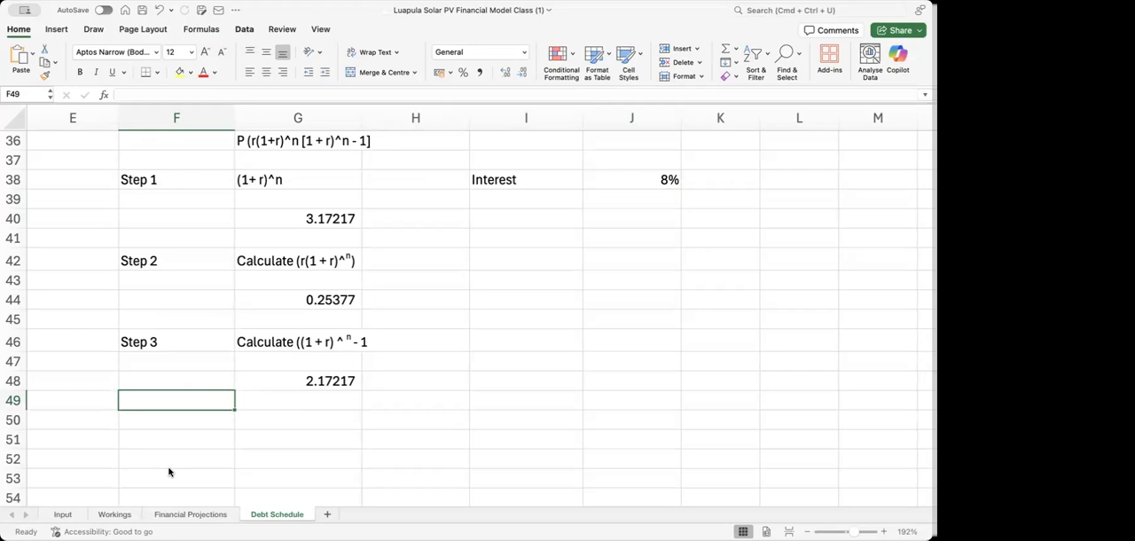
pyautogui.click(186, 423)
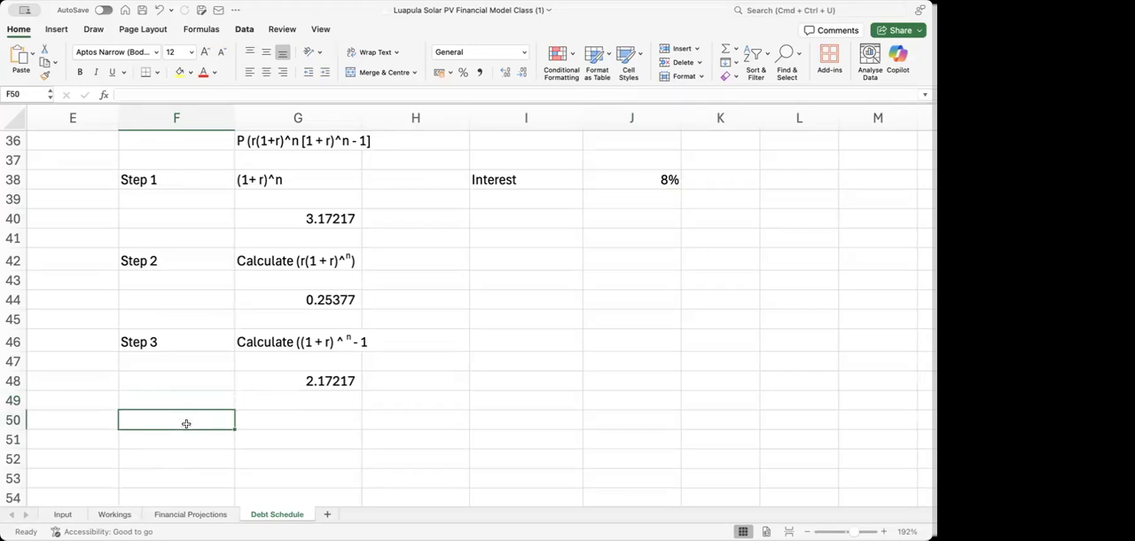
pyautogui.write('Step ')
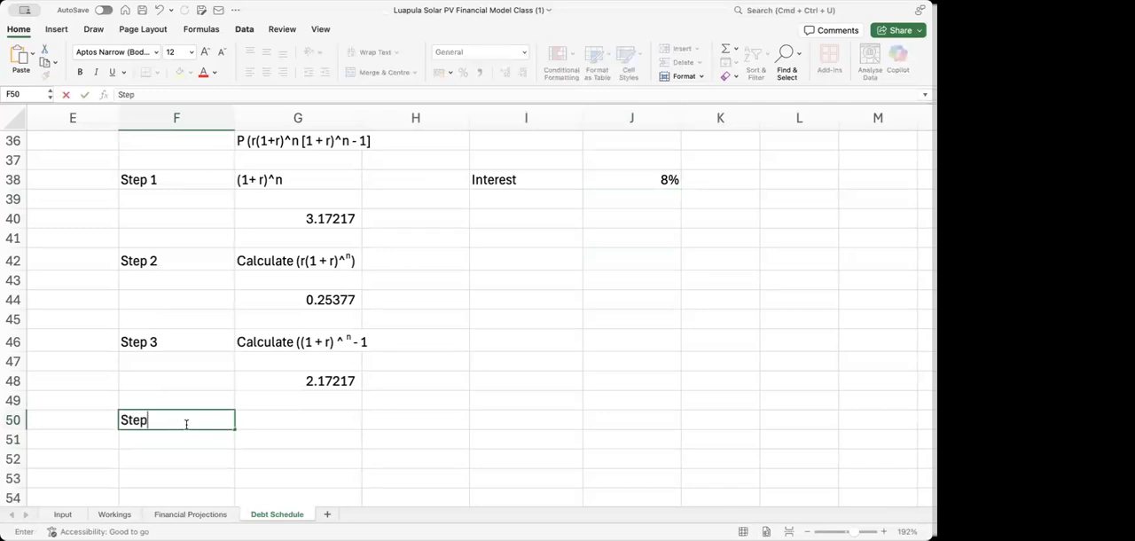
pyautogui.write('4')
pyautogui.press('Tab')
pyautogui.press('Tab')
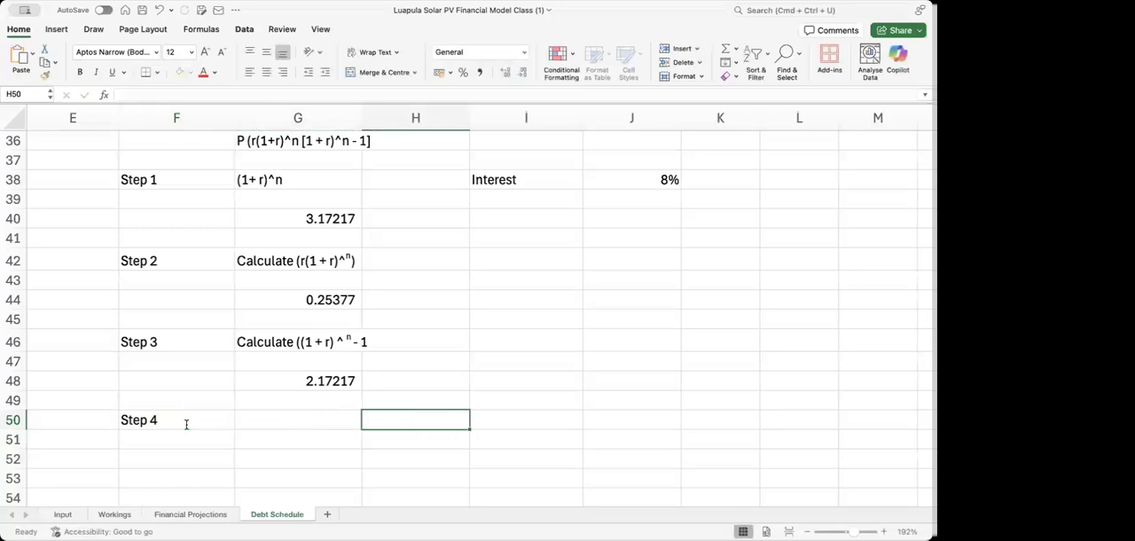
pyautogui.press('Left')
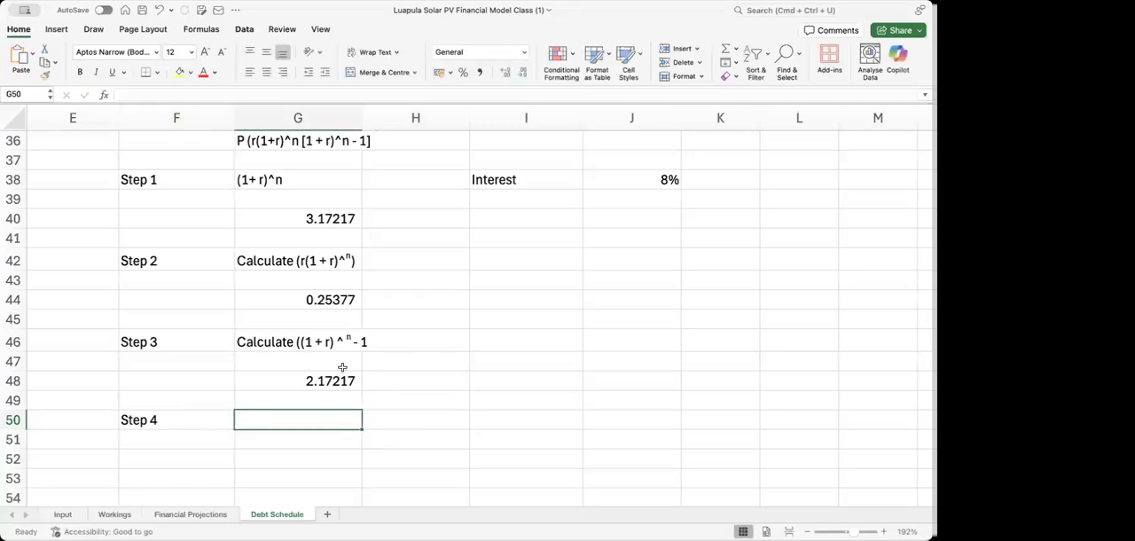
# Change the interest rate in J38 to 5%
pyautogui.click(633, 177)
pyautogui.write('5')
pyautogui.press('Return')
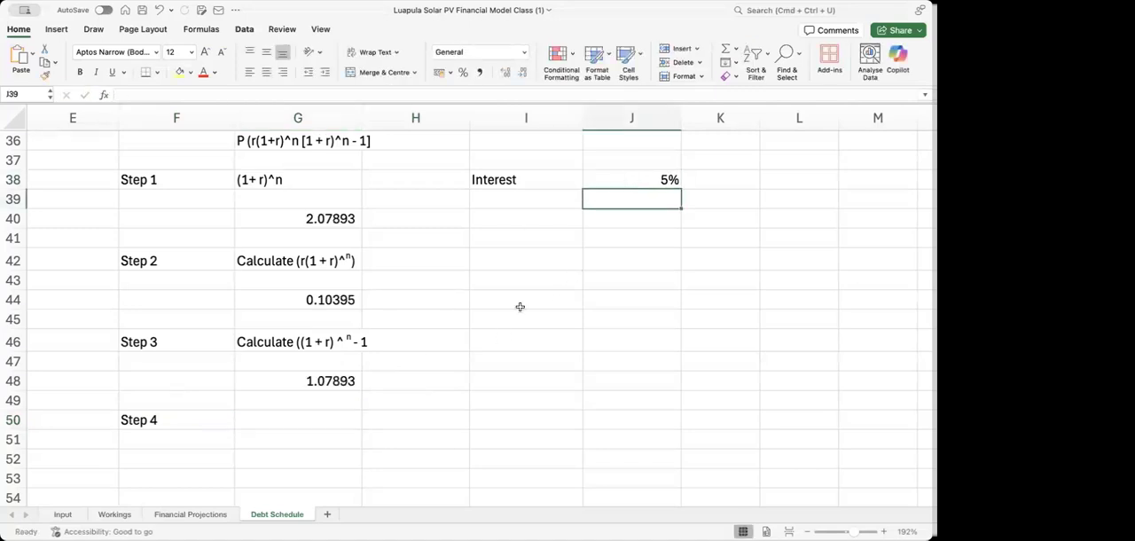
# Enter the Step 4 description "Calculate [step 2 & 3]" in G50
pyautogui.click(256, 421)
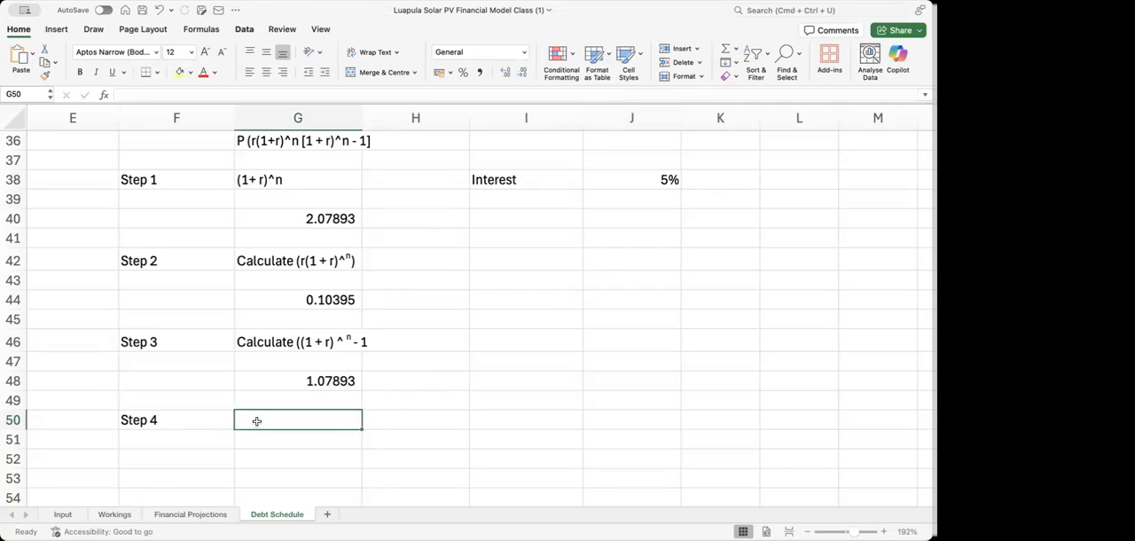
pyautogui.write('C')
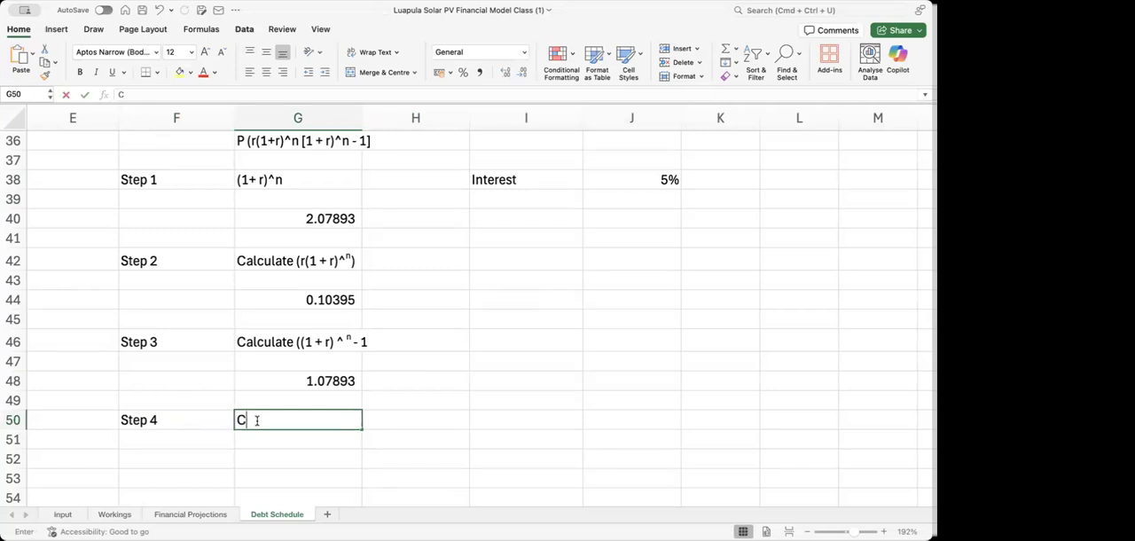
pyautogui.write('alculate')
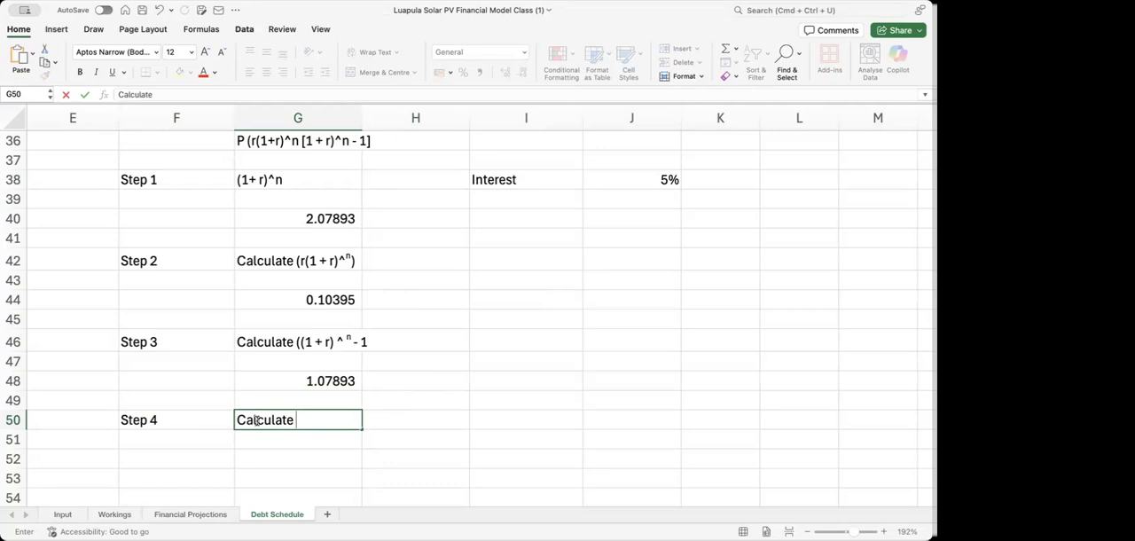
pyautogui.write(' [step 2 &')
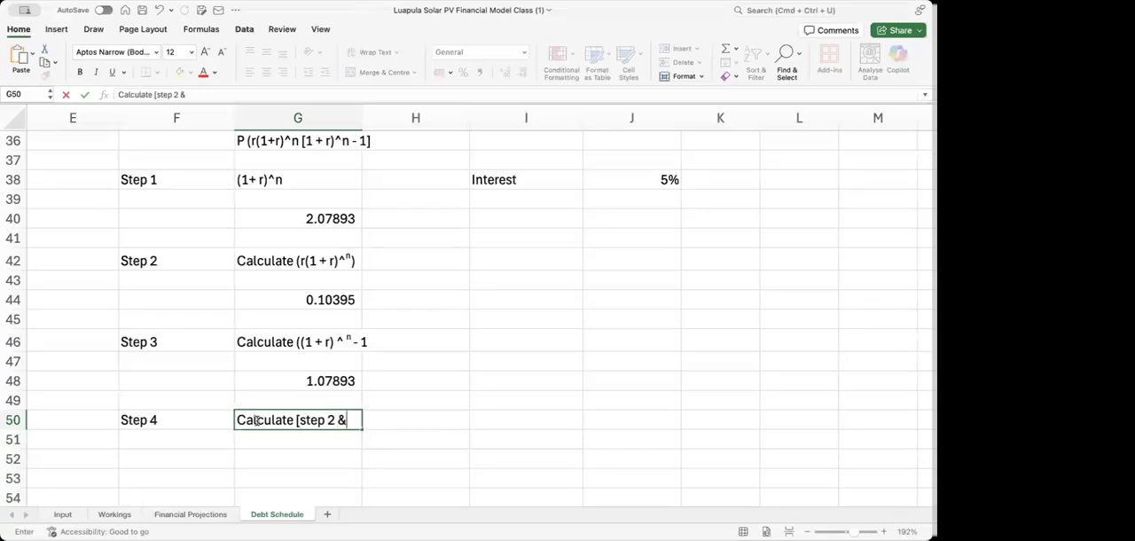
pyautogui.write(' 3]')
pyautogui.press('Return')
pyautogui.press('Return')
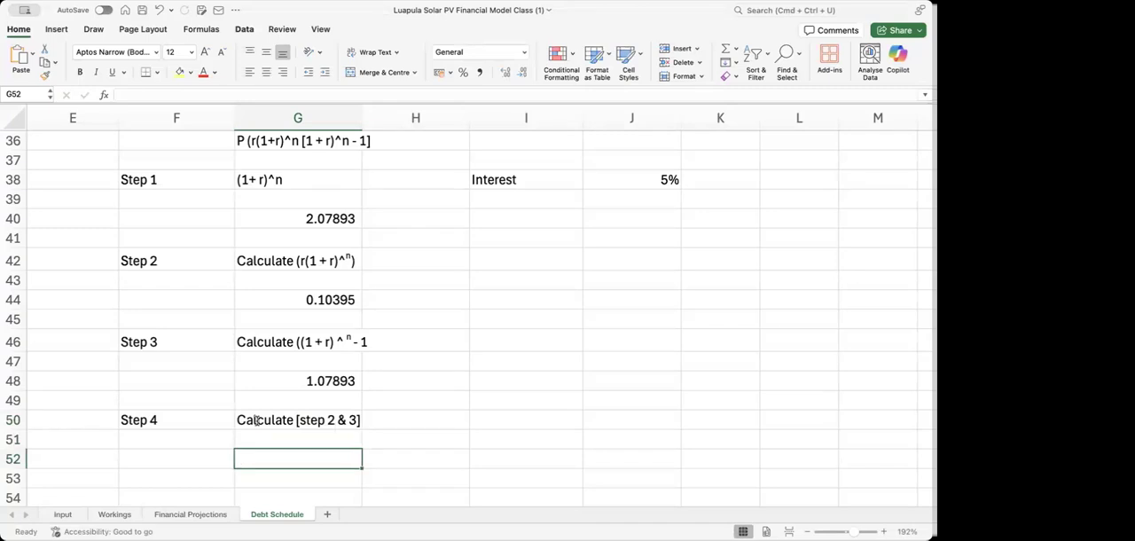
# Enter a formula in G52 that multiplies the Step 2 result in G44 by the Step 3 result in G48
pyautogui.write('=')
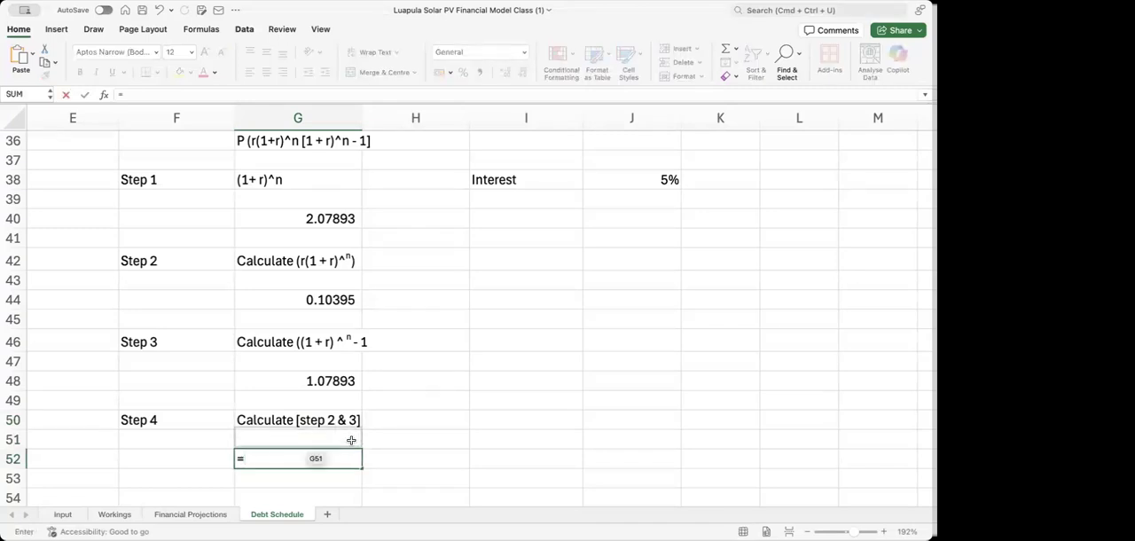
pyautogui.click(330, 300)
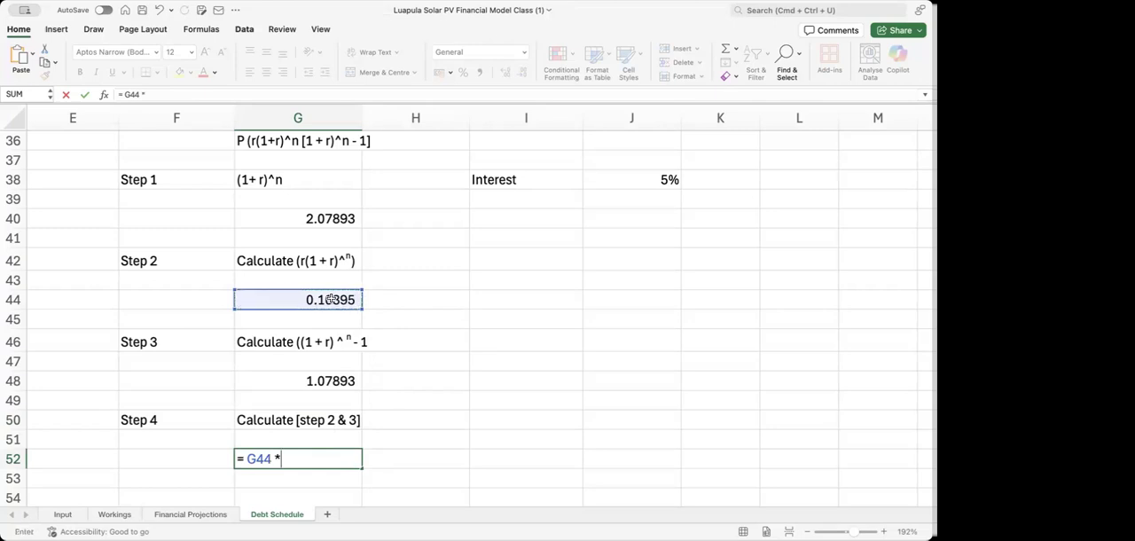
pyautogui.write('*')
pyautogui.click(341, 380)
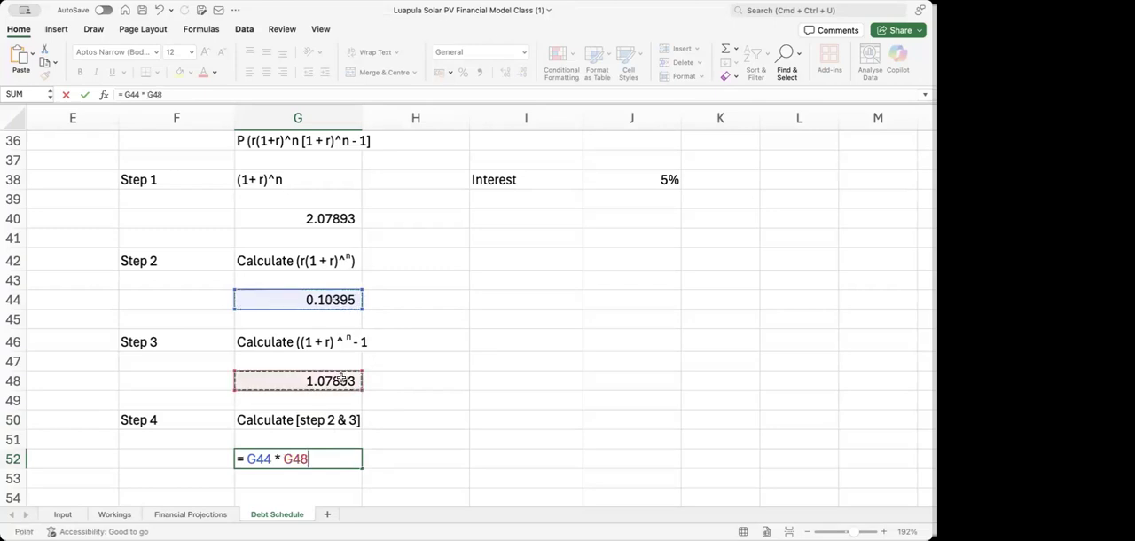
pyautogui.press('Return')
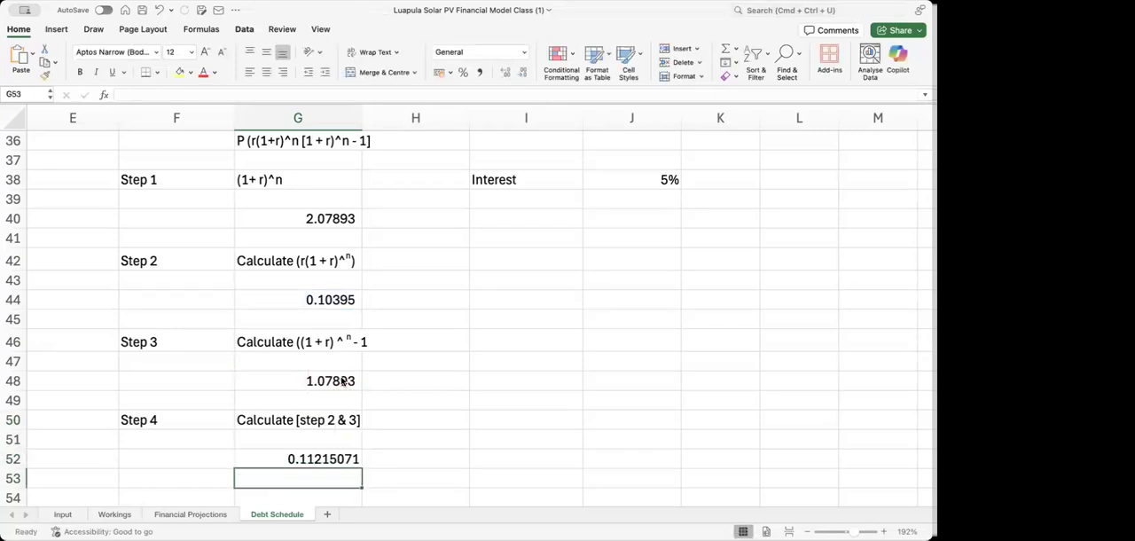
# Change the Step 4 formula in G52 to divide G44 by G48
pyautogui.press('Up')
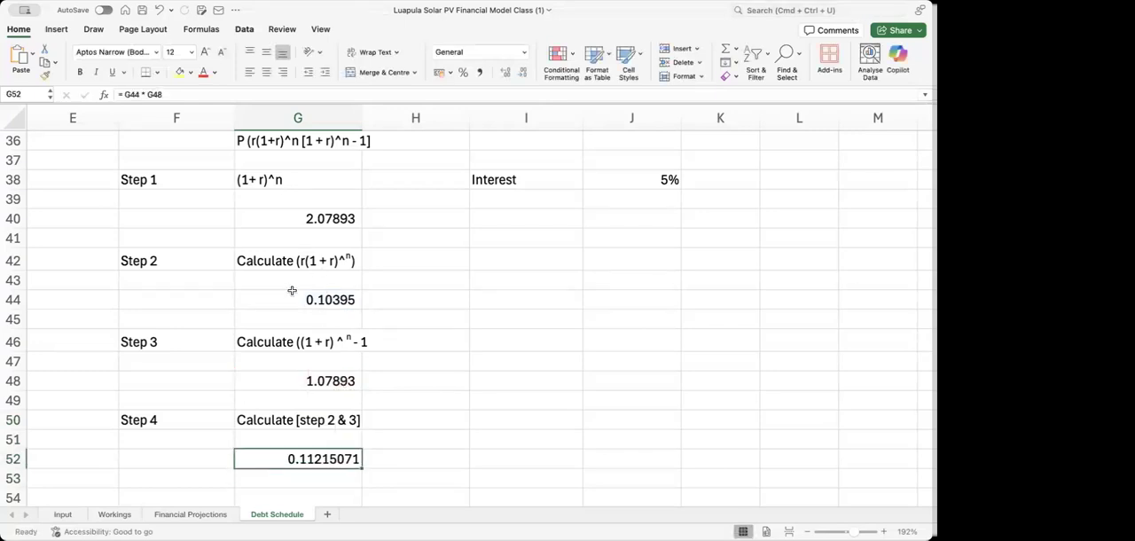
pyautogui.click(145, 93)
pyautogui.press('BackSpace')
pyautogui.write('/')
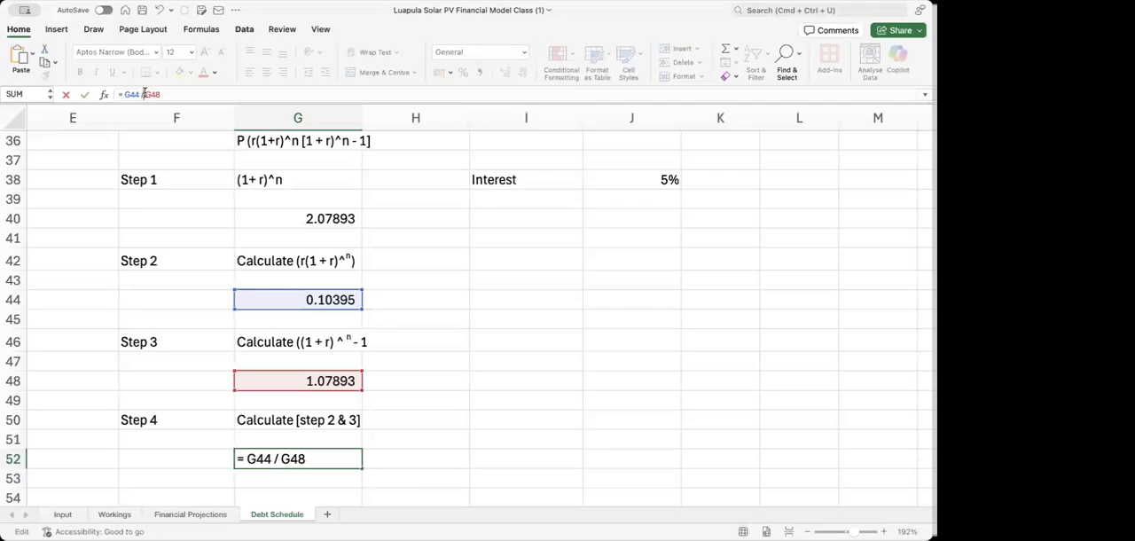
pyautogui.press('Return')
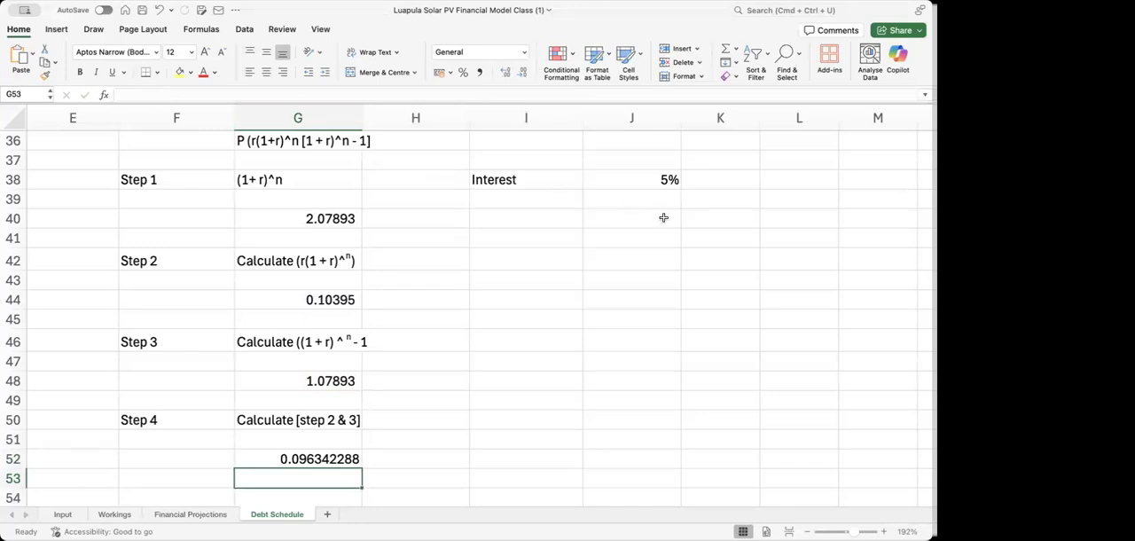
# Clear the Step 4 formula from G52
pyautogui.click(271, 459)
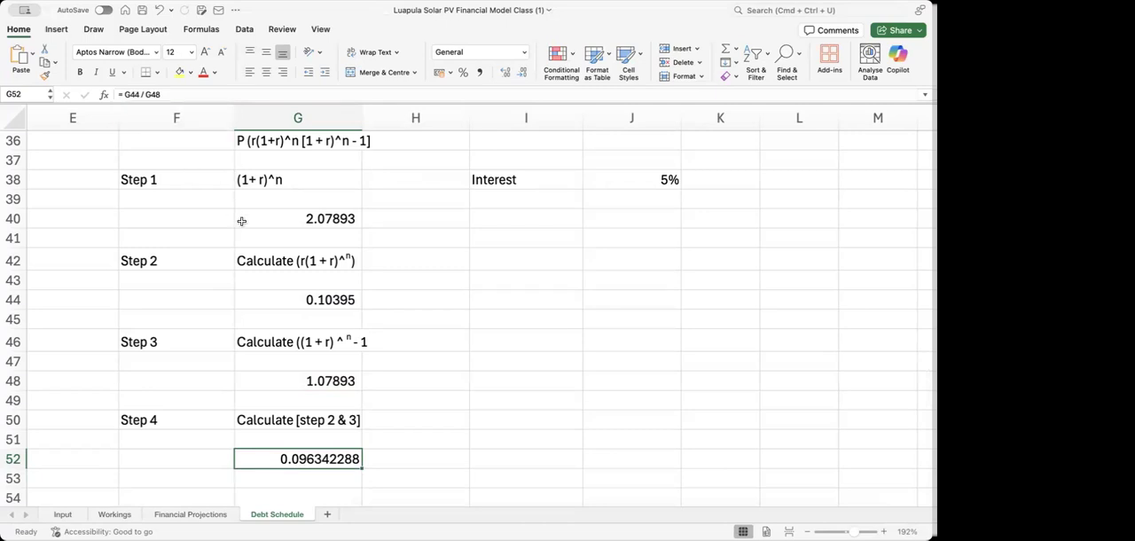
pyautogui.click(158, 95)
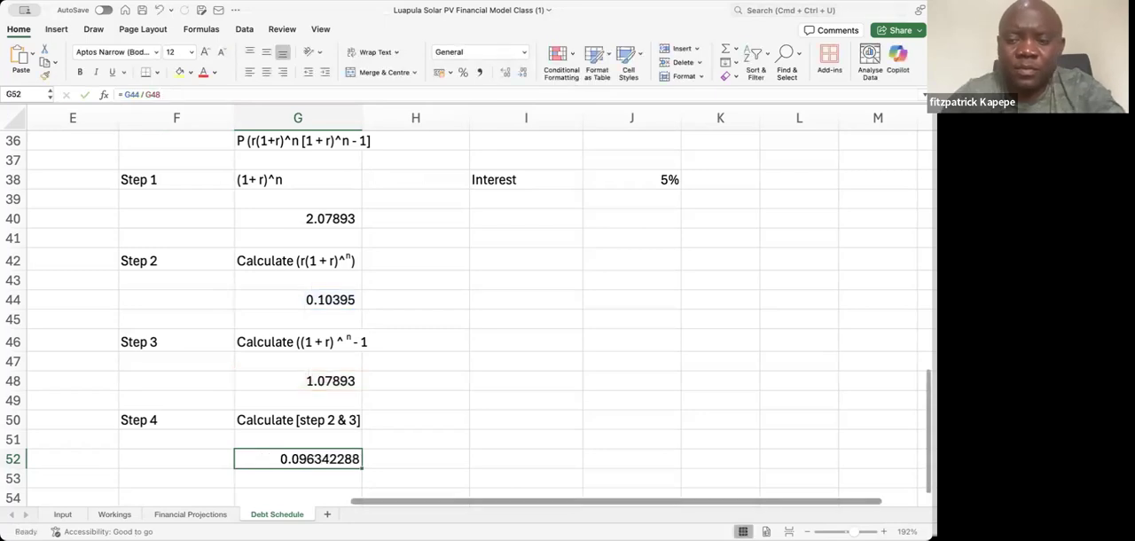
pyautogui.press('Delete')
pyautogui.click(371, 343)
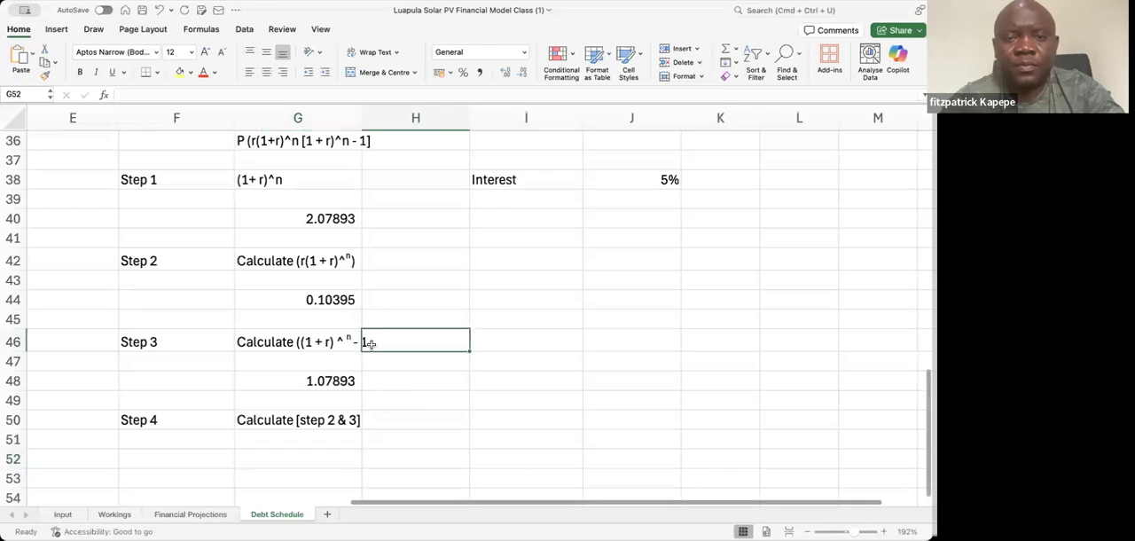
# Review the P, r and n definitions and the debt service formula text in rows 31 to 36
pyautogui.press('Up')
pyautogui.press('Up')
pyautogui.press('Up')
pyautogui.press('Up')
pyautogui.press('Up')
pyautogui.press('Up')
pyautogui.press('Up')
pyautogui.press('Up')
pyautogui.press('Up')
pyautogui.press('Up')
pyautogui.press('Up')
pyautogui.press('Up')
pyautogui.press('Up')
pyautogui.press('Up')
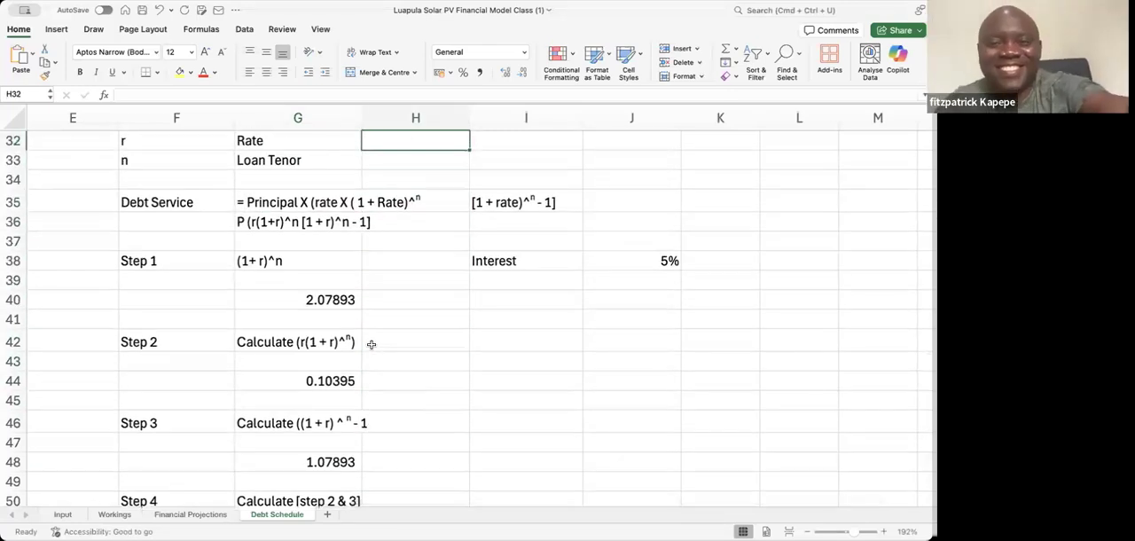
pyautogui.press('Left')
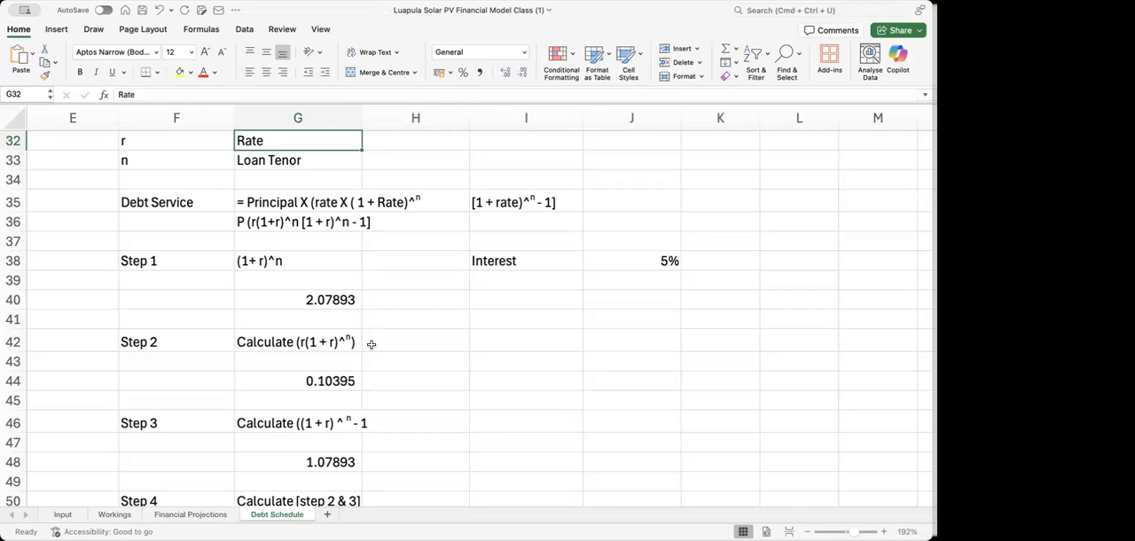
pyautogui.scroll(2, 371, 344)
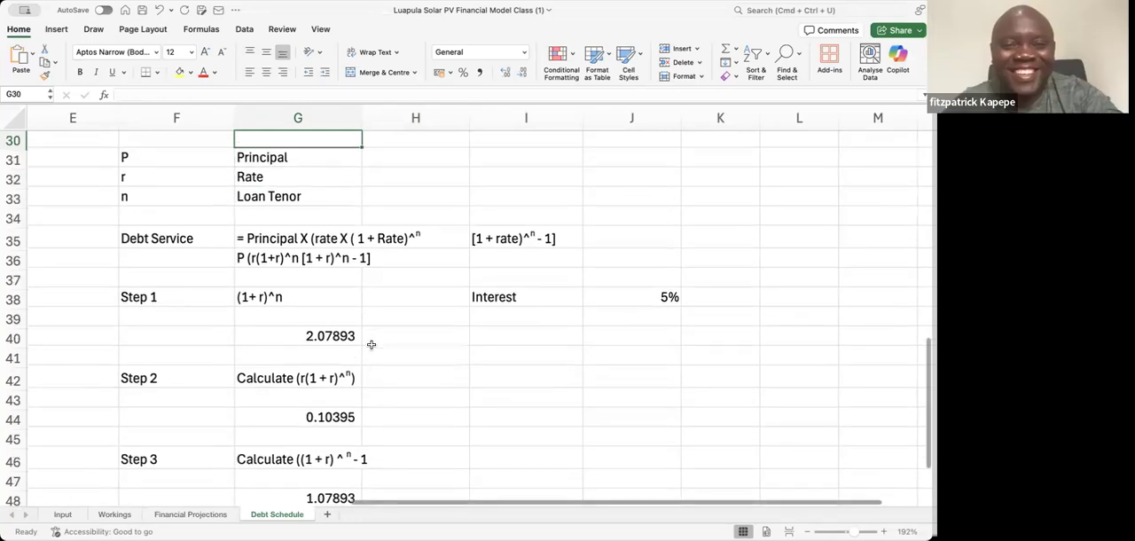
pyautogui.press('Down')
pyautogui.press('Down')
pyautogui.press('Down')
pyautogui.press('Down')
pyautogui.press('Up')
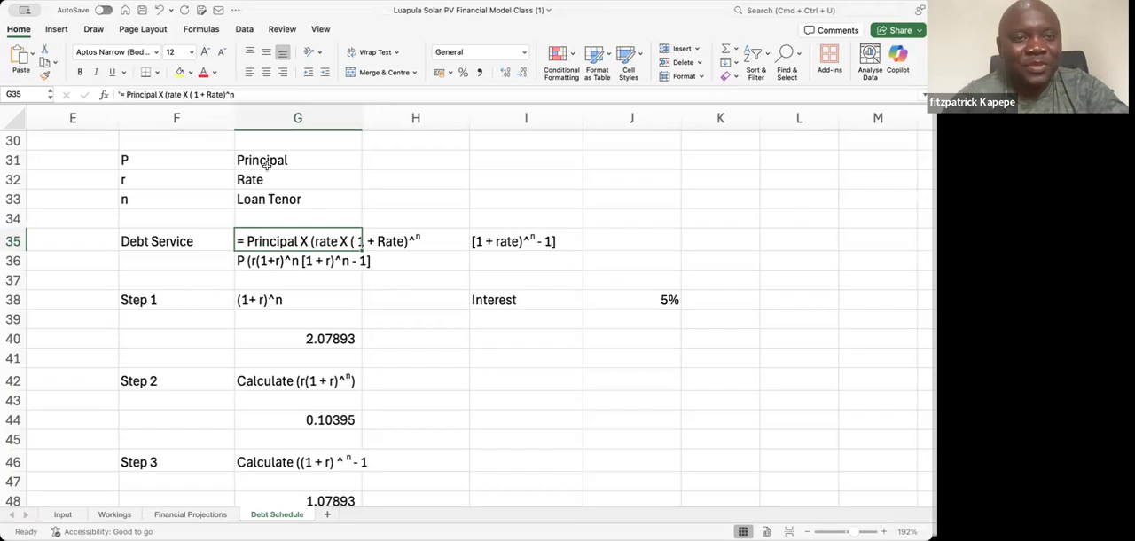
# Insert a division sign before the bracketed term in G36 so the text reads "P (r(1+r)^n /[1 + r)^n - 1]"
pyautogui.click(269, 261)
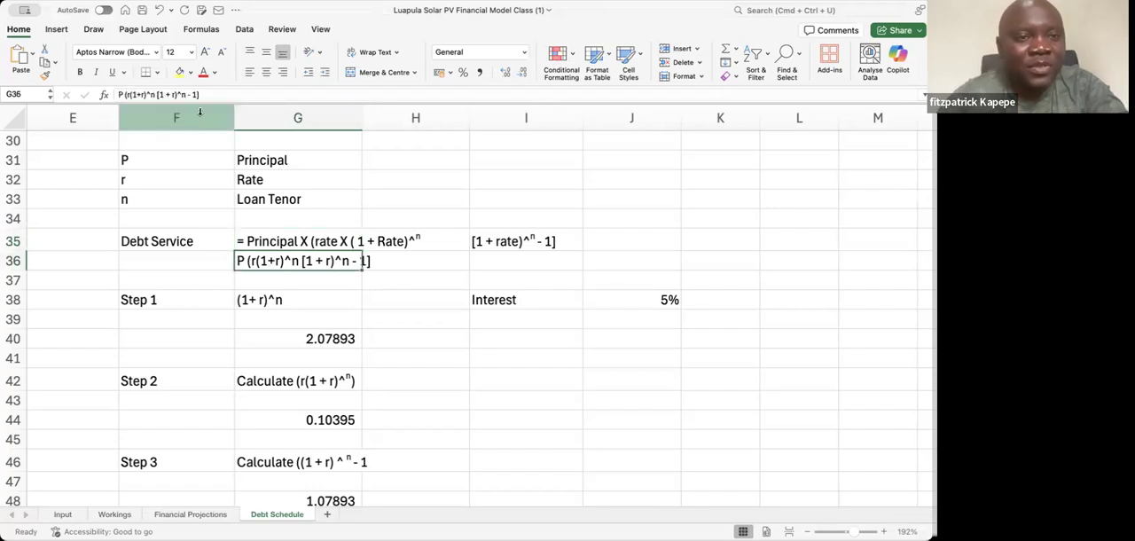
pyautogui.click(156, 94)
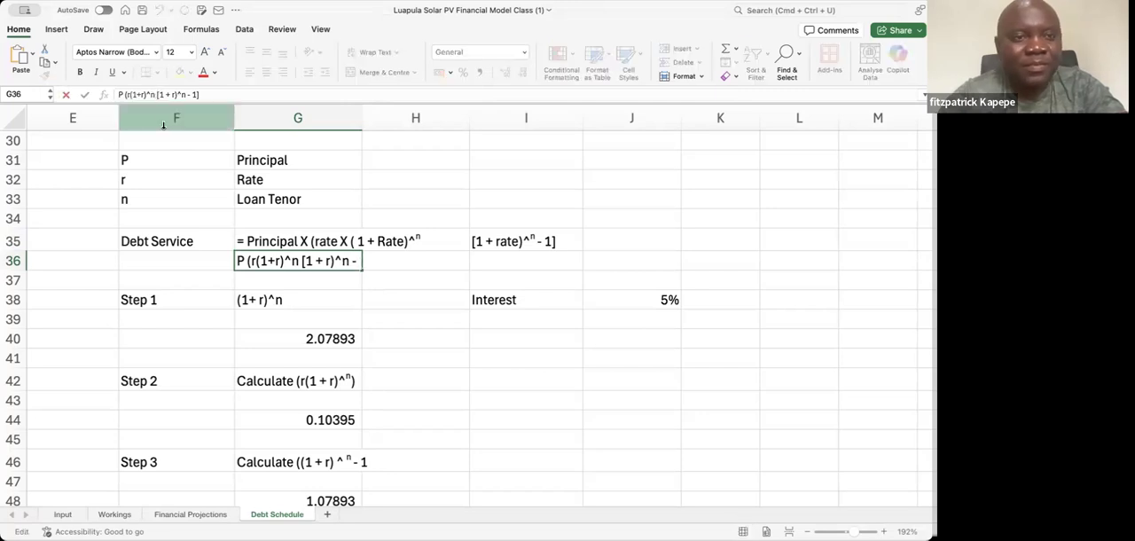
pyautogui.write('/')
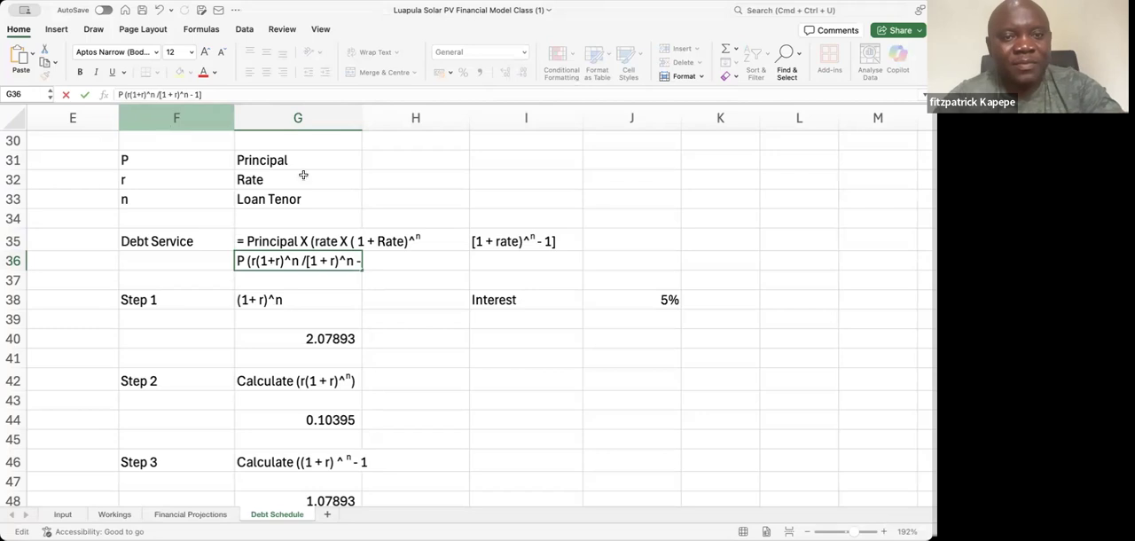
pyautogui.press('Return')
pyautogui.press('Return')
pyautogui.press('Return')
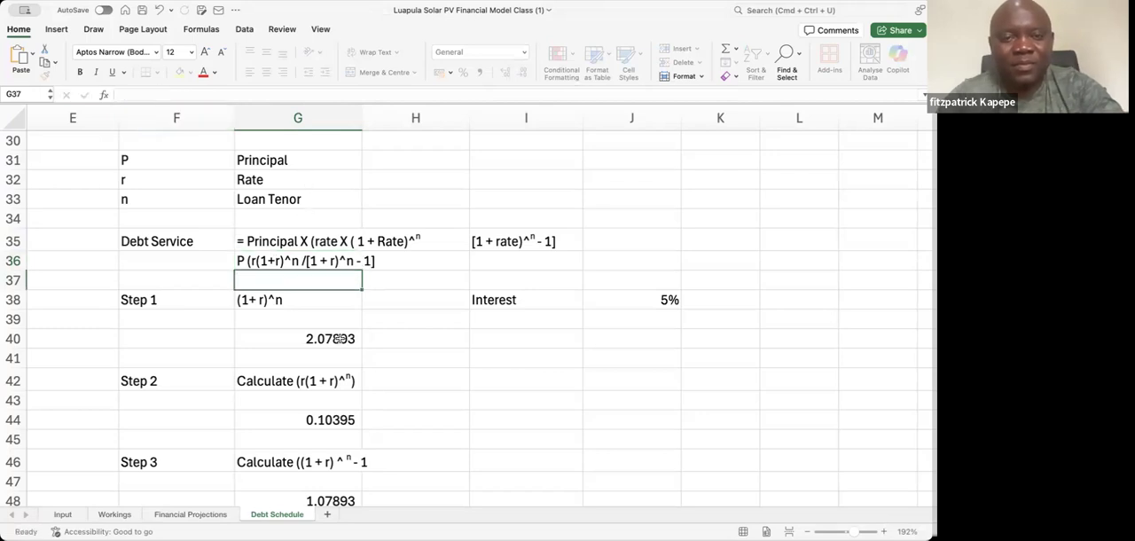
# Examine the Step 2 and Step 3 descriptions and results in column G against the debt service formula
pyautogui.press('Up')
pyautogui.press('Up')
pyautogui.press('Up')
pyautogui.press('Up')
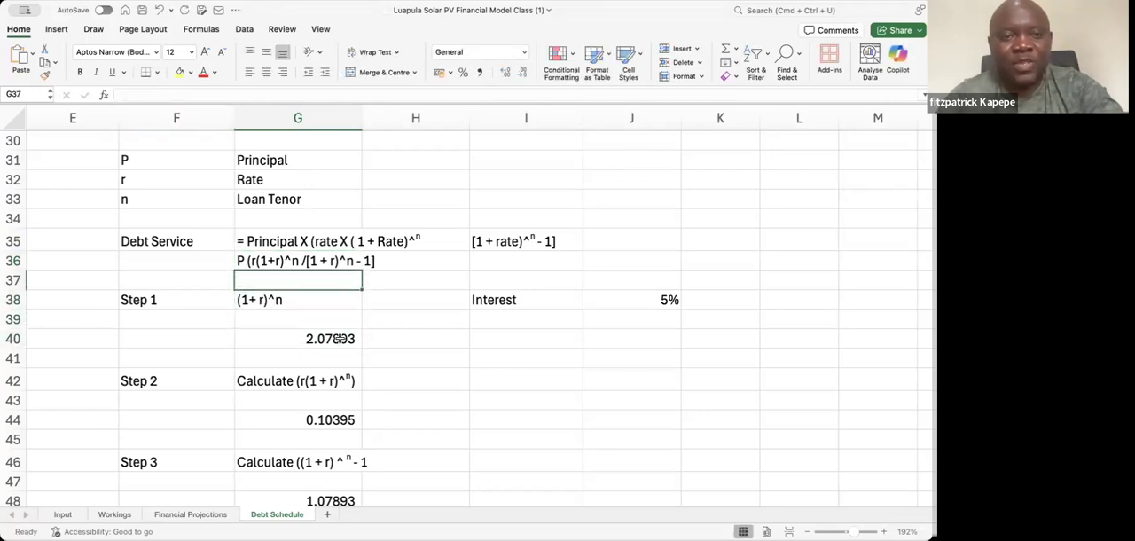
pyautogui.press('Down')
pyautogui.press('Down')
pyautogui.press('Down')
pyautogui.press('Down')
pyautogui.press('Down')
pyautogui.press('Down')
pyautogui.press('Down')
pyautogui.press('Down')
pyautogui.press('Down')
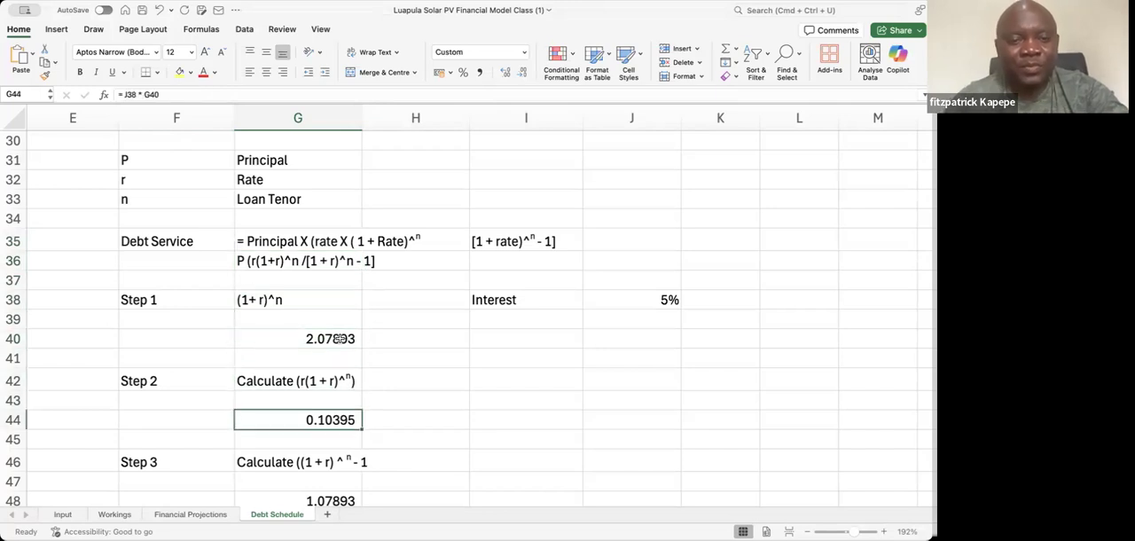
pyautogui.press('Down')
pyautogui.press('Down')
pyautogui.press('Down')
pyautogui.press('Down')
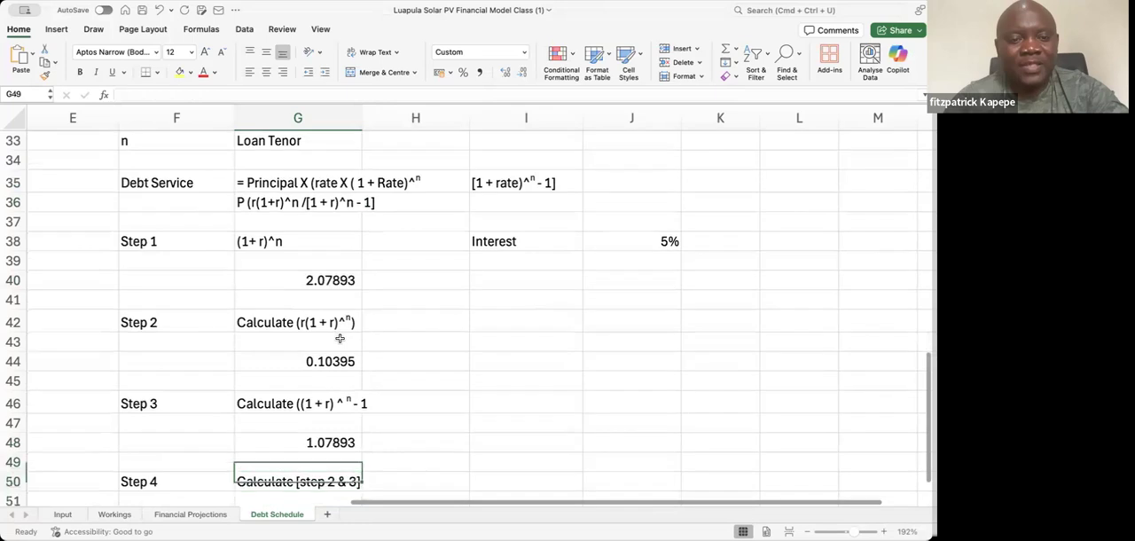
pyautogui.press('Up')
pyautogui.press('Down')
pyautogui.press('Down')
pyautogui.press('Up')
pyautogui.press('Up')
pyautogui.press('Up')
pyautogui.press('Up')
pyautogui.press('Up')
pyautogui.press('Up')
pyautogui.press('Up')
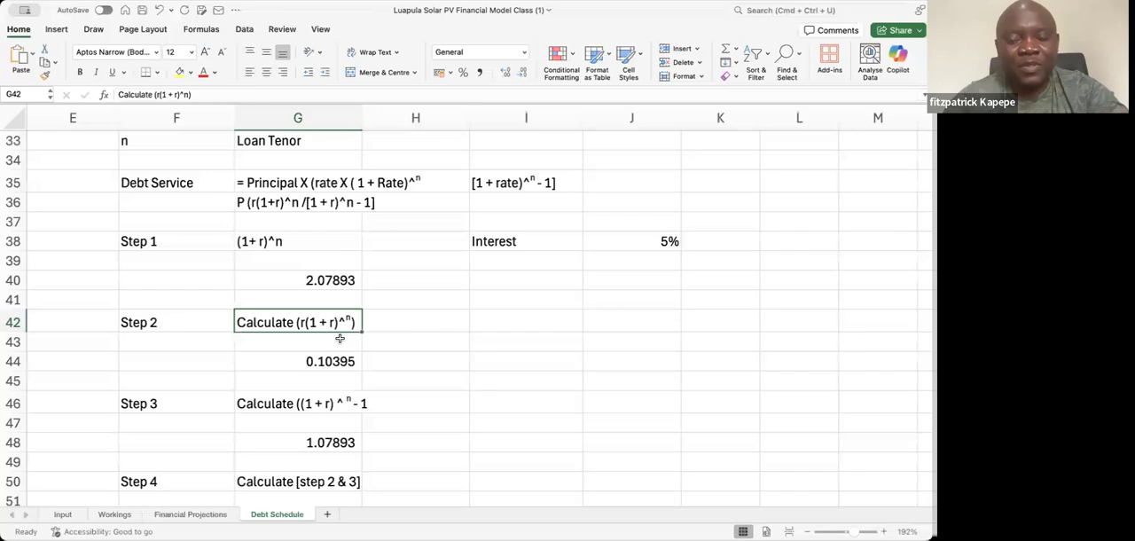
pyautogui.press('Down')
pyautogui.press('Down')
pyautogui.press('Down')
pyautogui.press('Down')
pyautogui.press('Down')
pyautogui.press('Down')
pyautogui.press('Down')
pyautogui.press('Down')
pyautogui.press('Down')
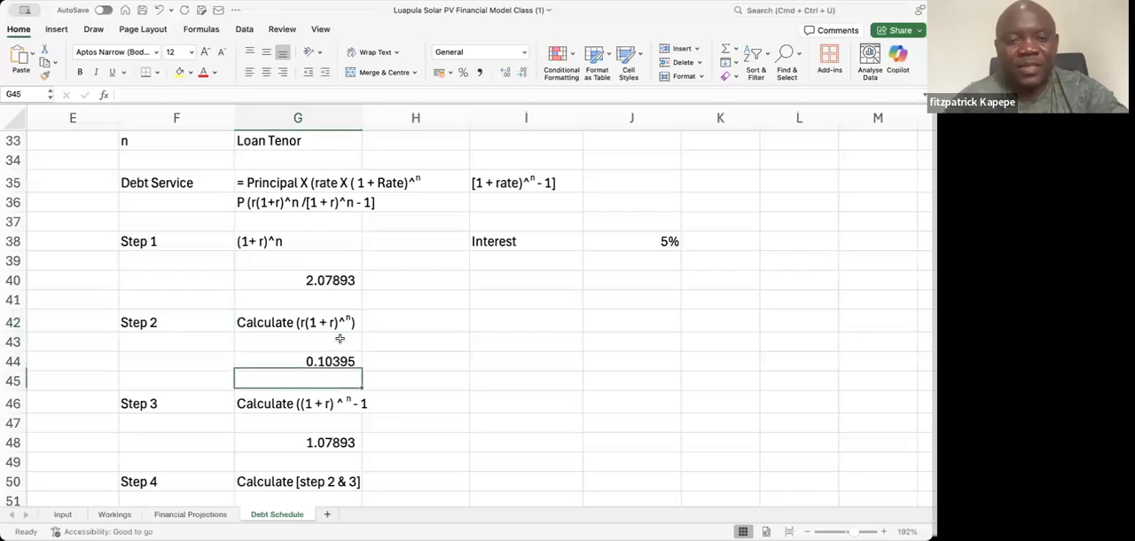
pyautogui.press('Up')
pyautogui.press('Up')
pyautogui.press('Down')
pyautogui.press('Up')
pyautogui.press('Up')
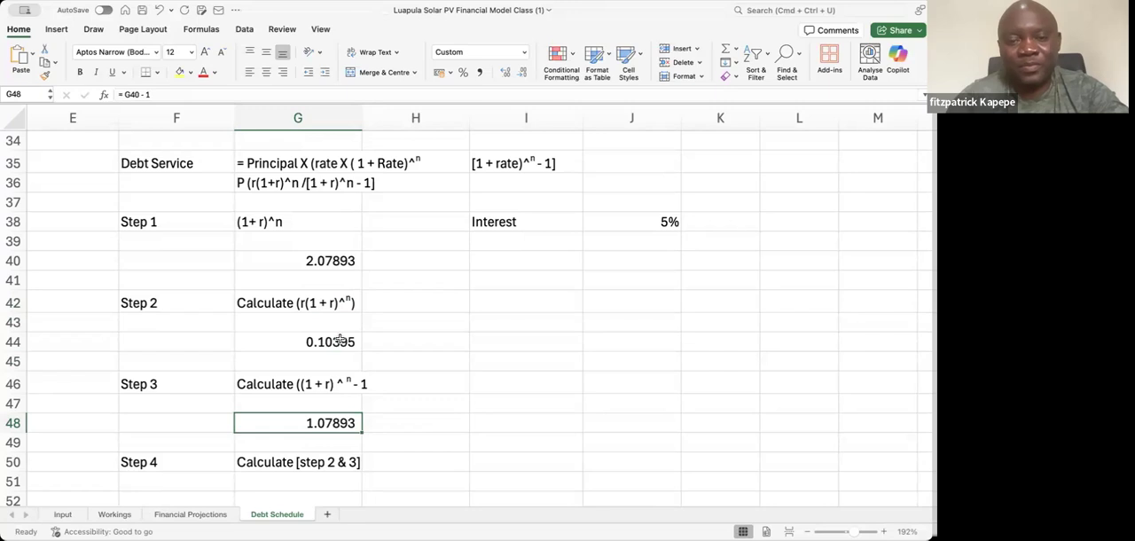
# Enter the Step 4 formula in G52, dividing the Step 2 result in G44 by the Step 3 result in G48
pyautogui.press('Down')
pyautogui.press('Down')
pyautogui.press('Down')
pyautogui.press('Down')
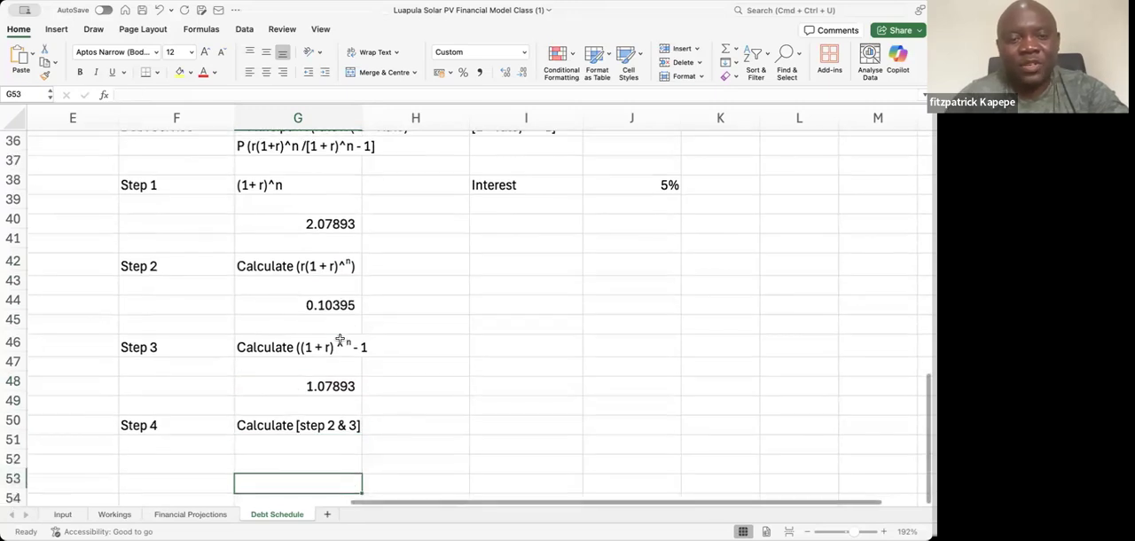
pyautogui.write('= G44 /')
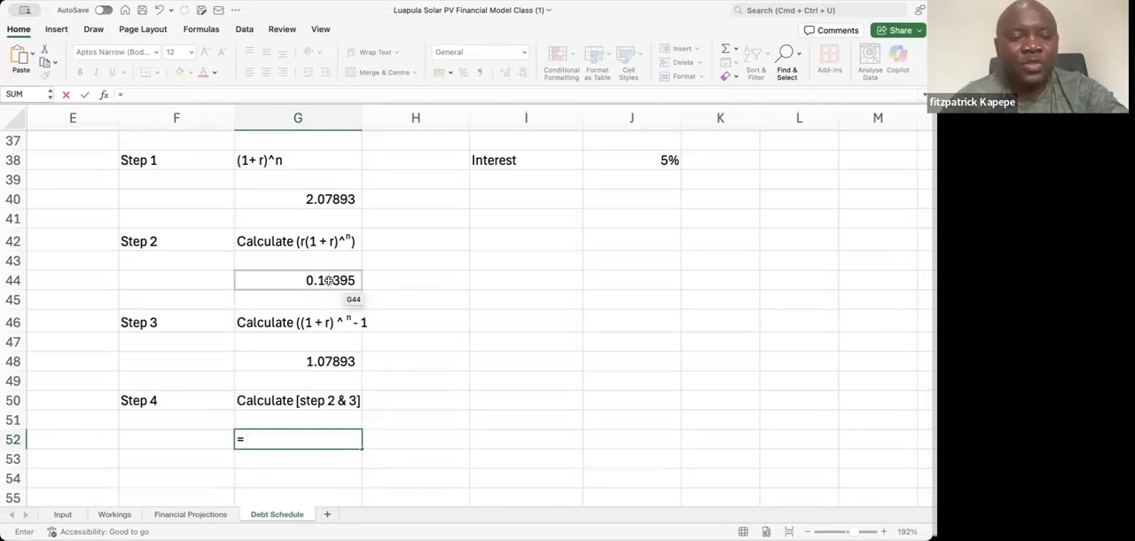
pyautogui.click(329, 280)
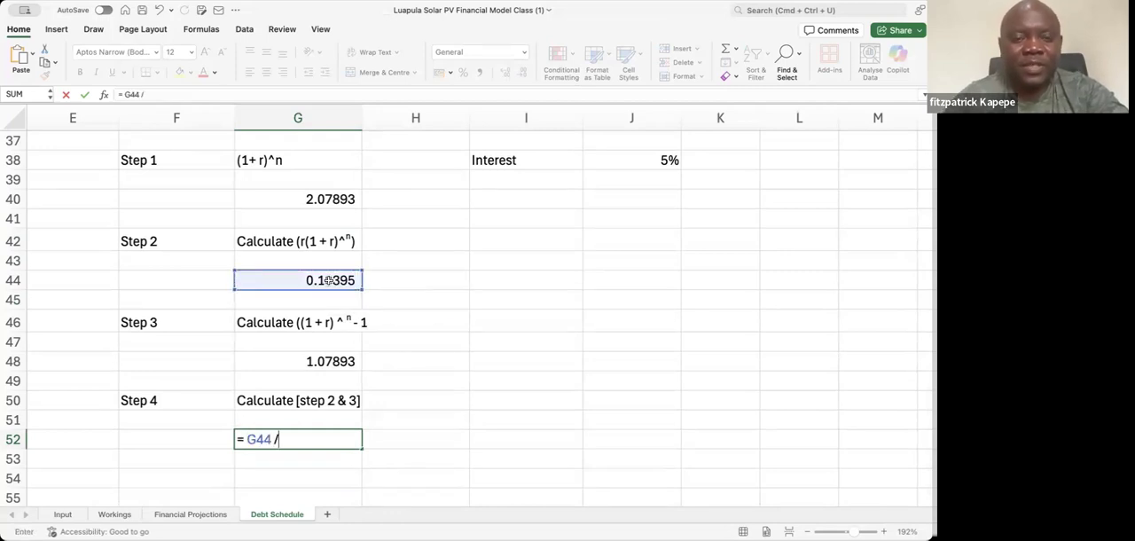
pyautogui.click(317, 362)
pyautogui.press('Return')
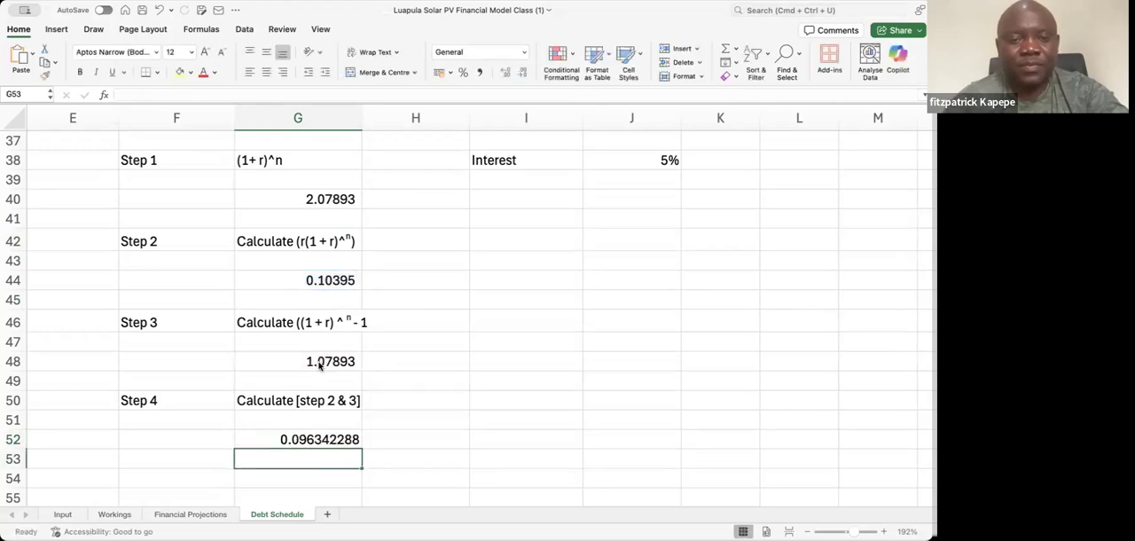
# Set the interest rate in J38 to 8%
pyautogui.click(653, 161)
pyautogui.write('8')
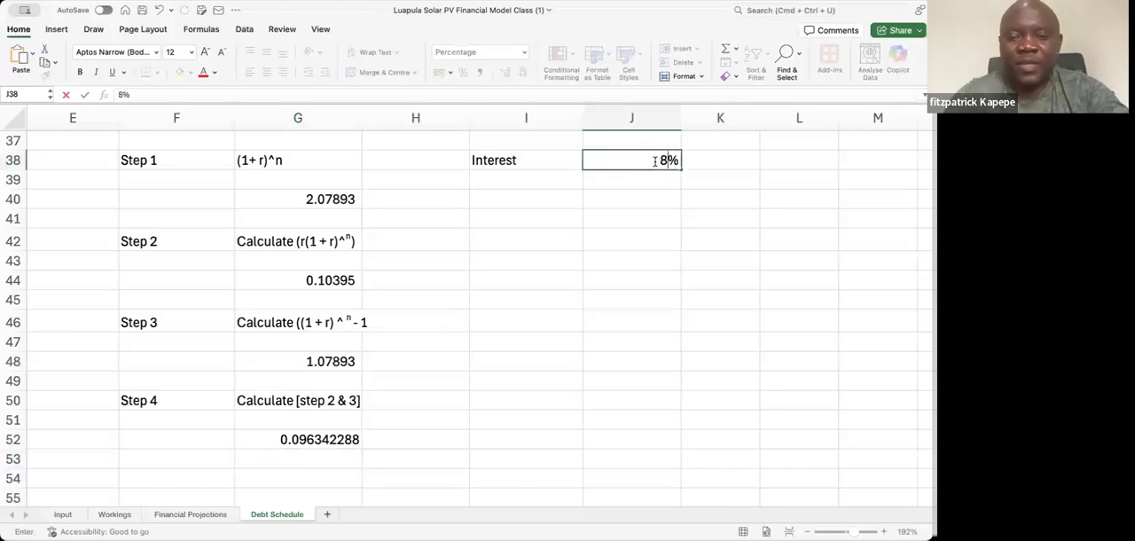
pyautogui.press('Return')
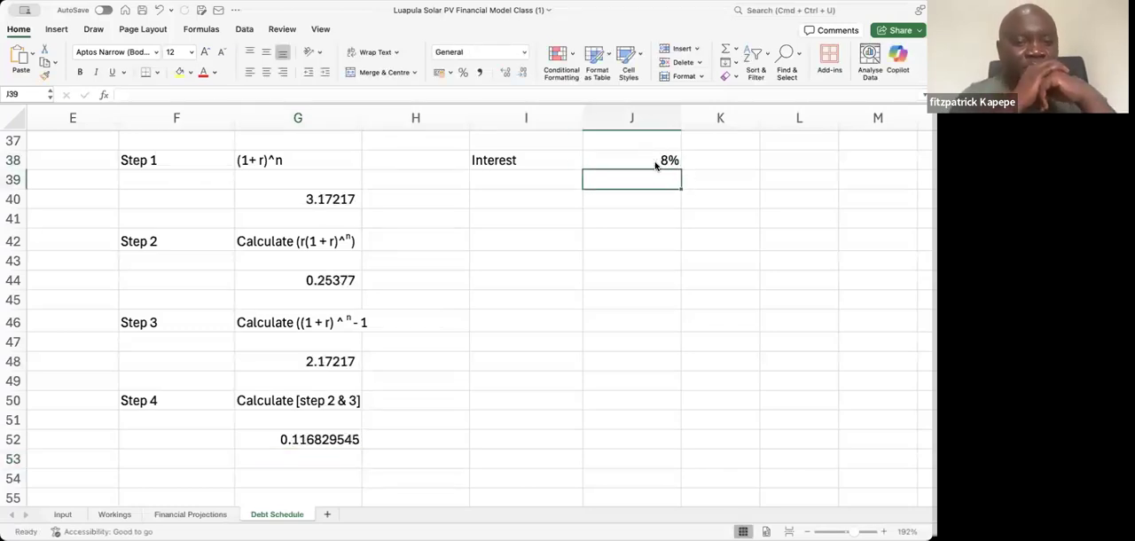
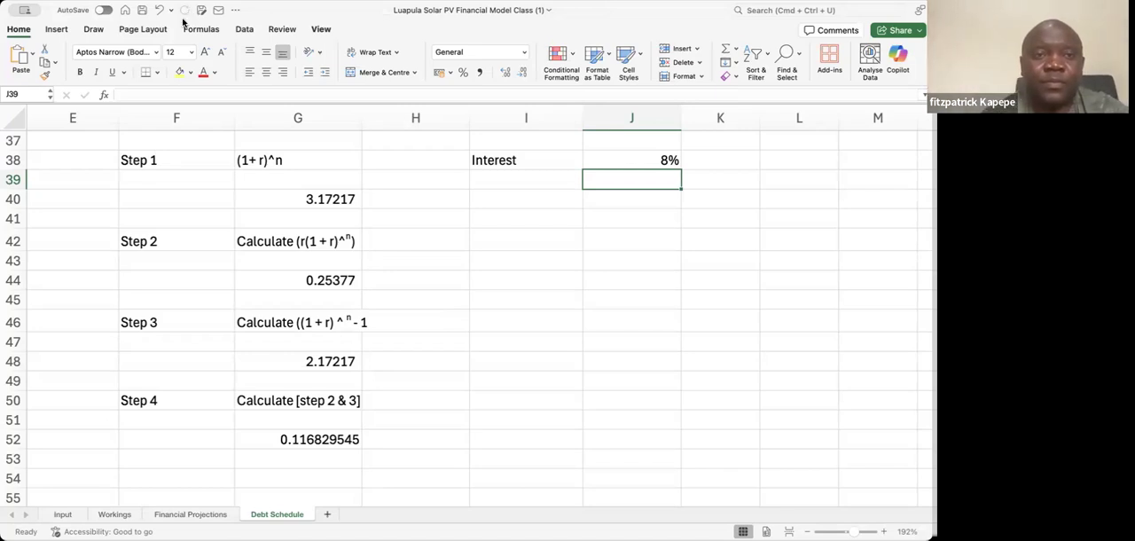
# Label cell F54 "Step 5 Final" beneath the Step 4 calculation
pyautogui.click(165, 469)
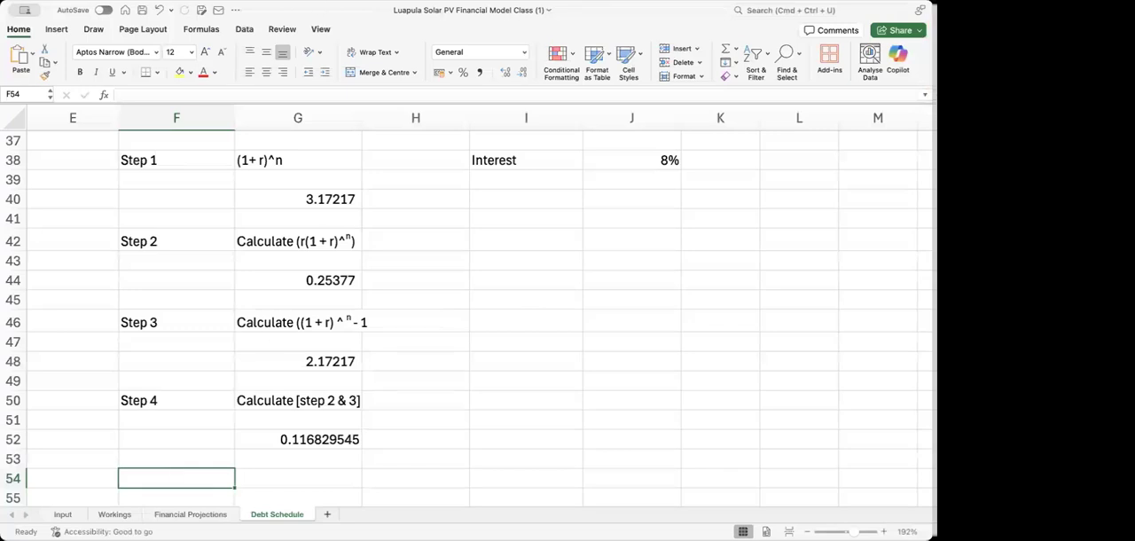
pyautogui.write('S')
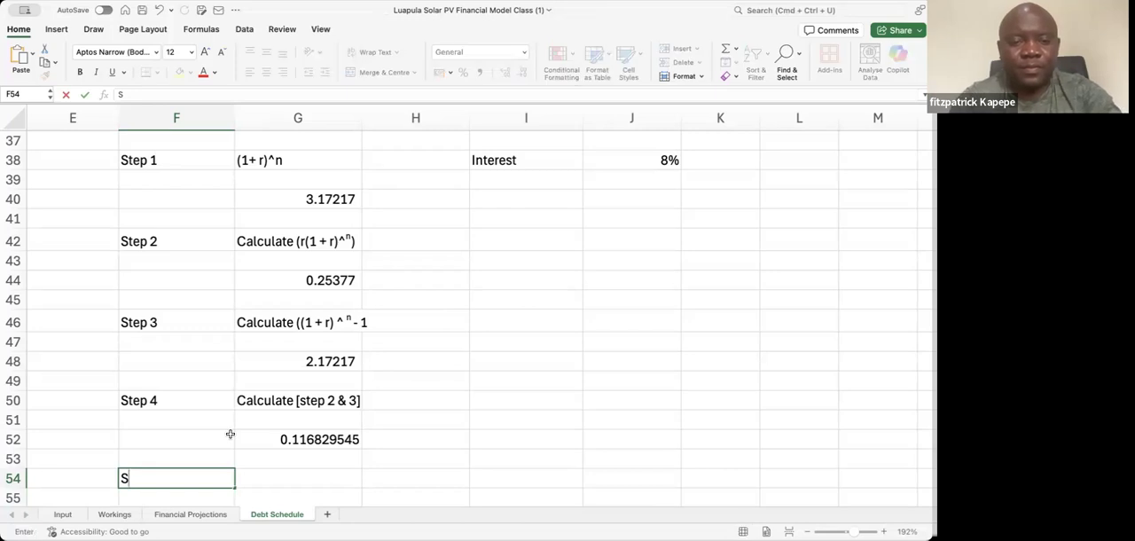
pyautogui.write('tep Final')
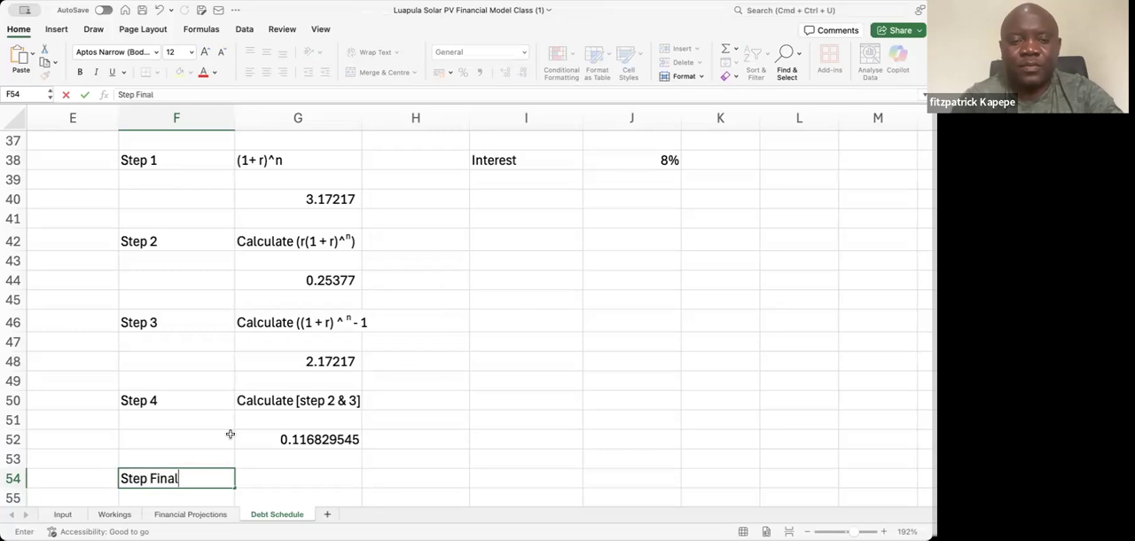
pyautogui.click(267, 478)
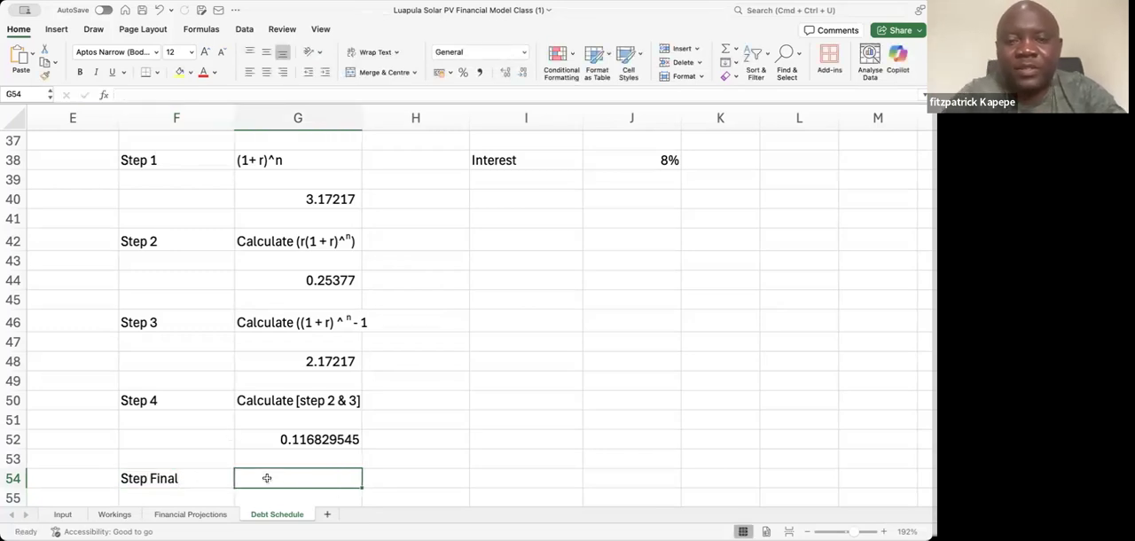
pyautogui.click(165, 479)
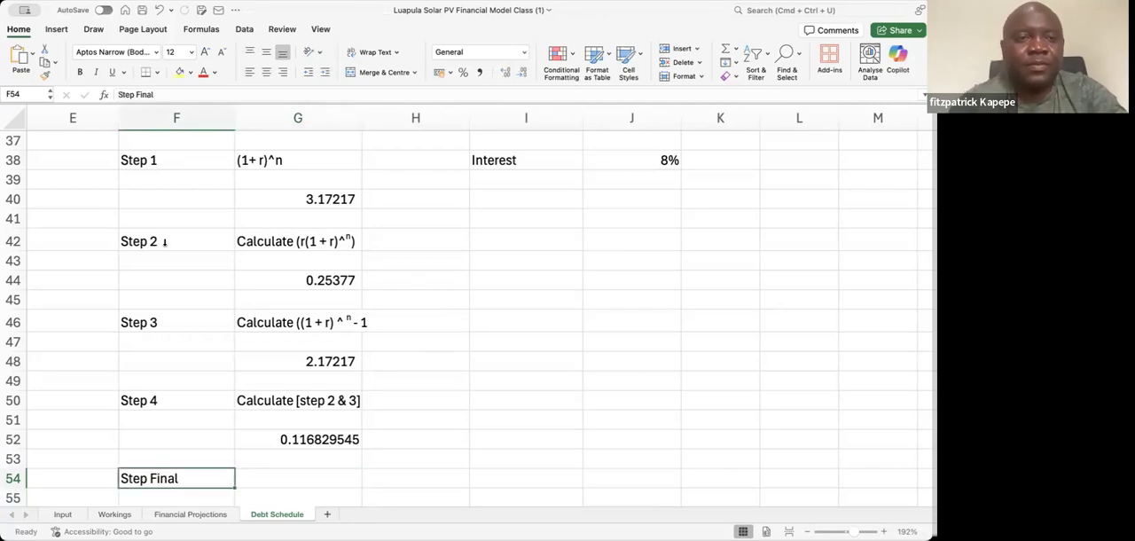
pyautogui.click(137, 92)
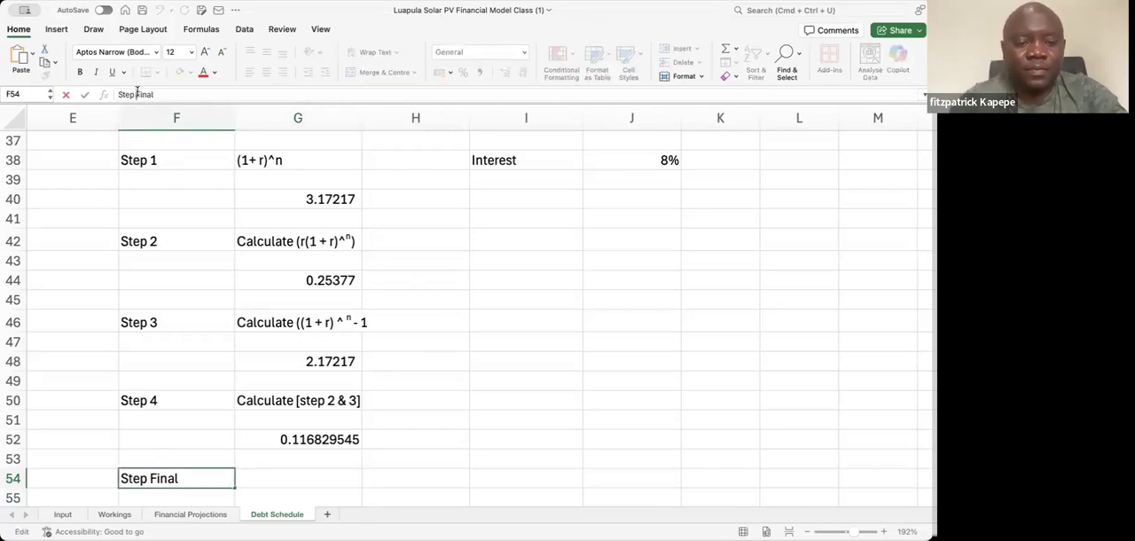
pyautogui.write('5')
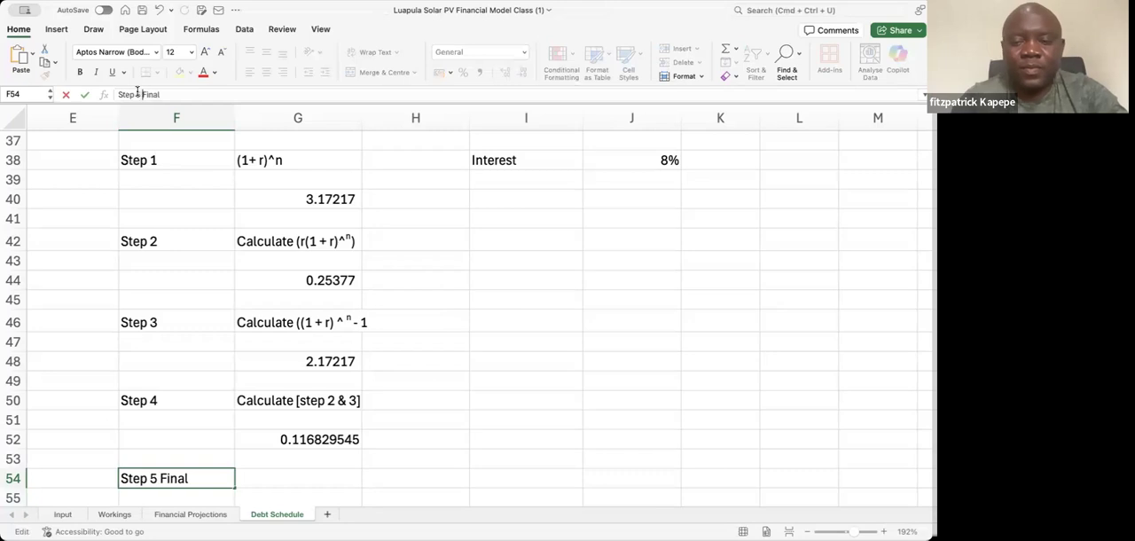
pyautogui.press('Return')
pyautogui.press('Up')
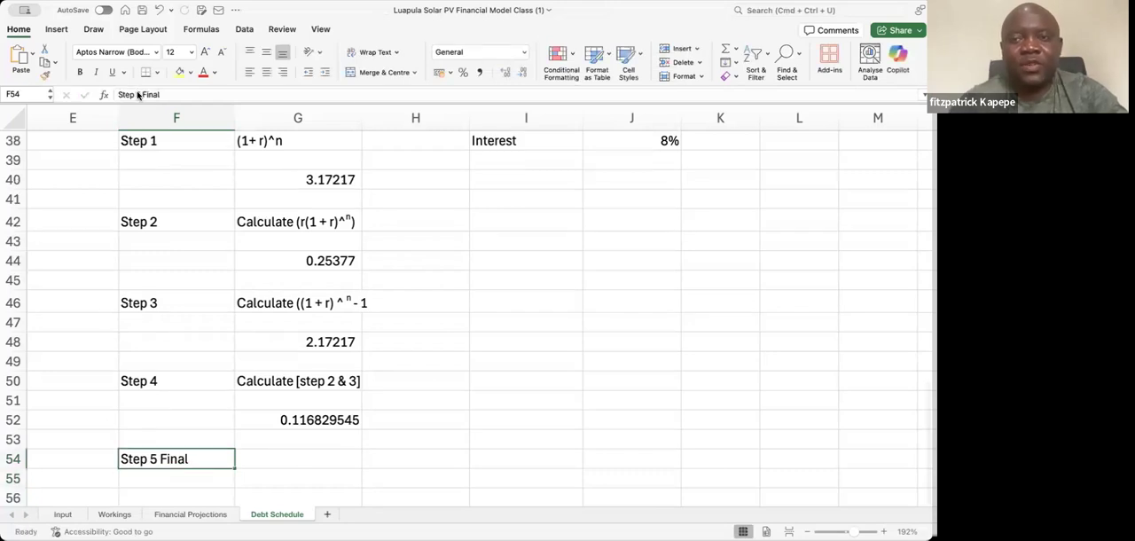
# Set the interest rate in J38 to 5%
pyautogui.click(642, 137)
pyautogui.write('5')
pyautogui.press('Return')
# Enter the Step 5 description in G54 as the literal text "=P X step 4"
pyautogui.click(271, 463)
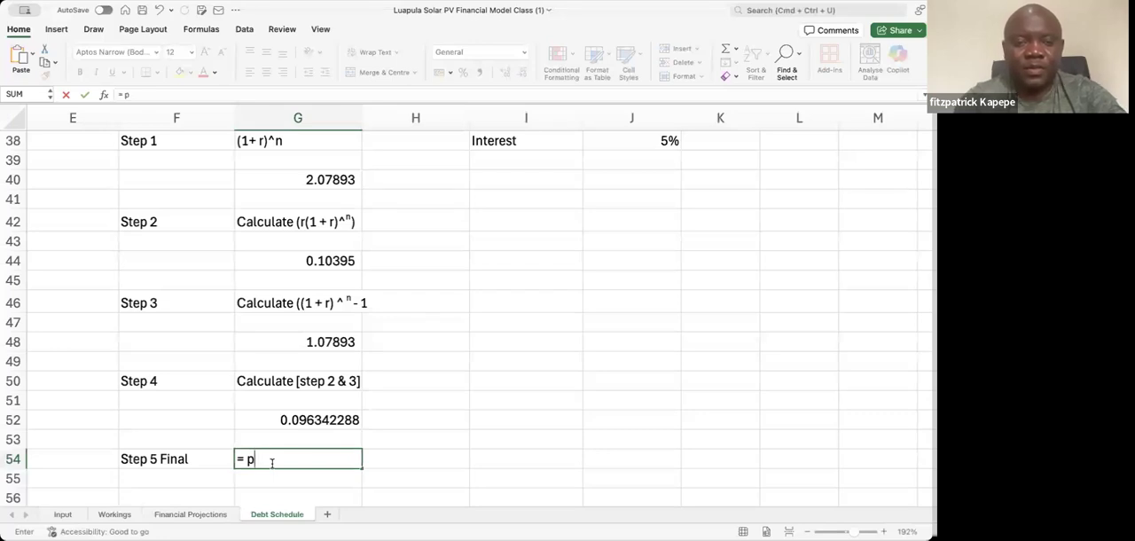
pyautogui.press('BackSpace')
pyautogui.press('BackSpace')
pyautogui.press('BackSpace')
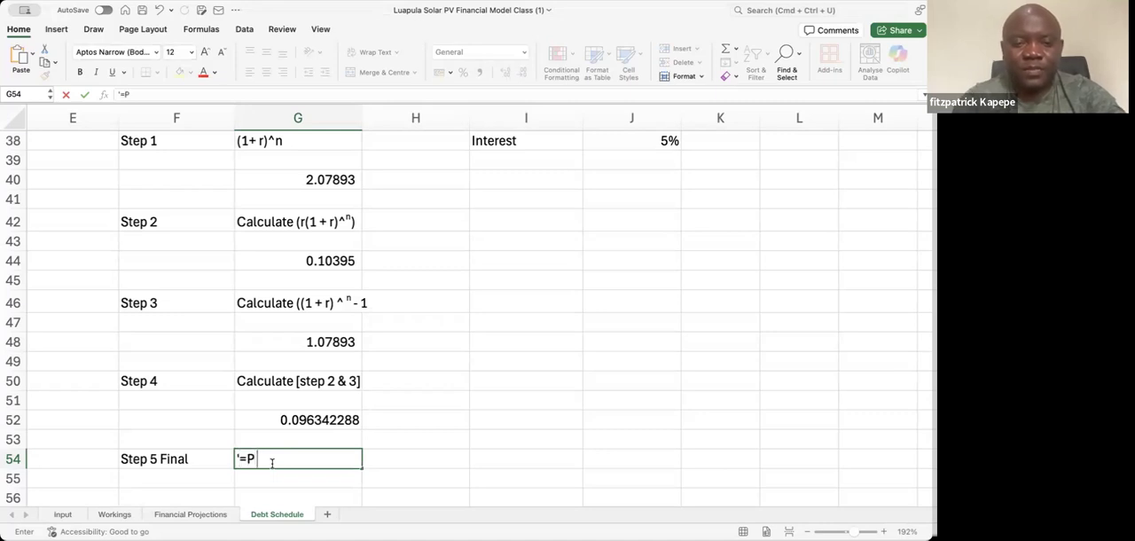
pyautogui.write("'=P X step")
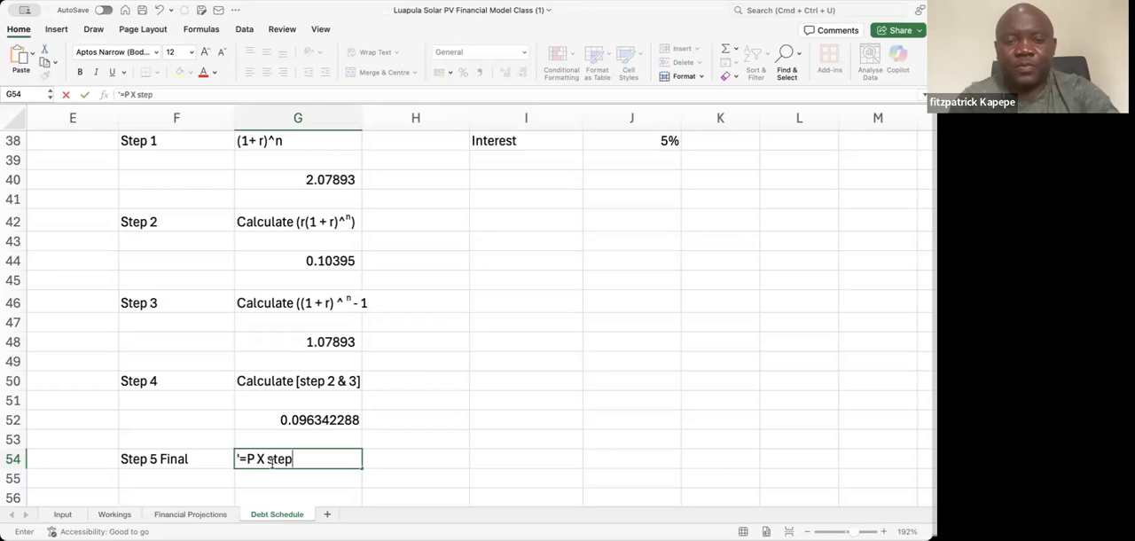
pyautogui.write(' 4')
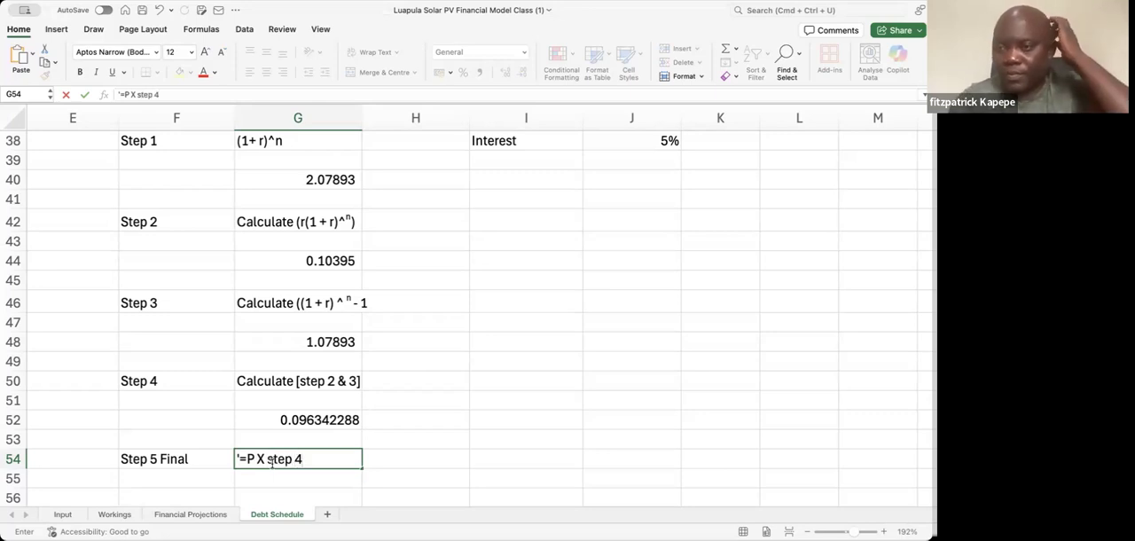
pyautogui.press('Return')
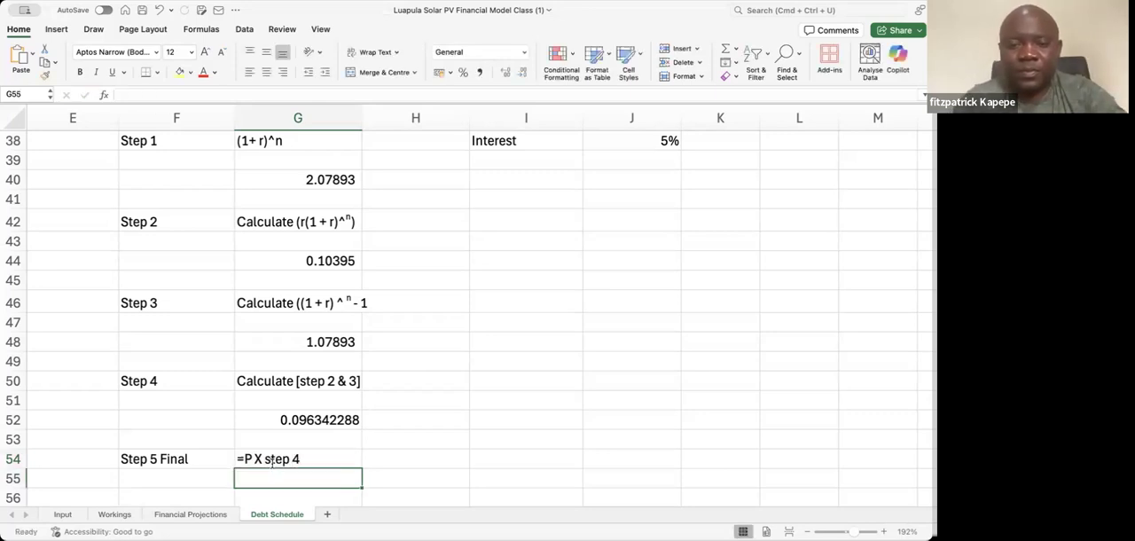
# Enter the Step 5 formula in G55, multiplying the Step 4 result in G52 by the principal in E4
pyautogui.scroll(-1, 272, 463)
pyautogui.write('=')
pyautogui.click(322, 384)
pyautogui.write('*')
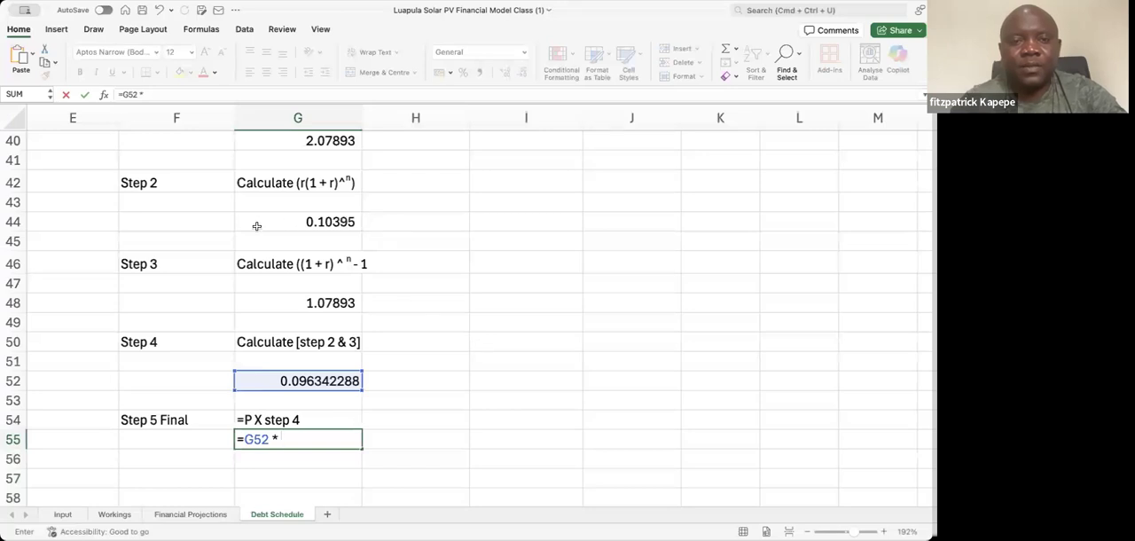
pyautogui.click(212, 233)
pyautogui.press('Up')
pyautogui.press('Up')
pyautogui.press('Up')
pyautogui.press('Up')
pyautogui.press('Up')
pyautogui.press('Up')
pyautogui.press('Up')
pyautogui.press('Up')
pyautogui.press('Up')
pyautogui.press('Up')
pyautogui.press('Up')
pyautogui.press('Up')
pyautogui.press('Up')
pyautogui.press('Up')
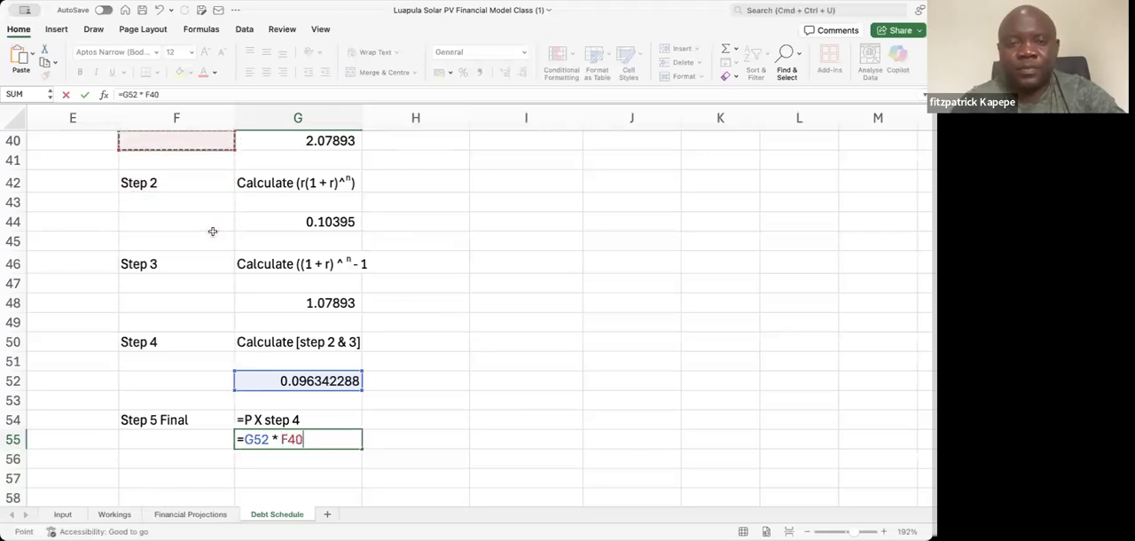
pyautogui.press('Up')
pyautogui.press('Up')
pyautogui.press('Up')
pyautogui.press('Up')
pyautogui.press('Up')
pyautogui.press('Up')
pyautogui.press('Up')
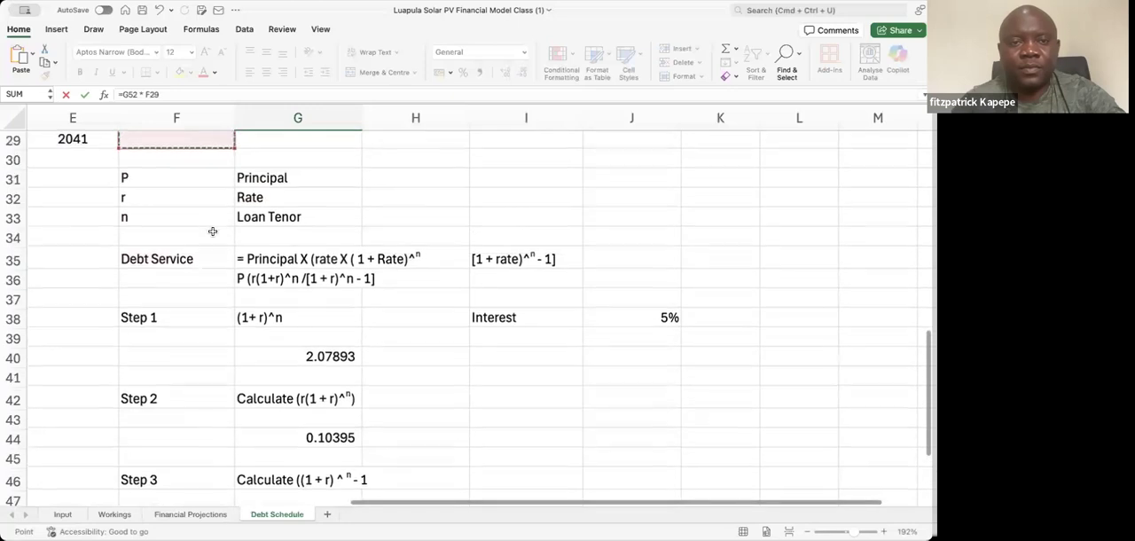
pyautogui.press('Up')
pyautogui.press('Up')
pyautogui.press('Up')
pyautogui.press('Up')
pyautogui.press('Up')
pyautogui.press('Up')
pyautogui.press('Up')
pyautogui.press('Up')
pyautogui.press('Up')
pyautogui.press('Up')
pyautogui.press('Up')
pyautogui.press('Up')
pyautogui.press('Up')
pyautogui.press('Up')
pyautogui.press('Up')
pyautogui.press('Up')
pyautogui.press('Up')
pyautogui.press('Up')
pyautogui.press('Up')
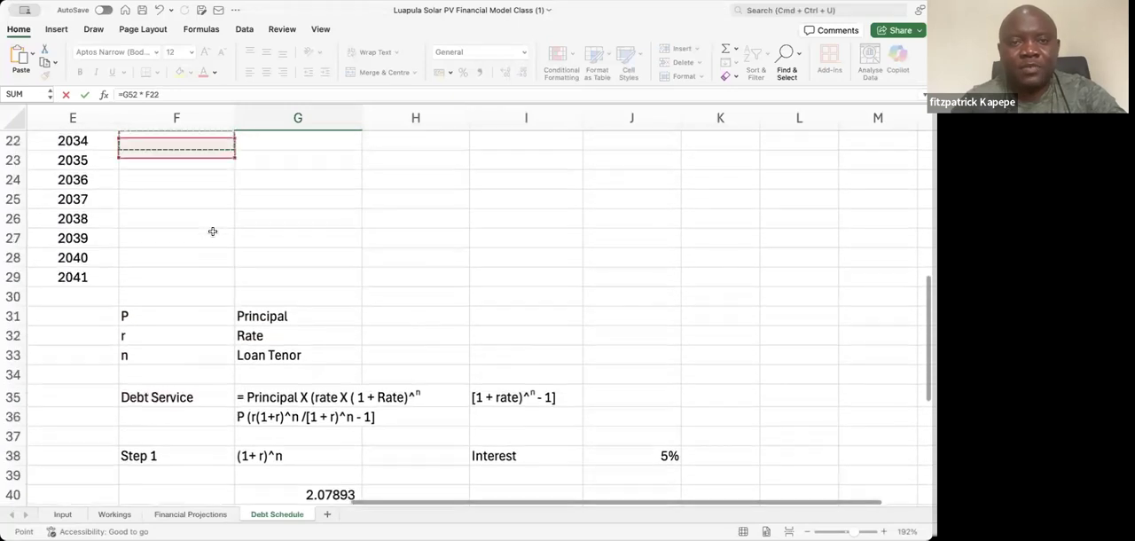
pyautogui.press('Up')
pyautogui.press('Up')
pyautogui.press('Up')
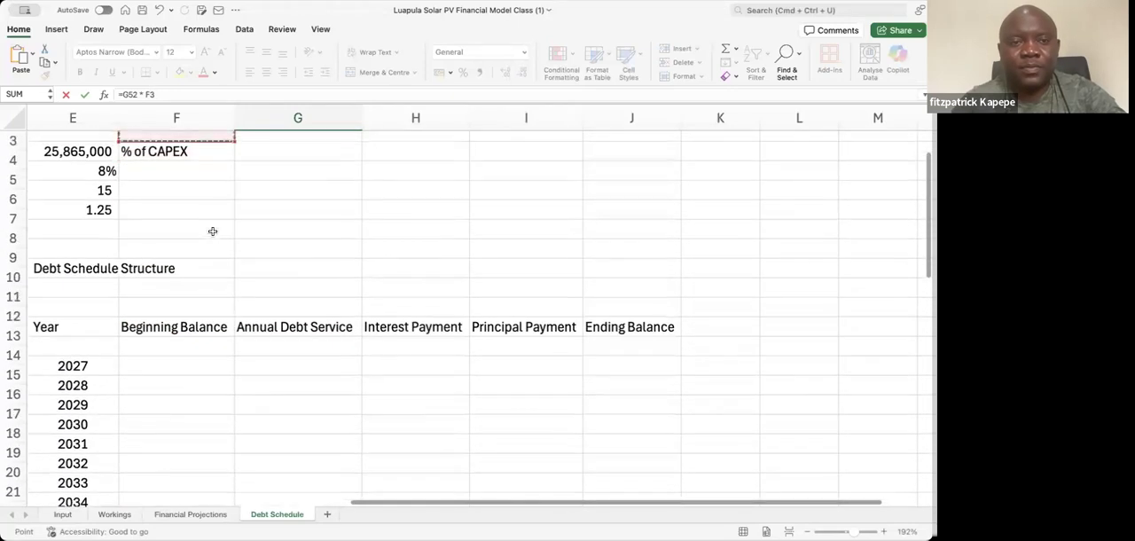
pyautogui.press('Down')
pyautogui.press('Down')
pyautogui.press('Left')
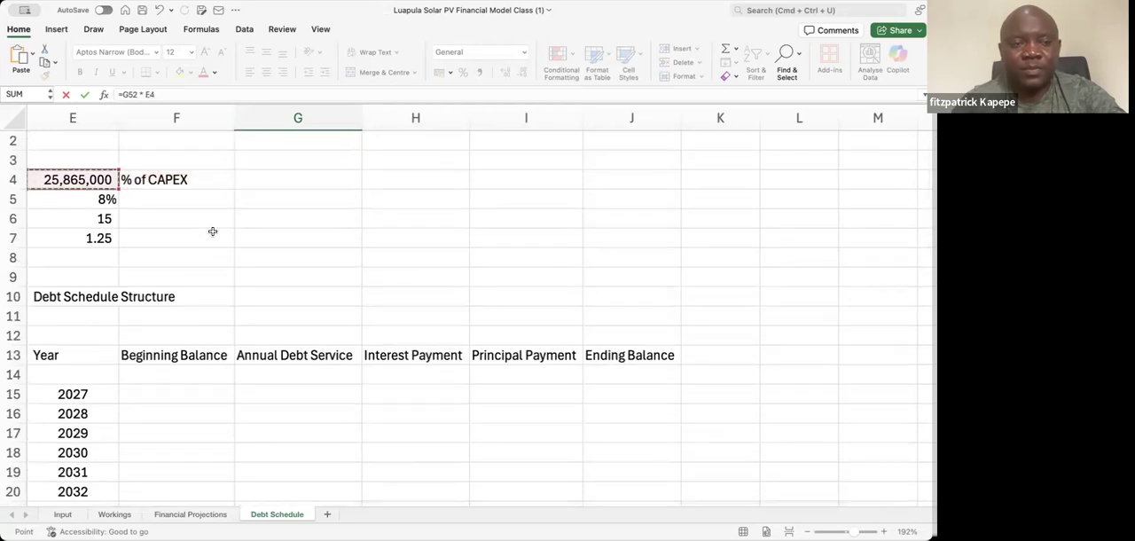
pyautogui.press('Return')
# Examine the annual debt service result in G55 together with the Step 5 description above it
pyautogui.press('Down')
pyautogui.press('Down')
pyautogui.press('Up')
pyautogui.press('Up')
pyautogui.press('Up')
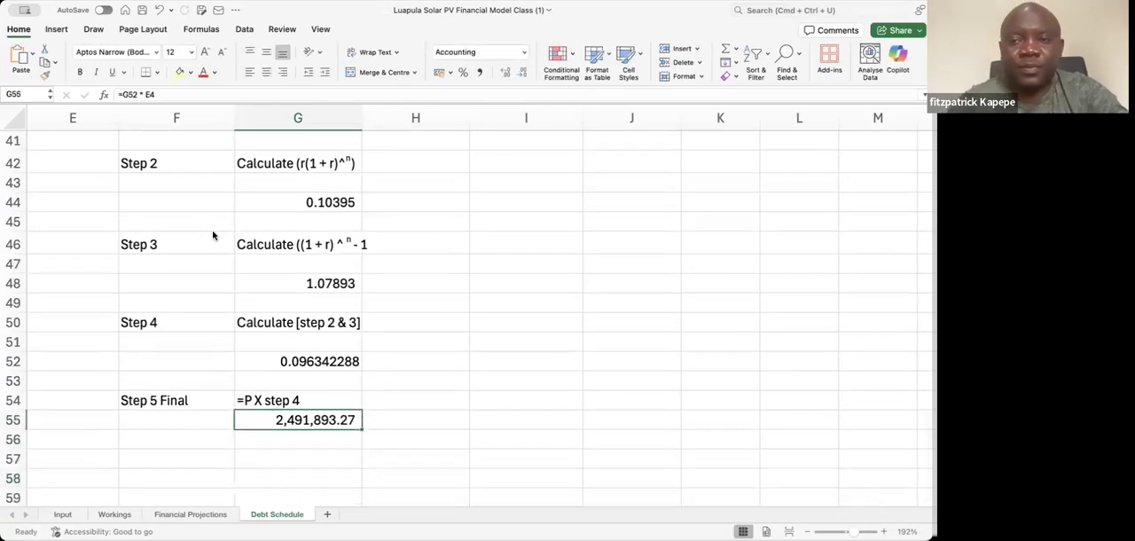
pyautogui.press('Up')
pyautogui.press('Down')
pyautogui.press('Down')
pyautogui.press('Up')
pyautogui.press('Up')
pyautogui.press('Up')
pyautogui.press('Down')
pyautogui.press('Down')
pyautogui.press('Down')
# Set the interest rate in J38 to 8%
pyautogui.press('Right')
pyautogui.press('Right')
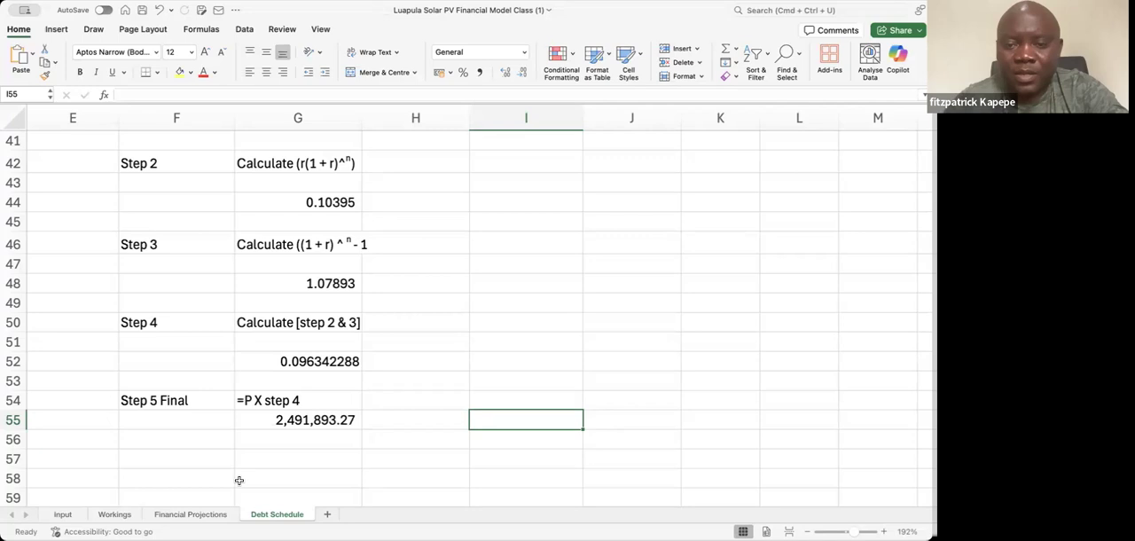
pyautogui.press('Up')
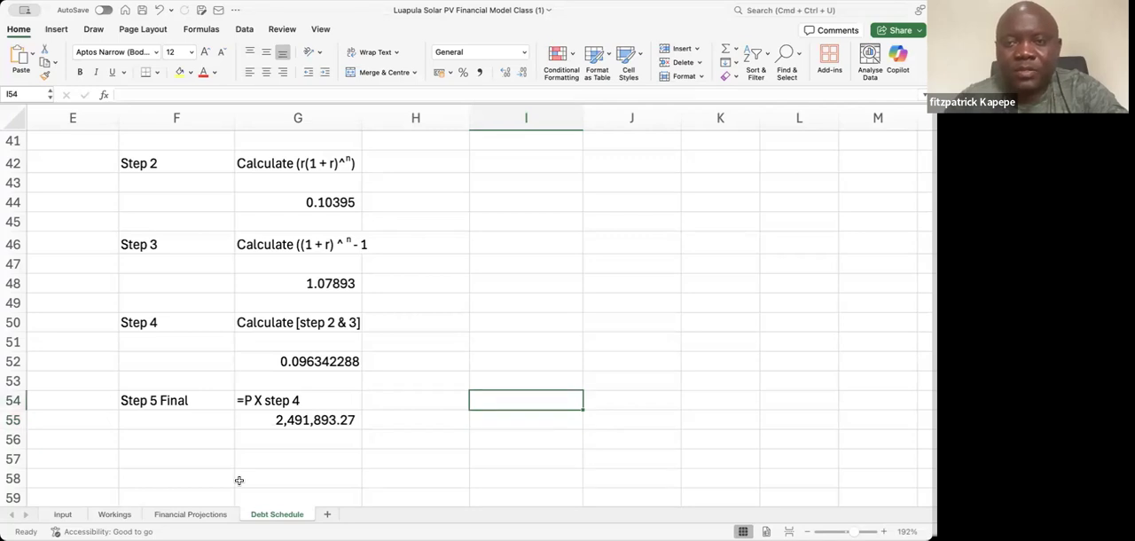
pyautogui.press('Up')
pyautogui.press('Up')
pyautogui.press('Up')
pyautogui.press('Up')
pyautogui.press('Up')
pyautogui.press('Up')
pyautogui.press('Up')
pyautogui.press('Up')
pyautogui.press('Up')
pyautogui.press('Up')
pyautogui.press('Up')
pyautogui.press('Up')
pyautogui.press('Up')
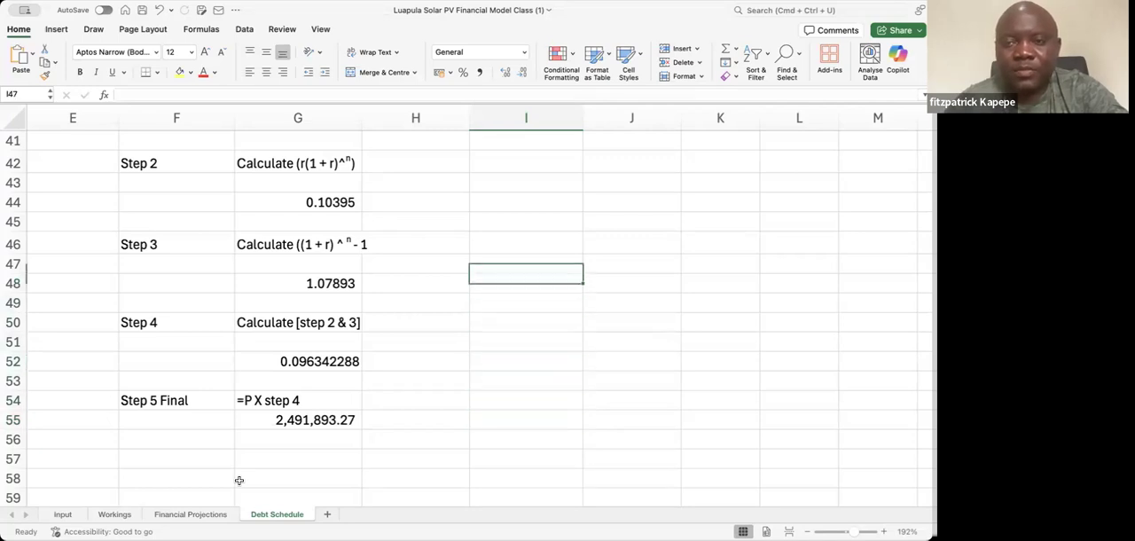
pyautogui.press('Up')
pyautogui.press('Up')
pyautogui.press('Up')
pyautogui.press('Right')
pyautogui.write('8')
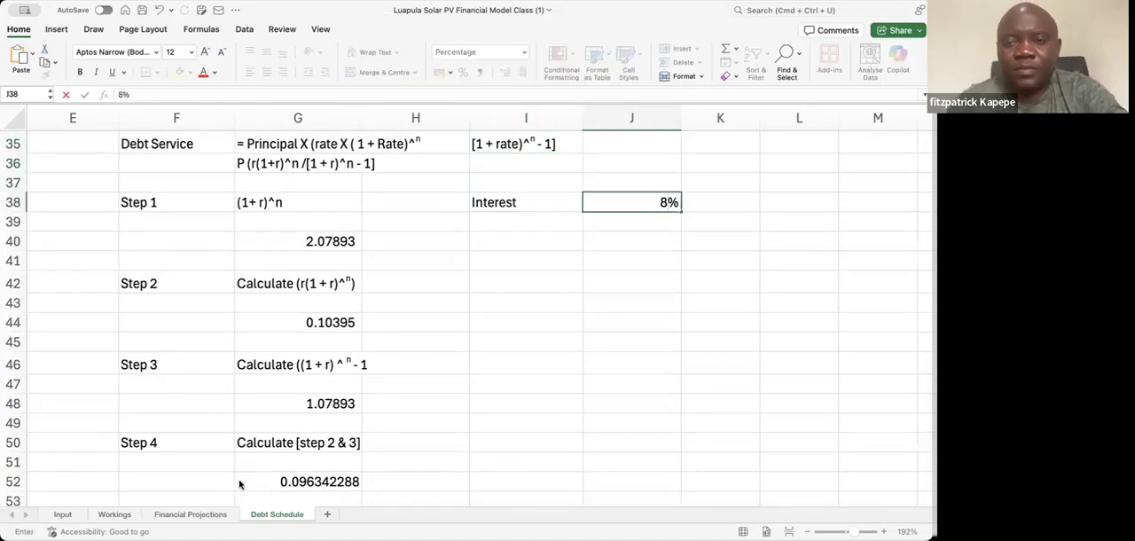
pyautogui.press('Return')
# Review the recalculated step results in column G down to the annual debt service in G55
pyautogui.press('Down')
pyautogui.press('Down')
pyautogui.press('Down')
pyautogui.press('Down')
pyautogui.press('Down')
pyautogui.press('Down')
pyautogui.press('Down')
pyautogui.press('Down')
pyautogui.press('Down')
pyautogui.press('Down')
pyautogui.press('Down')
pyautogui.press('Down')
pyautogui.press('Down')
pyautogui.press('Down')
pyautogui.press('Down')
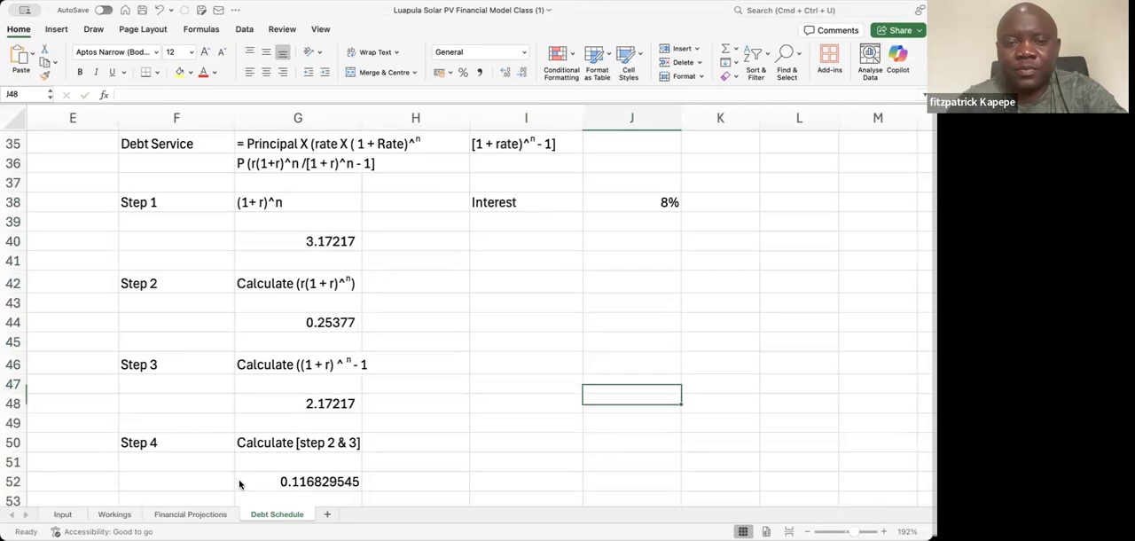
pyautogui.press('Down')
pyautogui.press('Down')
pyautogui.press('Up')
pyautogui.press('Up')
pyautogui.press('Down')
pyautogui.press('Left')
pyautogui.press('Left')
pyautogui.press('Left')
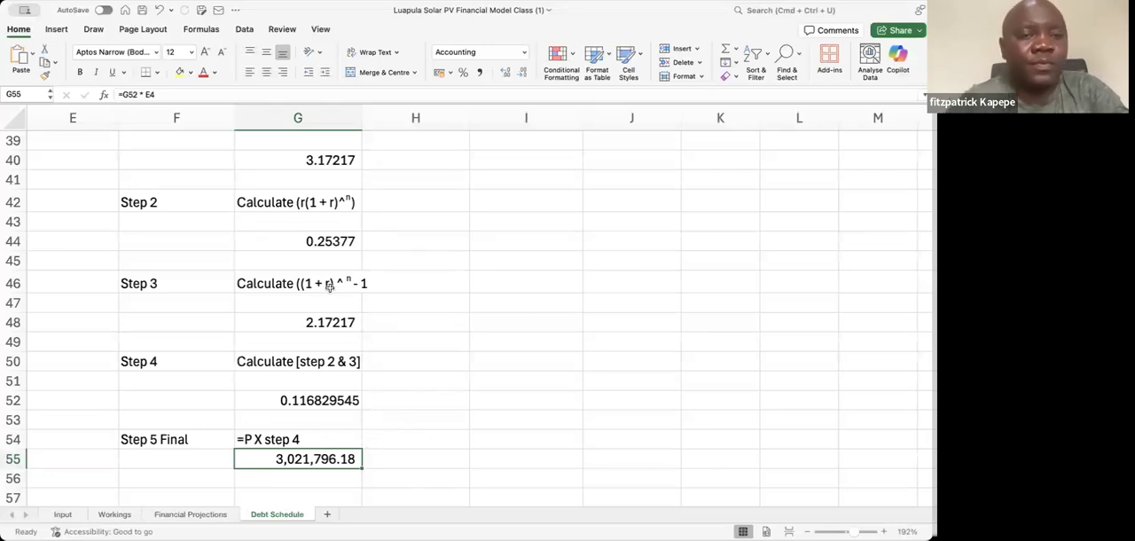
# Label I48 "Principal" and enter 16450000 beside it in J48
pyautogui.click(512, 319)
pyautogui.write('P')
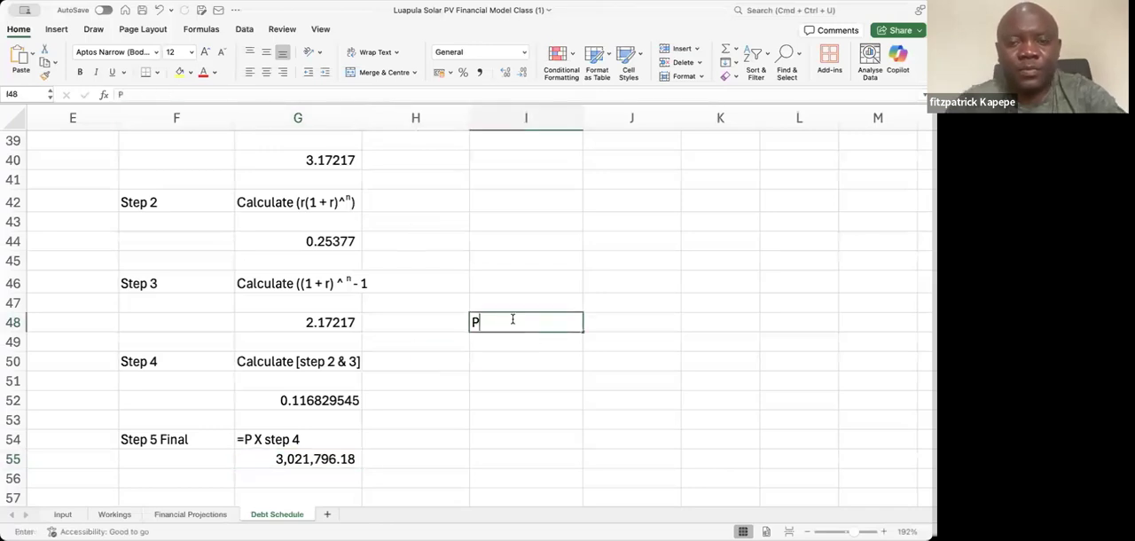
pyautogui.write('rincipal')
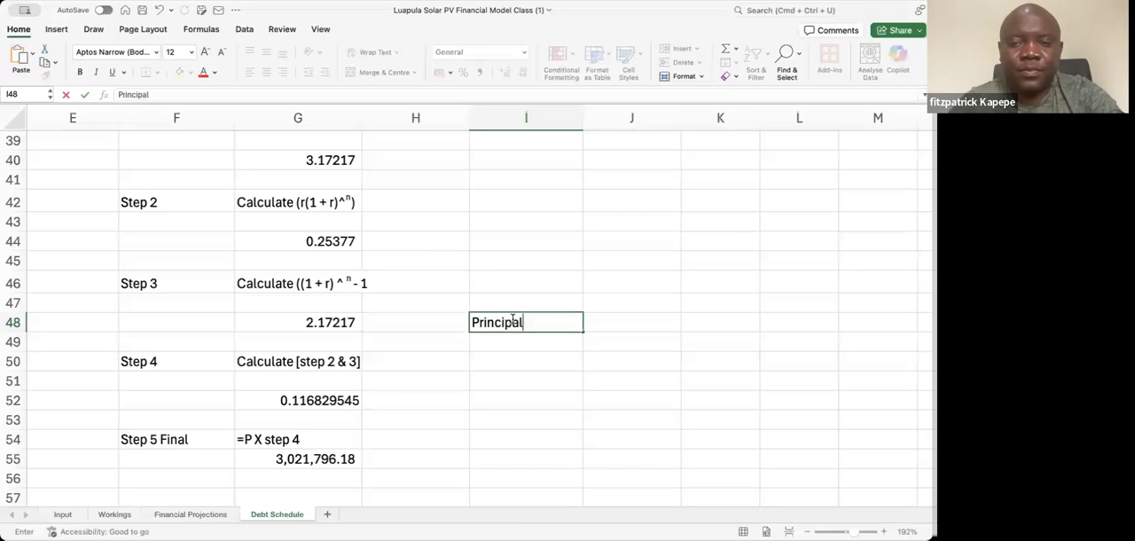
pyautogui.press('Tab')
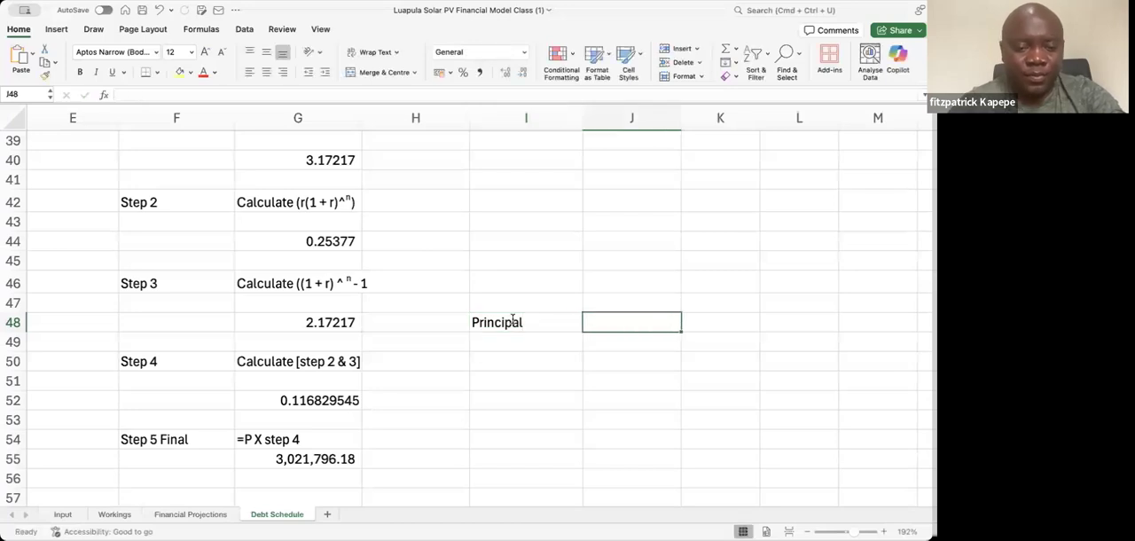
pyautogui.write('16')
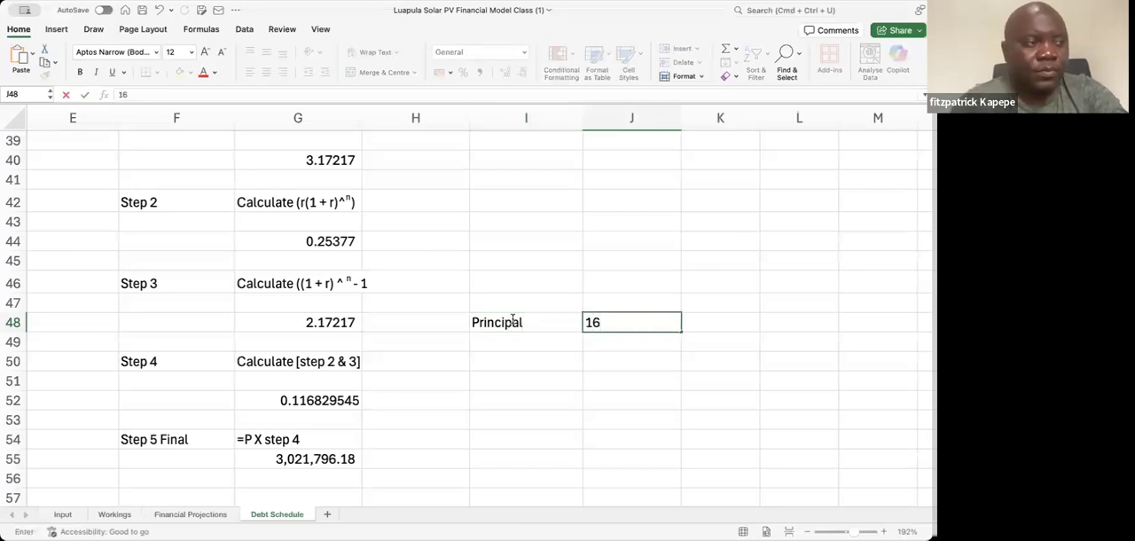
pyautogui.write('450000')
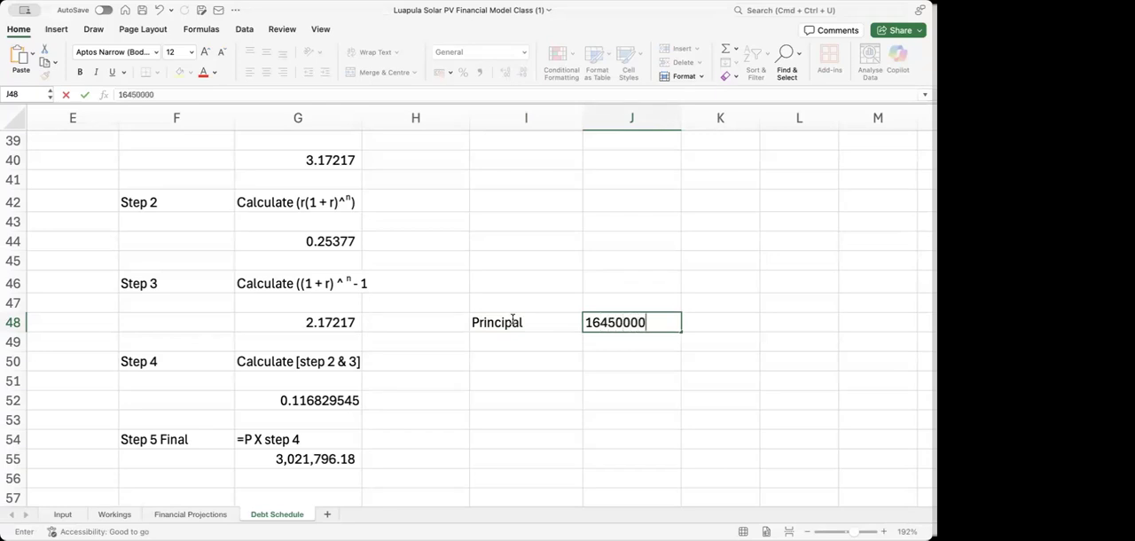
pyautogui.press('Return')
pyautogui.press('Up')
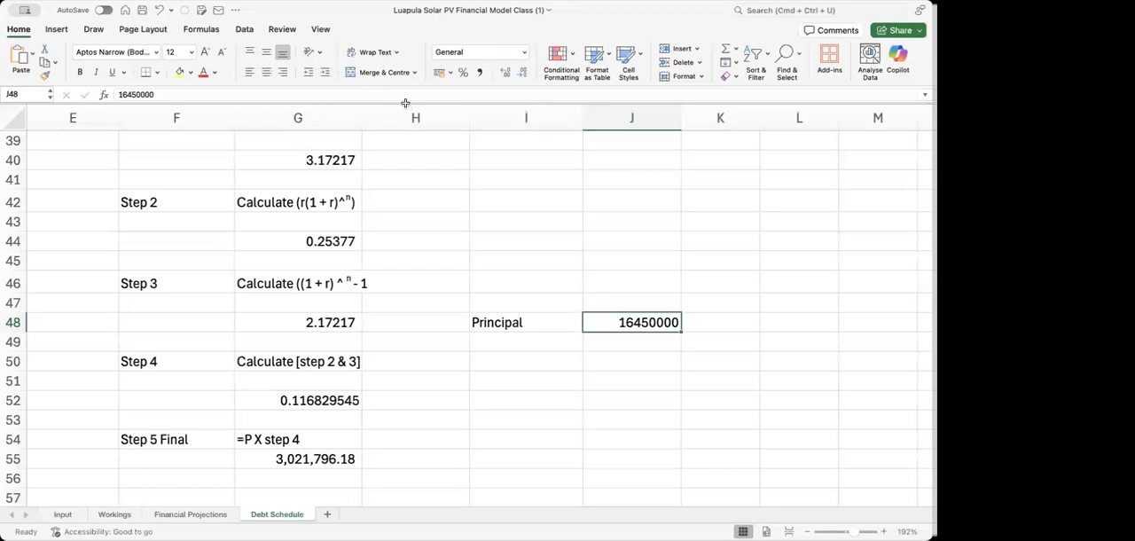
pyautogui.rightClick(638, 328)
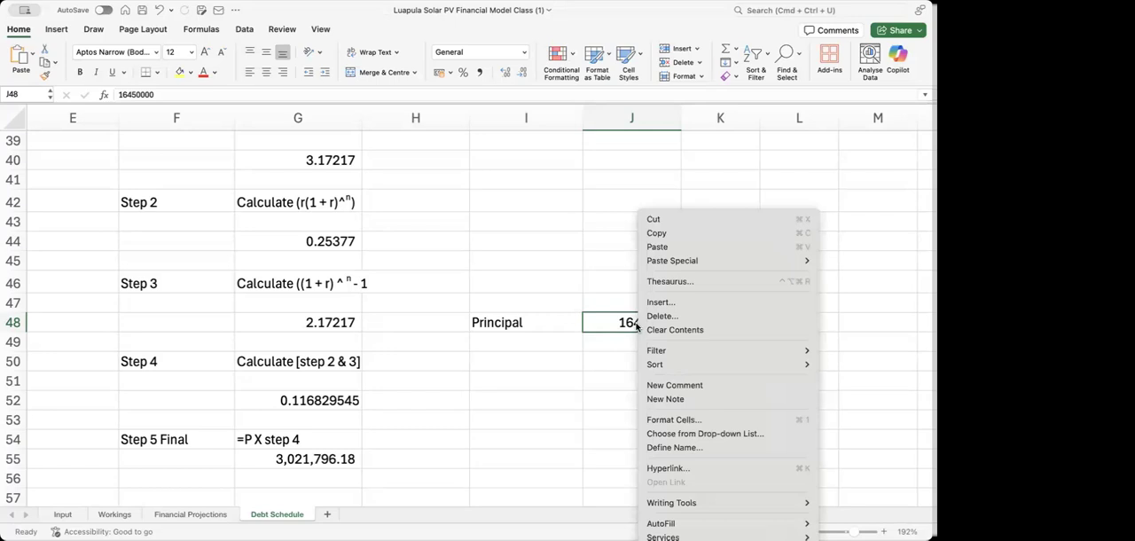
pyautogui.click(637, 327)
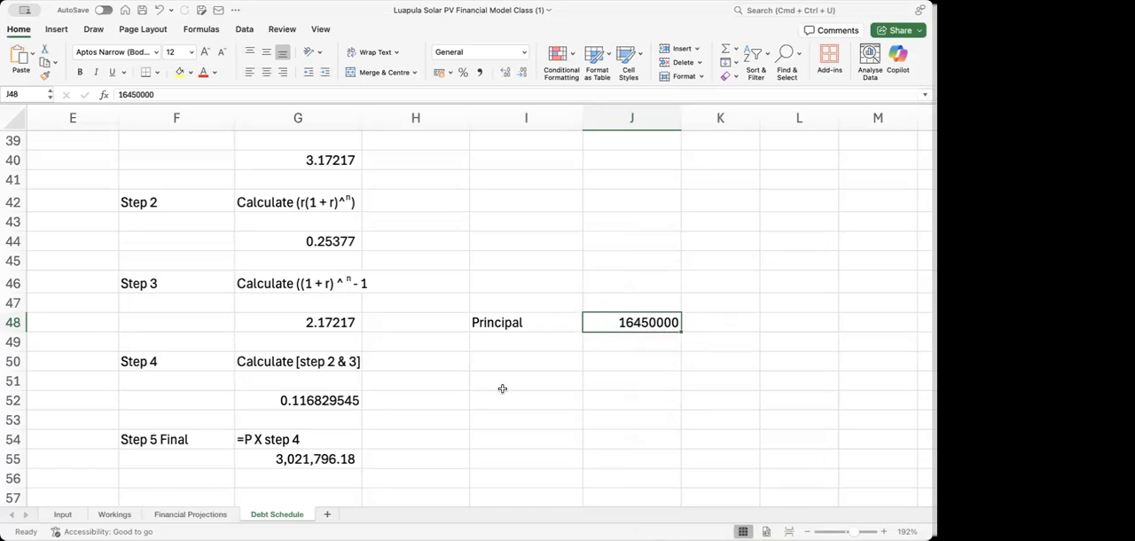
pyautogui.click(525, 273)
pyautogui.press('Up')
pyautogui.press('Up')
pyautogui.press('Up')
pyautogui.press('Up')
pyautogui.press('Up')
pyautogui.press('Up')
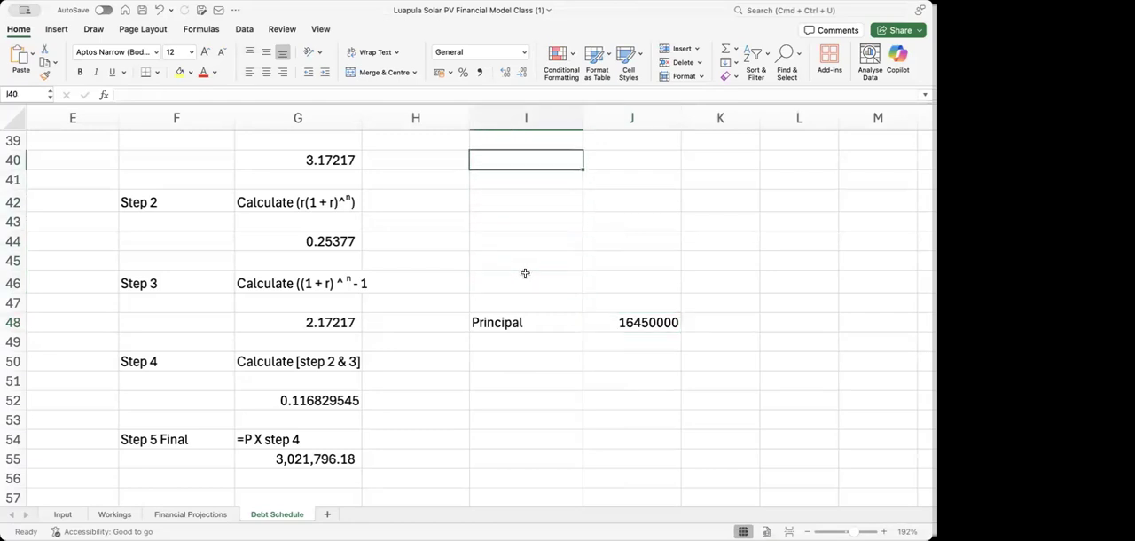
# Review the interest rate, the step results and the principal cell in the debt service calculation
pyautogui.press('Up')
pyautogui.press('Up')
pyautogui.press('Up')
pyautogui.press('Up')
pyautogui.press('Down')
pyautogui.press('Down')
pyautogui.press('Down')
pyautogui.press('Down')
pyautogui.press('Down')
pyautogui.press('Down')
pyautogui.press('Down')
pyautogui.press('Down')
pyautogui.press('Down')
pyautogui.press('Down')
pyautogui.press('Down')
pyautogui.press('Down')
pyautogui.press('Down')
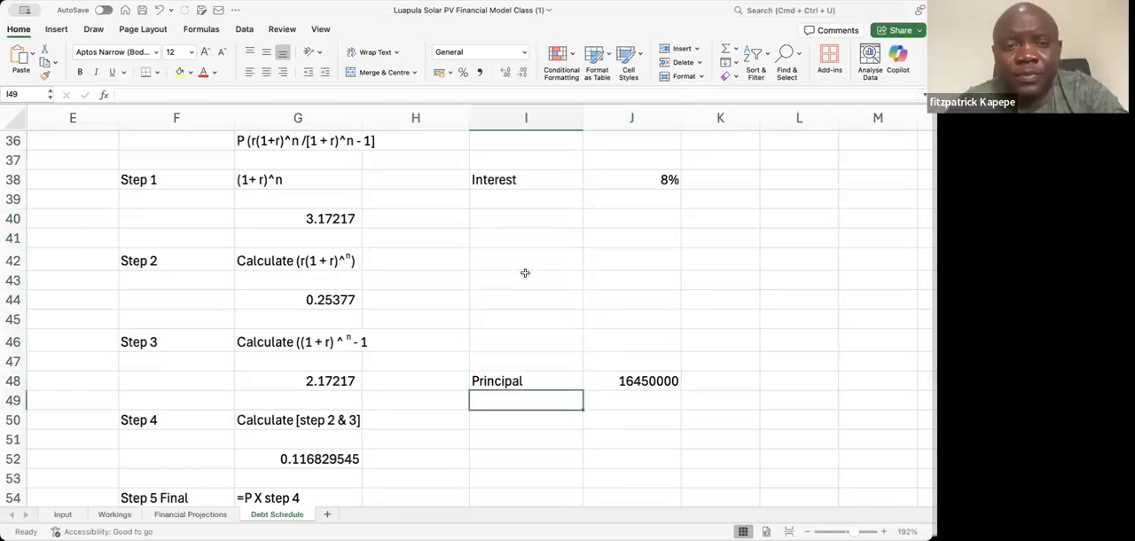
pyautogui.press('Up')
pyautogui.press('Up')
pyautogui.press('Up')
pyautogui.press('Up')
pyautogui.press('Up')
pyautogui.press('Up')
pyautogui.press('Up')
pyautogui.press('Up')
pyautogui.press('Up')
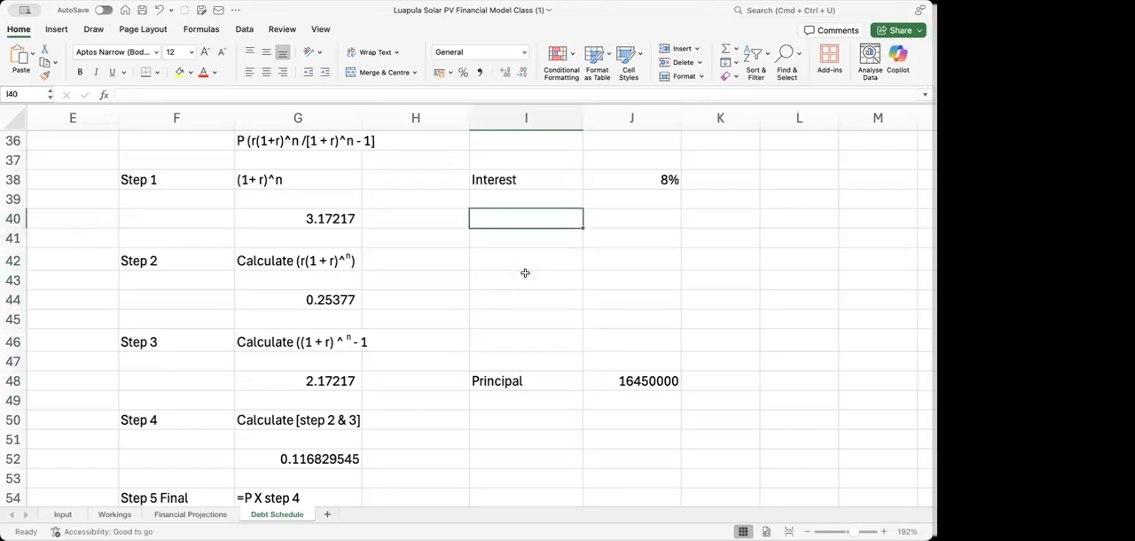
pyautogui.press('Left')
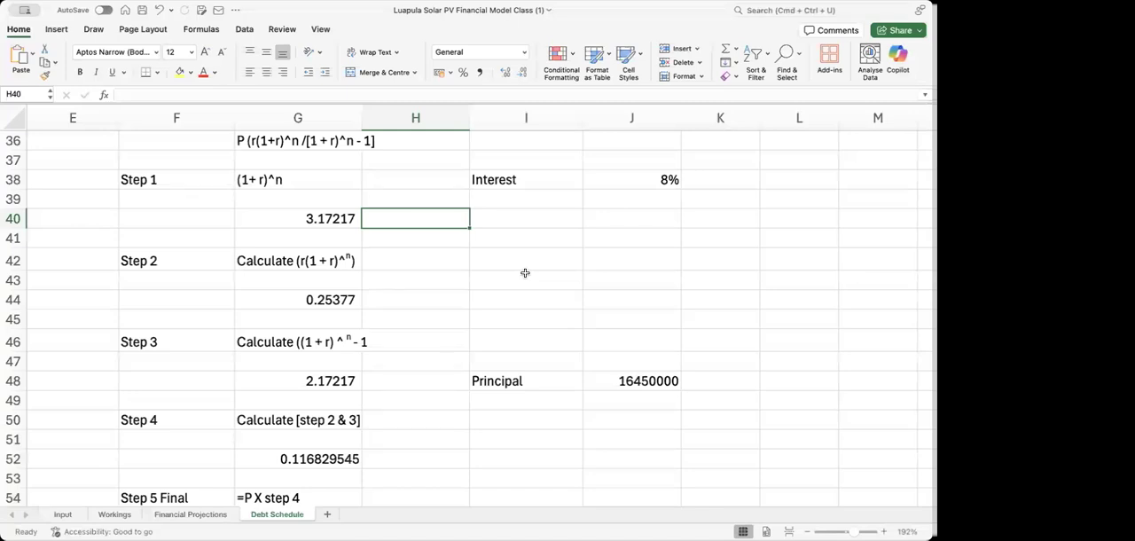
# Test an interest rate of 5% in J38 and restore it to 8%
pyautogui.click(633, 180)
pyautogui.write('5')
pyautogui.press('Return')
pyautogui.click(632, 183)
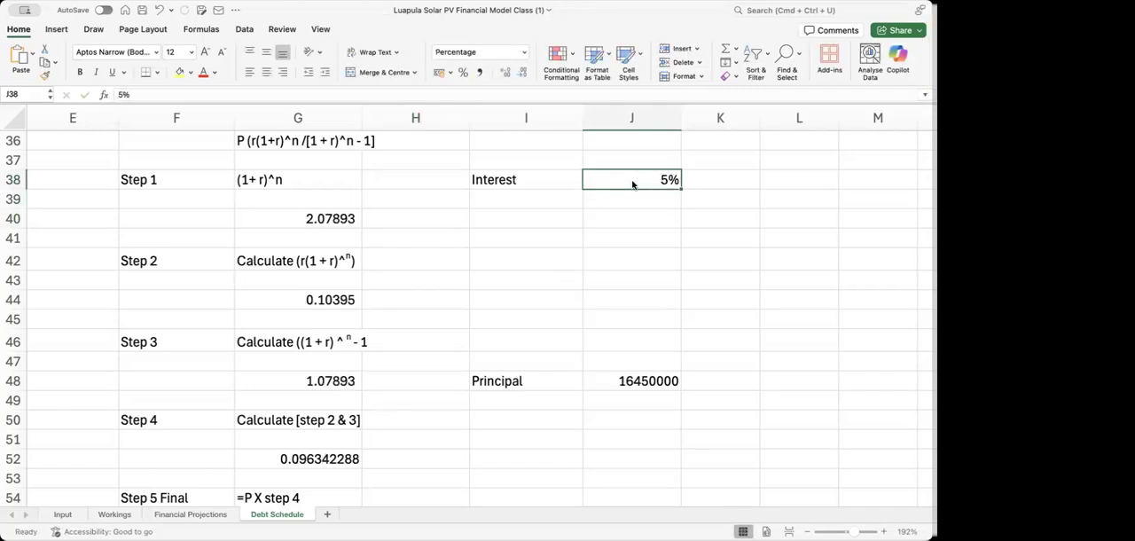
pyautogui.write('8')
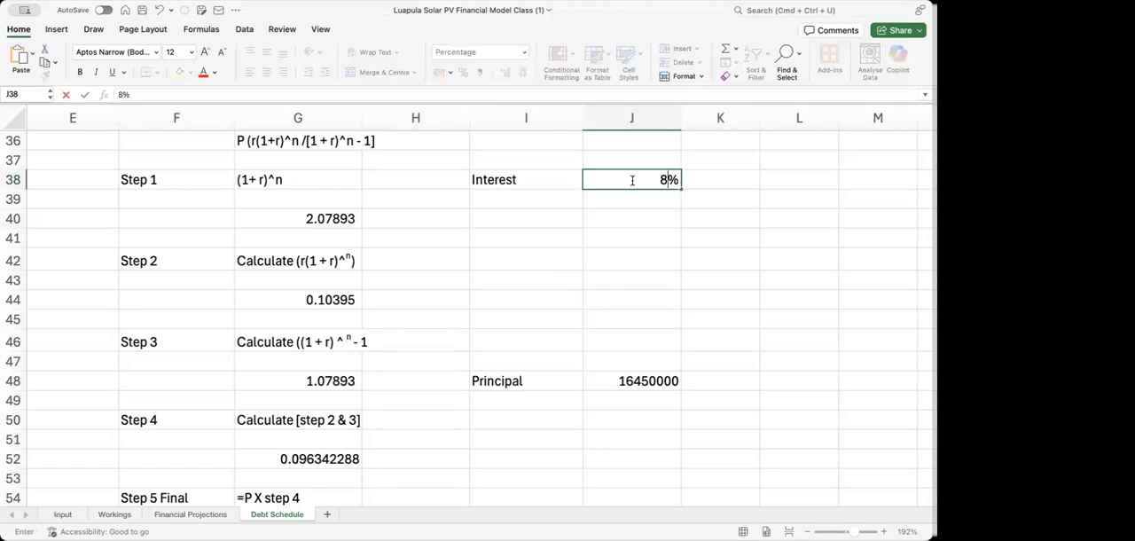
pyautogui.press('Return')
pyautogui.press('Return')
pyautogui.press('Return')
# Examine the step results down to the annual debt service formula in G55
pyautogui.press('Left')
pyautogui.press('Left')
pyautogui.press('Down')
pyautogui.press('Down')
pyautogui.press('Down')
pyautogui.press('Down')
pyautogui.press('Down')
pyautogui.press('Down')
pyautogui.press('Down')
pyautogui.press('Down')
pyautogui.press('Down')
pyautogui.press('Down')
pyautogui.press('Down')
pyautogui.press('Down')
pyautogui.press('Down')
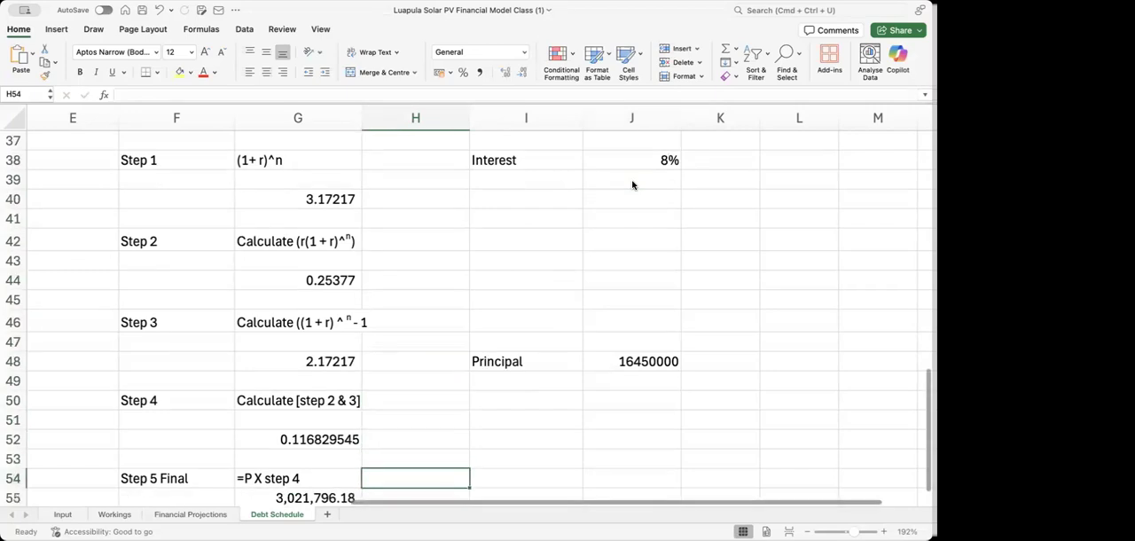
pyautogui.press('Down')
pyautogui.press('Left')
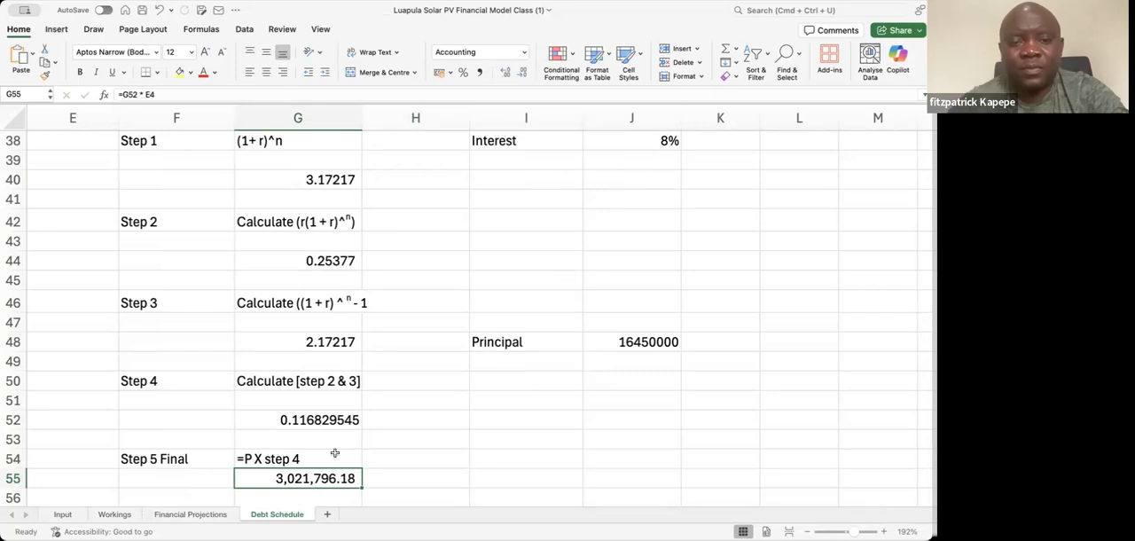
# Enter the formula =J48*G52 in H55 to multiply the principal by the Step 4 factor
pyautogui.click(431, 476)
pyautogui.write('=')
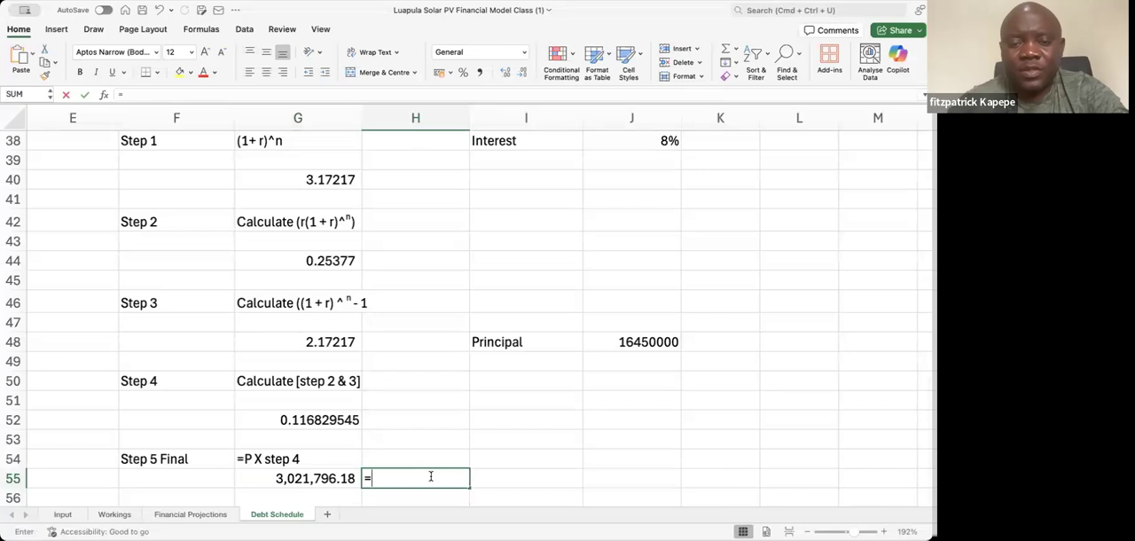
pyautogui.click(650, 343)
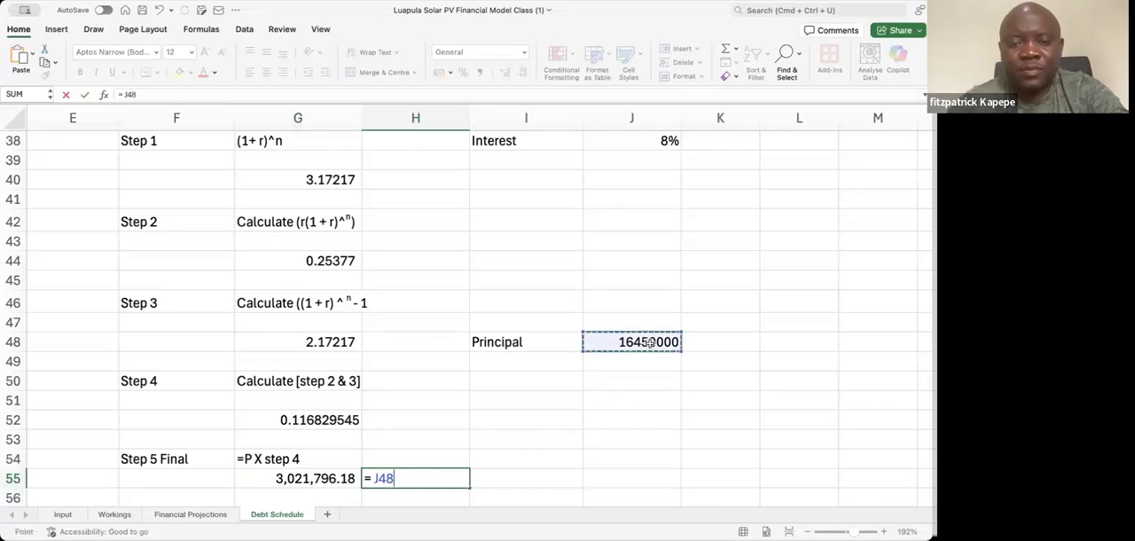
pyautogui.write('*')
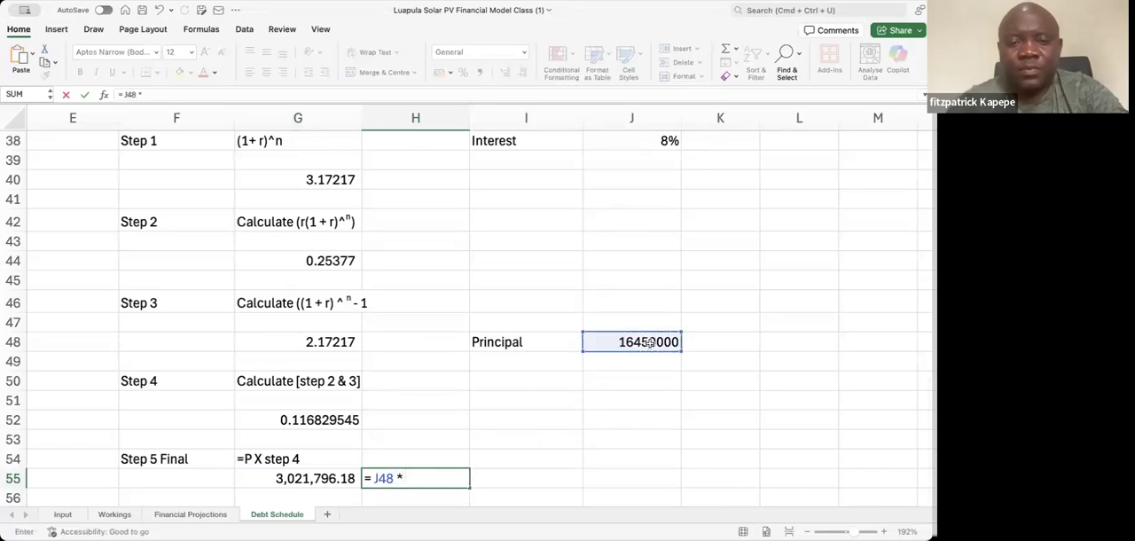
pyautogui.click(342, 420)
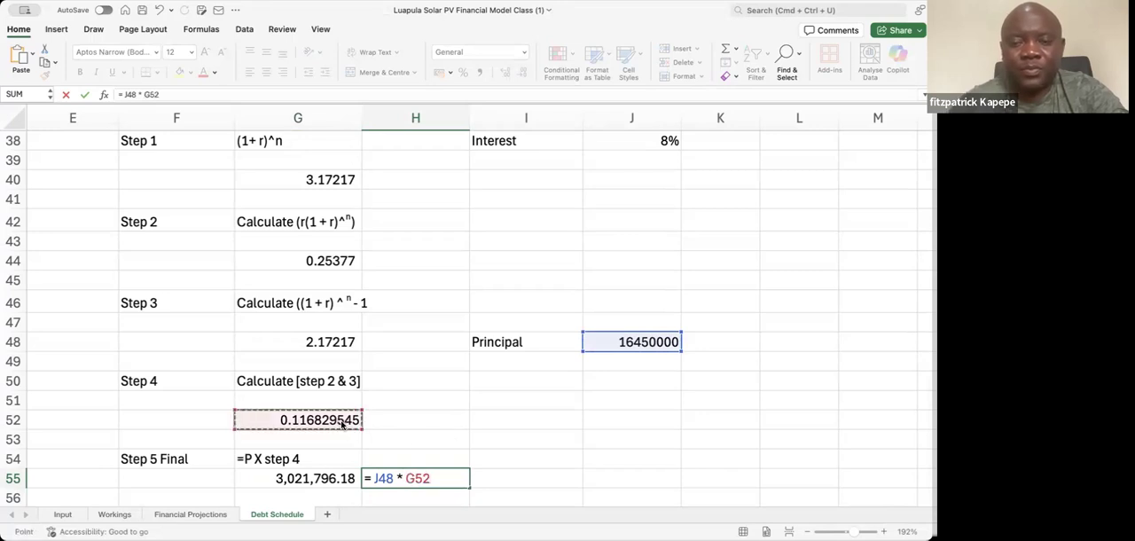
pyautogui.press('Return')
# Check how H55 responds to a 5% interest rate in J38, and return the rate to 8%
pyautogui.click(649, 298)
pyautogui.press('Up')
pyautogui.press('Up')
pyautogui.press('Up')
pyautogui.press('Up')
pyautogui.press('Up')
pyautogui.press('Up')
pyautogui.press('Up')
pyautogui.press('Up')
pyautogui.press('Up')
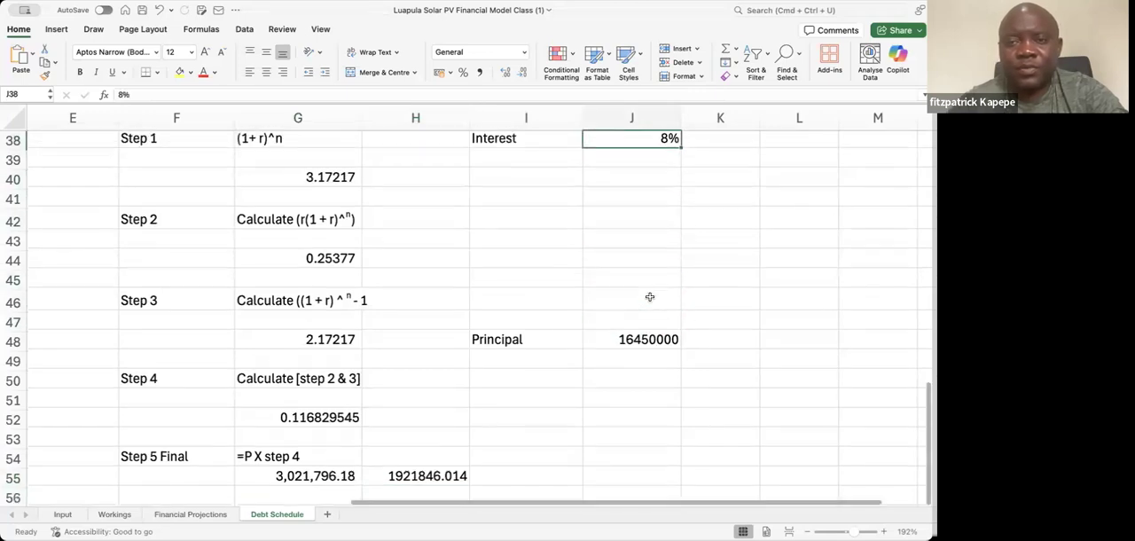
pyautogui.write('5')
pyautogui.press('Return')
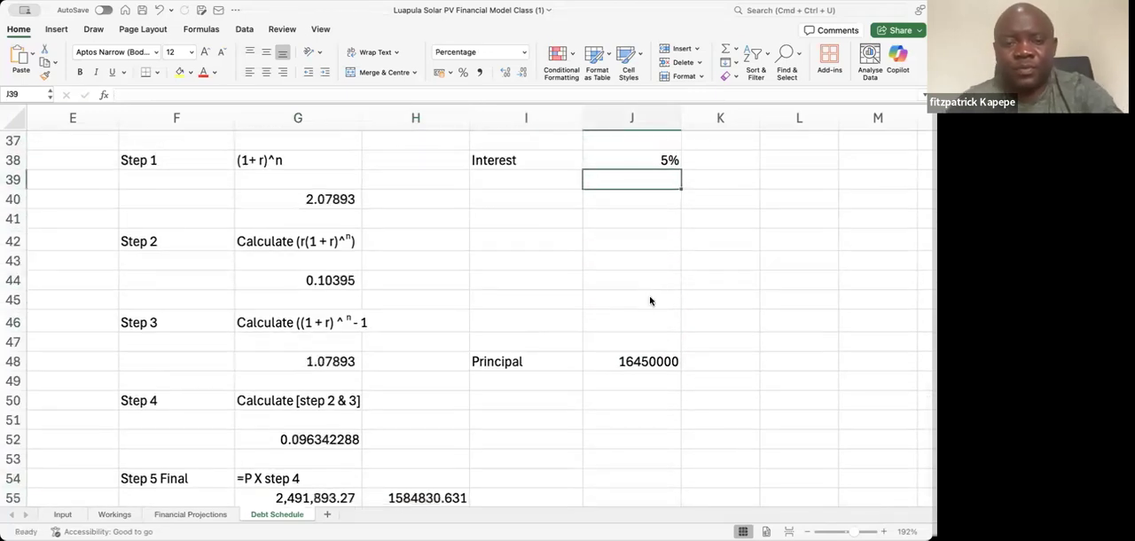
pyautogui.press('Up')
pyautogui.write('8')
pyautogui.press('Return')
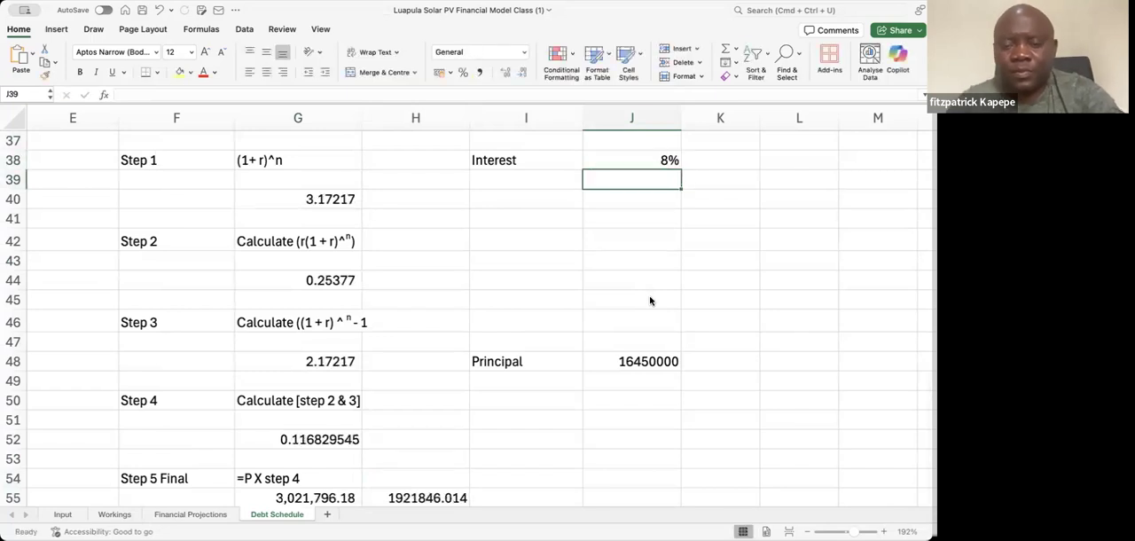
# Review the results of Steps 1 to 5 alongside the debt service amounts in G55 and H55
pyautogui.press('Left')
pyautogui.press('Left')
pyautogui.press('Left')
pyautogui.press('Left')
pyautogui.press('Down')
pyautogui.press('Down')
pyautogui.press('Down')
pyautogui.press('Down')
pyautogui.press('Down')
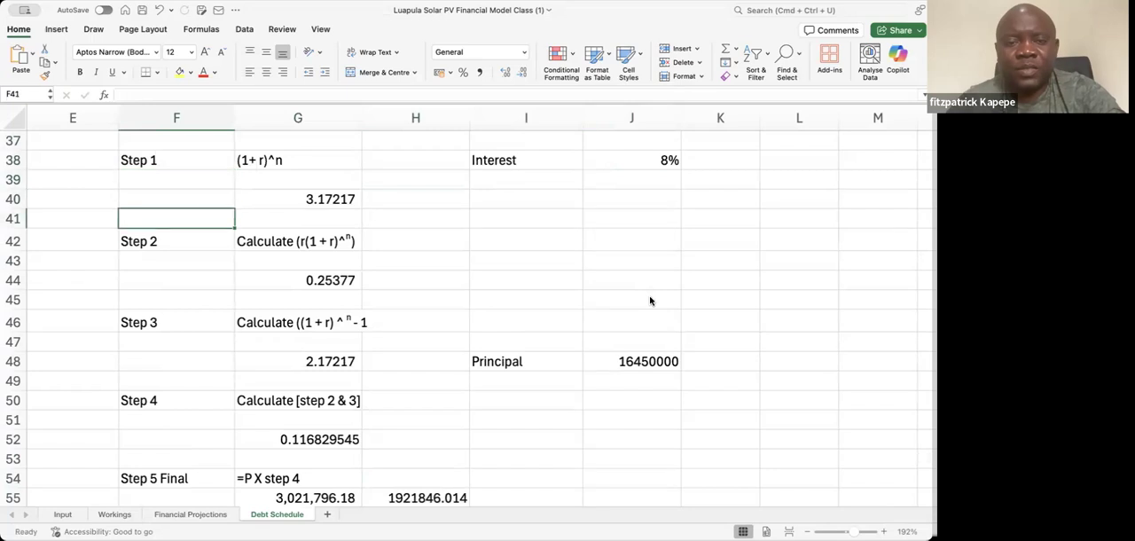
pyautogui.press('Down')
pyautogui.press('Down')
pyautogui.press('Down')
pyautogui.press('Down')
pyautogui.press('Down')
pyautogui.press('Down')
pyautogui.press('Down')
pyautogui.press('Down')
pyautogui.press('Down')
pyautogui.press('Down')
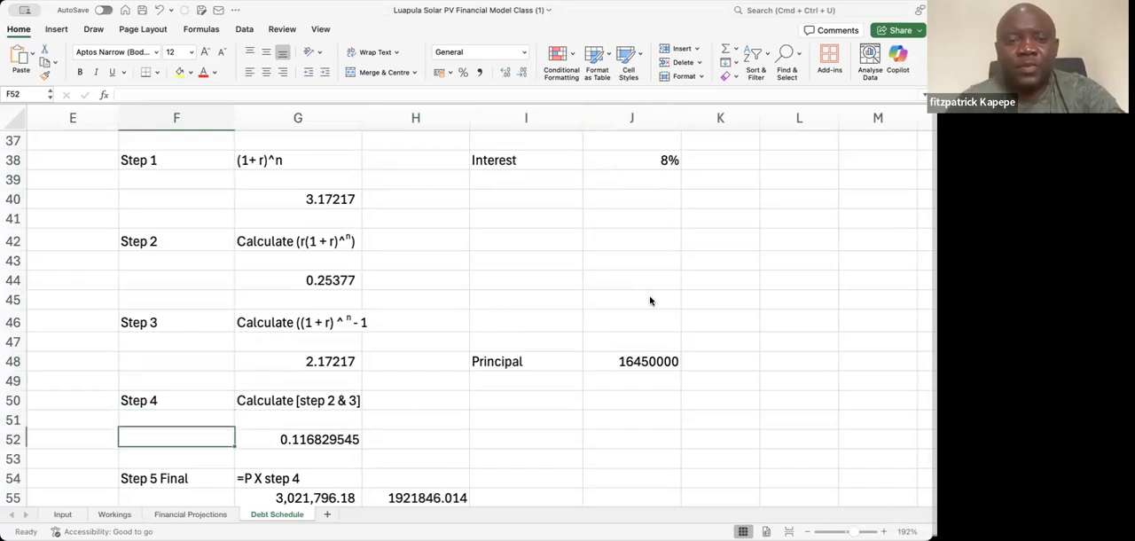
pyautogui.press('Down')
pyautogui.press('Up')
pyautogui.press('Up')
pyautogui.press('Up')
pyautogui.press('Up')
pyautogui.press('Up')
pyautogui.press('Up')
pyautogui.press('Up')
pyautogui.press('Up')
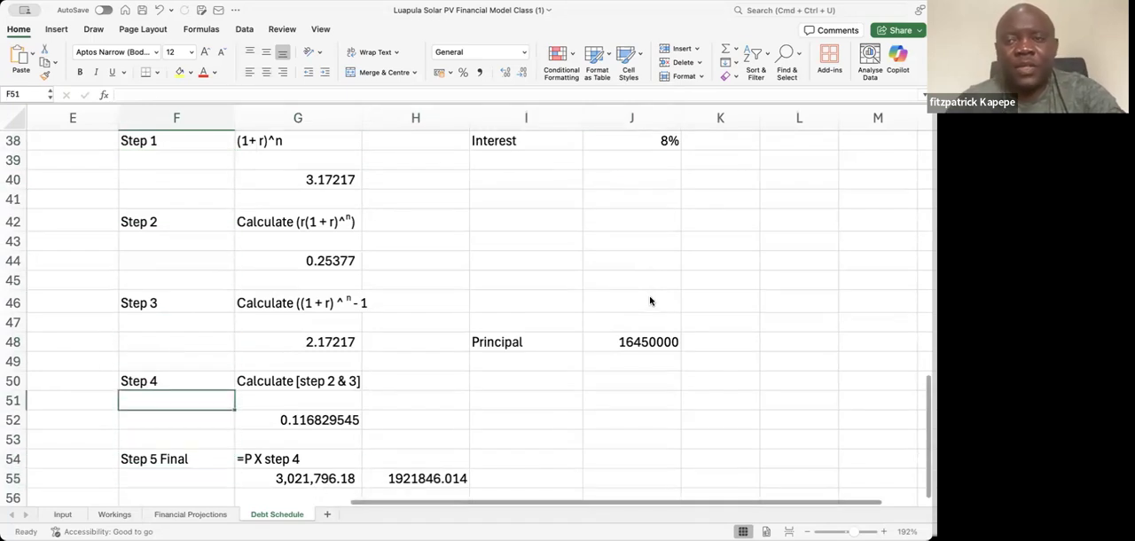
# Review the loan inputs and the Debt Schedule Structure table above the calculation steps
pyautogui.press('Up')
pyautogui.press('Up')
pyautogui.press('Up')
pyautogui.press('Up')
pyautogui.press('Up')
pyautogui.press('Up')
pyautogui.press('Up')
pyautogui.press('Up')
pyautogui.press('Up')
pyautogui.press('Up')
pyautogui.press('Up')
pyautogui.press('Up')
pyautogui.press('Up')
pyautogui.press('Up')
pyautogui.press('Up')
pyautogui.press('Up')
pyautogui.press('Up')
pyautogui.press('Up')
pyautogui.press('Up')
pyautogui.press('Up')
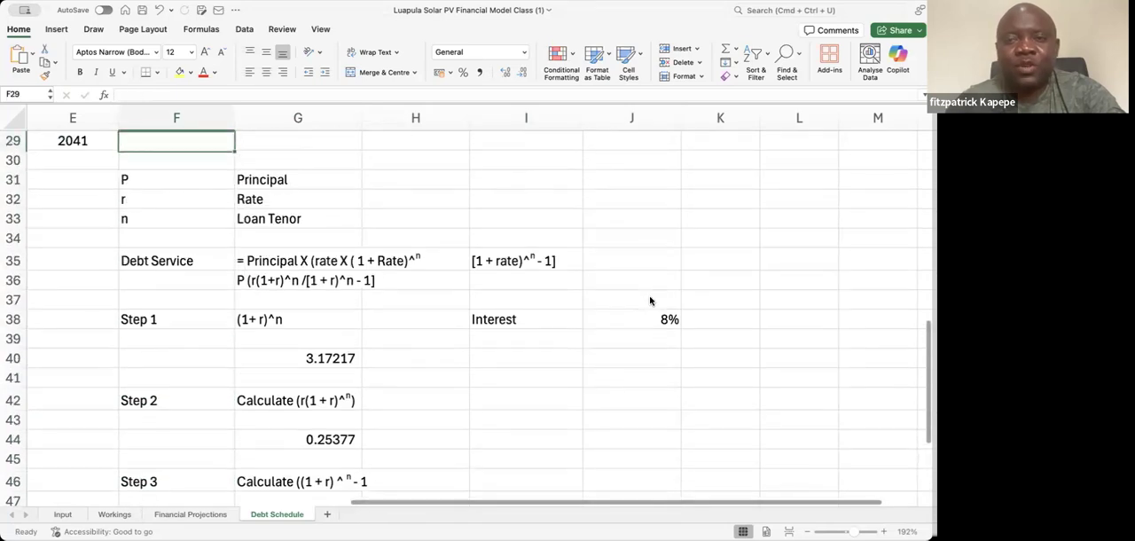
pyautogui.press('Up')
pyautogui.press('Up')
pyautogui.press('Up')
pyautogui.press('Up')
pyautogui.press('Up')
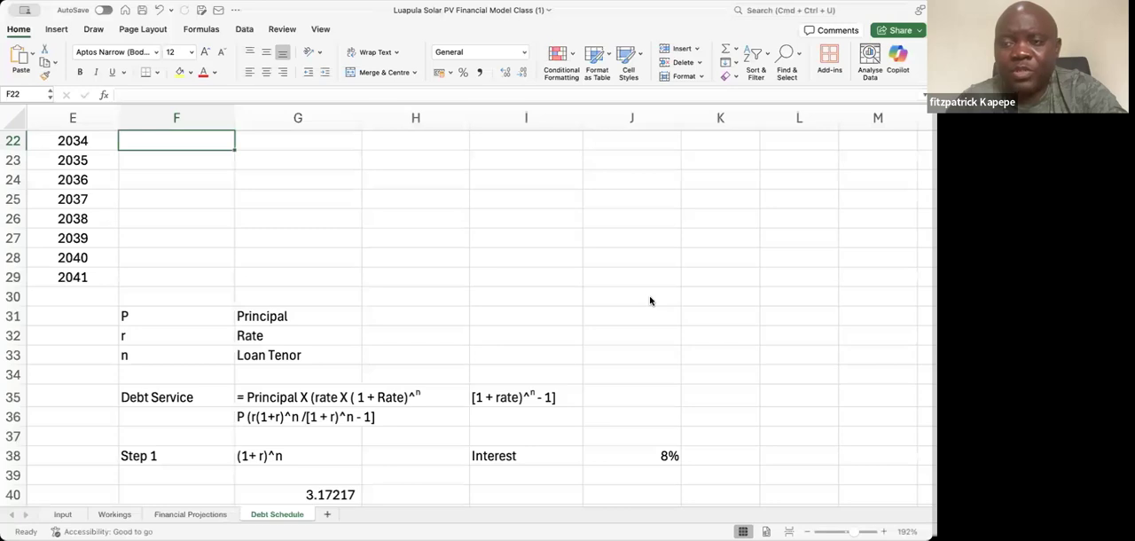
pyautogui.press('Up')
pyautogui.press('Up')
pyautogui.press('Up')
pyautogui.press('Up')
pyautogui.press('Up')
pyautogui.press('Up')
pyautogui.press('Up')
pyautogui.press('Up')
pyautogui.press('Up')
pyautogui.press('Up')
pyautogui.press('Up')
pyautogui.press('Up')
pyautogui.press('Up')
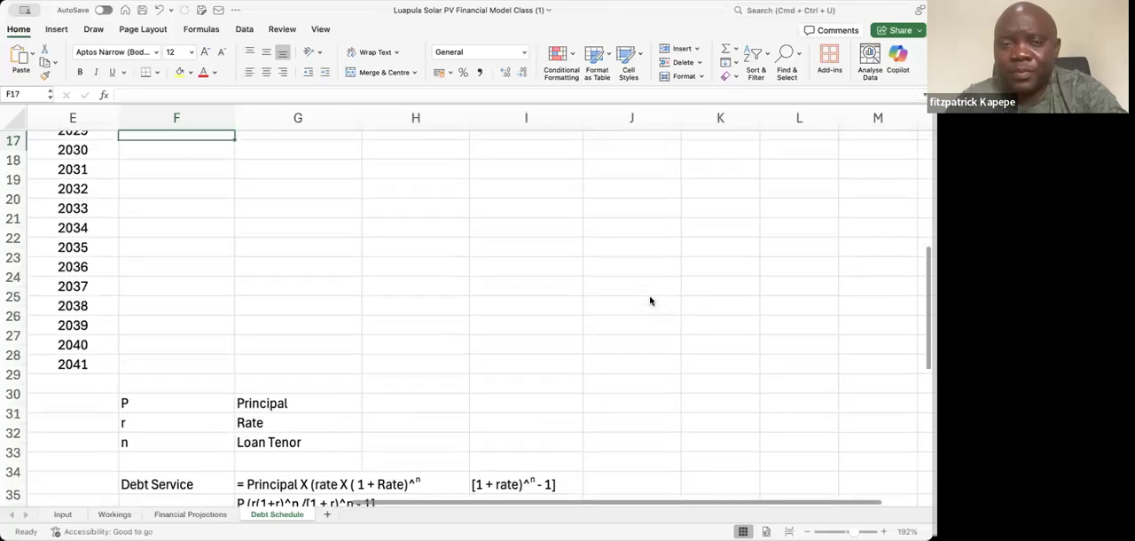
pyautogui.press('Up')
pyautogui.press('Up')
pyautogui.press('Up')
pyautogui.press('Up')
pyautogui.press('Up')
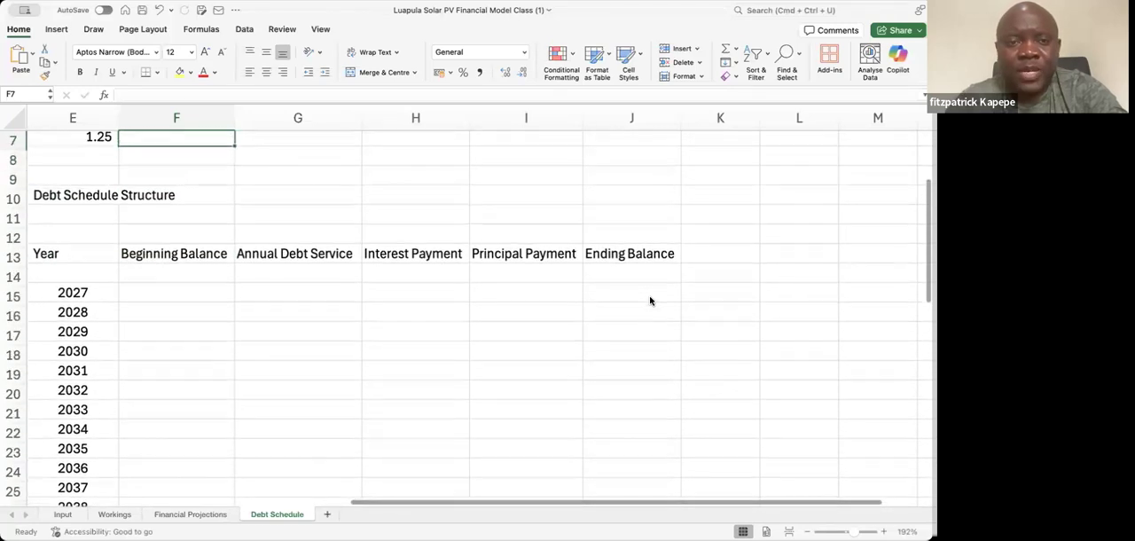
pyautogui.press('Down')
pyautogui.press('Down')
pyautogui.press('Down')
pyautogui.press('Down')
pyautogui.press('Down')
pyautogui.press('Down')
pyautogui.press('Down')
pyautogui.press('Down')
pyautogui.press('Down')
pyautogui.press('Down')
pyautogui.press('Down')
pyautogui.press('Down')
pyautogui.press('Down')
pyautogui.press('Down')
pyautogui.press('Down')
pyautogui.press('Down')
pyautogui.press('Down')
pyautogui.press('Down')
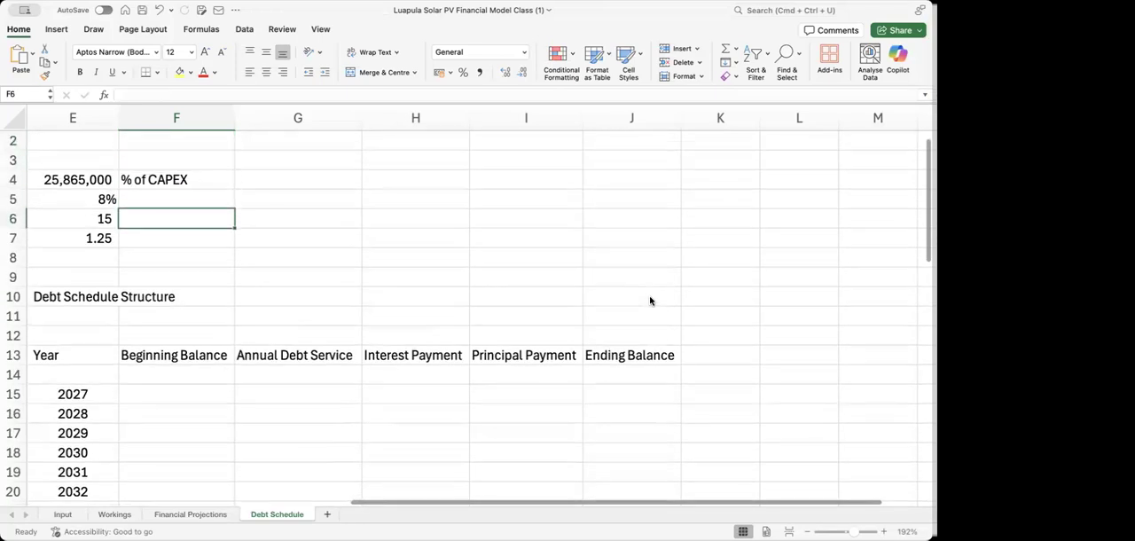
pyautogui.press('Down')
pyautogui.press('Down')
pyautogui.press('Down')
pyautogui.press('Down')
pyautogui.press('Down')
pyautogui.press('Down')
pyautogui.press('Down')
pyautogui.press('Down')
pyautogui.press('Down')
pyautogui.press('Down')
pyautogui.press('Down')
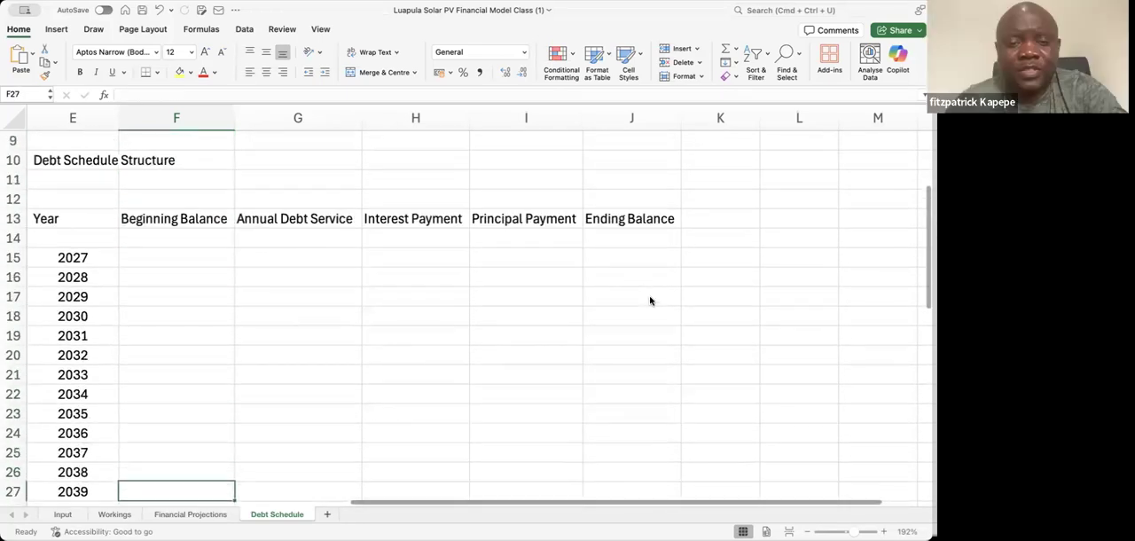
# Copy the debt service formula text P (r(1+r)^n /[1 + r)^n - 1] from G36 into G9 above the schedule table
pyautogui.press('Down')
pyautogui.press('Down')
pyautogui.press('Down')
pyautogui.press('Down')
pyautogui.press('Down')
pyautogui.press('Down')
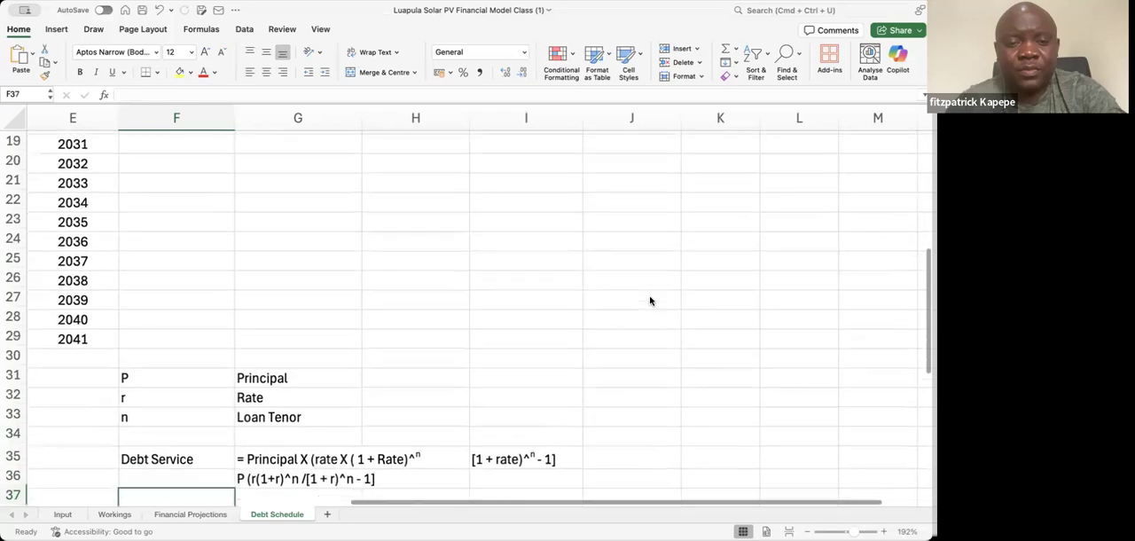
pyautogui.press('Down')
pyautogui.press('Down')
pyautogui.press('Down')
pyautogui.press('Down')
pyautogui.press('Up')
pyautogui.press('Up')
pyautogui.press('Up')
pyautogui.press('Up')
pyautogui.press('Up')
pyautogui.press('Up')
pyautogui.press('Up')
pyautogui.press('Right')
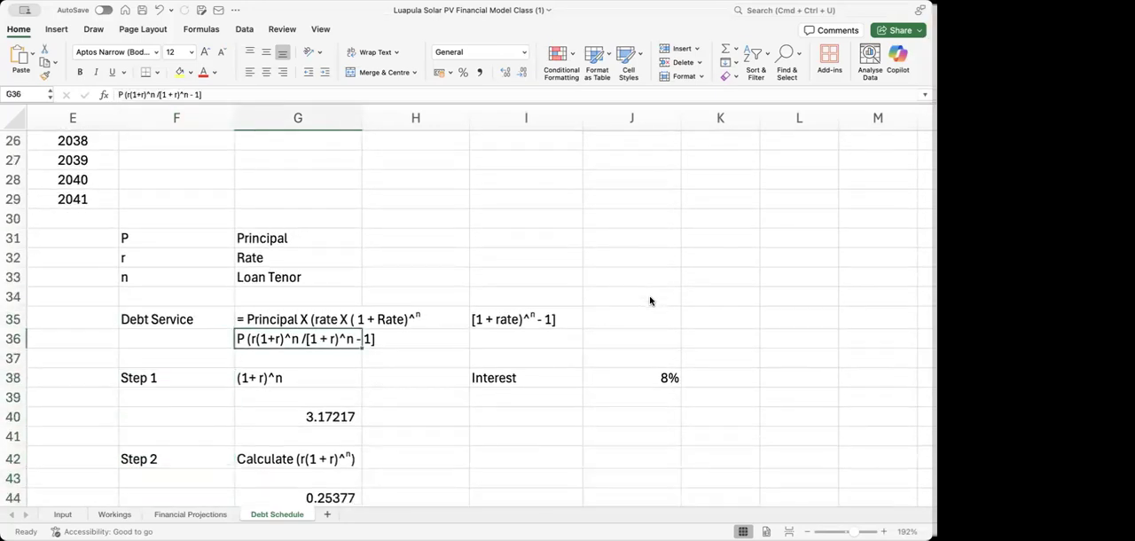
pyautogui.press('cmd+c')
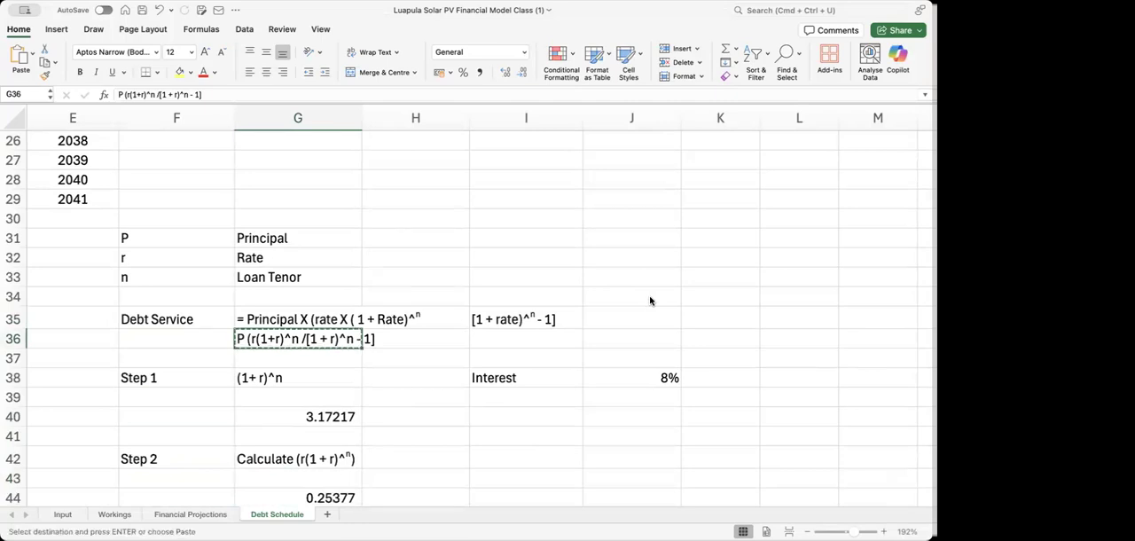
pyautogui.press('Up')
pyautogui.press('Up')
pyautogui.press('Up')
pyautogui.press('Up')
pyautogui.press('Up')
pyautogui.press('Up')
pyautogui.press('Up')
pyautogui.press('Up')
pyautogui.press('Up')
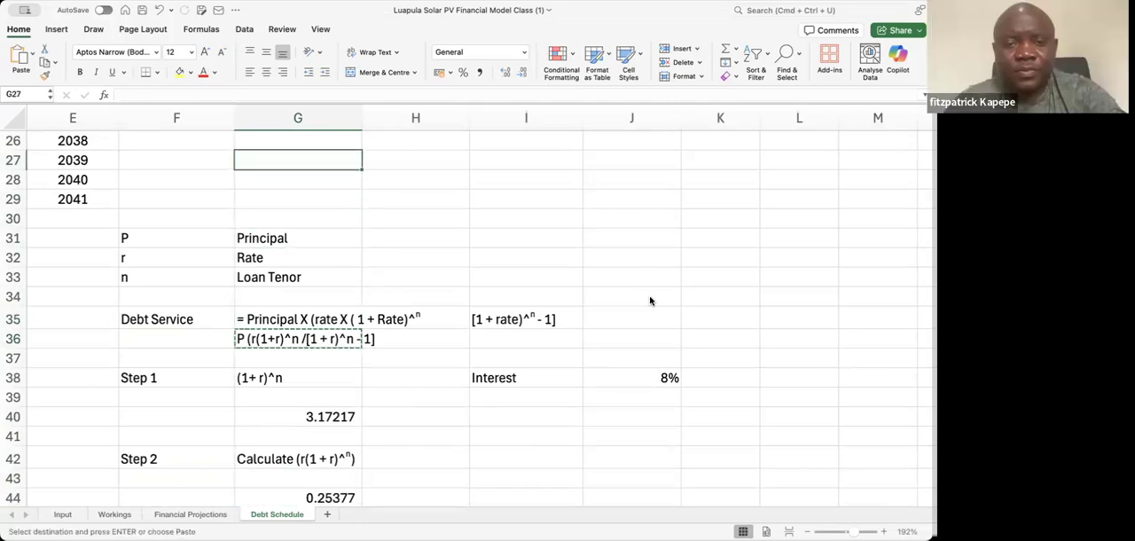
pyautogui.press('Up')
pyautogui.press('Up')
pyautogui.press('Up')
pyautogui.press('Up')
pyautogui.press('Up')
pyautogui.press('Up')
pyautogui.press('Up')
pyautogui.press('Up')
pyautogui.press('Up')
pyautogui.press('Up')
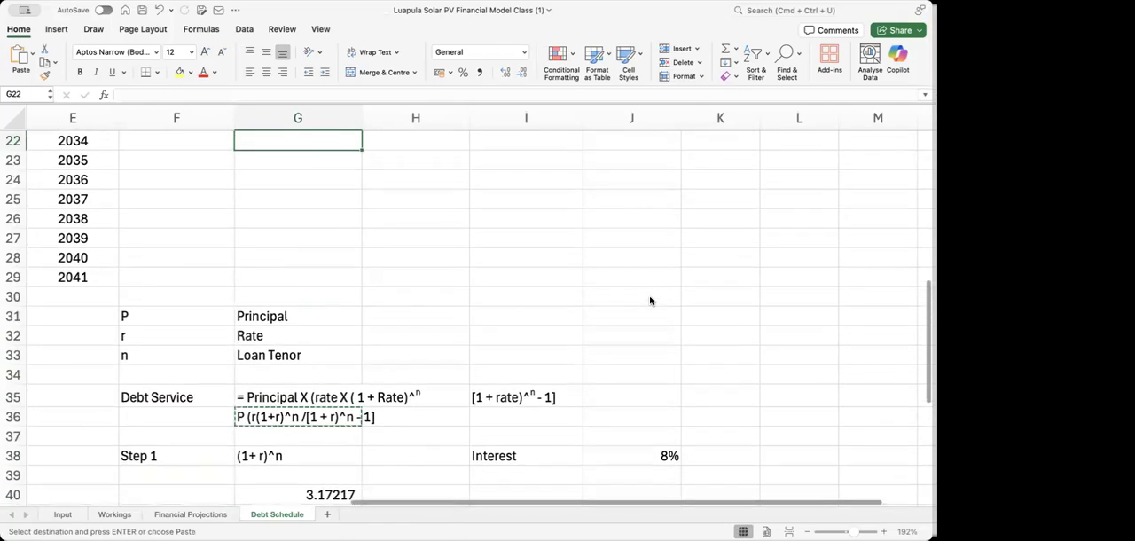
pyautogui.press('Up')
pyautogui.press('Up')
pyautogui.press('Up')
pyautogui.press('Up')
pyautogui.press('Up')
pyautogui.press('Up')
pyautogui.press('Up')
pyautogui.press('Up')
pyautogui.press('Up')
pyautogui.press('Up')
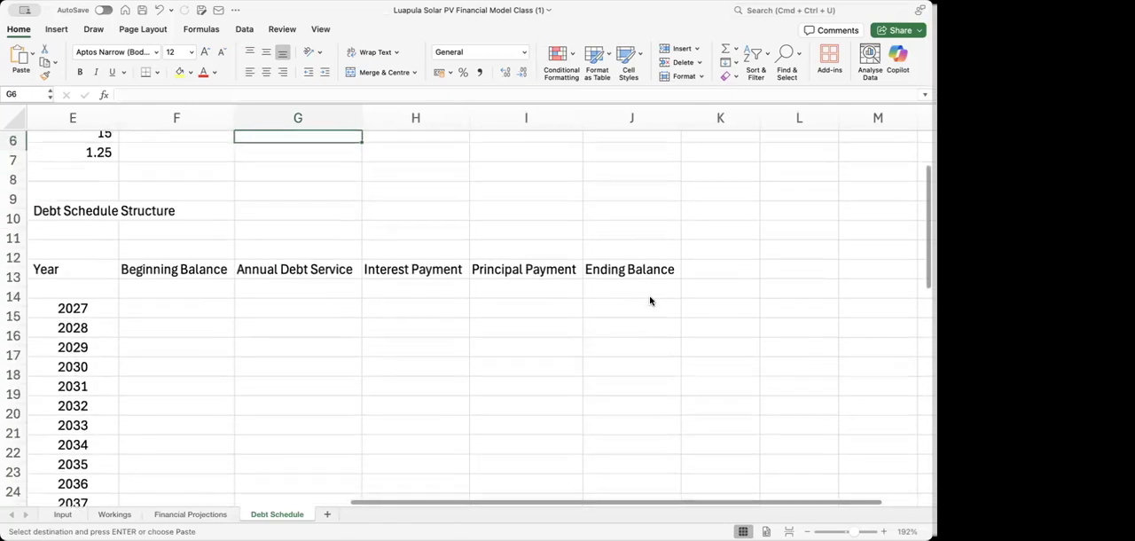
pyautogui.press('Up')
pyautogui.press('Up')
pyautogui.press('Up')
pyautogui.press('Up')
pyautogui.press('Up')
pyautogui.press('Down')
pyautogui.press('Down')
pyautogui.press('Down')
pyautogui.press('Down')
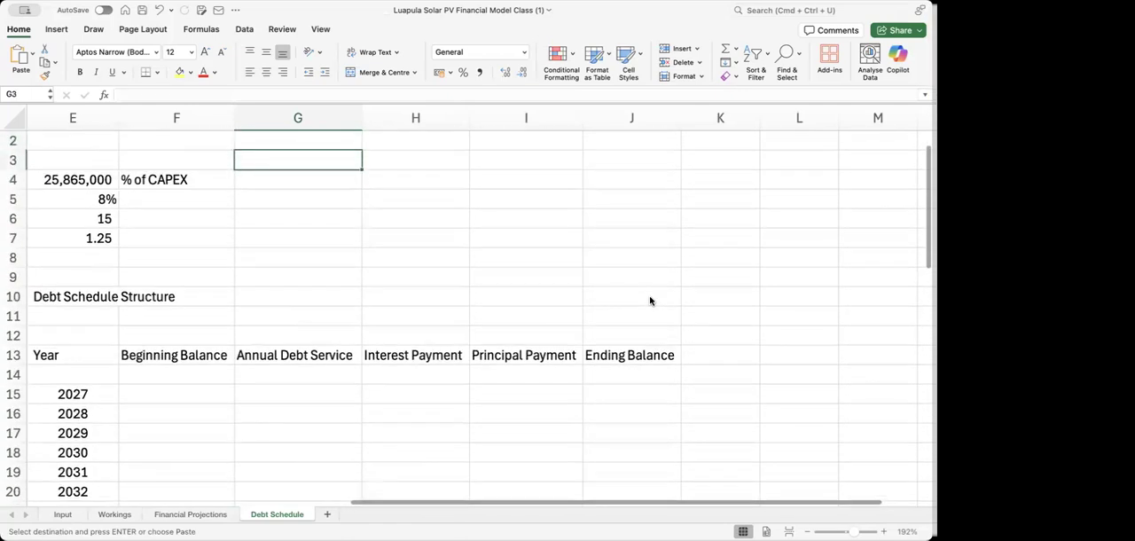
pyautogui.press('Down')
pyautogui.press('Down')
pyautogui.press('Down')
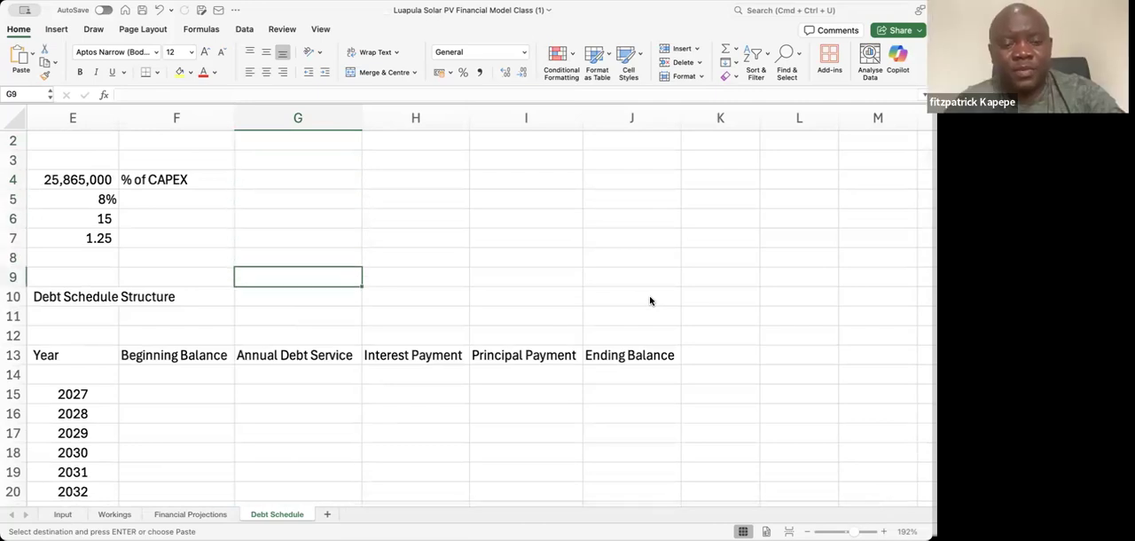
pyautogui.press('super+v')
# Examine the calculation steps down to the final annual debt service formula in G55
pyautogui.press('Down')
pyautogui.press('Down')
pyautogui.press('Down')
pyautogui.press('Down')
pyautogui.press('Down')
pyautogui.press('Down')
pyautogui.press('Down')
pyautogui.press('Down')
pyautogui.press('Down')
pyautogui.press('Down')
pyautogui.press('Down')
pyautogui.press('Down')
pyautogui.press('Down')
pyautogui.press('Down')
pyautogui.press('Down')
pyautogui.press('Down')
pyautogui.press('Down')
pyautogui.press('Down')
pyautogui.press('Down')
pyautogui.press('Down')
pyautogui.press('Down')
pyautogui.press('Down')
pyautogui.press('Down')
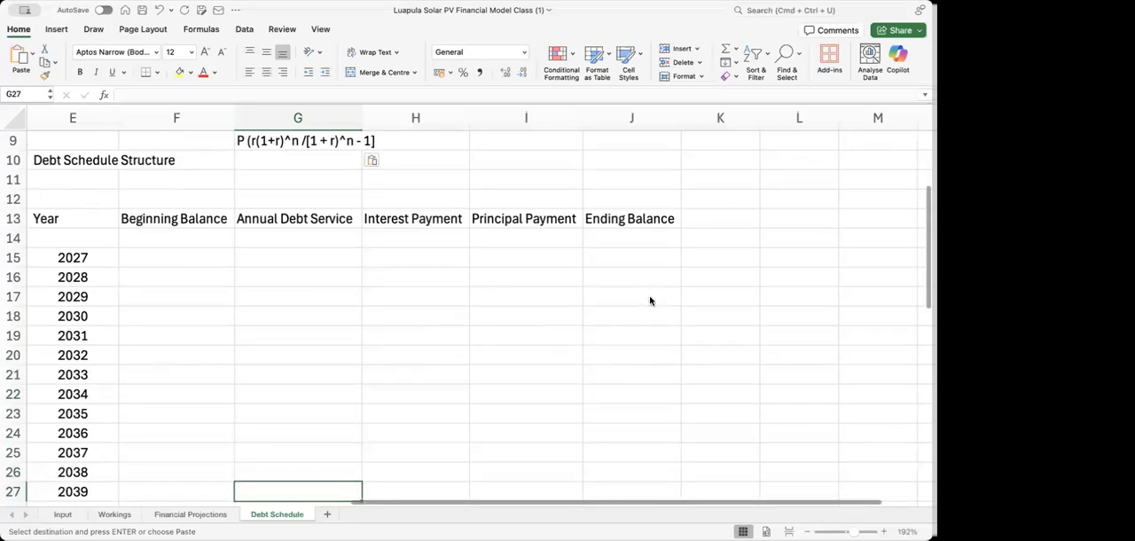
pyautogui.press('Down')
pyautogui.press('Down')
pyautogui.press('Down')
pyautogui.press('Down')
pyautogui.press('Down')
pyautogui.press('Down')
pyautogui.press('Down')
pyautogui.press('Down')
pyautogui.press('Down')
pyautogui.press('Down')
pyautogui.press('Down')
pyautogui.press('Down')
pyautogui.press('Down')
pyautogui.press('Down')
pyautogui.press('Down')
pyautogui.press('Down')
pyautogui.press('Down')
pyautogui.press('Down')
pyautogui.press('Down')
pyautogui.press('Down')
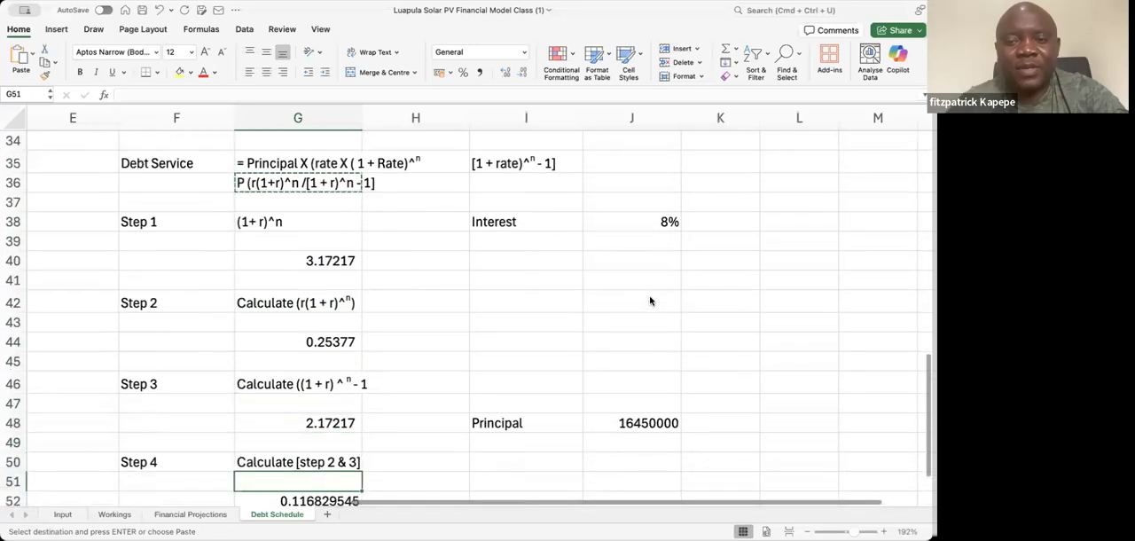
pyautogui.press('Down')
pyautogui.press('Down')
pyautogui.press('Down')
pyautogui.press('Down')
pyautogui.press('Down')
pyautogui.press('Up')
pyautogui.press('Up')
pyautogui.press('Up')
pyautogui.press('Down')
pyautogui.press('Down')
pyautogui.press('Down')
pyautogui.press('Down')
pyautogui.press('Down')
pyautogui.press('Down')
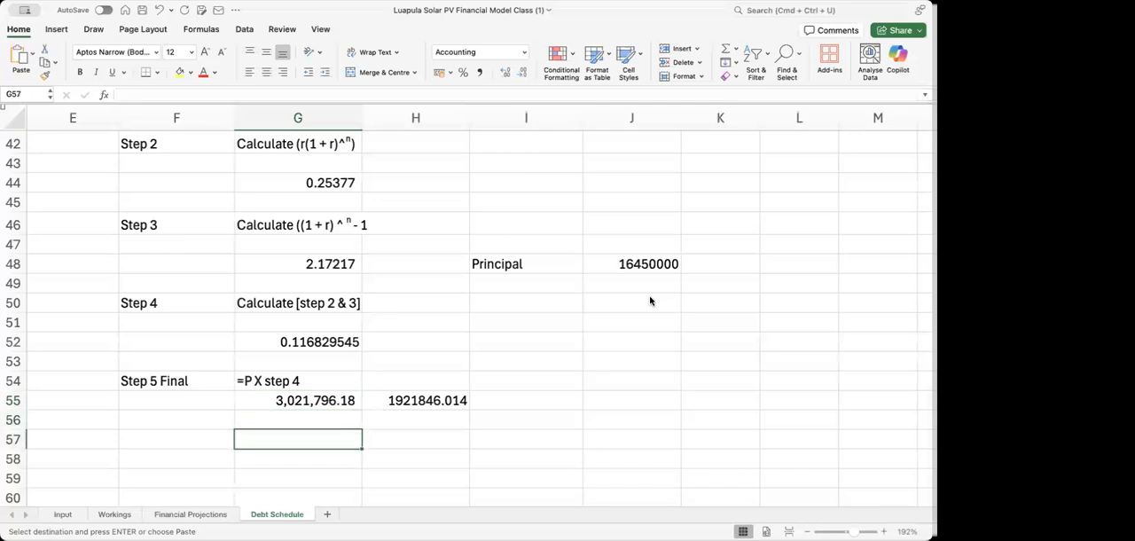
pyautogui.press('Up')
pyautogui.press('Up')
pyautogui.press('Up')
pyautogui.press('Up')
pyautogui.press('Up')
pyautogui.press('Up')
pyautogui.press('Up')
pyautogui.press('Down')
pyautogui.press('Down')
pyautogui.press('Up')
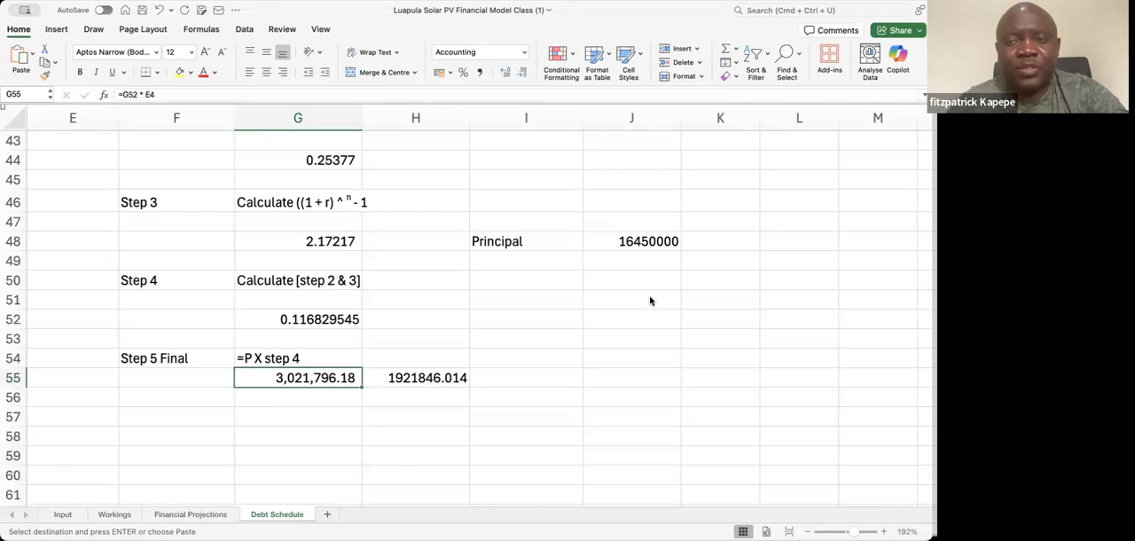
# Review the debt service calculation steps from G55 back up to the loan inputs above the schedule table
pyautogui.press('Up')
pyautogui.press('Up')
pyautogui.press('Up')
pyautogui.press('Up')
pyautogui.press('Up')
pyautogui.press('Up')
pyautogui.press('Up')
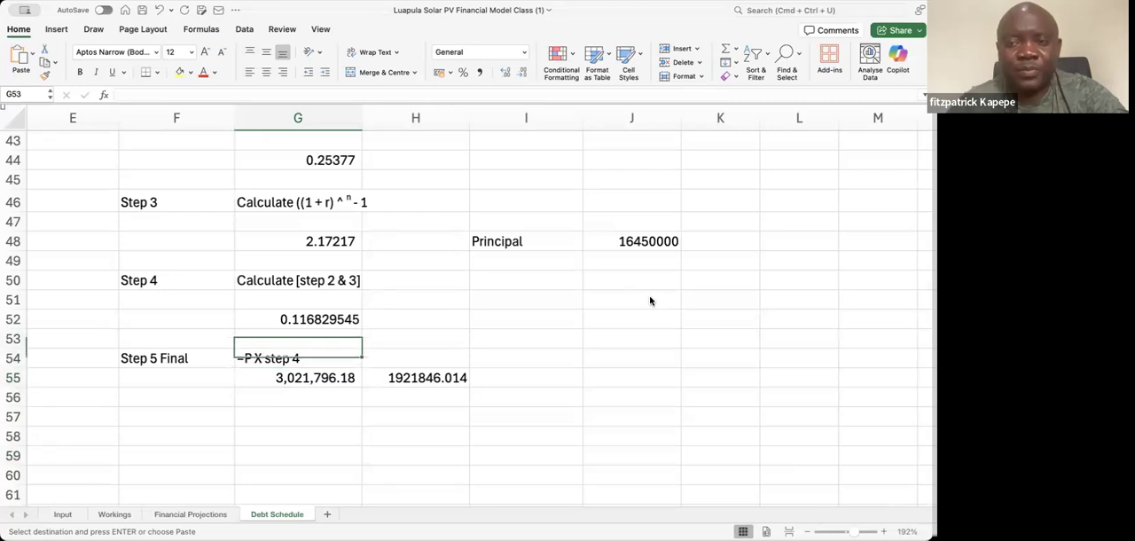
pyautogui.press('Up')
pyautogui.press('Up')
pyautogui.press('Up')
pyautogui.press('Up')
pyautogui.press('Up')
pyautogui.press('Up')
pyautogui.press('Up')
pyautogui.press('Up')
pyautogui.press('Up')
pyautogui.press('Up')
pyautogui.press('Up')
pyautogui.press('Up')
pyautogui.press('Up')
pyautogui.press('Up')
pyautogui.press('Up')
pyautogui.press('Up')
pyautogui.press('Up')
pyautogui.press('Up')
pyautogui.press('Up')
pyautogui.press('Up')
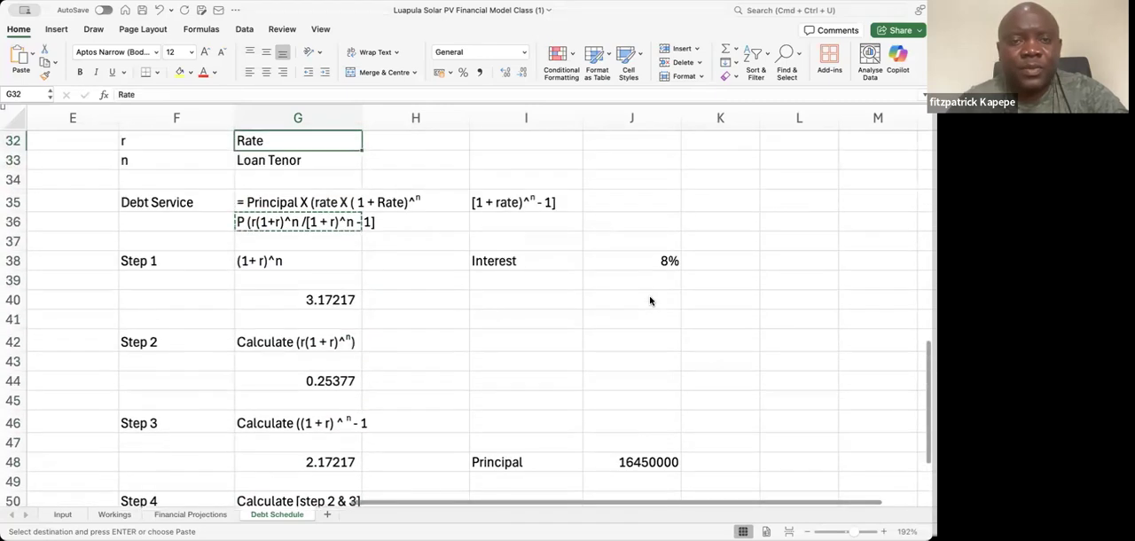
pyautogui.press('Up')
pyautogui.press('Up')
pyautogui.press('Up')
pyautogui.press('Up')
pyautogui.press('Up')
pyautogui.press('Up')
pyautogui.press('Up')
pyautogui.press('Up')
pyautogui.press('Up')
pyautogui.press('Up')
pyautogui.press('Up')
pyautogui.press('Up')
pyautogui.press('Up')
pyautogui.press('Up')
pyautogui.press('Down')
pyautogui.press('Up')
pyautogui.press('Up')
pyautogui.press('Up')
pyautogui.press('Up')
pyautogui.press('Up')
pyautogui.press('Up')
pyautogui.press('Up')
pyautogui.press('Up')
pyautogui.press('Up')
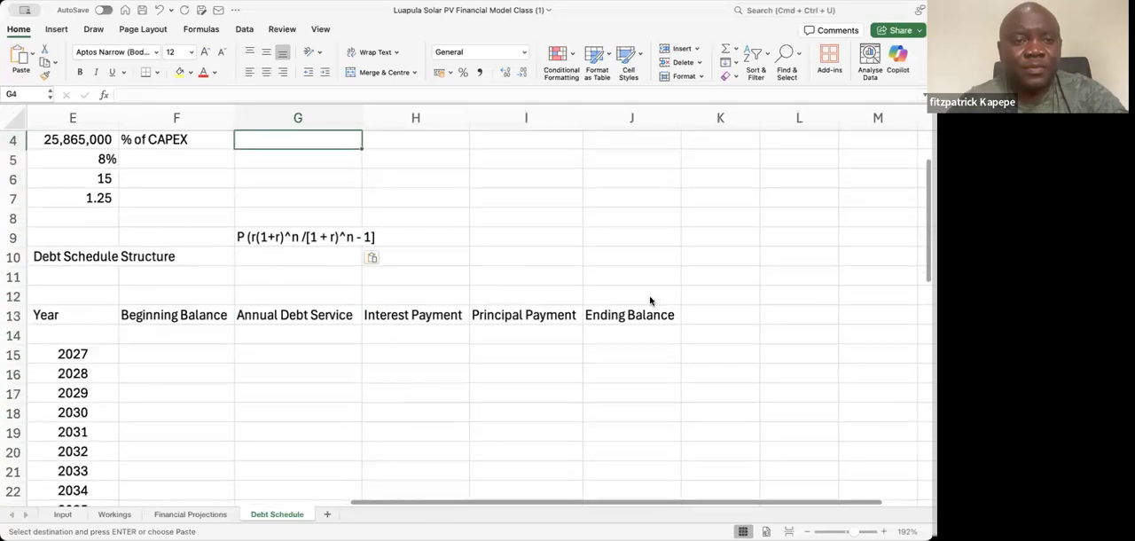
# Link the 2027 Beginning Balance in F15 to the loan principal with the formula =E4
pyautogui.press('Down')
pyautogui.press('Down')
pyautogui.press('Down')
pyautogui.press('Down')
pyautogui.press('Down')
pyautogui.press('Down')
pyautogui.press('Down')
pyautogui.press('Down')
pyautogui.press('Down')
pyautogui.press('Down')
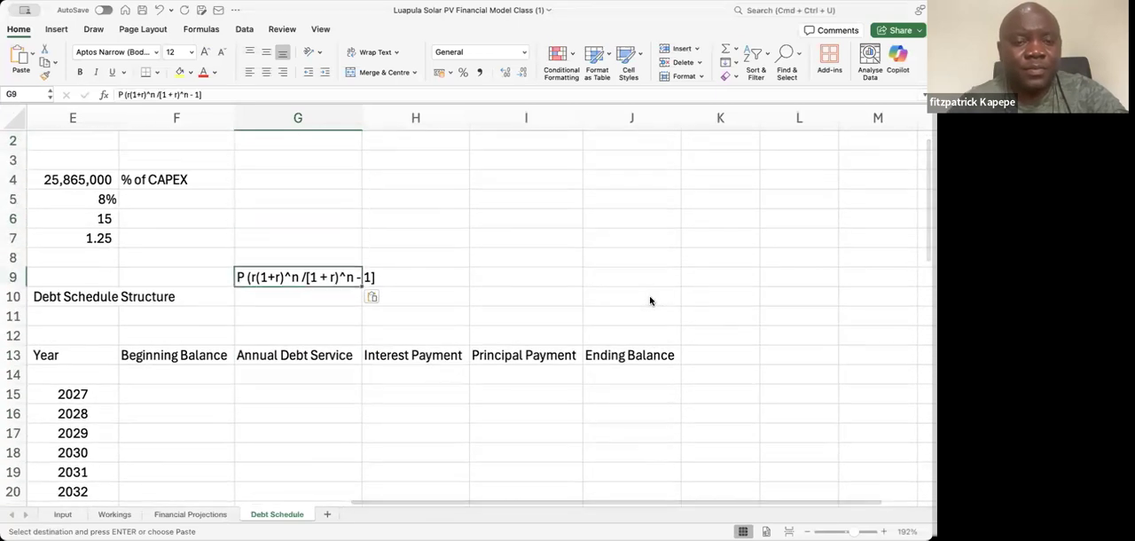
pyautogui.press('Down')
pyautogui.press('Down')
pyautogui.press('Left')
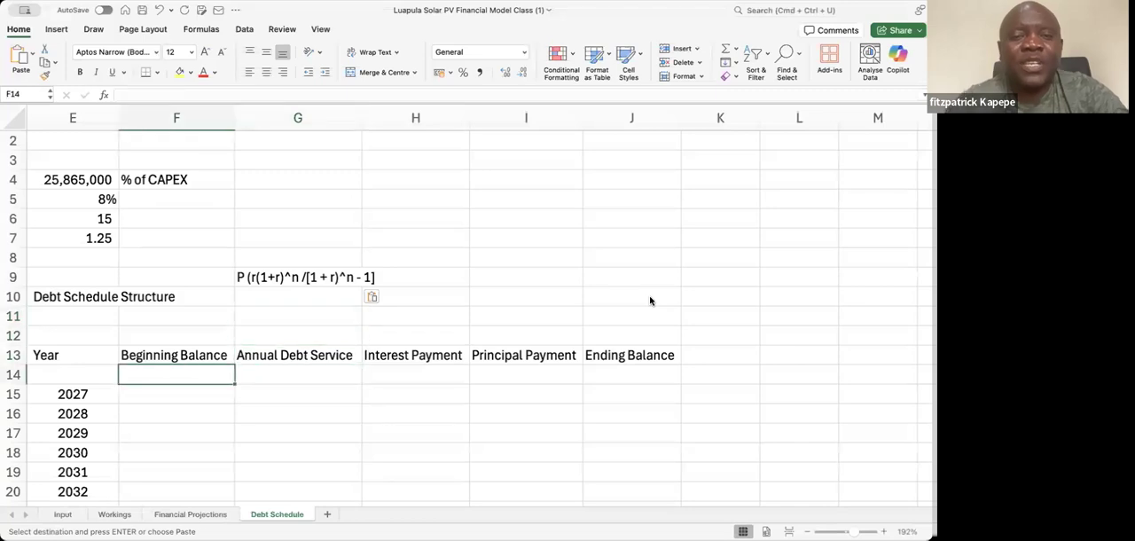
pyautogui.press('Down')
pyautogui.write('=')
pyautogui.press('Up')
pyautogui.press('Up')
pyautogui.press('Up')
pyautogui.press('Up')
pyautogui.press('Up')
pyautogui.press('Up')
pyautogui.press('Up')
pyautogui.press('Up')
pyautogui.press('Up')
pyautogui.press('Up')
pyautogui.press('Up')
pyautogui.press('Up')
pyautogui.press('Up')
pyautogui.press('Up')
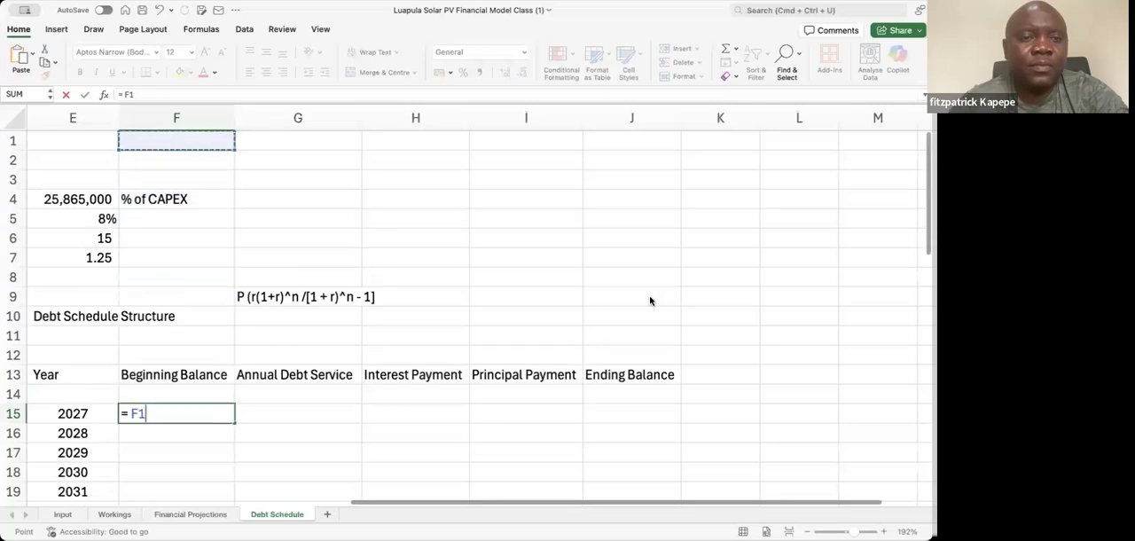
pyautogui.press('Down')
pyautogui.press('Down')
pyautogui.press('Down')
pyautogui.press('Left')
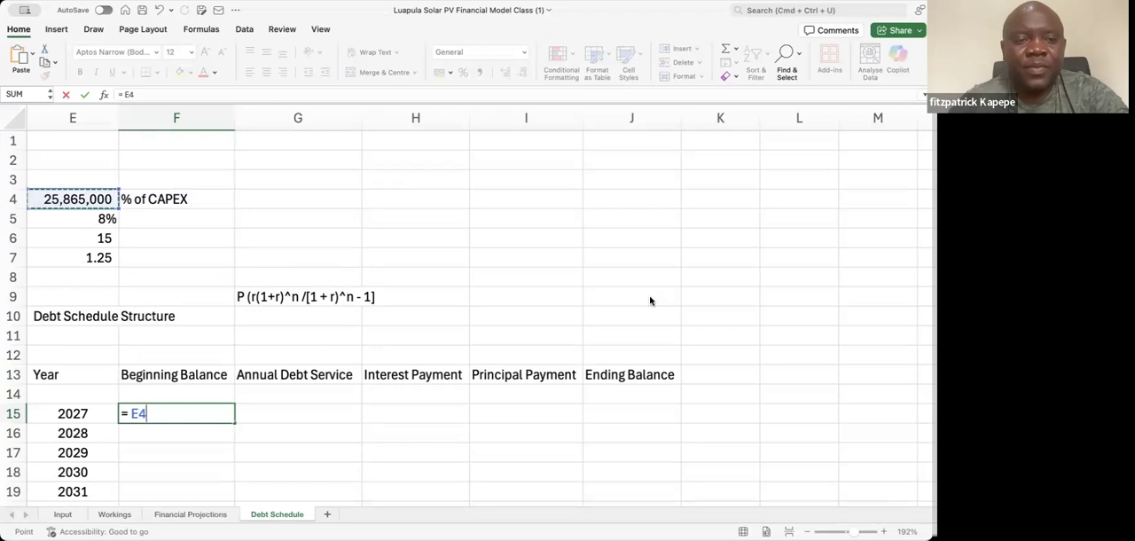
pyautogui.press('Return')
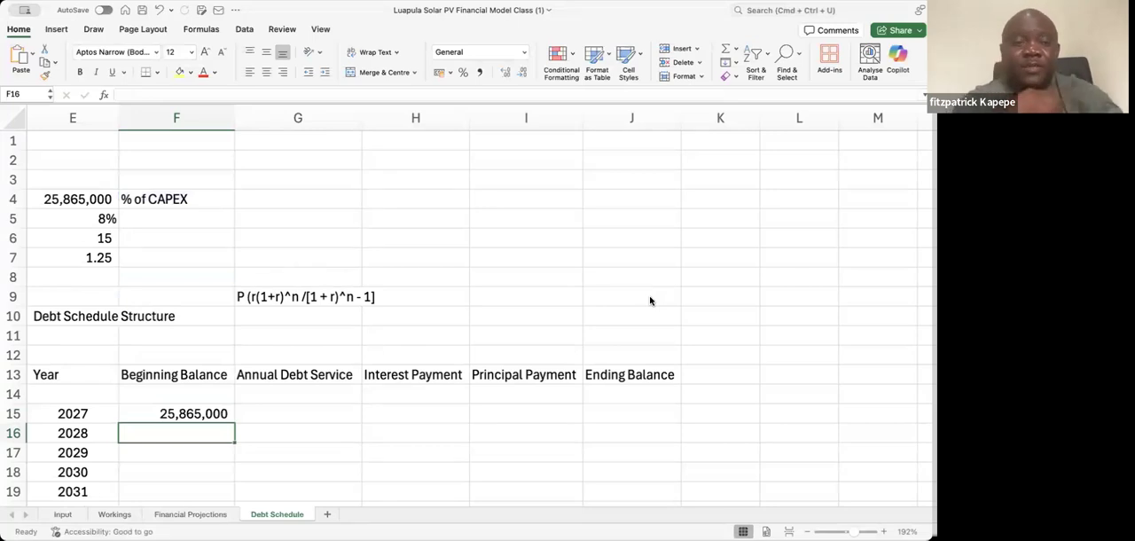
# Centre the Year heading in E13 and set an outline border around the header row E13:J13
pyautogui.click(56, 372)
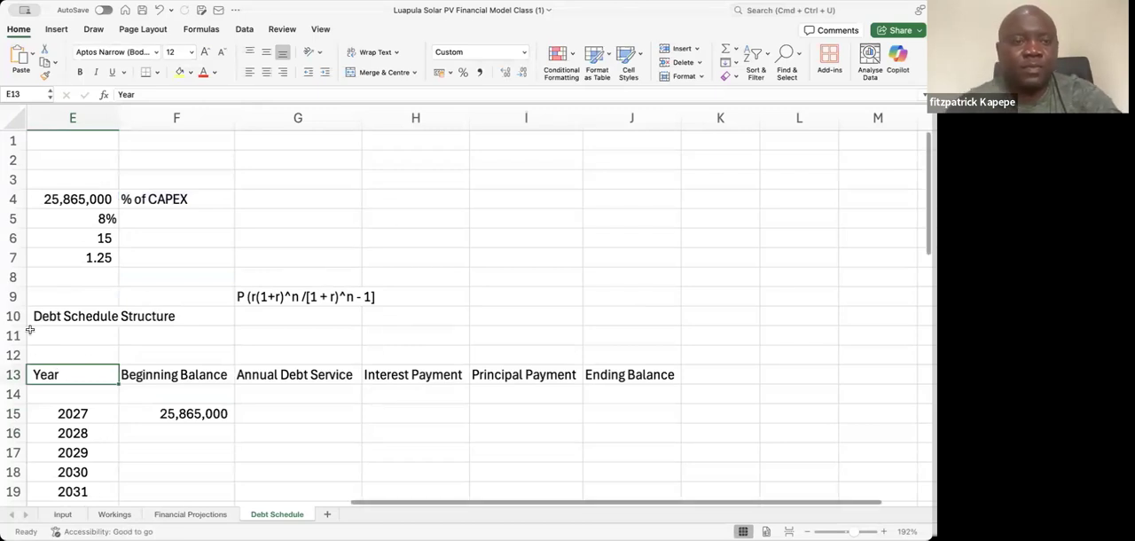
pyautogui.click(265, 72)
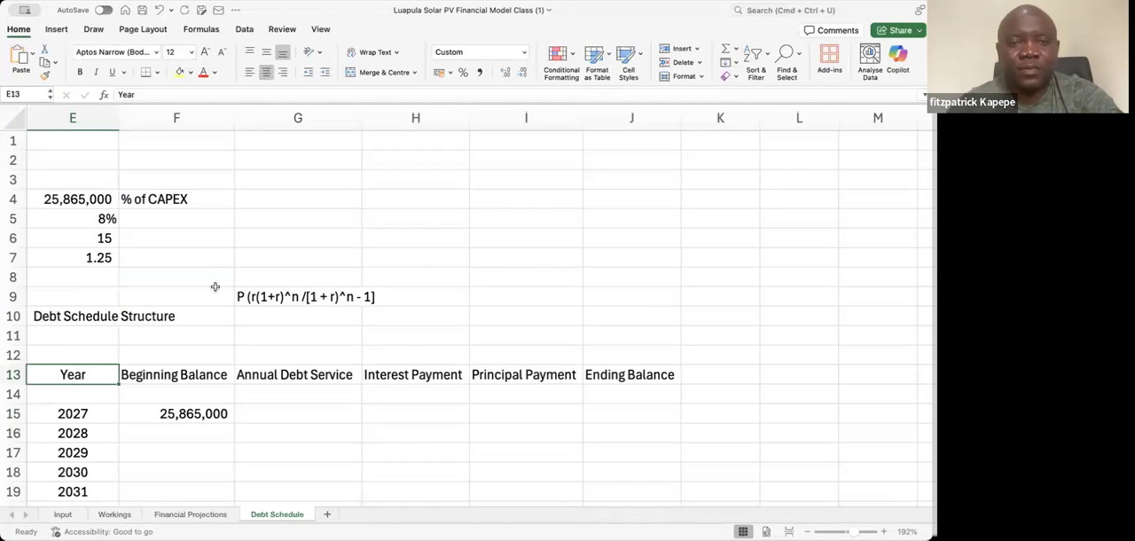
pyautogui.hotkey('shift', 'Right')
pyautogui.hotkey('shift', 'Right')
pyautogui.hotkey('shift', 'Right')
pyautogui.hotkey('shift', 'Right')
pyautogui.hotkey('shift', 'Right')
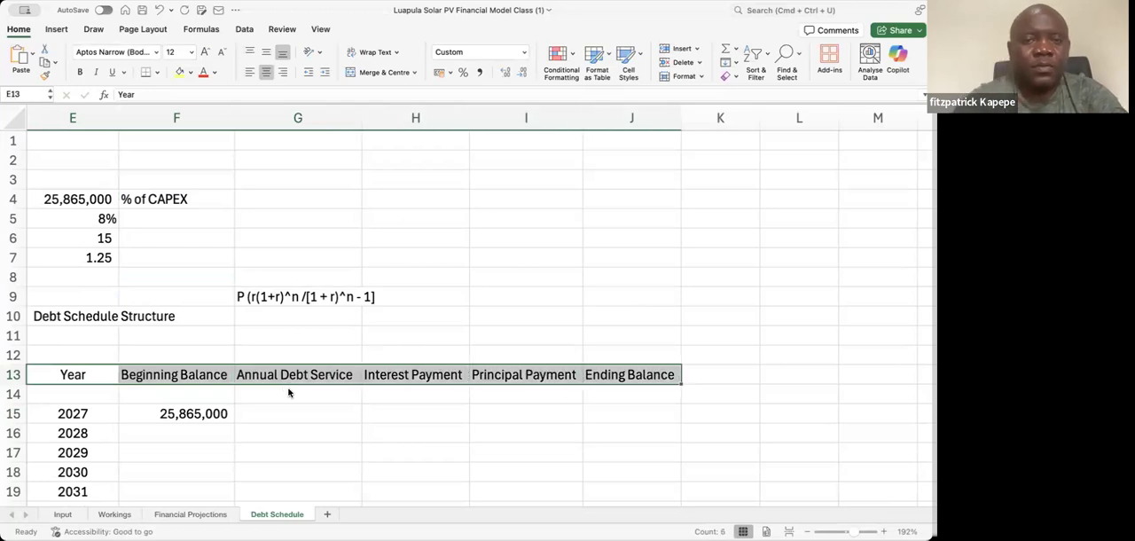
pyautogui.press('super+1')
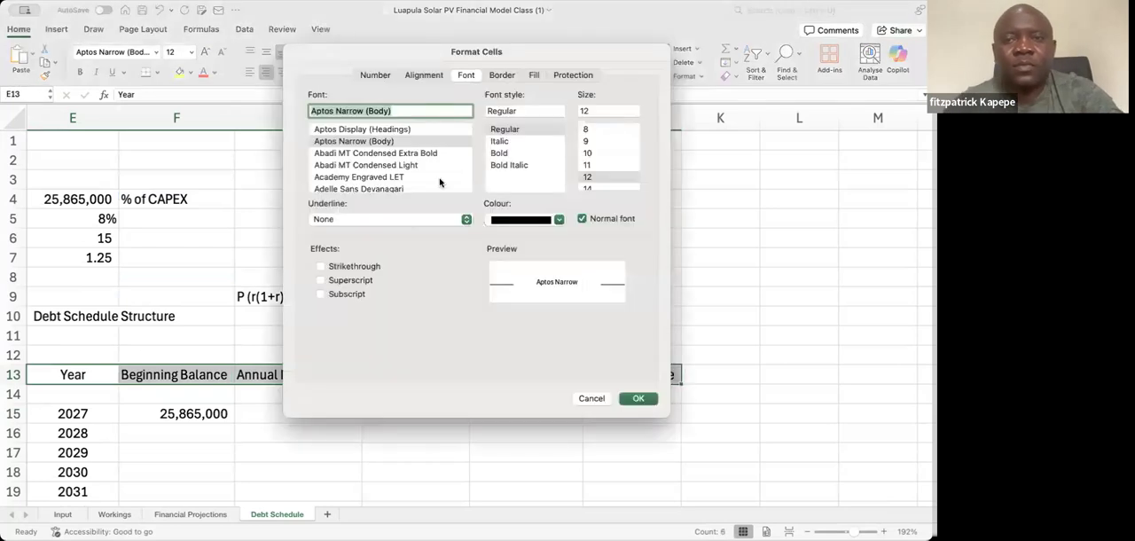
pyautogui.click(500, 75)
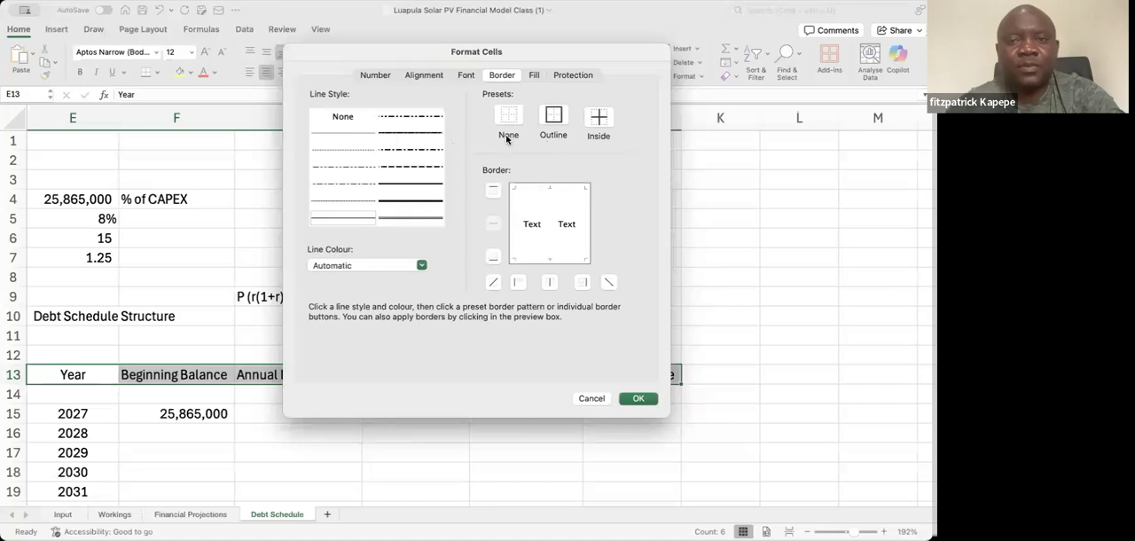
pyautogui.click(553, 119)
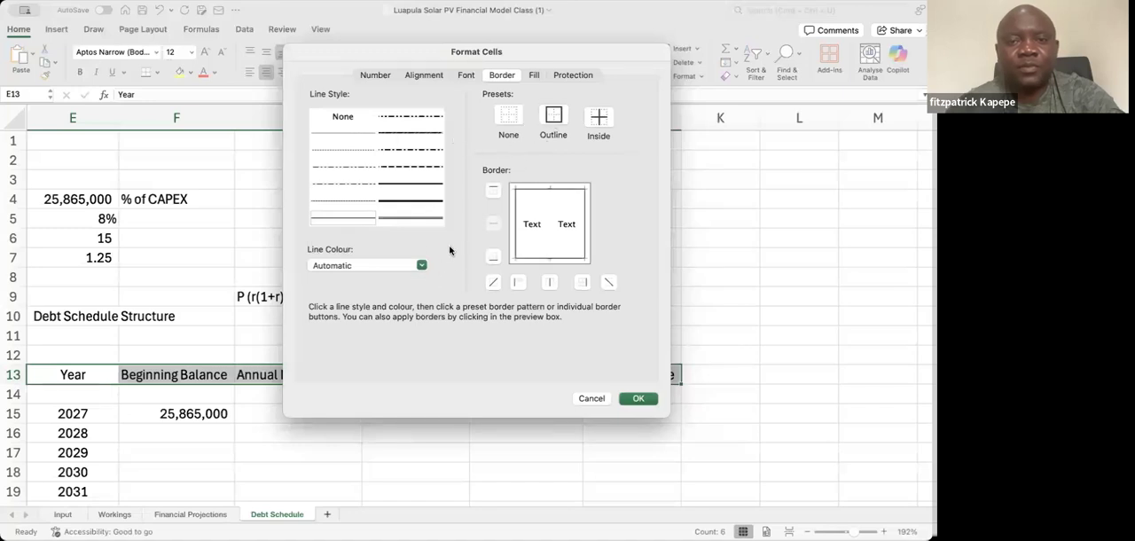
# Choose a light grey background fill for the header row E13:J13 and apply the cell formatting
pyautogui.click(536, 77)
pyautogui.click(437, 124)
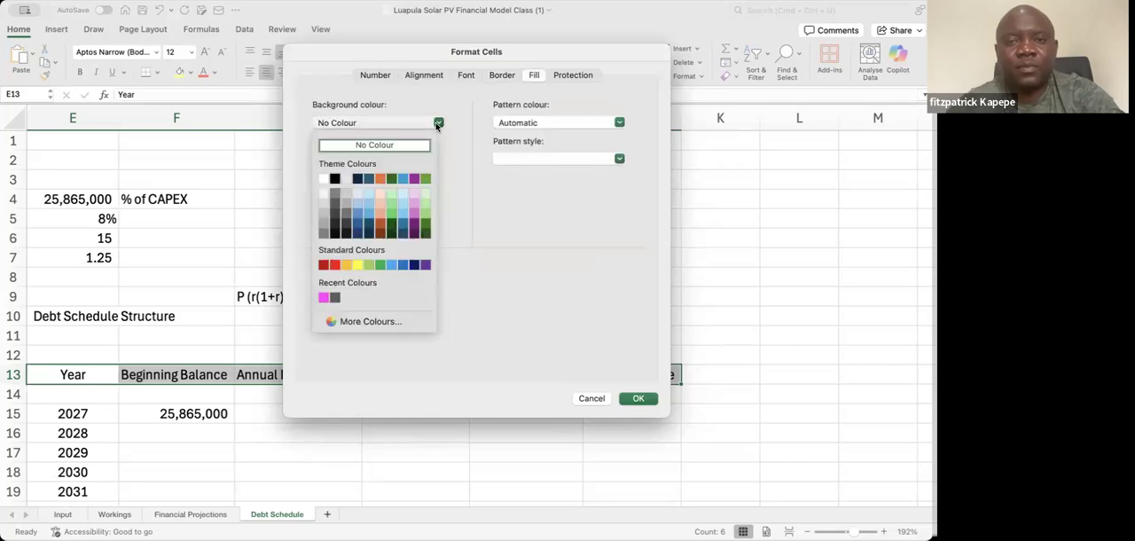
pyautogui.click(323, 203)
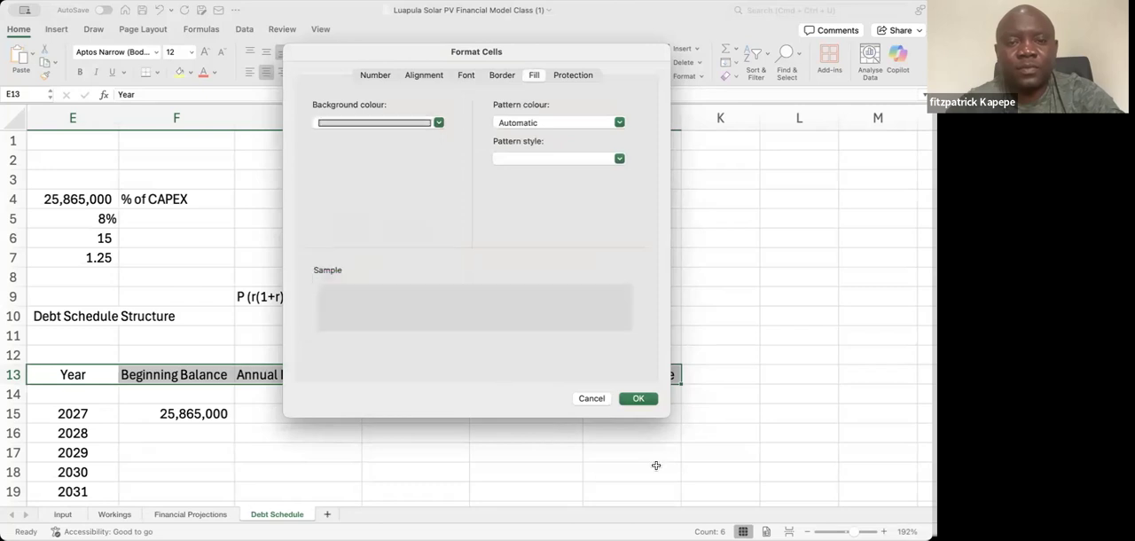
pyautogui.click(638, 399)
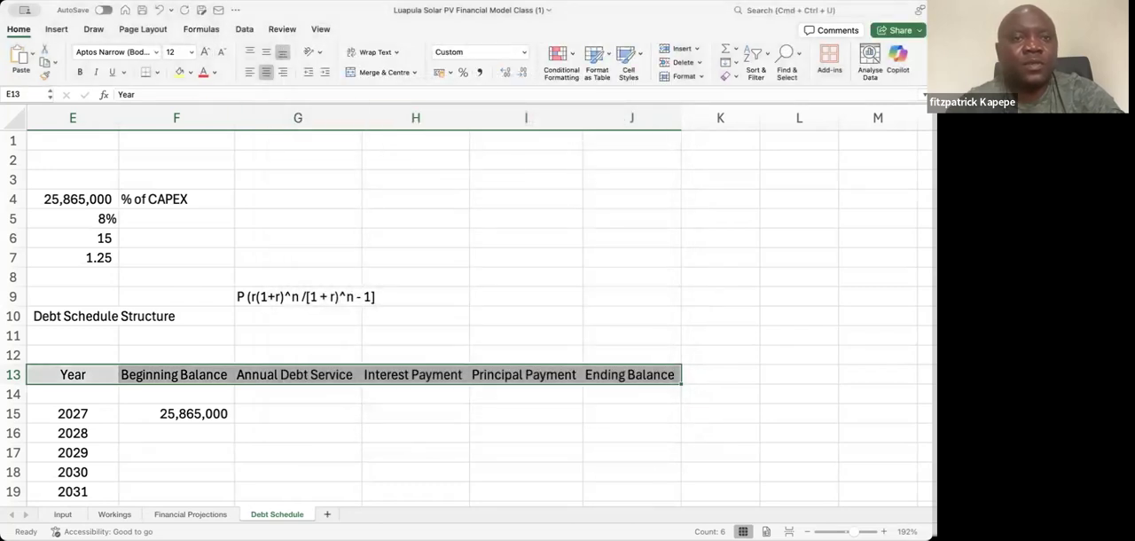
pyautogui.click(117, 1)
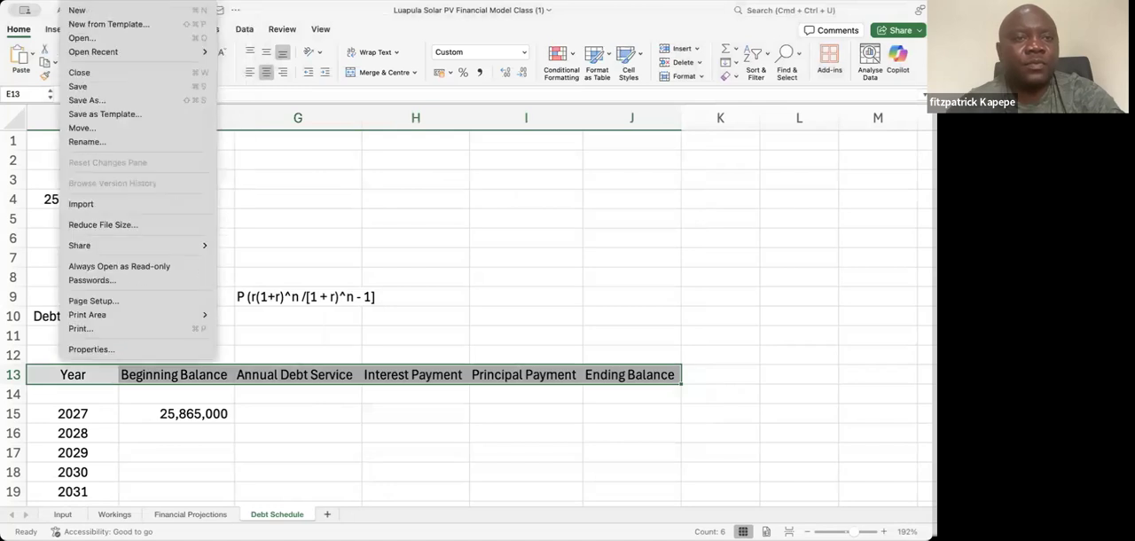
pyautogui.click(371, 226)
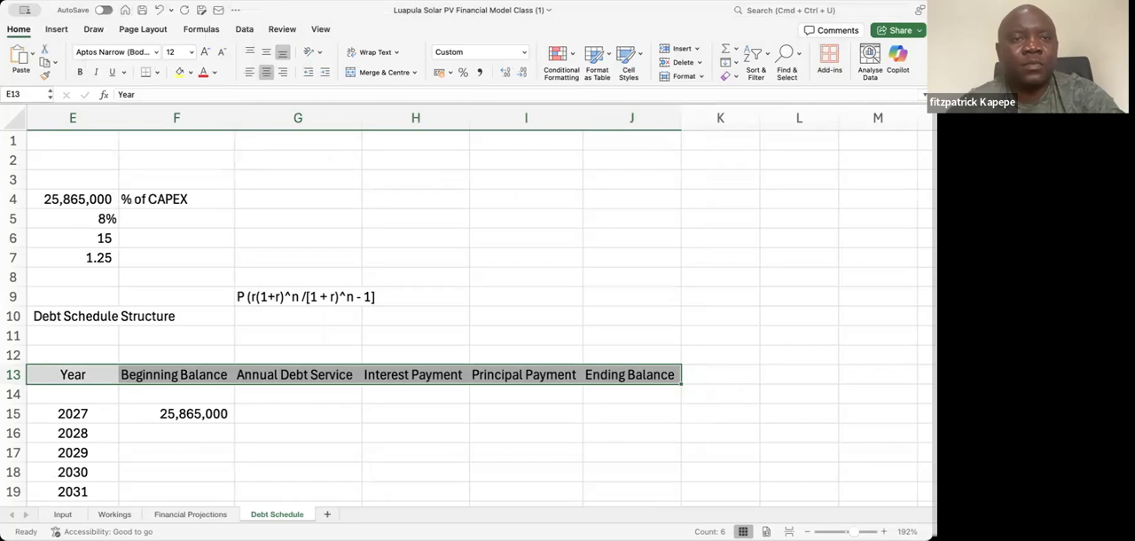
pyautogui.click(118, 1)
pyautogui.click(118, 1)
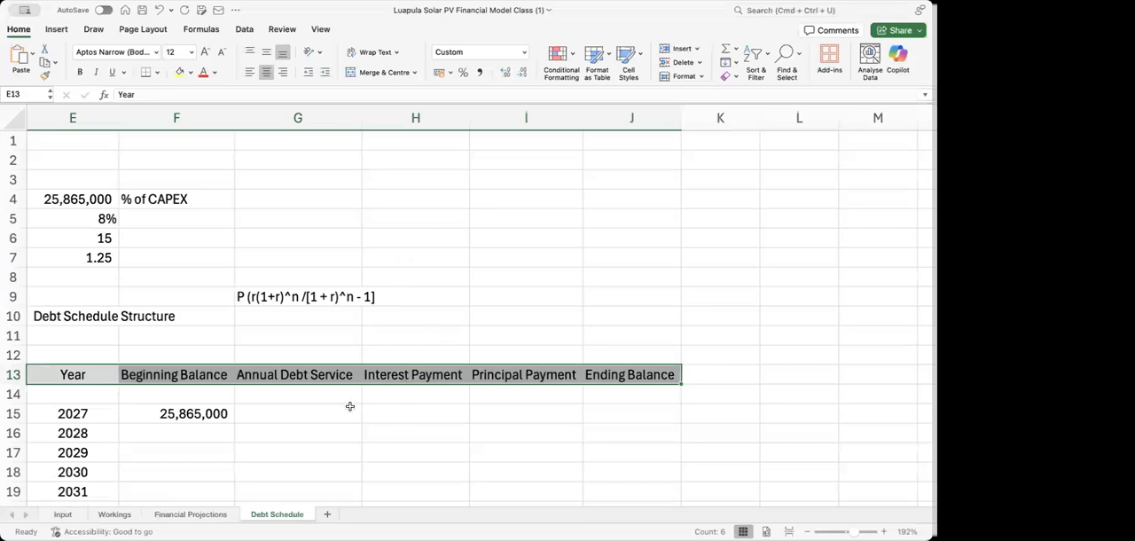
# Hide the gridlines on the Debt Schedule sheet
pyautogui.click(362, 246)
pyautogui.press('Up')
pyautogui.press('Up')
pyautogui.press('Up')
pyautogui.press('Up')
pyautogui.press('Up')
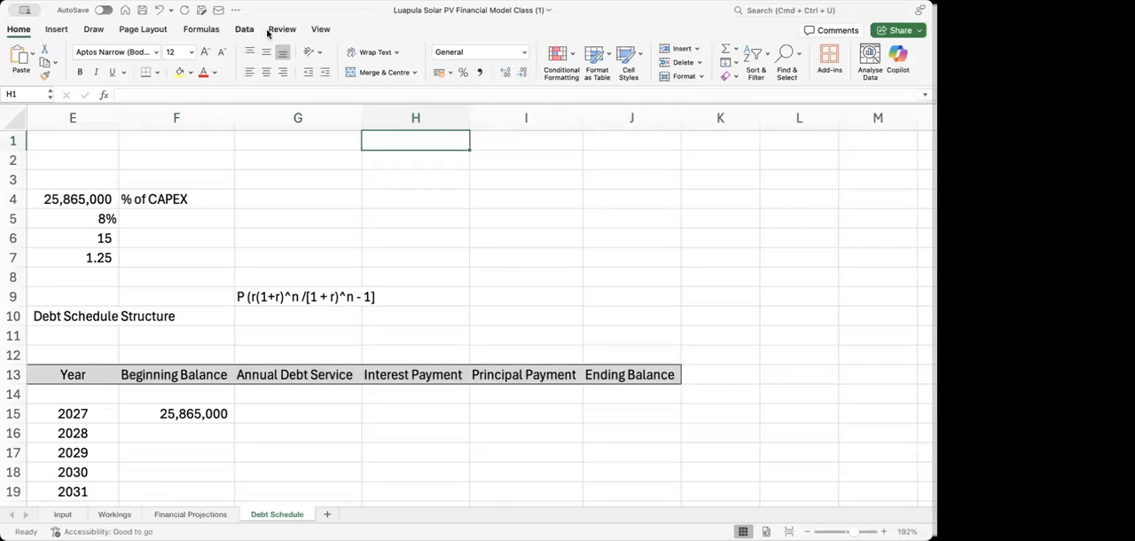
pyautogui.click(322, 30)
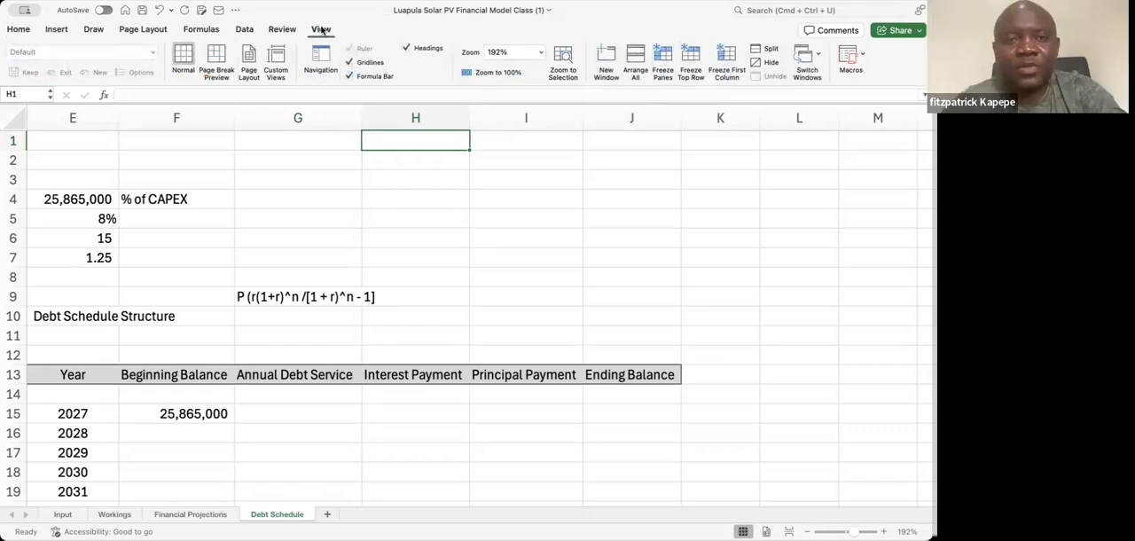
pyautogui.click(348, 63)
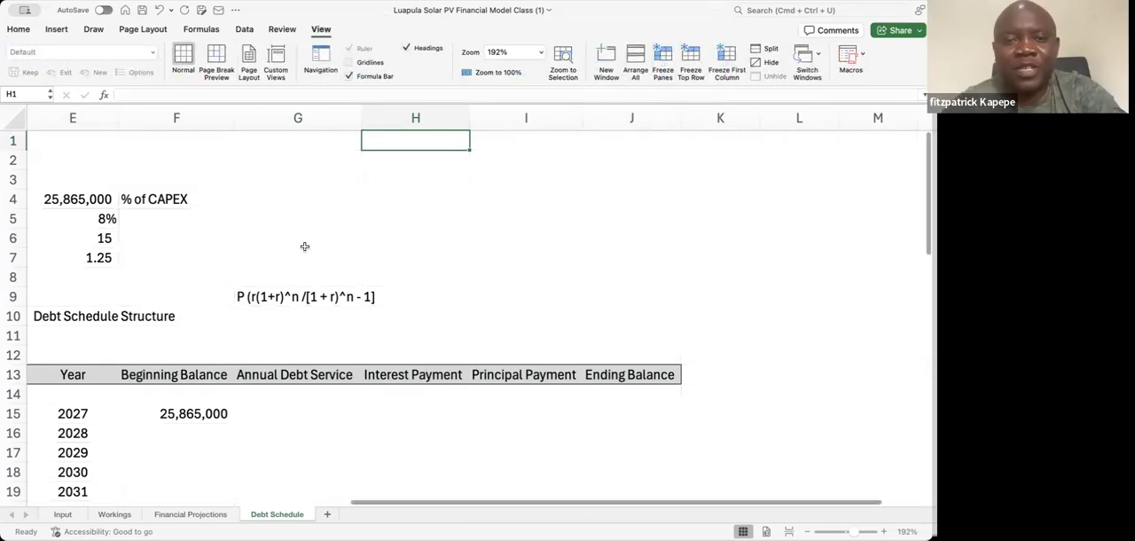
# Look over the schedule table without gridlines, ending at the 2027 Beginning Balance in F15
pyautogui.click(204, 251)
pyautogui.press('Down')
pyautogui.press('Down')
pyautogui.press('Down')
pyautogui.press('Down')
pyautogui.press('Down')
pyautogui.press('Down')
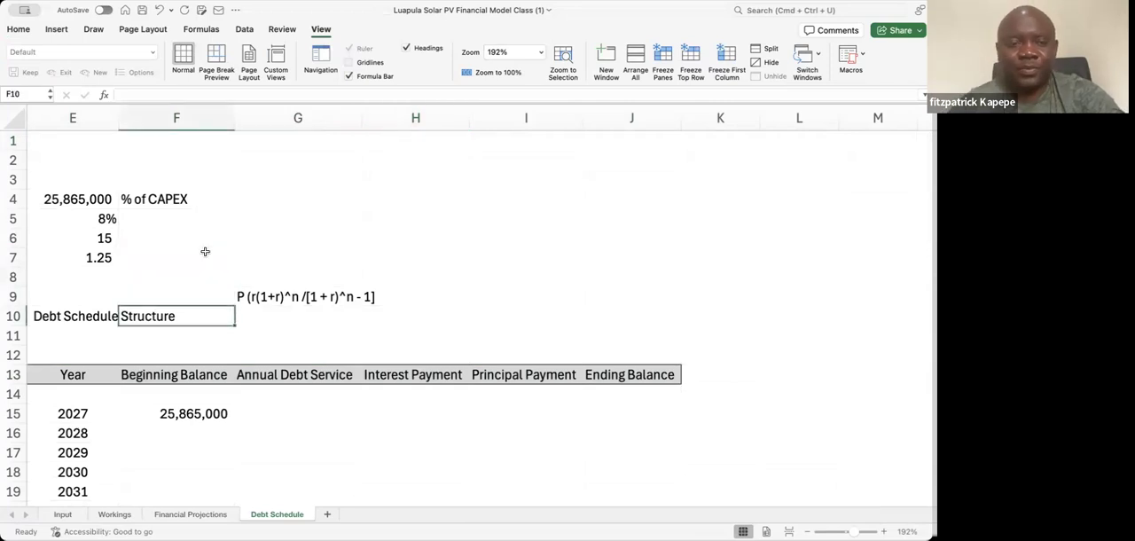
pyautogui.press('Down')
pyautogui.press('Down')
pyautogui.press('Down')
pyautogui.press('Down')
pyautogui.press('Down')
pyautogui.press('Down')
pyautogui.press('Down')
pyautogui.press('Down')
pyautogui.press('Down')
pyautogui.press('Down')
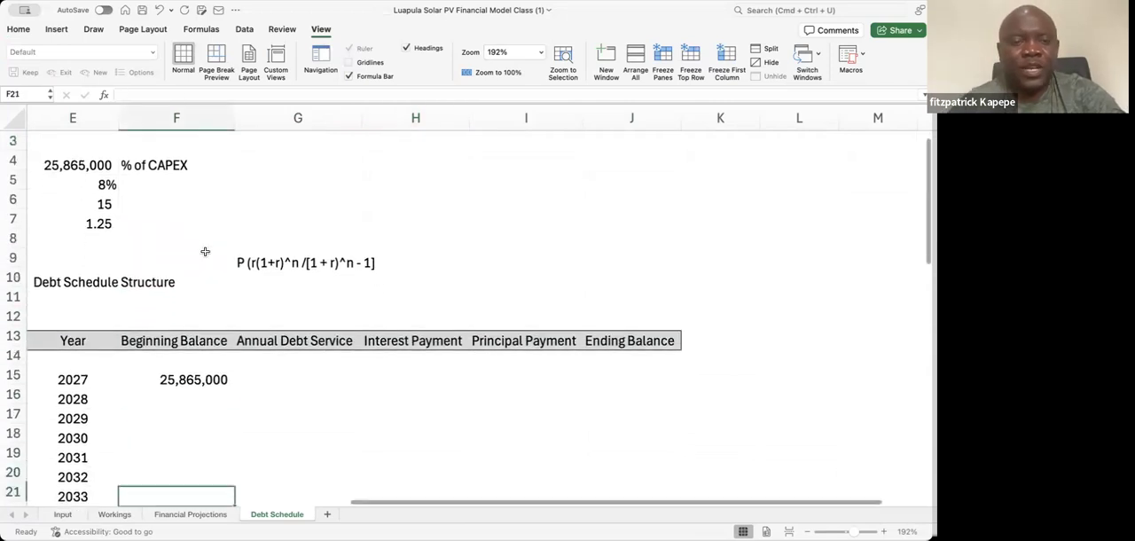
pyautogui.press('Up')
pyautogui.press('Up')
pyautogui.press('Up')
pyautogui.press('Up')
pyautogui.press('Up')
pyautogui.press('Up')
pyautogui.press('Up')
pyautogui.press('Up')
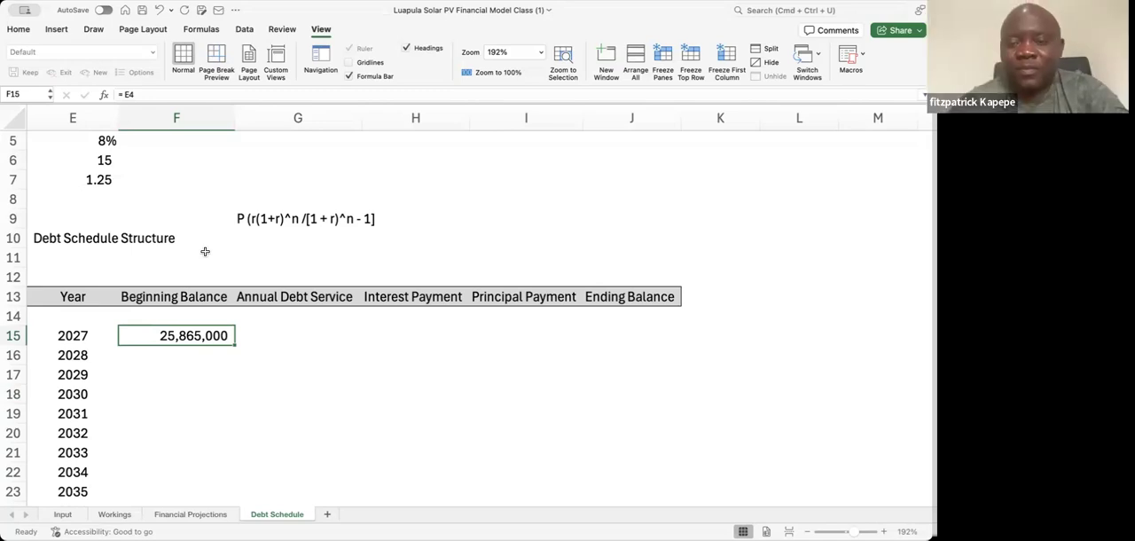
pyautogui.press('Right')
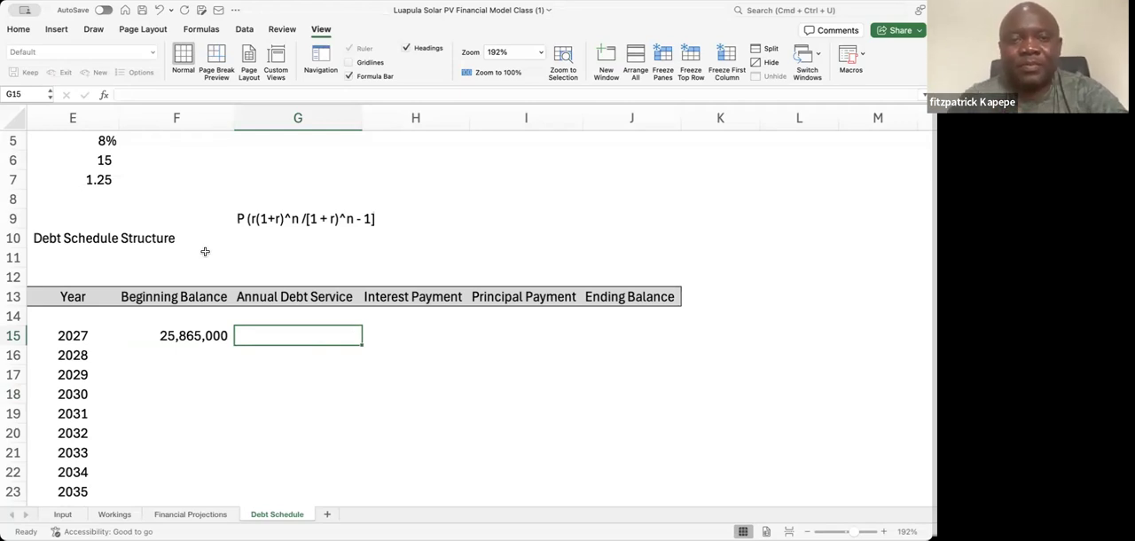
pyautogui.write('=')
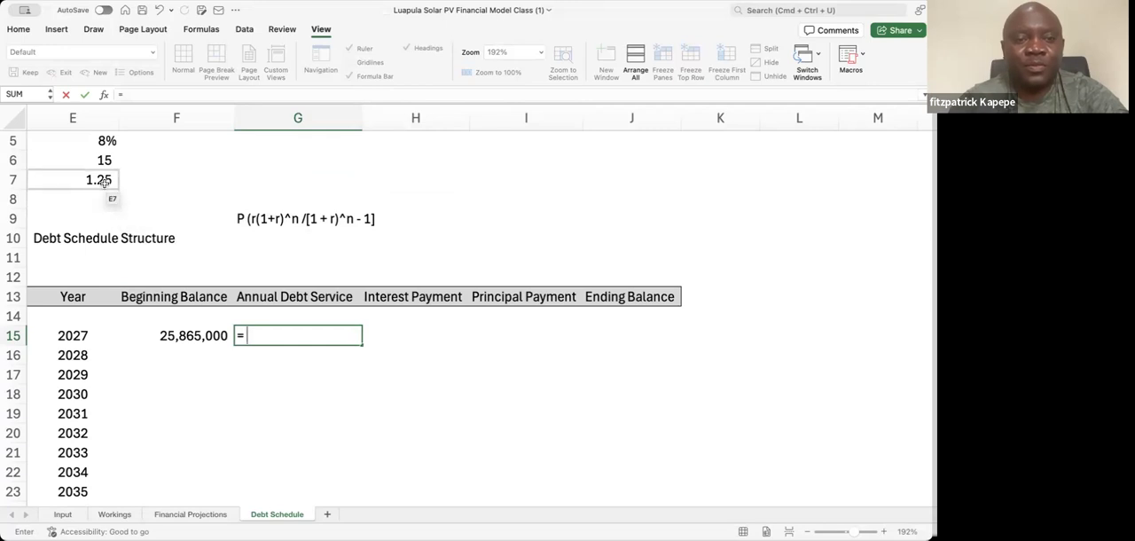
pyautogui.click(104, 181)
pyautogui.press('Up')
pyautogui.press('Up')
pyautogui.press('Up')
pyautogui.press('Up')
pyautogui.press('Up')
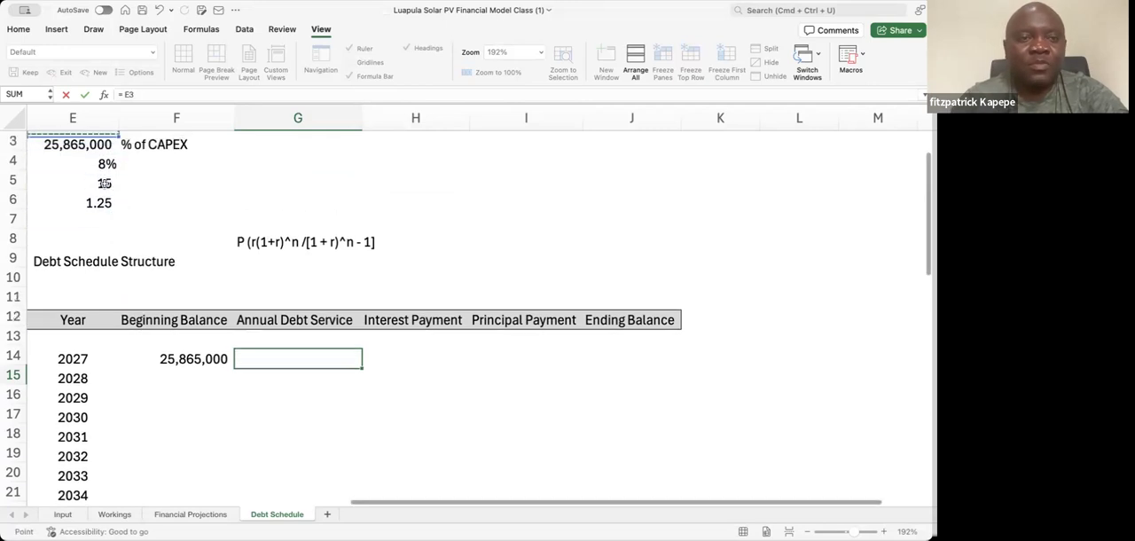
pyautogui.click(104, 181)
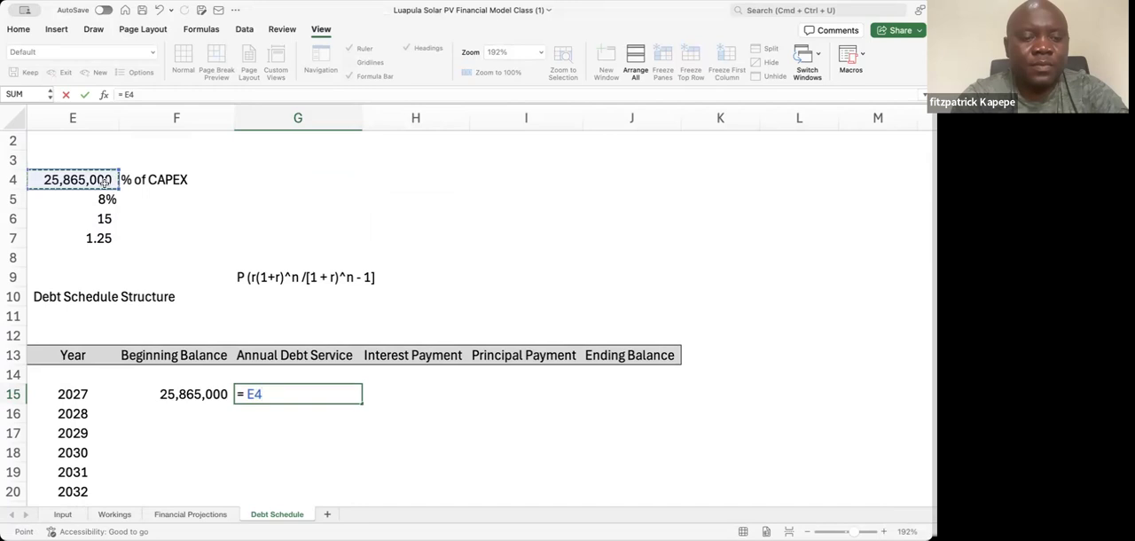
pyautogui.press('F4')
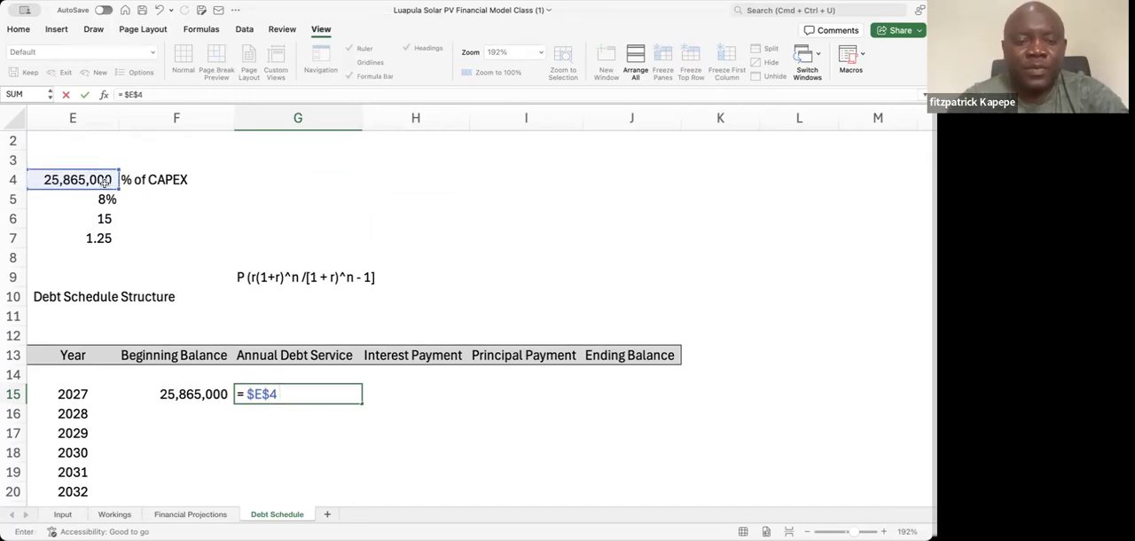
pyautogui.write('* ')
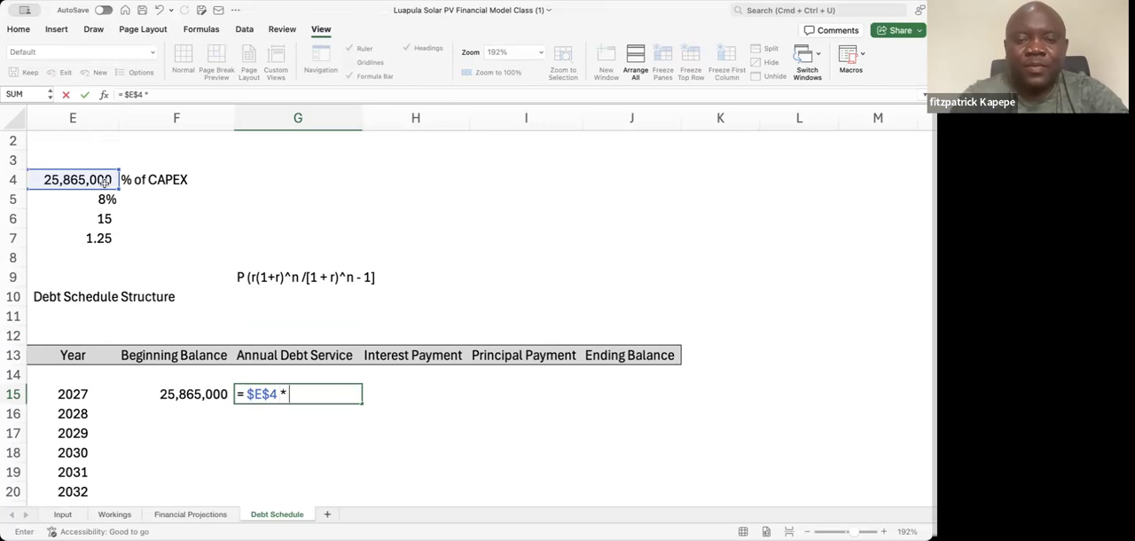
pyautogui.write('(')
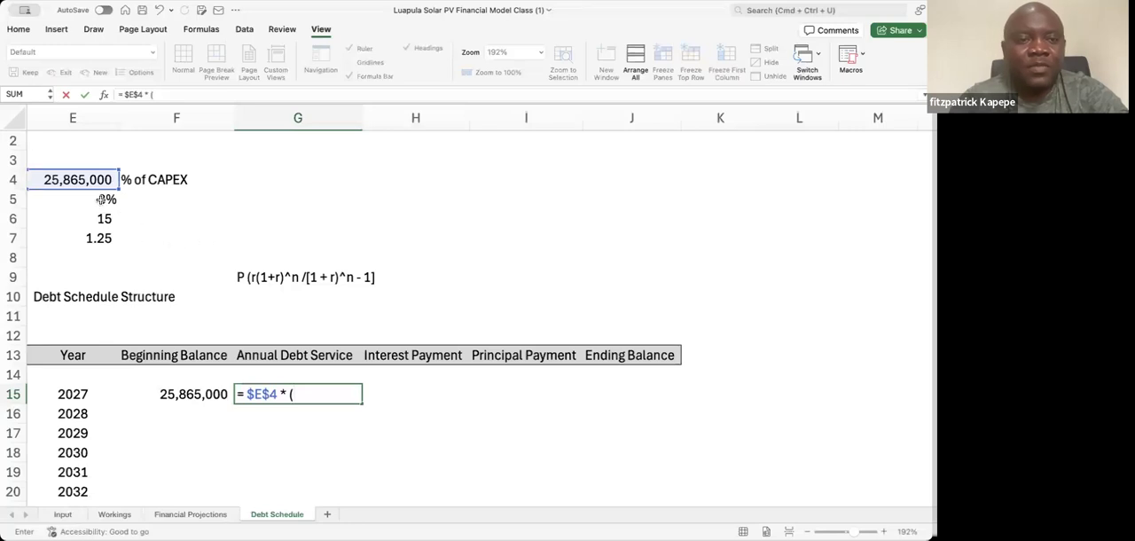
pyautogui.click(101, 200)
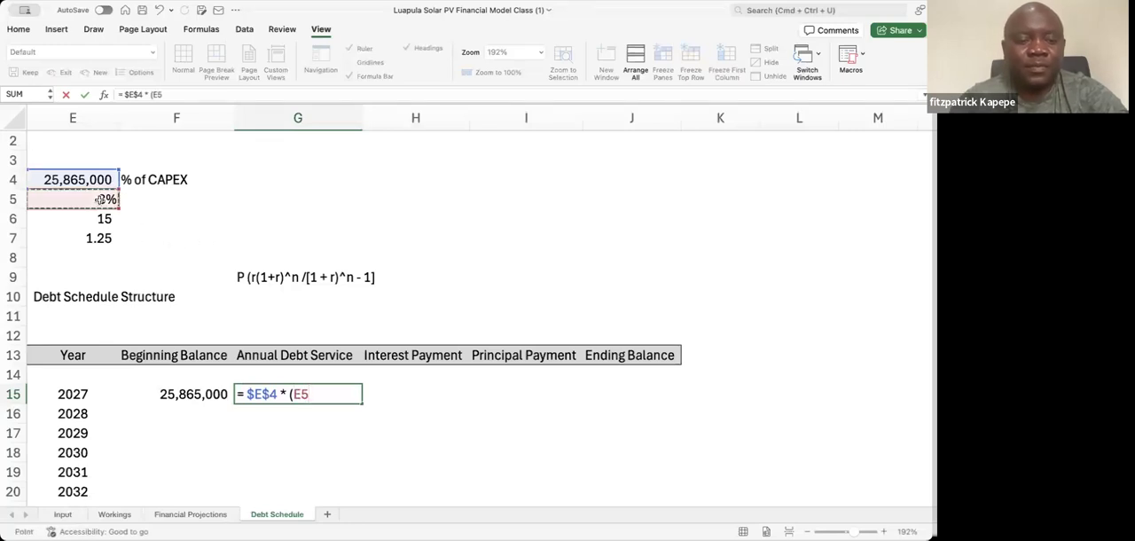
pyautogui.press('F4')
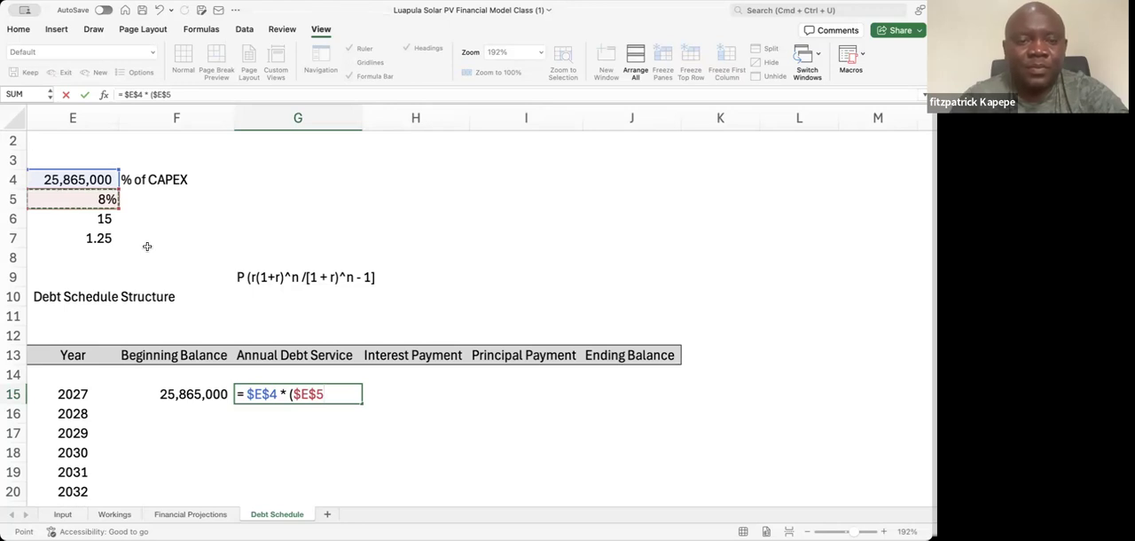
pyautogui.write('*')
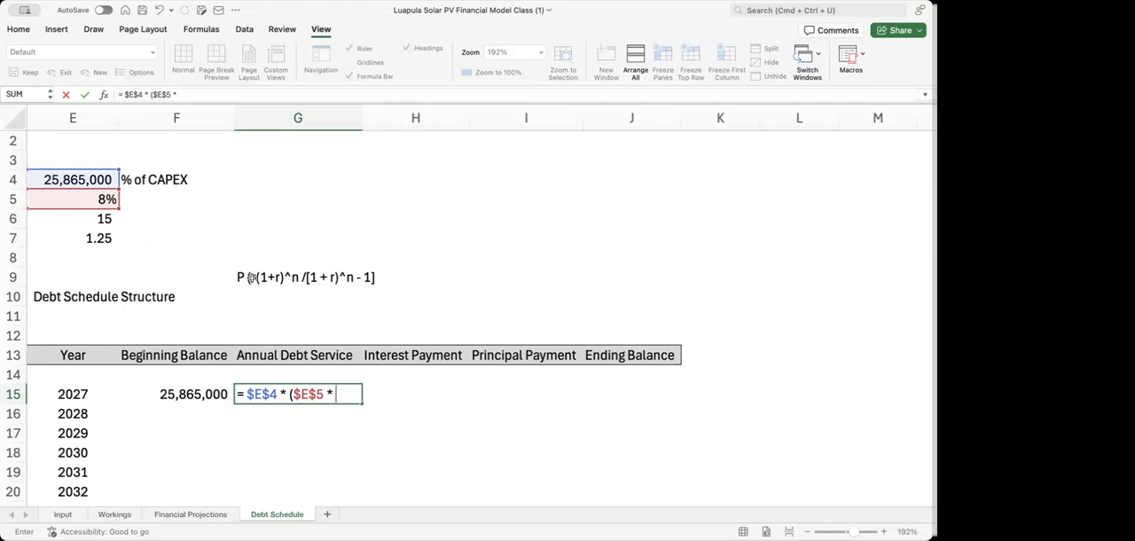
pyautogui.click(251, 278)
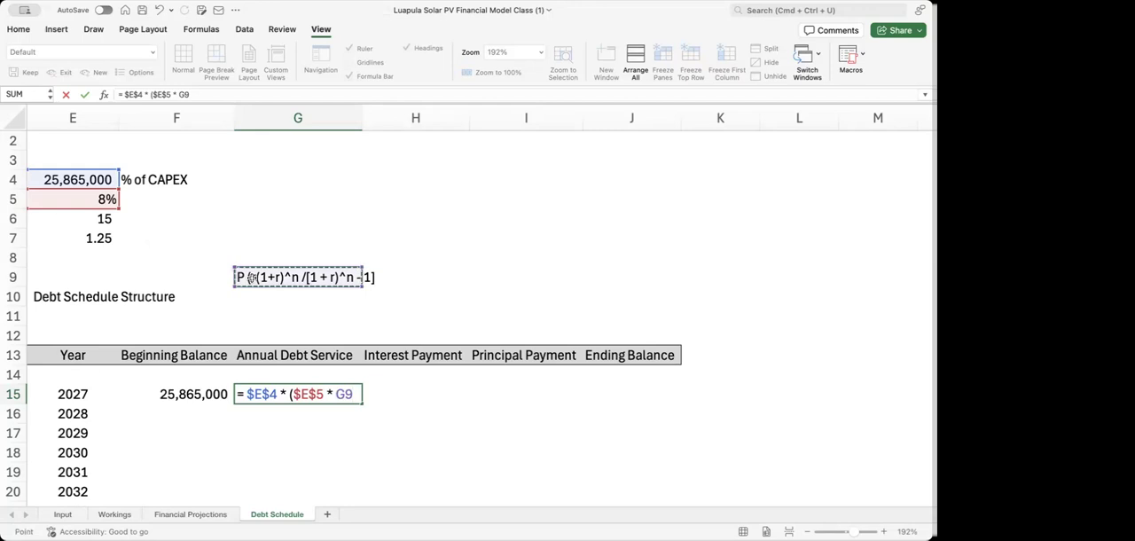
pyautogui.press('Escape')
# Add the missing parentheses to the annuity formula note in G9 so it reads P ((r(1+r)^n /[1 + r)^n - 1]))
pyautogui.click(251, 278)
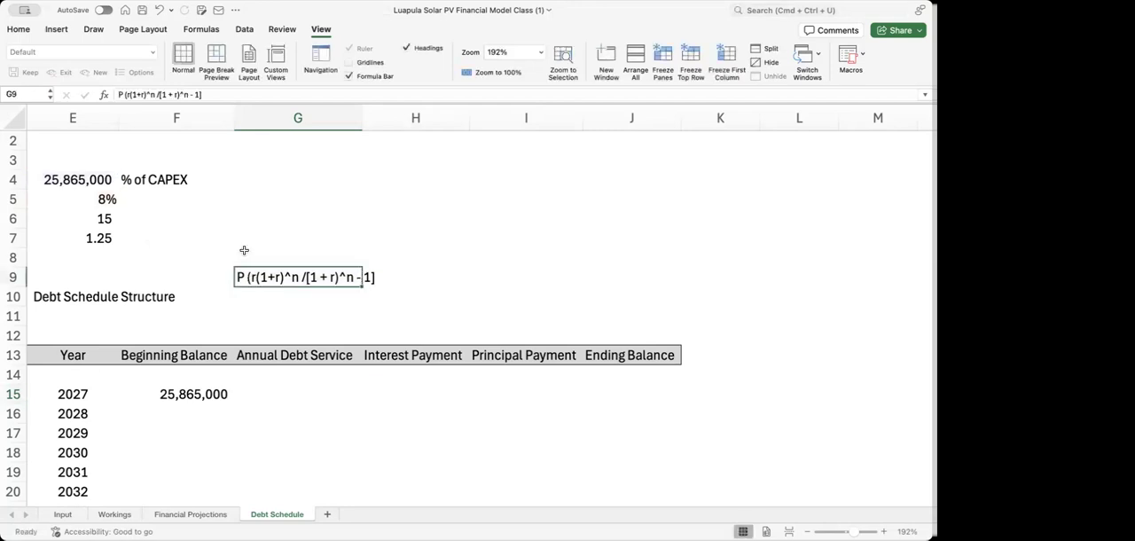
pyautogui.click(124, 96)
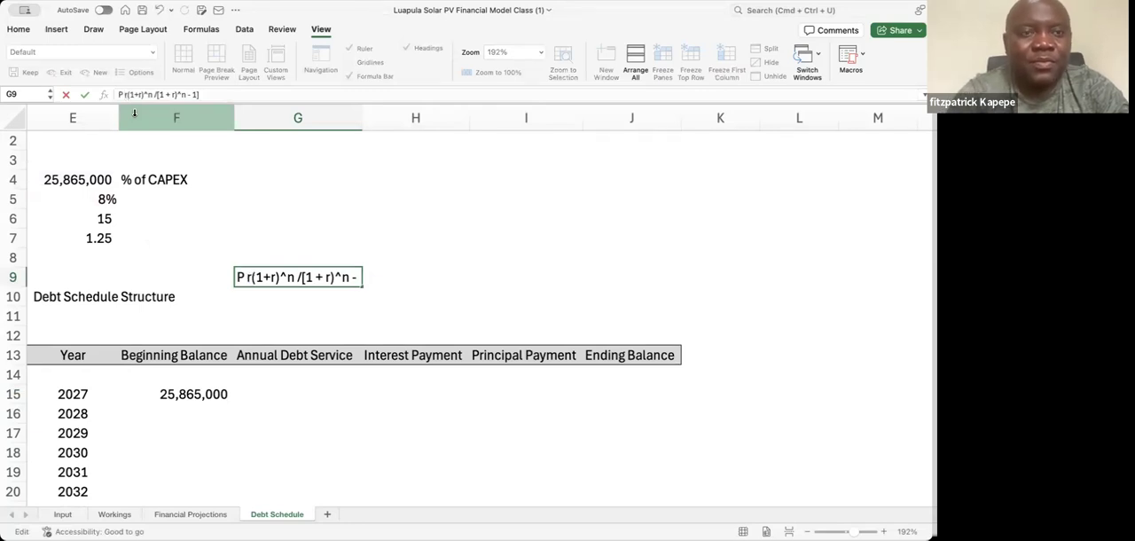
pyautogui.write('((')
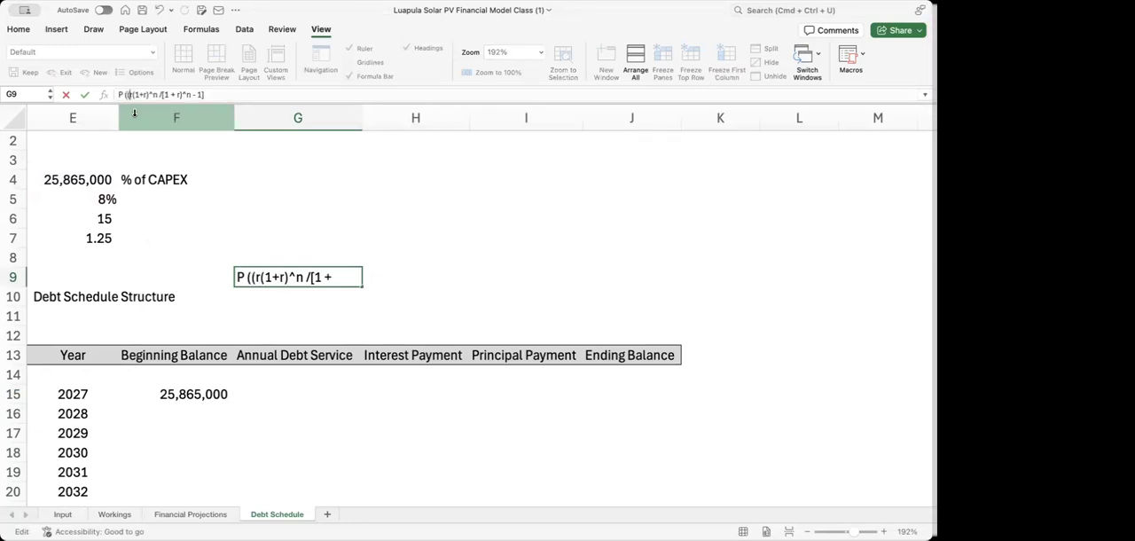
pyautogui.click(210, 93)
pyautogui.write('))')
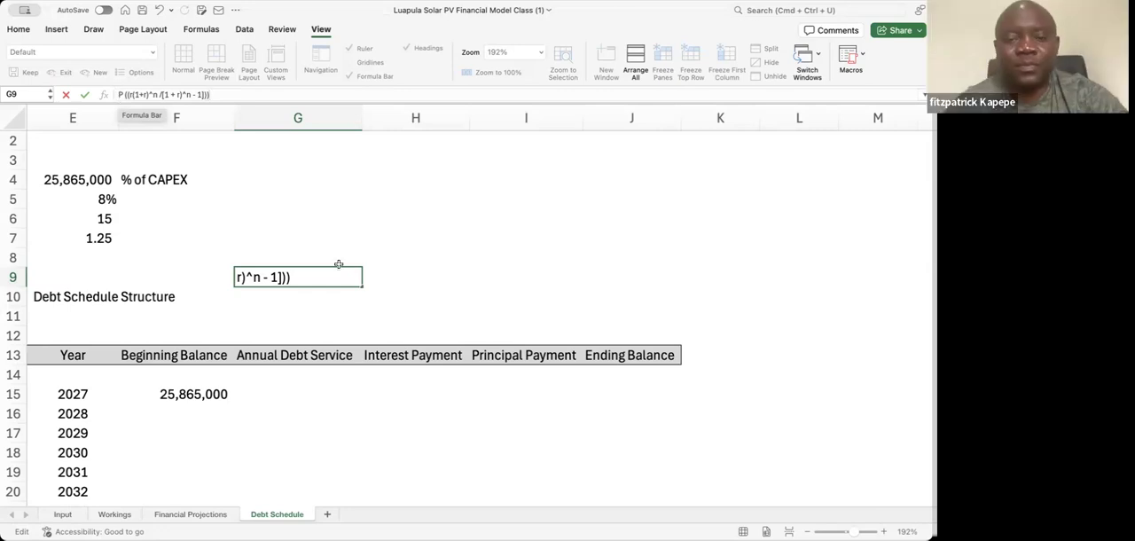
pyautogui.press('Return')
# Begin the 2027 Annual Debt Service formula in G15 with the loan amount and two opening parentheses: = E4 * ((
pyautogui.press('Down')
pyautogui.press('Down')
pyautogui.press('Down')
pyautogui.press('Down')
pyautogui.press('Down')
pyautogui.press('Down')
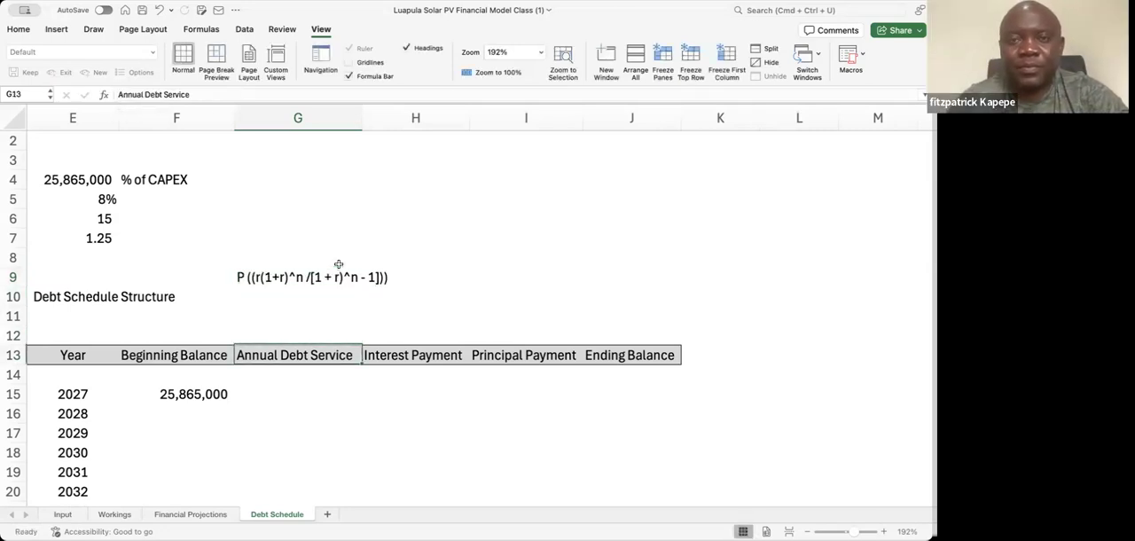
pyautogui.press('Up')
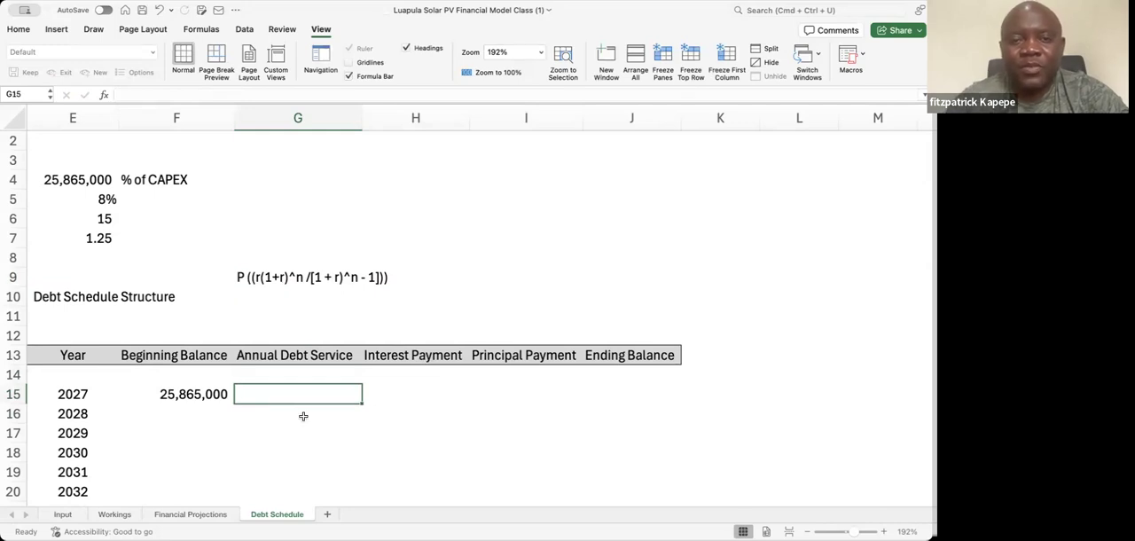
pyautogui.write('=')
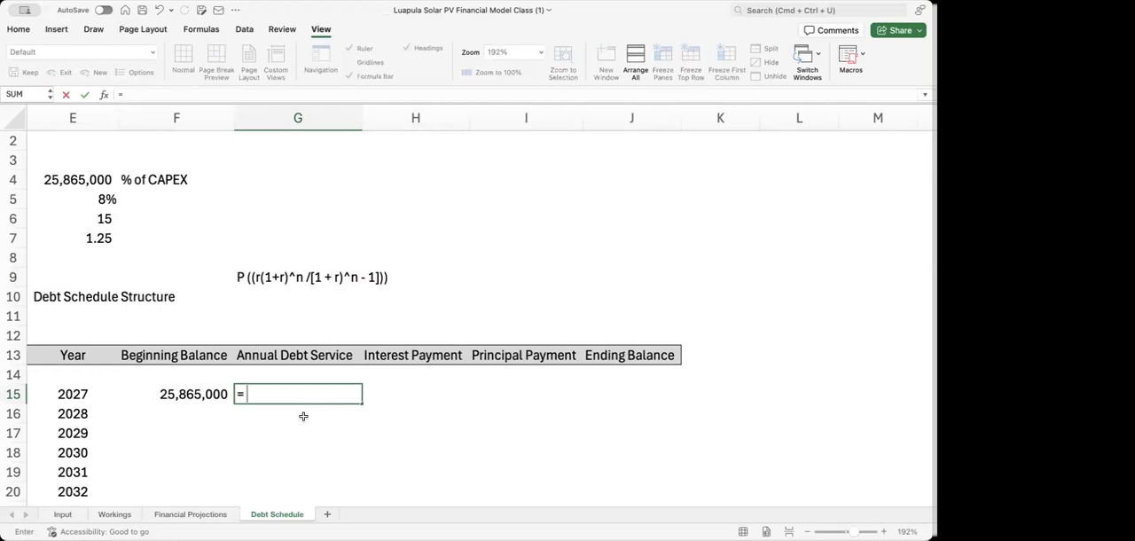
pyautogui.click(76, 180)
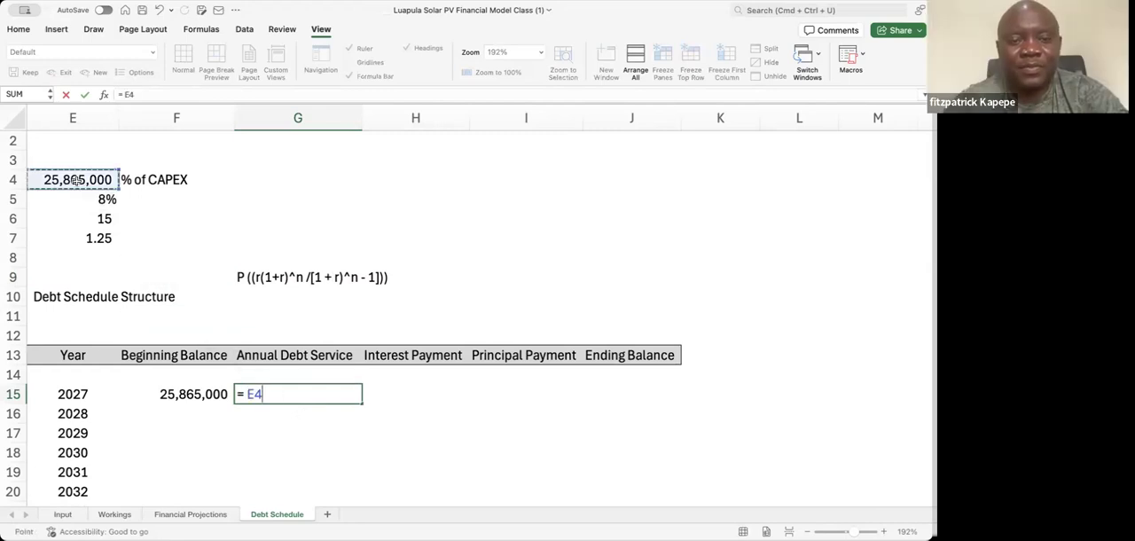
pyautogui.write('* ((')
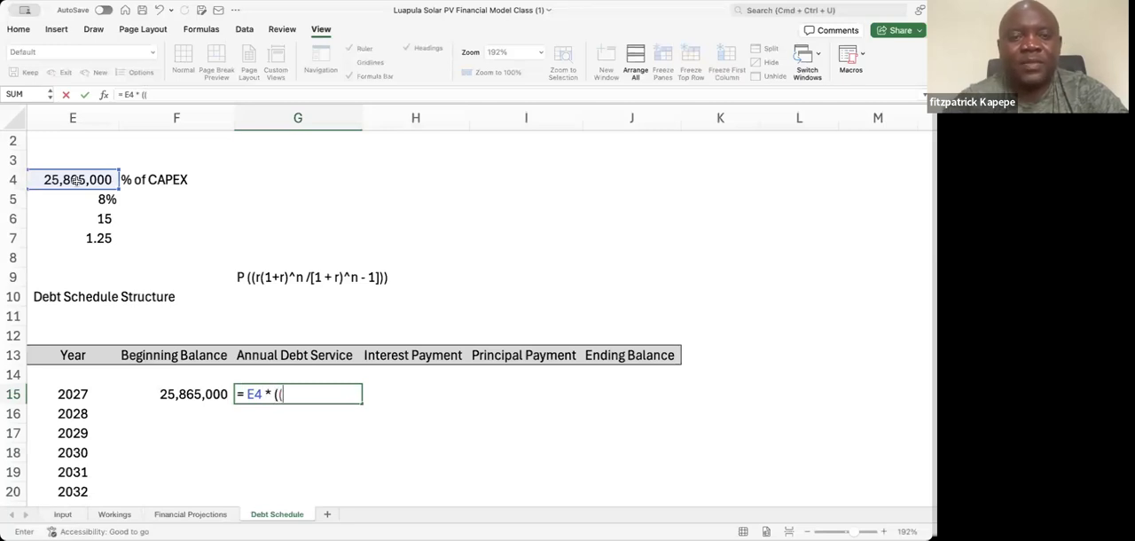
# Continue the G15 formula with the numerator E5 *(1 + E5)^E6), using the interest rate and loan term cells
pyautogui.click(94, 200)
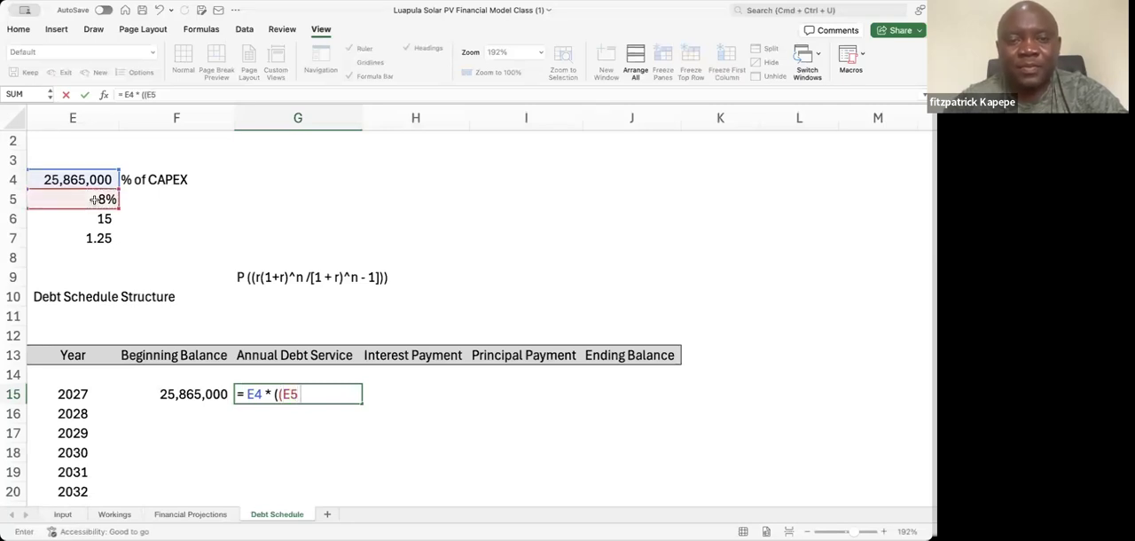
pyautogui.write('*(')
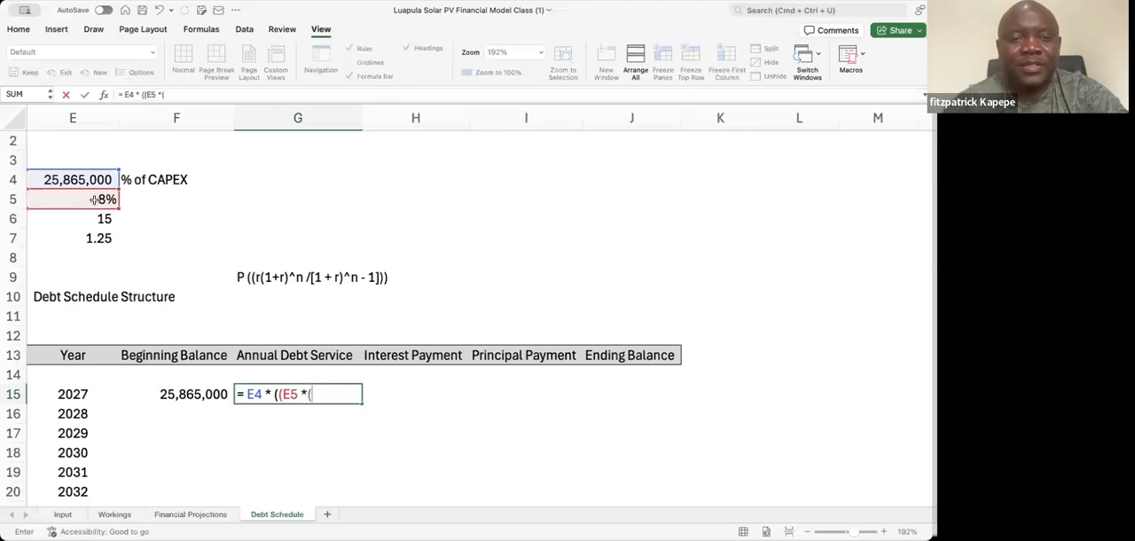
pyautogui.write('1 +')
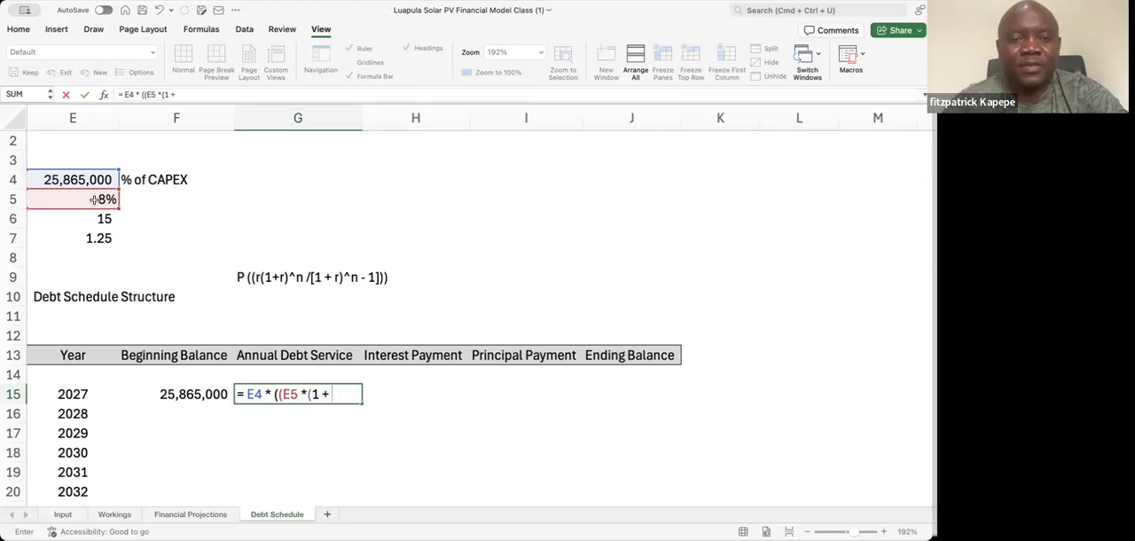
pyautogui.click(94, 200)
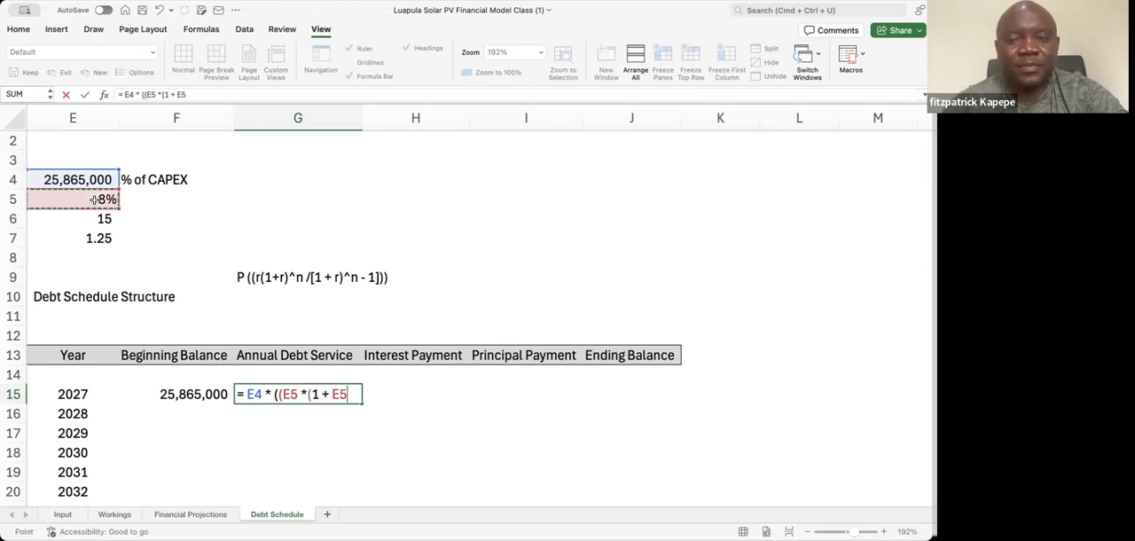
pyautogui.write(')')
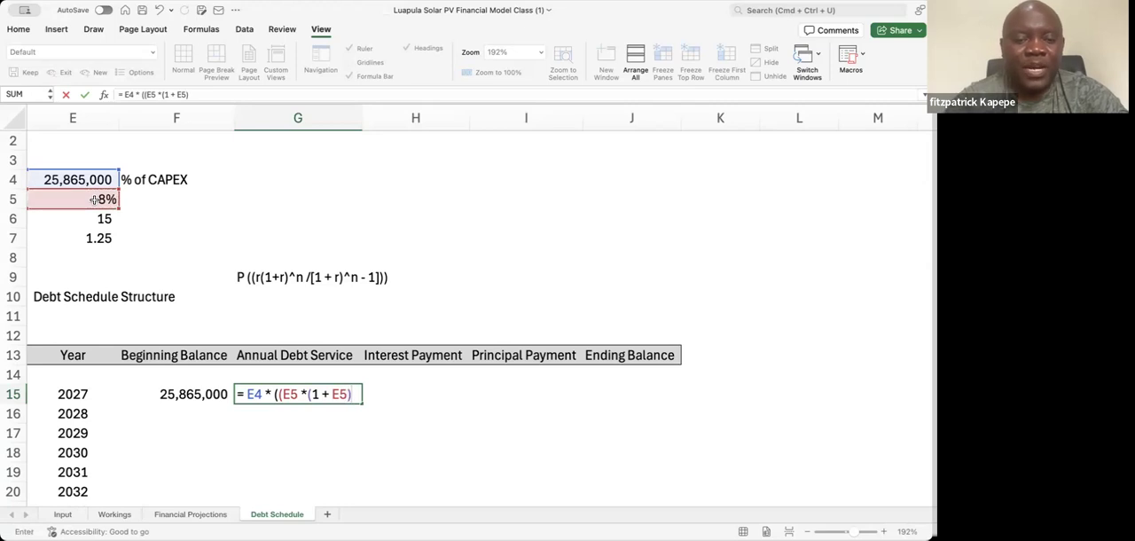
pyautogui.write('^')
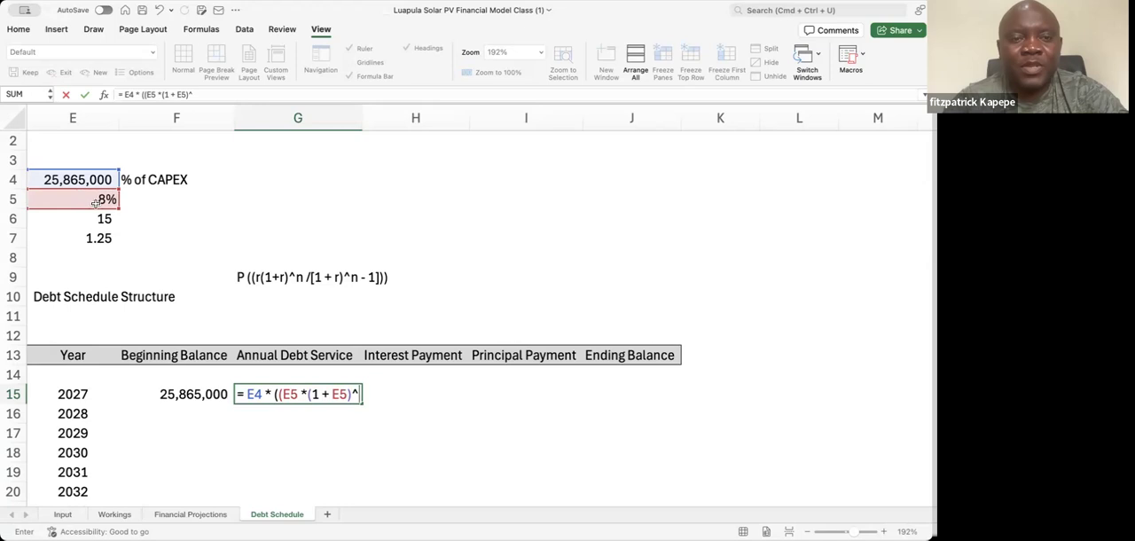
pyautogui.click(104, 218)
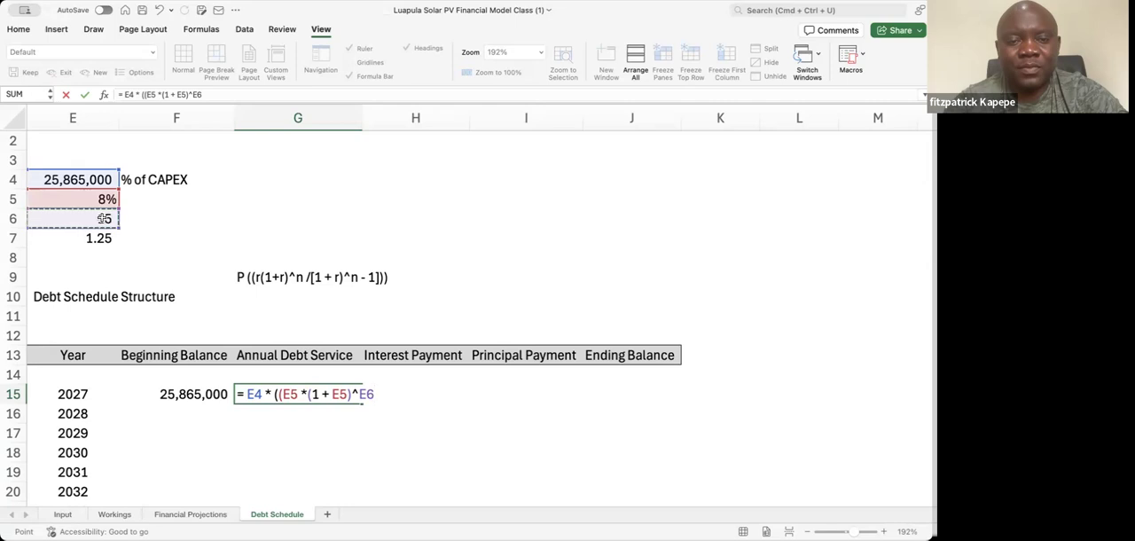
pyautogui.write(')')
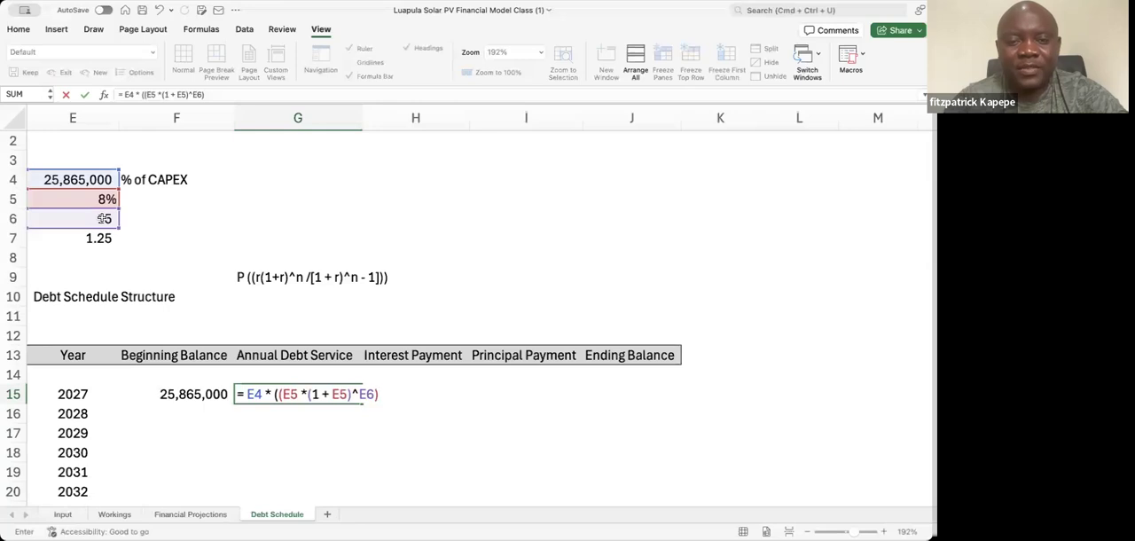
pyautogui.write(' /')
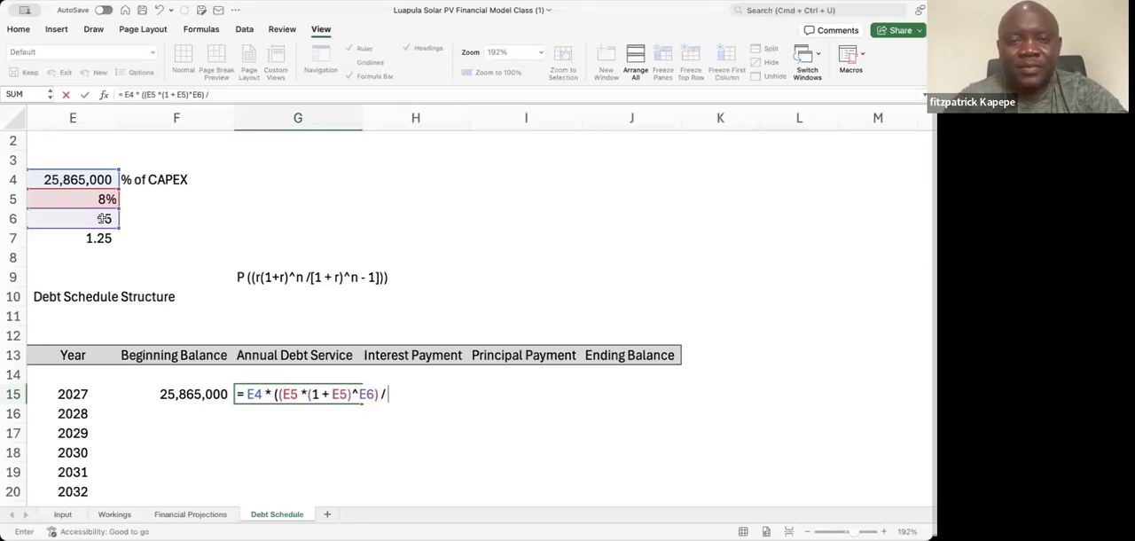
pyautogui.write(' (1')
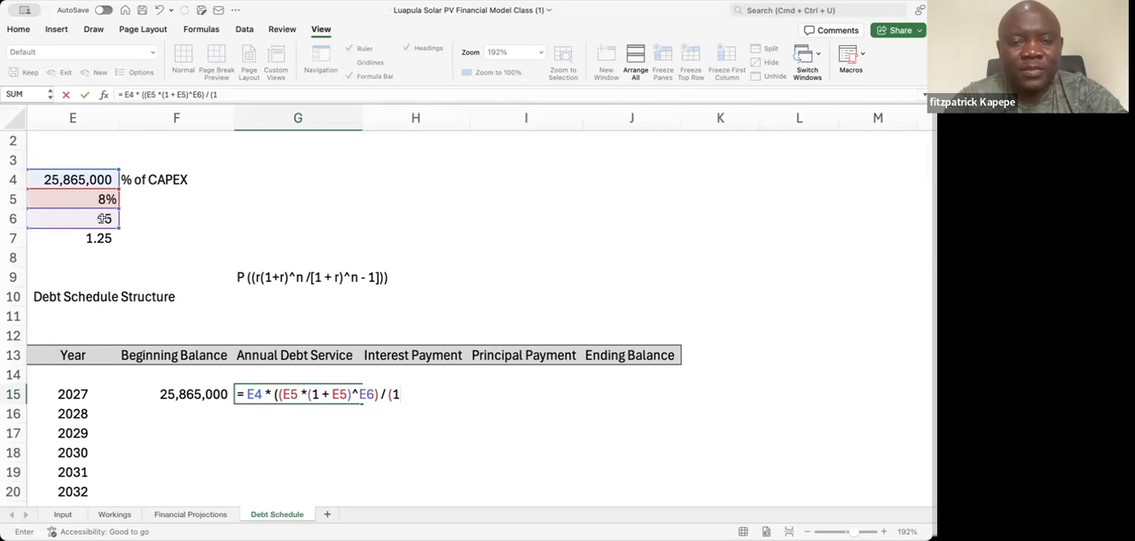
# Add the denominator / (1 + E5)^E6) to the 2027 Annual Debt Service formula in G15, using the interest rate and loan term cells
pyautogui.write('+')
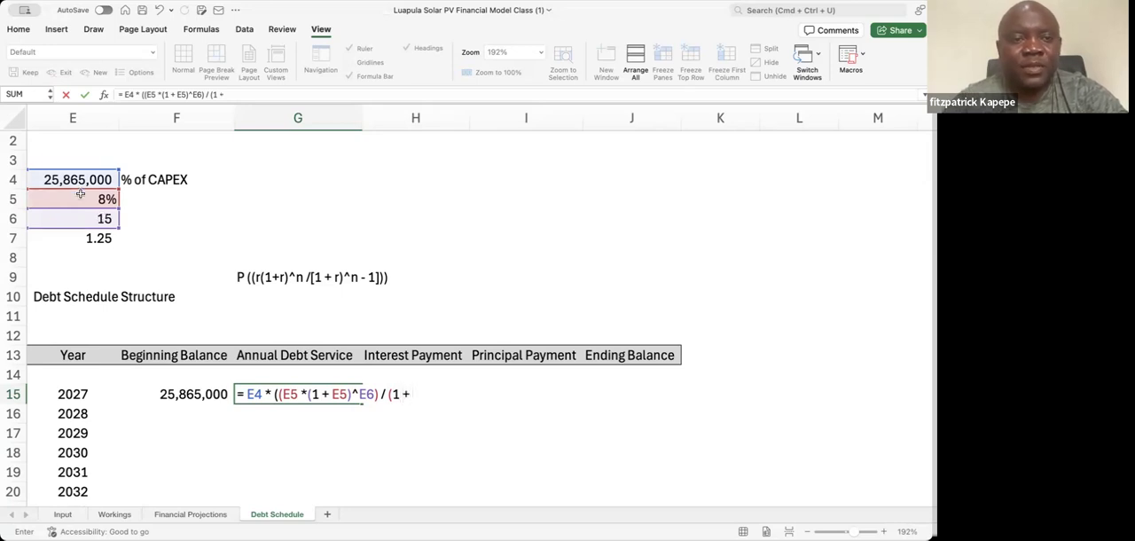
pyautogui.click(80, 196)
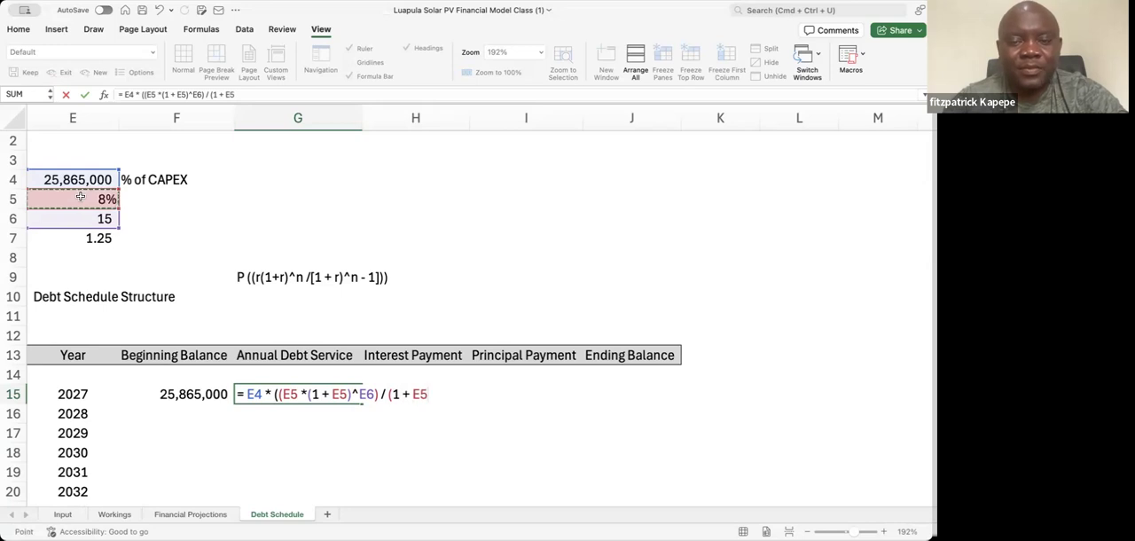
pyautogui.write(')^')
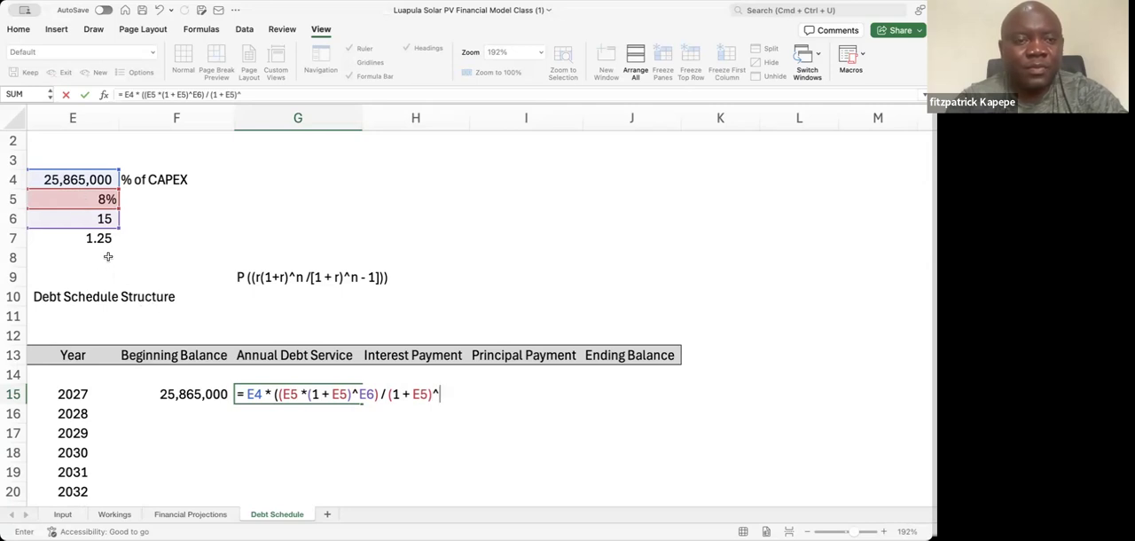
pyautogui.click(101, 219)
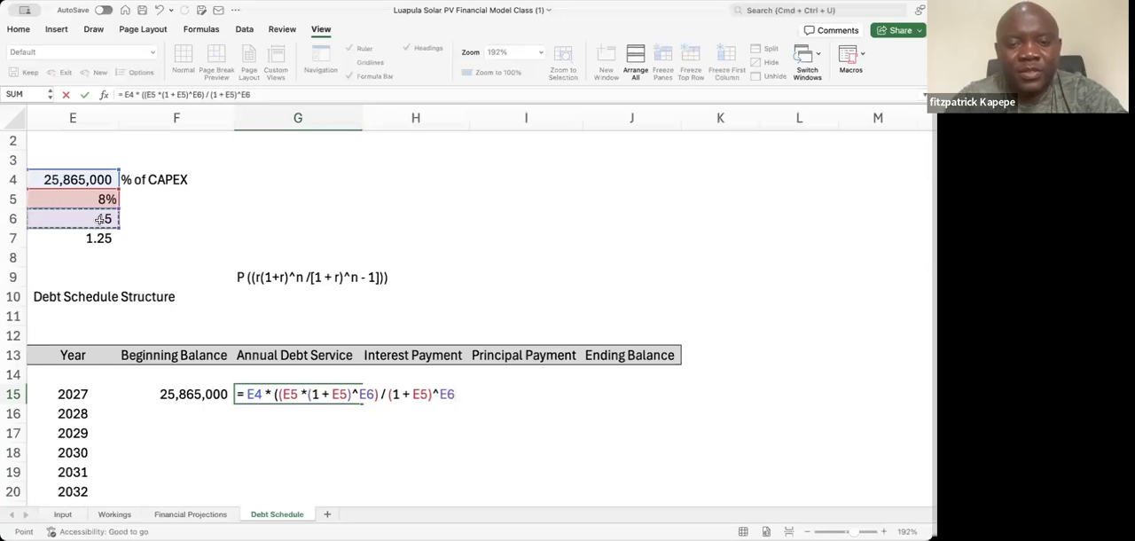
pyautogui.write(')')
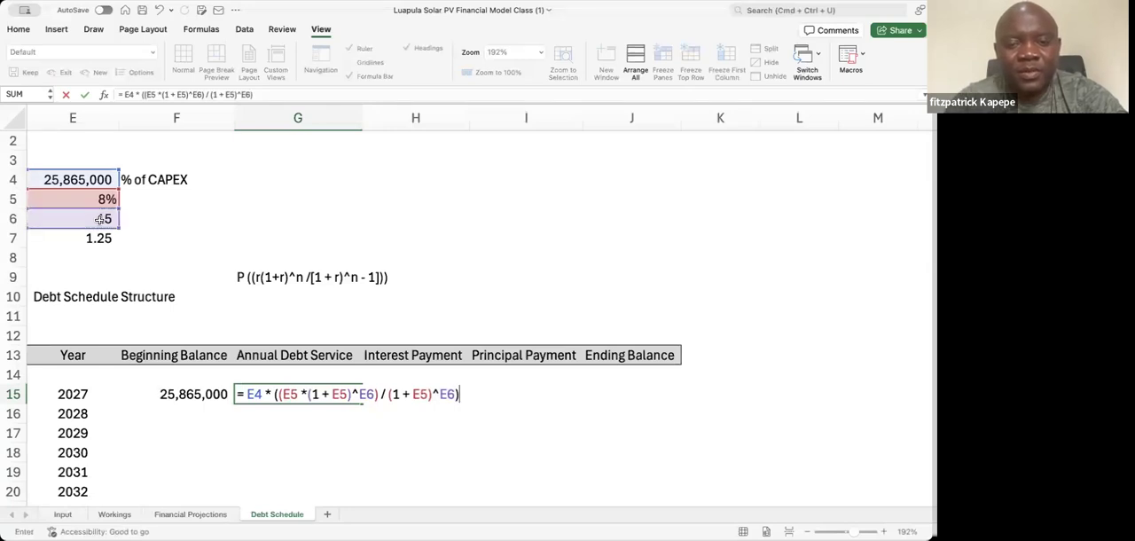
# Complete the G15 formula by opening another parenthesis before the denominator and appending - 1 at the end
pyautogui.click(388, 396)
pyautogui.write('(')
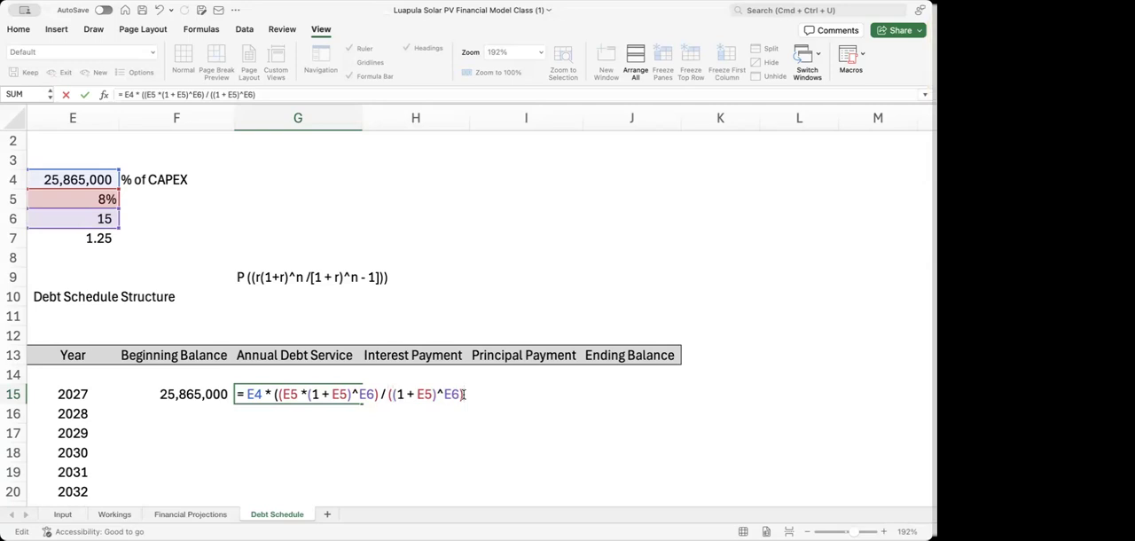
pyautogui.write('- 1')
pyautogui.press('Return')
pyautogui.press('Up')
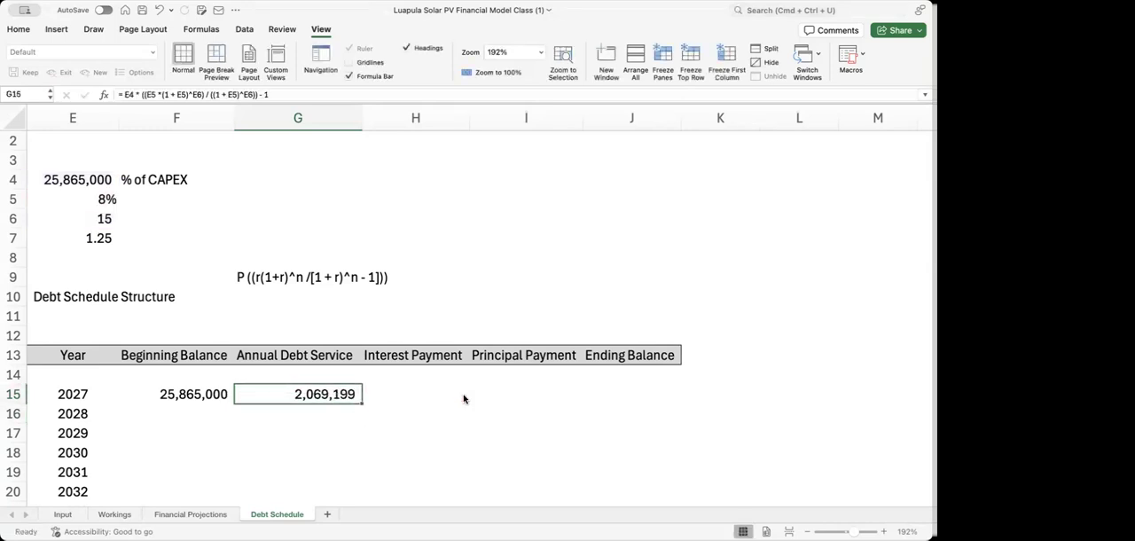
# Check the cell references and parentheses of the 2027 Annual Debt Service formula in G15
pyautogui.doubleClick(315, 391)
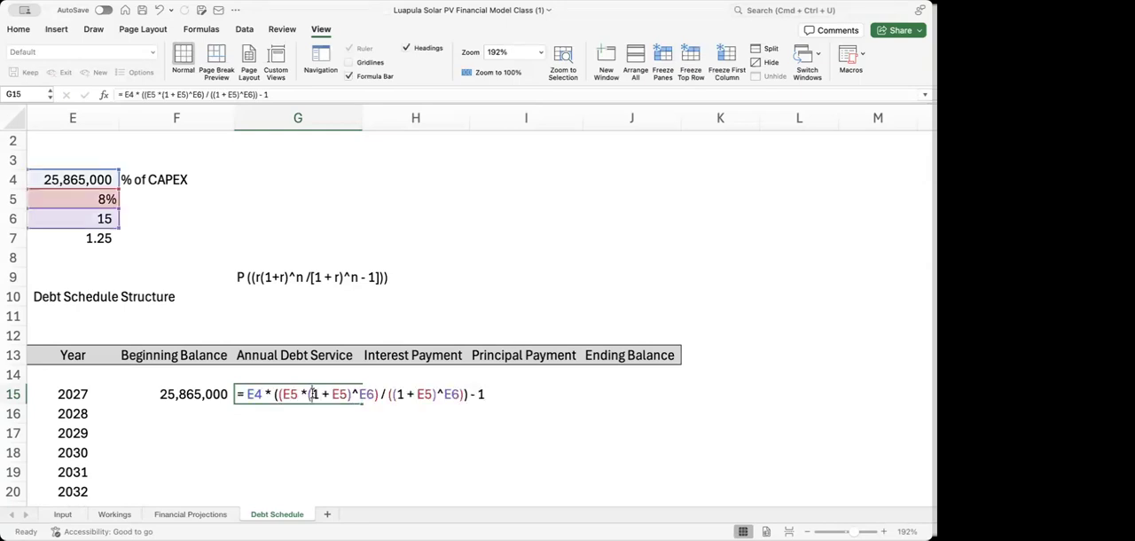
pyautogui.press('Return')
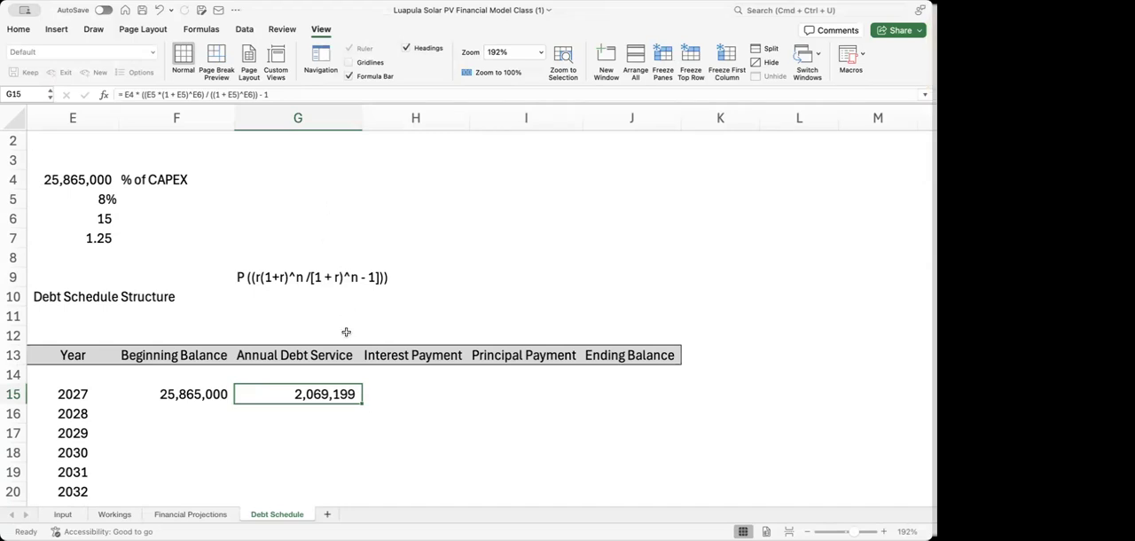
pyautogui.doubleClick(332, 393)
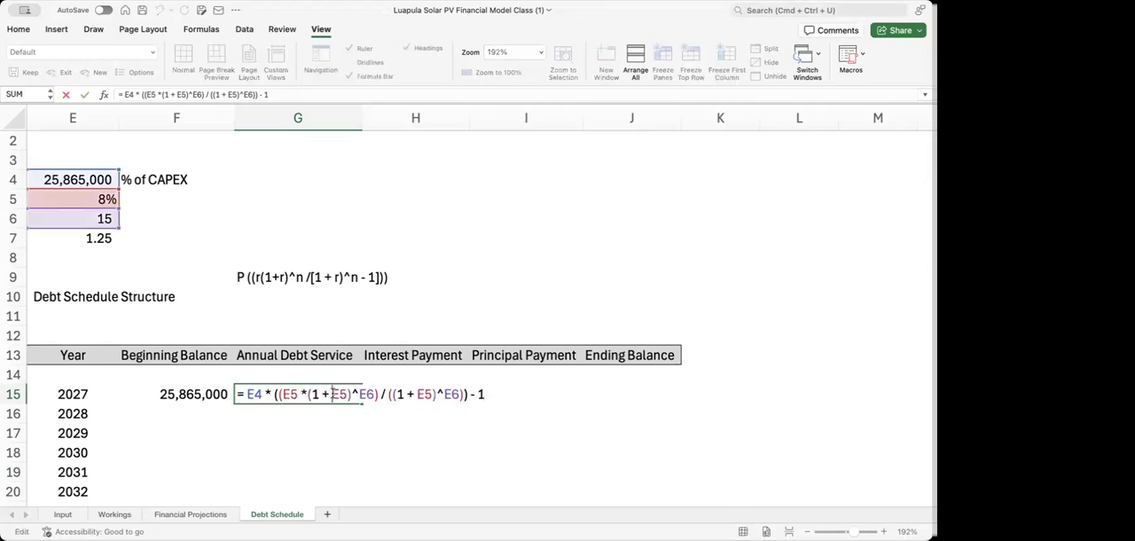
pyautogui.press('Return')
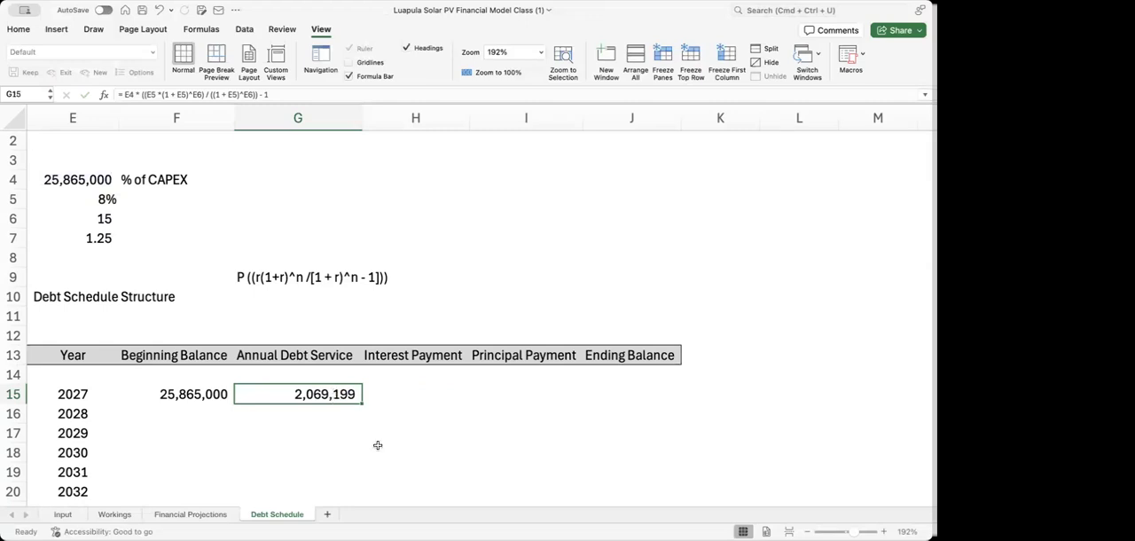
pyautogui.press('Down')
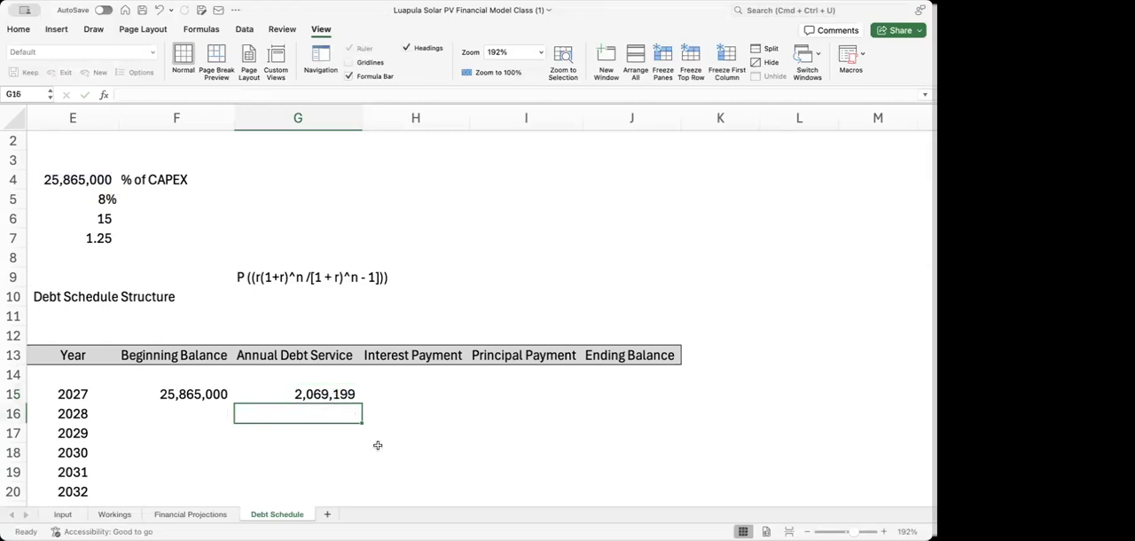
pyautogui.press('Up')
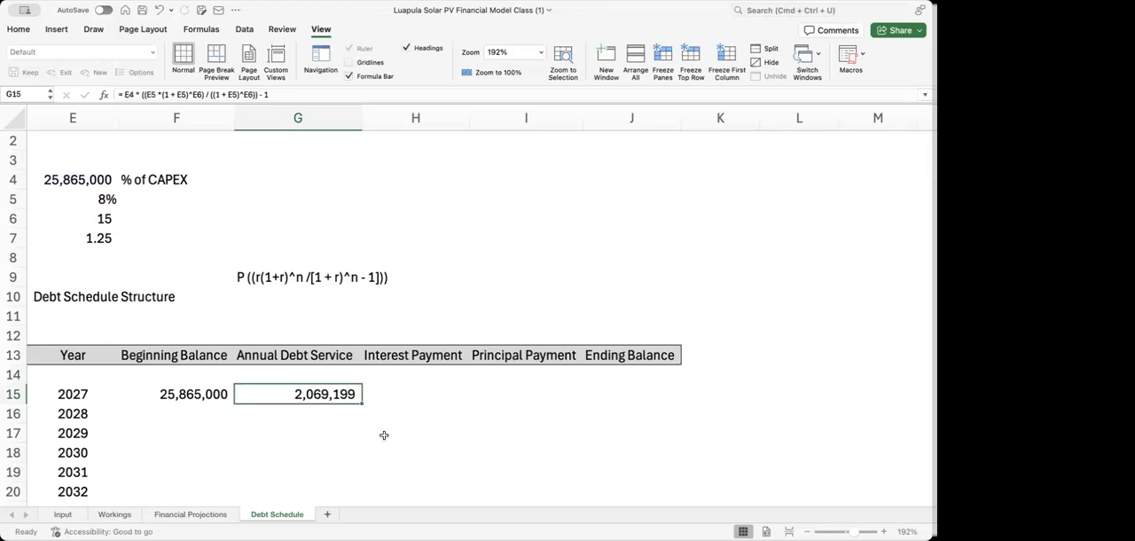
# Try to insert an extra opening parenthesis before the denominator in the G9 formula note, and check its numerator and denominator
pyautogui.click(273, 279)
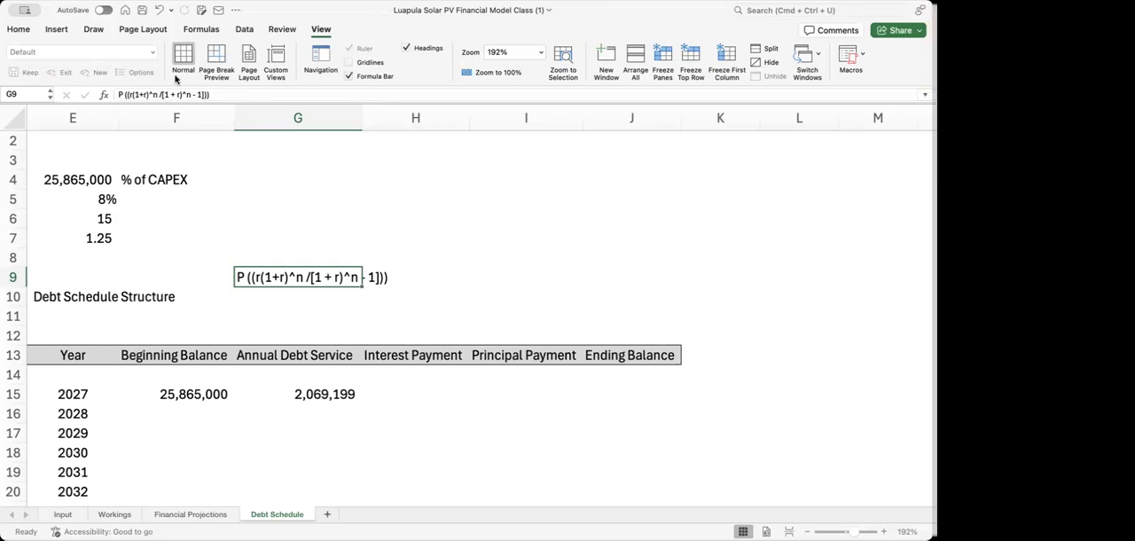
pyautogui.click(160, 94)
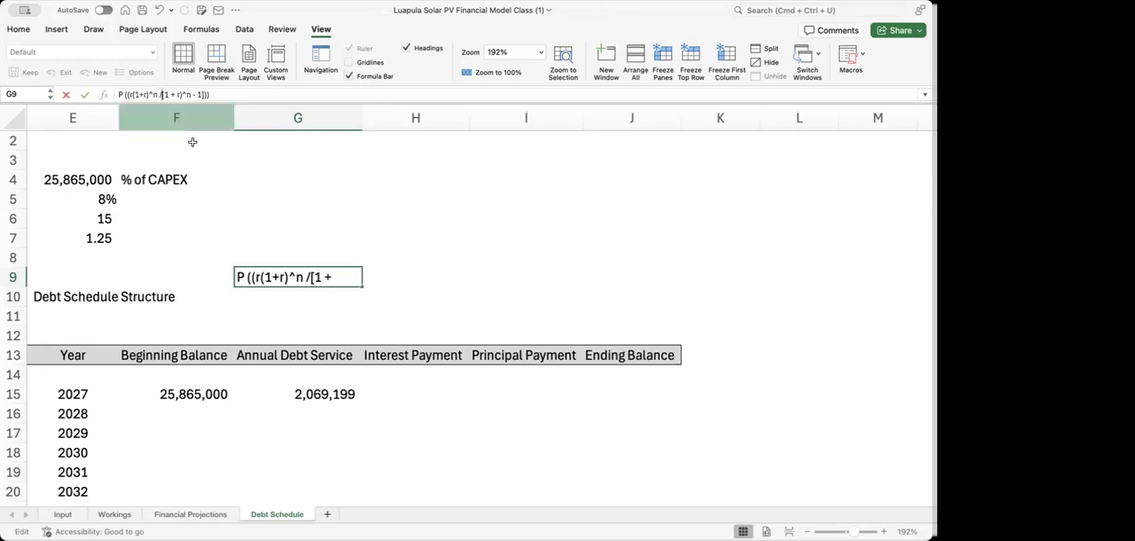
pyautogui.write('(')
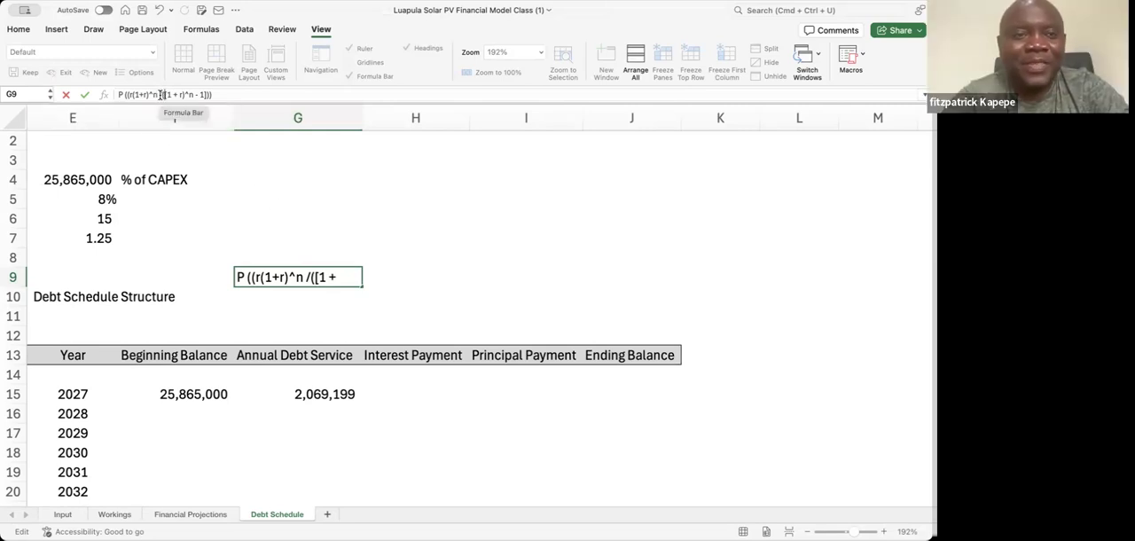
pyautogui.moveTo(160, 95); pyautogui.dragTo(129, 95)
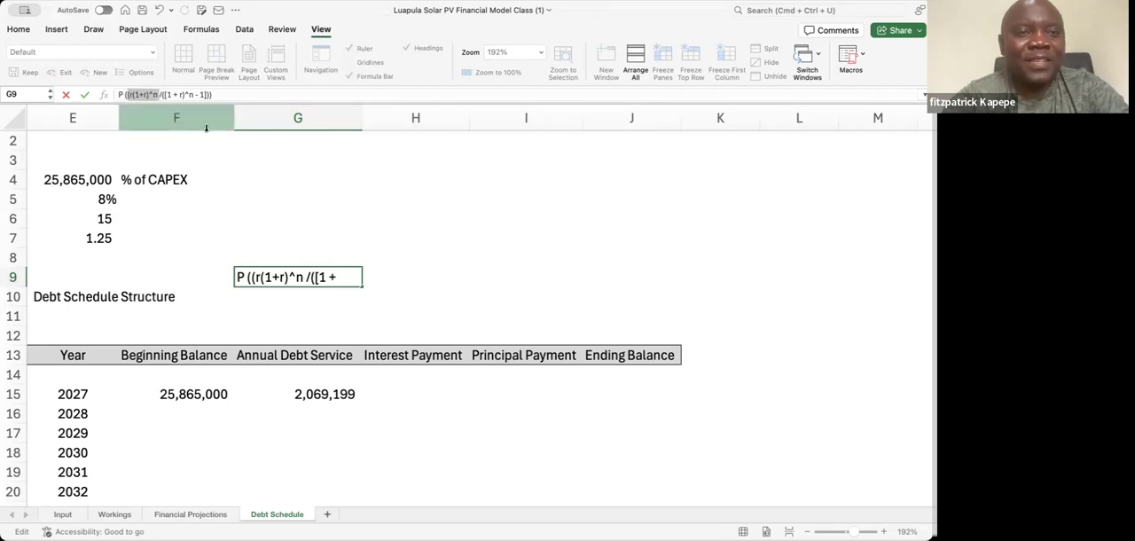
pyautogui.moveTo(207, 94); pyautogui.dragTo(168, 93)
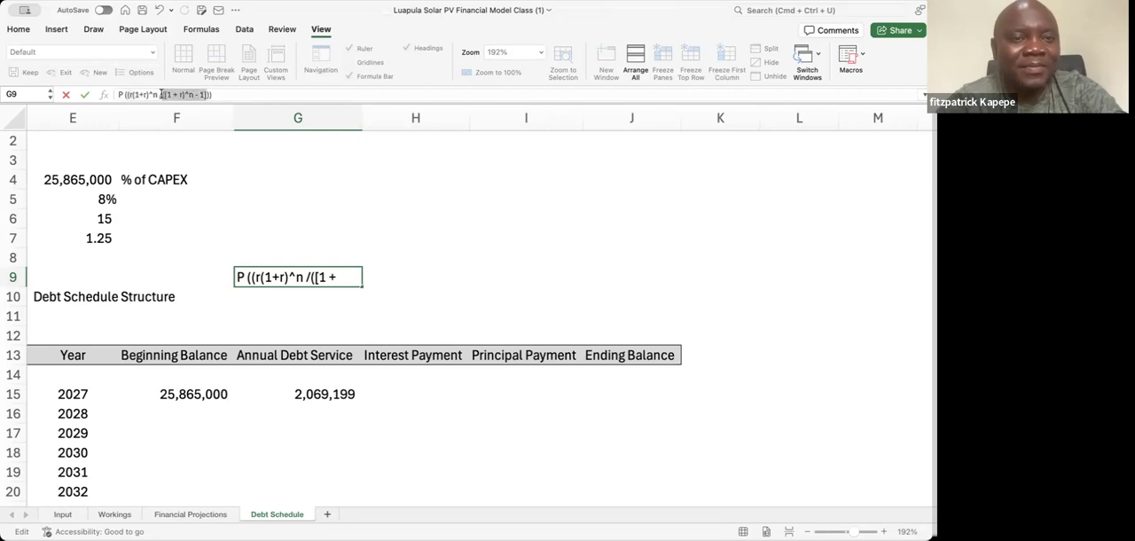
pyautogui.click(120, 94)
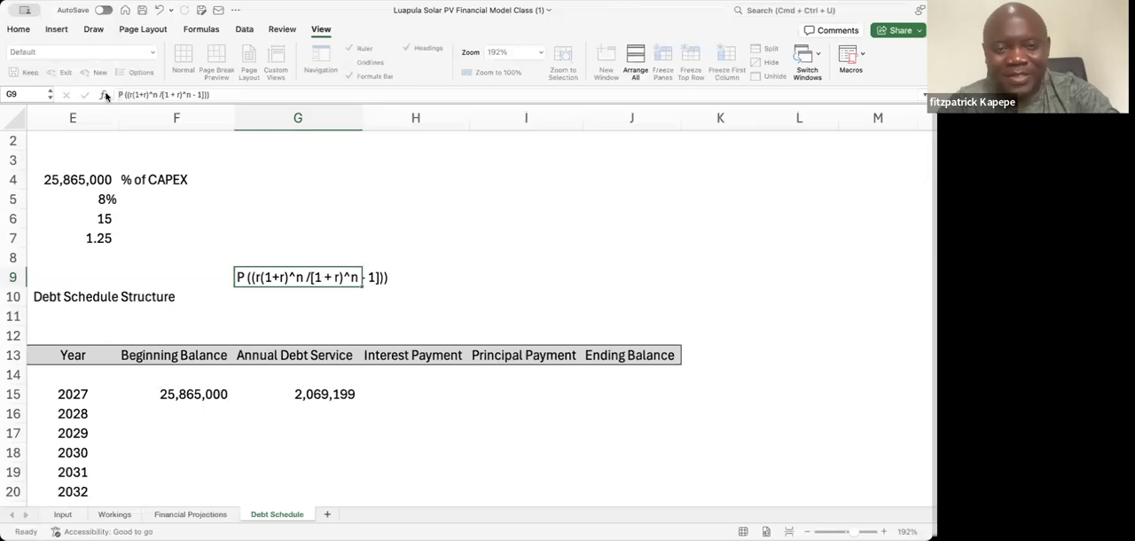
# Examine the worked debt service calculation below the schedule, from Step 1 to Step 5 Final, ending back at G15
pyautogui.press('Return')
pyautogui.press('Return')
pyautogui.press('Return')
pyautogui.press('Down')
pyautogui.press('Down')
pyautogui.press('Down')
pyautogui.press('Down')
pyautogui.press('Down')
pyautogui.press('Down')
pyautogui.press('Down')
pyautogui.press('Down')
pyautogui.press('Down')
pyautogui.press('Down')
pyautogui.press('Down')
pyautogui.press('Down')
pyautogui.press('Down')
pyautogui.press('Down')
pyautogui.press('Down')
pyautogui.press('Down')
pyautogui.press('Down')
pyautogui.press('Down')
pyautogui.press('Down')
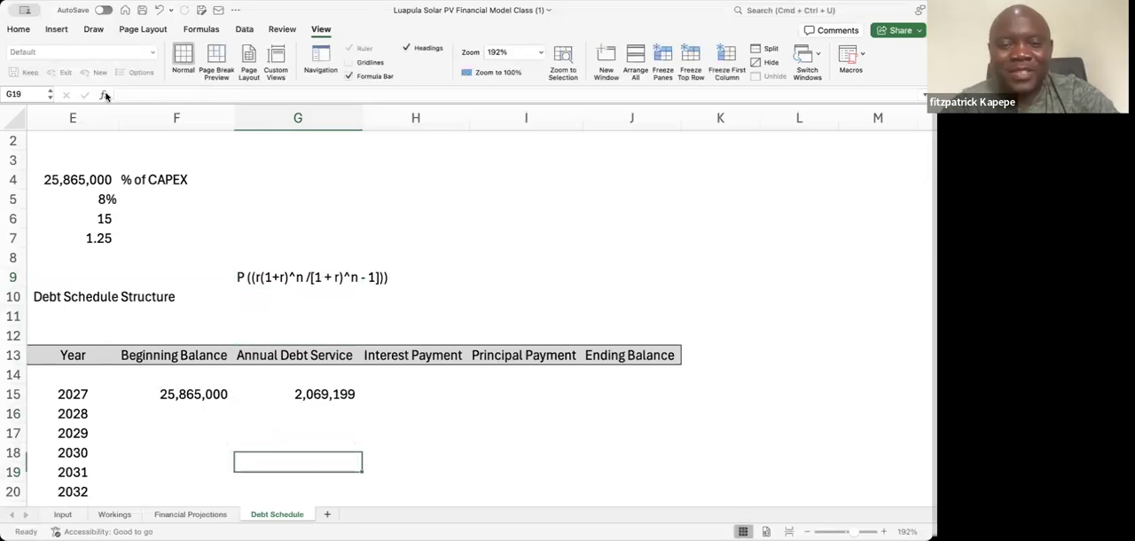
pyautogui.press('Down')
pyautogui.press('Down')
pyautogui.press('Down')
pyautogui.press('Down')
pyautogui.press('Down')
pyautogui.press('Down')
pyautogui.press('Down')
pyautogui.press('Down')
pyautogui.press('Down')
pyautogui.press('Down')
pyautogui.press('Down')
pyautogui.press('Down')
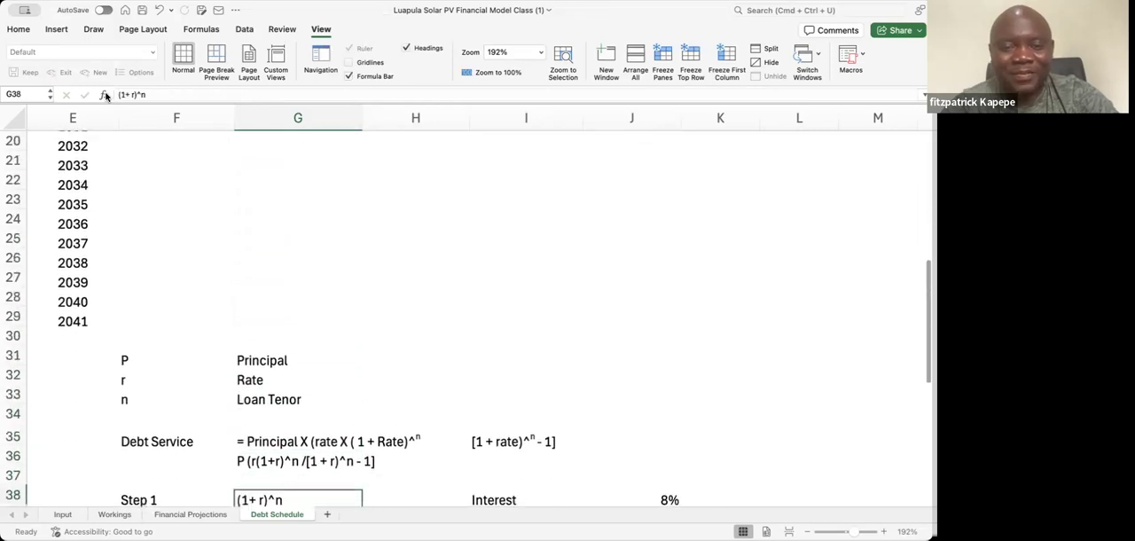
pyautogui.press('Down')
pyautogui.press('Down')
pyautogui.press('Up')
pyautogui.press('Up')
pyautogui.press('Up')
pyautogui.press('Up')
pyautogui.press('Up')
pyautogui.press('Down')
pyautogui.press('Down')
pyautogui.press('Down')
pyautogui.press('Down')
pyautogui.press('Down')
pyautogui.press('Down')
pyautogui.press('Down')
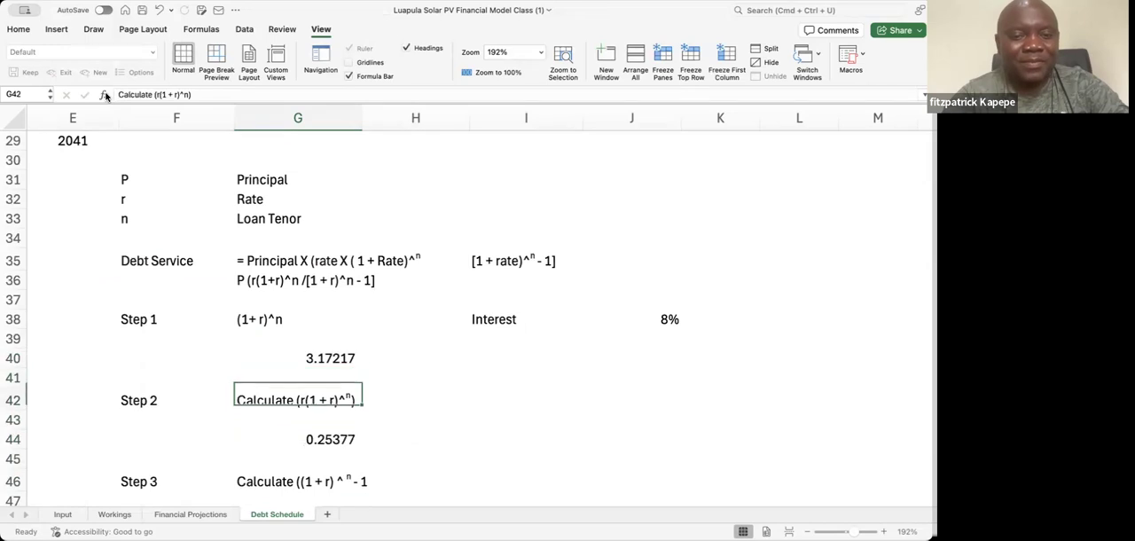
pyautogui.press('Up')
pyautogui.press('Up')
pyautogui.press('Up')
pyautogui.press('Up')
pyautogui.press('Down')
pyautogui.press('Up')
pyautogui.press('Up')
pyautogui.press('Up')
pyautogui.press('Down')
pyautogui.press('Down')
pyautogui.press('Down')
pyautogui.press('Down')
pyautogui.press('Down')
pyautogui.press('Down')
pyautogui.press('Down')
pyautogui.press('Down')
pyautogui.press('Down')
pyautogui.press('Down')
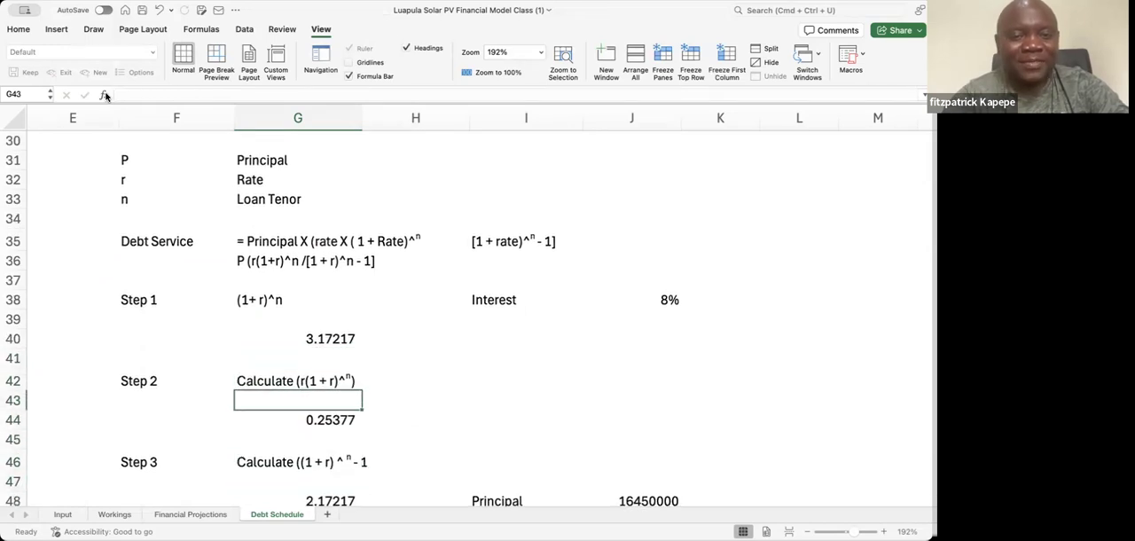
pyautogui.press('Down')
pyautogui.press('Up')
pyautogui.press('Up')
pyautogui.press('Up')
pyautogui.press('Up')
pyautogui.press('Up')
pyautogui.press('Down')
pyautogui.press('Down')
pyautogui.press('Up')
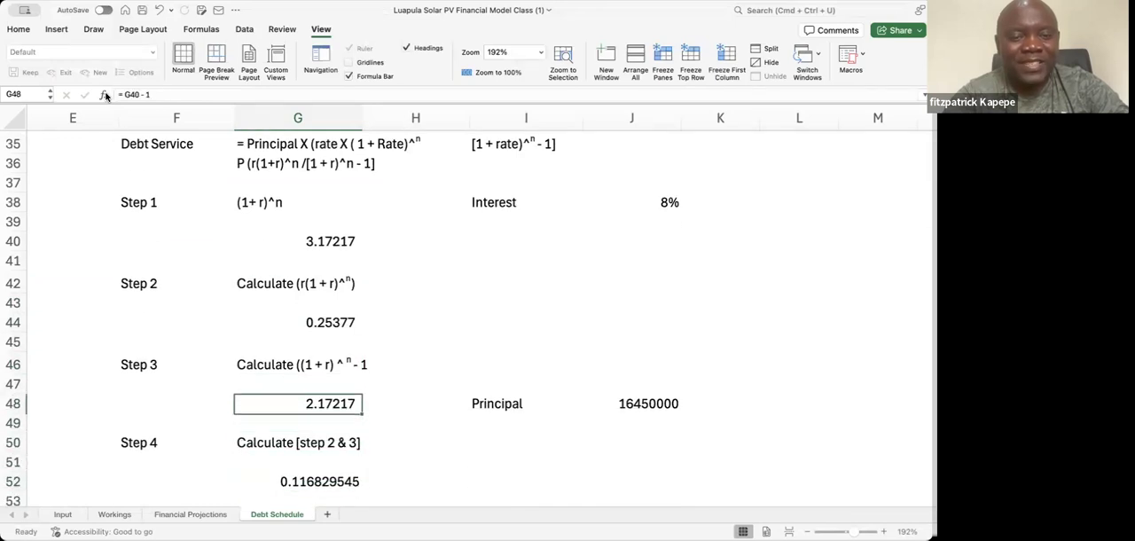
pyautogui.press('Down')
pyautogui.press('Down')
pyautogui.press('Down')
pyautogui.press('Down')
pyautogui.press('Down')
pyautogui.press('Up')
pyautogui.press('Down')
pyautogui.press('Down')
pyautogui.press('Down')
pyautogui.press('Down')
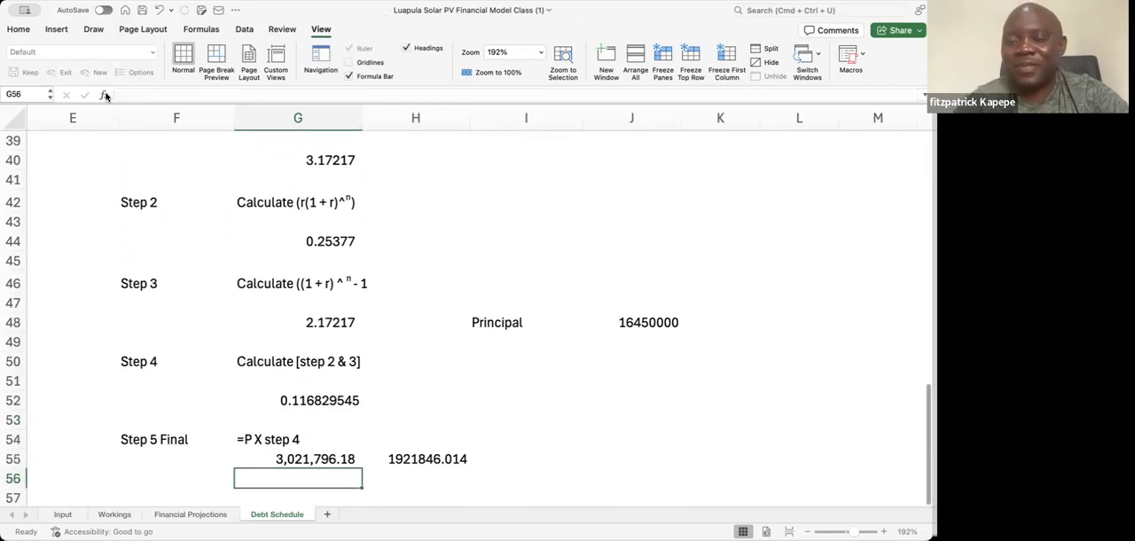
pyautogui.press('Up')
pyautogui.press('Up')
pyautogui.press('Up')
pyautogui.press('Up')
pyautogui.press('Up')
pyautogui.press('Up')
pyautogui.press('Up')
pyautogui.press('Up')
pyautogui.press('Up')
pyautogui.press('Up')
pyautogui.press('Up')
pyautogui.press('Up')
pyautogui.press('Up')
pyautogui.press('Up')
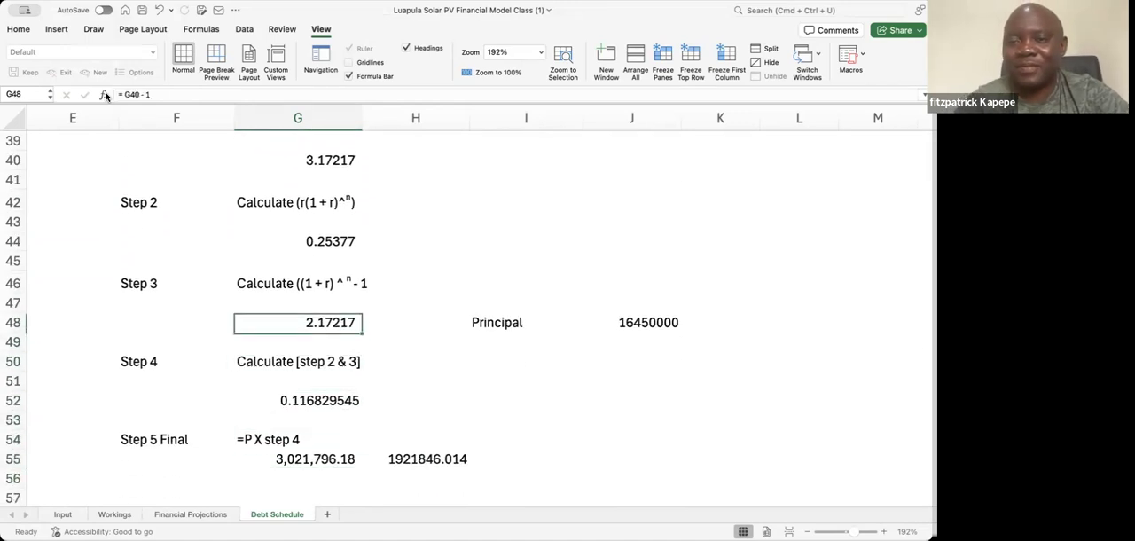
pyautogui.press('Up')
pyautogui.press('Up')
pyautogui.press('Up')
pyautogui.press('Up')
pyautogui.press('Up')
pyautogui.press('Up')
pyautogui.press('Up')
pyautogui.press('Up')
pyautogui.press('Up')
pyautogui.press('Up')
pyautogui.press('Up')
pyautogui.press('Up')
pyautogui.press('Up')
pyautogui.press('Up')
pyautogui.press('Up')
pyautogui.press('Up')
pyautogui.press('Up')
pyautogui.press('Up')
pyautogui.press('Up')
pyautogui.press('Up')
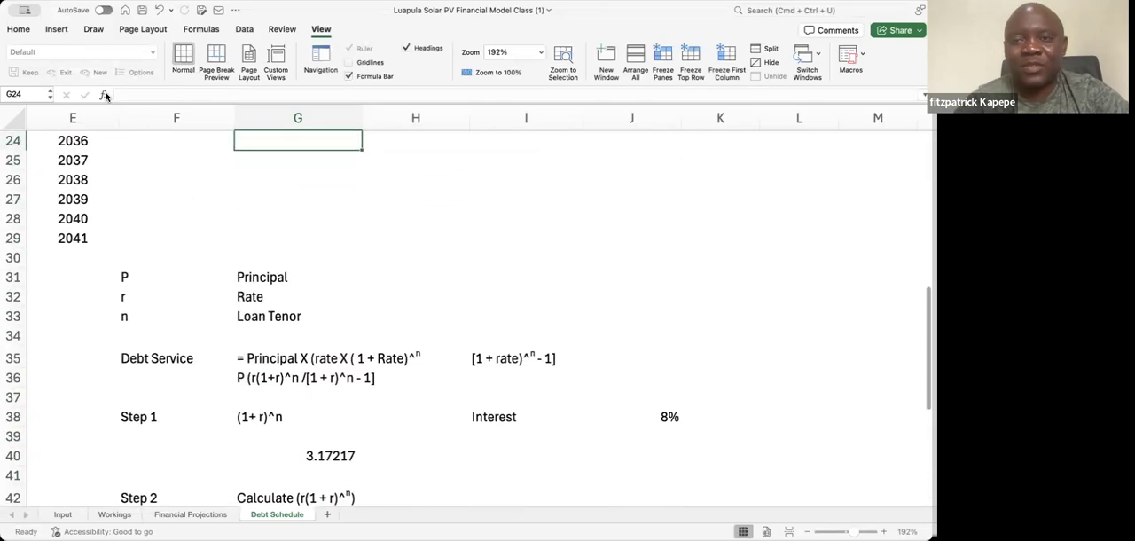
pyautogui.press('Up')
pyautogui.press('Up')
pyautogui.press('Up')
pyautogui.press('Up')
pyautogui.press('Up')
pyautogui.press('Up')
pyautogui.press('Up')
pyautogui.press('Up')
pyautogui.press('Up')
pyautogui.press('Up')
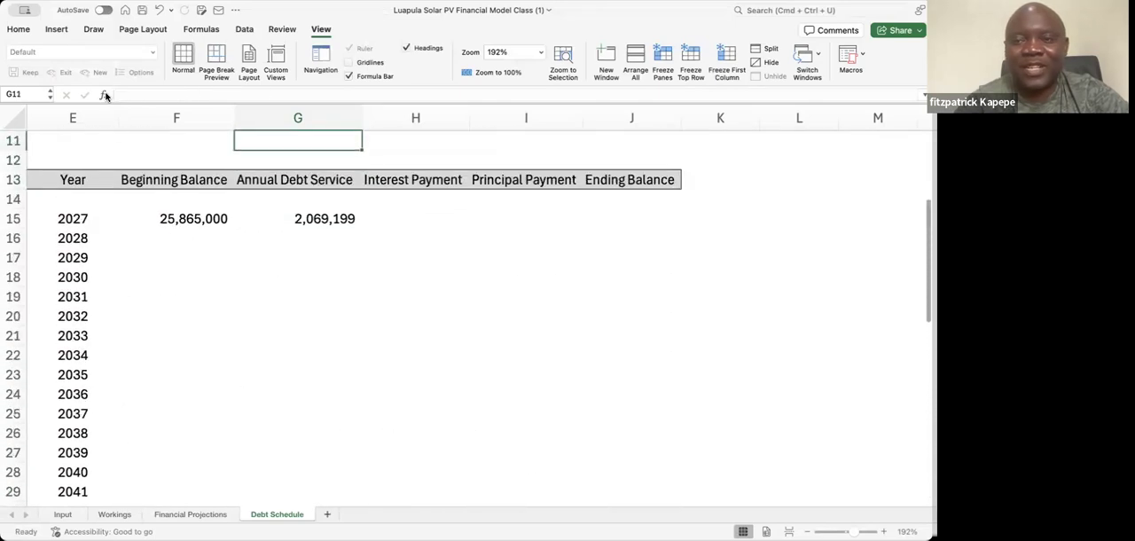
pyautogui.press('Up')
pyautogui.press('Up')
pyautogui.press('Up')
pyautogui.press('Down')
pyautogui.press('Down')
pyautogui.press('Down')
pyautogui.press('Down')
pyautogui.press('Down')
pyautogui.press('Down')
pyautogui.press('Down')
pyautogui.press('Down')
pyautogui.press('Down')
pyautogui.press('Down')
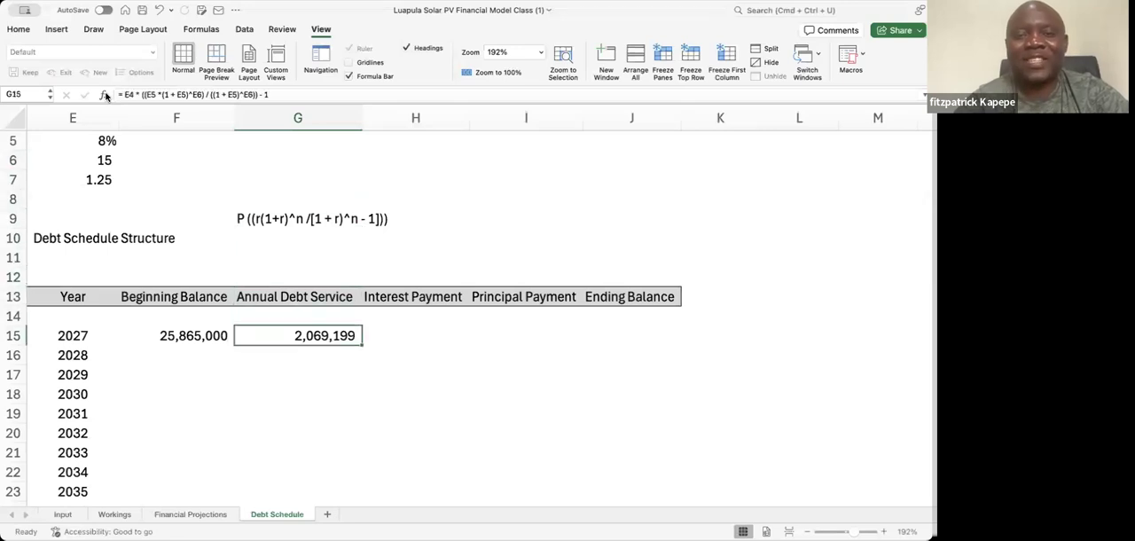
# Replace the 2027 Annual Debt Service formula in G15 with = (1 + E5)^E6
pyautogui.write('=')
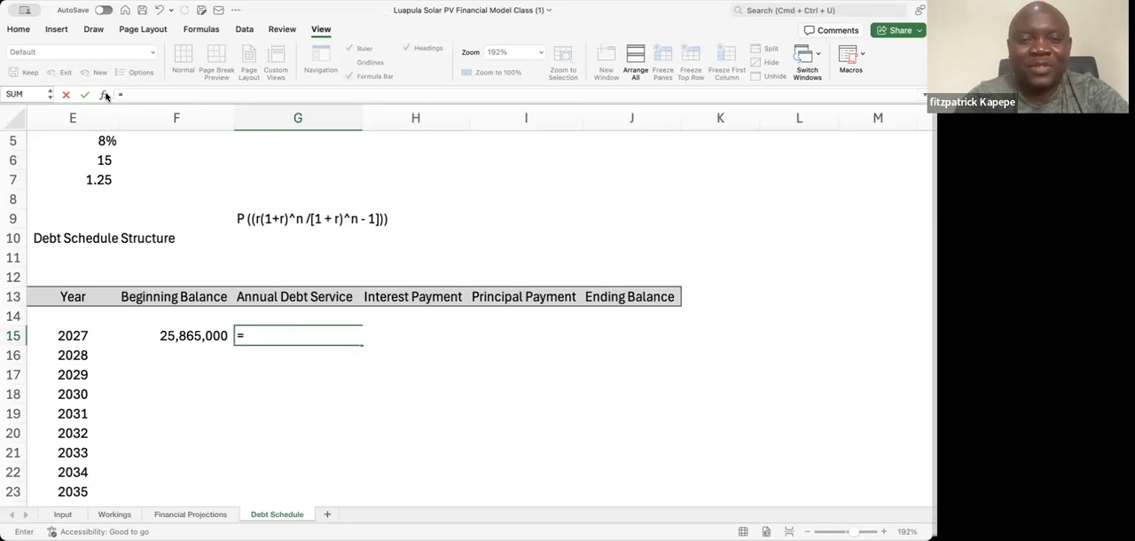
pyautogui.write(' (1')
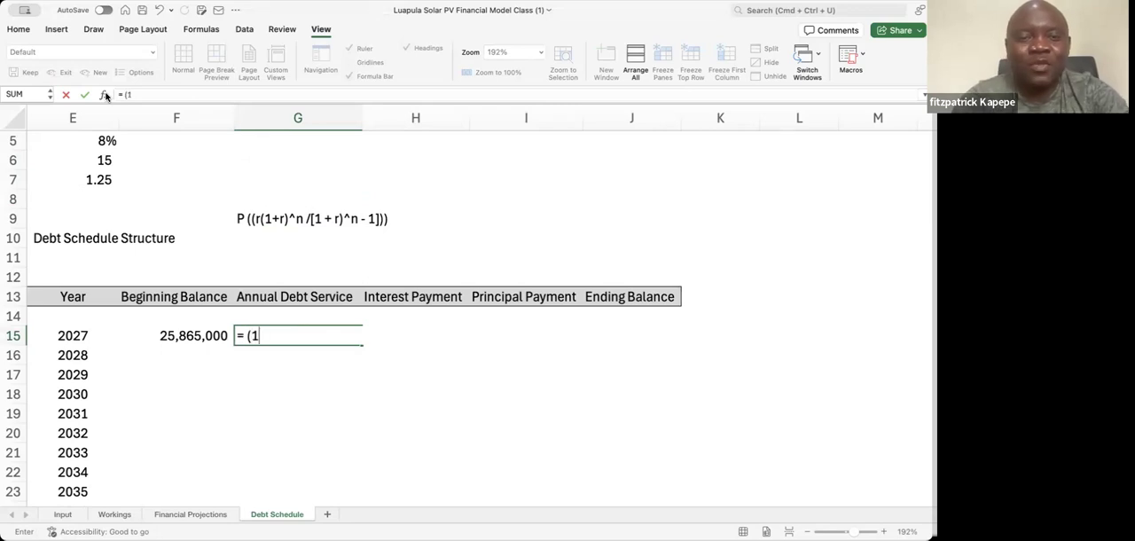
pyautogui.write(' + E5)^')
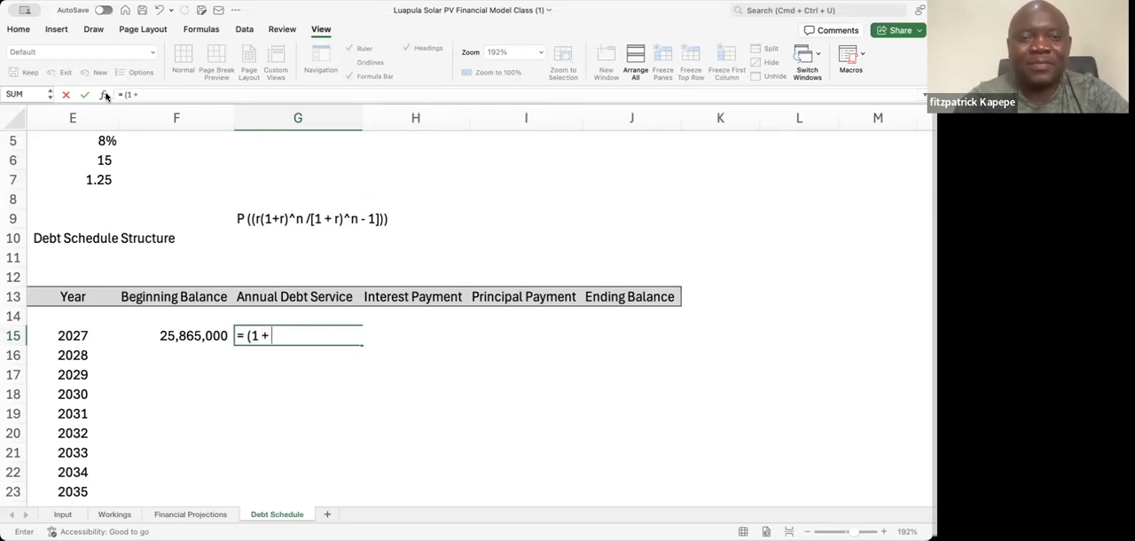
pyautogui.click(97, 139)
pyautogui.write(')^')
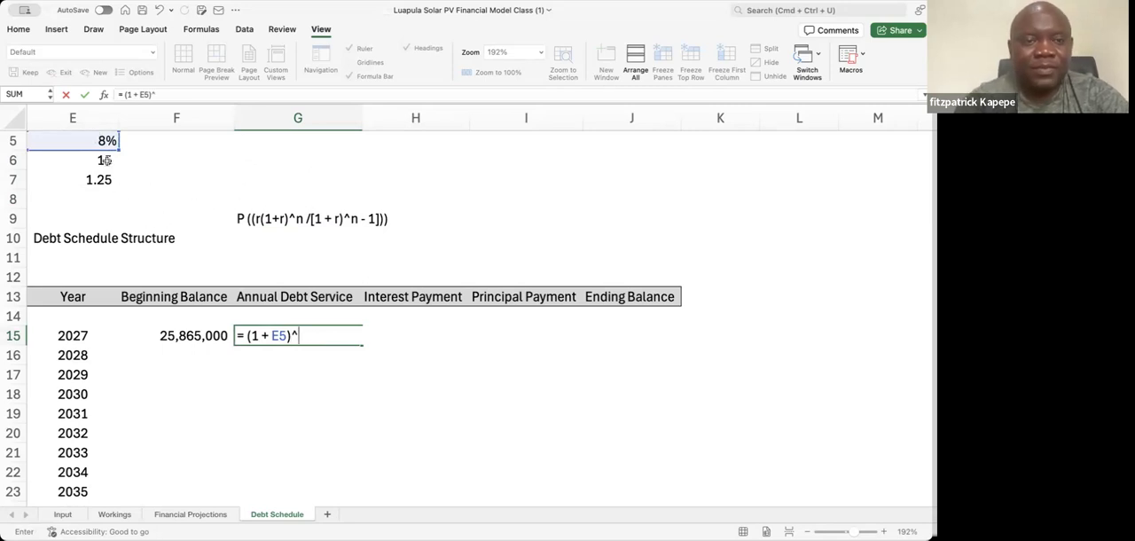
pyautogui.click(106, 159)
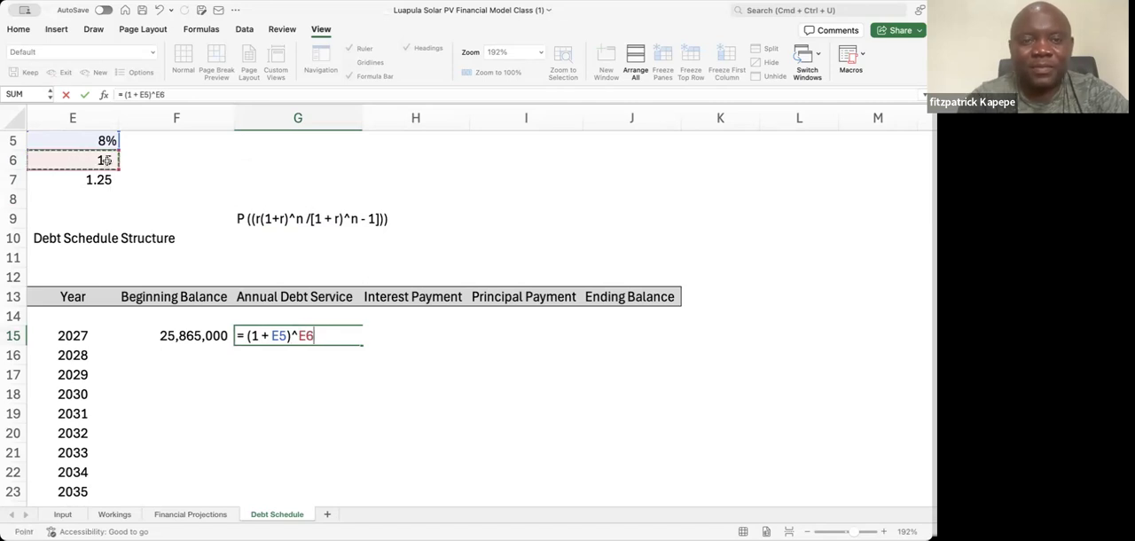
pyautogui.press('Return')
pyautogui.press('Up')
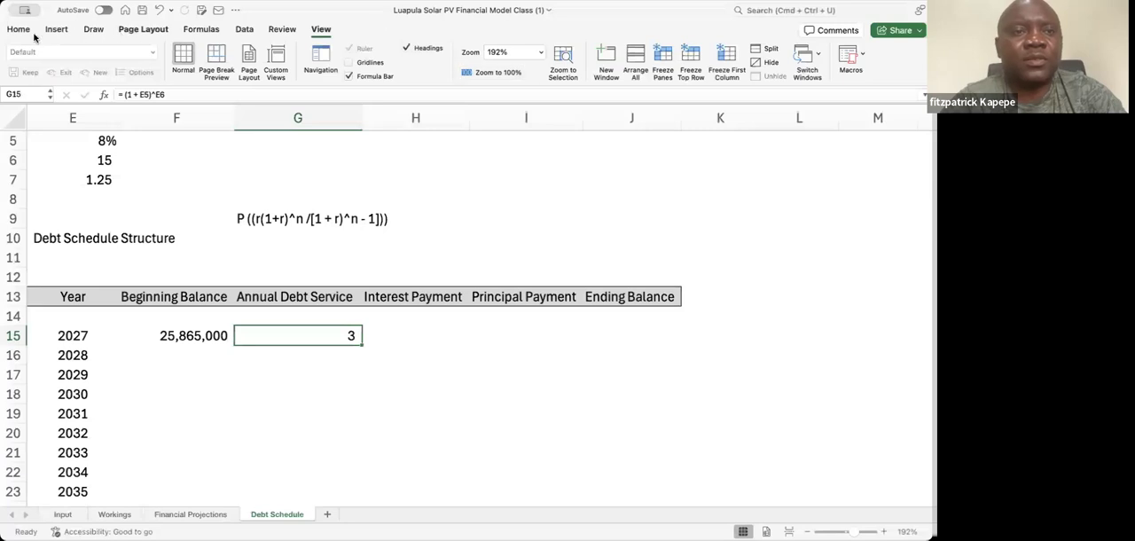
# Display the 2027 Annual Debt Service value in G15 with two decimal places
pyautogui.click(18, 34)
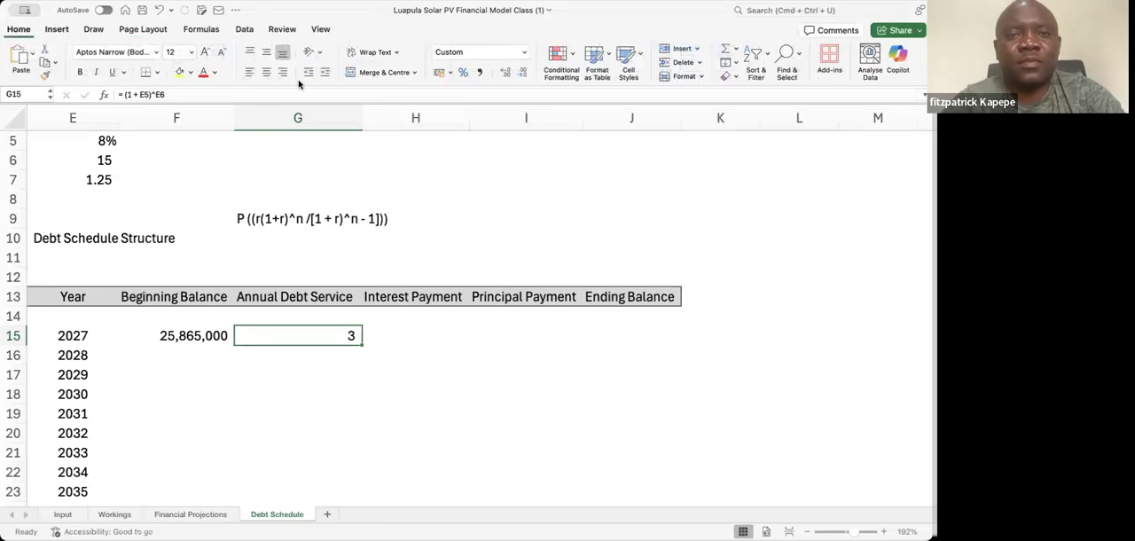
pyautogui.click(504, 75)
pyautogui.click(505, 75)
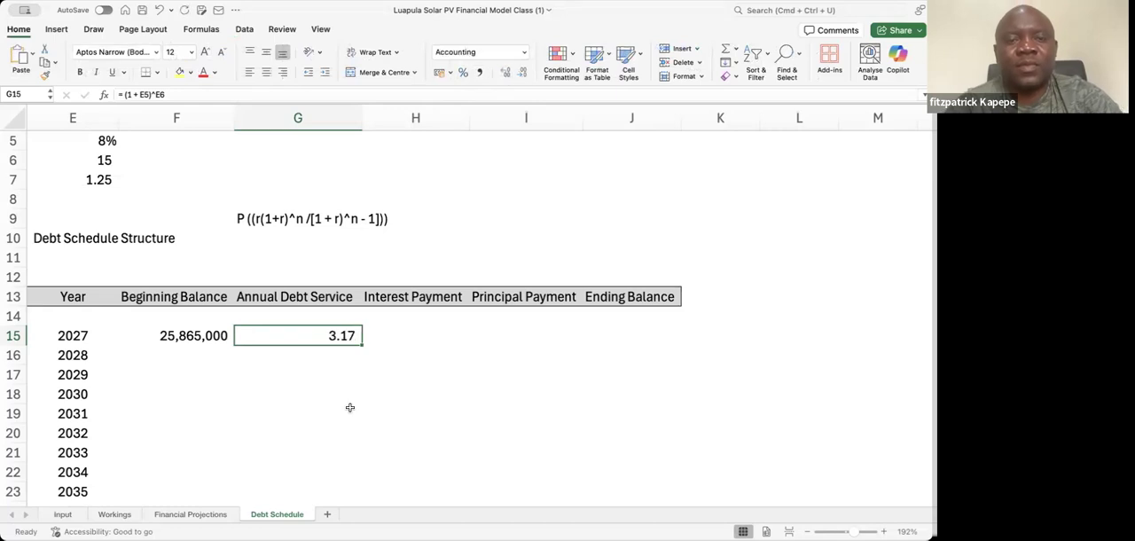
# Compare G15 with the Step 1 (1+ r)^n result in the worked calculation below the schedule, and look at Step 2 before returning to G15
pyautogui.press('Return')
pyautogui.press('Down')
pyautogui.press('Down')
pyautogui.press('Down')
pyautogui.press('Down')
pyautogui.press('Down')
pyautogui.press('Down')
pyautogui.press('Down')
pyautogui.press('Down')
pyautogui.press('Down')
pyautogui.press('Down')
pyautogui.press('Down')
pyautogui.press('Down')
pyautogui.press('Down')
pyautogui.press('Down')
pyautogui.press('Down')
pyautogui.press('Down')
pyautogui.press('Down')
pyautogui.press('Down')
pyautogui.press('Down')
pyautogui.press('Down')
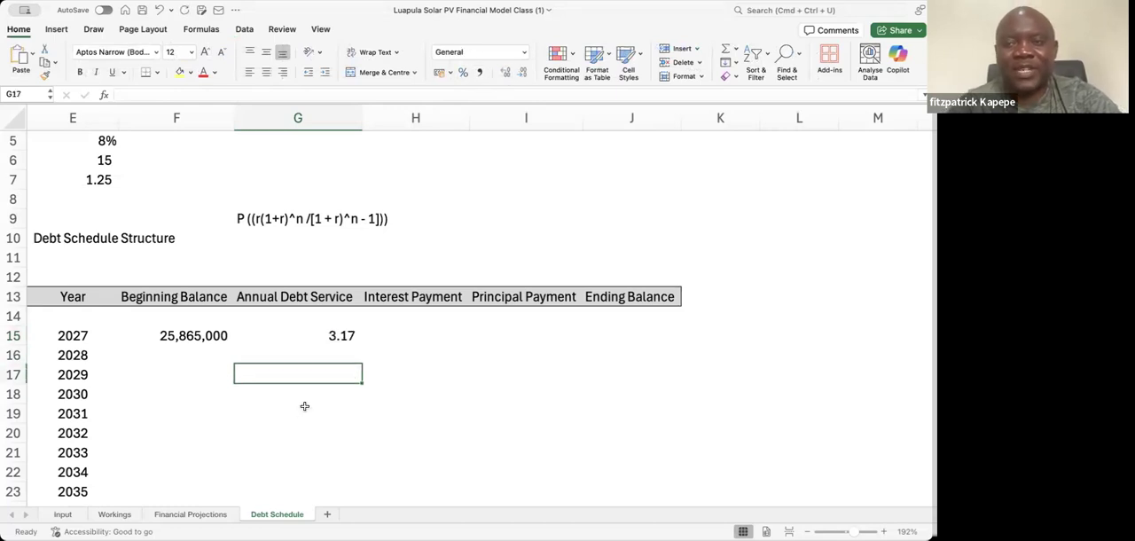
pyautogui.press('Down')
pyautogui.press('Down')
pyautogui.press('Down')
pyautogui.press('Down')
pyautogui.press('Down')
pyautogui.press('Down')
pyautogui.press('Down')
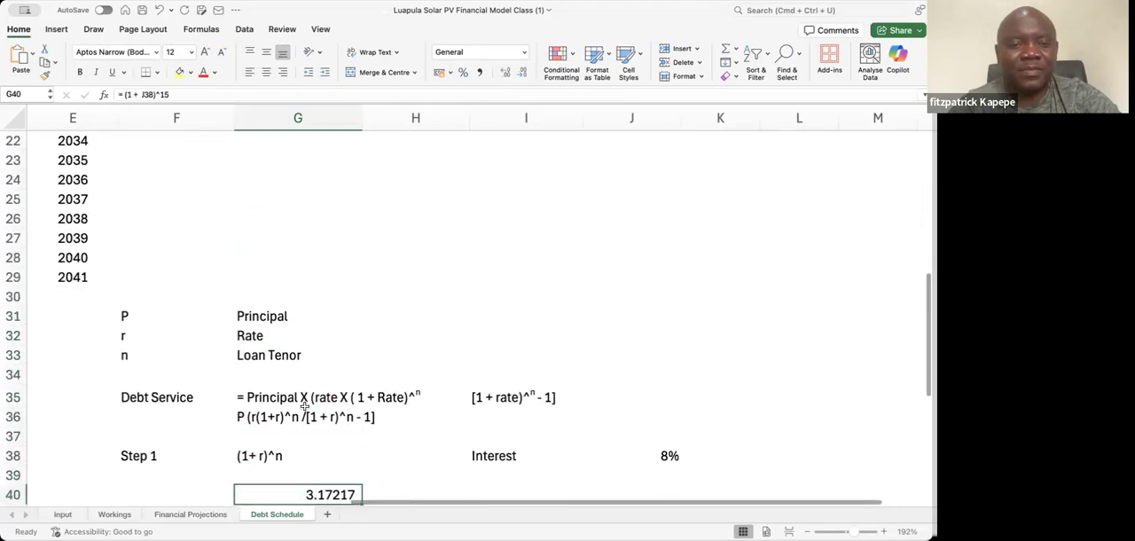
pyautogui.press('Up')
pyautogui.press('Up')
pyautogui.press('Up')
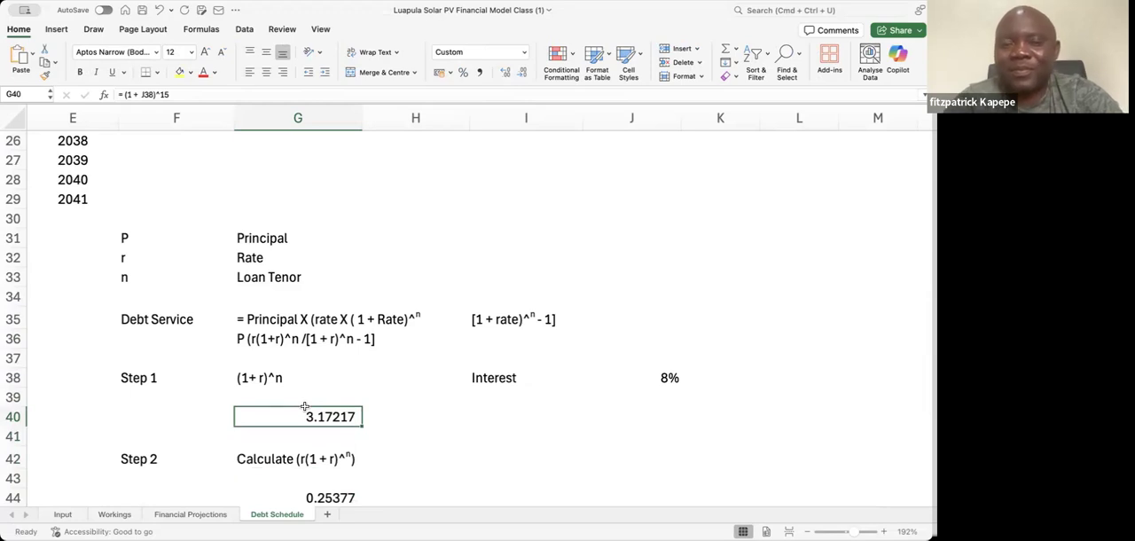
pyautogui.press('Down')
pyautogui.press('Down')
pyautogui.press('Down')
pyautogui.press('Down')
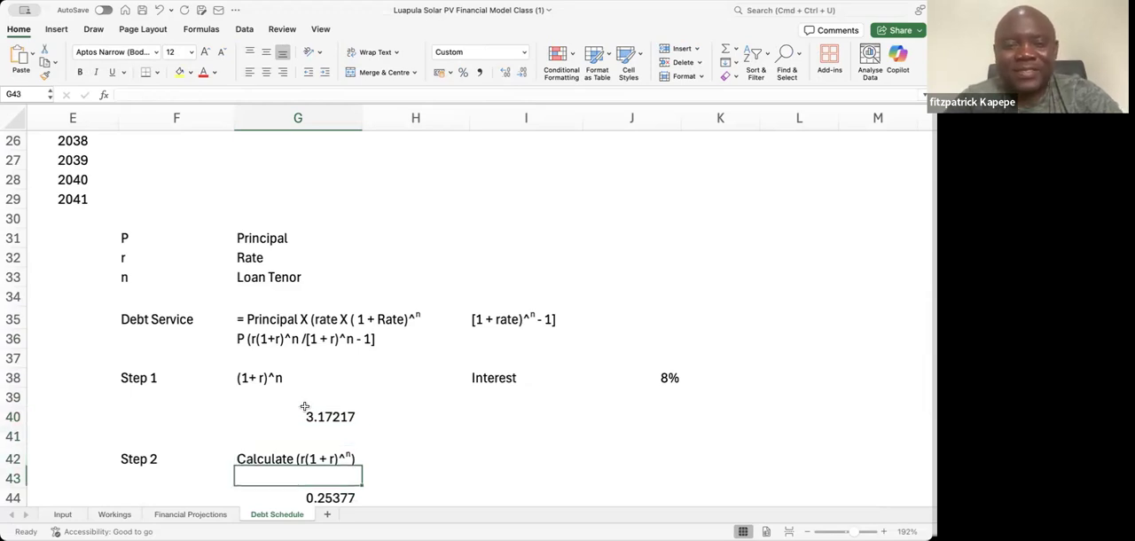
pyautogui.press('Up')
pyautogui.press('Up')
pyautogui.press('Up')
pyautogui.press('Up')
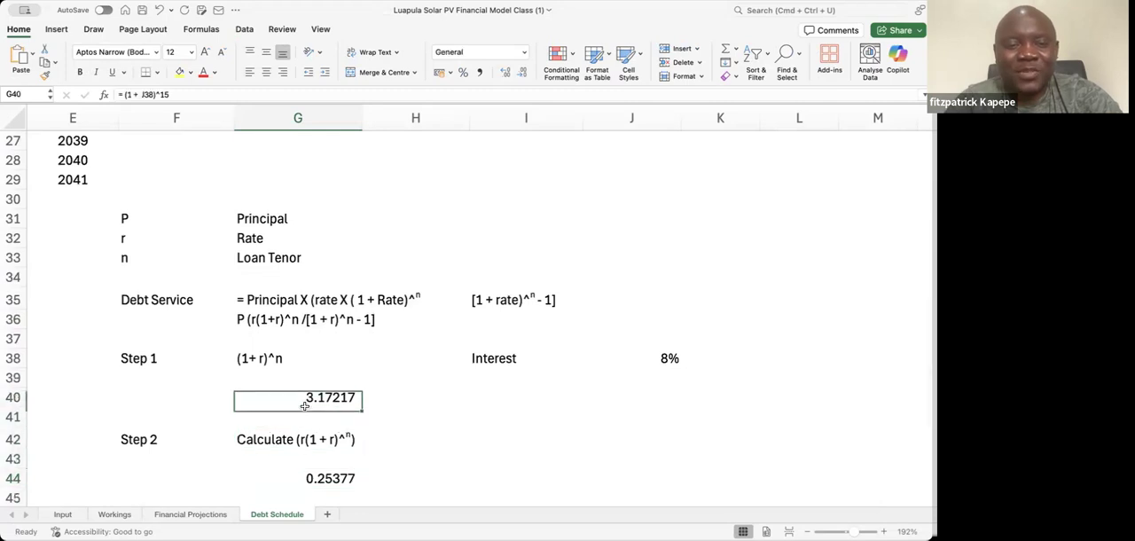
pyautogui.press('Down')
pyautogui.press('Down')
pyautogui.press('Down')
pyautogui.press('Down')
pyautogui.press('Up')
pyautogui.press('Up')
pyautogui.press('Up')
pyautogui.press('Up')
pyautogui.press('Up')
pyautogui.press('Up')
pyautogui.press('Up')
pyautogui.press('Up')
pyautogui.press('Up')
pyautogui.press('Up')
pyautogui.press('Up')
pyautogui.press('Up')
pyautogui.press('Up')
pyautogui.press('Up')
pyautogui.press('Up')
pyautogui.press('Up')
pyautogui.press('Up')
pyautogui.press('Up')
pyautogui.press('Up')
pyautogui.press('Up')
pyautogui.press('Up')
pyautogui.press('Up')
pyautogui.press('Up')
pyautogui.press('Up')
pyautogui.press('Up')
pyautogui.press('Up')
pyautogui.press('Up')
pyautogui.press('Up')
pyautogui.press('Up')
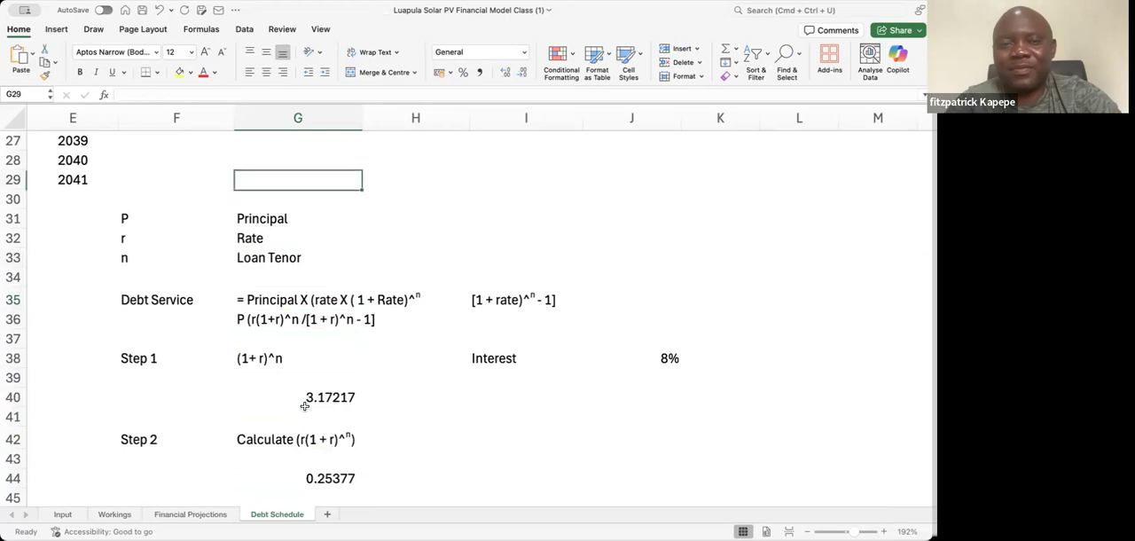
pyautogui.press('Down')
pyautogui.press('Down')
pyautogui.press('Down')
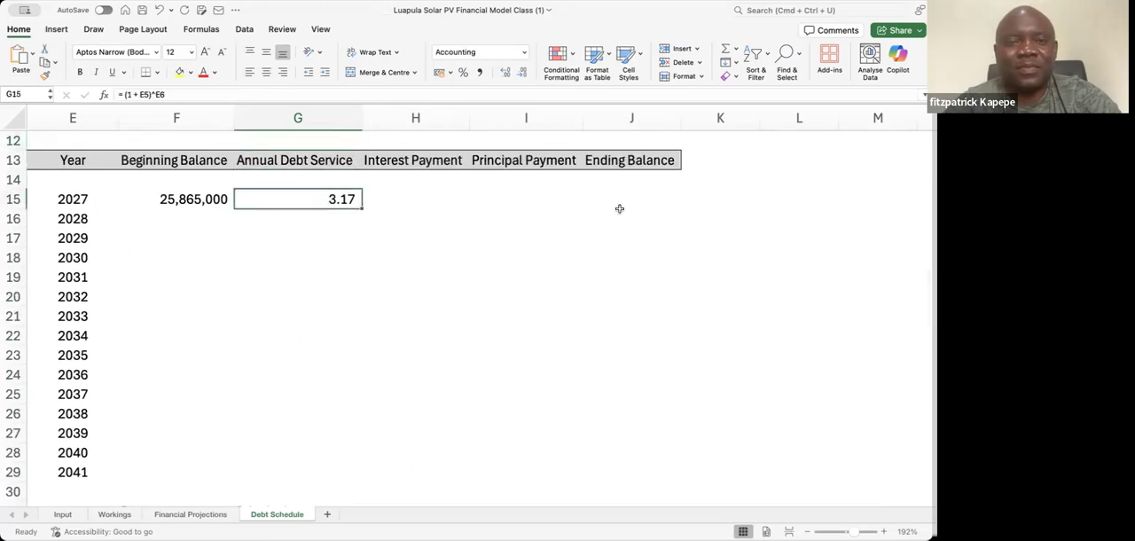
pyautogui.press('Up')
pyautogui.press('Up')
pyautogui.press('Up')
pyautogui.press('Up')
pyautogui.press('Up')
pyautogui.press('Up')
pyautogui.press('Up')
pyautogui.press('Up')
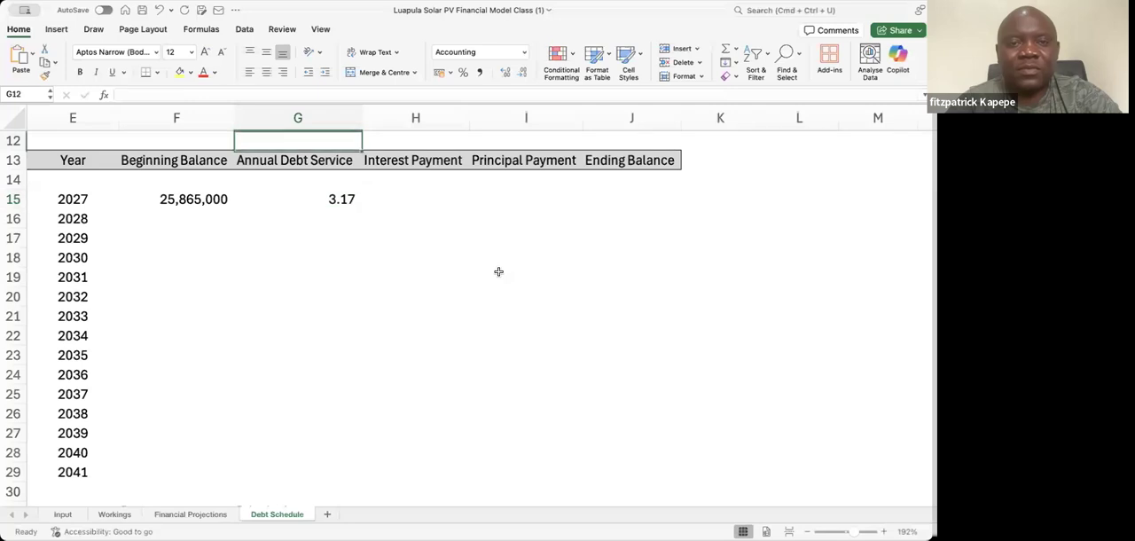
pyautogui.press('Down')
pyautogui.press('Down')
pyautogui.press('Down')
pyautogui.press('Down')
pyautogui.press('Down')
pyautogui.press('Down')
pyautogui.press('Down')
pyautogui.press('Down')
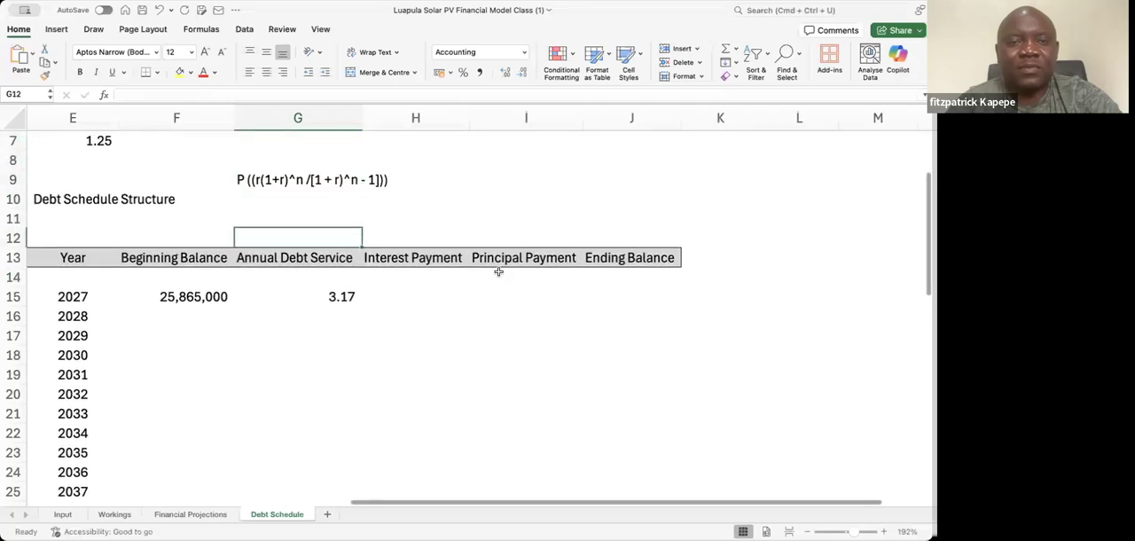
# Multiply the G15 expression by the interest rate in E5, making the formula =E5 * (1 + E5)^E6
pyautogui.click(126, 99)
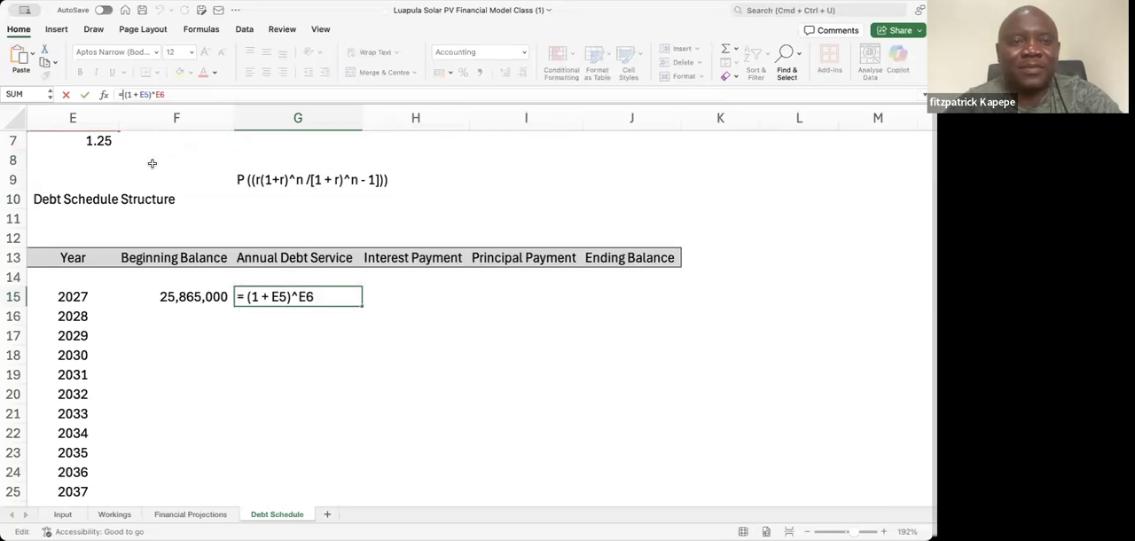
pyautogui.click(102, 144)
pyautogui.scroll(3, 102, 144)
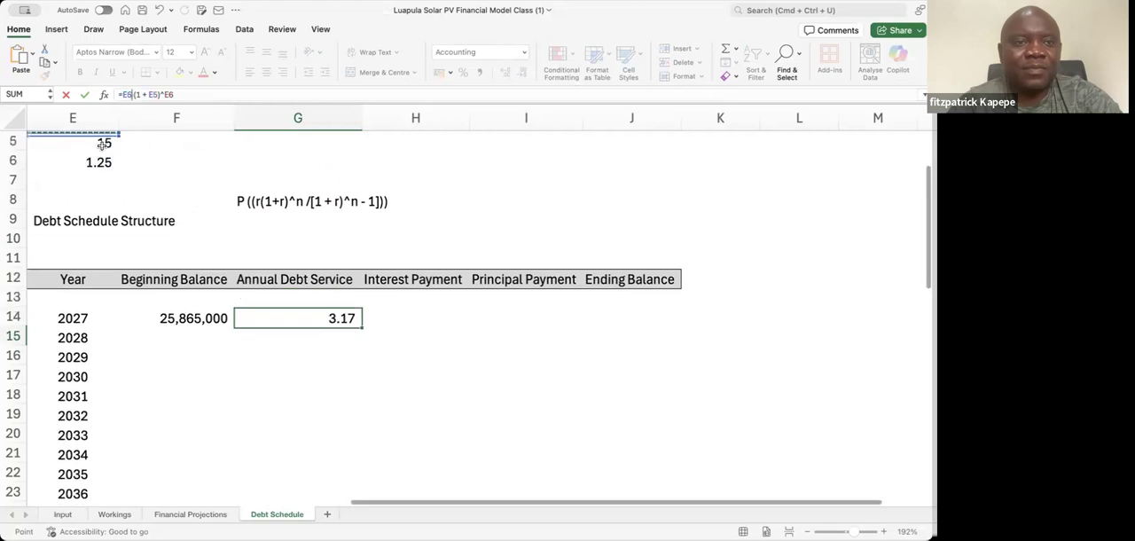
pyautogui.click(102, 160)
pyautogui.write('*')
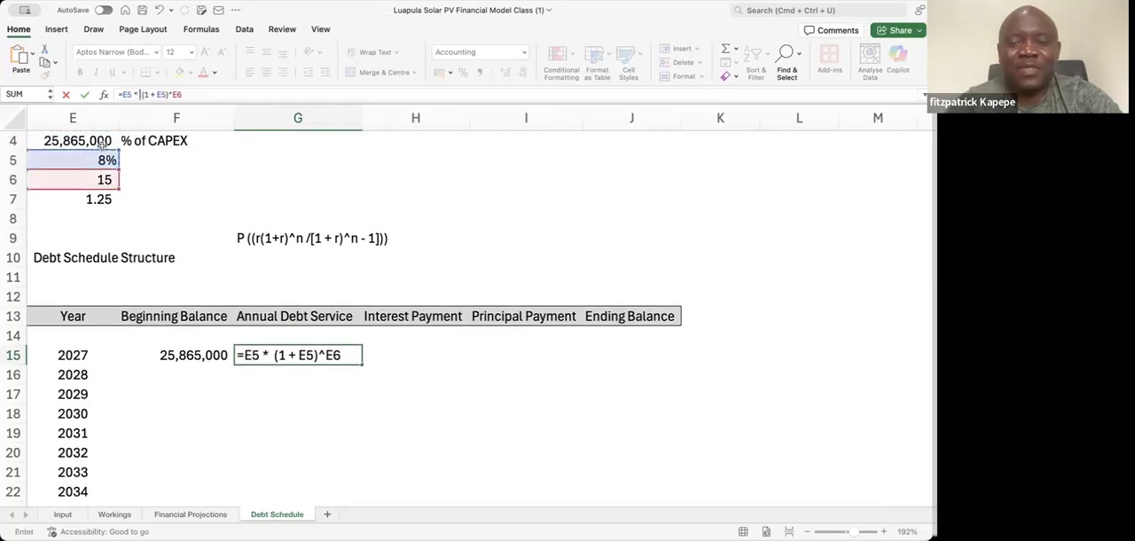
pyautogui.press('Return')
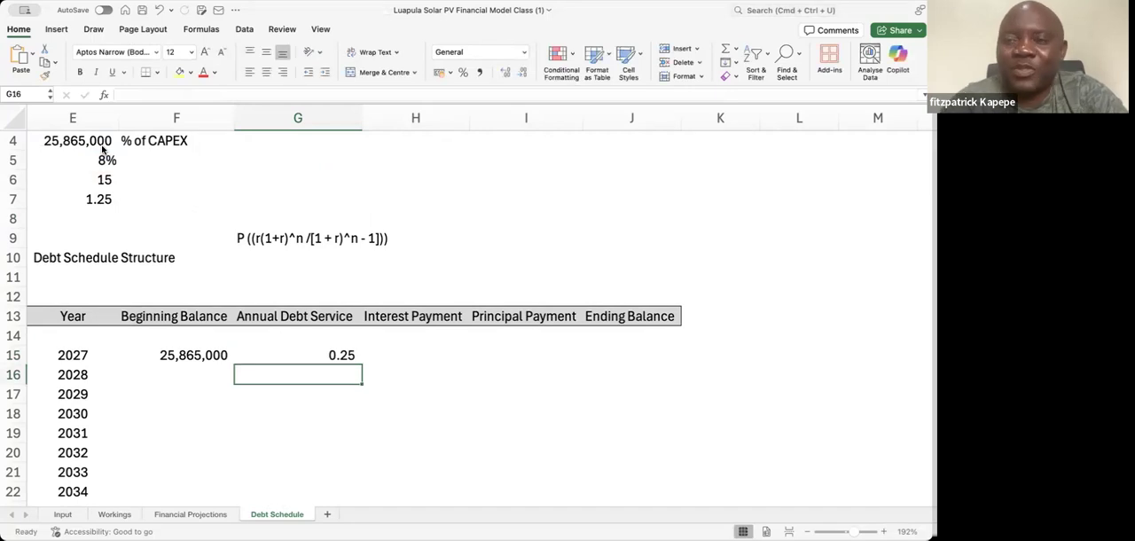
# Increase the precision of the 2027 Annual Debt Service value in G15 to four decimal places
pyautogui.click(345, 356)
pyautogui.click(439, 71)
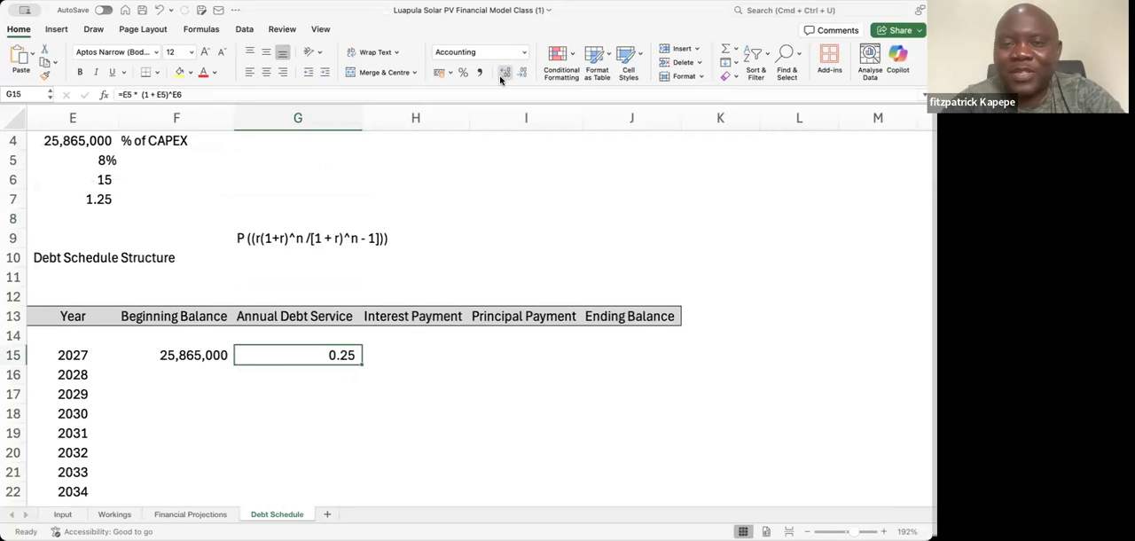
pyautogui.click(506, 72)
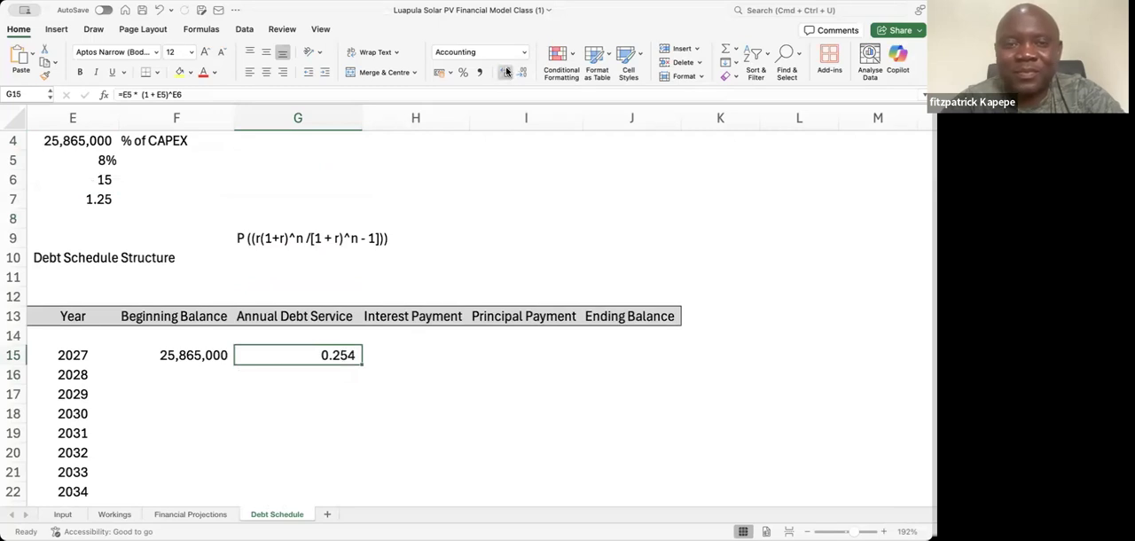
pyautogui.click(506, 72)
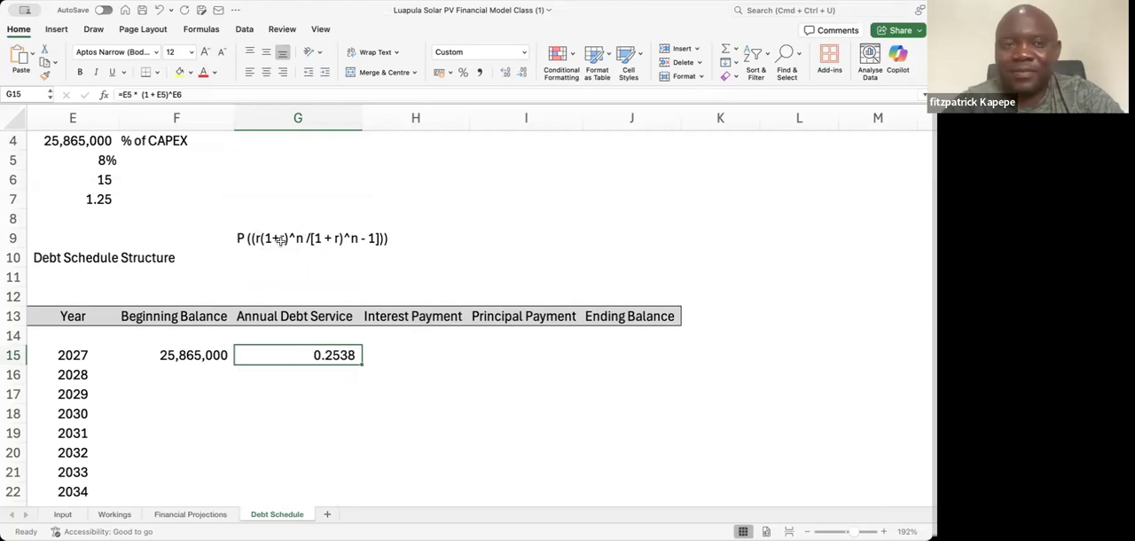
# Enclose the whole G15 numerator in parentheses so the formula reads = (E5 * (1 + E5)^E6)
pyautogui.click(122, 94)
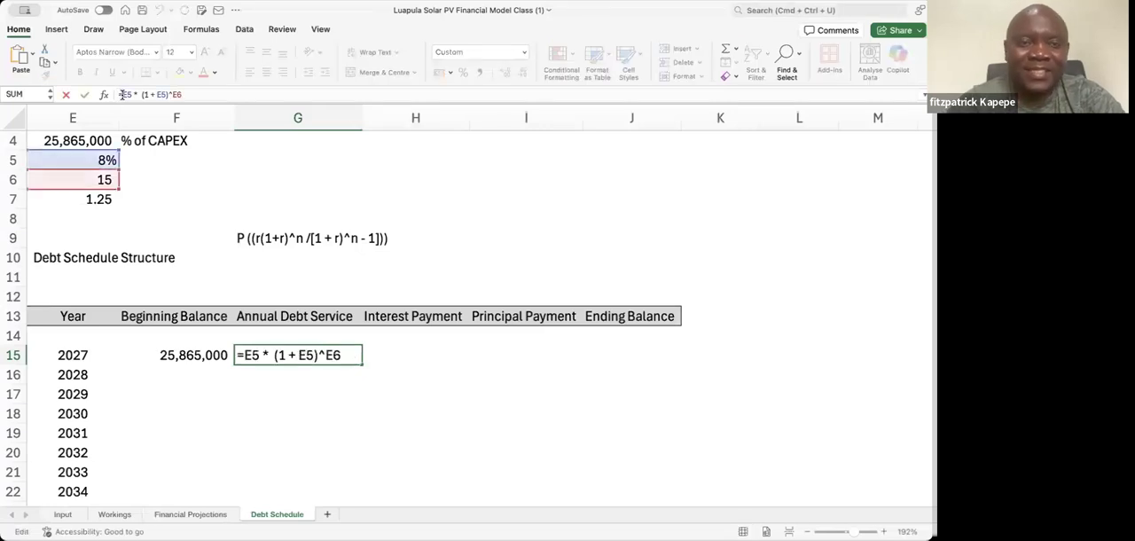
pyautogui.write('(')
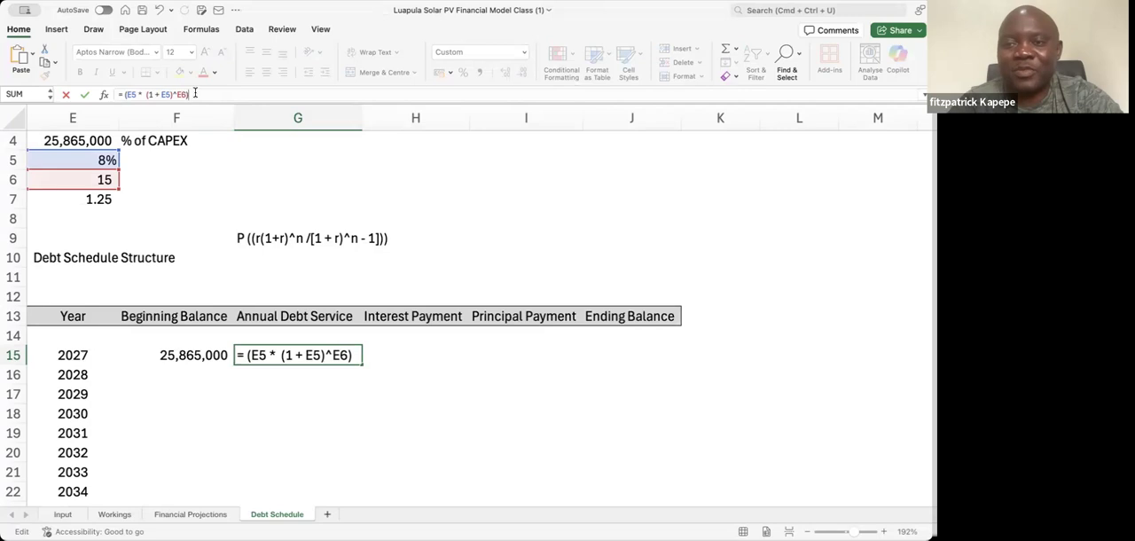
pyautogui.press('Return')
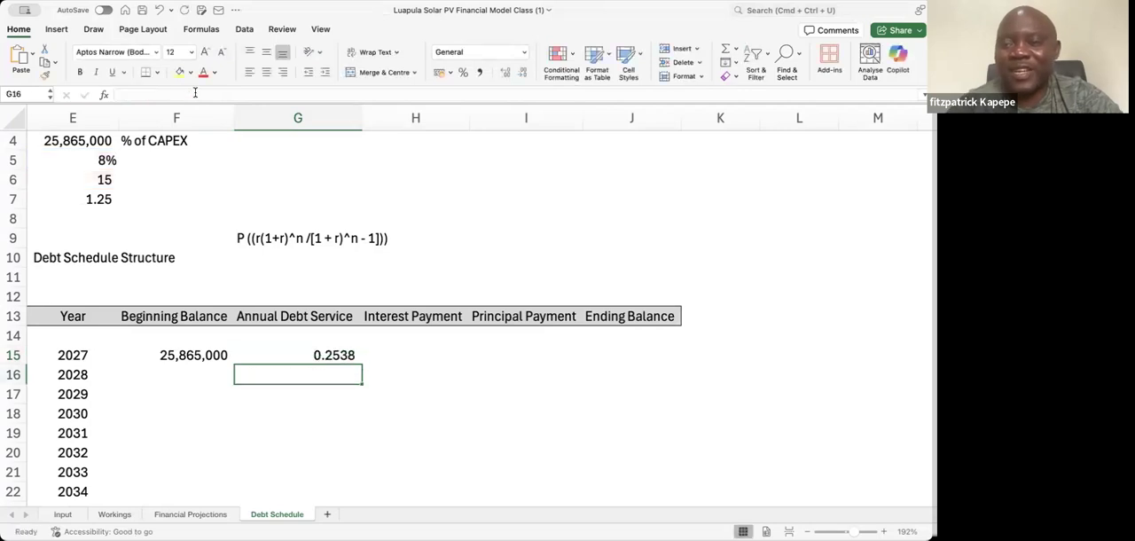
# Append a denominator to the G15 formula by copying its compounding term, giving = (E5 * (1 + E5)^E6) / ( (1 + E5)^E6)
pyautogui.press('Up')
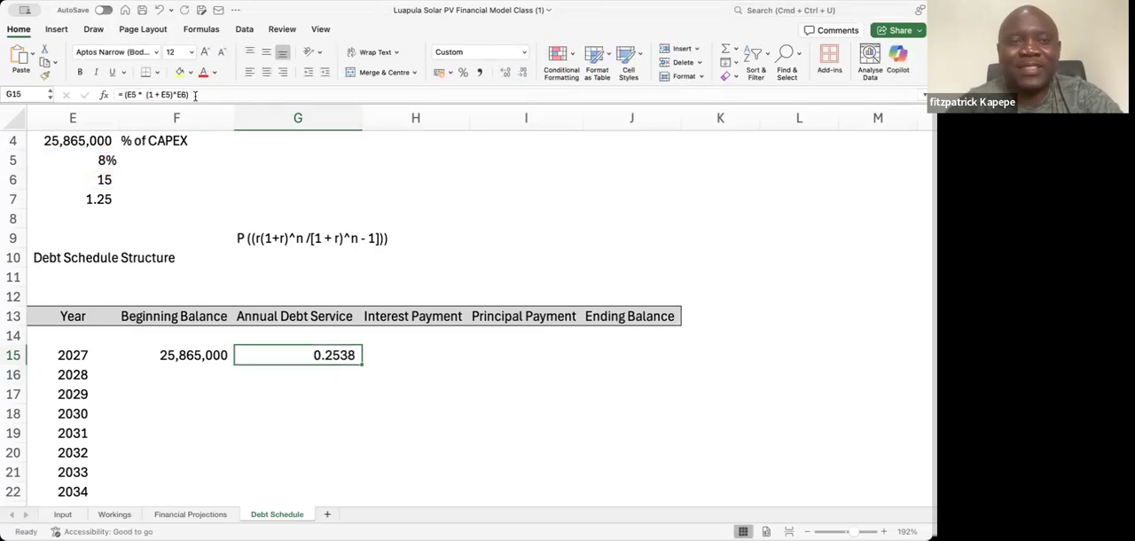
pyautogui.click(195, 94)
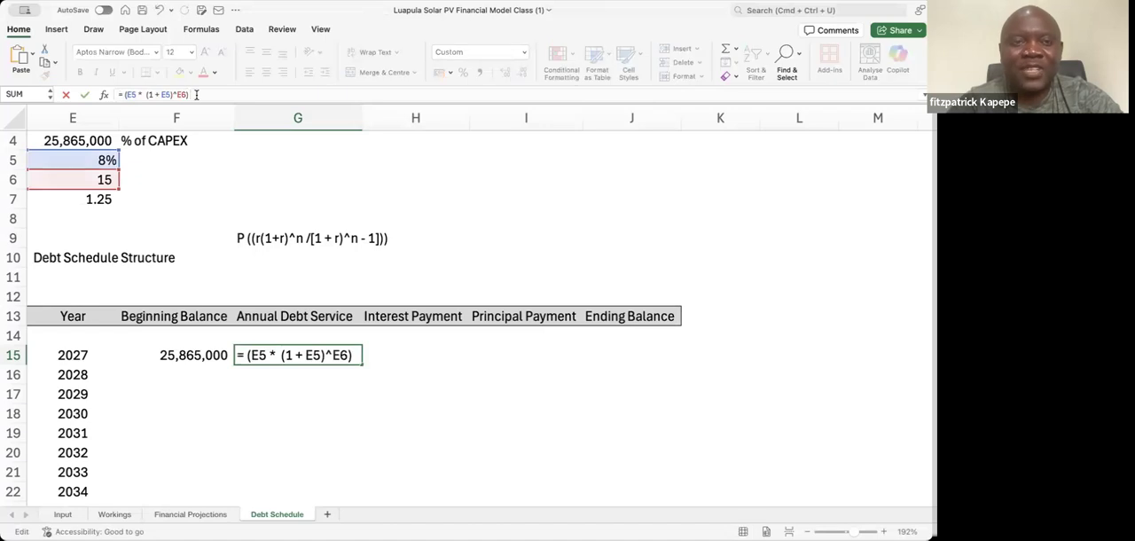
pyautogui.write('/ (')
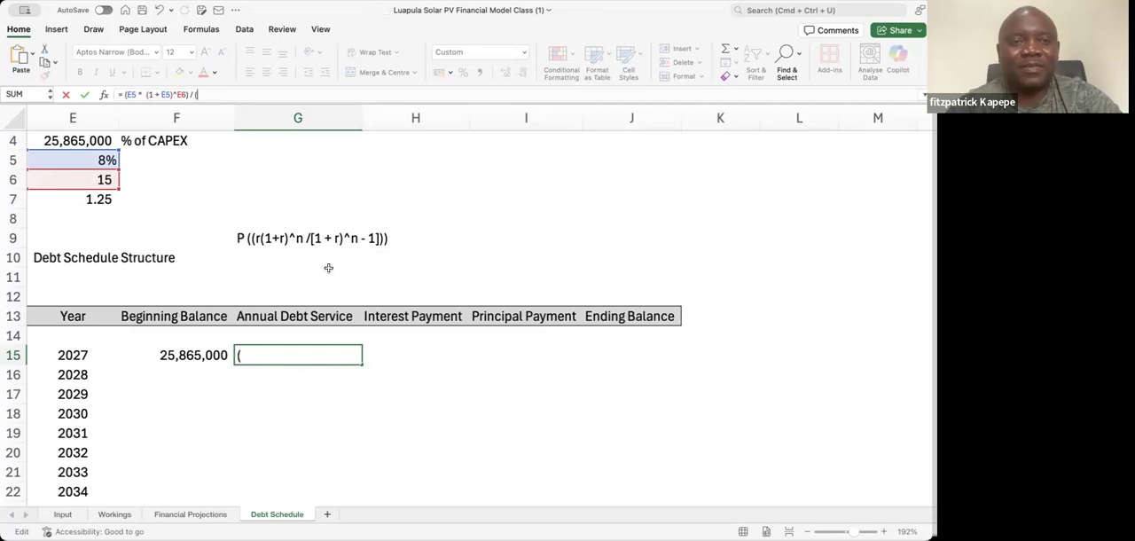
pyautogui.click(175, 94)
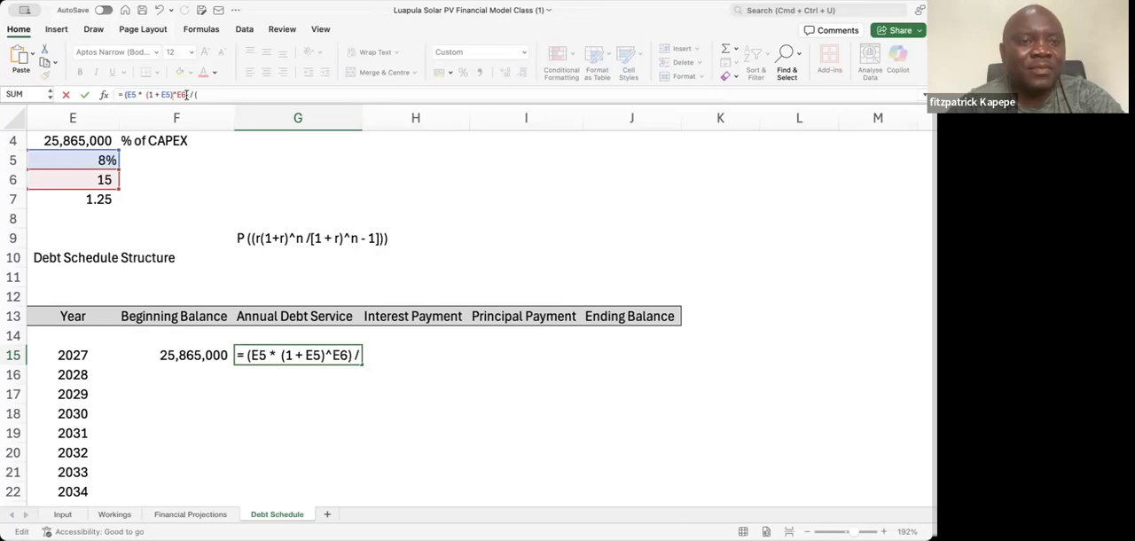
pyautogui.moveTo(183, 94); pyautogui.dragTo(152, 94)
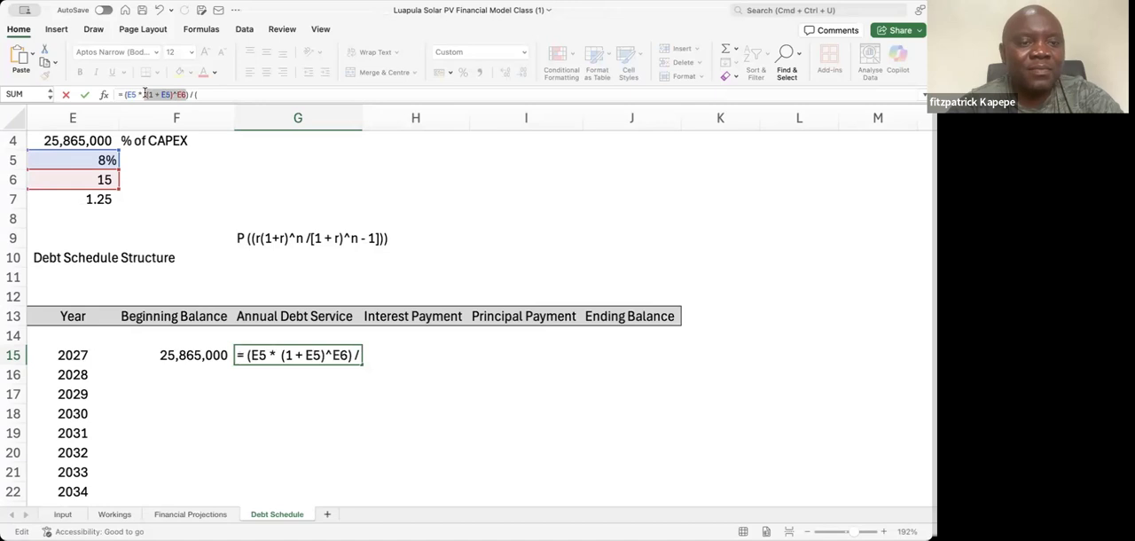
pyautogui.click(202, 95)
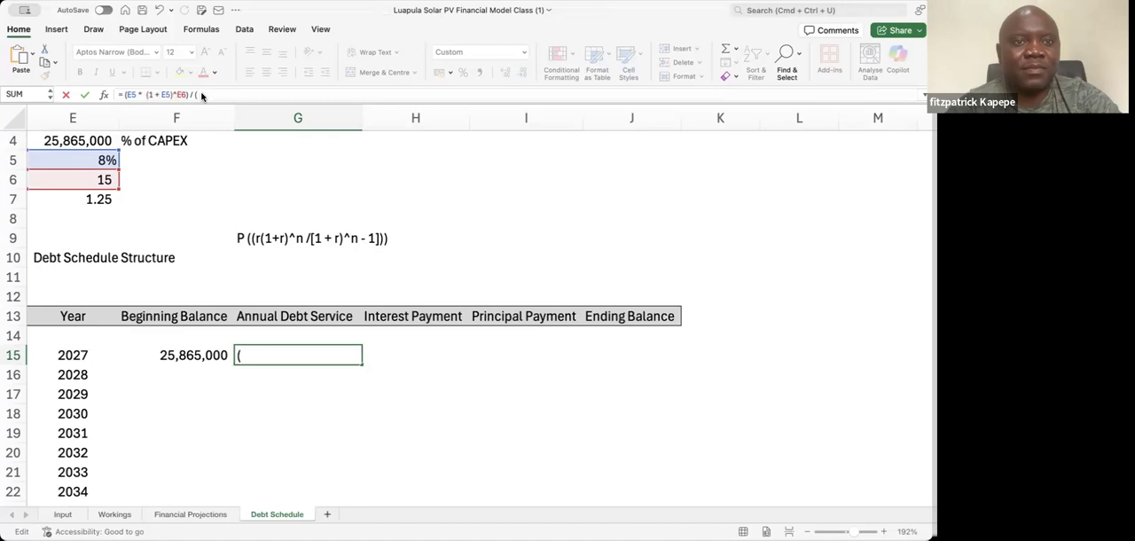
pyautogui.write('(1 + E5)^E6')
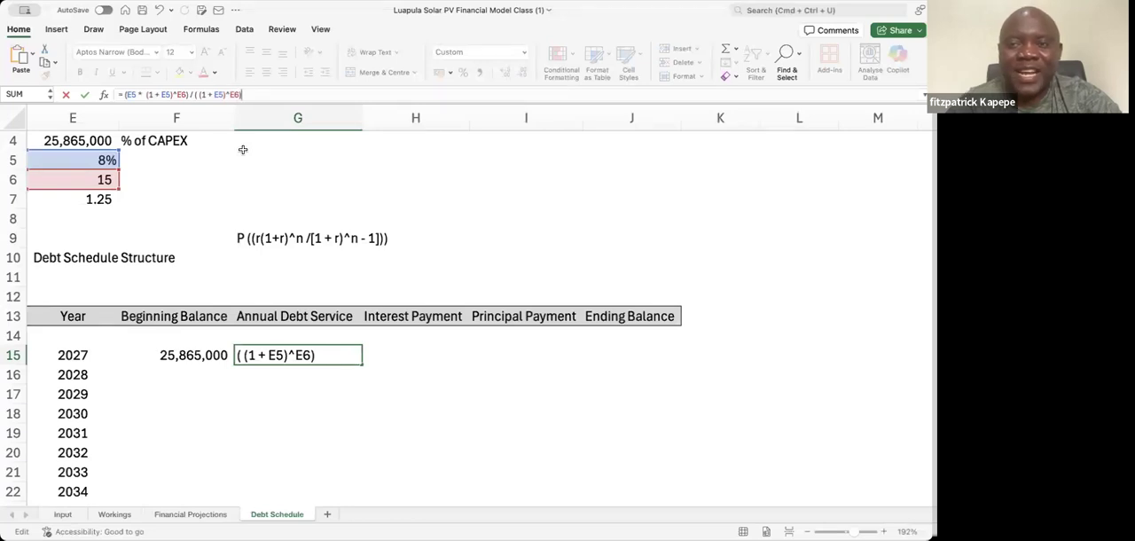
pyautogui.press('Return')
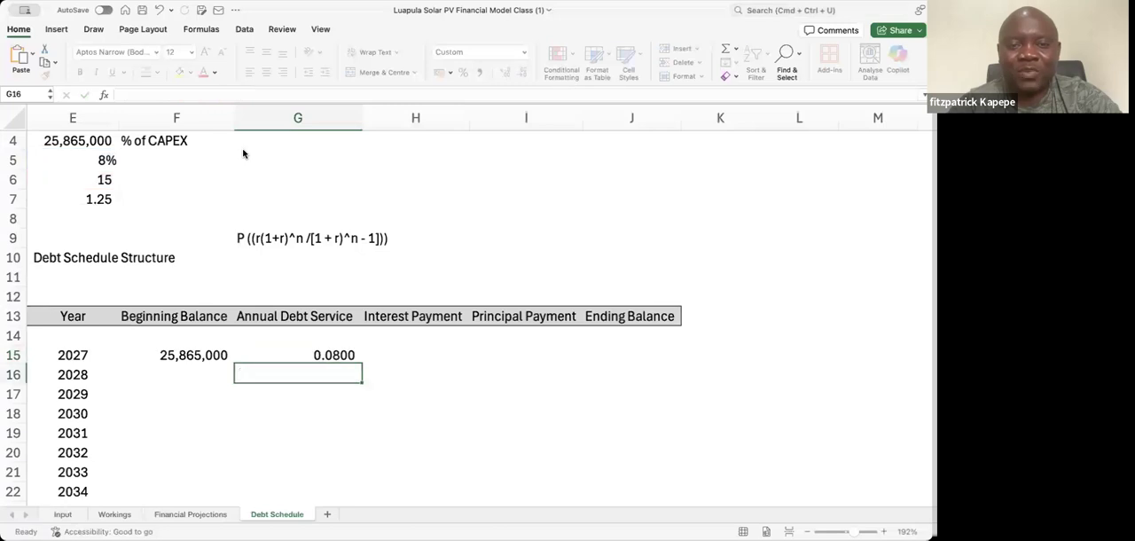
# Review the worked Step 1 to Step 4 debt service calculations below the schedule, focusing on the Step 3 denominator term
pyautogui.press('Down')
pyautogui.press('Down')
pyautogui.press('Down')
pyautogui.press('Down')
pyautogui.press('Down')
pyautogui.press('Down')
pyautogui.press('Down')
pyautogui.press('Down')
pyautogui.press('Down')
pyautogui.press('Down')
pyautogui.press('Down')
pyautogui.press('Down')
pyautogui.press('Down')
pyautogui.press('Down')
pyautogui.press('Down')
pyautogui.press('Down')
pyautogui.press('Down')
pyautogui.press('Down')
pyautogui.press('Down')
pyautogui.press('Down')
pyautogui.press('Down')
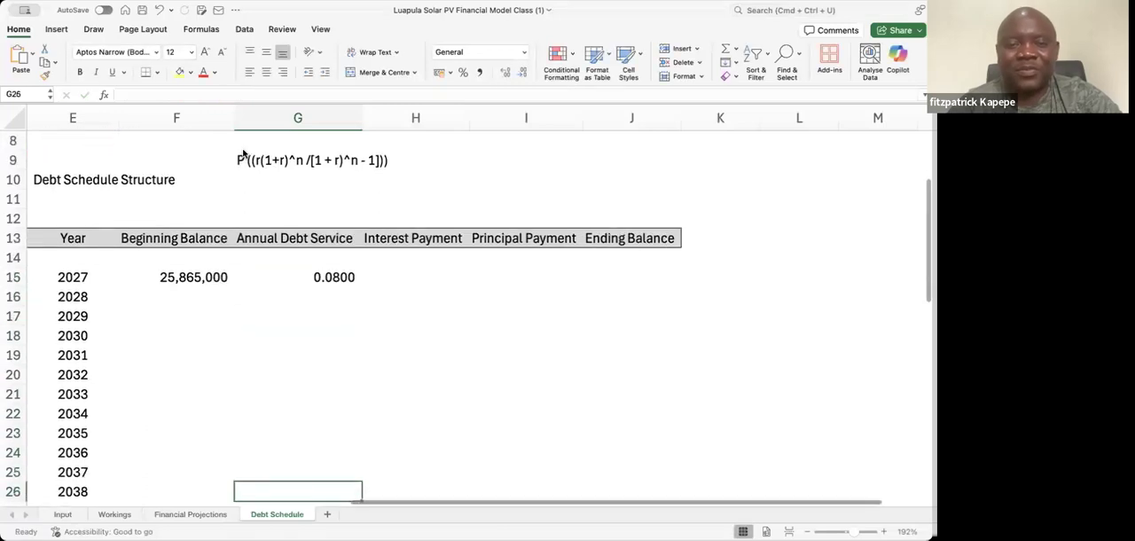
pyautogui.press('Down')
pyautogui.press('Down')
pyautogui.press('Down')
pyautogui.press('Down')
pyautogui.press('Down')
pyautogui.press('Down')
pyautogui.press('Down')
pyautogui.press('Down')
pyautogui.press('Down')
pyautogui.press('Down')
pyautogui.press('Down')
pyautogui.press('Down')
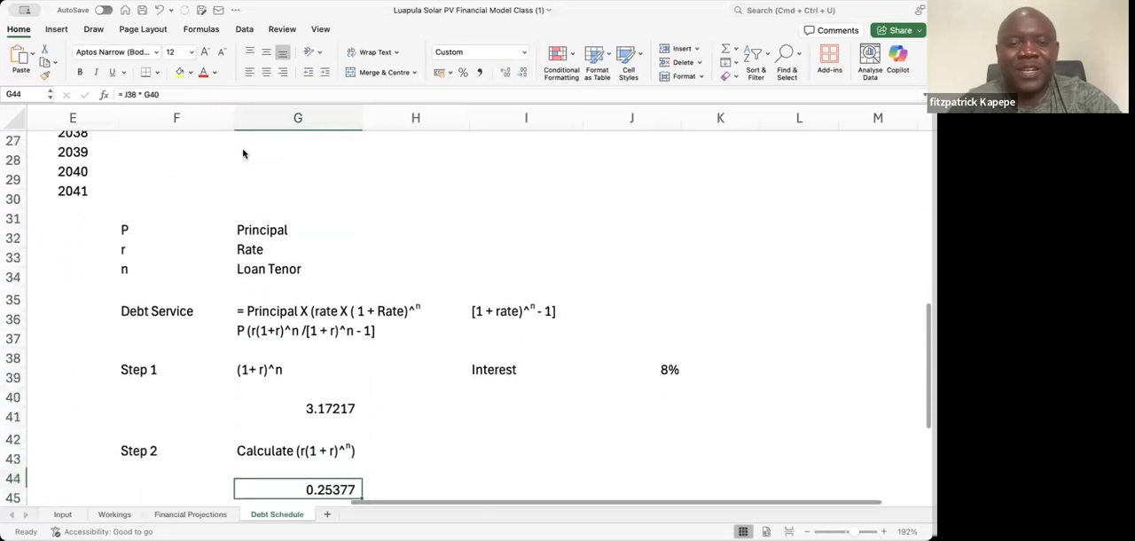
pyautogui.press('Down')
pyautogui.press('Down')
pyautogui.press('Up')
pyautogui.press('Up')
pyautogui.press('Up')
pyautogui.press('Up')
pyautogui.press('Up')
pyautogui.press('Up')
pyautogui.press('Up')
pyautogui.press('Up')
pyautogui.press('Up')
pyautogui.press('Up')
pyautogui.press('Up')
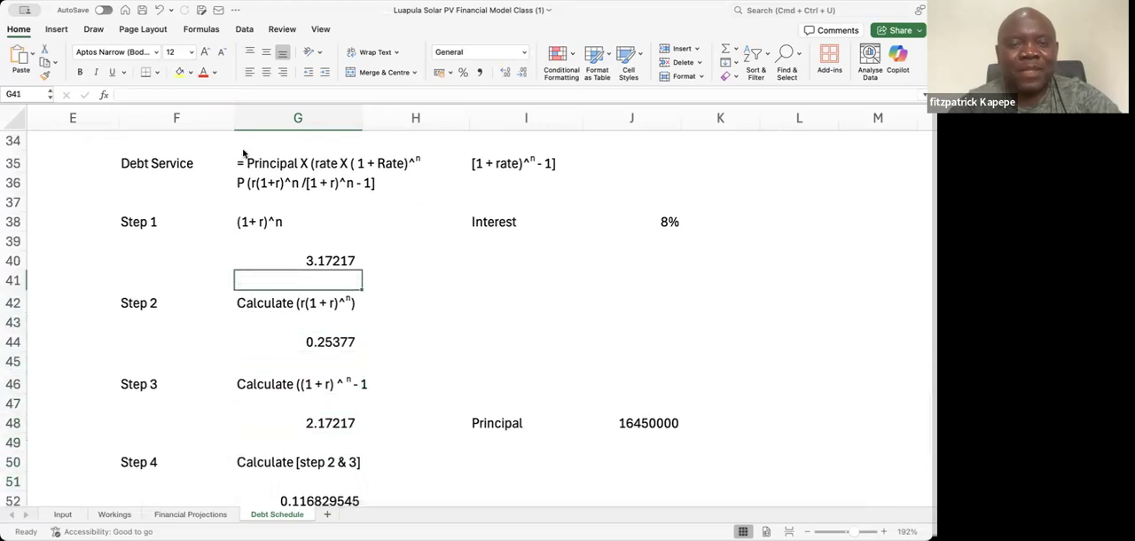
pyautogui.press('Down')
pyautogui.press('Down')
pyautogui.press('Down')
pyautogui.press('Down')
pyautogui.press('Down')
pyautogui.press('Up')
pyautogui.press('Up')
pyautogui.press('Down')
pyautogui.press('Down')
pyautogui.press('Down')
pyautogui.press('Down')
pyautogui.press('Down')
pyautogui.press('Down')
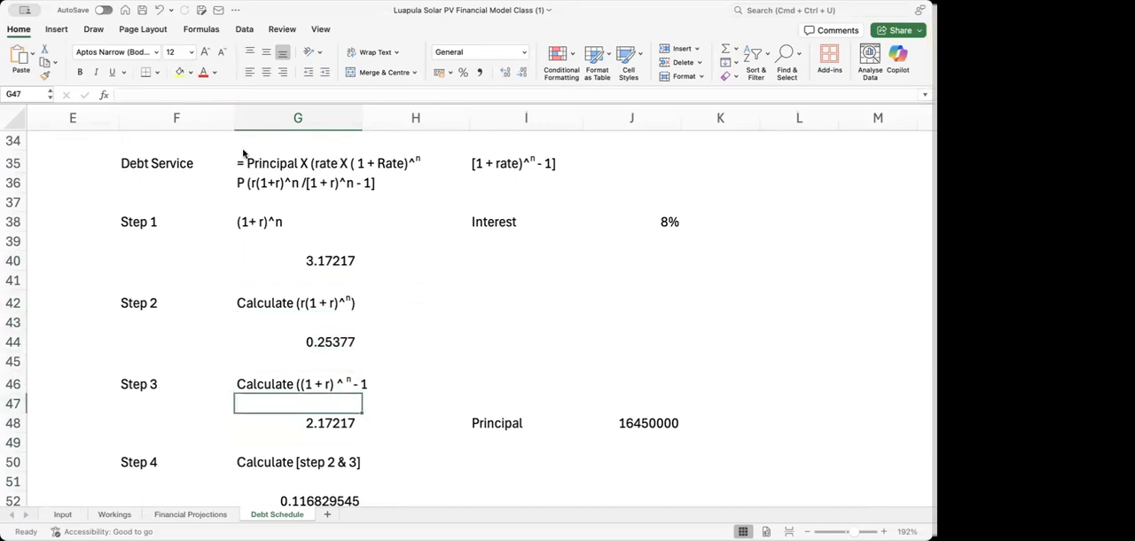
pyautogui.press('Up')
pyautogui.press('Up')
pyautogui.press('Up')
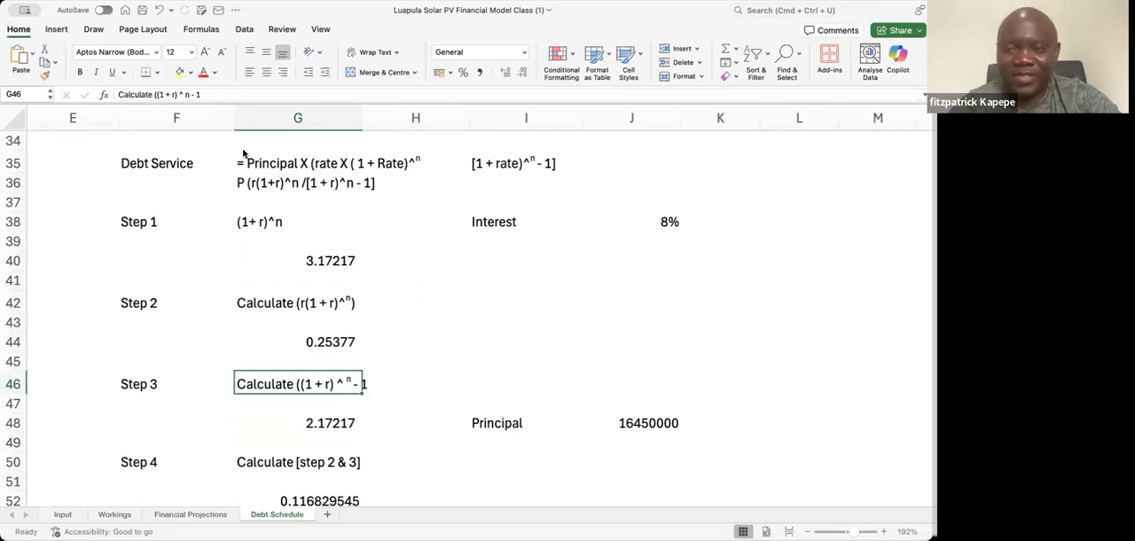
pyautogui.press('Up')
pyautogui.press('Up')
pyautogui.press('Up')
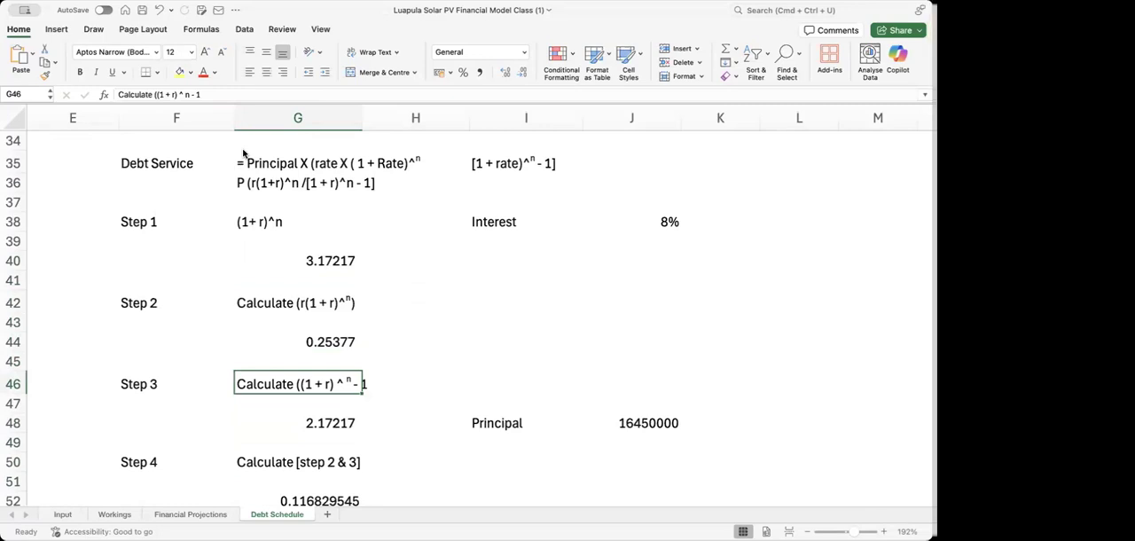
pyautogui.press('Up')
pyautogui.press('Up')
pyautogui.press('Up')
pyautogui.press('Up')
pyautogui.press('Up')
pyautogui.press('Up')
pyautogui.press('Up')
pyautogui.press('Up')
pyautogui.press('Up')
pyautogui.press('Up')
pyautogui.press('Up')
pyautogui.press('Up')
pyautogui.press('Up')
pyautogui.press('Up')
pyautogui.press('Up')
pyautogui.press('Up')
pyautogui.press('Up')
pyautogui.press('Up')
pyautogui.press('Up')
pyautogui.press('Up')
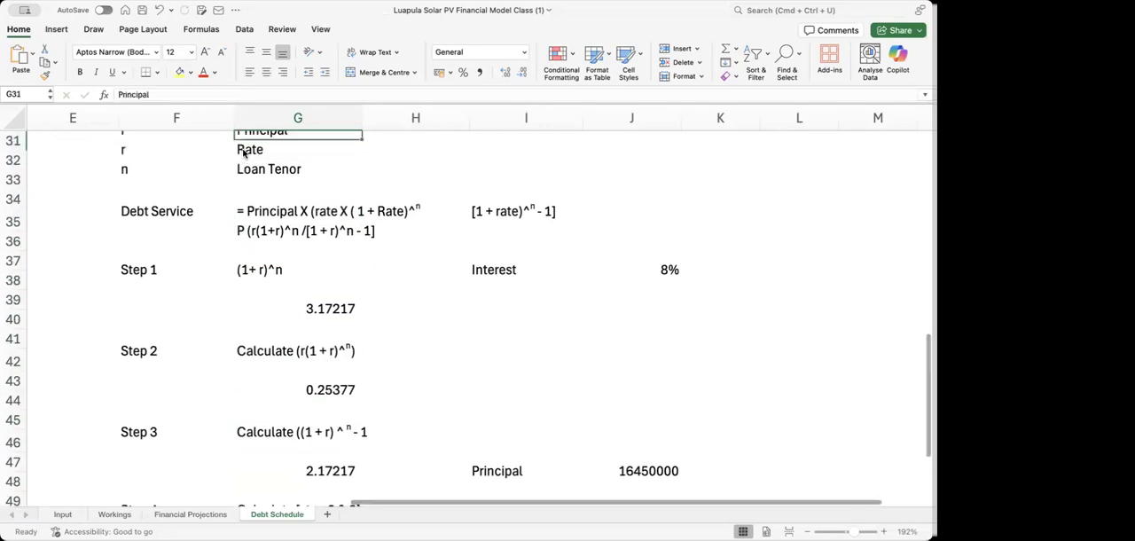
# Complete the G15 denominator by subtracting 1 inside outer parentheses, making the formula = (E5 * (1 + E5)^E6) / (( (1 + E5)^E6) - 1)
pyautogui.press('Up')
pyautogui.press('Up')
pyautogui.press('Up')
pyautogui.press('Up')
pyautogui.press('Up')
pyautogui.press('Up')
pyautogui.press('Up')
pyautogui.press('Down')
pyautogui.press('Down')
pyautogui.press('Down')
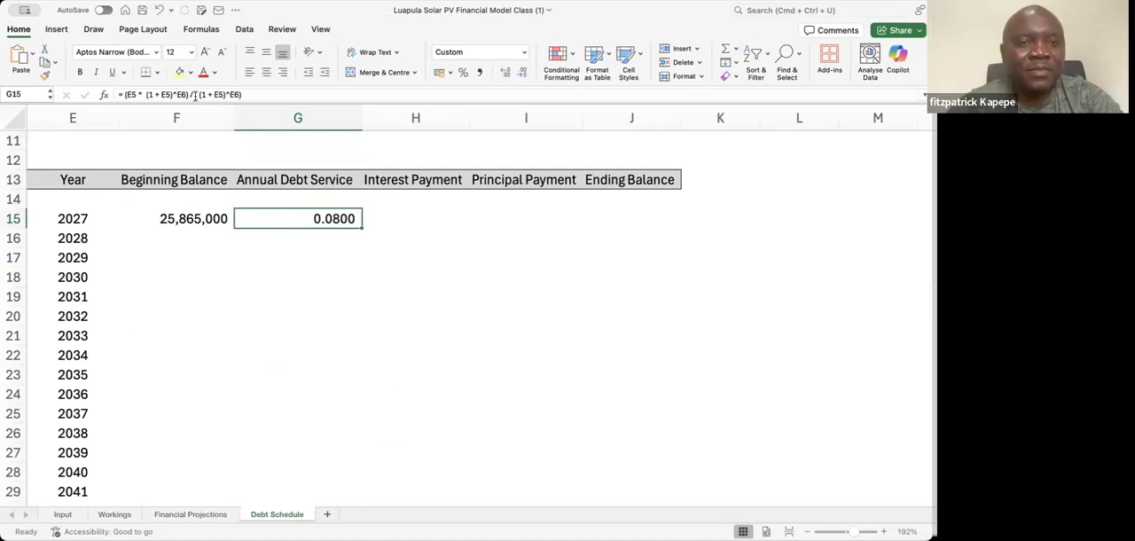
pyautogui.click(195, 95)
pyautogui.write('( (')
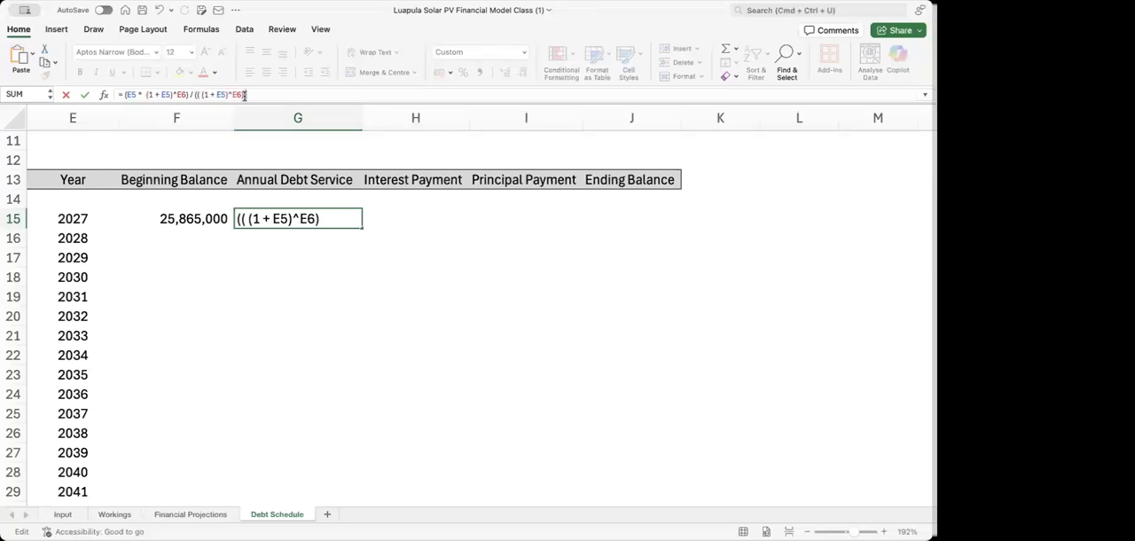
pyautogui.write('1')
pyautogui.press('Return')
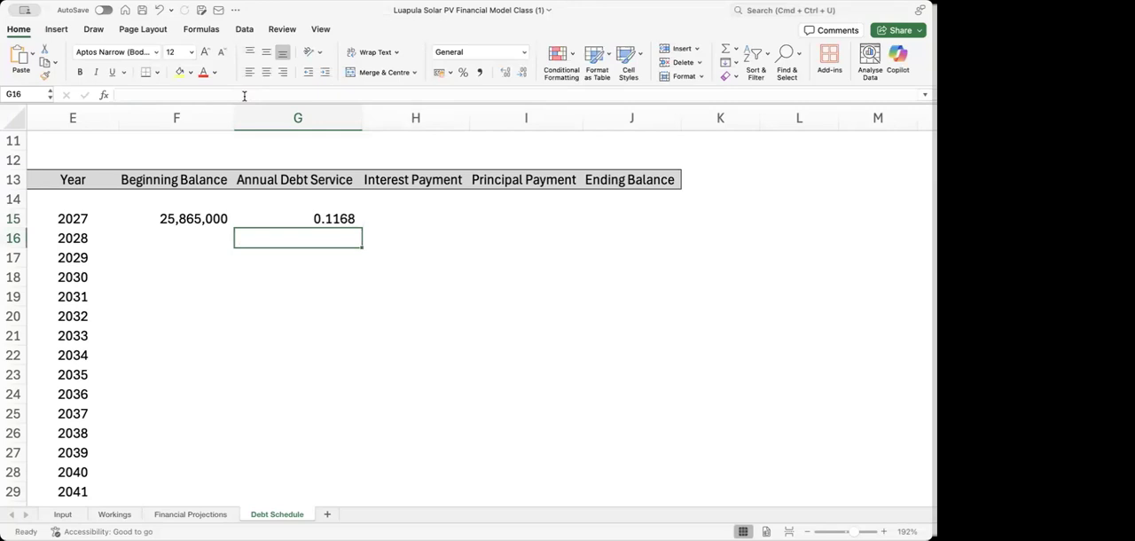
pyautogui.press('Up')
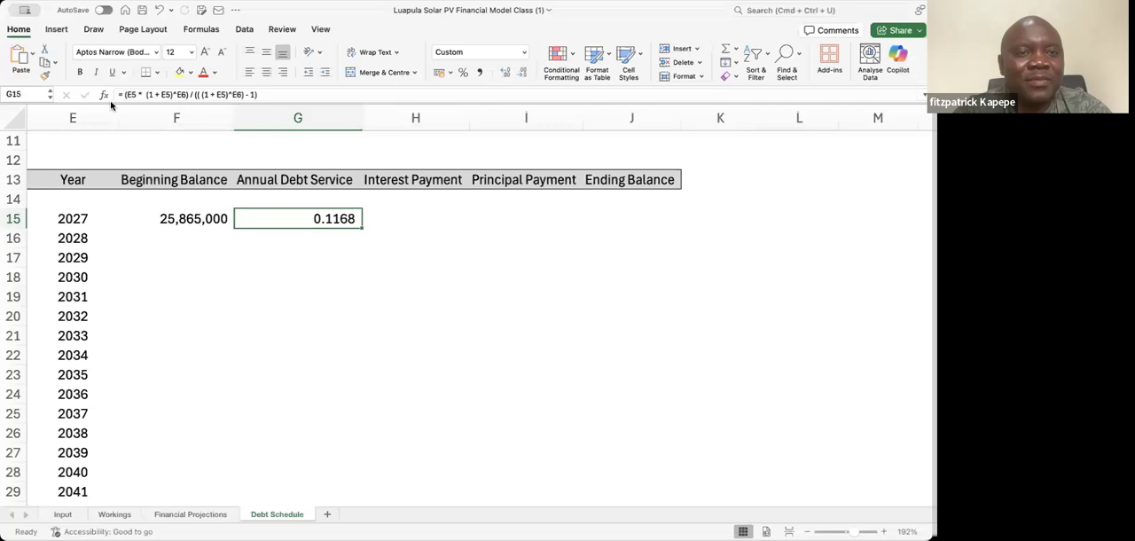
# In the G9 formula text, colour the numerator r(1+r)^n red and the denominator [1 + r)^n - 1] blue
pyautogui.click(226, 156)
pyautogui.press('Up')
pyautogui.press('Up')
pyautogui.press('Up')
pyautogui.press('Up')
pyautogui.press('Up')
pyautogui.press('Up')
pyautogui.press('Up')
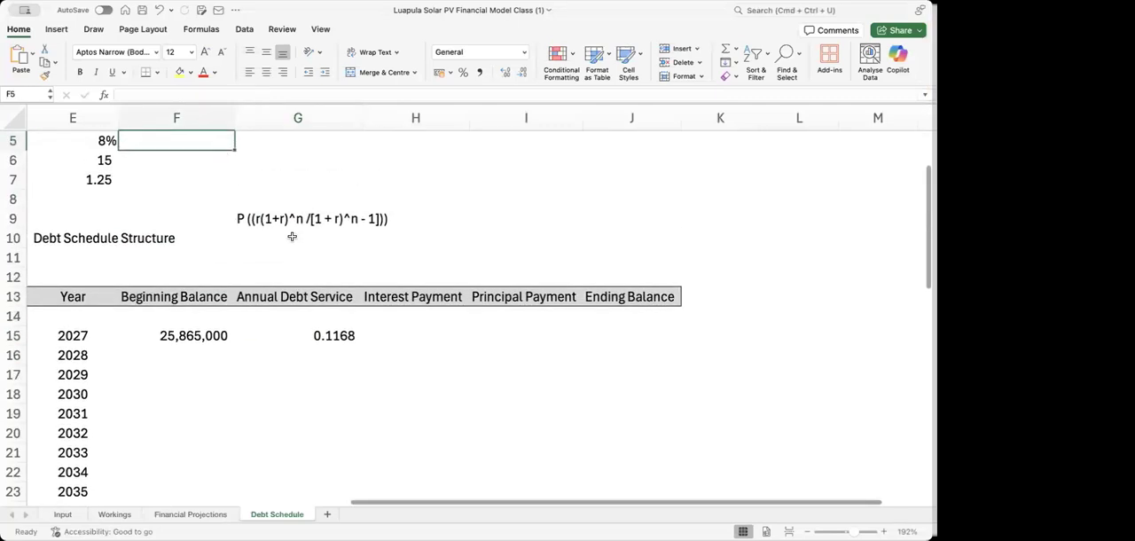
pyautogui.click(268, 221)
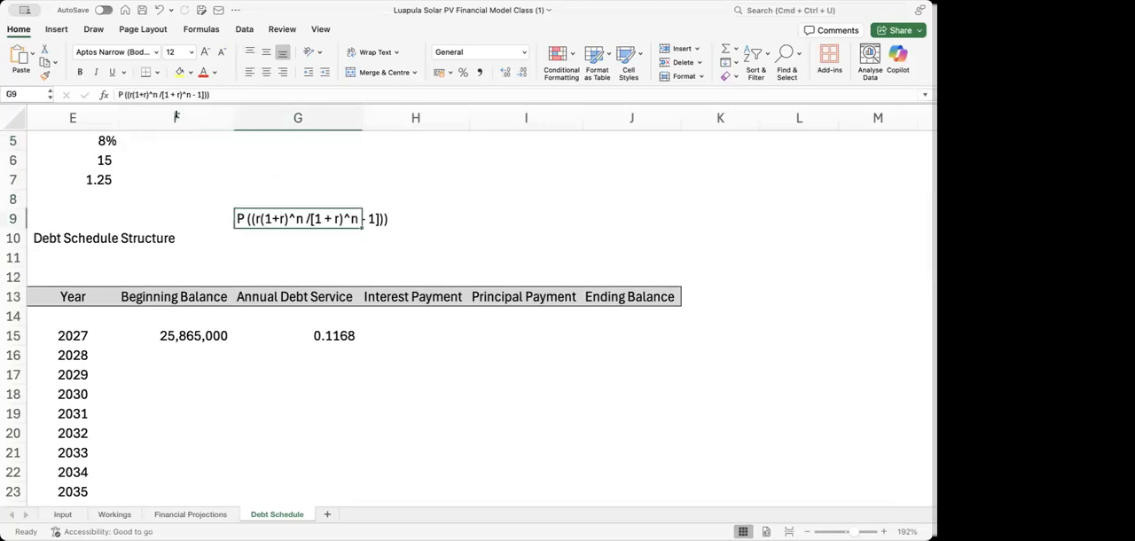
pyautogui.click(129, 95)
pyautogui.moveTo(129, 95); pyautogui.dragTo(159, 95)
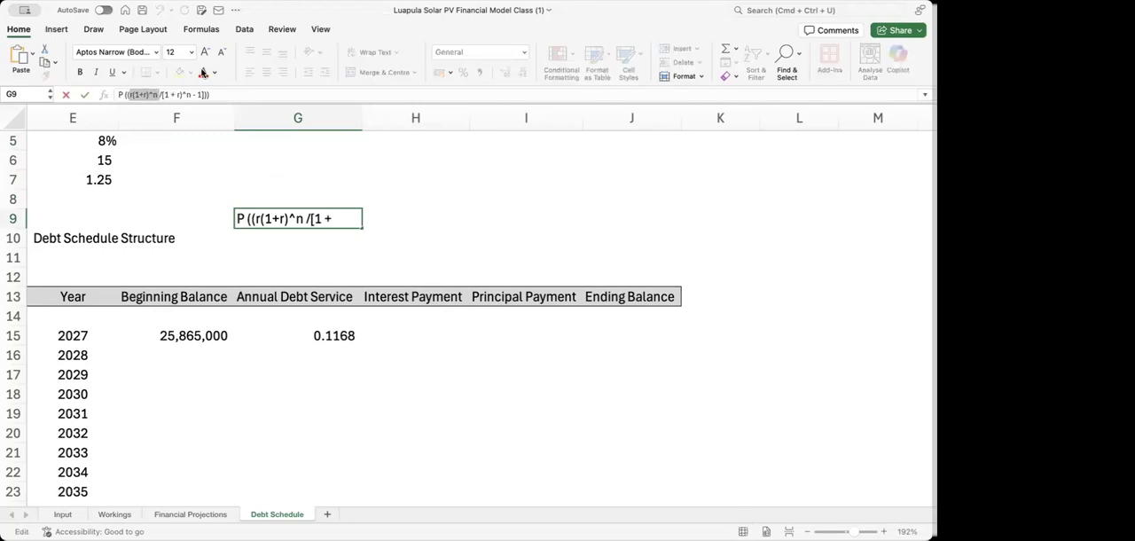
pyautogui.click(206, 75)
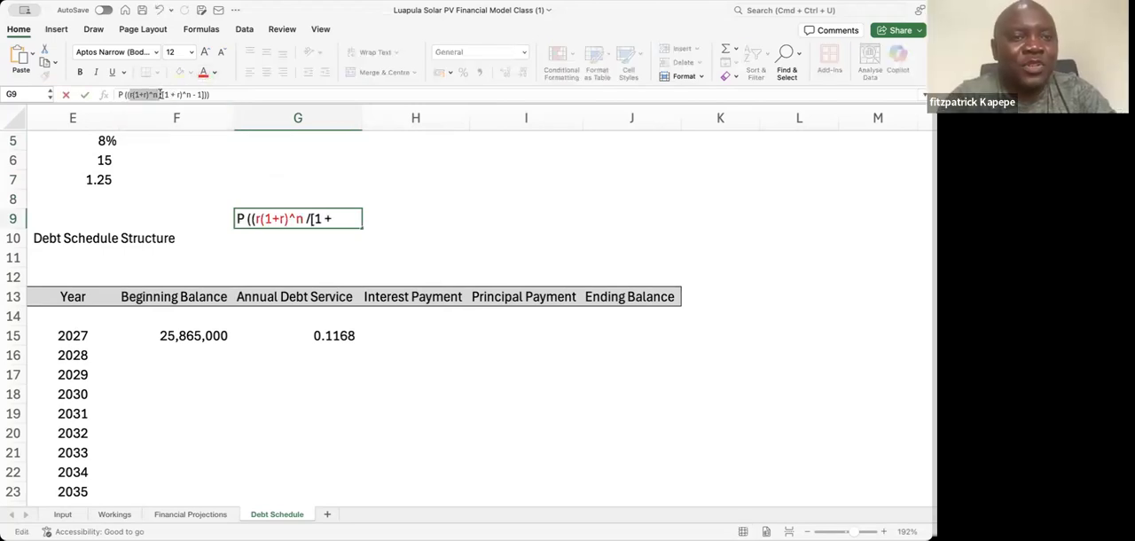
pyautogui.moveTo(160, 94); pyautogui.dragTo(203, 94)
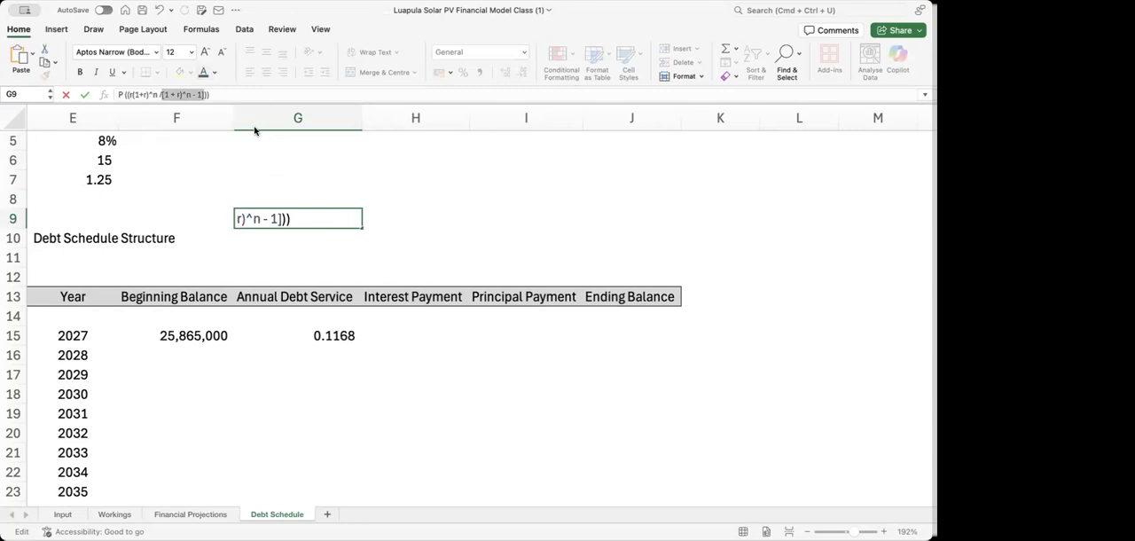
pyautogui.click(167, 166)
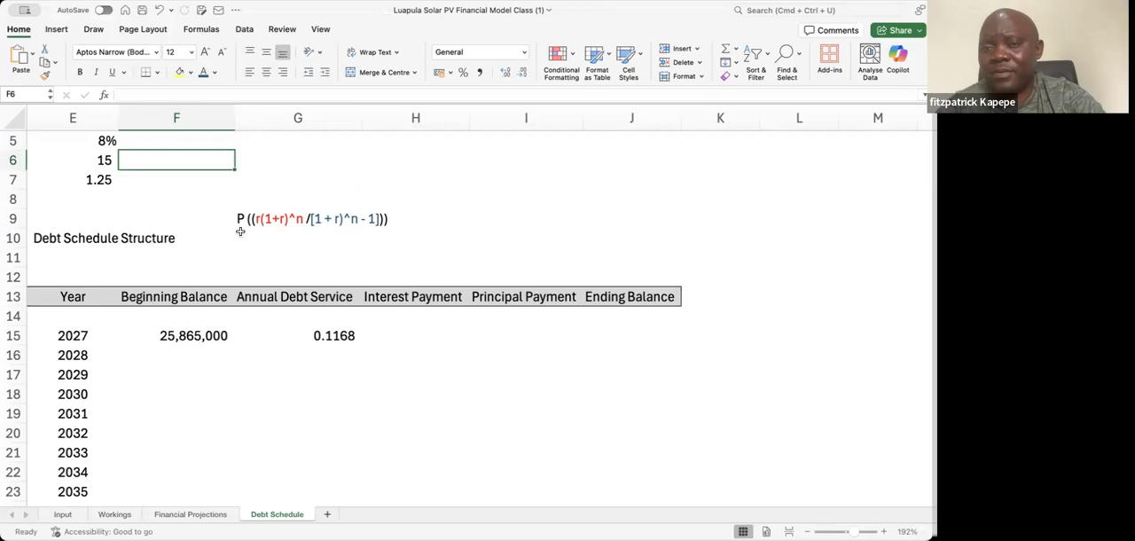
# Write the numerator term r(1 + r)^n as text in cell I9
pyautogui.click(494, 209)
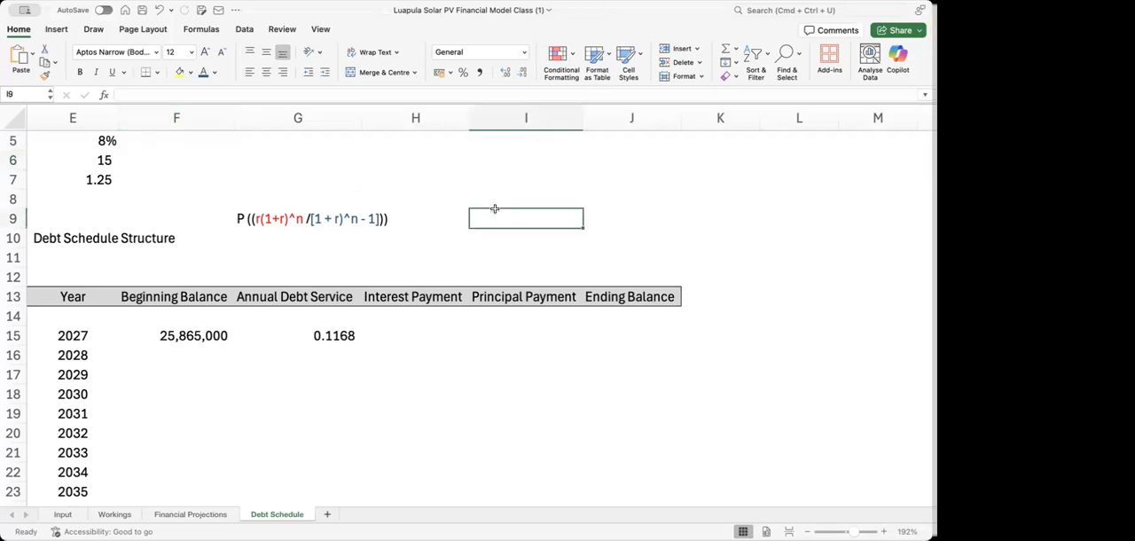
pyautogui.write('r')
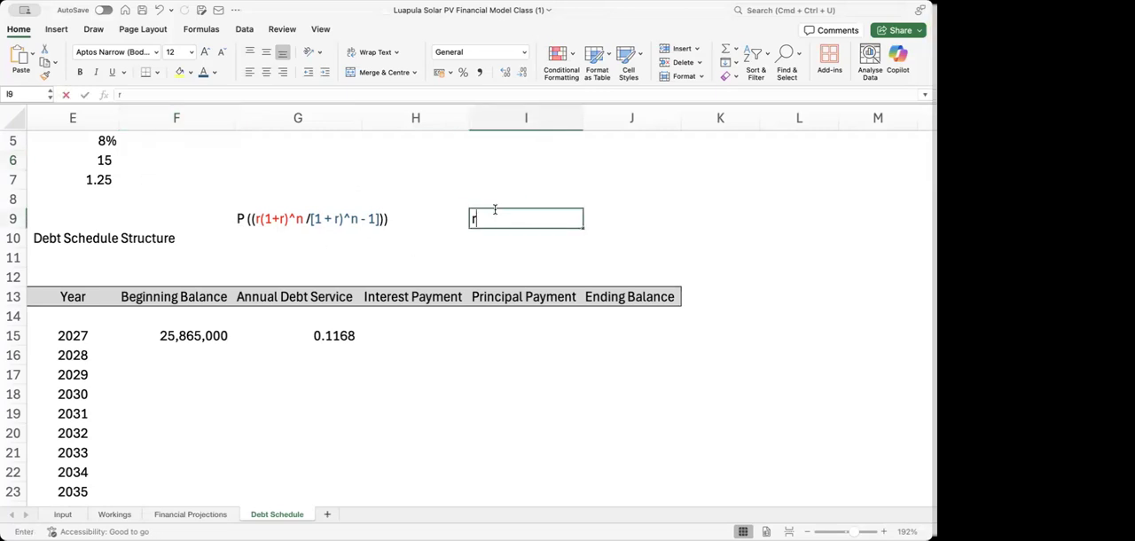
pyautogui.write('(1')
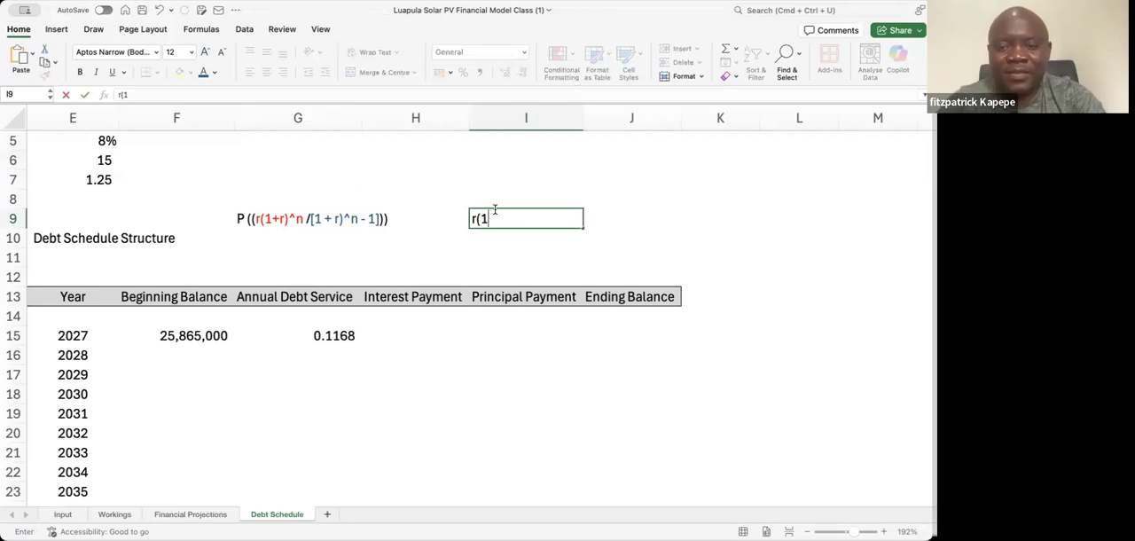
pyautogui.write(' +')
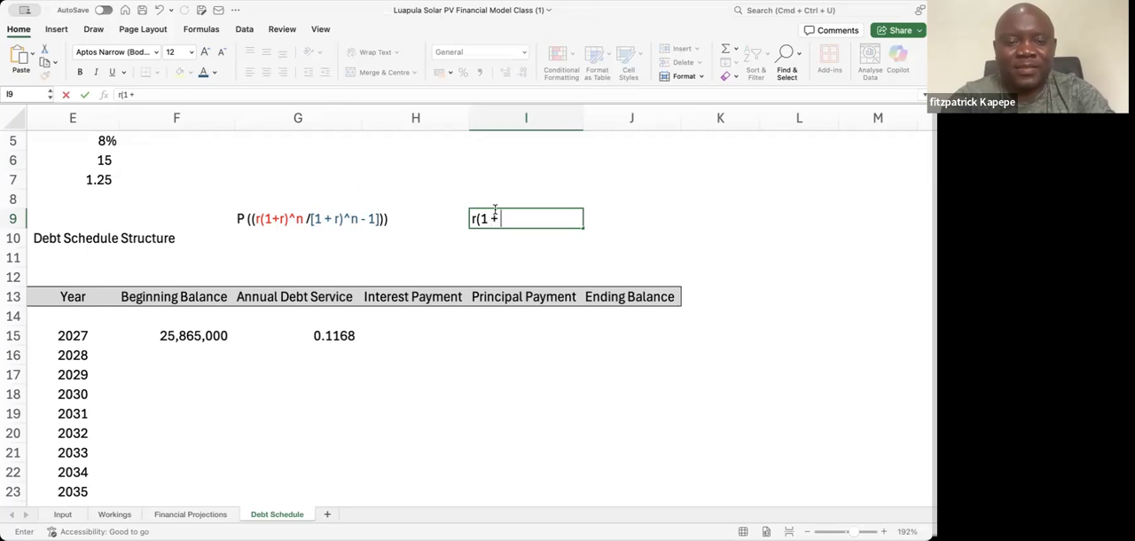
pyautogui.write(' r)')
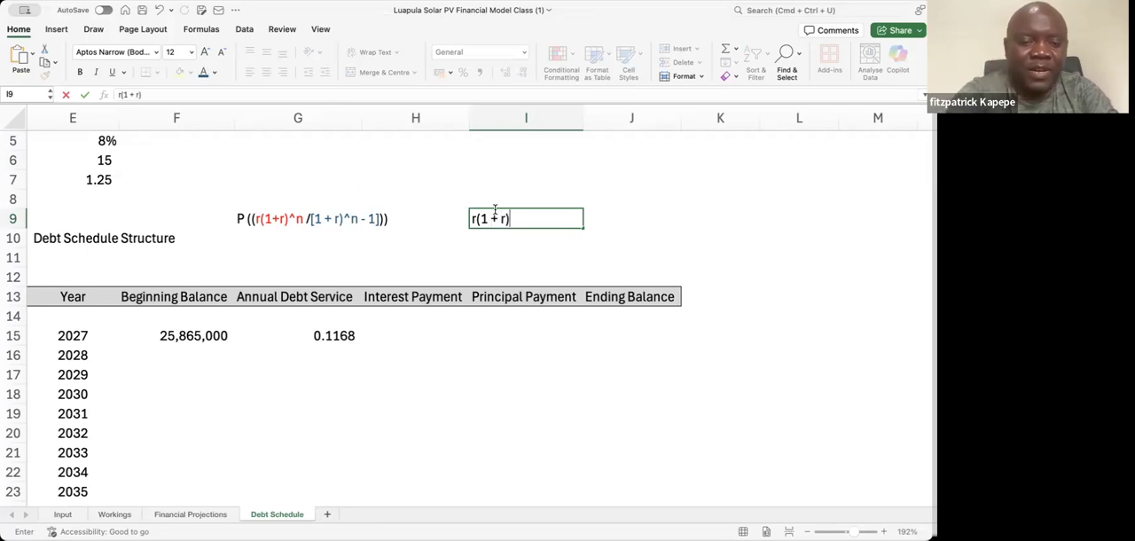
pyautogui.write('^n')
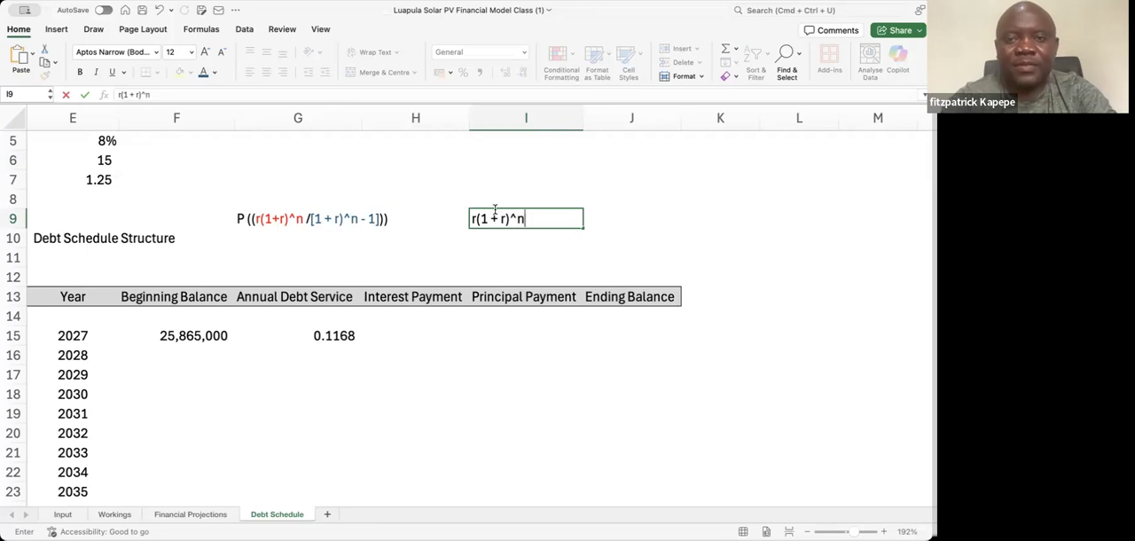
# Format the exponent n of the I9 term as superscript
pyautogui.click(156, 94)
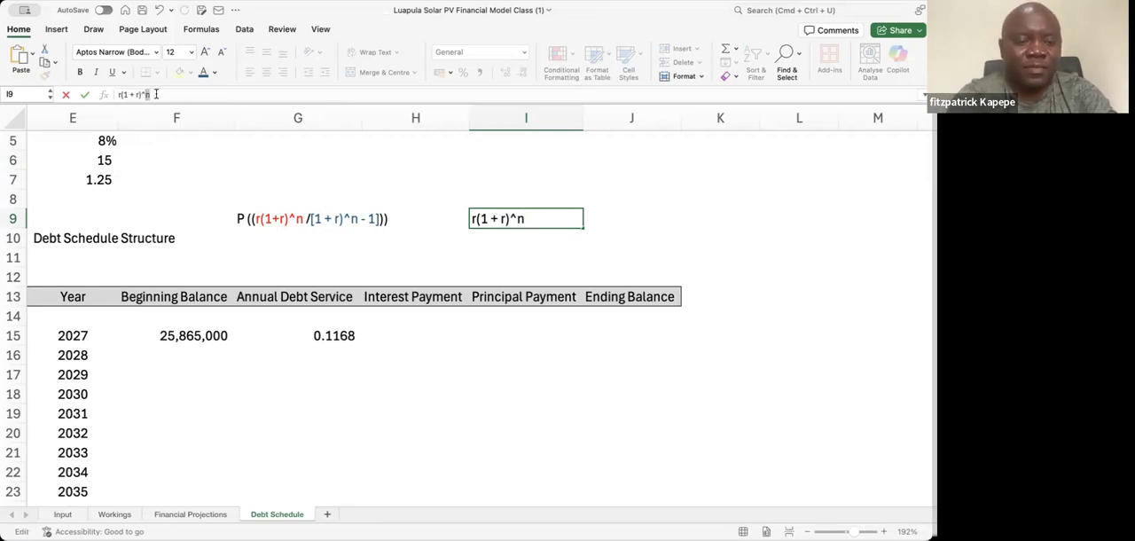
pyautogui.press('super+1')
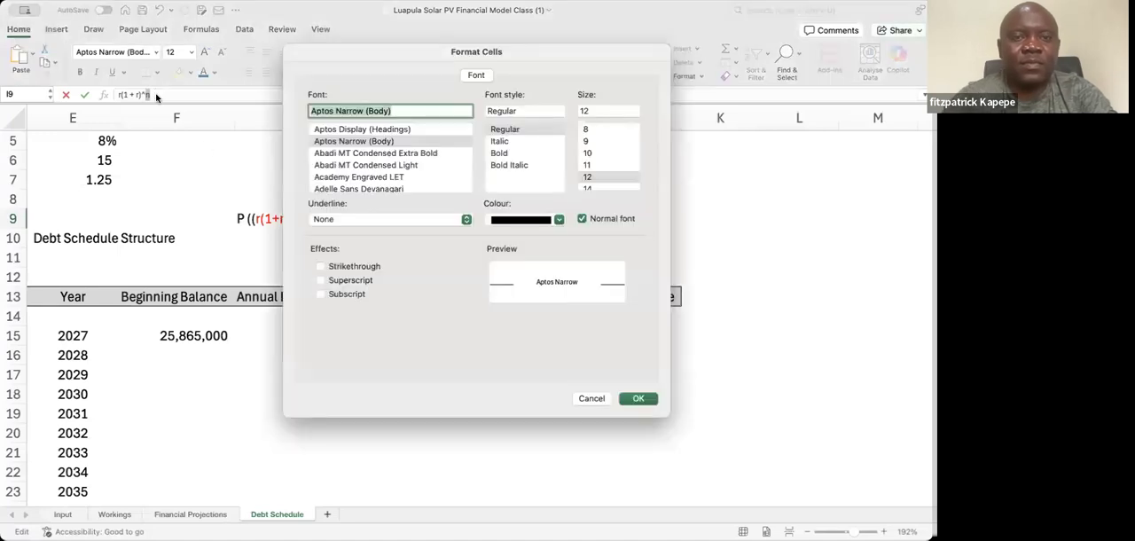
pyautogui.click(322, 280)
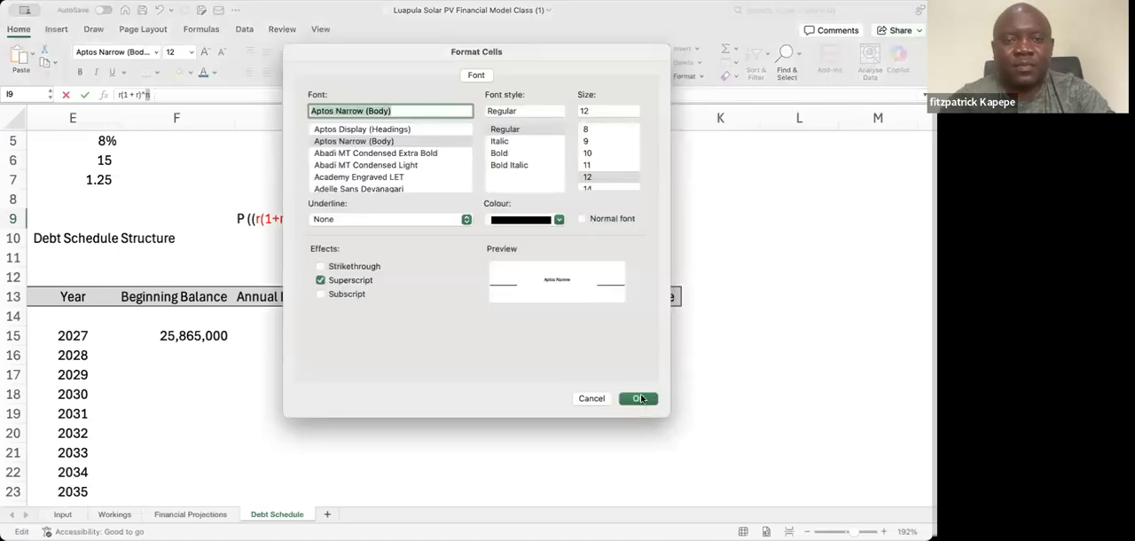
pyautogui.click(639, 398)
pyautogui.click(480, 257)
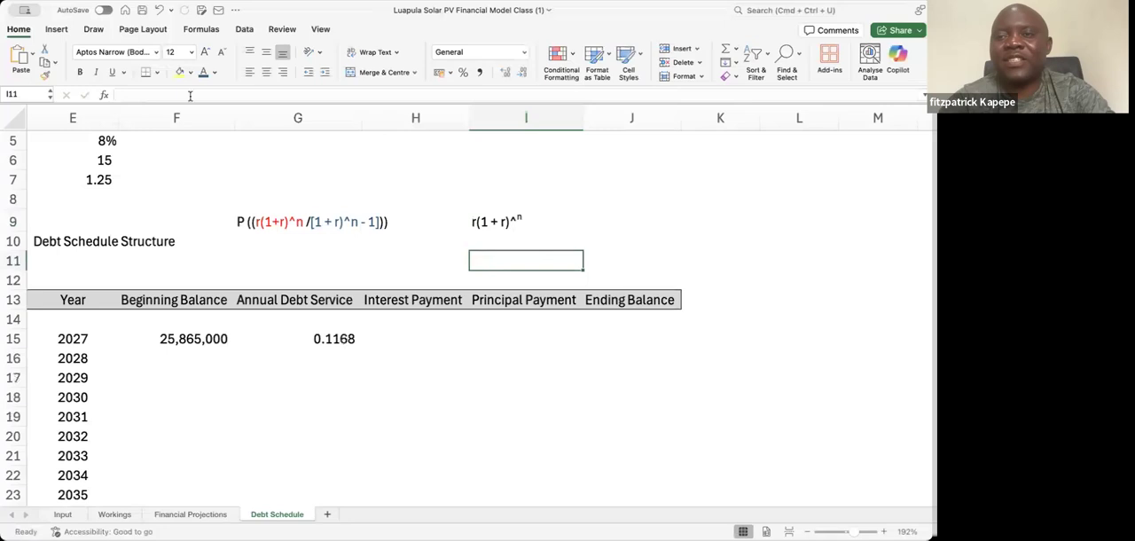
# Examine the numerator (E5 * (1 + E5)^E6) within the G15 formula without changing it
pyautogui.click(343, 339)
pyautogui.moveTo(189, 94); pyautogui.dragTo(122, 94)
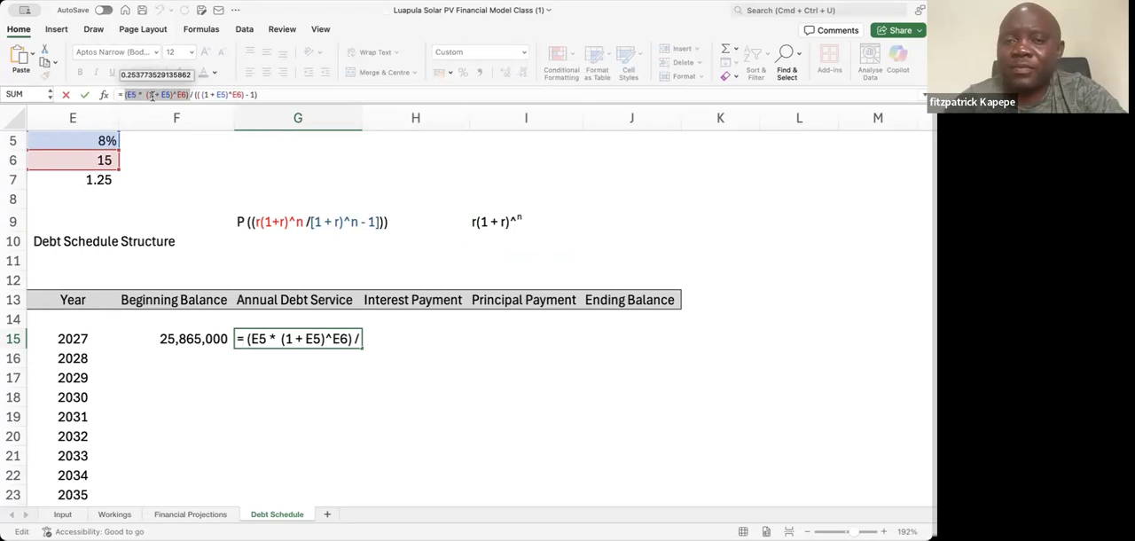
pyautogui.press('Escape')
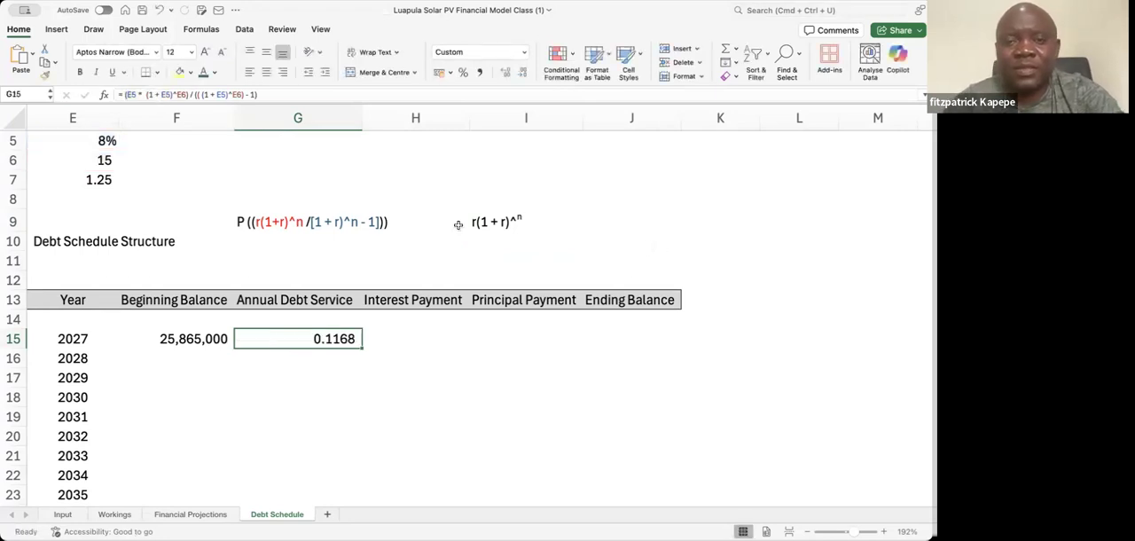
# Try to label the numerator term by entering (1) in J9
pyautogui.click(435, 216)
pyautogui.click(575, 222)
pyautogui.press('Right')
pyautogui.write('1')
pyautogui.press('Return')
pyautogui.press('Up')
pyautogui.write('(1')
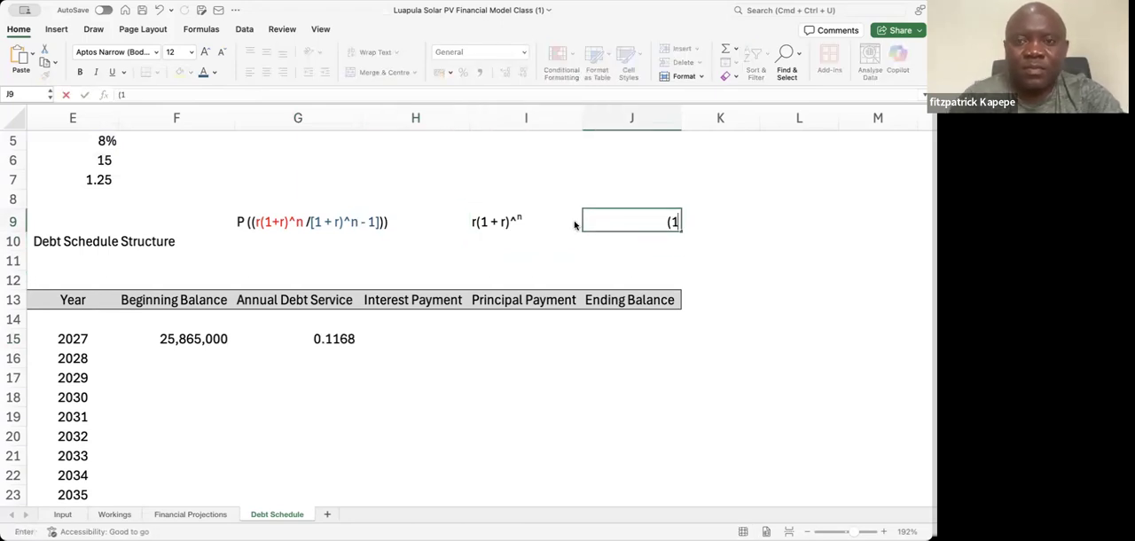
pyautogui.write(')')
pyautogui.press('Return')
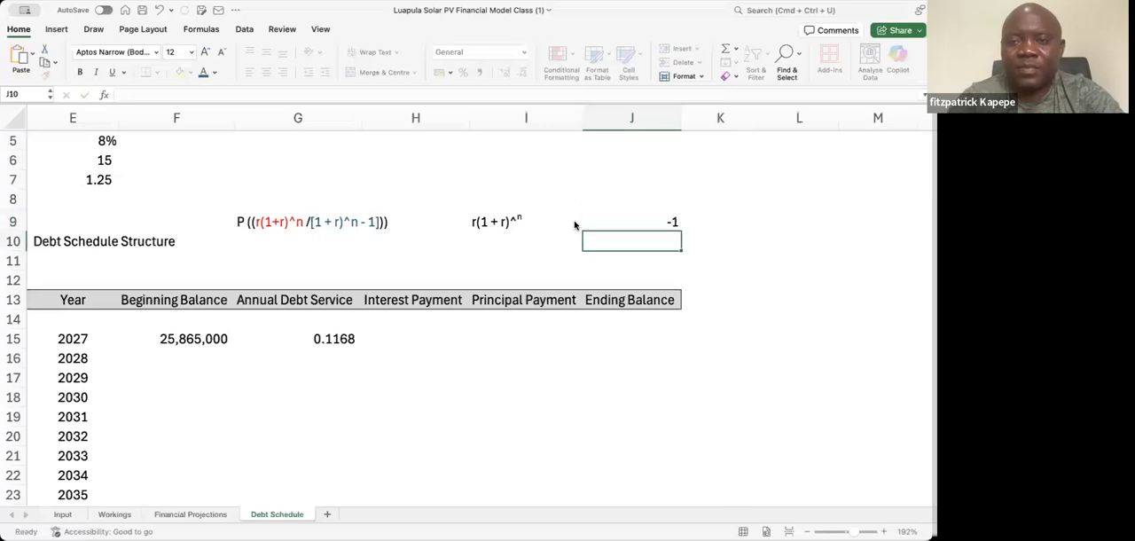
# Enter the reference labels (1) in J9 and (2) in J10 as text
pyautogui.press('Up')
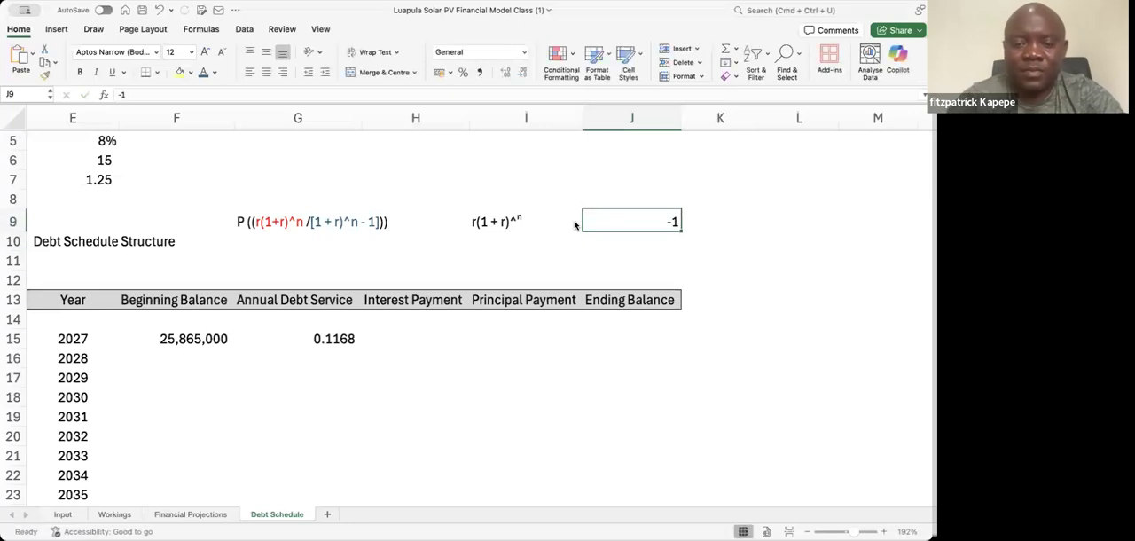
pyautogui.write("'(1)")
pyautogui.press('Return')
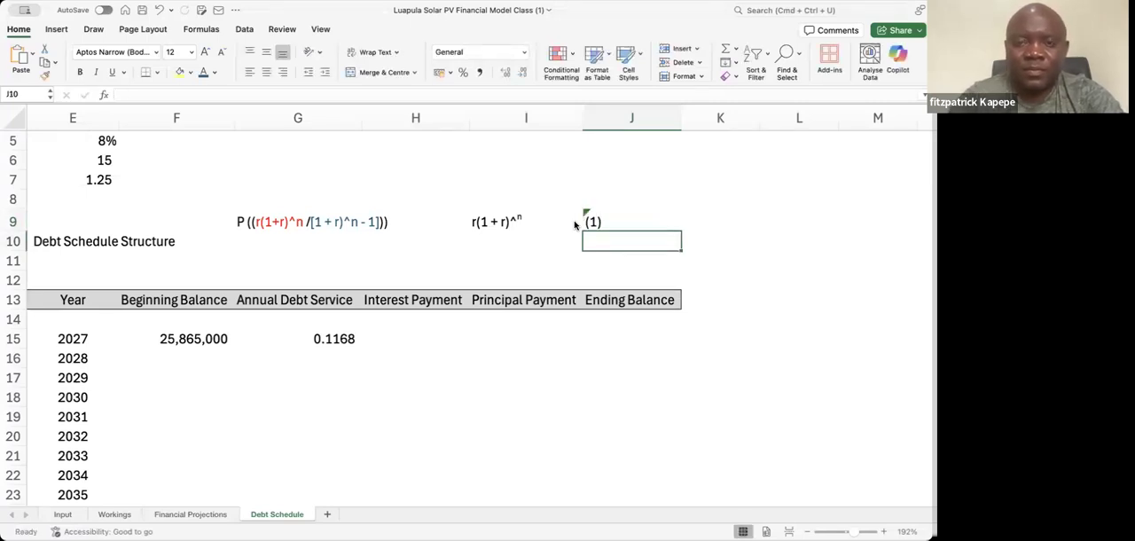
pyautogui.write("'(2)")
pyautogui.press('Return')
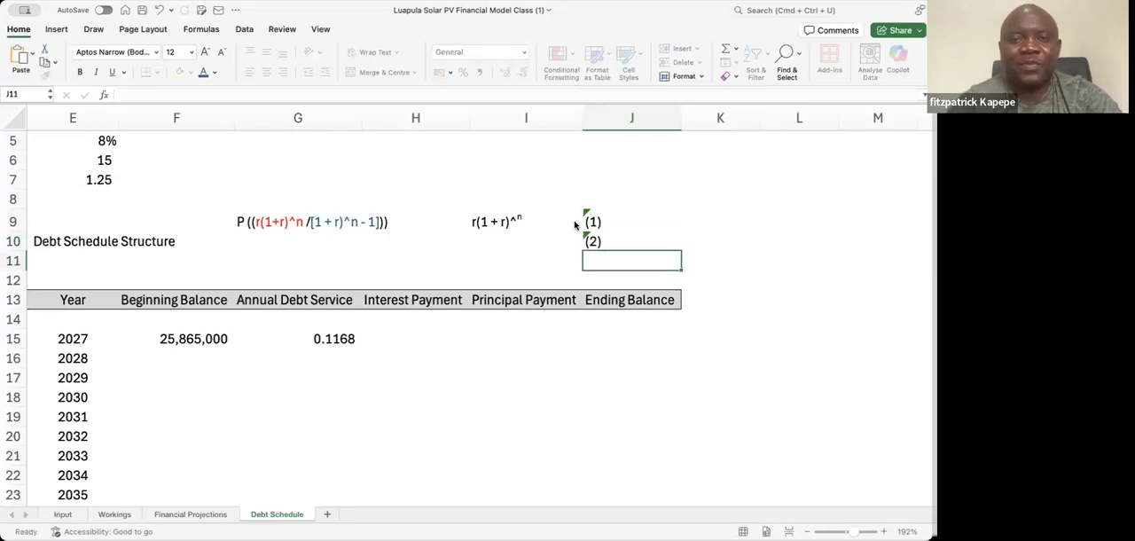
# Enter the denominator term ((1 + r)^n) - 1 as text in I10
pyautogui.click(481, 246)
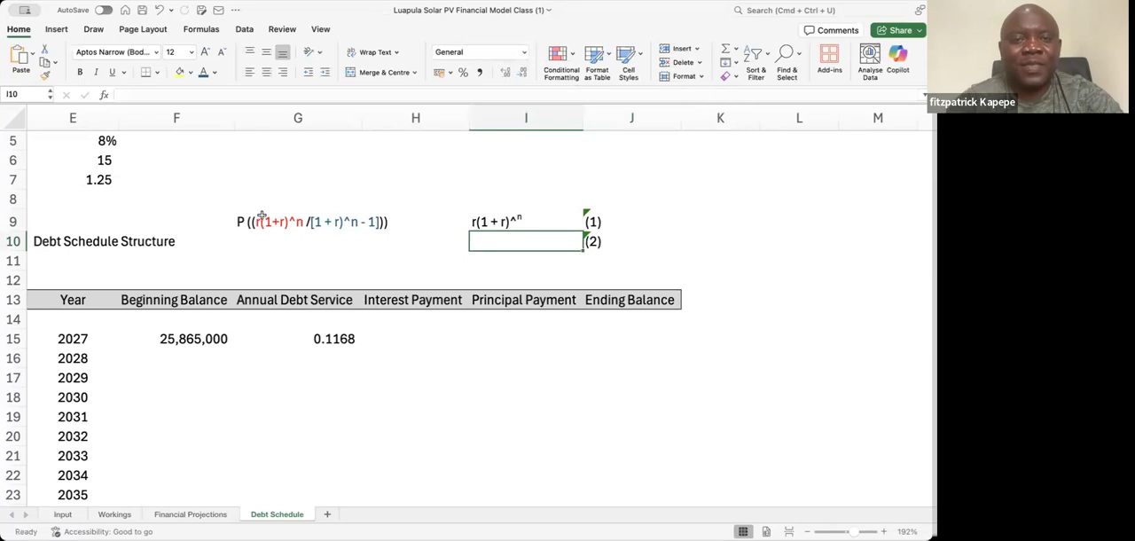
pyautogui.write('(1')
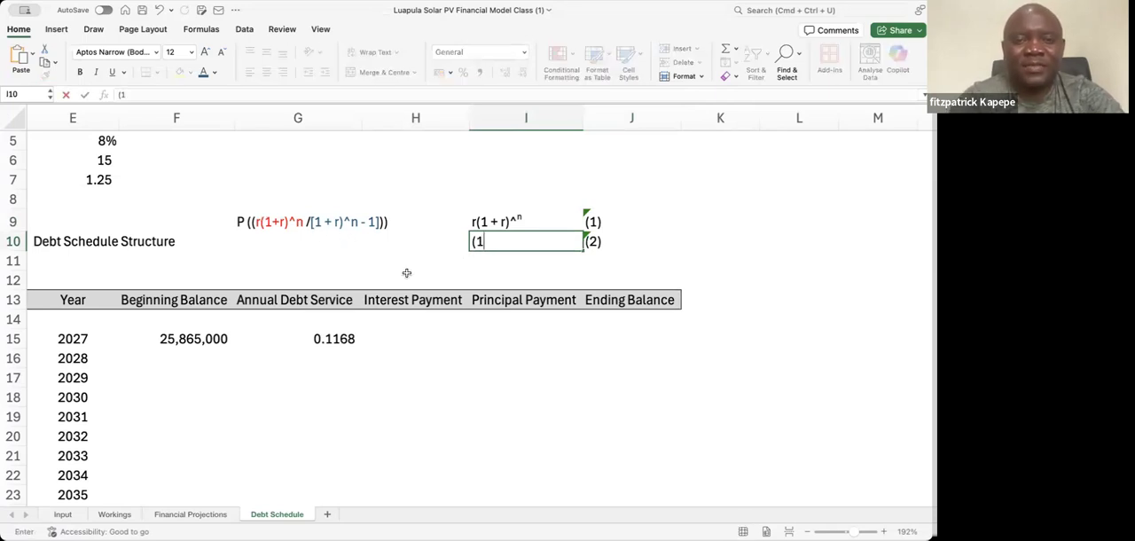
pyautogui.write(' + ')
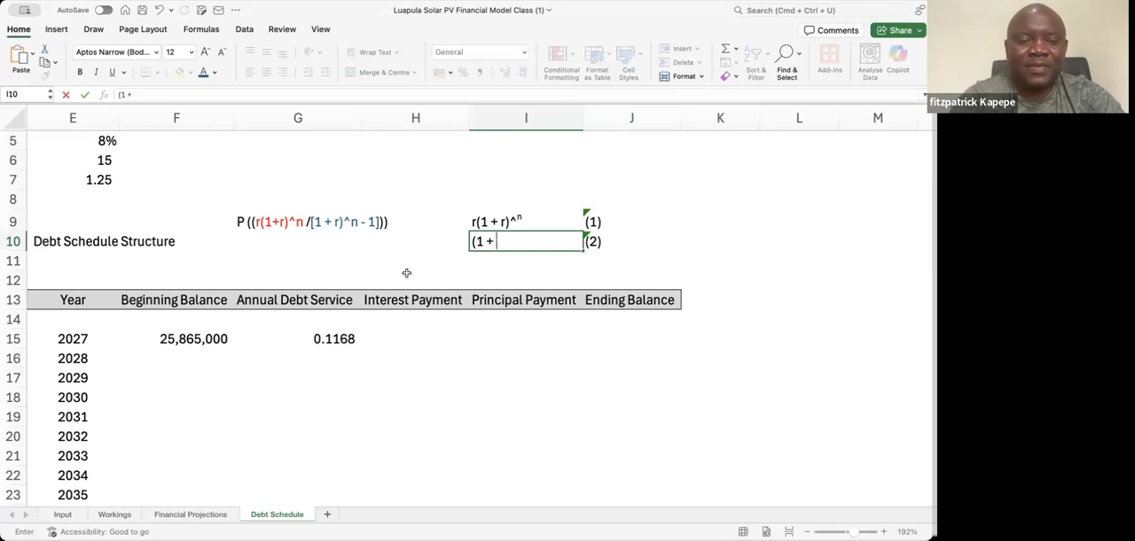
pyautogui.write('r)')
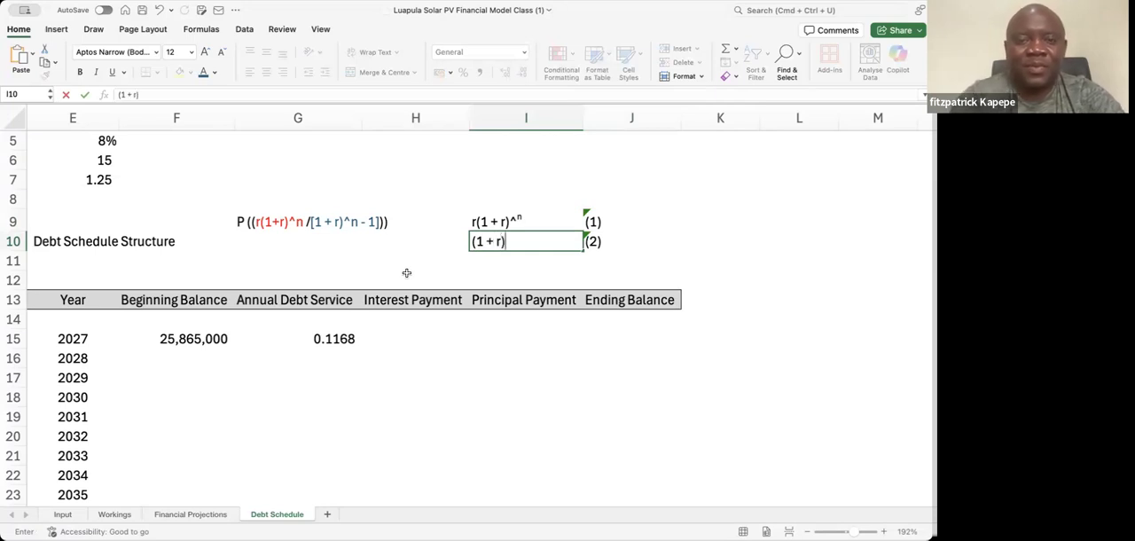
pyautogui.write('^n')
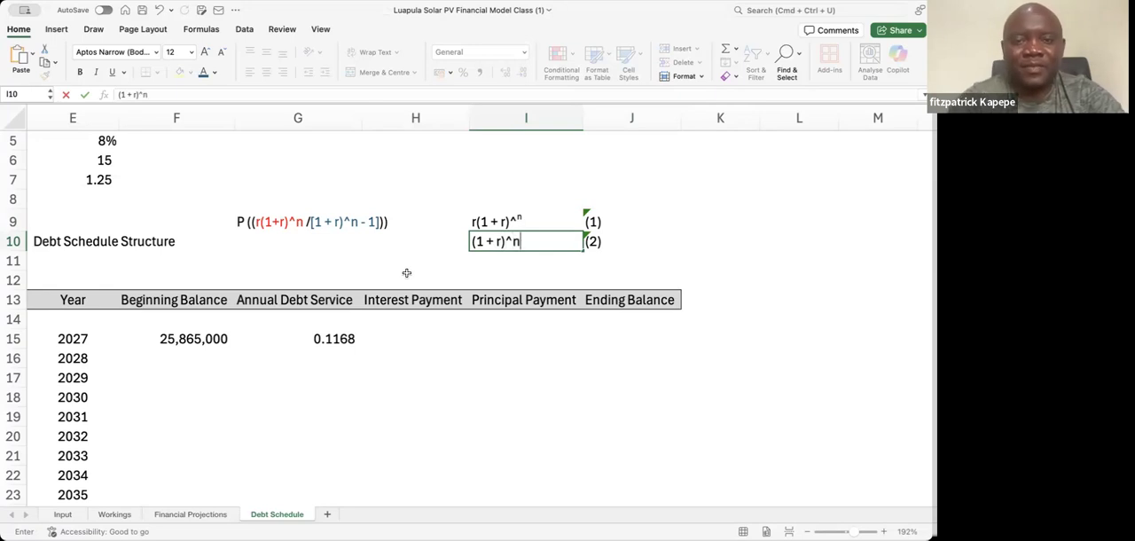
pyautogui.click(118, 93)
pyautogui.write('(')
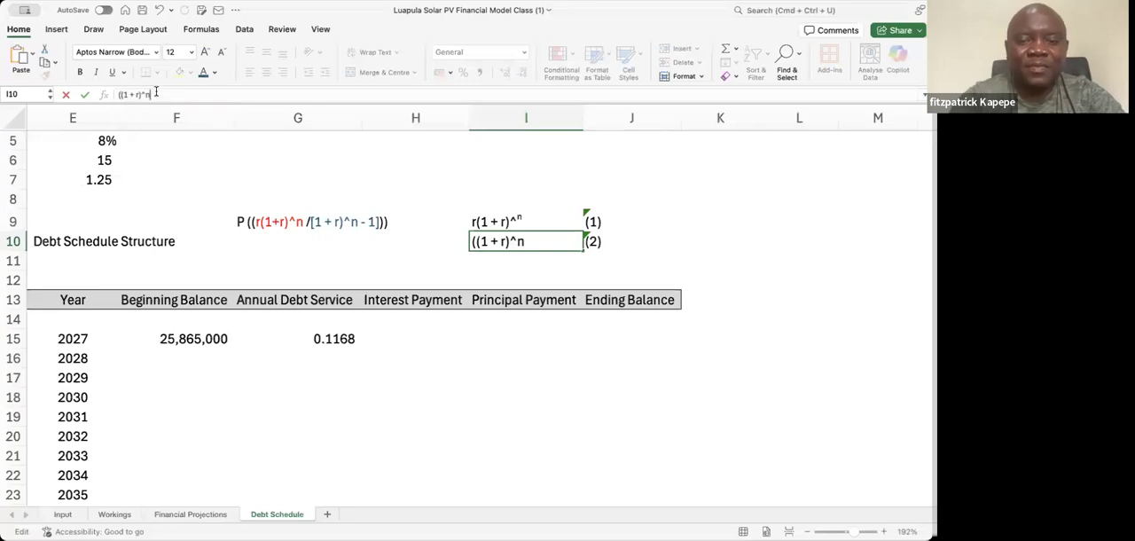
pyautogui.write(') - 1')
pyautogui.press('Return')
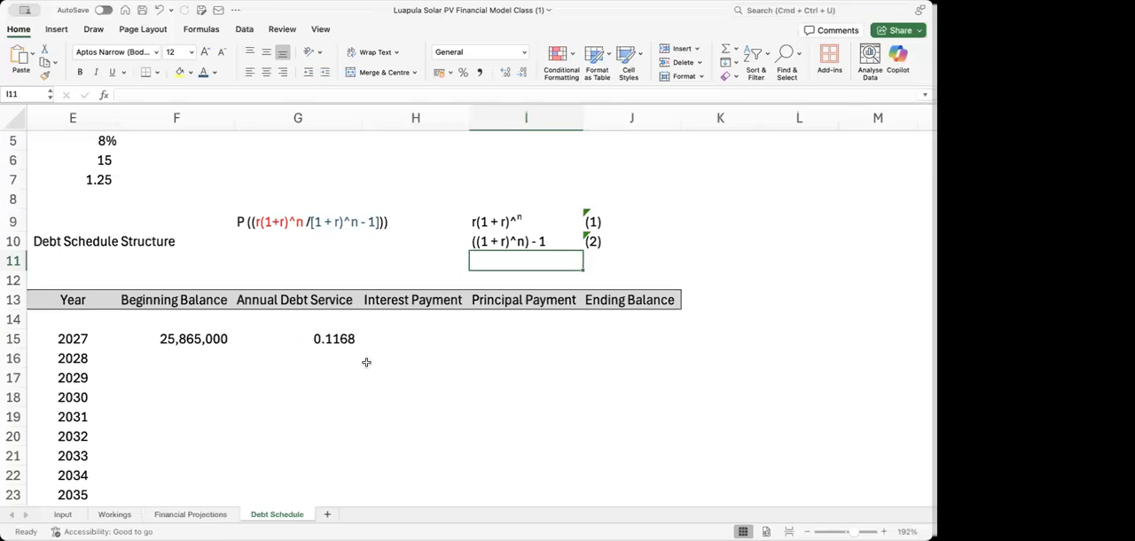
pyautogui.write('= (')
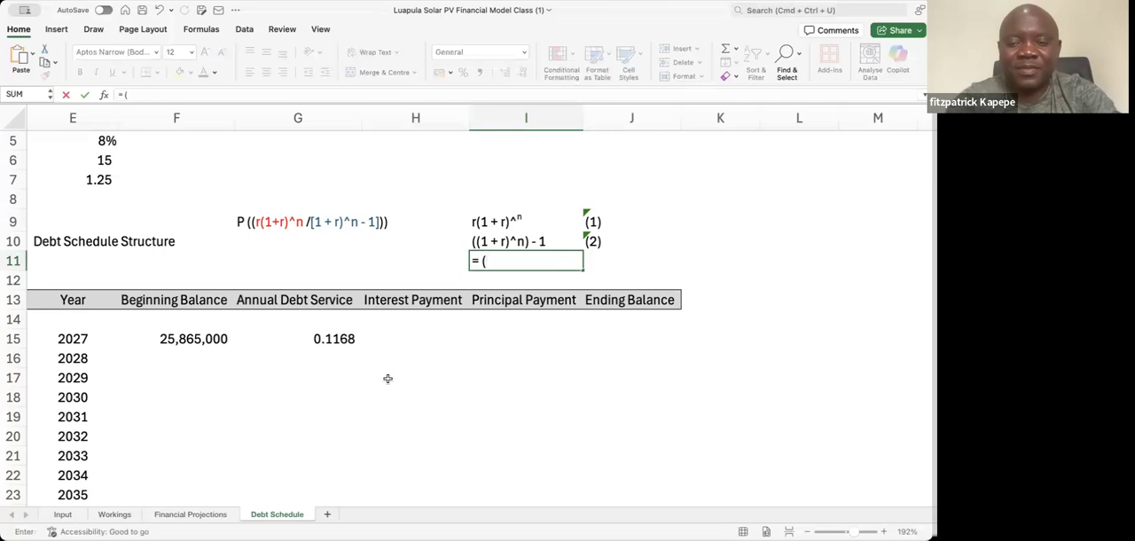
pyautogui.write("'(")
pyautogui.press('BackSpace')
pyautogui.press('BackSpace')
pyautogui.press('BackSpace')
pyautogui.press('BackSpace')
# Enter the ratio note = (1) / (2) in I11 as text rather than as a formula
pyautogui.write("'")
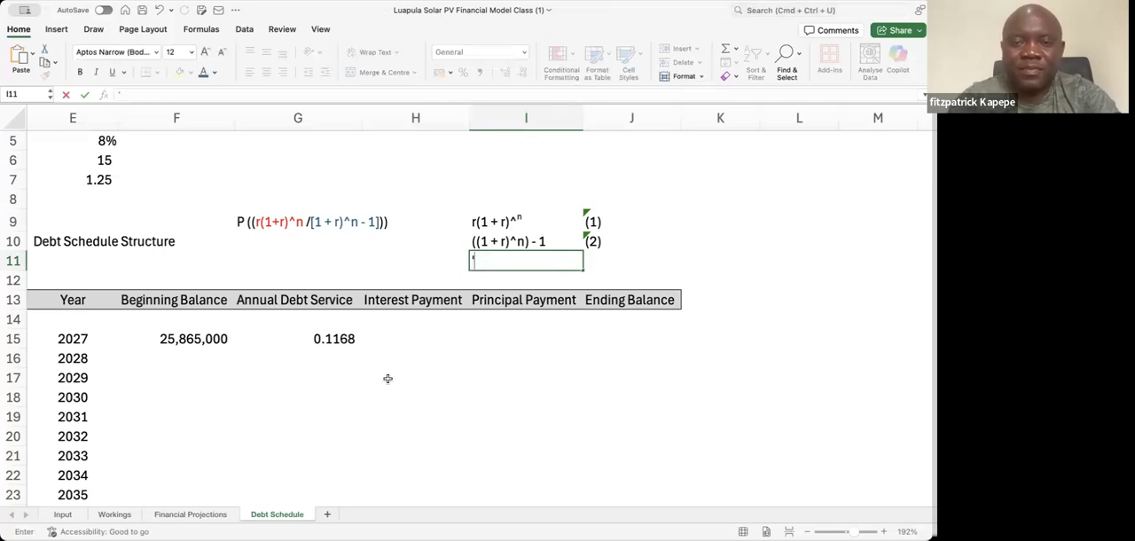
pyautogui.write(' =')
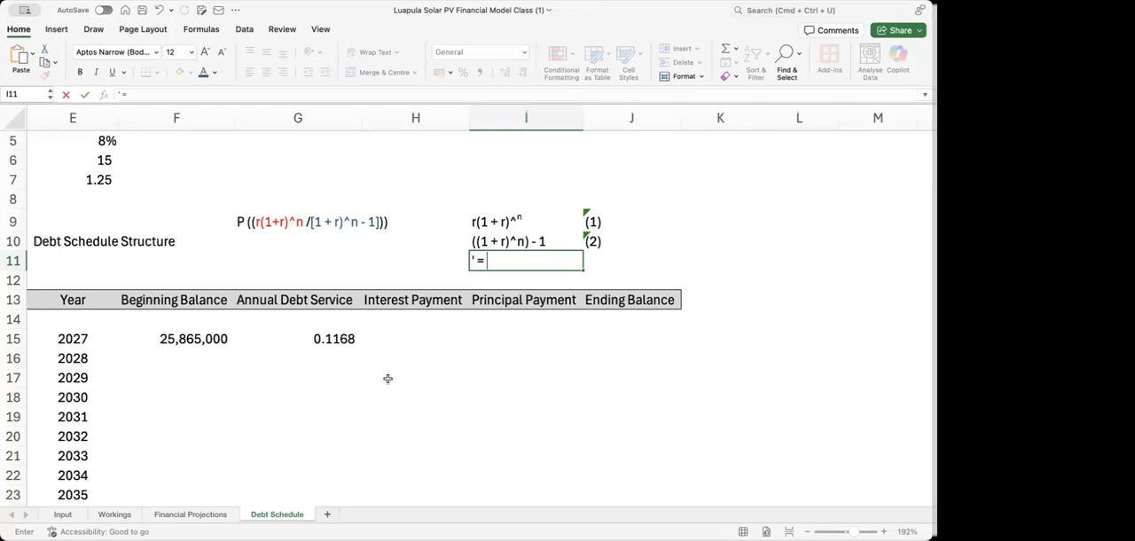
pyautogui.write(" '")
pyautogui.write('(1)')
pyautogui.write(' -')
pyautogui.write('/')
pyautogui.write(' (2)')
pyautogui.press('Return')
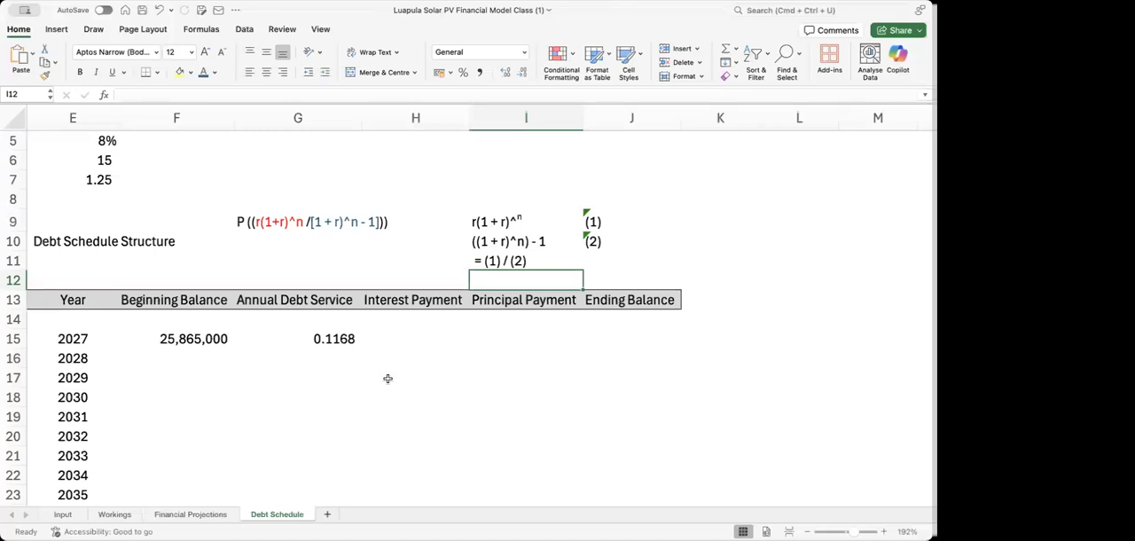
# Examine the numerator (E5 * (1 + E5)^E6) and its (1 + E5)^E6 part in the G15 formula, leaving the formula unchanged
pyautogui.click(328, 339)
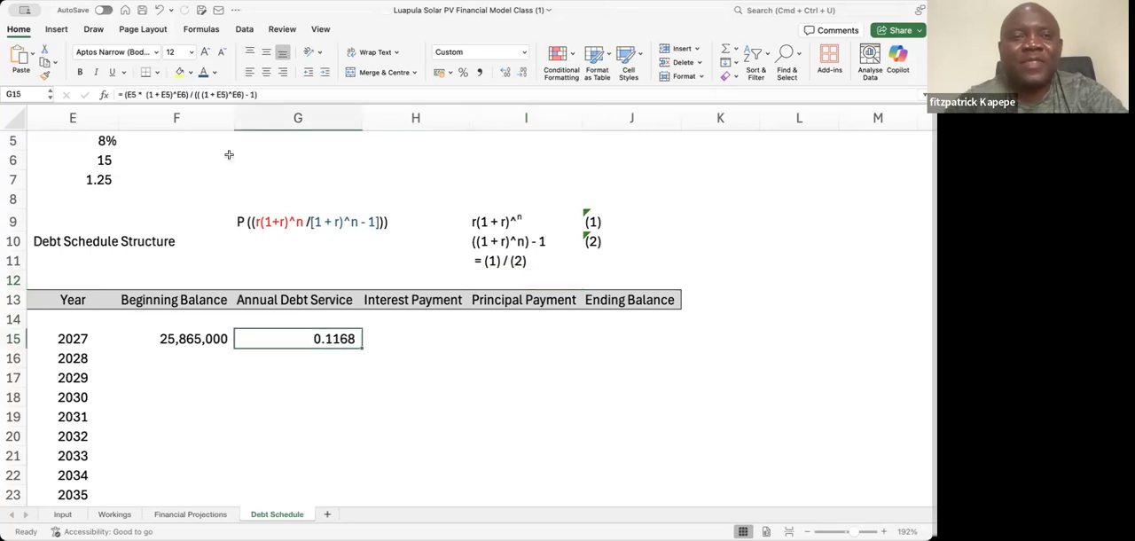
pyautogui.click(189, 94)
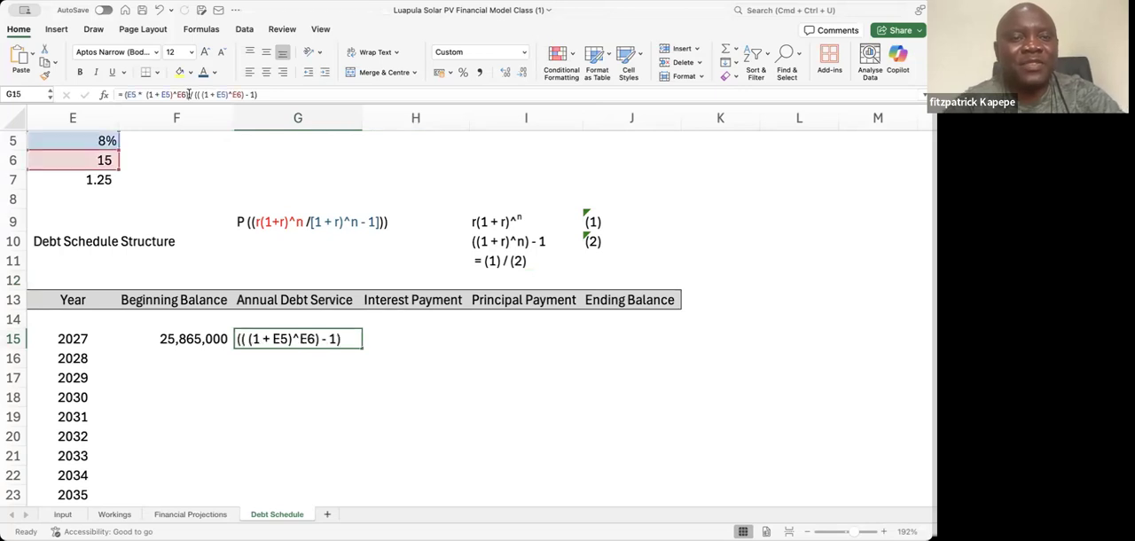
pyautogui.moveTo(189, 94); pyautogui.dragTo(125, 94)
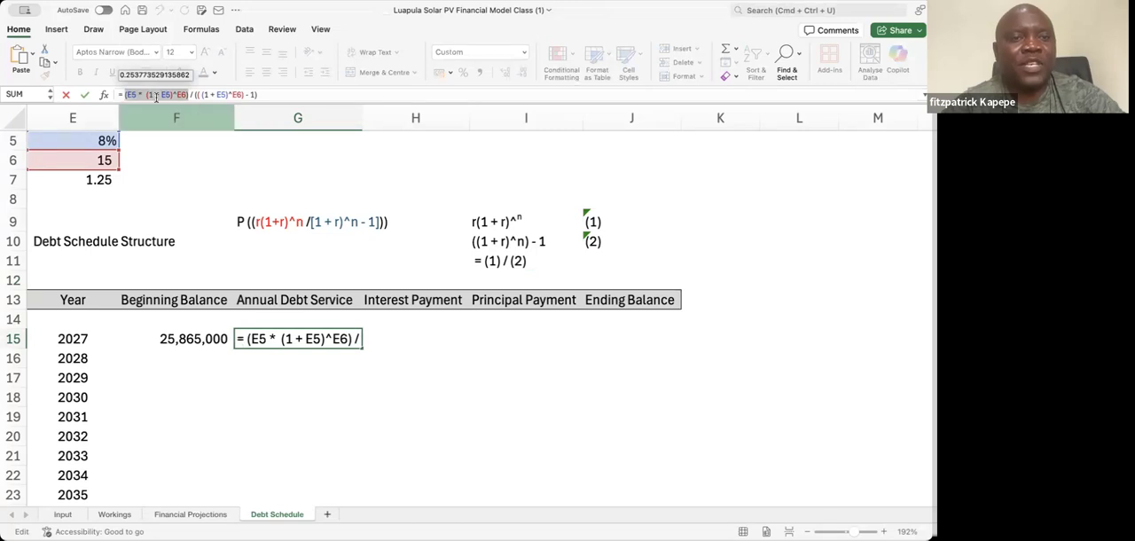
pyautogui.press('Escape')
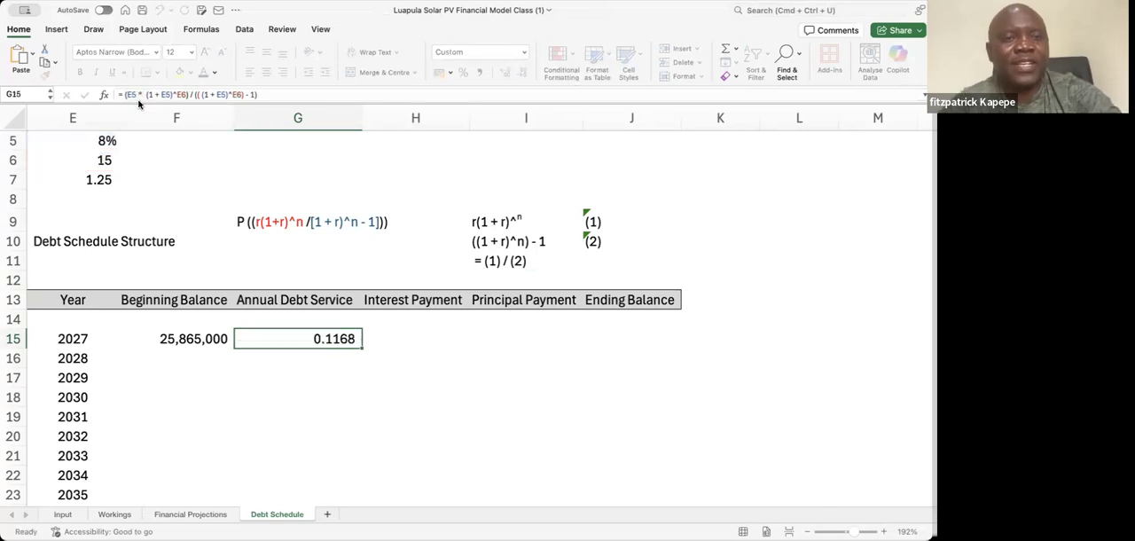
pyautogui.click(181, 94)
pyautogui.moveTo(187, 94); pyautogui.dragTo(145, 94)
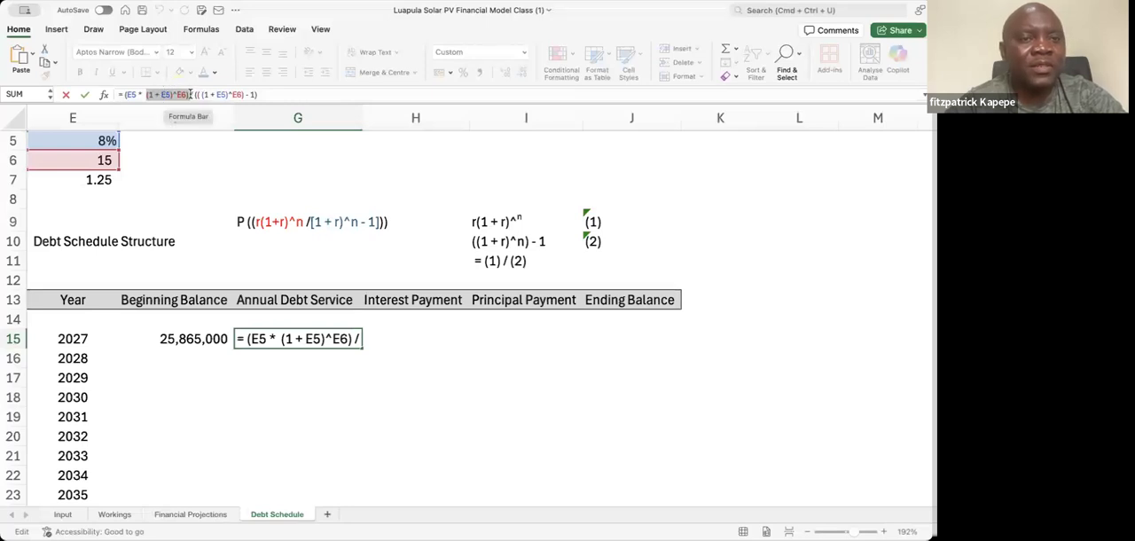
pyautogui.click(186, 94)
pyautogui.moveTo(186, 94); pyautogui.dragTo(148, 94)
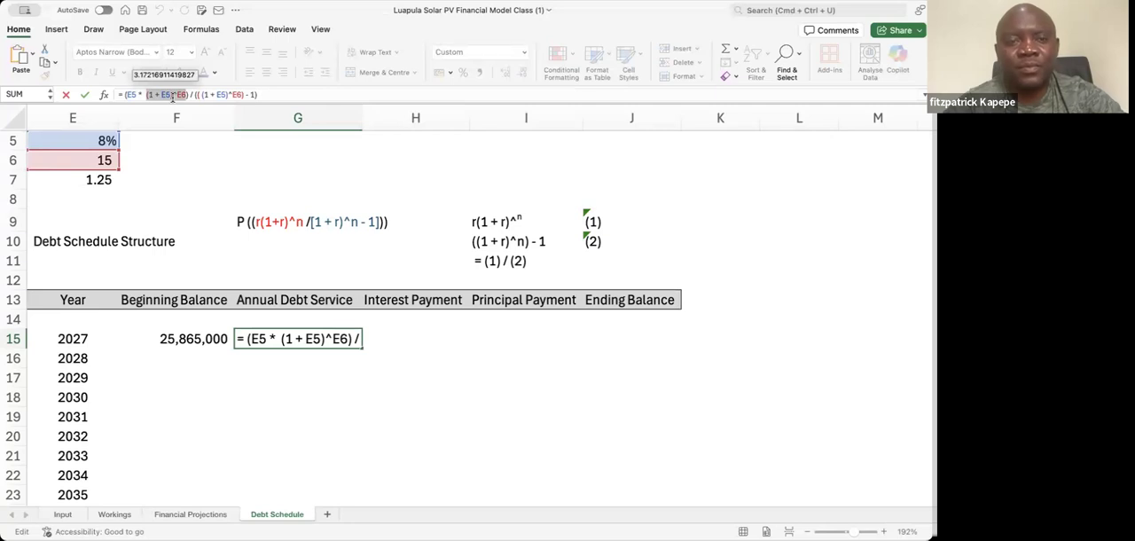
pyautogui.press('Escape')
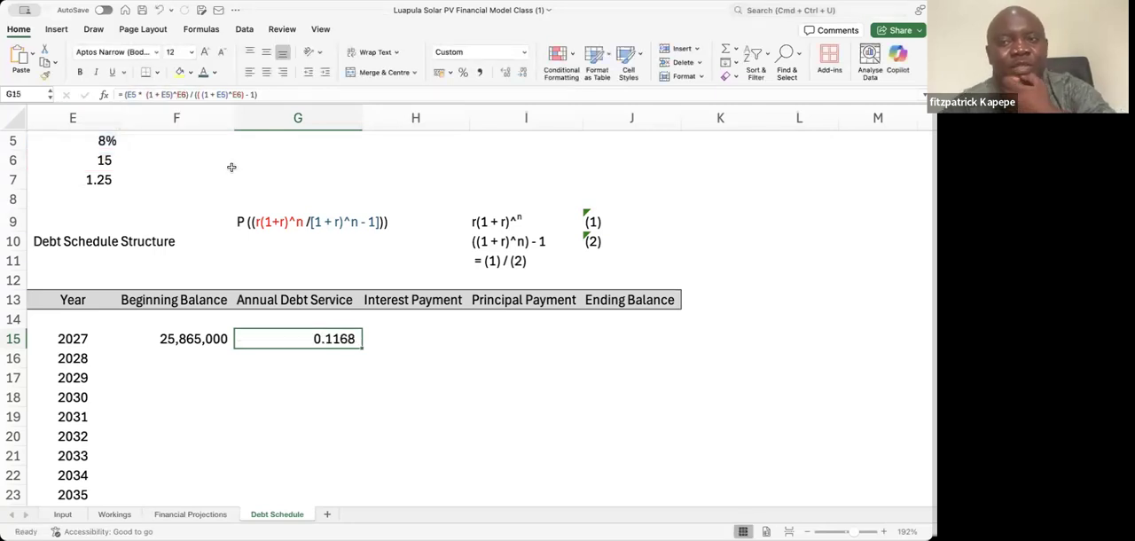
# Calculate the numerator term in K9 with the formula = E5 * (1 + E5)^15
pyautogui.click(628, 221)
pyautogui.write('=')
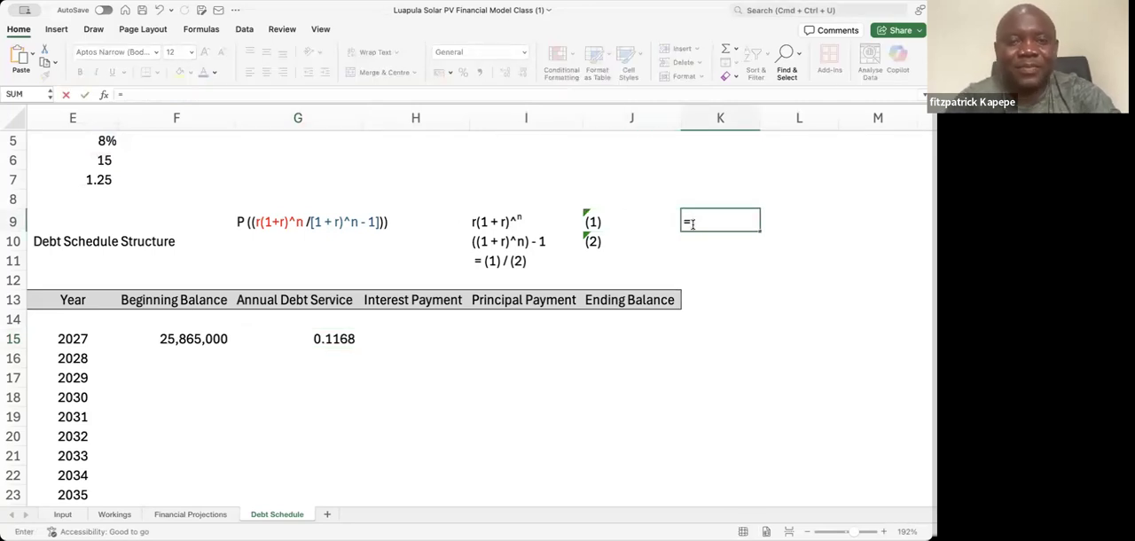
pyautogui.click(102, 141)
pyautogui.write('*')
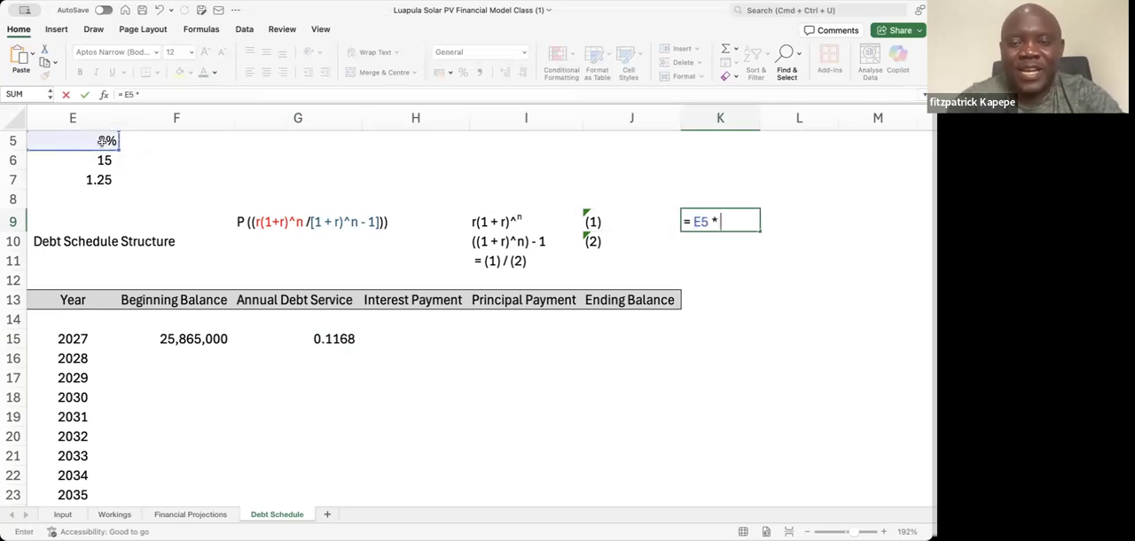
pyautogui.write(' (1')
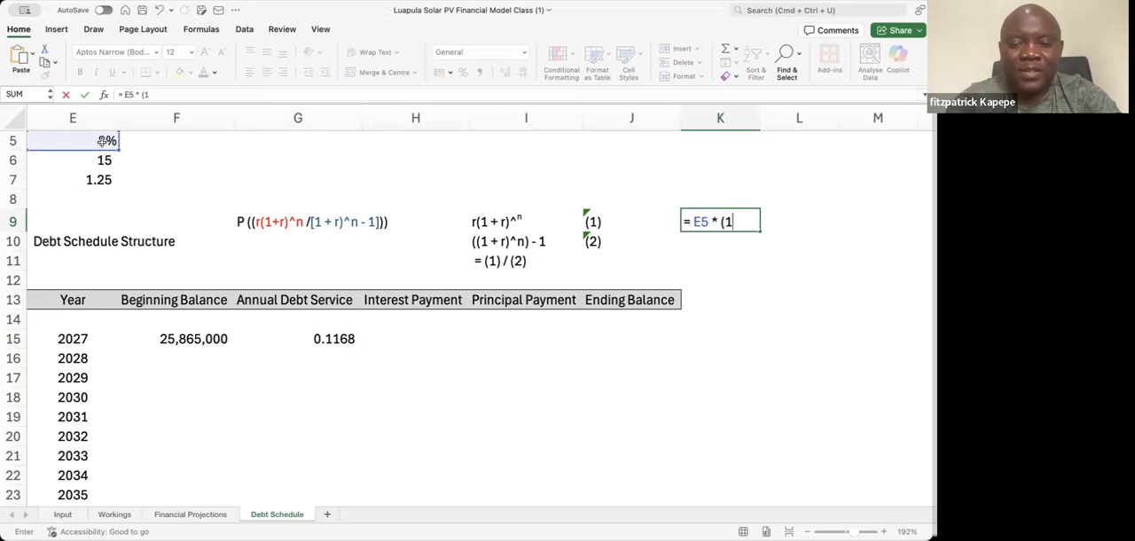
pyautogui.write(' +')
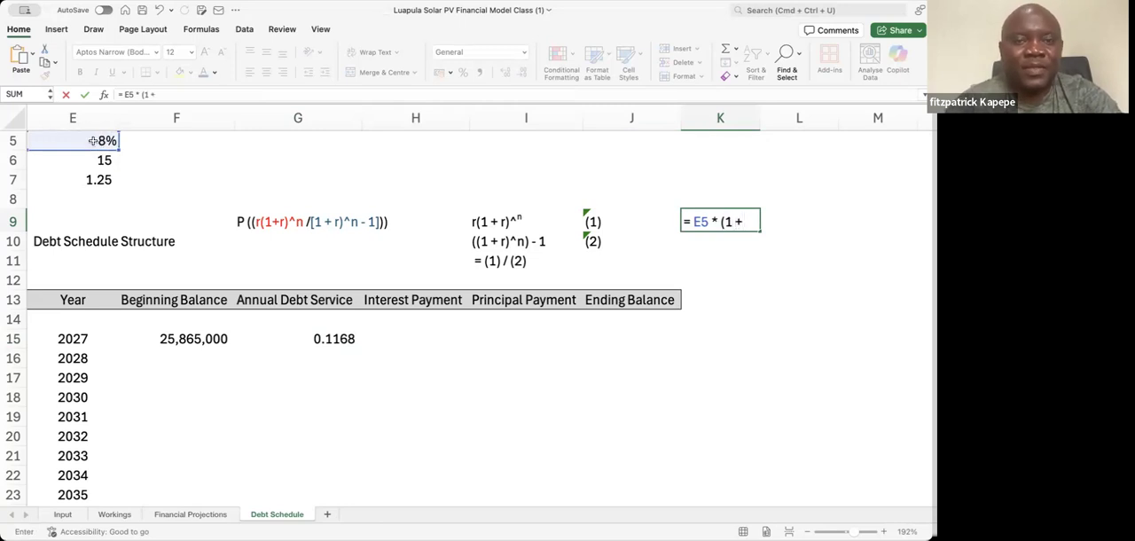
pyautogui.click(92, 140)
pyautogui.write(')')
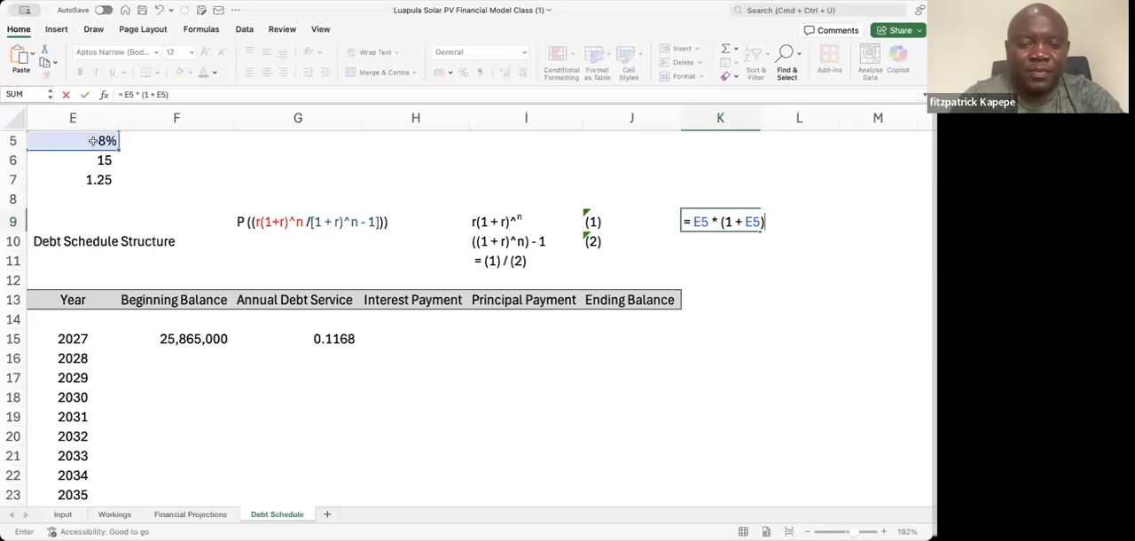
pyautogui.write('^15')
pyautogui.press('Return')
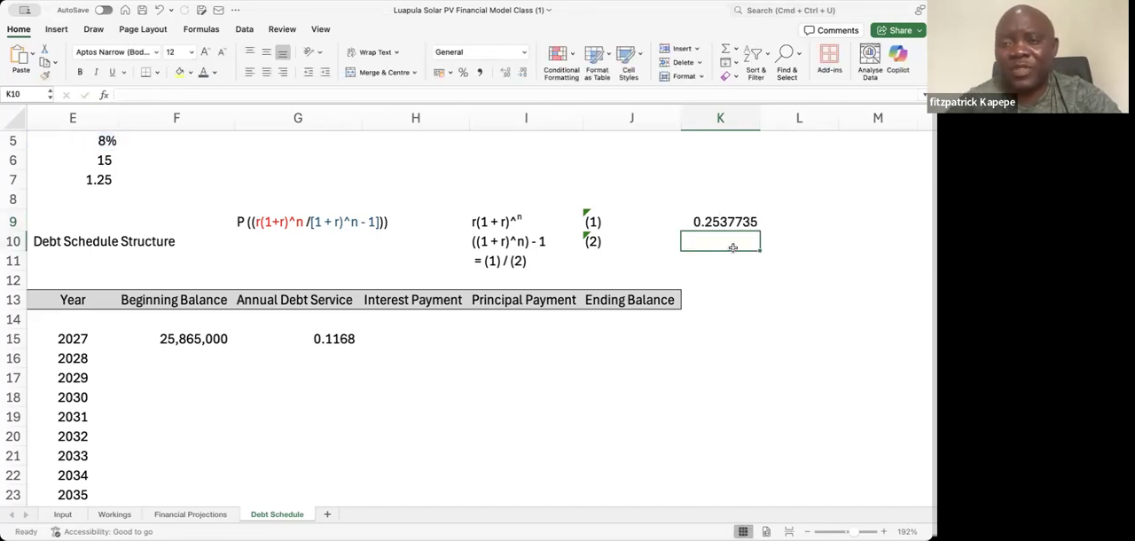
# Enter the compound factor formula = (1 + E5)^E6 in K10
pyautogui.write('= (')
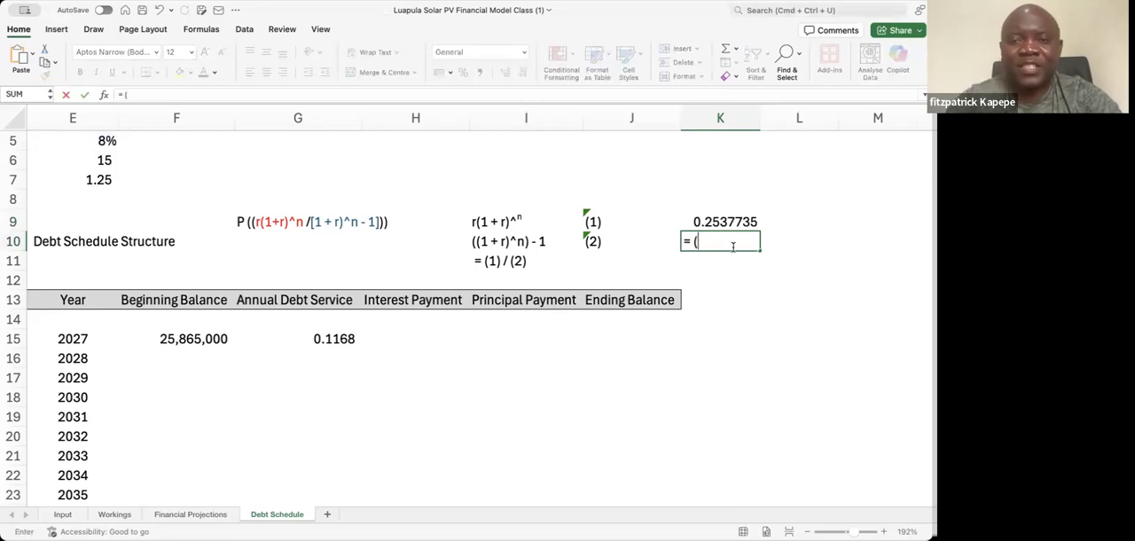
pyautogui.write('1 +')
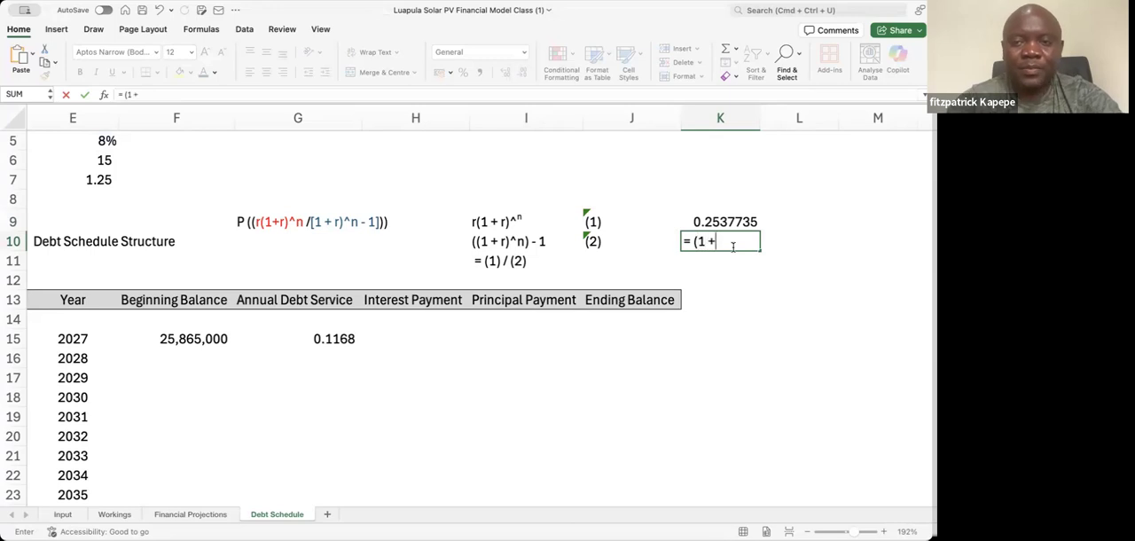
pyautogui.click(105, 139)
pyautogui.write(')')
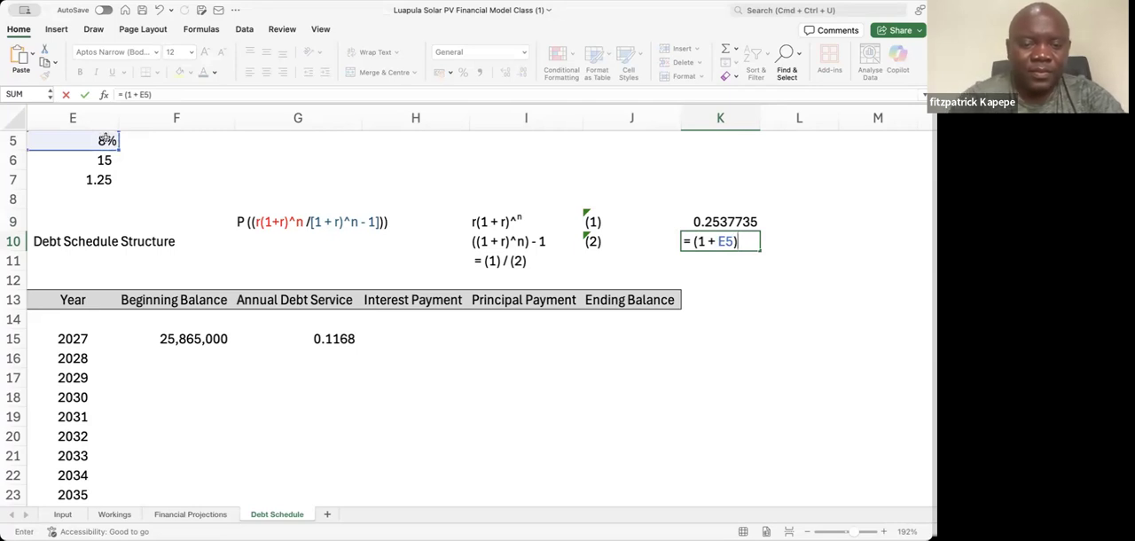
pyautogui.write('^')
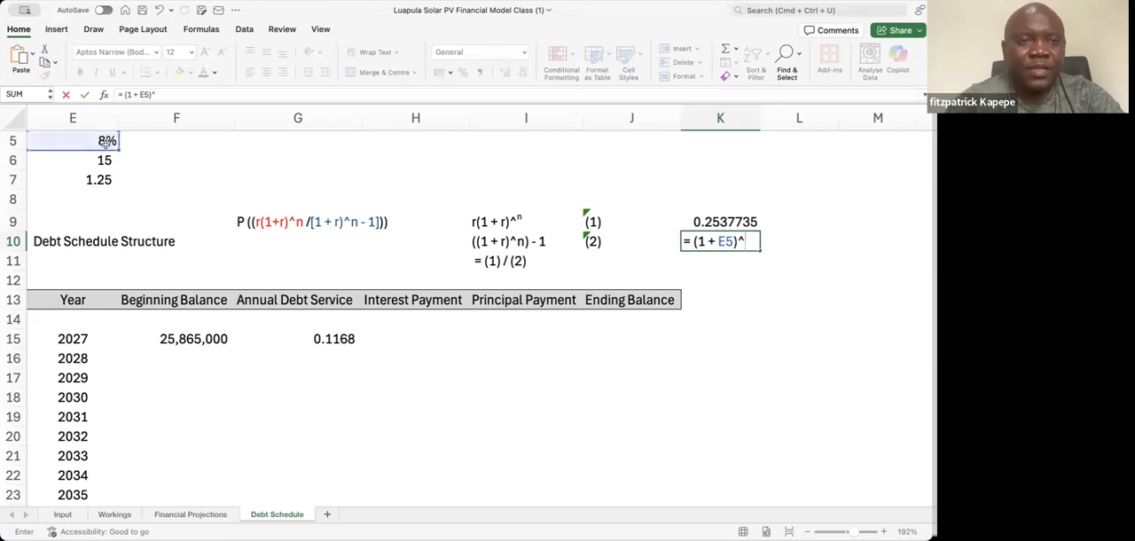
pyautogui.click(105, 160)
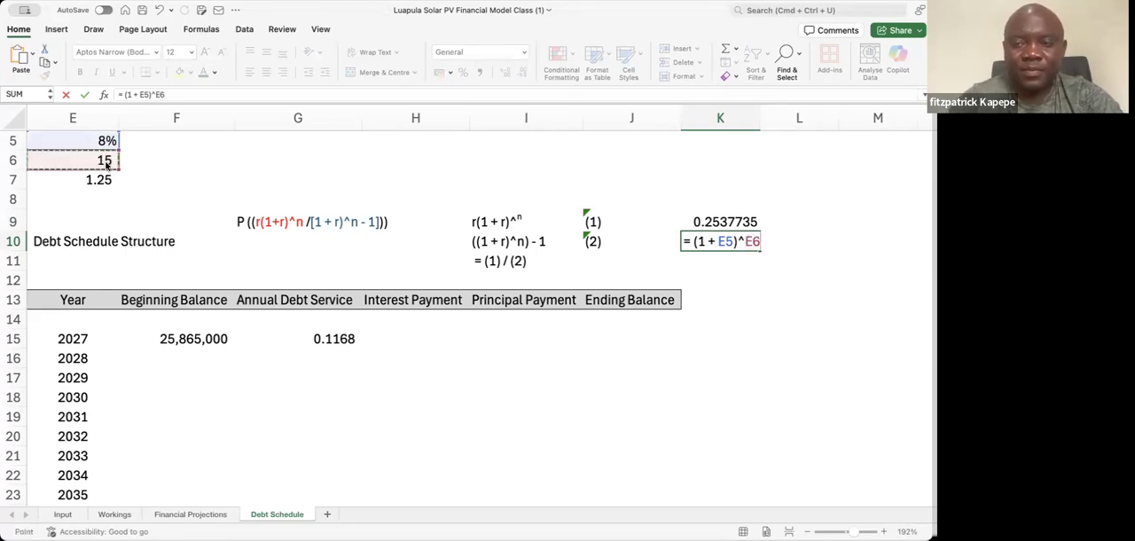
pyautogui.press('Return')
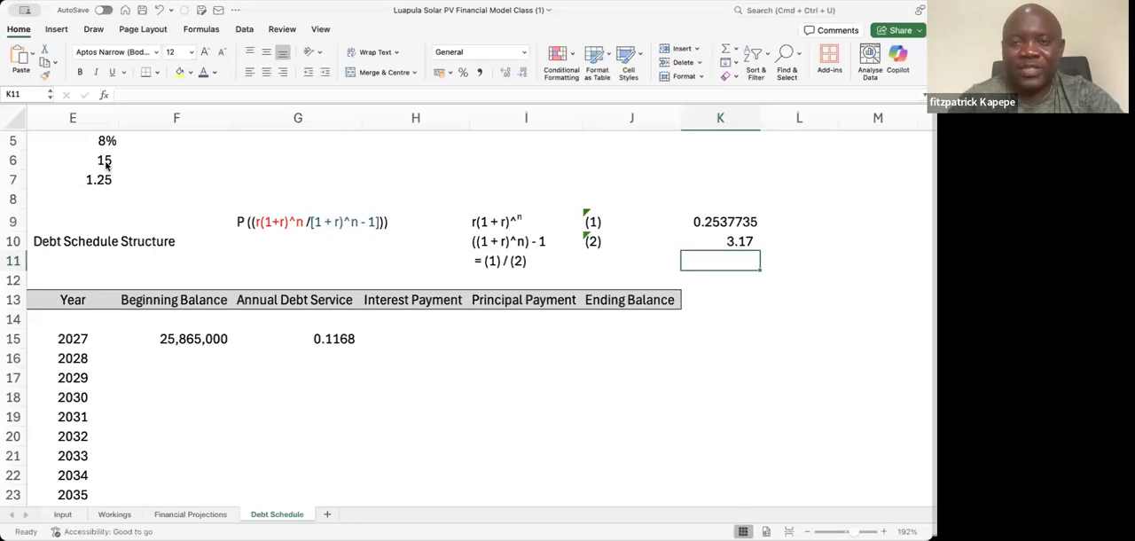
# Complete the K10 denominator formula by enclosing the power term in parentheses and subtracting 1: = ((1 + E5)^E6) - 1
pyautogui.press('Up')
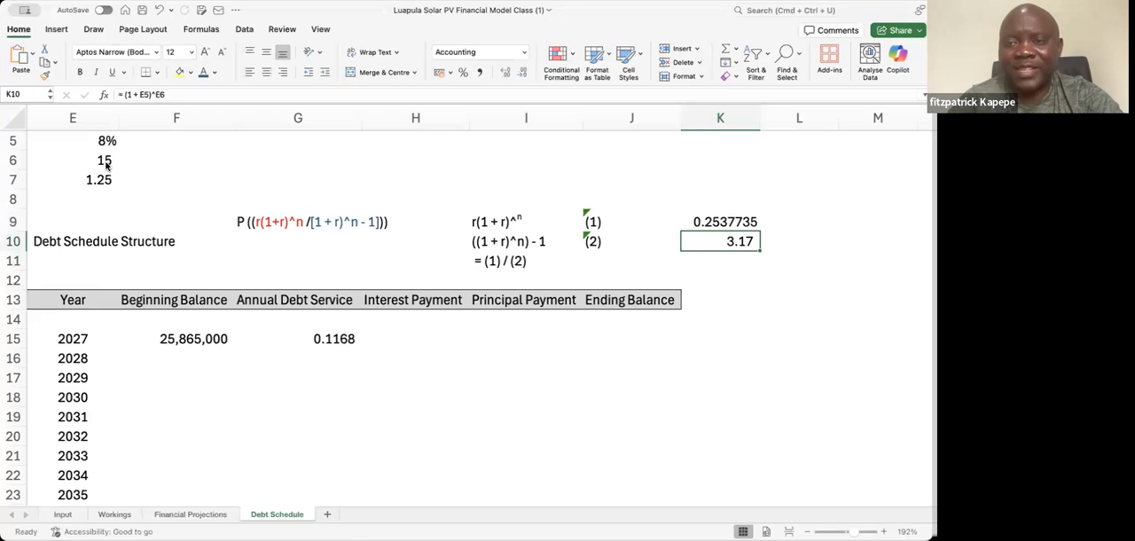
pyautogui.click(124, 94)
pyautogui.write('(')
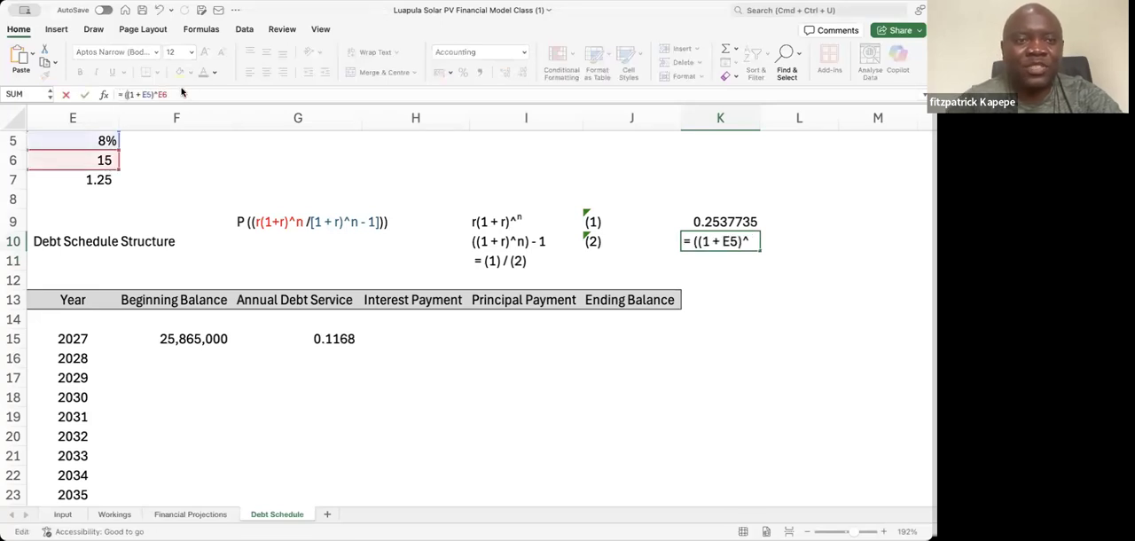
pyautogui.click(175, 93)
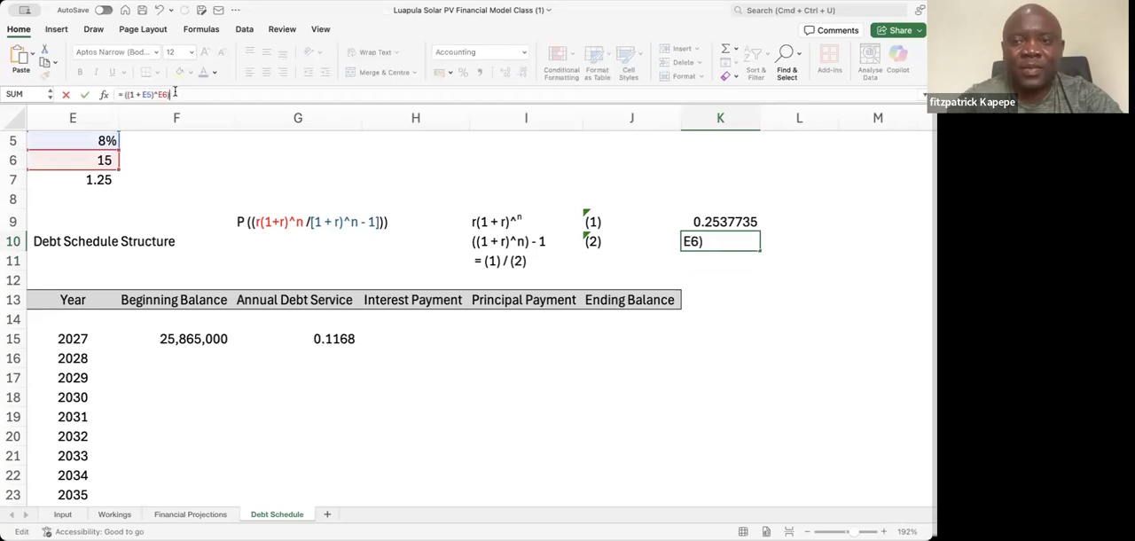
pyautogui.write(') - 1')
pyautogui.press('Return')
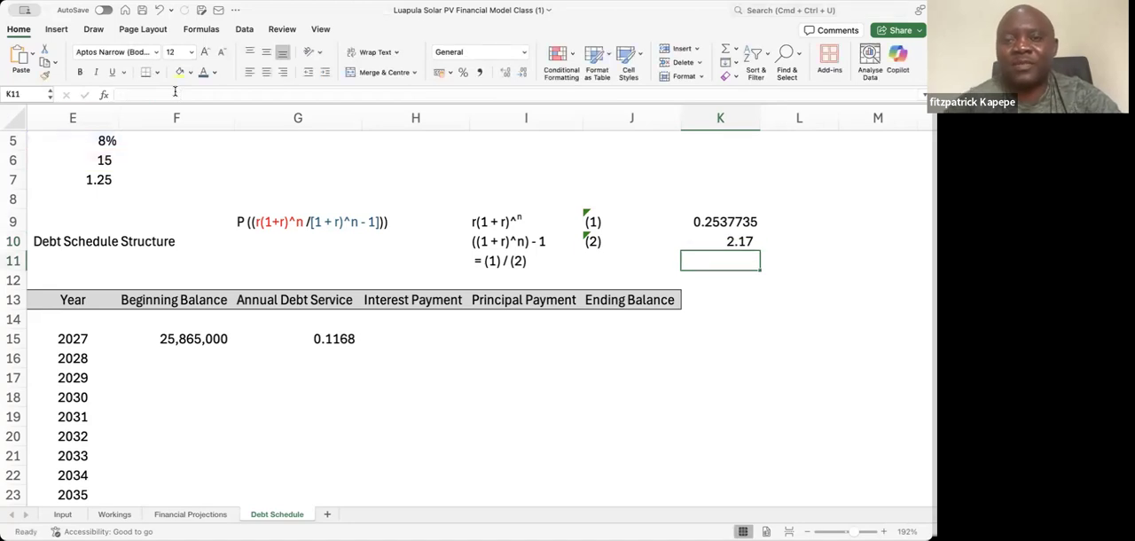
# Divide the numerator by the denominator in K11 with the formula =K9/K10
pyautogui.write('=')
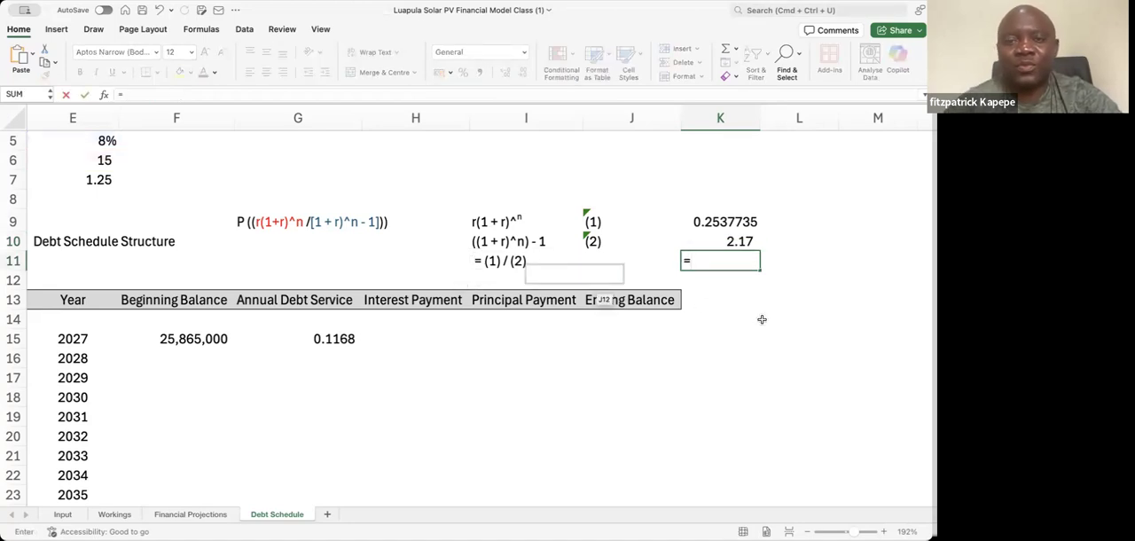
pyautogui.click(730, 222)
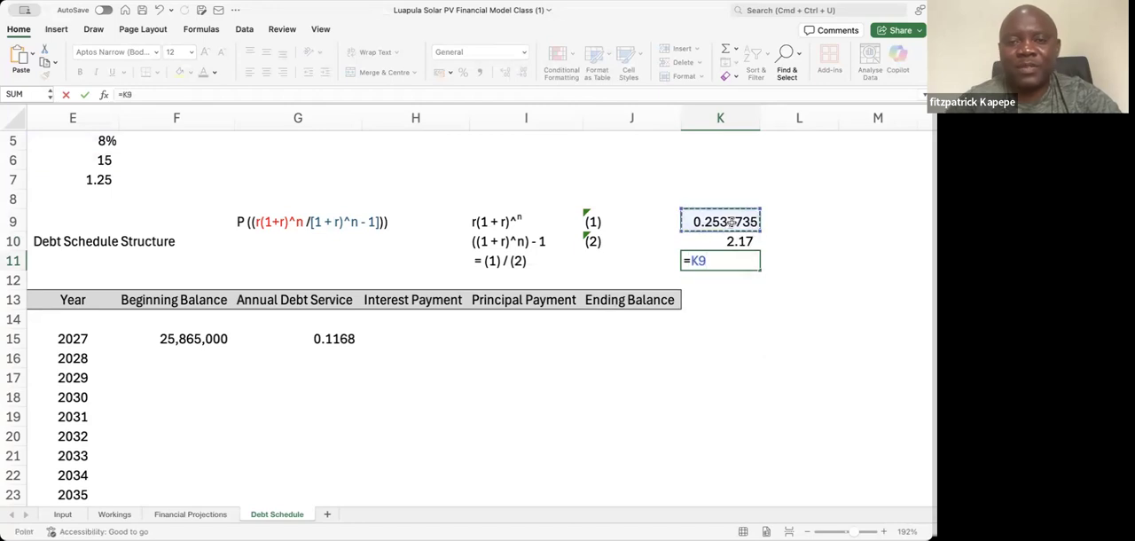
pyautogui.write('/')
pyautogui.click(741, 245)
pyautogui.press('Return')
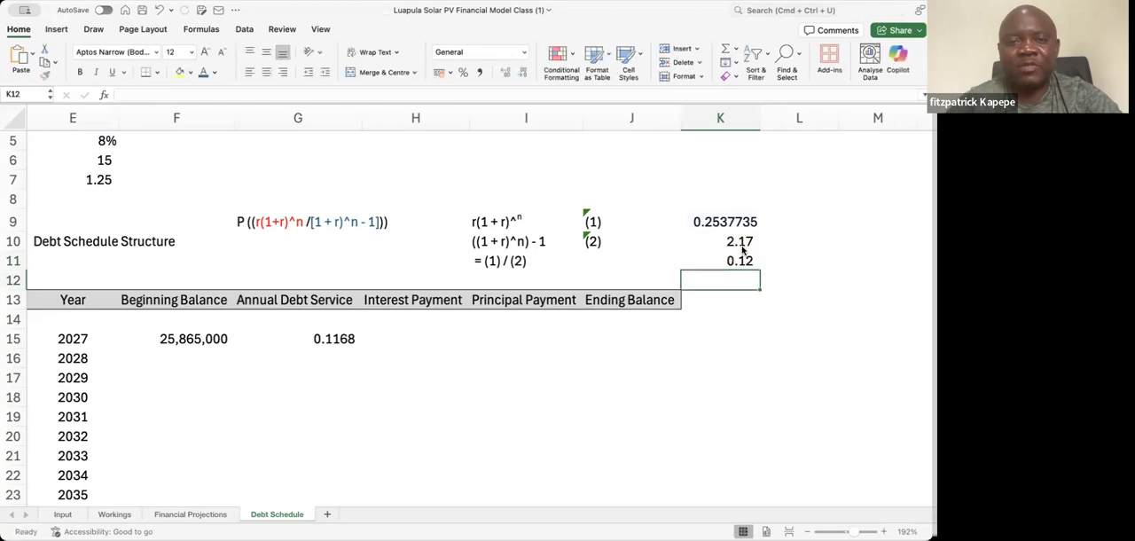
# Format the ratio in K11 with the comma number style and four decimal places
pyautogui.click(743, 259)
pyautogui.click(480, 71)
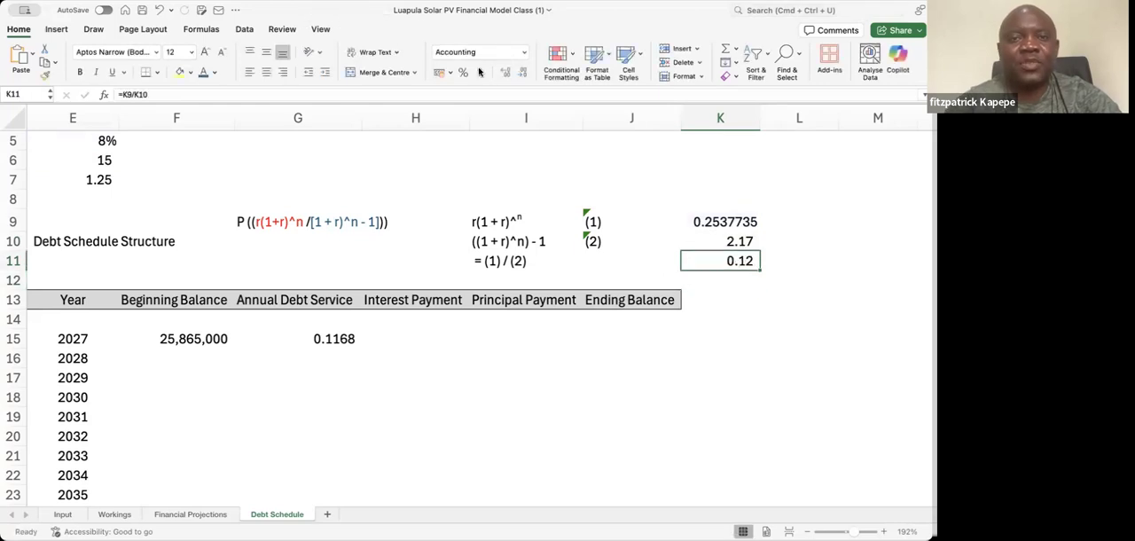
pyautogui.click(505, 73)
pyautogui.click(505, 72)
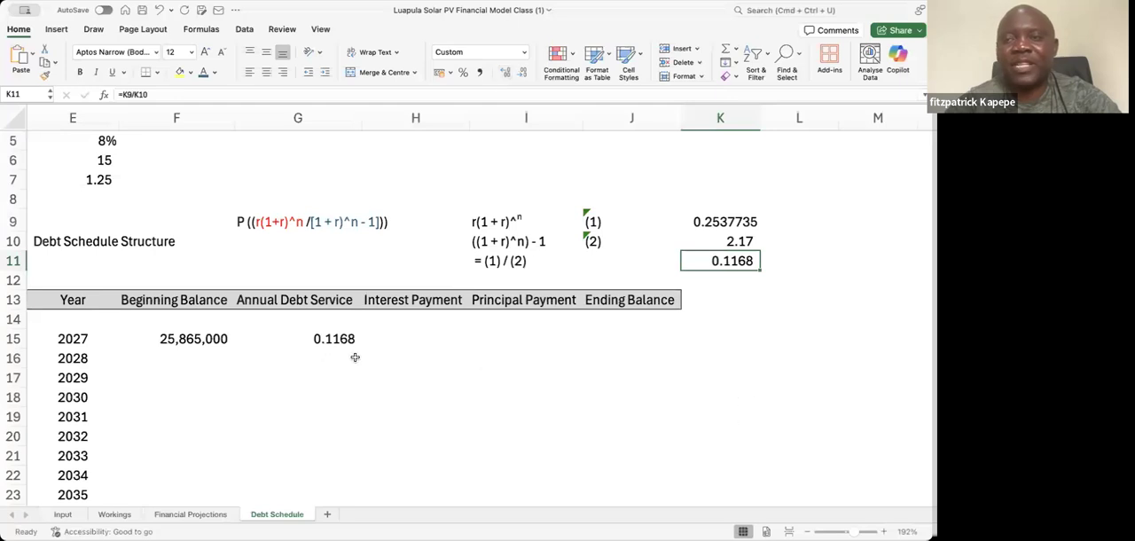
# Examine the step-by-step debt service calculation below the schedule, from Step 1 through Step 5 Final in column G
pyautogui.click(274, 362)
pyautogui.press('Down')
pyautogui.press('Down')
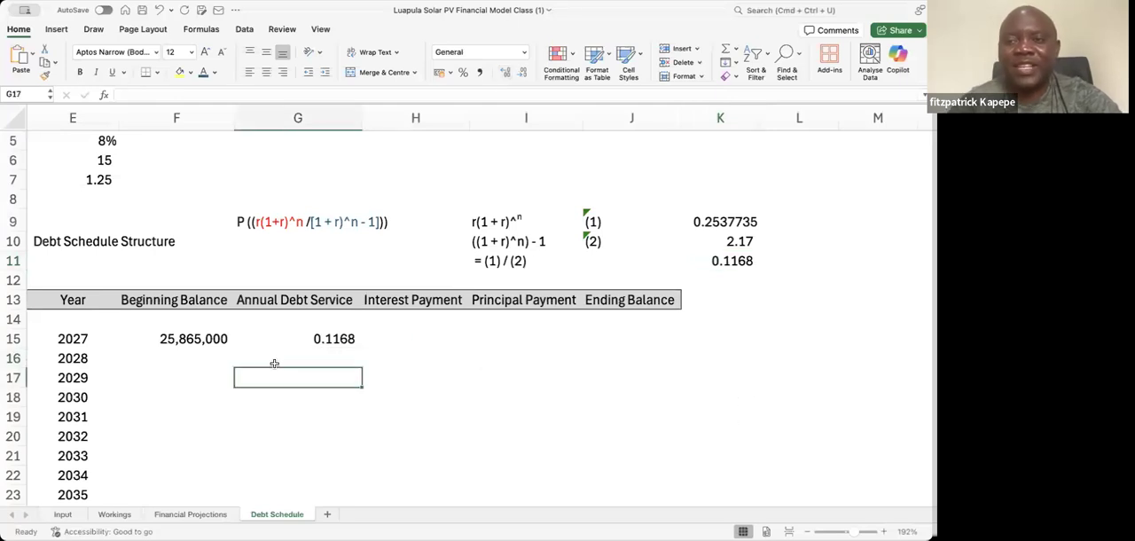
pyautogui.press('Down')
pyautogui.press('Down')
pyautogui.press('Down')
pyautogui.press('Down')
pyautogui.press('Down')
pyautogui.press('Down')
pyautogui.press('Down')
pyautogui.press('Down')
pyautogui.press('Down')
pyautogui.press('Down')
pyautogui.press('Down')
pyautogui.press('Down')
pyautogui.press('Down')
pyautogui.press('Down')
pyautogui.press('Down')
pyautogui.press('Down')
pyautogui.press('Down')
pyautogui.press('Down')
pyautogui.press('Down')
pyautogui.press('Down')
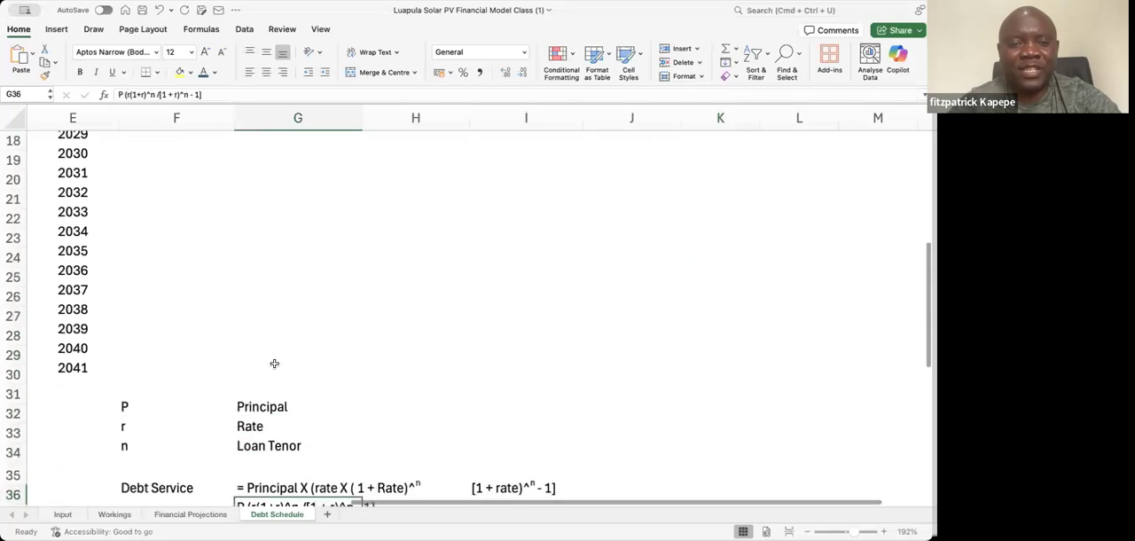
pyautogui.press('Down')
pyautogui.press('Down')
pyautogui.press('Down')
pyautogui.press('Down')
pyautogui.press('Down')
pyautogui.press('Down')
pyautogui.press('Down')
pyautogui.press('Down')
pyautogui.press('Down')
pyautogui.press('Down')
pyautogui.press('Down')
pyautogui.press('Down')
pyautogui.press('Down')
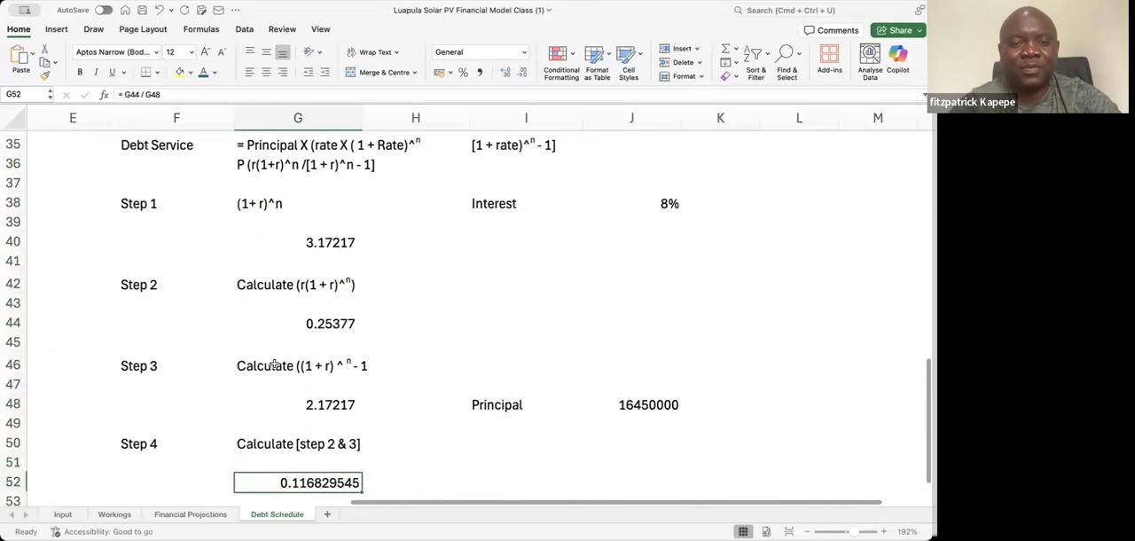
pyautogui.press('Up')
pyautogui.press('Up')
pyautogui.press('Up')
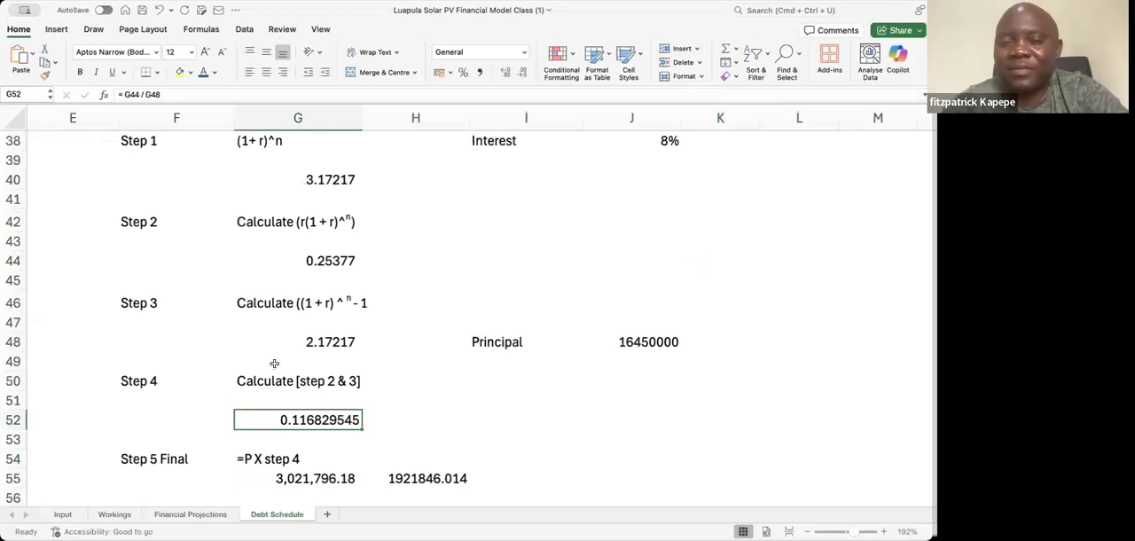
pyautogui.press('Down')
pyautogui.press('Down')
pyautogui.press('Down')
pyautogui.press('Down')
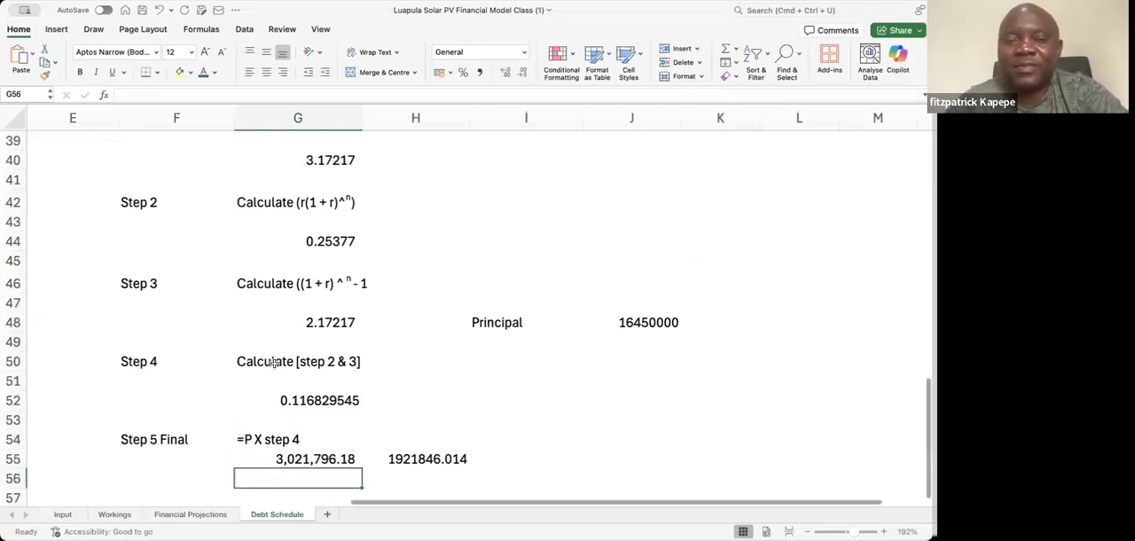
pyautogui.press('Up')
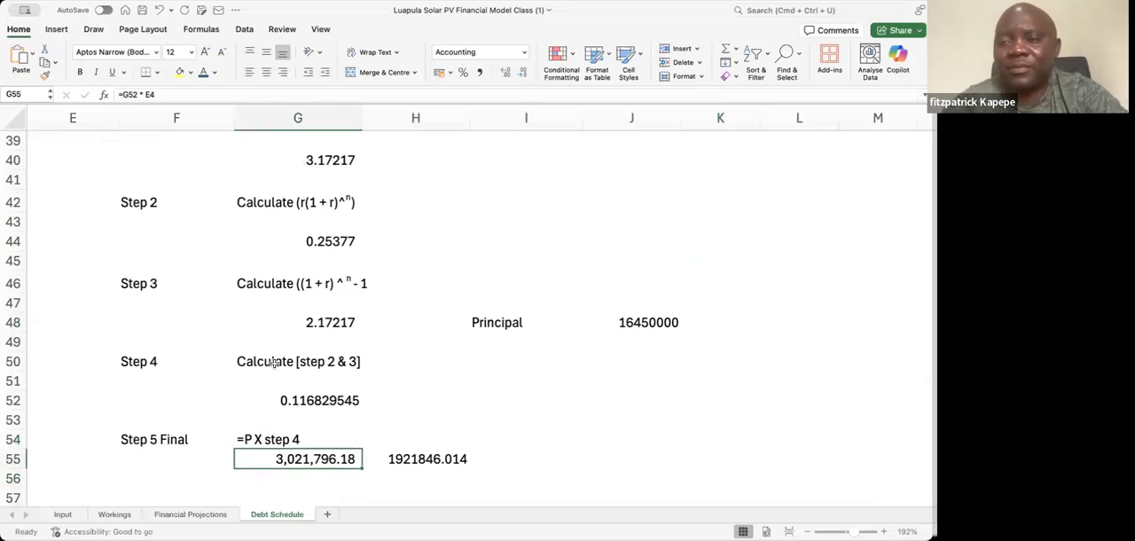
pyautogui.press('Up')
pyautogui.press('Up')
pyautogui.press('Up')
pyautogui.press('Up')
pyautogui.press('Up')
pyautogui.press('Up')
pyautogui.press('Up')
pyautogui.press('Up')
pyautogui.press('Up')
pyautogui.press('Up')
pyautogui.press('Up')
pyautogui.press('Up')
pyautogui.press('Up')
pyautogui.press('Up')
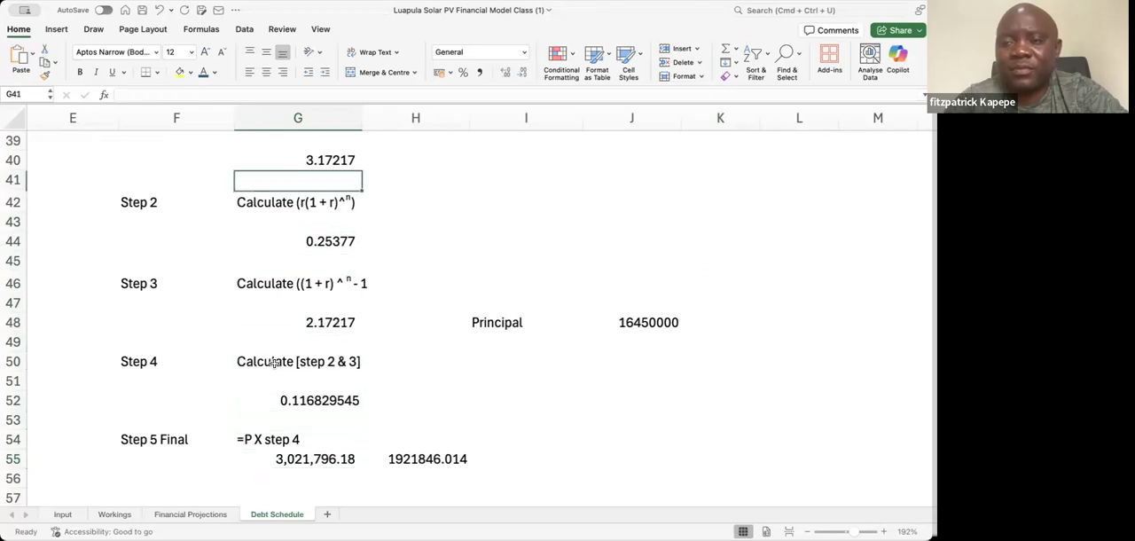
pyautogui.press('Up')
pyautogui.press('Up')
pyautogui.press('Up')
pyautogui.press('Up')
pyautogui.press('Up')
pyautogui.press('Up')
pyautogui.press('Up')
pyautogui.press('Up')
pyautogui.press('Up')
pyautogui.press('Up')
pyautogui.press('Up')
pyautogui.press('Up')
pyautogui.press('Up')
pyautogui.press('Up')
pyautogui.press('Up')
pyautogui.press('Up')
pyautogui.press('Up')
pyautogui.press('Up')
pyautogui.press('Up')
pyautogui.press('Up')
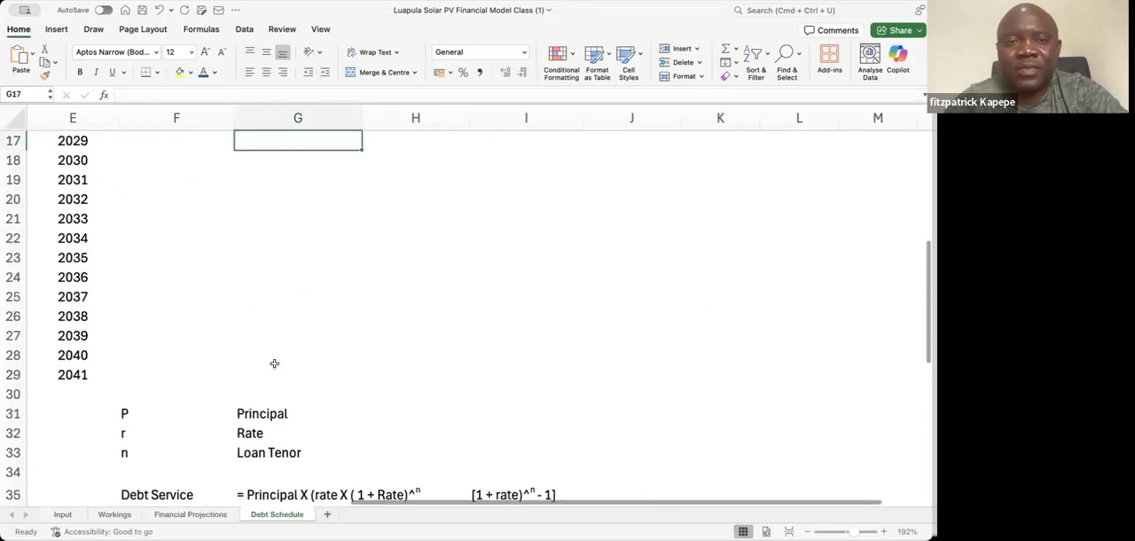
# Multiply the G15 annual debt service formula by the beginning balance in F15 and display it without decimals
pyautogui.press('Up')
pyautogui.press('Up')
pyautogui.press('Up')
pyautogui.press('Up')
pyautogui.press('Up')
pyautogui.press('Up')
pyautogui.press('Down')
pyautogui.press('Down')
pyautogui.press('Down')
pyautogui.press('Down')
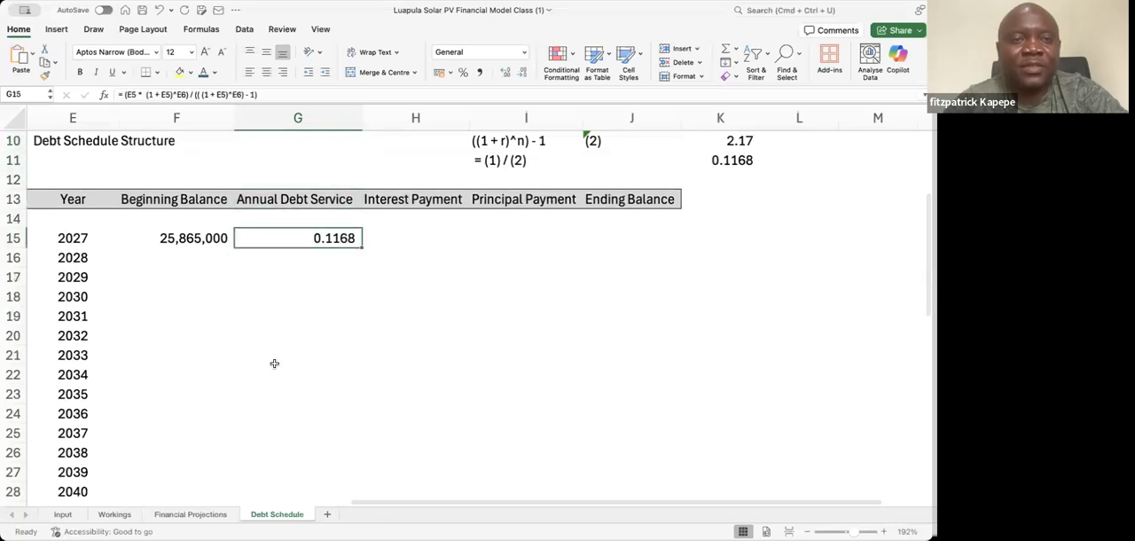
pyautogui.click(289, 94)
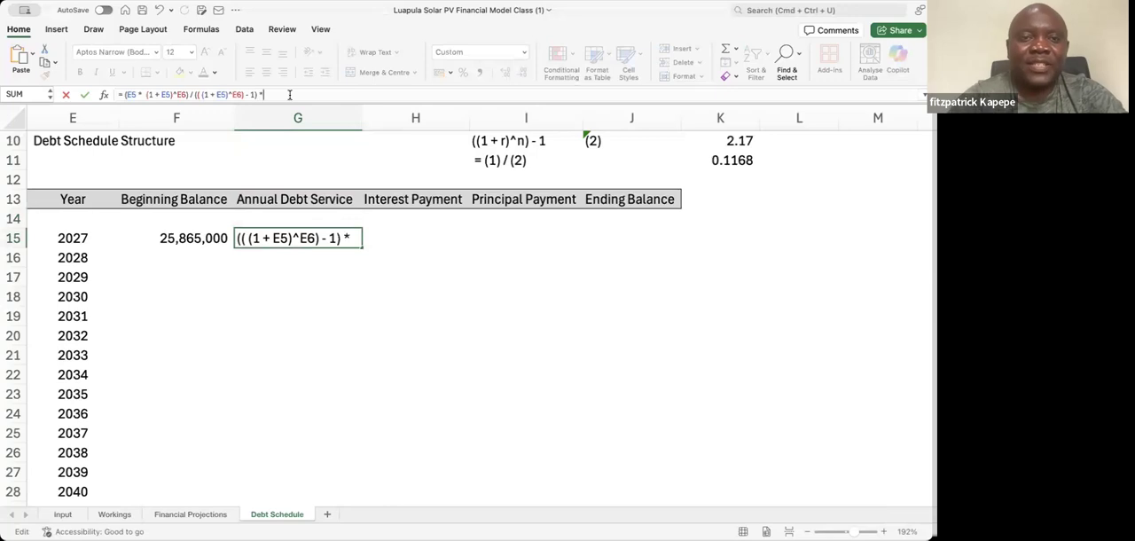
pyautogui.click(199, 237)
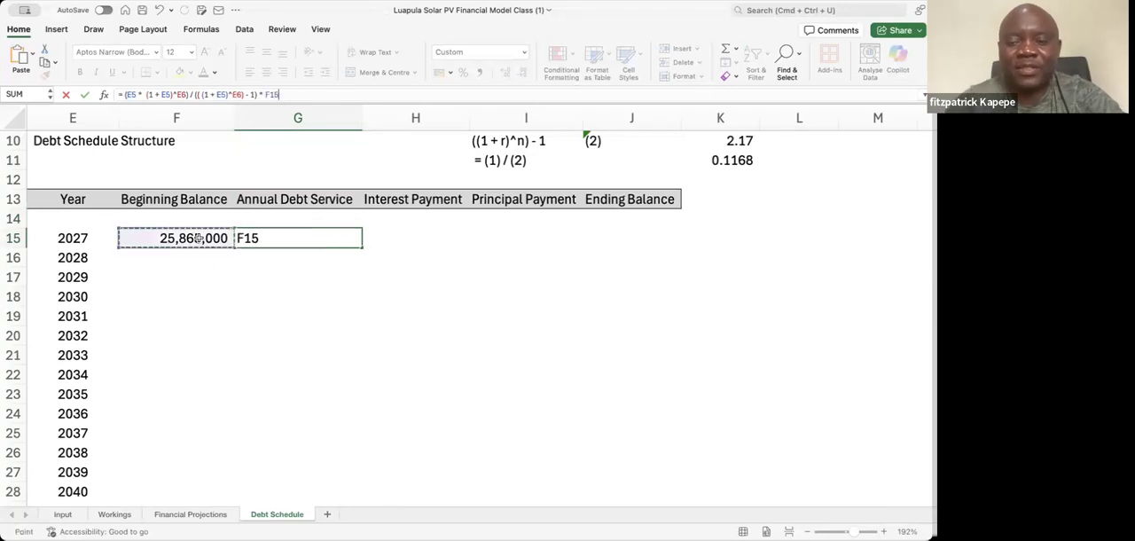
pyautogui.press('Return')
pyautogui.press('Up')
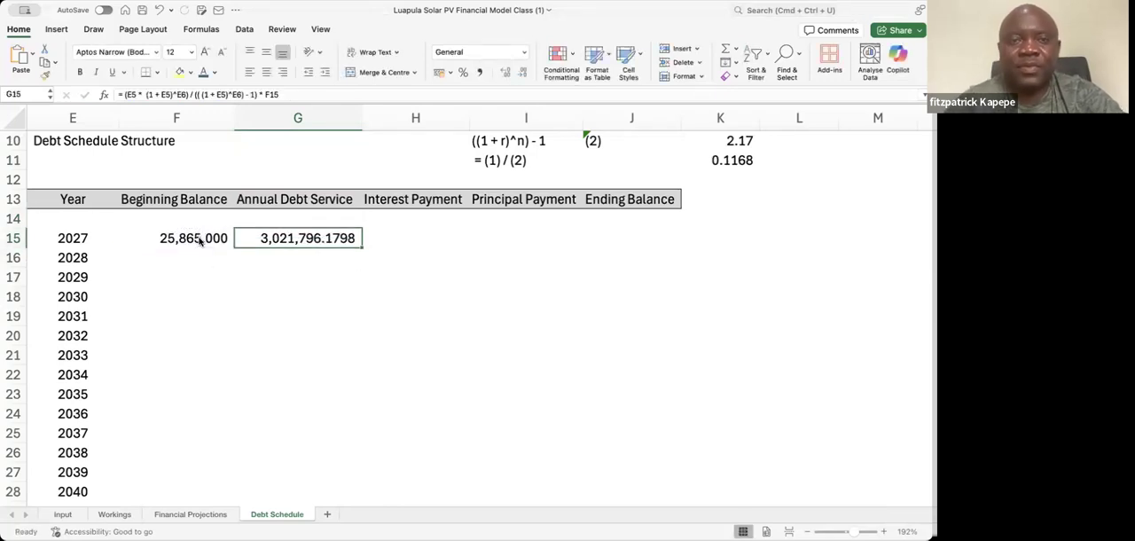
pyautogui.click(521, 75)
pyautogui.click(521, 75)
pyautogui.click(521, 74)
pyautogui.click(520, 75)
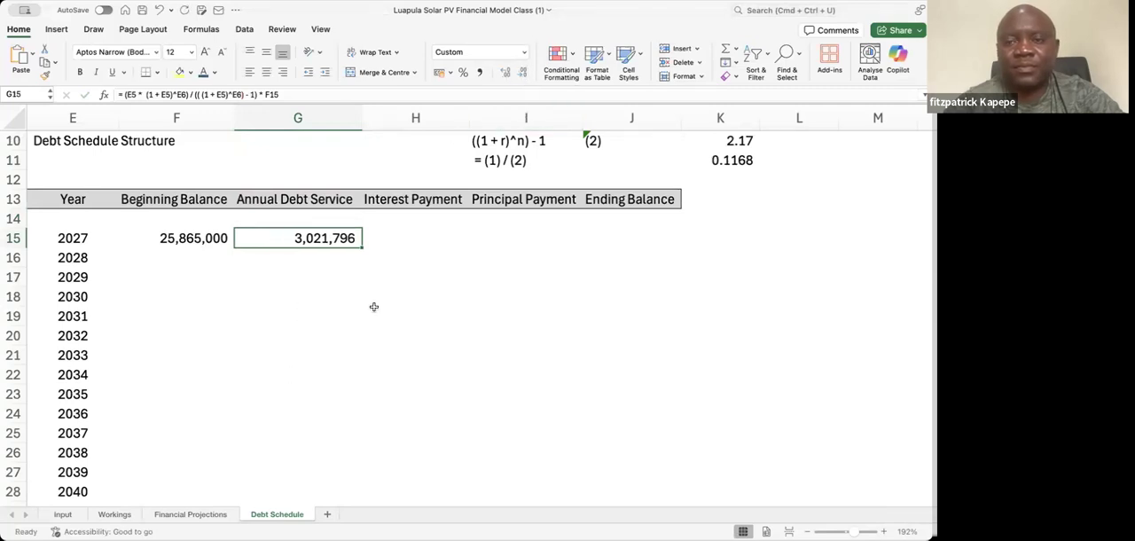
pyautogui.click(295, 289)
pyautogui.press('Up')
pyautogui.press('Up')
pyautogui.press('Up')
pyautogui.press('Up')
pyautogui.press('Up')
pyautogui.press('Up')
pyautogui.press('Up')
pyautogui.press('Up')
pyautogui.press('Up')
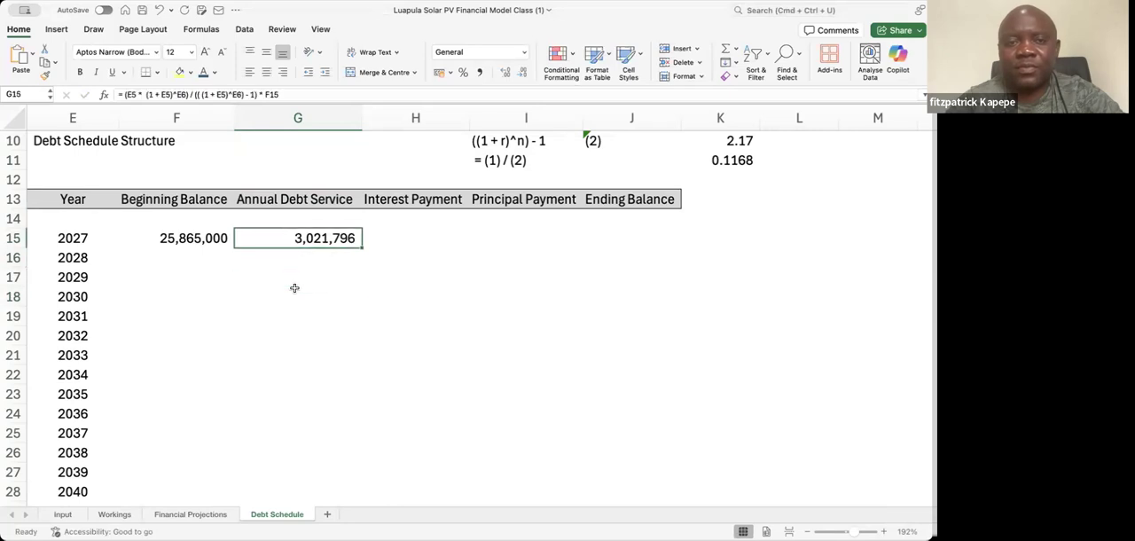
pyautogui.press('Up')
pyautogui.press('Up')
pyautogui.press('Down')
pyautogui.press('Down')
pyautogui.press('Down')
pyautogui.press('Down')
pyautogui.press('Down')
pyautogui.press('Down')
pyautogui.press('Down')
pyautogui.press('Down')
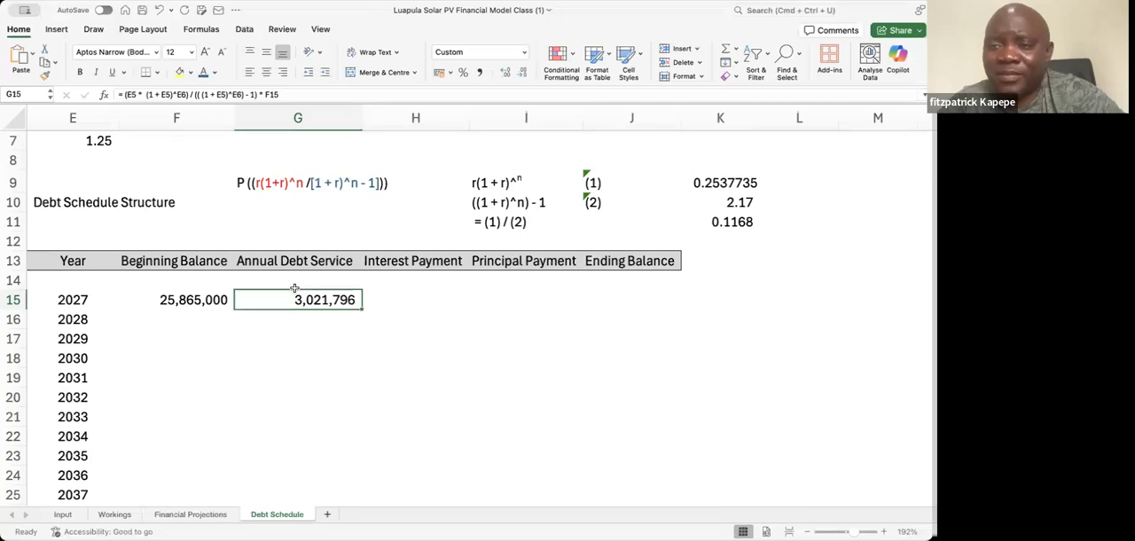
pyautogui.press('Left')
pyautogui.press('Left')
pyautogui.press('Left')
pyautogui.press('Left')
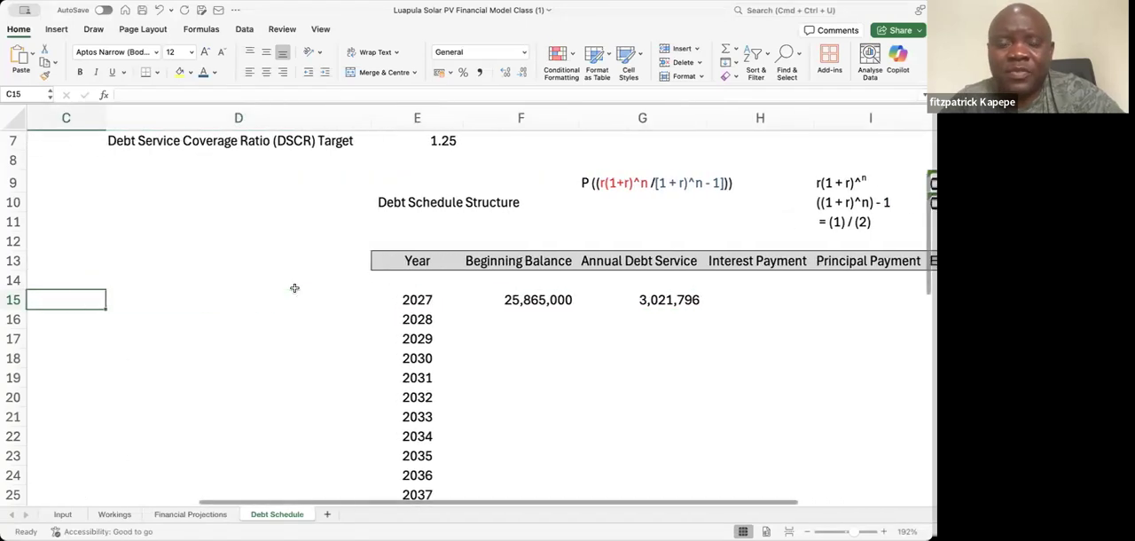
pyautogui.press('Right')
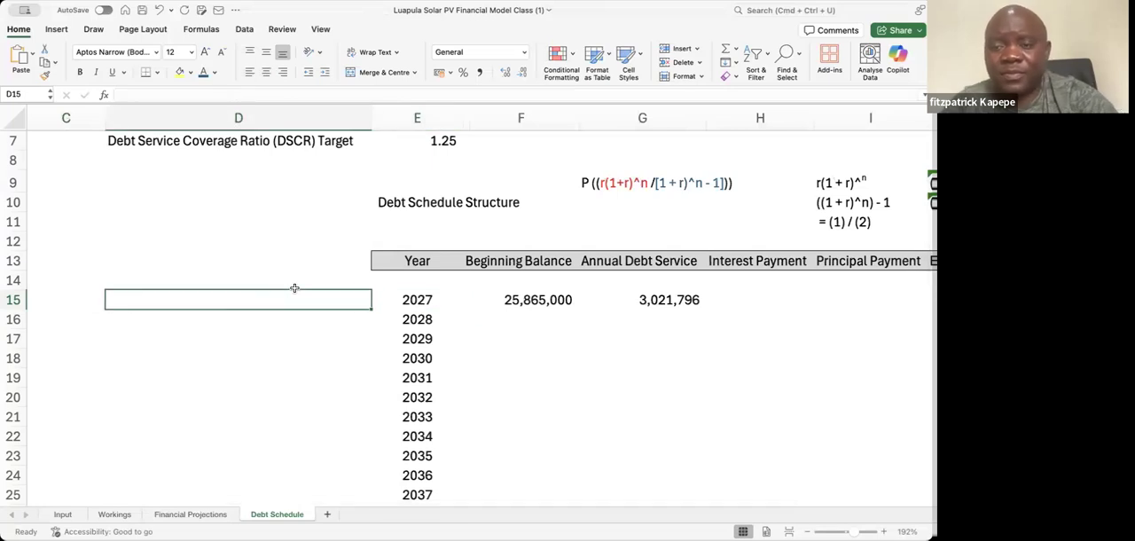
pyautogui.press('Right')
pyautogui.press('Right')
pyautogui.press('Right')
pyautogui.press('Right')
pyautogui.press('Right')
pyautogui.press('Right')
pyautogui.press('Right')
pyautogui.press('Left')
pyautogui.press('Left')
pyautogui.press('Left')
pyautogui.press('Down')
# Enter = PMT(E5, E6, E4) in G11 and select G15 to compare the annual debt service from both methods
pyautogui.press('Up')
pyautogui.press('Up')
pyautogui.press('Up')
pyautogui.press('Up')
pyautogui.press('Up')
pyautogui.press('Left')
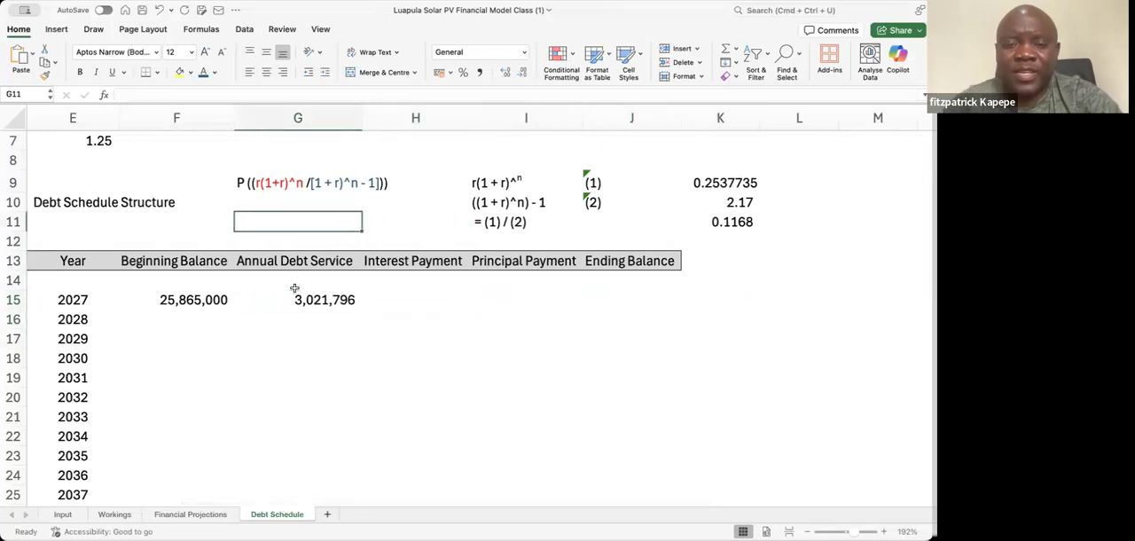
pyautogui.write('= pm')
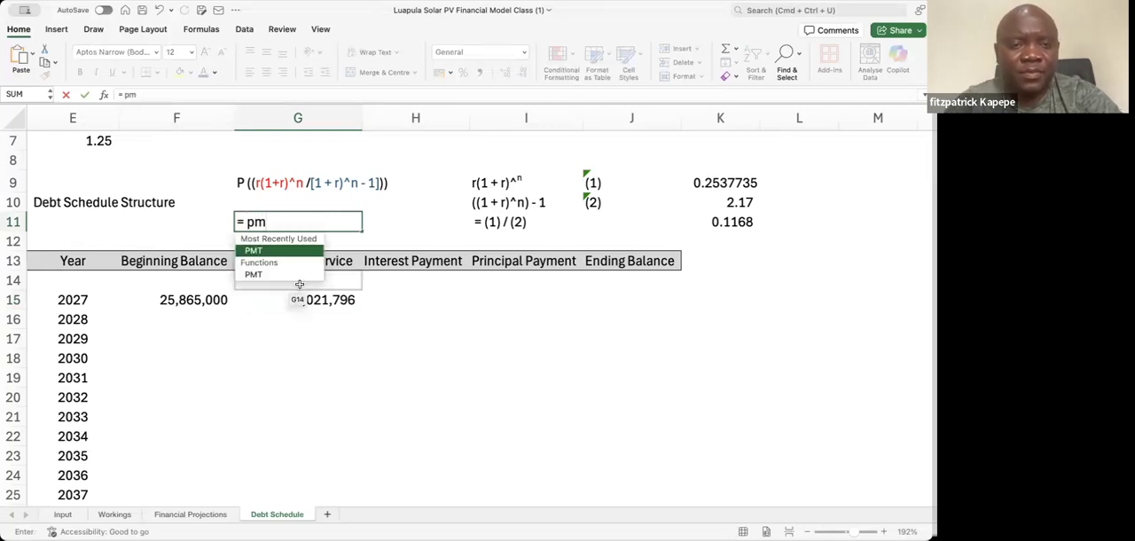
pyautogui.press('Tab')
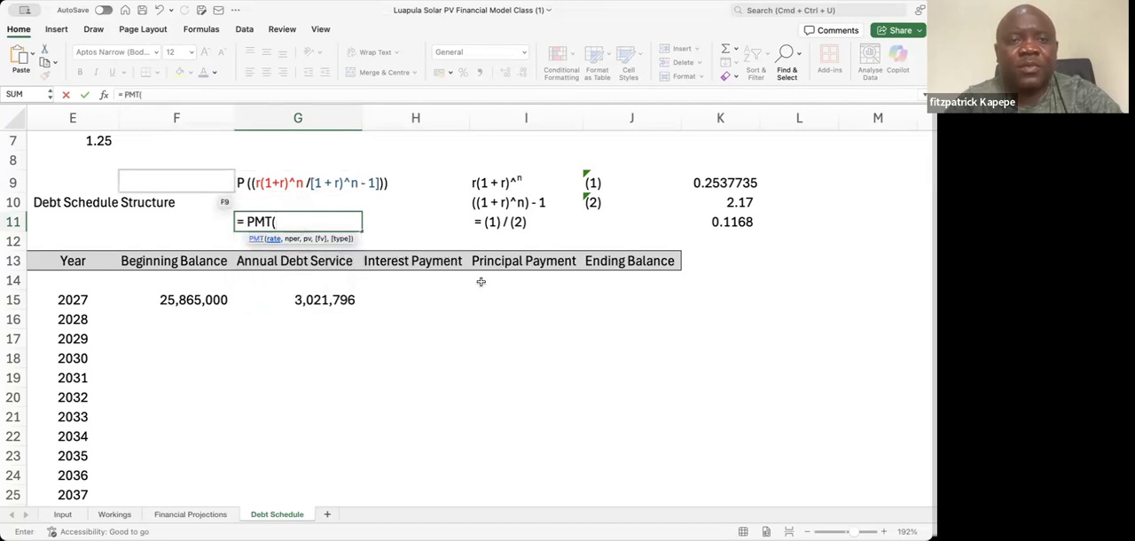
pyautogui.click(89, 168)
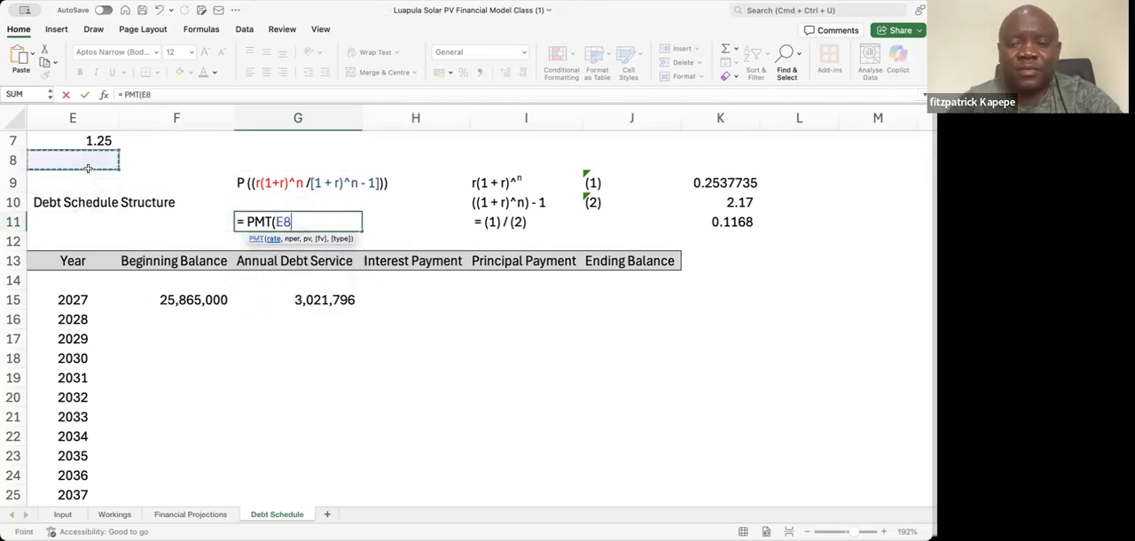
pyautogui.scroll(2, 88, 168)
pyautogui.click(88, 173)
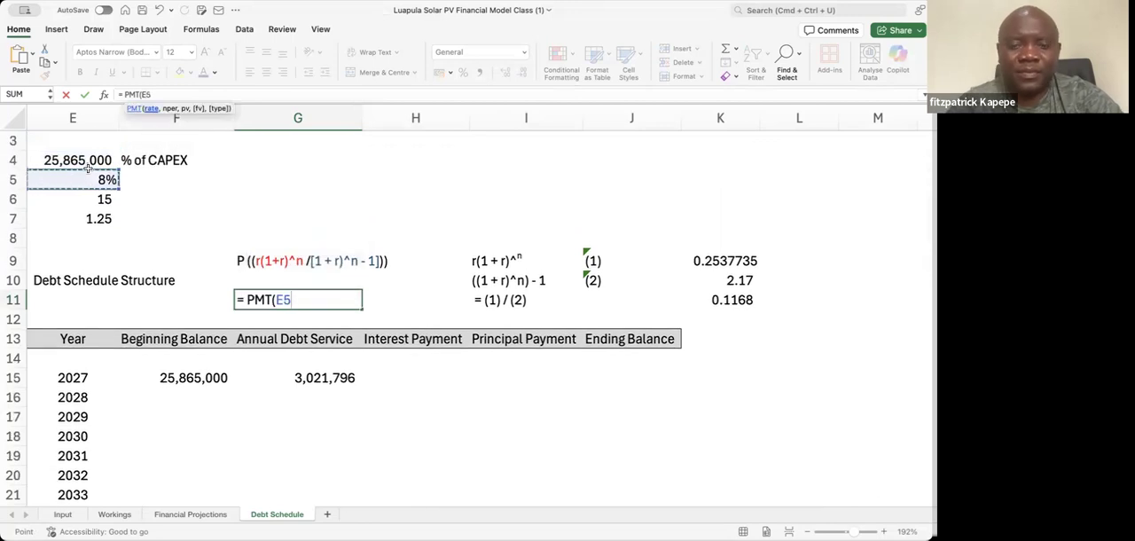
pyautogui.write(',')
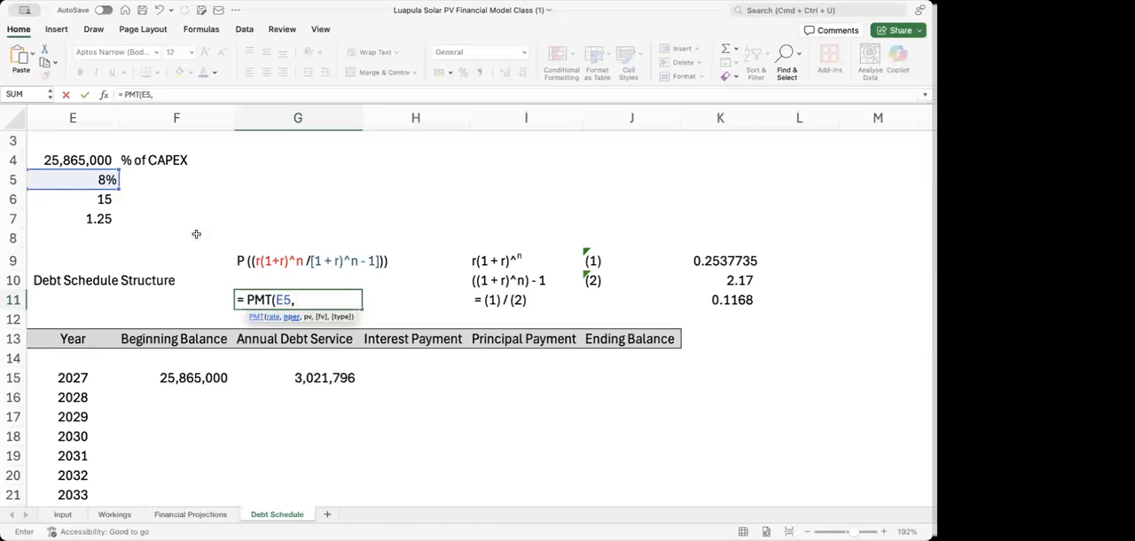
pyautogui.click(102, 200)
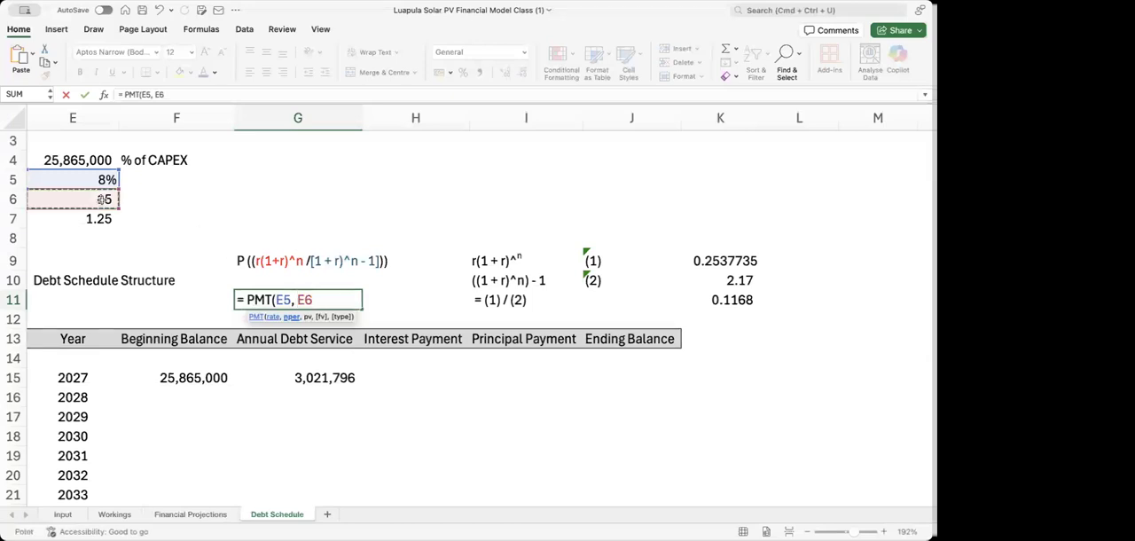
pyautogui.write(',')
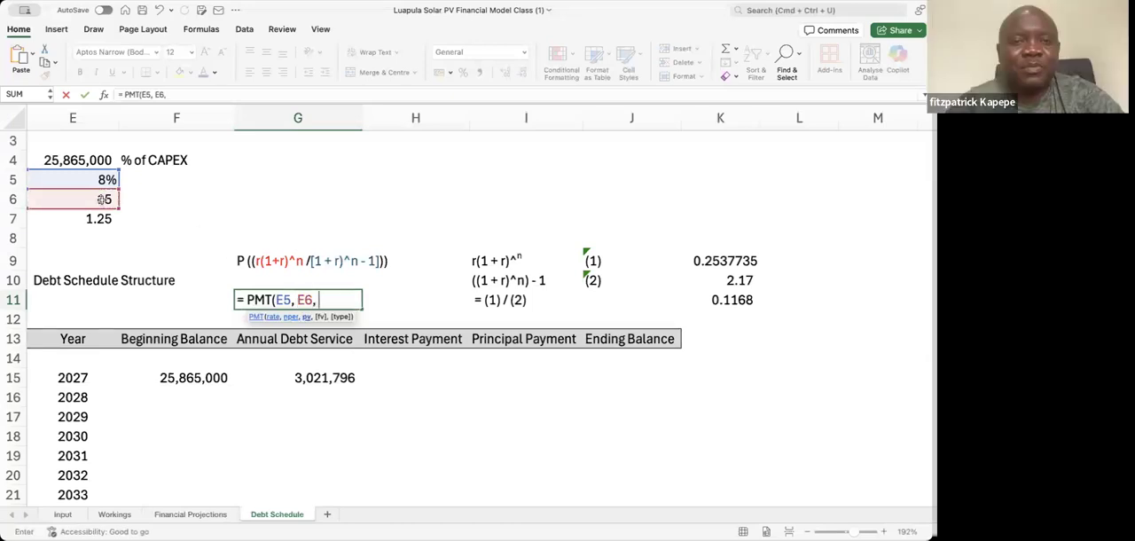
pyautogui.click(86, 159)
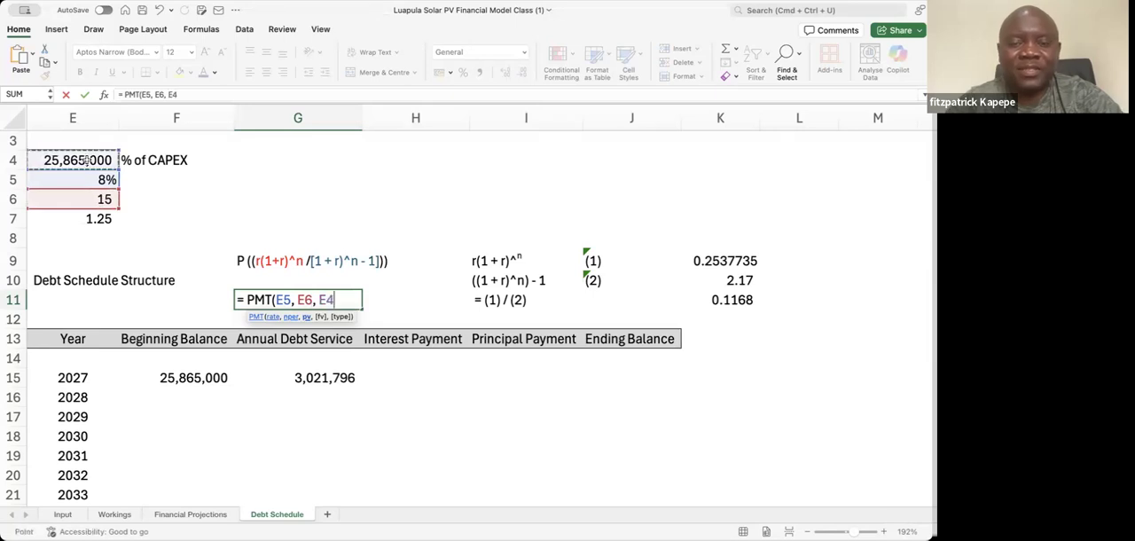
pyautogui.write(')')
pyautogui.press('Return')
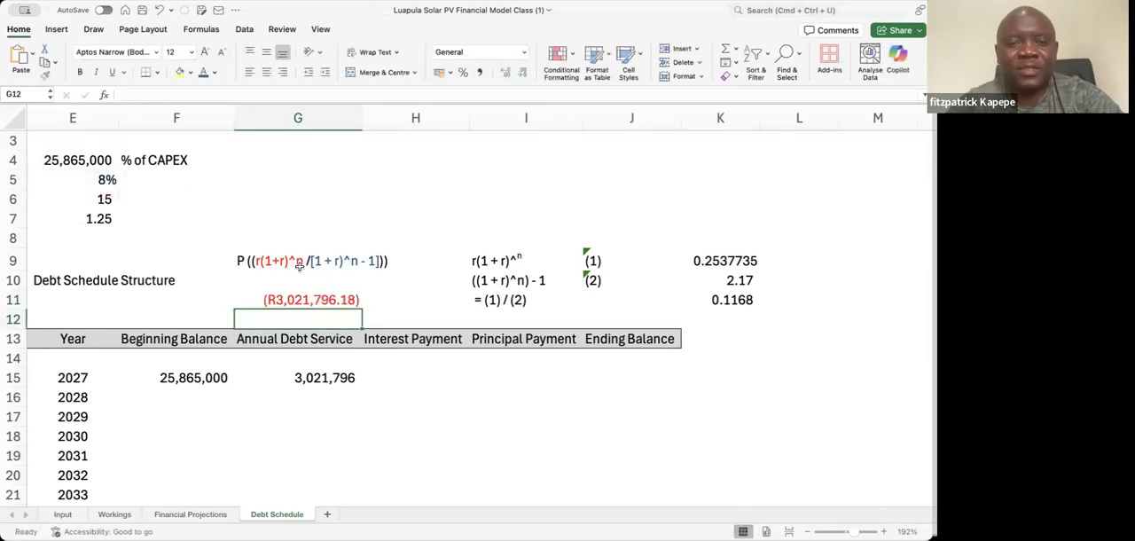
pyautogui.click(322, 377)
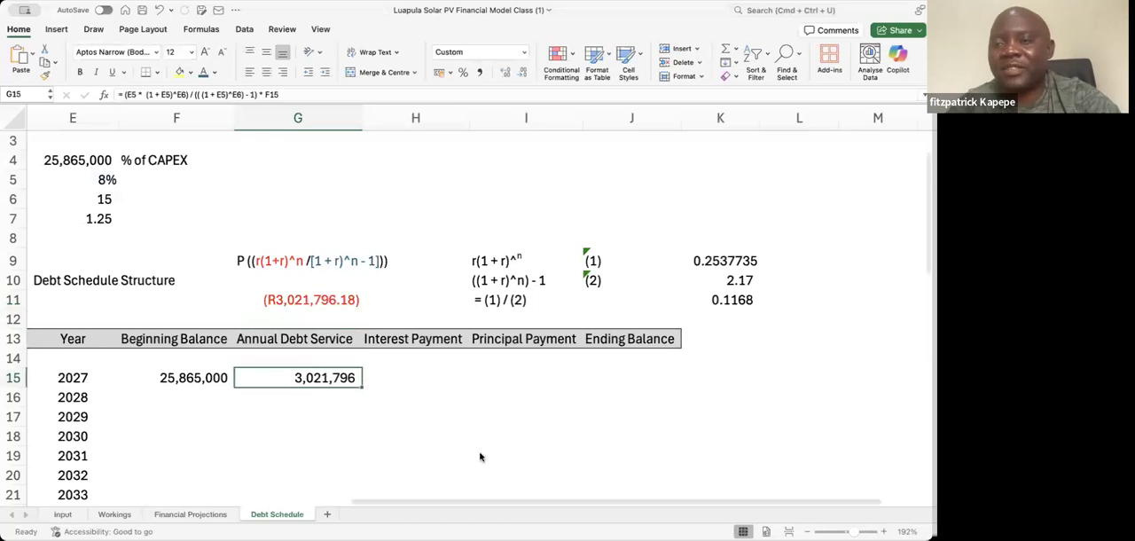
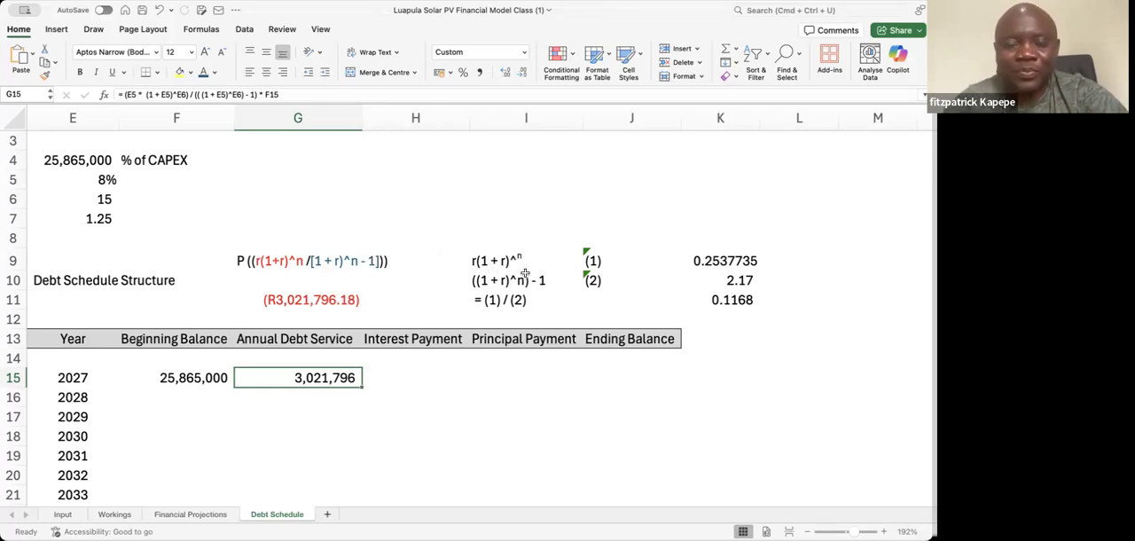
# Enter =FORMULATEXT(G11) in G6 to show the PMT formula as text
pyautogui.click(327, 198)
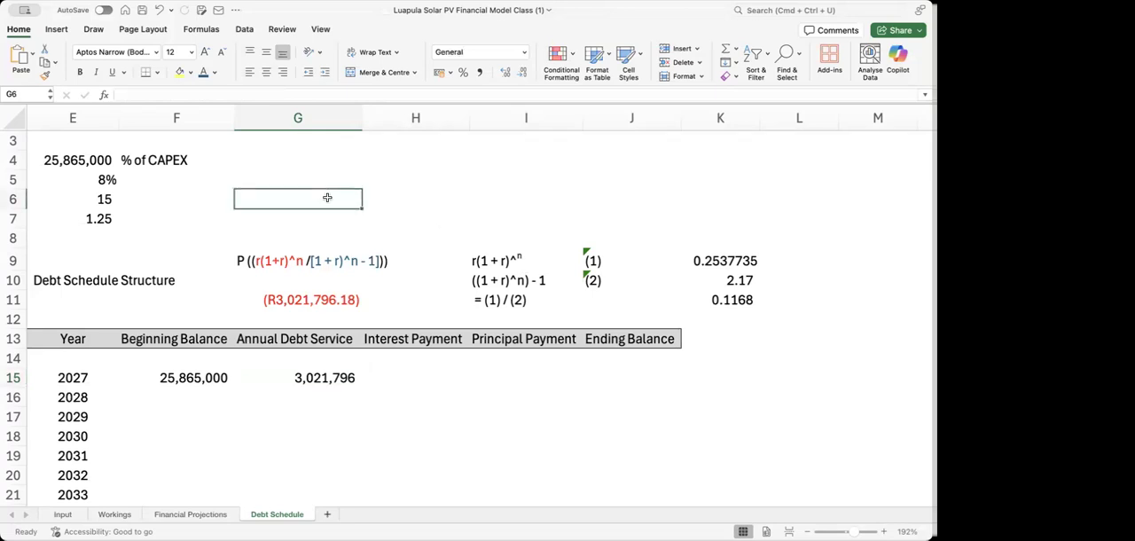
pyautogui.write('=fomu')
pyautogui.press('BackSpace')
pyautogui.press('BackSpace')
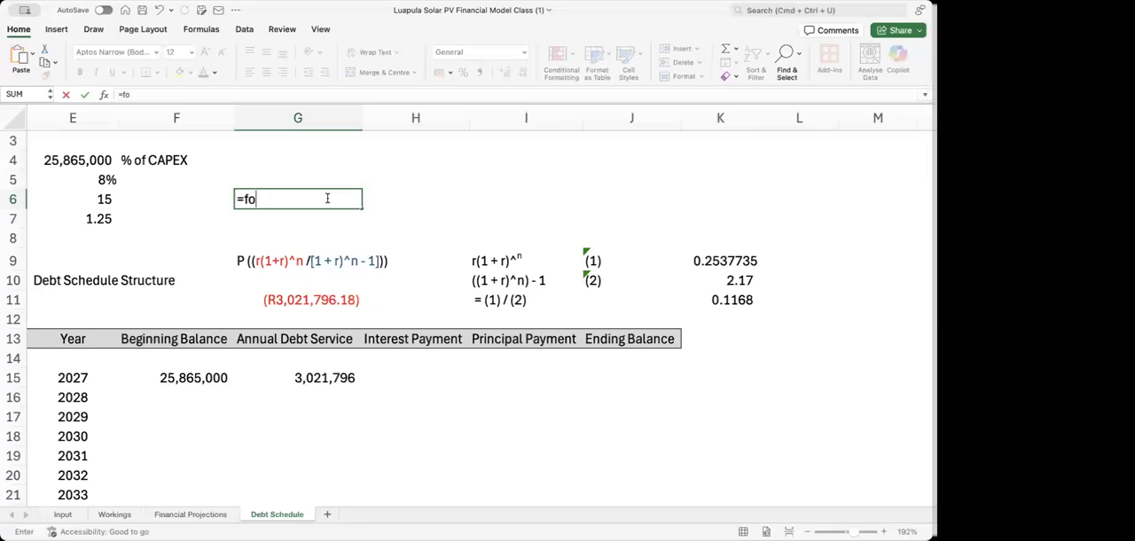
pyautogui.write('rm')
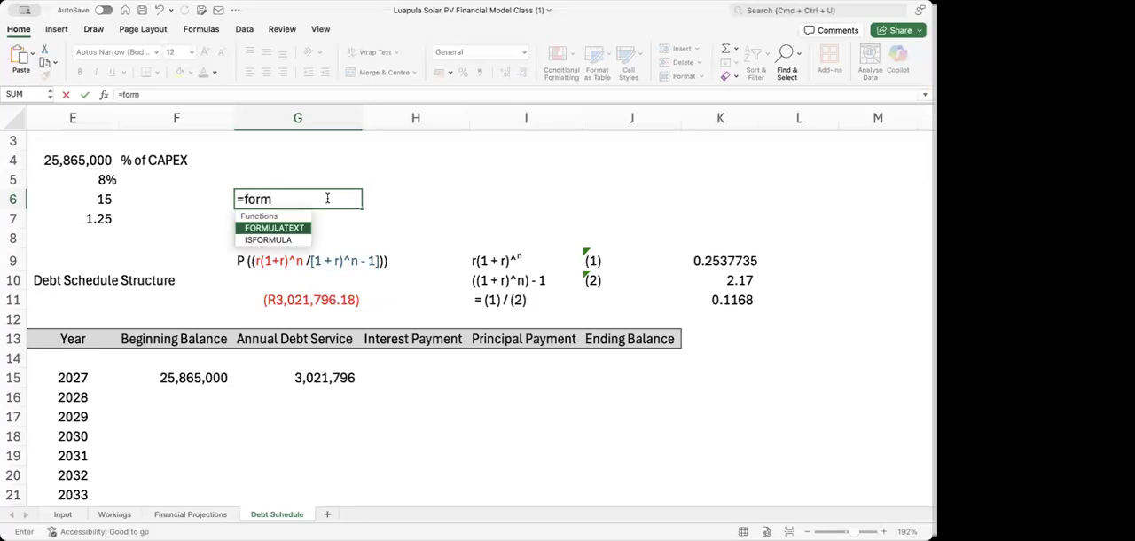
pyautogui.press('Tab')
pyautogui.click(311, 301)
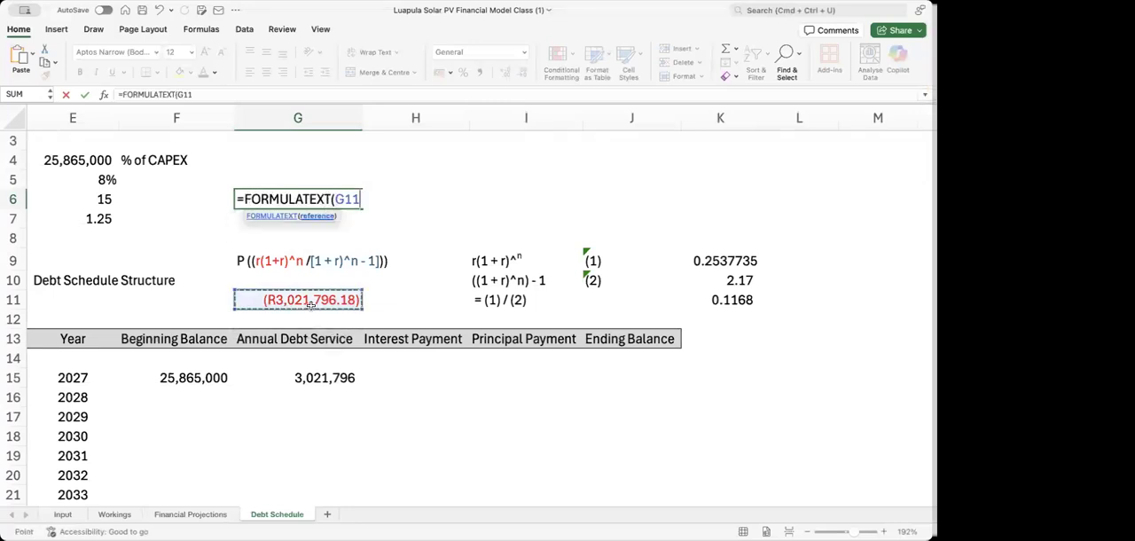
pyautogui.press('Return')
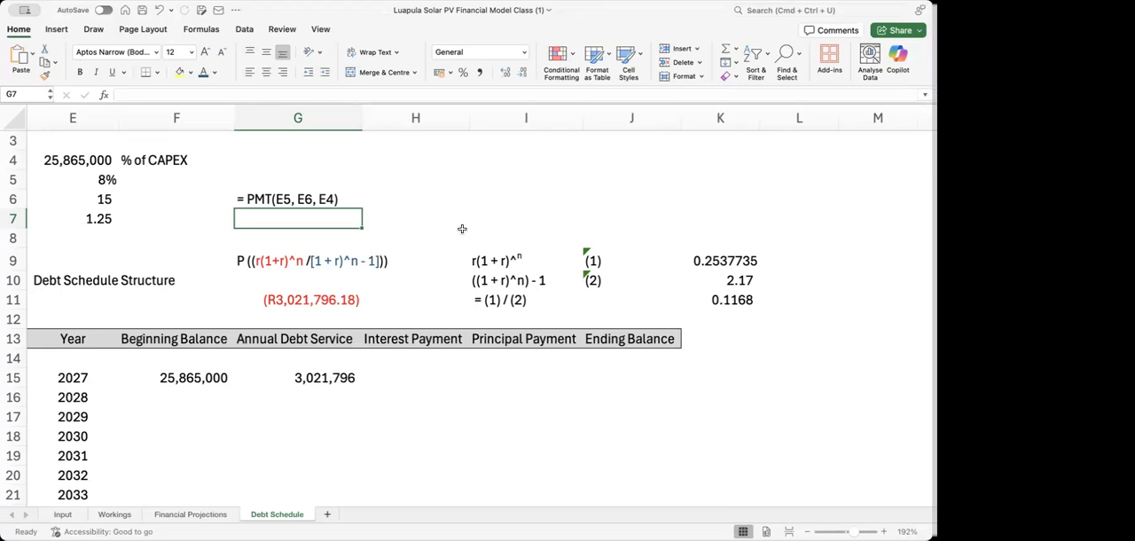
pyautogui.click(301, 383)
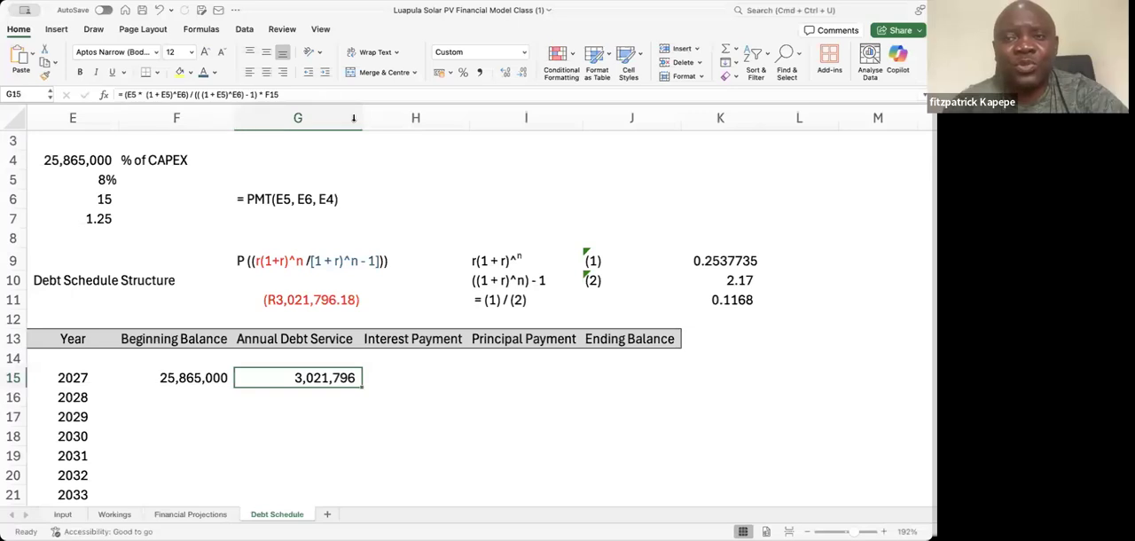
pyautogui.click(552, 201)
pyautogui.press('Right')
pyautogui.press('Right')
pyautogui.press('Right')
pyautogui.press('Right')
pyautogui.press('Right')
pyautogui.press('Right')
pyautogui.press('Right')
pyautogui.press('Right')
pyautogui.press('Right')
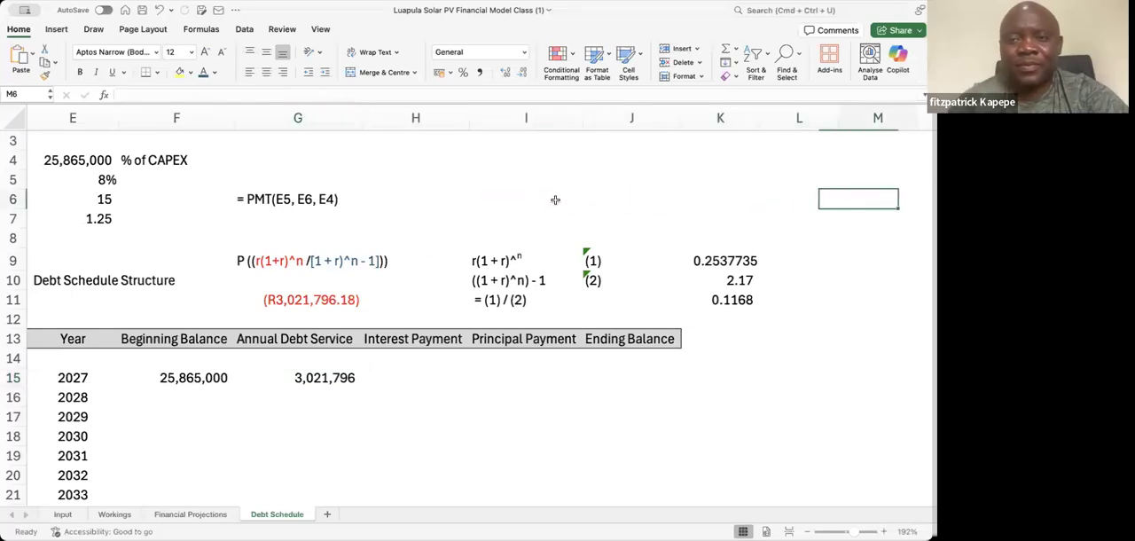
pyautogui.press('Left')
pyautogui.press('Left')
pyautogui.press('Left')
pyautogui.press('Left')
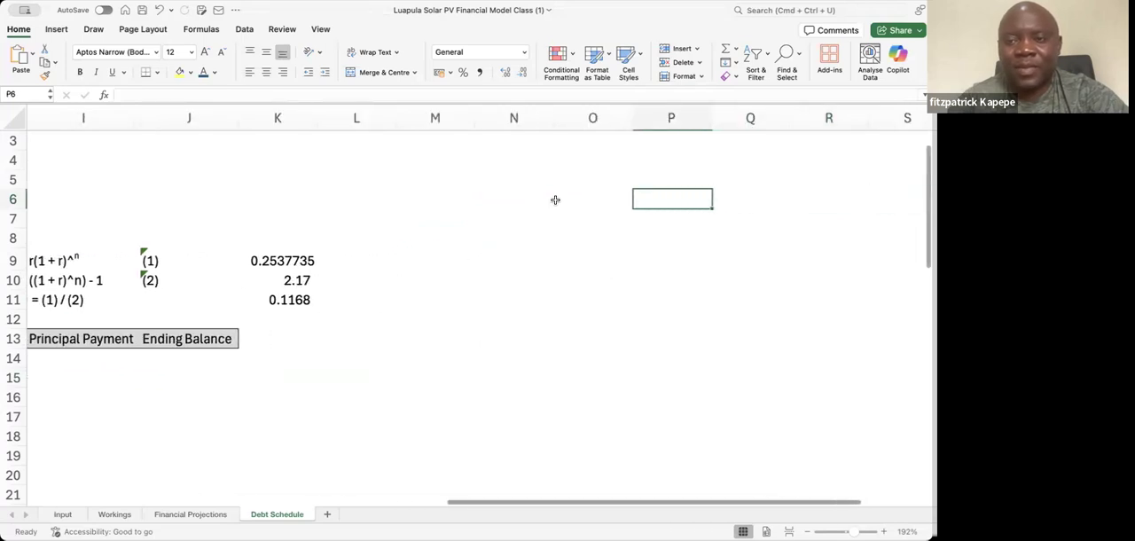
pyautogui.press('Right')
pyautogui.press('Right')
pyautogui.press('Right')
pyautogui.press('Right')
pyautogui.press('Right')
pyautogui.press('Right')
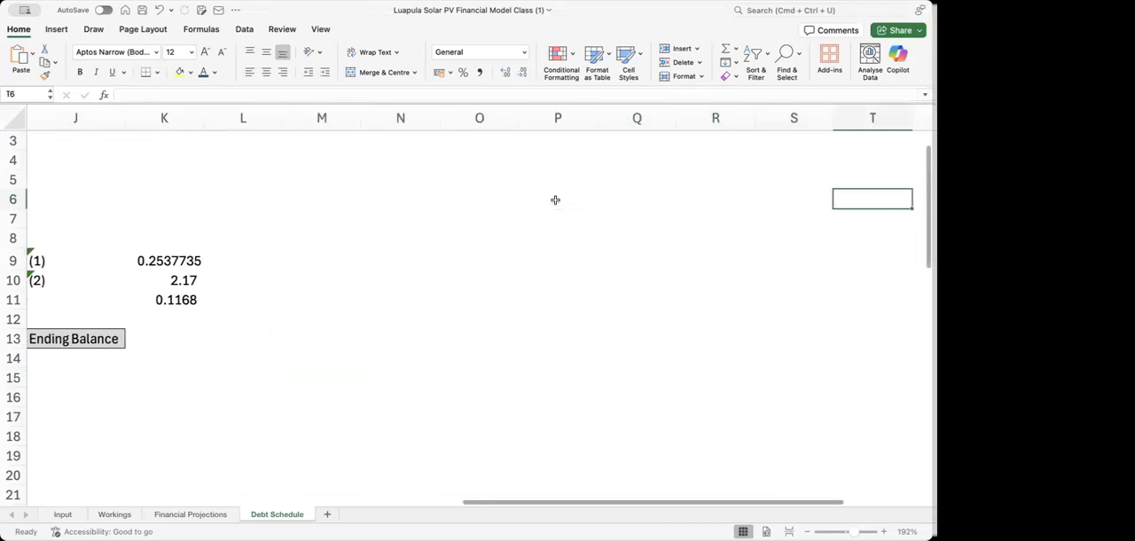
pyautogui.press('Right')
pyautogui.press('Left')
pyautogui.press('Left')
pyautogui.press('Left')
pyautogui.press('Left')
pyautogui.press('Left')
pyautogui.press('Left')
pyautogui.press('Left')
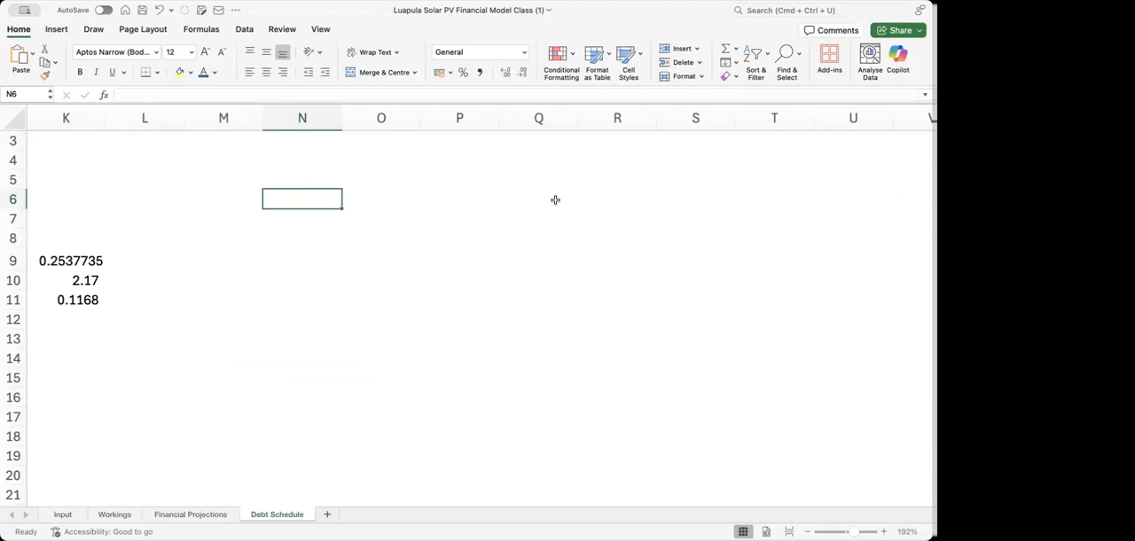
pyautogui.press('Left')
pyautogui.press('Left')
pyautogui.press('Left')
pyautogui.press('Left')
pyautogui.press('Left')
pyautogui.press('Left')
pyautogui.press('Left')
pyautogui.press('Left')
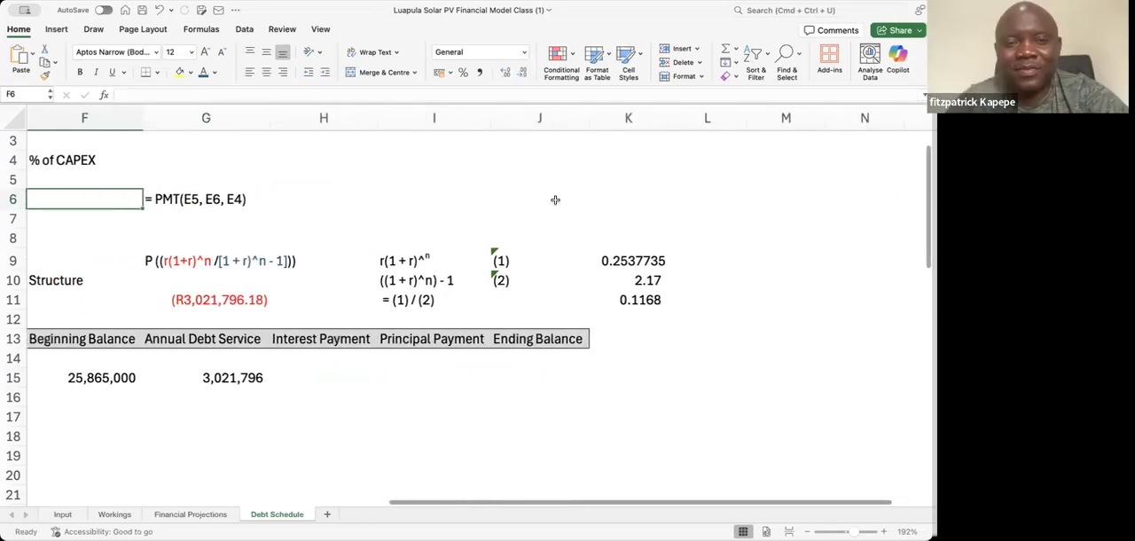
pyautogui.press('Right')
pyautogui.press('Down')
pyautogui.press('Down')
pyautogui.press('Down')
pyautogui.press('Down')
pyautogui.press('Down')
pyautogui.press('Down')
pyautogui.press('Down')
pyautogui.press('Down')
pyautogui.press('Down')
pyautogui.press('Down')
pyautogui.press('Up')
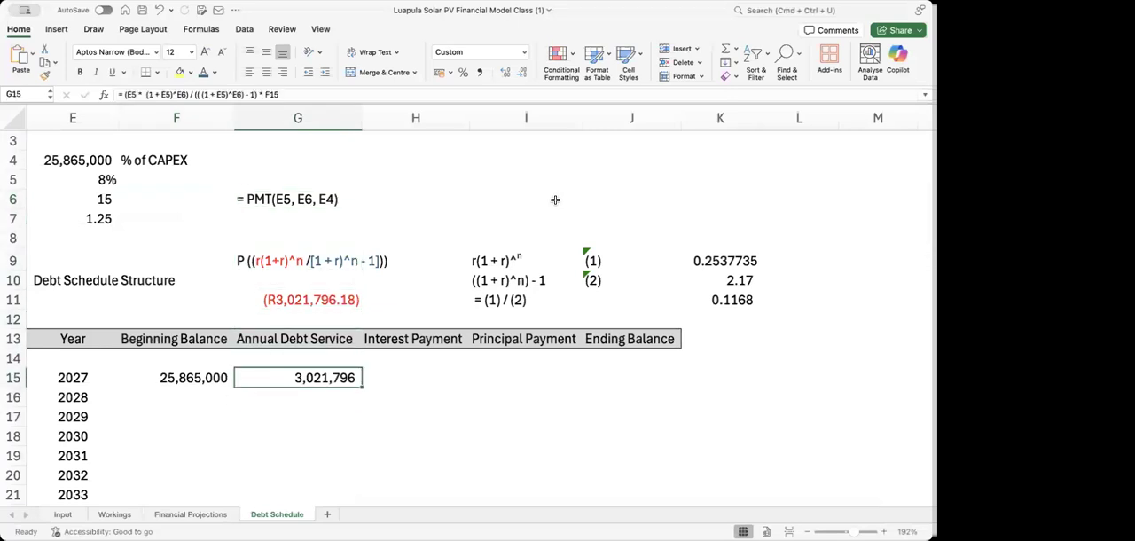
pyautogui.press('Up')
pyautogui.press('Up')
pyautogui.press('Up')
pyautogui.press('Up')
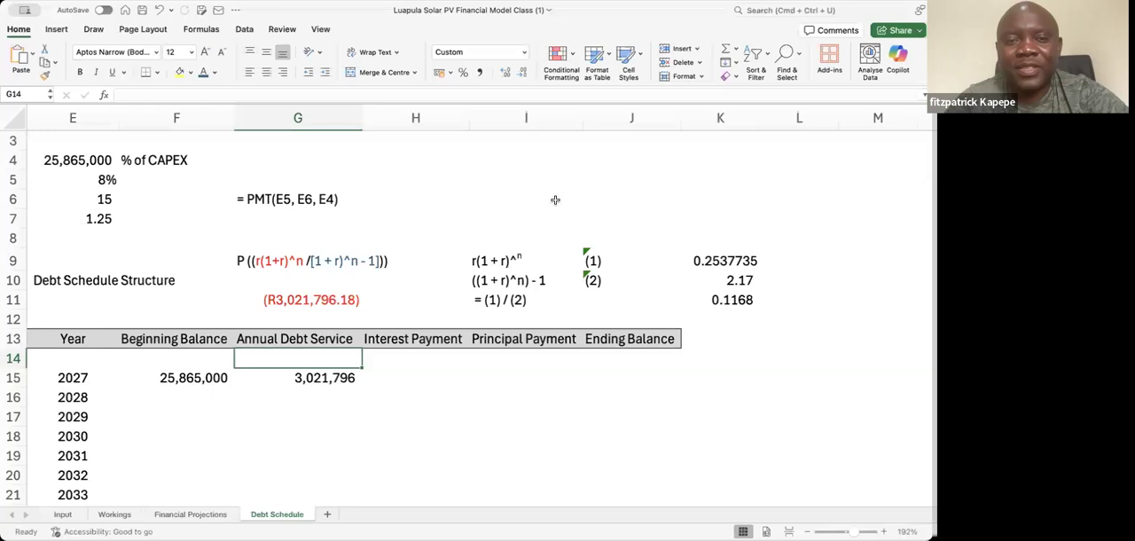
pyautogui.press('Down')
pyautogui.press('Down')
pyautogui.press('Down')
pyautogui.press('Down')
pyautogui.press('Down')
pyautogui.press('Up')
pyautogui.press('Up')
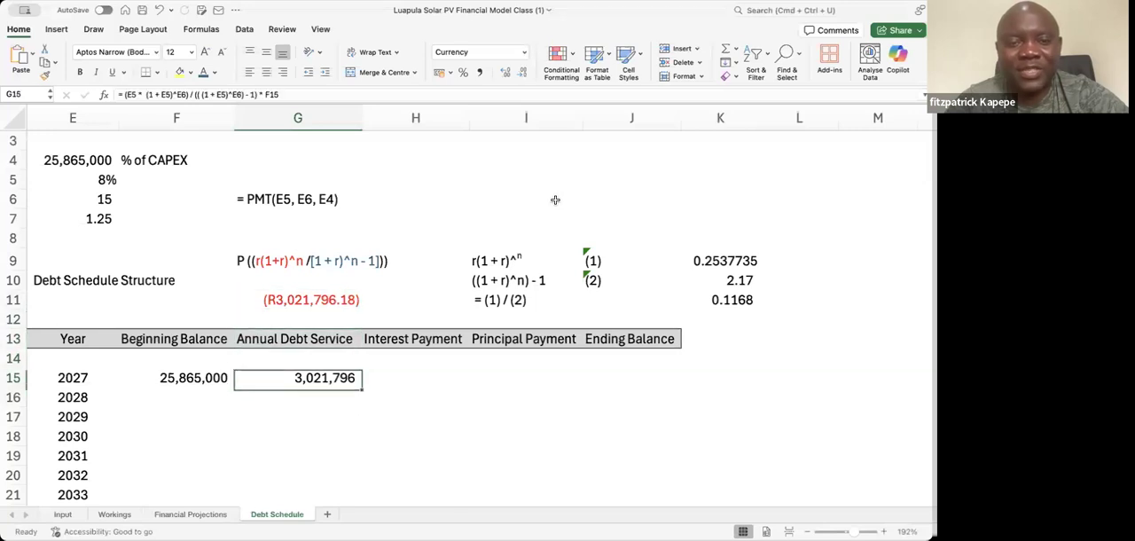
pyautogui.press('Down')
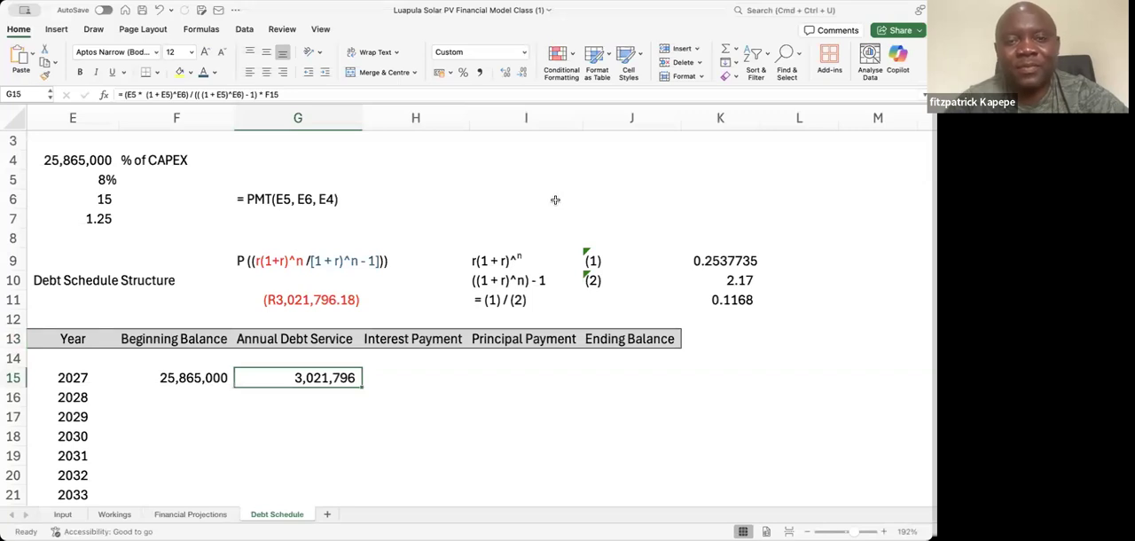
# Show the annual debt service in G15 with two decimals and compare it with the PMT result in G11
pyautogui.click(503, 73)
pyautogui.click(504, 73)
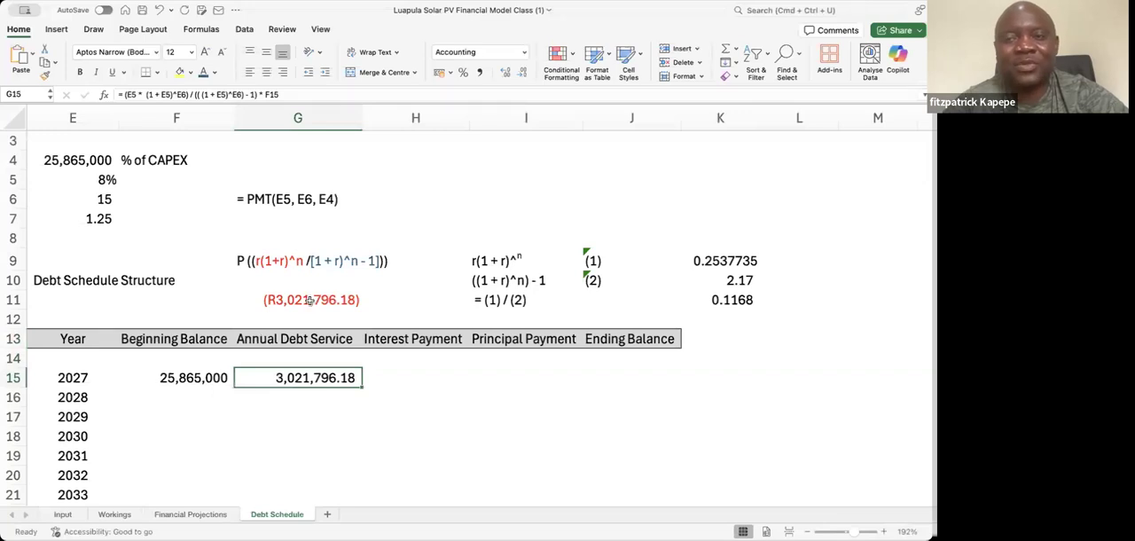
pyautogui.click(309, 300)
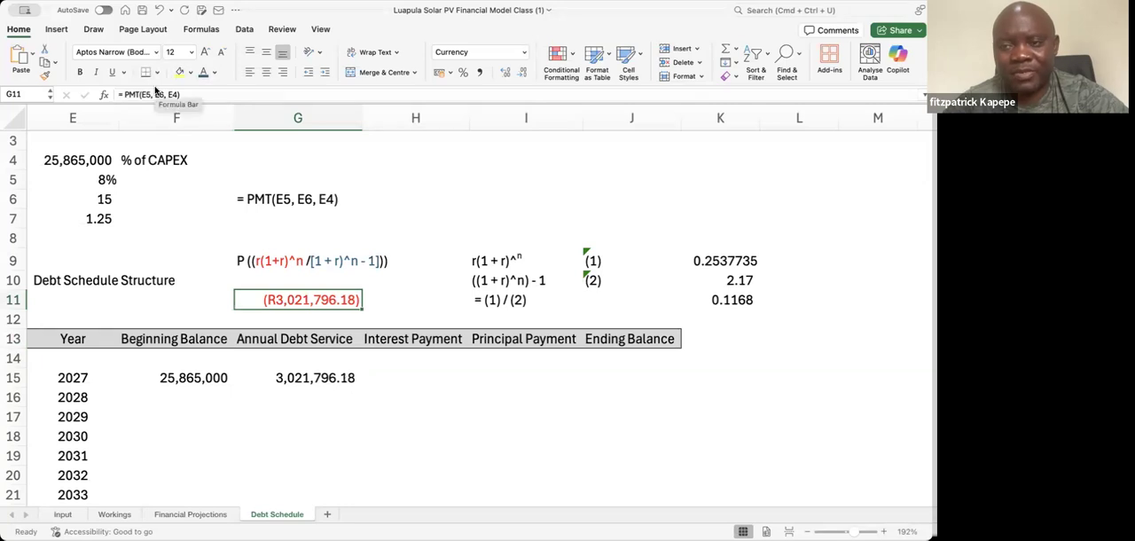
pyautogui.click(308, 393)
pyautogui.click(180, 377)
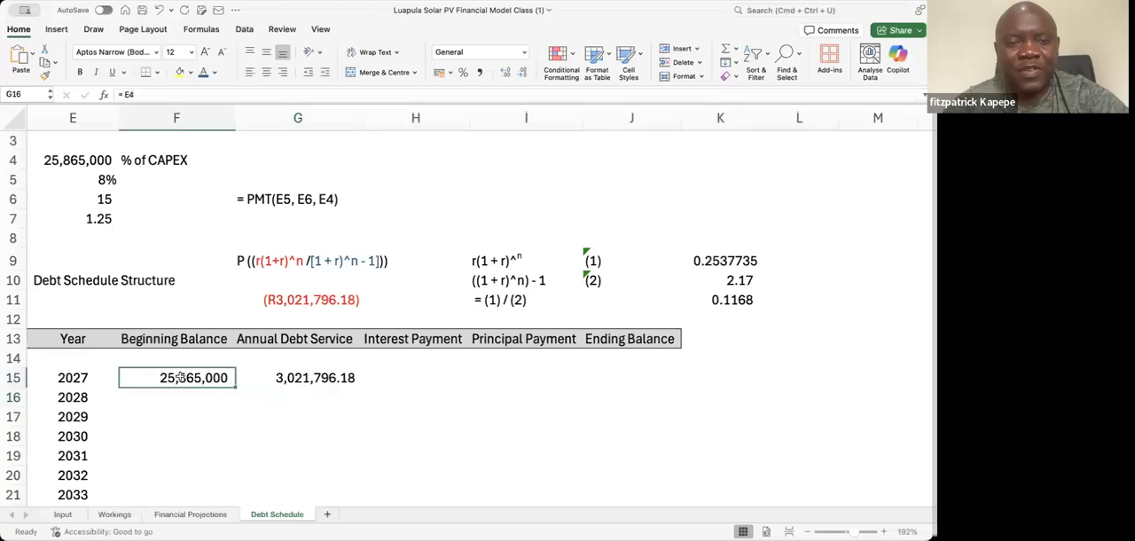
pyautogui.click(293, 378)
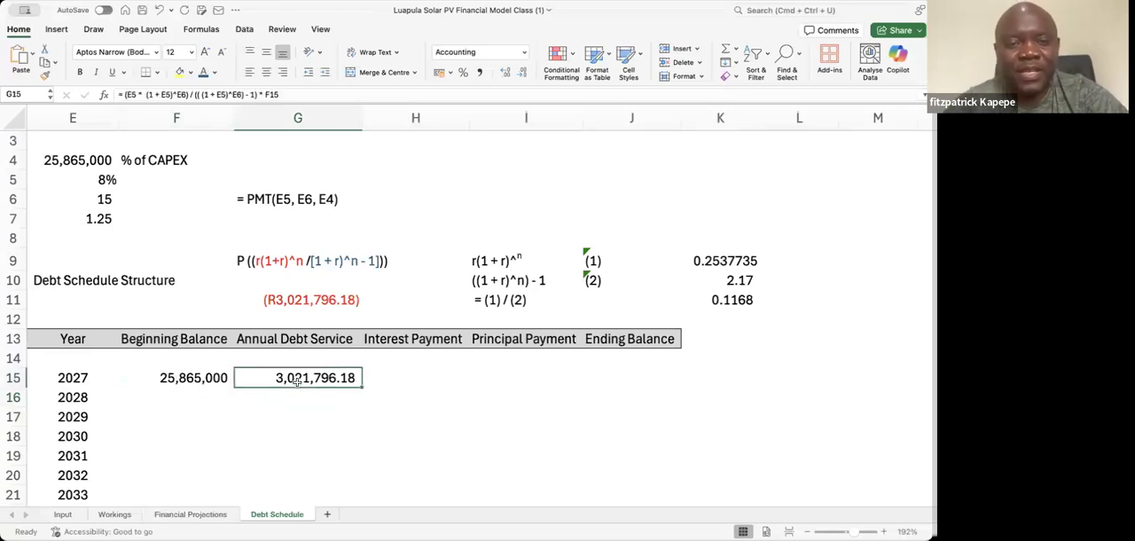
# Link G16 to the annual debt service in G15 and fill the formula down through 2041 in G29
pyautogui.click(316, 400)
pyautogui.write('=')
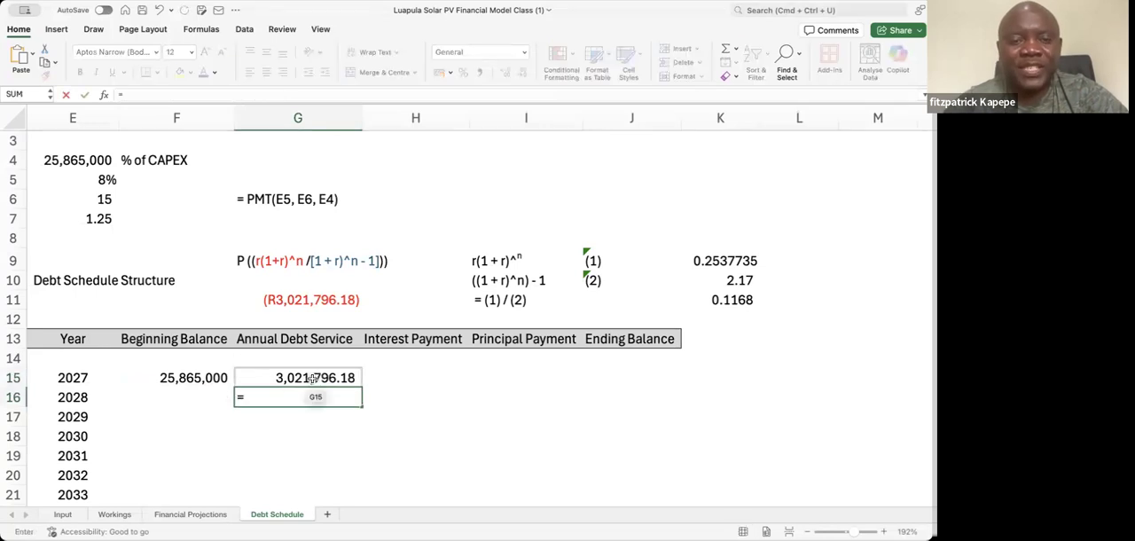
pyautogui.click(314, 378)
pyautogui.press('Return')
pyautogui.click(312, 398)
pyautogui.moveTo(359, 406)
pyautogui.mouseDown()
pyautogui.moveTo(357, 504)
pyautogui.moveTo(357, 494)
pyautogui.moveTo(346, 505)
pyautogui.moveTo(340, 410)
pyautogui.mouseUp()
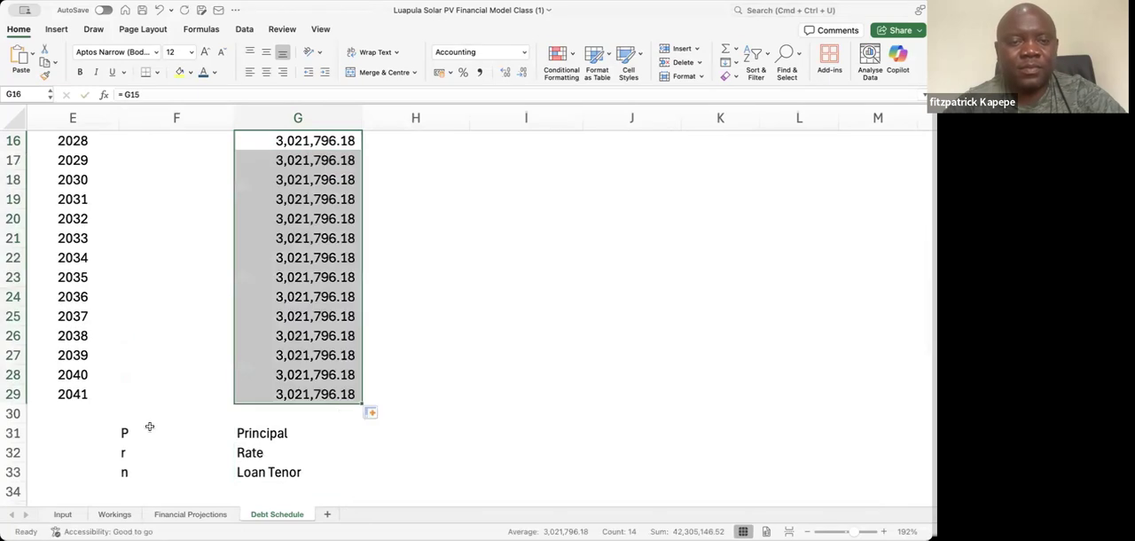
# Display the annual debt service values in G16:G29 and in G15 without decimals
pyautogui.click(524, 75)
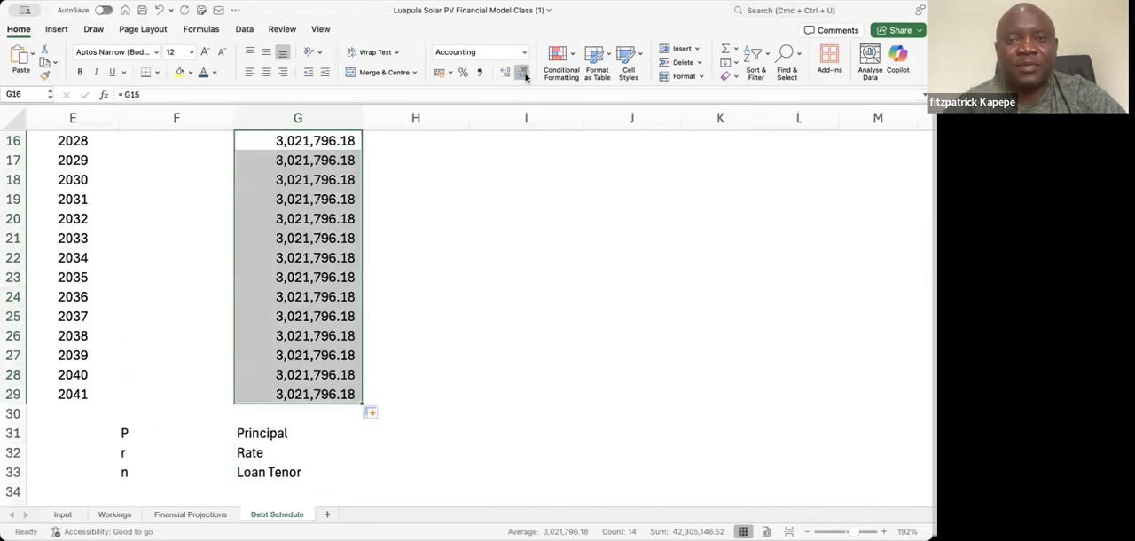
pyautogui.click(524, 75)
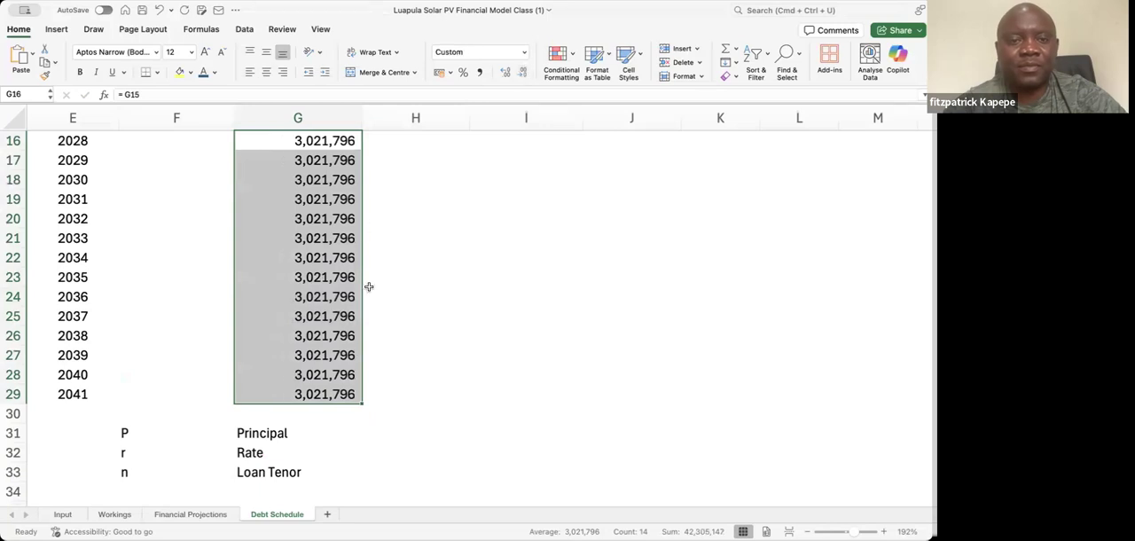
pyautogui.click(309, 252)
pyautogui.press('Up')
pyautogui.press('Up')
pyautogui.press('Up')
pyautogui.press('Up')
pyautogui.press('Up')
pyautogui.press('Up')
pyautogui.press('Up')
pyautogui.press('Up')
pyautogui.press('Up')
pyautogui.press('Up')
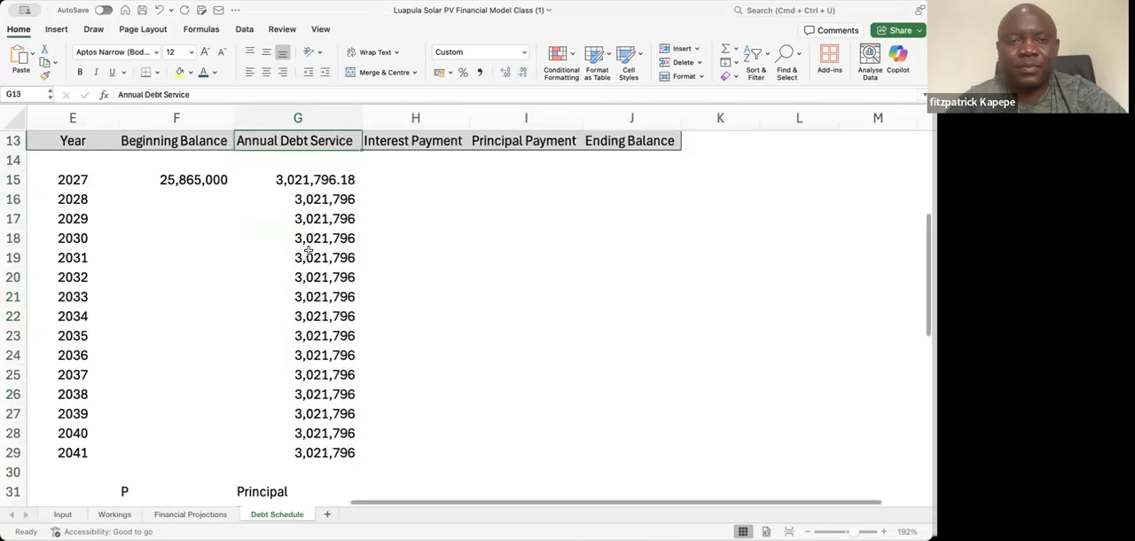
pyautogui.press('Down')
pyautogui.press('Down')
pyautogui.press('Down')
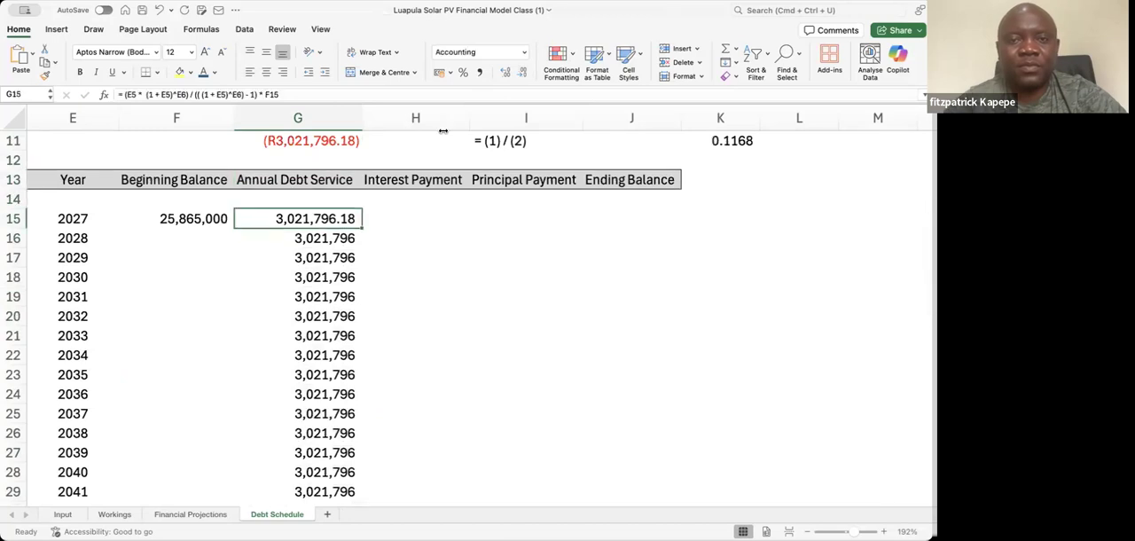
pyautogui.click(521, 74)
pyautogui.click(522, 76)
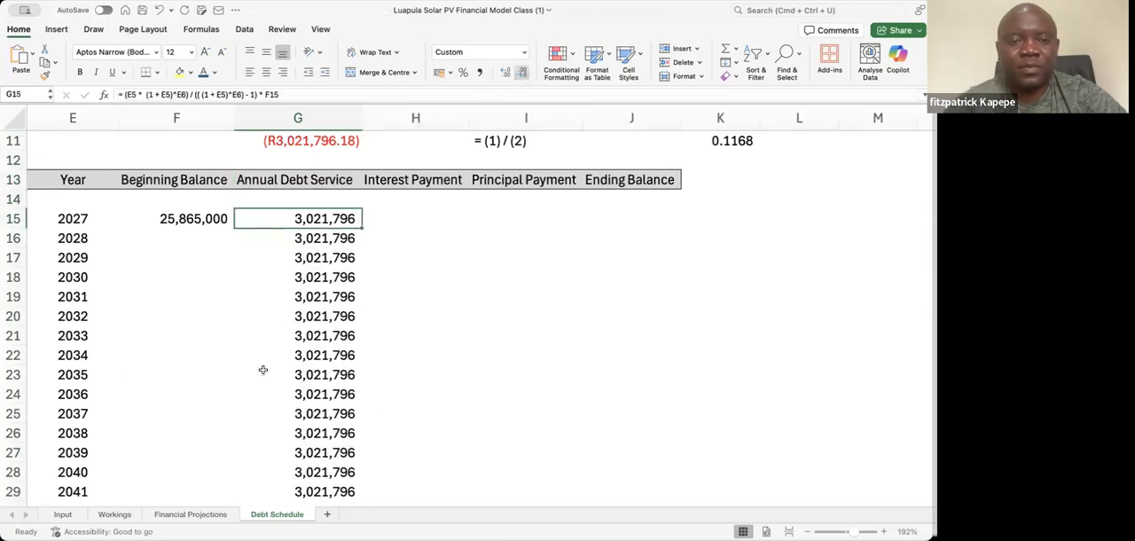
pyautogui.press('Down')
pyautogui.press('Down')
pyautogui.press('Down')
pyautogui.press('Down')
pyautogui.press('Down')
pyautogui.press('Down')
pyautogui.press('Down')
pyautogui.press('Down')
pyautogui.press('Down')
pyautogui.press('Down')
pyautogui.press('Down')
pyautogui.press('Down')
pyautogui.press('Down')
pyautogui.press('Down')
pyautogui.press('Down')
pyautogui.press('Down')
pyautogui.press('Down')
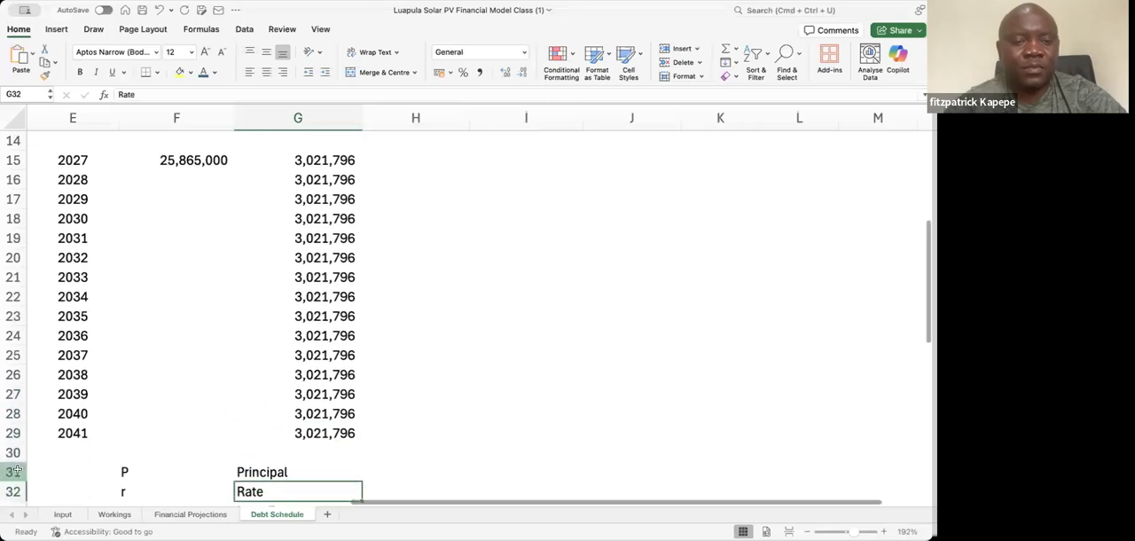
pyautogui.click(17, 471)
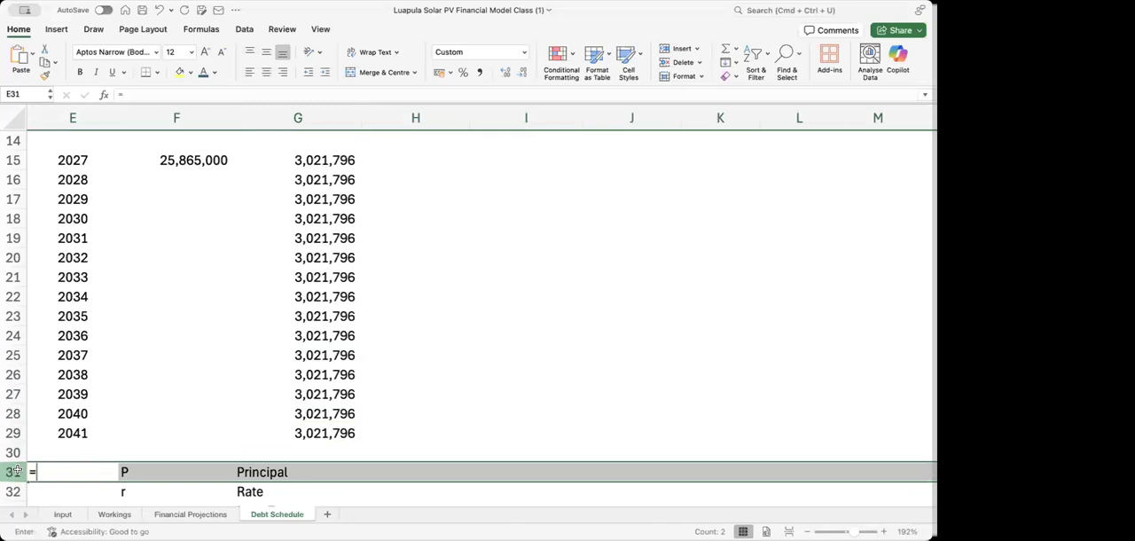
pyautogui.write('=')
pyautogui.press('Escape')
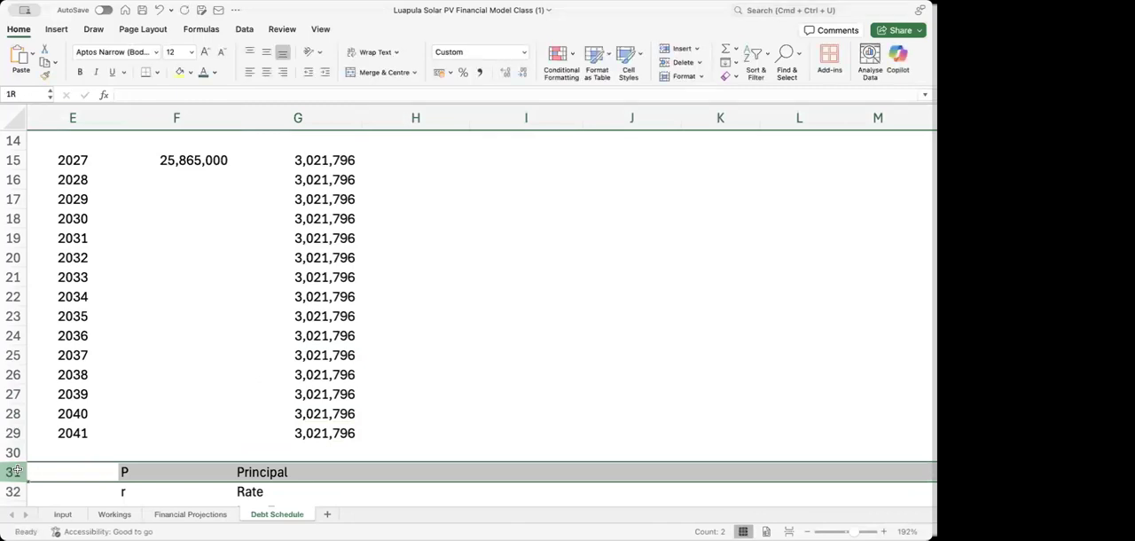
pyautogui.write('+')
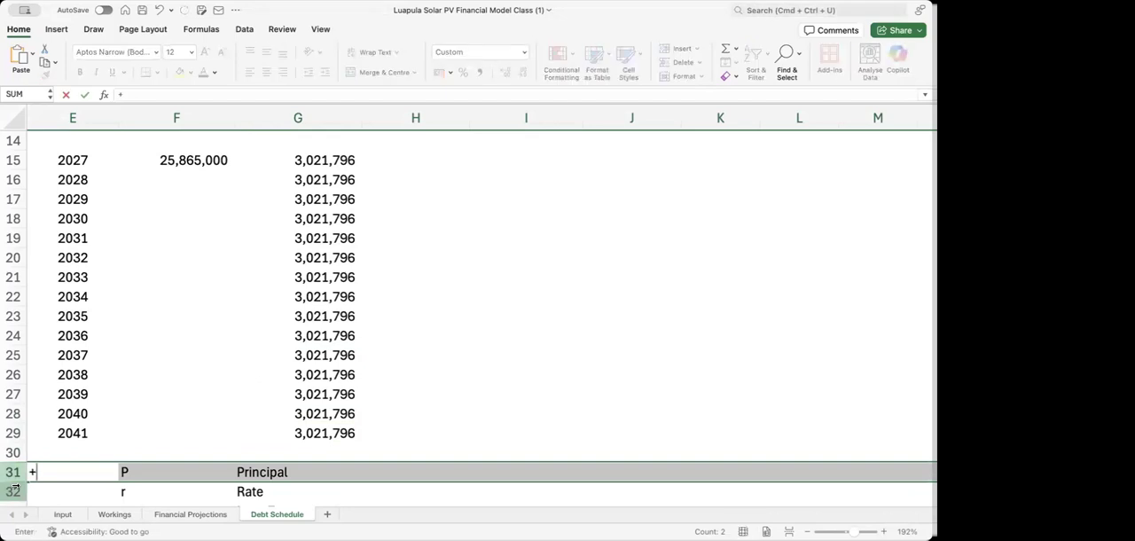
pyautogui.press('Escape')
# Insert a blank row at row 31, above the Principal legend line
pyautogui.click(14, 473)
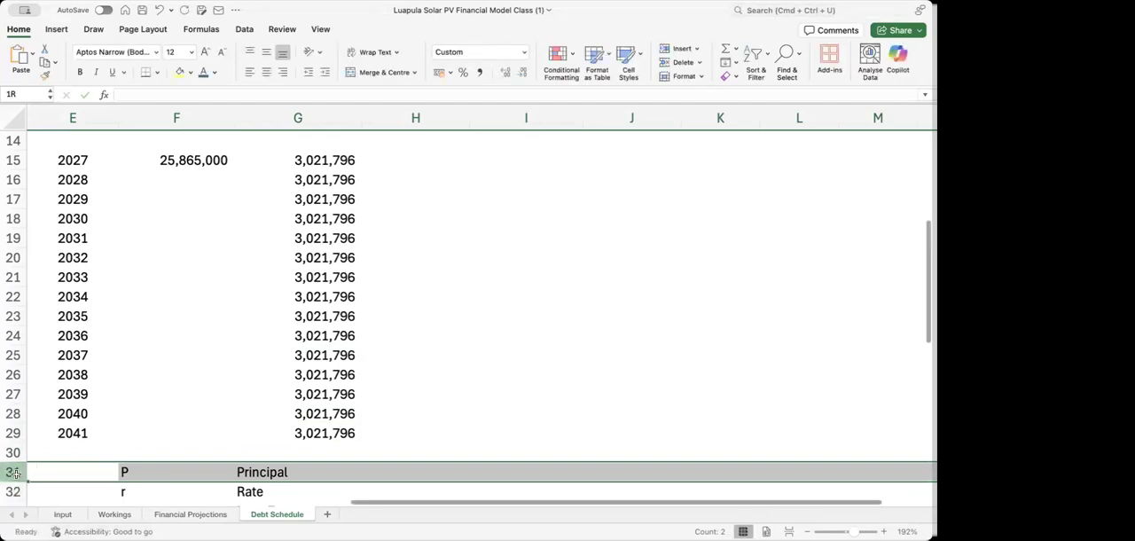
pyautogui.rightClick(16, 477)
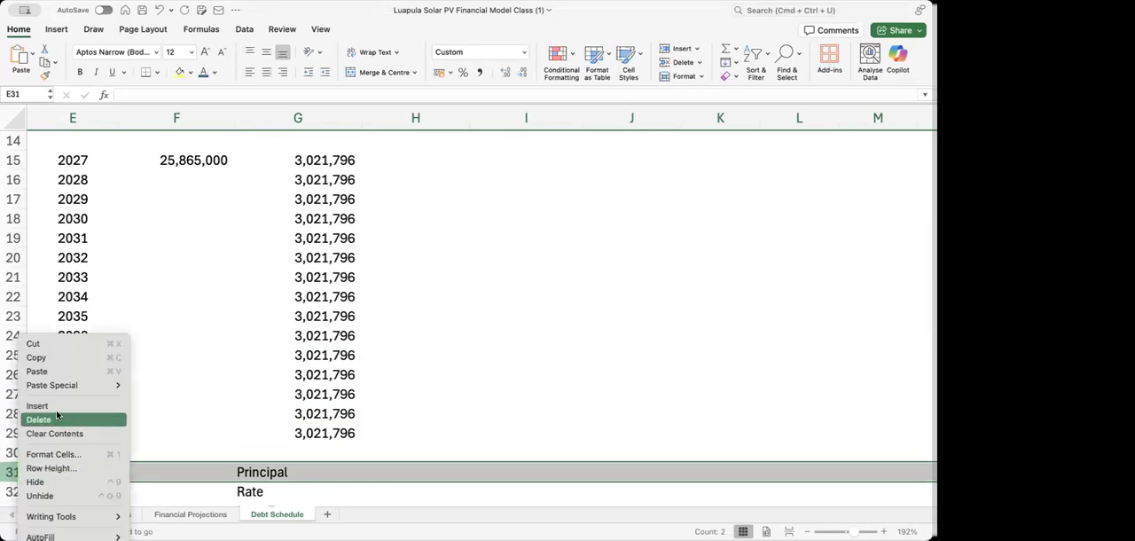
pyautogui.click(53, 406)
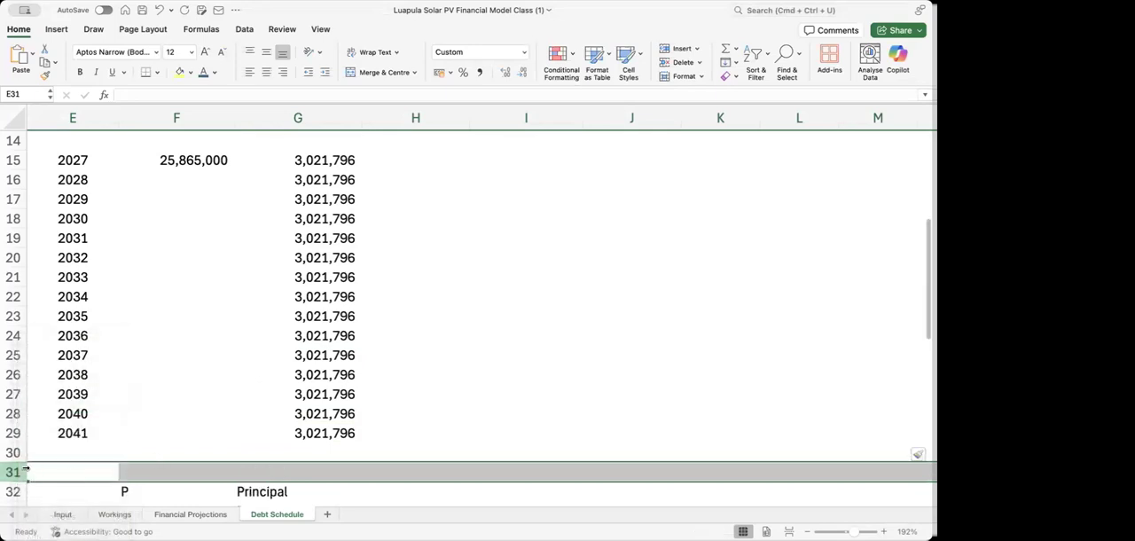
pyautogui.click(297, 355)
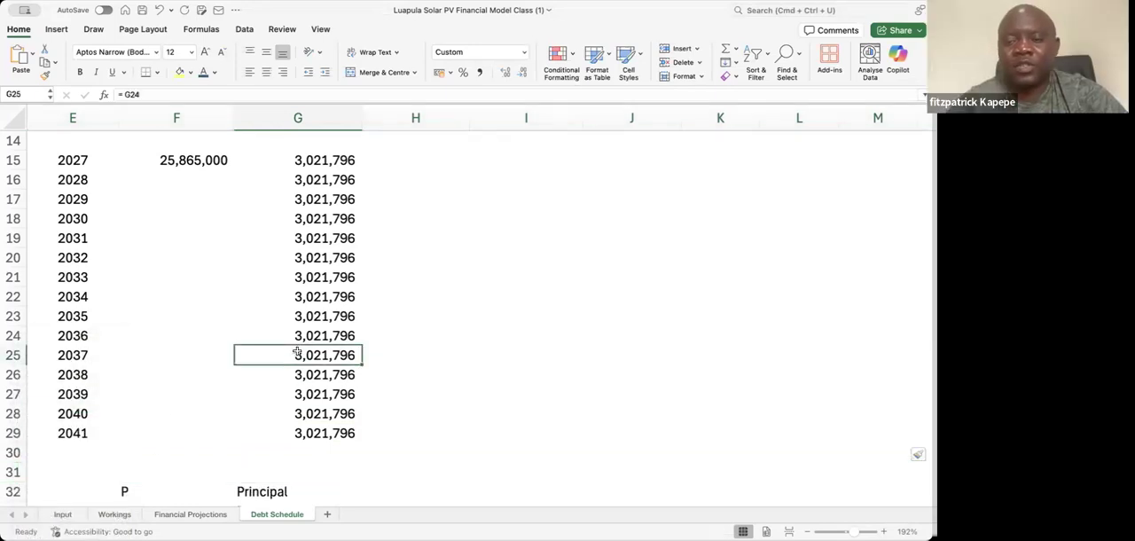
pyautogui.press('Up')
pyautogui.press('Up')
pyautogui.press('Up')
pyautogui.press('Up')
pyautogui.press('Up')
pyautogui.press('Up')
pyautogui.press('Up')
pyautogui.press('Up')
pyautogui.press('Up')
pyautogui.press('Up')
pyautogui.press('Up')
pyautogui.press('Up')
pyautogui.press('Up')
pyautogui.press('Up')
pyautogui.press('Up')
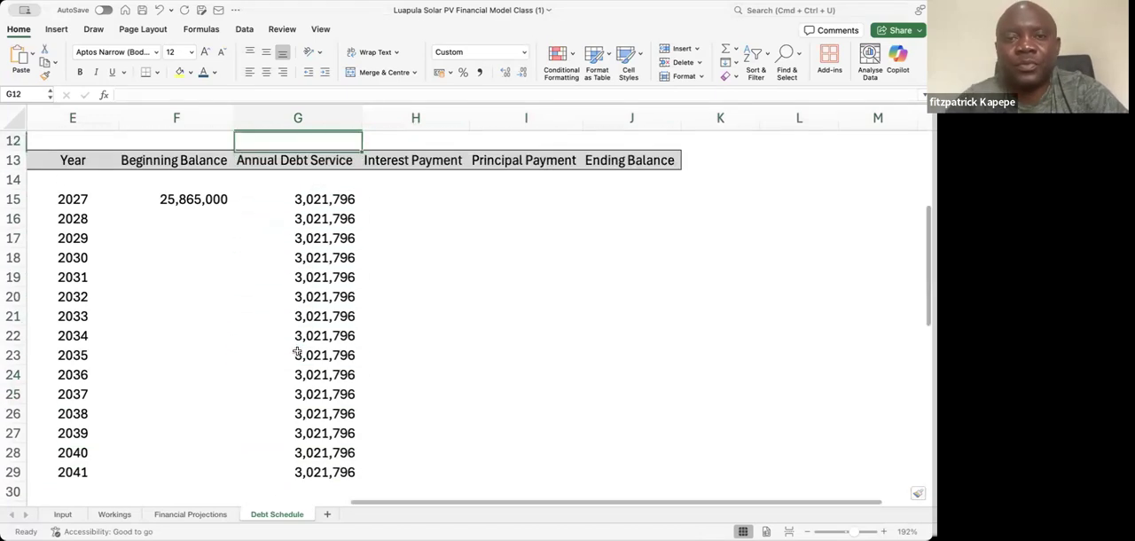
# Calculate the 2027 interest payment in H15 as the beginning balance times the locked interest rate, =F15*$E$5
pyautogui.press('Down')
pyautogui.press('Down')
pyautogui.press('Down')
pyautogui.press('Down')
pyautogui.press('Down')
pyautogui.press('Right')
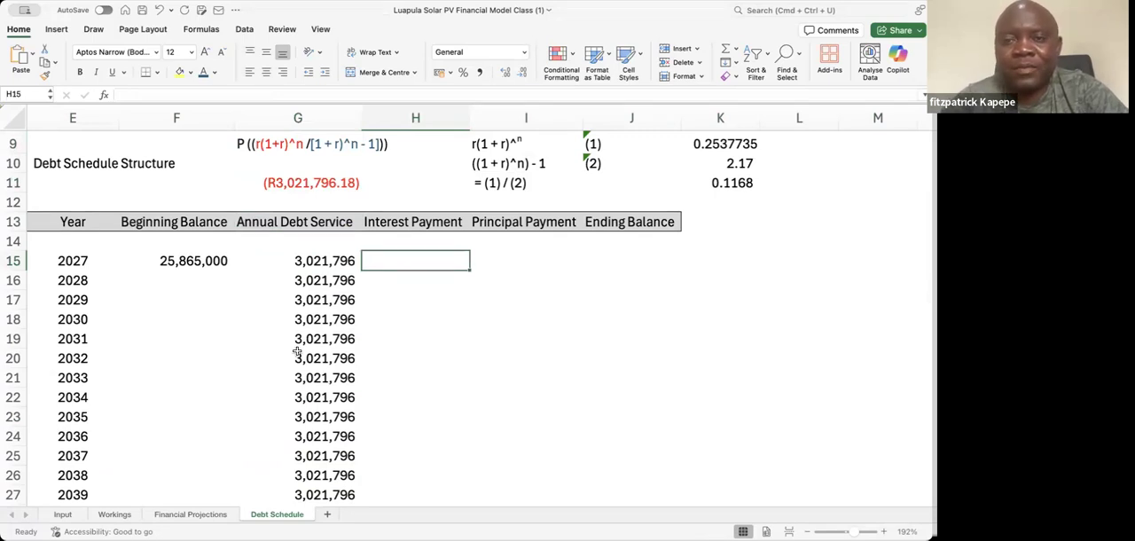
pyautogui.press('Up')
pyautogui.press('Up')
pyautogui.press('Up')
pyautogui.press('Up')
pyautogui.press('Up')
pyautogui.press('Up')
pyautogui.press('Up')
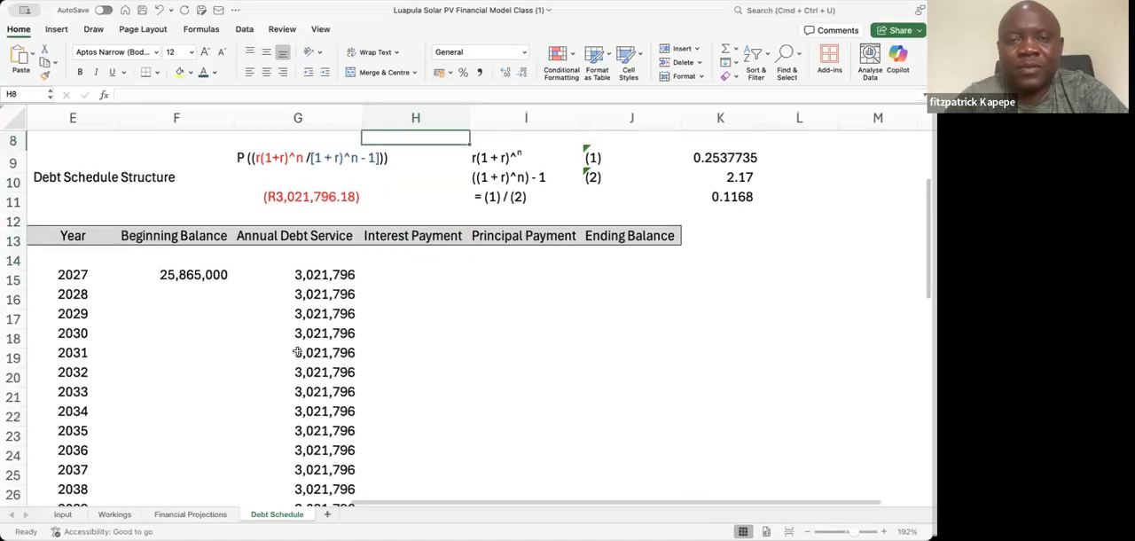
pyautogui.press('Down')
pyautogui.press('Down')
pyautogui.press('Down')
pyautogui.press('Down')
pyautogui.press('Down')
pyautogui.press('Down')
pyautogui.press('Down')
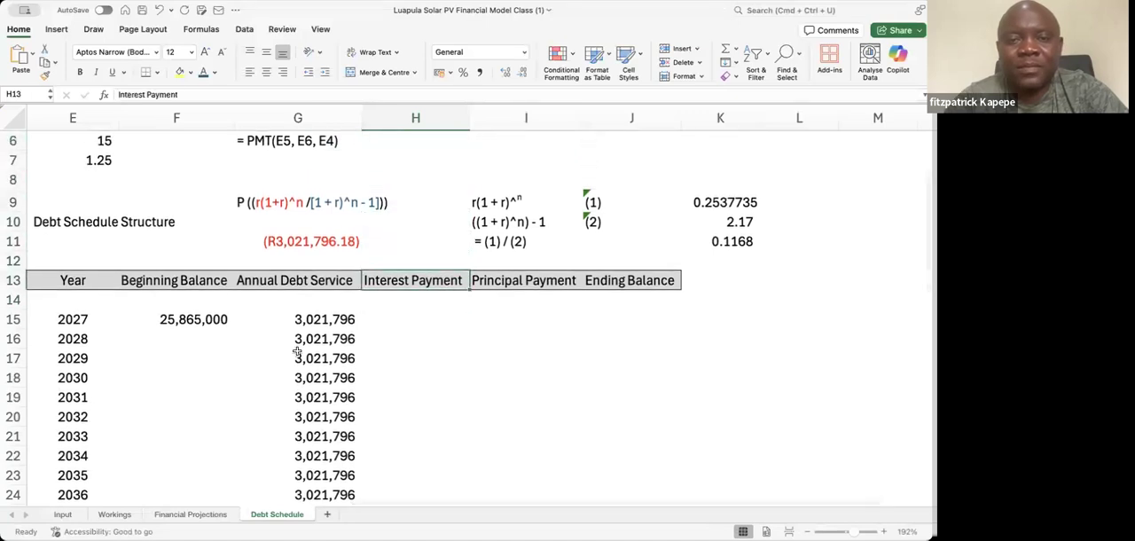
pyautogui.press('Up')
pyautogui.press('Down')
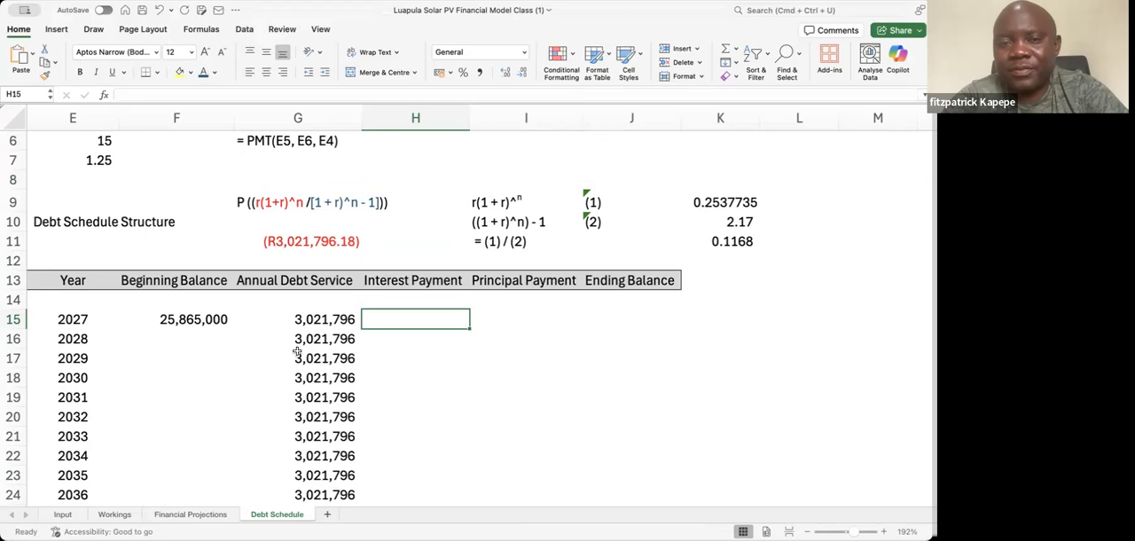
pyautogui.write('=')
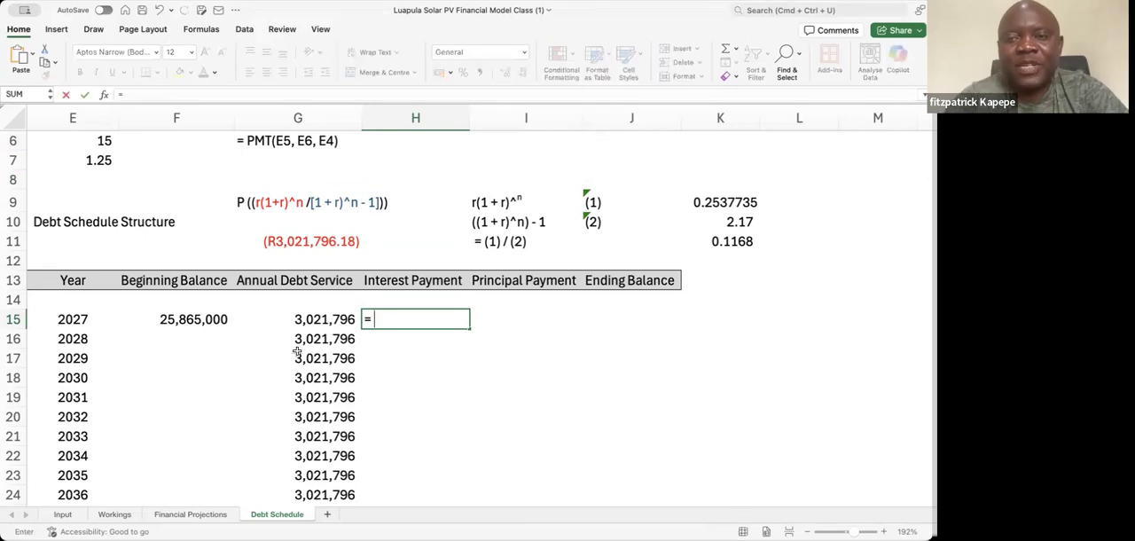
pyautogui.click(197, 318)
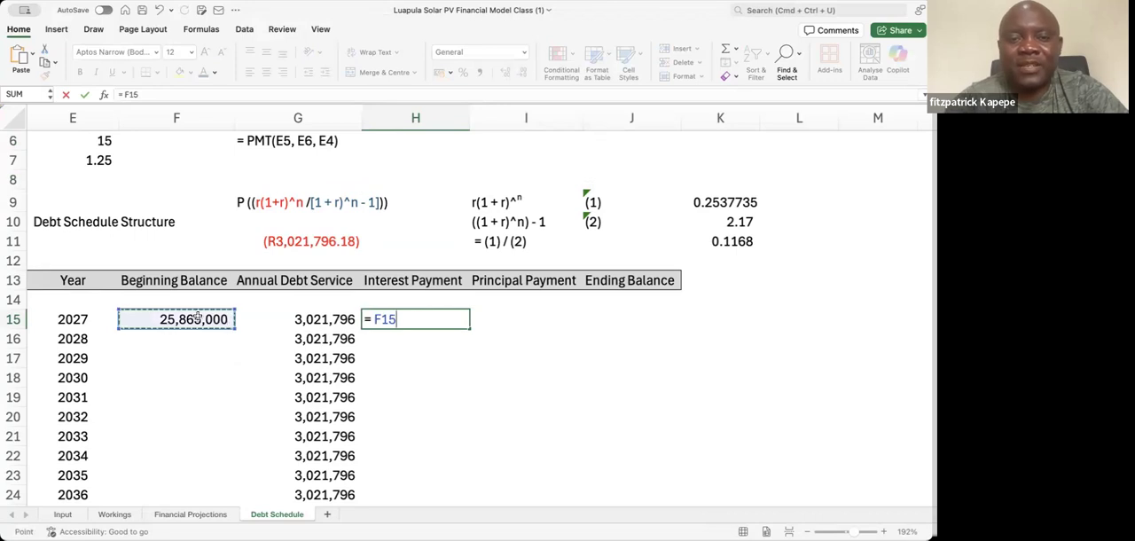
pyautogui.write('*')
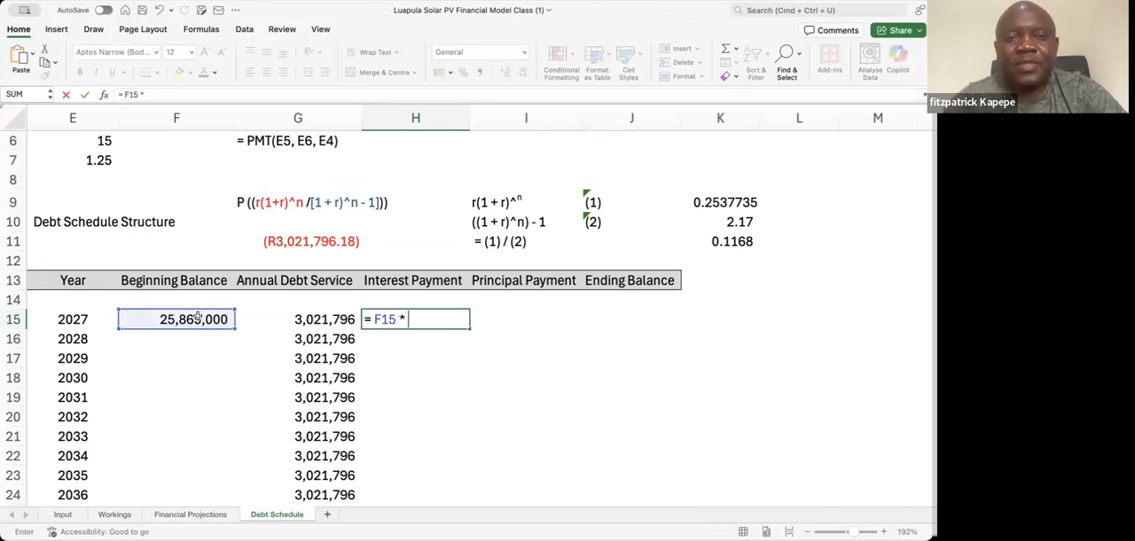
pyautogui.click(225, 174)
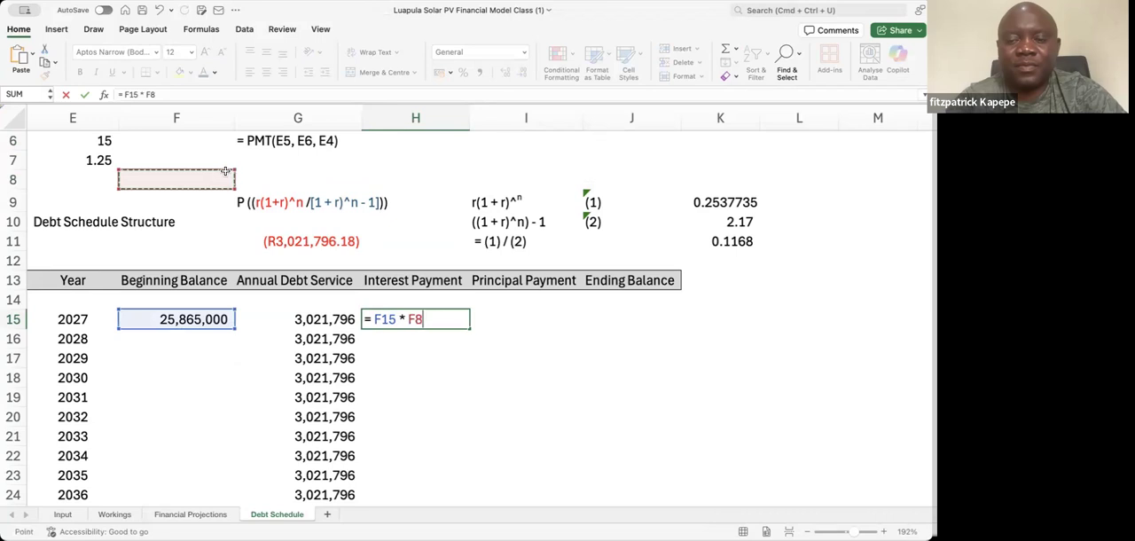
pyautogui.click(225, 167)
pyautogui.press('Up')
pyautogui.press('Up')
pyautogui.press('Up')
pyautogui.press('Up')
pyautogui.press('Up')
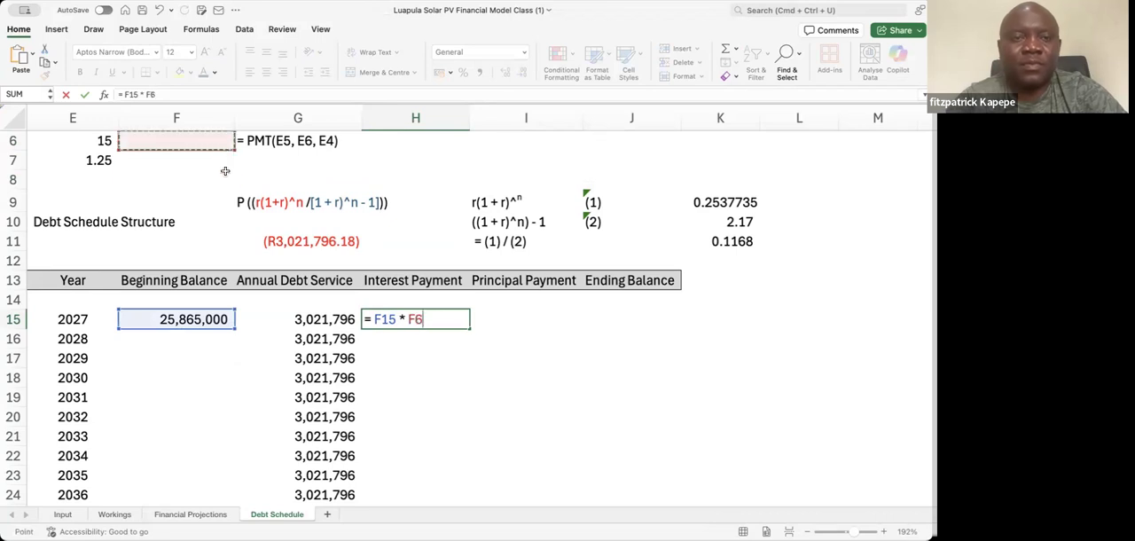
pyautogui.press('Down')
pyautogui.press('Down')
pyautogui.press('Down')
pyautogui.press('Left')
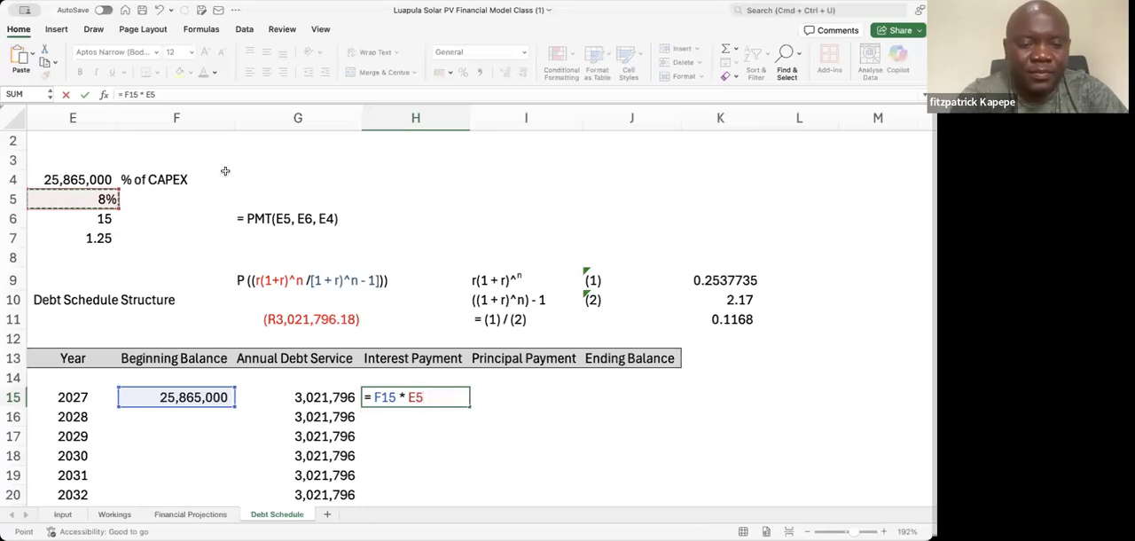
pyautogui.press('F4')
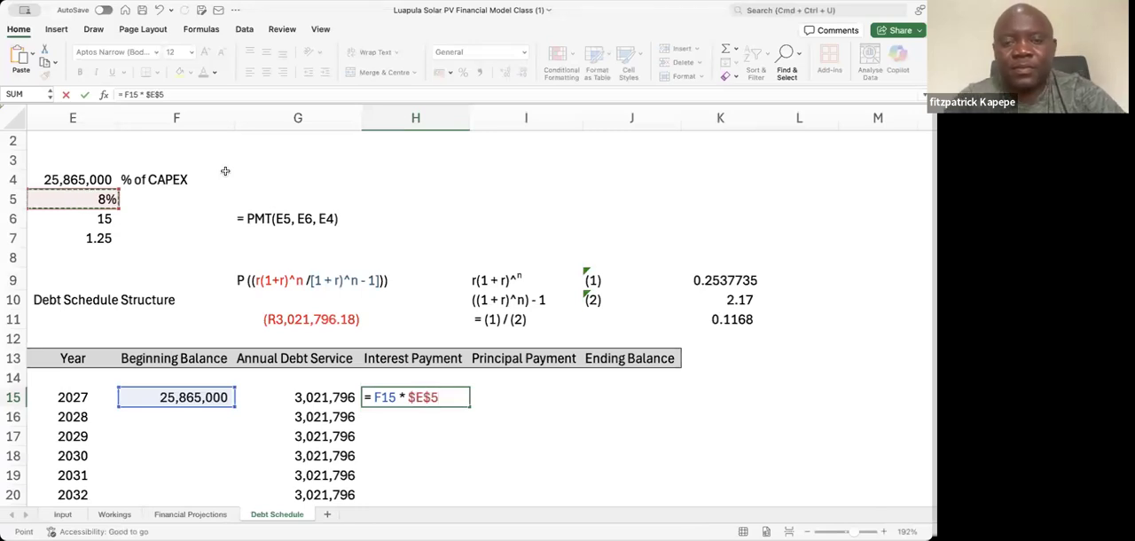
pyautogui.press('Return')
pyautogui.press('Up')
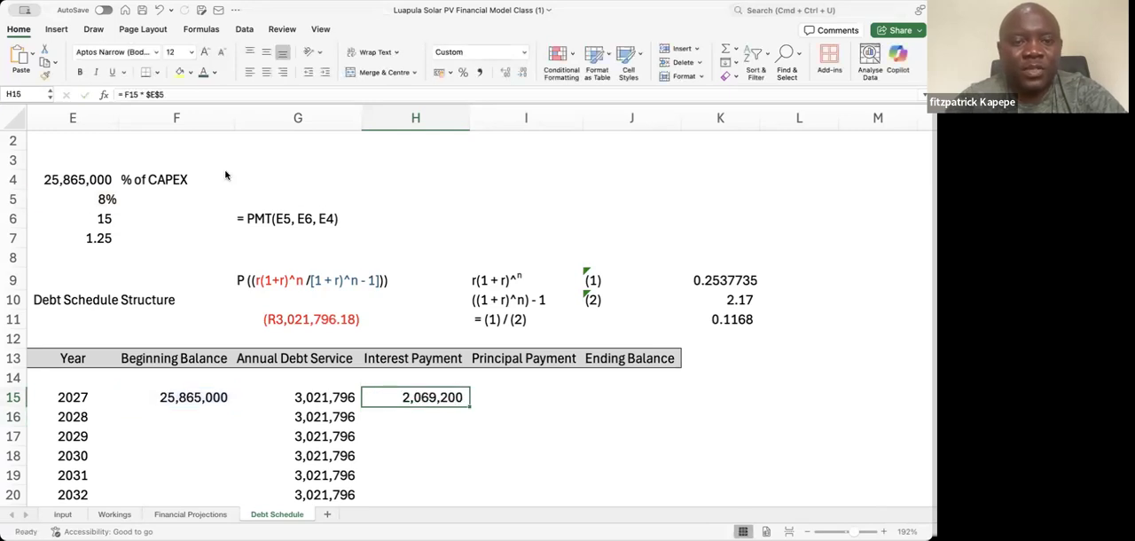
pyautogui.press('Down')
pyautogui.press('Down')
pyautogui.press('Up')
pyautogui.press('Up')
pyautogui.press('Down')
pyautogui.press('Up')
# Cross-check the 2027 interest payment with =IPMT(E5, 1, E6, E4) in I15, and clear that cell again
pyautogui.press('Right')
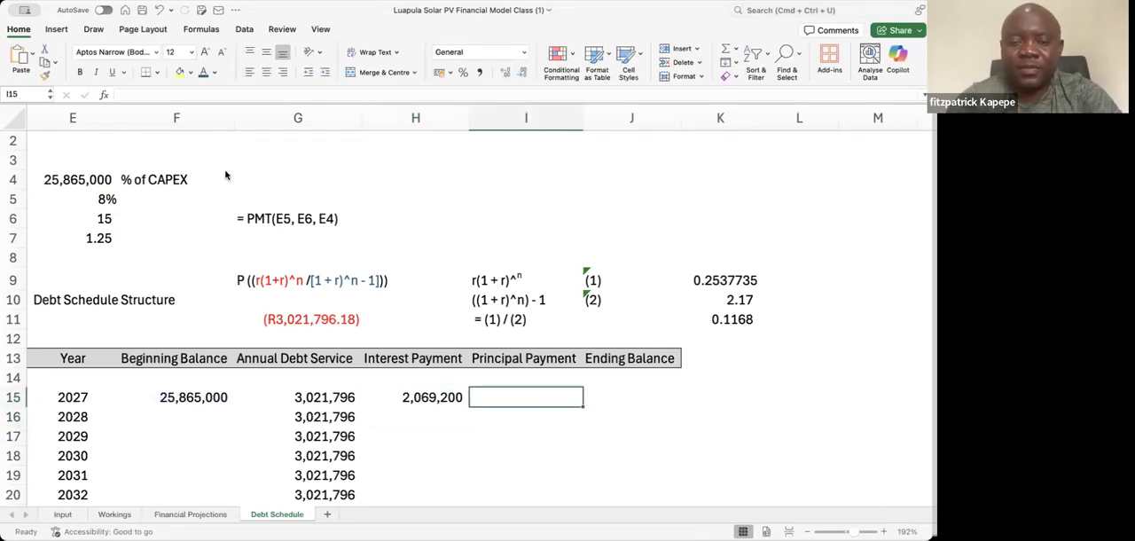
pyautogui.write('=ipm')
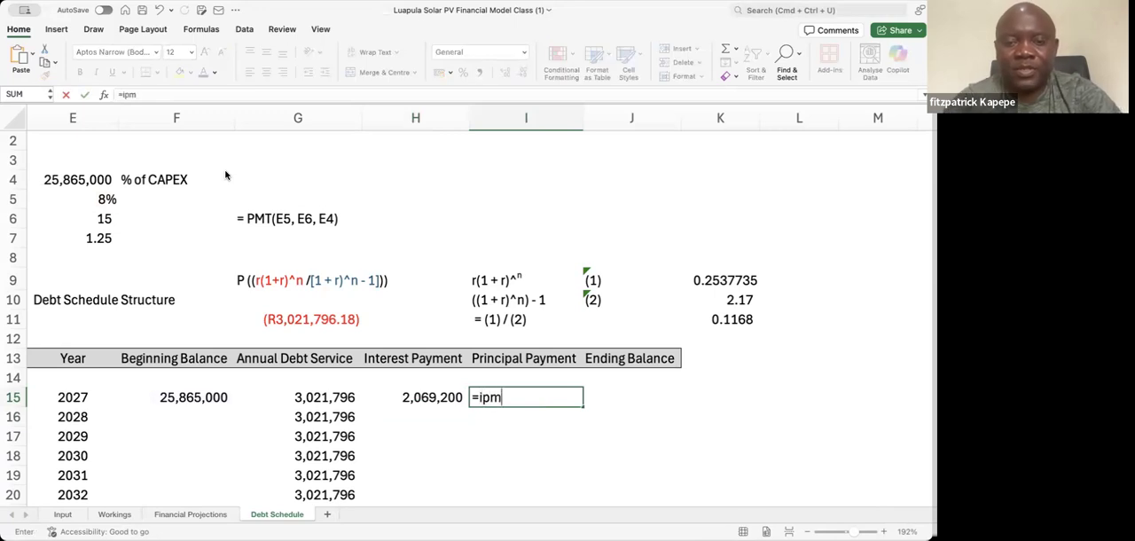
pyautogui.press('Tab')
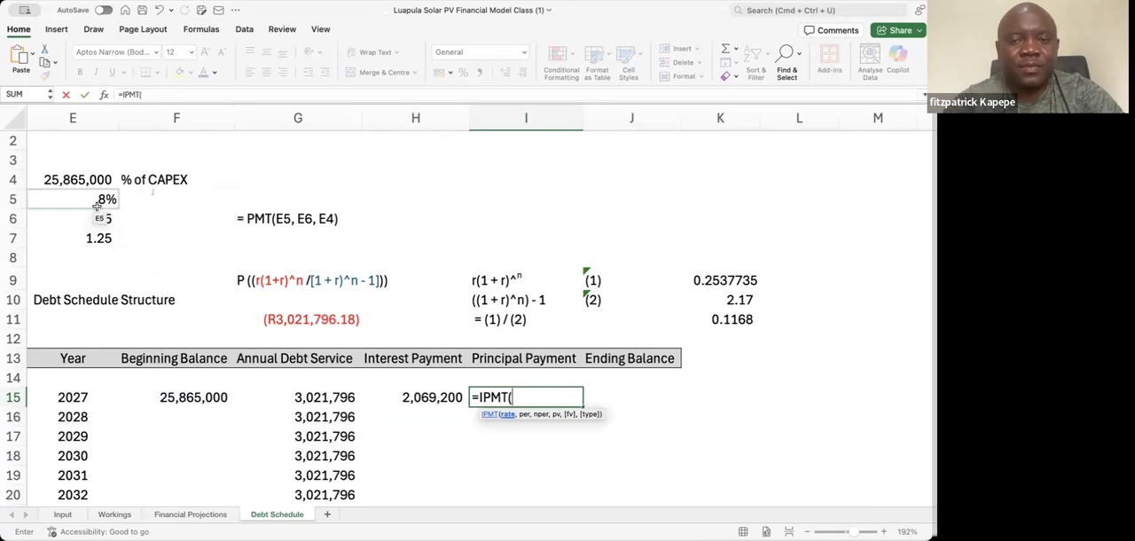
pyautogui.click(97, 205)
pyautogui.write(',')
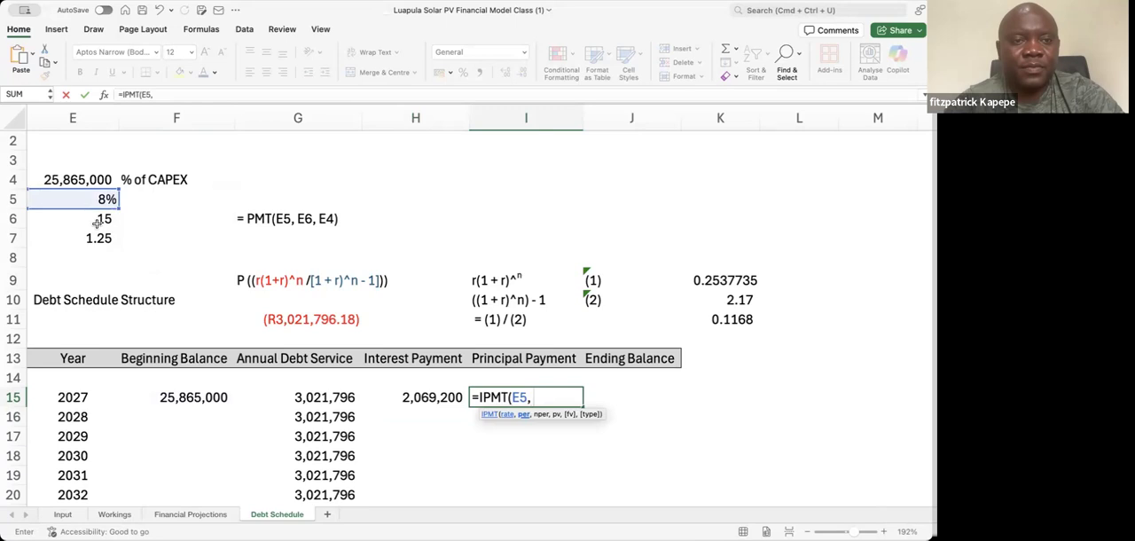
pyautogui.click(99, 219)
pyautogui.write(',')
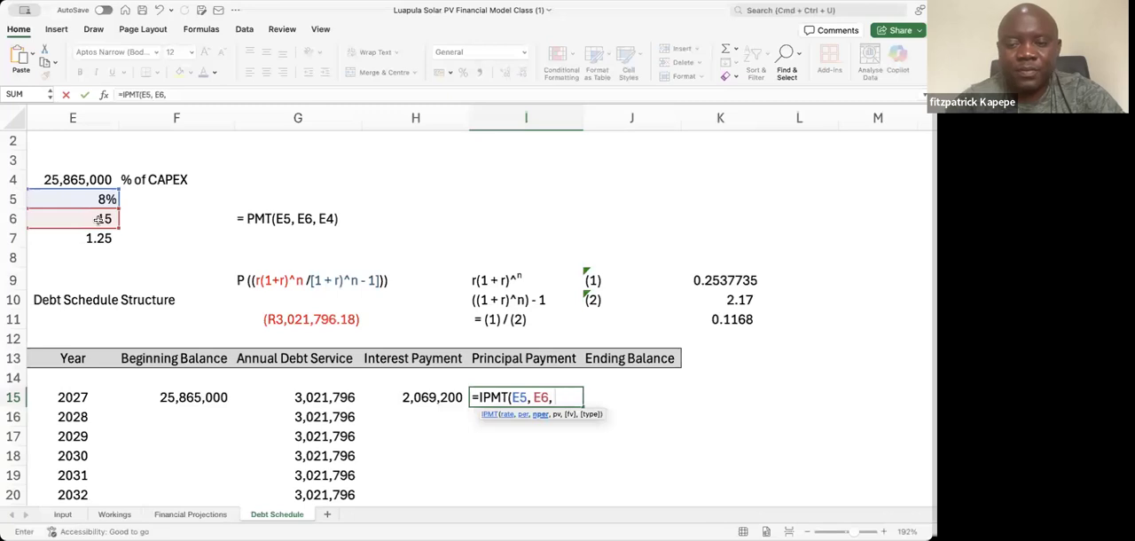
pyautogui.press('BackSpace')
pyautogui.press('BackSpace')
pyautogui.press('BackSpace')
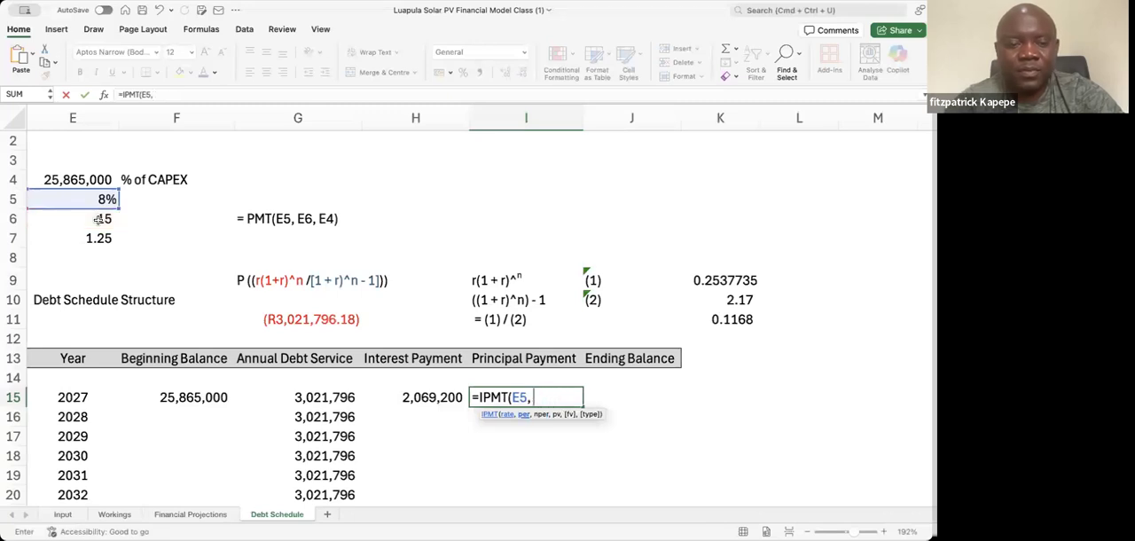
pyautogui.write('1,')
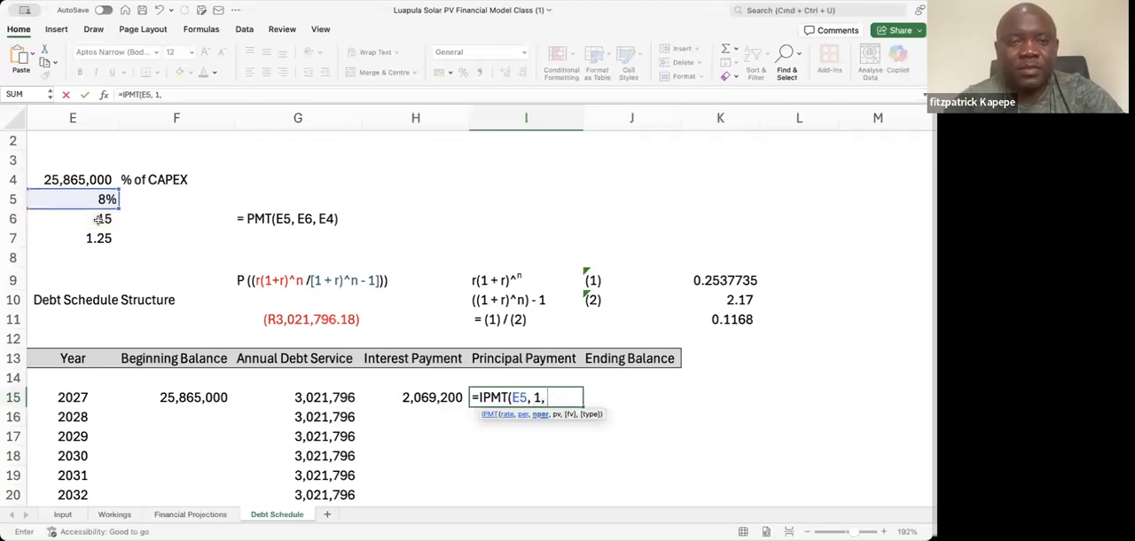
pyautogui.click(99, 219)
pyautogui.write(',')
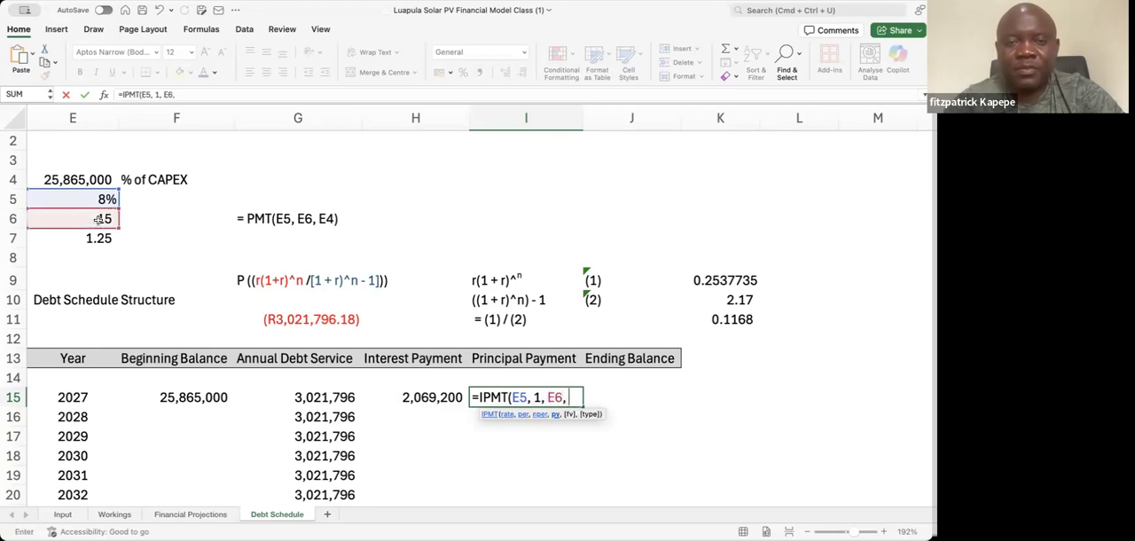
pyautogui.click(80, 179)
pyautogui.write(')')
pyautogui.press('Return')
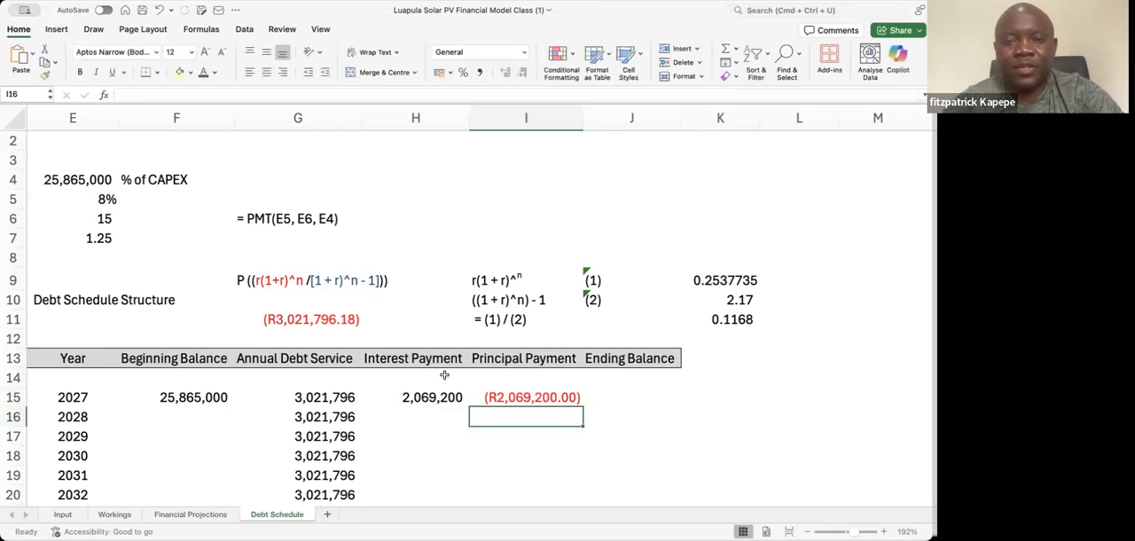
pyautogui.click(495, 394)
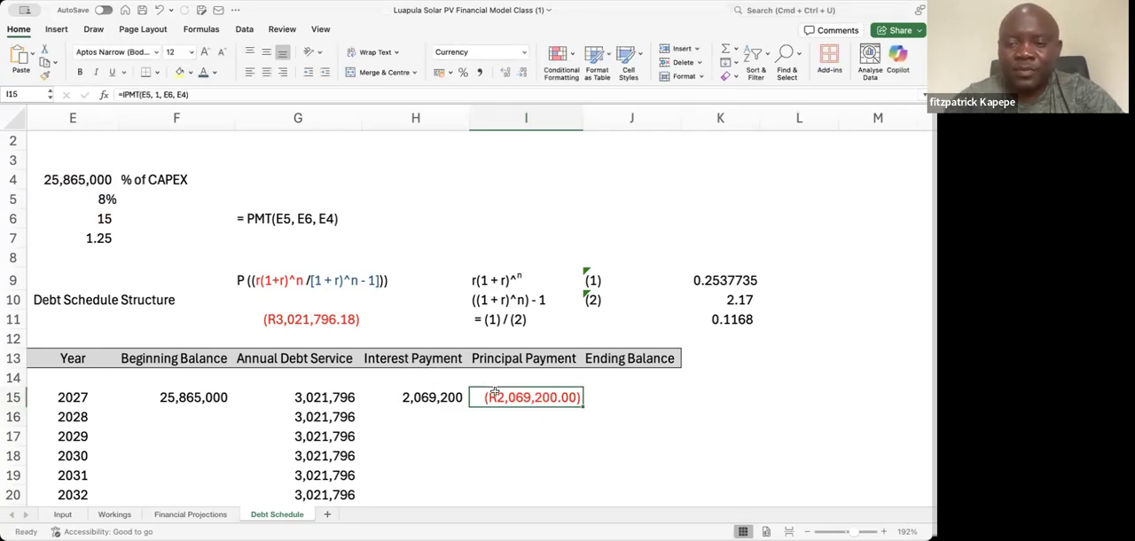
pyautogui.press('Delete')
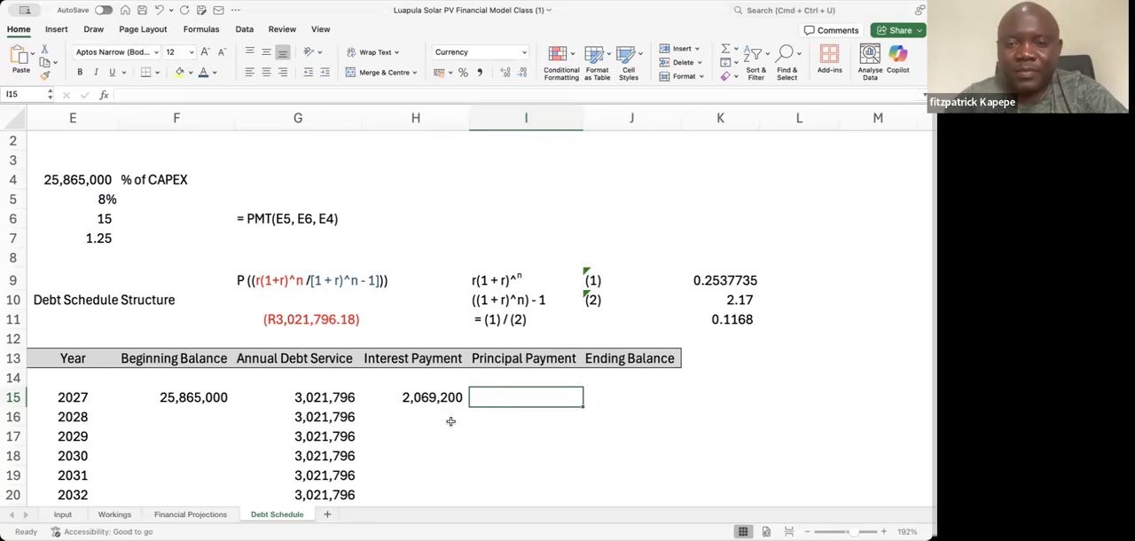
# Calculate the 2027 principal payment in I15 as annual debt service minus interest payment, =G15-H15
pyautogui.write('=')
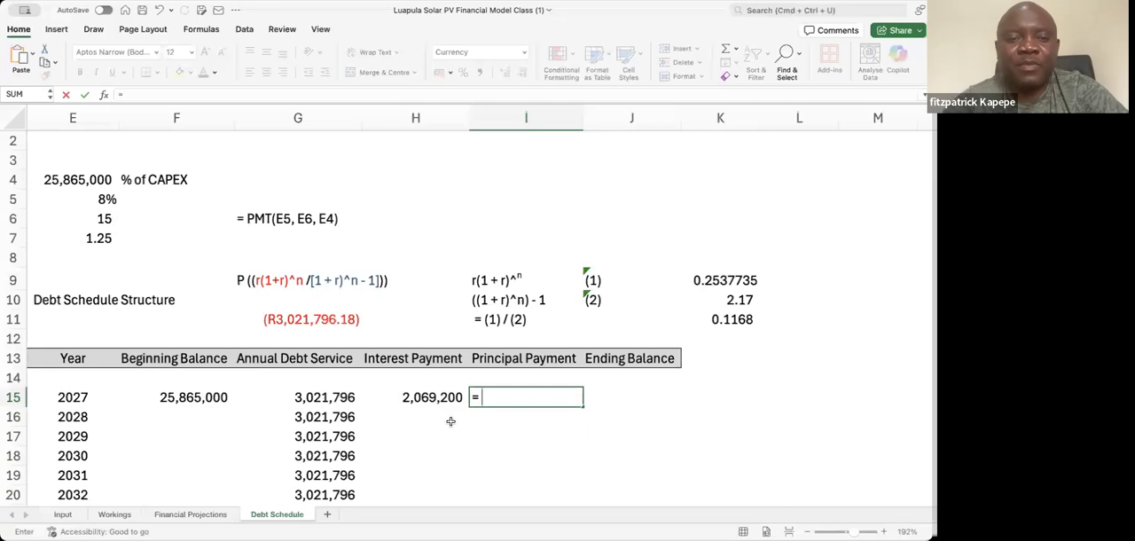
pyautogui.click(317, 398)
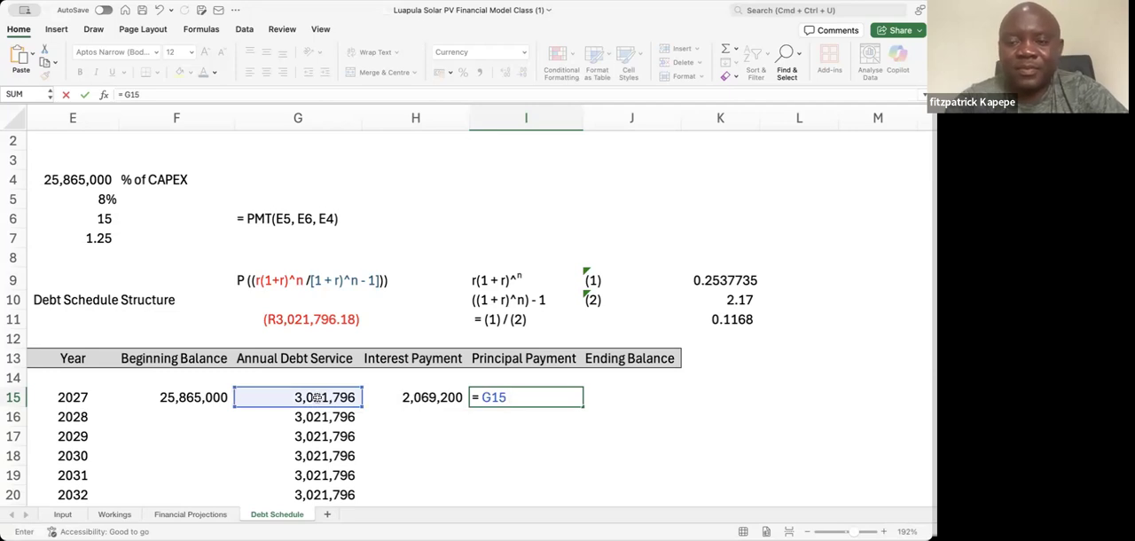
pyautogui.write('-')
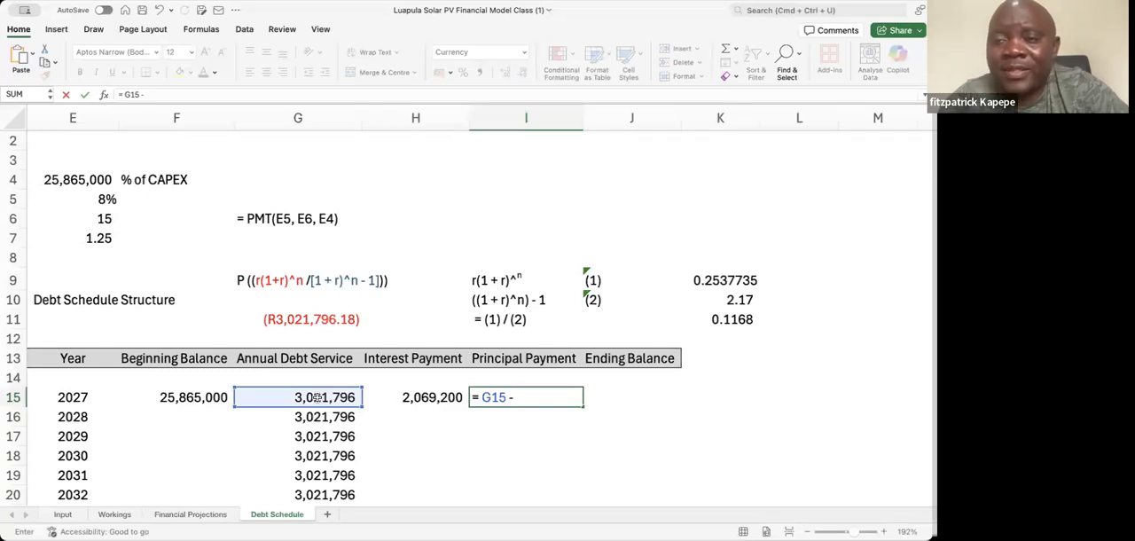
pyautogui.click(405, 397)
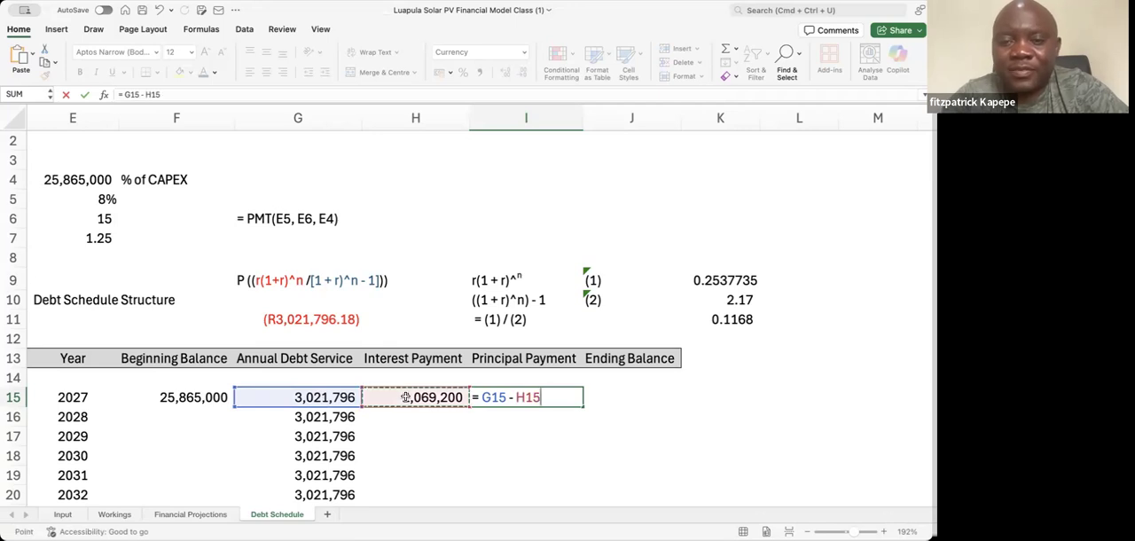
pyautogui.press('Return')
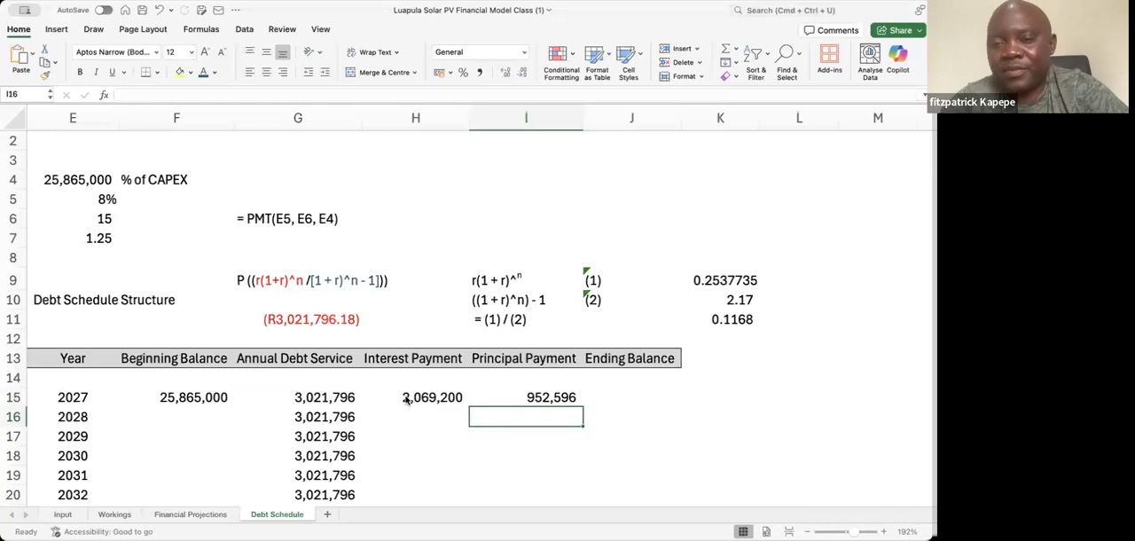
# Calculate the 2027 ending balance in J15 as beginning balance minus principal payment, =F15-I15
pyautogui.click(626, 391)
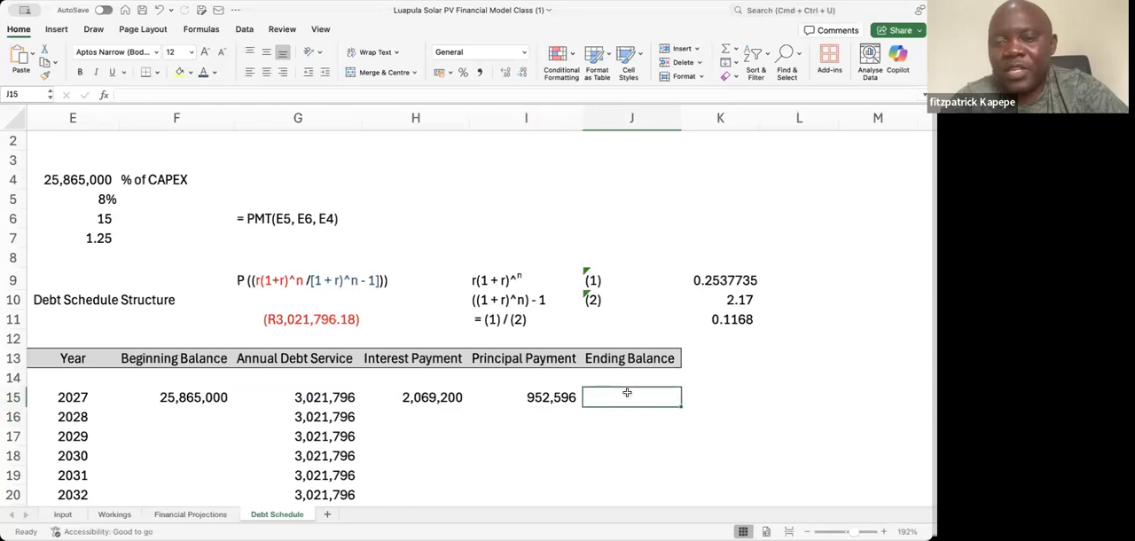
pyautogui.write('=')
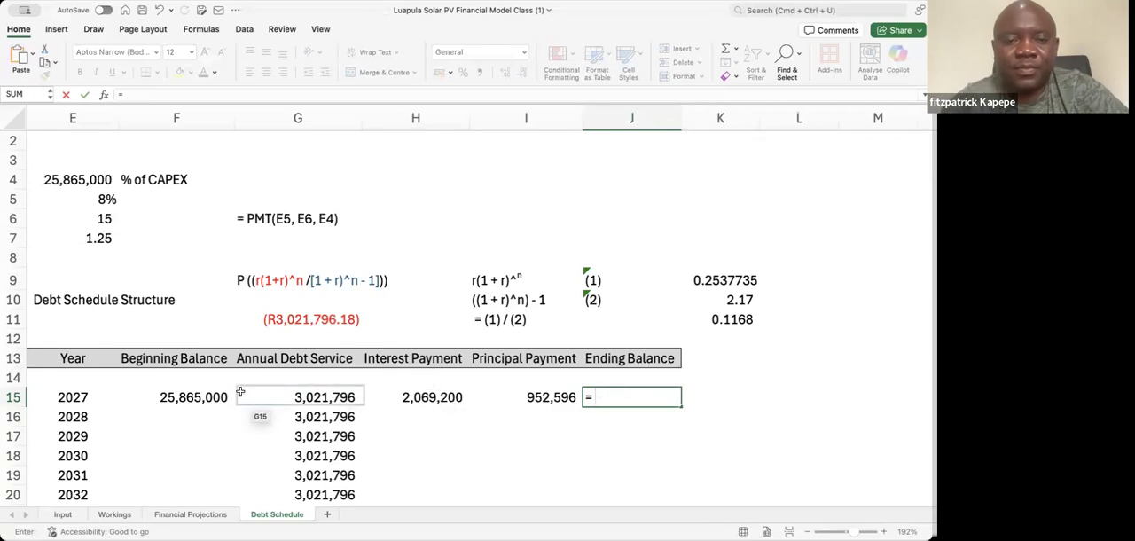
pyautogui.click(177, 391)
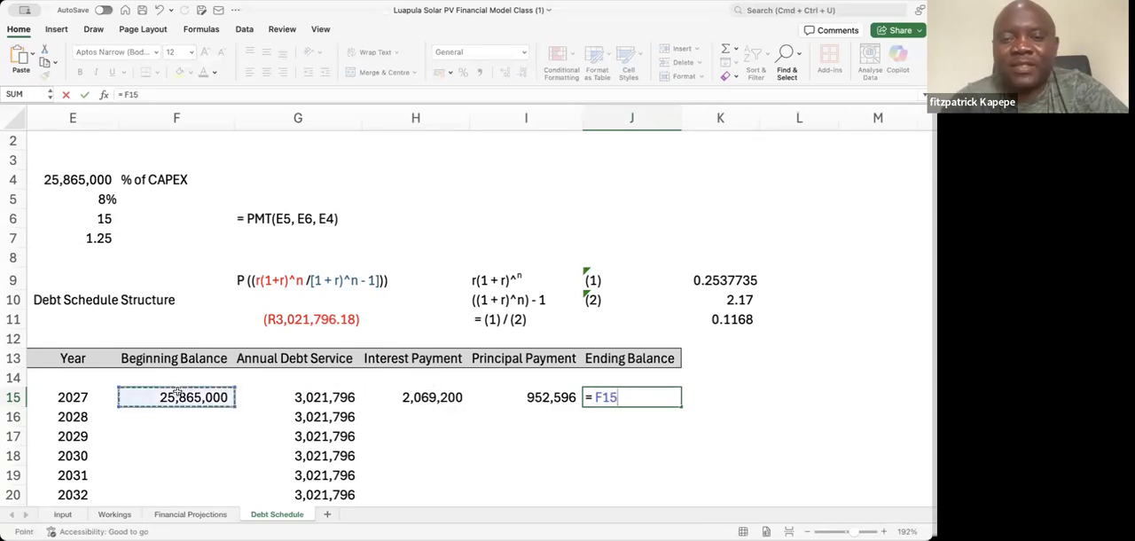
pyautogui.write('-')
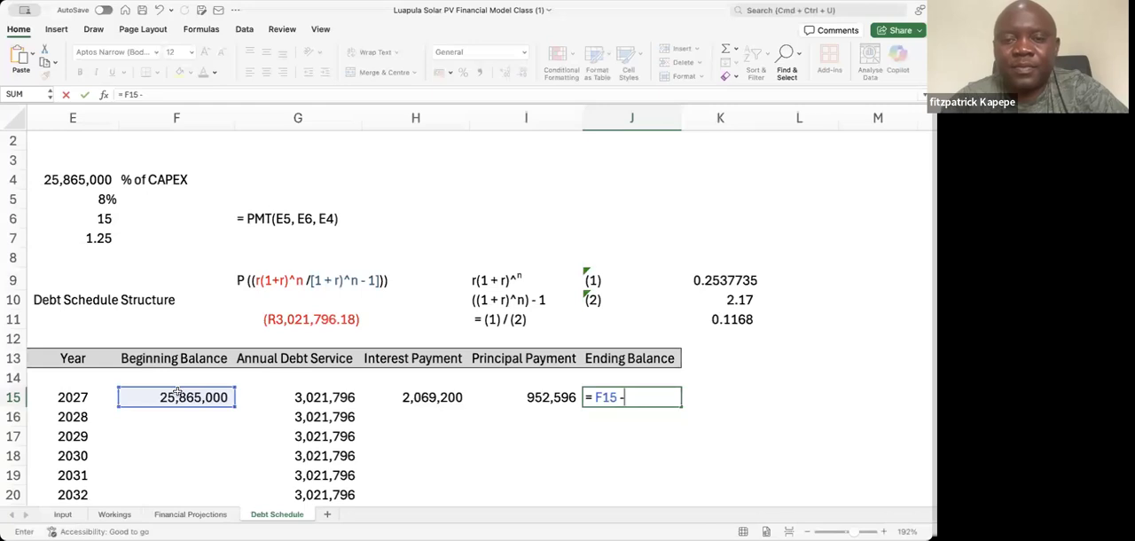
pyautogui.click(528, 397)
pyautogui.press('Return')
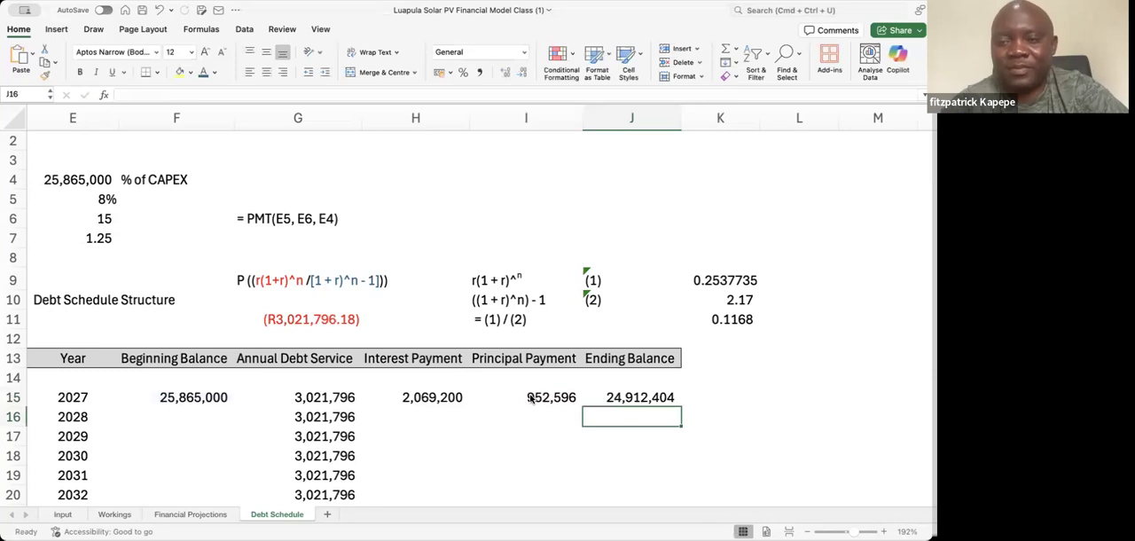
# Link the 2028 beginning balance in F16 to the prior year's ending balance, =J15, and fill it down to 2041
pyautogui.click(181, 419)
pyautogui.write('=')
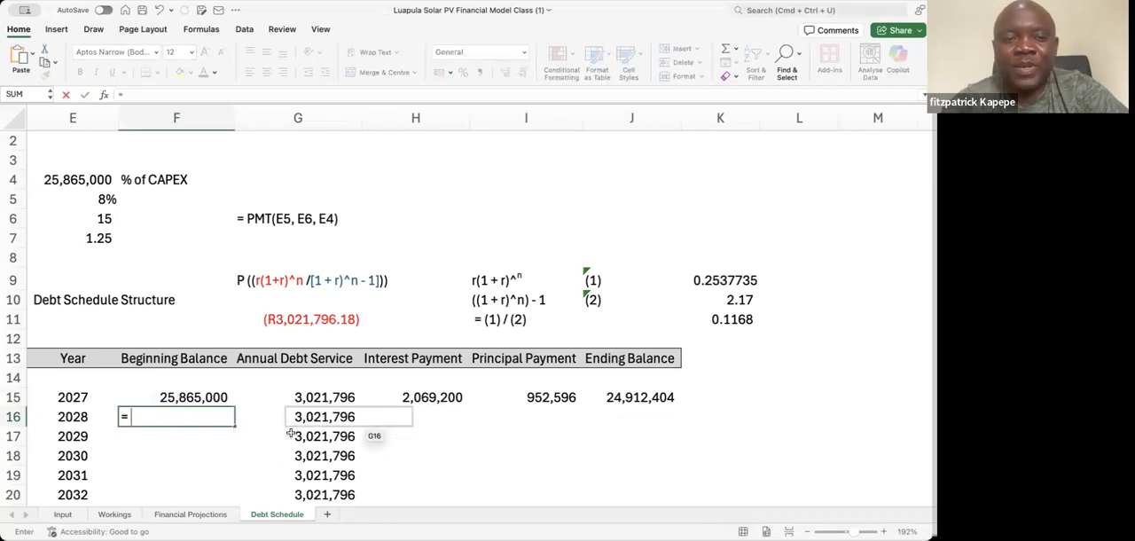
pyautogui.click(631, 398)
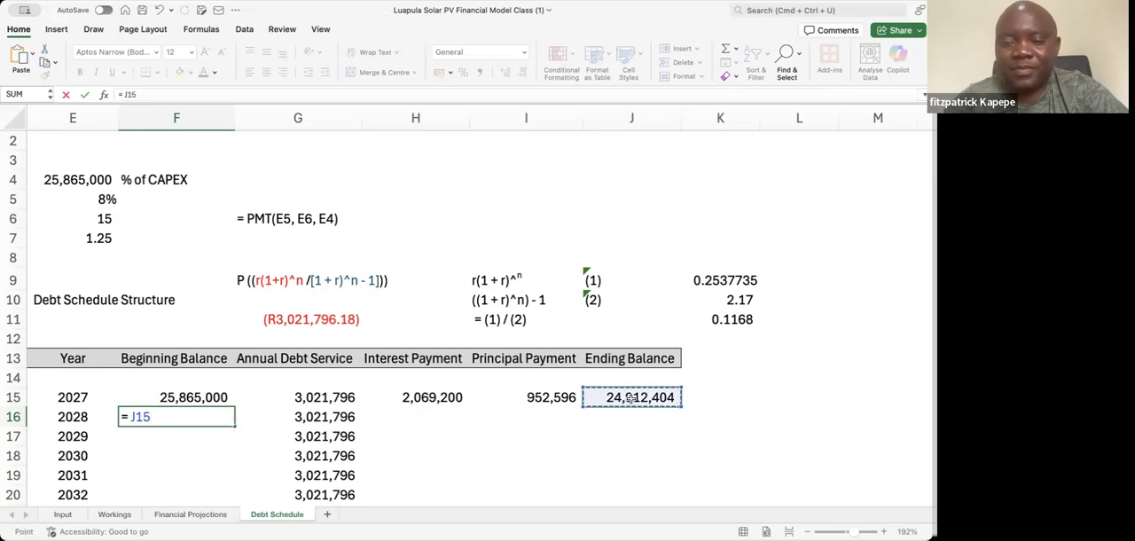
pyautogui.press('Return')
pyautogui.click(218, 419)
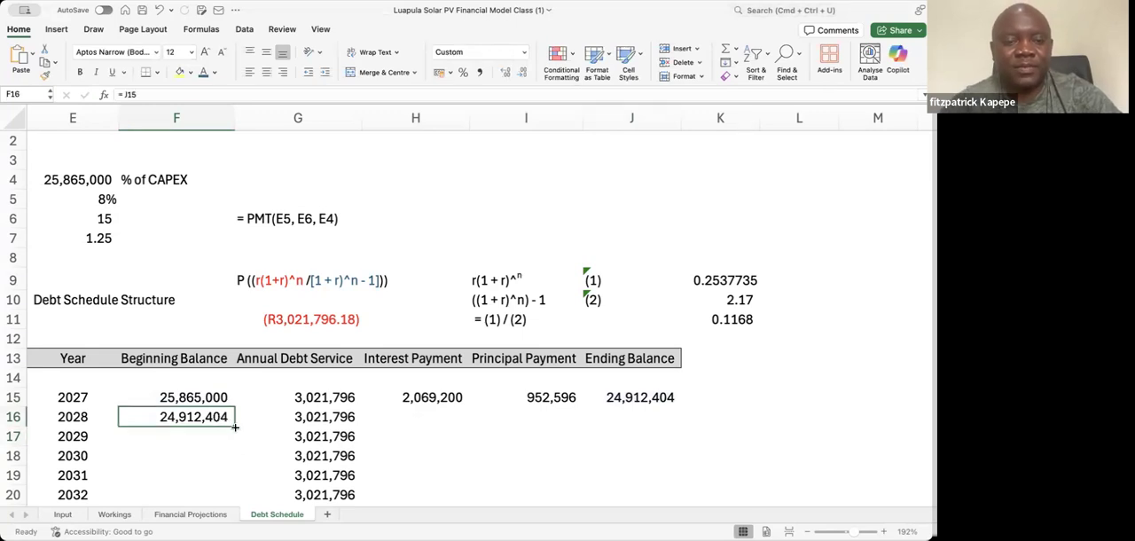
pyautogui.doubleClick(234, 426)
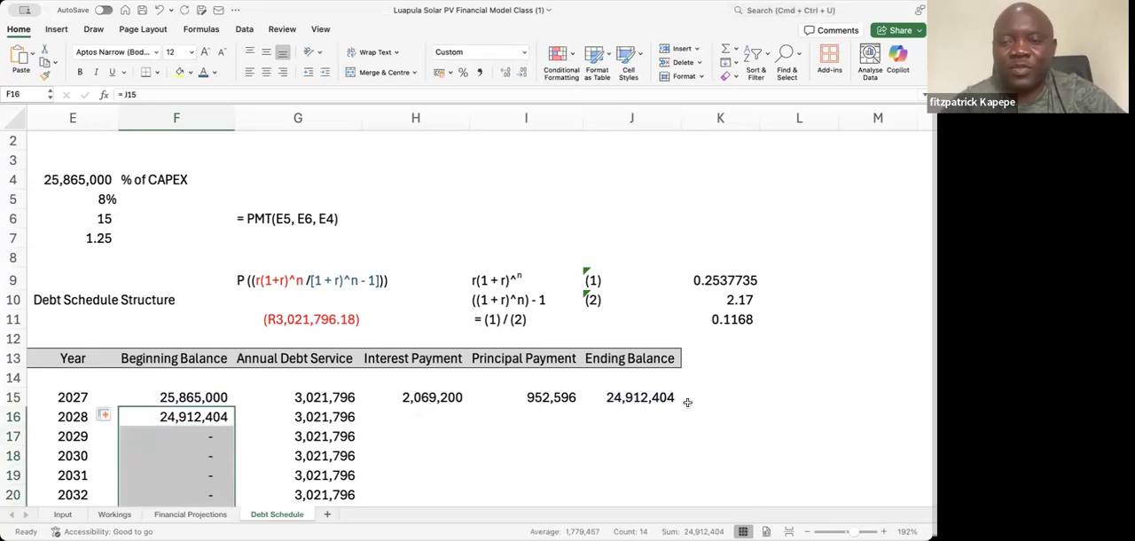
# Fill the 2027 interest payment, principal payment and ending balance formulas in H15:J15 down through 2041
pyautogui.click(538, 398)
pyautogui.click(429, 396)
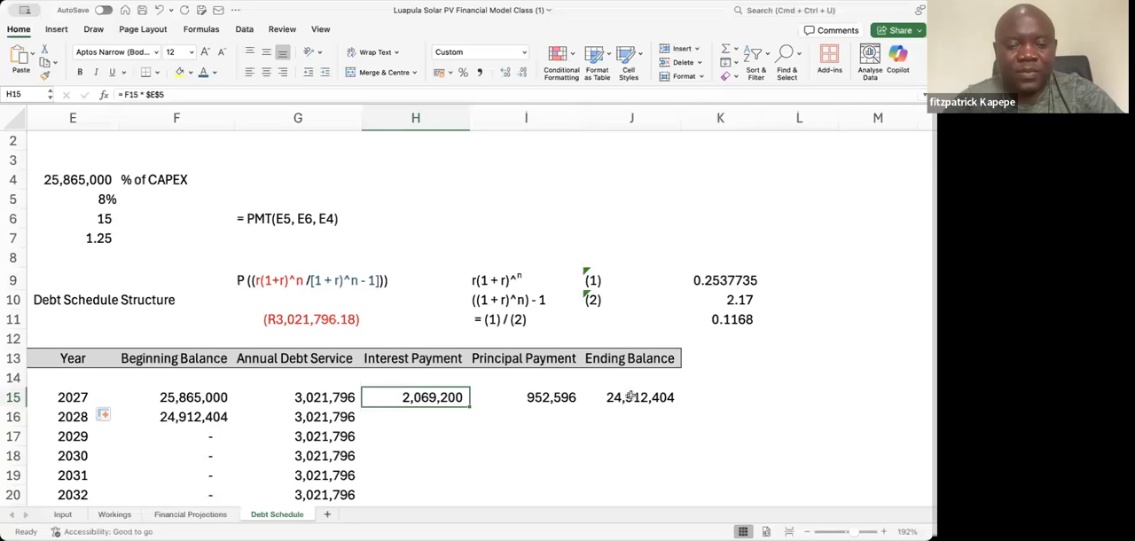
pyautogui.keyDown('shift'); pyautogui.click(631, 396); pyautogui.keyUp('shift')
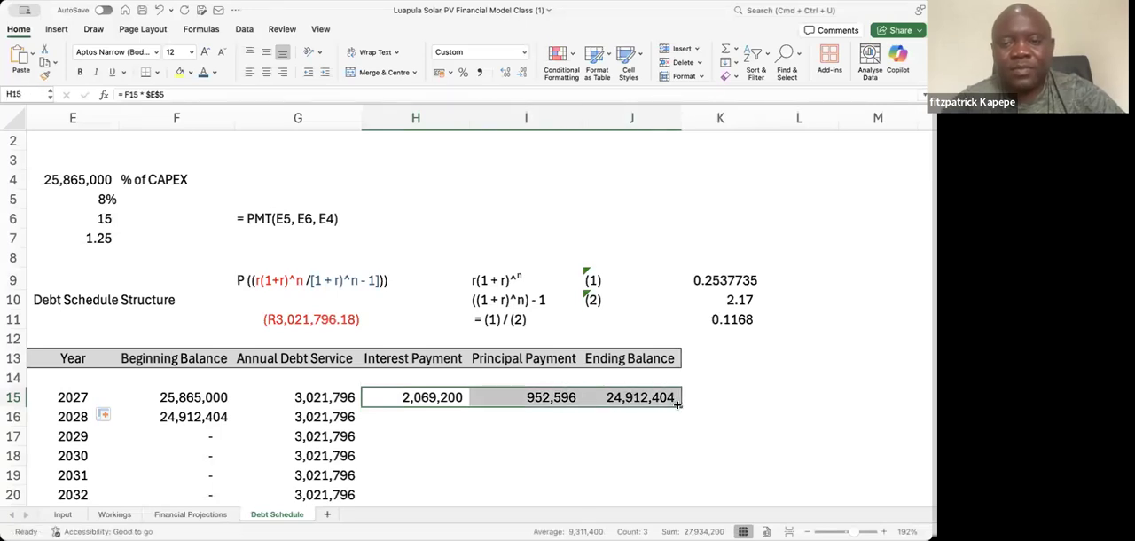
pyautogui.doubleClick(676, 404)
# Review the filled debt schedule through 2041, checking how the ending balance in column J declines to the final year
pyautogui.click(375, 488)
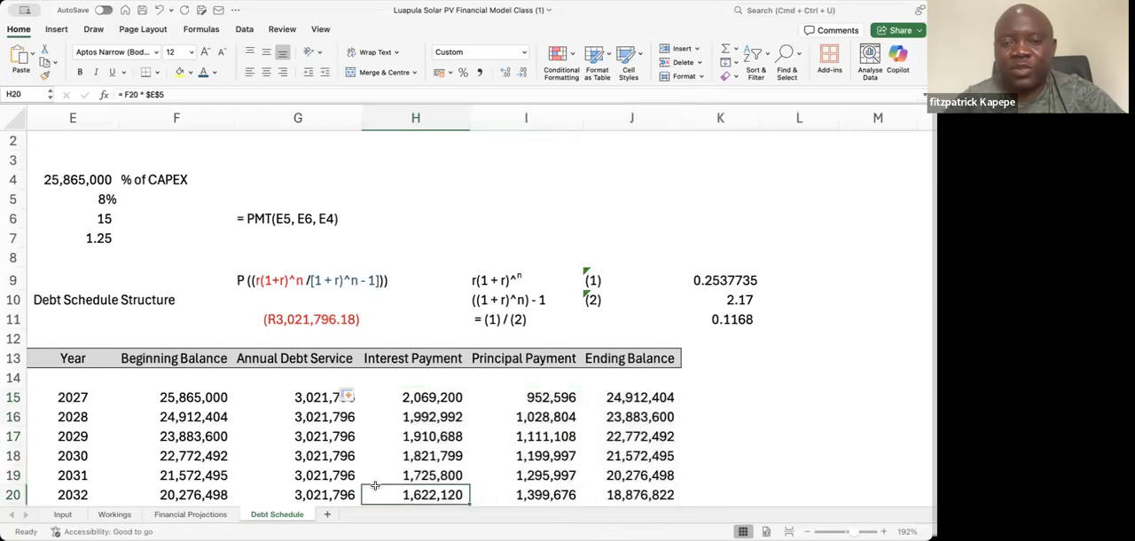
pyautogui.press('Down')
pyautogui.press('Down')
pyautogui.press('Down')
pyautogui.press('Down')
pyautogui.press('Down')
pyautogui.press('Down')
pyautogui.press('Down')
pyautogui.press('Down')
pyautogui.press('Down')
pyautogui.press('Down')
pyautogui.press('Down')
pyautogui.press('Down')
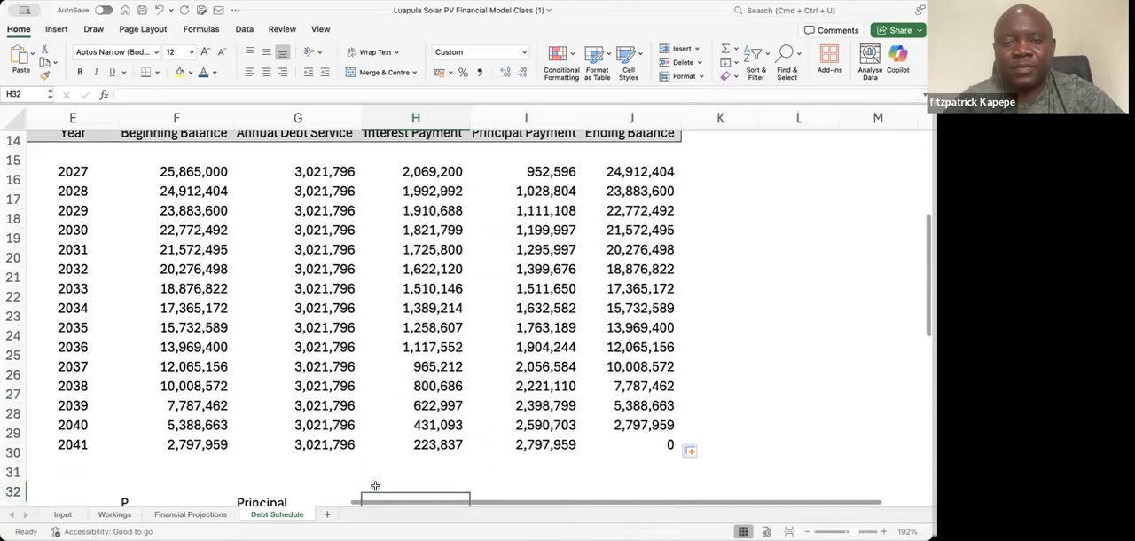
pyautogui.press('Down')
pyautogui.press('Up')
pyautogui.press('Up')
pyautogui.press('Up')
pyautogui.press('Up')
pyautogui.press('Right')
pyautogui.press('Right')
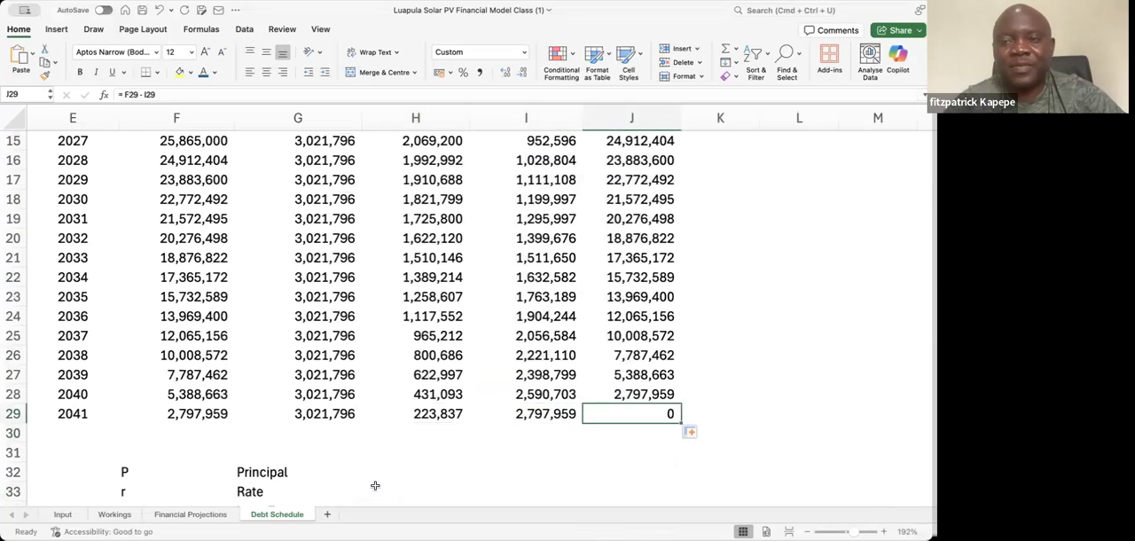
pyautogui.press('Up')
pyautogui.press('Up')
pyautogui.press('Down')
pyautogui.press('Down')
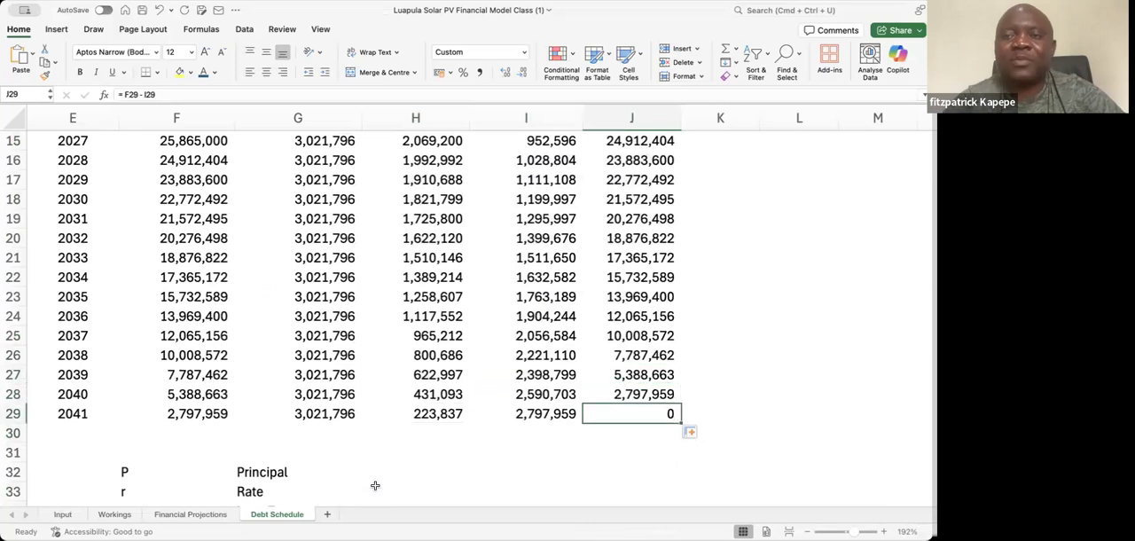
pyautogui.press('Up')
pyautogui.press('Up')
pyautogui.press('Up')
pyautogui.press('Up')
pyautogui.press('Up')
pyautogui.press('Up')
pyautogui.press('Up')
pyautogui.press('Up')
pyautogui.press('Up')
pyautogui.press('Up')
pyautogui.press('Up')
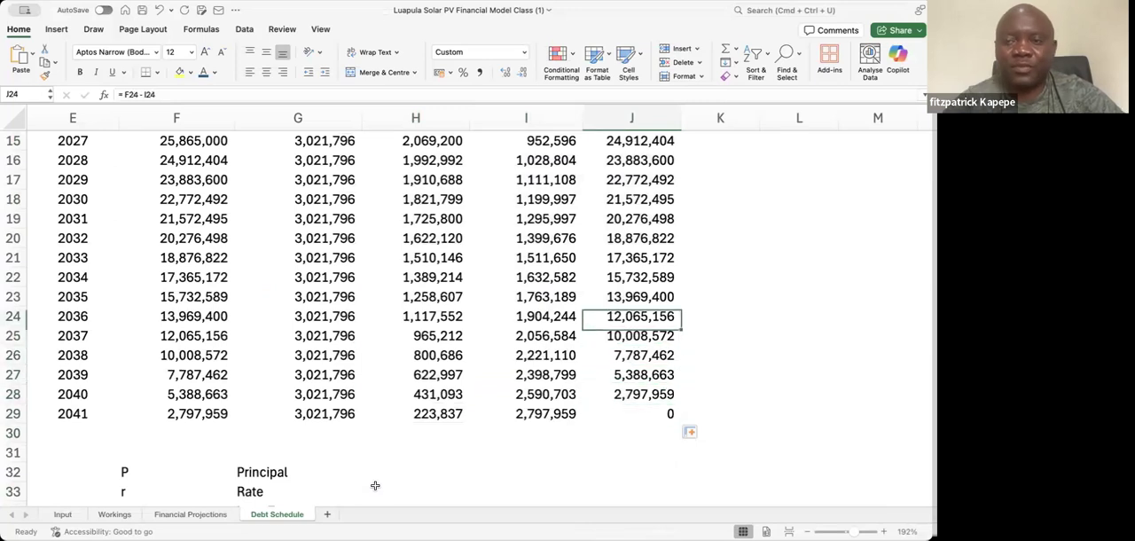
pyautogui.press('Up')
pyautogui.press('Up')
pyautogui.press('Up')
pyautogui.press('Up')
pyautogui.press('Up')
pyautogui.press('Up')
pyautogui.press('Up')
pyautogui.press('Up')
pyautogui.press('Down')
pyautogui.press('Down')
pyautogui.press('Down')
pyautogui.press('Down')
pyautogui.press('Down')
pyautogui.press('Down')
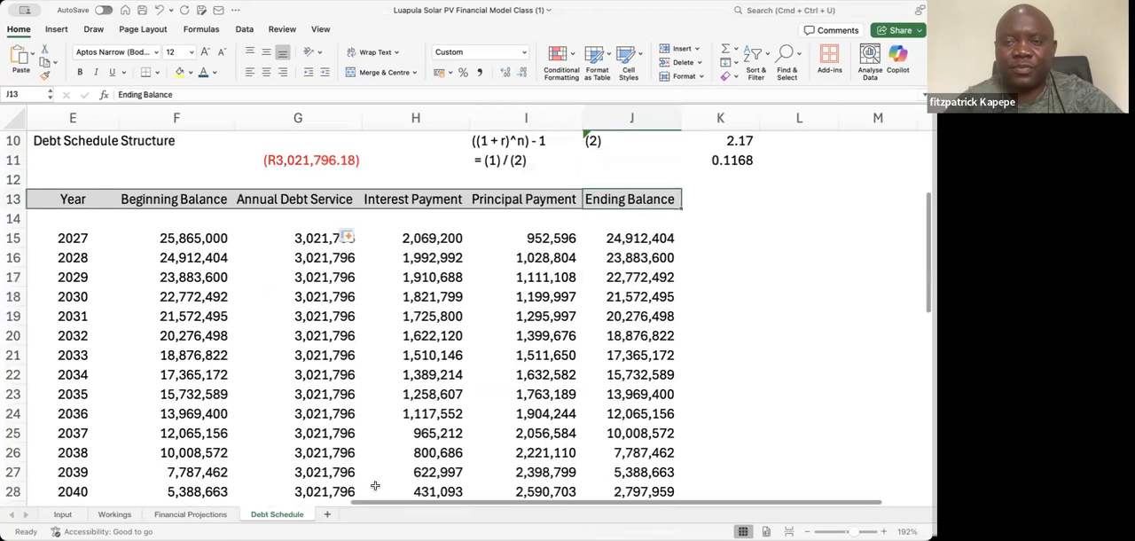
pyautogui.press('Down')
pyautogui.press('Down')
pyautogui.press('Down')
pyautogui.press('Down')
pyautogui.press('Down')
pyautogui.press('Down')
pyautogui.press('Down')
pyautogui.press('Down')
pyautogui.press('Down')
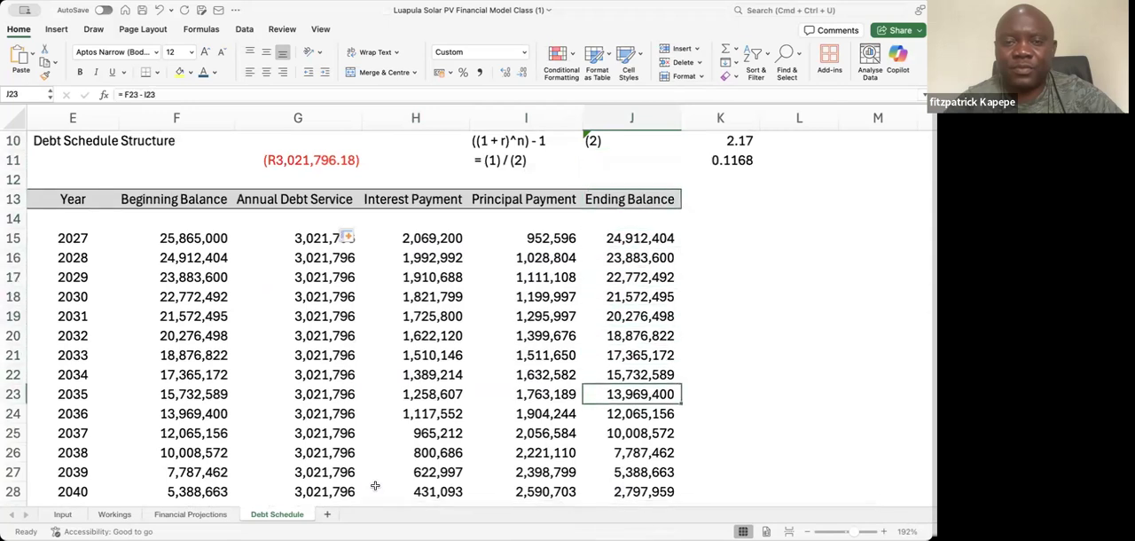
pyautogui.press('Down')
pyautogui.press('Down')
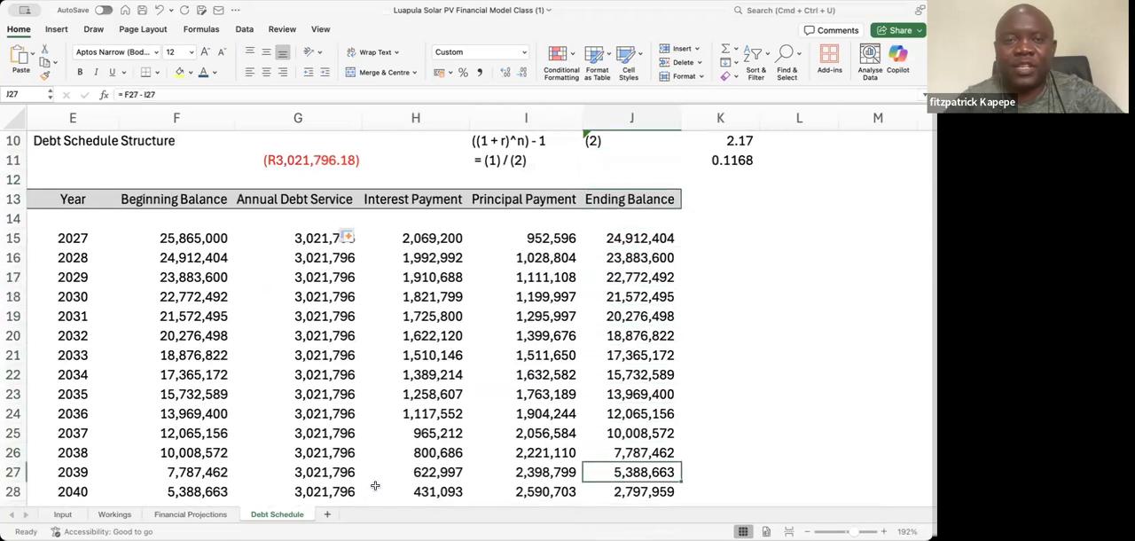
# Clear the PMT cross-check result in G11 above the Annual Debt Service column
pyautogui.click(317, 160)
pyautogui.press('Delete')
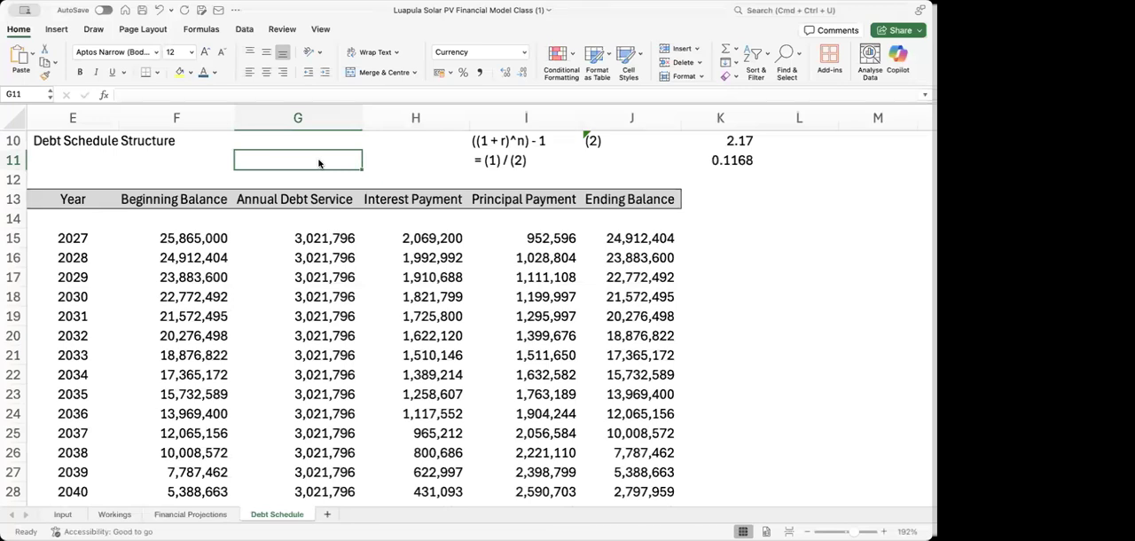
pyautogui.press('Down')
pyautogui.press('Down')
pyautogui.press('Down')
pyautogui.press('Down')
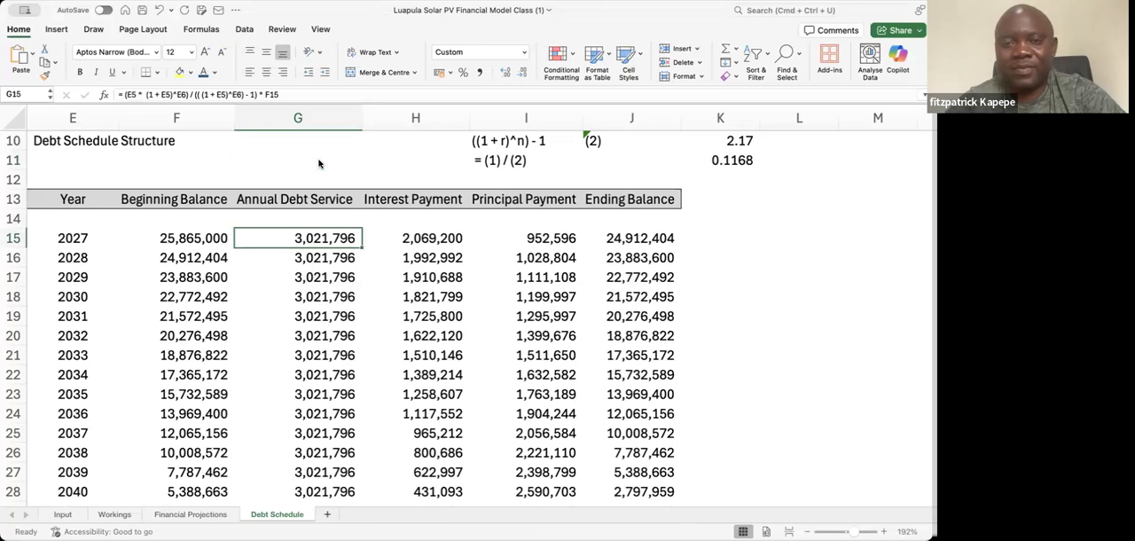
# Examine the 2027 row's formulas from the year to the ending balance, and follow the ending balance down to 2041
pyautogui.press('Down')
pyautogui.press('Down')
pyautogui.press('Down')
pyautogui.press('Right')
pyautogui.press('Right')
pyautogui.press('Right')
pyautogui.press('Right')
pyautogui.press('Right')
pyautogui.press('Right')
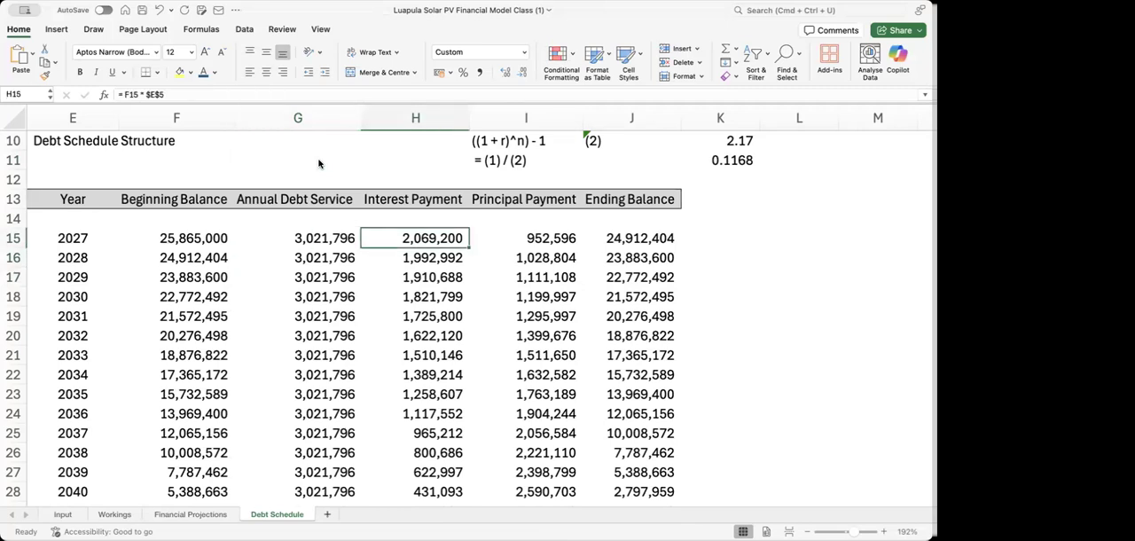
pyautogui.press('Left')
pyautogui.press('Left')
pyautogui.press('Left')
pyautogui.press('Left')
pyautogui.press('Left')
pyautogui.press('Left')
pyautogui.press('Left')
pyautogui.press('Left')
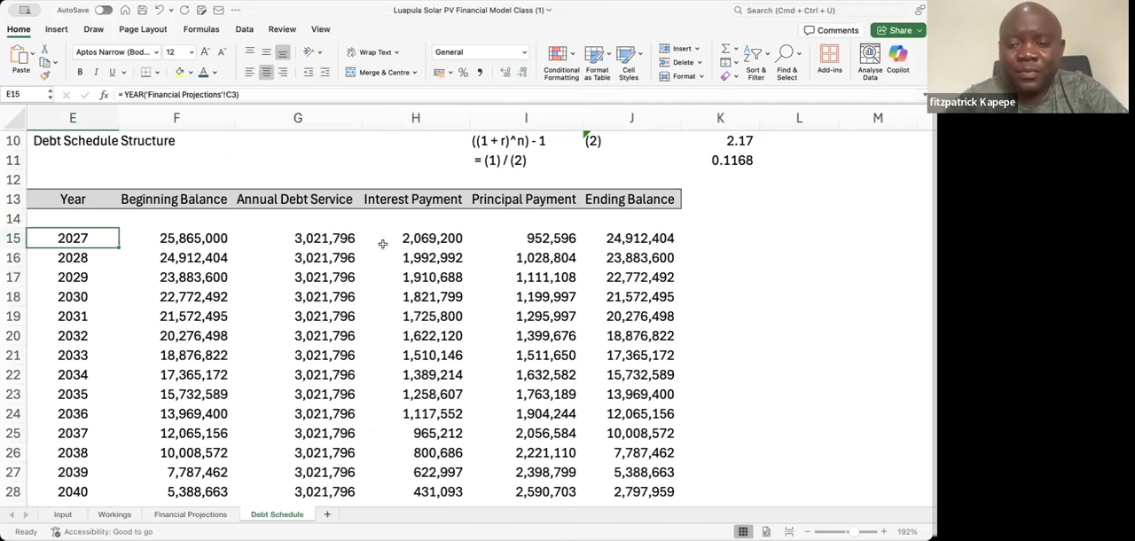
pyautogui.press('Right')
pyautogui.press('Right')
pyautogui.press('Right')
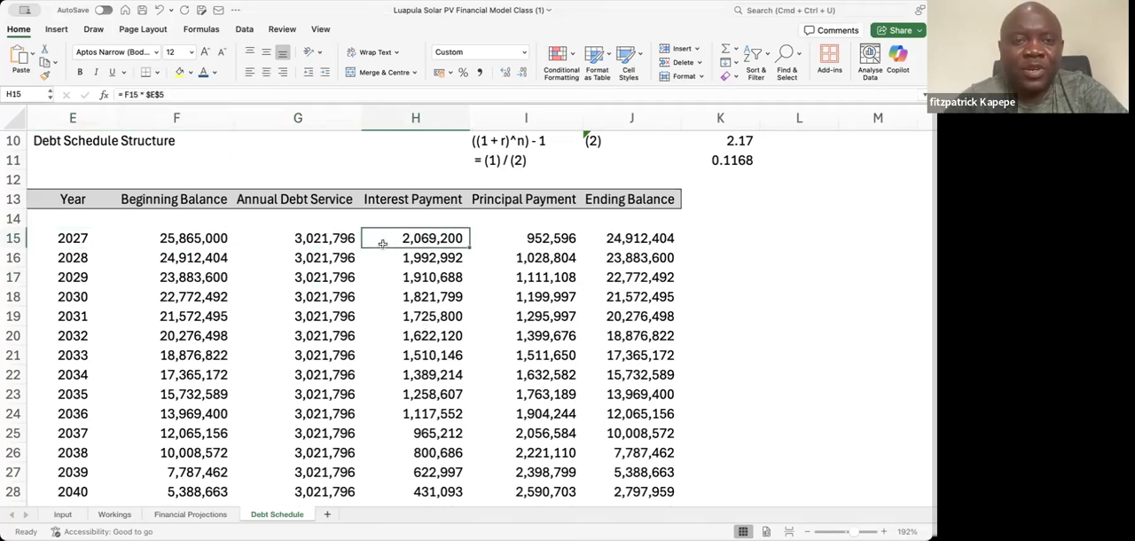
pyautogui.press('Left')
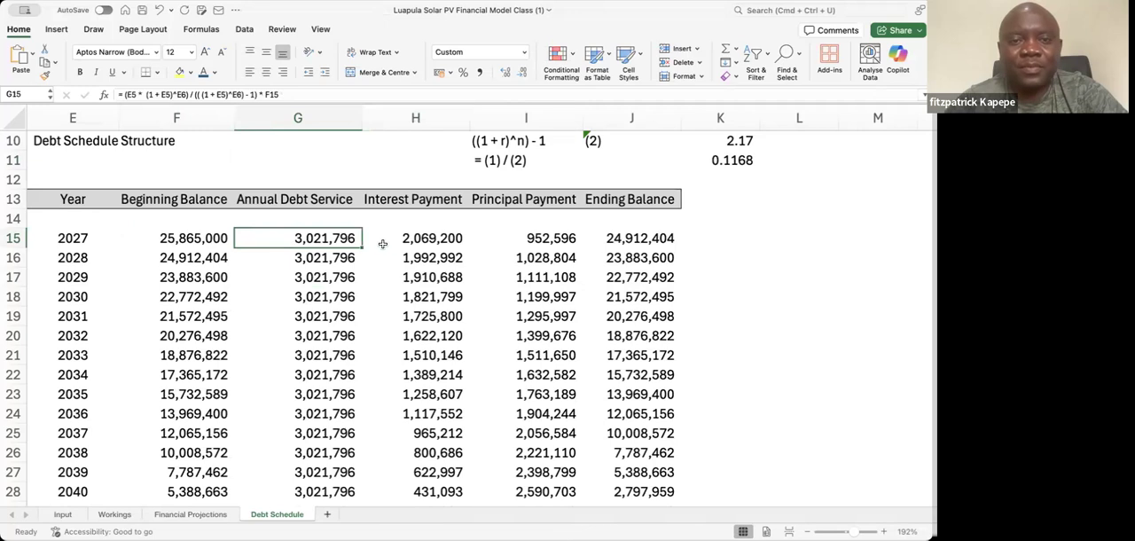
pyautogui.press('Right')
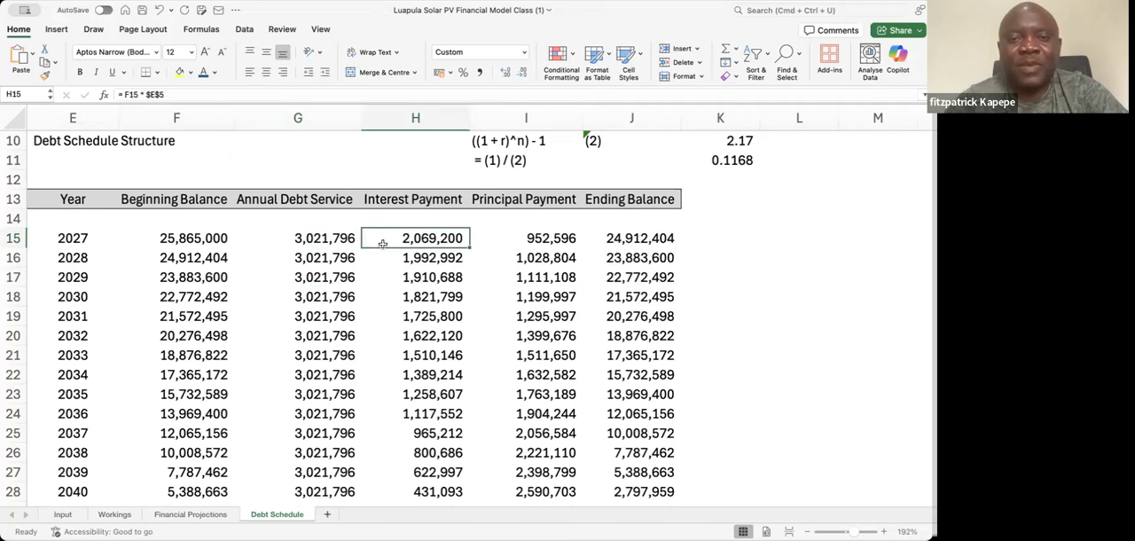
pyautogui.press('Right')
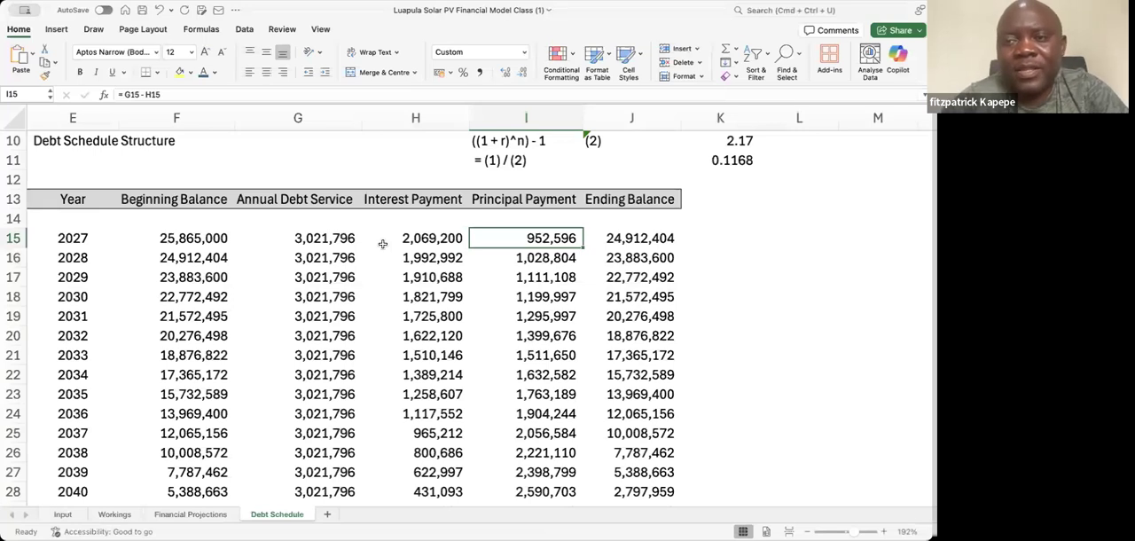
pyautogui.press('Right')
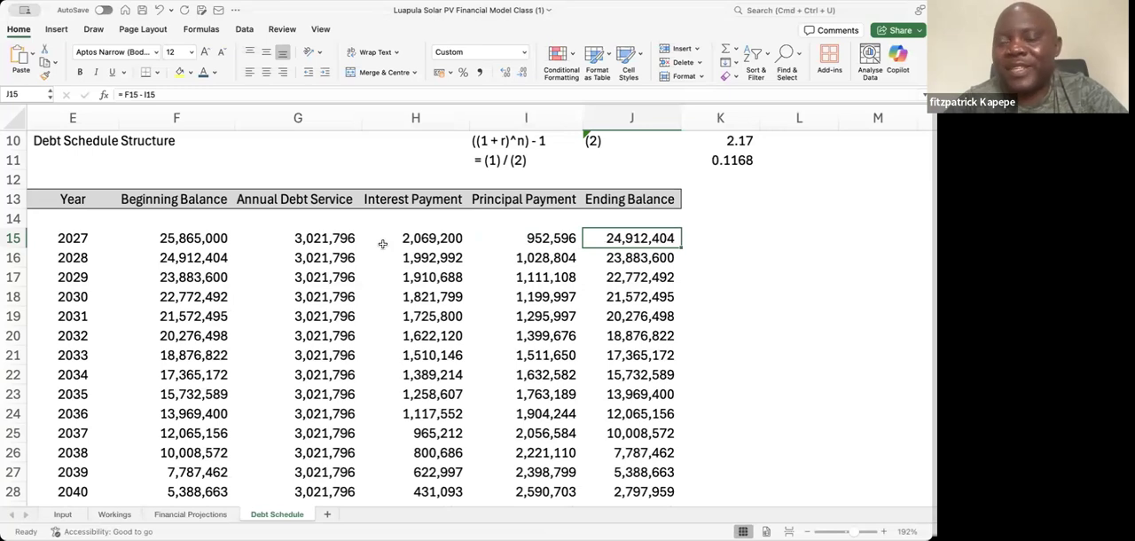
pyautogui.press('Down')
pyautogui.press('Down')
pyautogui.press('Down')
pyautogui.press('Down')
pyautogui.press('Down')
pyautogui.press('Down')
pyautogui.press('Down')
pyautogui.press('Down')
pyautogui.press('Down')
pyautogui.press('Down')
pyautogui.press('Down')
pyautogui.press('Down')
pyautogui.press('Down')
pyautogui.press('Down')
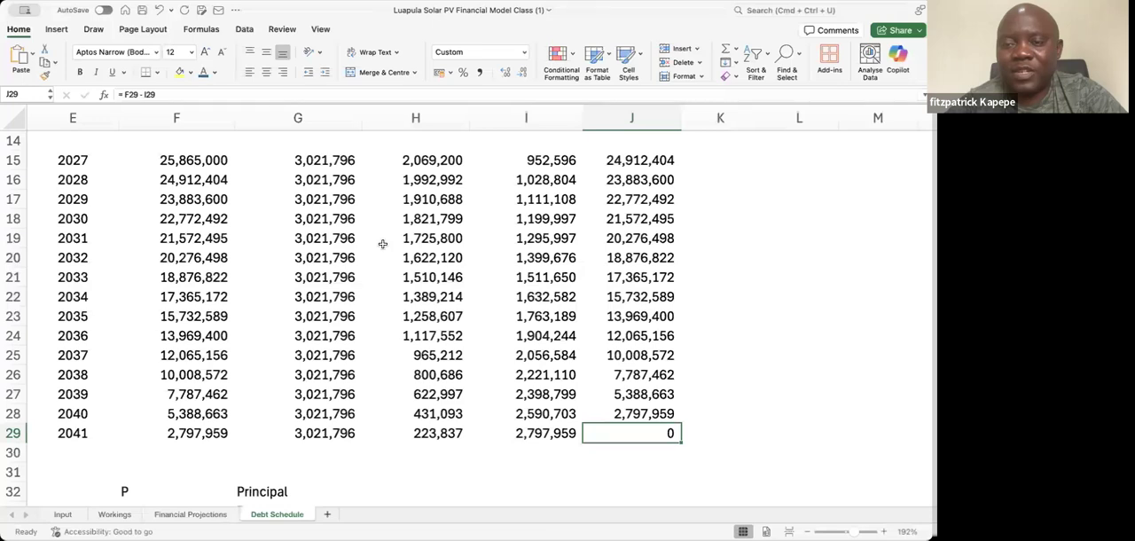
# Clear the broken FORMULATEXT reference to the PMT cross-check in G6
pyautogui.press('Up')
pyautogui.press('Up')
pyautogui.press('Up')
pyautogui.press('Up')
pyautogui.press('Up')
pyautogui.press('Up')
pyautogui.press('Up')
pyautogui.press('Up')
pyautogui.press('Up')
pyautogui.press('Up')
pyautogui.press('Up')
pyautogui.press('Up')
pyautogui.press('Up')
pyautogui.press('Up')
pyautogui.press('Up')
pyautogui.press('Up')
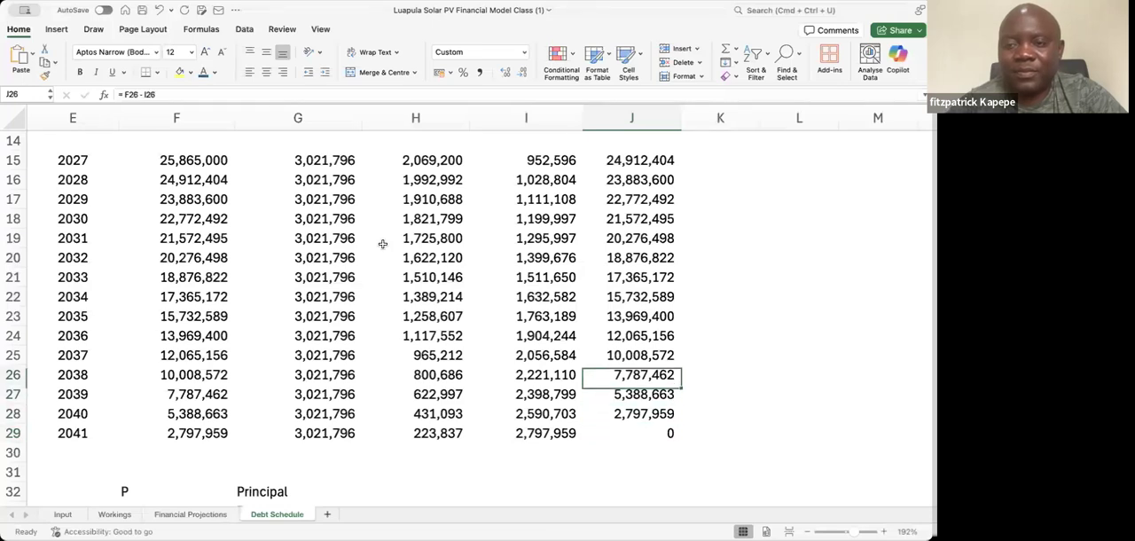
pyautogui.press('Up')
pyautogui.press('Up')
pyautogui.press('Up')
pyautogui.press('Up')
pyautogui.press('Up')
pyautogui.press('Up')
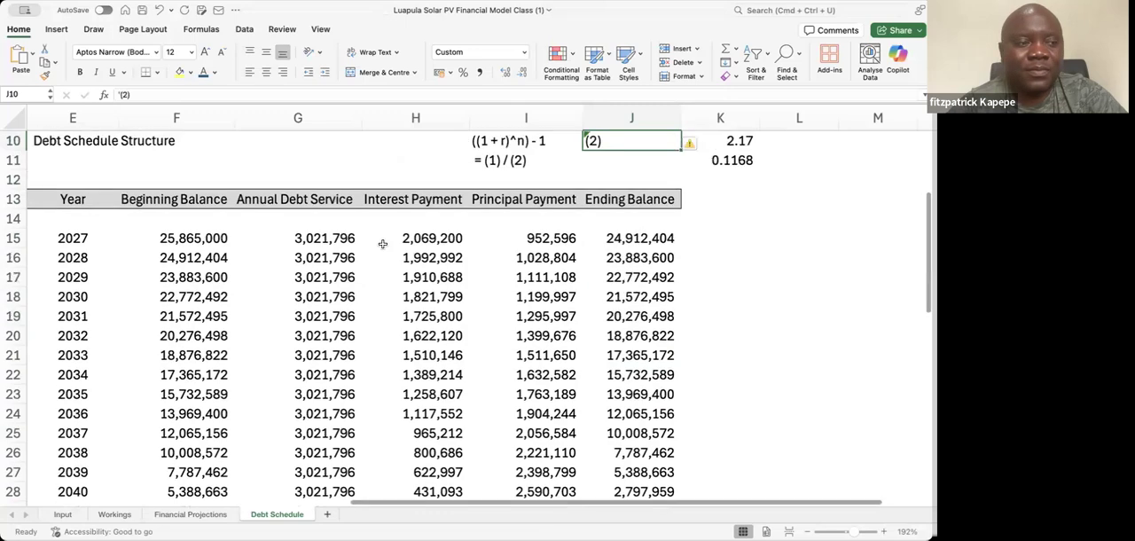
pyautogui.press('Up')
pyautogui.press('Up')
pyautogui.press('Up')
pyautogui.press('Up')
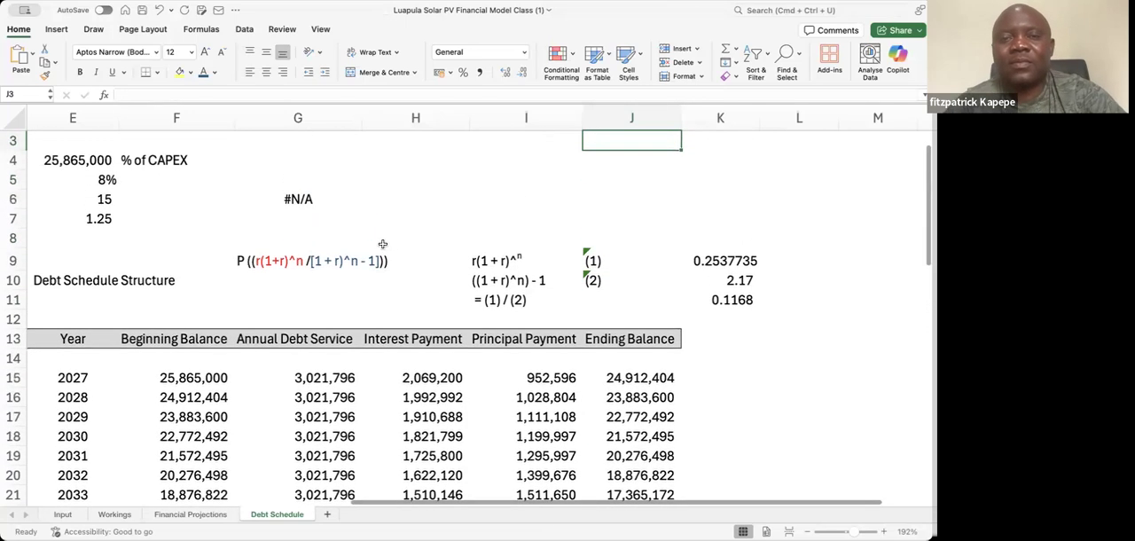
pyautogui.scroll(2, 382, 244)
pyautogui.press('Down')
pyautogui.press('Down')
pyautogui.press('Down')
pyautogui.press('Left')
pyautogui.press('Left')
pyautogui.press('Left')
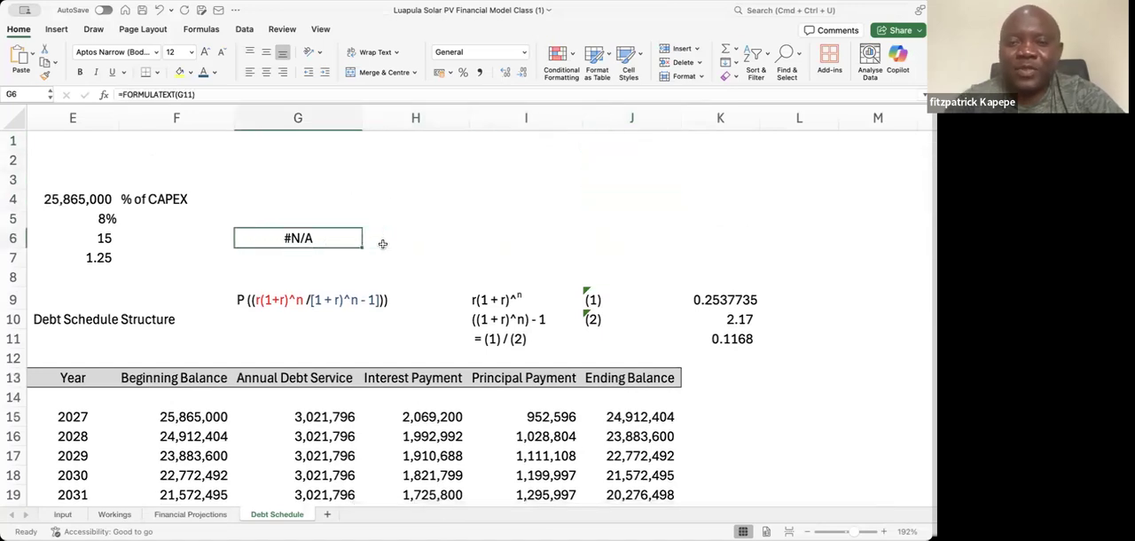
pyautogui.press('Delete')
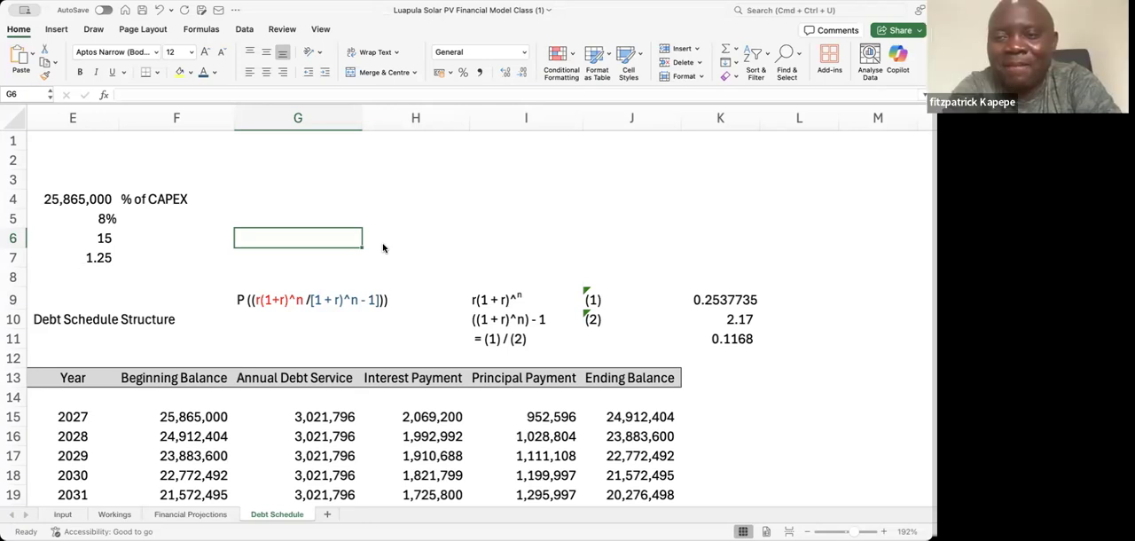
pyautogui.press('Down')
pyautogui.press('Down')
pyautogui.press('Down')
pyautogui.press('Down')
pyautogui.press('Down')
pyautogui.press('Down')
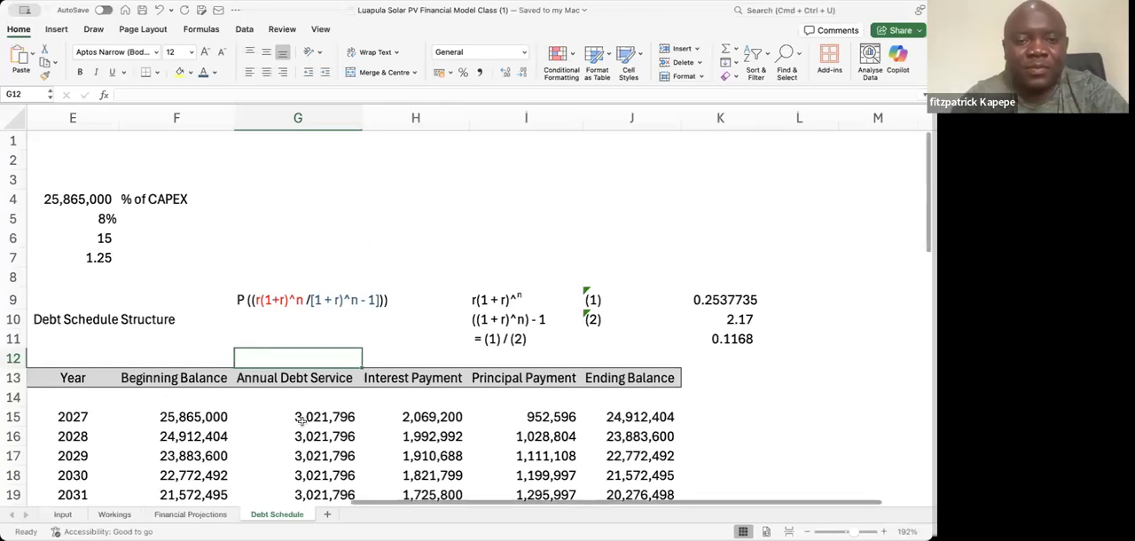
pyautogui.click(242, 379)
pyautogui.press('Left')
pyautogui.hscroll(-5, 243, 380)
pyautogui.press('Left')
pyautogui.hotkey('shift', 'Right')
pyautogui.hotkey('shift', 'Right')
pyautogui.hotkey('shift', 'Right')
pyautogui.hotkey('shift', 'Right')
pyautogui.hotkey('shift', 'Right')
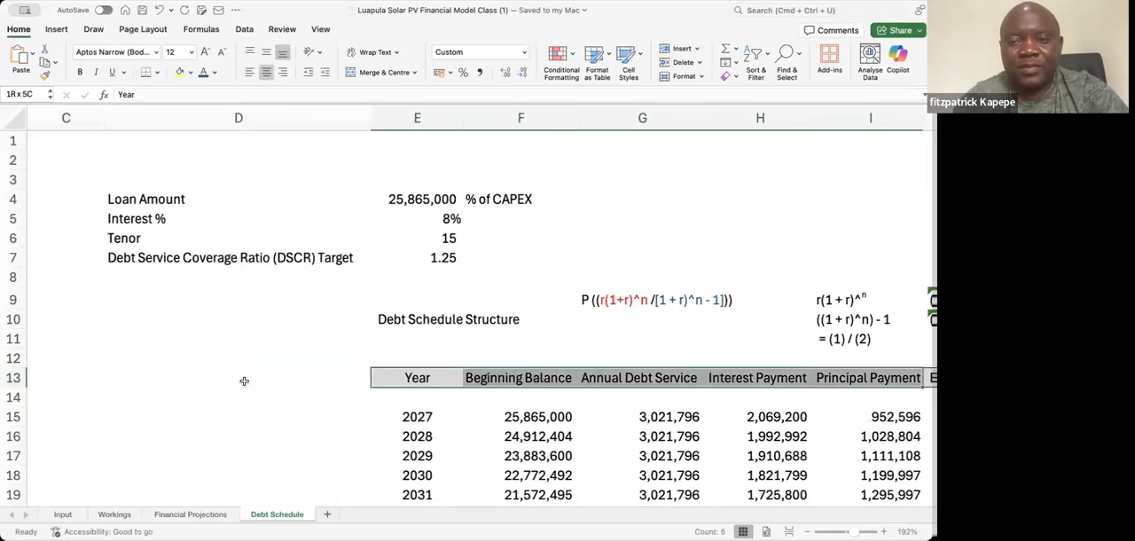
pyautogui.hotkey('shift', 'Down')
pyautogui.hotkey('shift', 'Down')
pyautogui.hotkey('shift', 'Down')
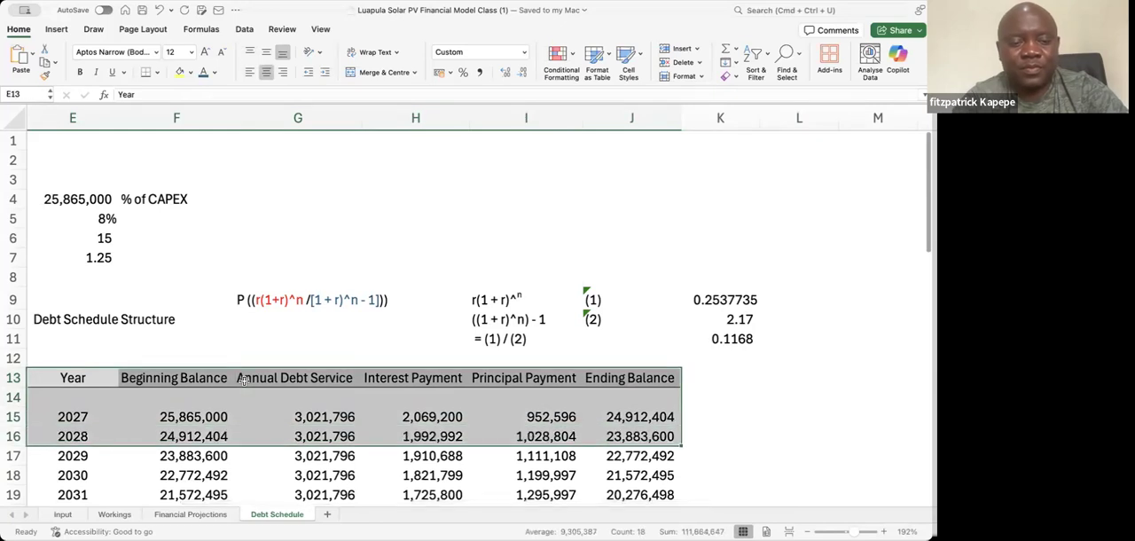
pyautogui.press('super+a')
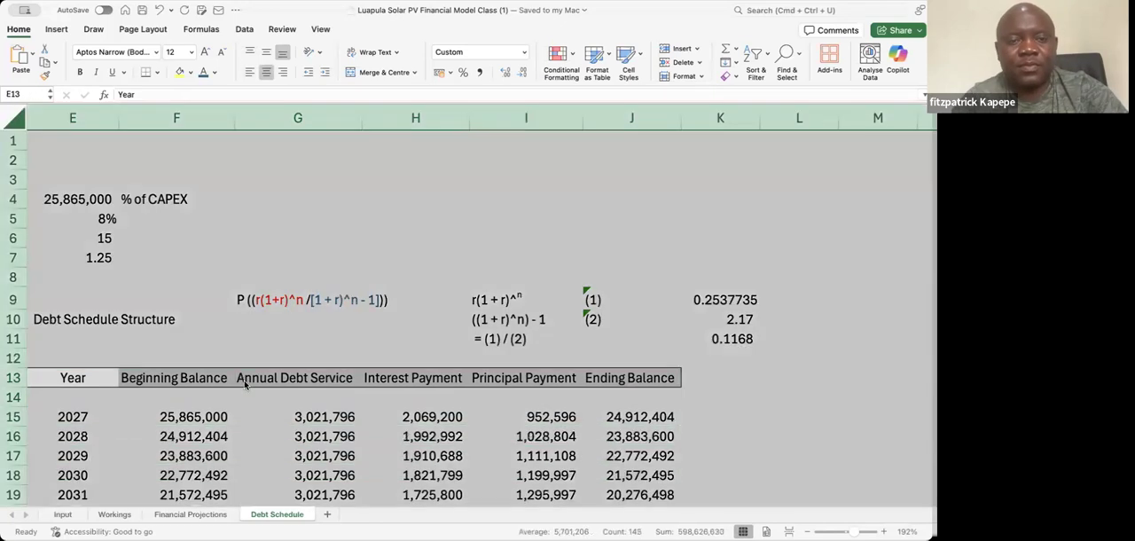
# Copy the debt schedule table E13:J30, from the header row through the blank row below 2041
pyautogui.press('Down')
pyautogui.press('Down')
pyautogui.press('Up')
pyautogui.press('Up')
pyautogui.press('Left')
pyautogui.press('Right')
pyautogui.hotkey('shift', 'Right')
pyautogui.hotkey('shift', 'Right')
pyautogui.hotkey('shift', 'Right')
pyautogui.hotkey('shift', 'Right')
pyautogui.hotkey('shift', 'Right')
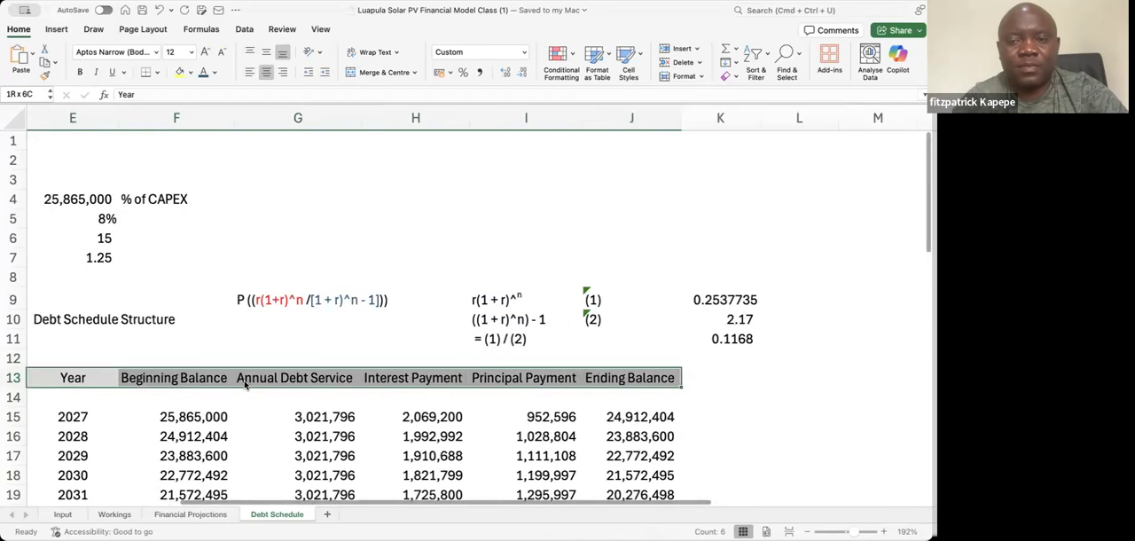
pyautogui.hotkey('shift', 'Down')
pyautogui.hotkey('shift', 'Down')
pyautogui.hotkey('shift', 'Down')
pyautogui.hotkey('shift', 'Down')
pyautogui.hotkey('shift', 'Down')
pyautogui.hotkey('shift', 'Down')
pyautogui.hotkey('shift', 'Down')
pyautogui.hotkey('shift', 'Down')
pyautogui.hotkey('shift', 'Down')
pyautogui.hotkey('shift', 'Down')
pyautogui.hotkey('shift', 'Down')
pyautogui.hotkey('shift', 'Down')
pyautogui.hotkey('shift', 'Down')
pyautogui.hotkey('shift', 'Down')
pyautogui.hotkey('shift', 'Down')
pyautogui.hotkey('shift', 'Down')
pyautogui.hotkey('shift', 'Down')
pyautogui.hotkey('shift', 'Down')
pyautogui.hotkey('shift', 'Down')
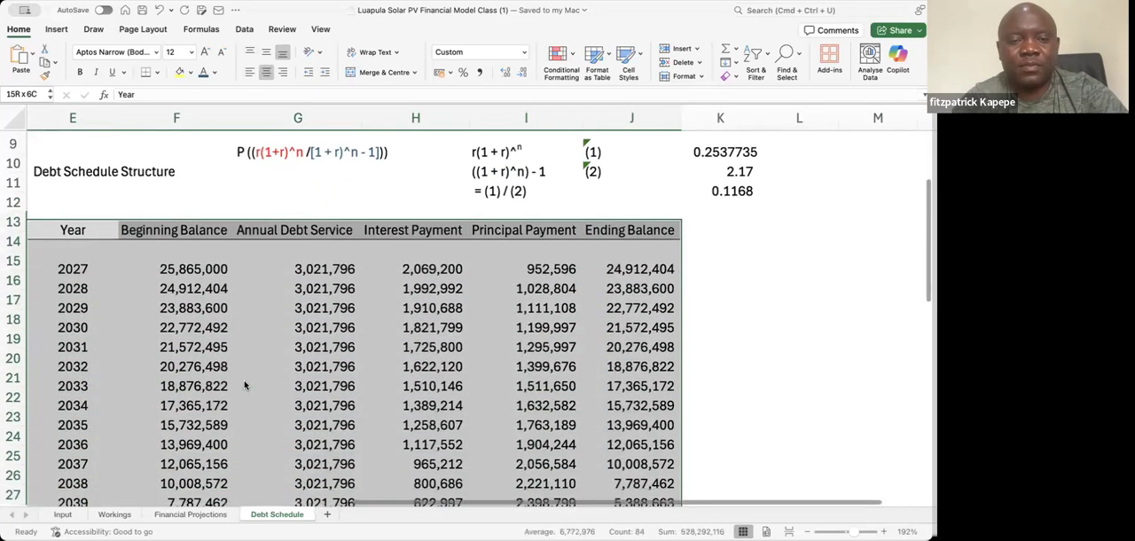
pyautogui.hotkey('shift', 'Up')
pyautogui.hotkey('shift', 'Up')
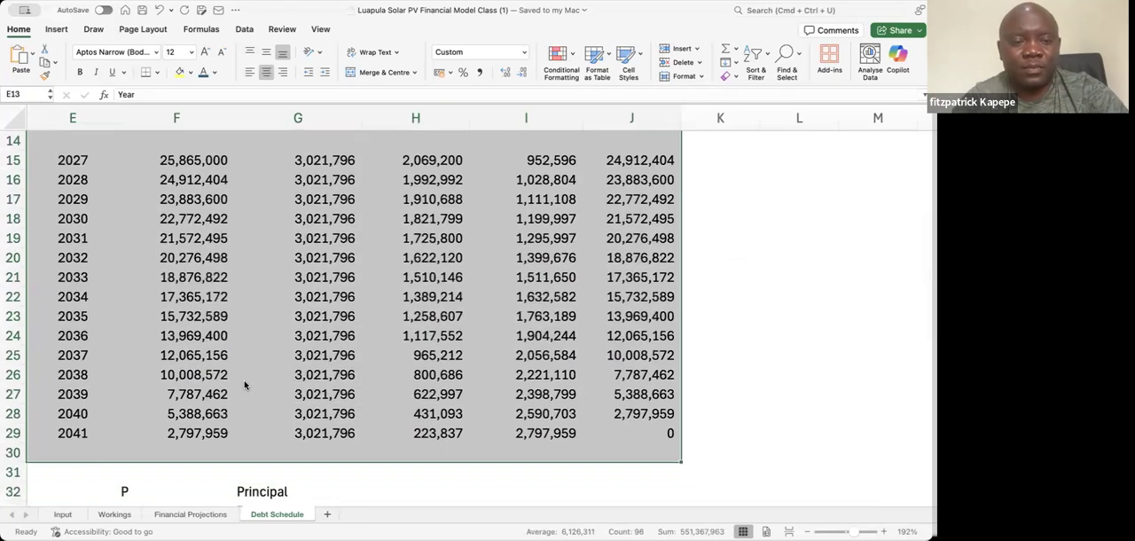
pyautogui.press('cmd+c')
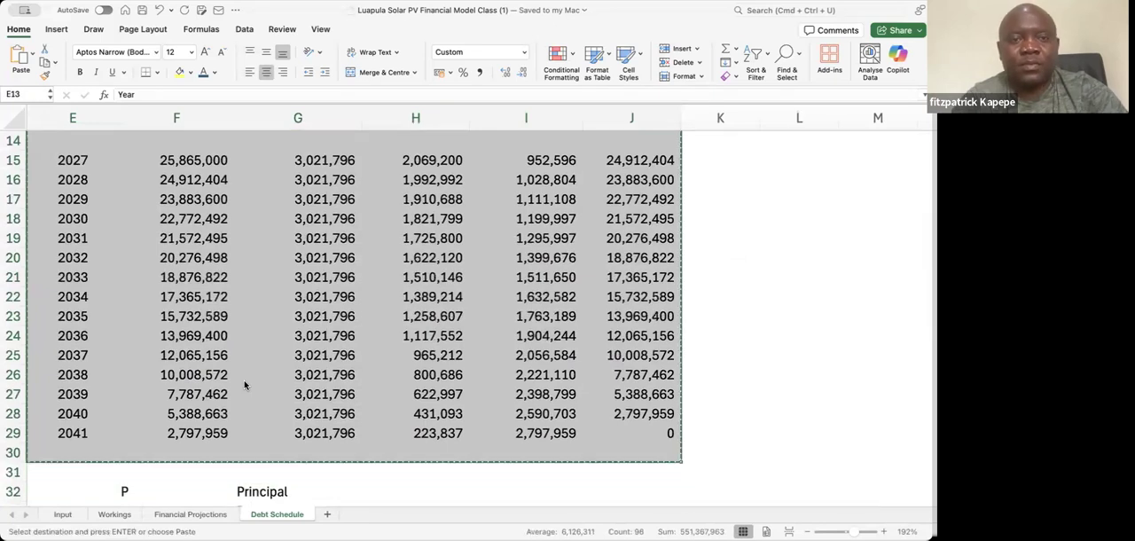
# Paste the copied debt schedule beside the original, starting at cell O13
pyautogui.press('Up')
pyautogui.press('Up')
pyautogui.press('Up')
pyautogui.press('Up')
pyautogui.press('Down')
pyautogui.press('Down')
pyautogui.press('Down')
pyautogui.press('Down')
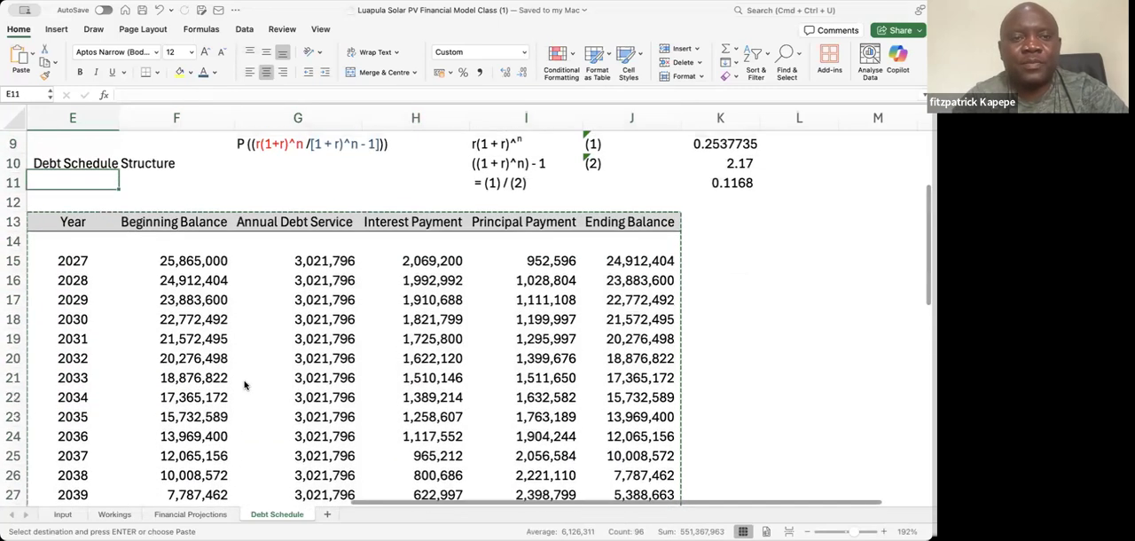
pyautogui.press('Right')
pyautogui.press('Right')
pyautogui.press('Right')
pyautogui.press('Right')
pyautogui.press('Right')
pyautogui.press('Right')
pyautogui.press('Right')
pyautogui.press('Right')
pyautogui.press('Right')
pyautogui.press('Right')
pyautogui.press('Right')
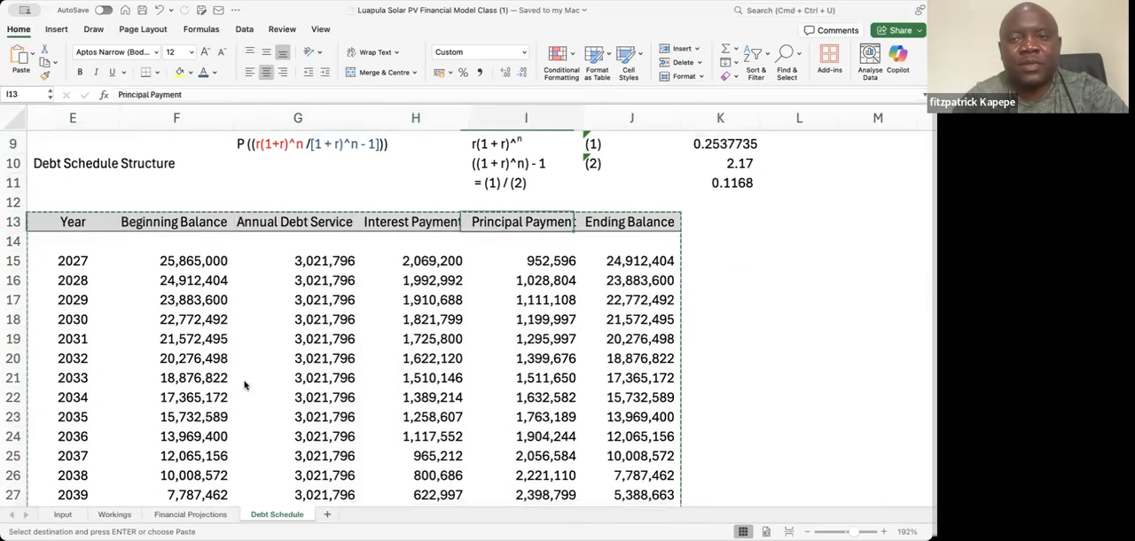
pyautogui.press('Right')
pyautogui.press('Right')
pyautogui.press('Left')
pyautogui.press('Left')
pyautogui.press('Left')
pyautogui.press('Left')
pyautogui.press('Right')
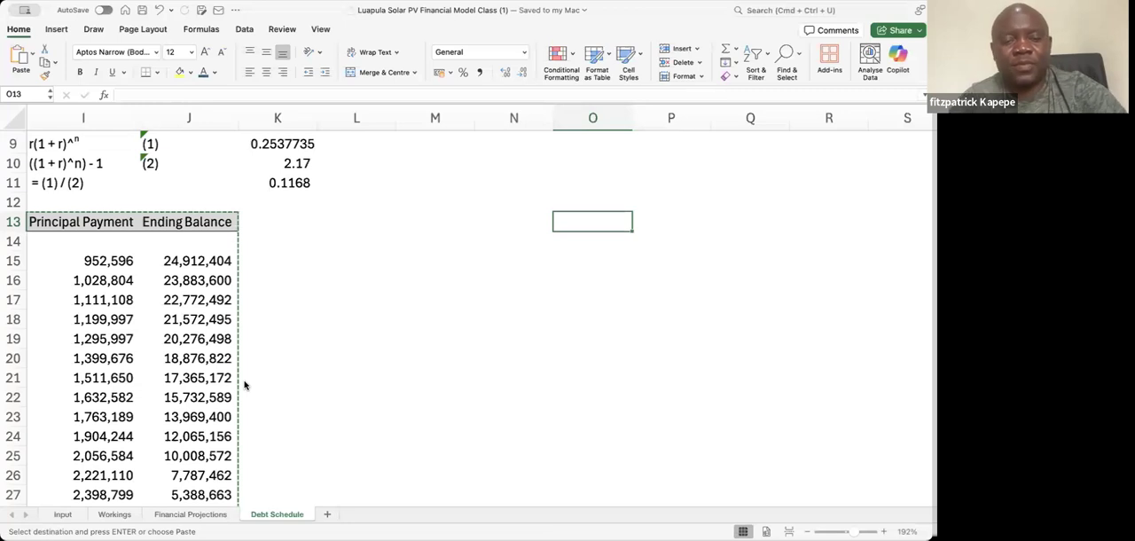
pyautogui.press('super+v')
# Label the pasted table "Method 2" in cell O10
pyautogui.press('Down')
pyautogui.press('Down')
pyautogui.press('Down')
pyautogui.press('Up')
pyautogui.press('Up')
pyautogui.press('Up')
pyautogui.press('Up')
pyautogui.press('Up')
pyautogui.press('Up')
pyautogui.press('Up')
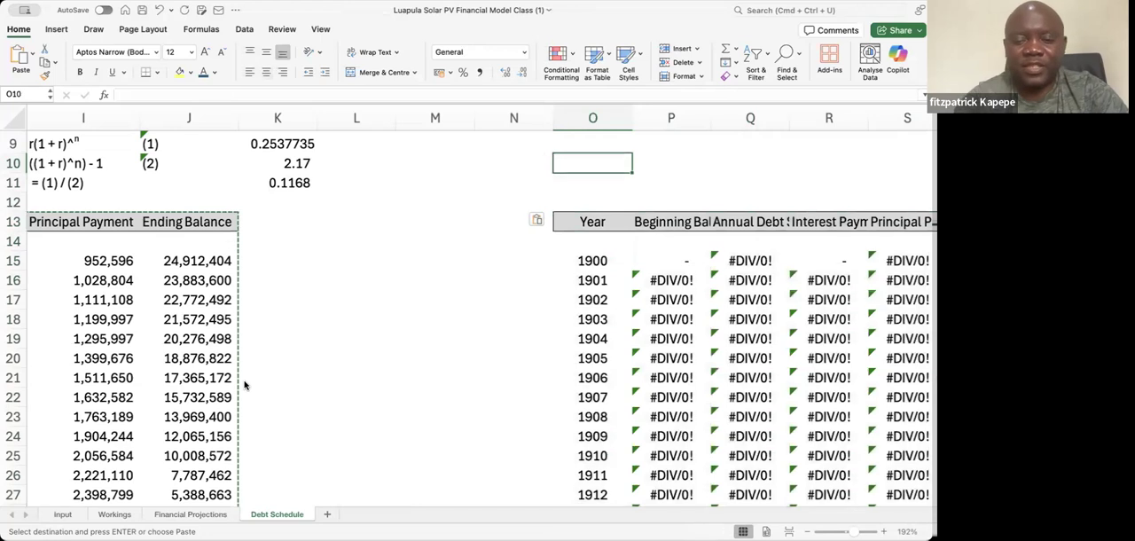
pyautogui.press('Down')
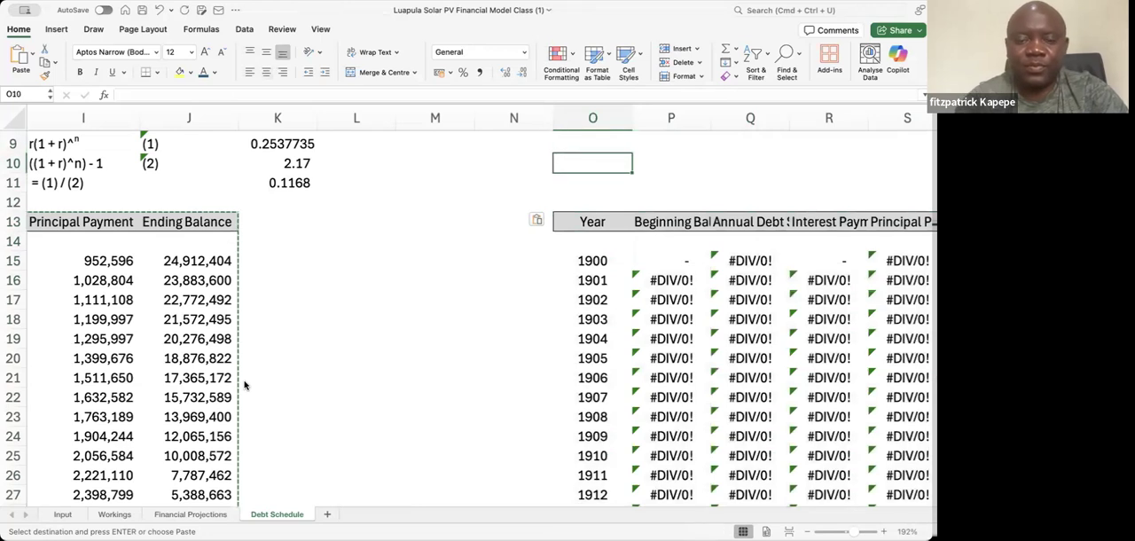
pyautogui.write('Metgod')
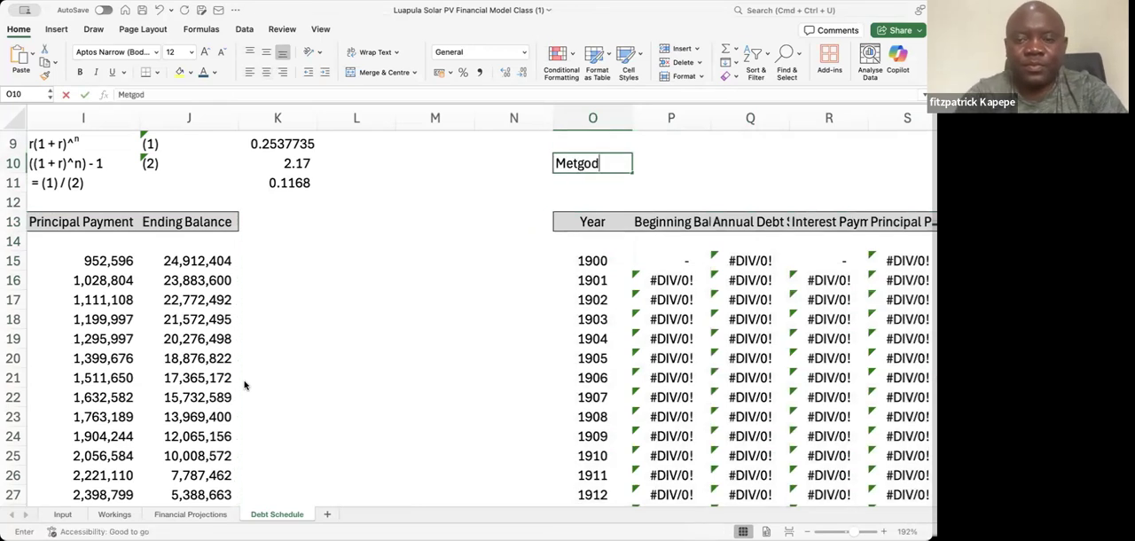
pyautogui.press('BackSpace')
pyautogui.press('BackSpace')
pyautogui.press('BackSpace')
pyautogui.write('hod 2')
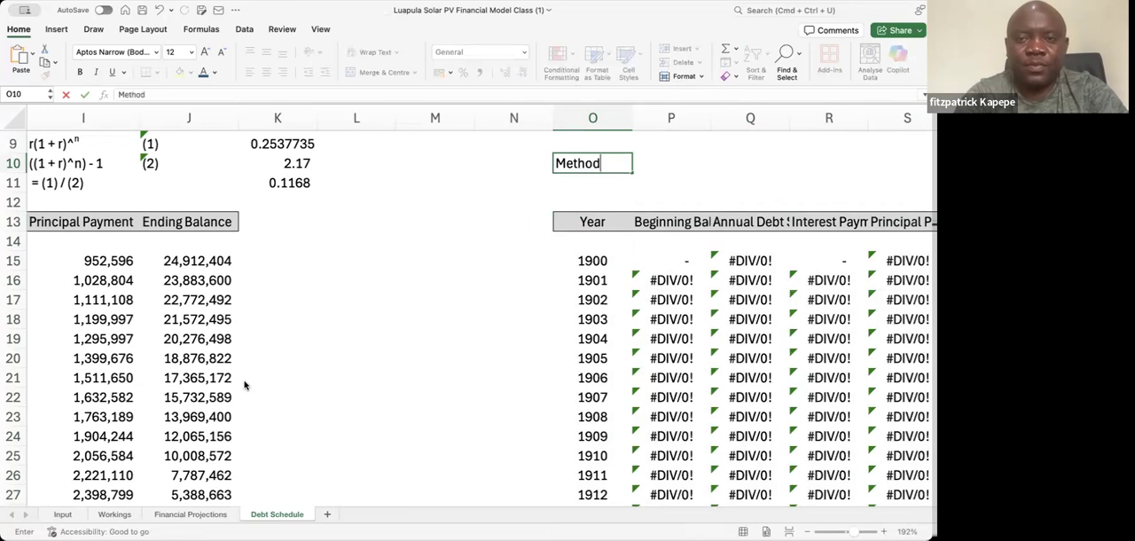
pyautogui.press('Return')
pyautogui.press('Return')
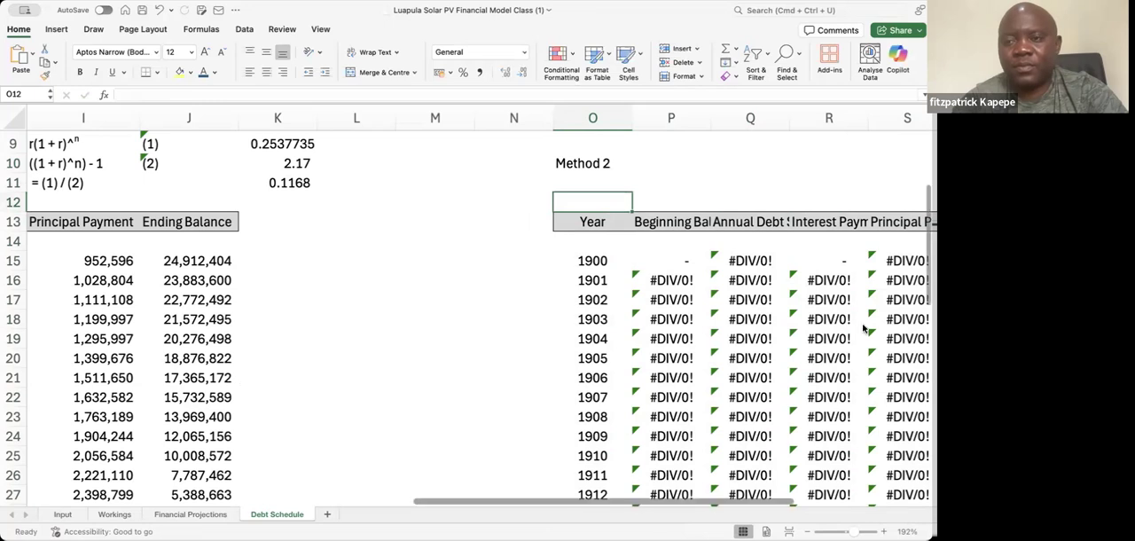
# Clear the broken formulas in P15:T29 of the Method 2 table, keeping its headings and year column
pyautogui.click(637, 293)
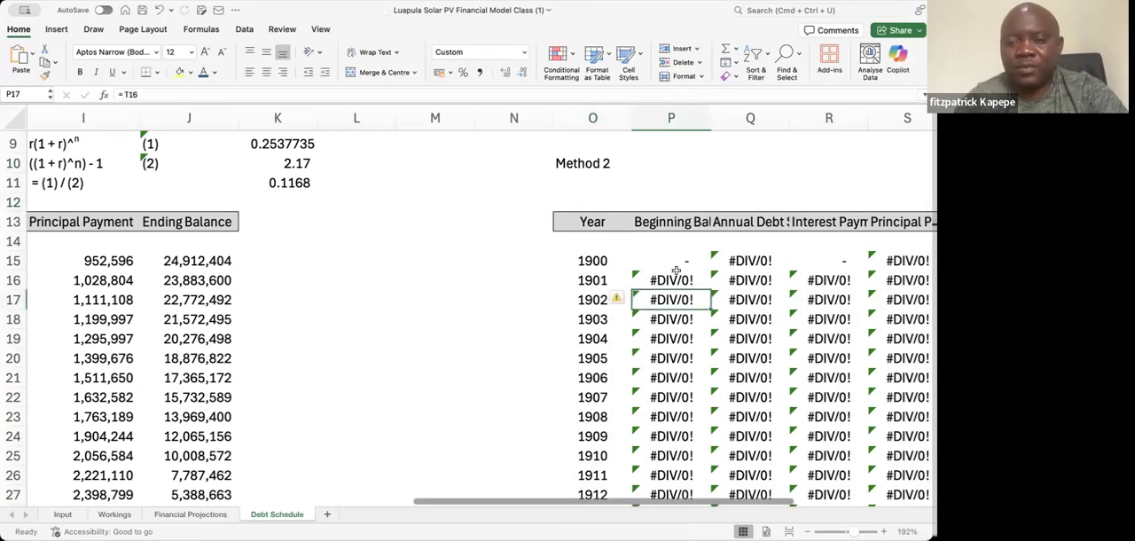
pyautogui.hotkey('ctrl', '[')
pyautogui.press('Right')
pyautogui.press('Right')
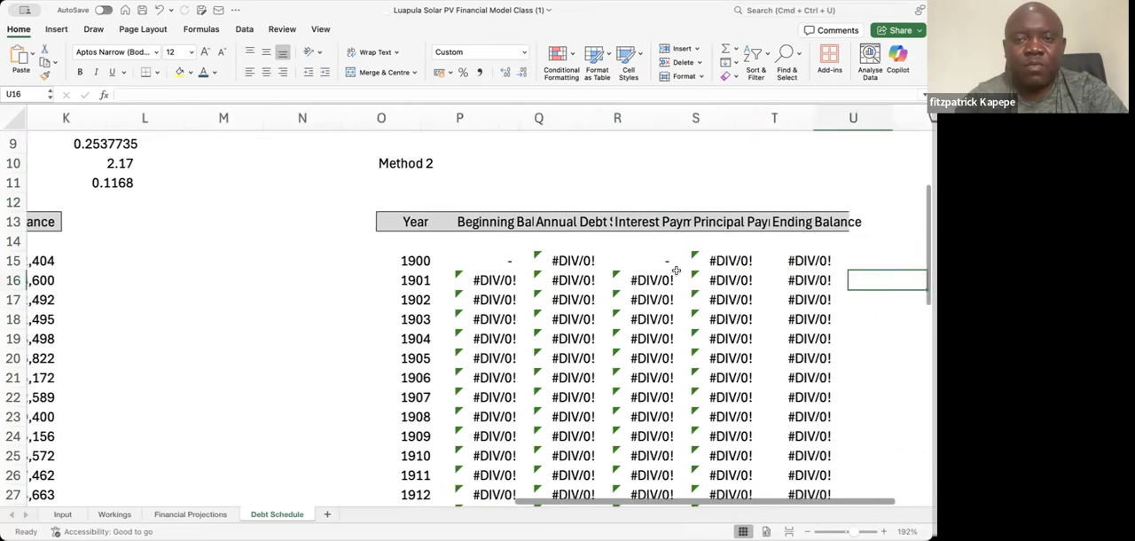
pyautogui.press('Left')
pyautogui.press('Left')
pyautogui.press('Left')
pyautogui.press('Left')
pyautogui.press('Left')
pyautogui.press('Left')
pyautogui.press('Up')
pyautogui.hotkey('shift', 'Right')
pyautogui.hotkey('shift', 'Right')
pyautogui.hotkey('shift', 'Right')
pyautogui.hotkey('shift', 'Right')
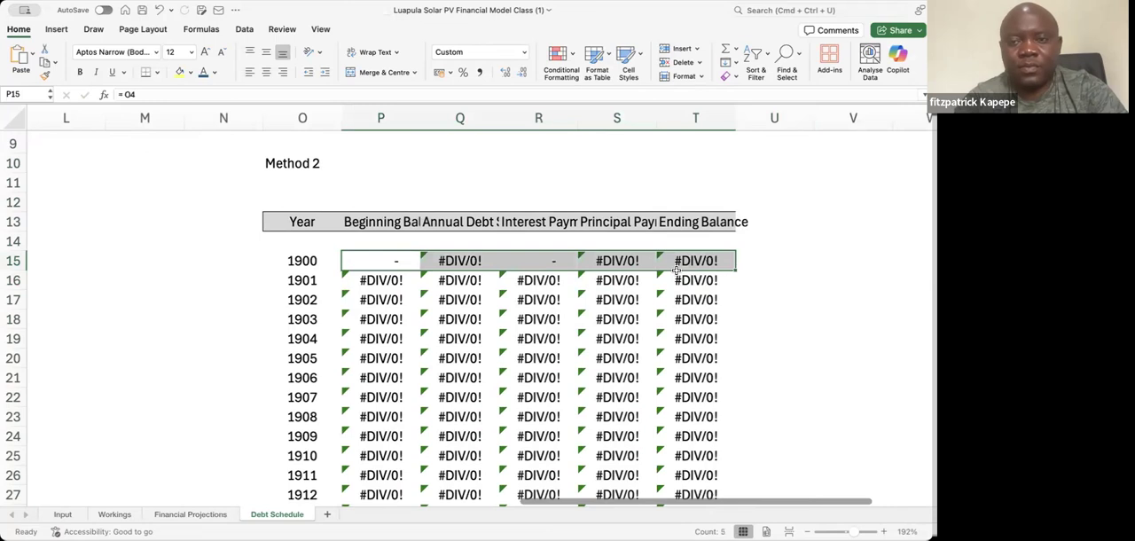
pyautogui.hotkey('ctrl', 'shift', 'Down')
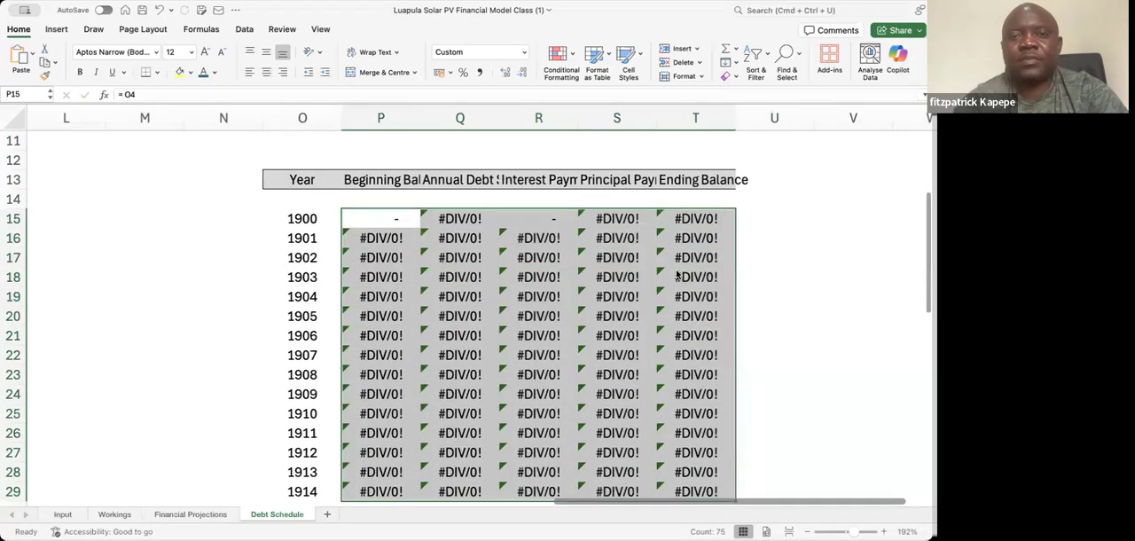
pyautogui.press('Delete')
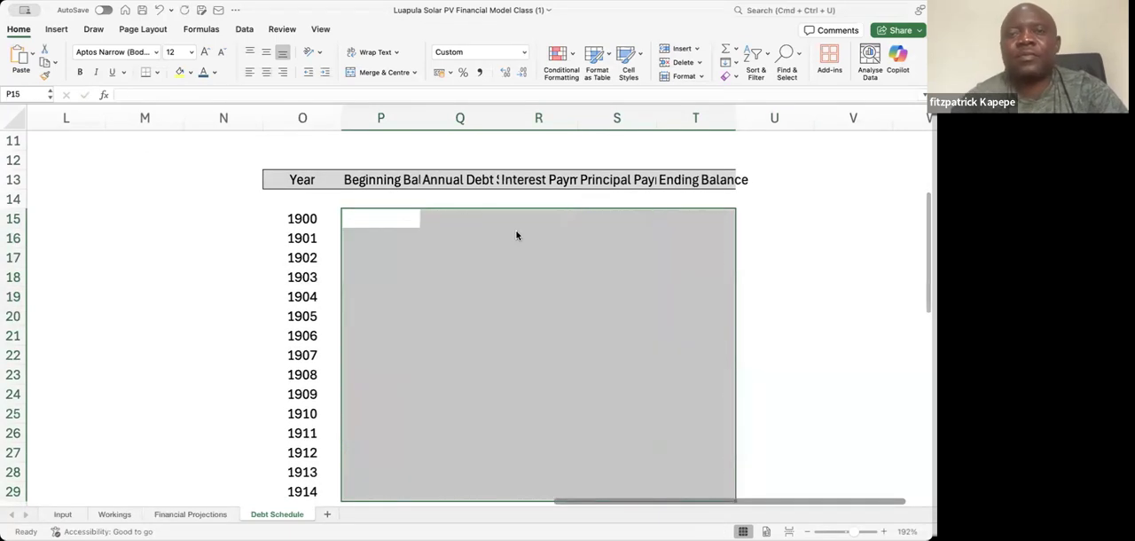
# Link the first year of the Method 2 table in O15 to the original schedule's first year in E15
pyautogui.click(380, 226)
pyautogui.click(303, 220)
pyautogui.write('=')
pyautogui.press('Left')
pyautogui.press('Left')
pyautogui.press('Left')
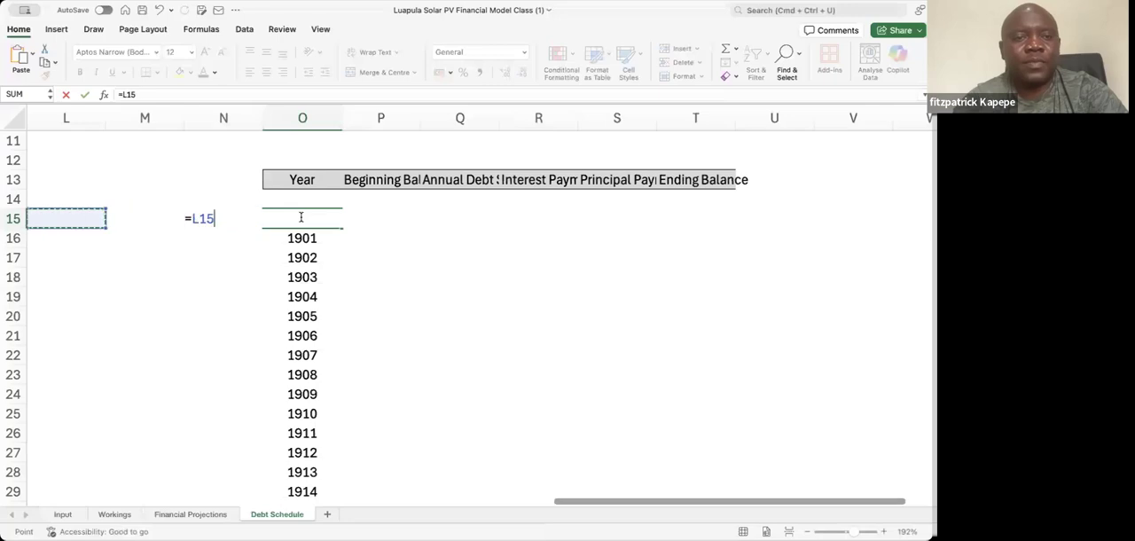
pyautogui.press('Left')
pyautogui.press('Left')
pyautogui.press('Left')
pyautogui.press('Left')
pyautogui.press('Left')
pyautogui.press('Left')
pyautogui.press('Left')
pyautogui.press('Left')
pyautogui.press('Left')
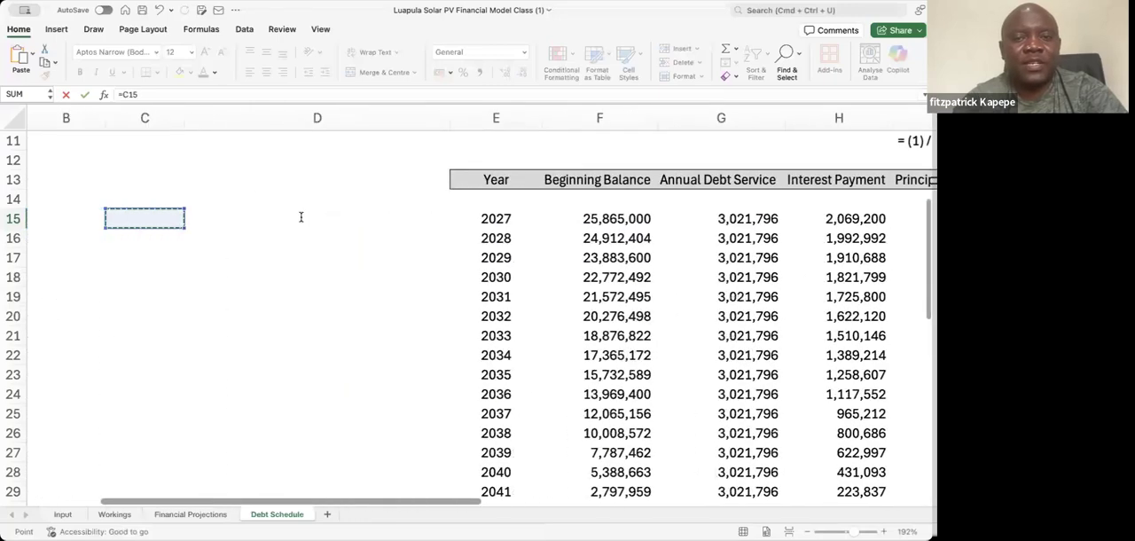
pyautogui.press('Right')
pyautogui.press('Right')
pyautogui.press('Return')
# Widen columns P to S to fit the Method 2 headings from Beginning Balance to Principal Payment
pyautogui.press('Right')
pyautogui.press('Right')
pyautogui.press('Right')
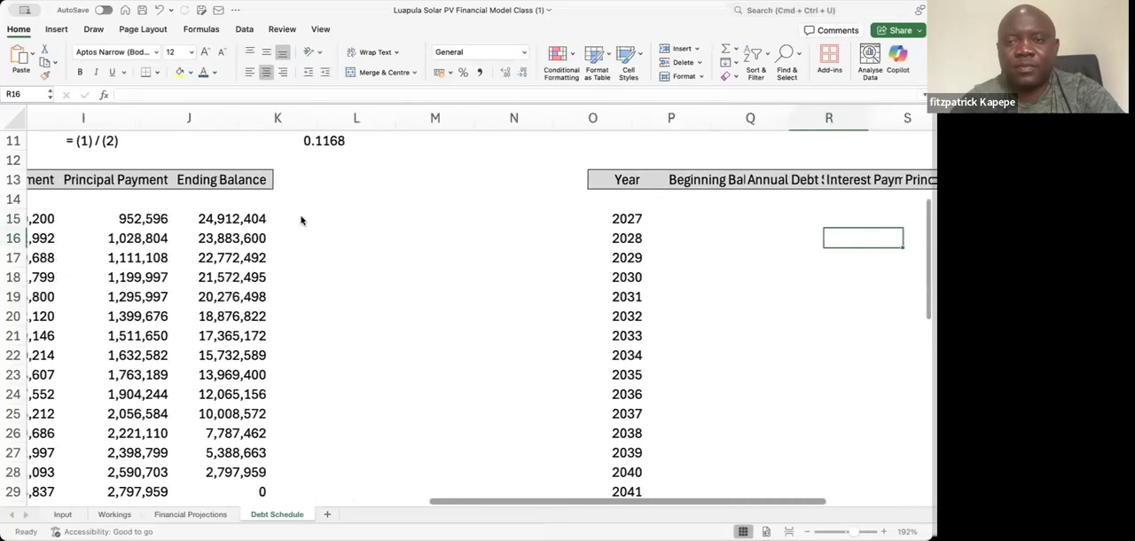
pyautogui.press('Right')
pyautogui.press('Right')
pyautogui.press('Right')
pyautogui.press('Right')
pyautogui.press('Right')
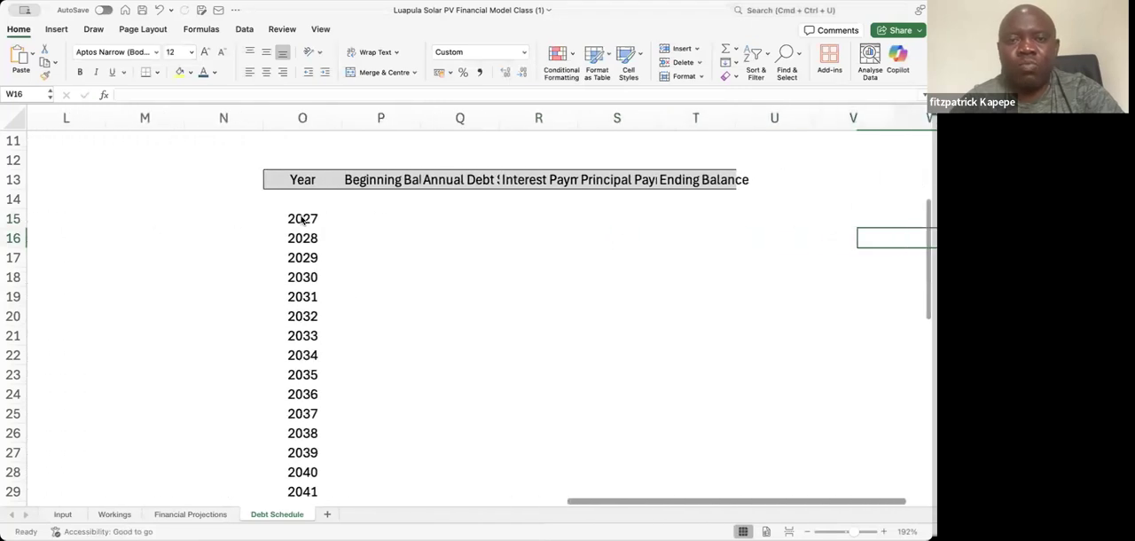
pyautogui.moveTo(341, 115); pyautogui.dragTo(378, 117)
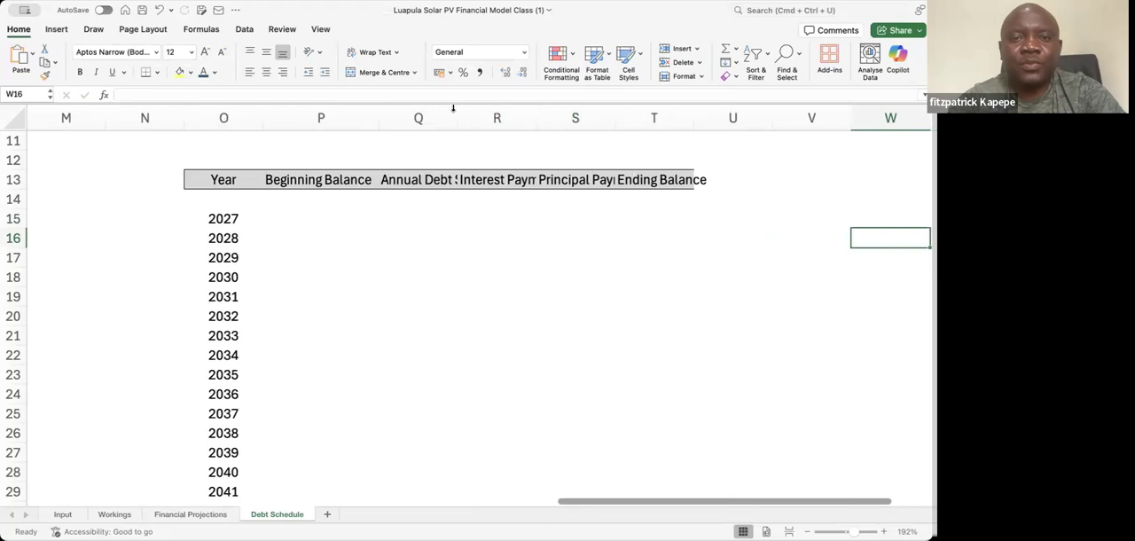
pyautogui.moveTo(458, 109); pyautogui.dragTo(507, 109)
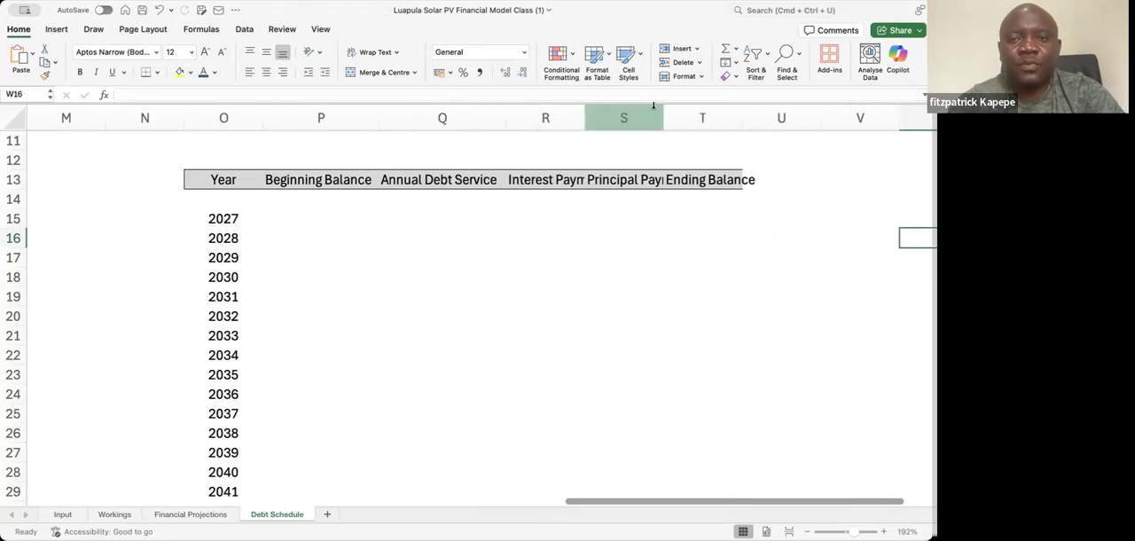
pyautogui.moveTo(586, 118); pyautogui.dragTo(613, 118)
pyautogui.moveTo(695, 125); pyautogui.dragTo(723, 125)
pyautogui.moveTo(709, 500); pyautogui.dragTo(794, 496)
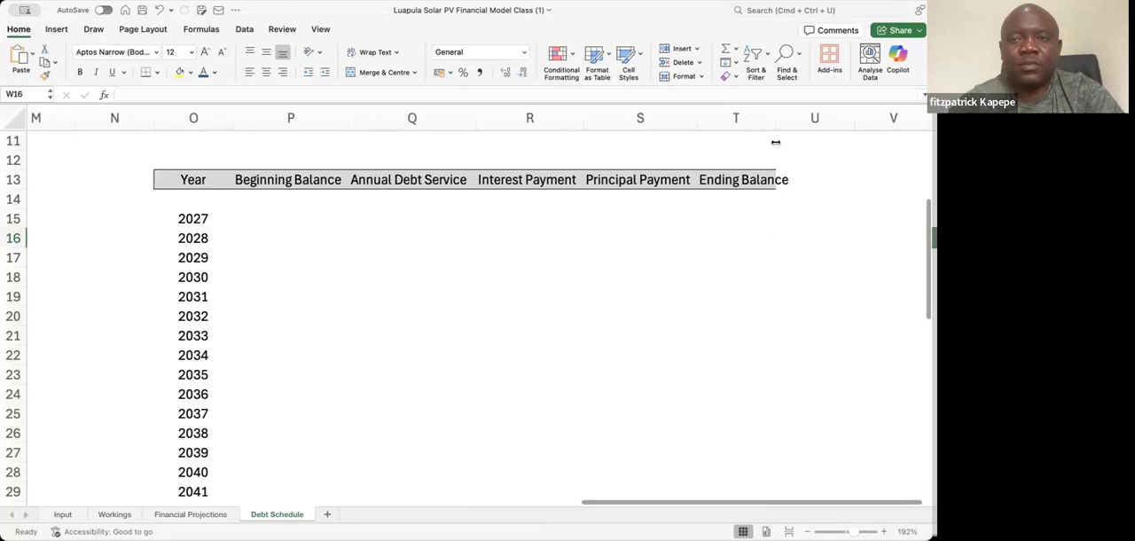
pyautogui.moveTo(773, 116); pyautogui.dragTo(773, 116)
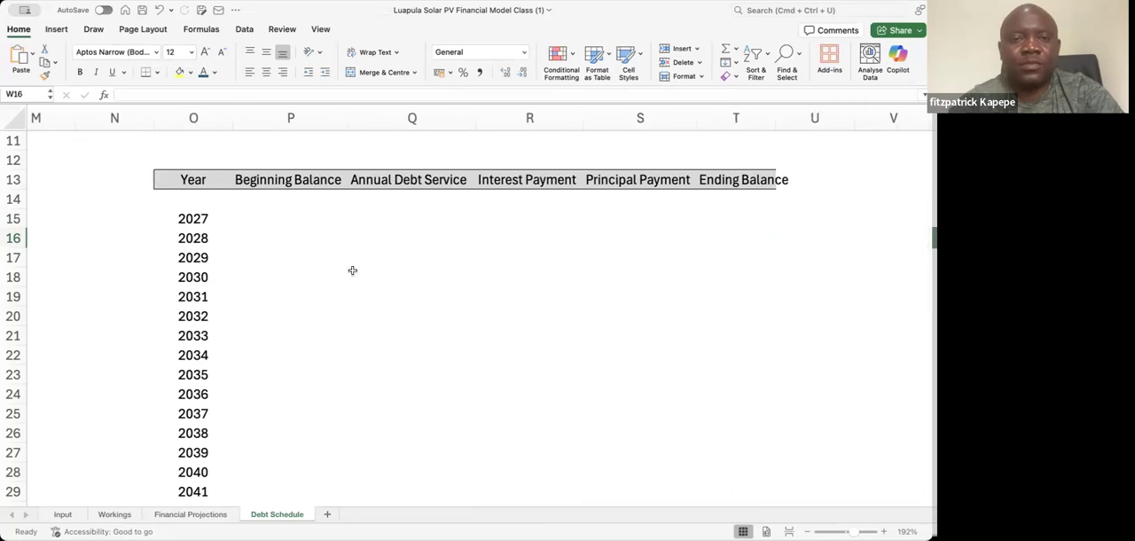
# Number the loan periods beside the Method 2 years: 1 in N15, =N15 + 1 in N16, filled down to N29
pyautogui.click(138, 223)
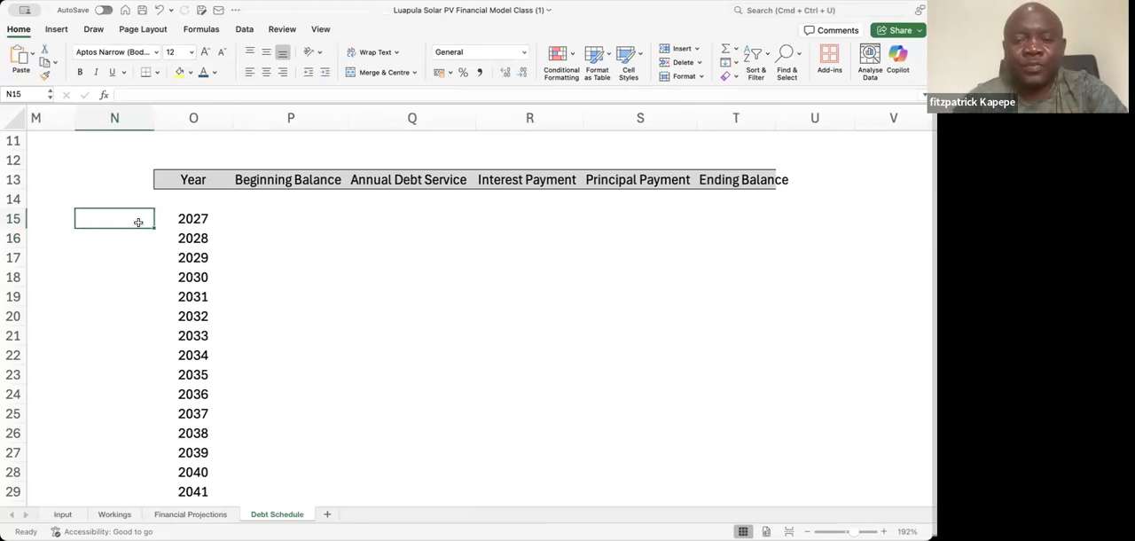
pyautogui.write('1')
pyautogui.press('Return')
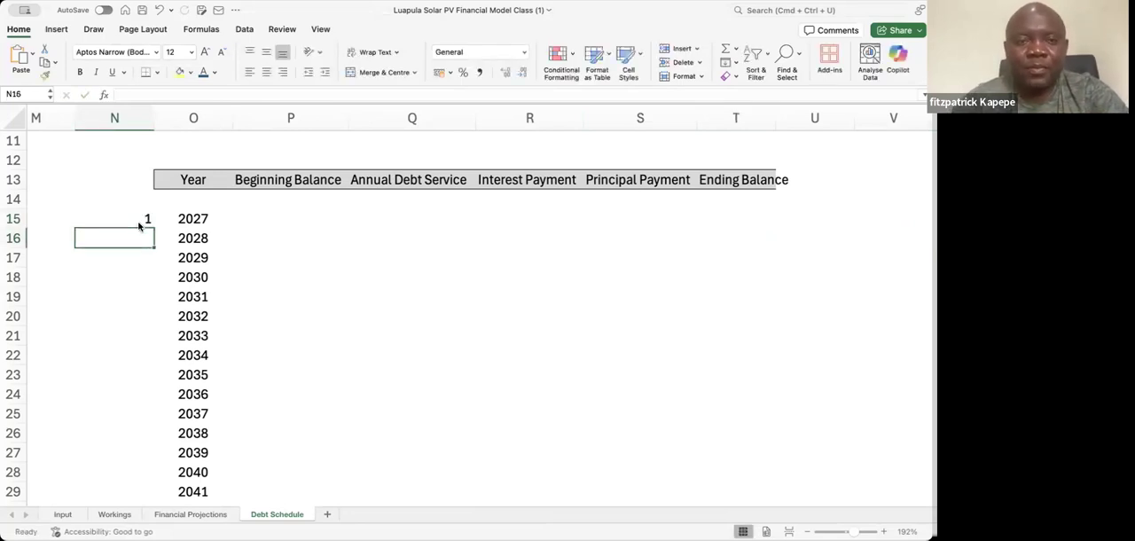
pyautogui.write('=')
pyautogui.click(141, 216)
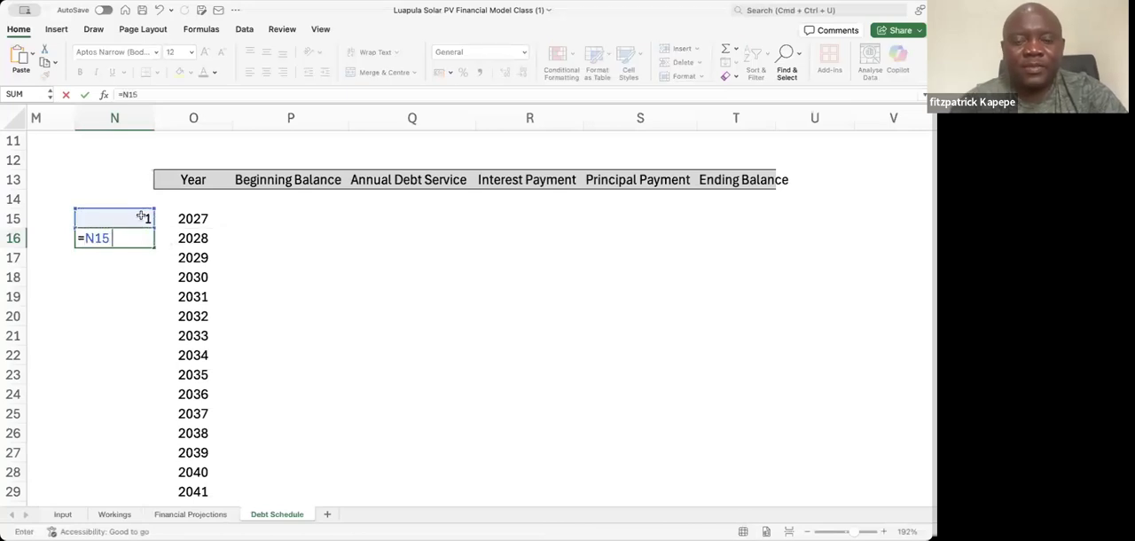
pyautogui.write('+ 1')
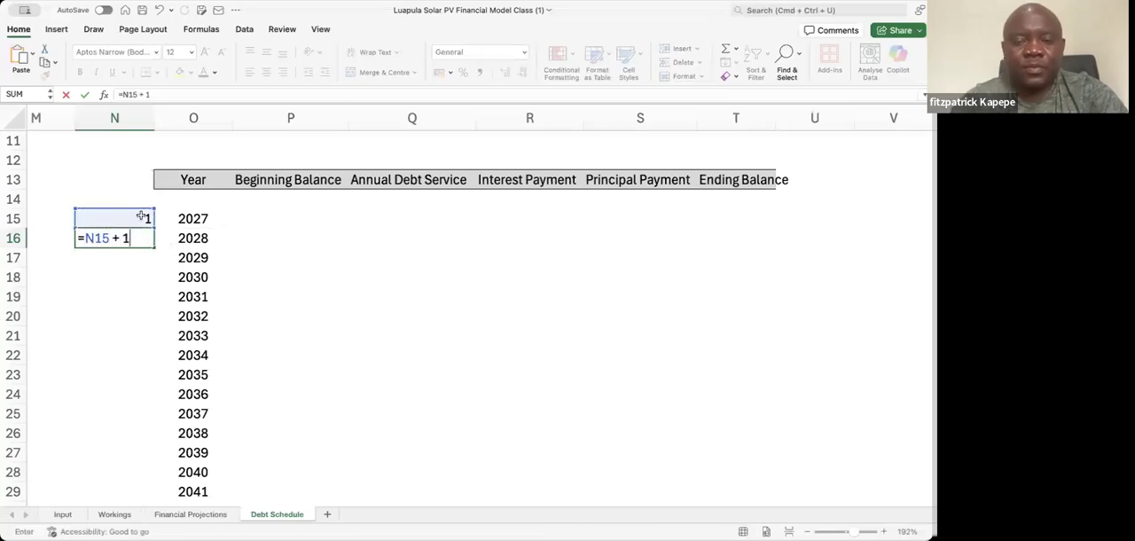
pyautogui.press('Return')
pyautogui.click(142, 234)
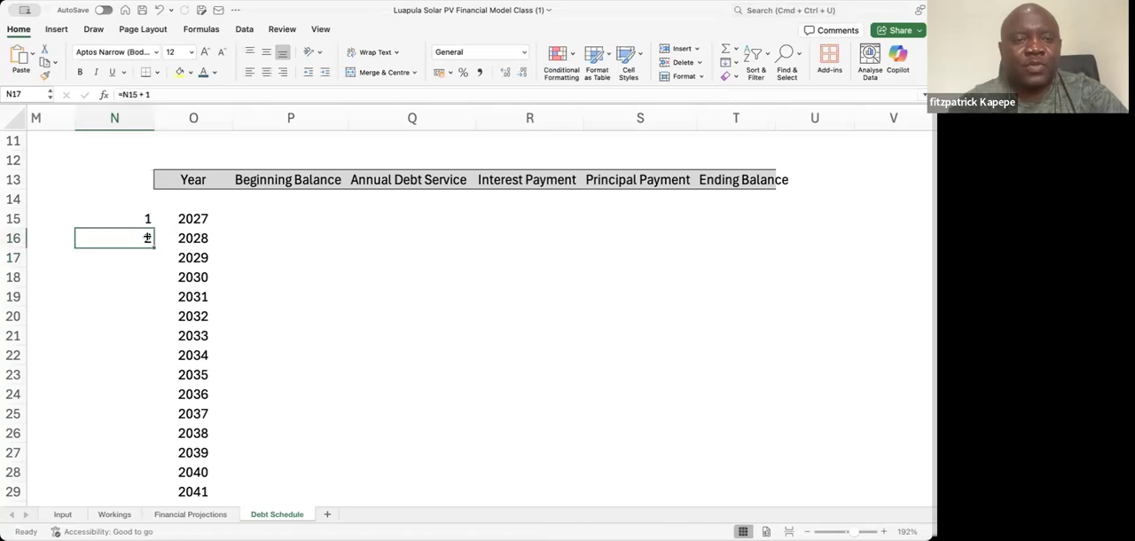
pyautogui.moveTo(155, 247); pyautogui.dragTo(174, 399)
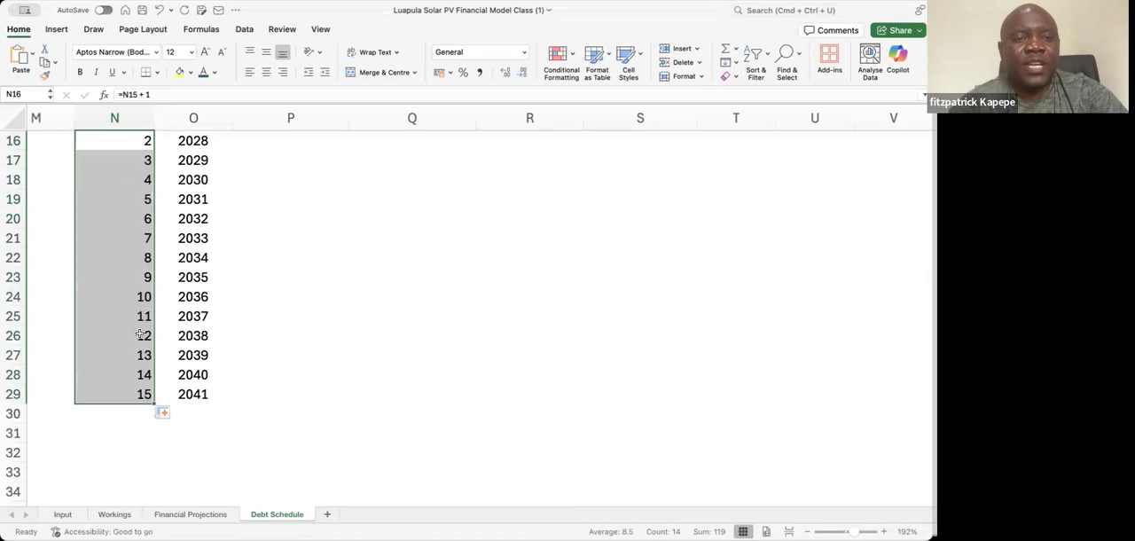
# Check the period numbers in column N against the years 2027 to 2041
pyautogui.click(102, 219)
pyautogui.press('Up')
pyautogui.press('Up')
pyautogui.press('Up')
pyautogui.press('Up')
pyautogui.press('Up')
pyautogui.press('Up')
pyautogui.press('Up')
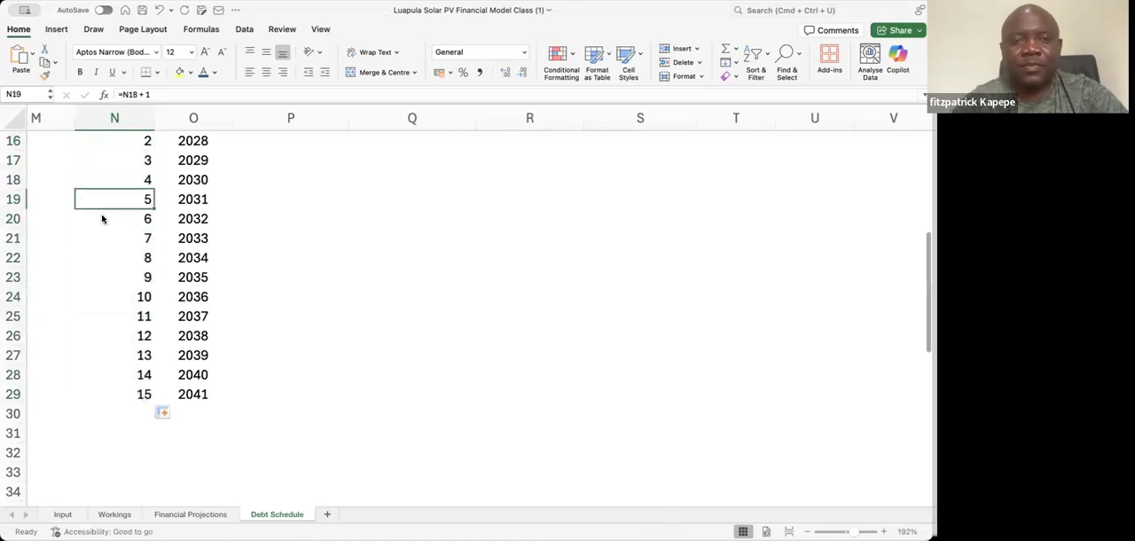
pyautogui.press('Down')
pyautogui.press('Down')
pyautogui.press('Down')
pyautogui.press('Down')
pyautogui.press('Down')
pyautogui.press('Down')
pyautogui.press('Down')
pyautogui.press('Down')
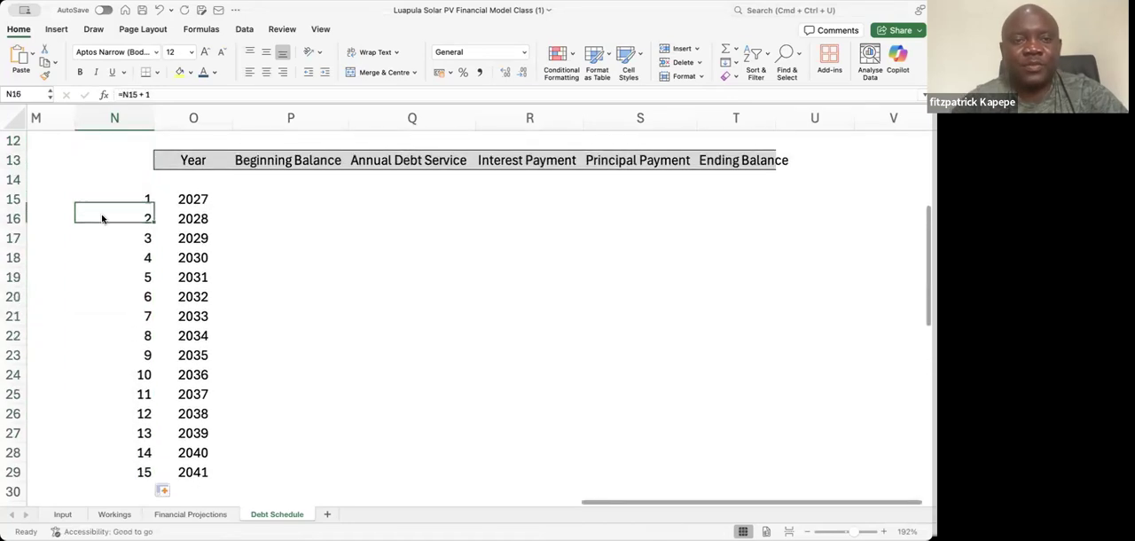
pyautogui.press('Down')
pyautogui.press('Down')
pyautogui.press('Down')
pyautogui.press('Down')
pyautogui.press('Down')
pyautogui.press('Down')
pyautogui.press('Down')
pyautogui.press('Down')
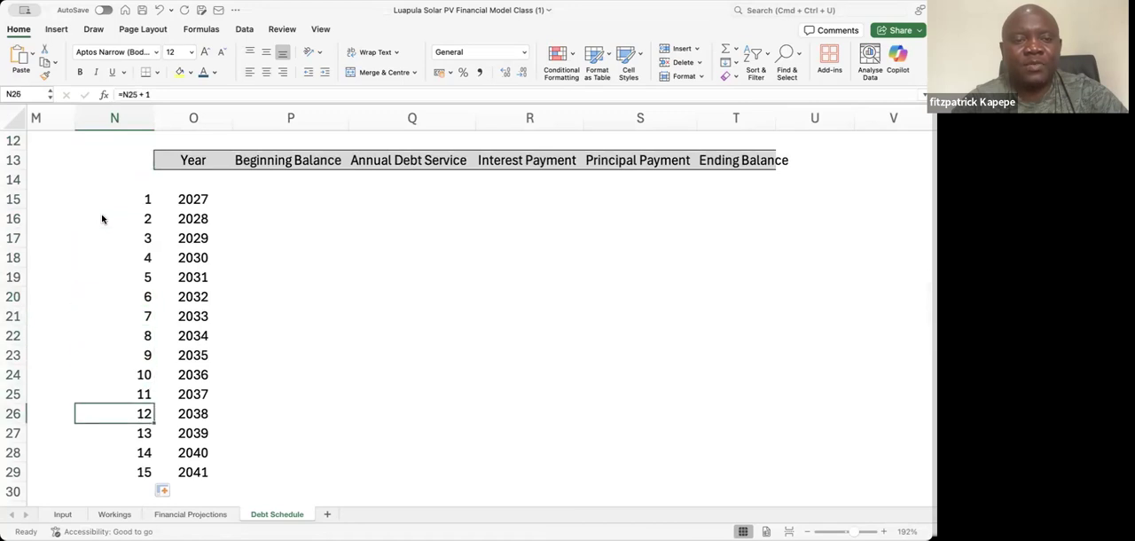
pyautogui.press('Up')
pyautogui.press('Up')
# Centre the period numbers in N15:N29 and give them a black fill with white font
pyautogui.press('Up')
pyautogui.press('Up')
pyautogui.press('Up')
pyautogui.press('Up')
pyautogui.press('Up')
pyautogui.press('Up')
pyautogui.press('Up')
pyautogui.press('Up')
pyautogui.press('Up')
pyautogui.press('Up')
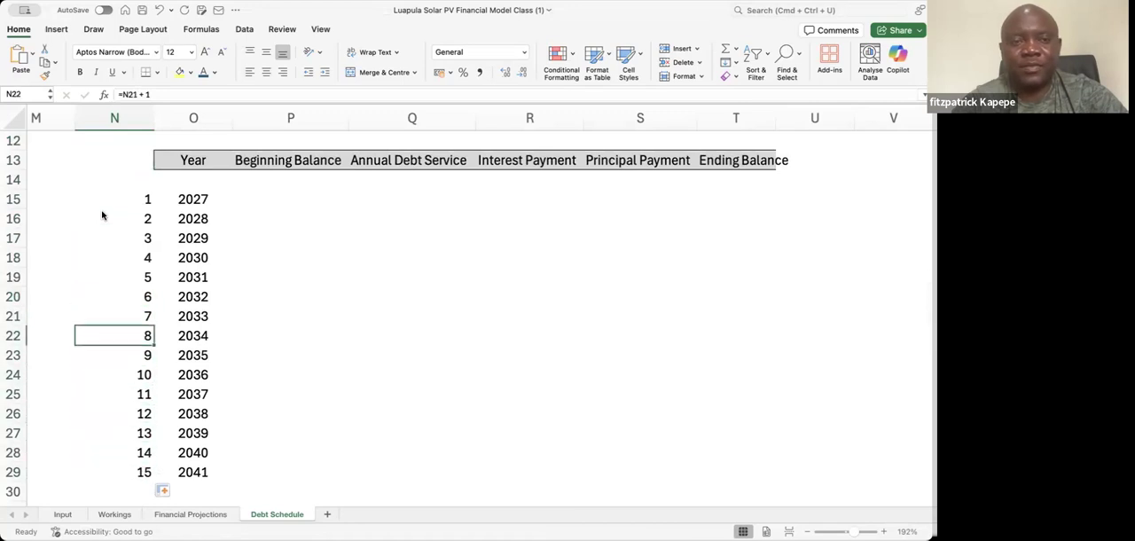
pyautogui.press('Up')
pyautogui.press('Up')
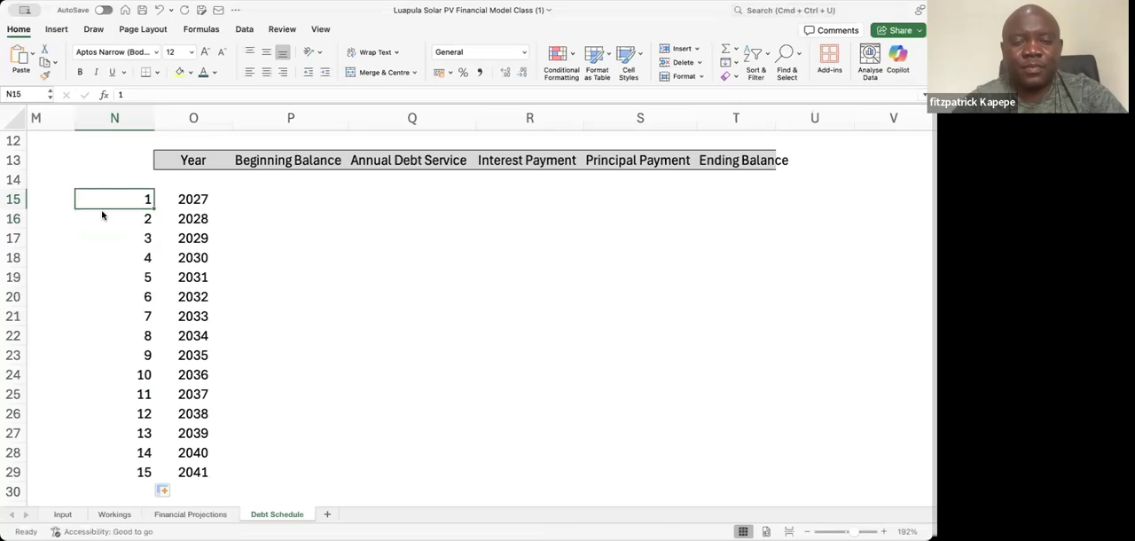
pyautogui.hotkey('shift', 'Down')
pyautogui.hotkey('shift', 'Down')
pyautogui.hotkey('shift', 'Down')
pyautogui.hotkey('shift', 'Down')
pyautogui.hotkey('shift', 'Down')
pyautogui.hotkey('shift', 'Down')
pyautogui.hotkey('shift', 'Down')
pyautogui.hotkey('shift', 'Down')
pyautogui.hotkey('shift', 'Down')
pyautogui.hotkey('shift', 'Down')
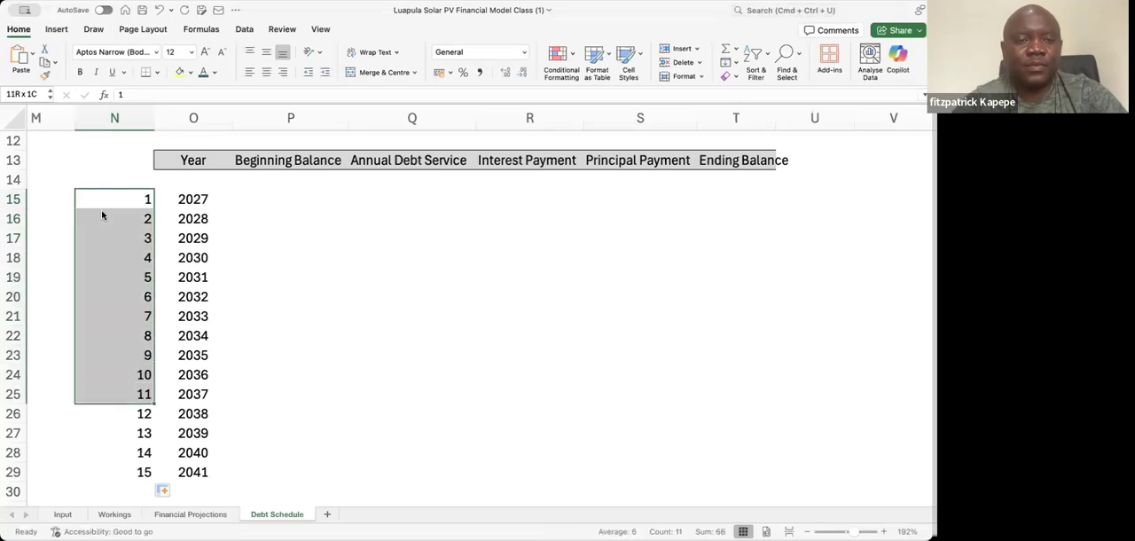
pyautogui.hotkey('shift', 'Down')
pyautogui.hotkey('shift', 'Down')
pyautogui.hotkey('shift', 'Down')
pyautogui.hotkey('shift', 'Down')
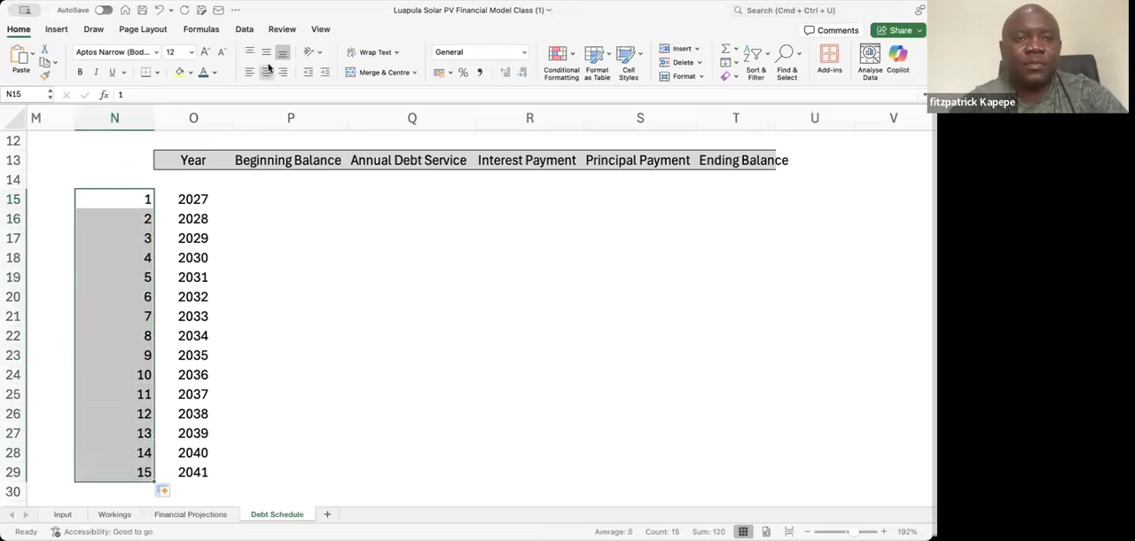
pyautogui.click(266, 72)
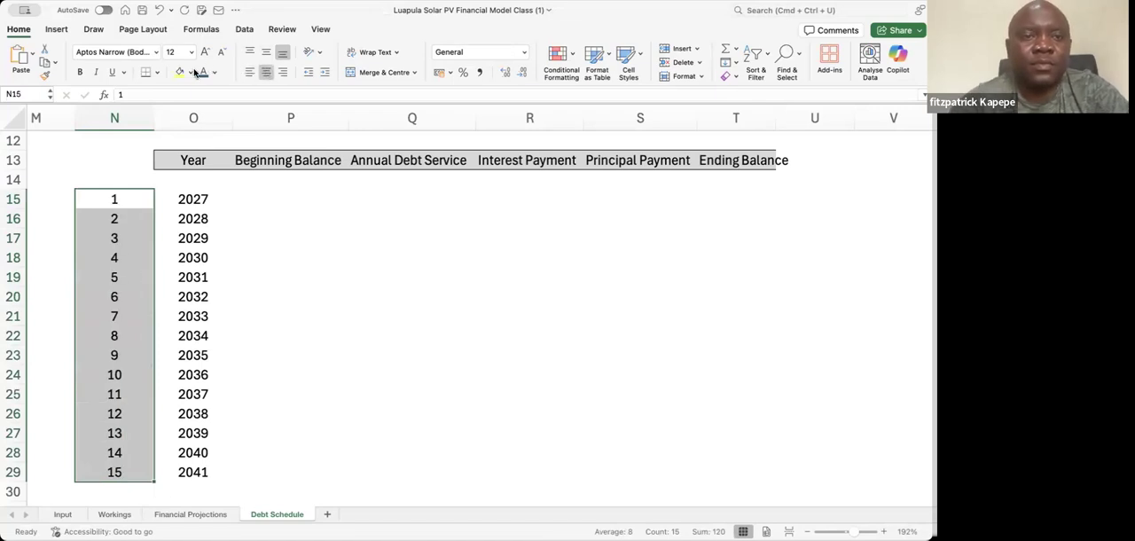
pyautogui.click(194, 129)
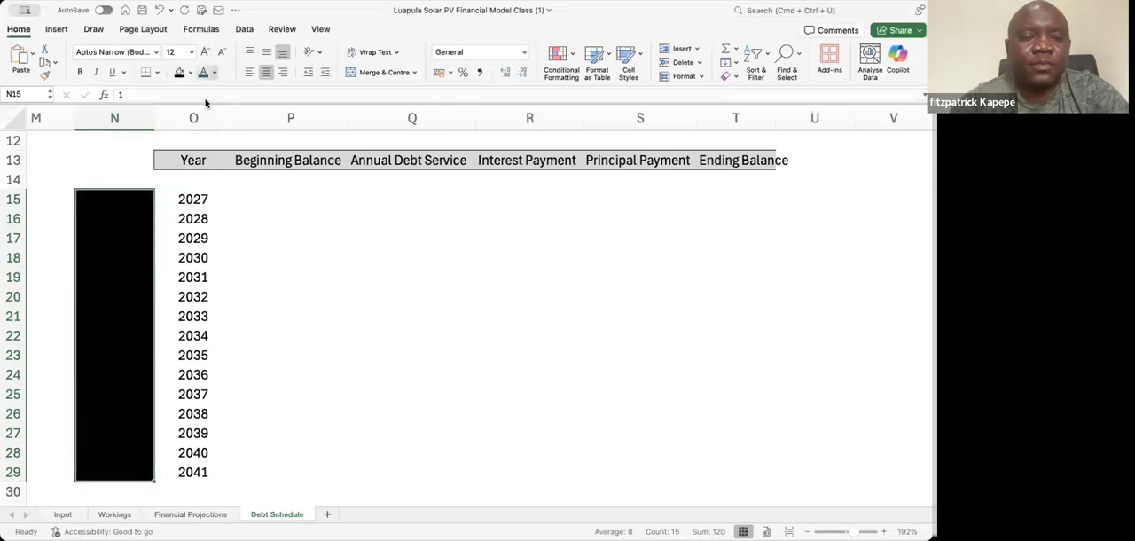
pyautogui.click(207, 131)
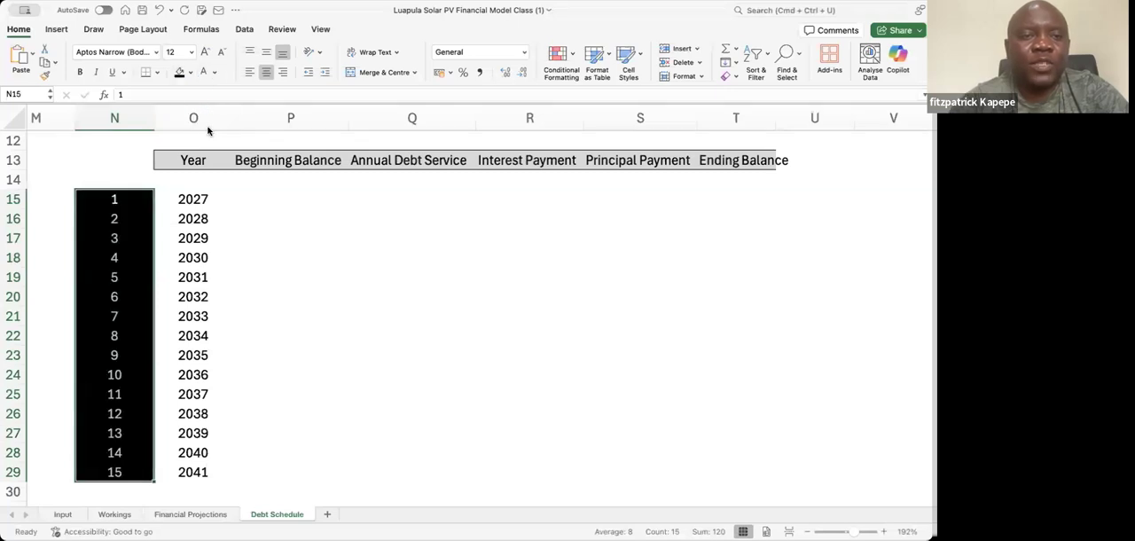
# Narrow period-number column N and widen column T to fit the Ending Balance heading
pyautogui.moveTo(154, 116); pyautogui.dragTo(120, 114)
pyautogui.click(205, 196)
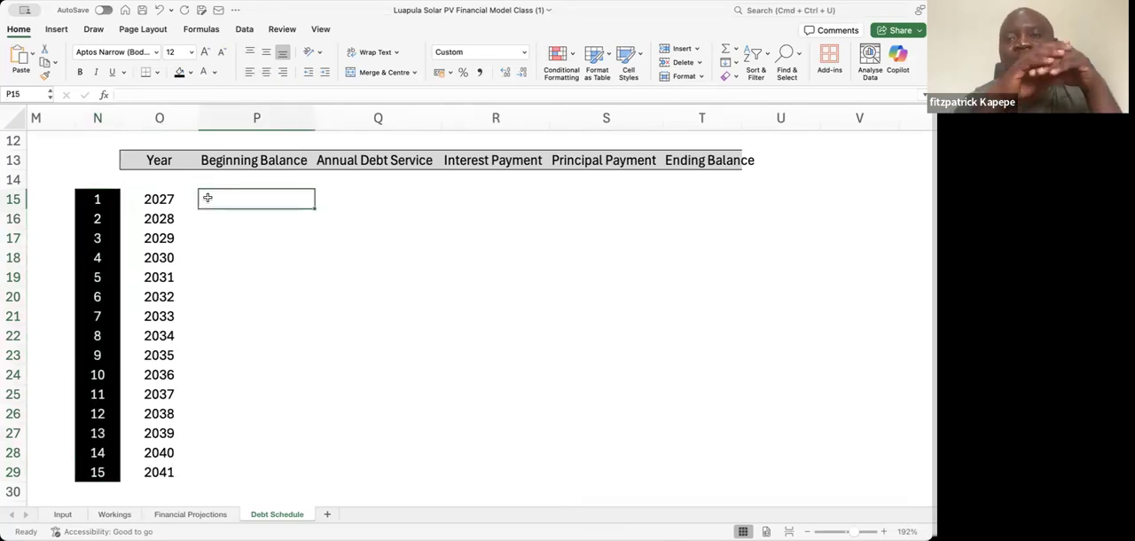
pyautogui.doubleClick(741, 114)
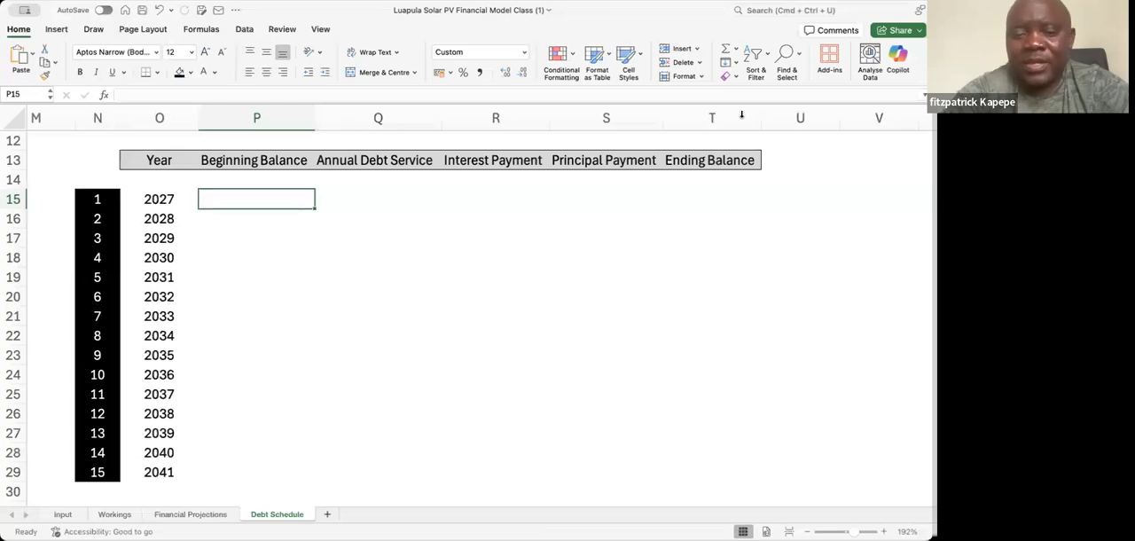
# Add a function note above the Method 2 table: PMT in P7 and Debt Service in Q7
pyautogui.press('Up')
pyautogui.press('Up')
pyautogui.press('Up')
pyautogui.press('Up')
pyautogui.press('Up')
pyautogui.press('Up')
pyautogui.press('Up')
pyautogui.press('Up')
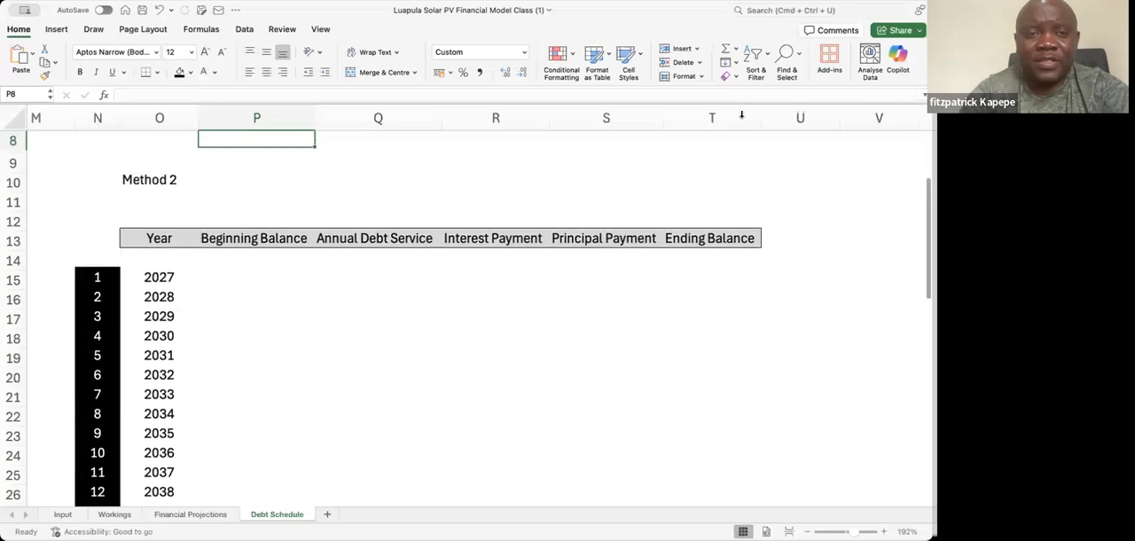
pyautogui.write('PMT')
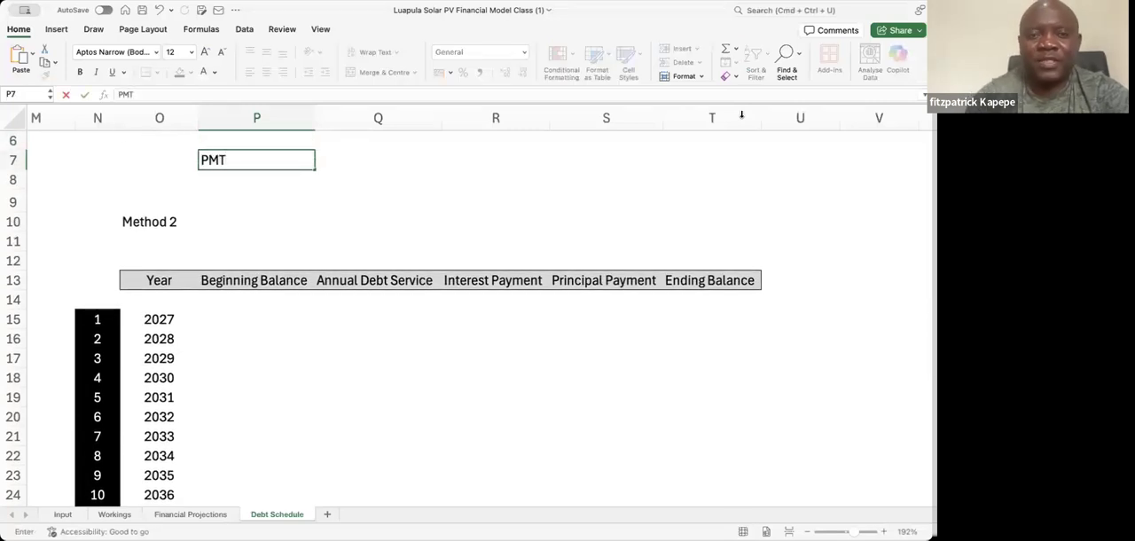
pyautogui.press('Tab')
pyautogui.write('D')
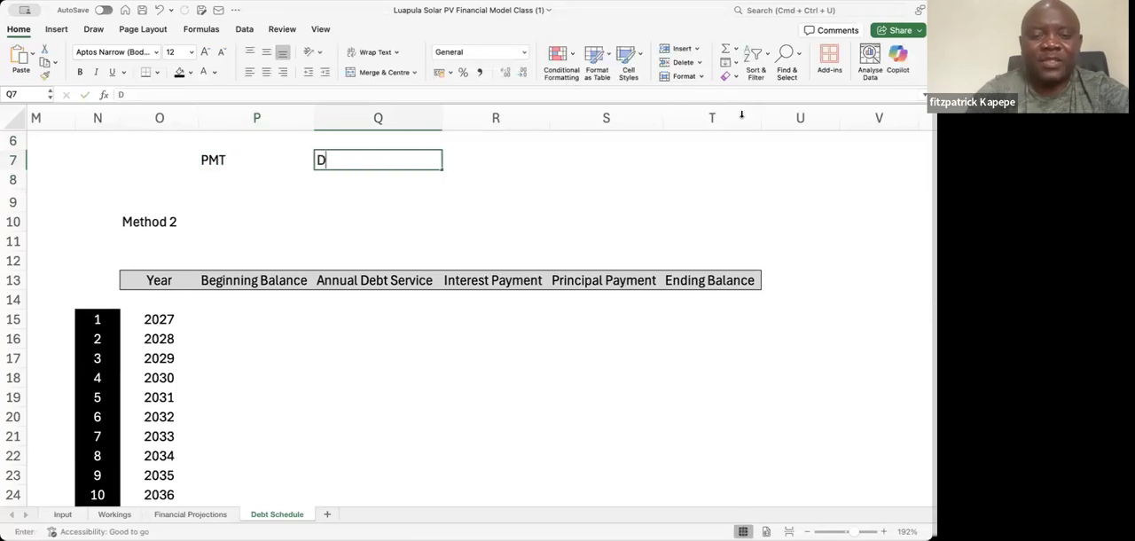
pyautogui.write('ebt')
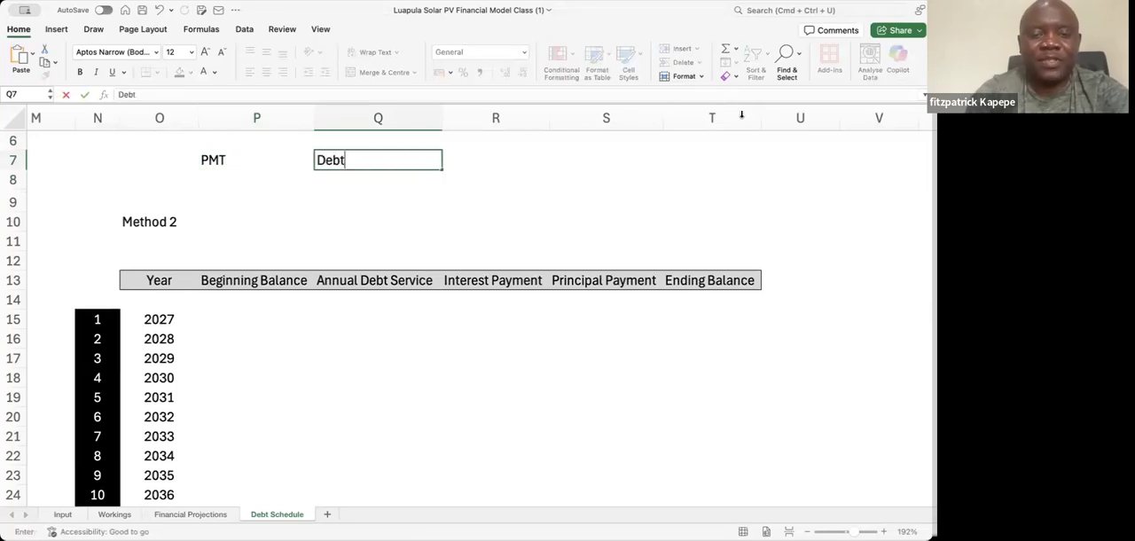
pyautogui.write(' Service')
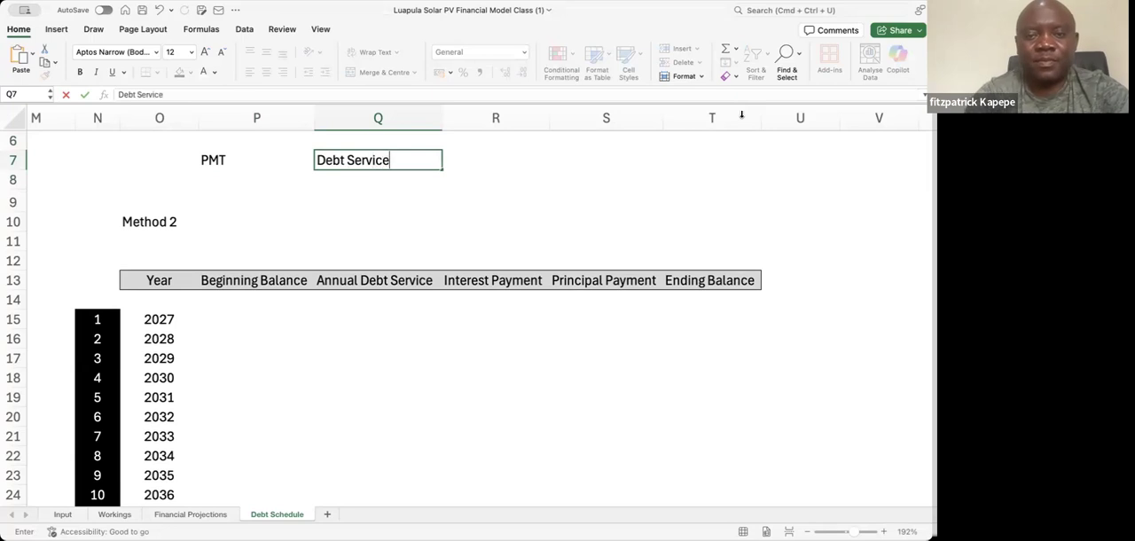
pyautogui.press('Return')
# Enter PPMT in P8 and its meaning, Principal, in Q8
pyautogui.press('Left')
pyautogui.write('PPM')
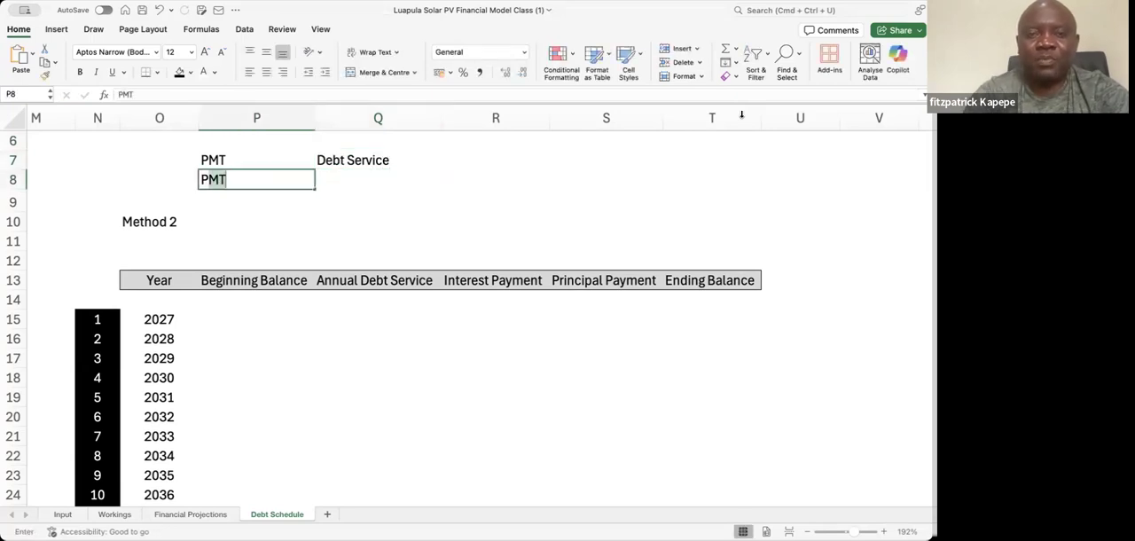
pyautogui.write('T')
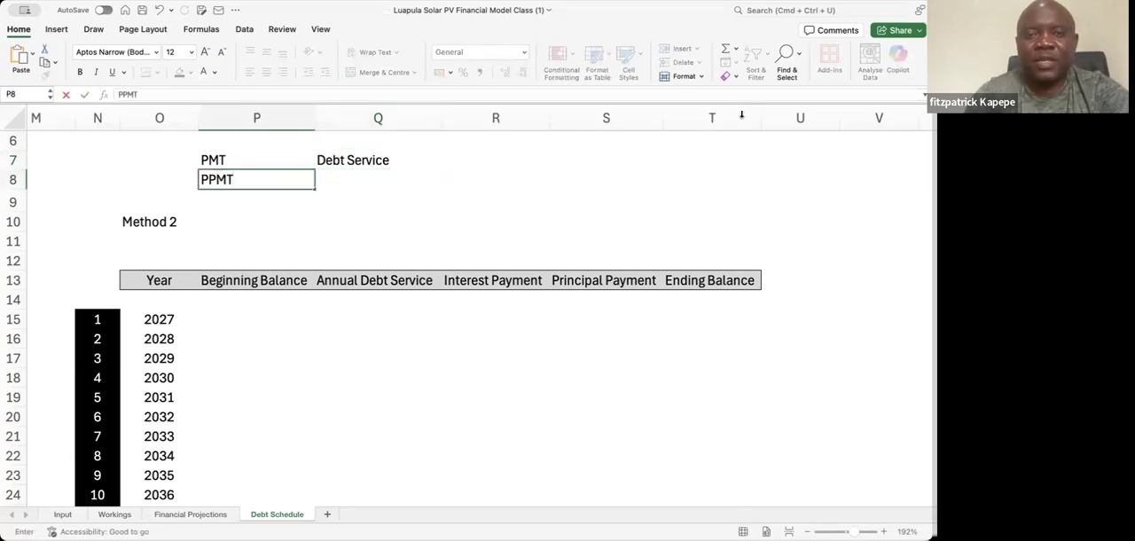
pyautogui.press('Tab')
pyautogui.write('Pri')
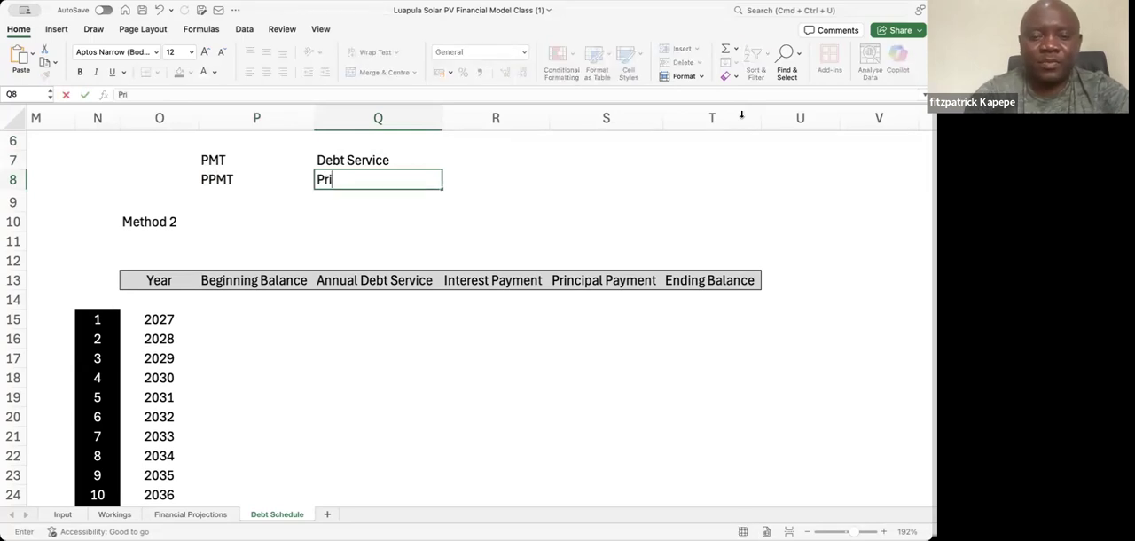
pyautogui.write('ncipal')
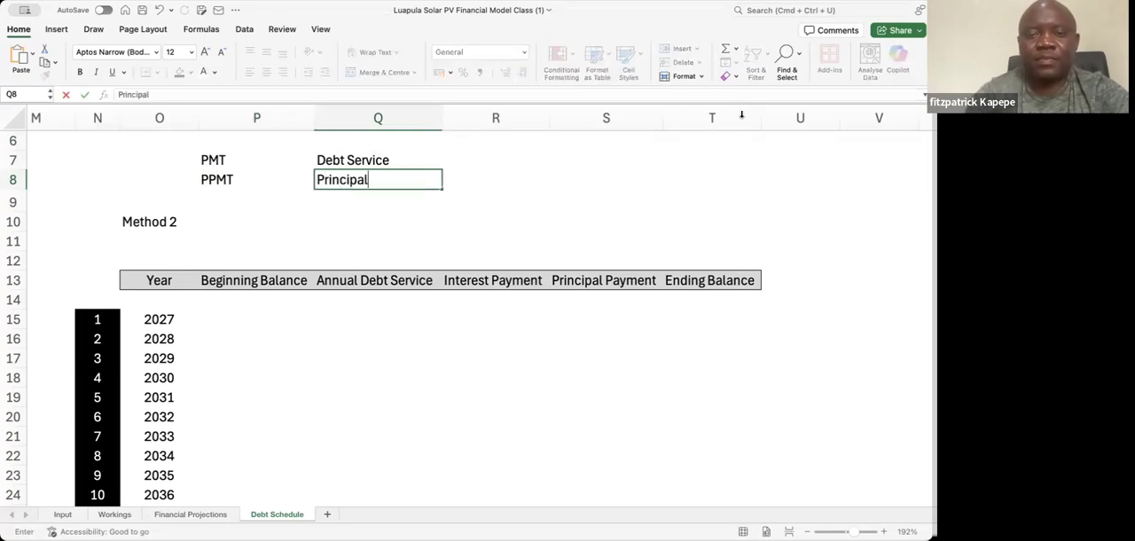
pyautogui.press('Return')
# Enter the label IPMT in P9 and its meaning, Interest, in Q9
pyautogui.press('Left')
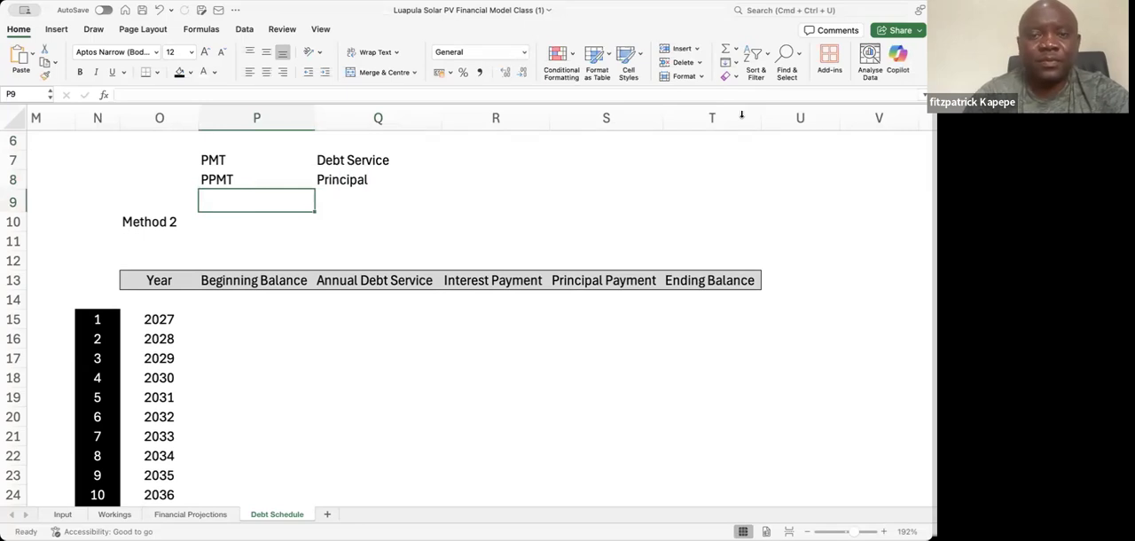
pyautogui.write('=')
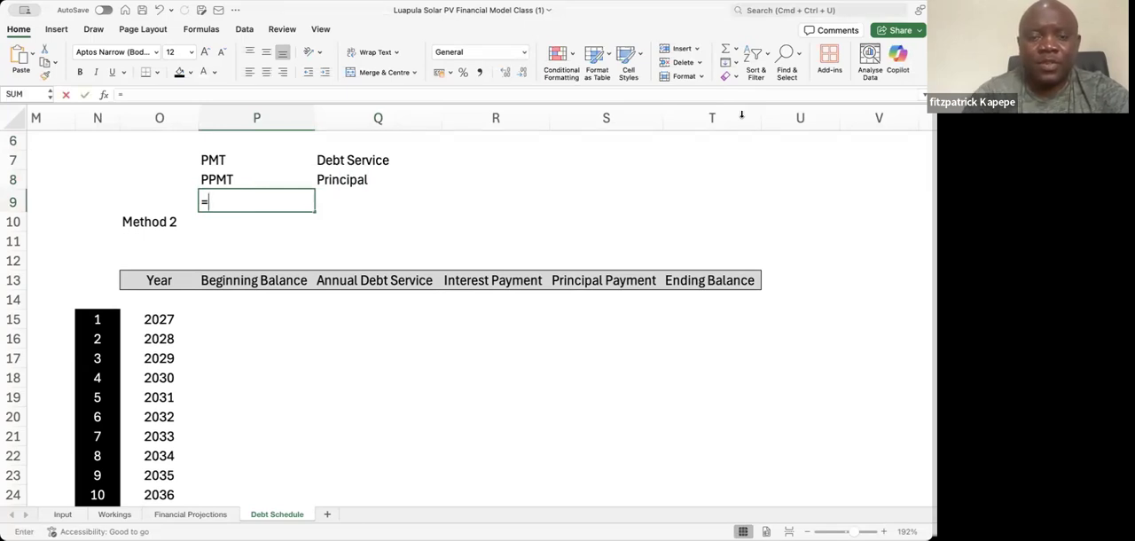
pyautogui.write('ip')
pyautogui.press('Escape')
pyautogui.press('Escape')
pyautogui.write('IPMT')
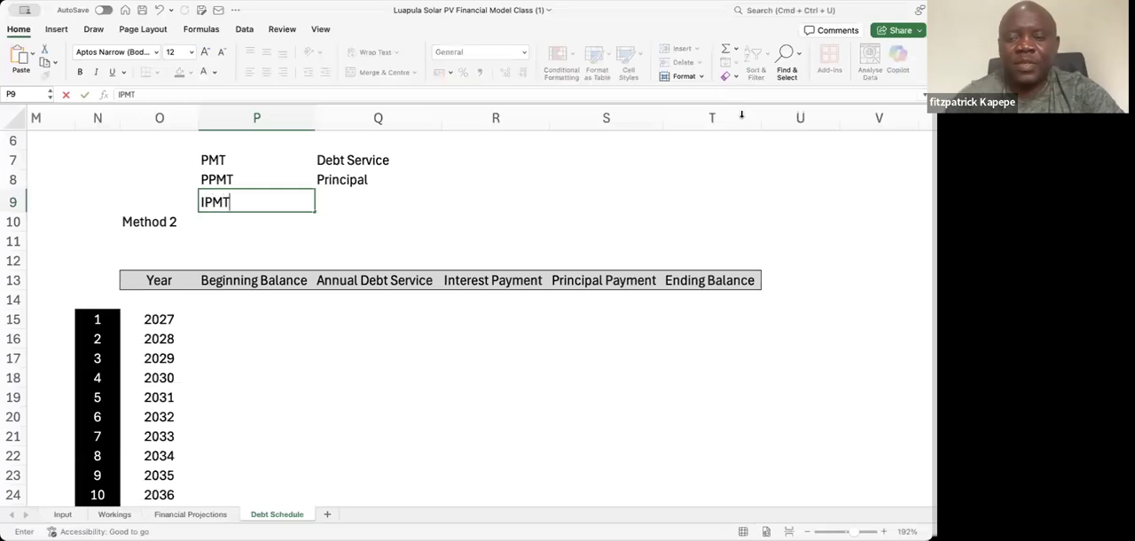
pyautogui.press('Tab')
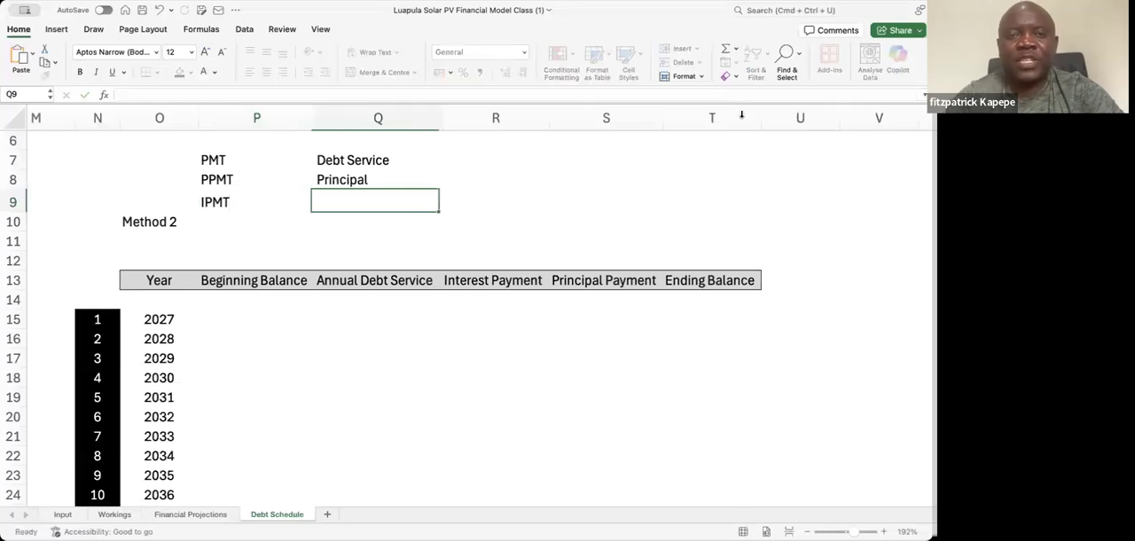
pyautogui.write('Interest')
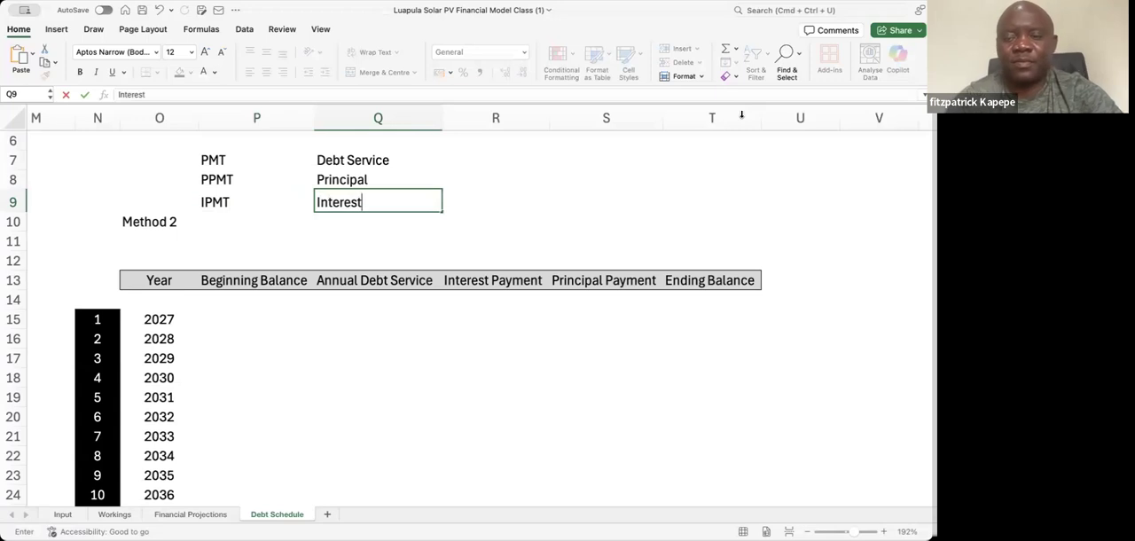
pyautogui.press('Return')
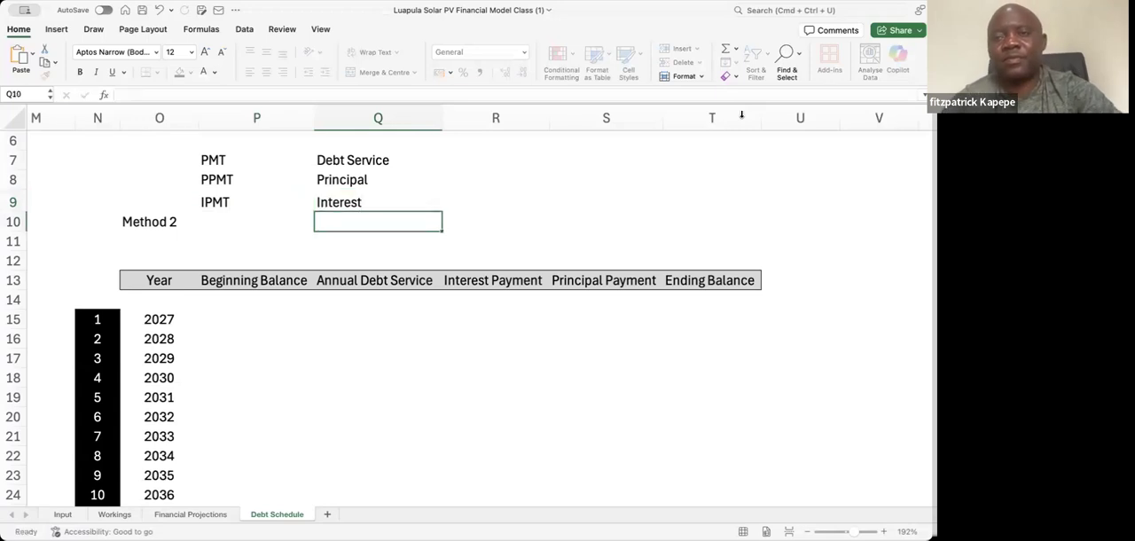
pyautogui.press('Down')
pyautogui.press('Down')
pyautogui.press('Down')
pyautogui.press('Down')
pyautogui.press('Down')
pyautogui.press('Down')
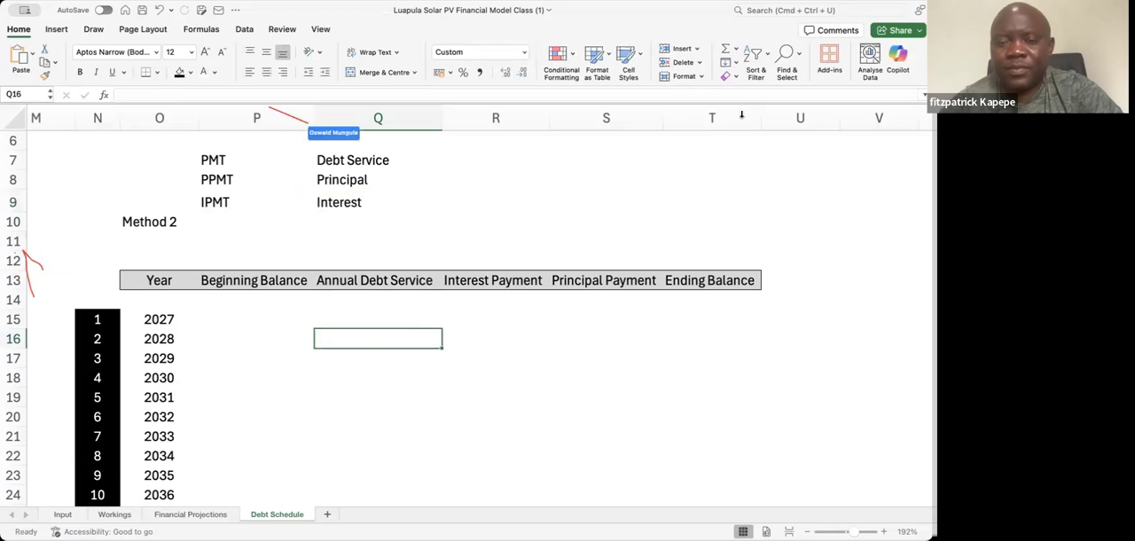
pyautogui.press('Left')
pyautogui.press('Left')
pyautogui.press('Right')
pyautogui.press('Up')
pyautogui.press('Up')
pyautogui.press('Down')
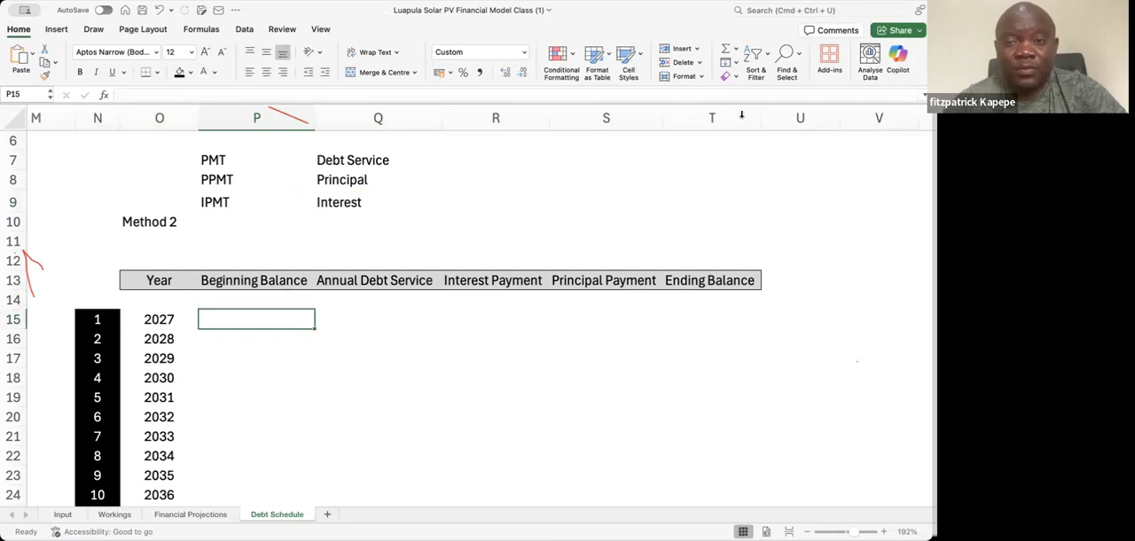
pyautogui.press('Right')
pyautogui.press('Right')
pyautogui.press('Right')
pyautogui.press('Right')
pyautogui.press('Left')
pyautogui.press('Left')
pyautogui.press('Left')
pyautogui.press('Left')
pyautogui.press('Left')
pyautogui.press('Right')
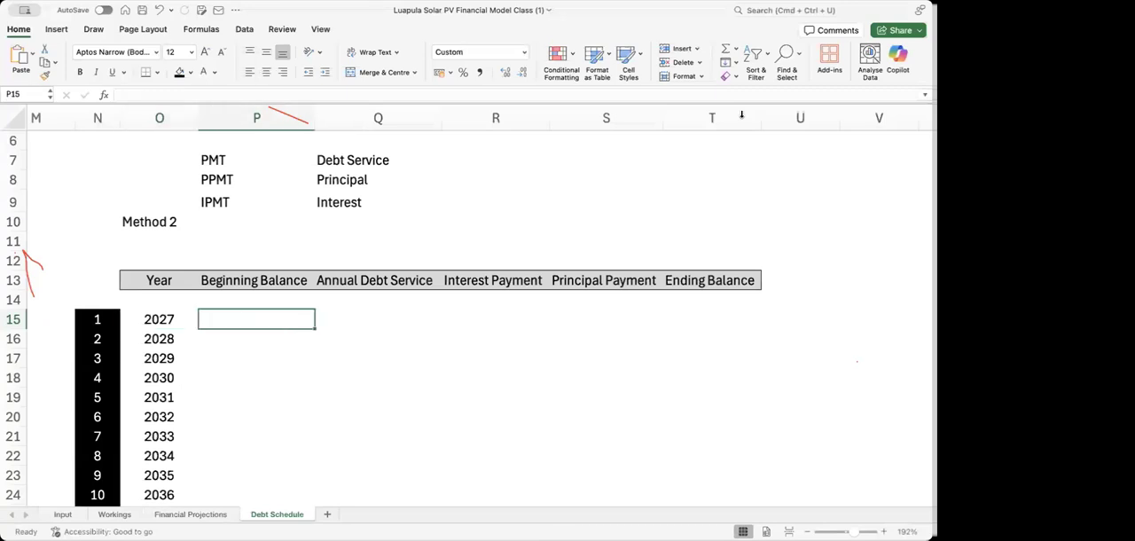
pyautogui.press('Right')
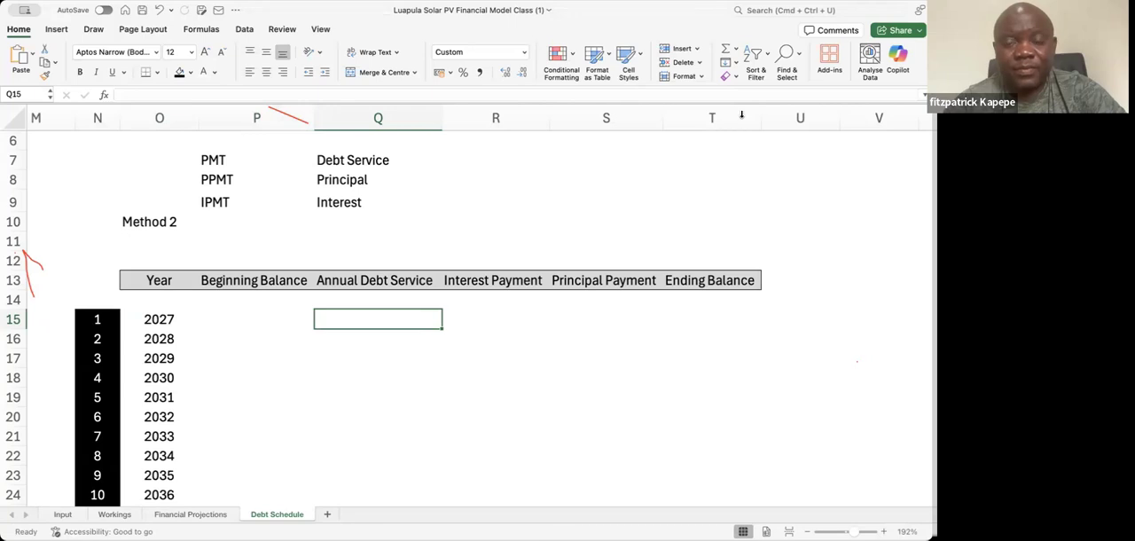
pyautogui.press('Left')
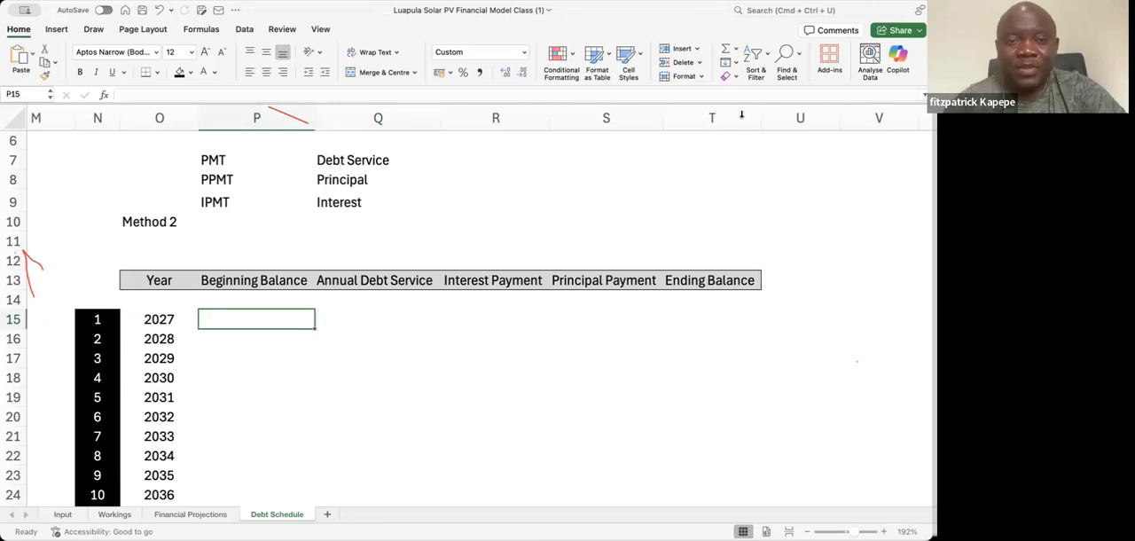
# Link the 2027 Beginning Balance of the Method 2 table in P15 to the Loan Amount with =E4
pyautogui.write('=')
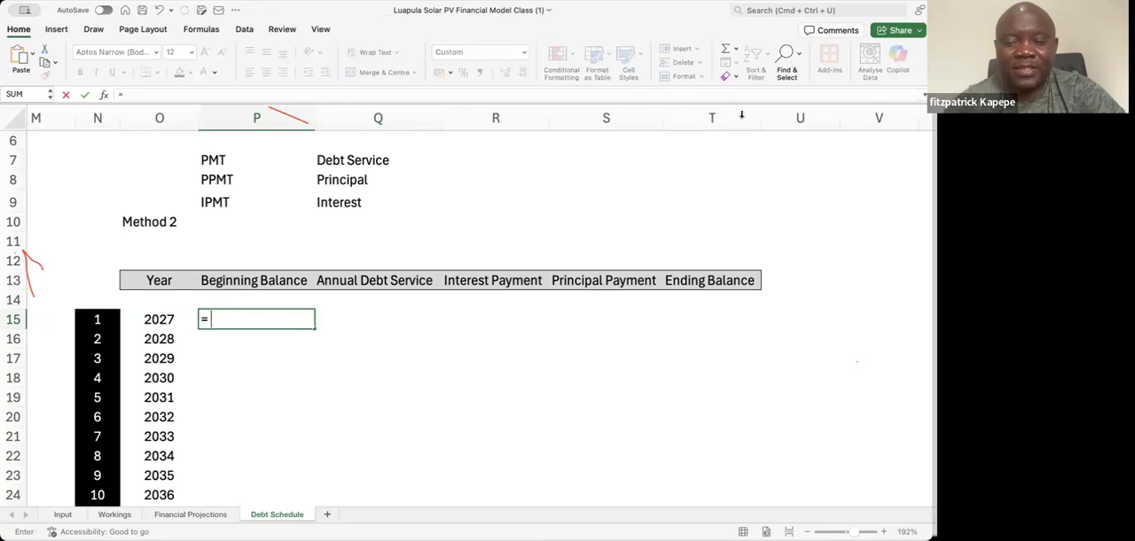
pyautogui.press('Up')
pyautogui.press('Up')
pyautogui.press('Left')
pyautogui.press('Left')
pyautogui.press('Left')
pyautogui.press('Left')
pyautogui.press('Left')
pyautogui.press('Left')
pyautogui.press('Left')
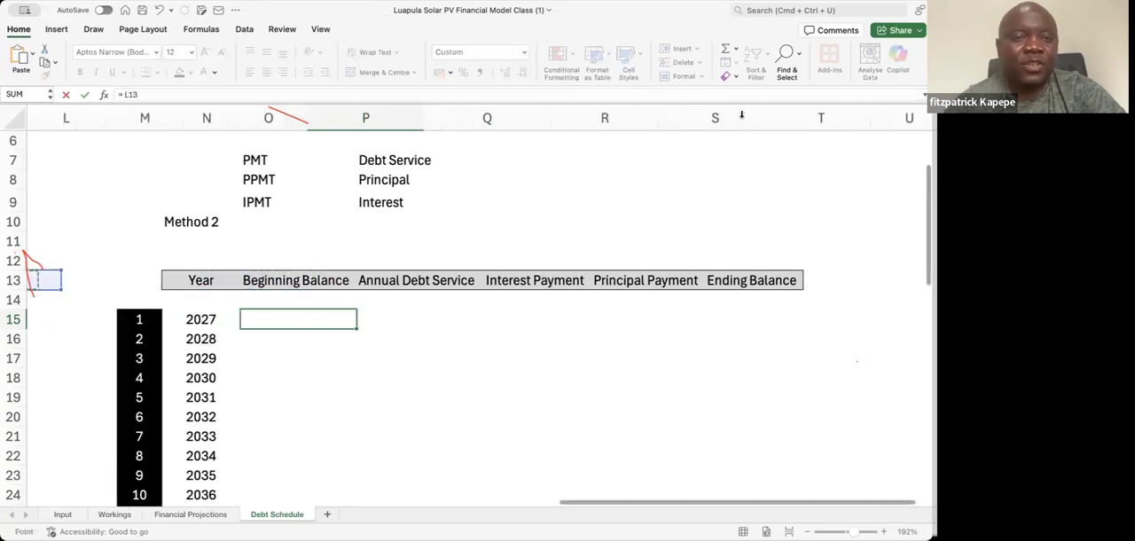
pyautogui.press('Left')
pyautogui.press('Left')
pyautogui.press('Left')
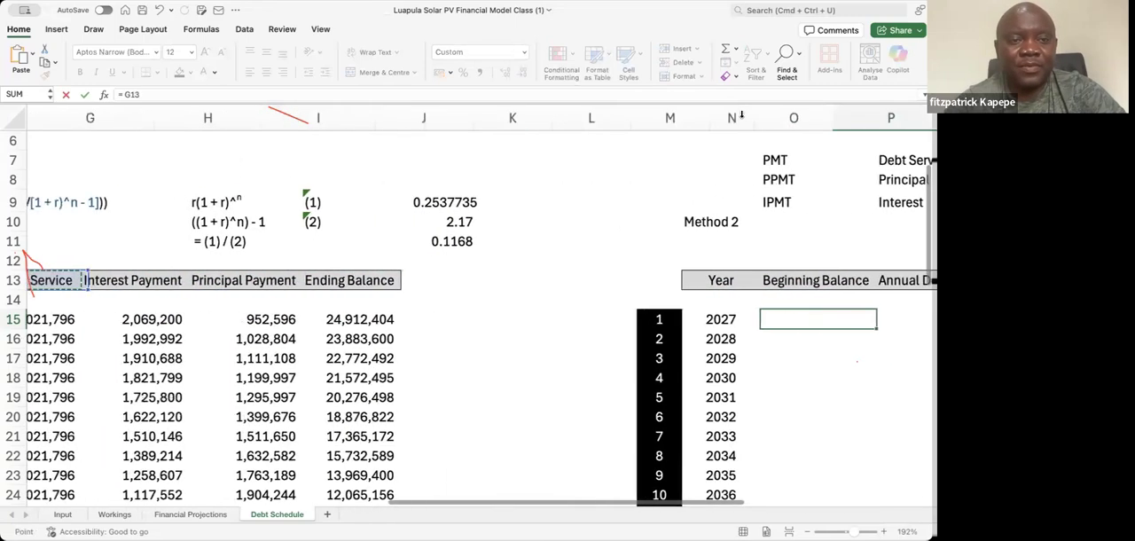
pyautogui.hscroll(-5, 741, 115)
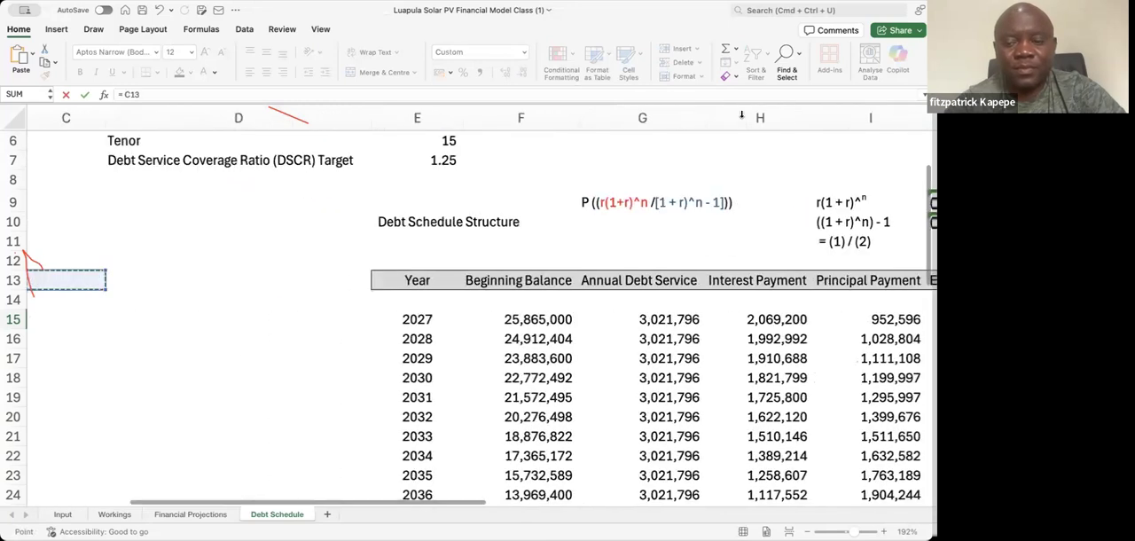
pyautogui.press('Left')
pyautogui.press('Up')
pyautogui.press('Up')
pyautogui.press('Up')
pyautogui.press('Up')
pyautogui.press('Up')
pyautogui.press('Up')
pyautogui.press('Up')
pyautogui.press('Up')
pyautogui.press('Up')
pyautogui.press('Up')
pyautogui.press('Up')
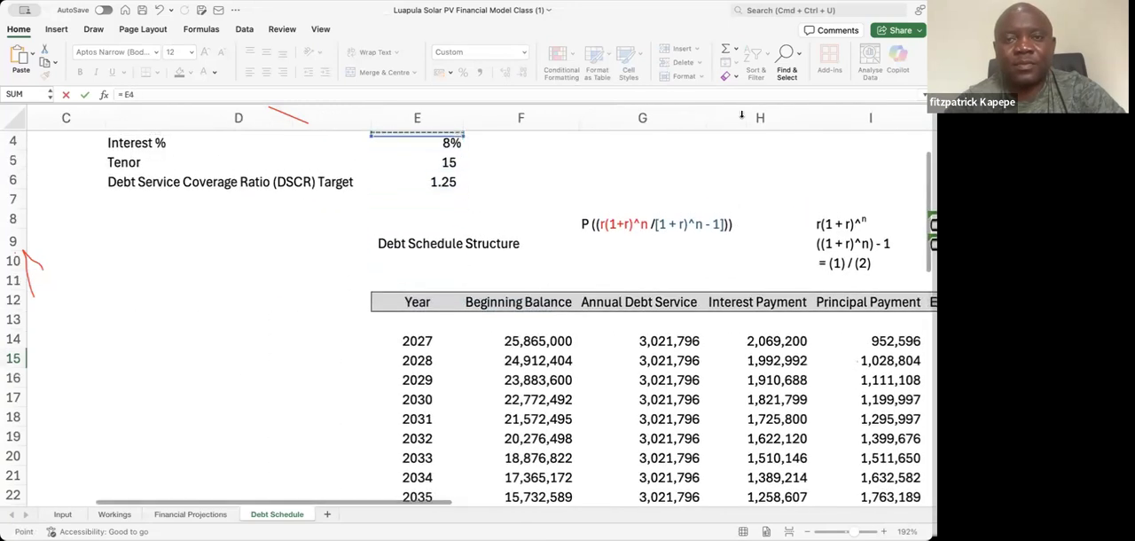
pyautogui.press('Up')
pyautogui.press('Down')
pyautogui.press('Down')
pyautogui.press('Down')
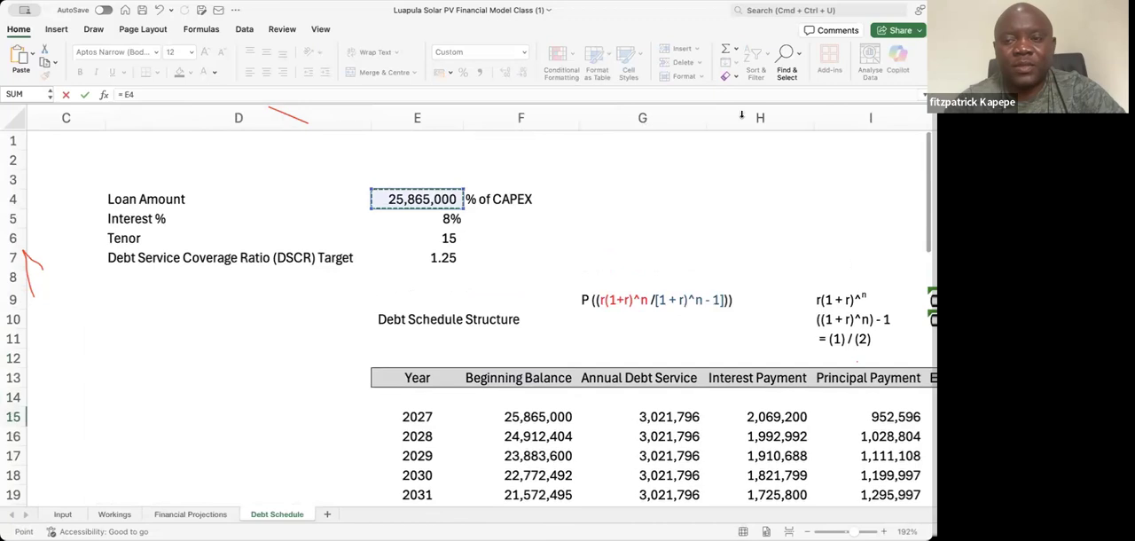
pyautogui.press('Return')
pyautogui.press('Right')
pyautogui.press('Right')
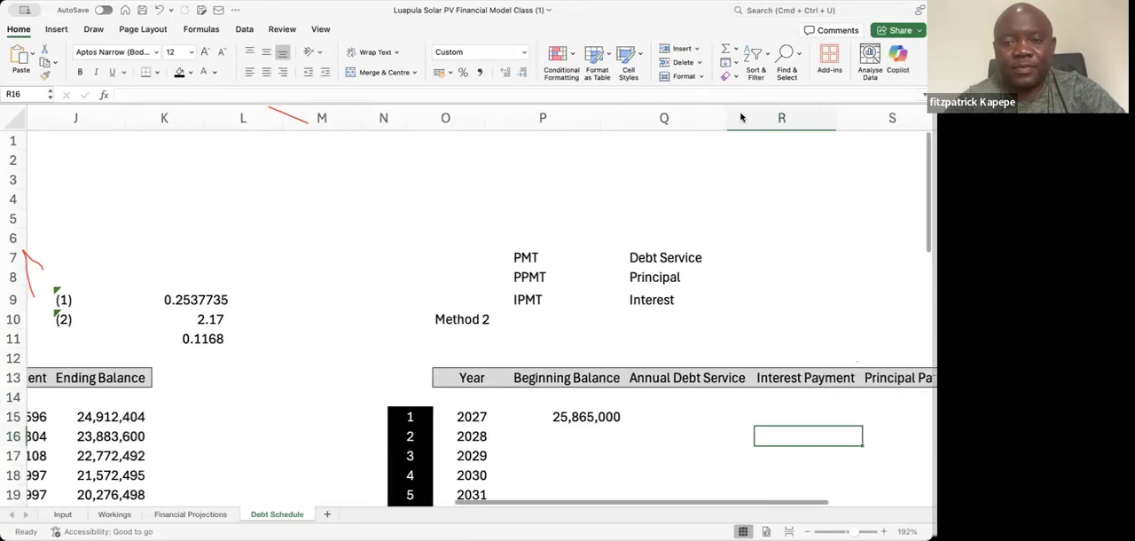
pyautogui.press('Down')
pyautogui.press('Down')
pyautogui.press('Down')
pyautogui.press('Down')
pyautogui.press('Down')
pyautogui.press('Left')
pyautogui.press('Left')
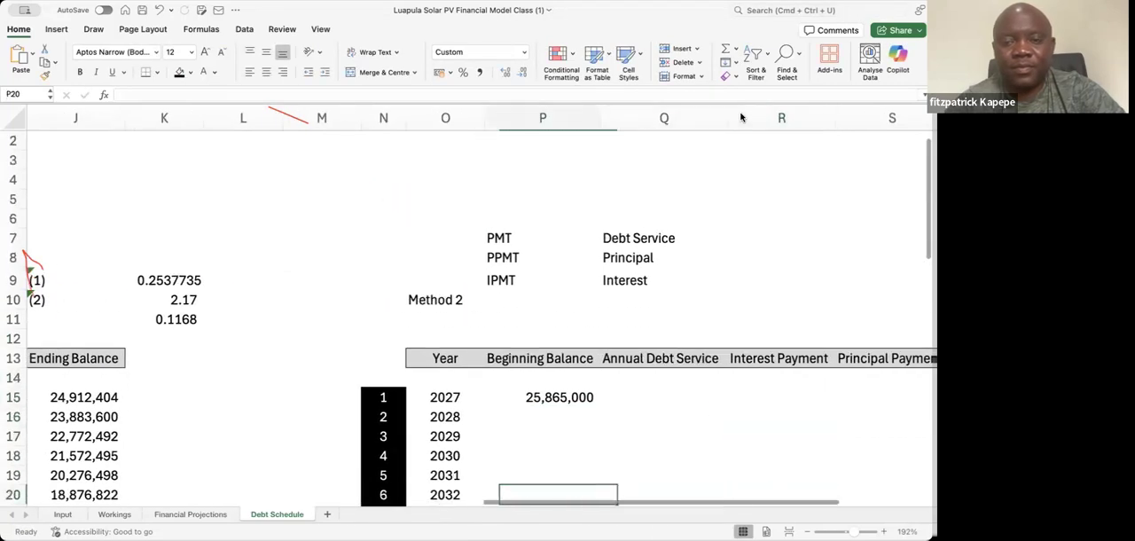
pyautogui.press('Down')
pyautogui.press('Down')
pyautogui.press('Down')
pyautogui.press('Right')
pyautogui.press('Right')
pyautogui.press('Right')
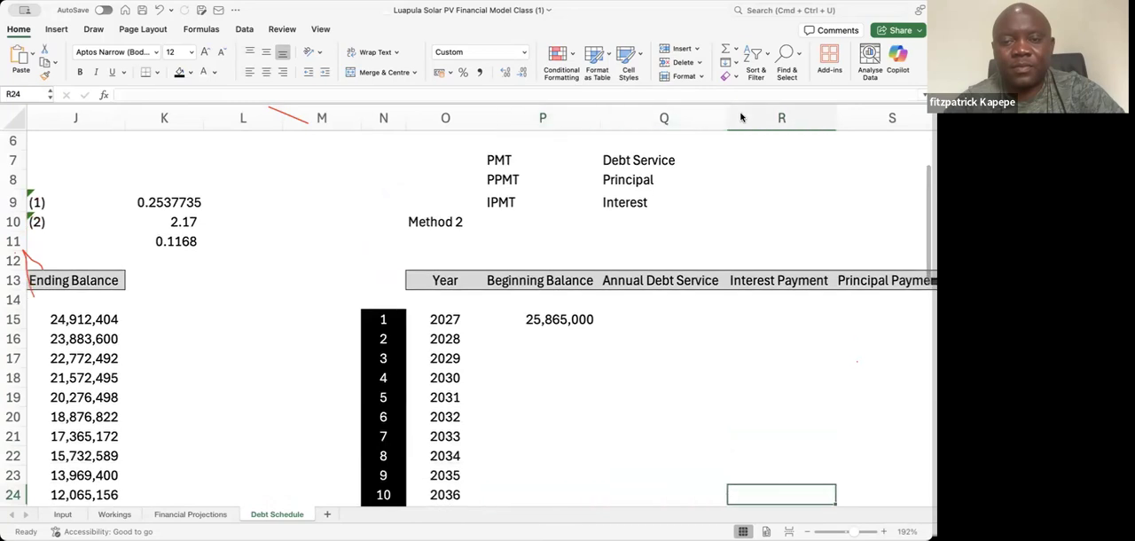
pyautogui.press('Left')
pyautogui.press('Left')
pyautogui.press('Up')
pyautogui.press('Up')
pyautogui.press('Up')
pyautogui.press('Up')
pyautogui.press('Up')
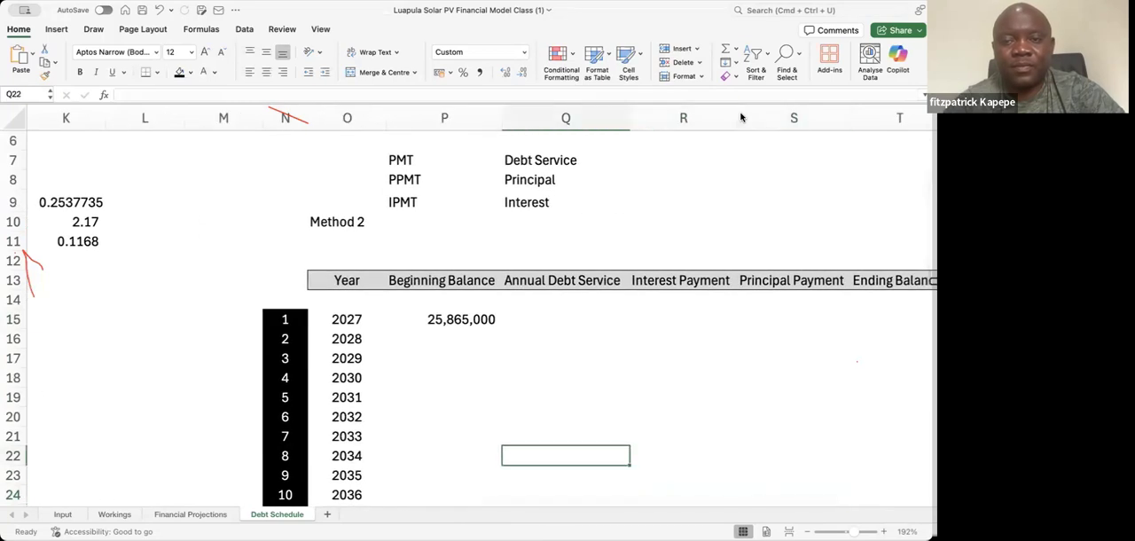
# Calculate the 2027 Ending Balance of the Method 2 table in T15 as Beginning Balance minus Principal Payment with =P15-S15
pyautogui.press('Up')
pyautogui.press('Up')
pyautogui.press('Up')
pyautogui.press('Up')
pyautogui.press('Right')
pyautogui.press('Right')
pyautogui.press('Right')
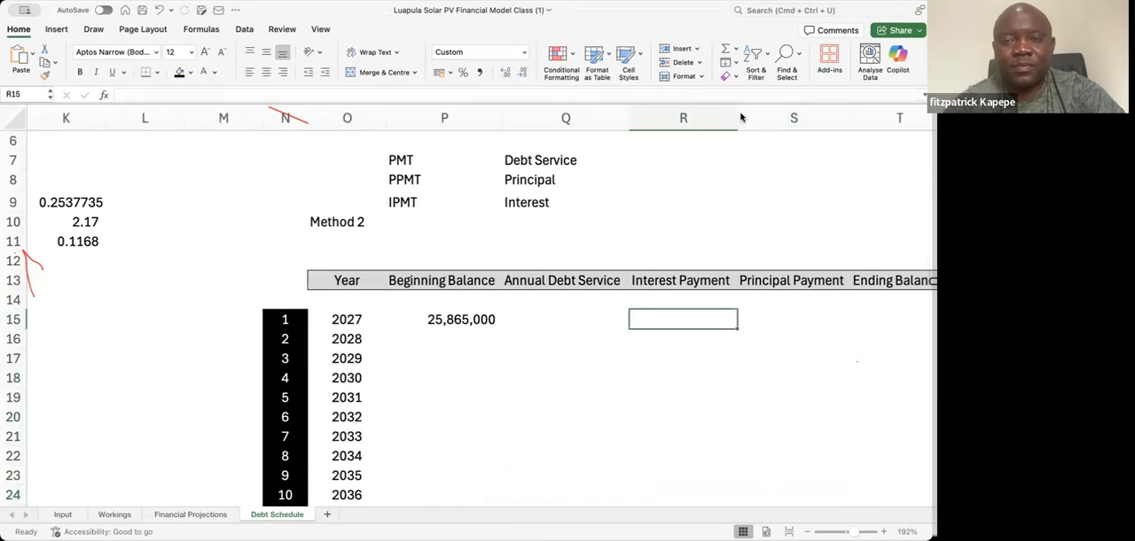
pyautogui.press('Right')
pyautogui.press('Left')
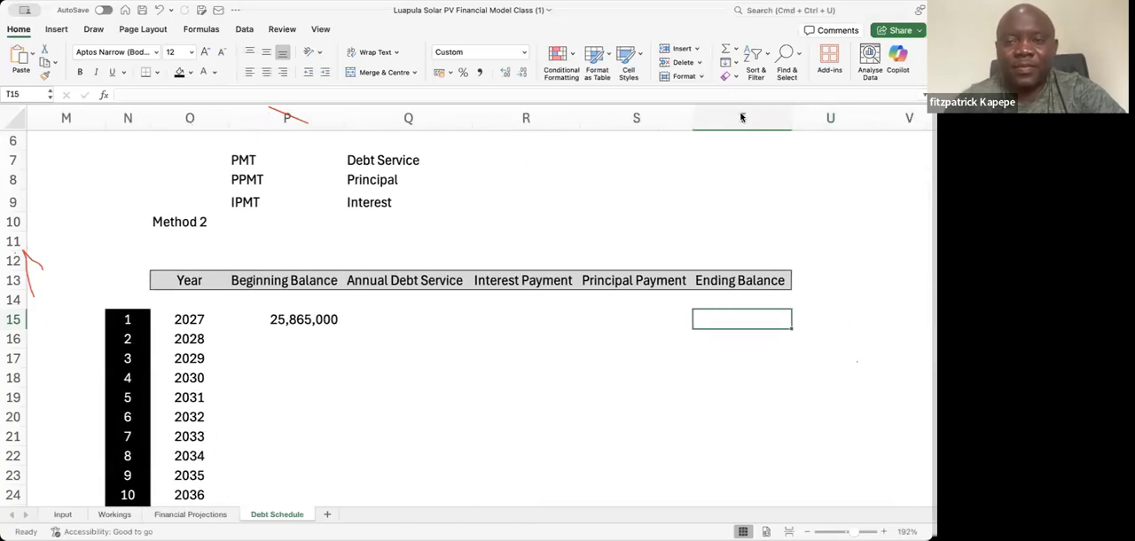
pyautogui.write('=')
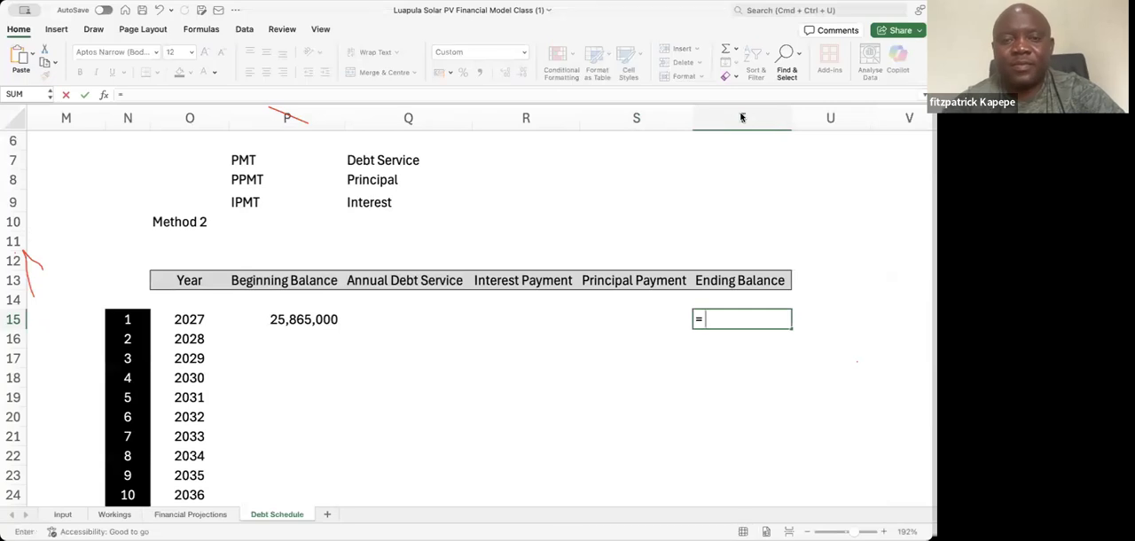
pyautogui.click(318, 316)
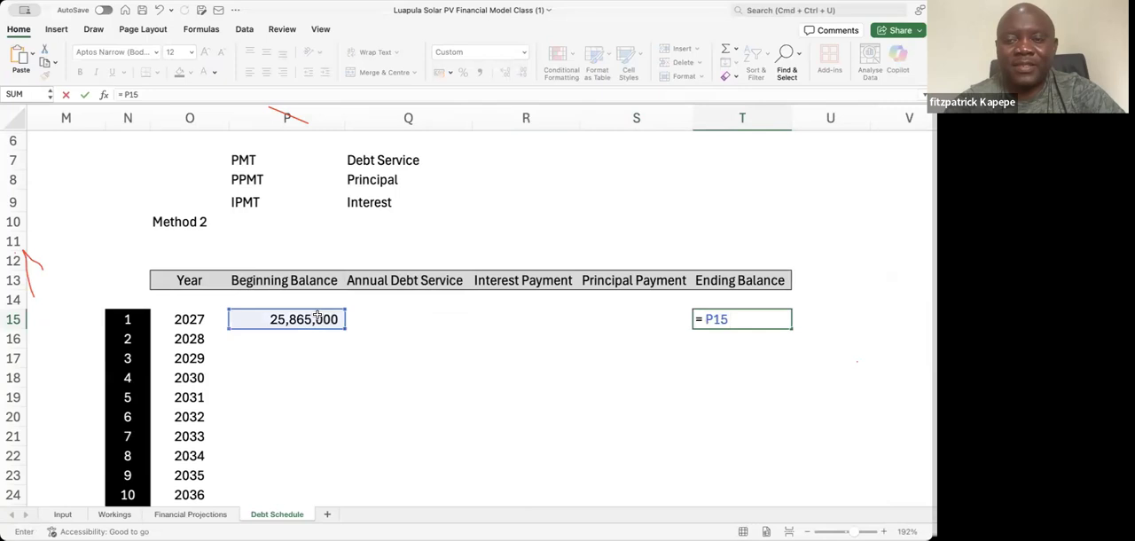
pyautogui.click(609, 312)
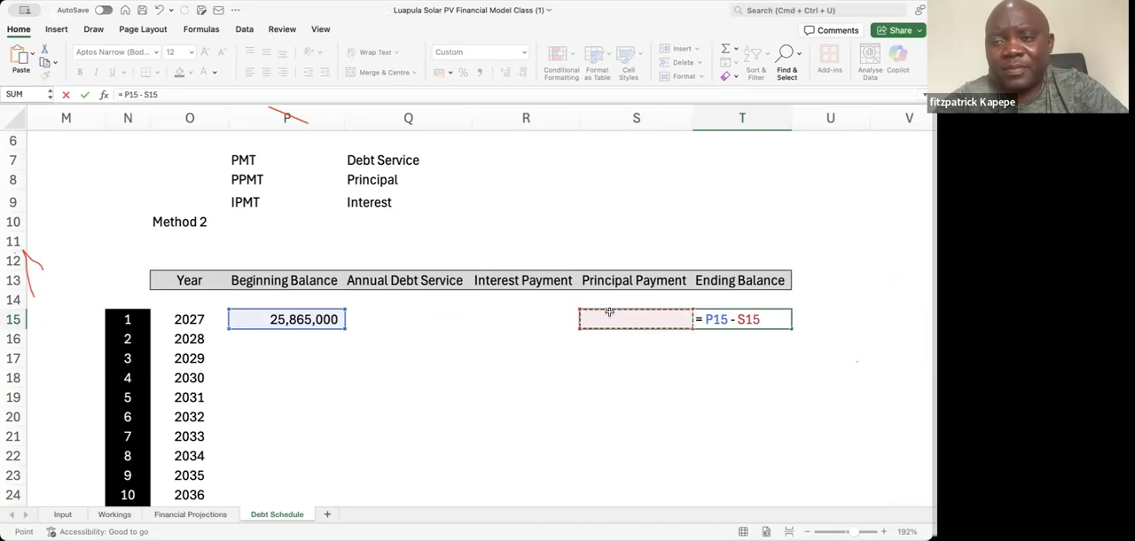
pyautogui.press('Return')
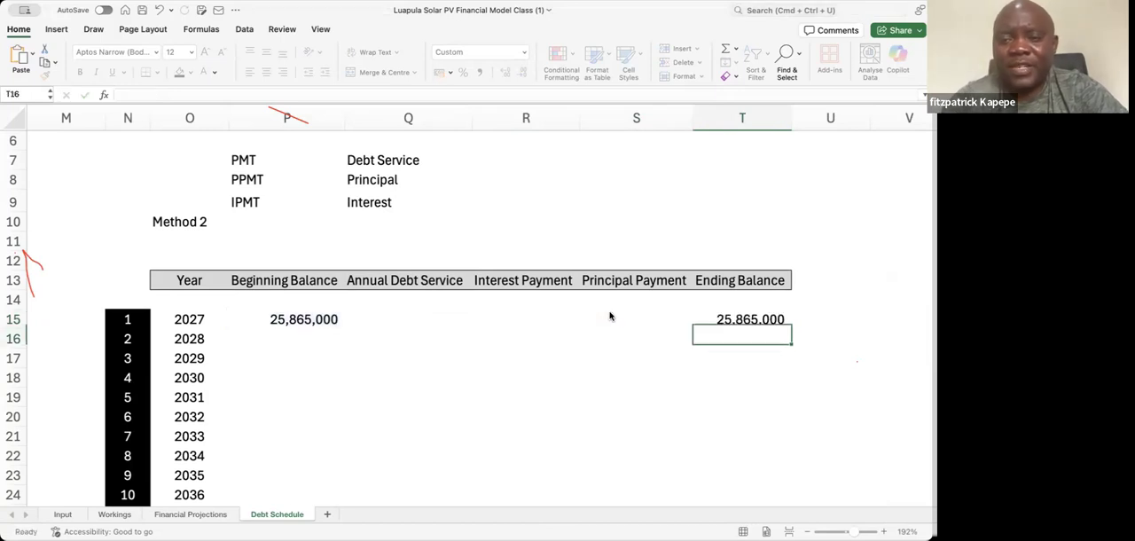
# Fill the Ending Balance formula from T15 down to T29, covering every year through 2041
pyautogui.press('Up')
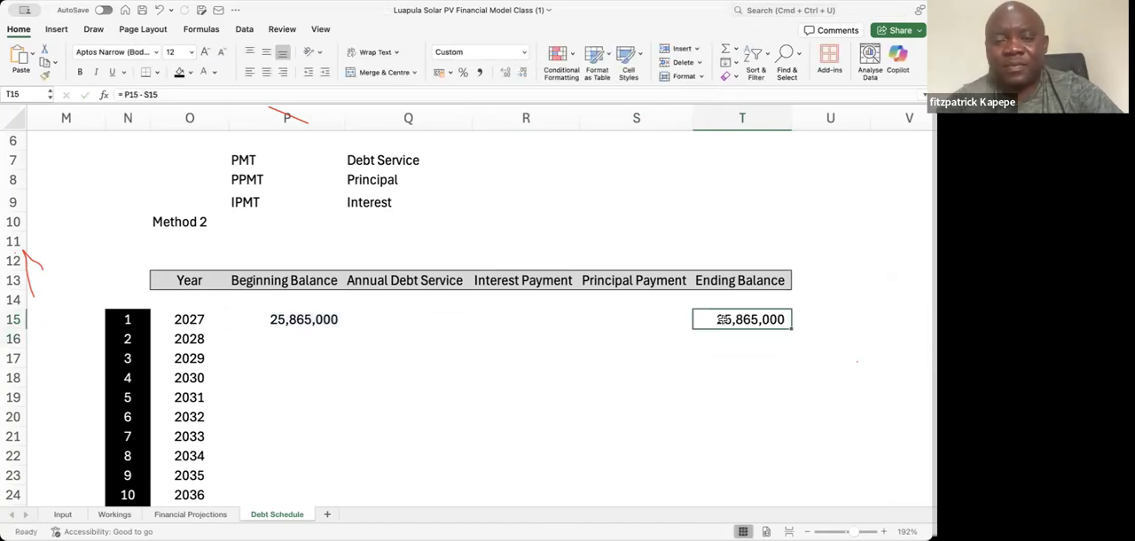
pyautogui.hotkey('shift', 'Down')
pyautogui.hotkey('shift', 'Down')
pyautogui.hotkey('shift', 'Down')
pyautogui.hotkey('shift', 'Down')
pyautogui.hotkey('shift', 'Down')
pyautogui.hotkey('shift', 'Down')
pyautogui.hotkey('shift', 'Down')
pyautogui.hotkey('shift', 'Down')
pyautogui.hotkey('shift', 'Down')
pyautogui.hotkey('shift', 'Down')
pyautogui.hotkey('shift', 'Down')
pyautogui.hotkey('shift', 'Down')
pyautogui.hotkey('shift', 'Down')
pyautogui.hotkey('shift', 'Down')
pyautogui.hotkey('shift', 'Down')
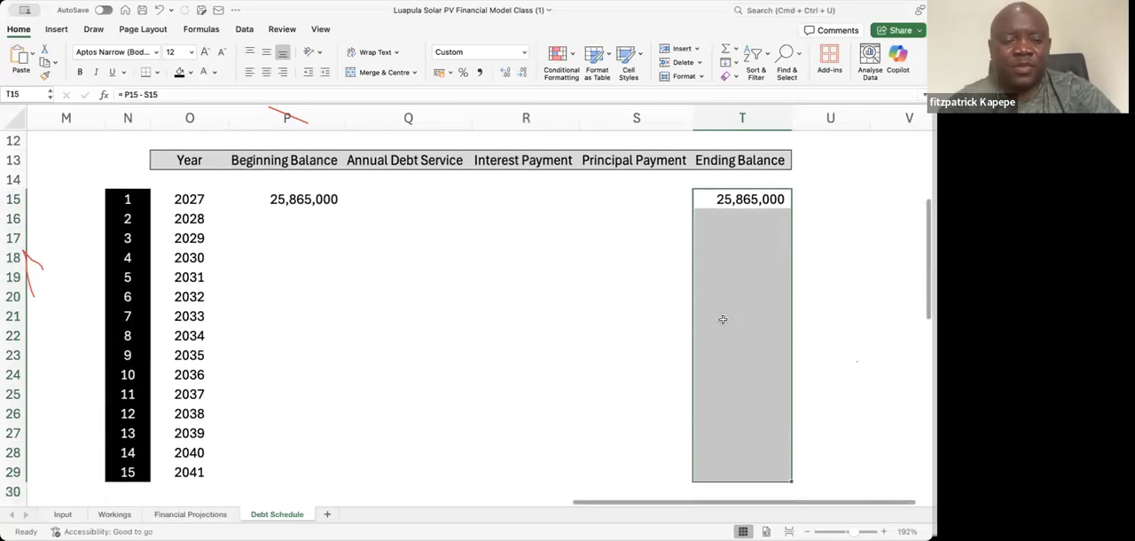
pyautogui.hotkey('ctrl', 'd')
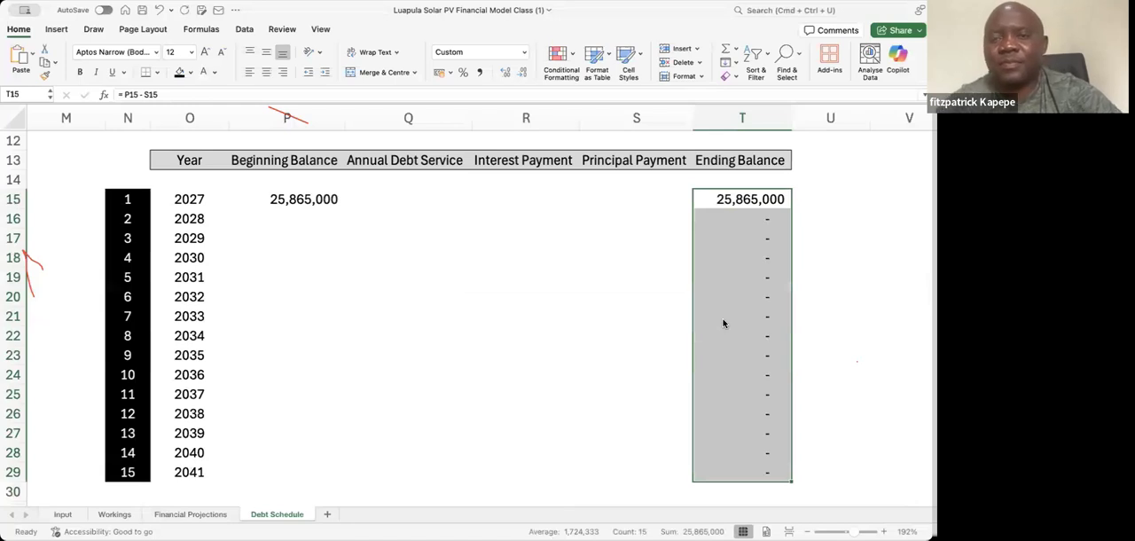
pyautogui.press('Left')
pyautogui.press('Left')
pyautogui.press('Left')
pyautogui.press('Left')
pyautogui.press('Right')
pyautogui.press('Right')
pyautogui.press('Right')
pyautogui.press('Right')
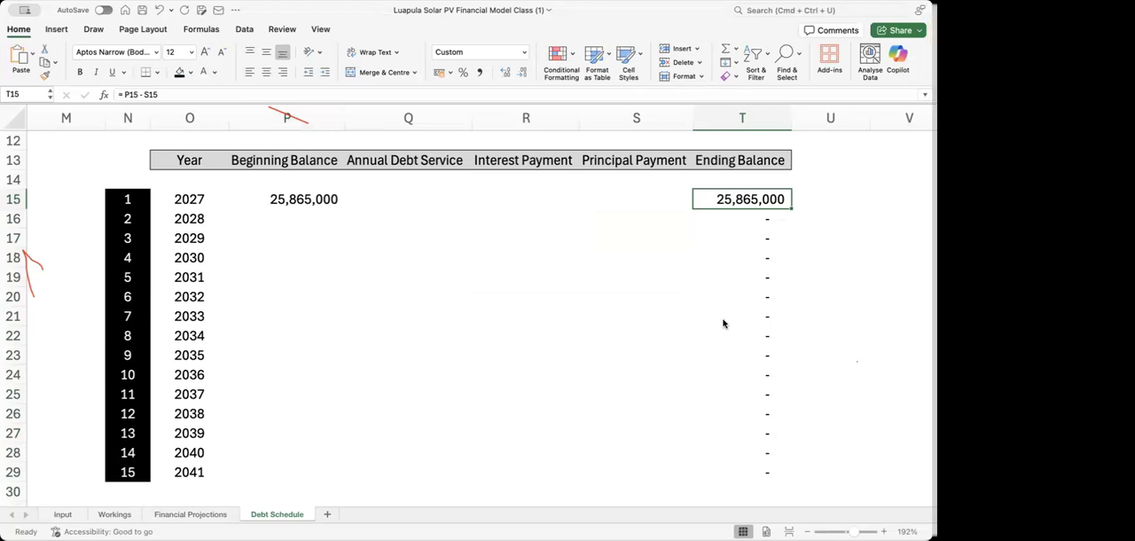
# Link the 2028 Beginning Balance in P16 to the previous Ending Balance with =T15 and fill it down to P29
pyautogui.press('Left')
pyautogui.press('Left')
pyautogui.press('Left')
pyautogui.press('Left')
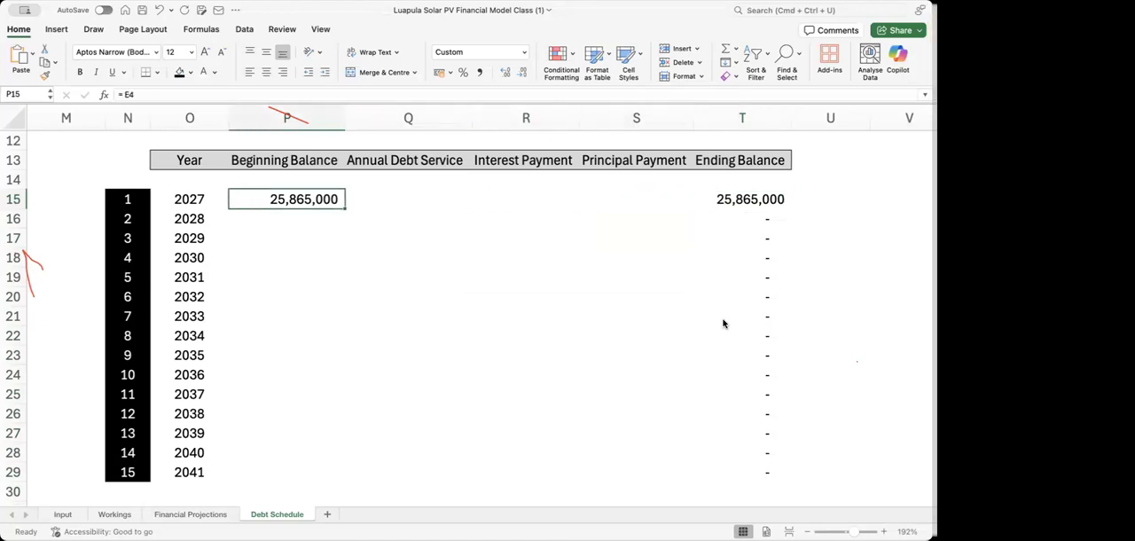
pyautogui.press('Down')
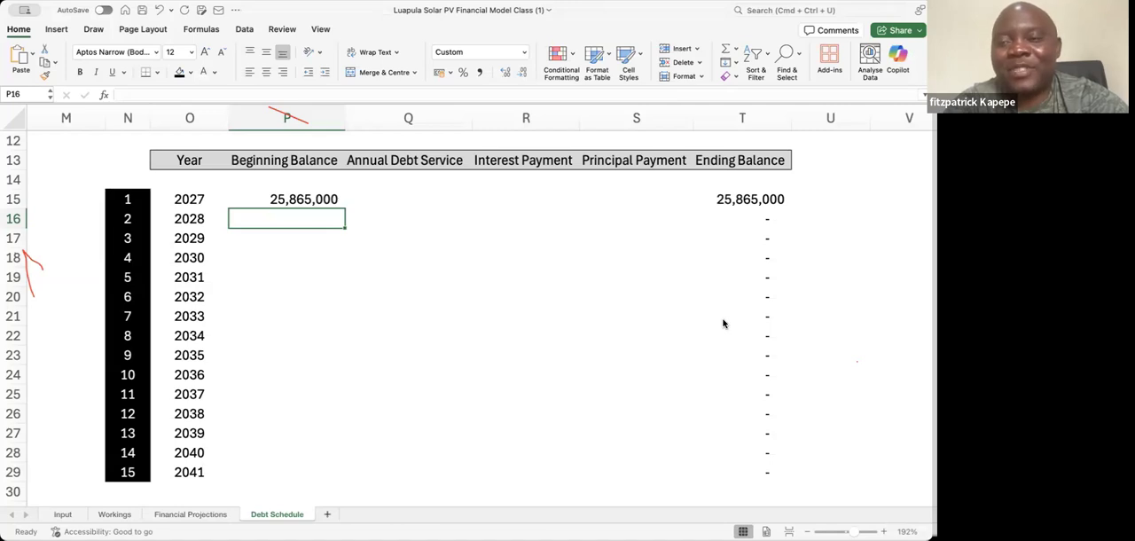
pyautogui.write('=')
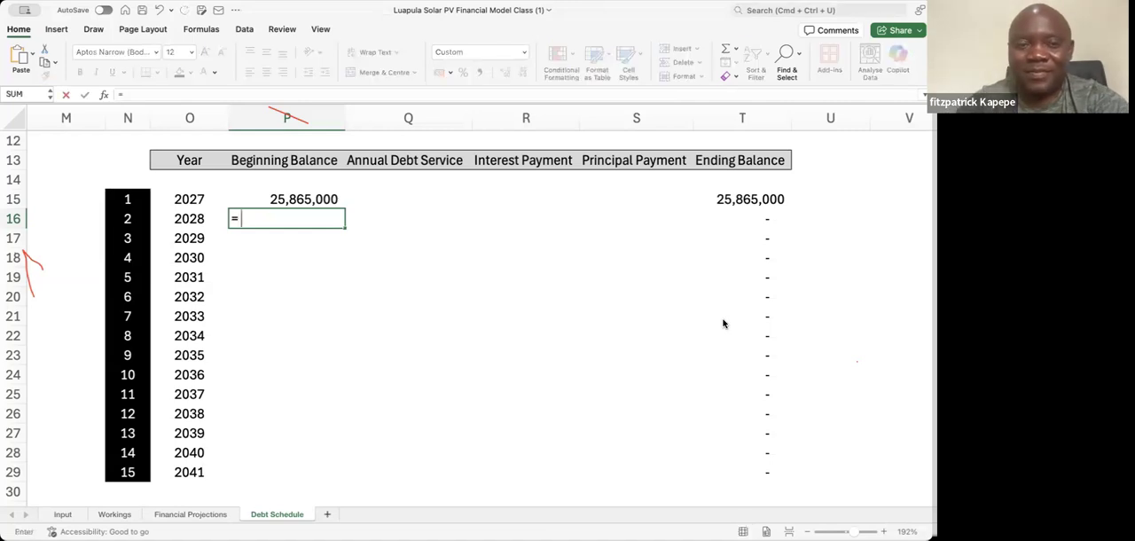
pyautogui.click(750, 198)
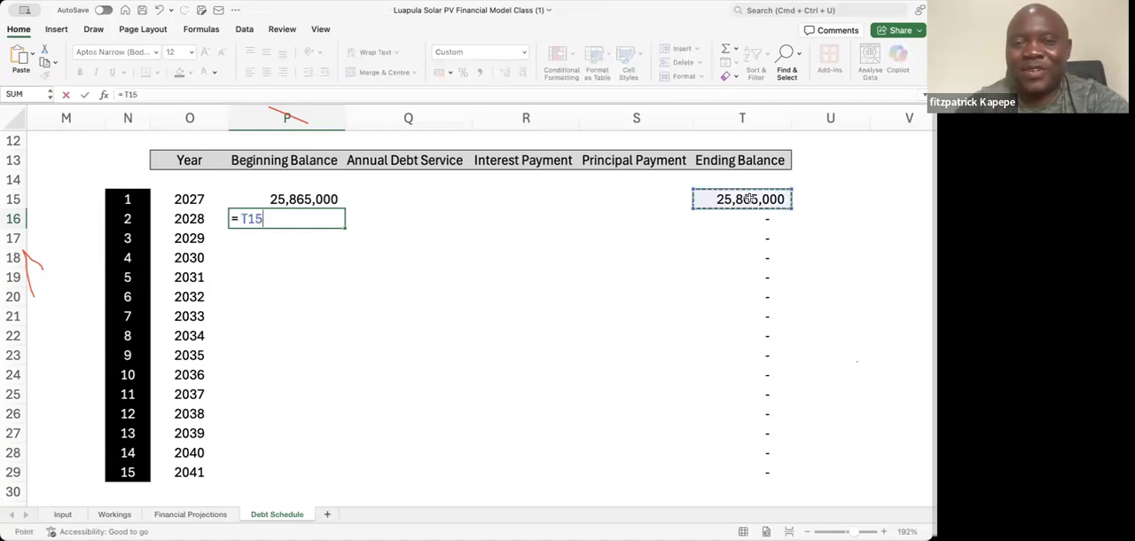
pyautogui.press('Return')
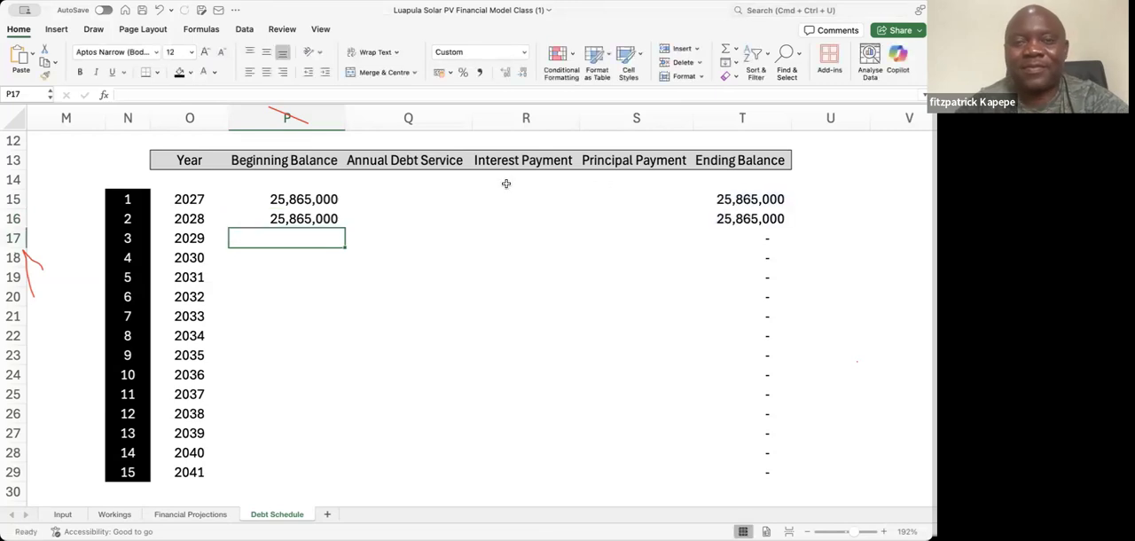
pyautogui.click(329, 222)
pyautogui.moveTo(343, 228); pyautogui.dragTo(335, 472)
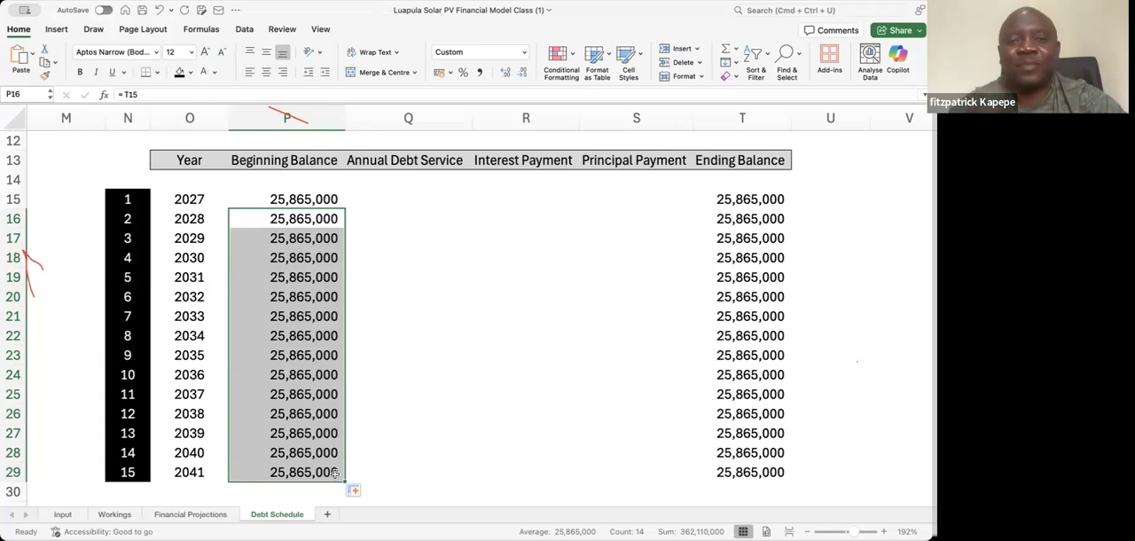
# Check the PMT, PPMT and IPMT notes above the Method 2 table for the function that gives debt service
pyautogui.click(381, 195)
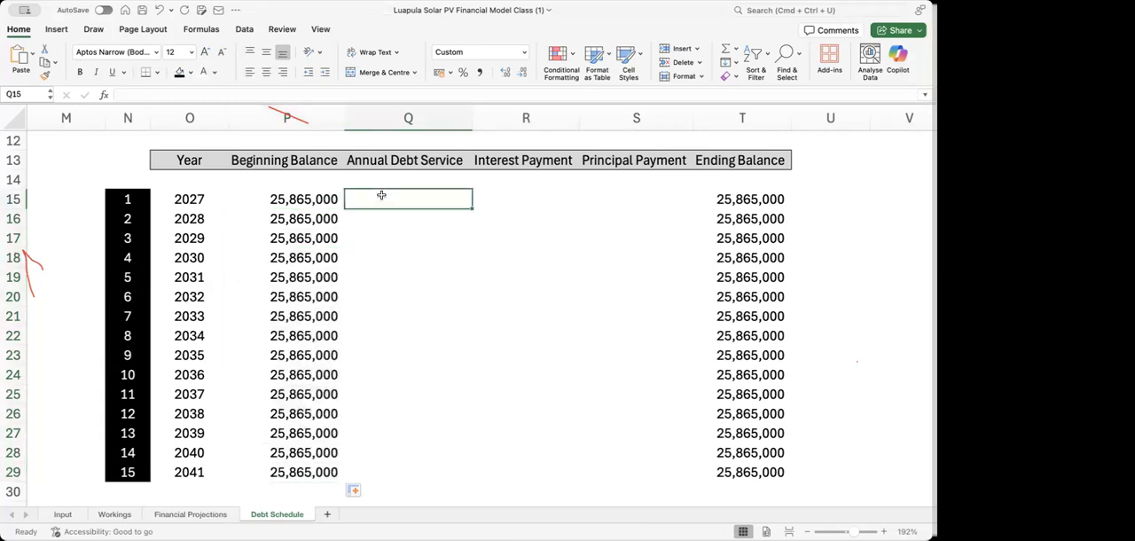
pyautogui.press('Up')
pyautogui.press('Up')
pyautogui.press('Up')
pyautogui.press('Up')
pyautogui.press('Up')
pyautogui.press('Up')
pyautogui.press('Up')
pyautogui.press('Up')
pyautogui.press('Up')
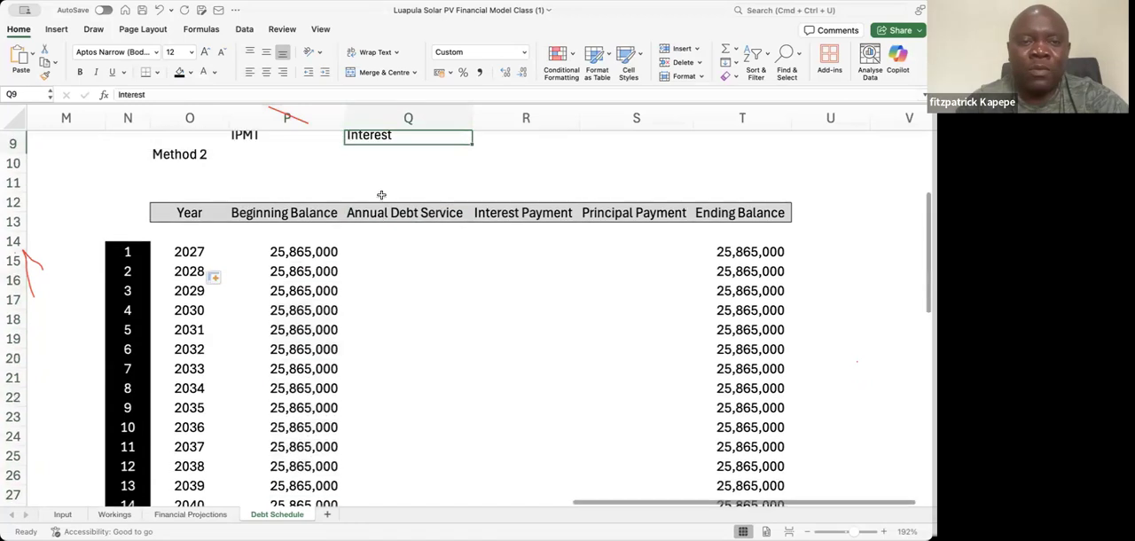
pyautogui.press('Down')
pyautogui.press('Left')
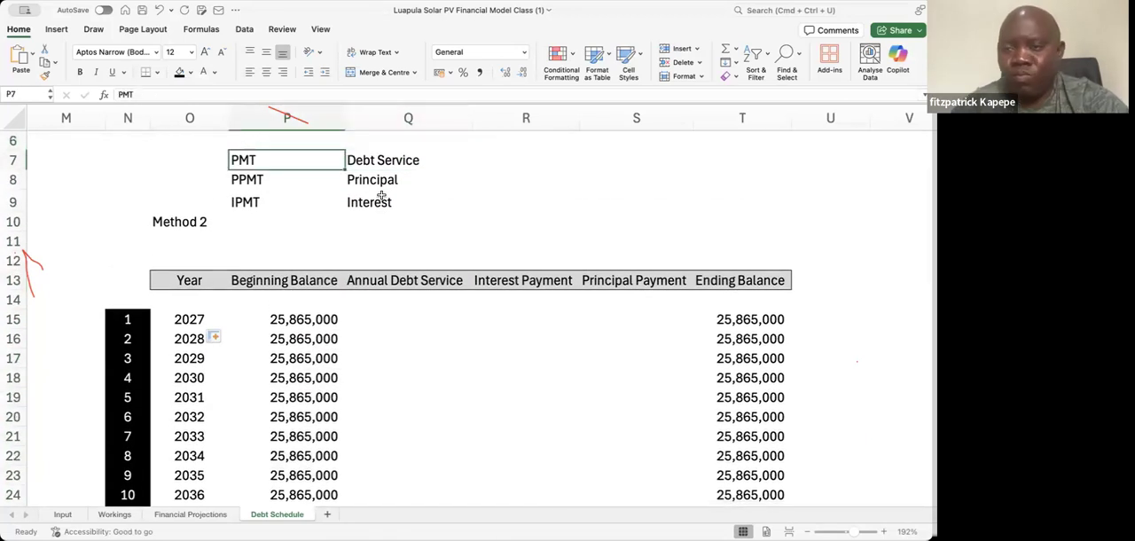
pyautogui.press('Right')
pyautogui.press('Down')
pyautogui.press('Down')
pyautogui.press('Down')
pyautogui.press('Down')
pyautogui.press('Down')
pyautogui.press('Down')
pyautogui.press('Down')
pyautogui.press('Down')
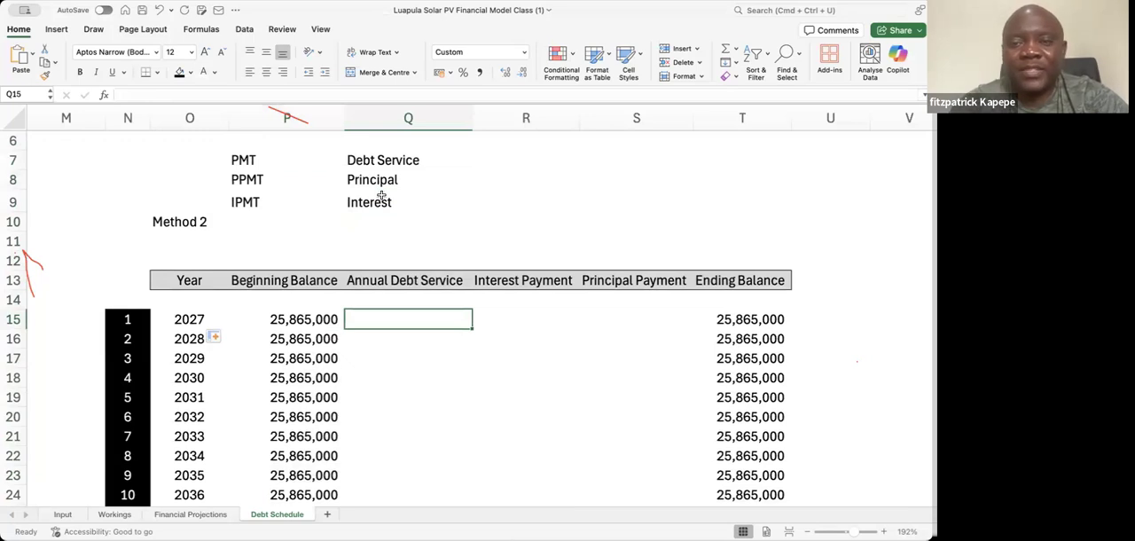
# Start a PMT function in Q15 for the 2027 Annual Debt Service and open its arguments in a Formula Builder clear of the table
pyautogui.write('=')
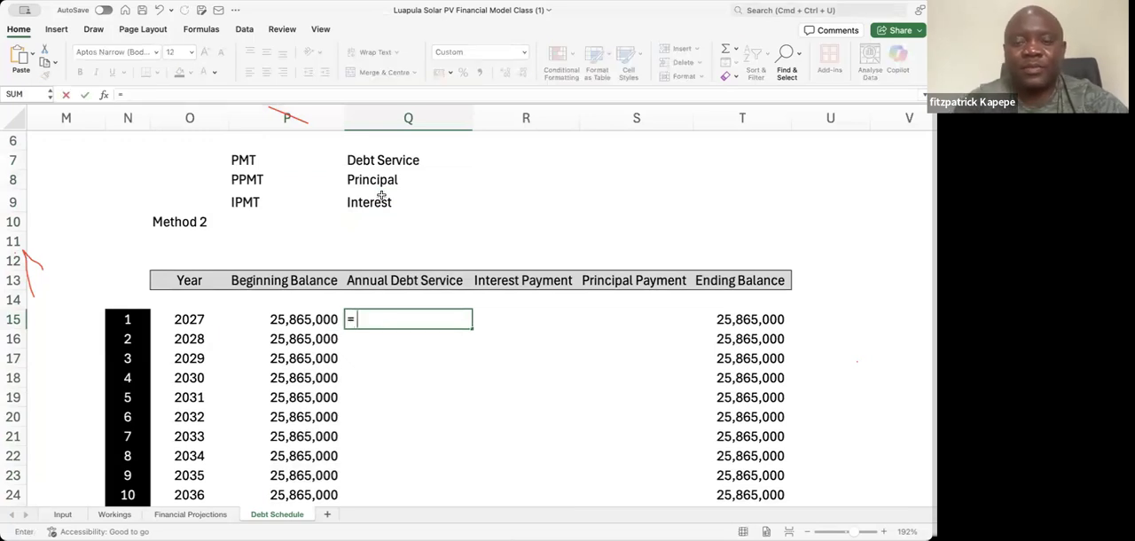
pyautogui.write(' pmt')
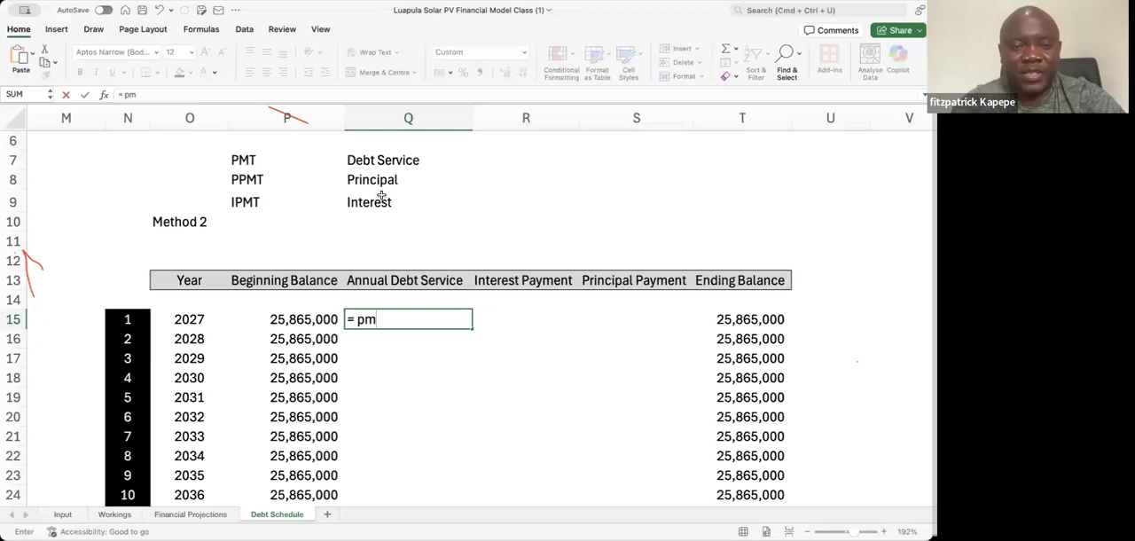
pyautogui.press('Tab')
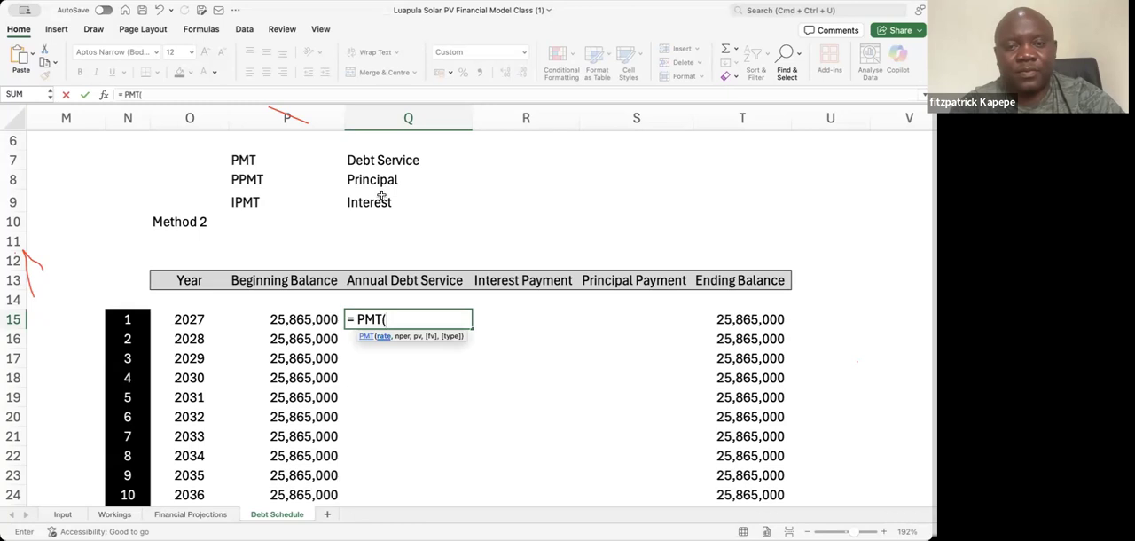
pyautogui.click(103, 94)
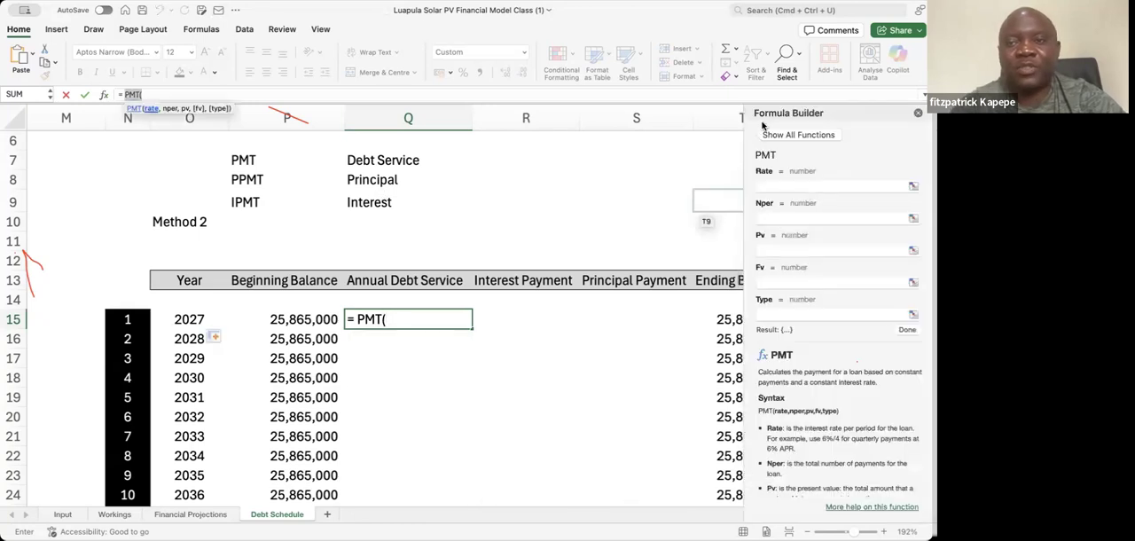
pyautogui.moveTo(763, 119); pyautogui.dragTo(546, 189)
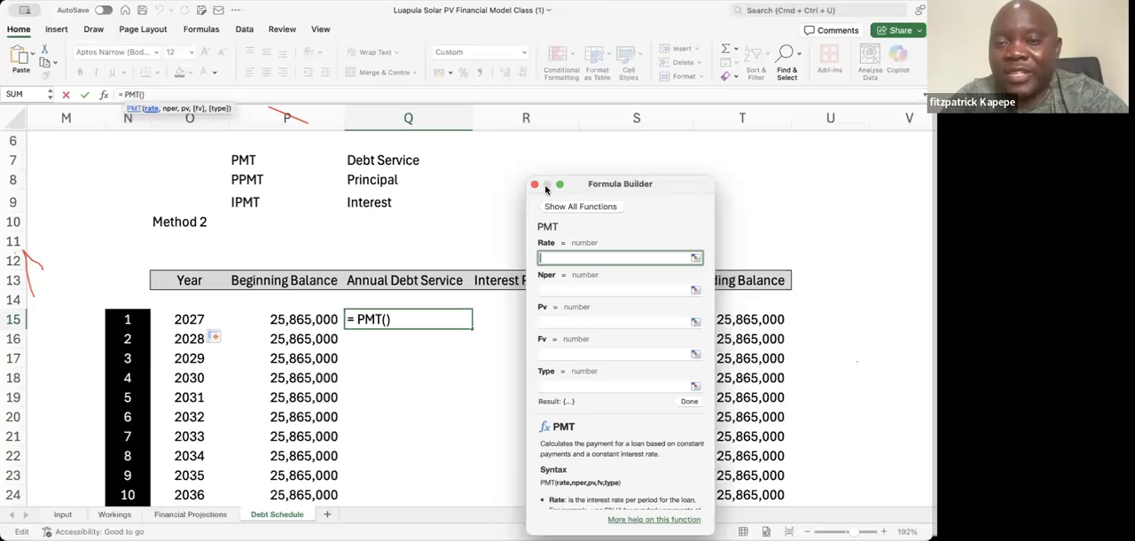
# Set the PMT Rate argument to the Interest % cell as the absolute reference $E$5 and activate the Nper argument
pyautogui.click(131, 176)
pyautogui.hscroll(-5, 132, 170)
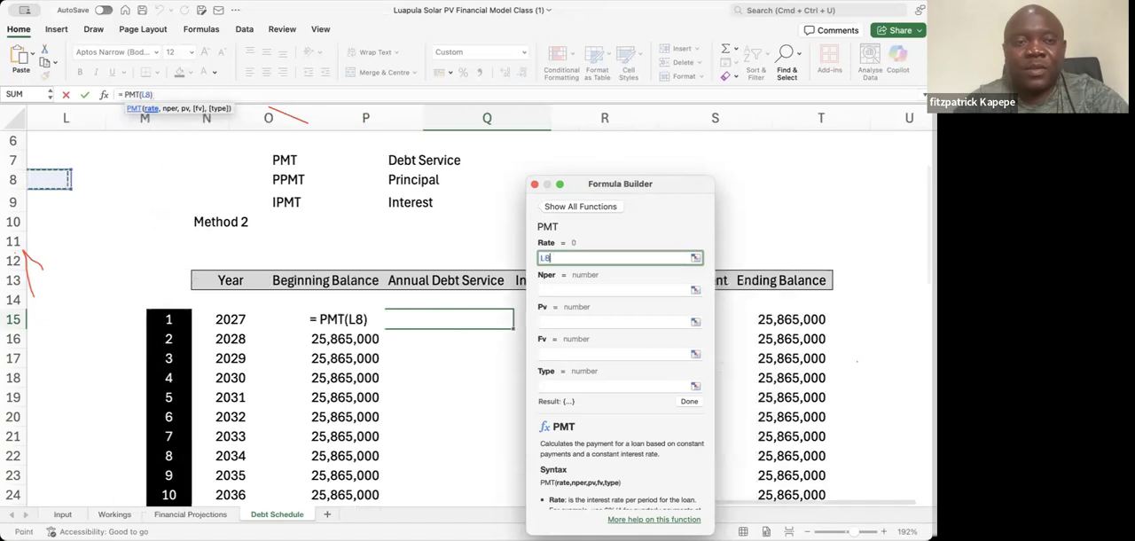
pyautogui.click(119, 177)
pyautogui.press('Left')
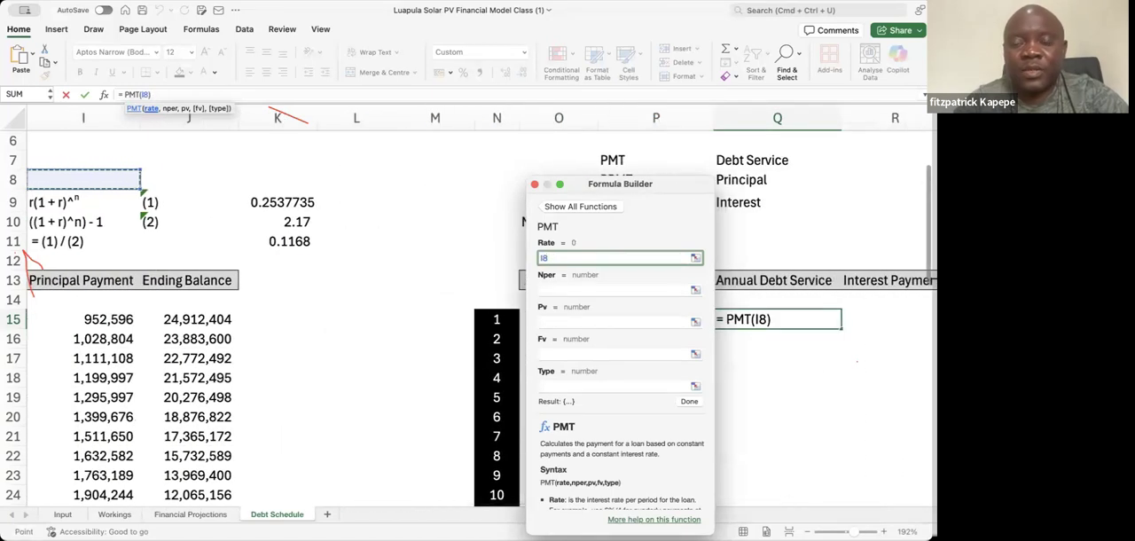
pyautogui.press('Left')
pyautogui.press('Left')
pyautogui.press('Left')
pyautogui.press('Left')
pyautogui.press('Left')
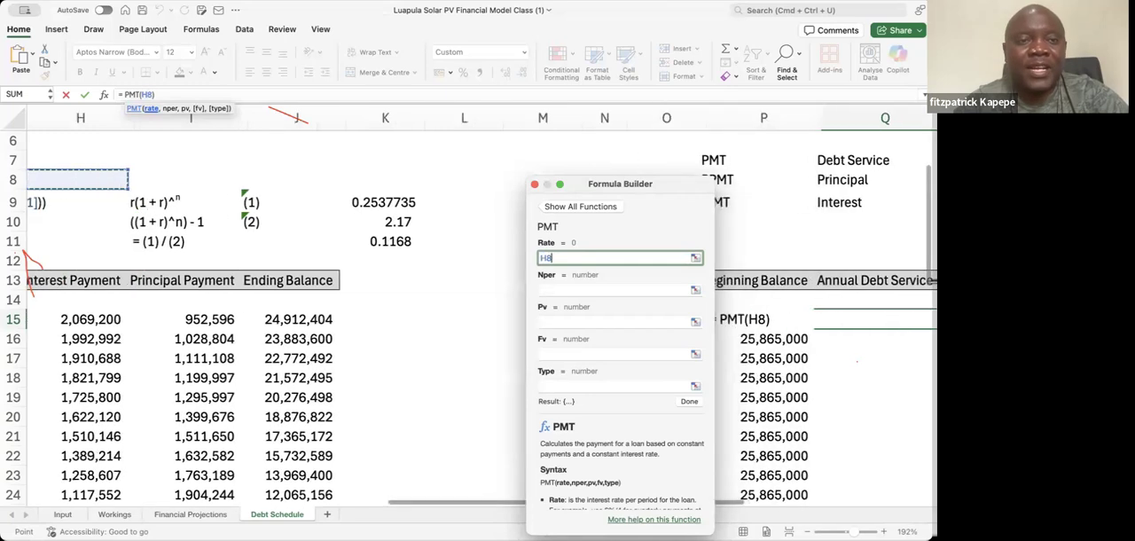
pyautogui.press('Right')
pyautogui.press('Right')
pyautogui.press('Left')
pyautogui.press('Up')
pyautogui.press('Up')
pyautogui.press('Up')
pyautogui.scroll(2, 470, 320)
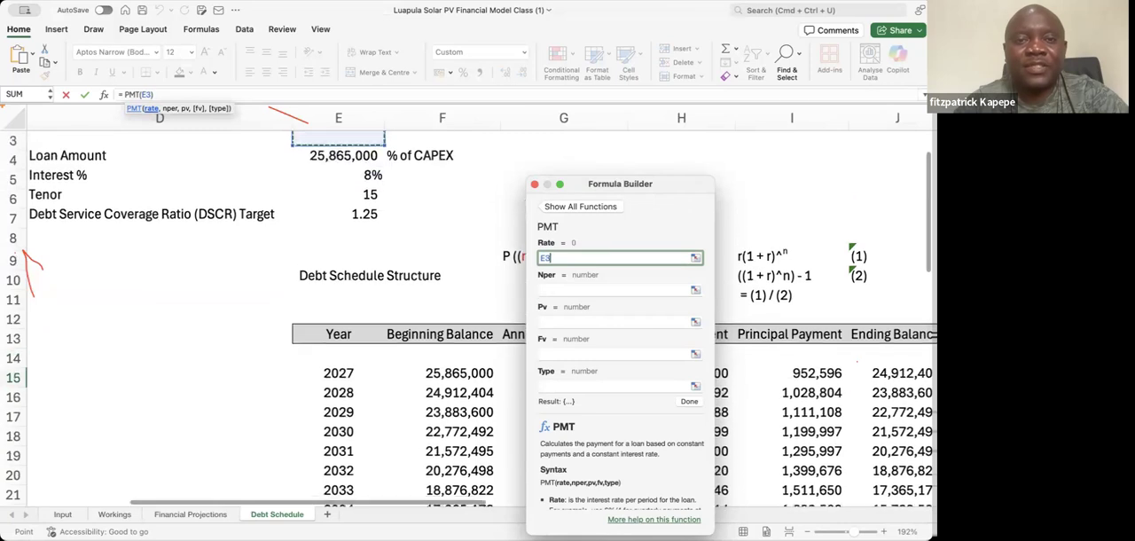
pyautogui.press('Up')
pyautogui.press('Down')
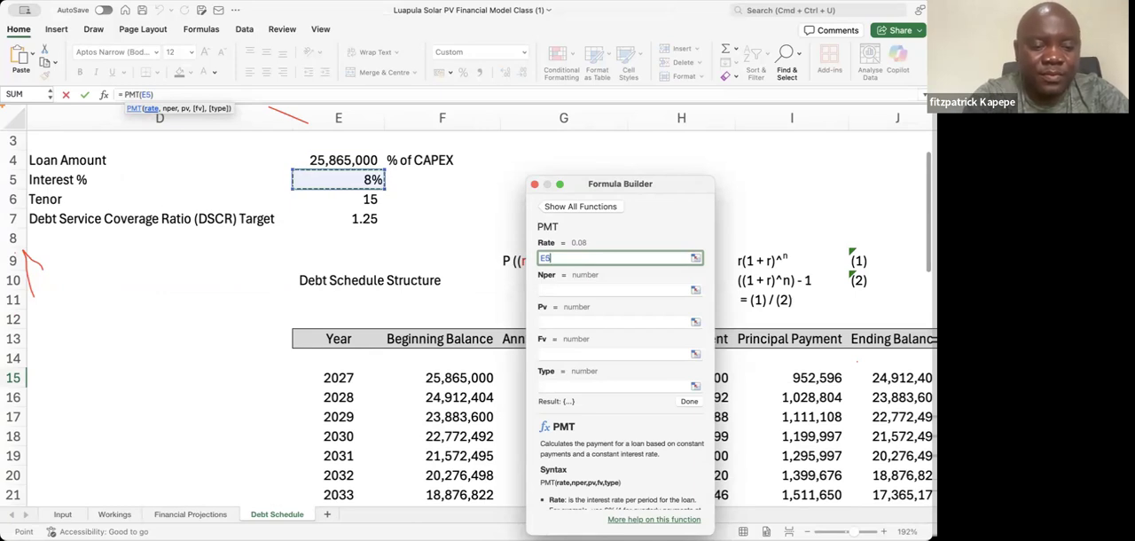
pyautogui.press('F4')
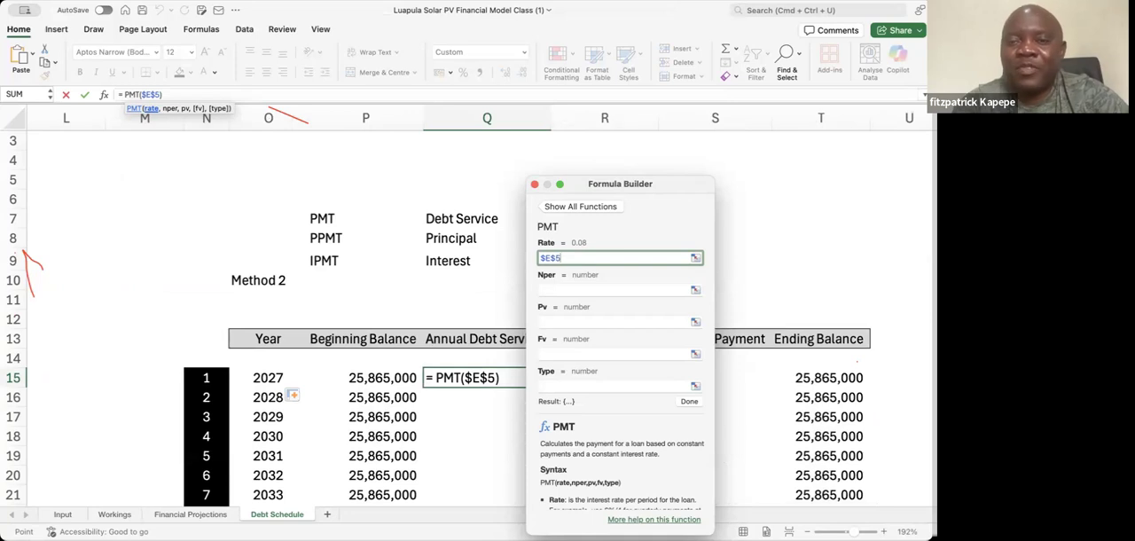
pyautogui.click(550, 287)
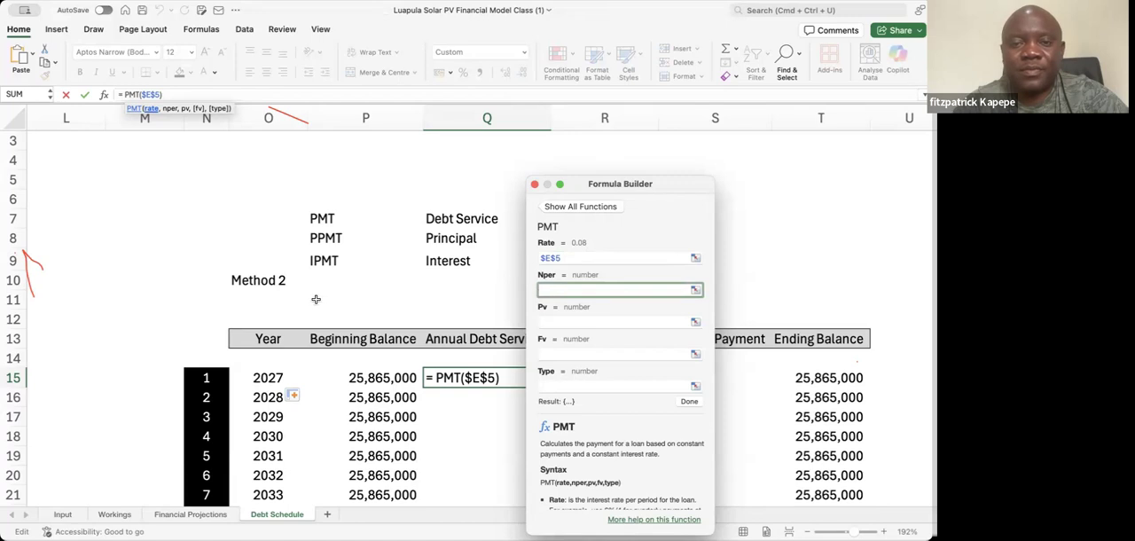
# Set the PMT Nper argument to the Tenor cell as the absolute reference $E$6
pyautogui.click(196, 285)
pyautogui.press('Left')
pyautogui.press('Left')
pyautogui.press('Left')
pyautogui.press('Left')
pyautogui.press('Left')
pyautogui.press('Left')
pyautogui.press('Left')
pyautogui.press('Left')
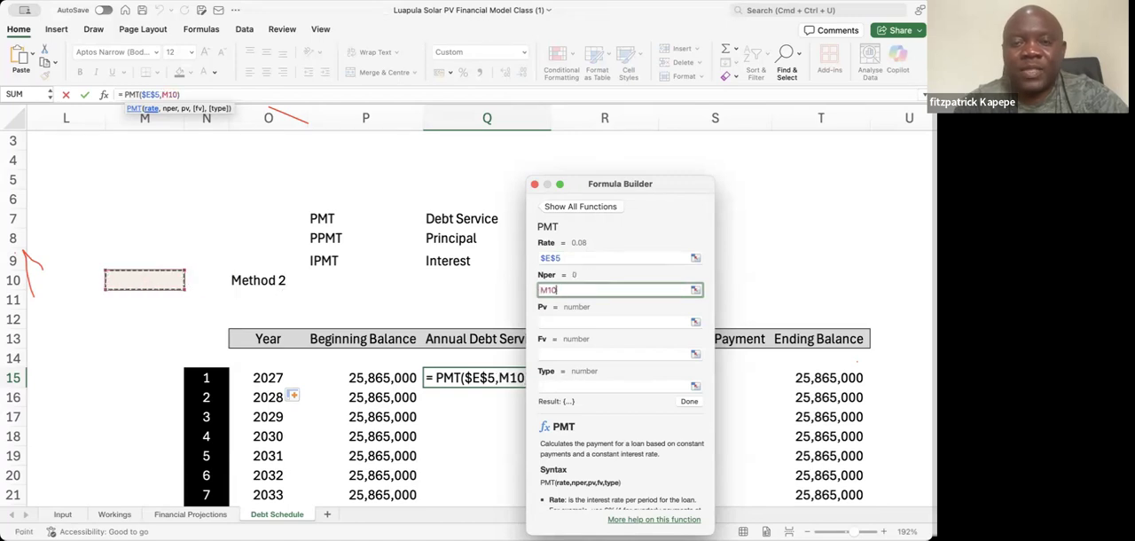
pyautogui.press('Left')
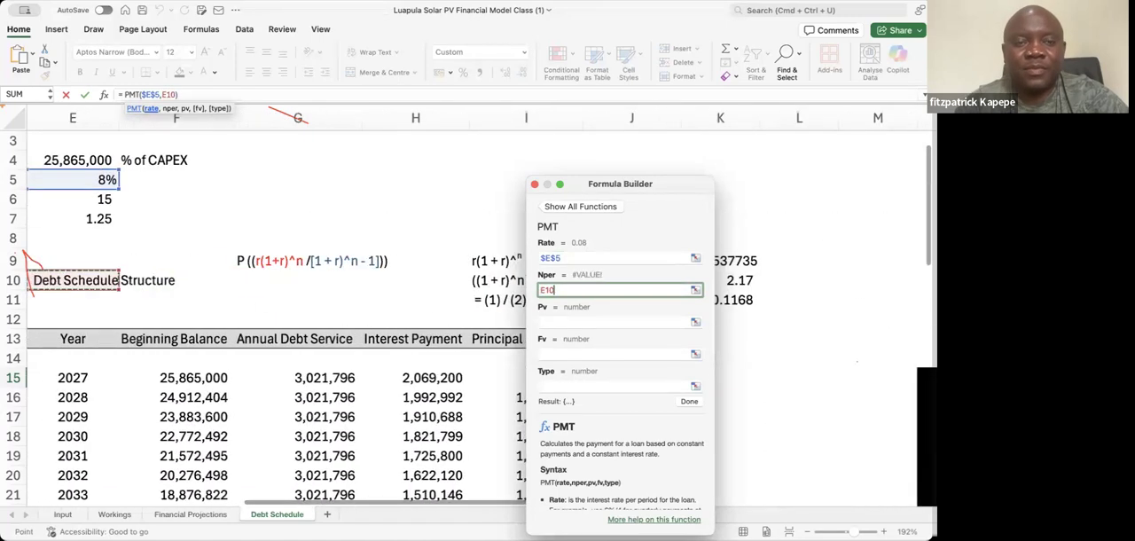
pyautogui.press('Up')
pyautogui.press('Up')
pyautogui.press('Up')
pyautogui.press('Up')
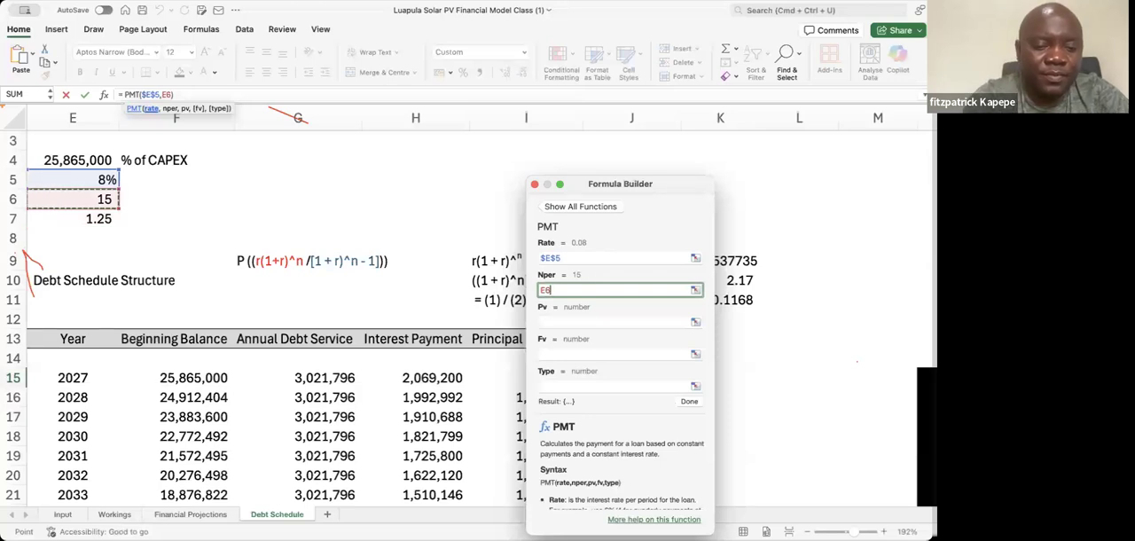
pyautogui.press('F4')
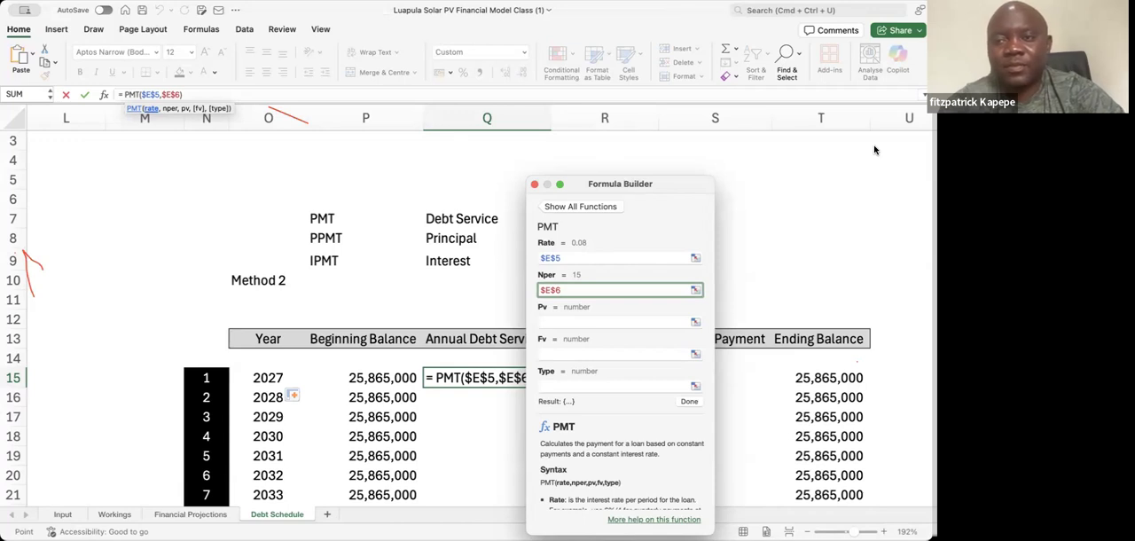
# Set the PMT Pv argument to the Loan Amount cell as the absolute reference $E$4
pyautogui.click(573, 322)
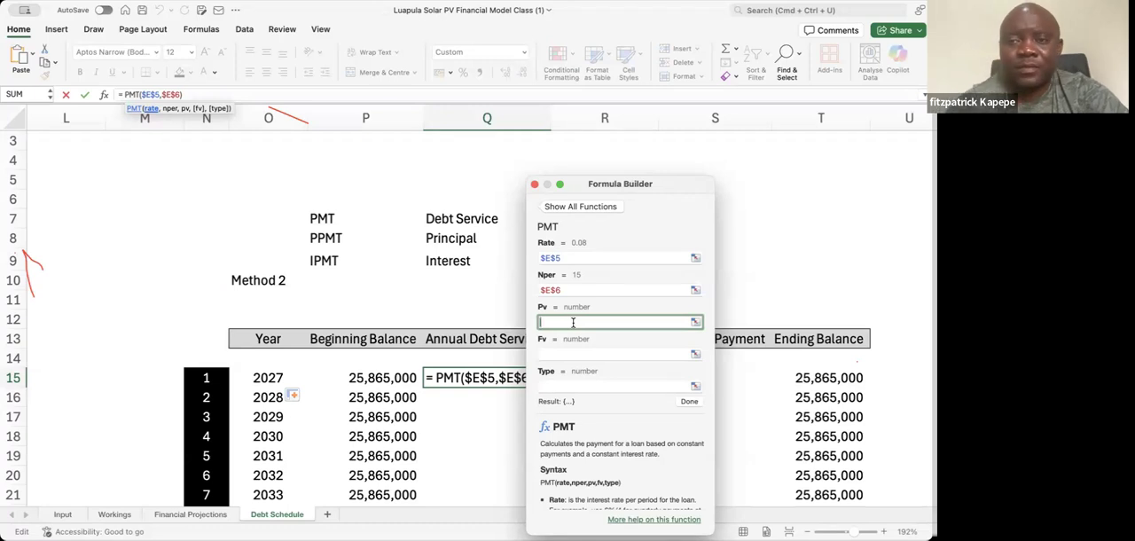
pyautogui.click(145, 231)
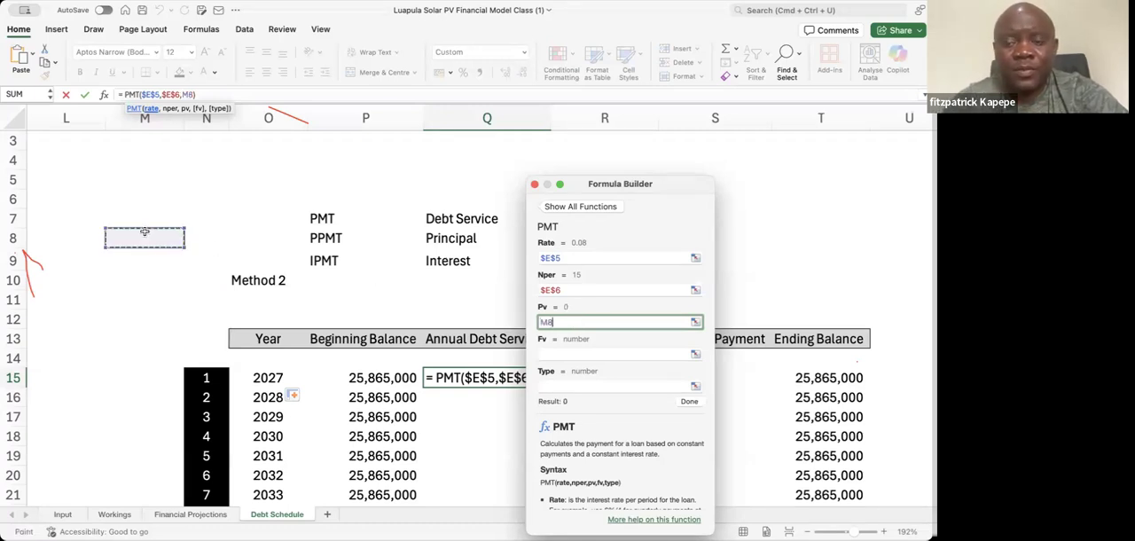
pyautogui.press('Left')
pyautogui.press('Left')
pyautogui.press('Left')
pyautogui.press('Left')
pyautogui.press('Left')
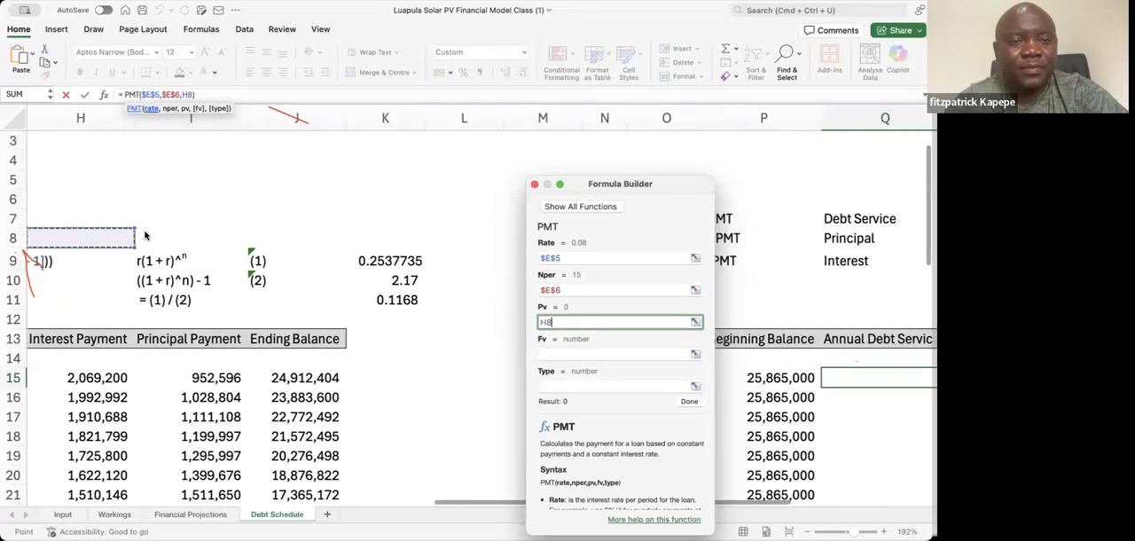
pyautogui.press('Left')
pyautogui.press('Left')
pyautogui.press('Left')
pyautogui.press('Up')
pyautogui.press('Up')
pyautogui.press('Up')
pyautogui.press('Up')
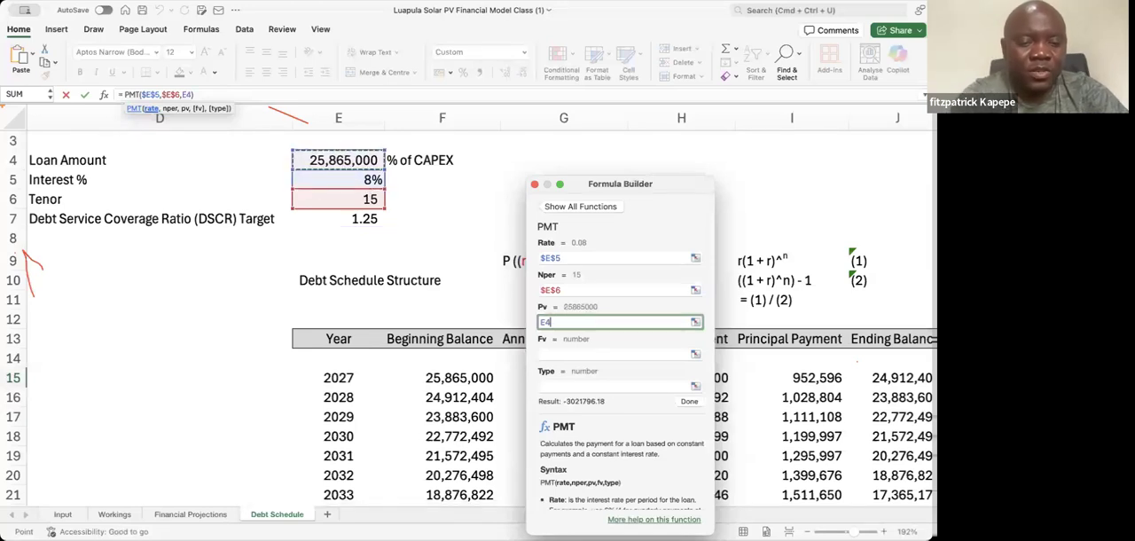
pyautogui.press('F4')
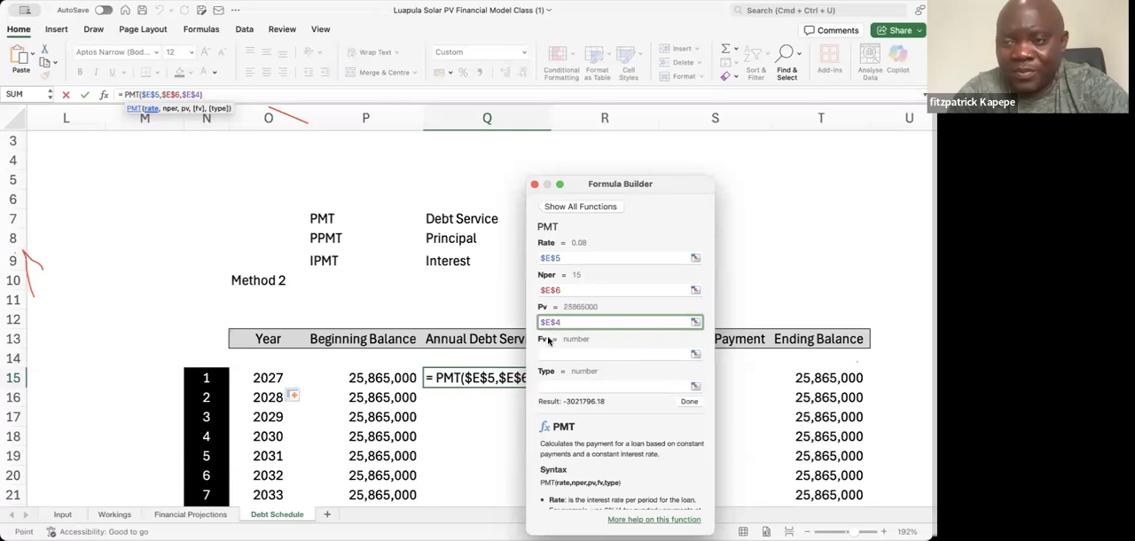
# Try to reverse the sign of the PMT formula by adding a minus sign while its arguments are still open
pyautogui.moveTo(546, 339)
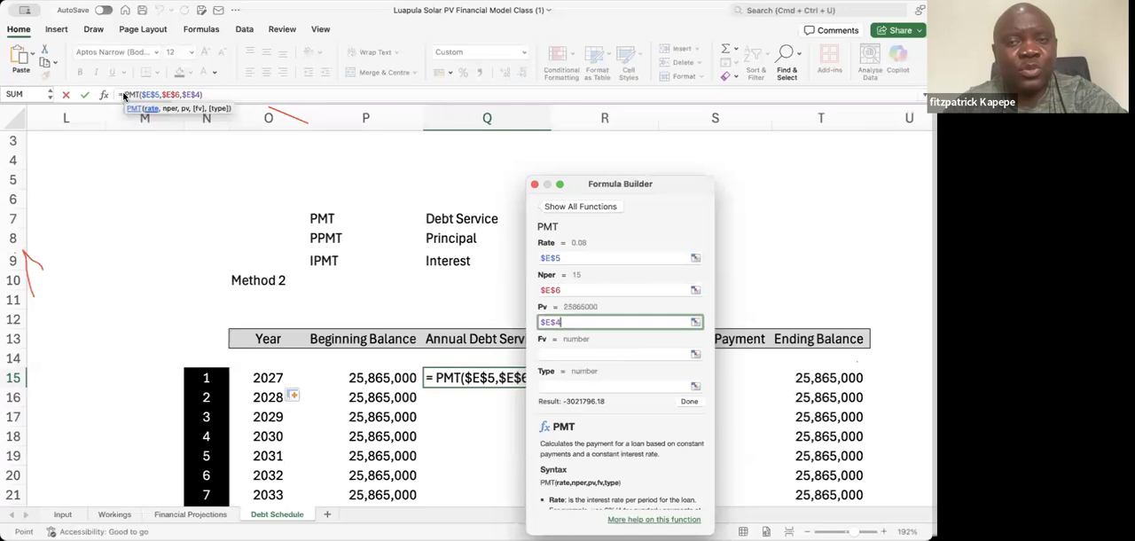
pyautogui.write('-')
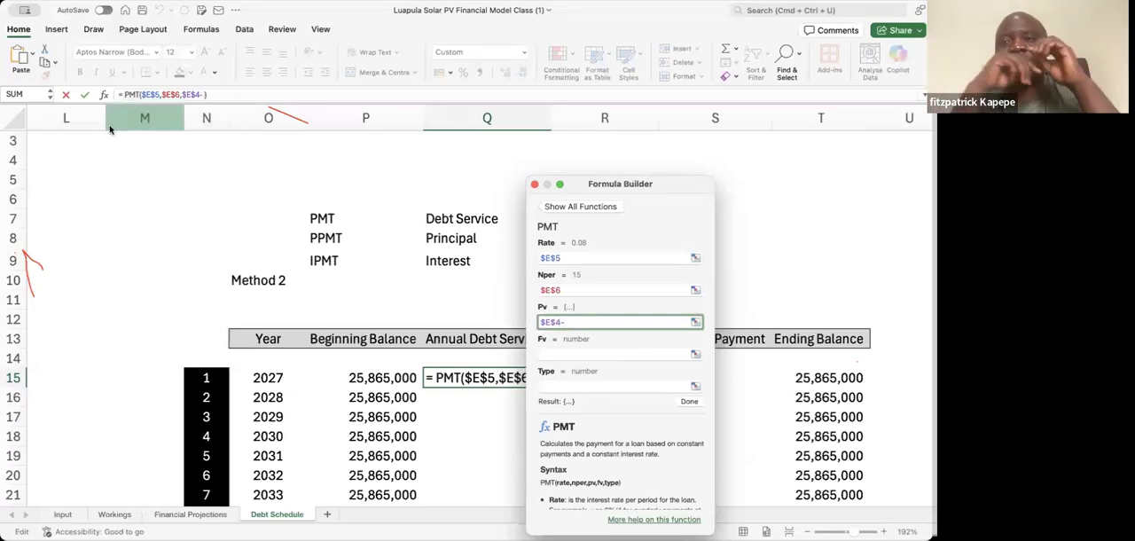
pyautogui.press('BackSpace')
pyautogui.press('BackSpace')
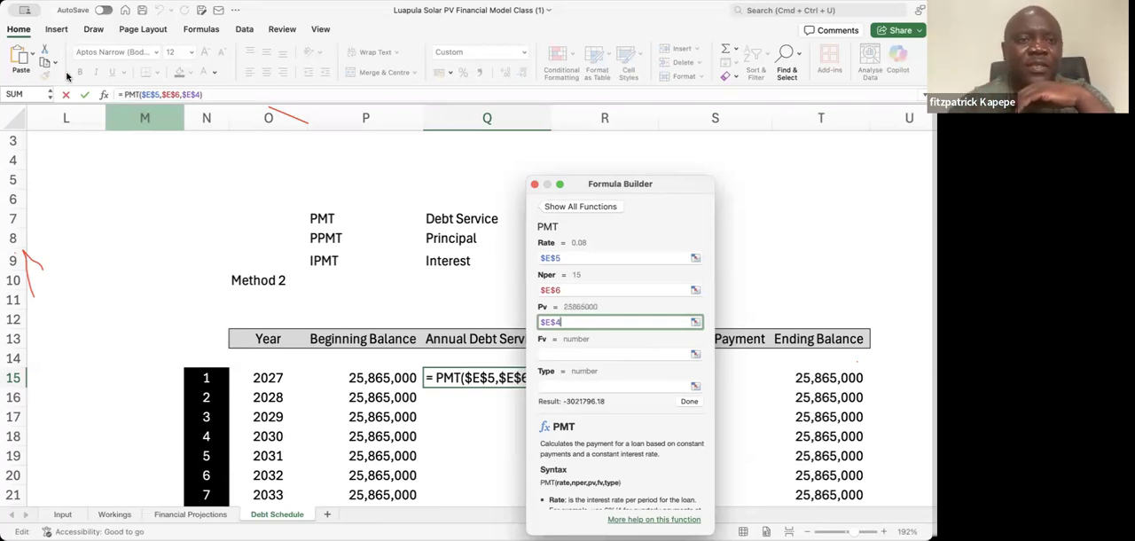
pyautogui.click(123, 94)
pyautogui.press('BackSpace')
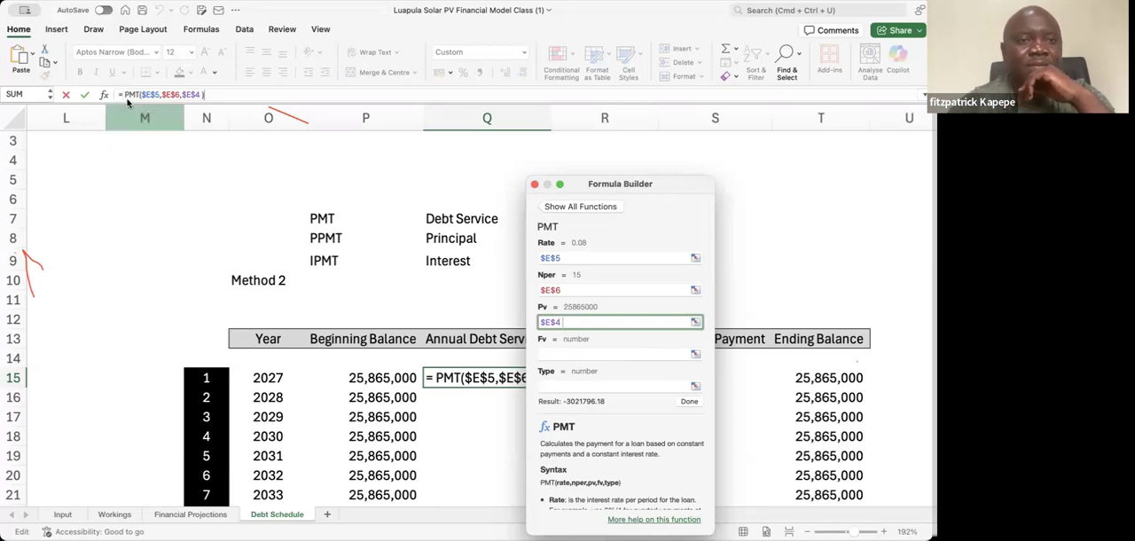
pyautogui.write('-')
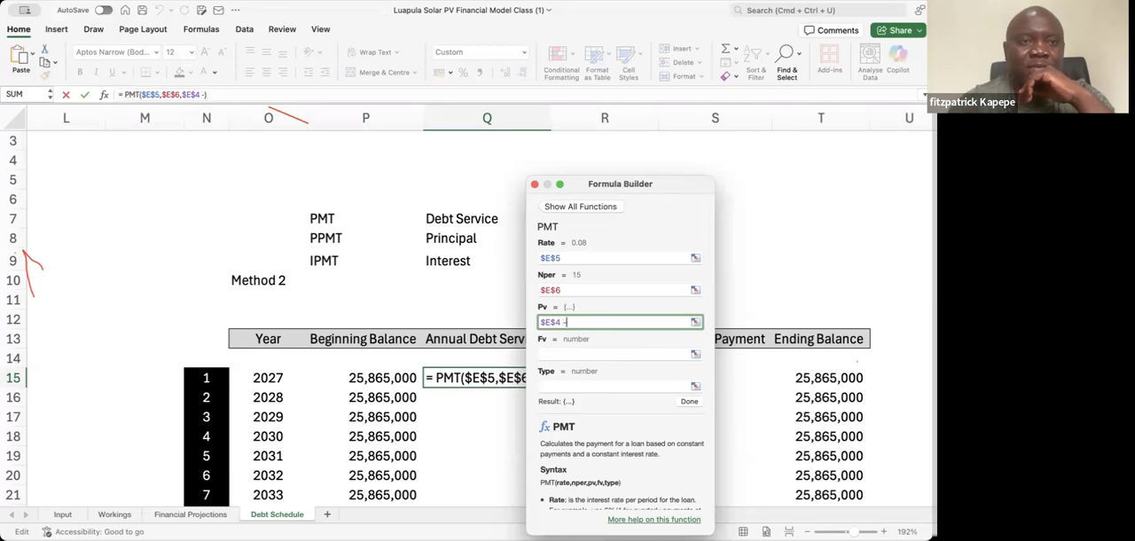
pyautogui.press('BackSpace')
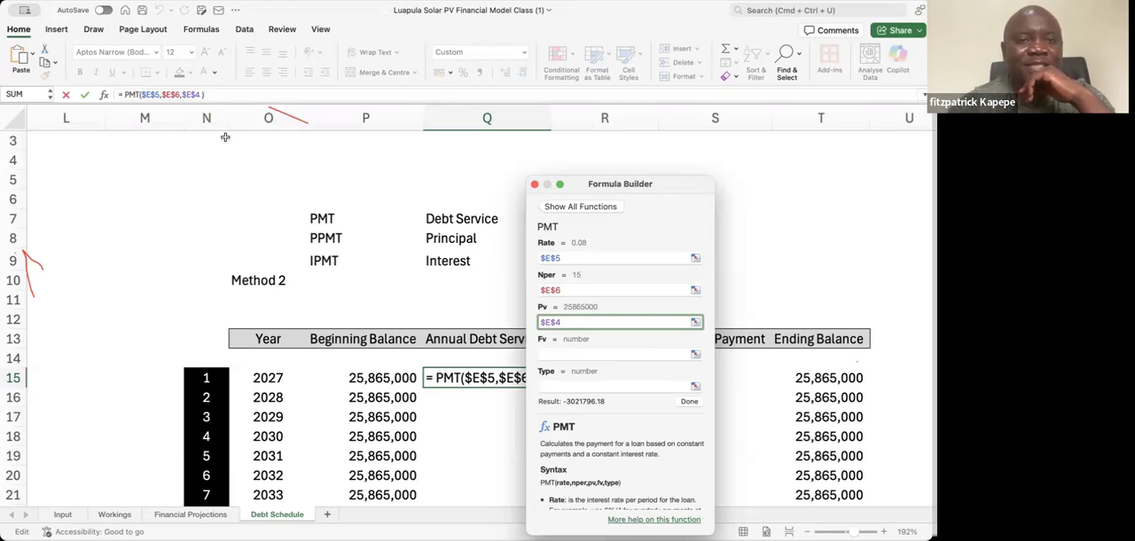
pyautogui.click(183, 95)
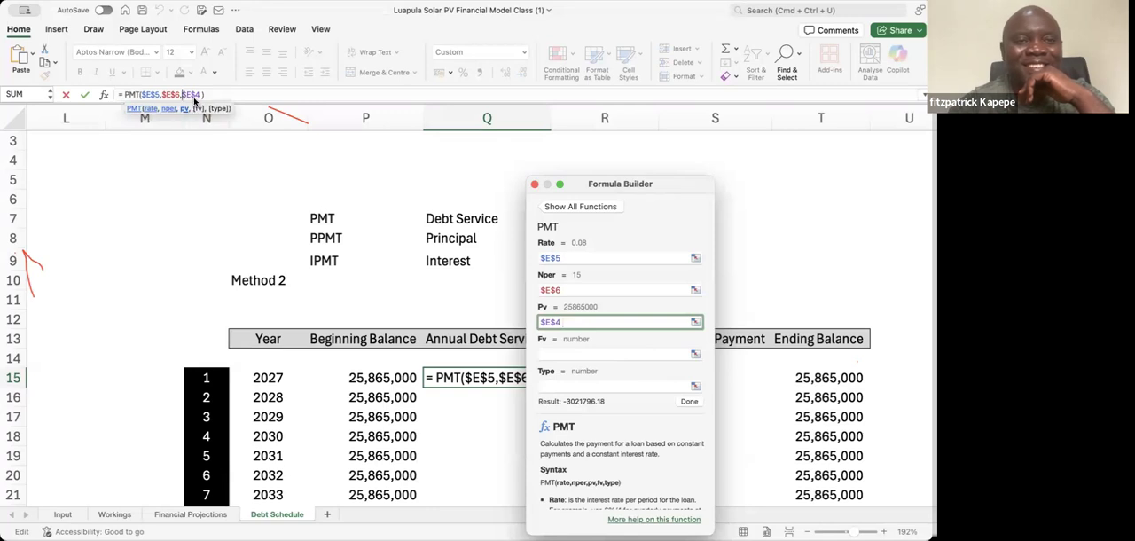
pyautogui.write('-')
pyautogui.press('BackSpace')
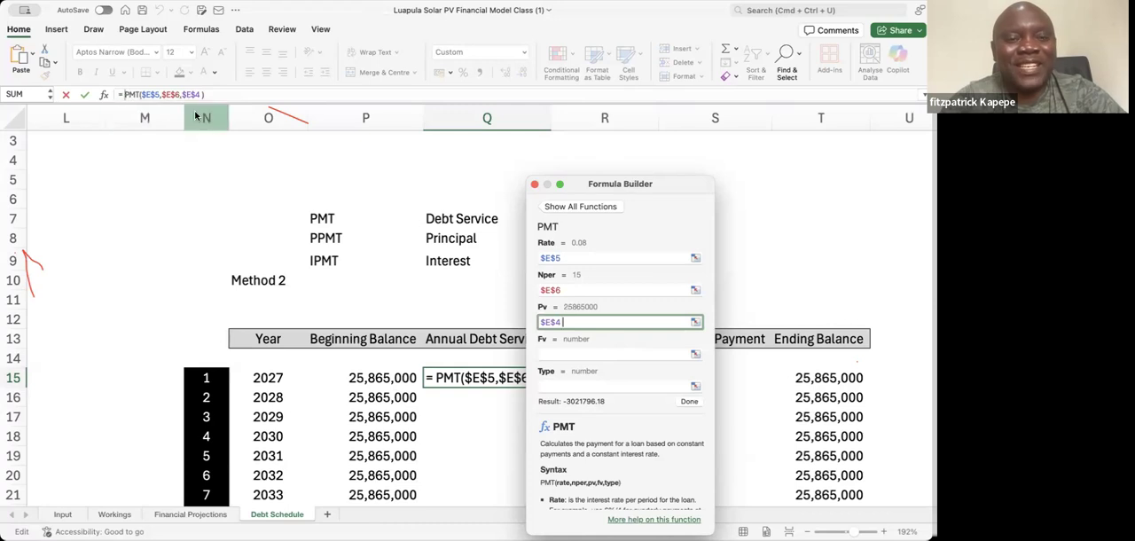
pyautogui.write('-')
pyautogui.press('BackSpace')
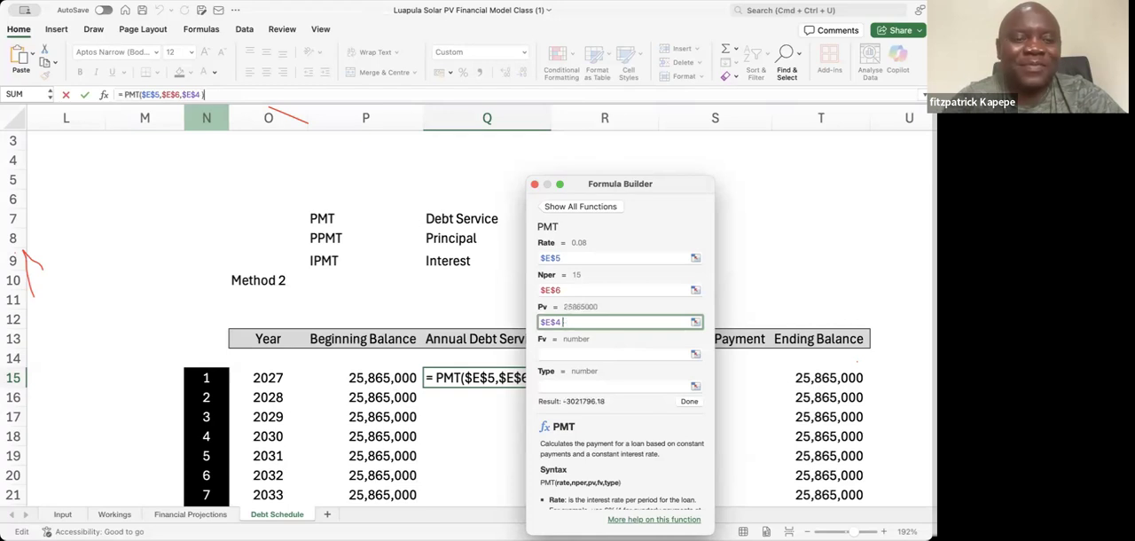
pyautogui.write('*')
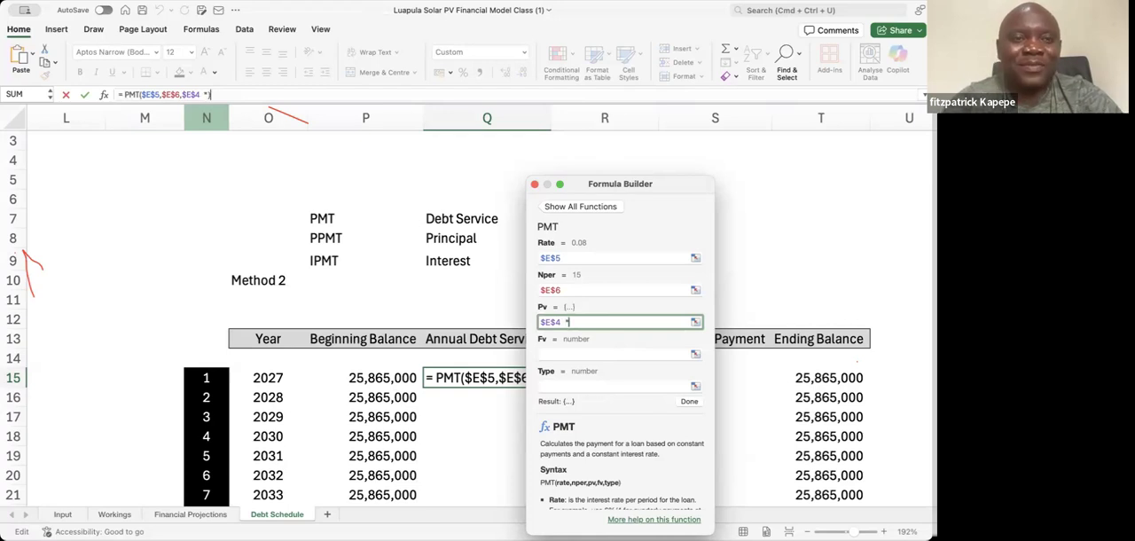
pyautogui.press('BackSpace')
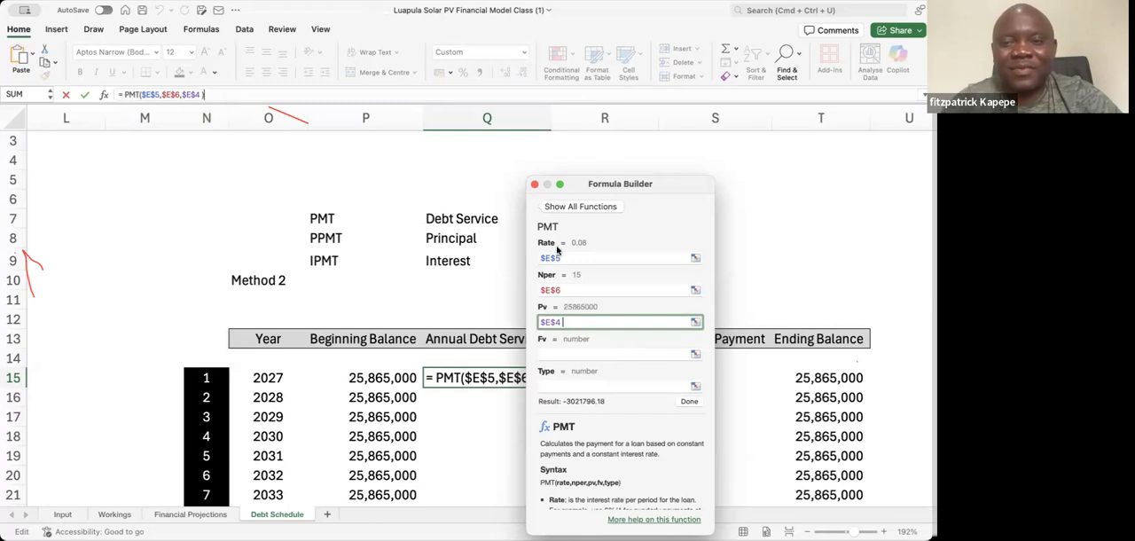
# Finish the PMT formula in Q15 and close the Formula Builder
pyautogui.click(689, 401)
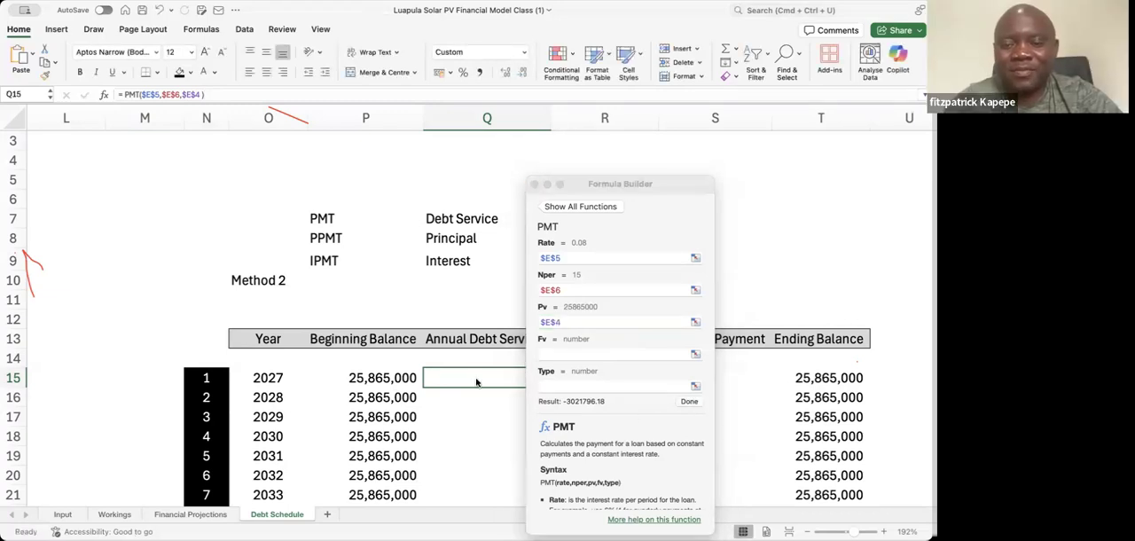
pyautogui.press('Return')
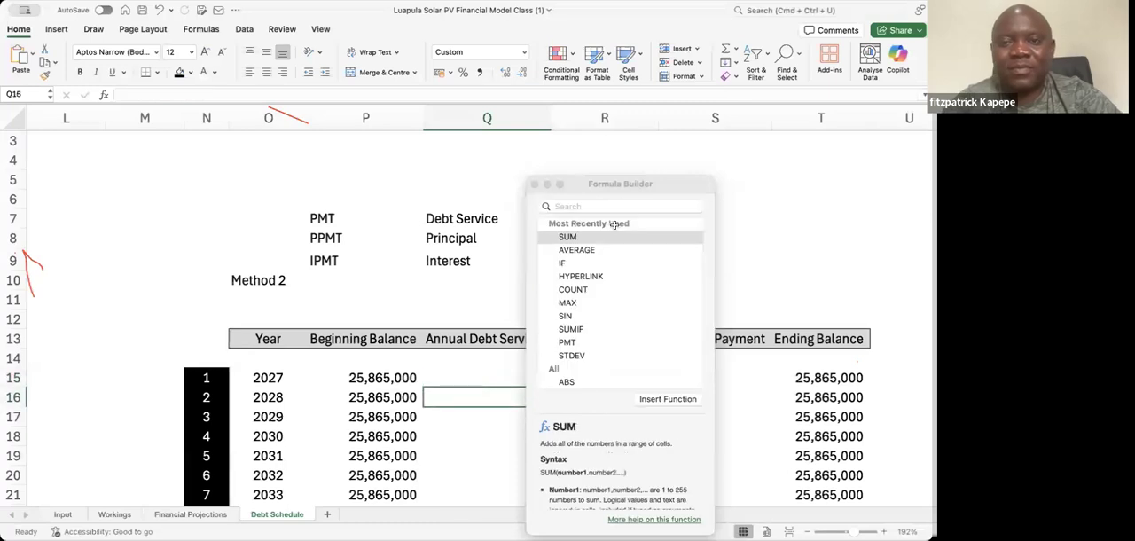
pyautogui.click(533, 184)
# Negate the 2027 Annual Debt Service formula in Q15 so it reads =-PMT($E$5,$E$6,$E$4)
pyautogui.click(478, 380)
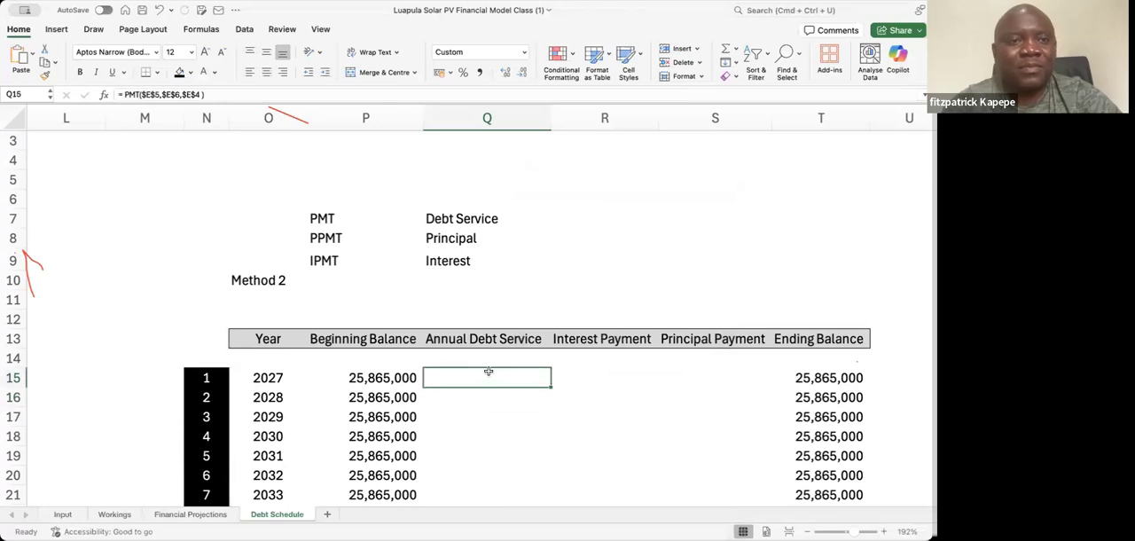
pyautogui.click(122, 93)
pyautogui.write('-')
pyautogui.press('Return')
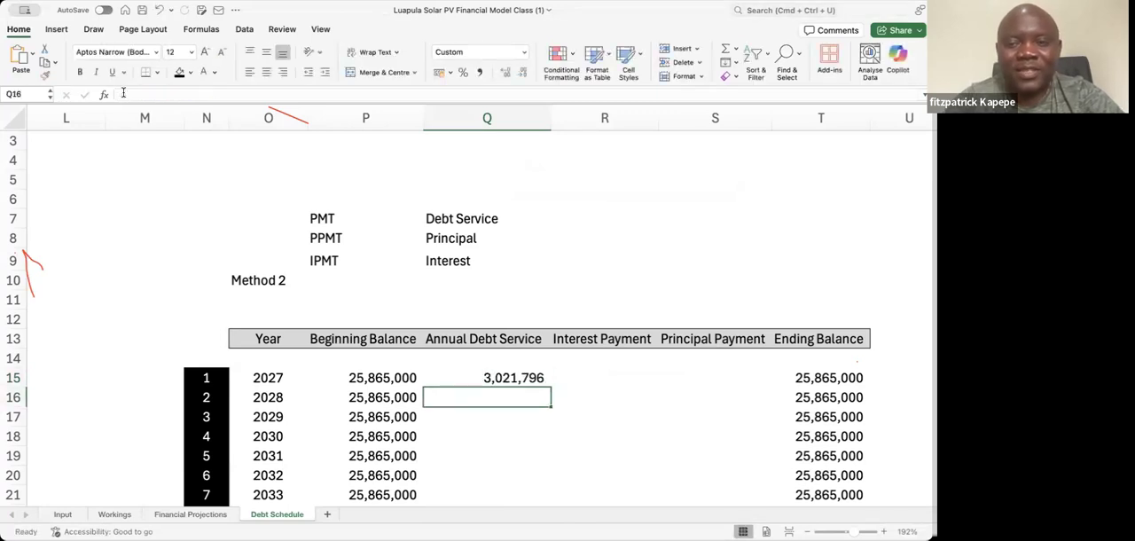
# Fill the Annual Debt Service formula in Q15 down the column to Q29
pyautogui.press('Up')
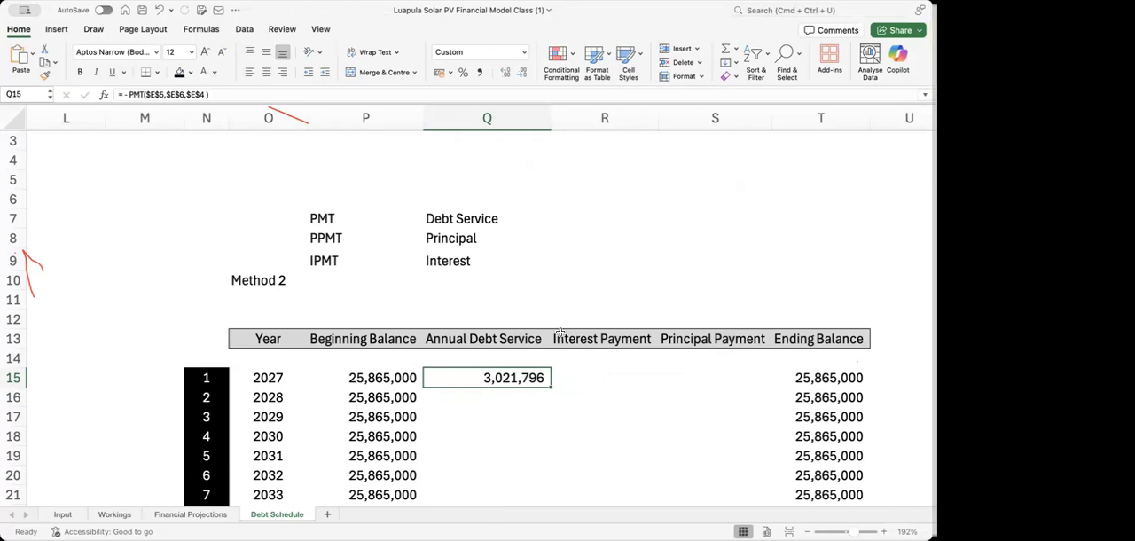
pyautogui.press('Right')
pyautogui.press('Up')
pyautogui.click(547, 384)
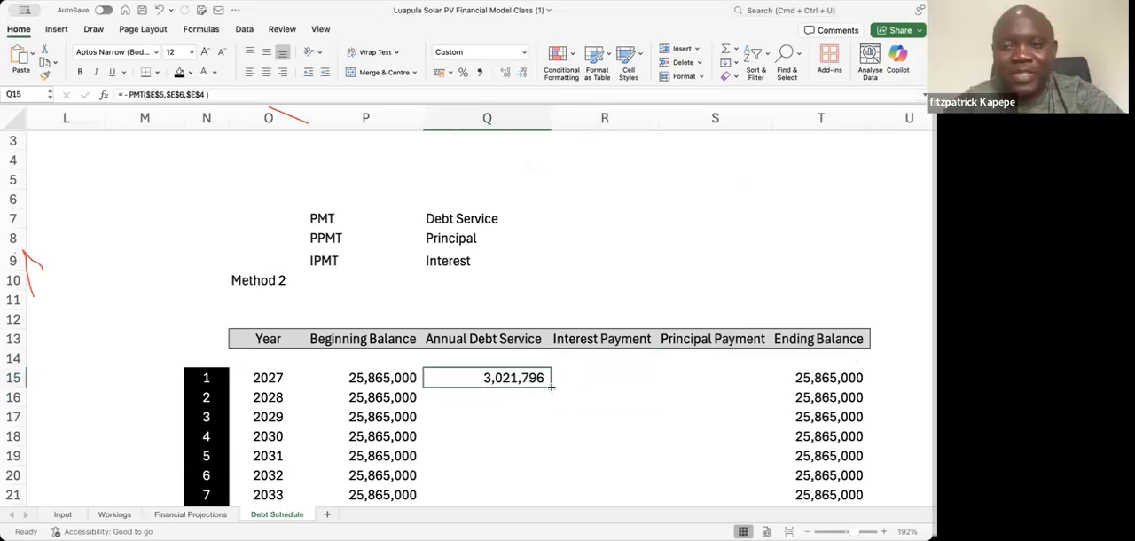
pyautogui.doubleClick(550, 387)
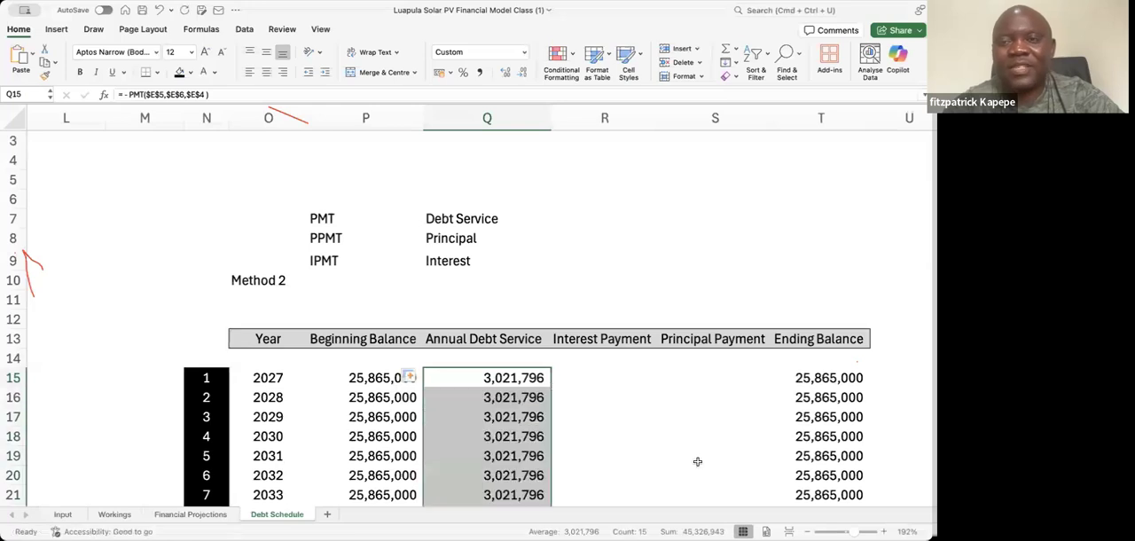
# Review the 2027 row cells from Beginning Balance to Ending Balance
pyautogui.click(611, 372)
pyautogui.press('Left')
pyautogui.press('Left')
pyautogui.press('Right')
pyautogui.press('Right')
pyautogui.press('Right')
pyautogui.press('Right')
pyautogui.press('Right')
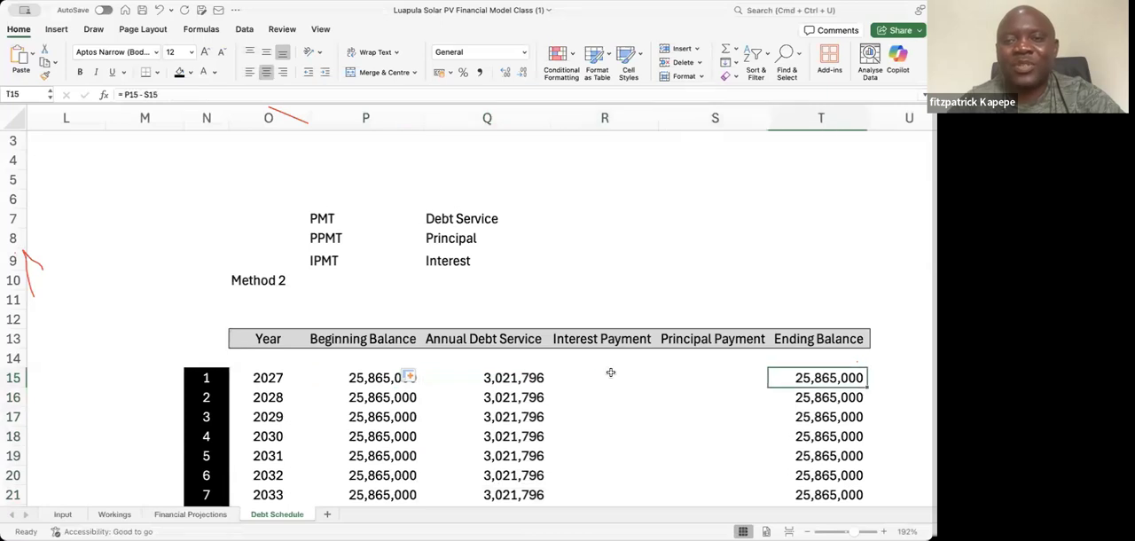
pyautogui.press('Left')
pyautogui.press('Left')
pyautogui.press('Left')
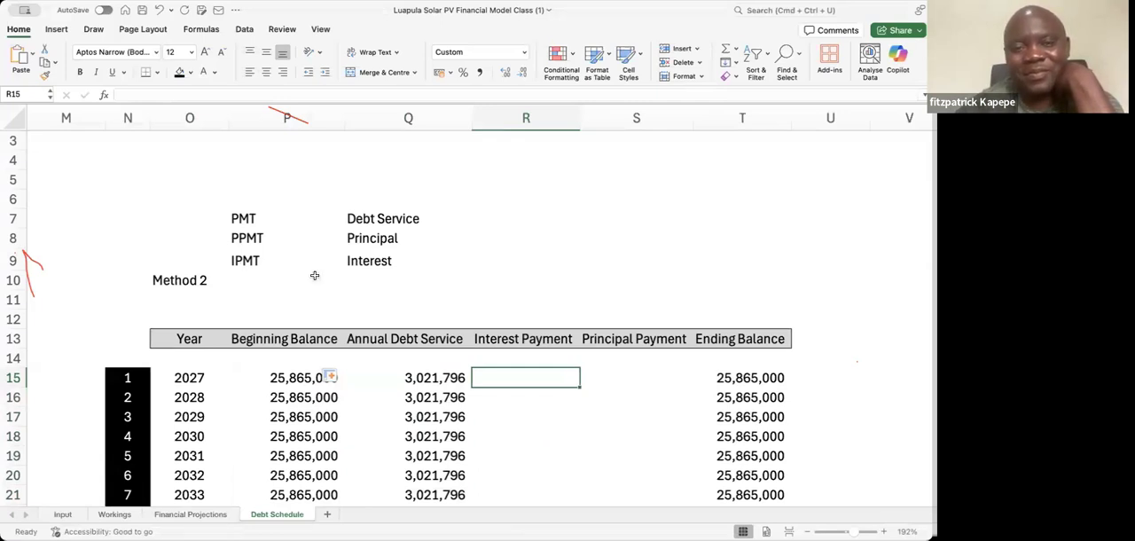
# Start a negated IPMT function in R15 for the 2027 Interest Payment and open its arguments in the Formula Builder
pyautogui.write('=')
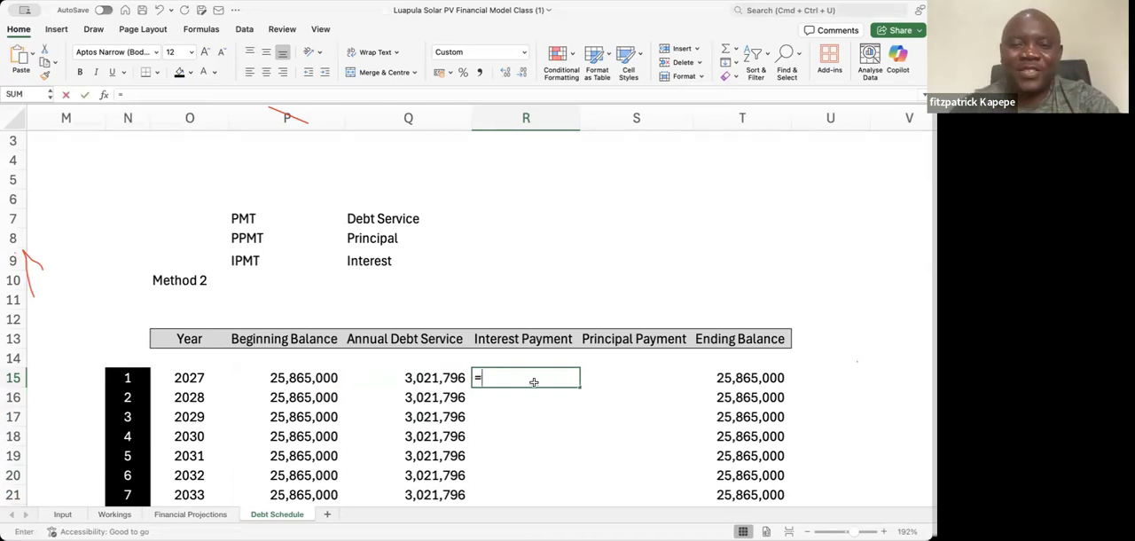
pyautogui.write(' - ipm')
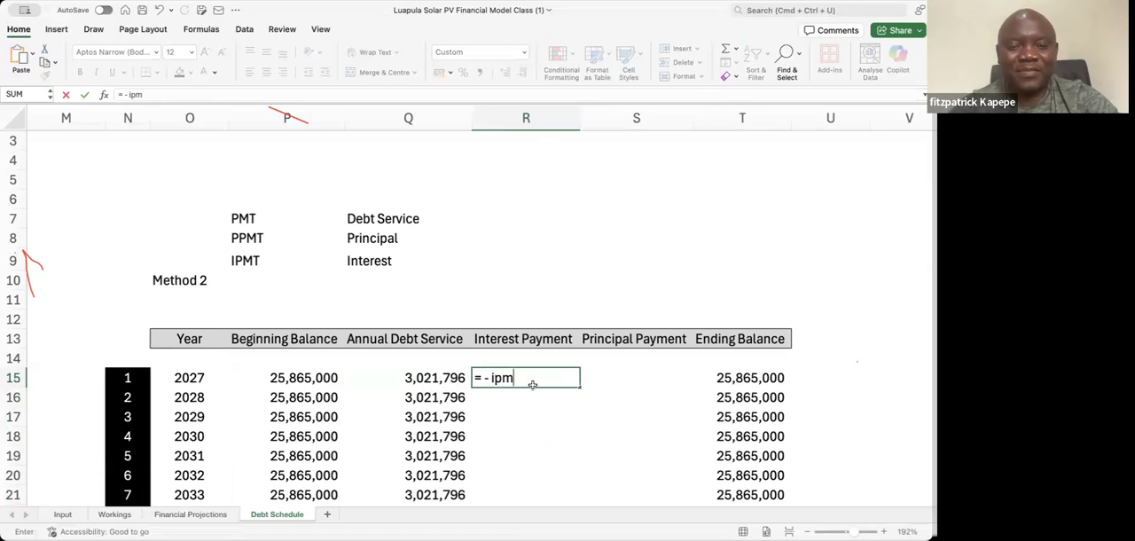
pyautogui.press('Tab')
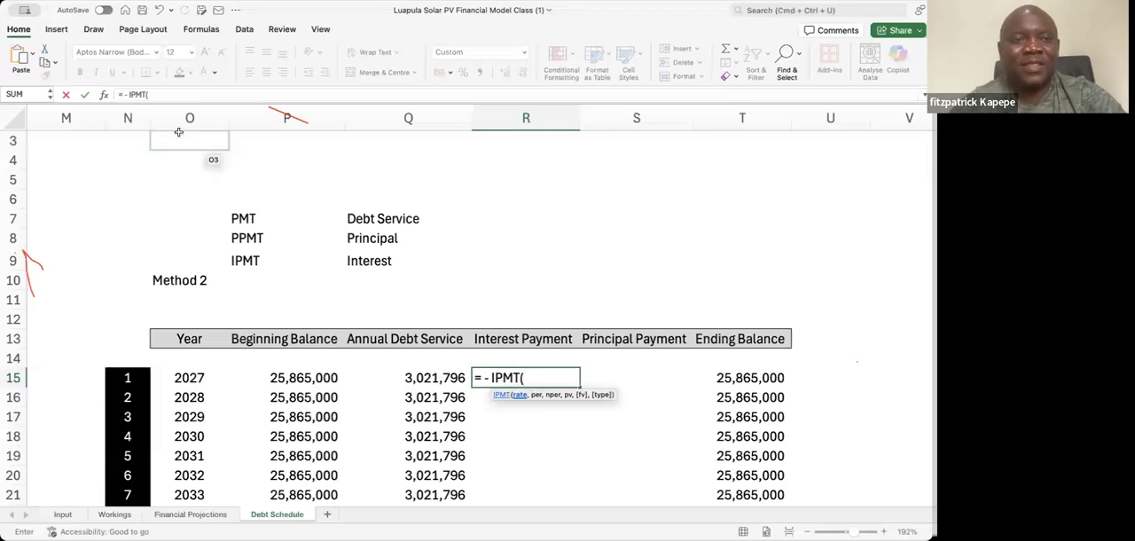
pyautogui.click(105, 94)
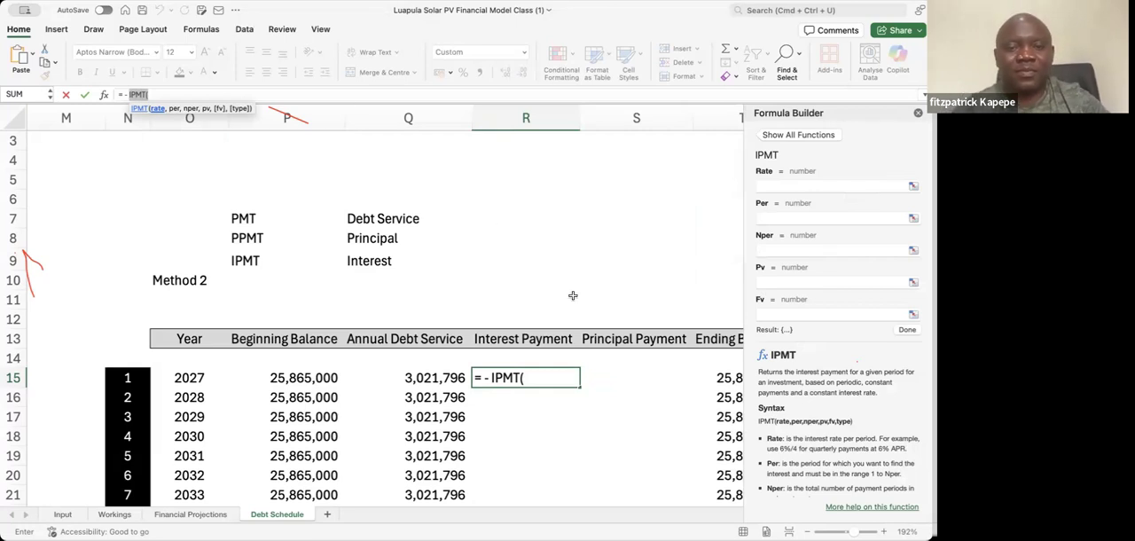
# Set the IPMT Rate argument to the interest rate cell E5 as the absolute reference $E$5
pyautogui.click(773, 185)
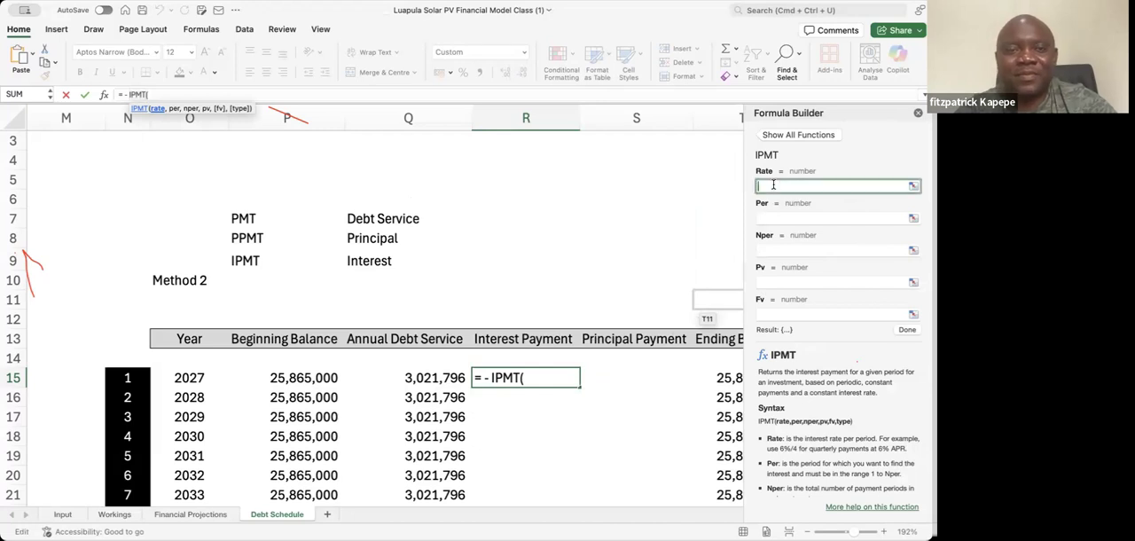
pyautogui.click(103, 159)
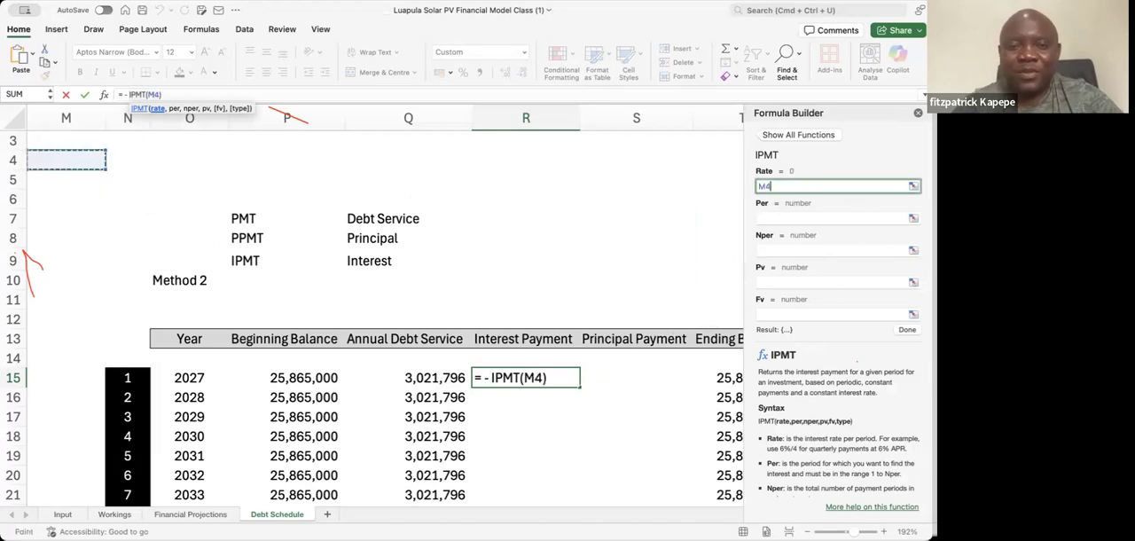
pyautogui.press('Left')
pyautogui.press('Left')
pyautogui.press('Left')
pyautogui.press('Left')
pyautogui.press('Left')
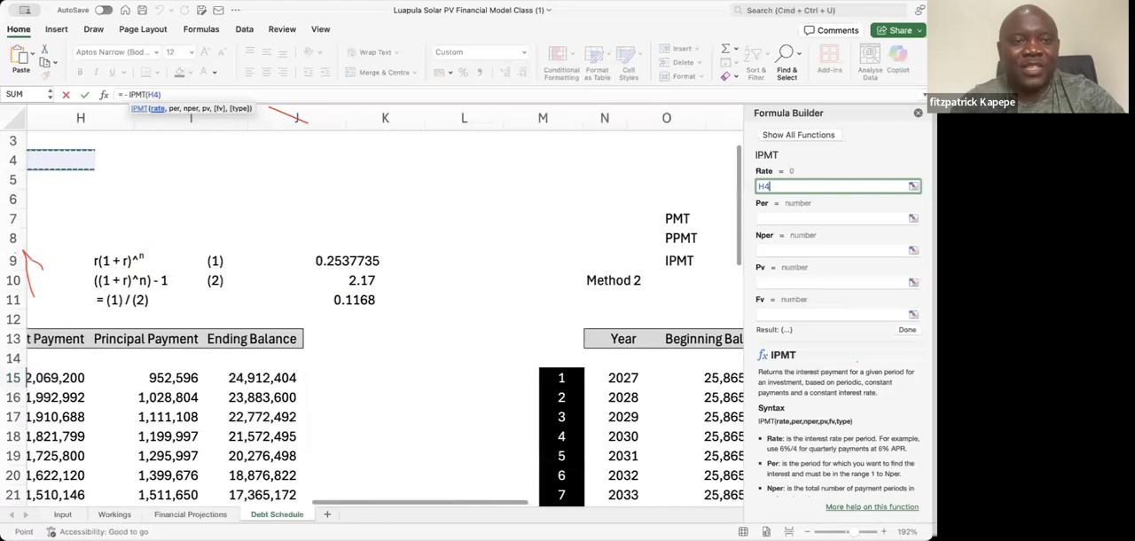
pyautogui.press('Left')
pyautogui.press('Left')
pyautogui.press('Left')
pyautogui.press('Down')
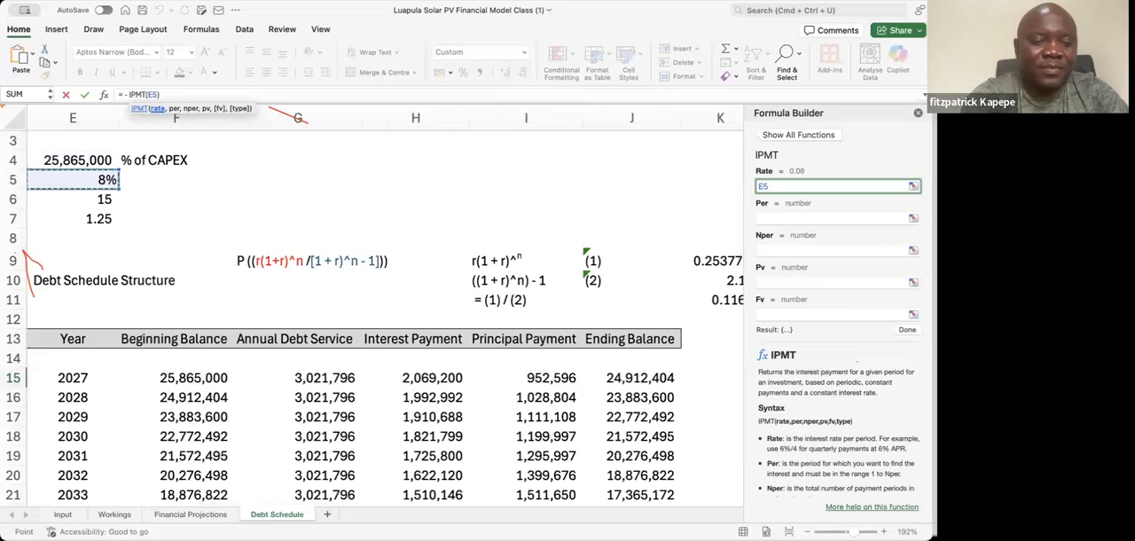
pyautogui.press('F4')
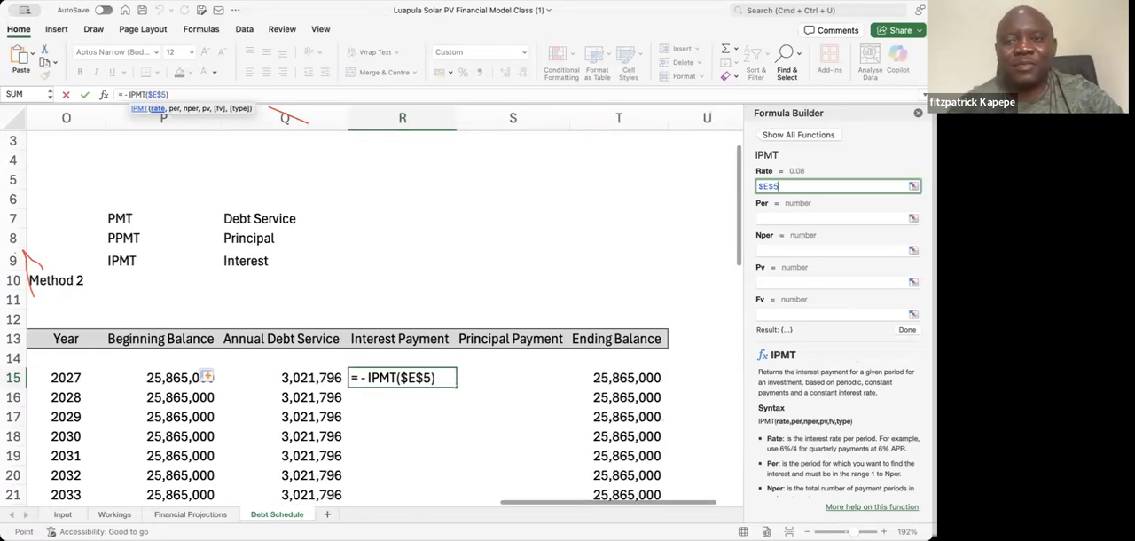
# Set the IPMT Per argument to the 2027 period number in N15, kept as a relative reference
pyautogui.click(778, 218)
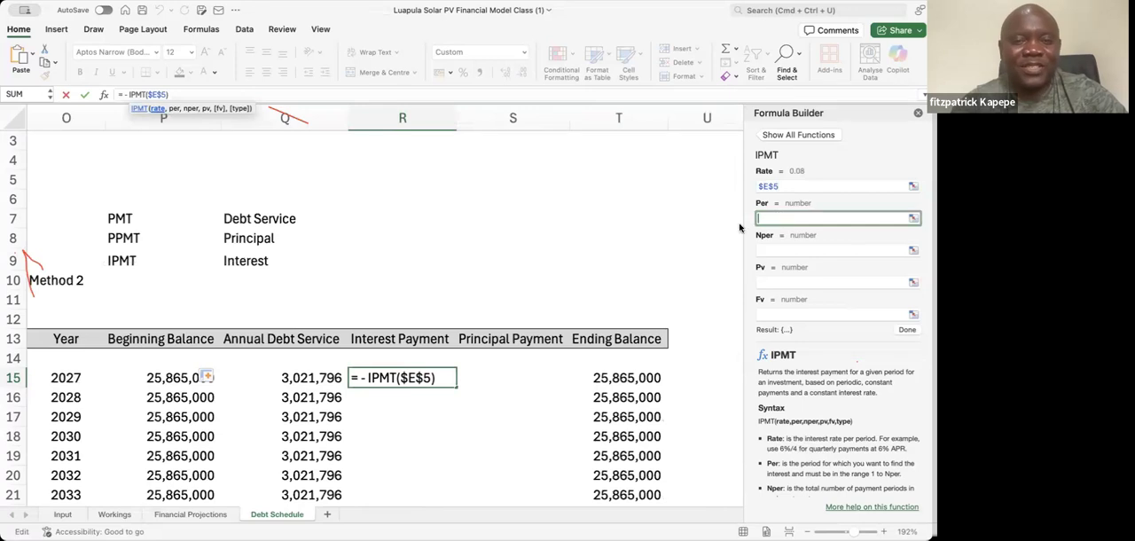
pyautogui.click(302, 379)
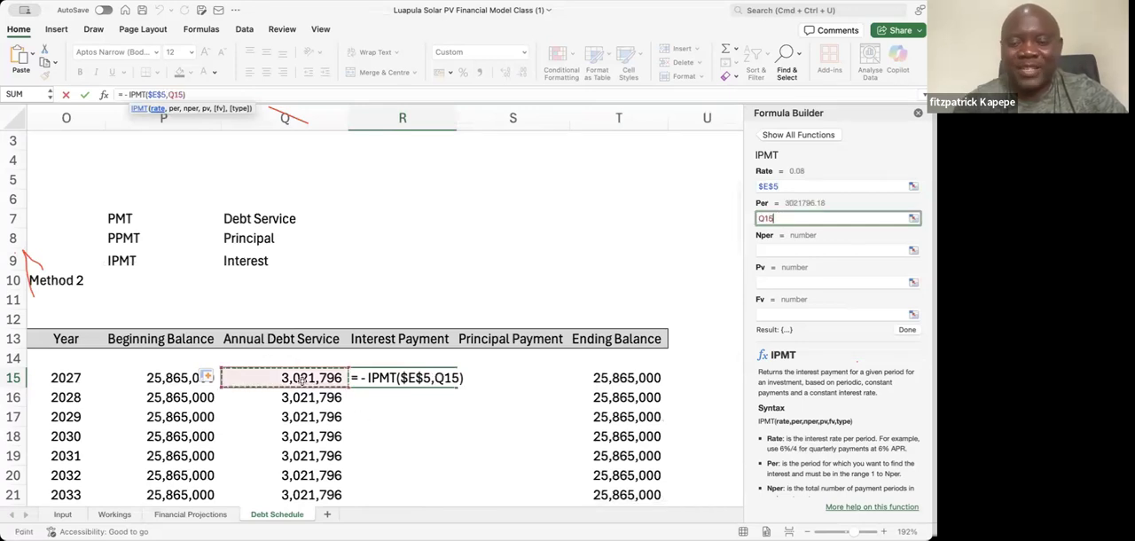
pyautogui.press('Left')
pyautogui.press('Left')
pyautogui.press('Left')
pyautogui.press('Left')
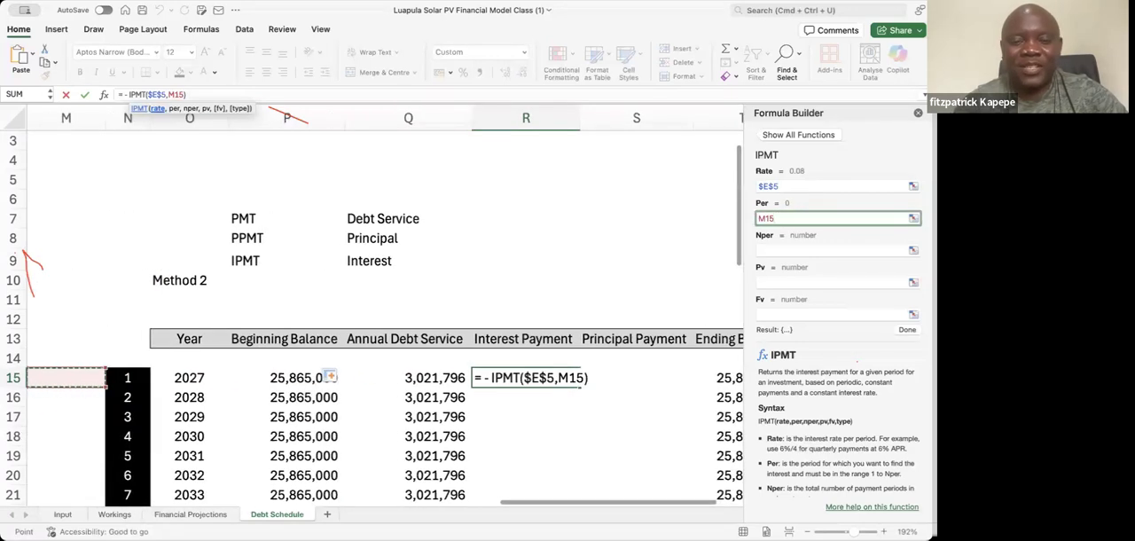
pyautogui.press('Right')
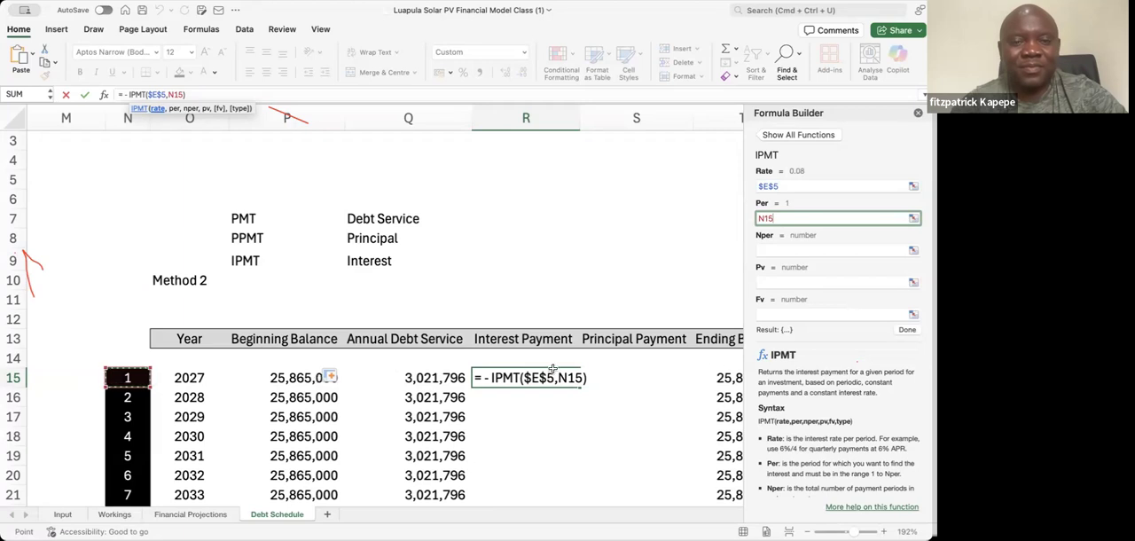
# Set the IPMT Nper argument to the loan tenor cell E6 as the absolute reference $E$6
pyautogui.click(773, 250)
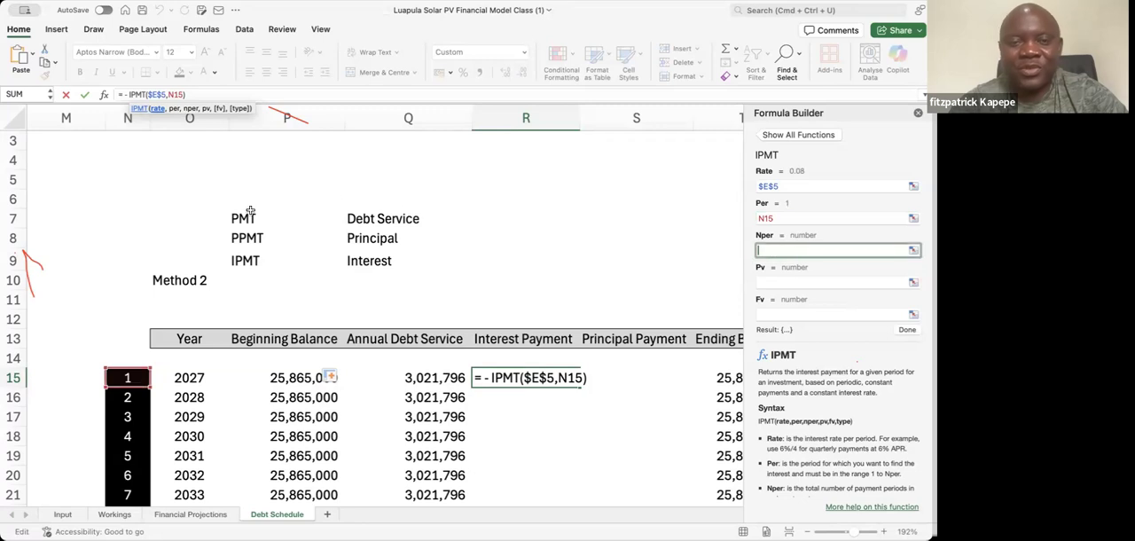
pyautogui.click(97, 192)
pyautogui.press('Left')
pyautogui.press('Left')
pyautogui.press('Left')
pyautogui.press('Left')
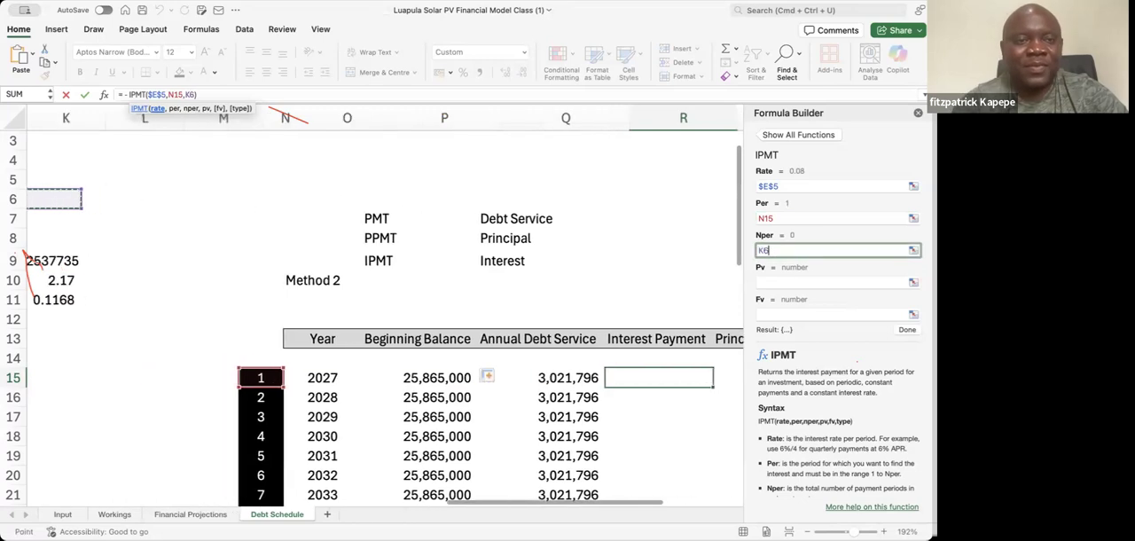
pyautogui.press('Left')
pyautogui.press('Left')
pyautogui.press('Left')
pyautogui.press('Left')
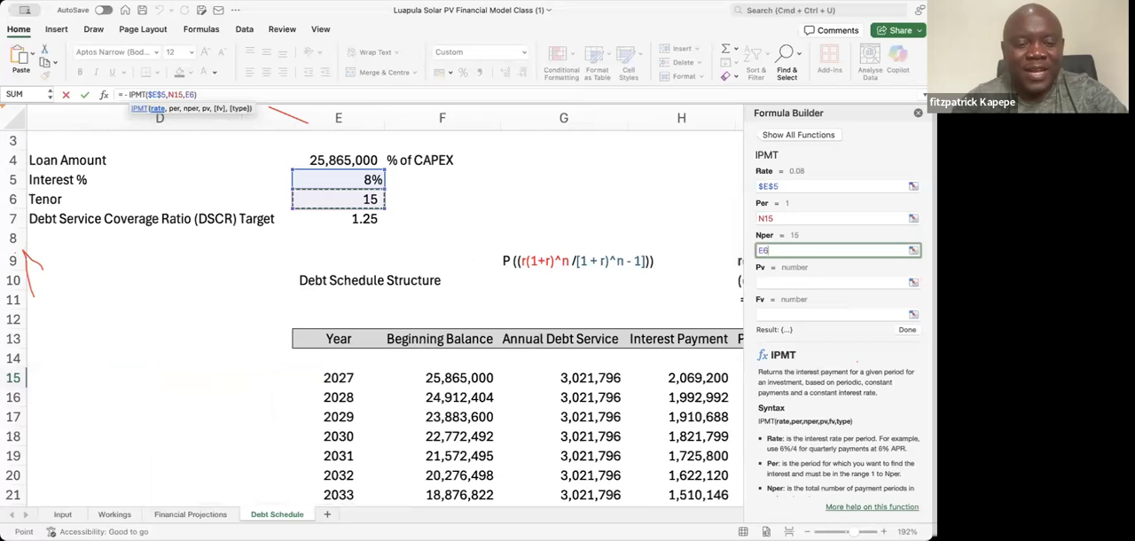
pyautogui.press('F4')
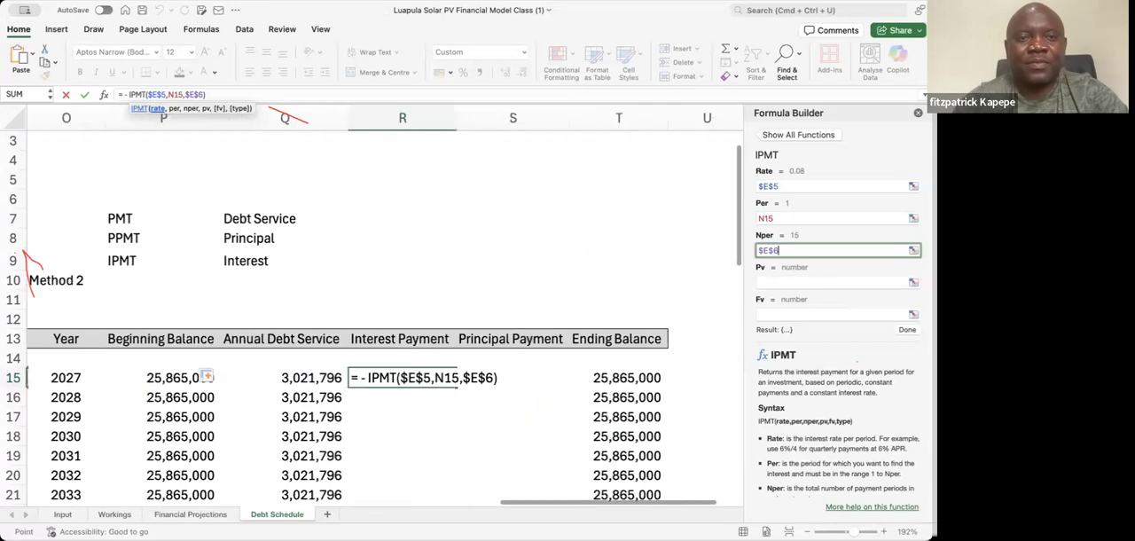
# Set the IPMT Pv argument to the loan amount as $E$4 and complete the formula =-IPMT($E$5,N15,$E$6,$E$4) in R15
pyautogui.click(808, 280)
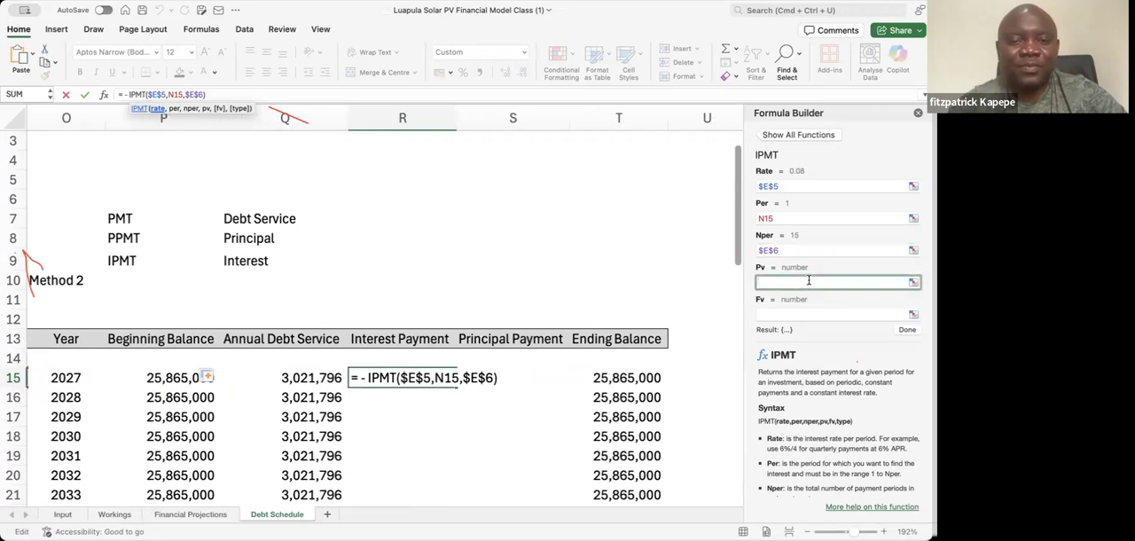
pyautogui.click(293, 253)
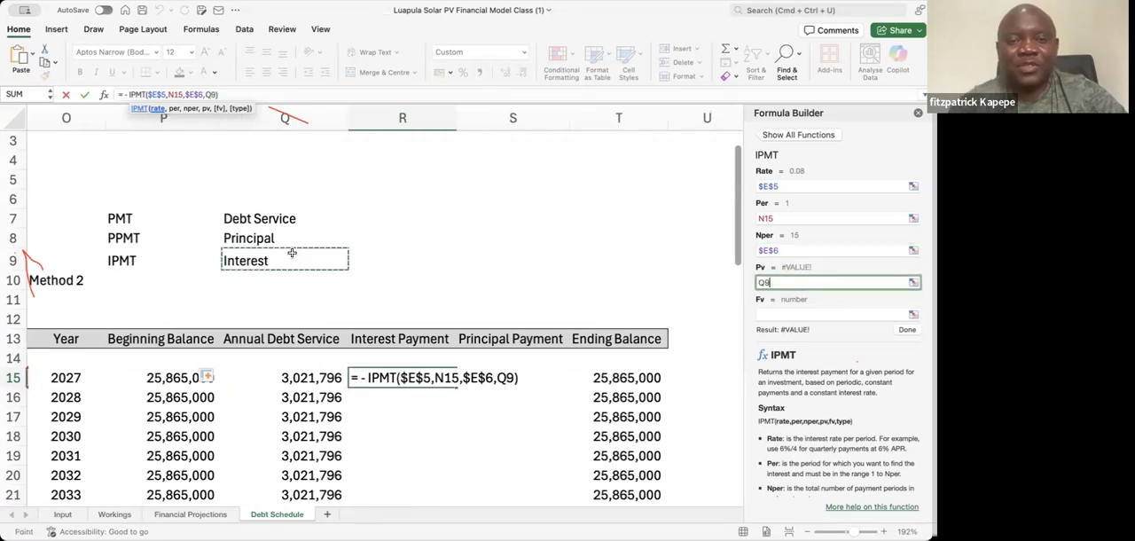
pyautogui.press('Left')
pyautogui.press('Left')
pyautogui.press('Left')
pyautogui.press('Left')
pyautogui.press('Left')
pyautogui.press('Left')
pyautogui.press('Left')
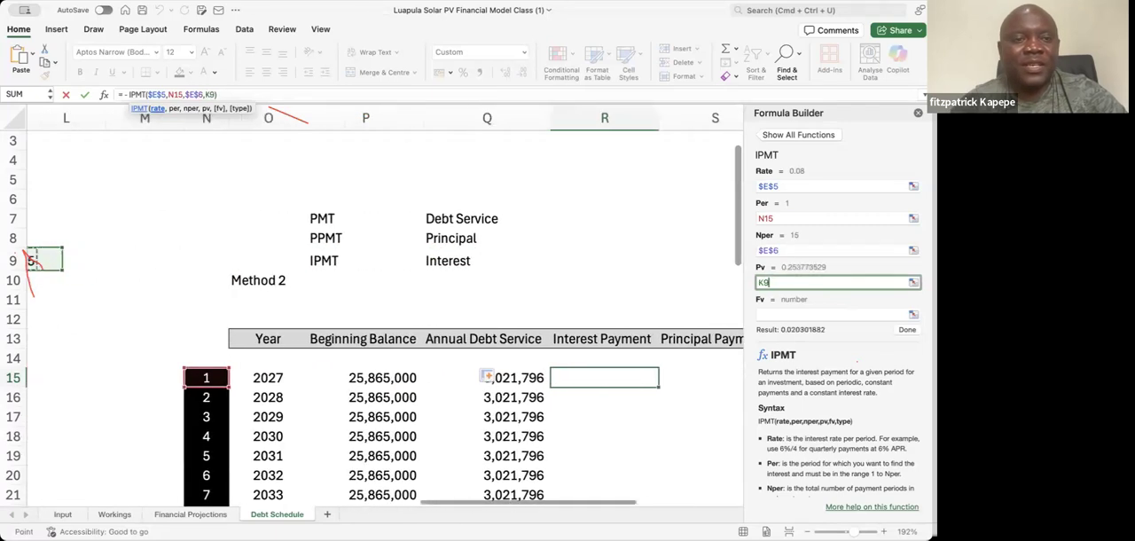
pyautogui.press('Left')
pyautogui.press('Left')
pyautogui.press('Left')
pyautogui.press('Left')
pyautogui.press('Left')
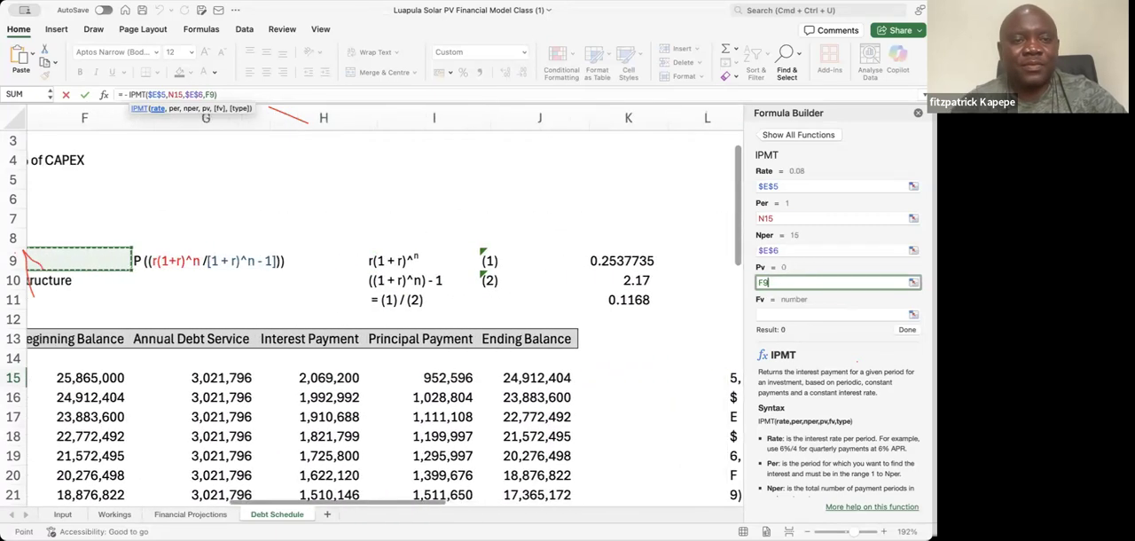
pyautogui.press('Left')
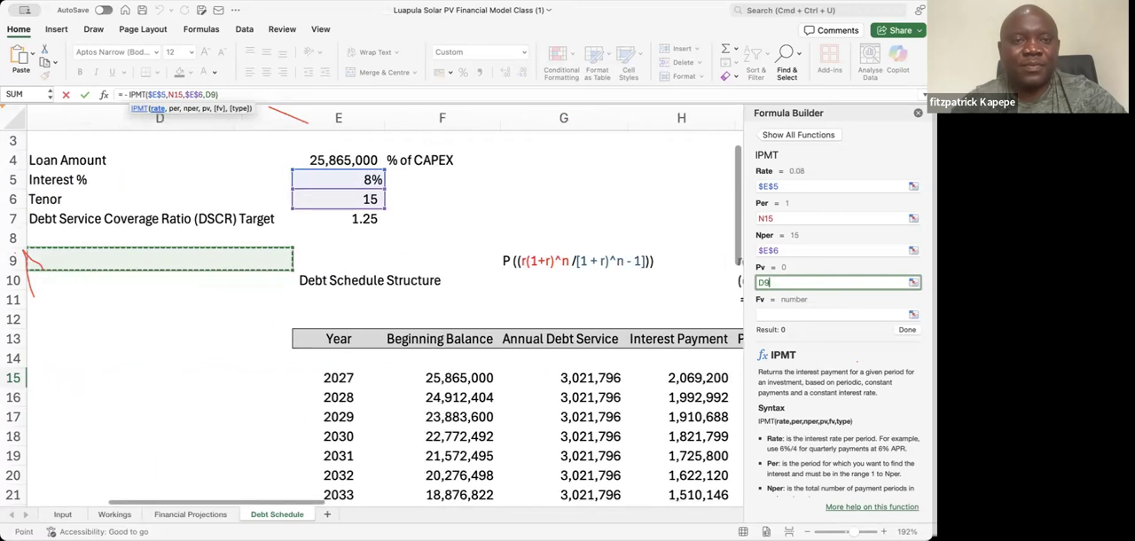
pyautogui.press('Up')
pyautogui.press('Up')
pyautogui.press('Up')
pyautogui.press('Up')
pyautogui.press('Up')
pyautogui.press('Right')
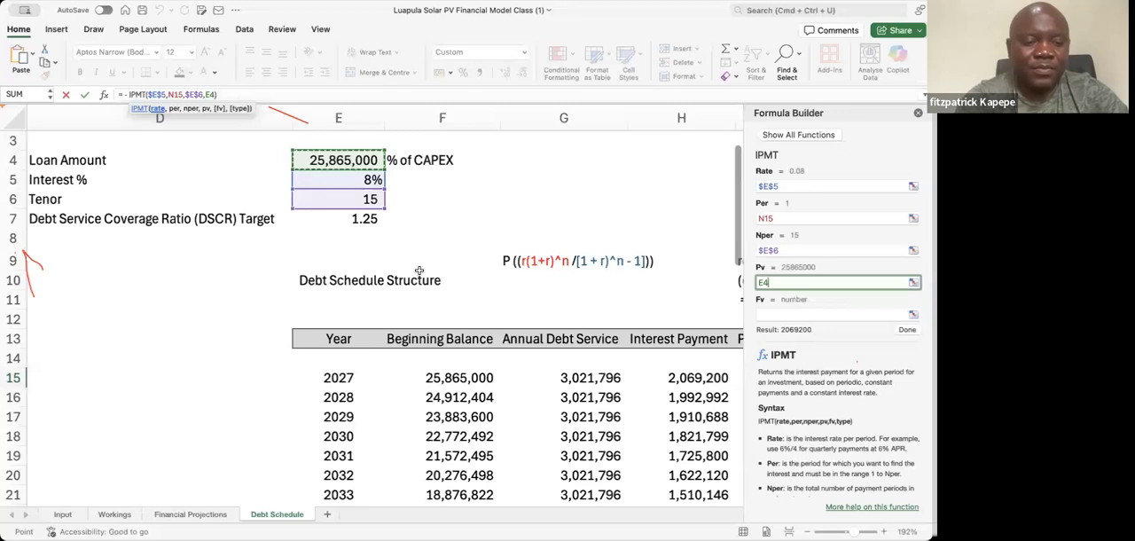
pyautogui.press('F4')
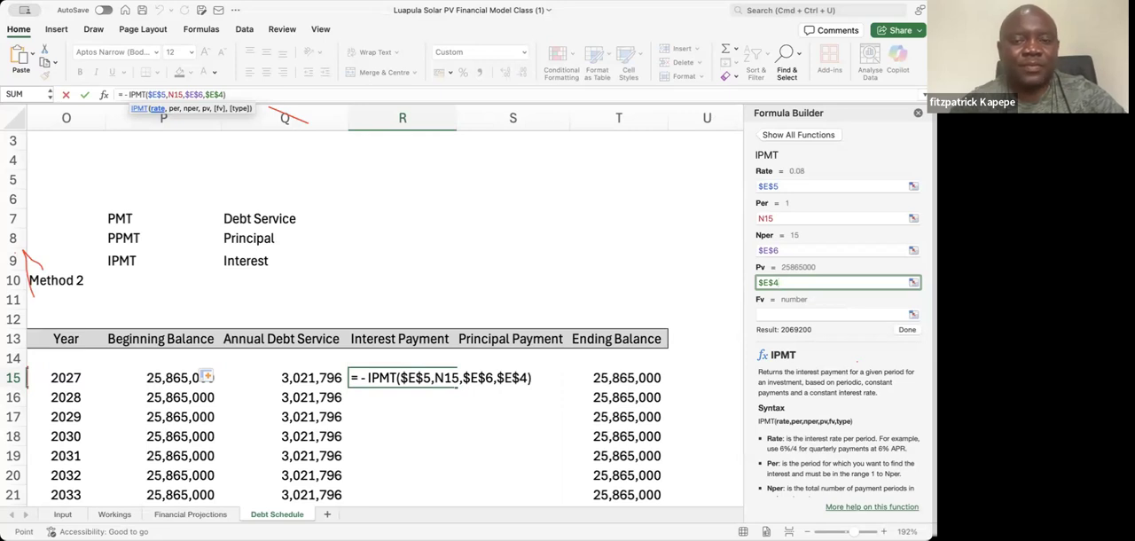
pyautogui.click(907, 330)
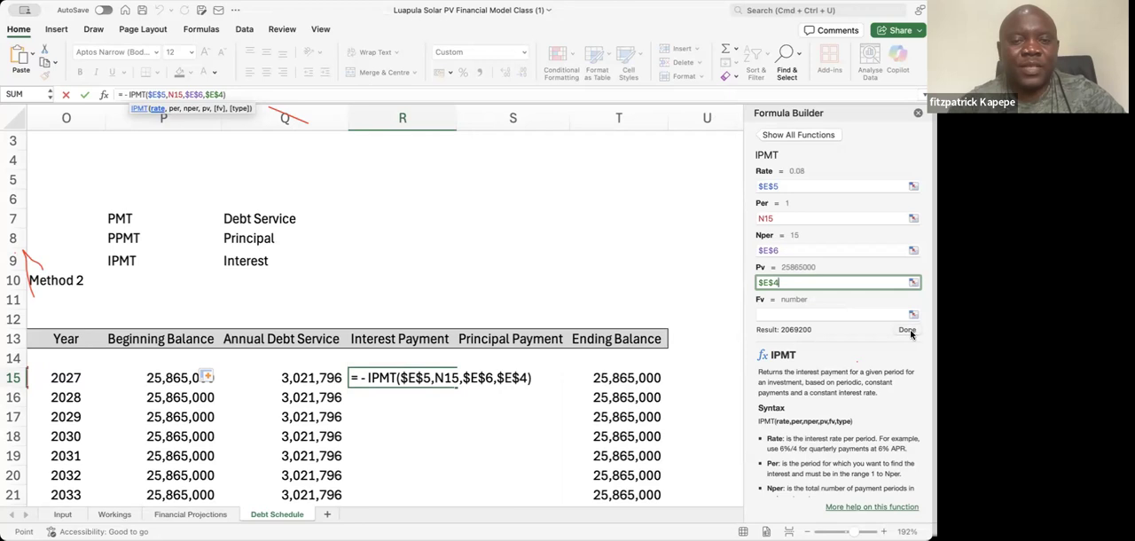
# Copy the number formatting of the 2027 Annual Debt Service cell Q15 onto the Interest Payment cell R15
pyautogui.click(394, 409)
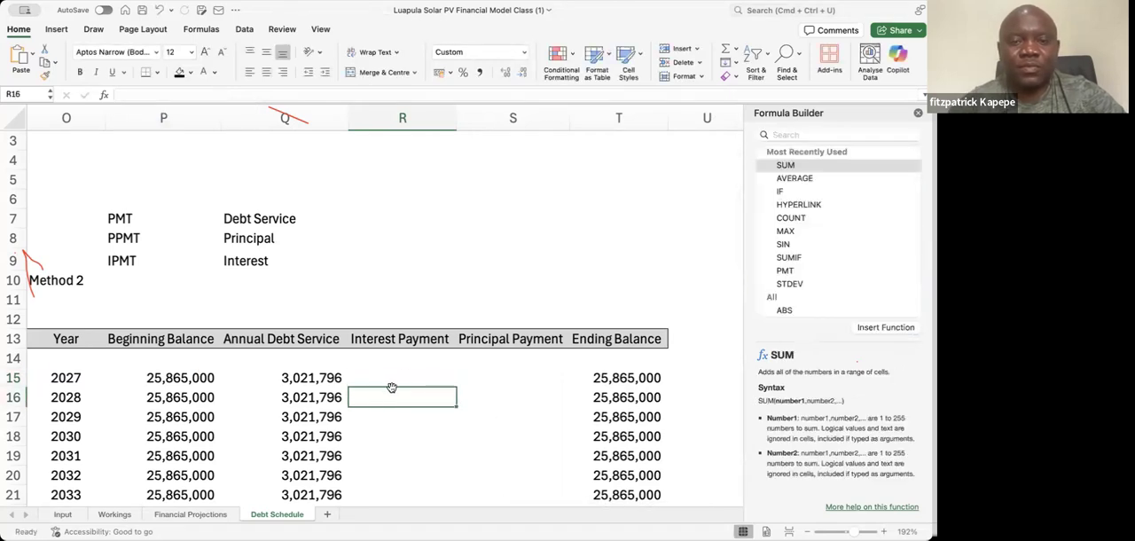
pyautogui.click(390, 382)
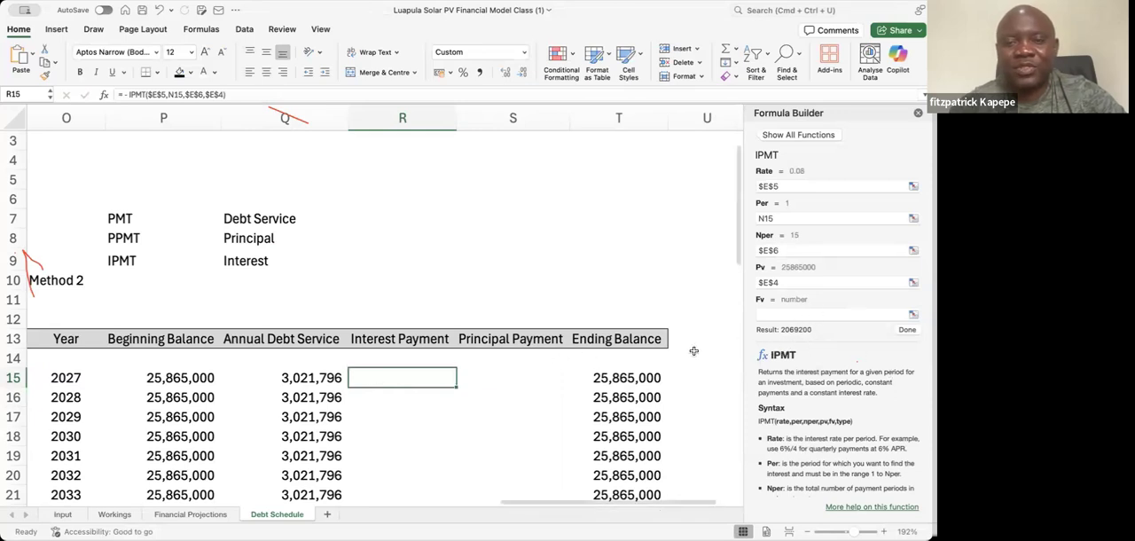
pyautogui.click(305, 376)
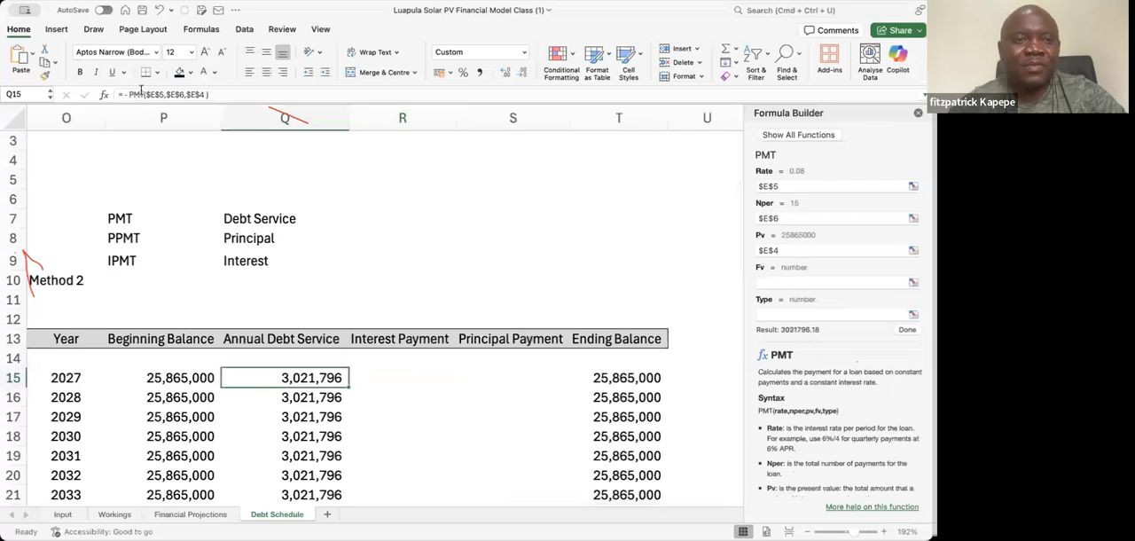
pyautogui.click(44, 63)
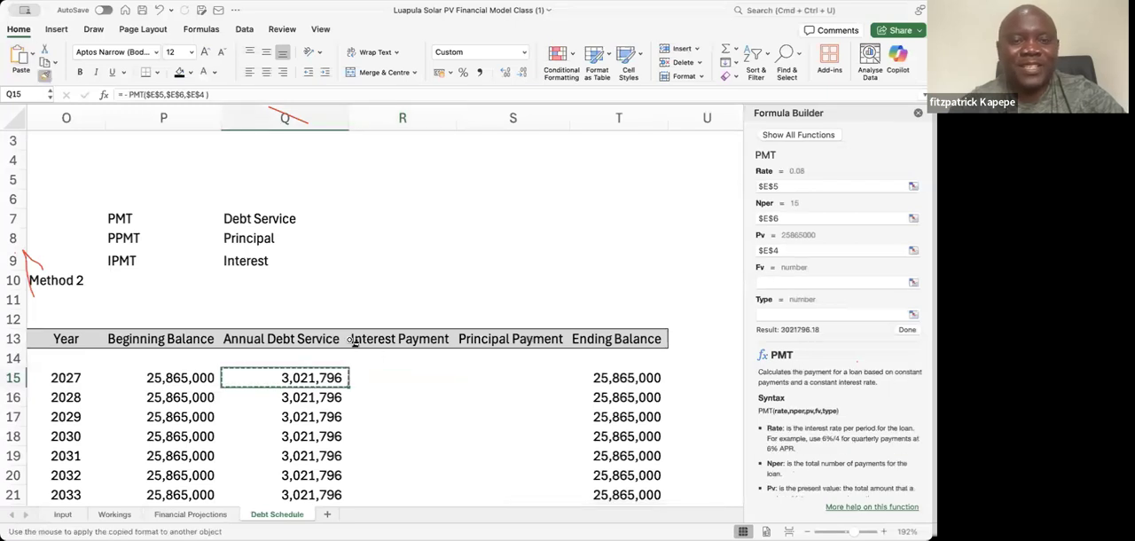
pyautogui.click(379, 379)
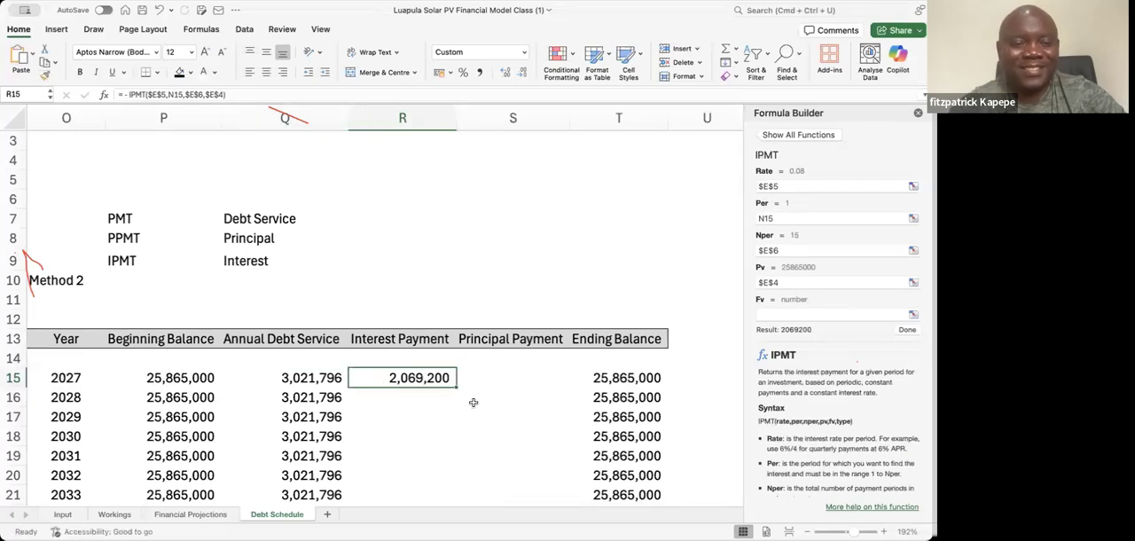
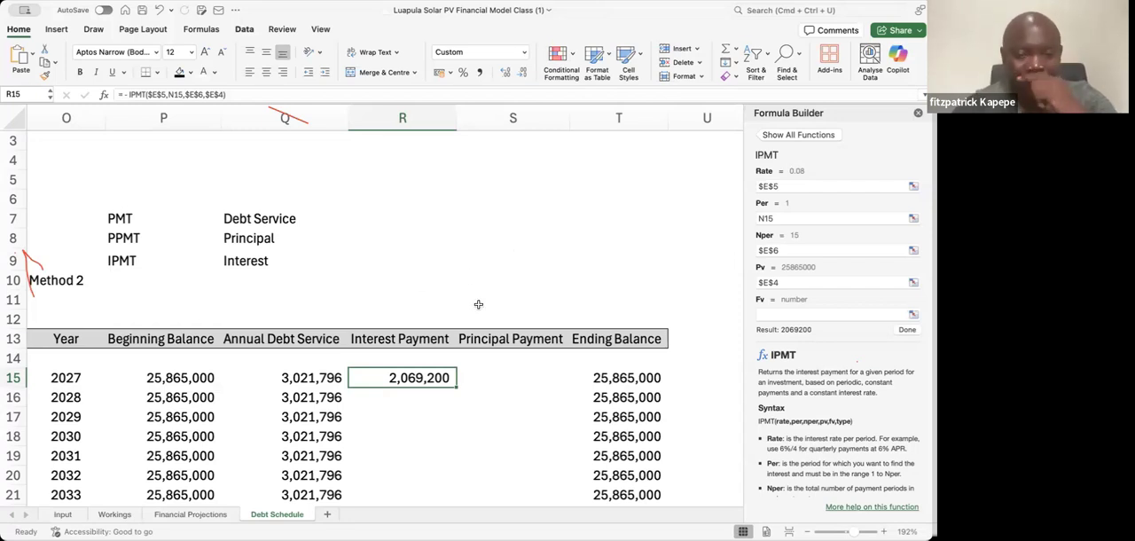
# Fill the IPMT formula in R15 down the Interest Payment column through 2041
pyautogui.doubleClick(455, 387)
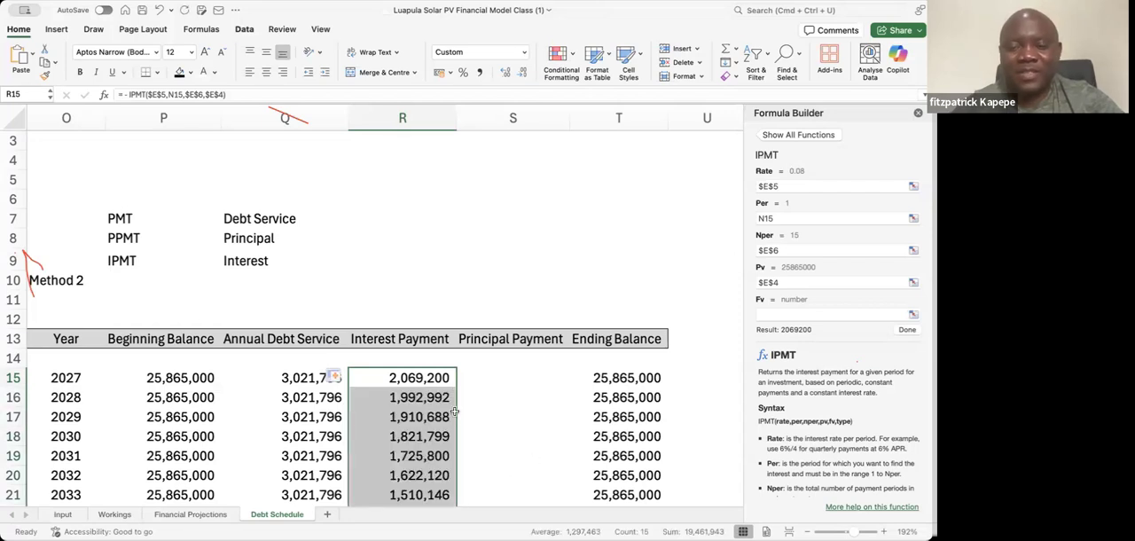
pyautogui.press('Down')
pyautogui.press('Down')
pyautogui.press('Down')
pyautogui.press('Down')
pyautogui.press('Down')
pyautogui.press('Down')
pyautogui.press('Down')
pyautogui.press('Down')
pyautogui.press('Down')
pyautogui.press('Down')
pyautogui.scroll(-3, 454, 410)
pyautogui.press('Up')
pyautogui.press('Up')
pyautogui.press('Up')
pyautogui.press('Up')
pyautogui.press('Up')
pyautogui.press('Up')
pyautogui.press('Up')
pyautogui.press('Up')
pyautogui.press('Up')
pyautogui.press('Up')
pyautogui.press('Up')
pyautogui.press('Down')
pyautogui.press('Up')
pyautogui.press('Down')
# Try calculating the 2027 principal payment in S15 as debt service minus interest with =Q15-R15, and clear the cell
pyautogui.press('Right')
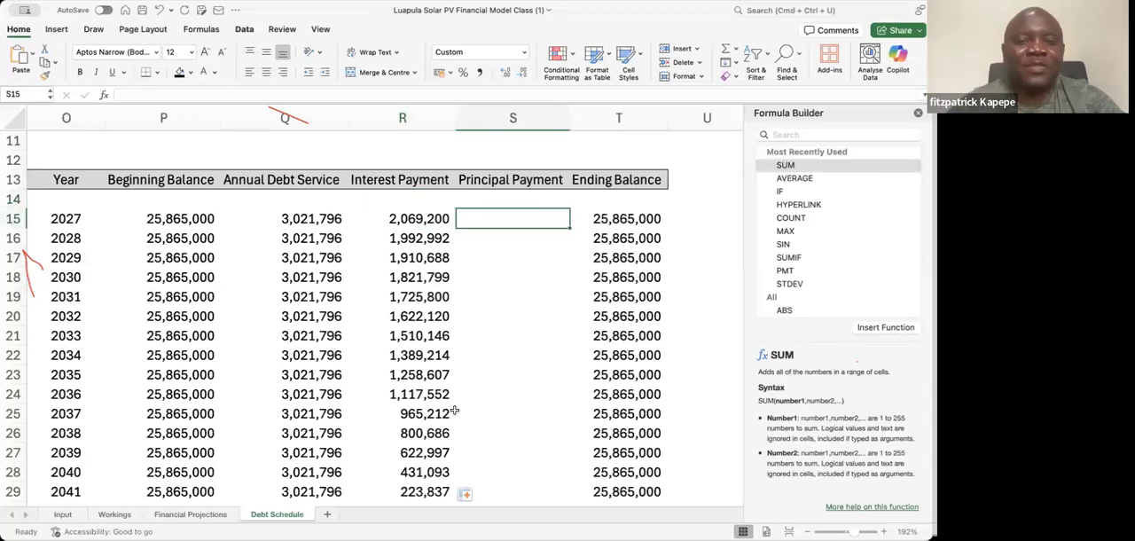
pyautogui.write('=')
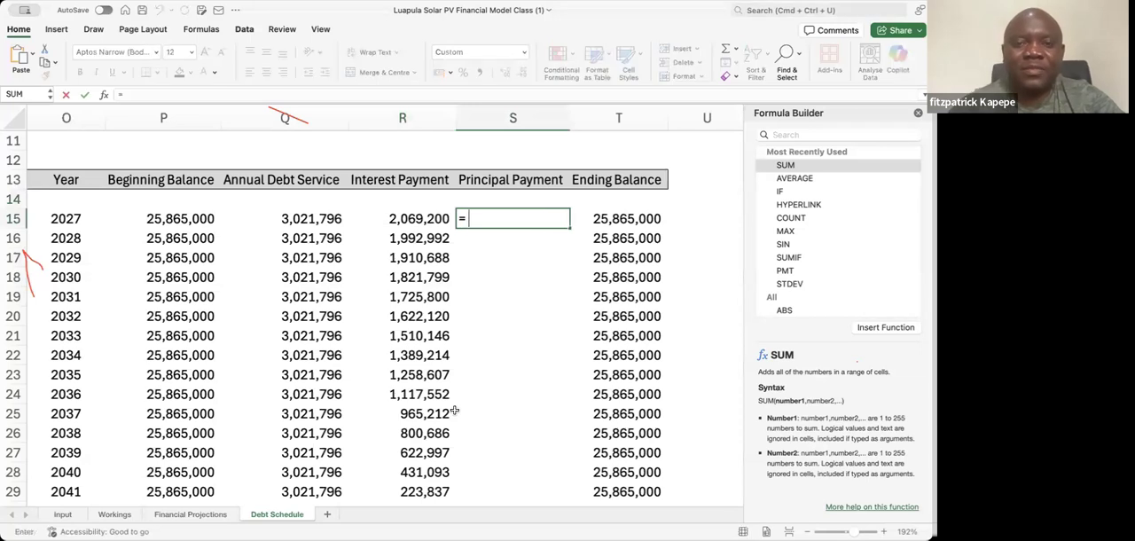
pyautogui.click(313, 222)
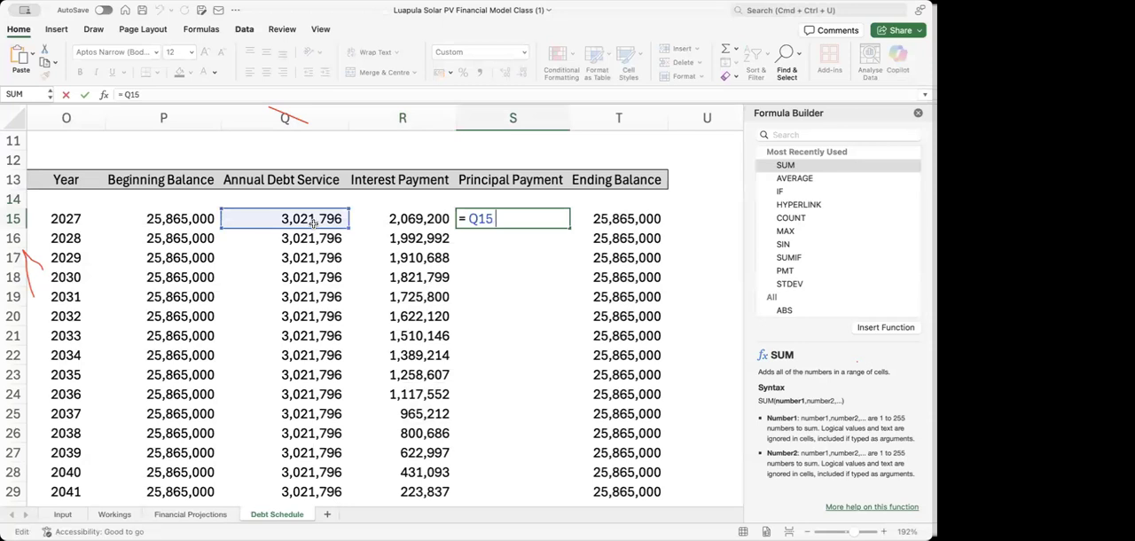
pyautogui.write('-')
pyautogui.click(406, 219)
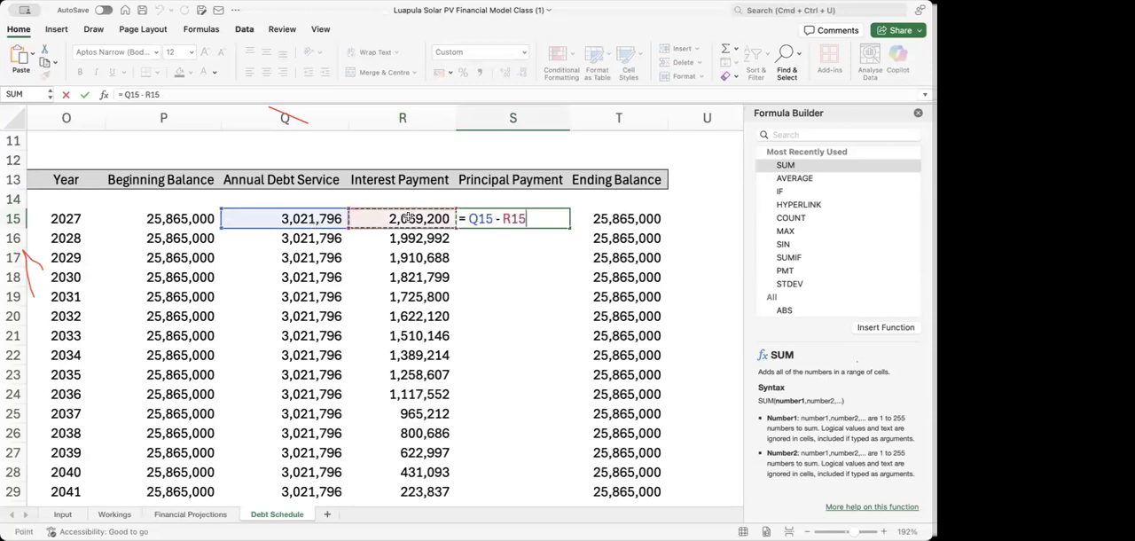
pyautogui.press('Return')
pyautogui.press('Up')
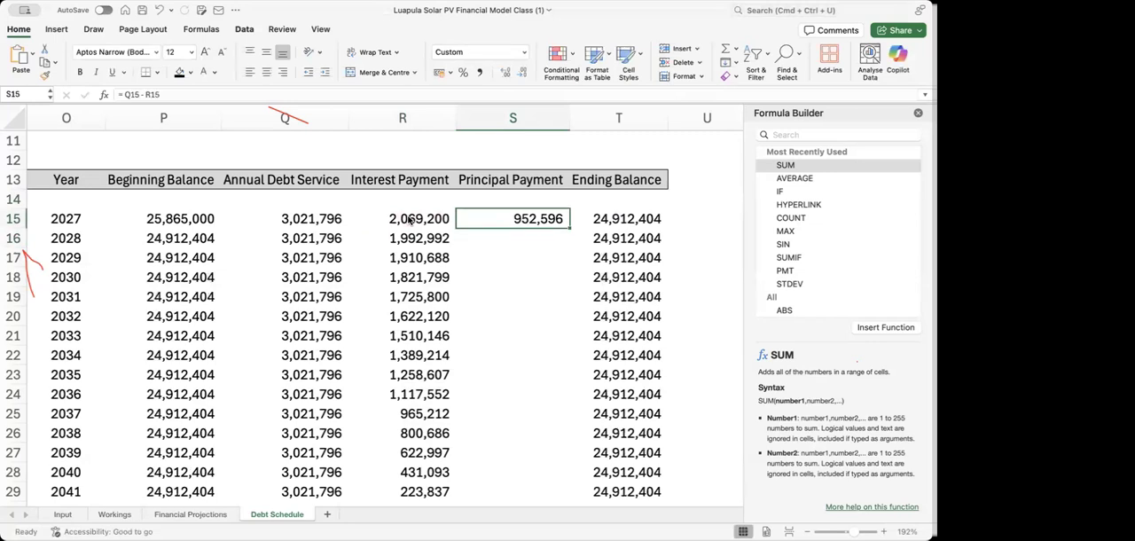
pyautogui.press('Delete')
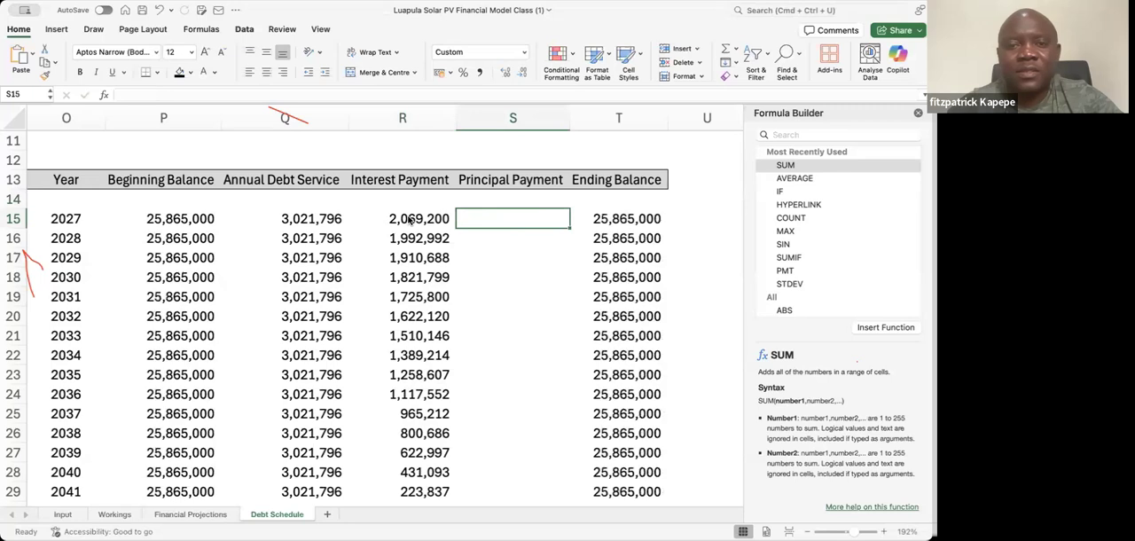
# Examine the 2027 interest formula and the period numbers in column N that it refers to
pyautogui.click(409, 220)
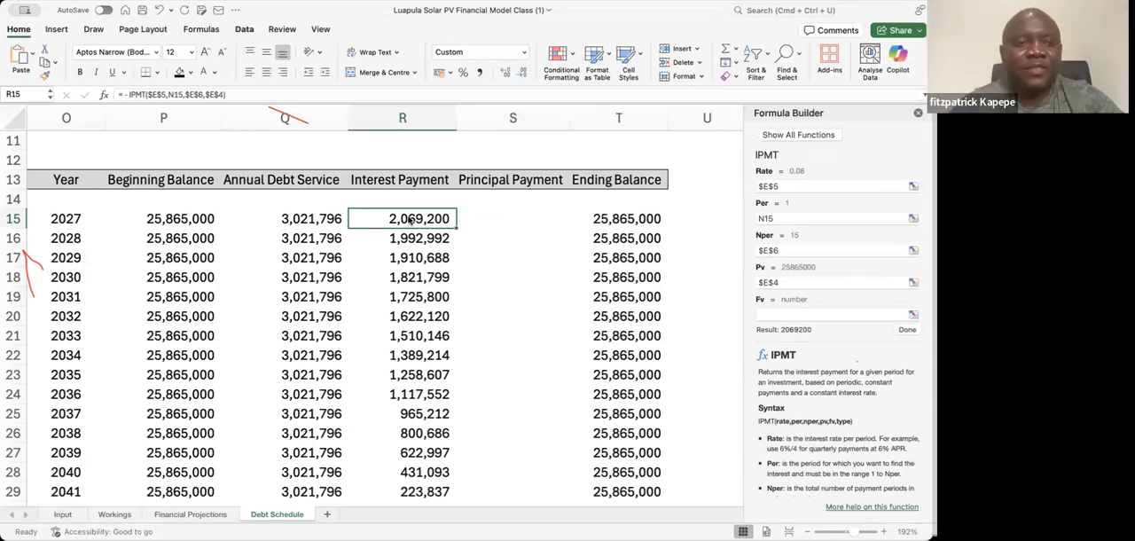
pyautogui.press('Left')
pyautogui.press('Left')
pyautogui.press('Left')
pyautogui.press('Left')
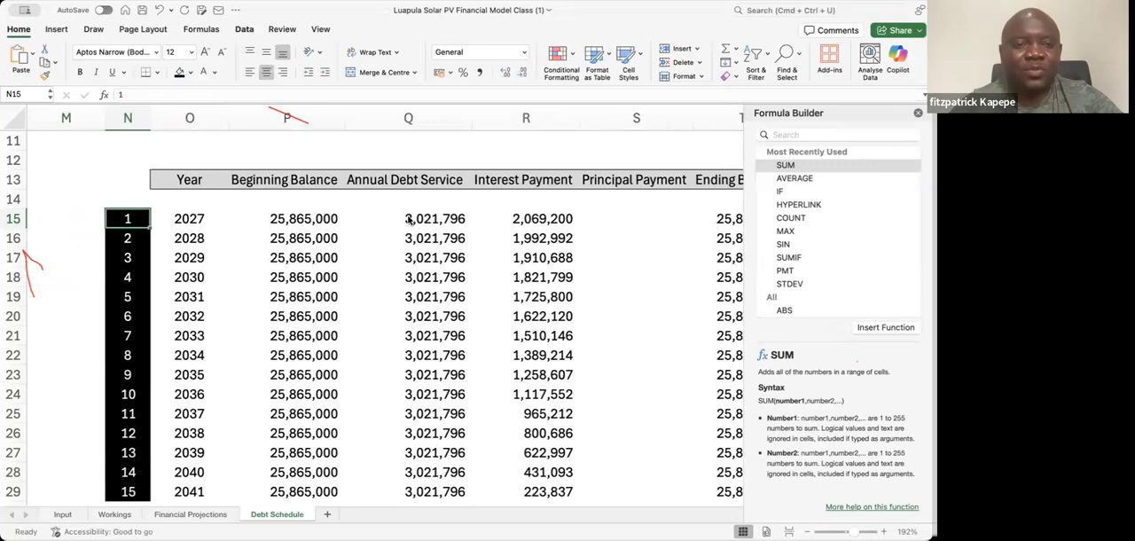
pyautogui.press('Down')
pyautogui.press('Down')
pyautogui.press('Down')
pyautogui.press('Down')
pyautogui.press('Down')
pyautogui.press('Down')
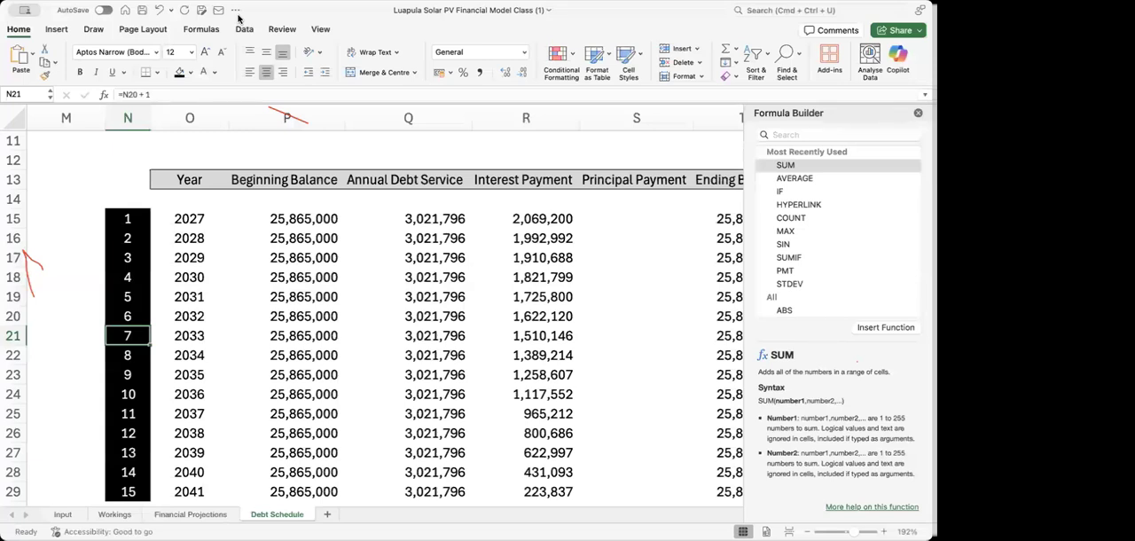
# Try the subtraction =Q15-R15 again in the 2027 Principal Payment cell and delete it
pyautogui.click(528, 225)
pyautogui.press('Right')
pyautogui.press('Right')
pyautogui.press('Right')
pyautogui.press('Right')
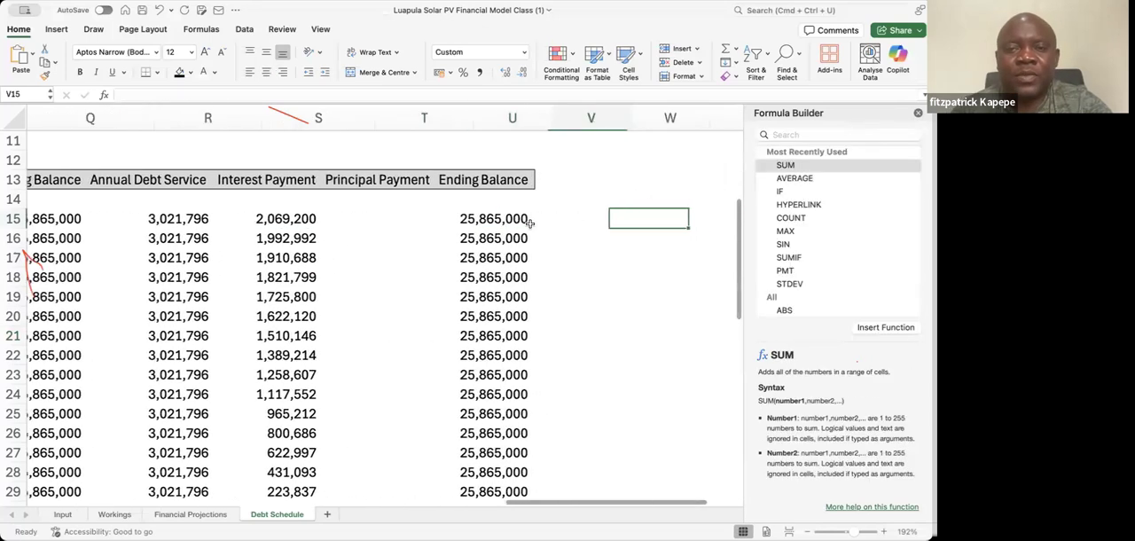
pyautogui.press('Left')
pyautogui.press('Left')
pyautogui.press('Left')
pyautogui.press('Left')
pyautogui.press('Left')
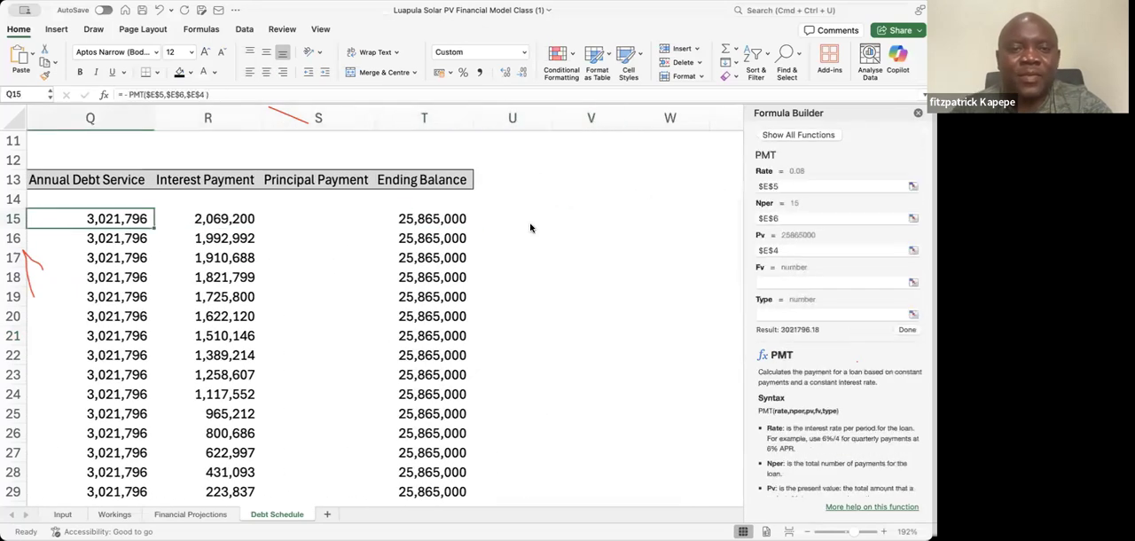
pyautogui.press('Right')
pyautogui.press('Right')
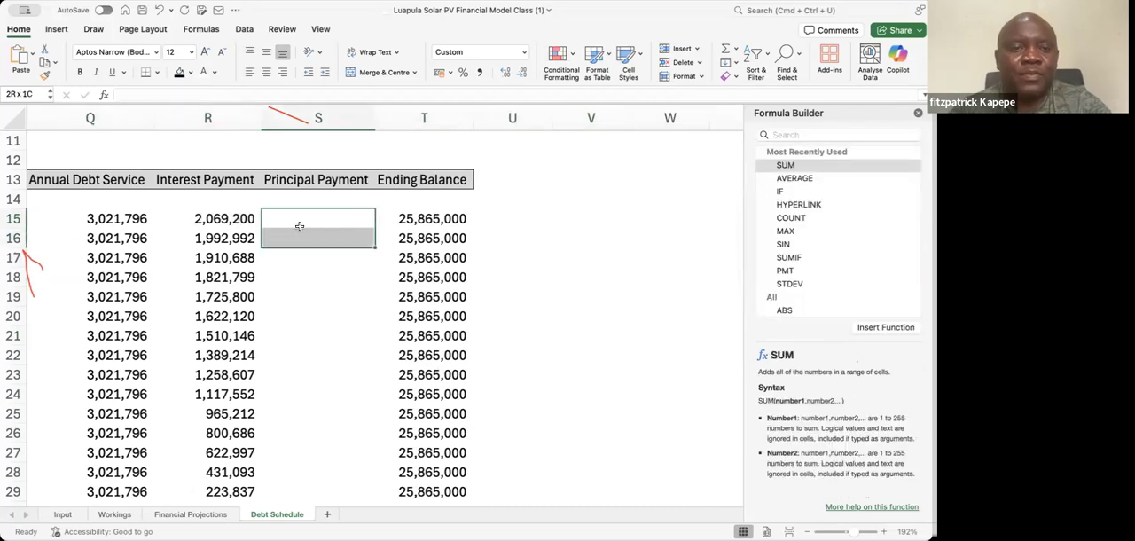
pyautogui.write('=')
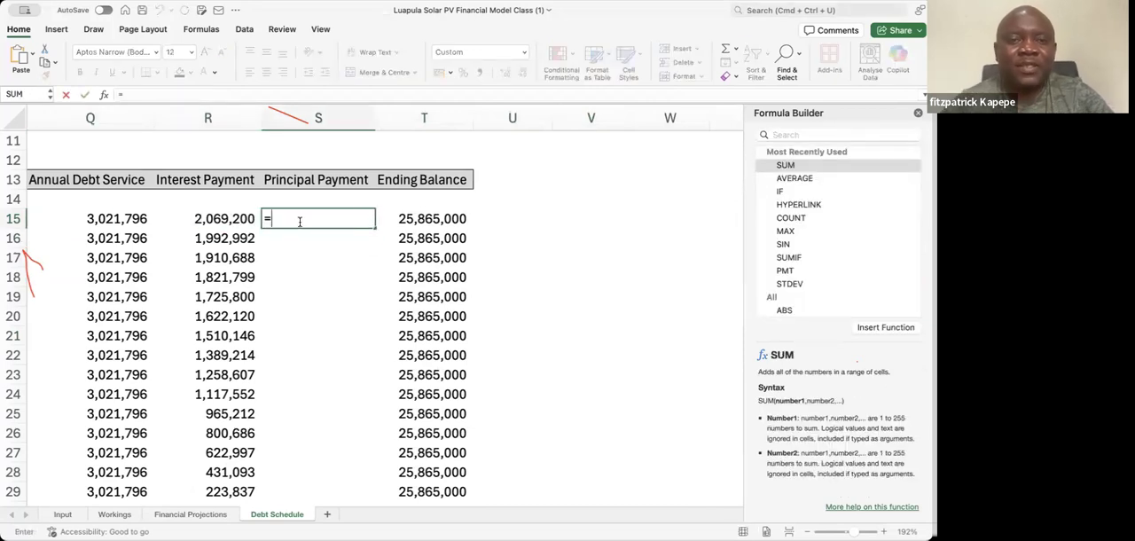
pyautogui.click(118, 217)
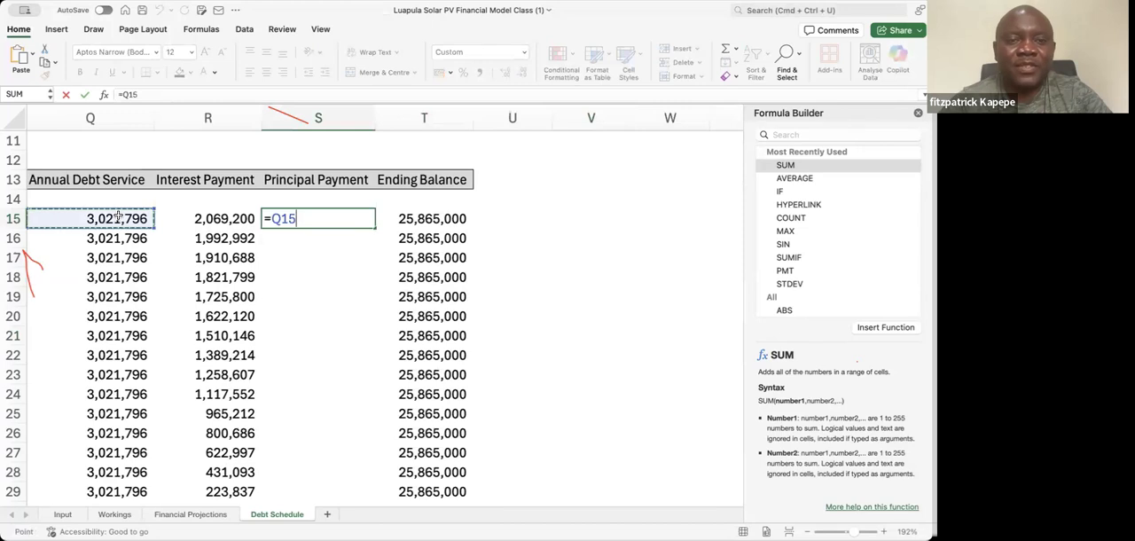
pyautogui.write('-')
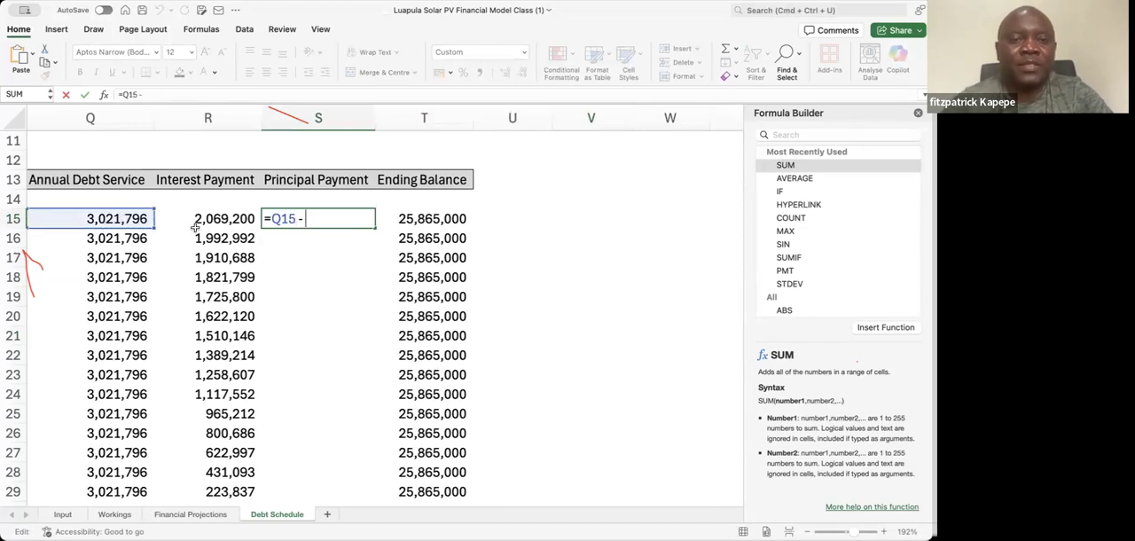
pyautogui.click(219, 218)
pyautogui.press('Return')
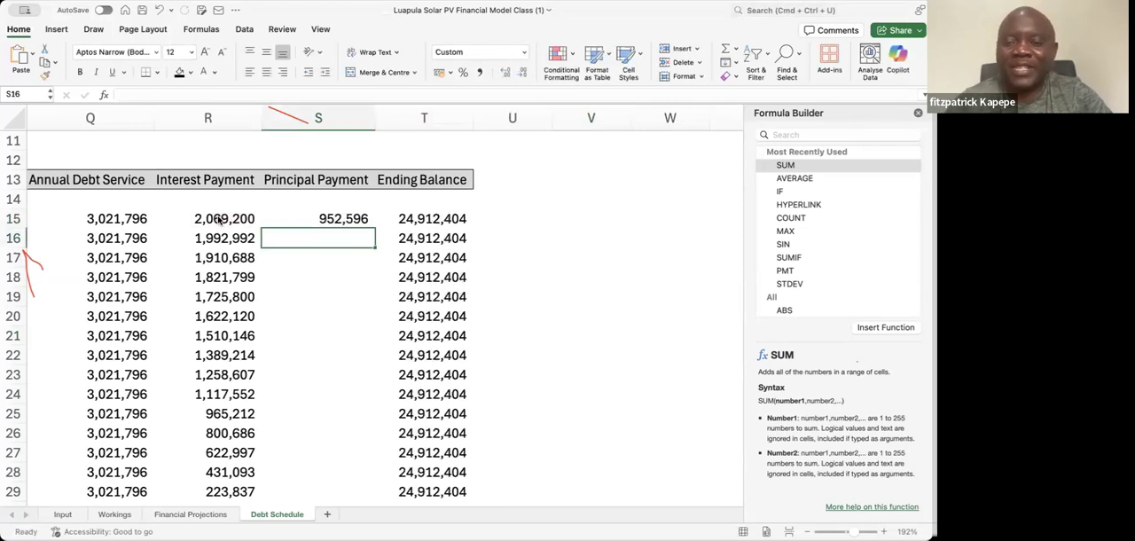
pyautogui.press('Up')
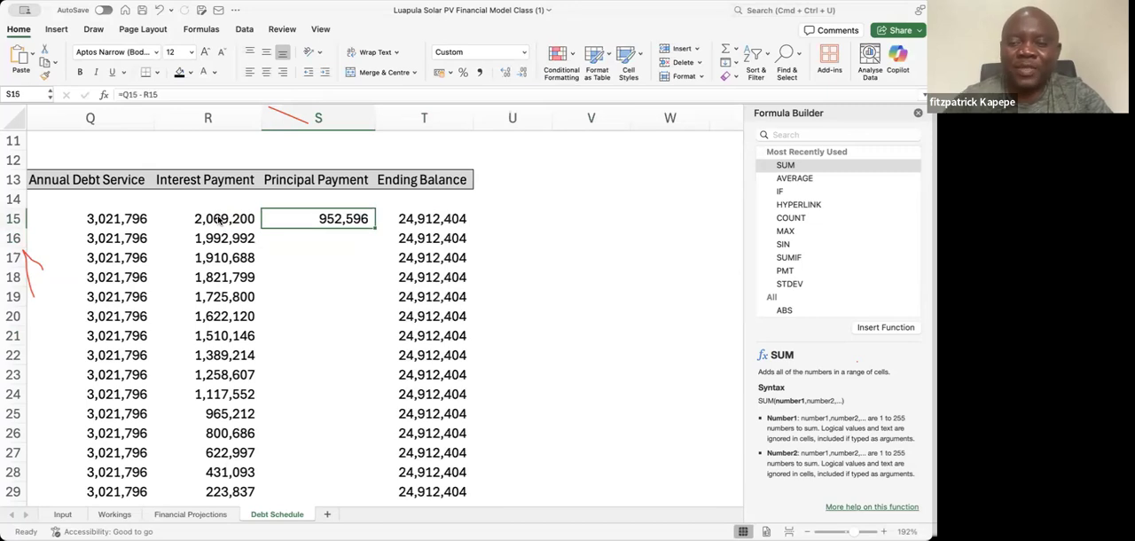
pyautogui.press('Delete')
# Begin a PPMT formula in S15 for the 2027 principal payment and open its arguments in the Formula Builder
pyautogui.click(219, 219)
pyautogui.hscroll(-5, 219, 219)
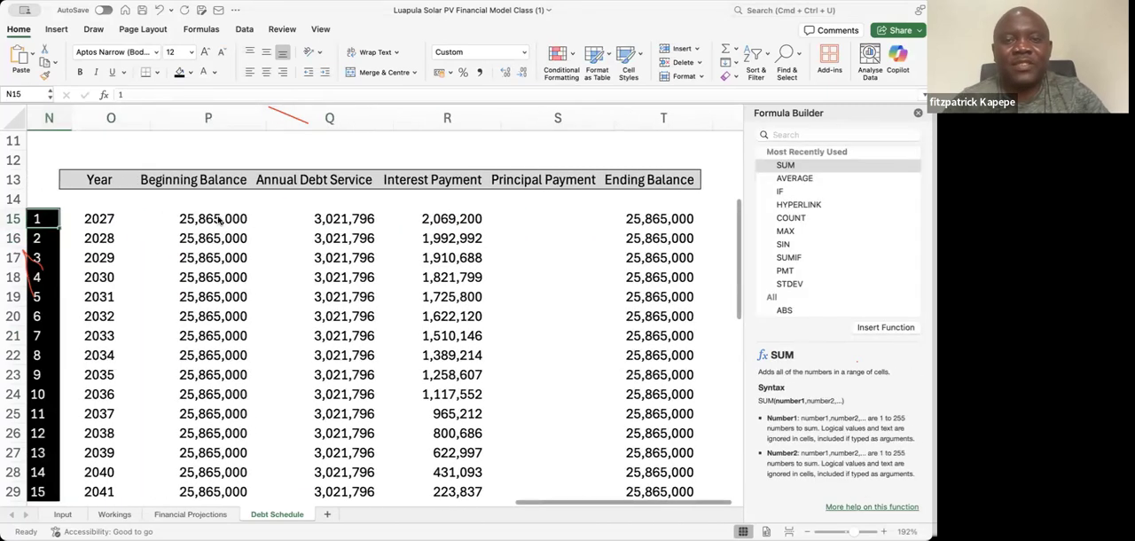
pyautogui.press('Right')
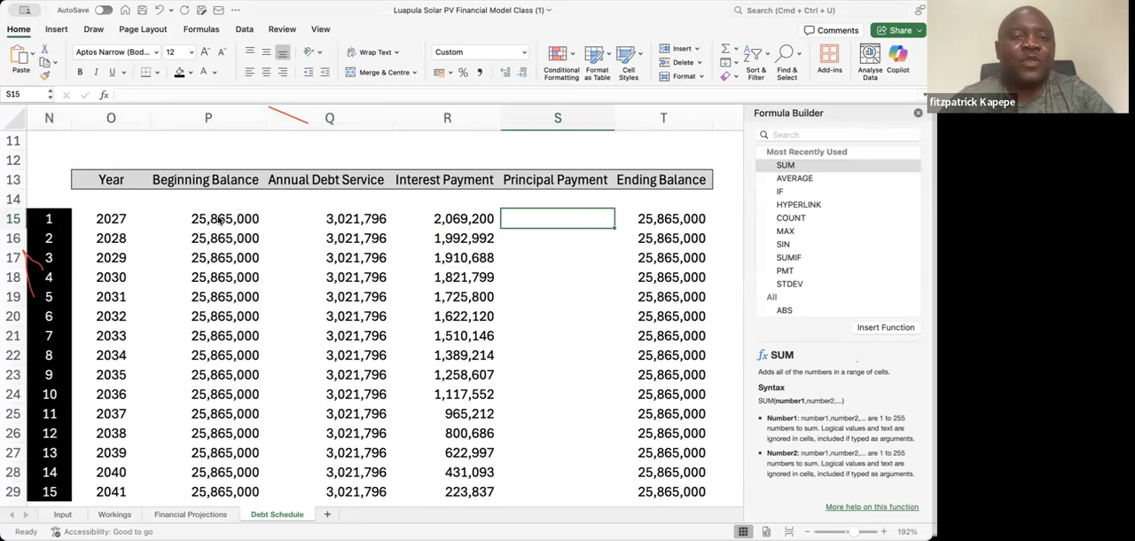
pyautogui.write('=')
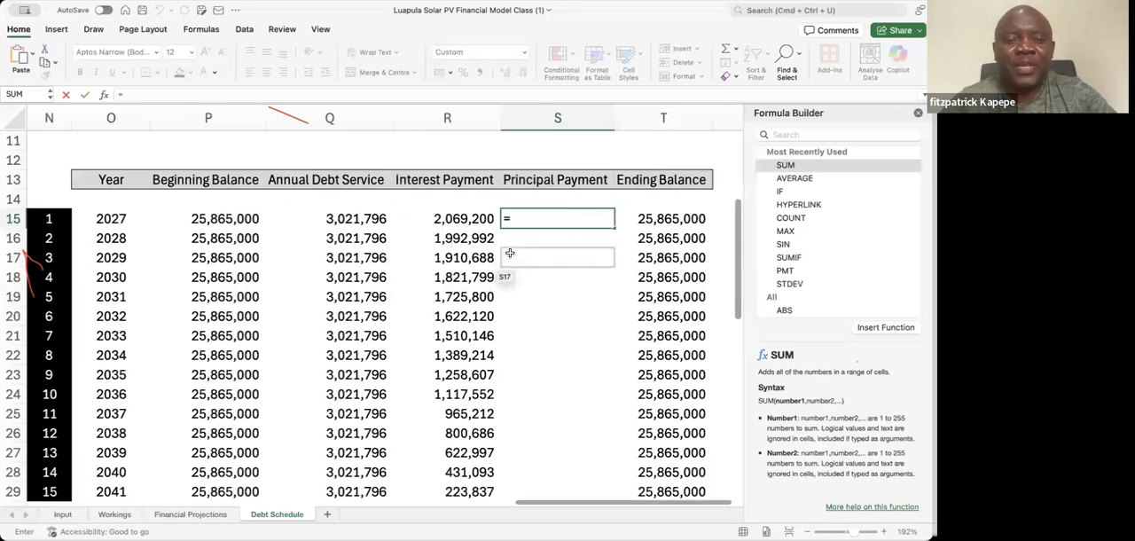
pyautogui.write('pp')
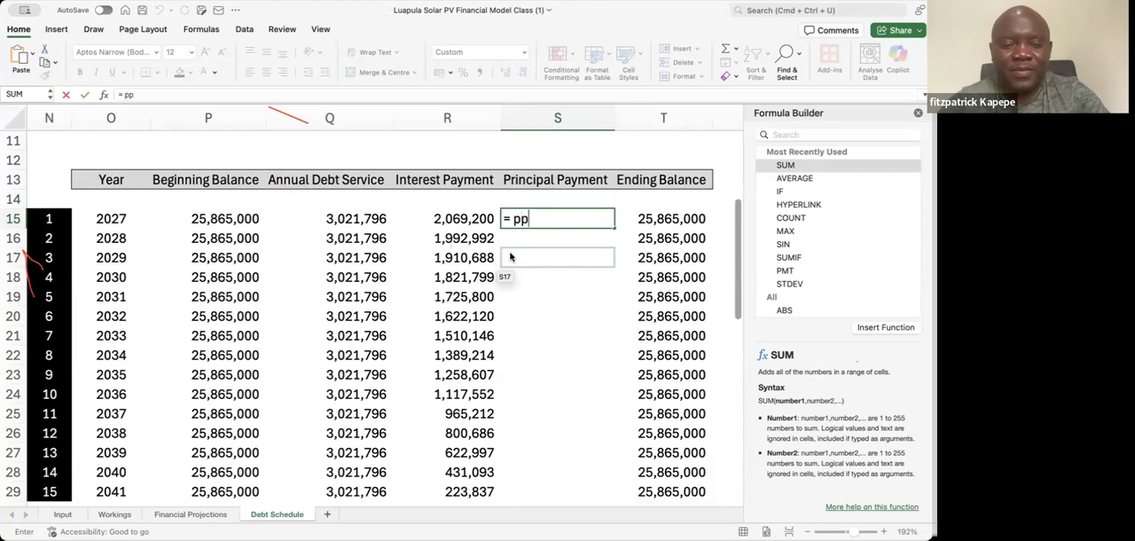
pyautogui.press('Tab')
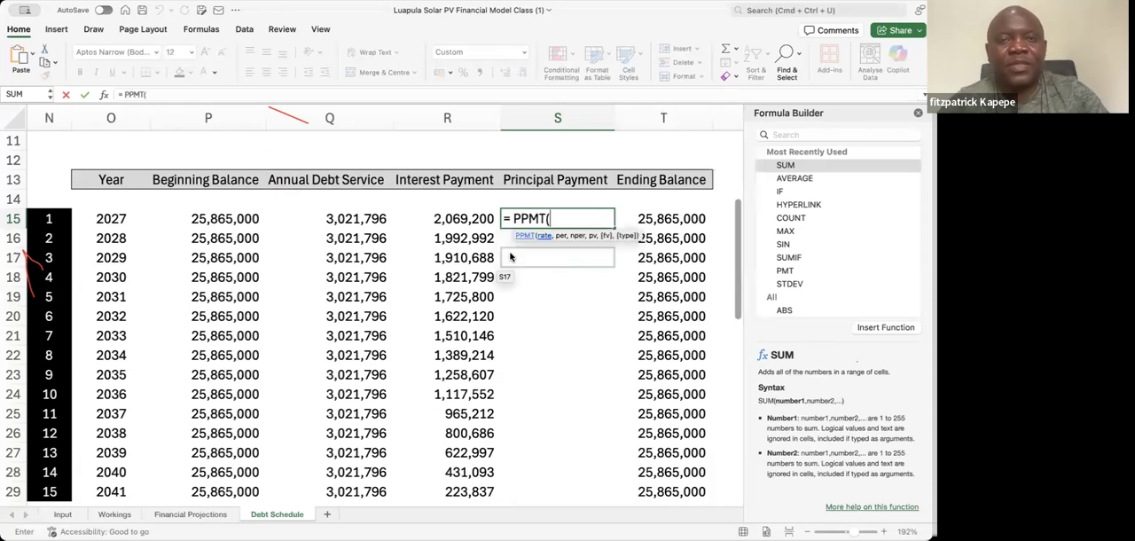
pyautogui.click(103, 95)
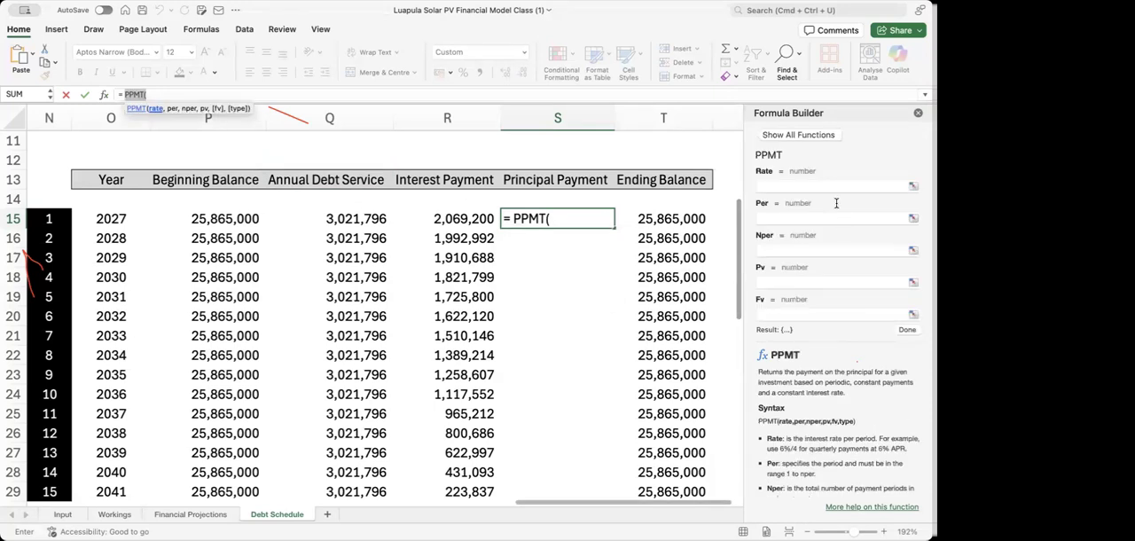
# Set the PPMT Rate argument to the loan's interest rate cell as the absolute reference $E$5
pyautogui.click(803, 186)
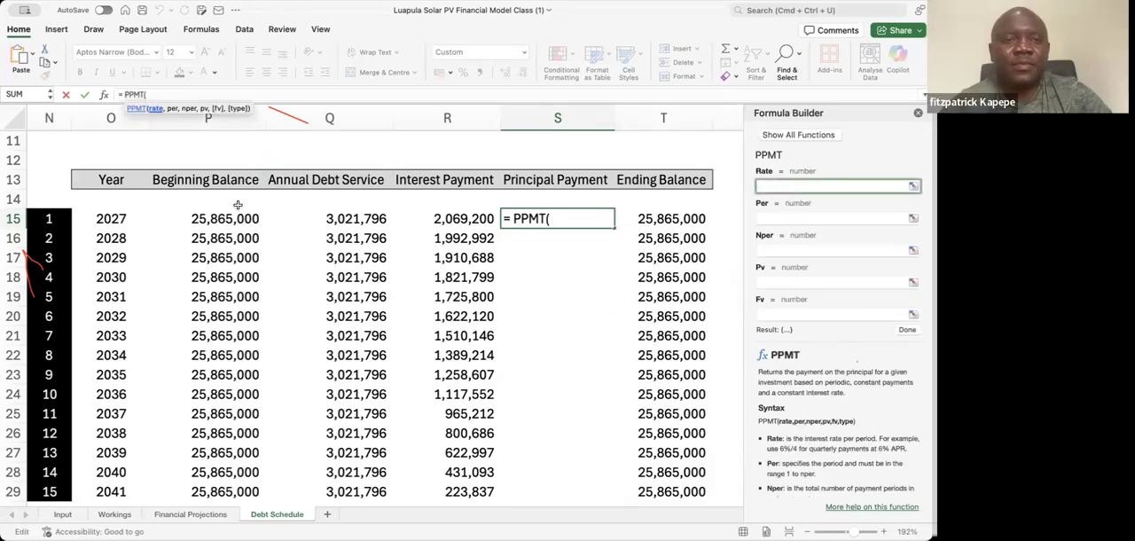
pyautogui.click(125, 141)
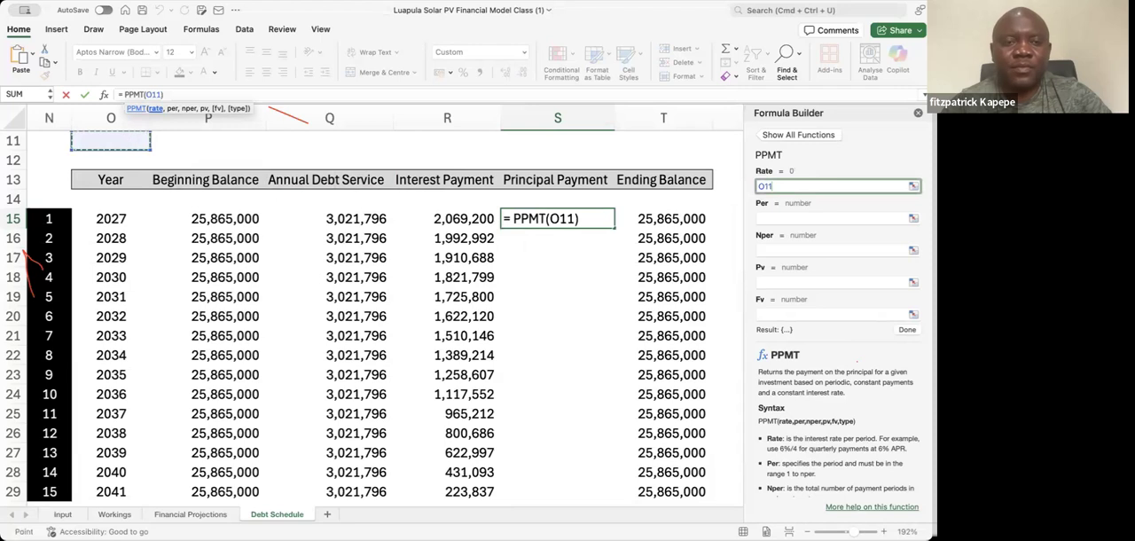
pyautogui.press('Left')
pyautogui.press('Left')
pyautogui.press('Left')
pyautogui.press('Left')
pyautogui.press('Left')
pyautogui.press('Up')
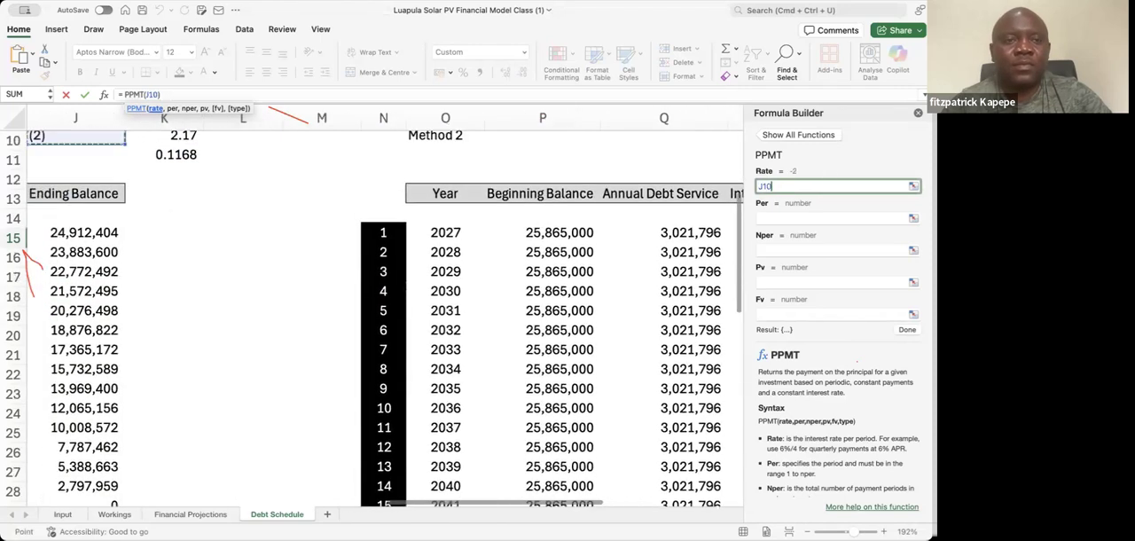
pyautogui.press('Up')
pyautogui.press('Up')
pyautogui.press('Up')
pyautogui.press('Left')
pyautogui.press('Left')
pyautogui.press('Up')
pyautogui.press('Up')
pyautogui.press('Up')
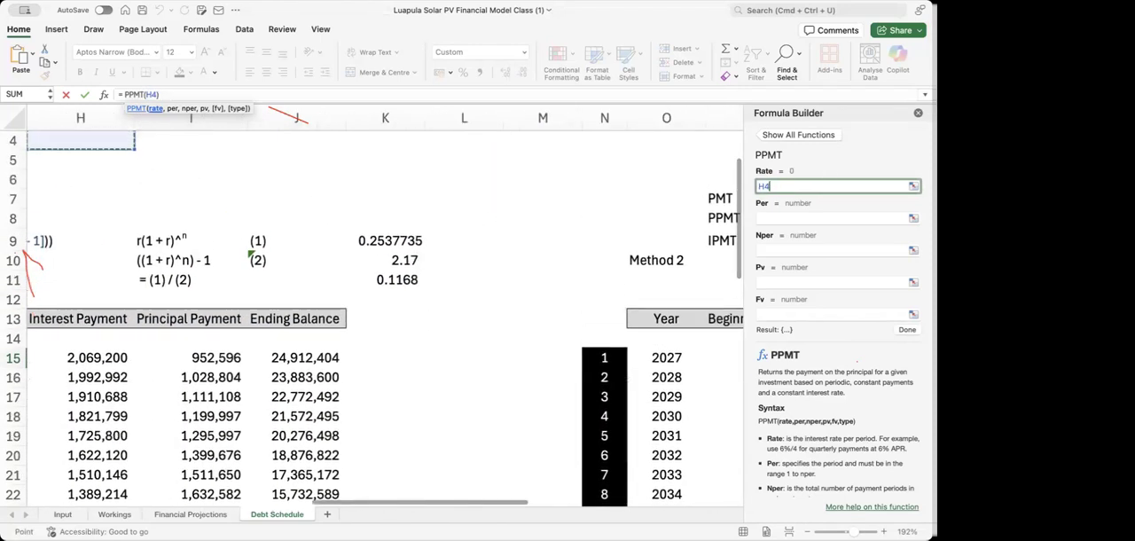
pyautogui.press('Left')
pyautogui.press('Left')
pyautogui.press('Left')
pyautogui.press('Down')
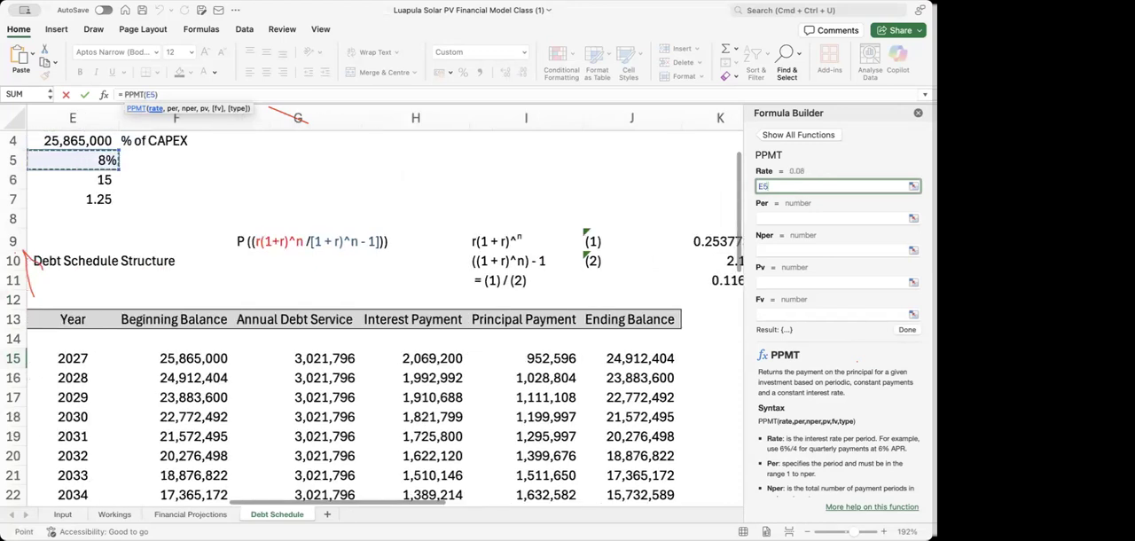
pyautogui.press('F4')
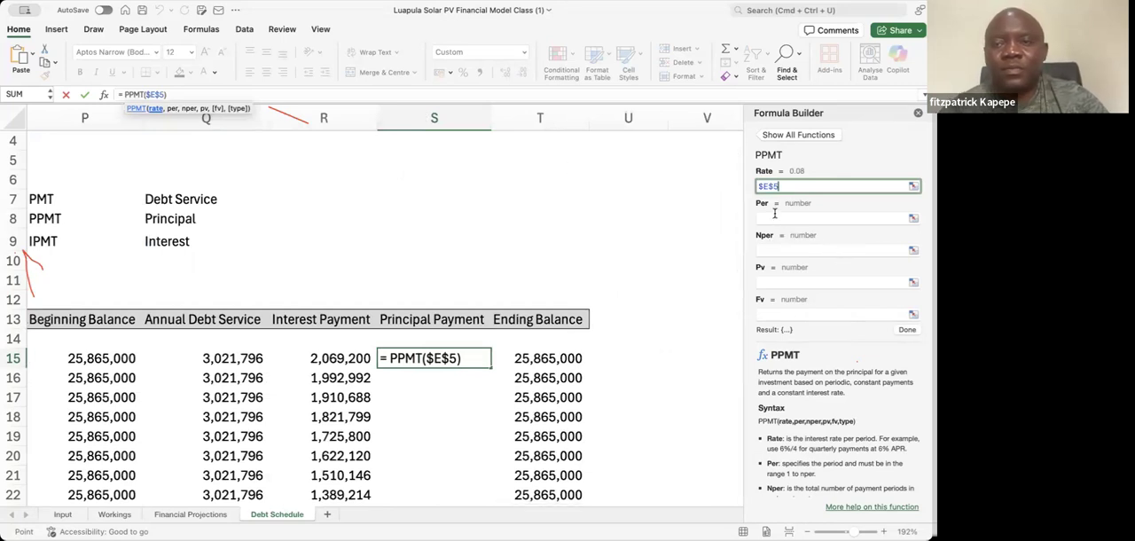
# Set the PPMT Per argument to the first period number in N15
pyautogui.click(774, 217)
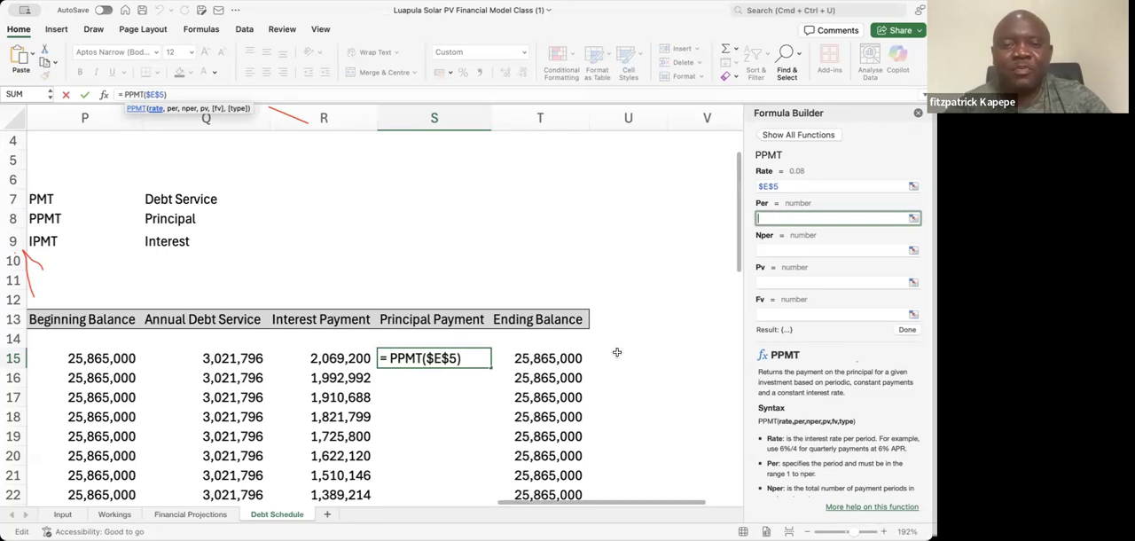
pyautogui.click(325, 357)
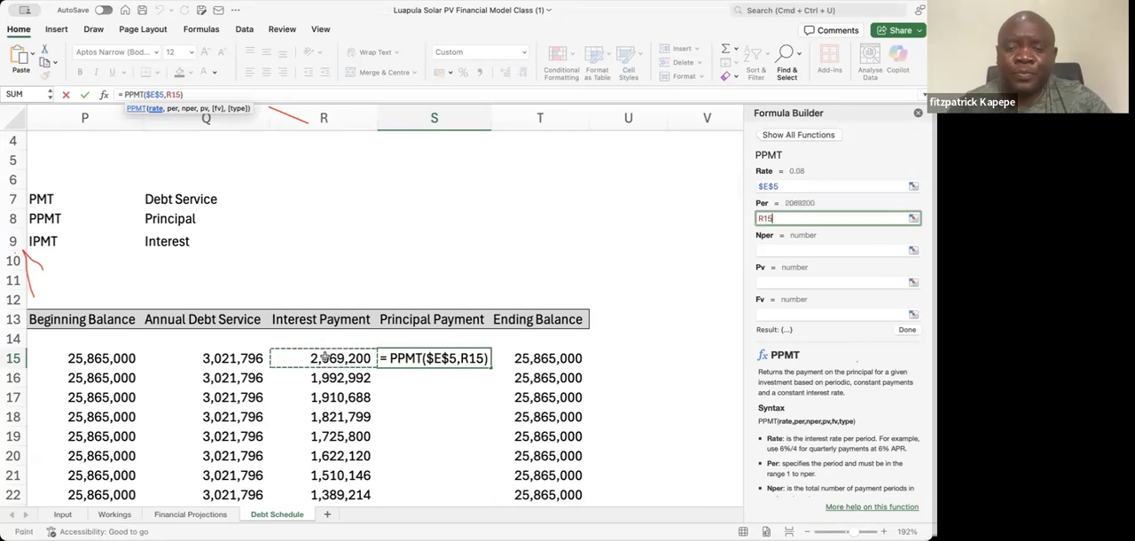
pyautogui.press('Left')
pyautogui.press('Left')
pyautogui.press('Left')
pyautogui.press('Left')
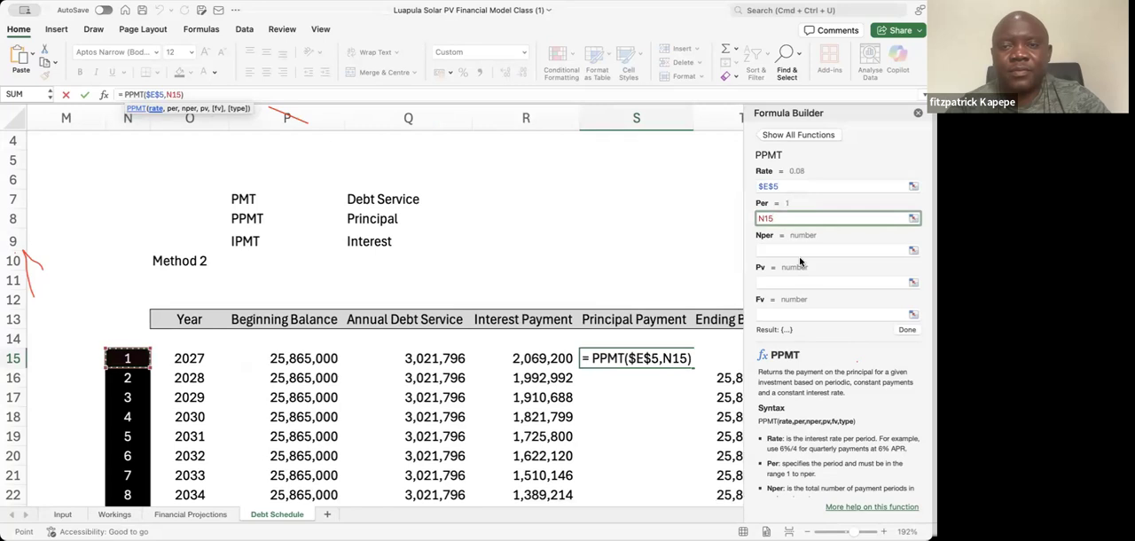
# Set the PPMT Nper argument to the loan's Tenor cell as the absolute reference $E$6
pyautogui.click(778, 249)
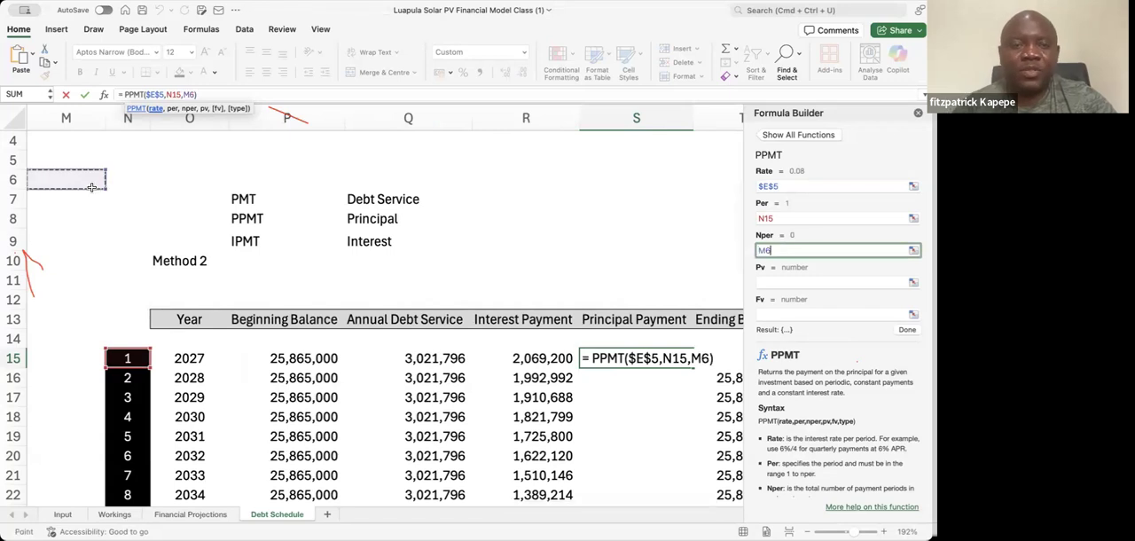
pyautogui.press('Left')
pyautogui.press('Left')
pyautogui.press('Left')
pyautogui.press('Left')
pyautogui.press('Down')
pyautogui.press('Down')
pyautogui.press('Left')
pyautogui.press('Left')
pyautogui.press('Left')
pyautogui.press('Left')
pyautogui.press('Left')
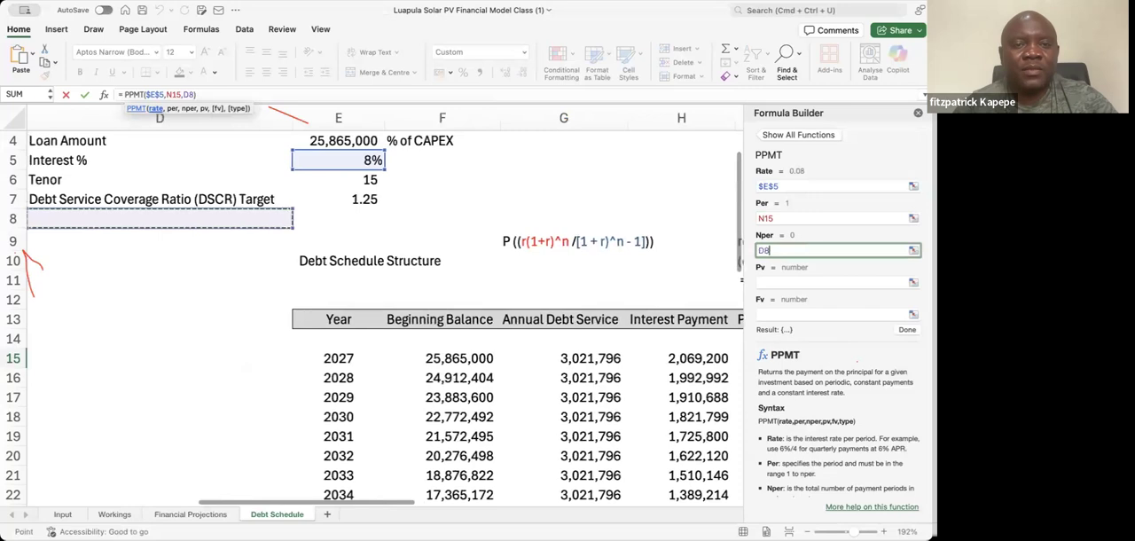
pyautogui.press('Right')
pyautogui.press('Up')
pyautogui.press('Up')
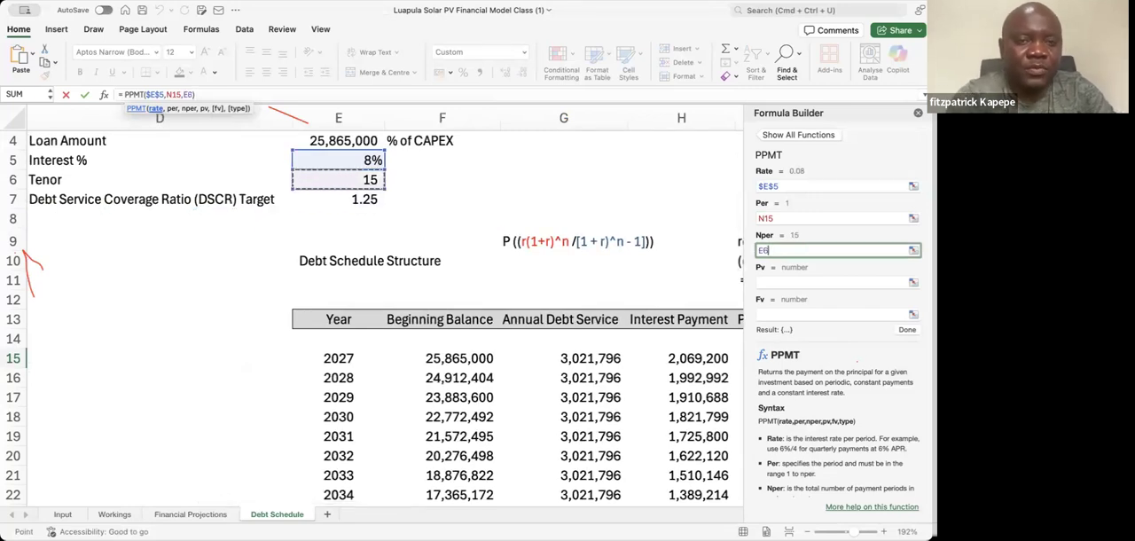
pyautogui.press('F4')
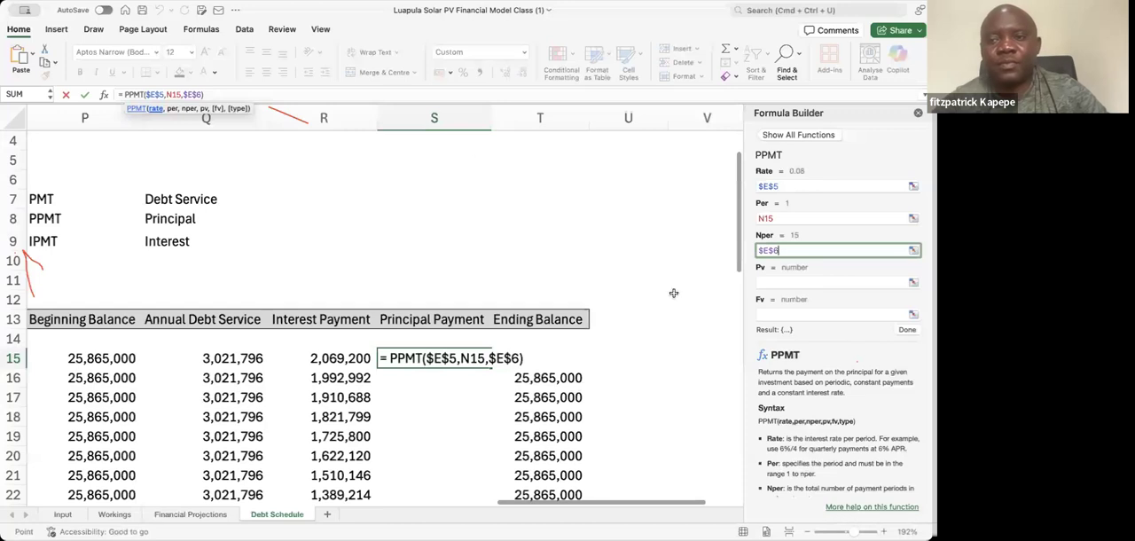
# Set the PPMT Pv argument to the Loan Amount cell as the absolute reference $E$4 and complete the formula
pyautogui.click(791, 282)
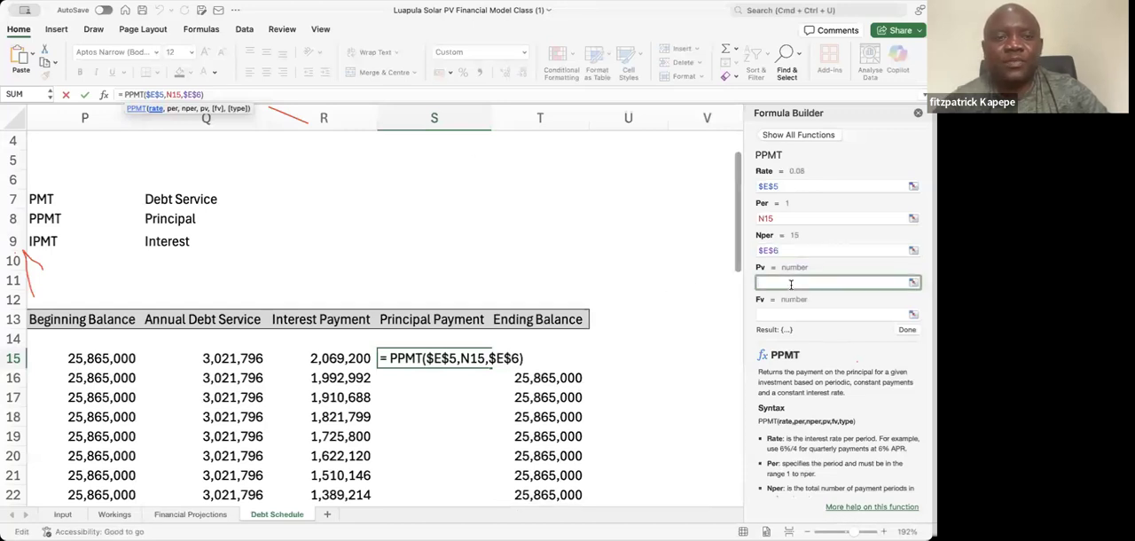
pyautogui.click(135, 231)
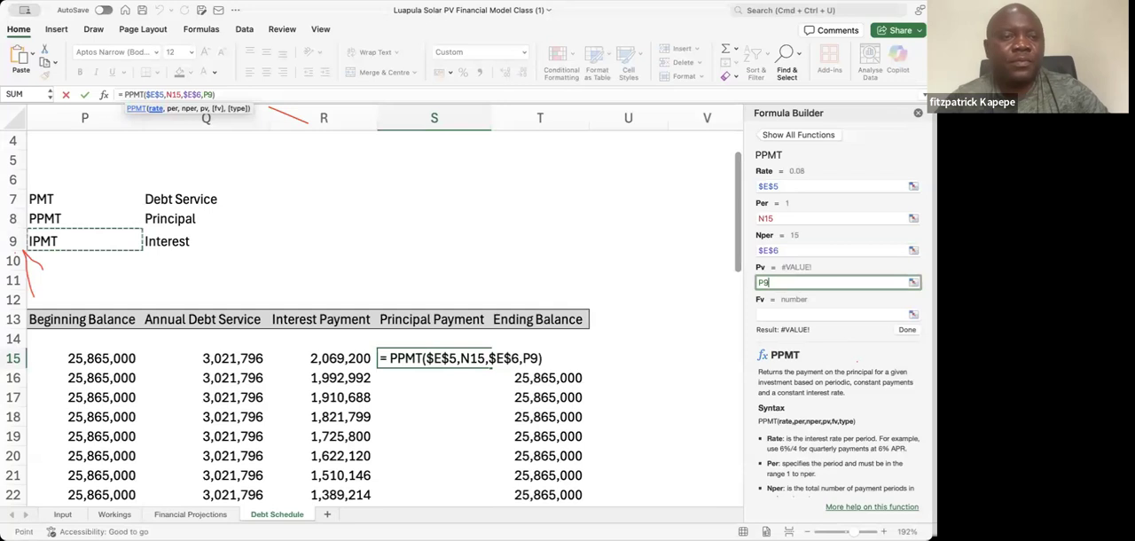
pyautogui.press('Left')
pyautogui.press('Left')
pyautogui.press('Left')
pyautogui.press('Left')
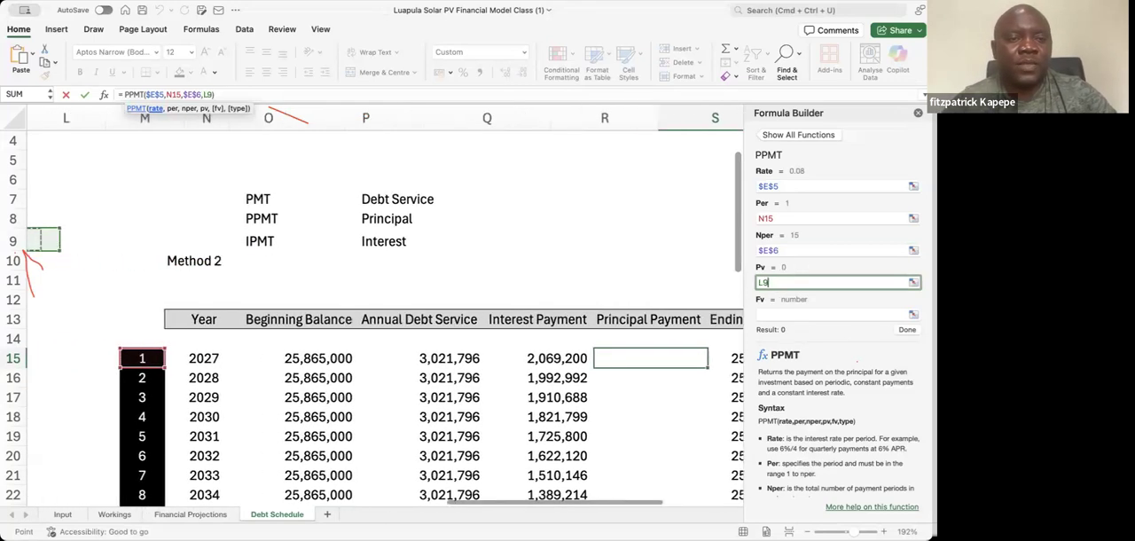
pyautogui.press('Left')
pyautogui.press('Left')
pyautogui.press('Left')
pyautogui.press('Left')
pyautogui.press('Left')
pyautogui.press('Left')
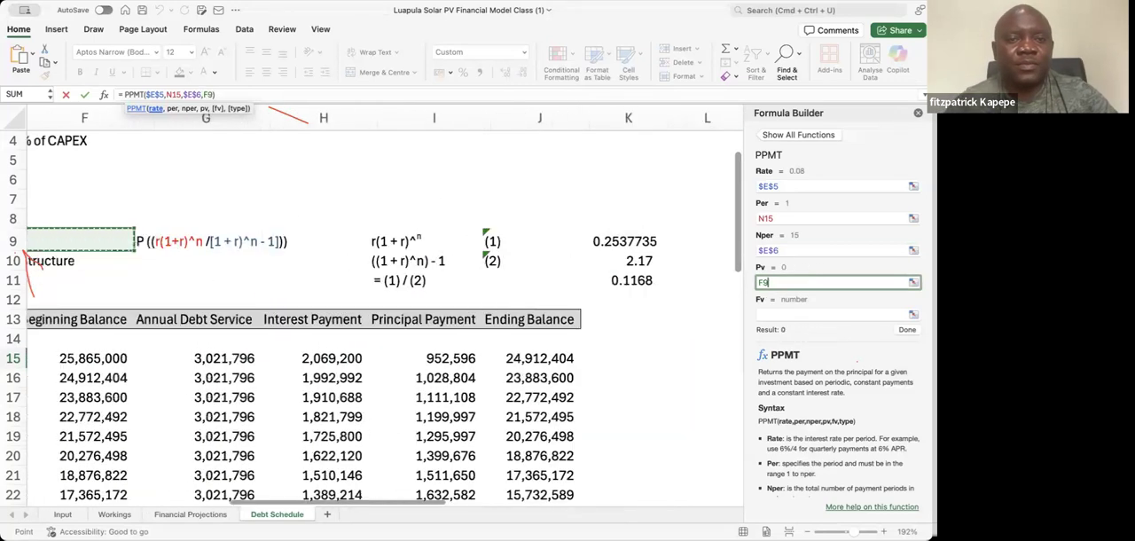
pyautogui.press('Left')
pyautogui.press('Up')
pyautogui.press('Up')
pyautogui.press('Up')
pyautogui.press('Up')
pyautogui.press('Up')
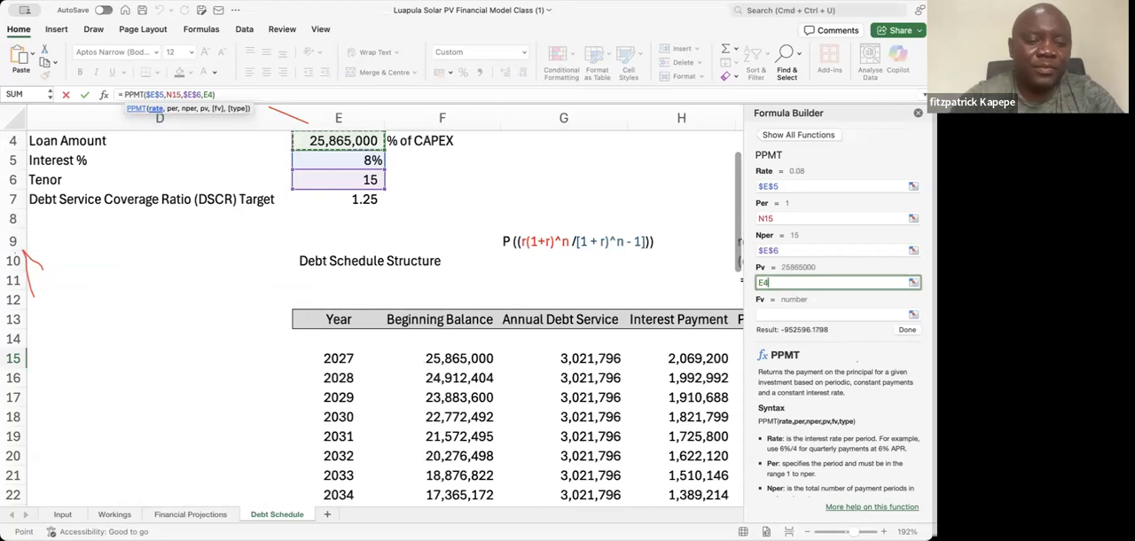
pyautogui.press('F4')
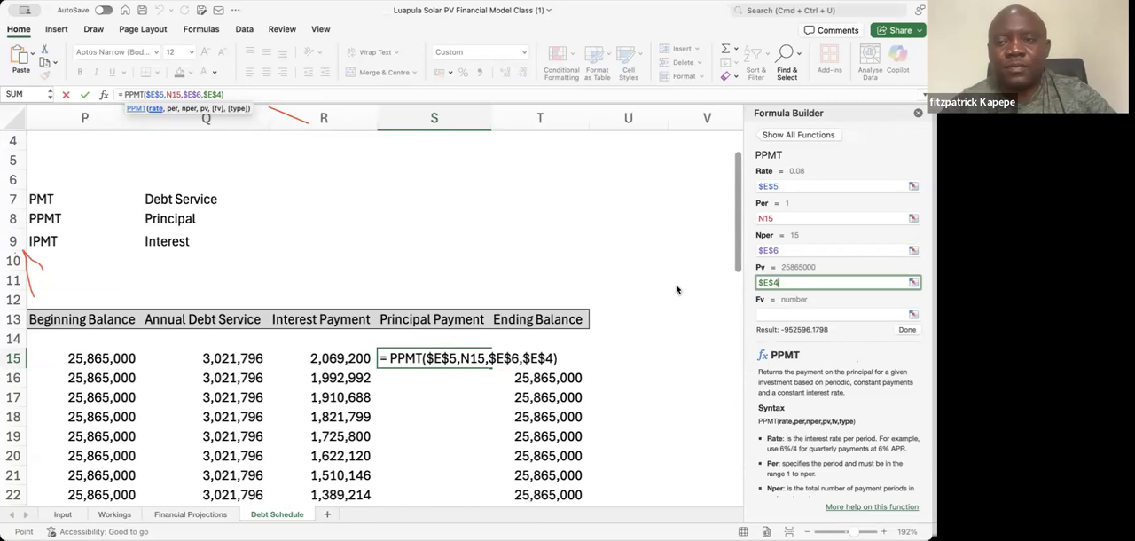
pyautogui.click(907, 329)
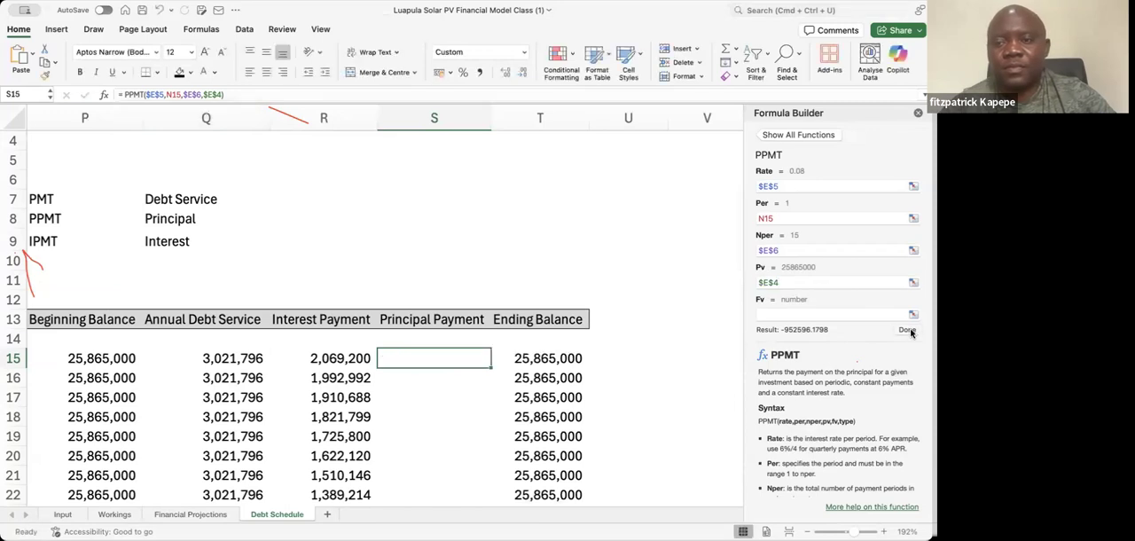
# Add a minus sign before PPMT in the S15 formula so the 2027 principal payment is positive
pyautogui.click(124, 96)
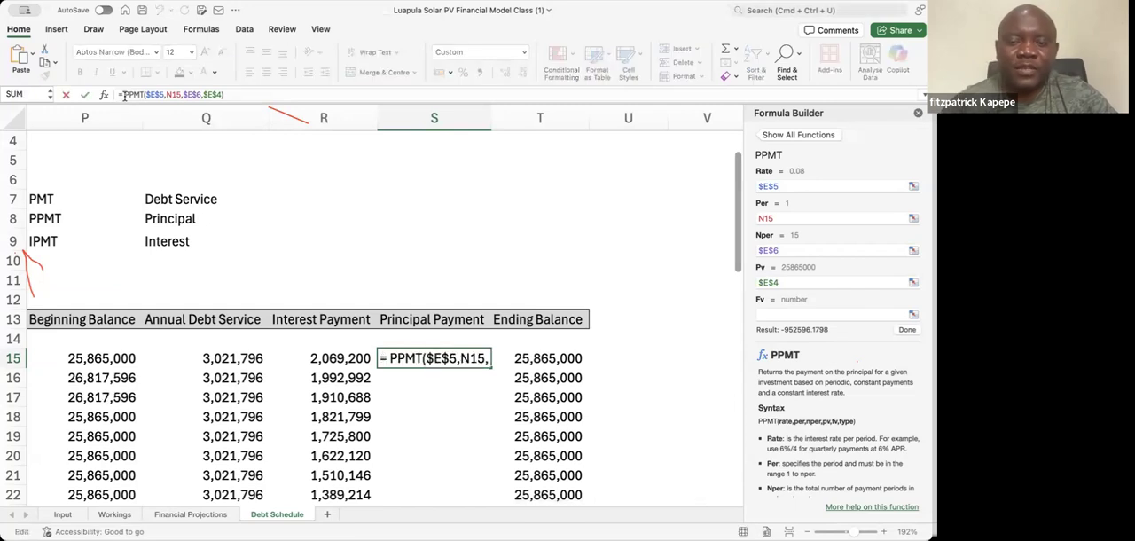
pyautogui.write('-')
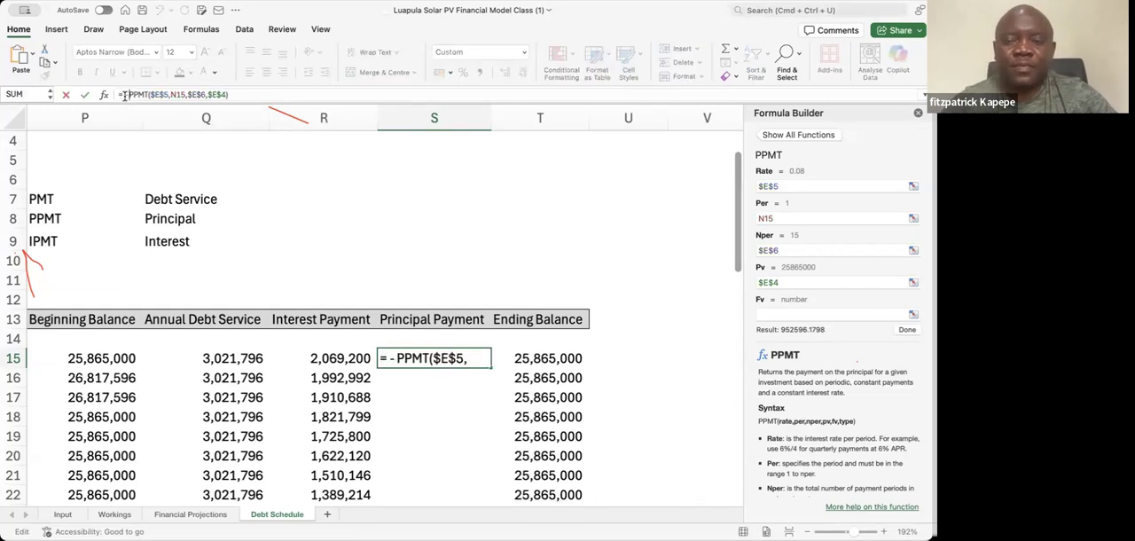
pyautogui.press('Return')
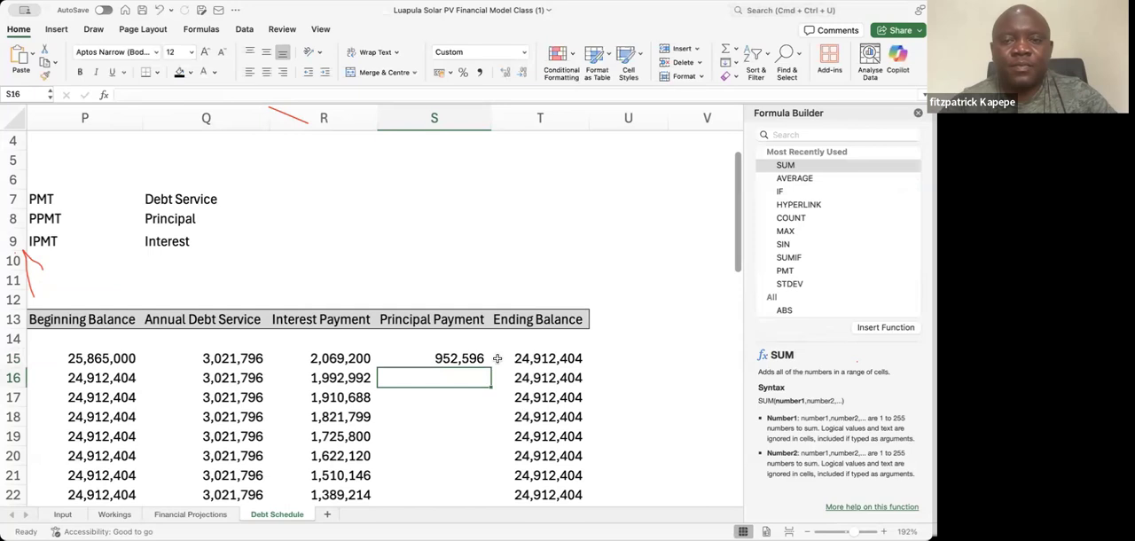
# Fill the S15 principal payment formula down to the last year of the schedule and close the Formula Builder
pyautogui.click(463, 358)
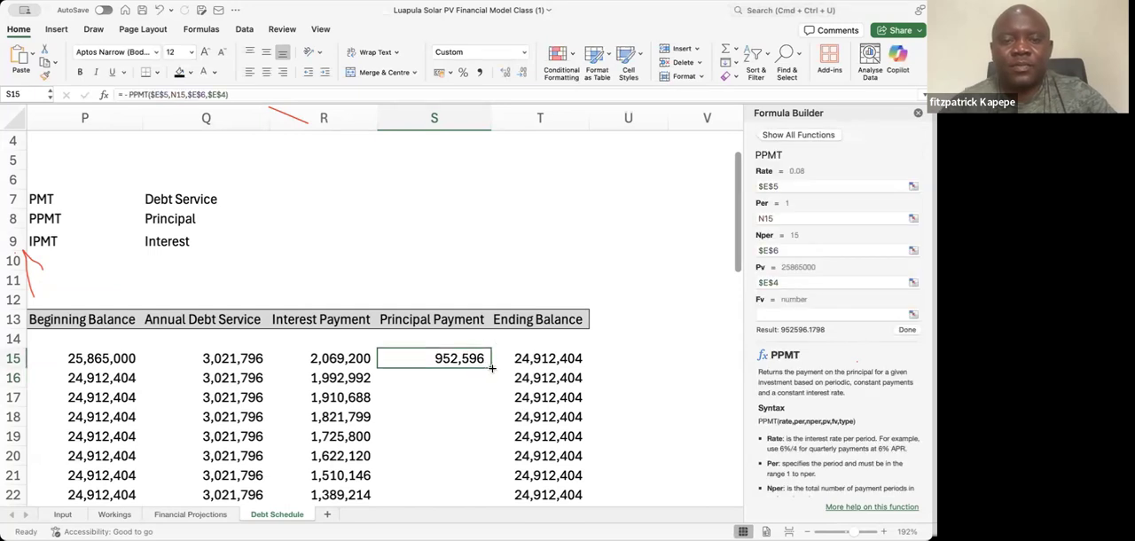
pyautogui.doubleClick(491, 366)
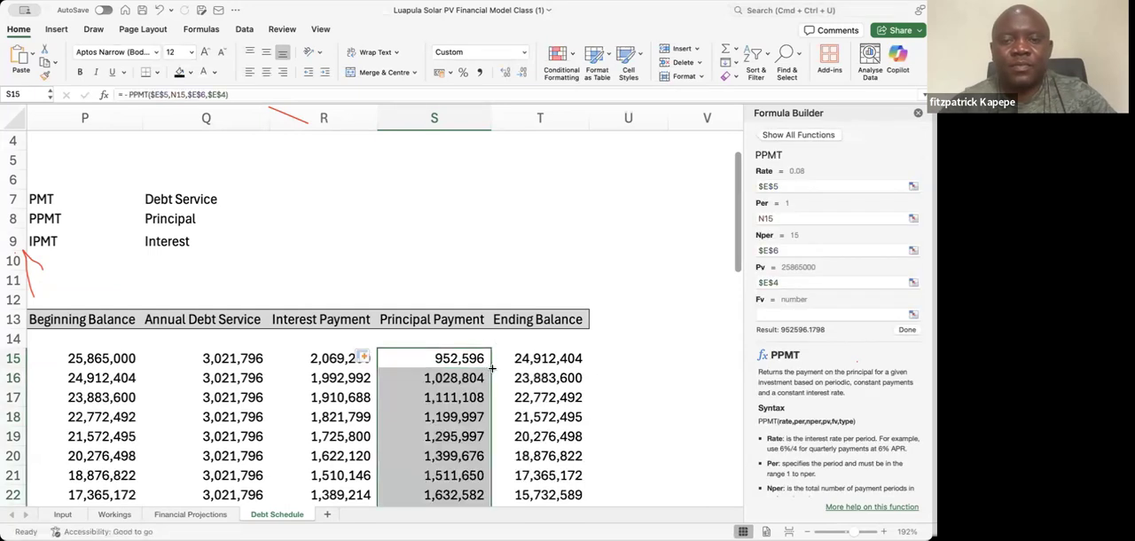
pyautogui.click(918, 114)
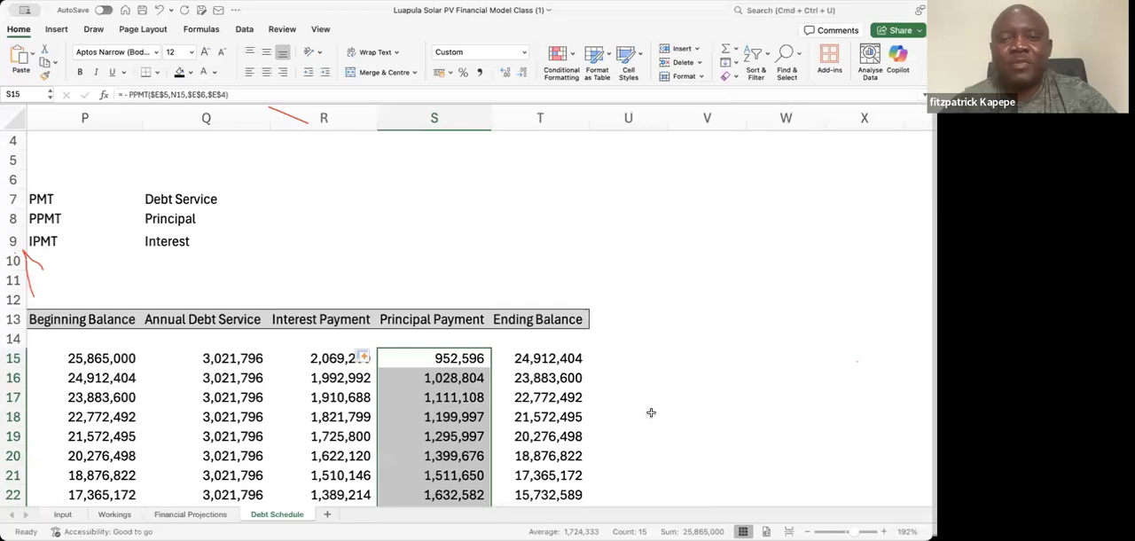
# Examine the Method 2 Ending Balance column from the first year to the final year of the loan
pyautogui.click(578, 416)
pyautogui.press('Down')
pyautogui.press('Down')
pyautogui.press('Down')
pyautogui.press('Down')
pyautogui.press('Down')
pyautogui.press('Down')
pyautogui.press('Down')
pyautogui.press('Down')
pyautogui.press('Down')
pyautogui.press('Down')
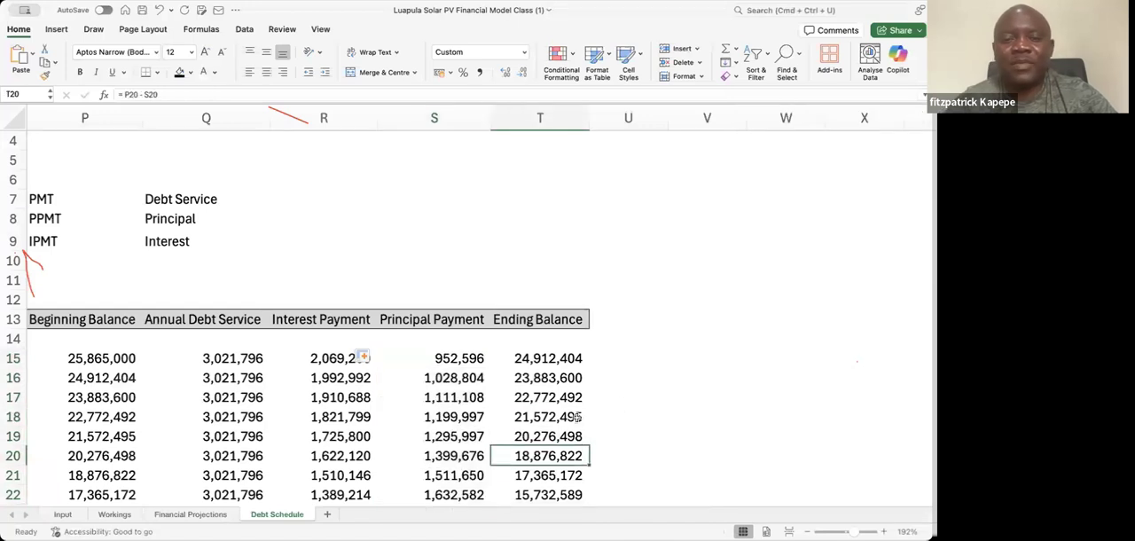
pyautogui.press('Down')
pyautogui.press('Down')
pyautogui.press('Down')
pyautogui.press('Down')
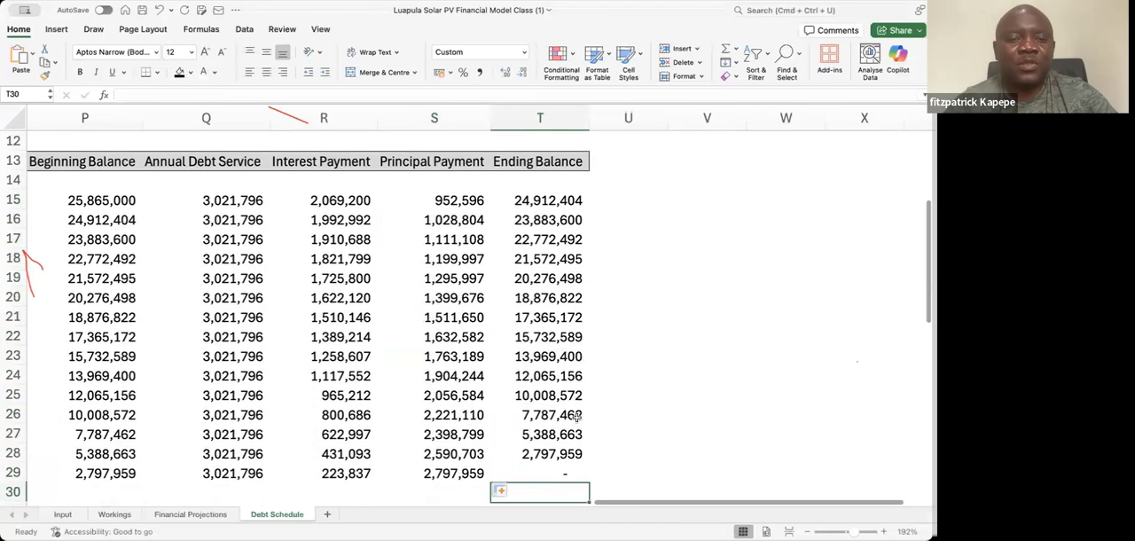
pyautogui.press('Up')
pyautogui.press('Up')
pyautogui.press('Up')
pyautogui.press('Up')
pyautogui.press('Up')
pyautogui.press('Up')
pyautogui.press('Up')
pyautogui.press('Up')
pyautogui.press('Up')
pyautogui.press('Up')
pyautogui.press('Up')
pyautogui.press('Up')
pyautogui.press('Up')
pyautogui.press('Up')
pyautogui.press('Up')
pyautogui.press('Up')
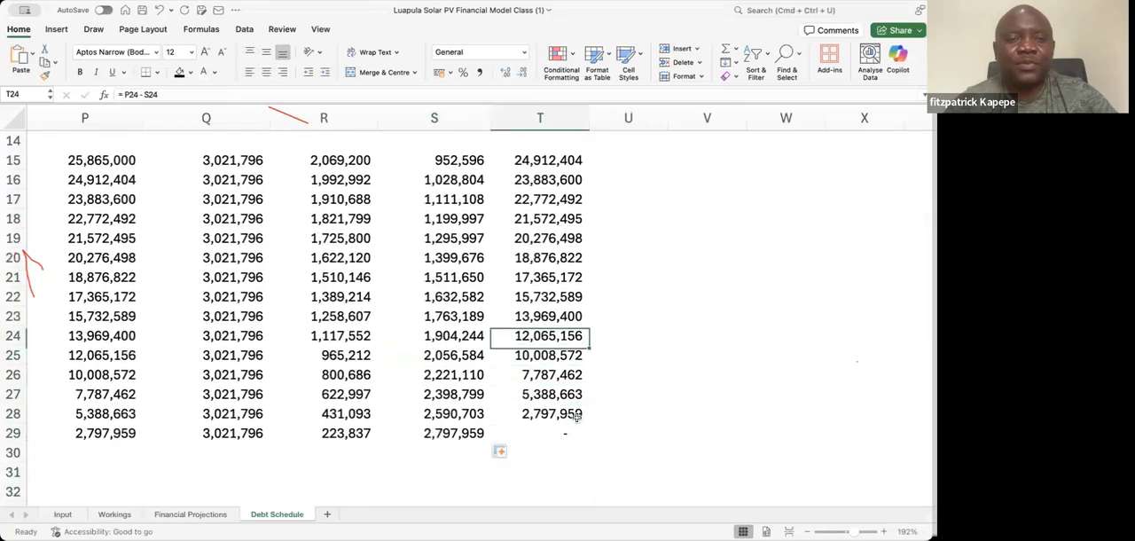
pyautogui.press('Up')
pyautogui.press('Up')
pyautogui.press('Up')
pyautogui.press('Up')
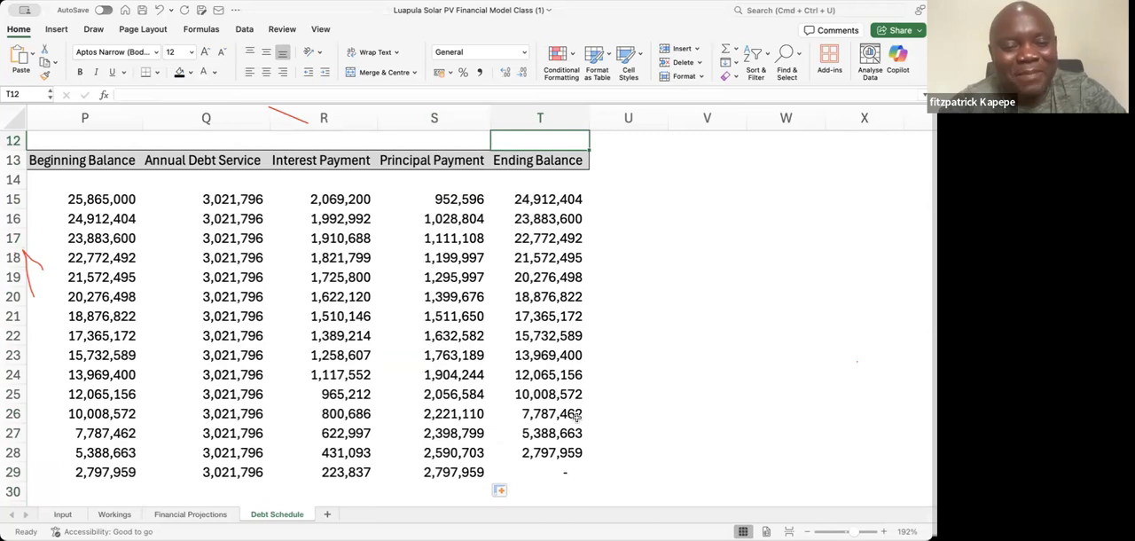
pyautogui.press('Down')
pyautogui.press('Down')
pyautogui.press('Down')
pyautogui.press('Down')
pyautogui.press('Down')
pyautogui.press('Down')
pyautogui.press('Down')
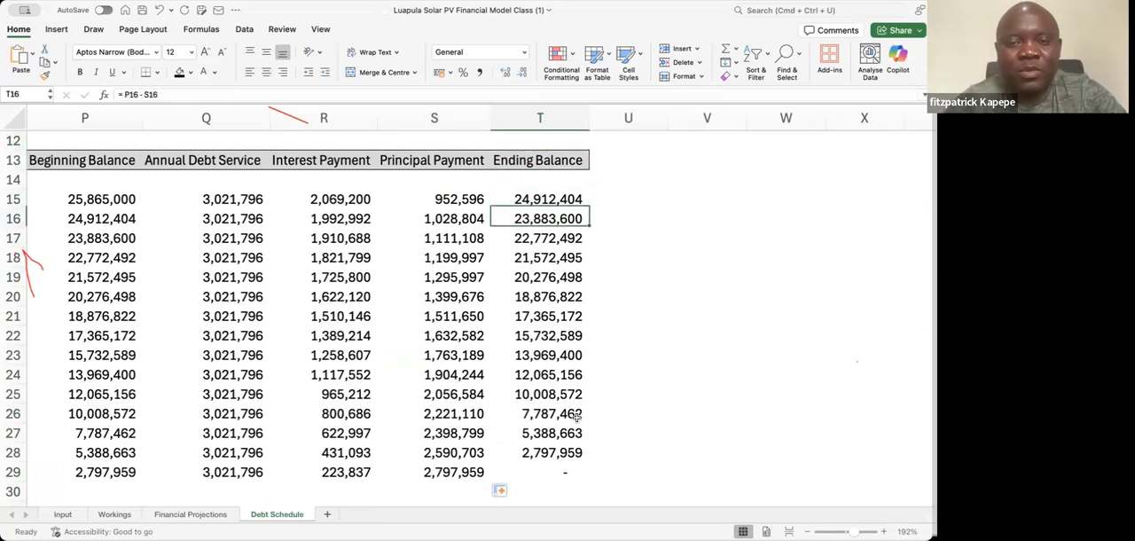
pyautogui.press('Down')
pyautogui.press('Down')
pyautogui.press('Down')
pyautogui.press('Down')
pyautogui.press('Down')
pyautogui.press('Down')
pyautogui.press('Down')
pyautogui.press('Down')
pyautogui.press('Down')
pyautogui.press('Down')
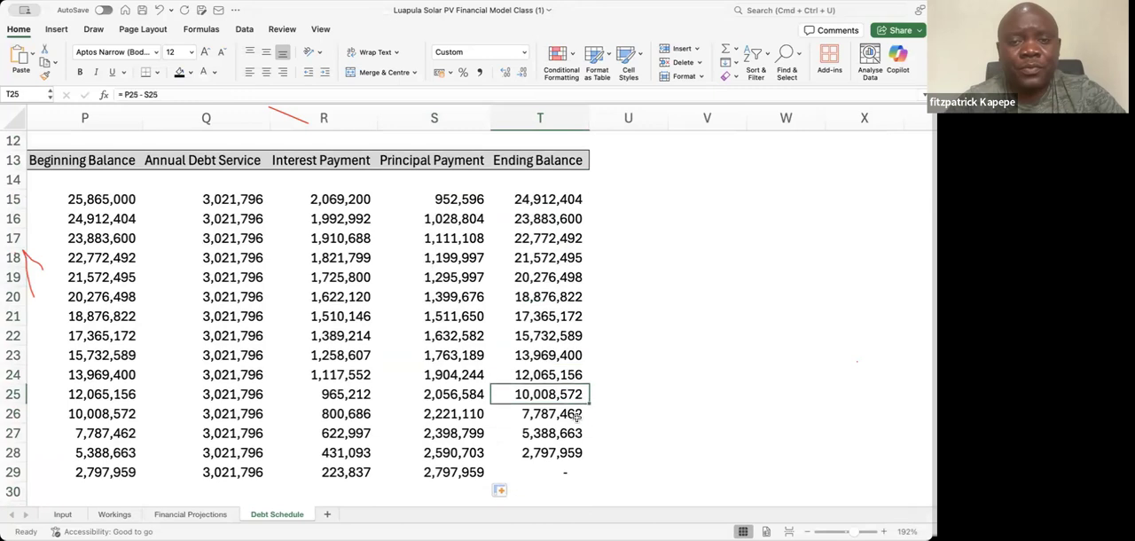
pyautogui.press('Up')
pyautogui.press('Up')
pyautogui.press('Down')
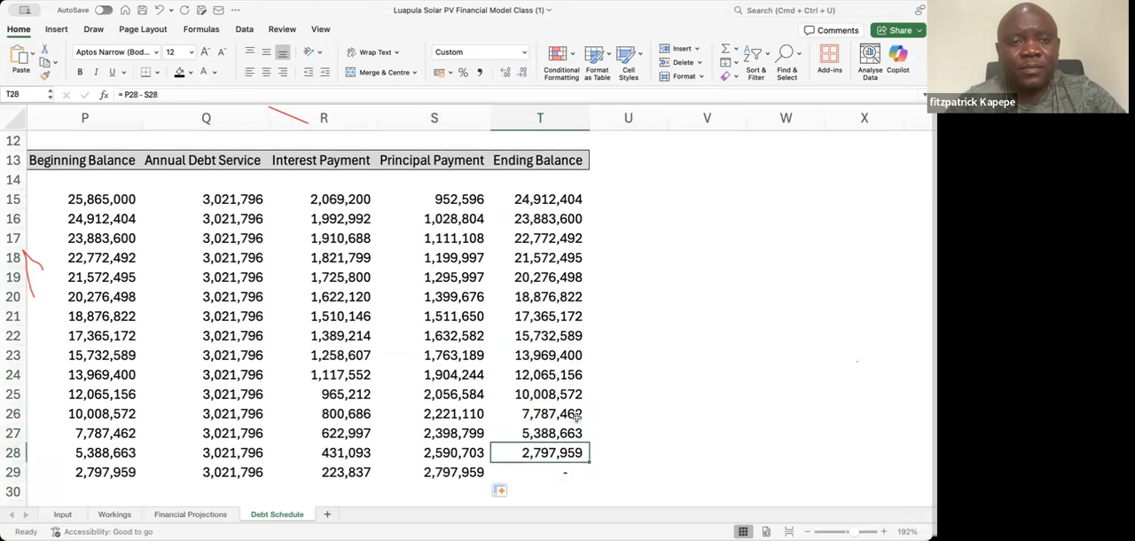
# Review the Method 2 debt schedule along the Year column from 2027 to 2041
pyautogui.press('Down')
pyautogui.press('Down')
pyautogui.press('Down')
pyautogui.press('Down')
pyautogui.press('Left')
pyautogui.press('Left')
pyautogui.press('Left')
pyautogui.press('Left')
pyautogui.press('Left')
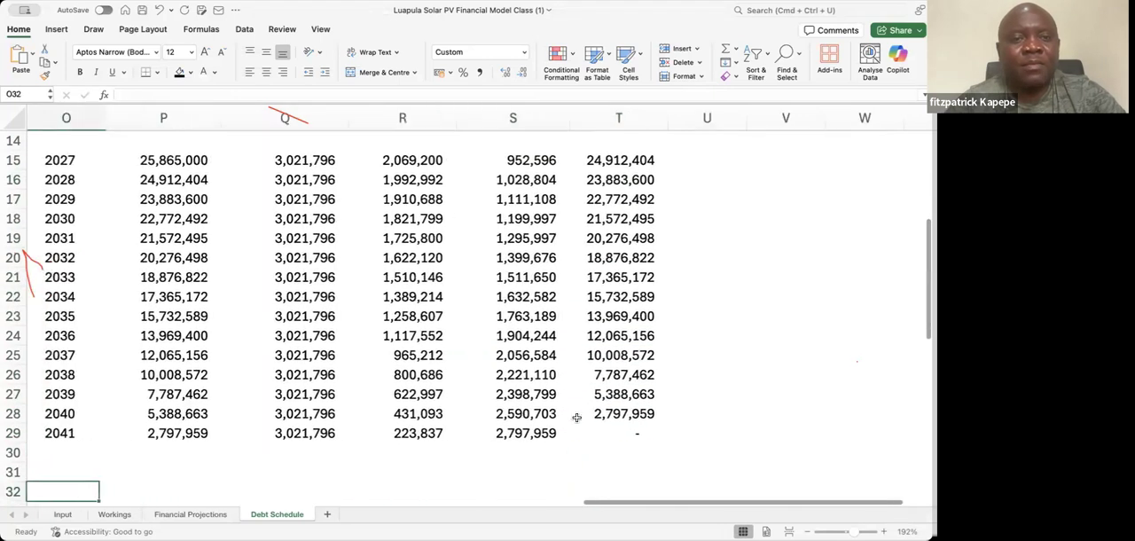
pyautogui.press('Up')
pyautogui.press('Up')
pyautogui.press('Up')
pyautogui.press('Up')
pyautogui.press('Up')
pyautogui.press('Up')
pyautogui.press('Up')
pyautogui.press('Up')
pyautogui.press('Up')
pyautogui.press('Up')
pyautogui.press('Up')
pyautogui.press('Up')
pyautogui.press('Up')
pyautogui.press('Up')
pyautogui.press('Up')
pyautogui.press('Up')
pyautogui.press('Up')
pyautogui.press('Up')
pyautogui.press('Up')
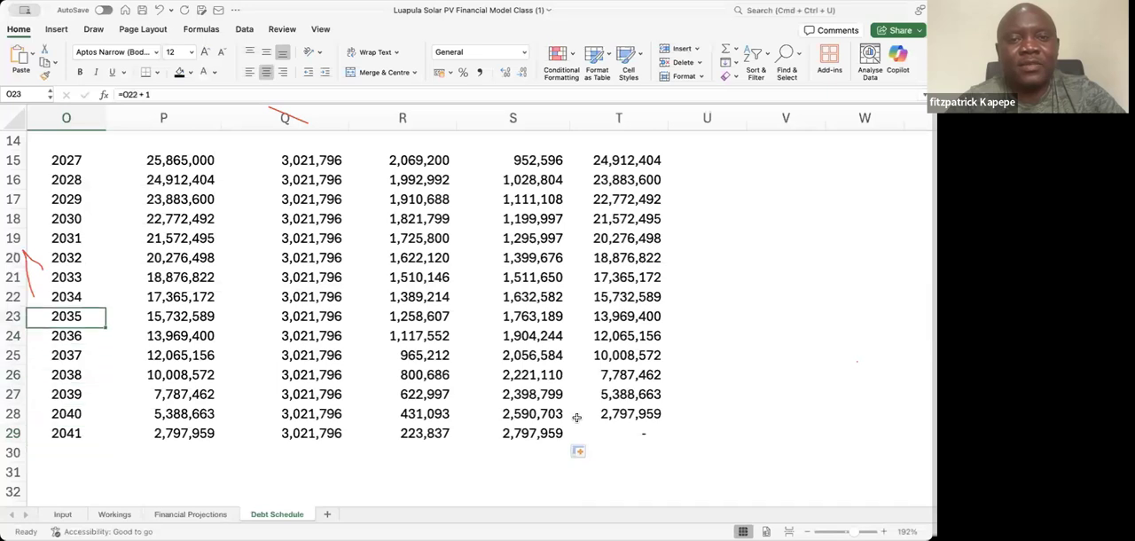
pyautogui.press('Up')
pyautogui.press('Down')
pyautogui.press('Down')
pyautogui.press('Down')
pyautogui.press('Down')
pyautogui.press('Down')
pyautogui.press('Down')
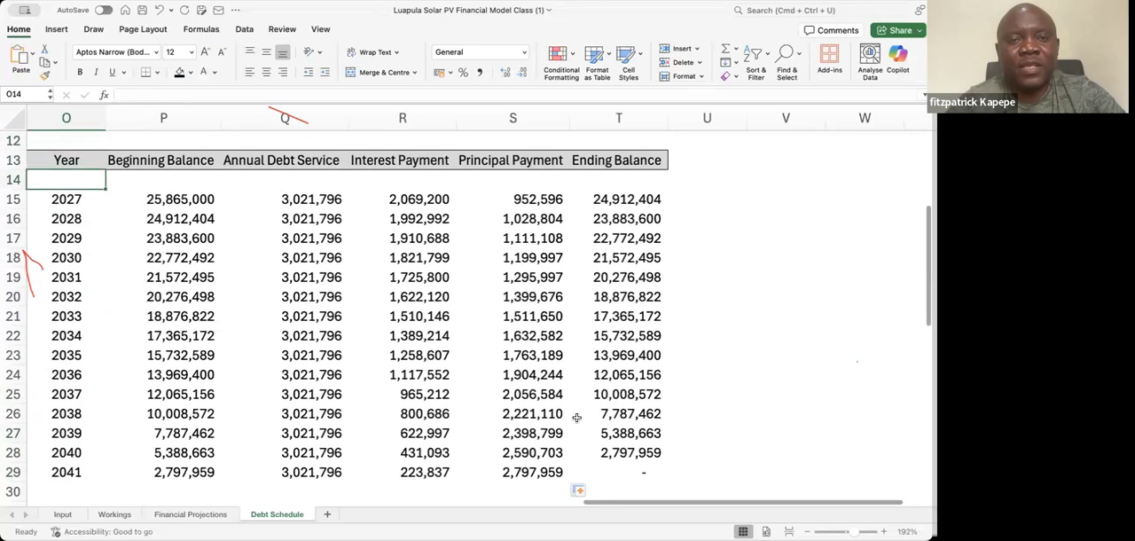
pyautogui.press('Down')
pyautogui.press('Down')
pyautogui.press('Down')
pyautogui.press('Down')
pyautogui.press('Down')
pyautogui.press('Down')
pyautogui.press('Down')
pyautogui.press('Down')
pyautogui.press('Down')
pyautogui.press('Down')
pyautogui.press('Down')
pyautogui.press('Down')
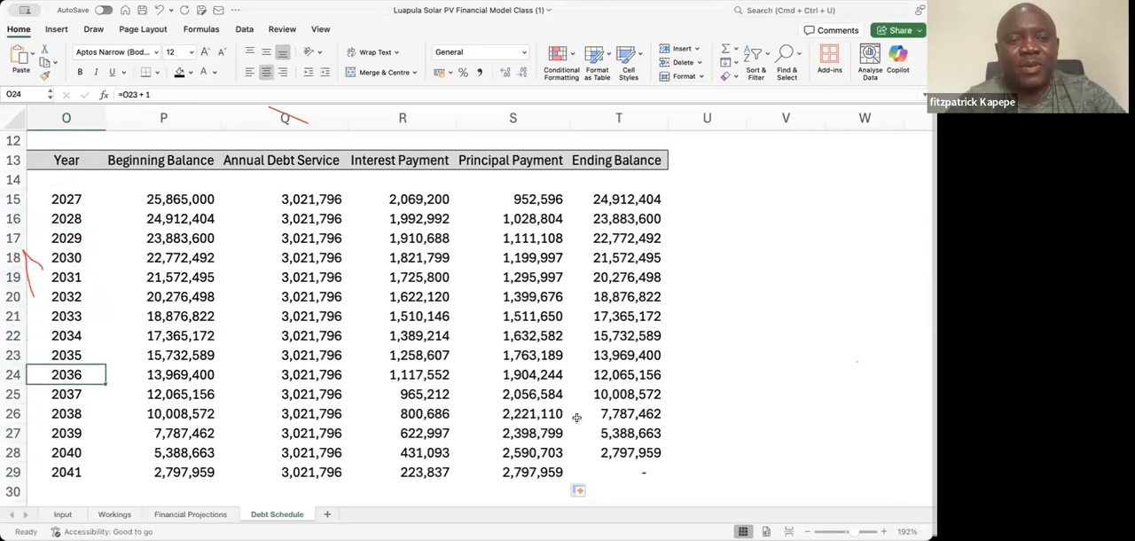
# Total the Annual Debt Service column in Q31 with a SUM of Q15:Q29
pyautogui.press('Right')
pyautogui.press('Right')
pyautogui.press('Right')
pyautogui.press('Left')
pyautogui.press('Down')
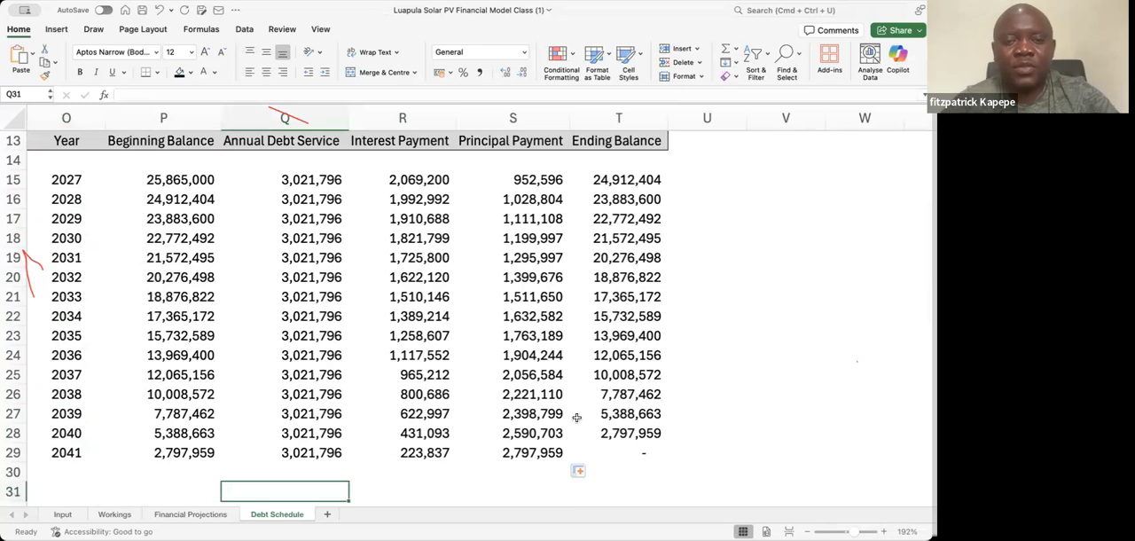
pyautogui.write('= sum(')
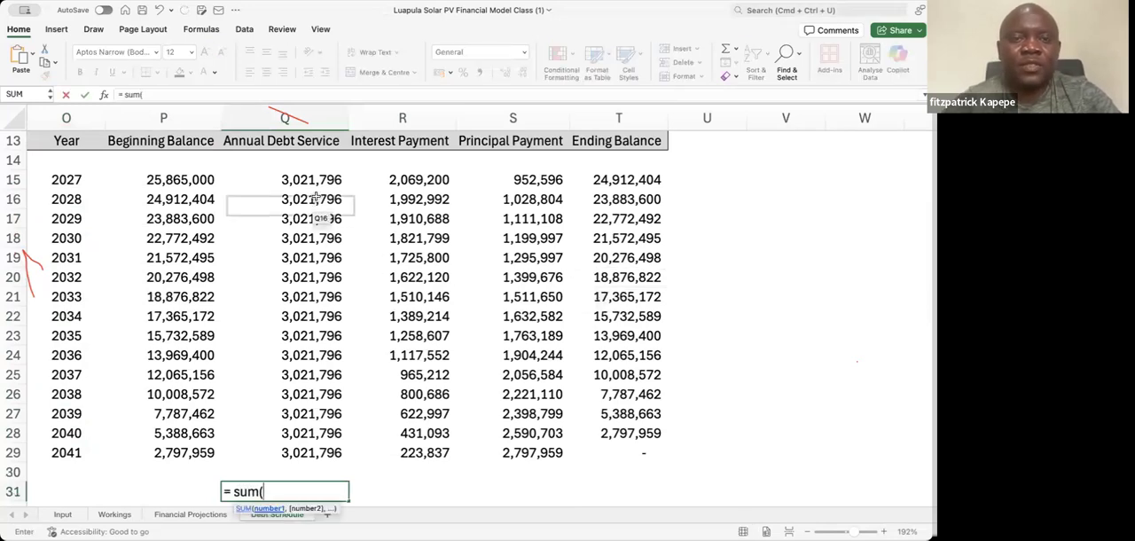
pyautogui.moveTo(316, 180); pyautogui.dragTo(338, 448)
pyautogui.press('Return')
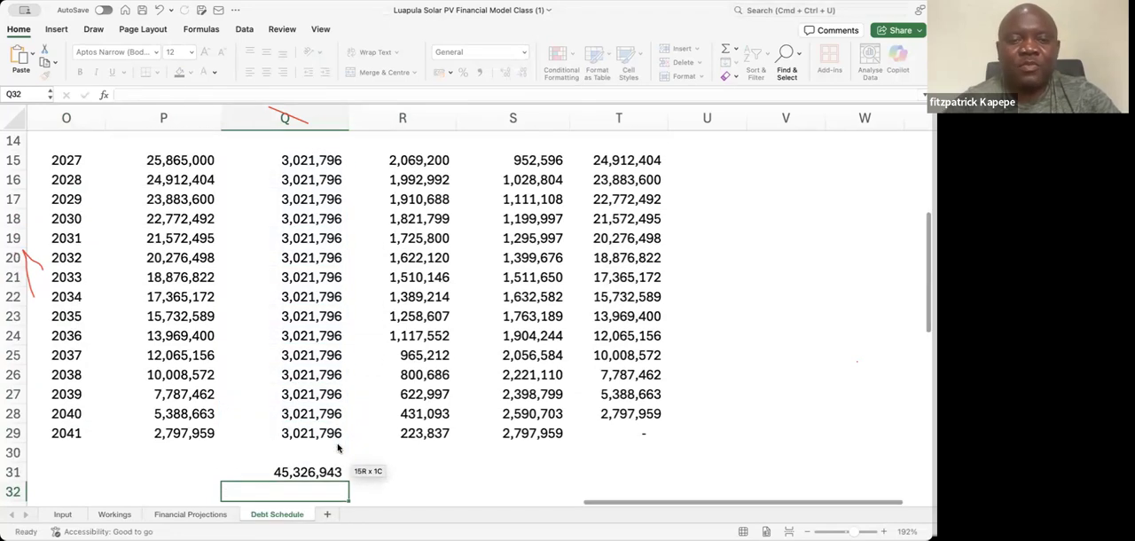
# Fill the Q31 sum formula across into R31 to total the Method 2 Interest Payment column
pyautogui.click(302, 472)
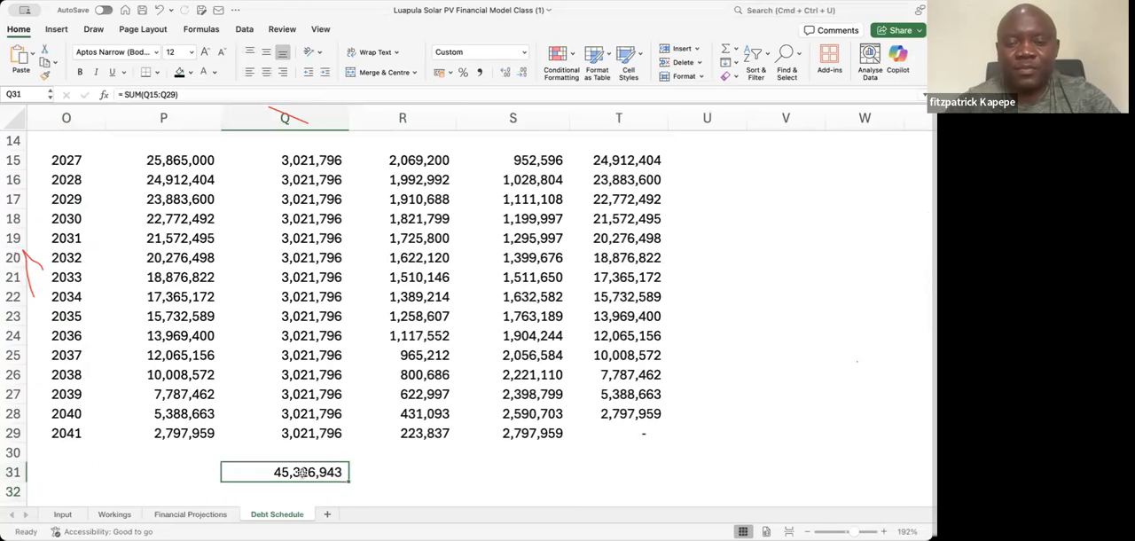
pyautogui.hotkey('shift', 'Right')
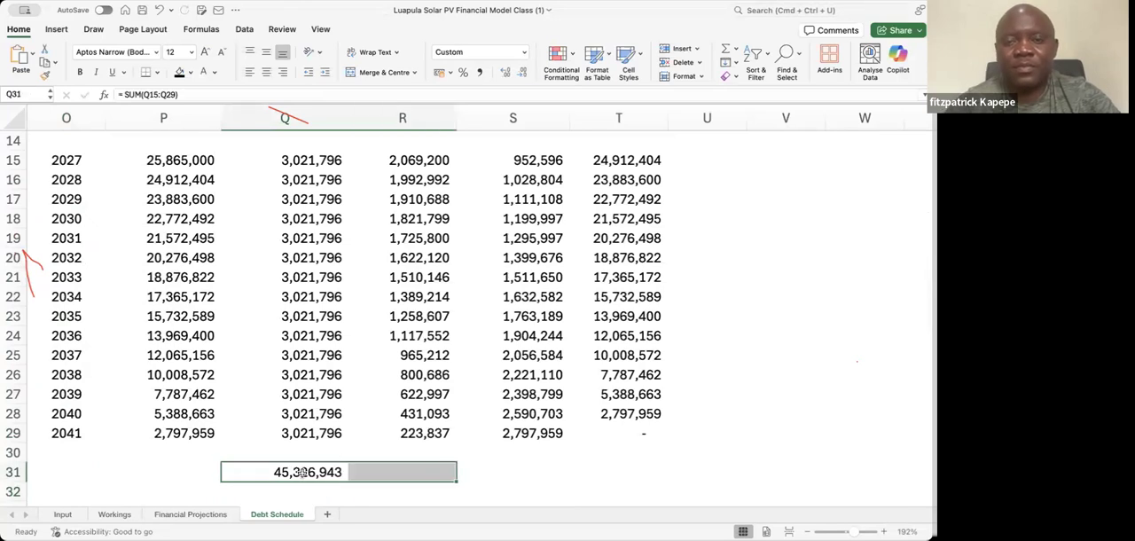
pyautogui.press('Right')
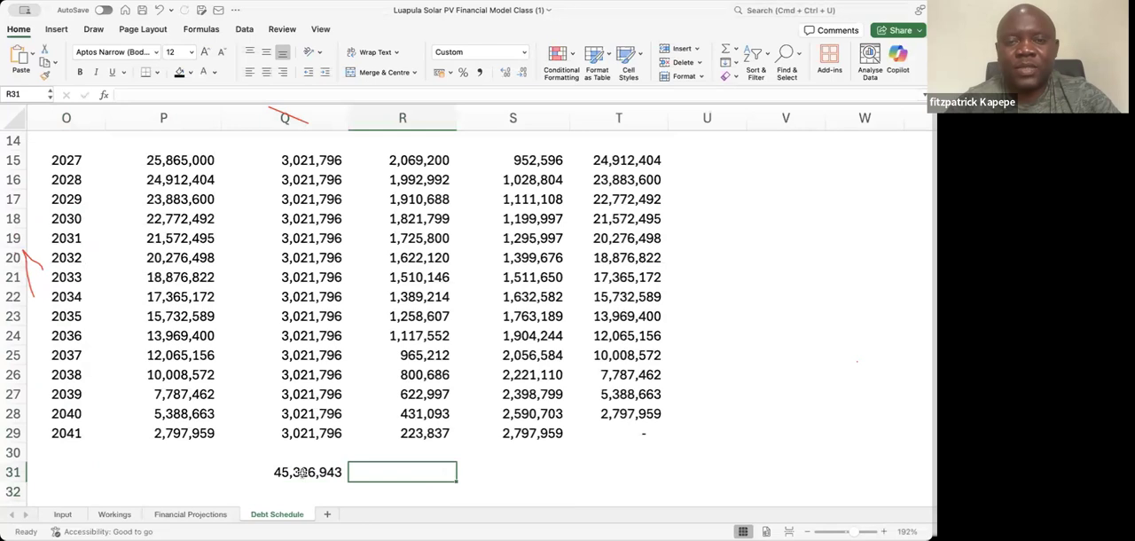
pyautogui.press('Left')
pyautogui.hotkey('shift', 'Right')
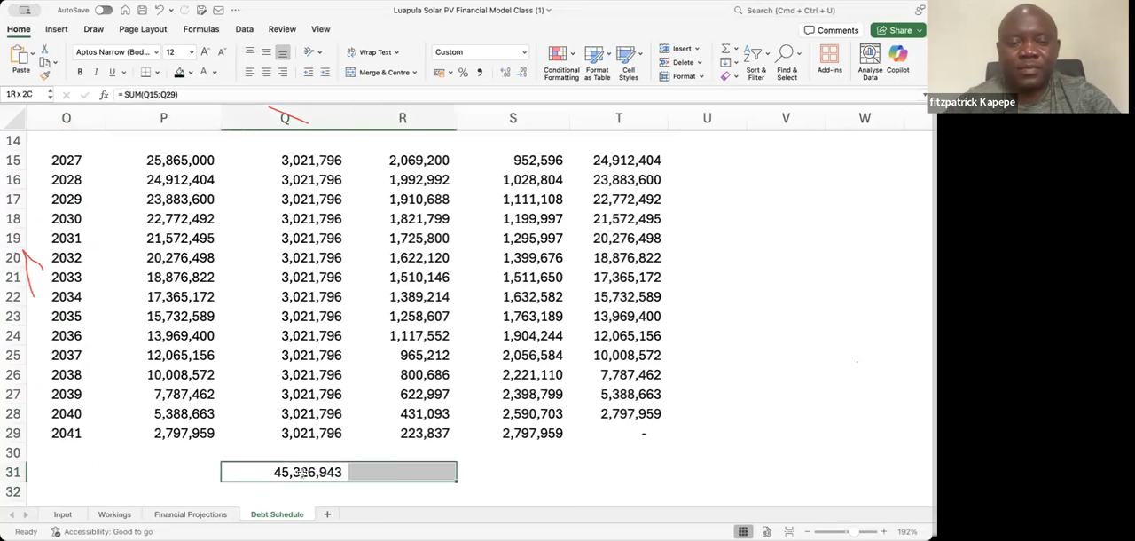
pyautogui.press('super+r')
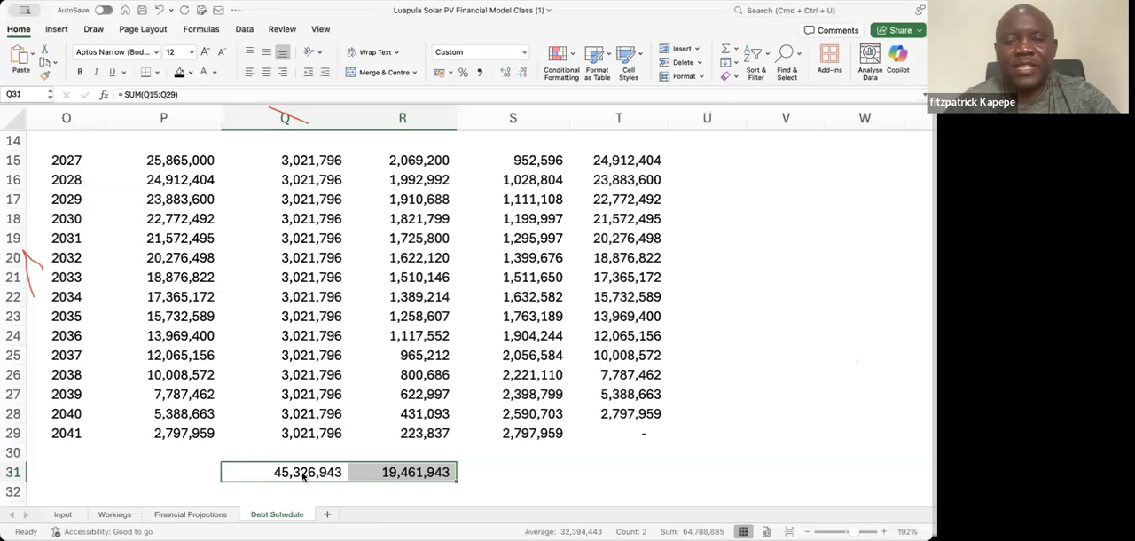
# Fill the R31 sum formula across into S31 to total the Method 2 Principal Payment column
pyautogui.press('Down')
pyautogui.press('Up')
pyautogui.press('Up')
pyautogui.press('Up')
pyautogui.press('Up')
pyautogui.press('Up')
pyautogui.press('Up')
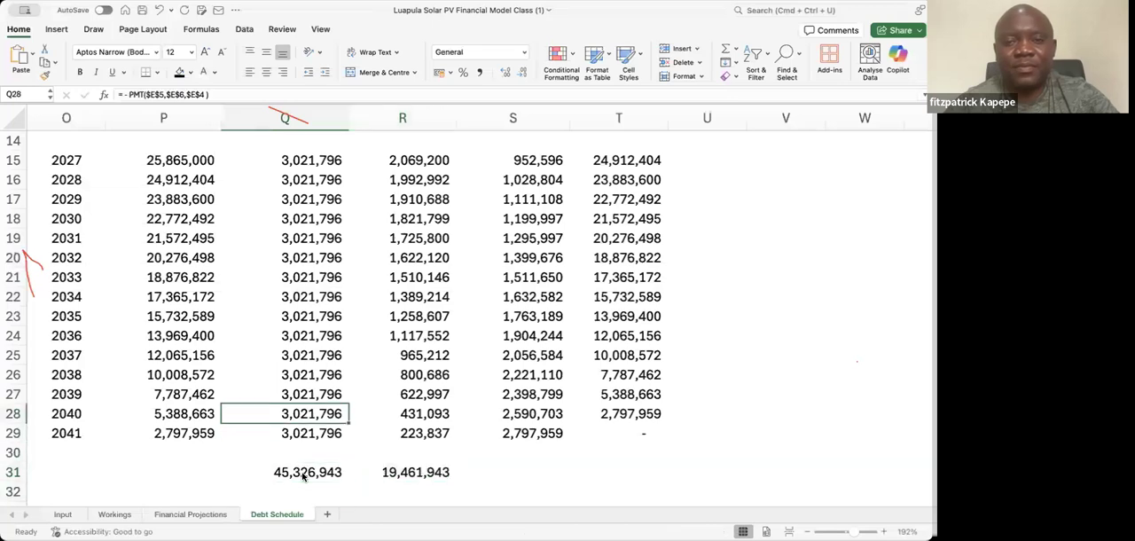
pyautogui.press('Down')
pyautogui.press('Down')
pyautogui.press('Down')
pyautogui.press('Down')
pyautogui.press('Down')
pyautogui.press('Right')
pyautogui.hotkey('shift', 'Right')
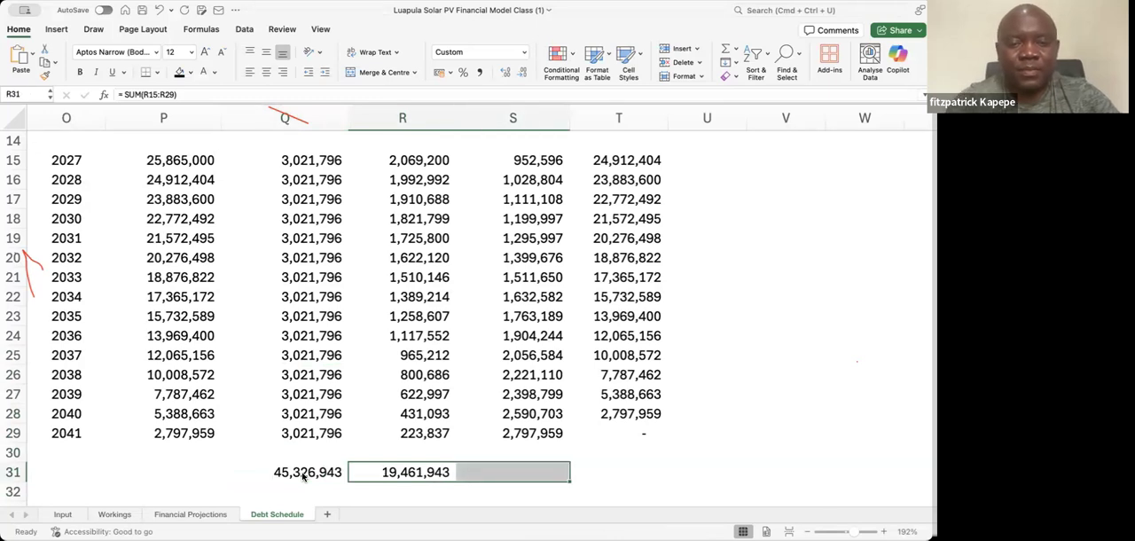
pyautogui.hotkey('ctrl', 'r')
# Compare the Annual Debt Service, Interest Payment and Principal Payment totals in Q31:S31
pyautogui.press('Left')
pyautogui.press('Right')
pyautogui.press('Right')
pyautogui.press('Right')
pyautogui.press('Left')
pyautogui.press('Left')
pyautogui.press('Left')
pyautogui.press('Left')
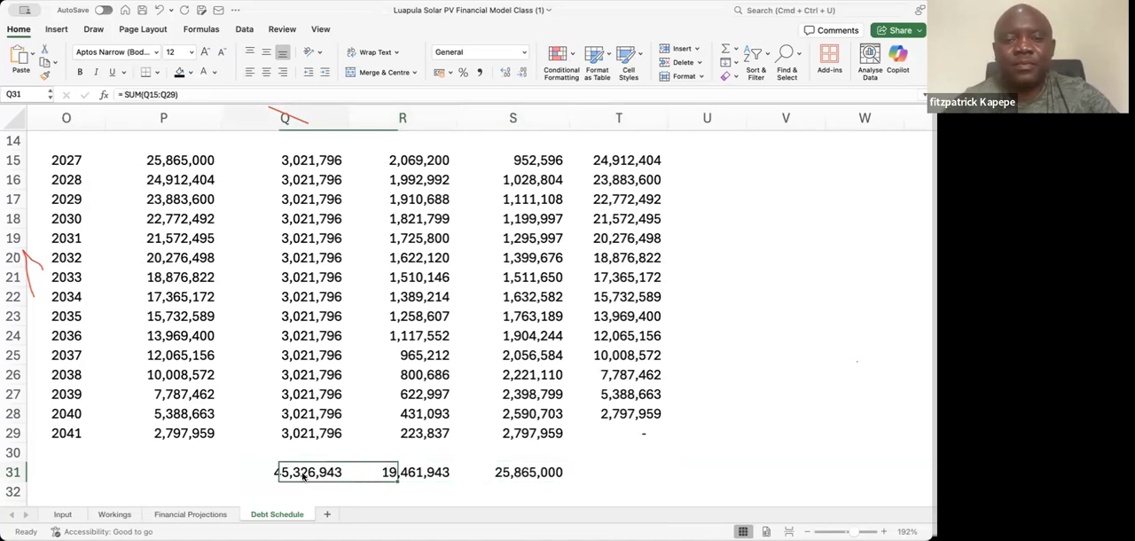
pyautogui.press('Right')
pyautogui.press('Right')
pyautogui.press('Left')
pyautogui.press('Left')
pyautogui.press('Down')
pyautogui.press('Up')
pyautogui.press('Right')
pyautogui.press('Right')
pyautogui.press('Right')
pyautogui.press('Left')
pyautogui.press('Left')
pyautogui.press('Left')
pyautogui.press('Right')
pyautogui.press('Right')
pyautogui.press('Left')
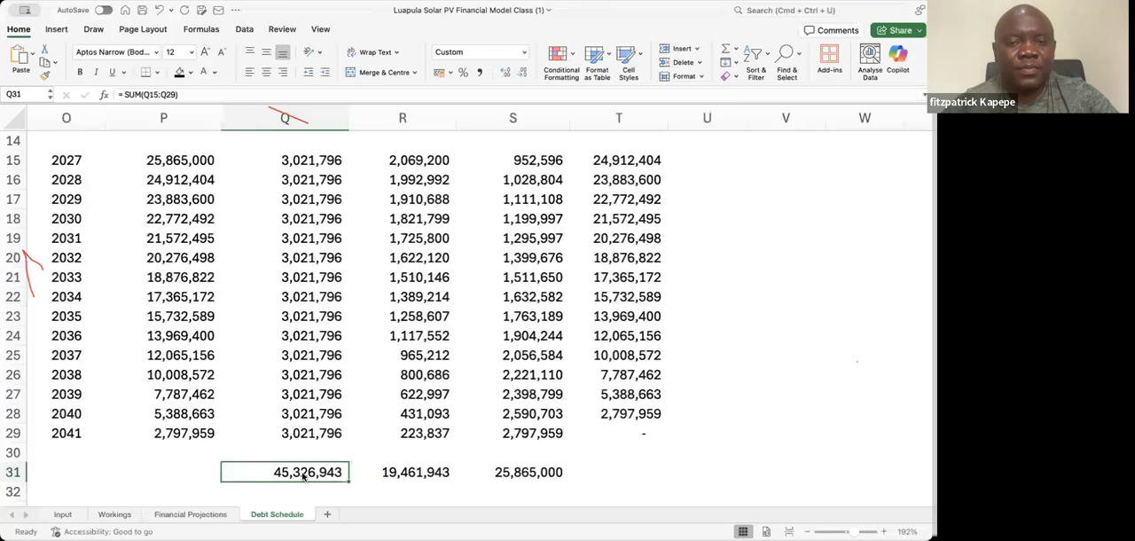
pyautogui.press('Right')
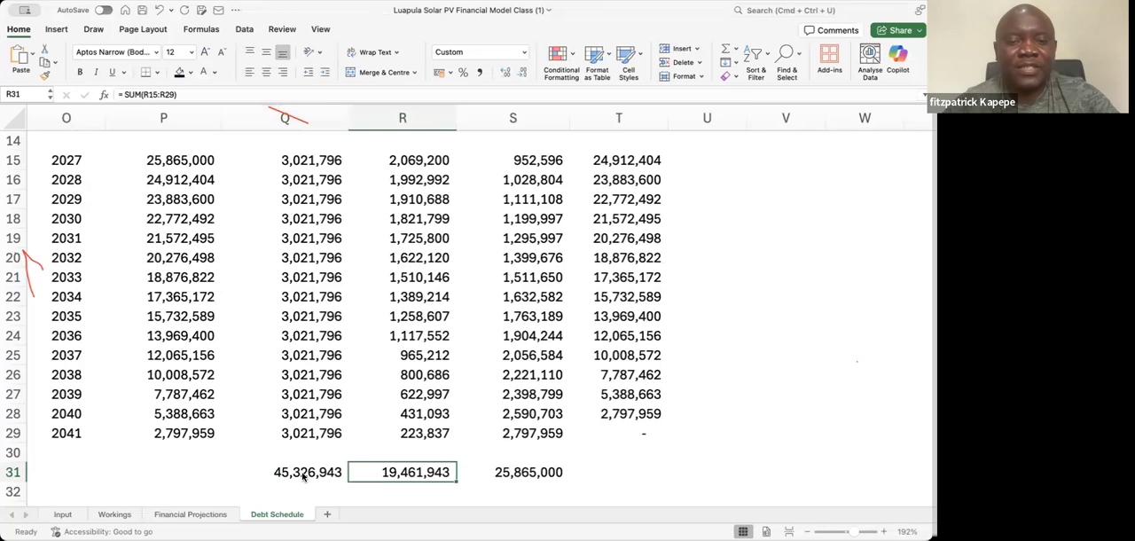
# Check the interest total with a temporary formula =Q31-S31 in R32, and clear the cell again
pyautogui.press('Left')
pyautogui.press('Down')
pyautogui.press('Right')
pyautogui.write('=')
pyautogui.click(305, 475)
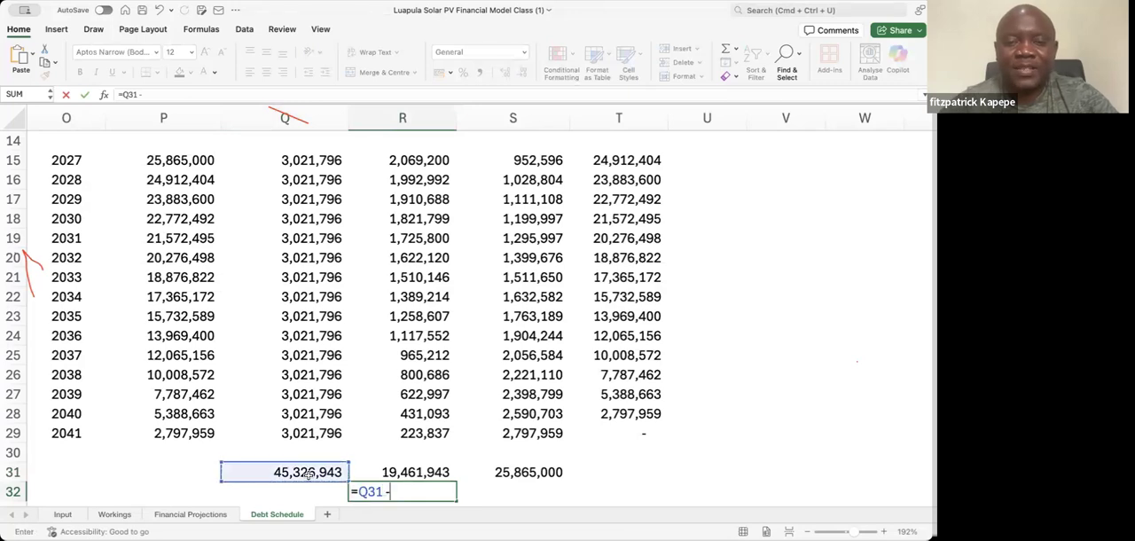
pyautogui.click(525, 472)
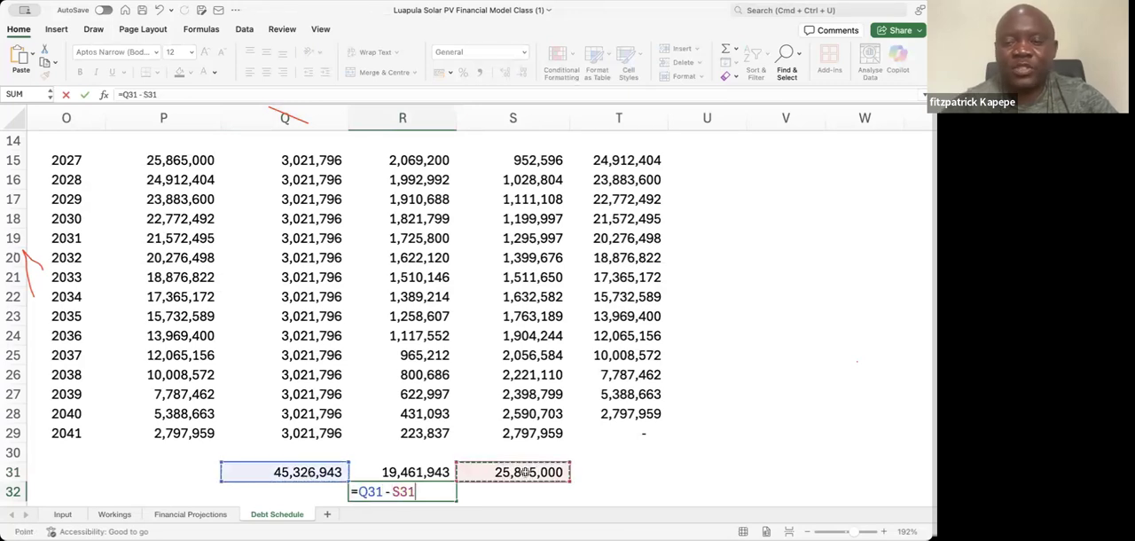
pyautogui.press('Return')
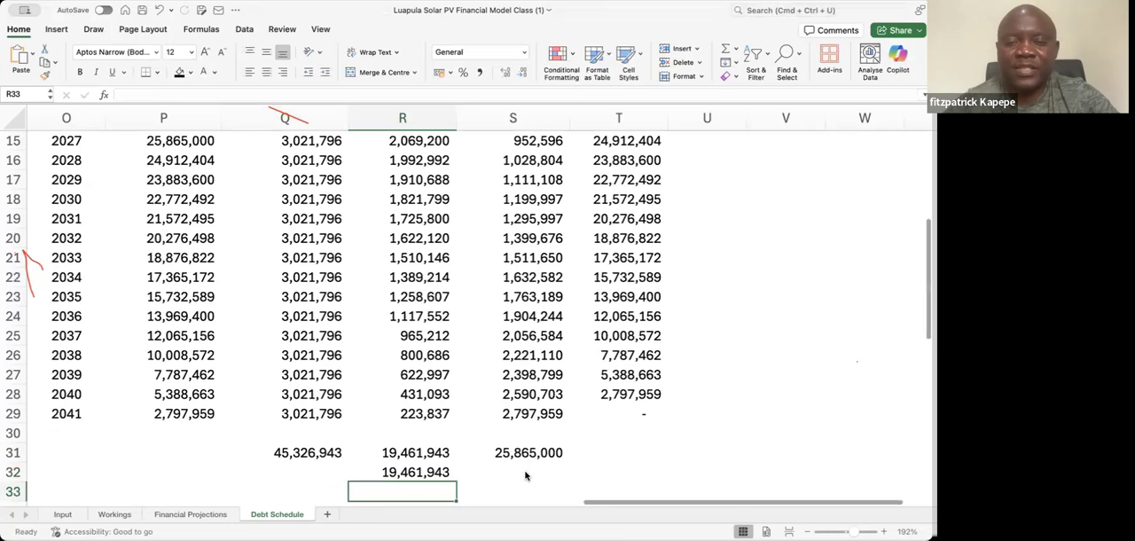
pyautogui.press('Up')
pyautogui.press('Delete')
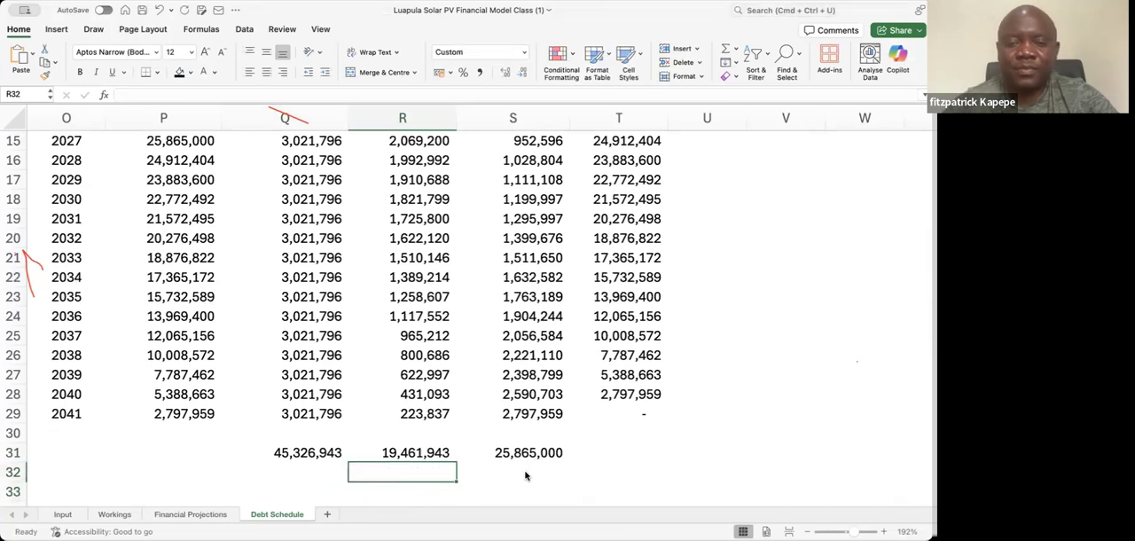
# Give the totals in Q31:S31 top and bottom borders and make them bold
pyautogui.press('Up')
pyautogui.press('Left')
pyautogui.hotkey('shift', 'Right')
pyautogui.hotkey('shift', 'Right')
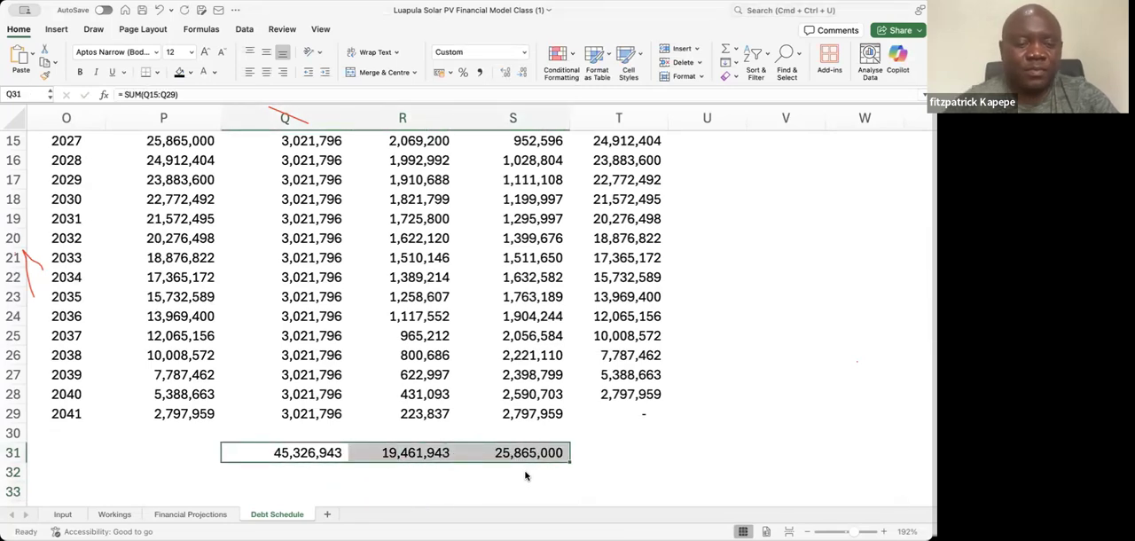
pyautogui.press('super+1')
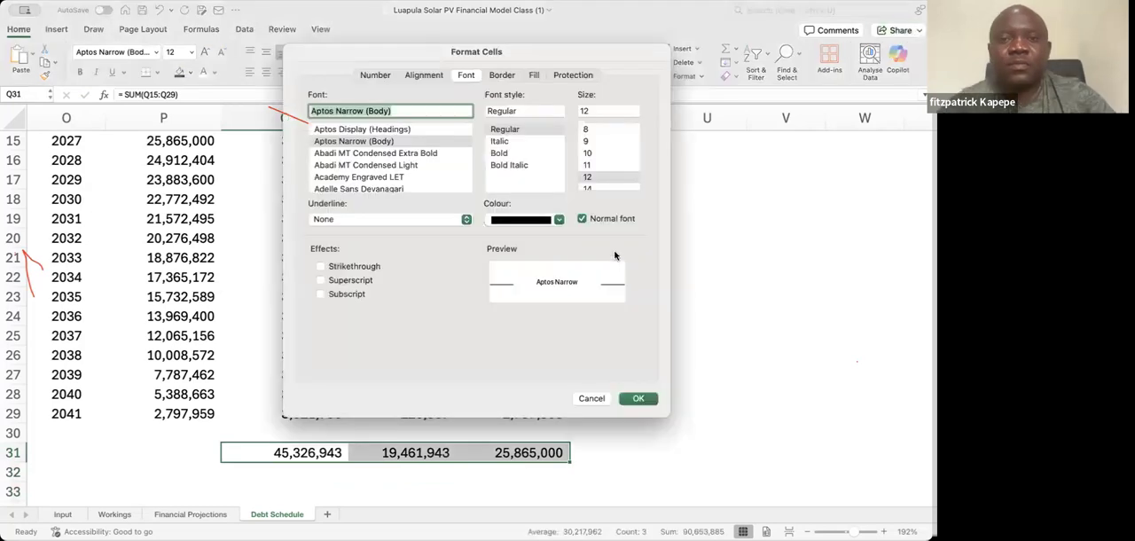
pyautogui.click(503, 76)
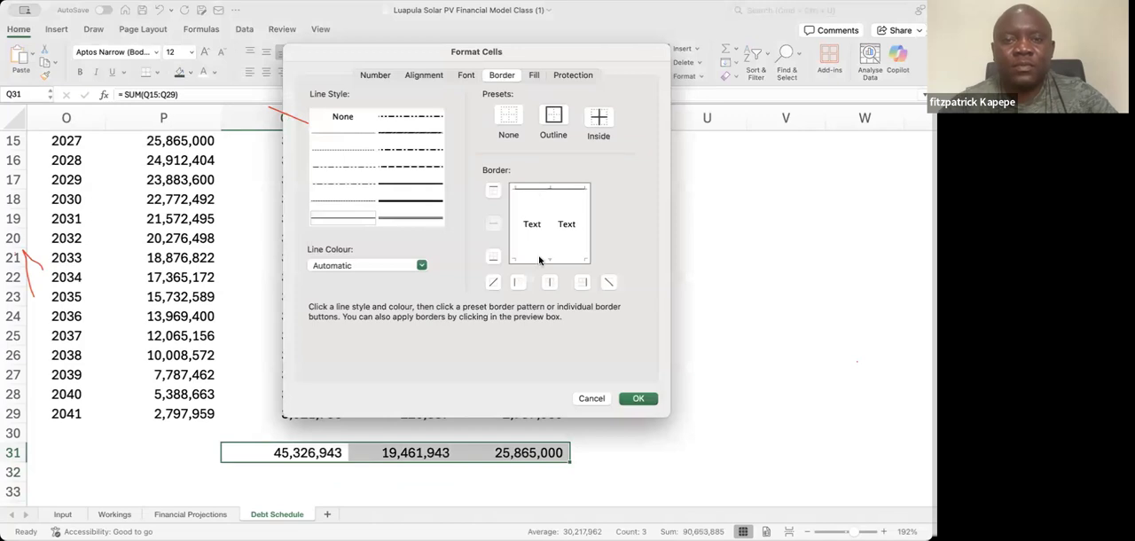
pyautogui.click(637, 400)
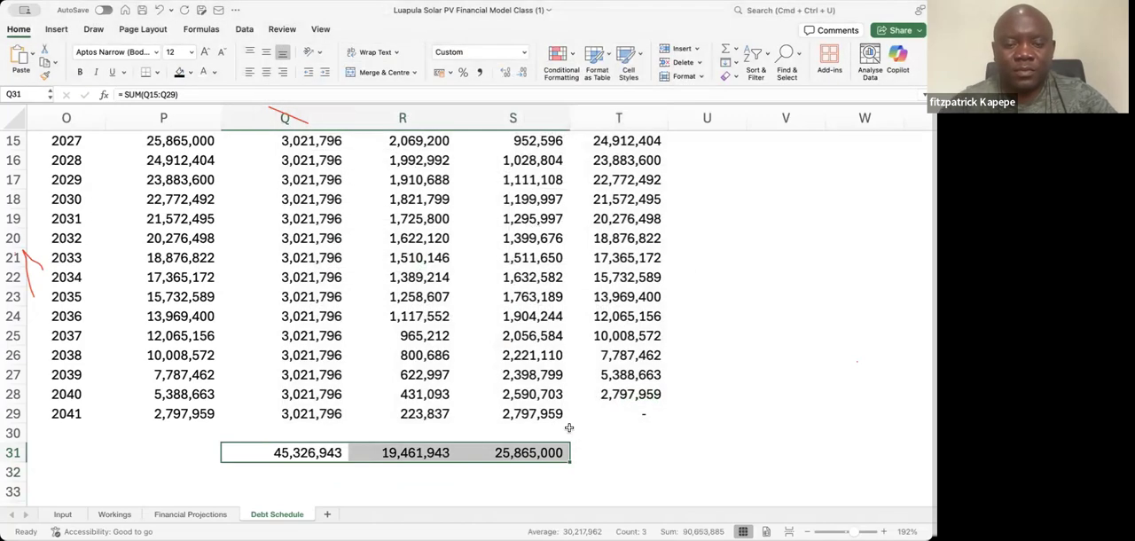
pyautogui.press('super+b')
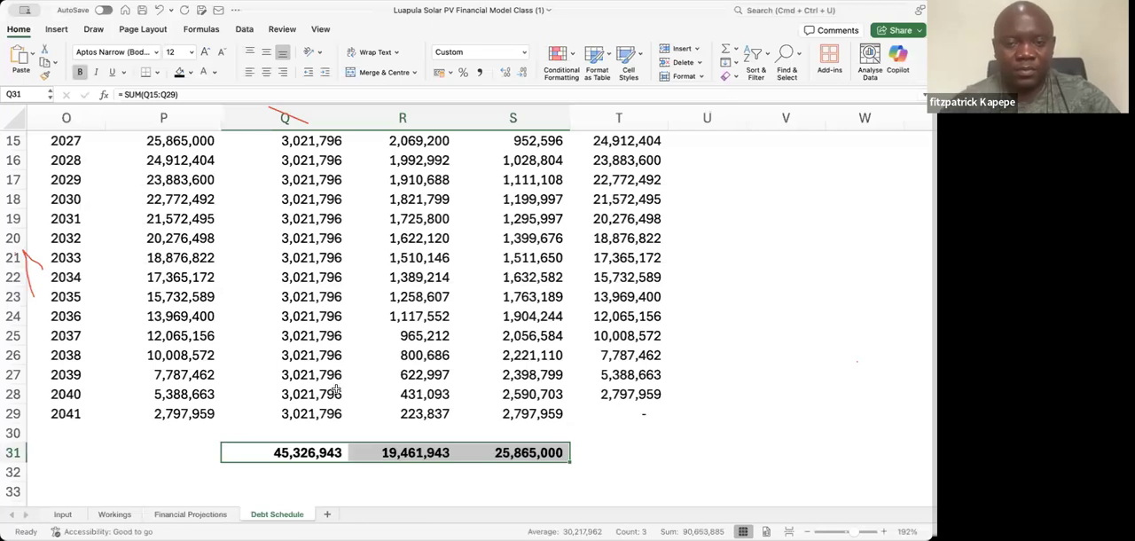
pyautogui.press('Up')
pyautogui.press('Up')
pyautogui.press('Up')
pyautogui.press('Up')
pyautogui.press('Up')
pyautogui.press('Up')
pyautogui.press('Up')
pyautogui.press('Up')
pyautogui.press('Up')
pyautogui.press('Left')
pyautogui.press('Left')
pyautogui.press('Left')
pyautogui.press('Left')
pyautogui.press('Left')
pyautogui.press('Left')
pyautogui.press('Left')
pyautogui.press('Left')
pyautogui.press('Left')
pyautogui.press('Right')
pyautogui.press('Right')
pyautogui.press('Right')
pyautogui.press('Right')
pyautogui.press('Right')
pyautogui.press('Right')
pyautogui.press('Right')
pyautogui.press('Right')
pyautogui.press('Right')
pyautogui.press('Down')
pyautogui.press('Down')
pyautogui.press('Down')
pyautogui.press('Down')
pyautogui.press('Down')
pyautogui.press('Down')
pyautogui.press('Down')
pyautogui.press('Down')
pyautogui.press('Down')
# Copy the Method 2 totals in Q31:S31 into the first debt schedule's totals row, starting at G31
pyautogui.hotkey('shift', 'Right')
pyautogui.hotkey('shift', 'Right')
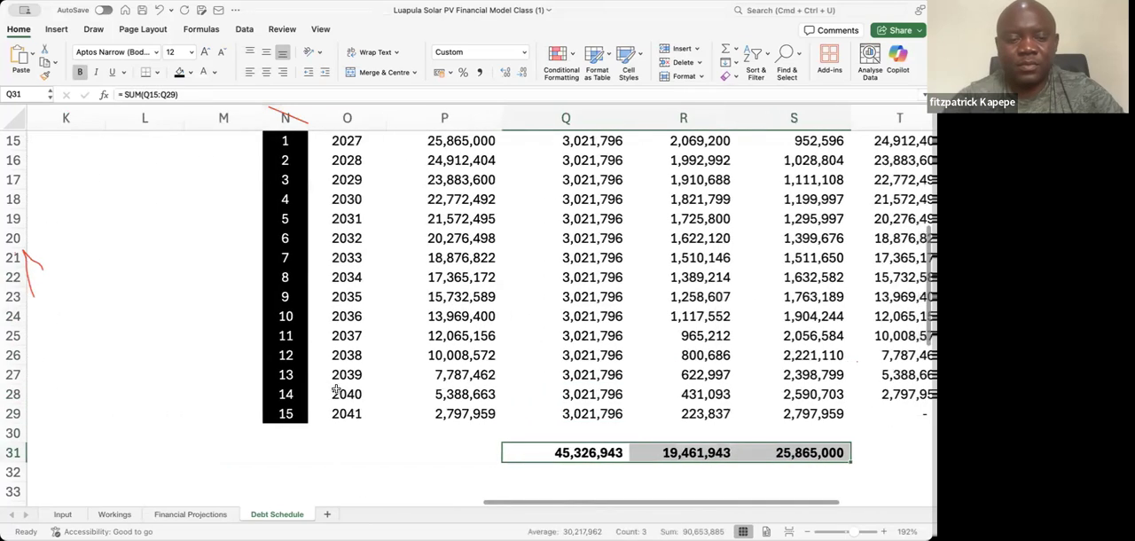
pyautogui.press('super+c')
pyautogui.press('Left')
pyautogui.press('Left')
pyautogui.press('Left')
pyautogui.press('Left')
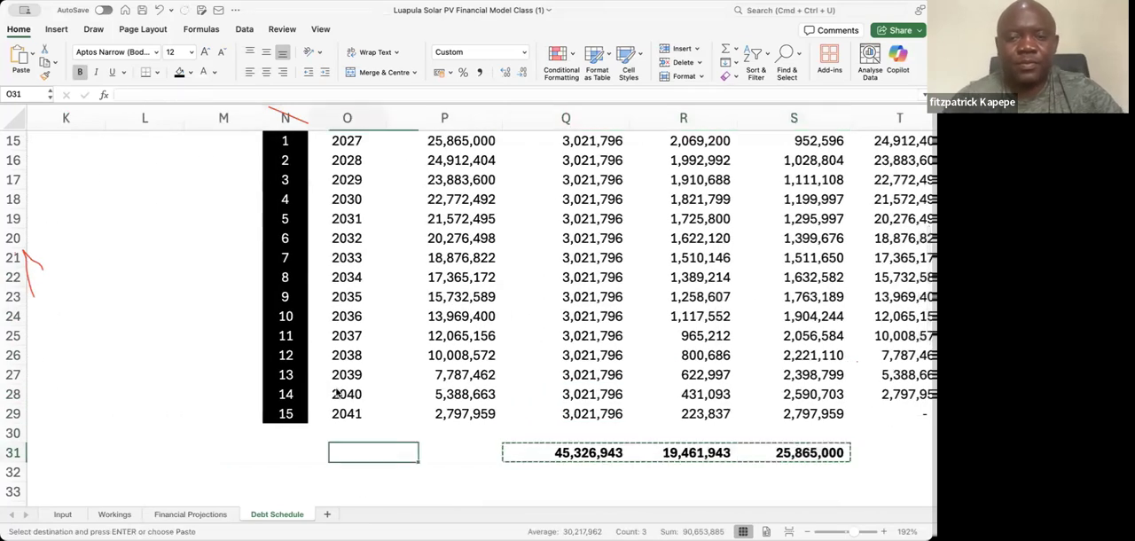
pyautogui.press('Left')
pyautogui.press('Left')
pyautogui.press('Left')
pyautogui.press('Left')
pyautogui.press('Left')
pyautogui.press('Left')
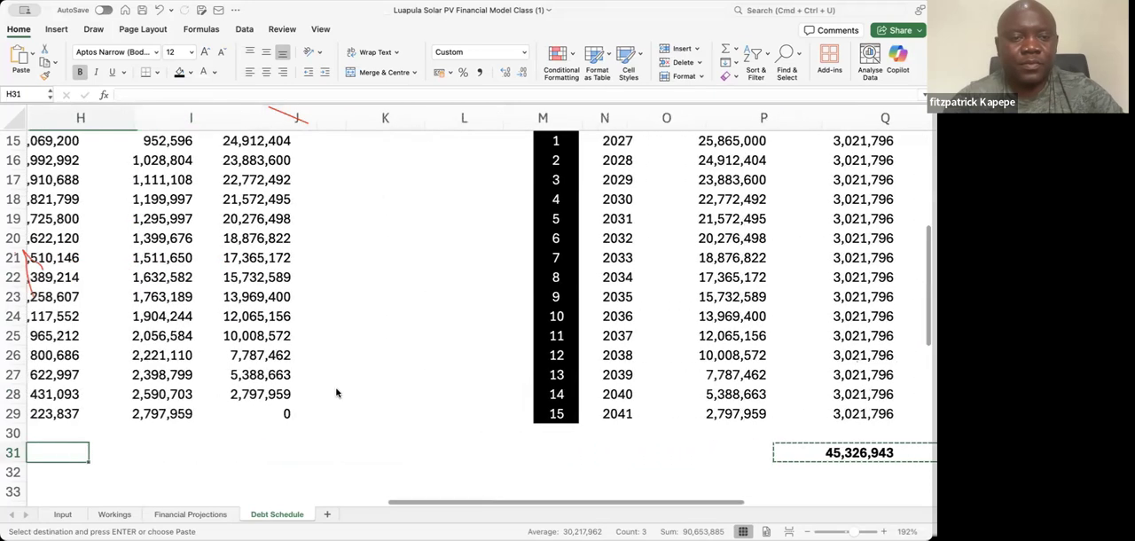
pyautogui.press('Left')
pyautogui.press('Left')
pyautogui.press('Left')
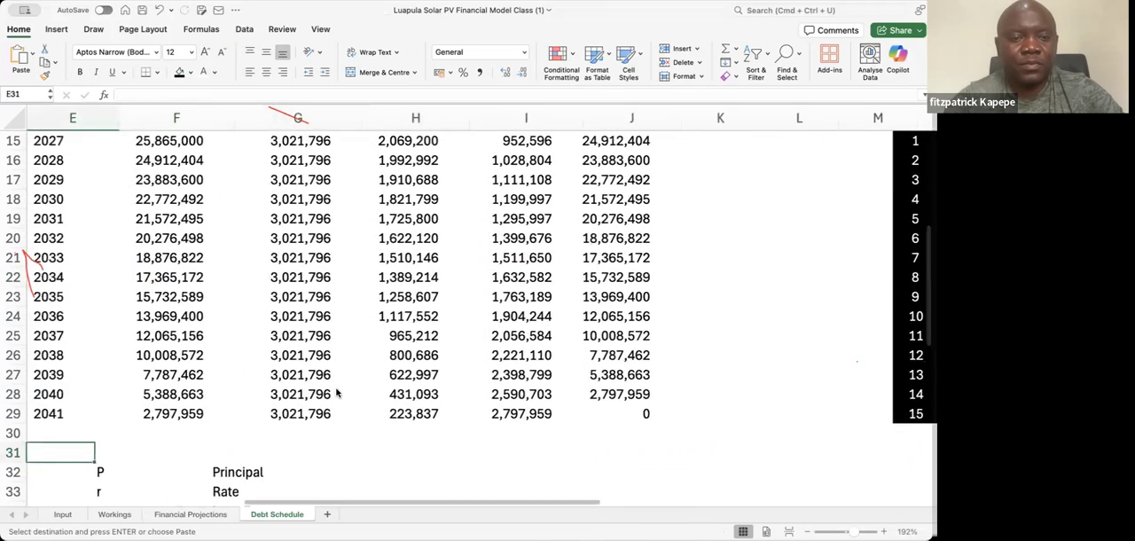
pyautogui.press('Right')
pyautogui.press('Right')
pyautogui.press('Right')
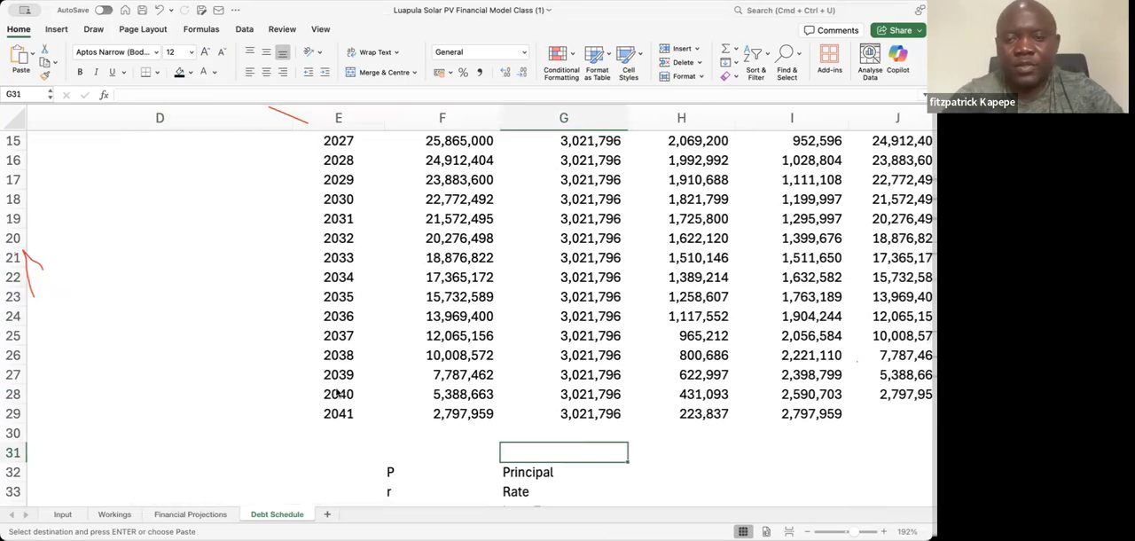
pyautogui.press('super+v')
# Review the first debt schedule from its new totals in row 31 up to the column headings and across the first year
pyautogui.press('Tab')
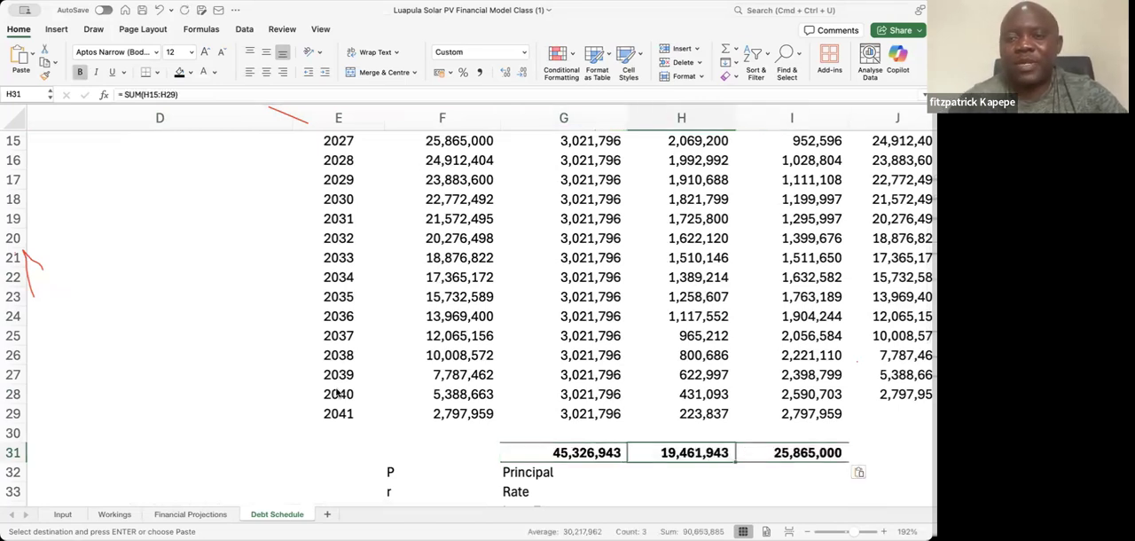
pyautogui.press('Tab')
pyautogui.press('Tab')
pyautogui.press('Tab')
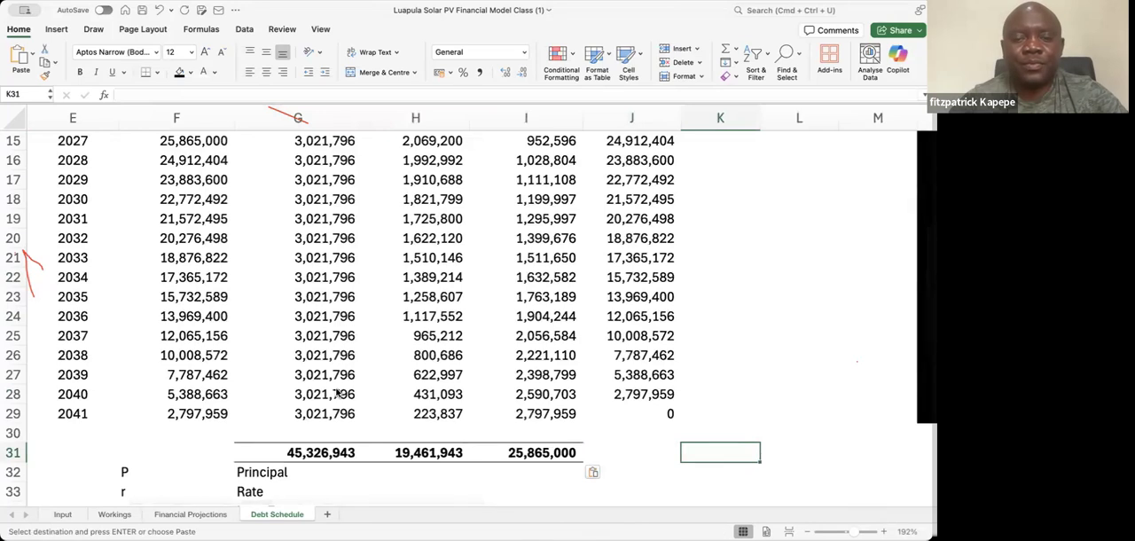
pyautogui.press('Left')
pyautogui.press('Left')
pyautogui.press('Left')
pyautogui.press('Left')
pyautogui.press('Left')
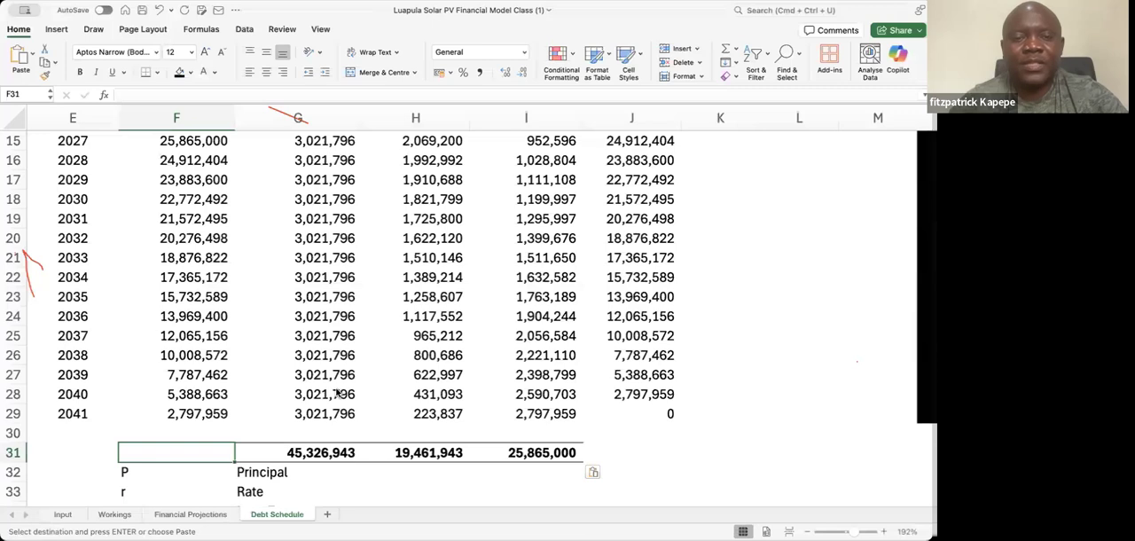
pyautogui.press('Up')
pyautogui.press('Up')
pyautogui.press('Up')
pyautogui.press('Up')
pyautogui.press('Up')
pyautogui.press('Up')
pyautogui.press('Up')
pyautogui.press('Up')
pyautogui.press('Up')
pyautogui.press('Up')
pyautogui.press('Up')
pyautogui.press('Up')
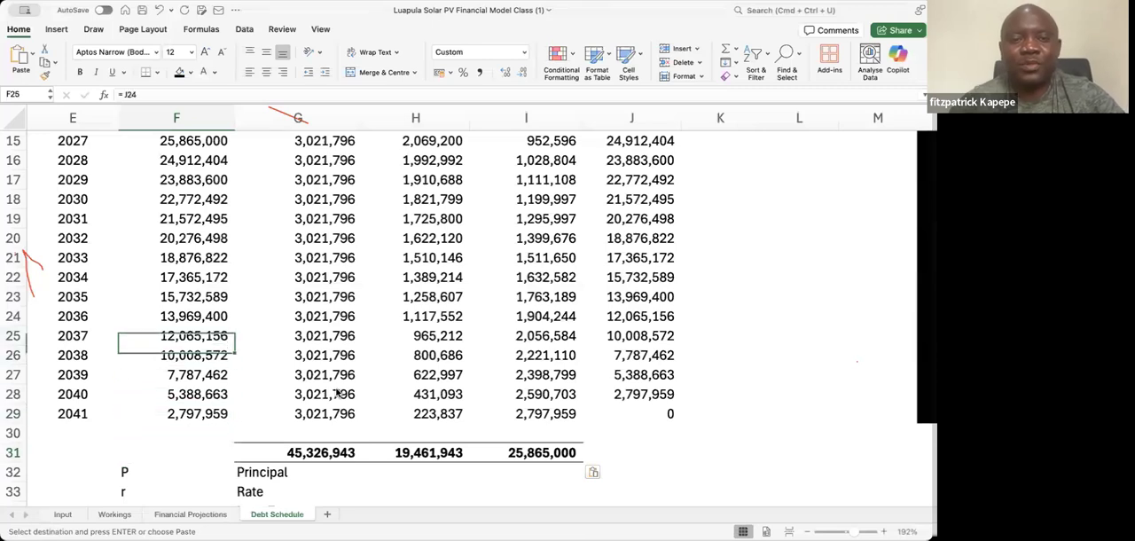
pyautogui.press('Up')
pyautogui.press('Up')
pyautogui.press('Up')
pyautogui.press('Up')
pyautogui.press('Up')
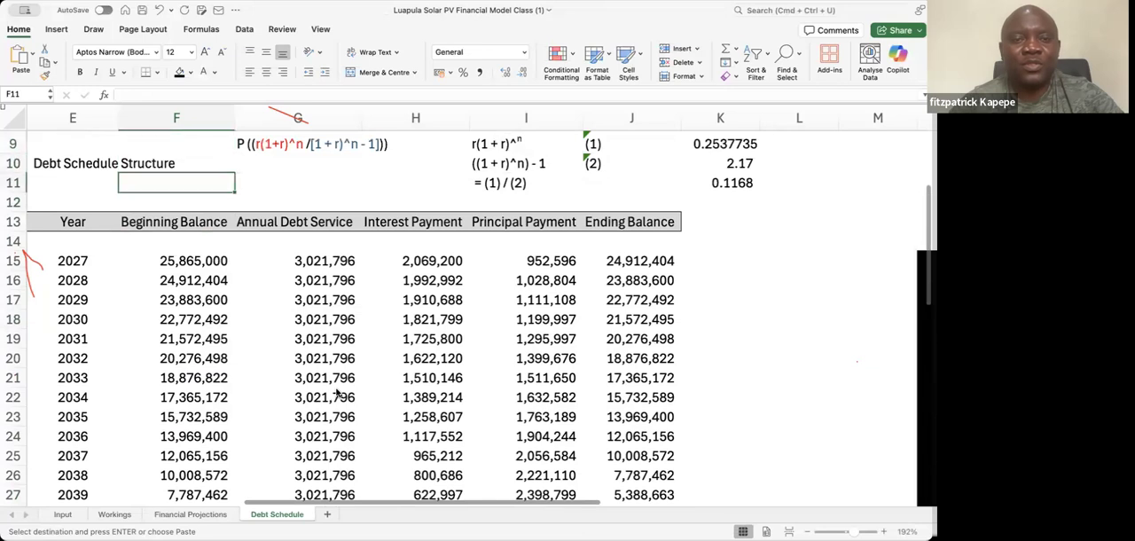
pyautogui.press('Down')
pyautogui.press('Up')
pyautogui.press('Up')
pyautogui.press('Up')
pyautogui.press('Up')
pyautogui.press('Up')
pyautogui.press('Up')
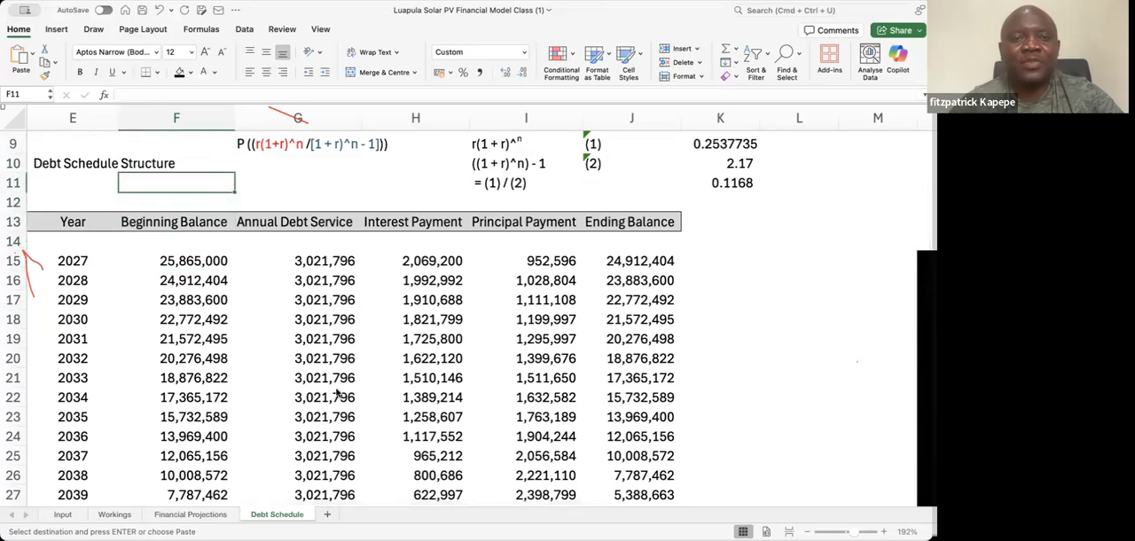
pyautogui.press('Right')
pyautogui.press('Down')
pyautogui.press('Down')
pyautogui.press('Down')
pyautogui.press('Down')
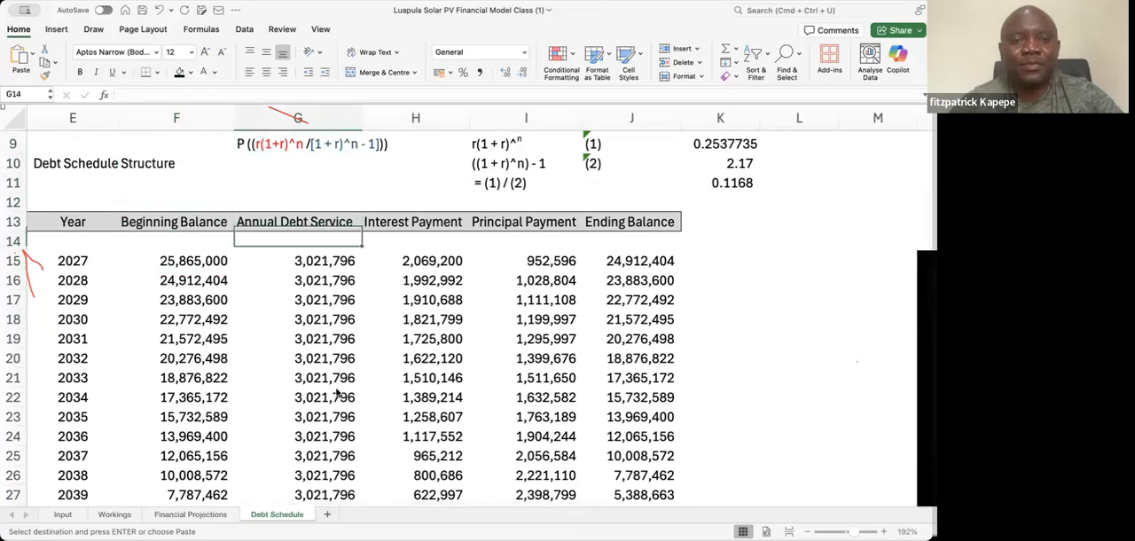
pyautogui.press('Right')
pyautogui.press('Right')
pyautogui.press('Right')
pyautogui.press('Right')
pyautogui.press('Right')
pyautogui.press('Right')
pyautogui.press('Right')
pyautogui.press('Right')
pyautogui.press('Right')
pyautogui.press('Right')
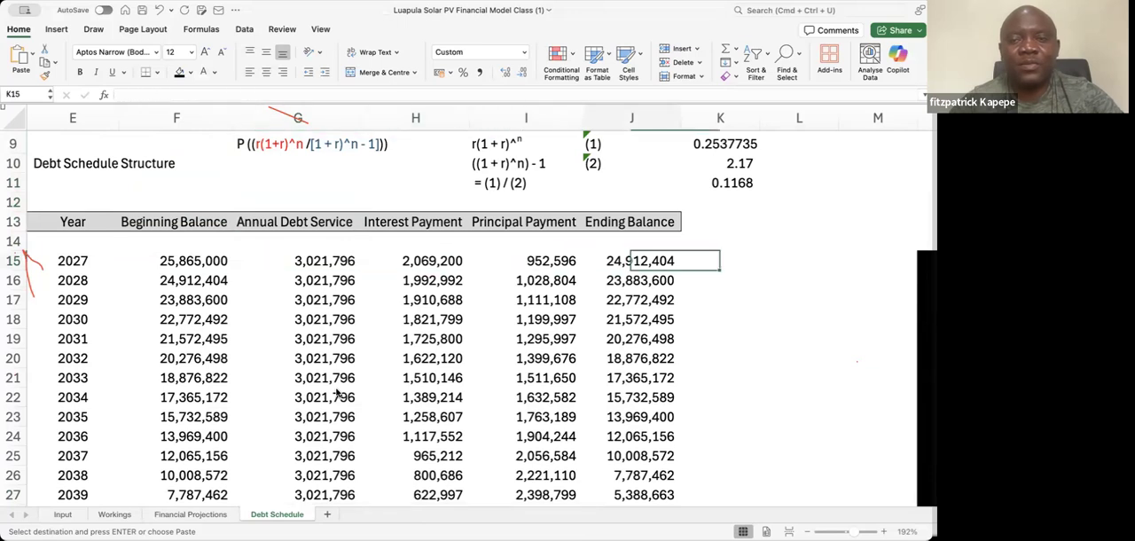
# Examine the Method 2 schedule from the 2027 row down to 2039 for comparison with the first schedule
pyautogui.press('Right')
pyautogui.press('Right')
pyautogui.press('Left')
pyautogui.press('Left')
pyautogui.press('Left')
pyautogui.press('Right')
pyautogui.press('Right')
pyautogui.press('Right')
pyautogui.press('Right')
pyautogui.press('Right')
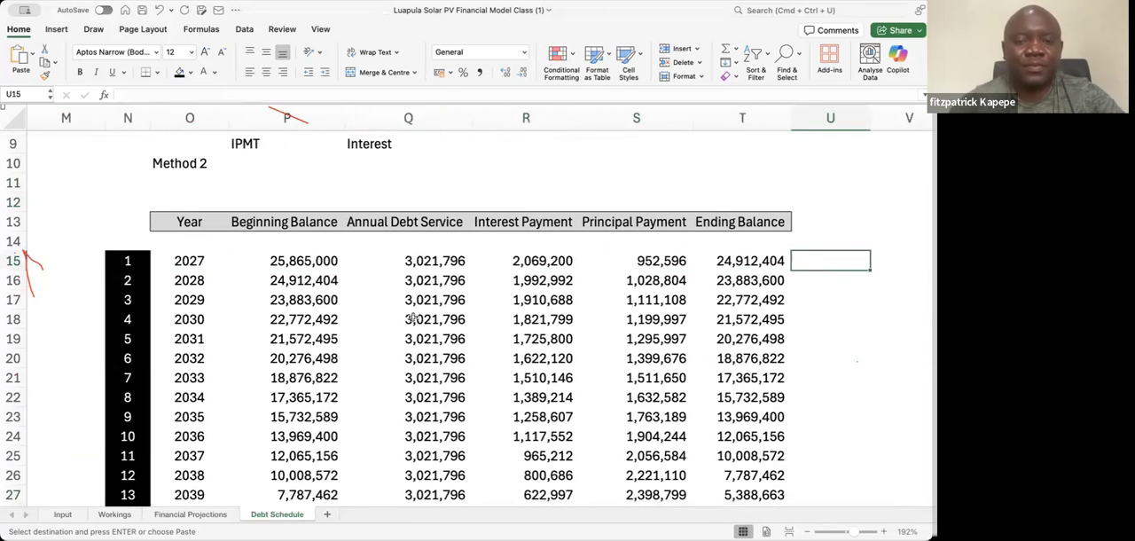
pyautogui.press('Down')
pyautogui.press('Down')
pyautogui.press('Down')
pyautogui.press('Down')
pyautogui.press('Down')
pyautogui.press('Down')
pyautogui.press('Down')
pyautogui.press('Down')
pyautogui.press('Down')
pyautogui.press('Down')
pyautogui.press('Down')
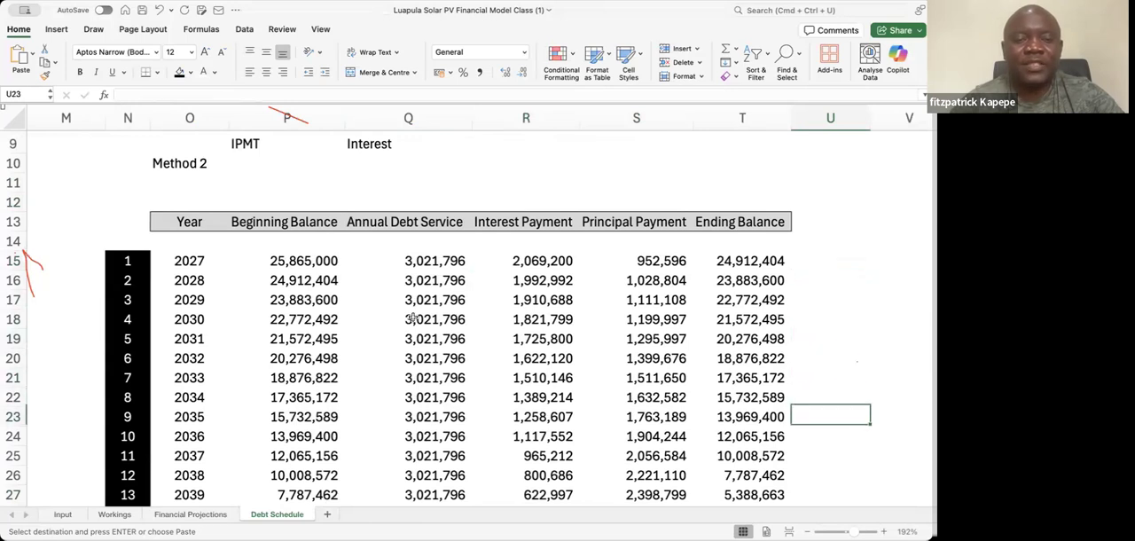
pyautogui.press('Down')
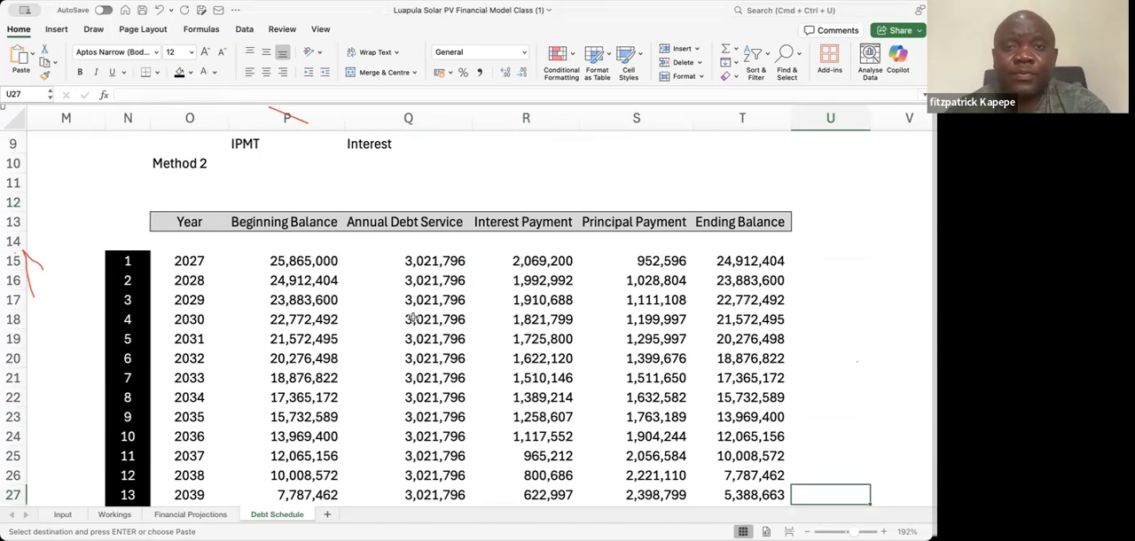
# Examine the final years of the Method 2 debt schedule through 2041 and its totals in row 31
pyautogui.press('Down')
pyautogui.press('Down')
pyautogui.press('Down')
pyautogui.press('Down')
pyautogui.press('Up')
pyautogui.press('Up')
pyautogui.press('Down')
pyautogui.press('Down')
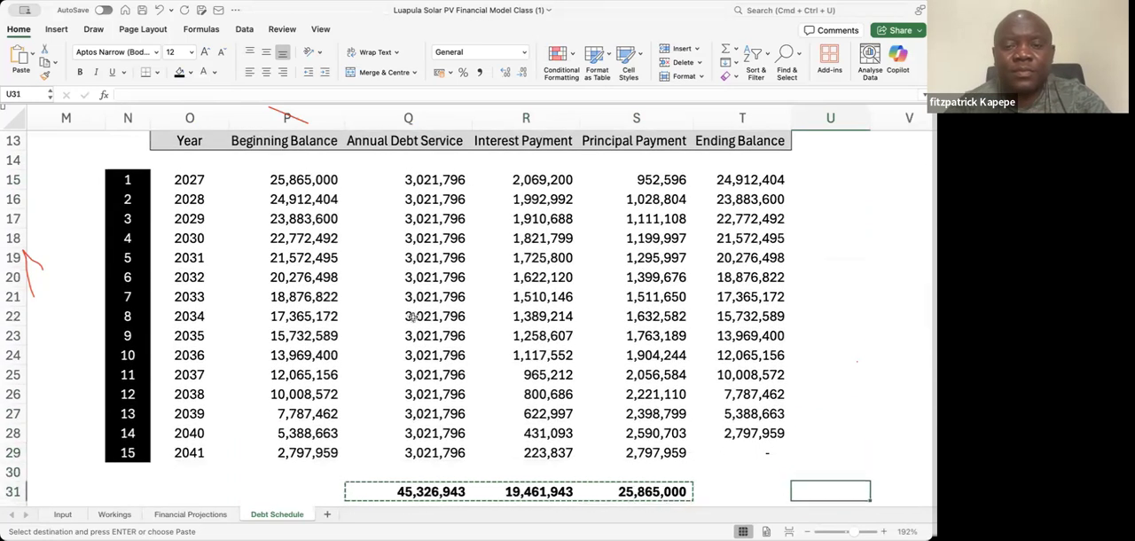
pyautogui.press('Down')
pyautogui.press('Down')
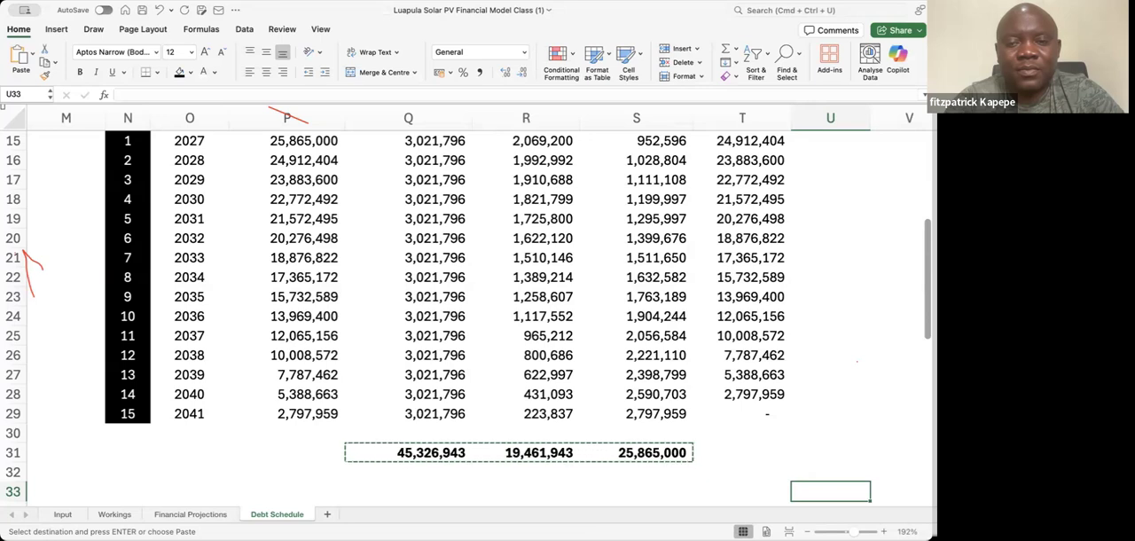
# Review the Method 2 schedule from its last years up to the PMT, PPMT and IPMT notes above the headings
pyautogui.click(265, 437)
pyautogui.press('Up')
pyautogui.press('Up')
pyautogui.press('Up')
pyautogui.press('Up')
pyautogui.press('Up')
pyautogui.press('Up')
pyautogui.press('Up')
pyautogui.press('Up')
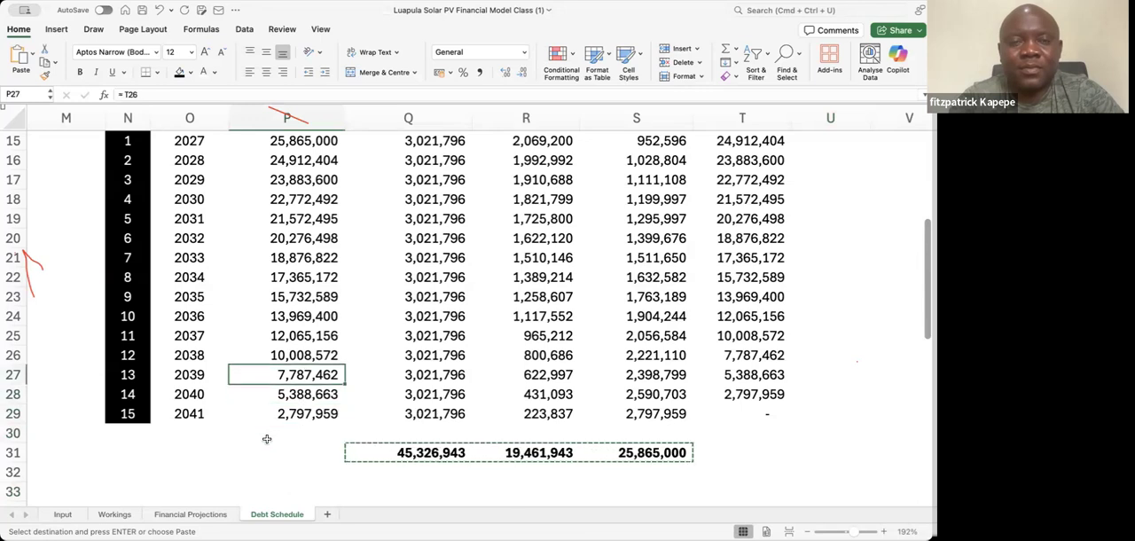
pyautogui.press('Up')
pyautogui.press('Up')
pyautogui.press('Up')
pyautogui.press('Up')
pyautogui.press('Up')
pyautogui.press('Up')
pyautogui.press('Up')
pyautogui.press('Up')
pyautogui.press('Up')
pyautogui.press('Up')
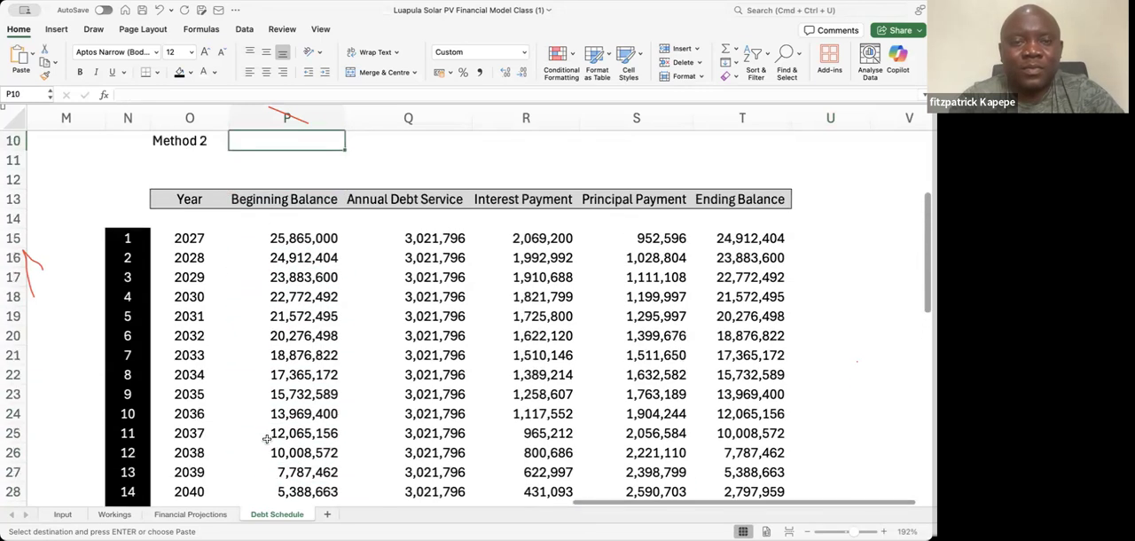
pyautogui.press('Down')
pyautogui.press('Down')
pyautogui.press('Down')
pyautogui.press('Down')
pyautogui.press('Down')
pyautogui.press('Down')
pyautogui.press('Up')
pyautogui.press('Up')
pyautogui.press('Up')
pyautogui.press('Up')
pyautogui.press('Up')
pyautogui.press('Up')
pyautogui.press('Up')
pyautogui.press('Up')
pyautogui.press('Up')
pyautogui.press('Up')
pyautogui.press('Up')
pyautogui.press('Up')
pyautogui.press('Up')
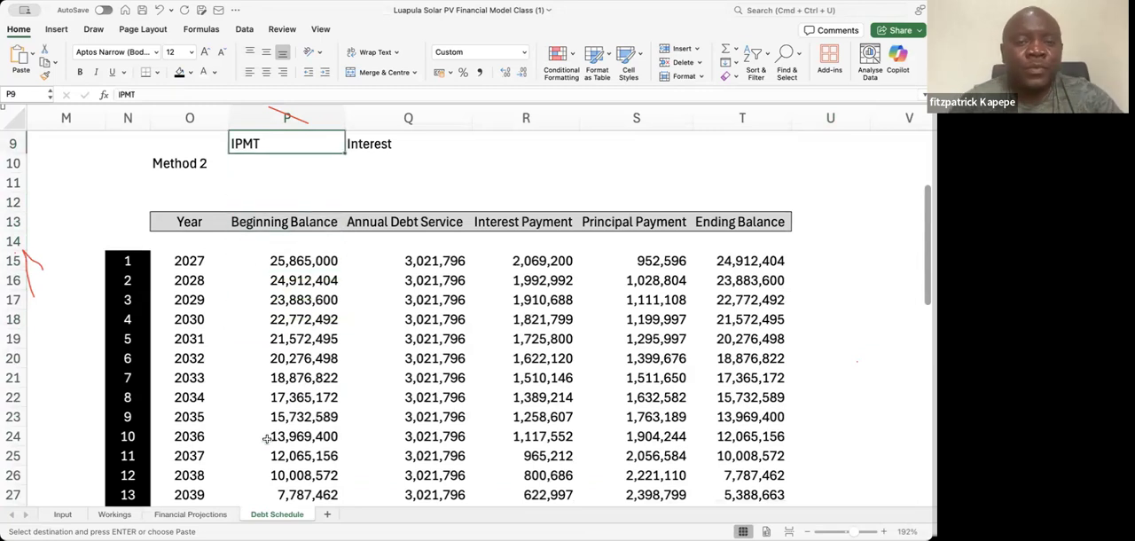
pyautogui.press('Down')
pyautogui.press('Down')
pyautogui.press('Down')
pyautogui.press('Down')
pyautogui.press('Down')
pyautogui.press('Down')
pyautogui.press('Down')
pyautogui.press('Down')
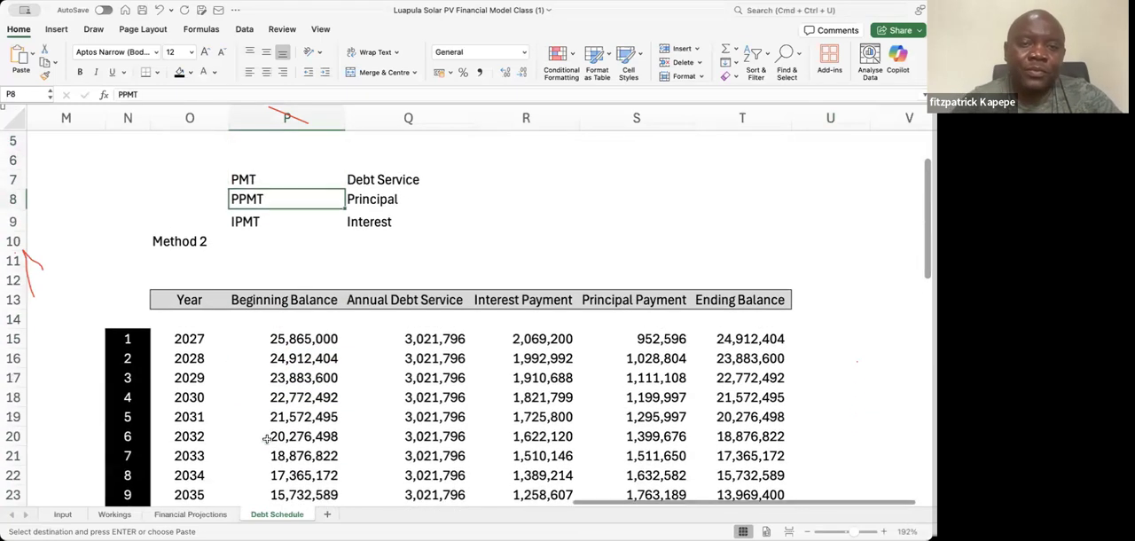
# Examine the 2027 and 2028 rows of the Method 2 schedule, including the first interest payment in R15
pyautogui.press('Down')
pyautogui.press('Down')
pyautogui.press('Down')
pyautogui.press('Up')
pyautogui.press('Up')
pyautogui.press('Down')
pyautogui.press('Down')
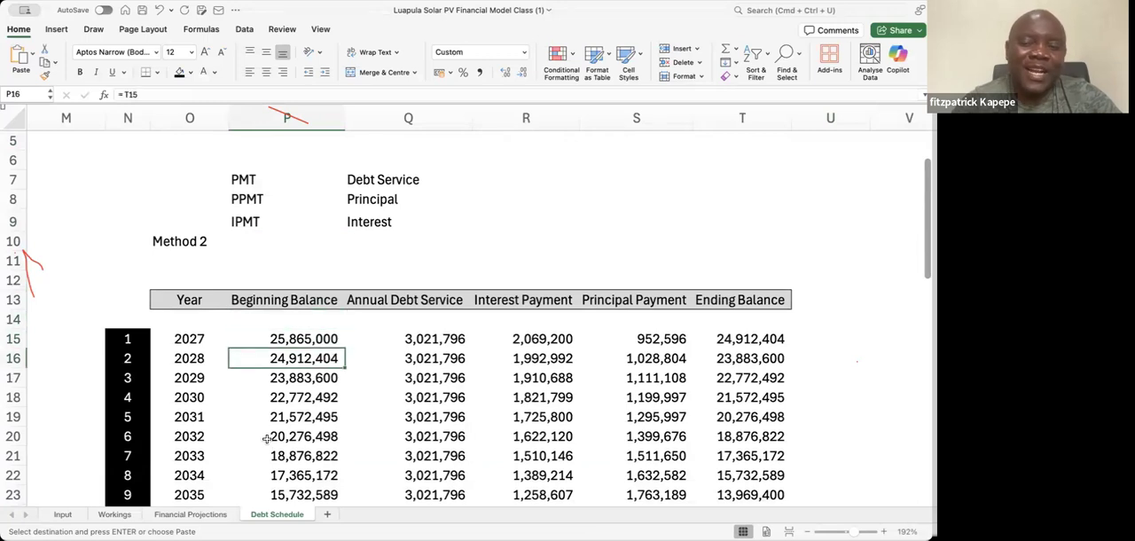
pyautogui.press('Right')
pyautogui.press('Right')
pyautogui.press('Up')
pyautogui.press('Up')
pyautogui.press('Down')
pyautogui.press('Left')
pyautogui.press('Left')
pyautogui.press('Left')
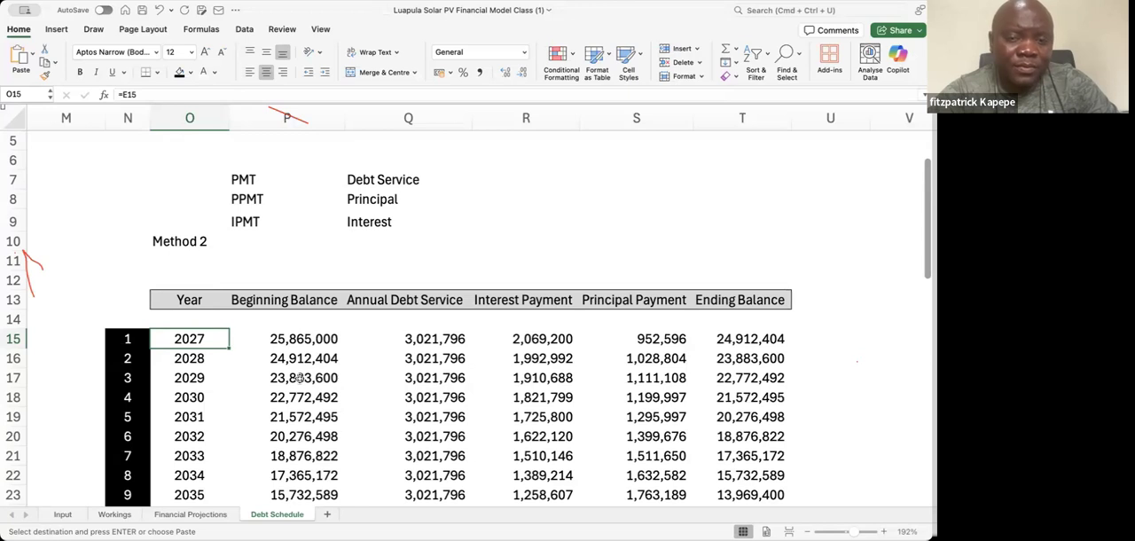
pyautogui.click(527, 341)
pyautogui.press('Left')
pyautogui.press('Left')
pyautogui.press('Left')
pyautogui.press('Left')
pyautogui.press('Left')
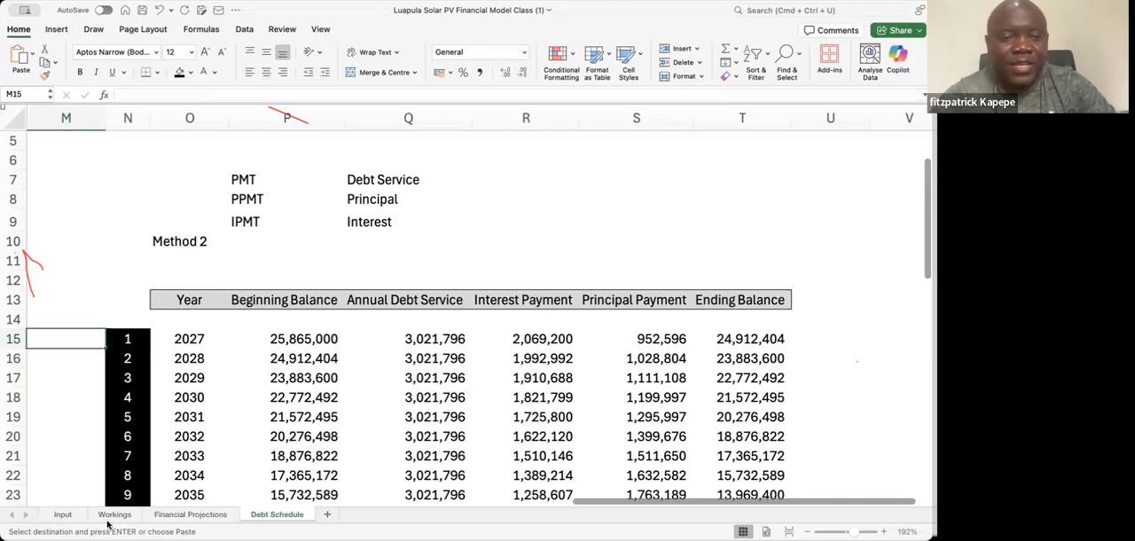
# Open the Financial Projections sheet and go to the first-year cell of the Interest row, D37
pyautogui.click(190, 514)
pyautogui.click(219, 461)
pyautogui.press('Down')
pyautogui.press('Down')
pyautogui.press('Down')
pyautogui.press('Down')
pyautogui.press('Down')
pyautogui.press('Down')
pyautogui.press('Down')
pyautogui.press('Down')
pyautogui.press('Down')
pyautogui.press('Down')
pyautogui.press('Down')
pyautogui.press('Down')
pyautogui.press('Down')
pyautogui.press('Down')
pyautogui.press('Down')
pyautogui.press('Down')
pyautogui.press('Down')
pyautogui.press('Down')
pyautogui.press('Down')
pyautogui.press('Down')
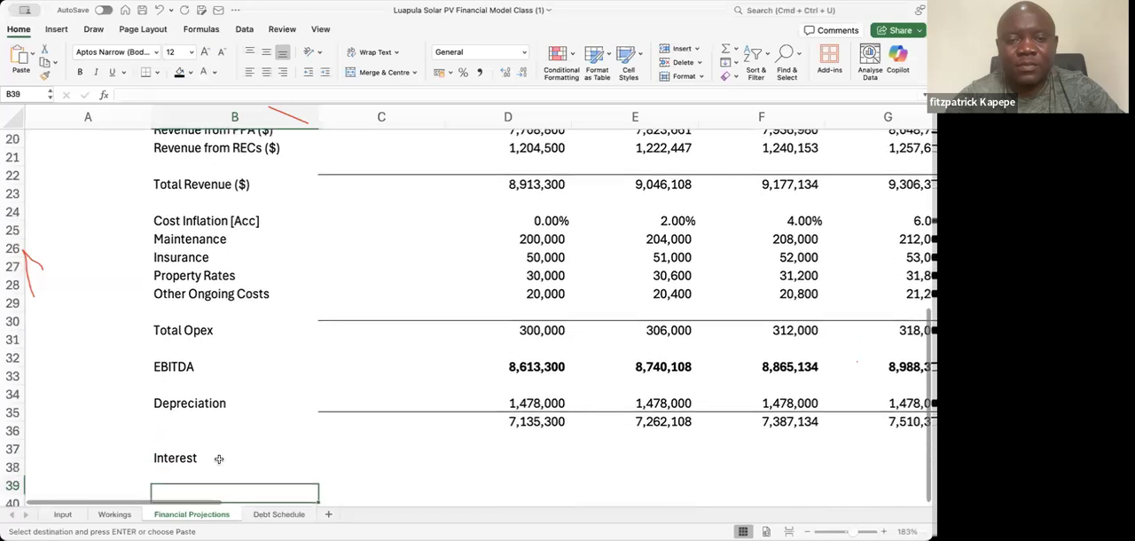
pyautogui.press('Down')
pyautogui.press('Down')
pyautogui.press('Up')
pyautogui.press('Up')
pyautogui.press('Up')
pyautogui.press('Up')
pyautogui.press('Right')
pyautogui.press('Right')
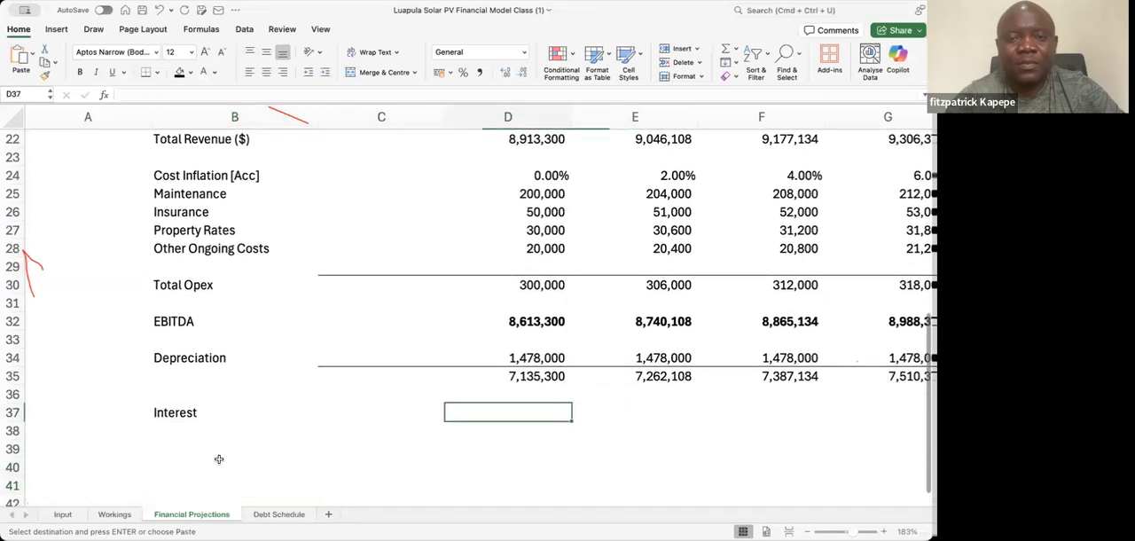
pyautogui.press('Left')
pyautogui.press('Left')
pyautogui.press('Left')
pyautogui.press('Right')
pyautogui.press('Right')
pyautogui.press('Right')
pyautogui.press('Right')
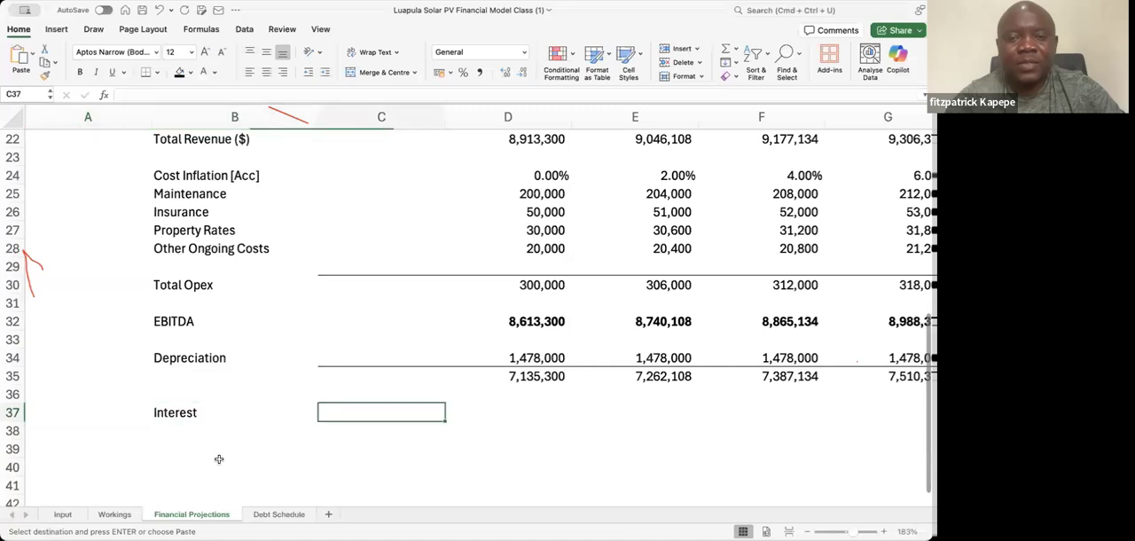
pyautogui.press('Left')
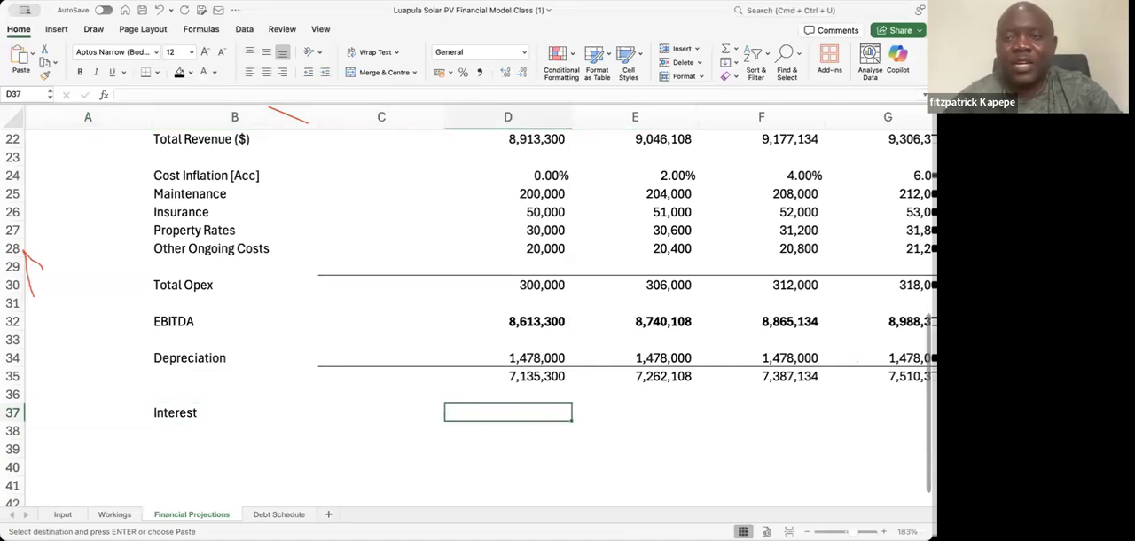
# Select the Interest row from D37 to R37, checking the date and year headings to cover years 1 to 15
pyautogui.scroll(10, 916, 249)
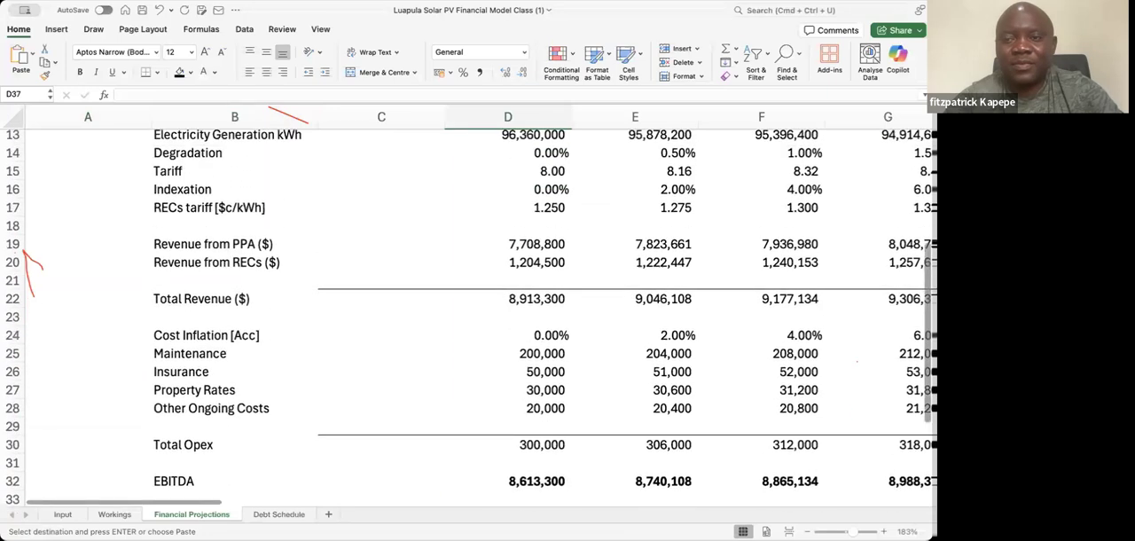
pyautogui.scroll(-2, 916, 249)
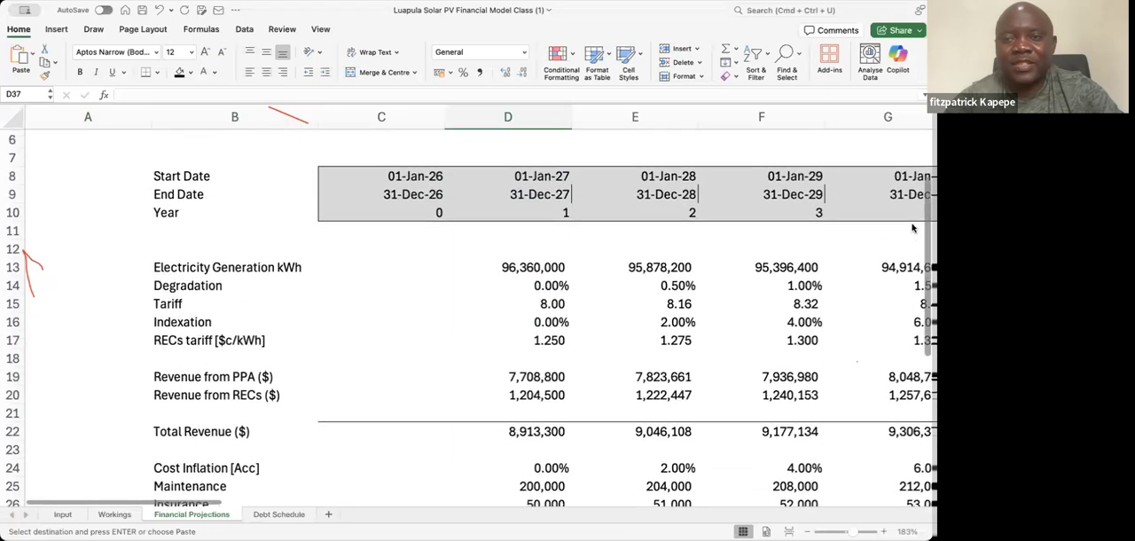
pyautogui.scroll(-8, 470, 310)
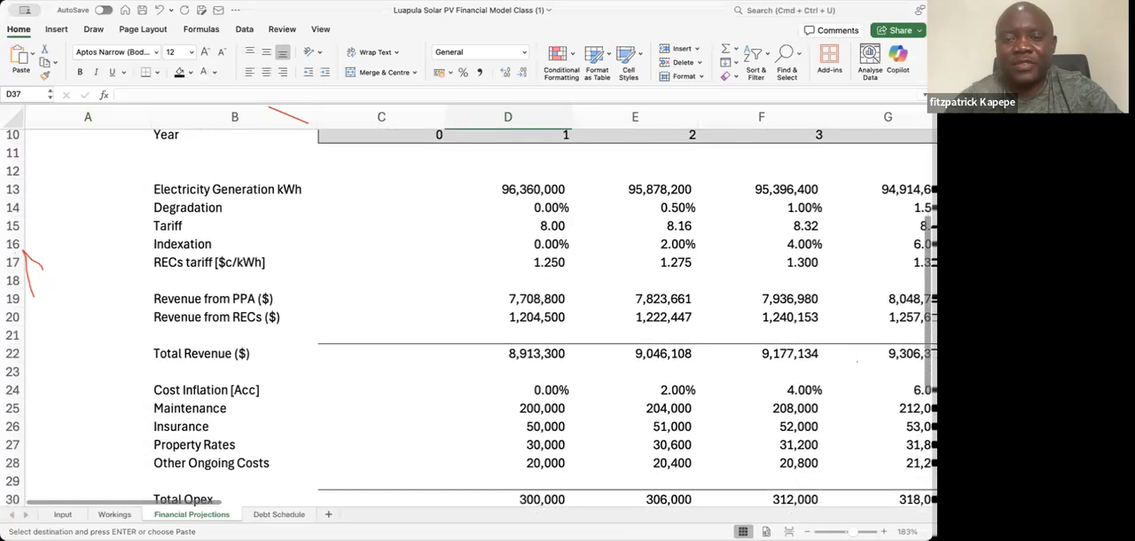
pyautogui.hotkey('shift', 'Right')
pyautogui.hotkey('shift', 'Right')
pyautogui.hotkey('shift', 'Right')
pyautogui.hotkey('shift', 'Right')
pyautogui.hotkey('shift', 'Right')
pyautogui.hotkey('shift', 'Right')
pyautogui.hotkey('shift', 'Right')
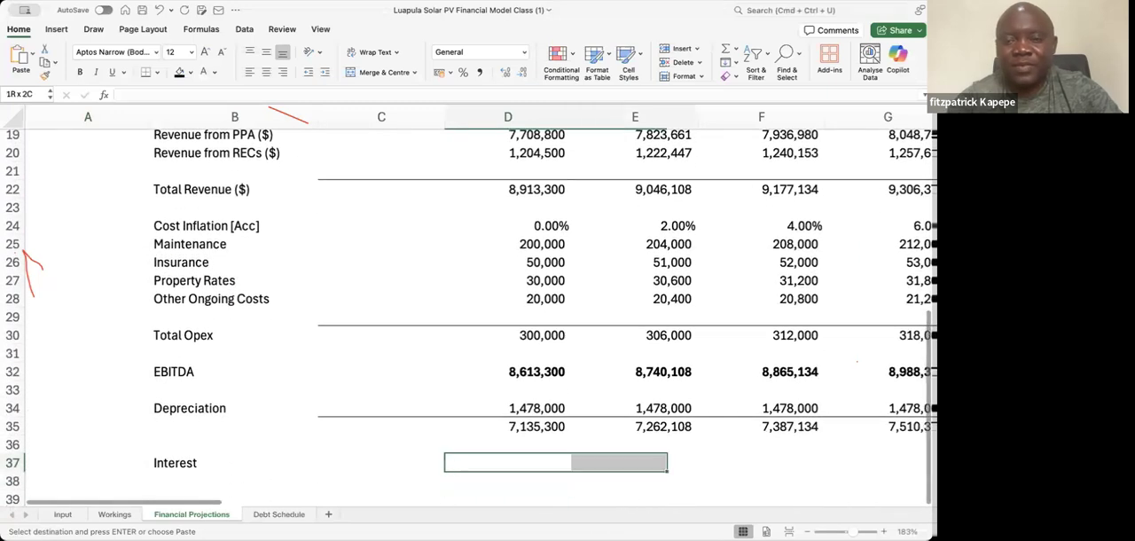
pyautogui.hotkey('shift', 'Right')
pyautogui.hotkey('shift', 'Right')
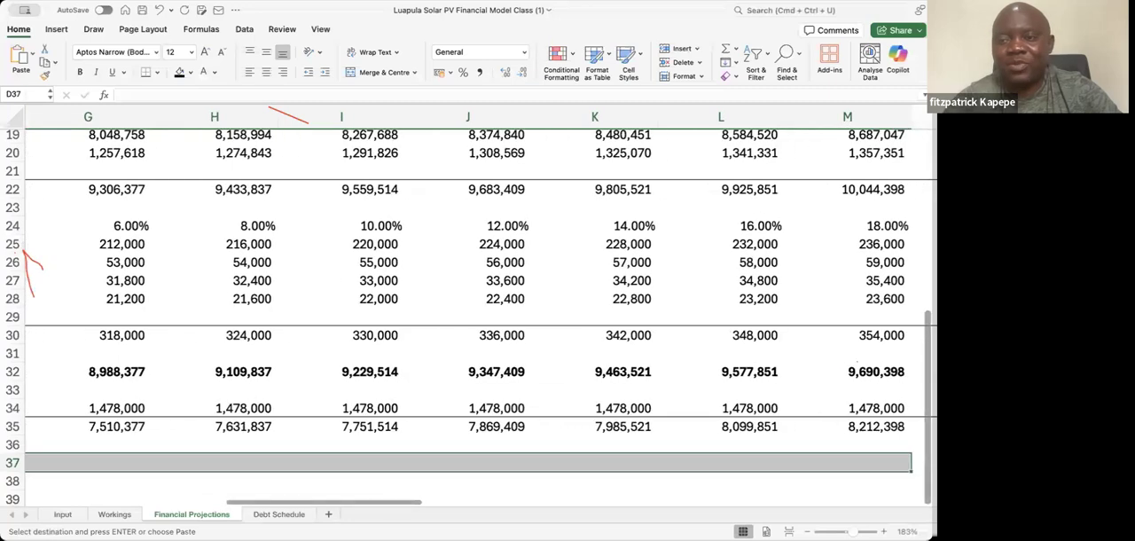
pyautogui.scroll(5, 919, 214)
pyautogui.scroll(1, 919, 214)
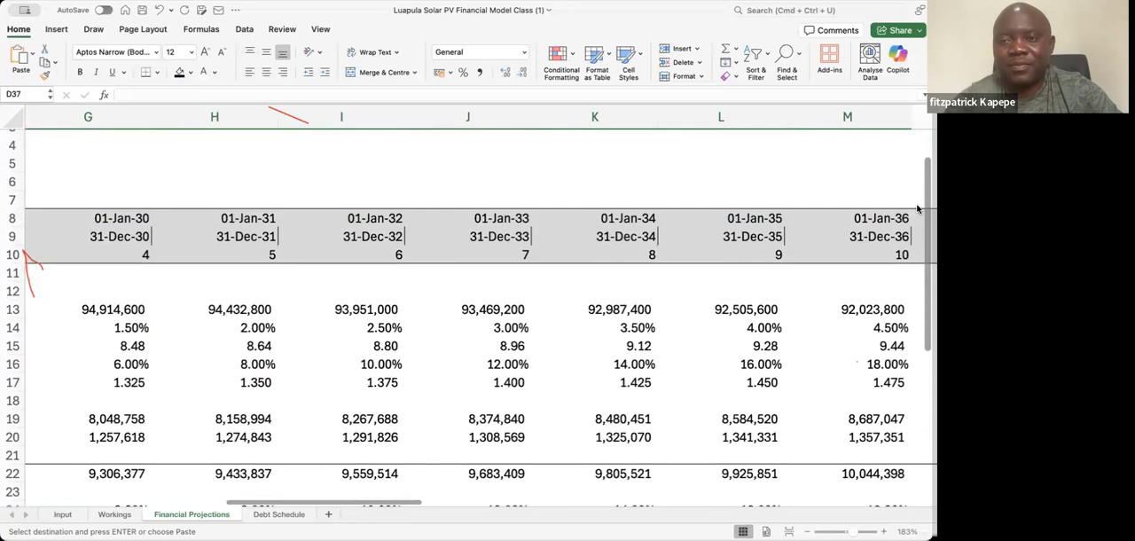
pyautogui.scroll(-4, 918, 215)
pyautogui.scroll(-2, 471, 319)
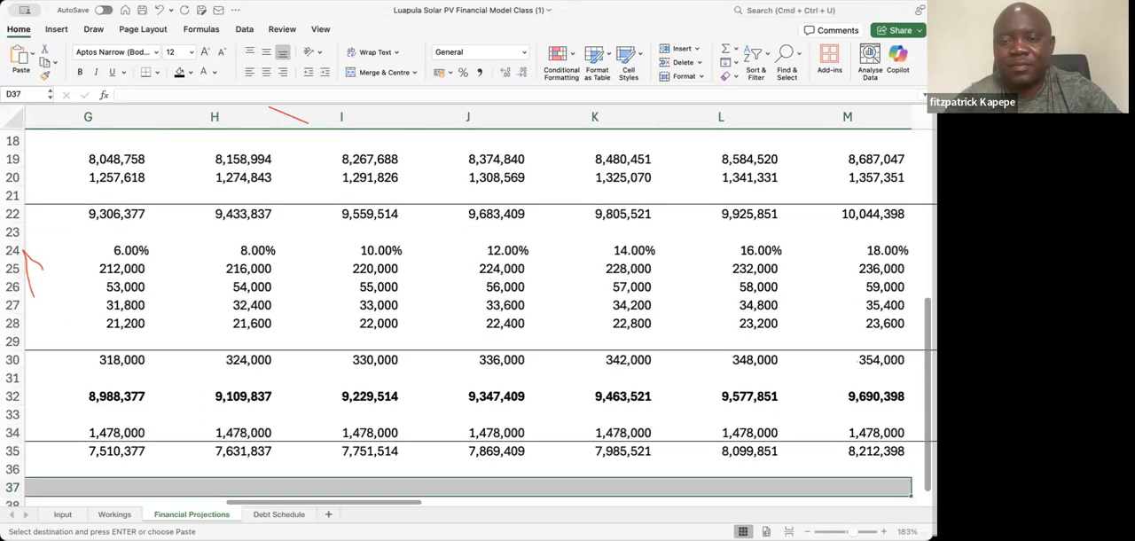
pyautogui.hscroll(3, 481, 308)
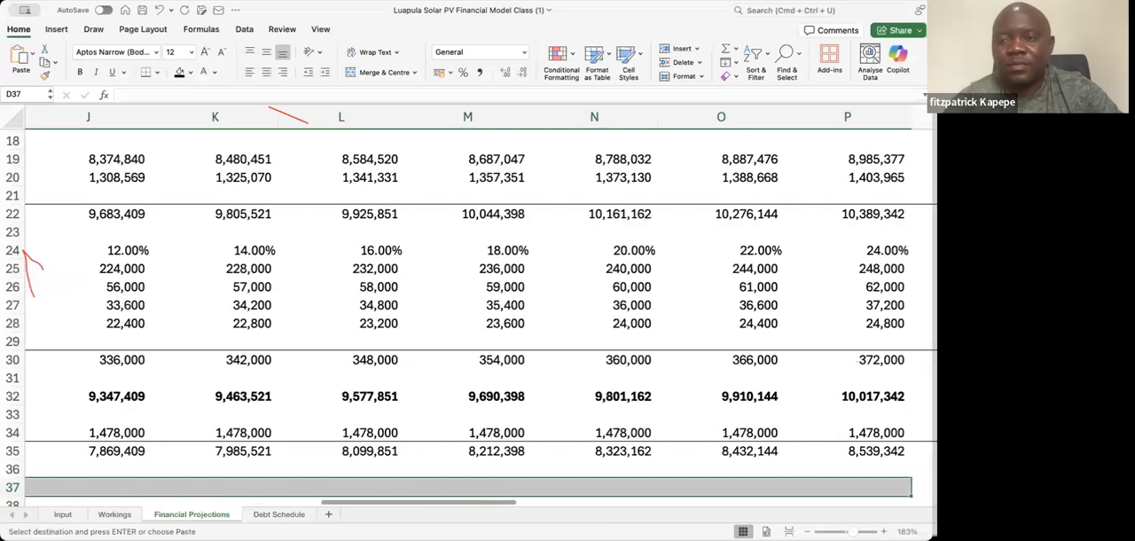
pyautogui.scroll(4, 479, 315)
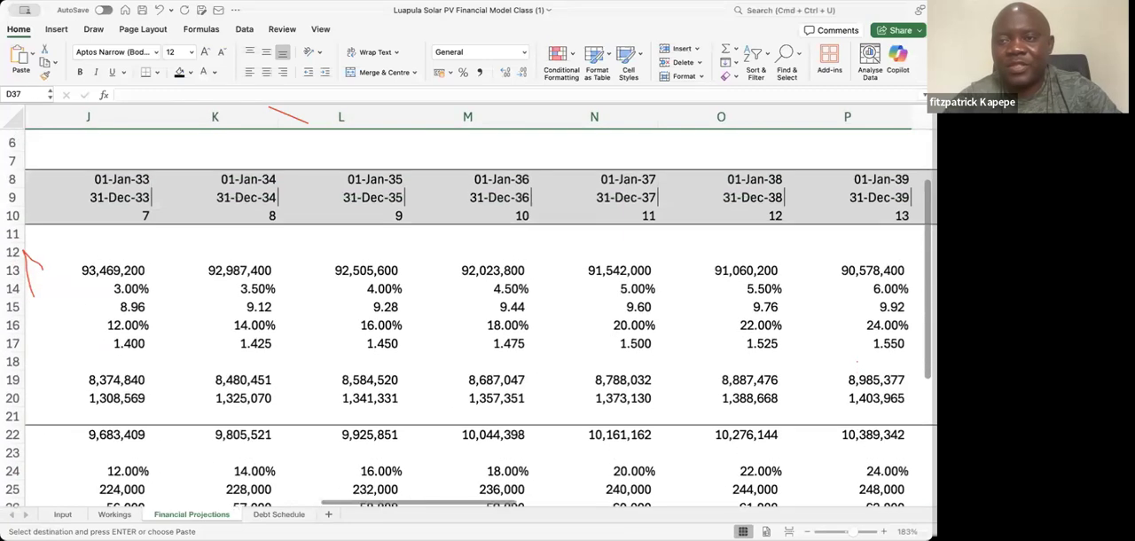
pyautogui.scroll(-4, 478, 314)
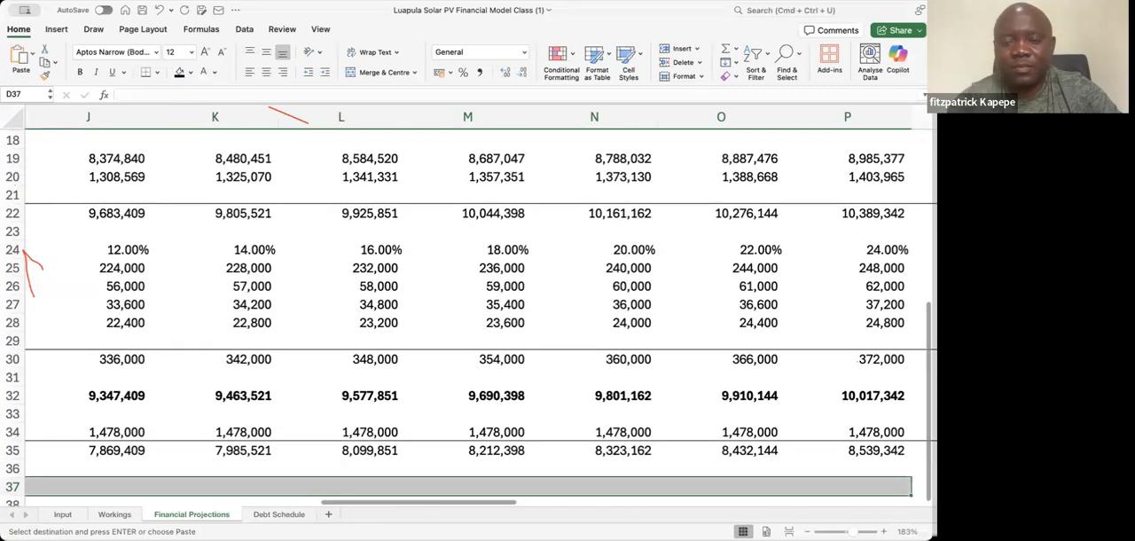
pyautogui.hotkey('shift', 'Right')
pyautogui.hotkey('shift', 'Right')
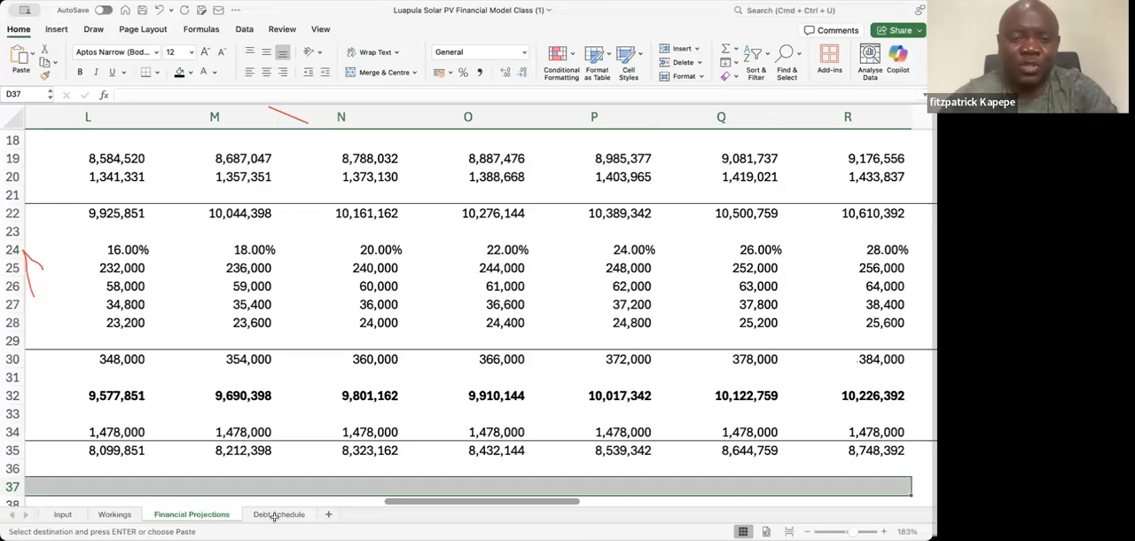
# Fill the Interest row from D37 with a TRANSPOSE of the Method 2 interest payments in 'Debt Schedule'!R15:R29
pyautogui.write('= tra')
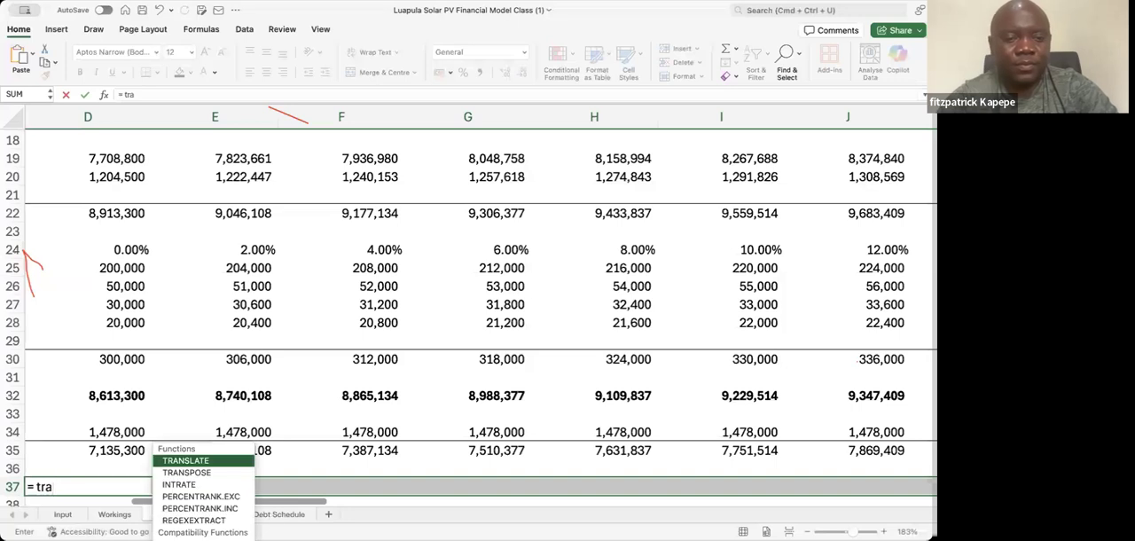
pyautogui.doubleClick(199, 475)
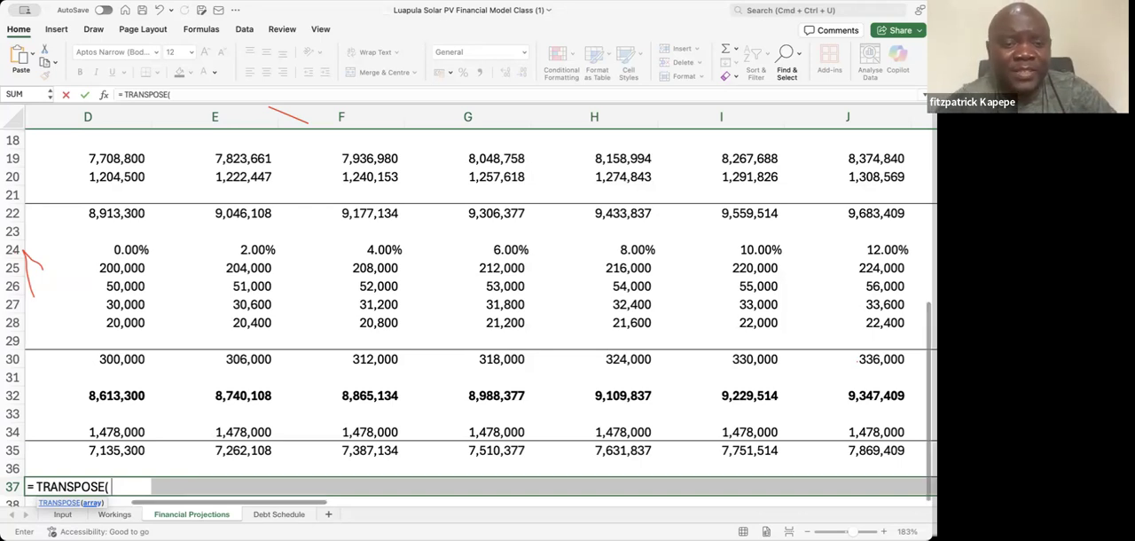
pyautogui.click(278, 514)
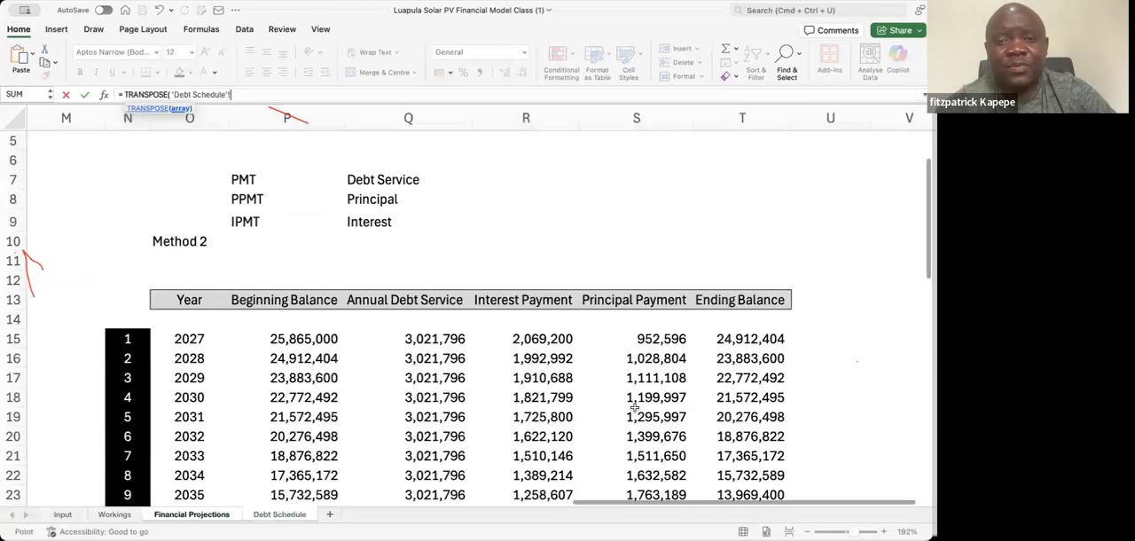
pyautogui.click(553, 338)
pyautogui.hotkey('shift', 'Down')
pyautogui.hotkey('shift', 'Down')
pyautogui.hotkey('shift', 'Down')
pyautogui.hotkey('shift', 'Down')
pyautogui.hotkey('shift', 'Down')
pyautogui.hotkey('shift', 'Down')
pyautogui.hotkey('shift', 'Down')
pyautogui.hotkey('shift', 'Down')
pyautogui.hotkey('shift', 'Down')
pyautogui.hotkey('shift', 'Down')
pyautogui.hotkey('shift', 'Down')
pyautogui.hotkey('shift', 'Down')
pyautogui.hotkey('shift', 'Down')
pyautogui.hotkey('shift', 'Down')
pyautogui.hotkey('shift', 'Down')
pyautogui.hotkey('shift', 'Down')
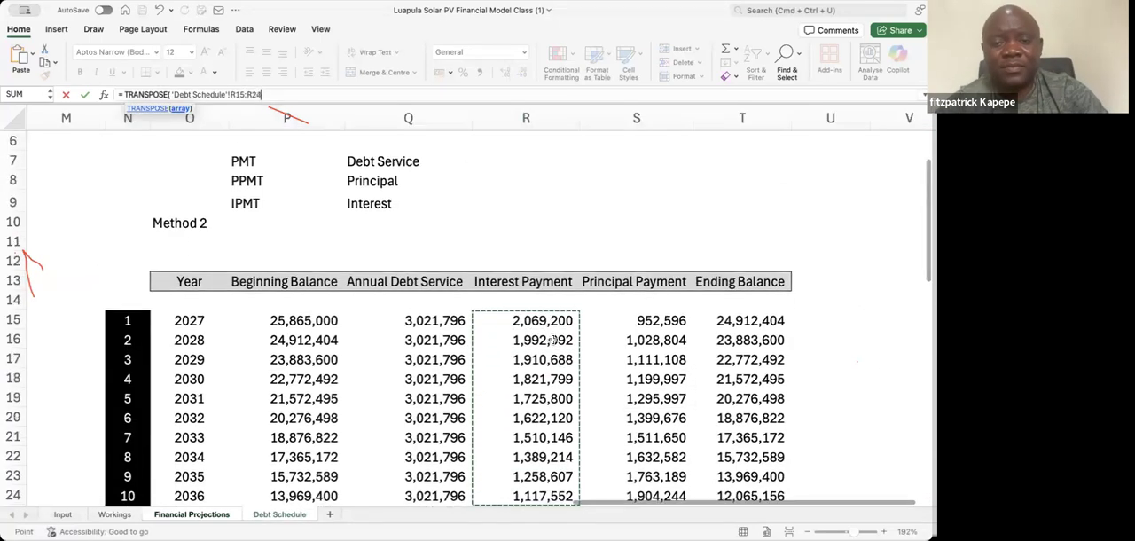
pyautogui.hotkey('shift', 'Up')
pyautogui.hotkey('shift', 'Up')
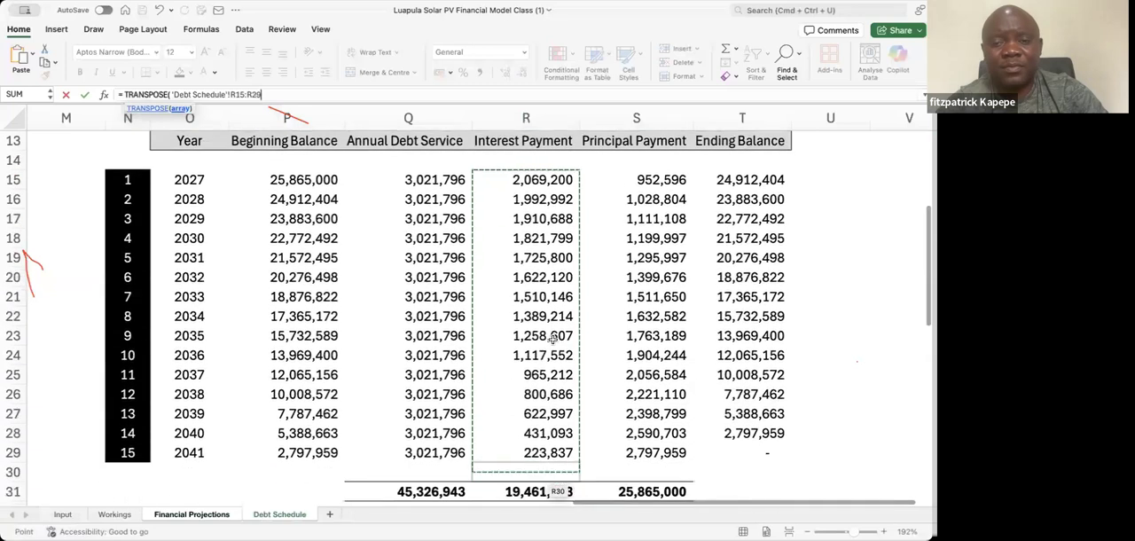
pyautogui.write(')')
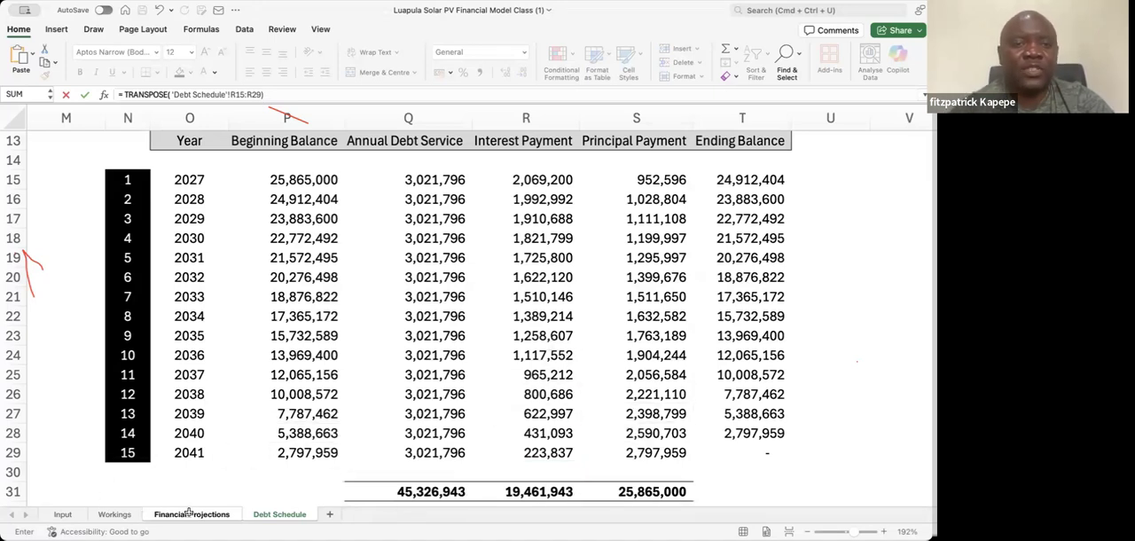
pyautogui.press('Return')
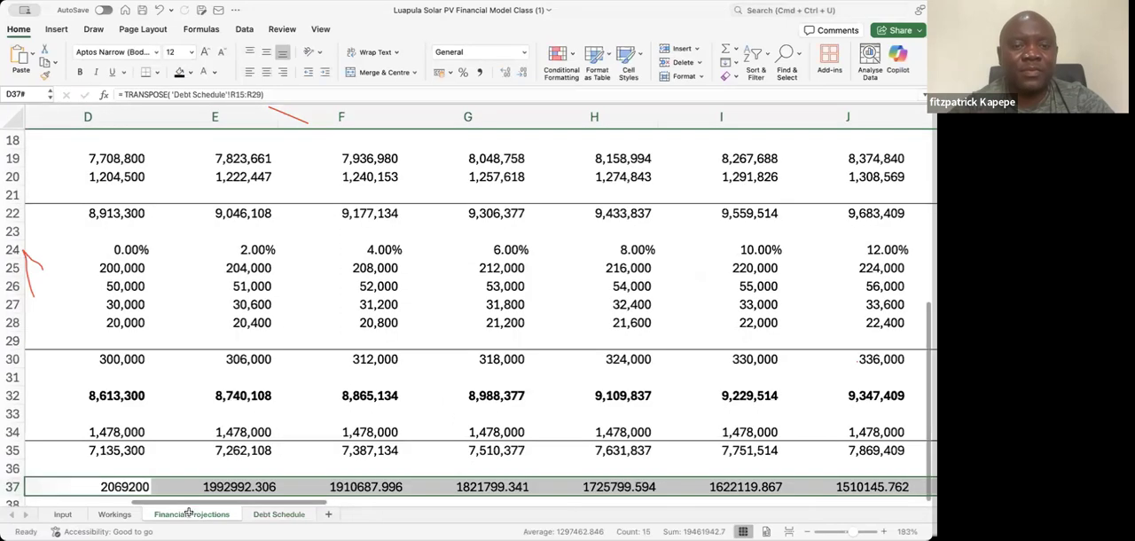
# Format the transposed interest values with thousands separators and no decimal places
pyautogui.click(479, 72)
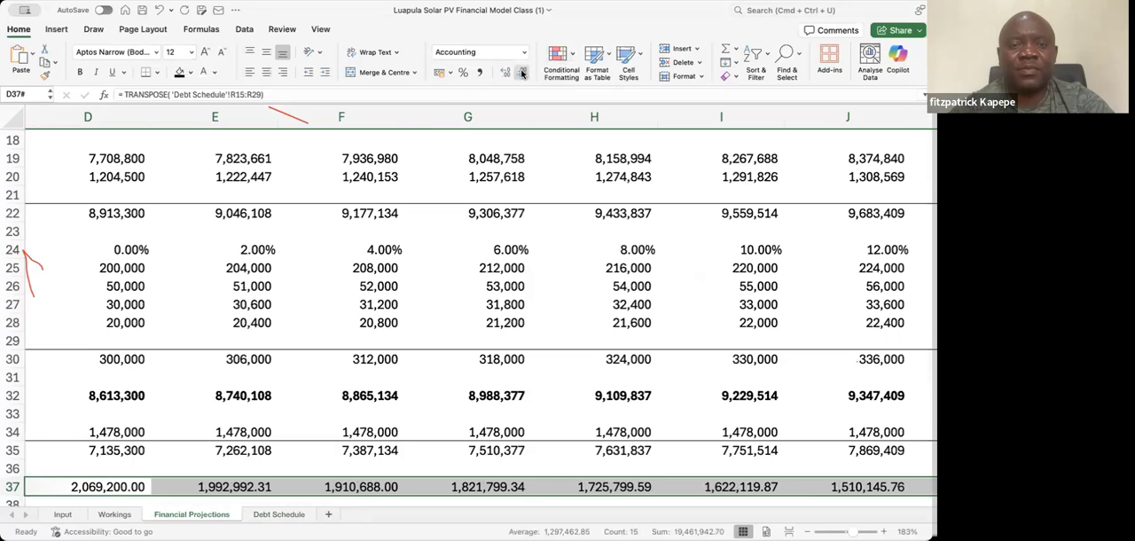
pyautogui.click(522, 72)
pyautogui.click(522, 72)
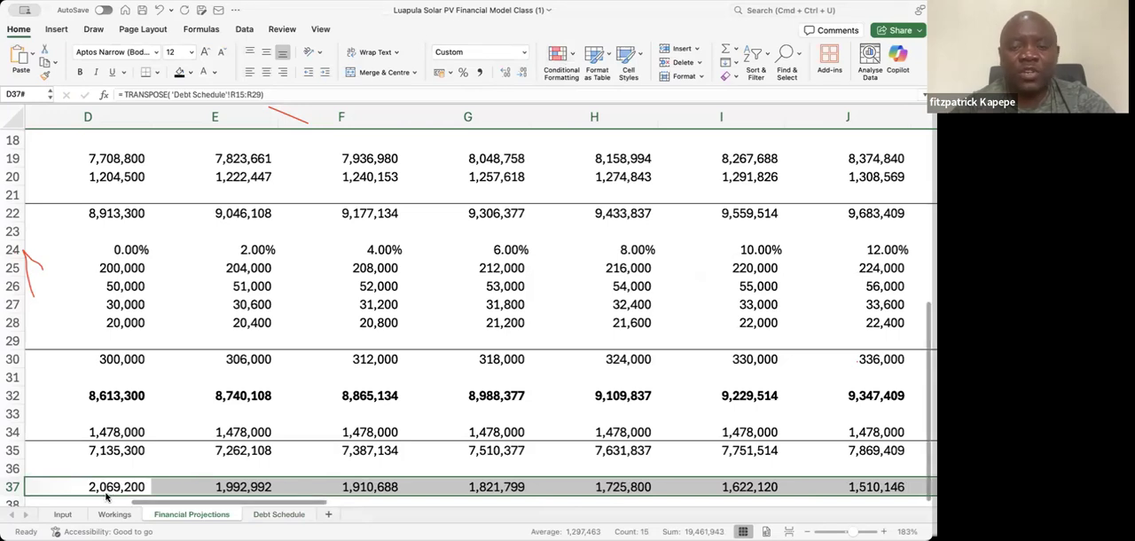
# Review the filled Interest row across the first years alongside its label and the depreciation figures above
pyautogui.hscroll(-5, 105, 497)
pyautogui.press('Right')
pyautogui.press('Right')
pyautogui.press('Left')
pyautogui.press('Left')
pyautogui.press('Left')
pyautogui.press('Right')
pyautogui.press('Right')
pyautogui.press('Right')
pyautogui.press('Right')
pyautogui.press('Left')
pyautogui.press('Left')
pyautogui.press('Left')
pyautogui.press('Left')
pyautogui.press('Right')
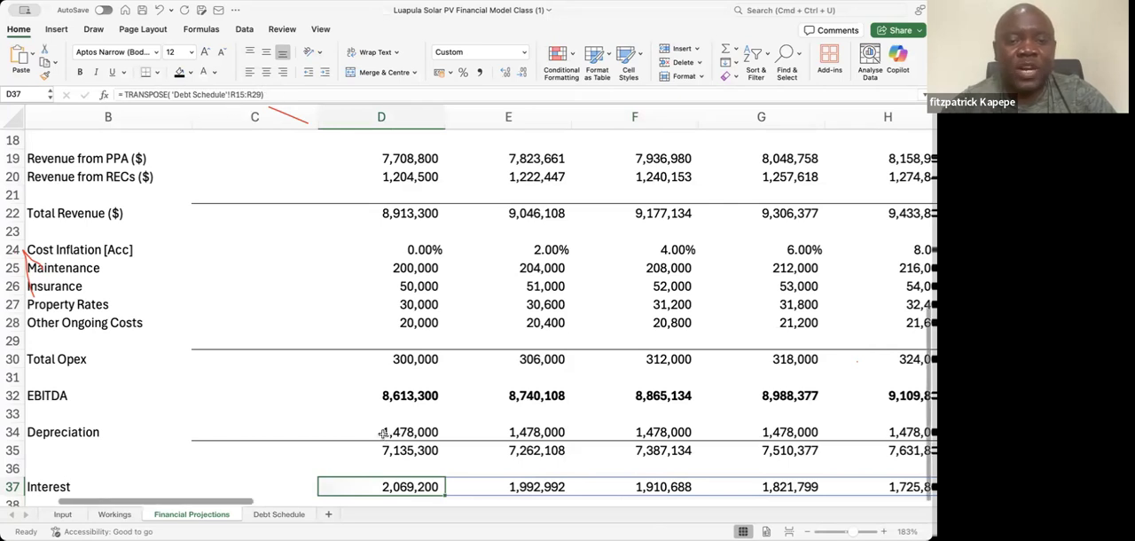
pyautogui.press('Down')
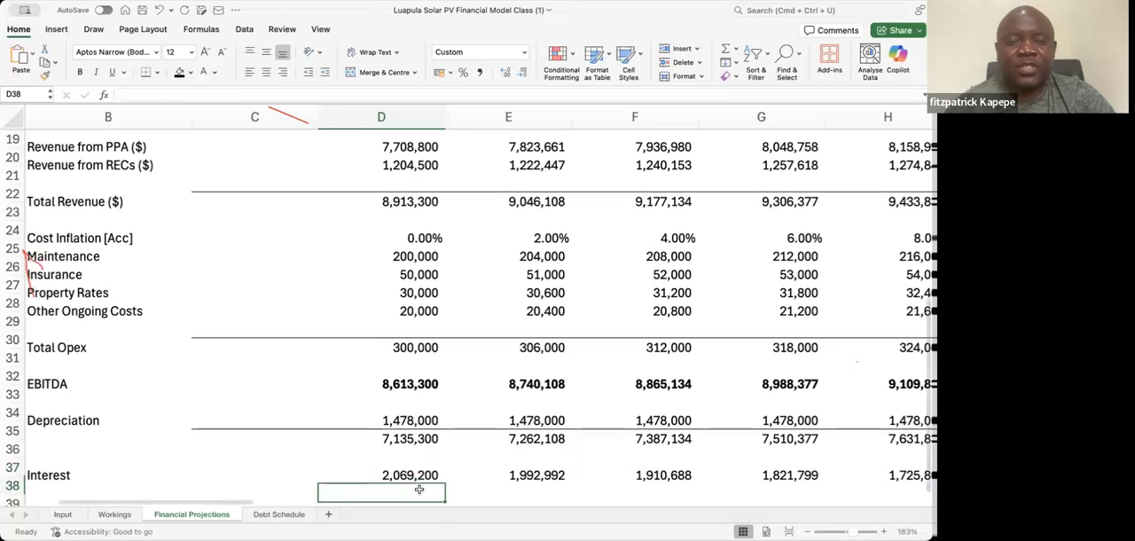
# Check the transposed Interest values across the years in row 37 and save the workbook
pyautogui.press('Up')
pyautogui.press('Right')
pyautogui.press('Right')
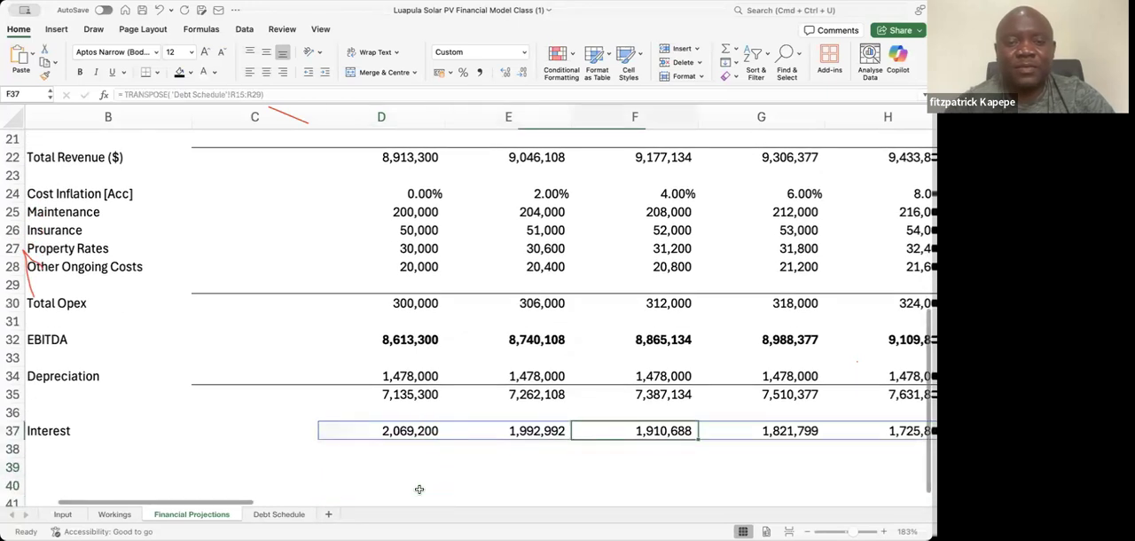
pyautogui.press('Right')
pyautogui.press('Right')
pyautogui.press('Right')
pyautogui.press('Right')
pyautogui.press('Right')
pyautogui.press('Right')
pyautogui.press('Right')
pyautogui.press('Right')
pyautogui.press('Right')
pyautogui.press('Right')
pyautogui.press('Right')
pyautogui.press('Right')
pyautogui.press('Right')
pyautogui.press('Right')
pyautogui.press('Right')
pyautogui.press('Left')
pyautogui.press('Left')
pyautogui.press('Left')
pyautogui.press('Left')
pyautogui.press('Left')
pyautogui.press('Left')
pyautogui.press('Left')
pyautogui.press('Left')
pyautogui.press('Left')
pyautogui.press('Left')
pyautogui.press('Left')
pyautogui.press('Left')
pyautogui.press('Left')
pyautogui.press('Left')
pyautogui.press('Left')
pyautogui.press('Left')
pyautogui.press('Left')
pyautogui.press('Left')
pyautogui.press('Left')
pyautogui.press('Left')
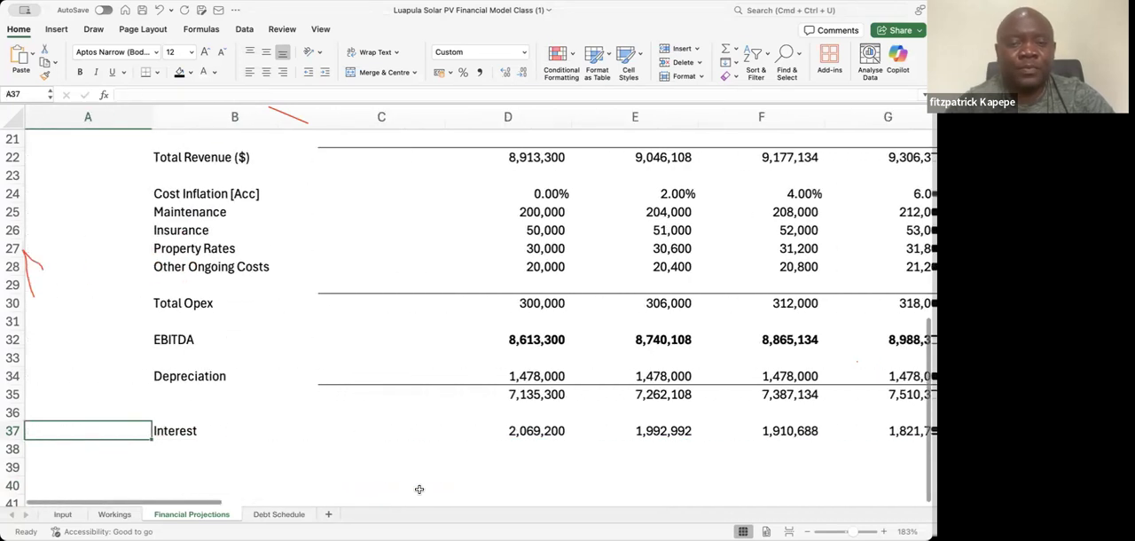
pyautogui.press('Right')
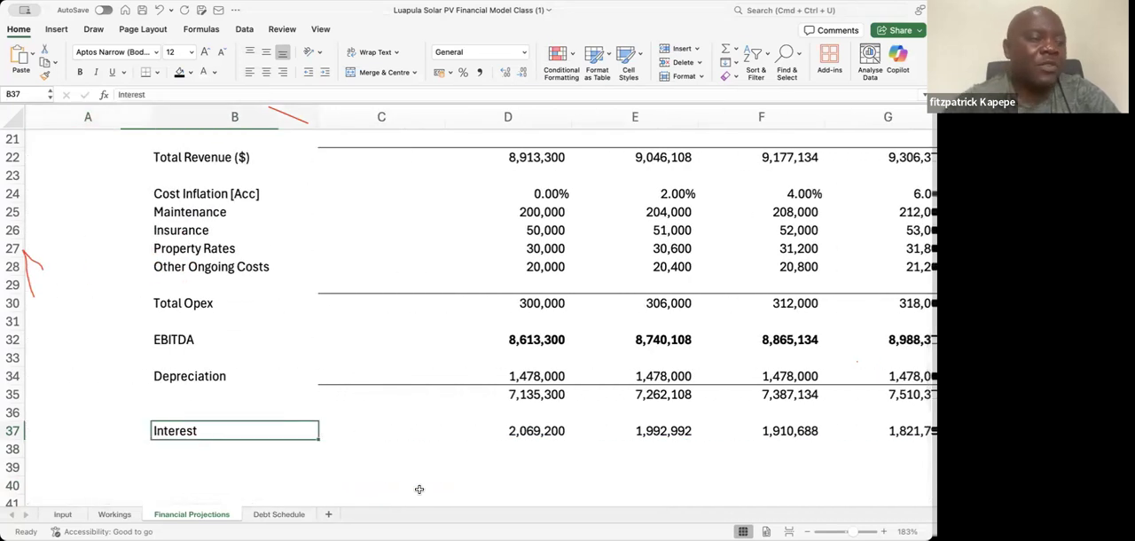
pyautogui.press('super+s')
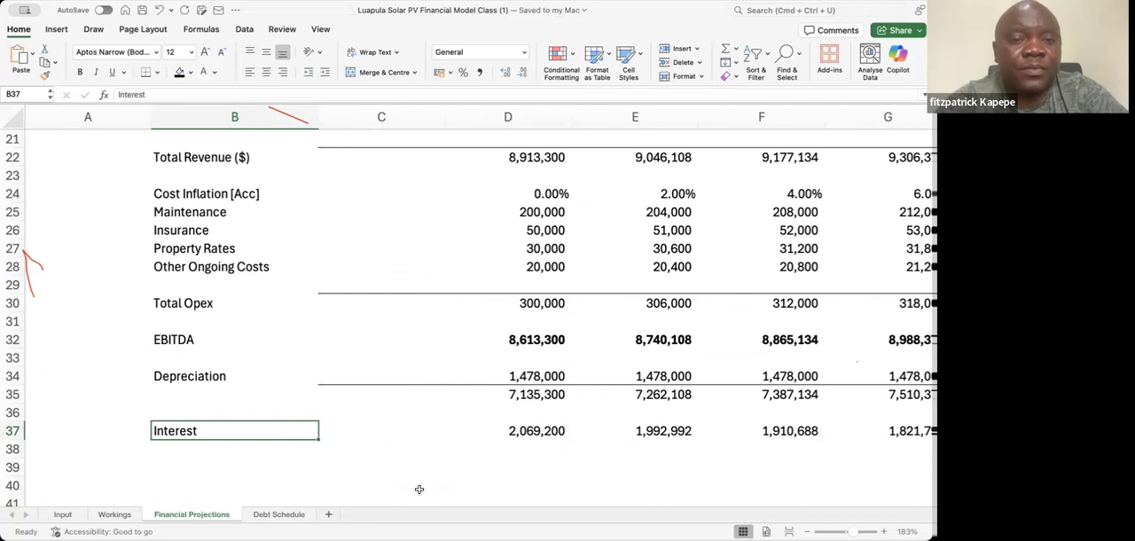
# Add a PBT row label in B39 and calculate the first year's value in D39 as D35 - D37
pyautogui.press('Down')
pyautogui.press('Down')
pyautogui.write('P')
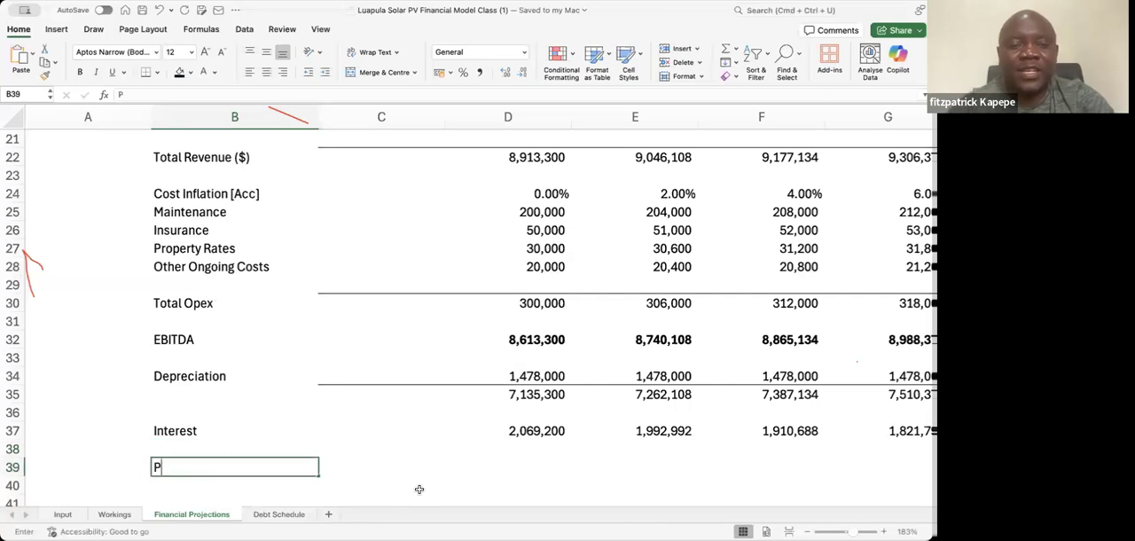
pyautogui.write('BT')
pyautogui.press('Tab')
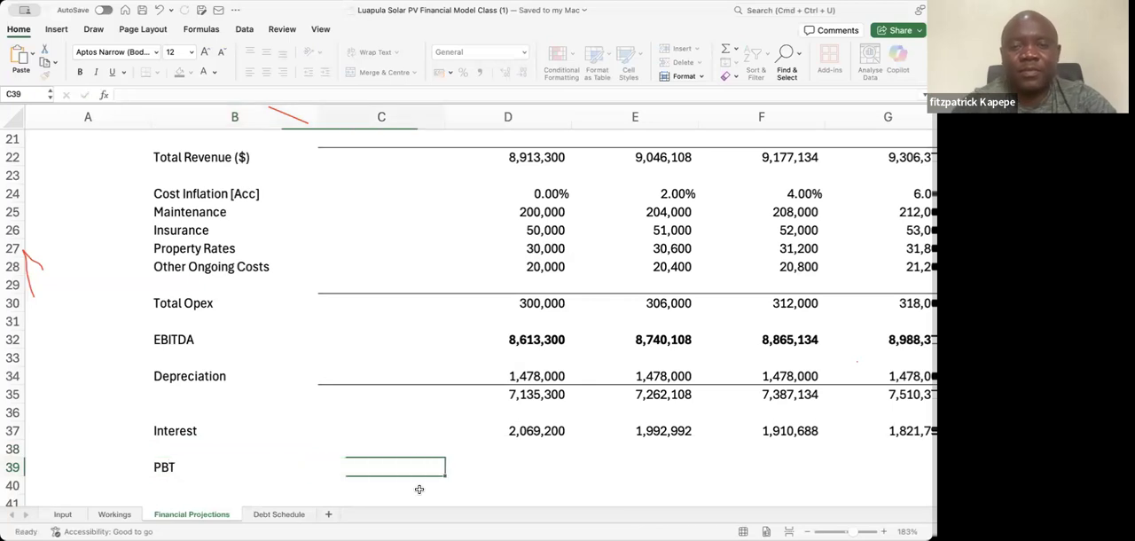
pyautogui.press('Tab')
pyautogui.write('=')
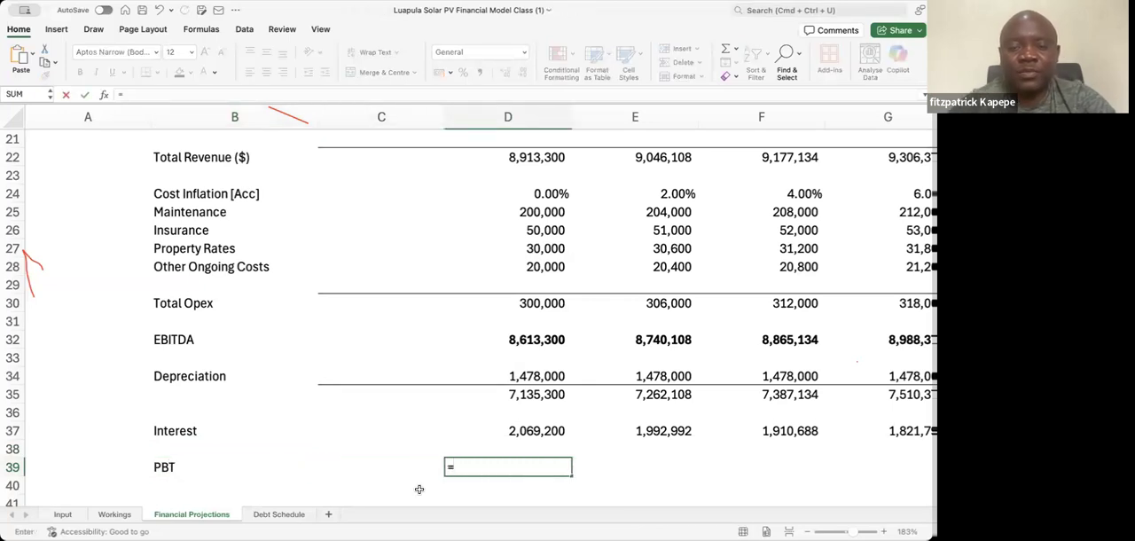
pyautogui.click(509, 397)
pyautogui.write('-')
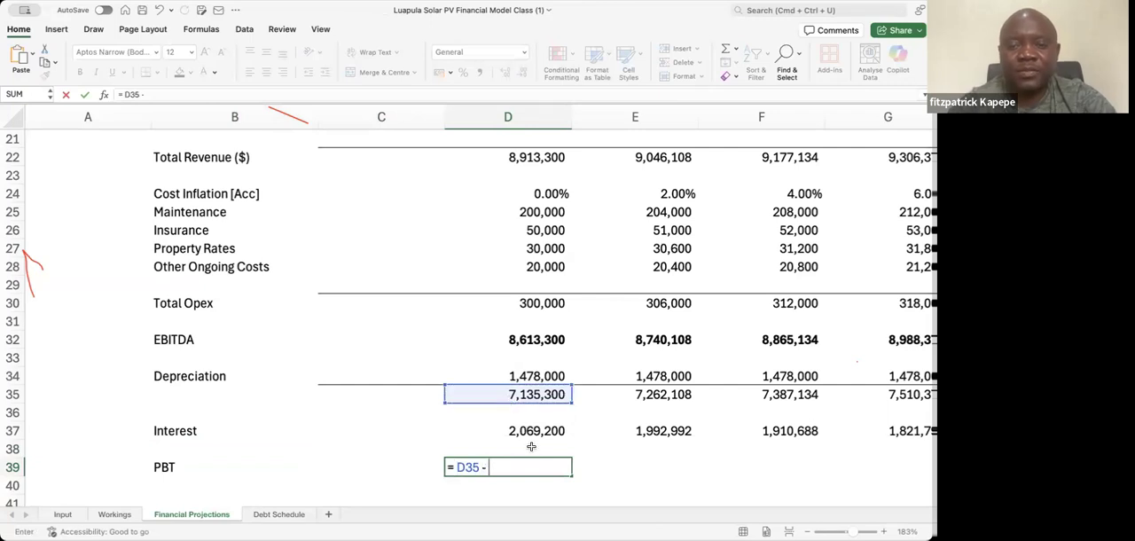
pyautogui.click(531, 433)
pyautogui.press('Return')
# Fill the PBT formula from D39 across the row to AB39
pyautogui.press('Up')
pyautogui.hotkey('shift', 'Right')
pyautogui.hotkey('shift', 'Right')
pyautogui.hotkey('shift', 'Right')
pyautogui.hotkey('shift', 'Right')
pyautogui.hotkey('shift', 'Right')
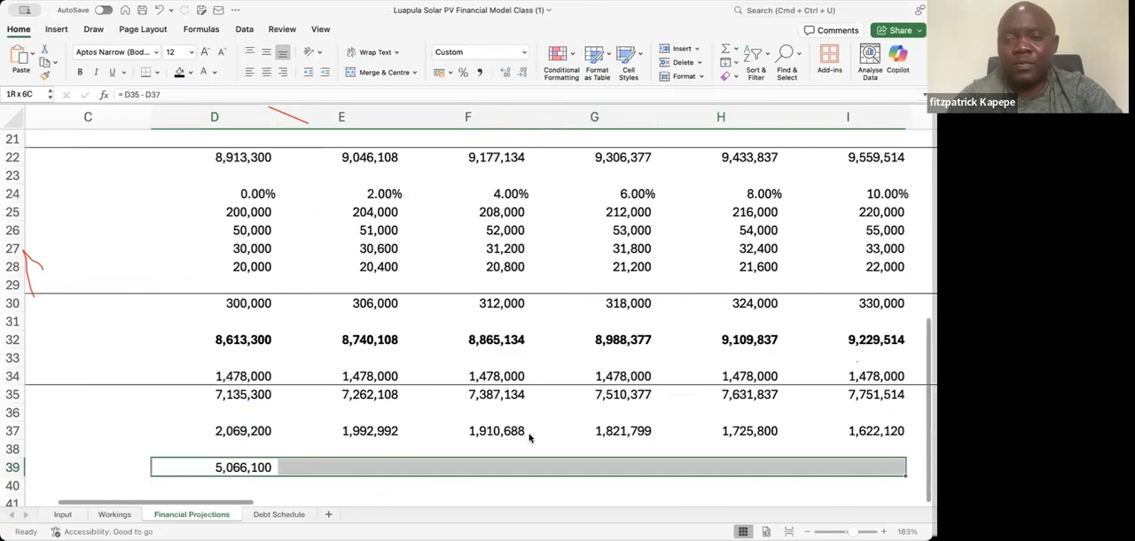
pyautogui.hotkey('shift', 'Right')
pyautogui.hotkey('shift', 'Right')
pyautogui.hotkey('shift', 'Right')
pyautogui.hotkey('shift', 'Right')
pyautogui.hotkey('shift', 'Right')
pyautogui.hotkey('shift', 'Right')
pyautogui.hotkey('shift', 'Right')
pyautogui.hotkey('shift', 'Right')
pyautogui.hotkey('shift', 'Right')
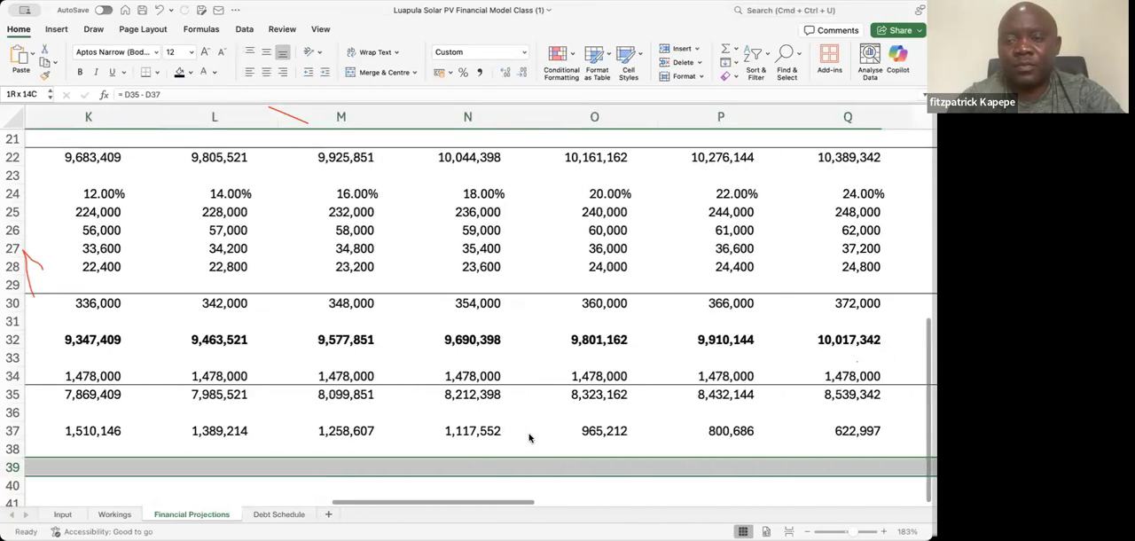
pyautogui.hotkey('shift', 'Right')
pyautogui.hotkey('shift', 'Right')
pyautogui.hotkey('shift', 'Right')
pyautogui.hotkey('shift', 'Right')
pyautogui.hotkey('shift', 'Right')
pyautogui.hotkey('shift', 'Right')
pyautogui.hotkey('shift', 'Right')
pyautogui.hotkey('shift', 'Right')
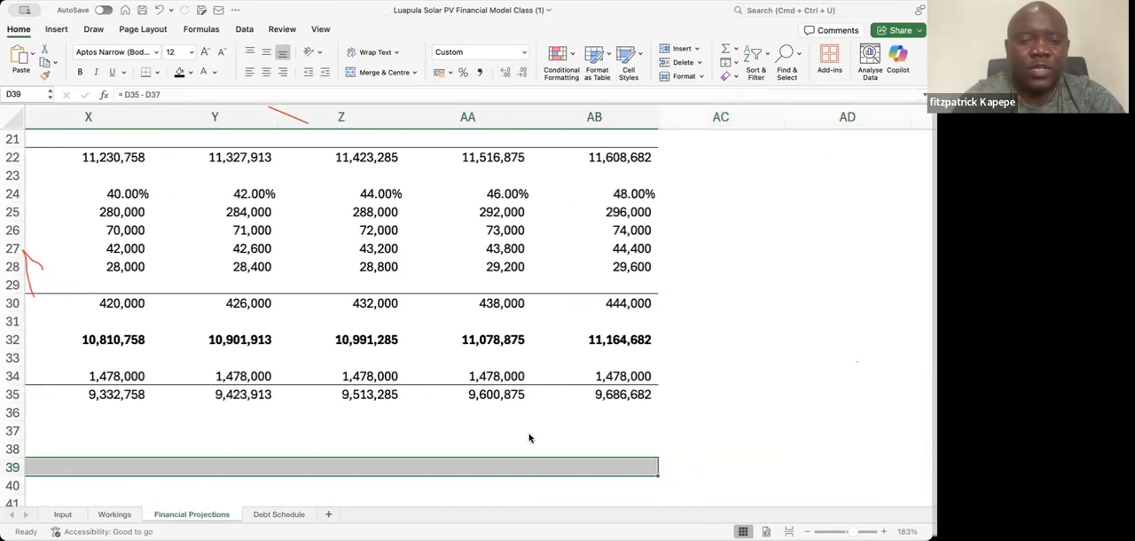
pyautogui.hotkey('ctrl', 'r')
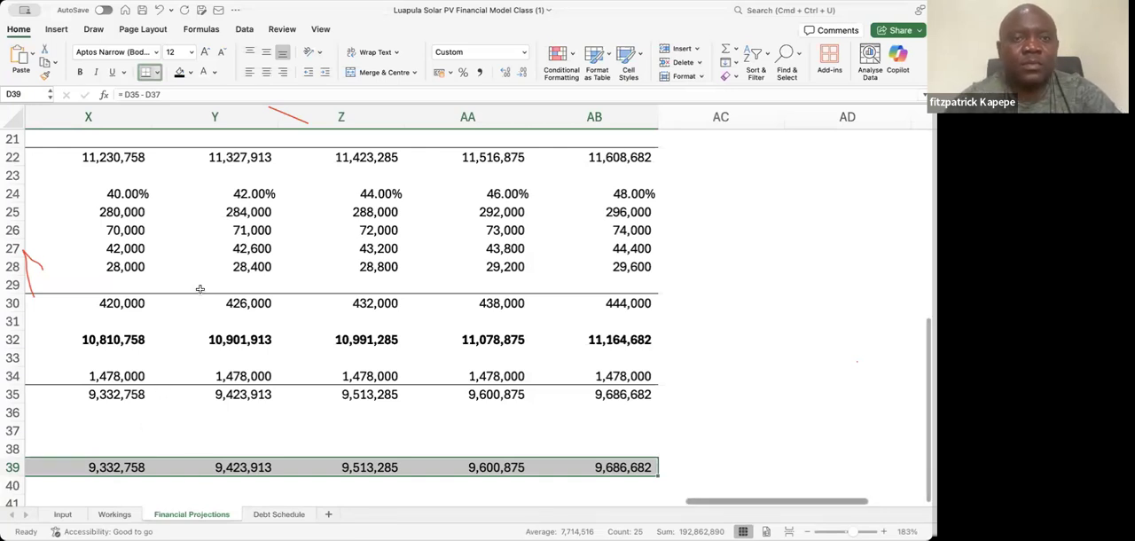
# Review the filled PBT values from the final years back to the first year
pyautogui.click(190, 475)
pyautogui.press('Left')
pyautogui.press('Left')
pyautogui.press('Left')
pyautogui.press('Left')
pyautogui.press('Left')
pyautogui.press('Left')
pyautogui.press('Left')
pyautogui.press('Left')
pyautogui.press('Left')
pyautogui.press('Left')
pyautogui.press('Left')
pyautogui.press('Left')
pyautogui.press('Left')
pyautogui.press('Left')
pyautogui.press('Left')
pyautogui.press('Left')
pyautogui.press('Left')
pyautogui.press('Left')
pyautogui.press('Left')
pyautogui.press('Left')
pyautogui.press('Left')
pyautogui.press('Left')
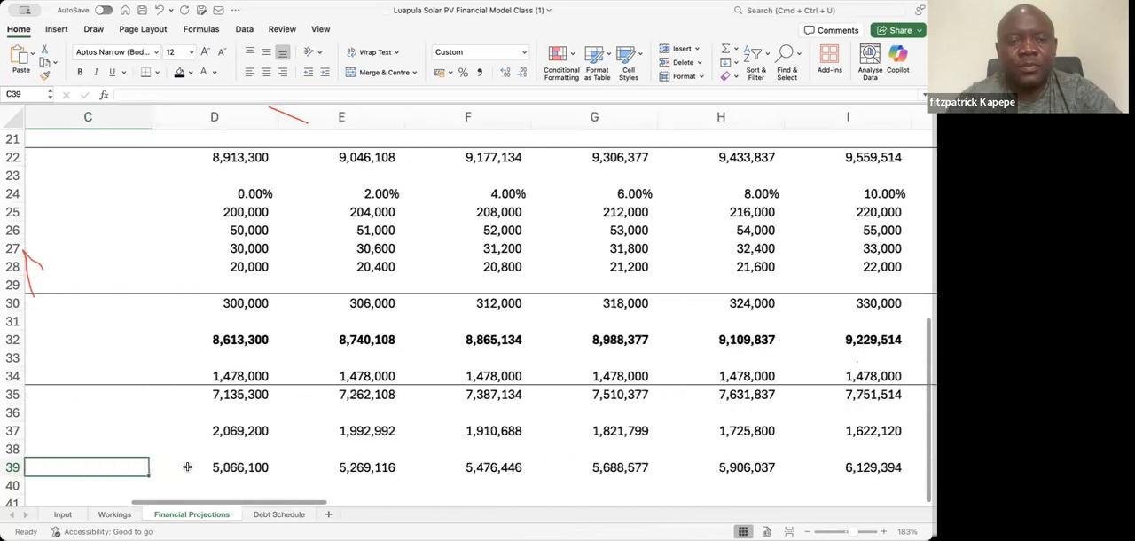
pyautogui.press('Left')
pyautogui.press('Right')
pyautogui.press('Right')
pyautogui.press('Right')
pyautogui.press('Left')
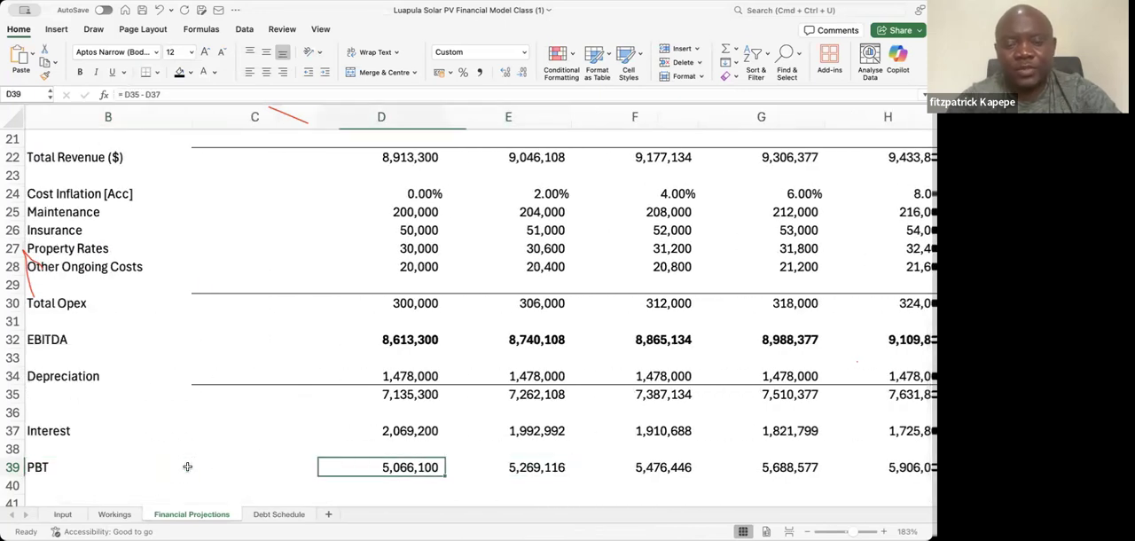
# Try to apply a border to the PBT values in D39:AB39 through the cell formatting settings
pyautogui.hotkey('ctrl', 'shift', 'Right')
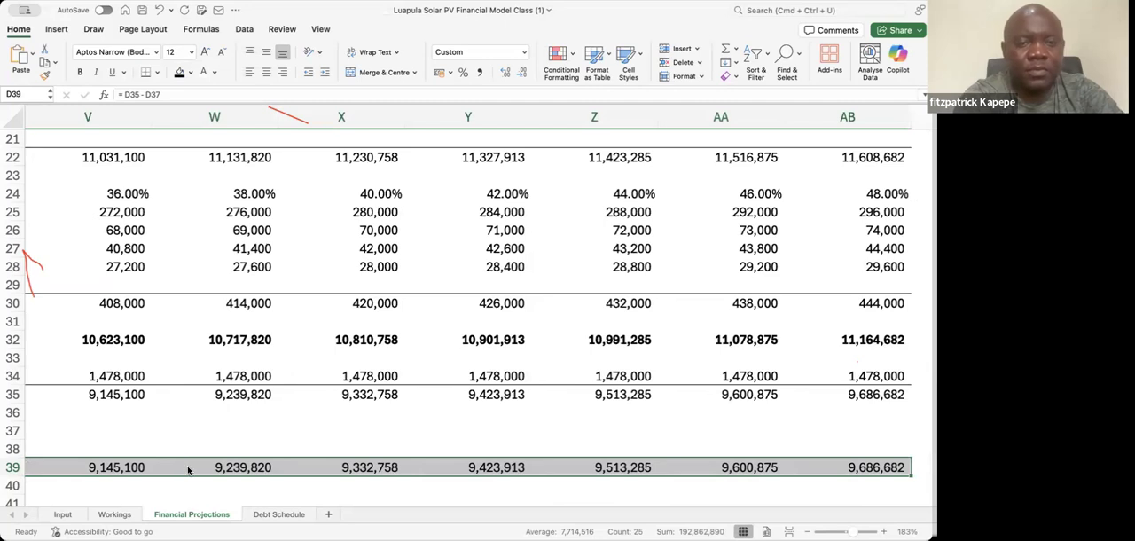
pyautogui.press('super+1')
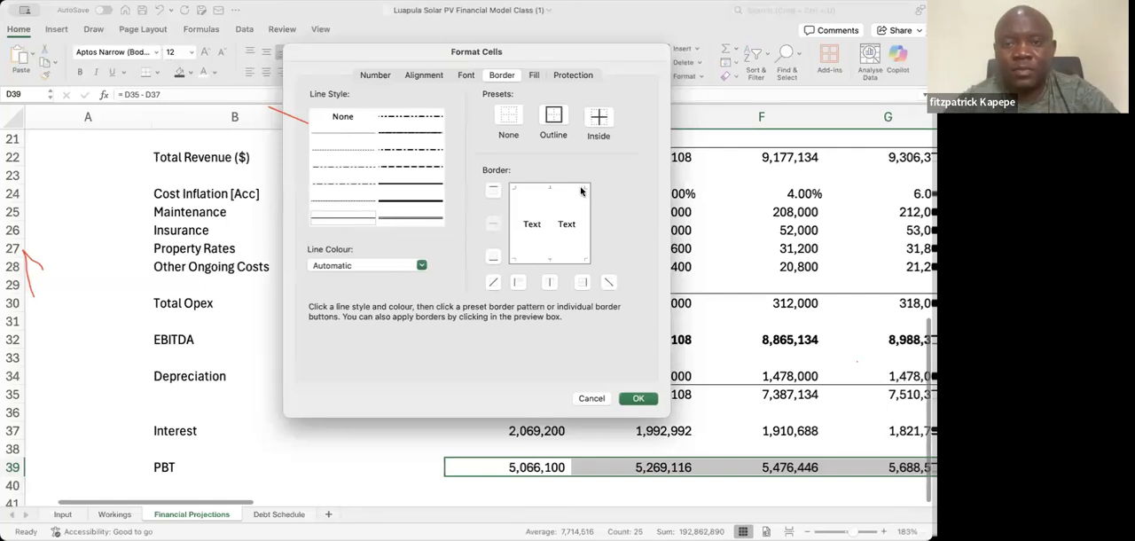
pyautogui.click(640, 399)
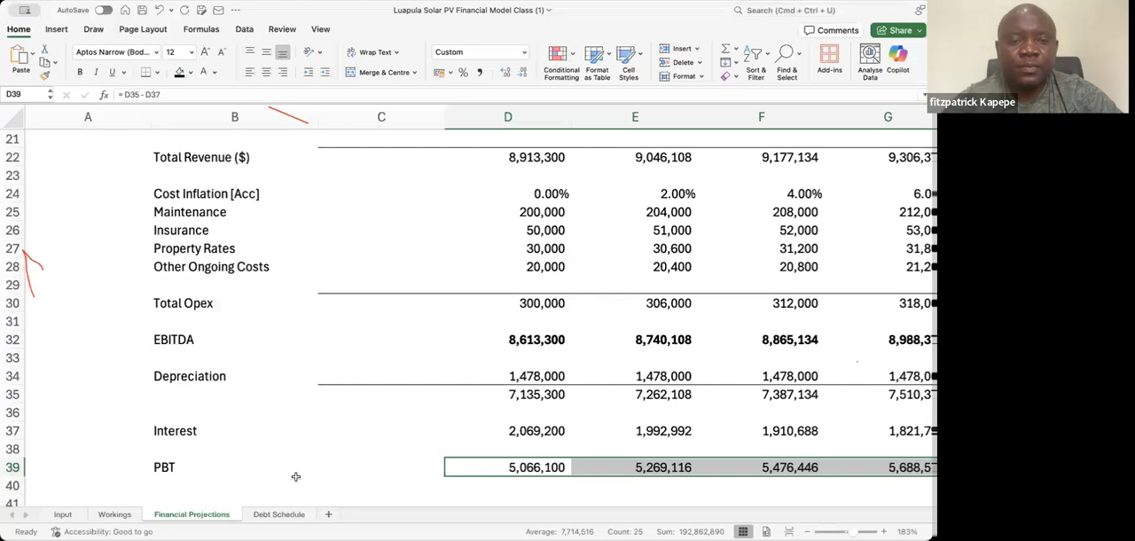
pyautogui.click(163, 491)
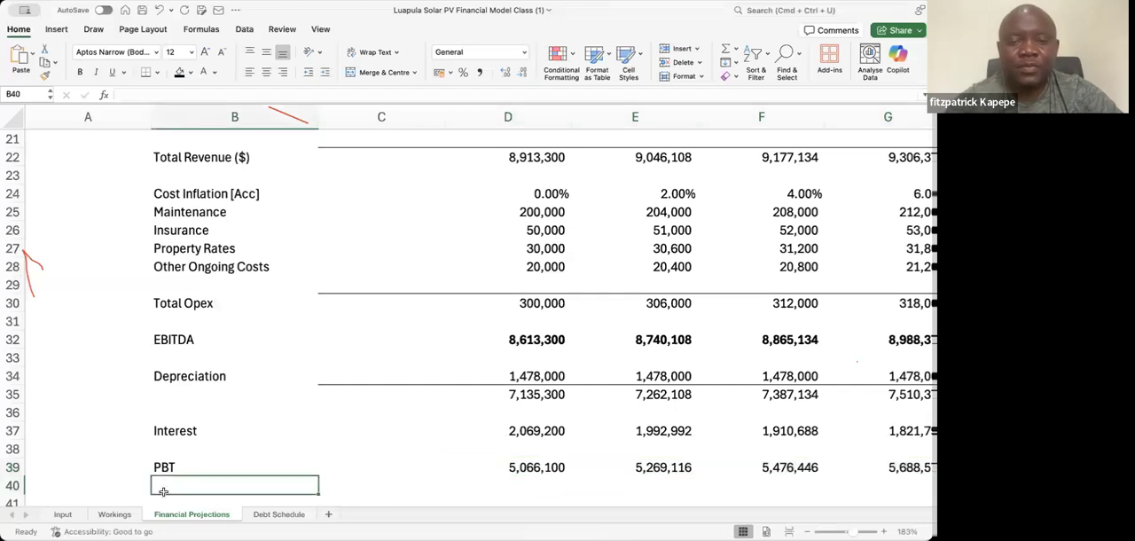
# Add a top border to the PBT values in D39:AB39
pyautogui.click(528, 463)
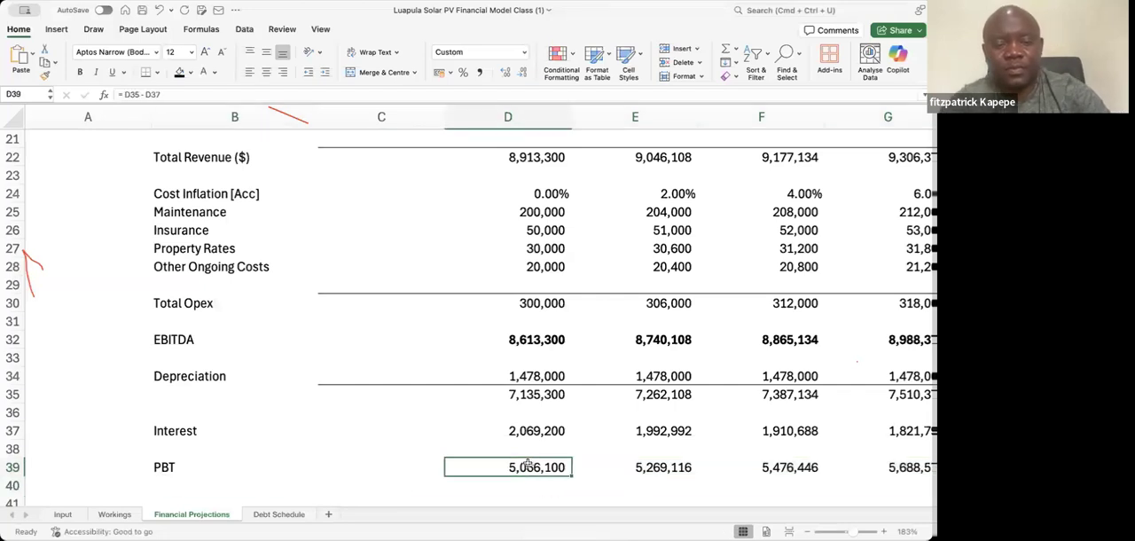
pyautogui.hotkey('ctrl', 'shift', 'Right')
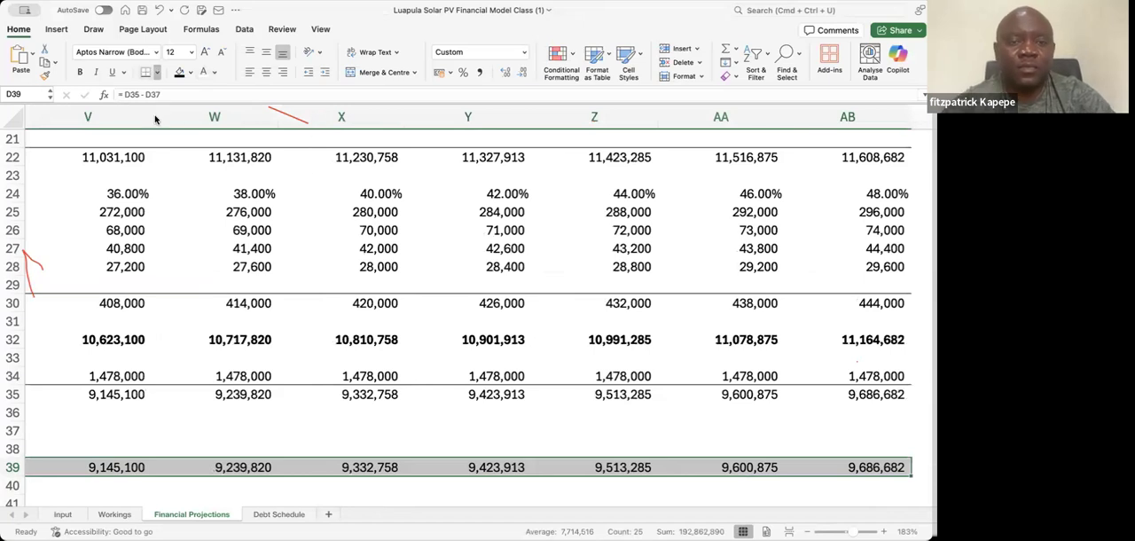
pyautogui.hscroll(-10, 155, 119)
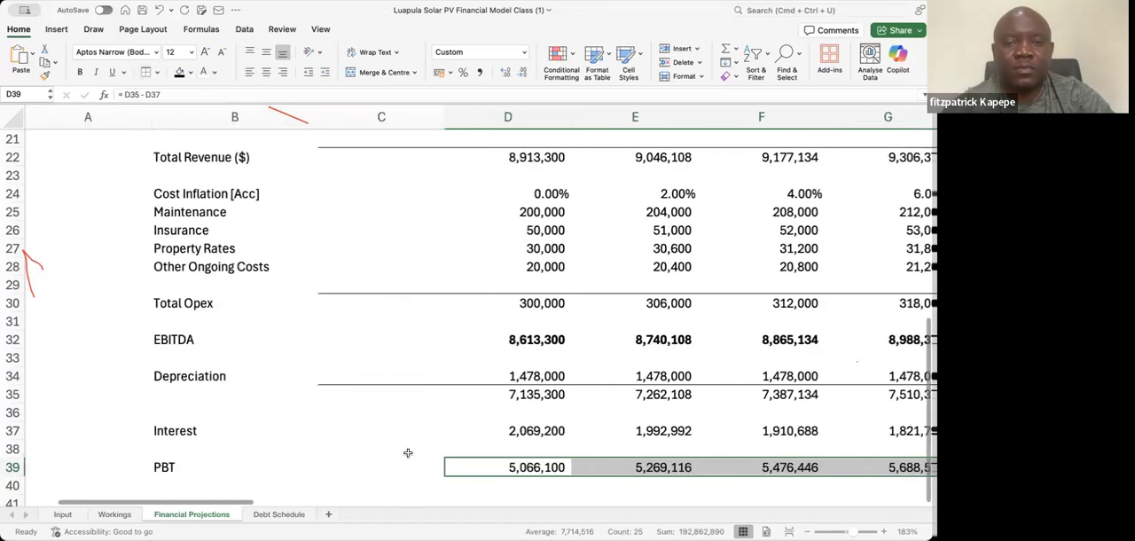
pyautogui.click(408, 452)
pyautogui.click(164, 467)
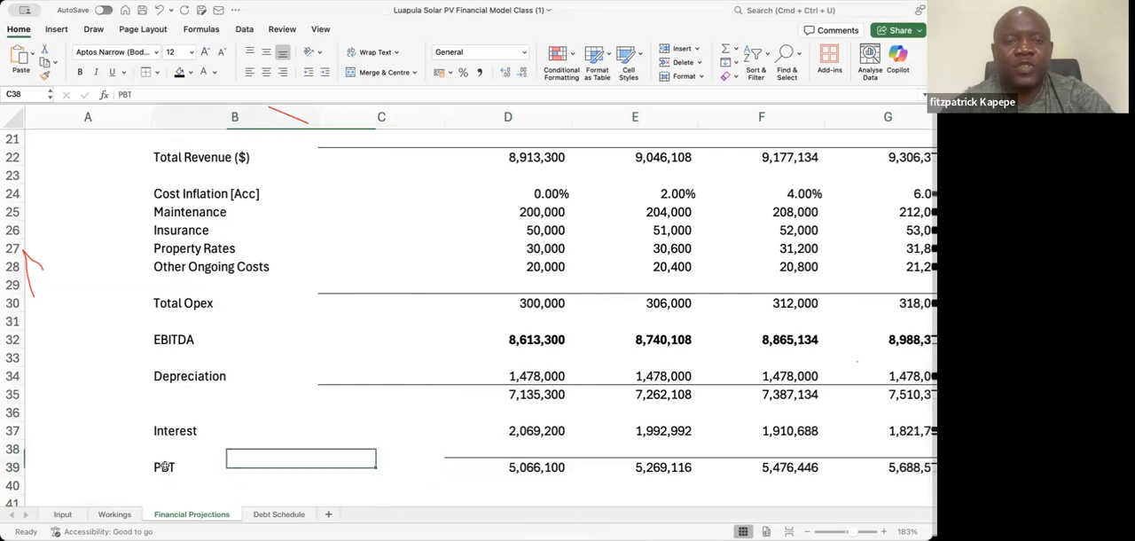
# Label the row directly below PBT as Current Tax in B40
pyautogui.press('Down')
pyautogui.press('Down')
pyautogui.press('Up')
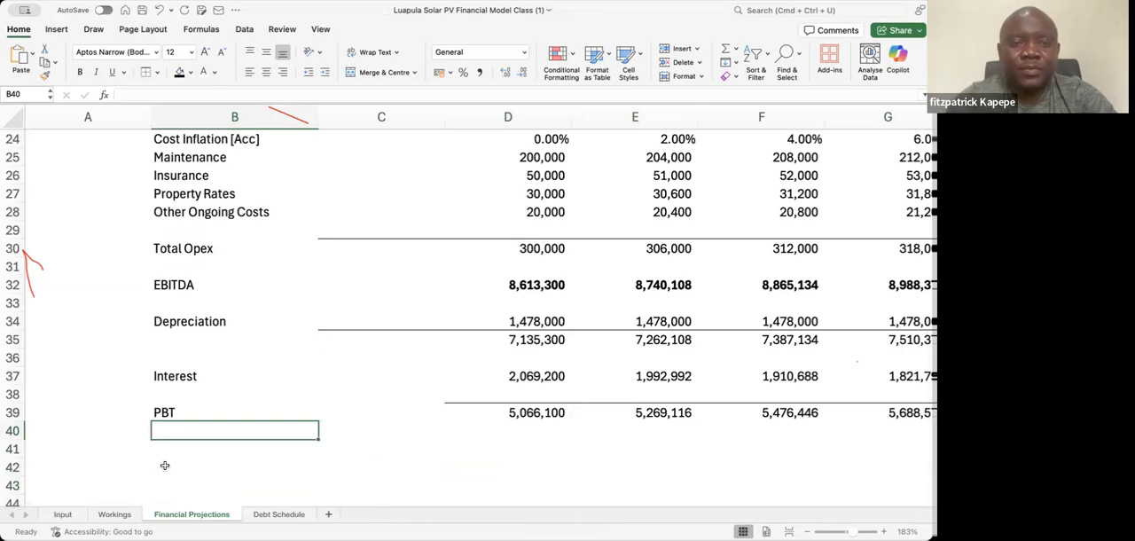
pyautogui.write('C')
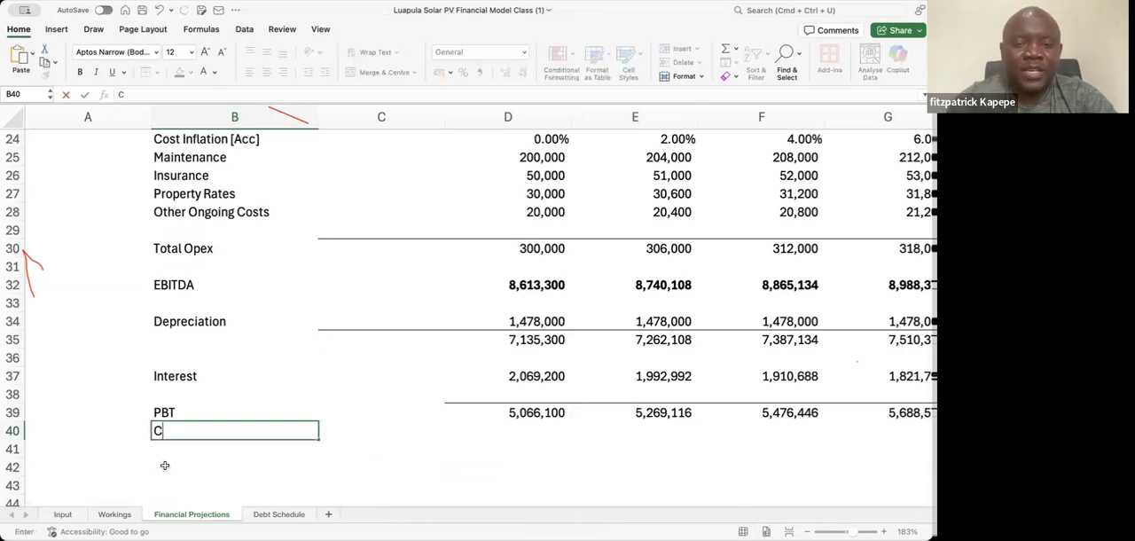
pyautogui.press('BackSpace')
pyautogui.write('Tax')
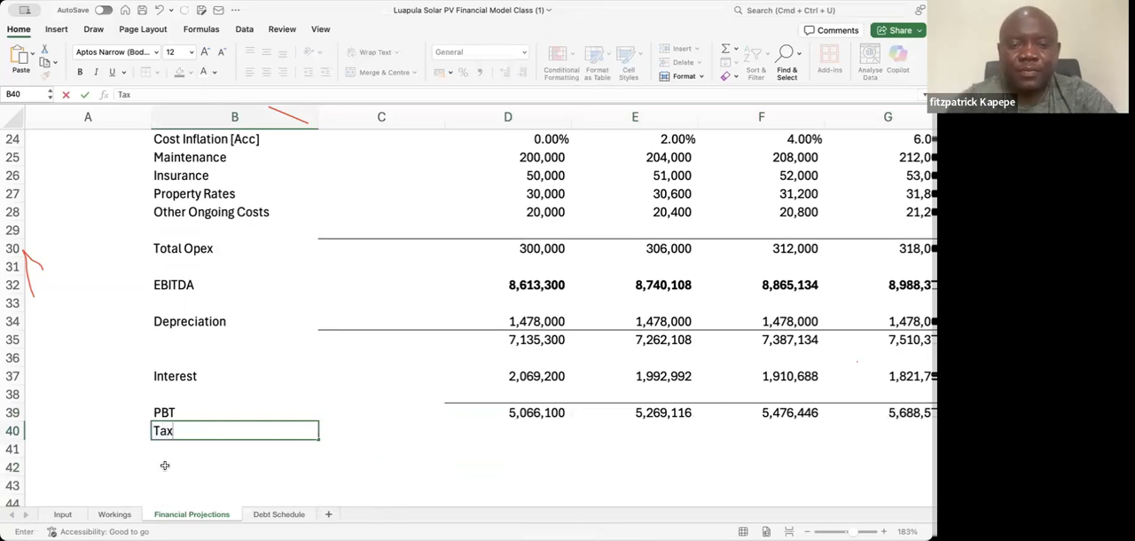
pyautogui.press('BackSpace')
pyautogui.write('Current T')
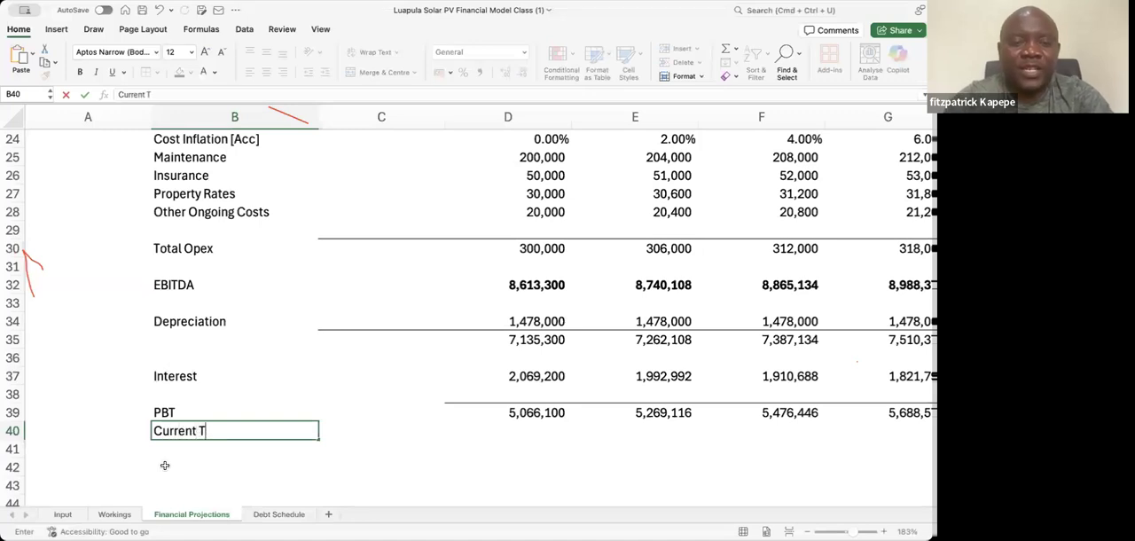
pyautogui.write('ax')
pyautogui.press('Right')
pyautogui.press('Right')
pyautogui.press('Right')
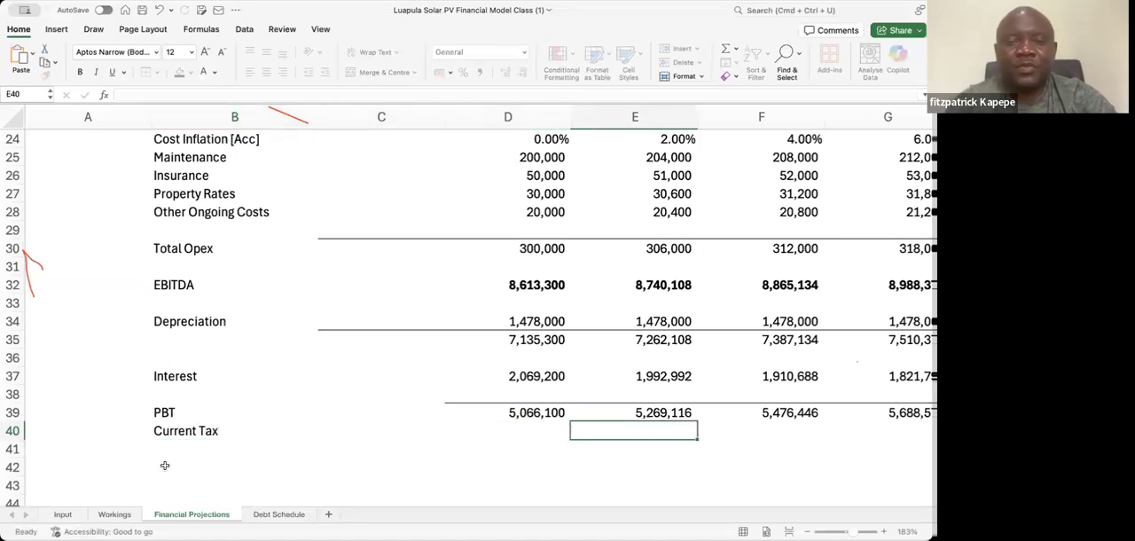
pyautogui.press('Left')
pyautogui.press('Left')
pyautogui.press('Left')
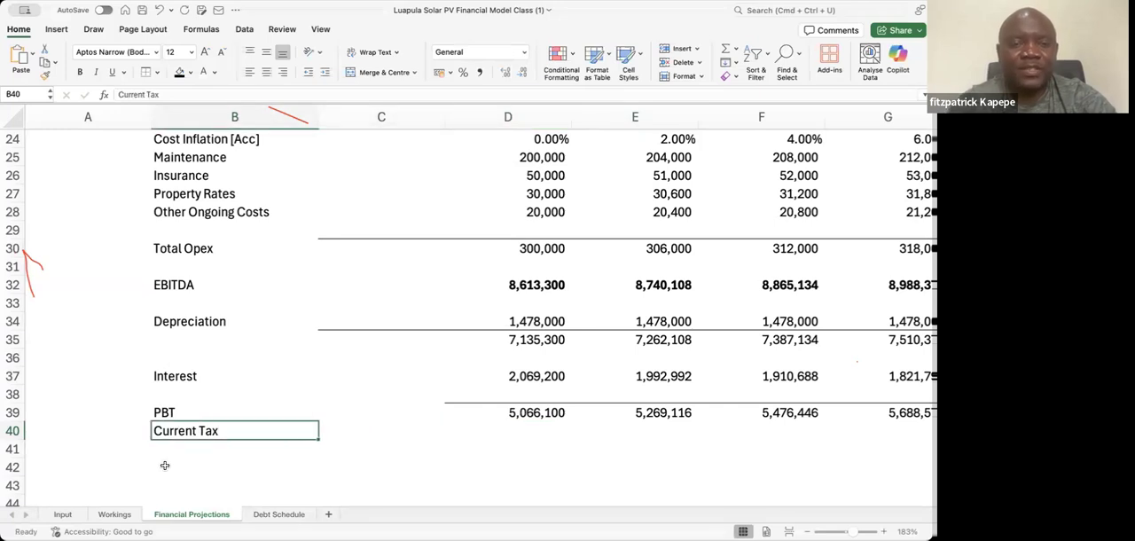
pyautogui.press('Right')
pyautogui.press('Right')
pyautogui.press('Right')
pyautogui.press('Right')
pyautogui.press('Left')
pyautogui.press('Left')
pyautogui.press('Left')
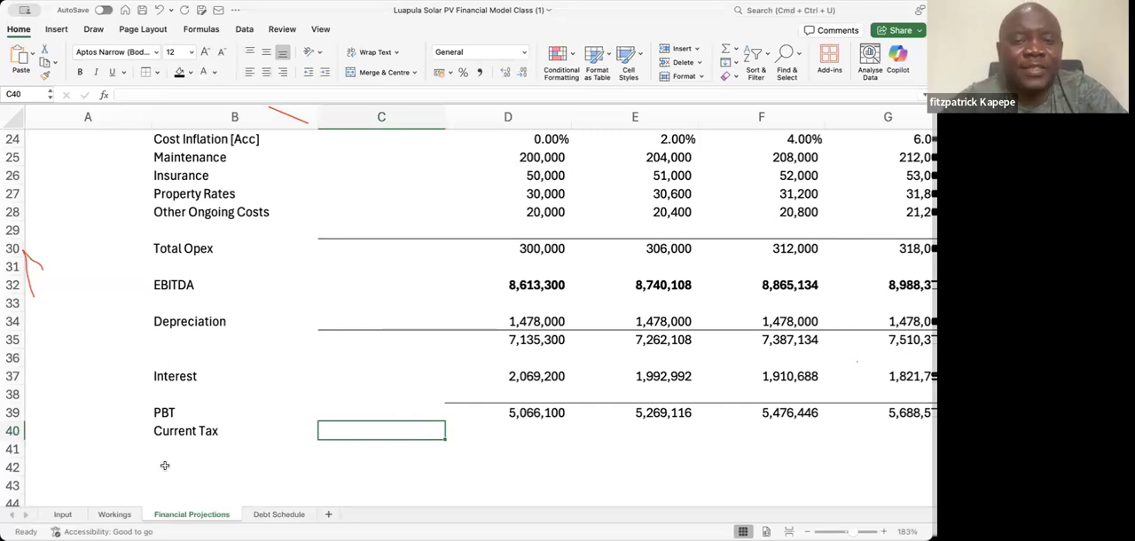
# Begin the first-year Current Tax formula in D40 with the maximum of the PBT in D39 and 0, followed by a multiplication sign
pyautogui.press('Right')
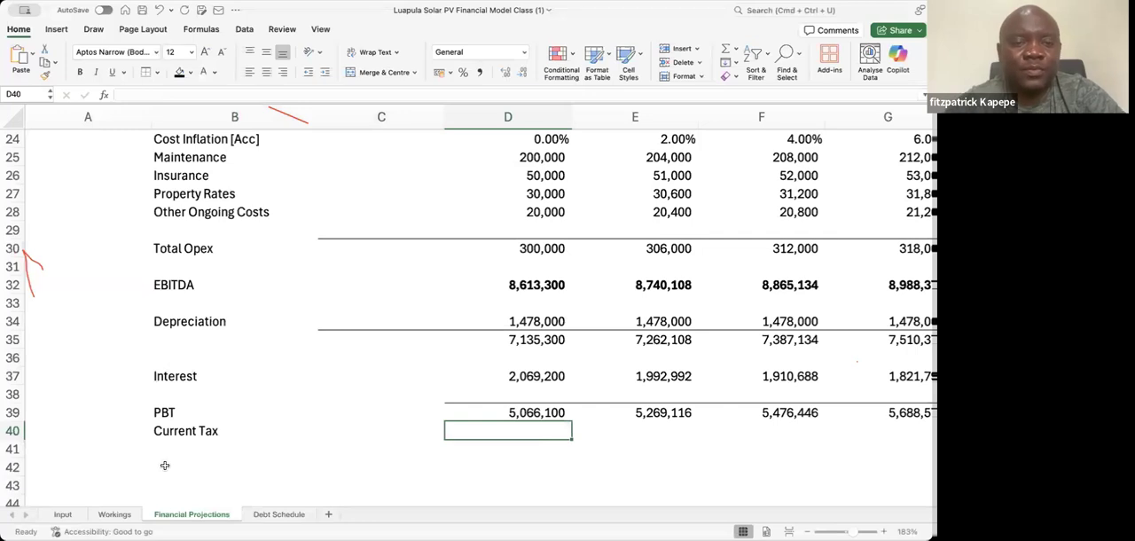
pyautogui.write('= m')
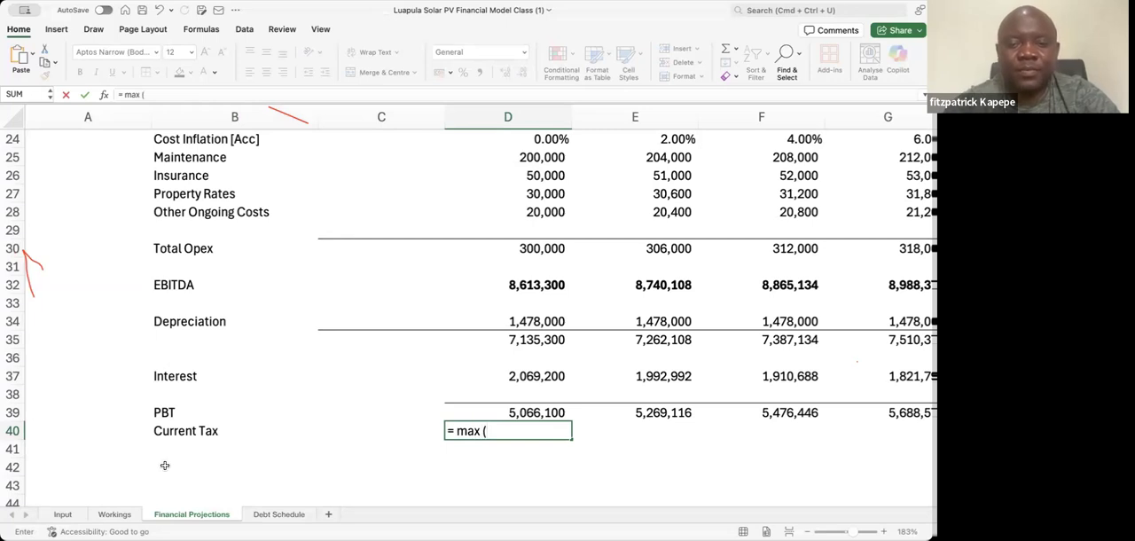
pyautogui.write('ax (')
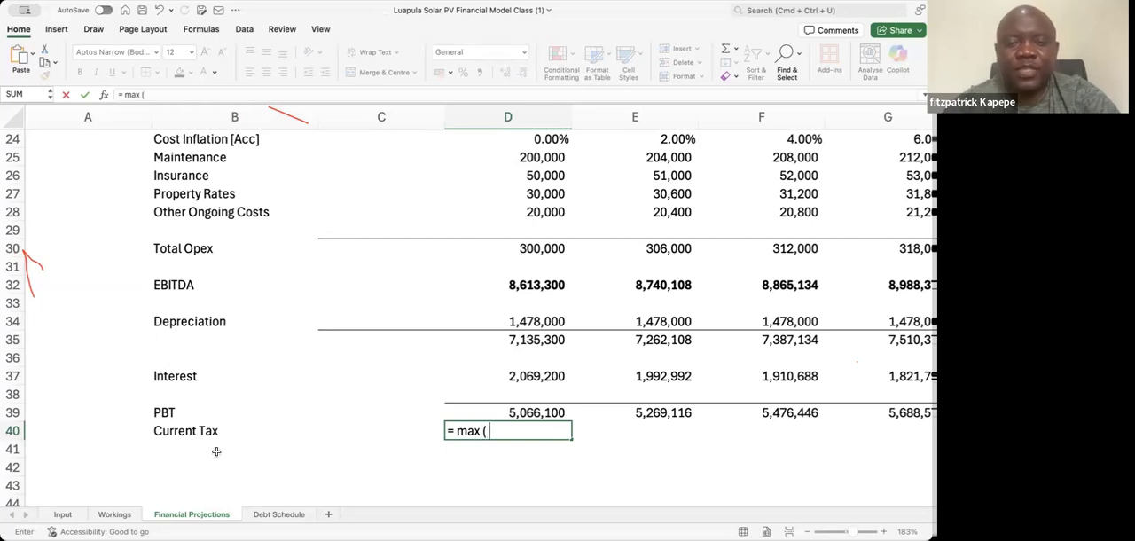
pyautogui.click(529, 414)
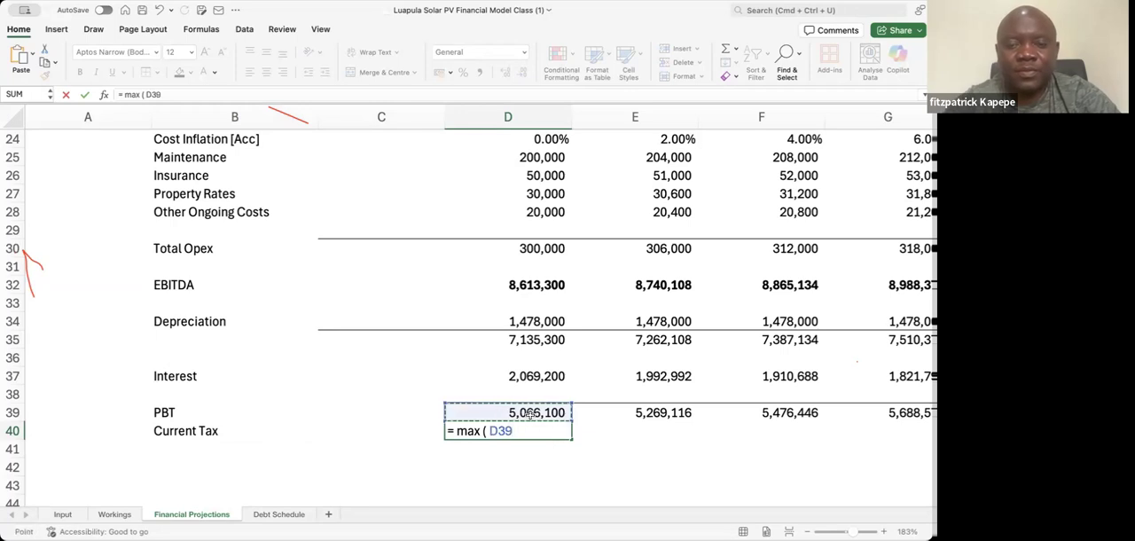
pyautogui.write(', 0) *')
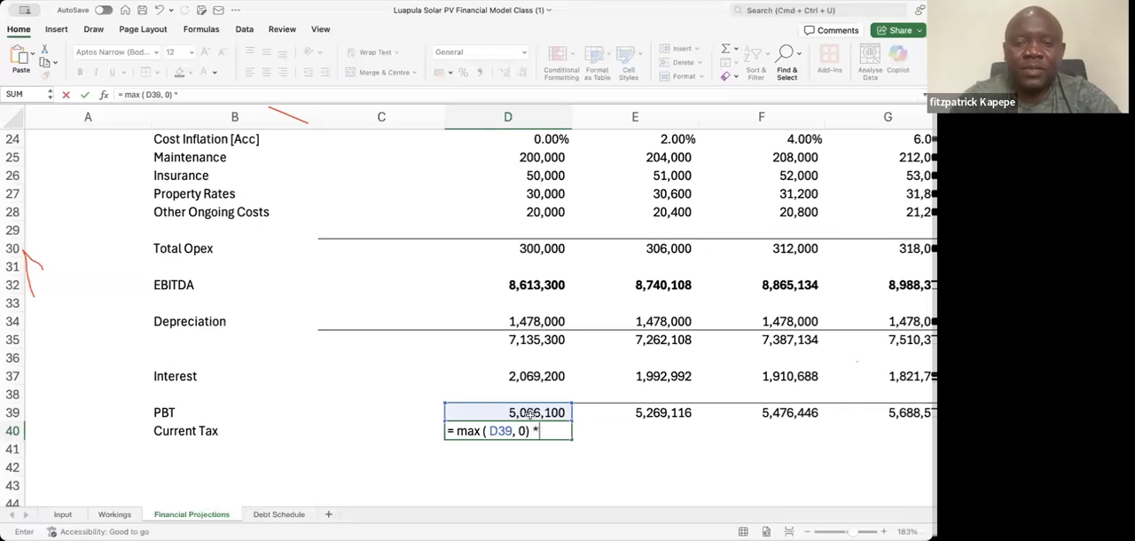
# Complete the D40 formula by multiplying by the Corporate Tax Rate on the Input sheet as absolute reference $D$65, accepting the suggested correction
pyautogui.click(62, 516)
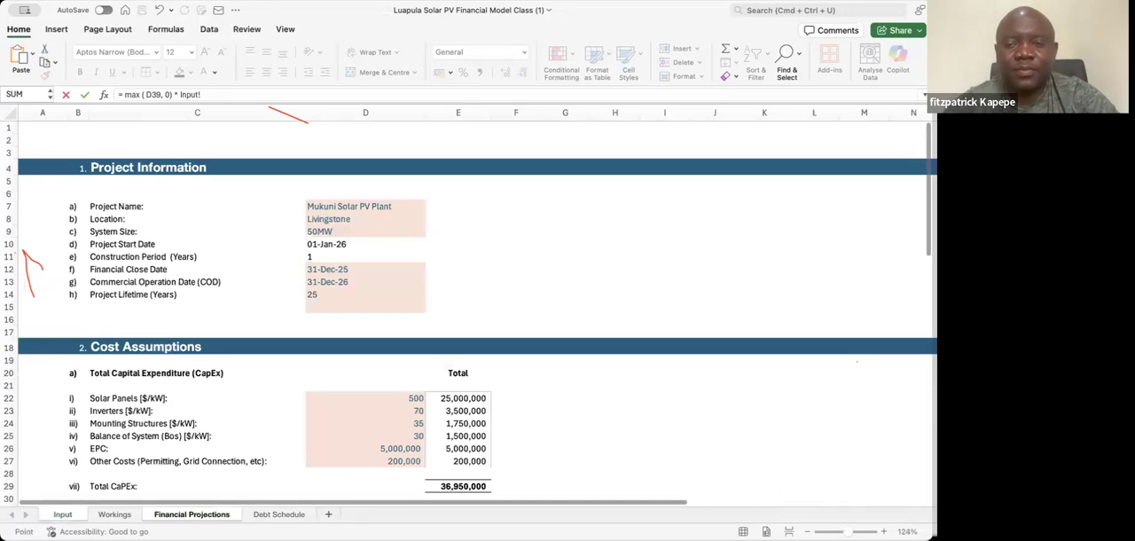
pyautogui.click(366, 450)
pyautogui.press('Down')
pyautogui.press('Down')
pyautogui.press('Down')
pyautogui.press('Down')
pyautogui.press('Down')
pyautogui.press('Down')
pyautogui.press('Down')
pyautogui.press('Down')
pyautogui.press('Down')
pyautogui.press('Down')
pyautogui.press('Down')
pyautogui.press('Down')
pyautogui.press('Down')
pyautogui.press('Down')
pyautogui.press('Down')
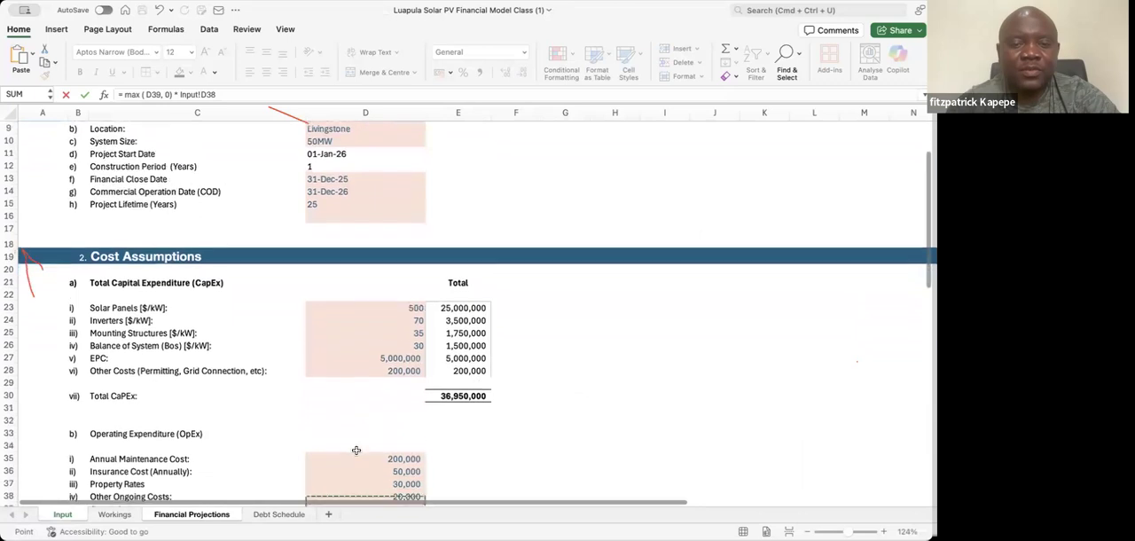
pyautogui.press('Down')
pyautogui.press('Down')
pyautogui.press('Down')
pyautogui.press('Down')
pyautogui.press('Down')
pyautogui.press('Down')
pyautogui.press('Down')
pyautogui.press('Down')
pyautogui.press('Down')
pyautogui.press('Down')
pyautogui.press('Down')
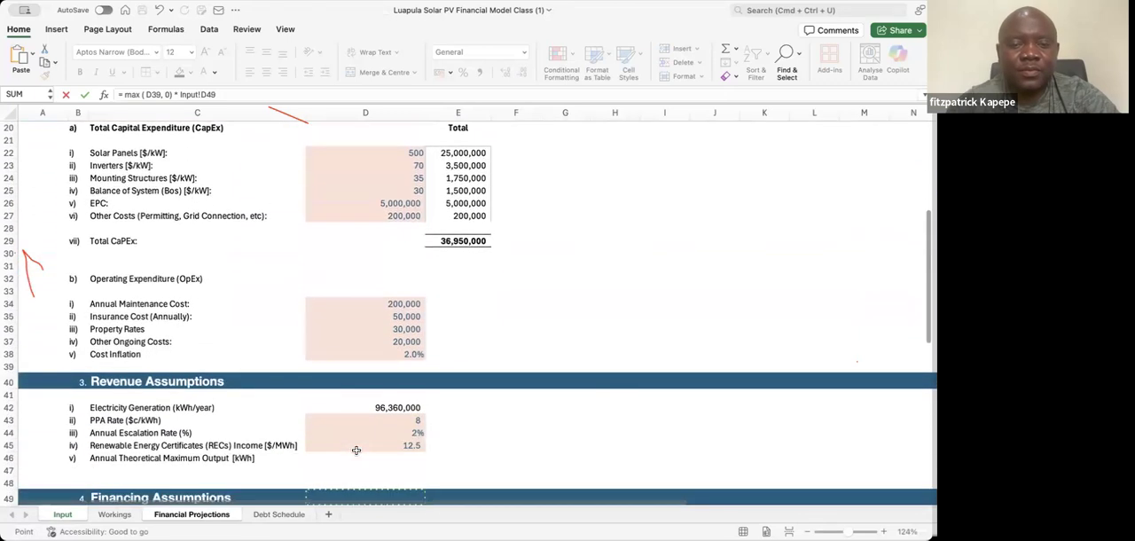
pyautogui.press('Down')
pyautogui.press('Down')
pyautogui.press('Down')
pyautogui.press('Down')
pyautogui.press('Down')
pyautogui.press('Down')
pyautogui.press('Down')
pyautogui.press('Down')
pyautogui.press('Down')
pyautogui.press('Down')
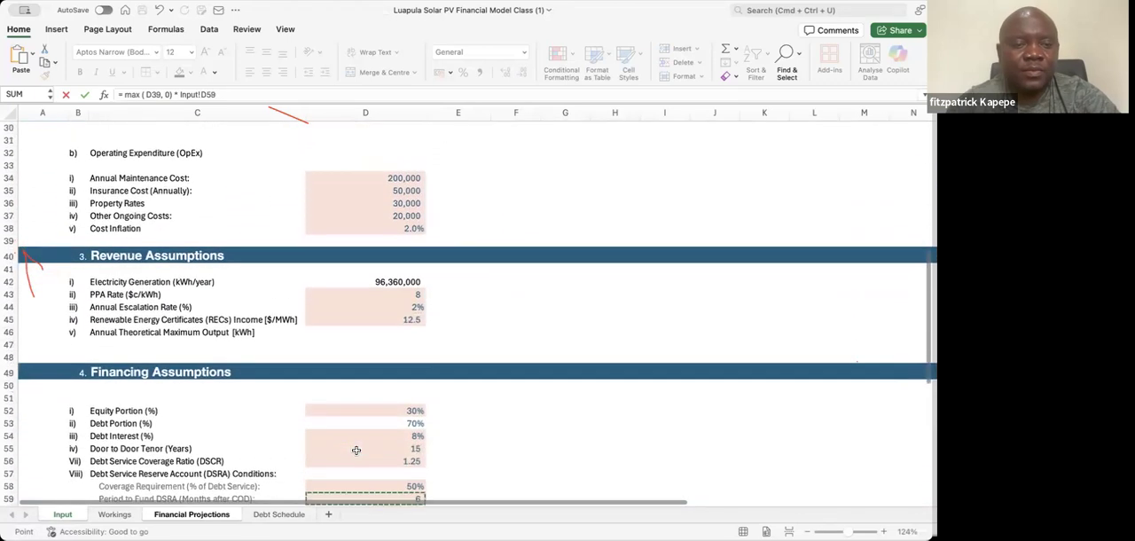
pyautogui.press('Down')
pyautogui.press('Down')
pyautogui.press('Down')
pyautogui.press('Down')
pyautogui.press('Down')
pyautogui.press('Down')
pyautogui.press('Down')
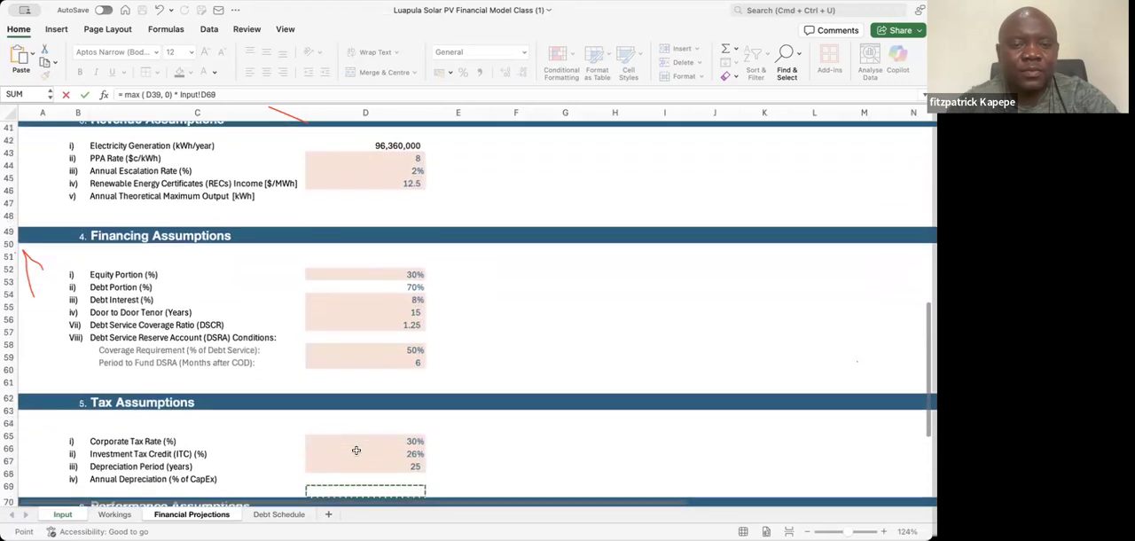
pyautogui.press('Up')
pyautogui.press('Up')
pyautogui.press('Up')
pyautogui.press('Up')
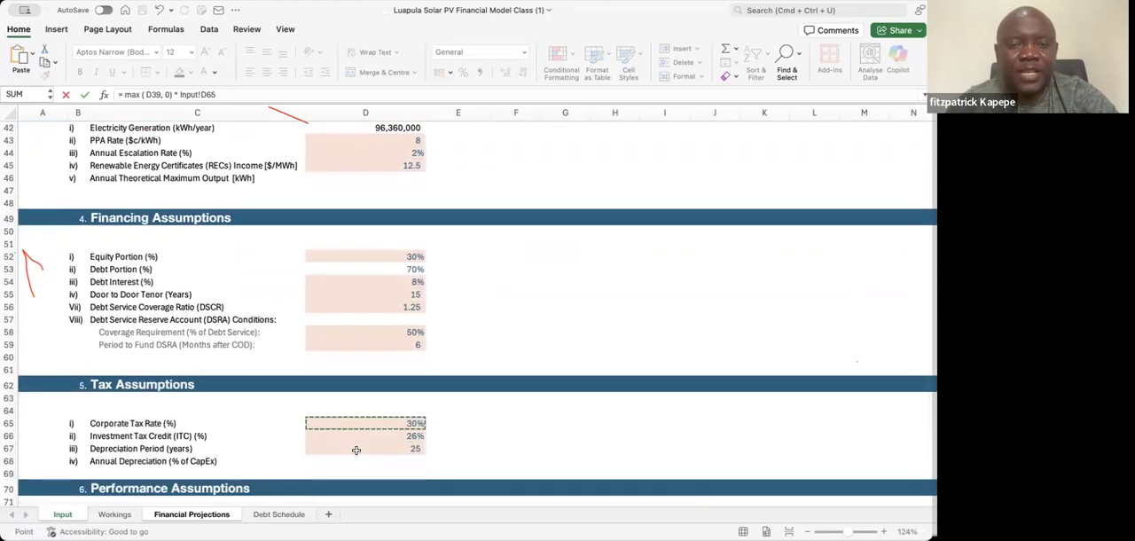
pyautogui.press('F4')
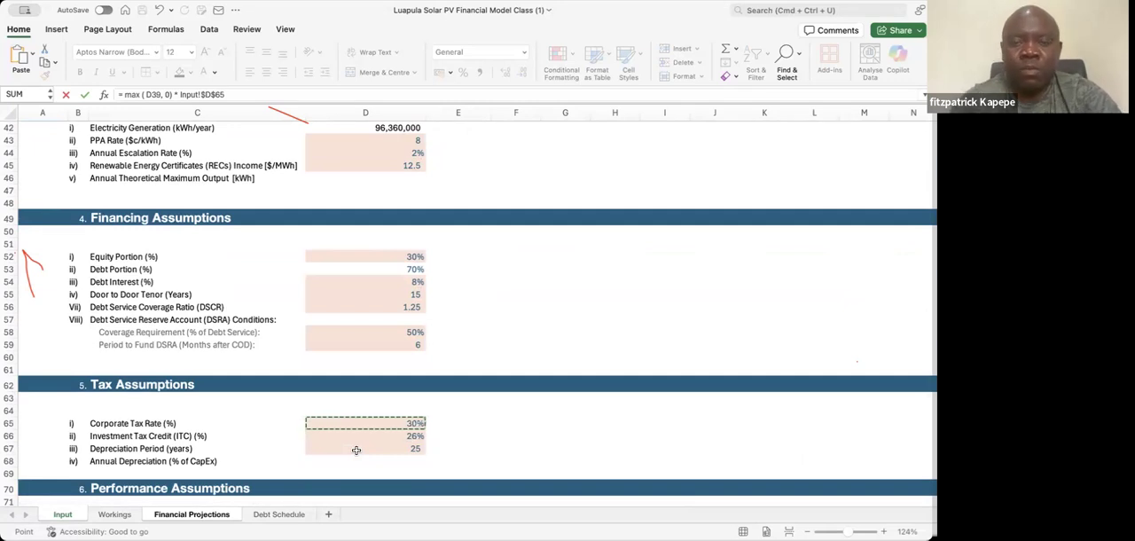
pyautogui.press('Return')
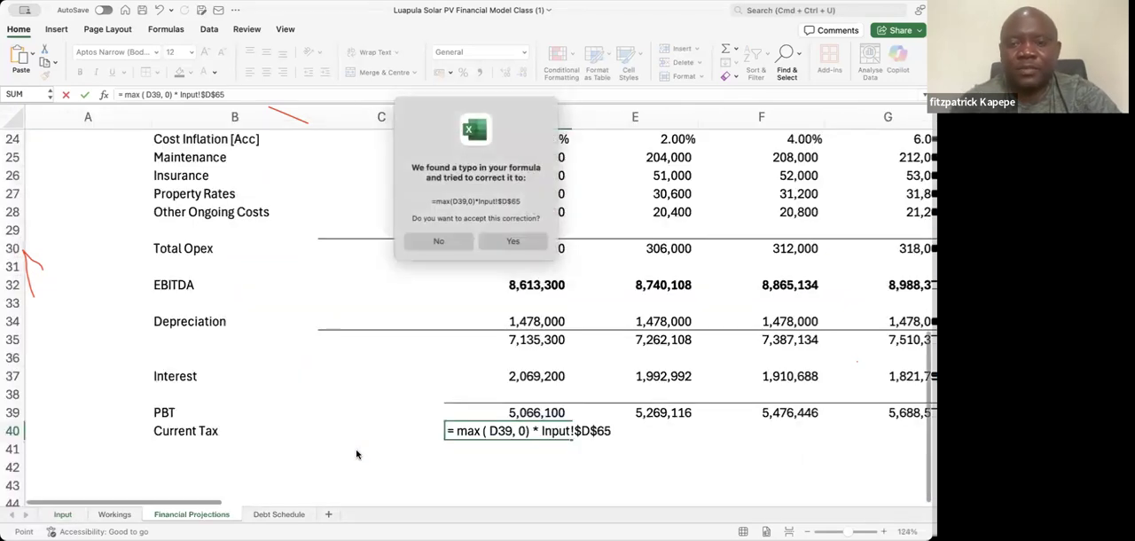
pyautogui.press('Return')
# Fill the Current Tax formula from D40 across all projection years to AB40
pyautogui.press('Up')
pyautogui.hotkey('shift', 'Right')
pyautogui.hotkey('shift', 'Right')
pyautogui.hotkey('shift', 'Right')
pyautogui.hotkey('shift', 'Right')
pyautogui.hotkey('shift', 'Right')
pyautogui.hotkey('shift', 'Right')
pyautogui.hotkey('shift', 'Right')
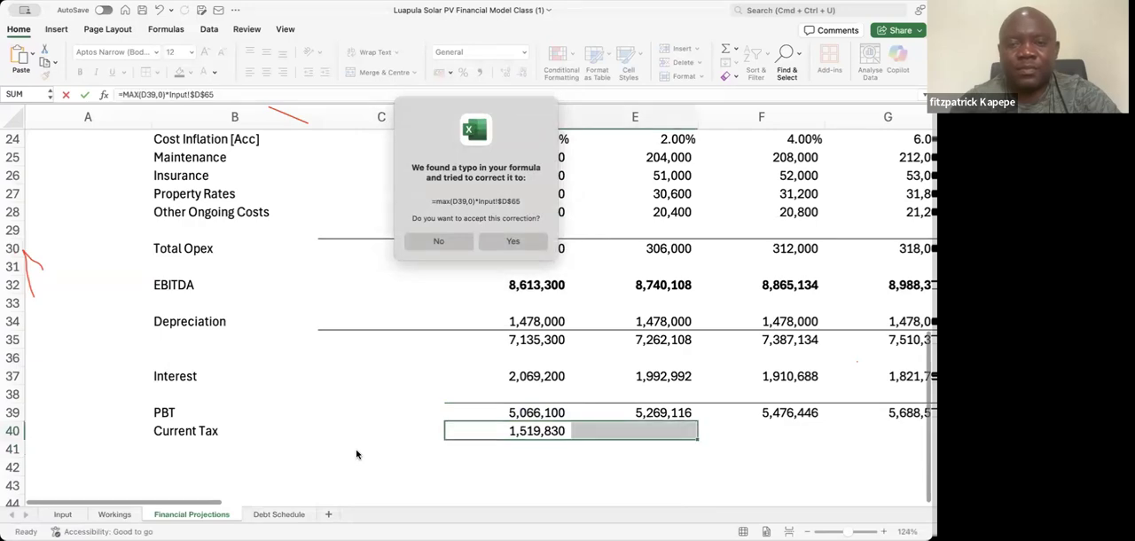
pyautogui.hotkey('shift', 'Right')
pyautogui.hotkey('shift', 'Right')
pyautogui.hotkey('shift', 'Right')
pyautogui.hotkey('shift', 'Right')
pyautogui.hotkey('shift', 'Right')
pyautogui.hotkey('shift', 'Right')
pyautogui.hotkey('shift', 'Right')
pyautogui.hotkey('shift', 'Right')
pyautogui.hotkey('shift', 'Right')
pyautogui.hotkey('shift', 'Right')
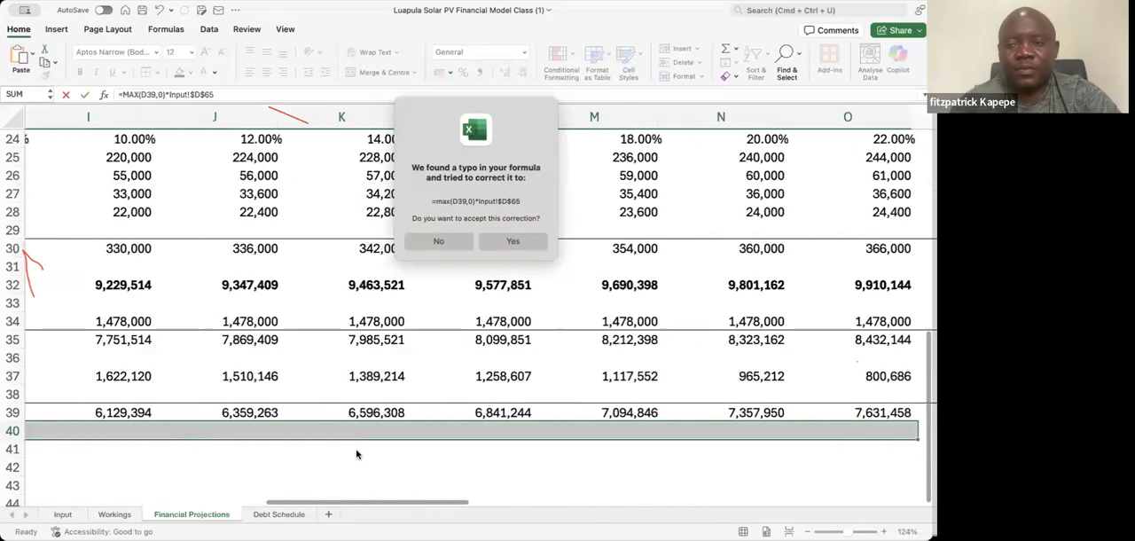
pyautogui.hotkey('shift', 'Right')
pyautogui.hotkey('shift', 'Right')
pyautogui.hotkey('shift', 'Right')
pyautogui.hotkey('shift', 'Right')
pyautogui.hotkey('shift', 'Right')
pyautogui.hotkey('shift', 'Right')
pyautogui.hotkey('shift', 'Right')
pyautogui.hotkey('shift', 'Right')
pyautogui.hotkey('shift', 'Right')
pyautogui.hotkey('shift', 'Right')
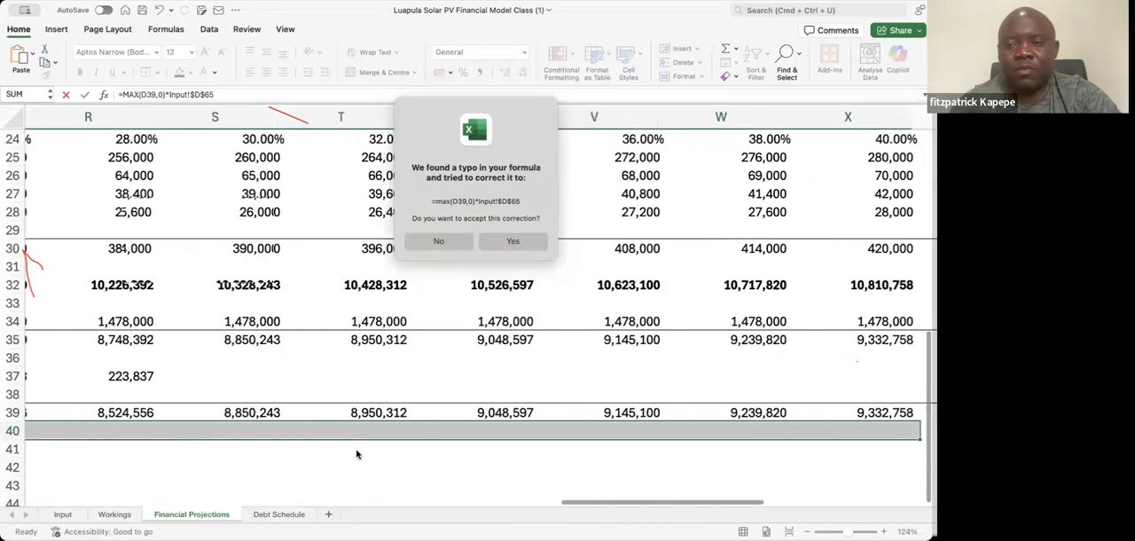
pyautogui.hotkey('shift', 'Left')
pyautogui.hotkey('shift', 'Left')
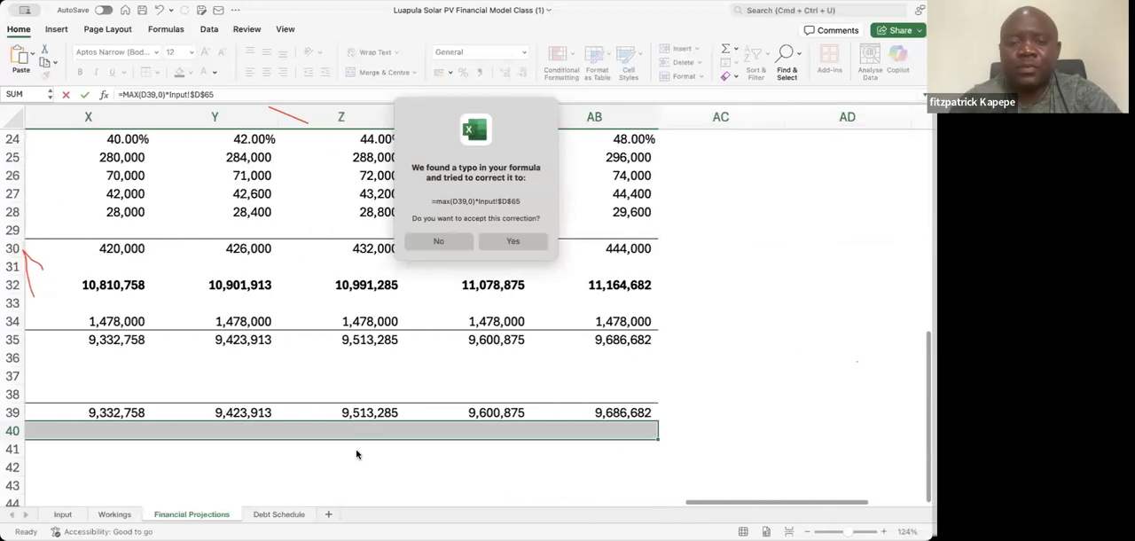
pyautogui.hotkey('ctrl', 'r')
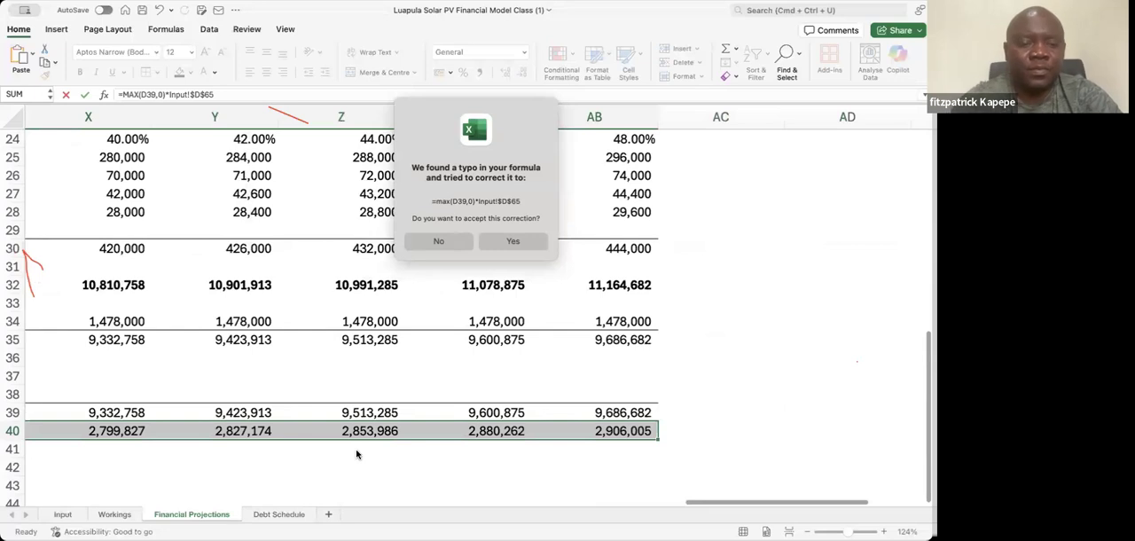
# Add a bottom border to the Current Tax values in D40:AB40 and dismiss the leftover formula correction message
pyautogui.press('super+1')
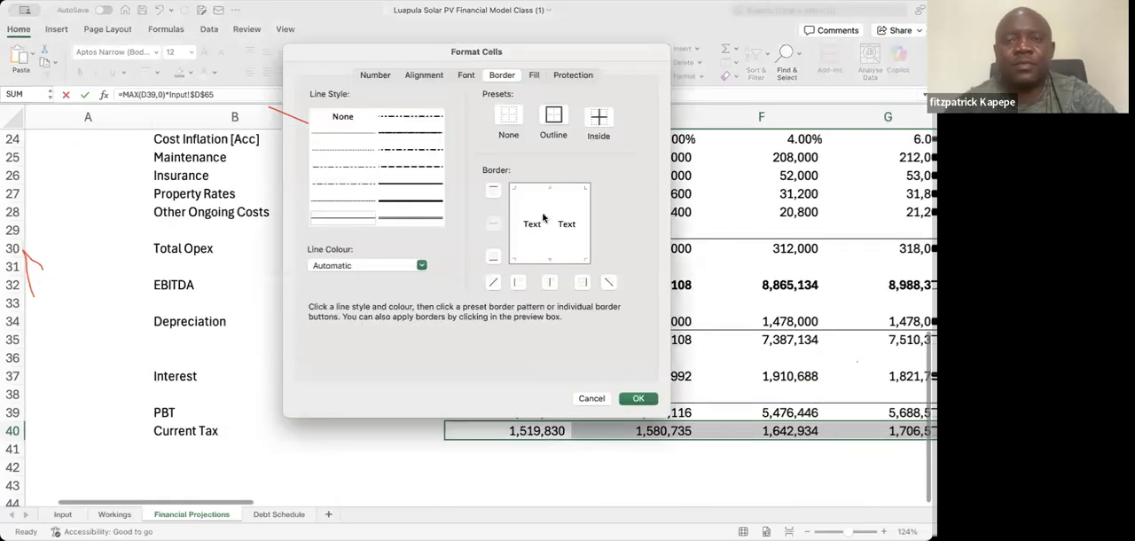
pyautogui.click(548, 261)
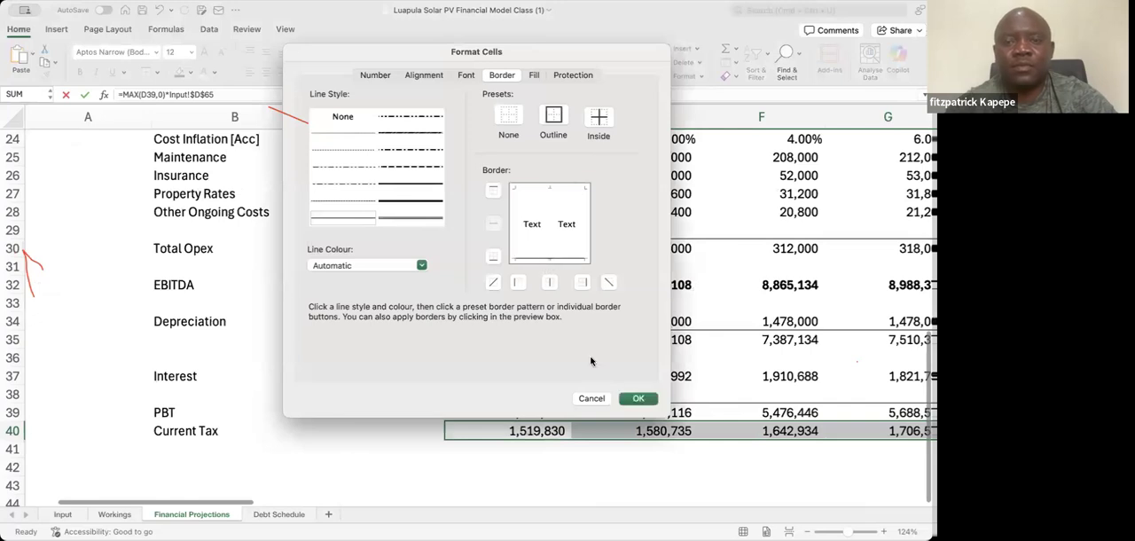
pyautogui.click(636, 400)
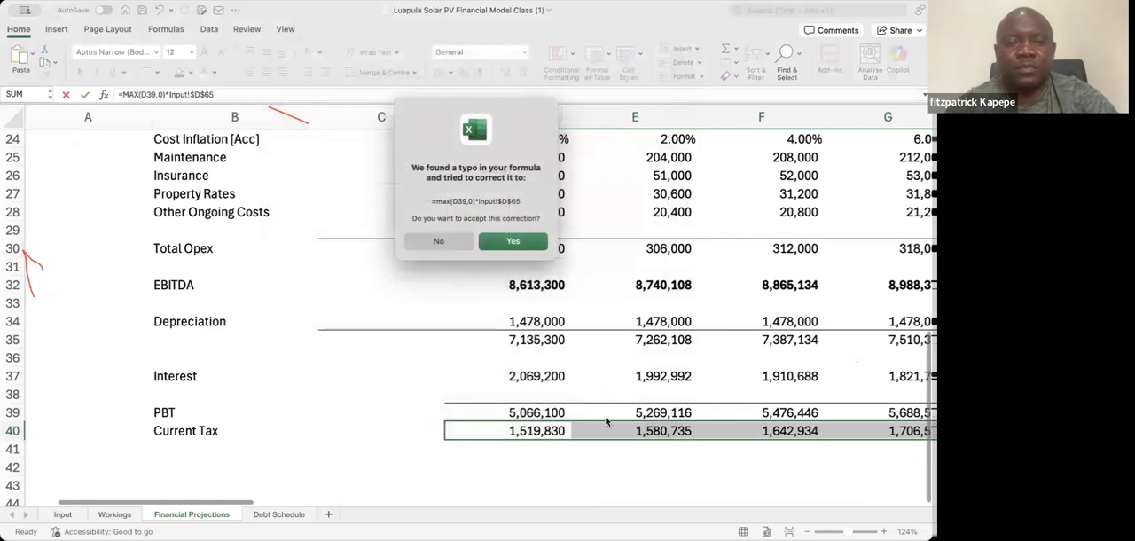
pyautogui.click(534, 242)
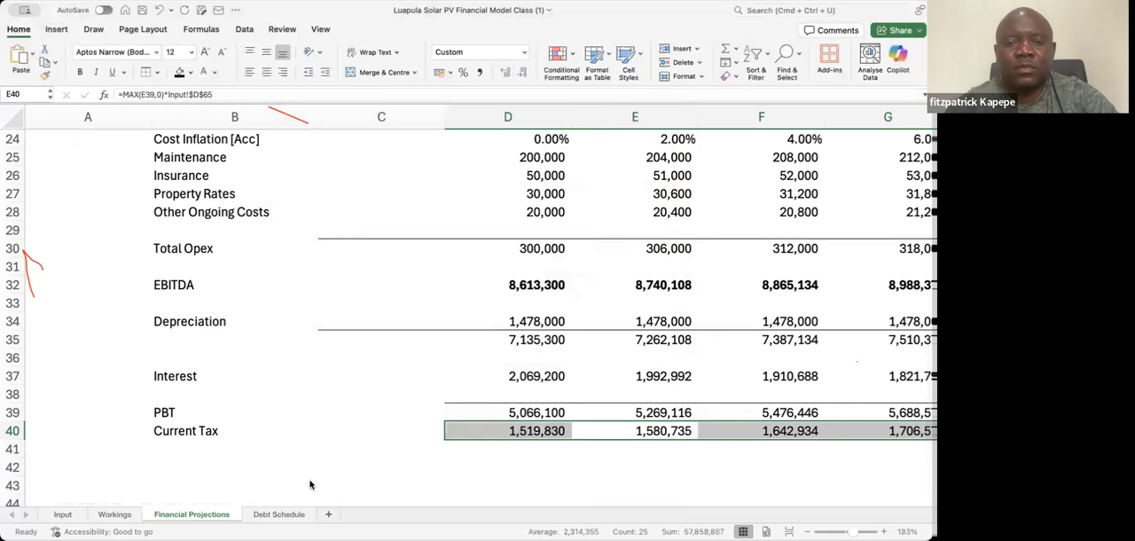
# Label cell B42, two rows below Current Tax, as Net Income
pyautogui.click(316, 453)
pyautogui.press('Down')
pyautogui.press('Down')
pyautogui.press('Up')
pyautogui.press('Up')
pyautogui.press('Down')
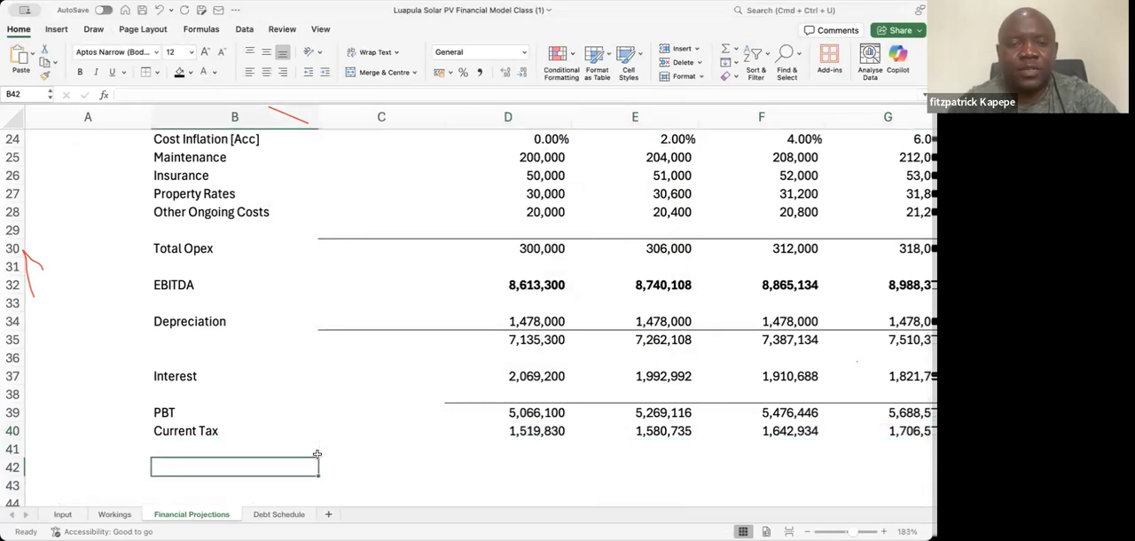
pyautogui.write('Ne')
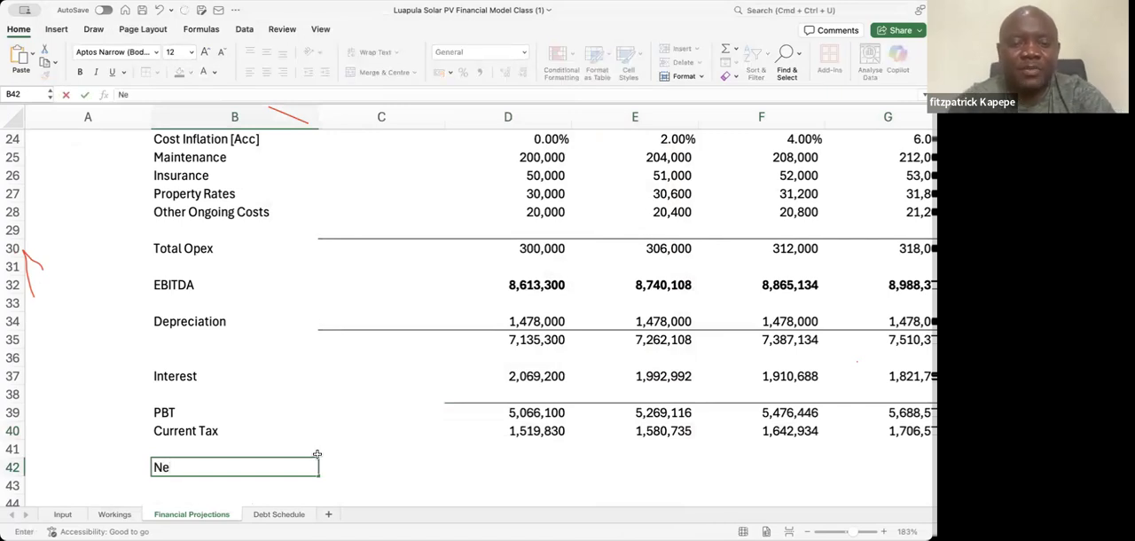
pyautogui.write('t Income')
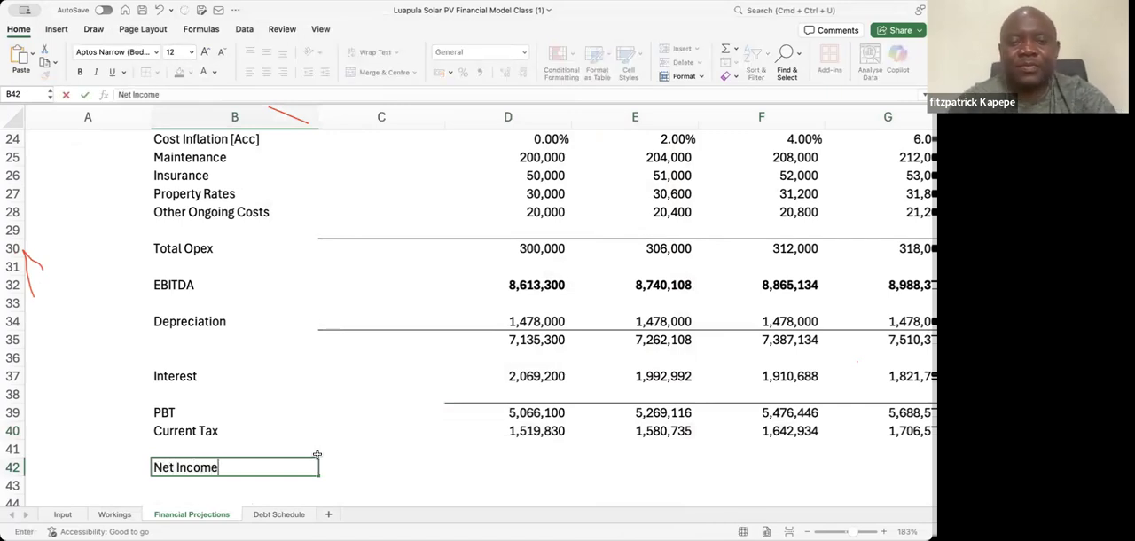
# Calculate the first-year Net Income in D42 as PBT minus Current Tax, using = D39 - D40
pyautogui.press('Right')
pyautogui.press('Right')
pyautogui.press('Right')
pyautogui.press('Left')
pyautogui.write('=')
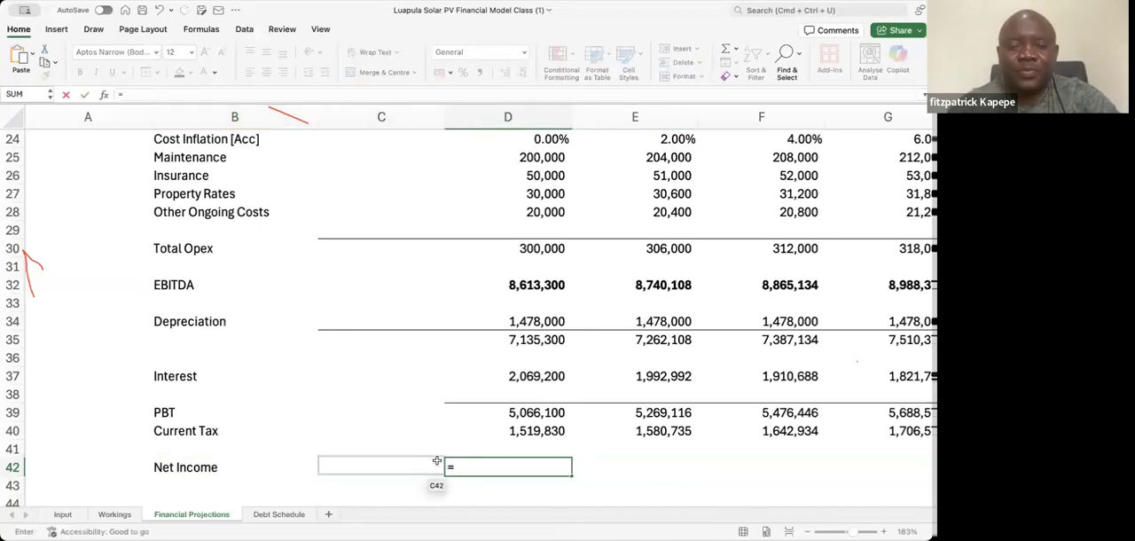
pyautogui.click(535, 408)
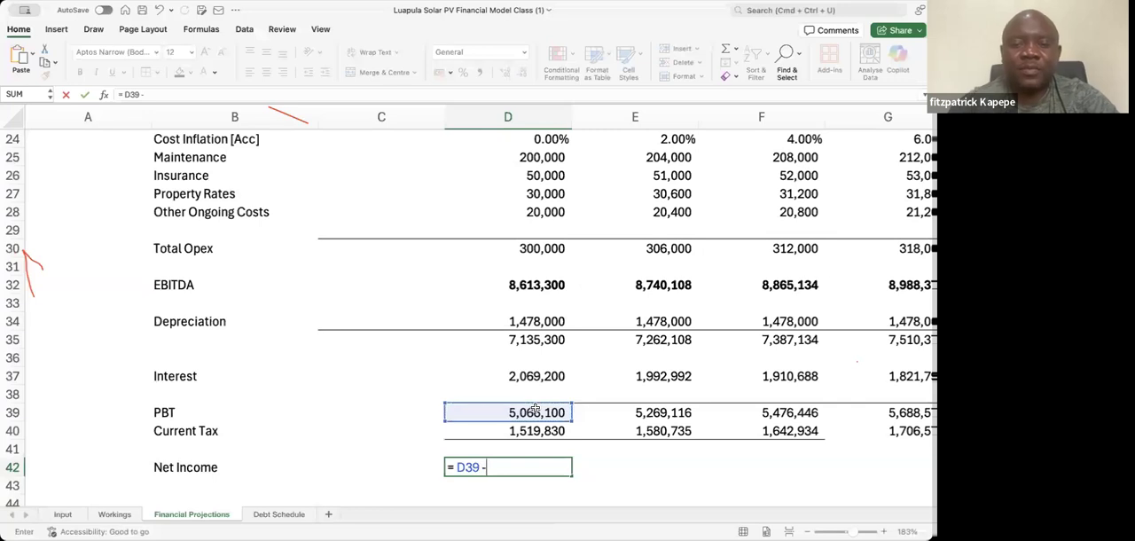
pyautogui.write('-')
pyautogui.click(535, 431)
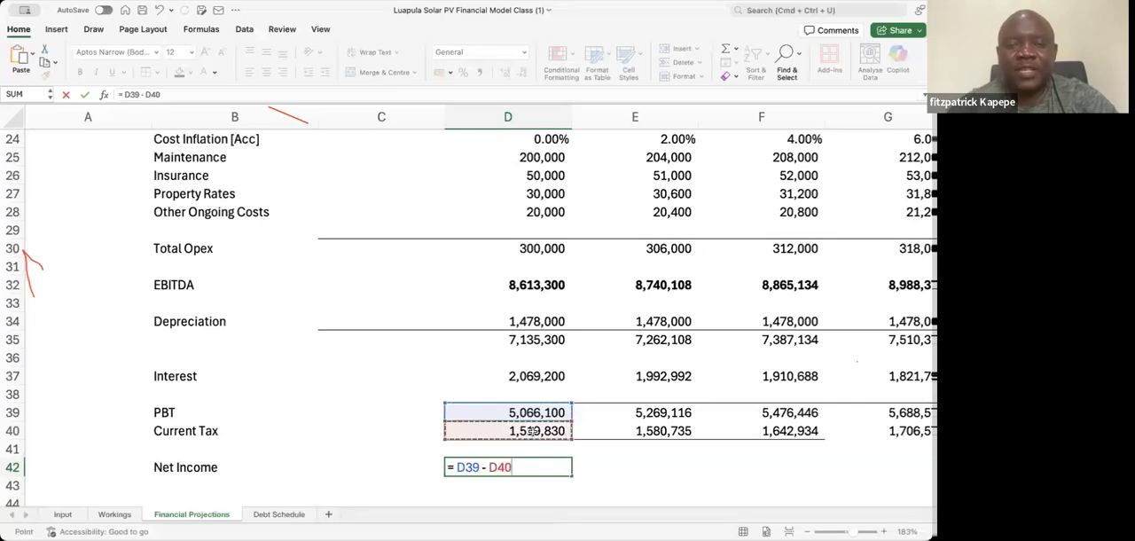
pyautogui.press('Return')
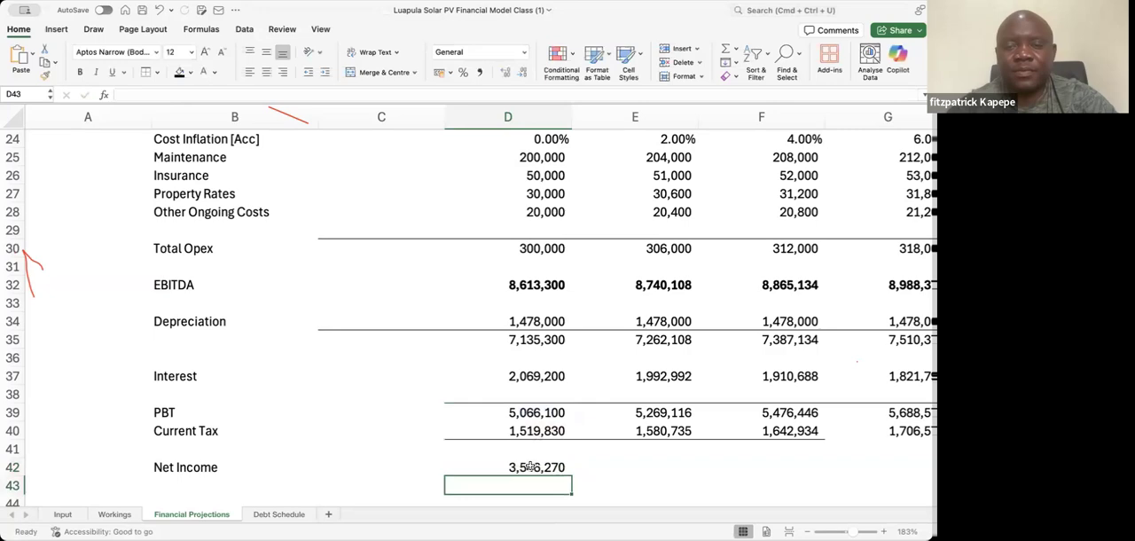
# Fill the Net Income formula from D42 across all projection years to AB42
pyautogui.click(530, 466)
pyautogui.hotkey('shift', 'Right')
pyautogui.hotkey('shift', 'Right')
pyautogui.hotkey('shift', 'Right')
pyautogui.hotkey('shift', 'Right')
pyautogui.hotkey('shift', 'Right')
pyautogui.hotkey('shift', 'Right')
pyautogui.hotkey('shift', 'Right')
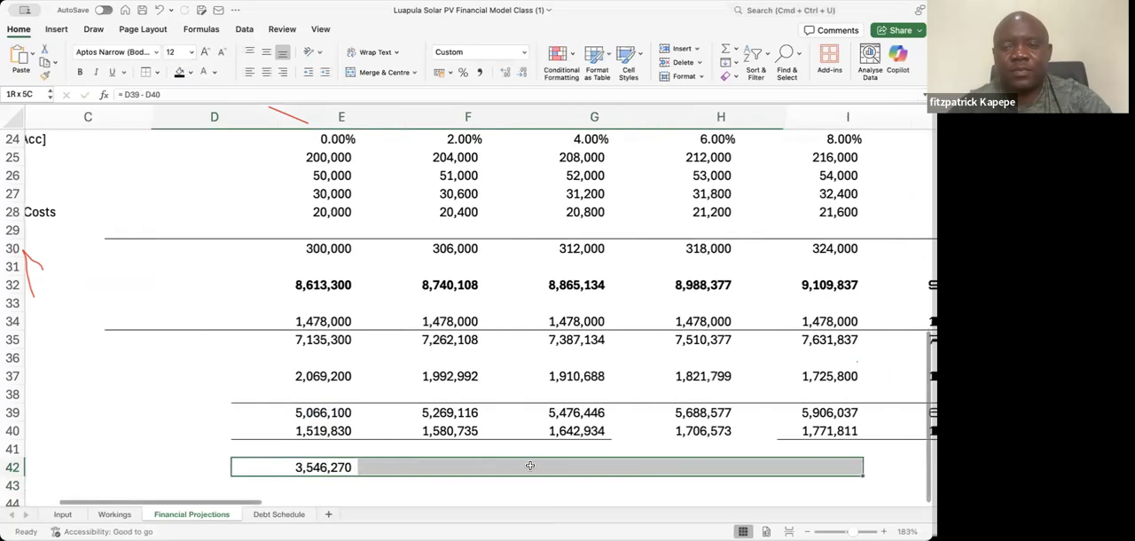
pyautogui.hotkey('shift', 'Right')
pyautogui.hotkey('shift', 'Right')
pyautogui.hotkey('shift', 'Right')
pyautogui.hotkey('shift', 'Right')
pyautogui.hotkey('shift', 'Right')
pyautogui.hotkey('shift', 'Right')
pyautogui.hotkey('shift', 'Right')
pyautogui.hotkey('shift', 'Right')
pyautogui.hotkey('shift', 'Right')
pyautogui.hotkey('shift', 'Right')
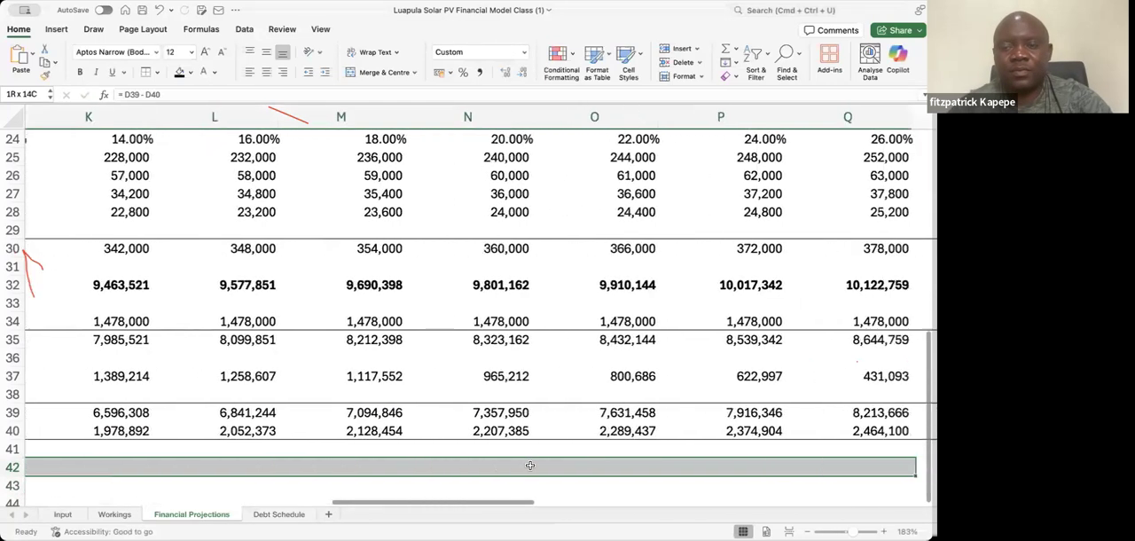
pyautogui.hotkey('shift', 'Right')
pyautogui.hotkey('shift', 'Right')
pyautogui.hotkey('shift', 'Right')
pyautogui.hotkey('shift', 'Right')
pyautogui.hotkey('shift', 'Right')
pyautogui.hotkey('shift', 'Right')
pyautogui.hotkey('shift', 'Right')
pyautogui.hotkey('shift', 'Right')
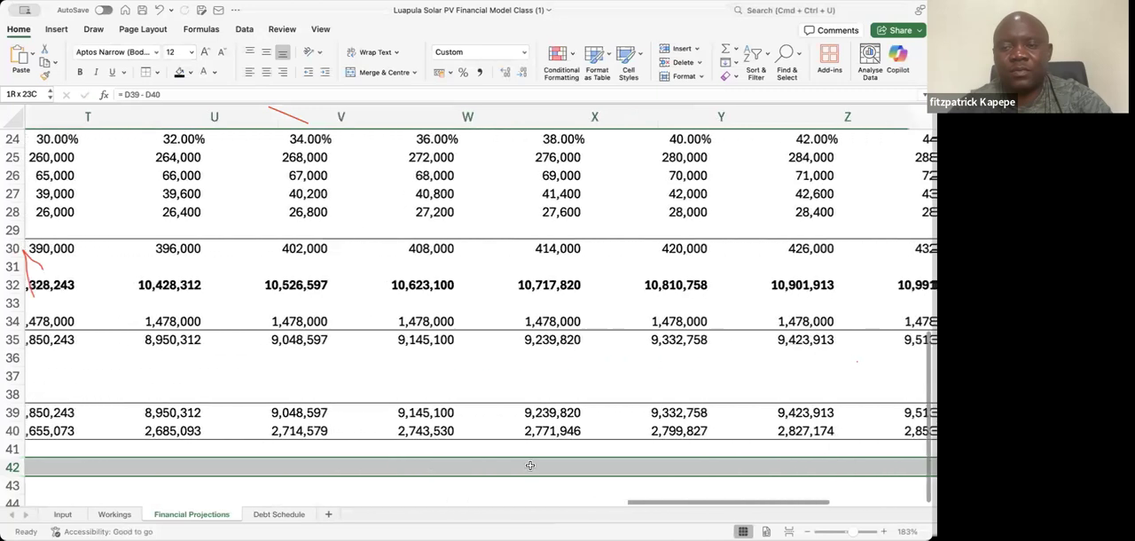
pyautogui.hotkey('shift', 'Left')
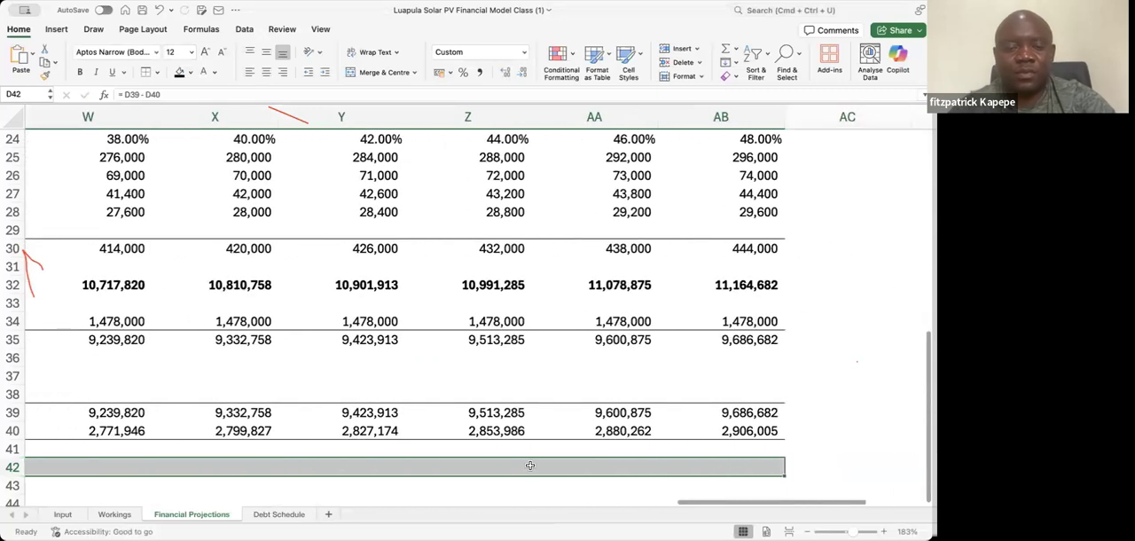
pyautogui.hotkey('ctrl', 'r')
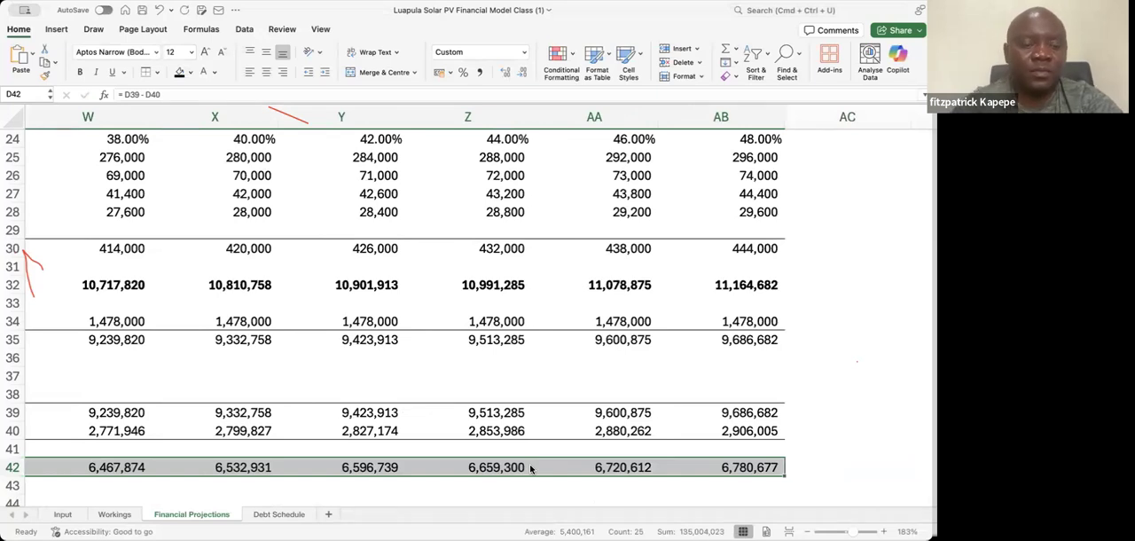
# Add a thin top border and a thicker bottom border to the Net Income values in D42:AB42
pyautogui.press('super+1')
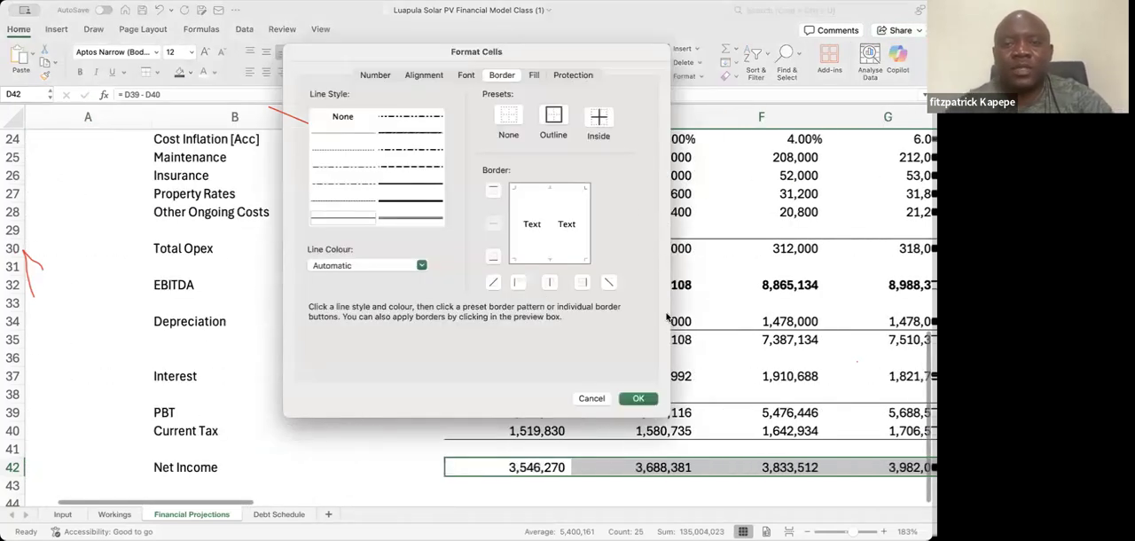
pyautogui.click(542, 189)
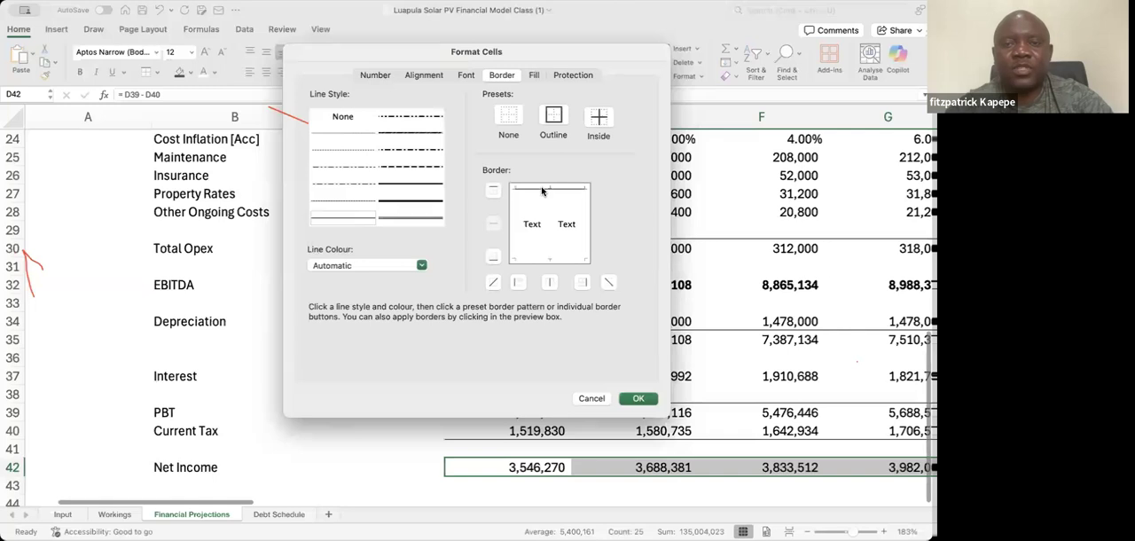
pyautogui.click(431, 185)
pyautogui.click(522, 261)
pyautogui.click(521, 261)
pyautogui.click(548, 259)
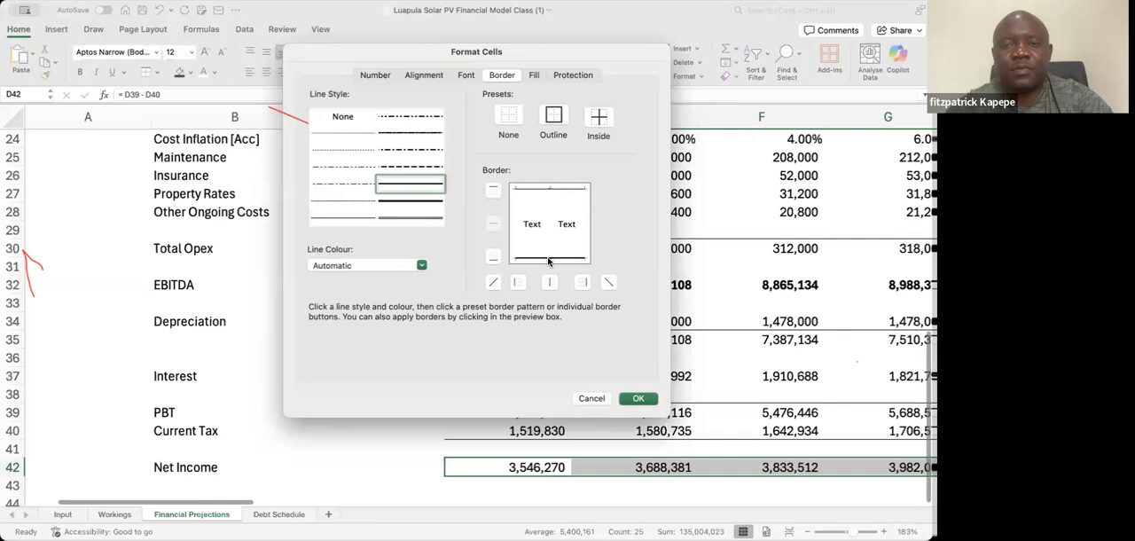
pyautogui.click(632, 400)
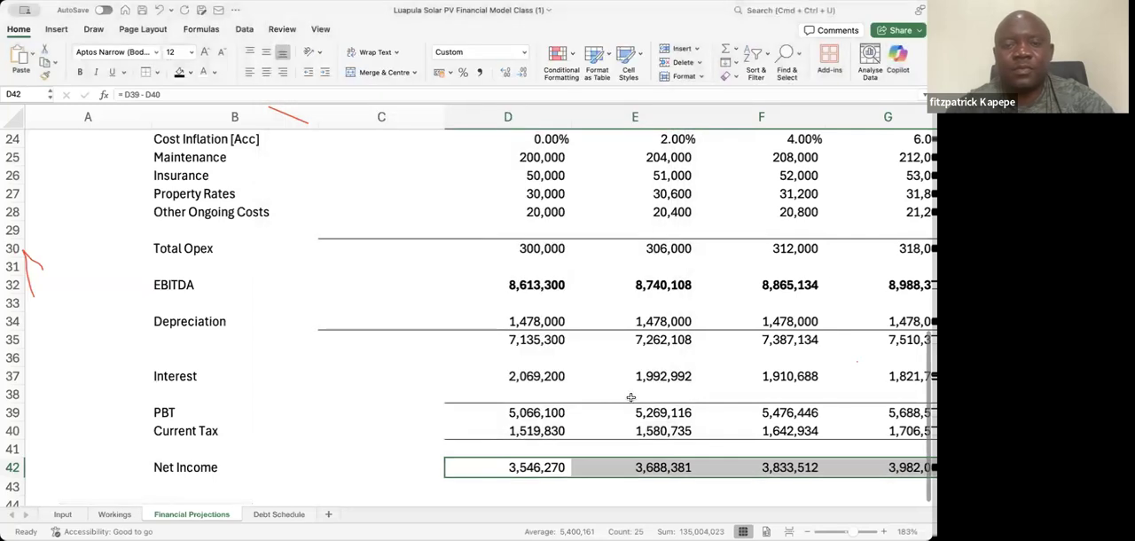
pyautogui.click(265, 442)
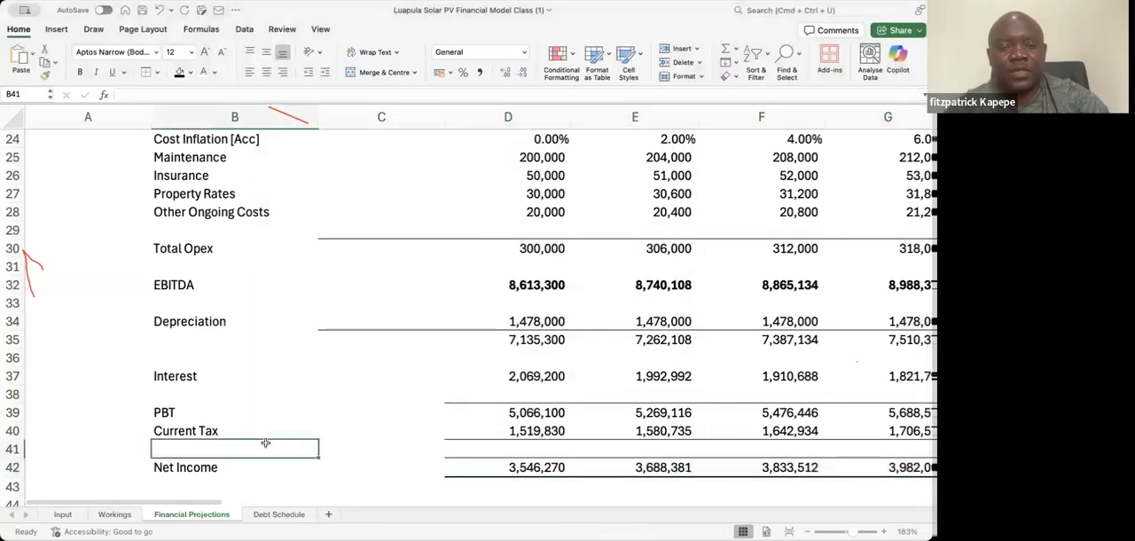
# Review the projection rows in column B from Net Income up through EBITDA to the operating cost lines
pyautogui.press('Down')
pyautogui.press('Down')
pyautogui.press('Down')
pyautogui.press('Up')
pyautogui.press('Up')
pyautogui.press('Up')
pyautogui.press('Up')
pyautogui.press('Up')
pyautogui.press('Up')
pyautogui.press('Up')
pyautogui.press('Up')
pyautogui.press('Up')
pyautogui.press('Up')
pyautogui.press('Up')
pyautogui.press('Up')
pyautogui.press('Up')
pyautogui.press('Up')
pyautogui.press('Up')
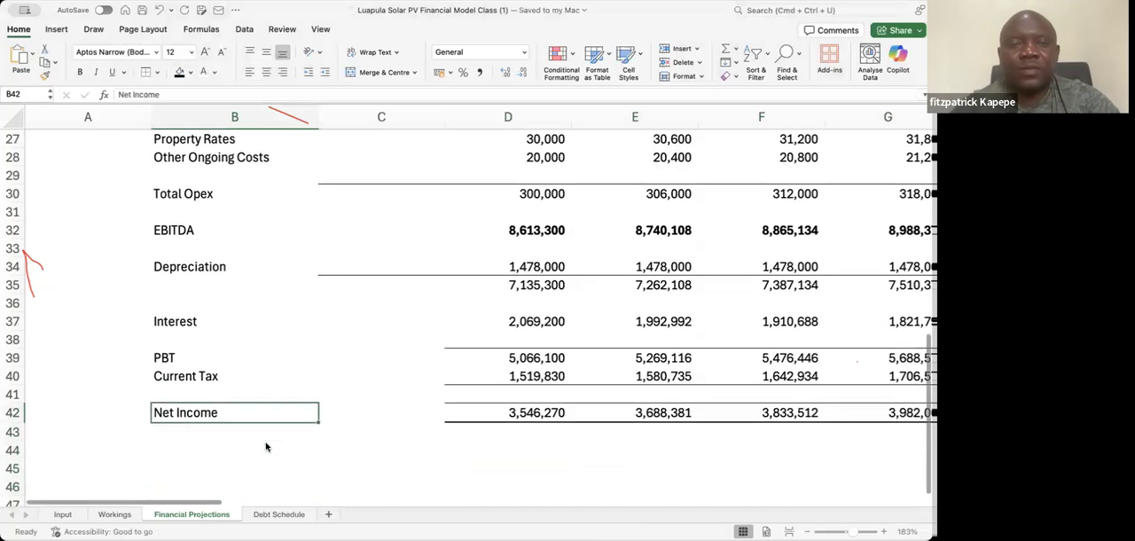
pyautogui.press('Up')
pyautogui.press('Up')
pyautogui.press('Up')
pyautogui.press('Up')
pyautogui.press('Up')
pyautogui.press('Up')
pyautogui.press('Up')
pyautogui.press('Up')
pyautogui.press('Up')
pyautogui.press('Up')
pyautogui.press('Up')
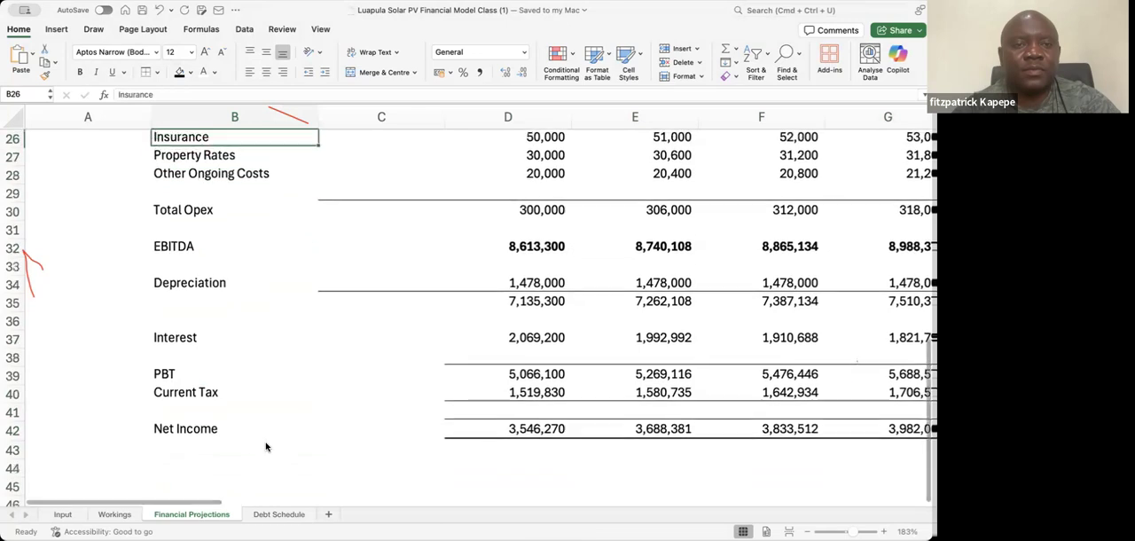
pyautogui.press('Up')
pyautogui.press('Down')
pyautogui.press('Down')
pyautogui.press('Down')
pyautogui.press('Down')
pyautogui.press('Down')
pyautogui.press('Down')
pyautogui.press('Down')
pyautogui.press('Down')
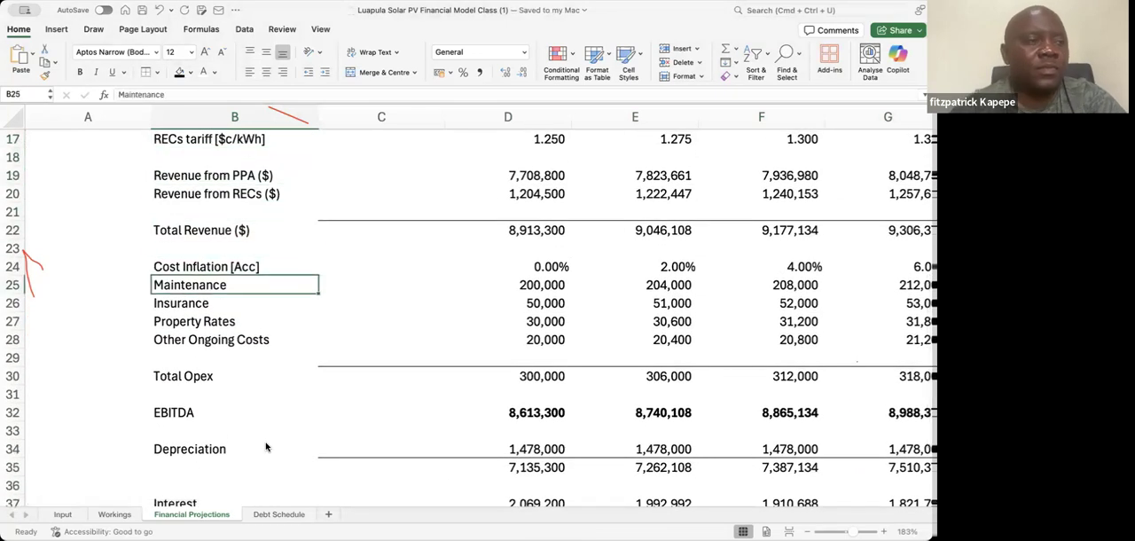